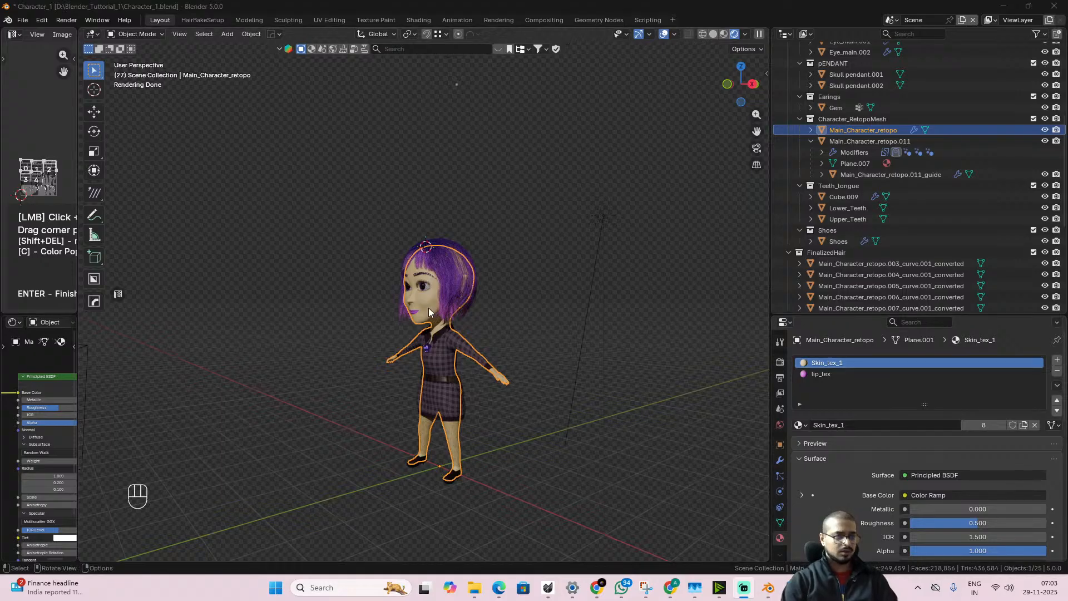
- Examine the whole character in perspective and front view, along with the handwritten task list beside it
alt+drag(426, 388, 470, 426)
scroll(497, 393, up, 4)
scroll(493, 397, down, 3)
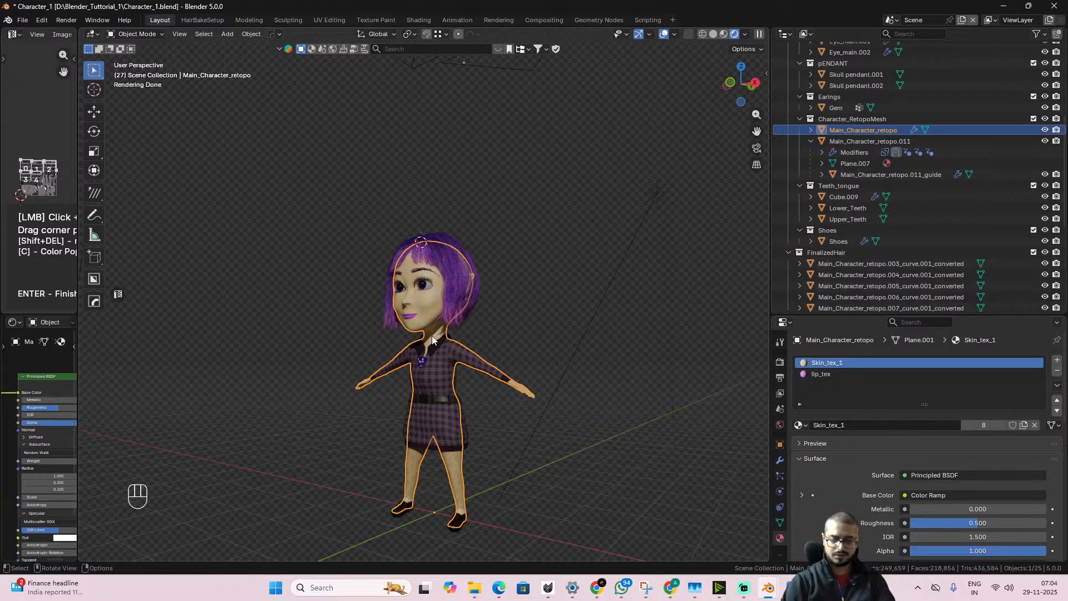
key(KP_1)
scroll(437, 341, down, 4)
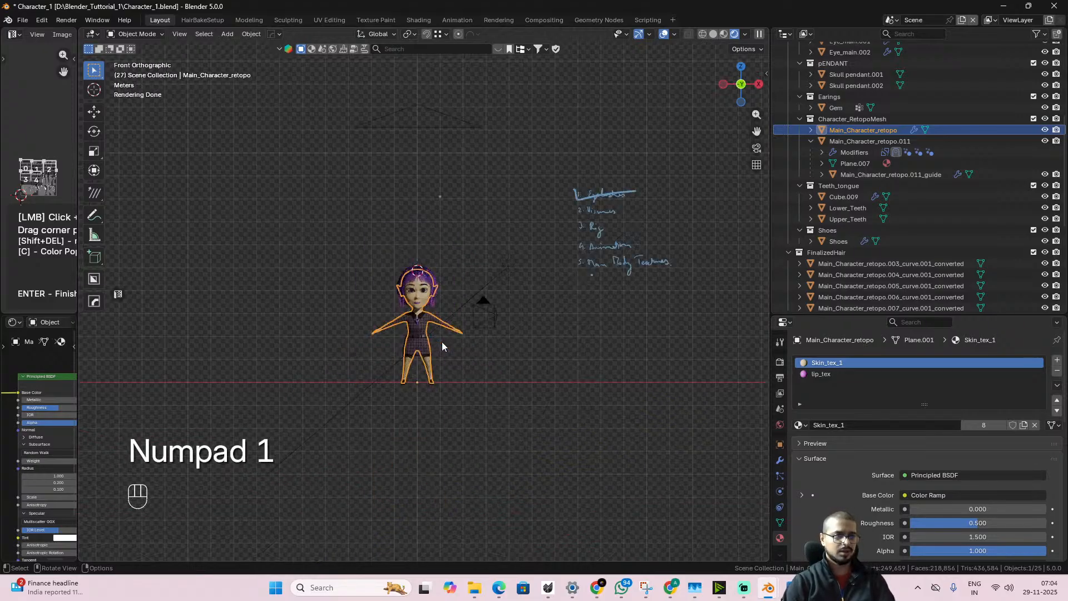
scroll(615, 207, up, 1)
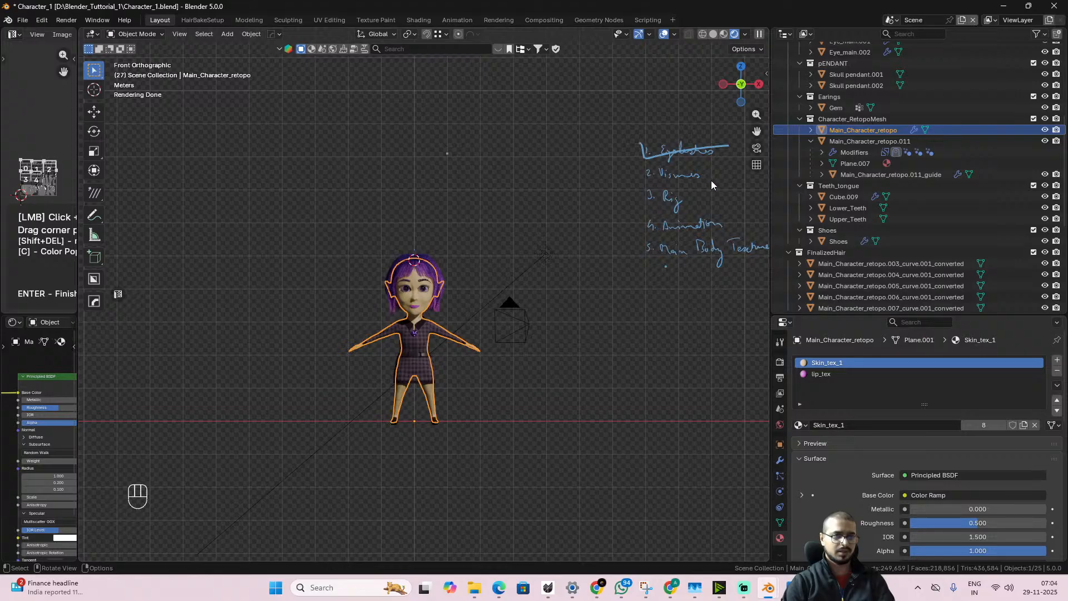
scroll(515, 334, up, 4)
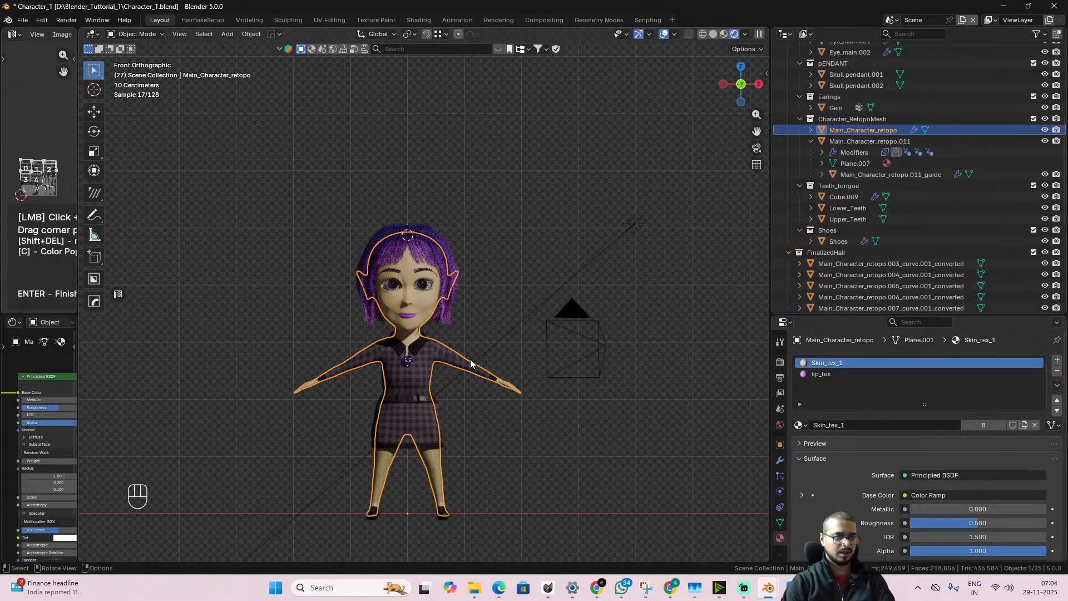
shift+middle_drag(471, 364, 489, 329)
scroll(489, 329, up, 1)
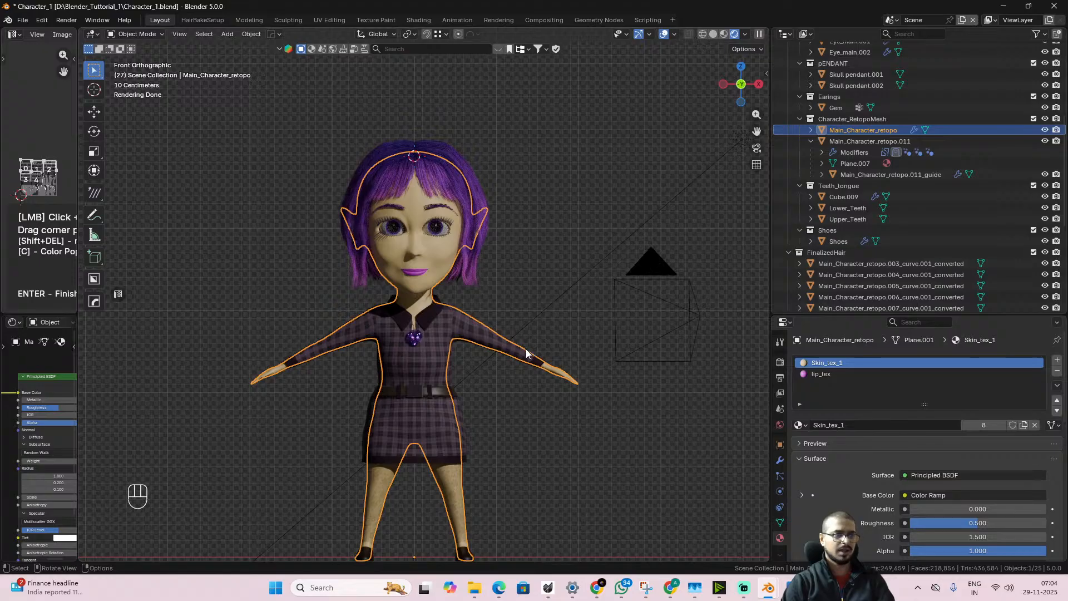
- Switch the viewport to solid shading and check the body mesh from the front
click(713, 35)
scroll(487, 387, up, 3)
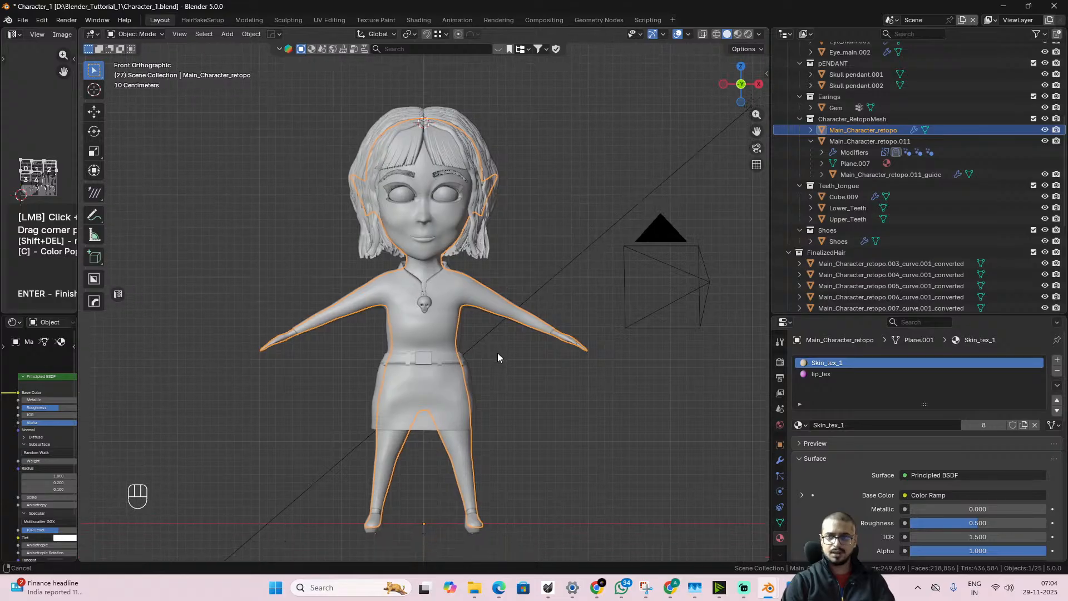
scroll(472, 423, up, 3)
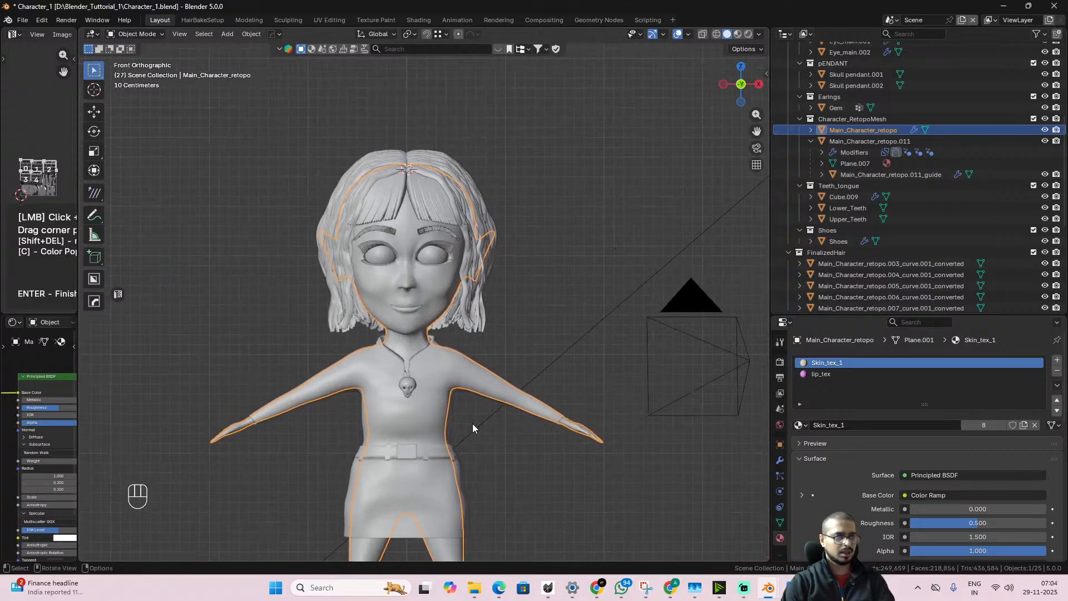
scroll(429, 322, down, 4)
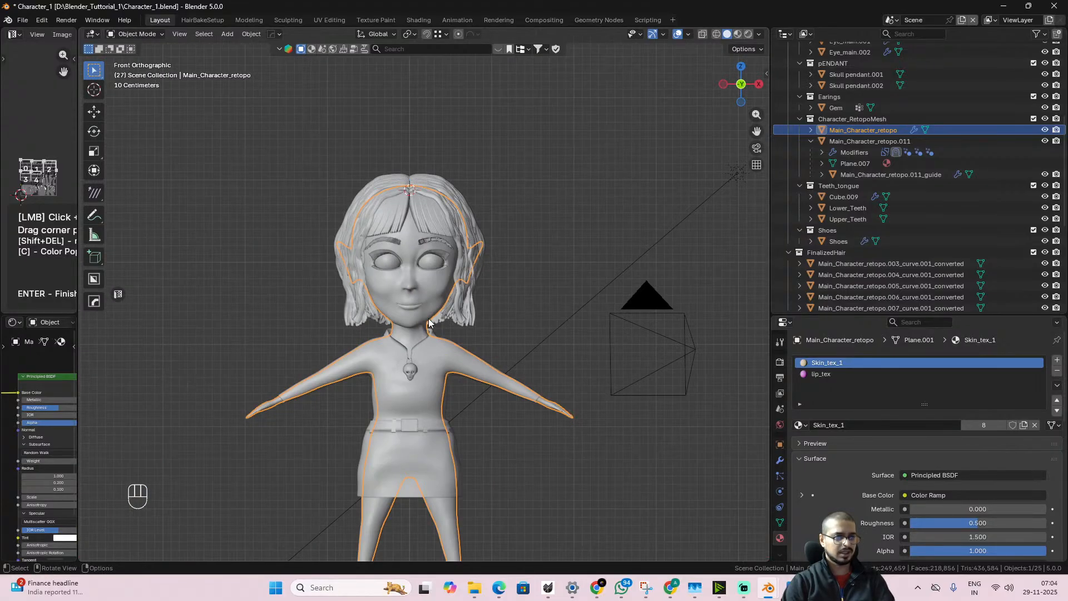
key(g)
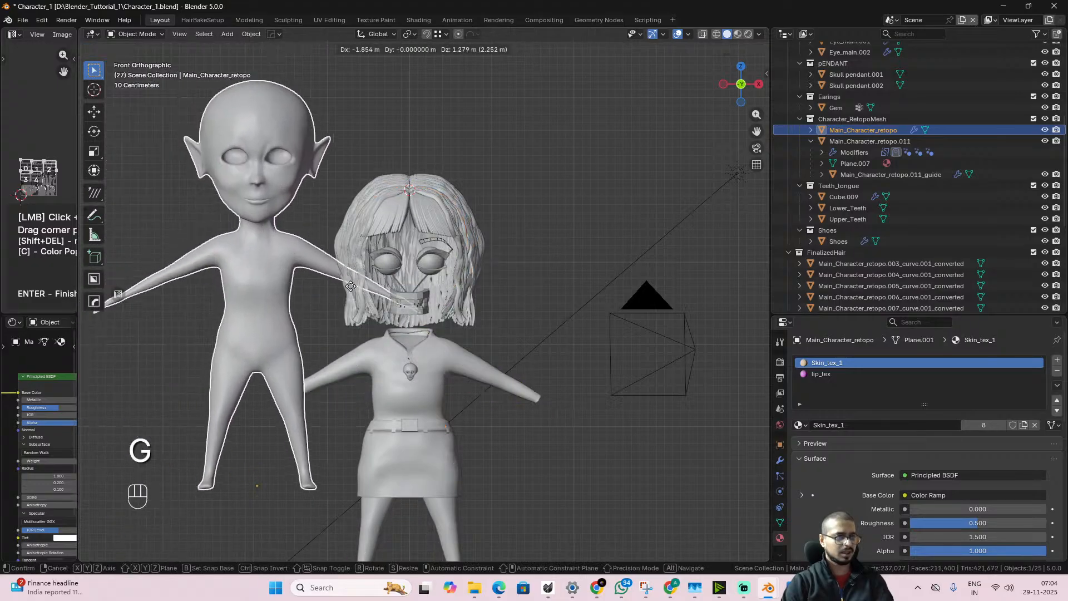
right_click(356, 323)
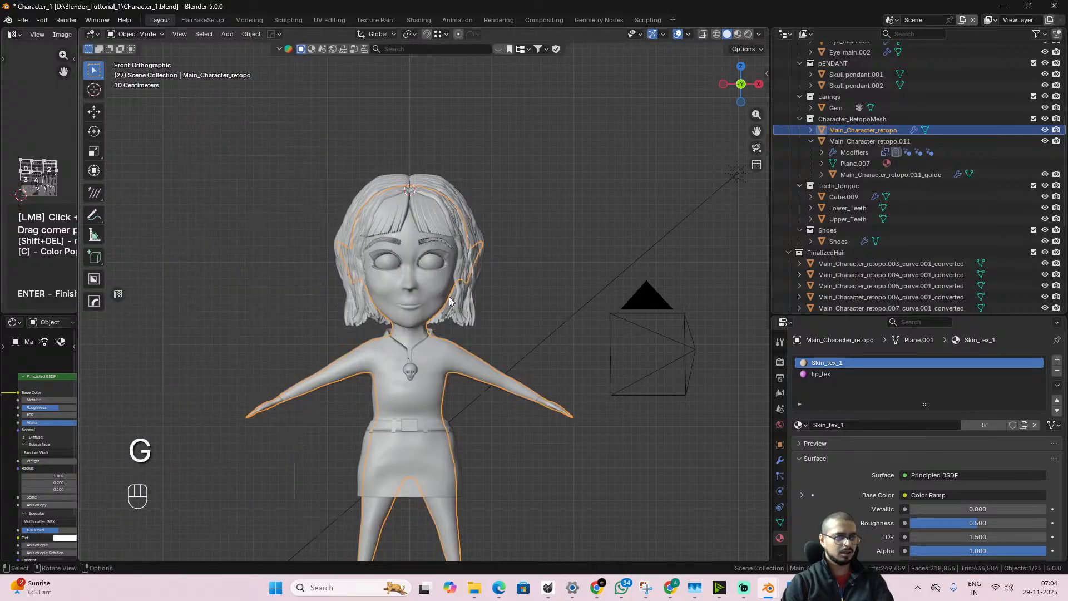
- Inspect the eyebrow hair and its guide mesh, and leave the eyebrow object Main_Character_retopo.011 selected
scroll(449, 301, down, 2)
scroll(449, 296, up, 6)
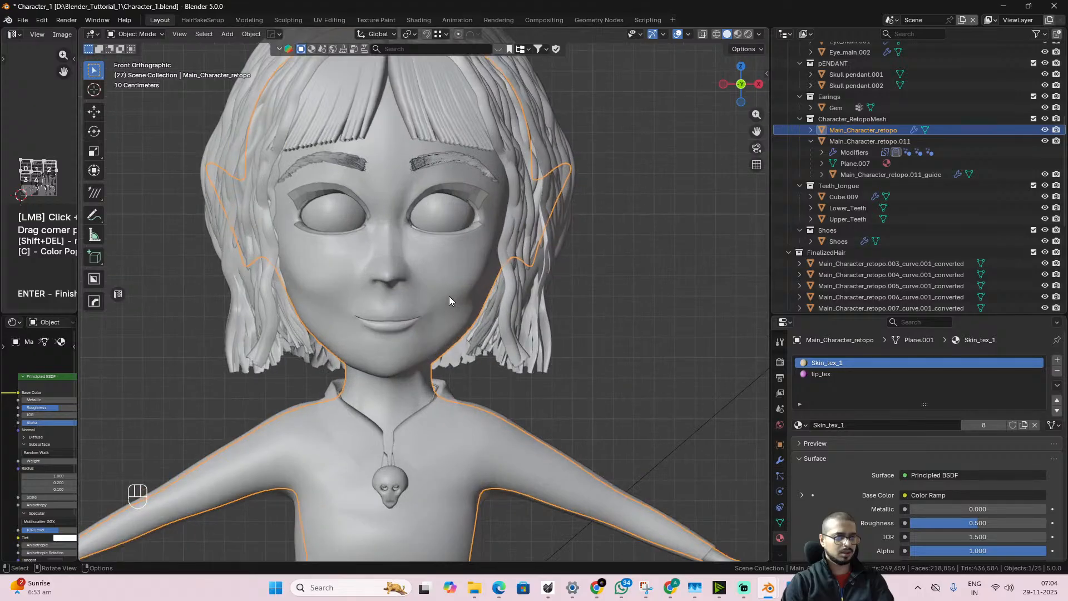
scroll(462, 261, up, 4)
click(457, 222)
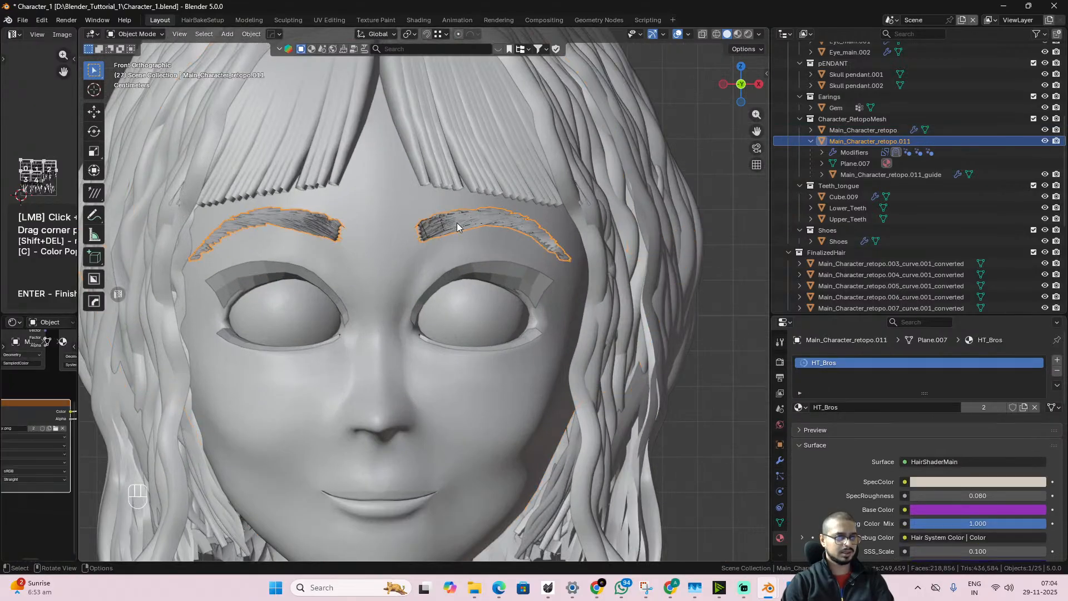
click(884, 174)
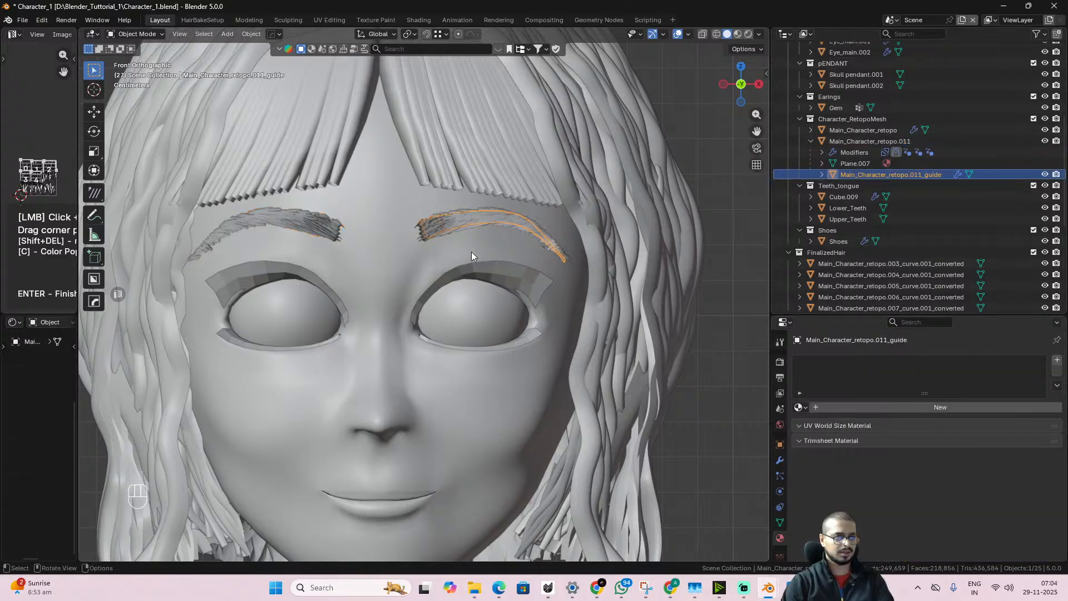
key(g)
right_click(534, 252)
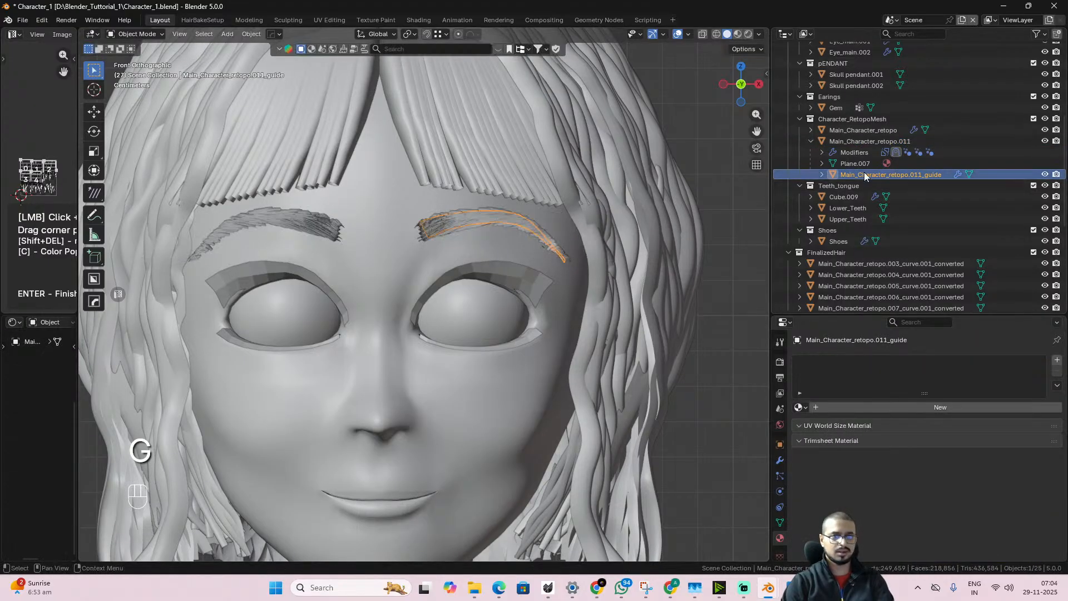
click(840, 143)
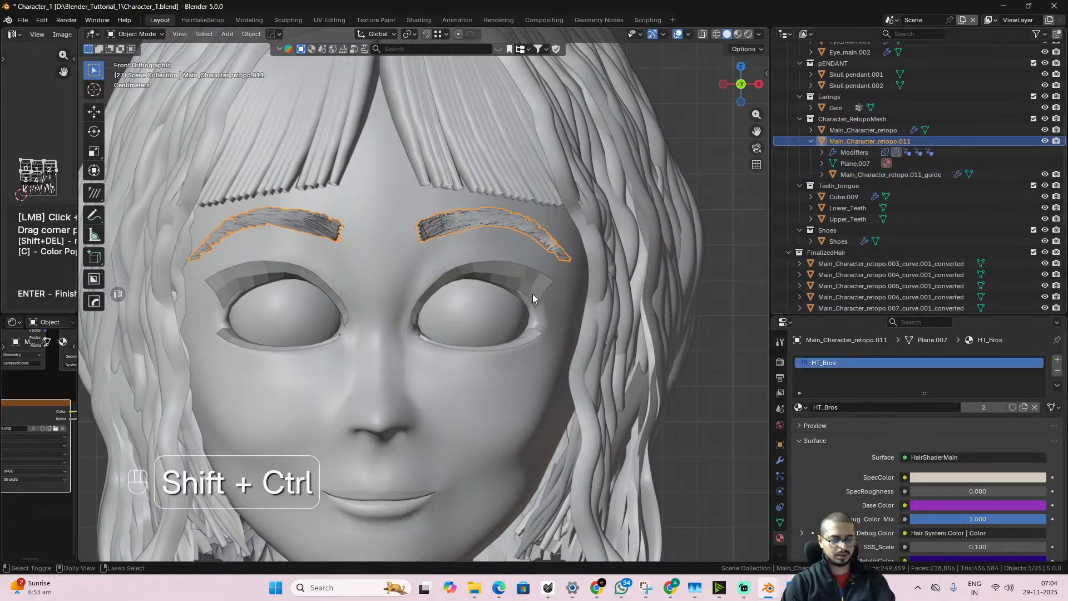
- Examine the hair conversion options and the eyebrow hair system's deformers, Strands Generator parameters and profile settings
key(ctrl+shift+h)
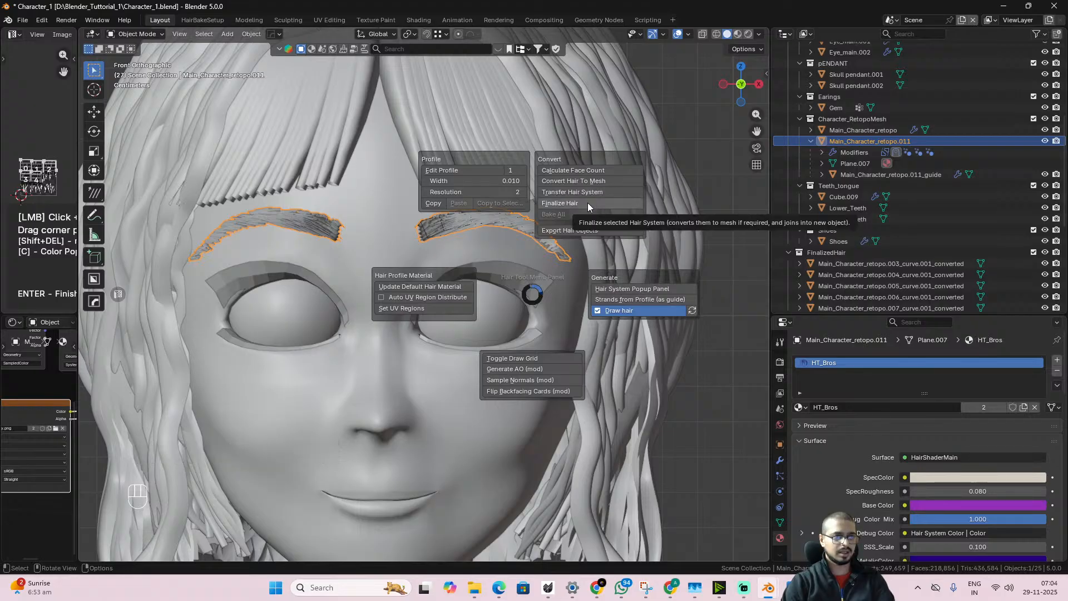
key(Escape)
key(n)
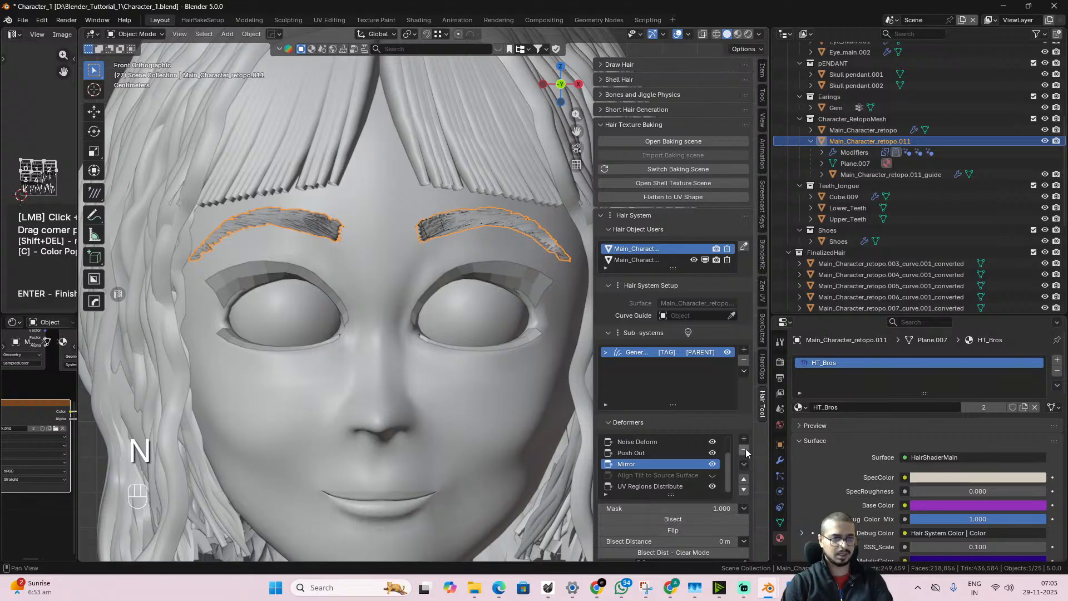
scroll(745, 448, down, 5)
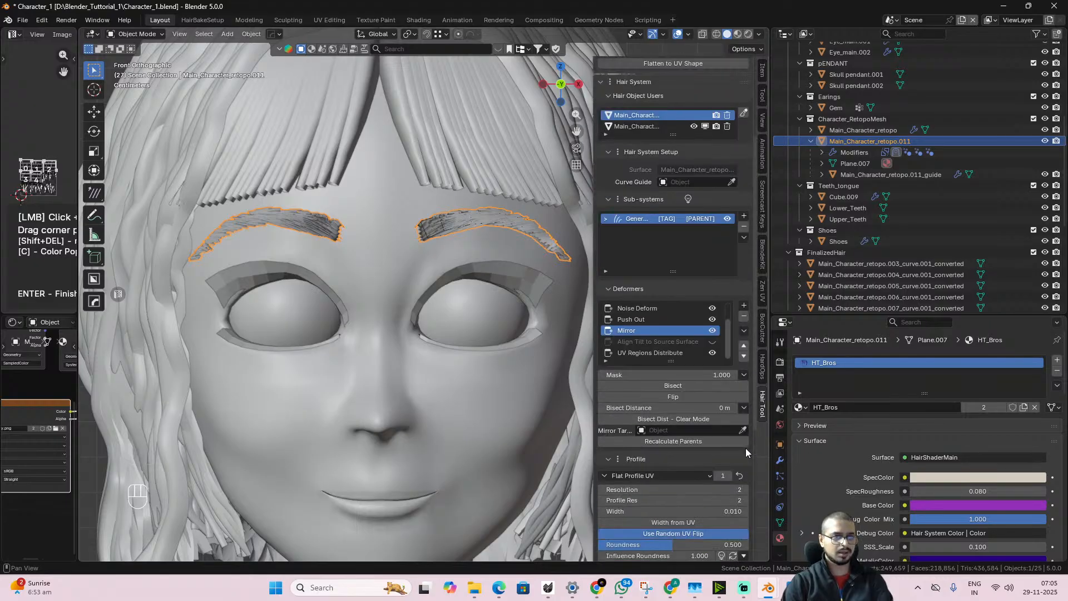
scroll(746, 448, up, 8)
click(662, 376)
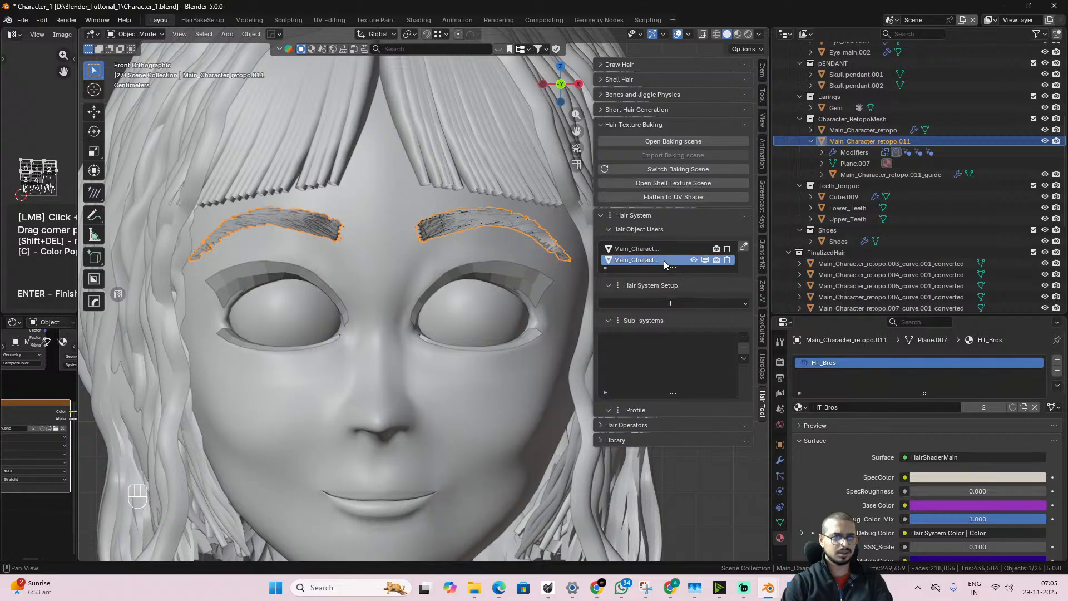
click(627, 248)
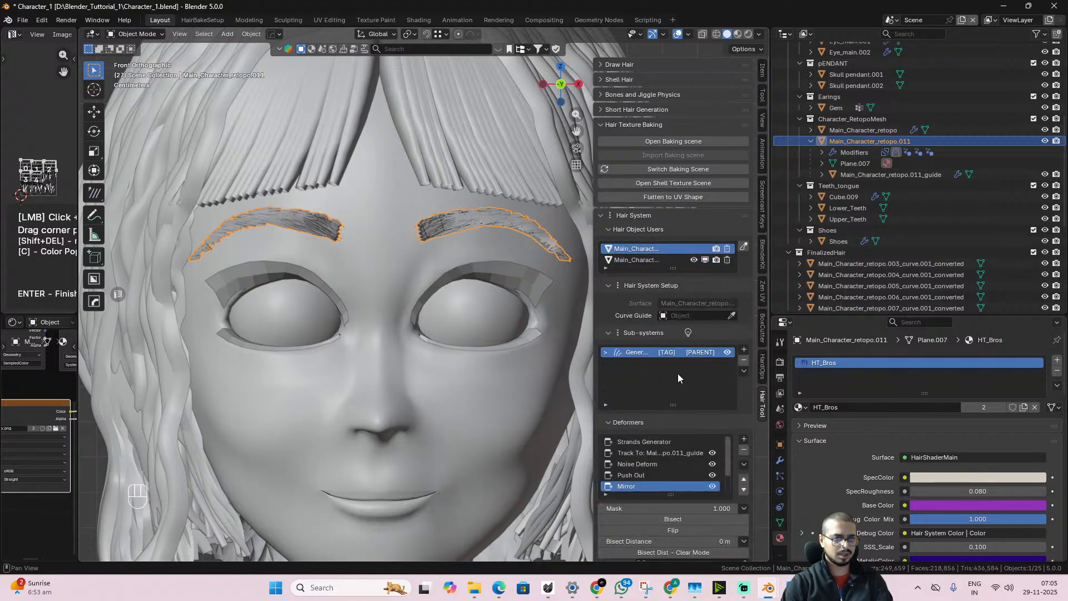
scroll(736, 392, down, 6)
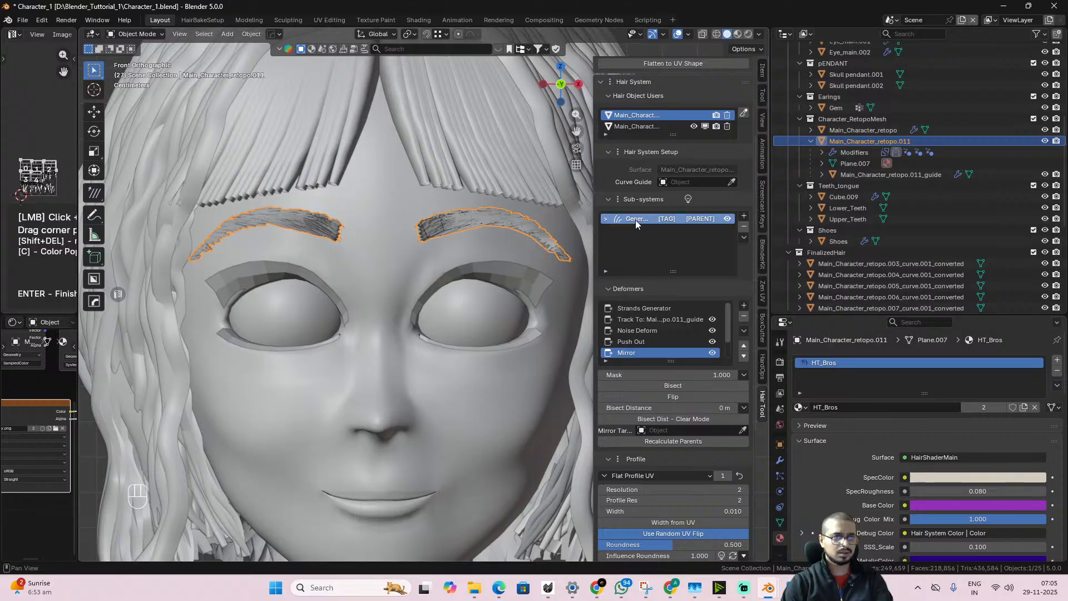
click(671, 309)
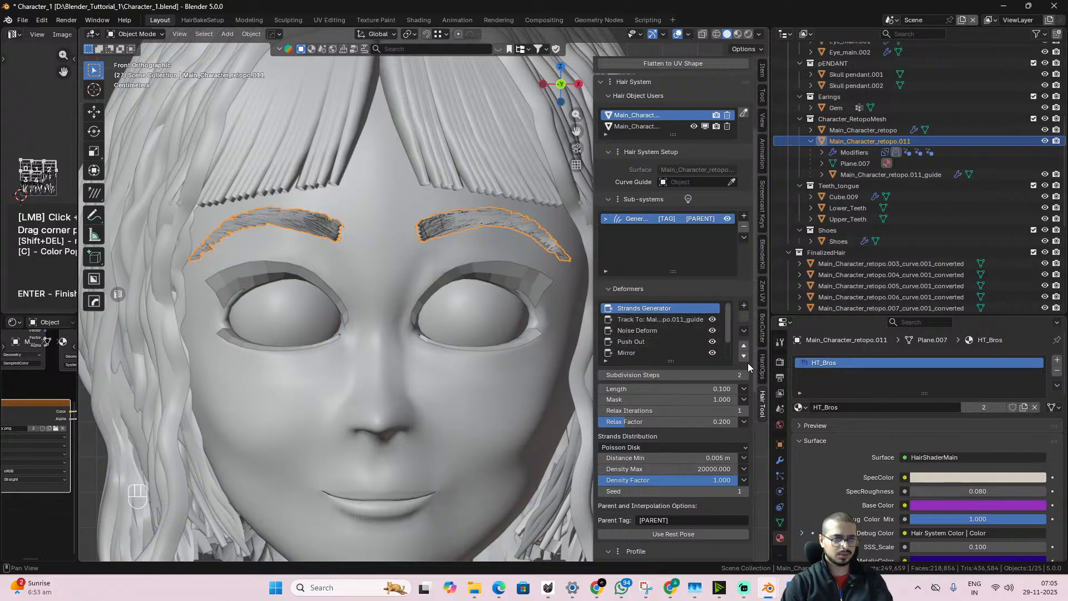
scroll(748, 363, down, 7)
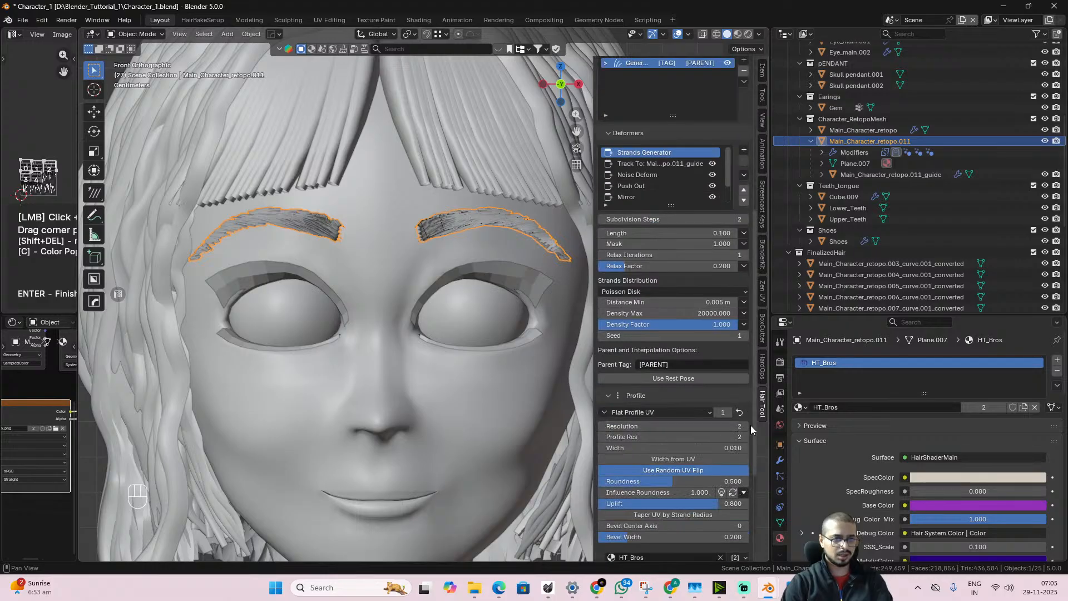
scroll(710, 429, down, 2)
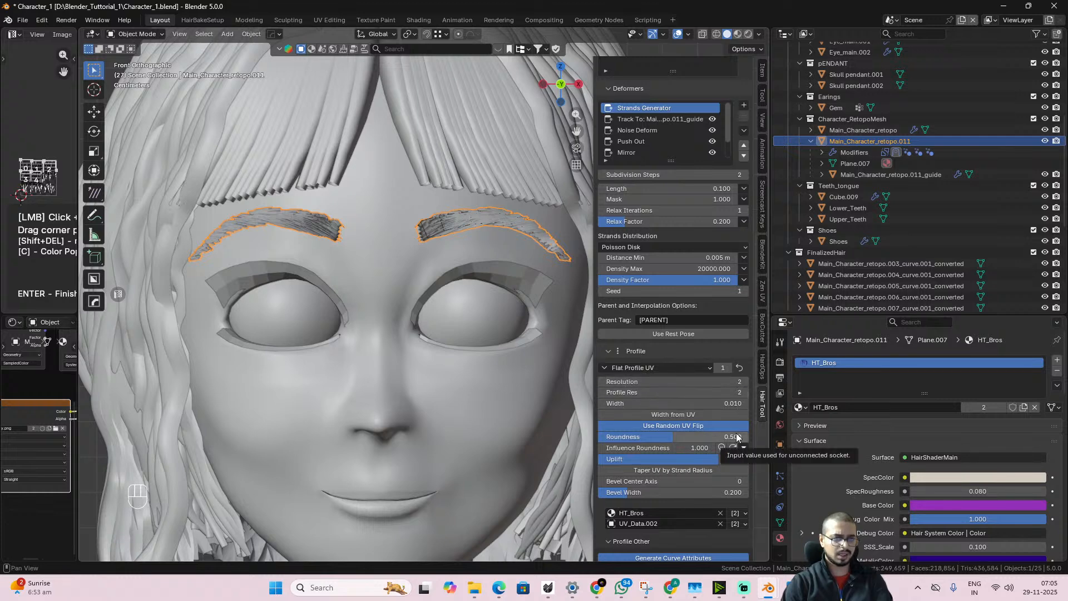
scroll(732, 433, up, 8)
scroll(721, 436, up, 2)
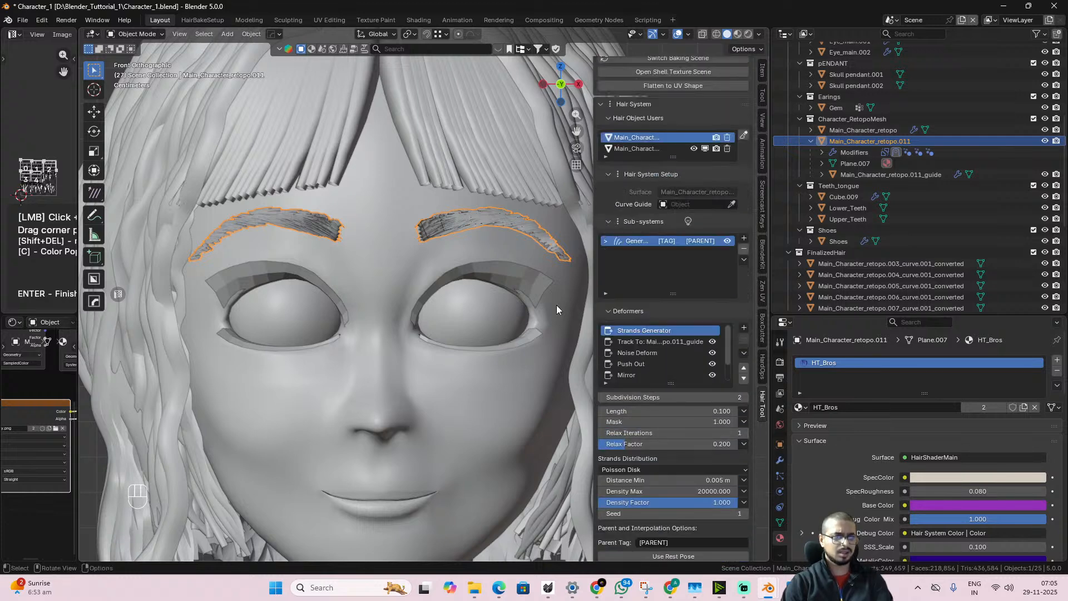
scroll(732, 312, up, 5)
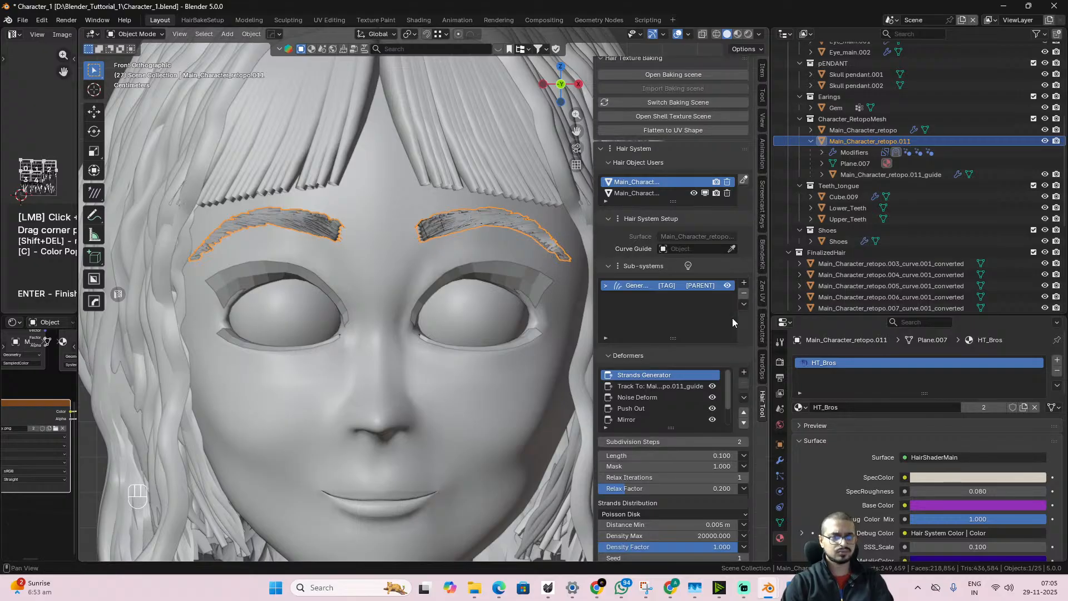
- Convert the selected eyebrow hair system into a separate mesh with Finalize Hair
key(shift+ctrl)
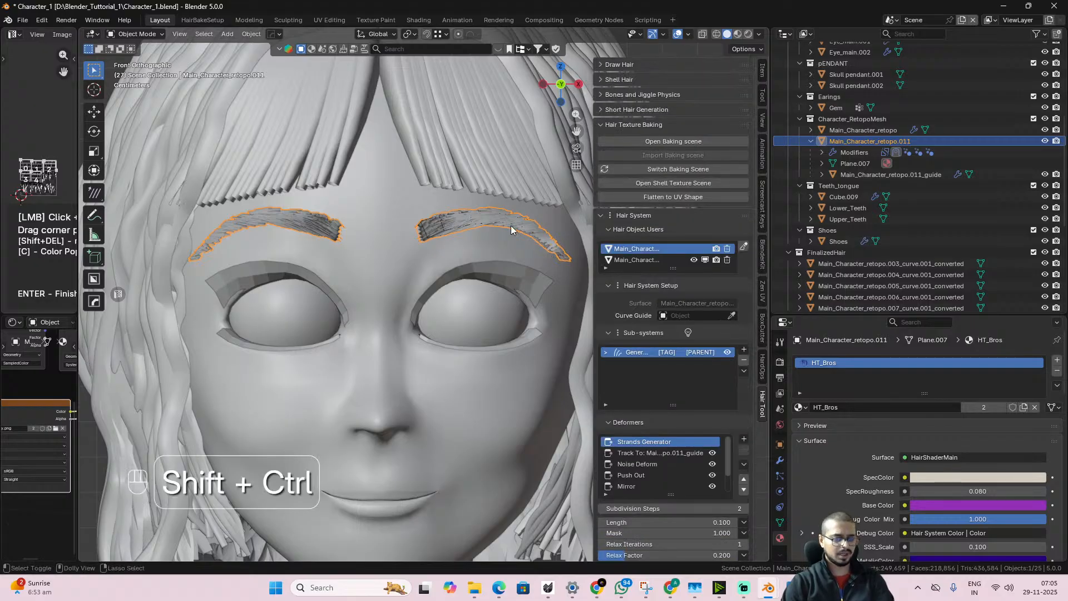
key(ctrl+shift+h)
key(ctrl+shift+h)
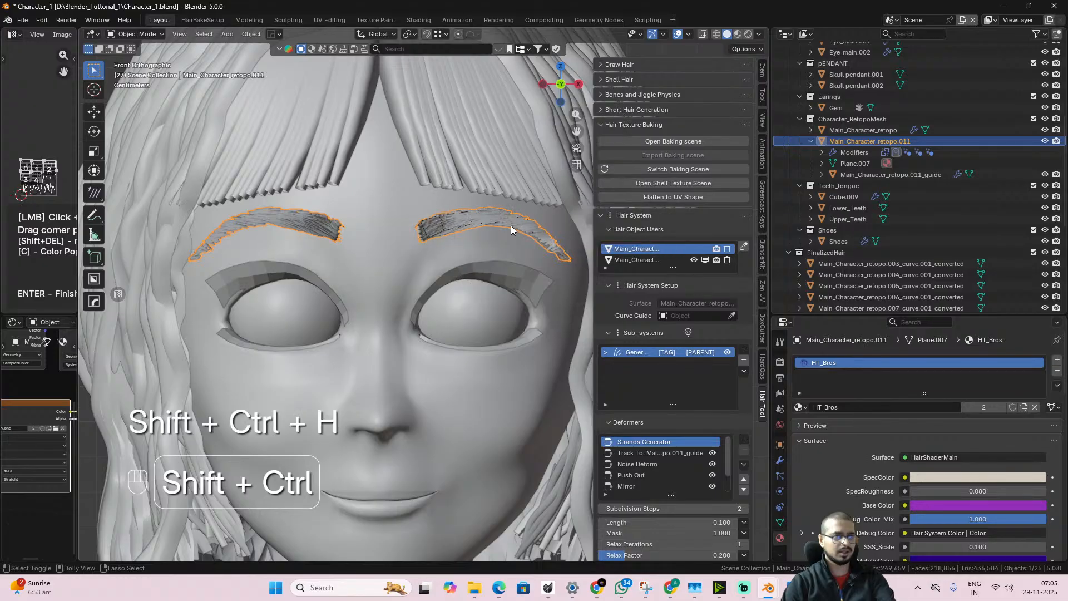
key(ctrl+a)
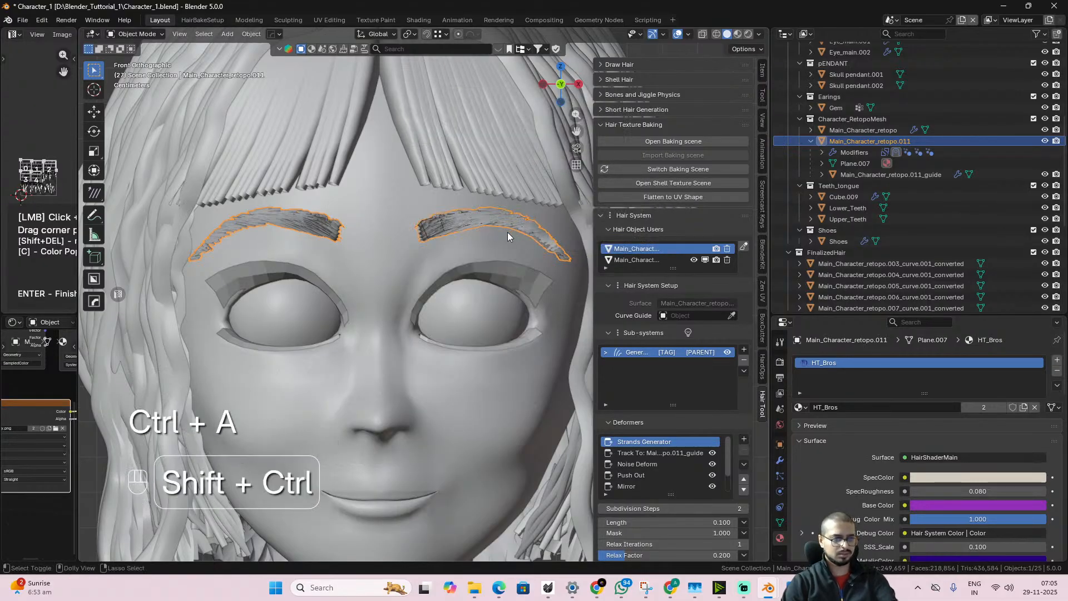
key(ctrl+shift+h)
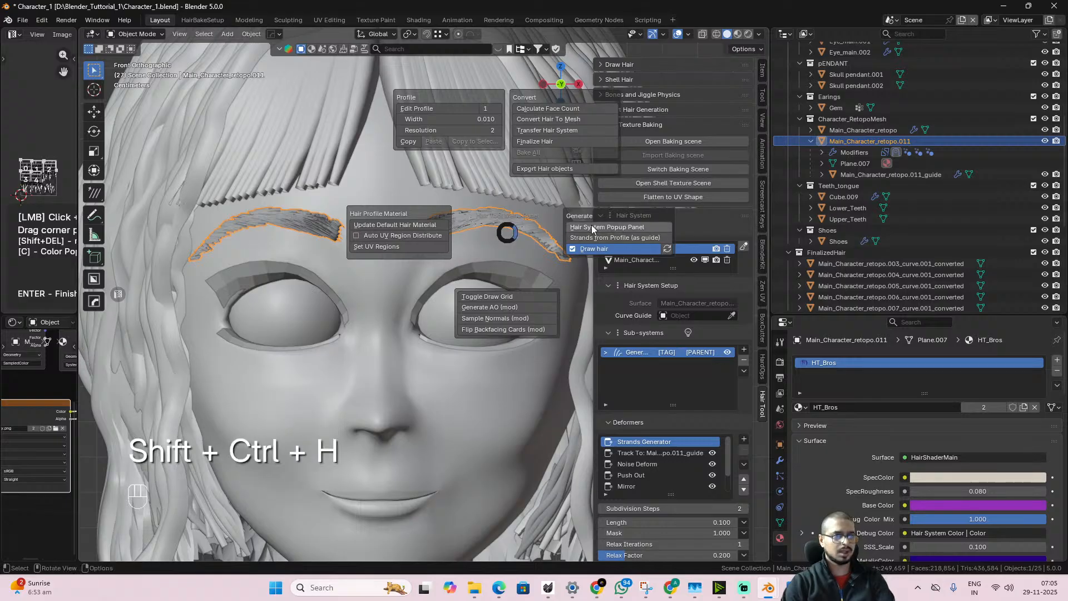
click(542, 141)
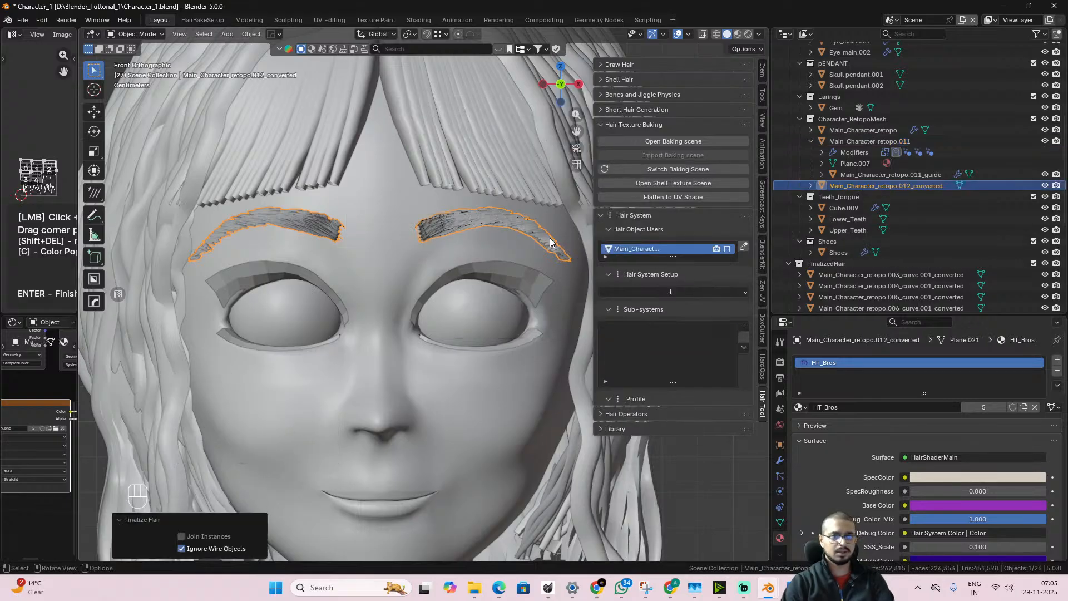
- Move the converted eyebrow mesh Main_Character_retopo.012_converted into a new collection named eye_brows
click(902, 189)
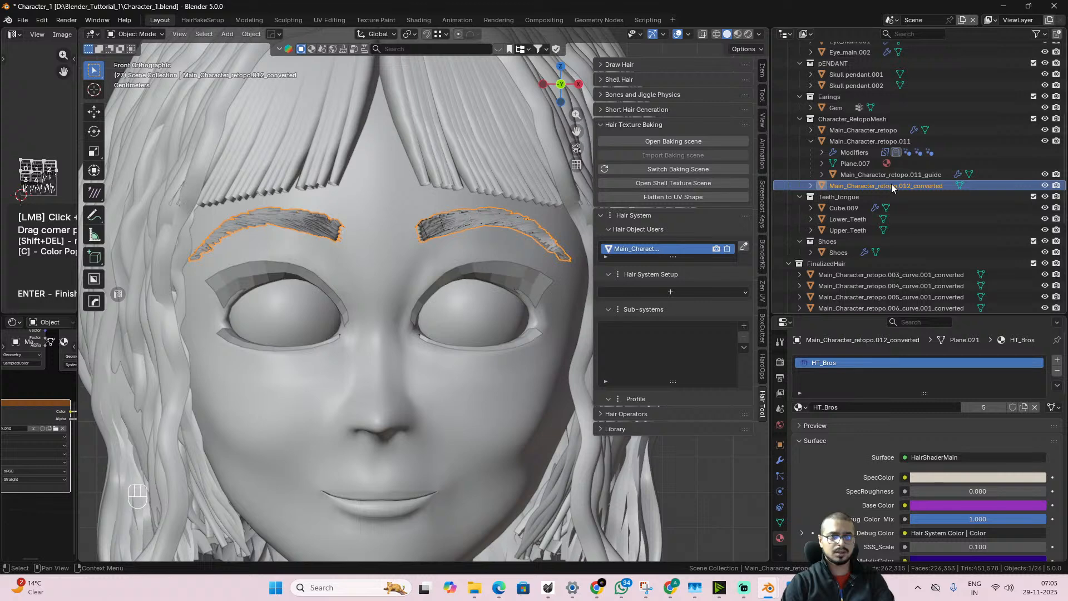
drag(891, 186, 844, 265)
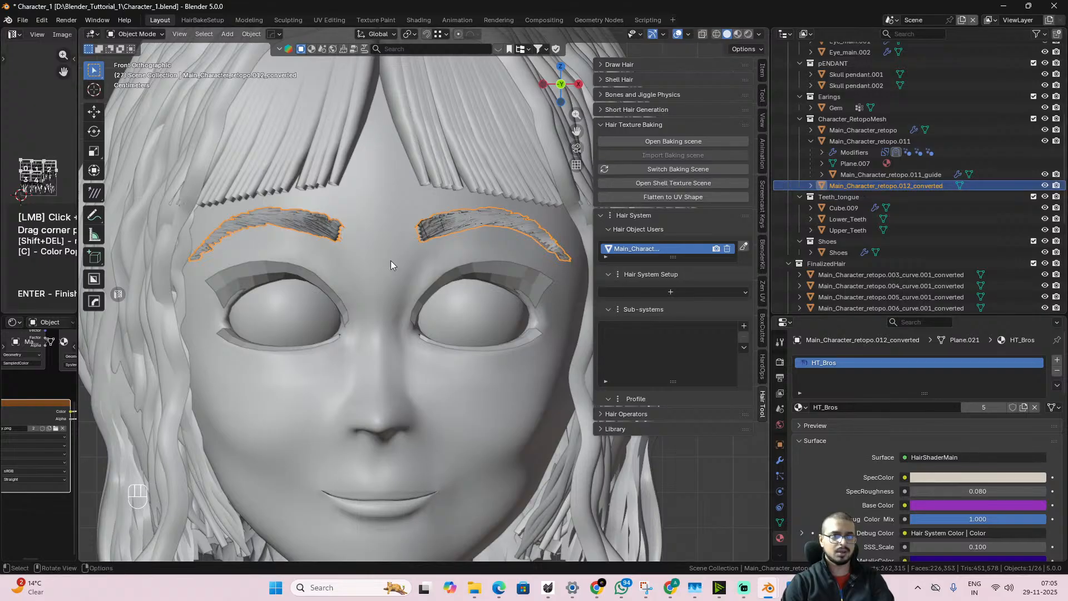
key(m)
click(461, 273)
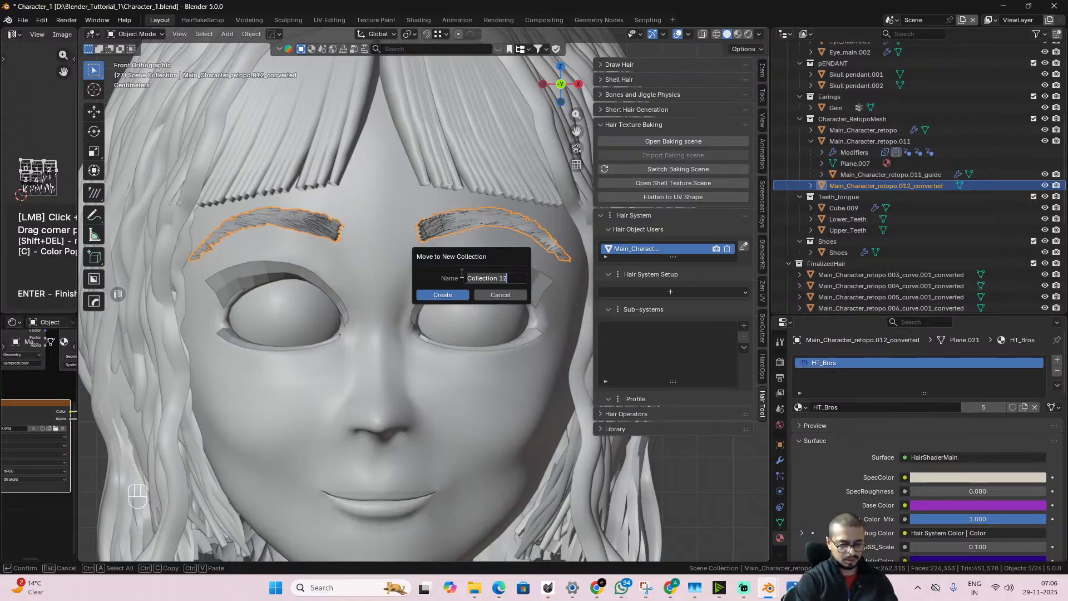
text(eye)
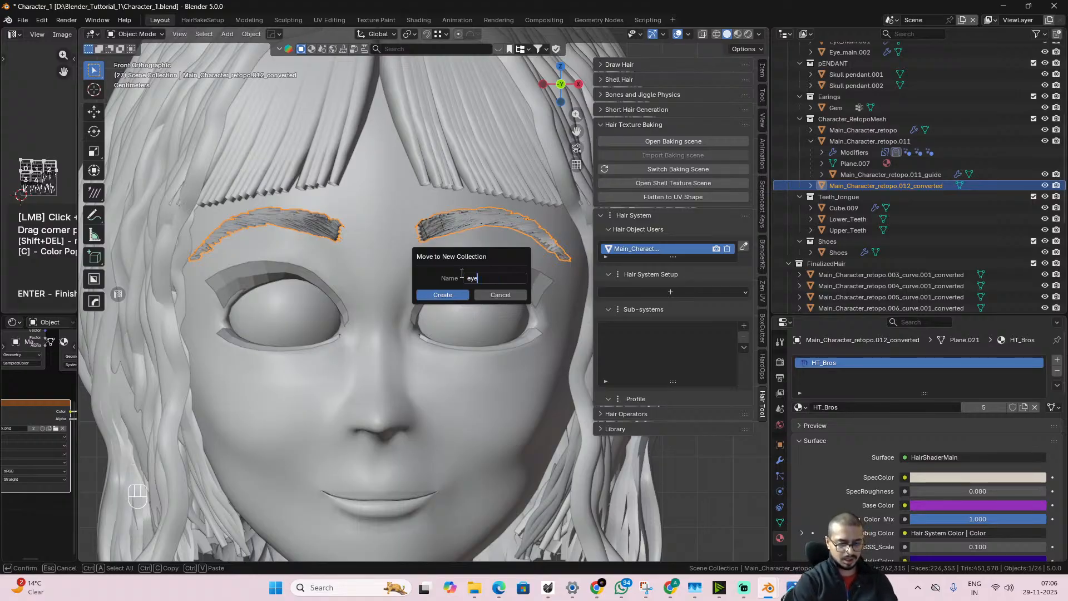
text(_)
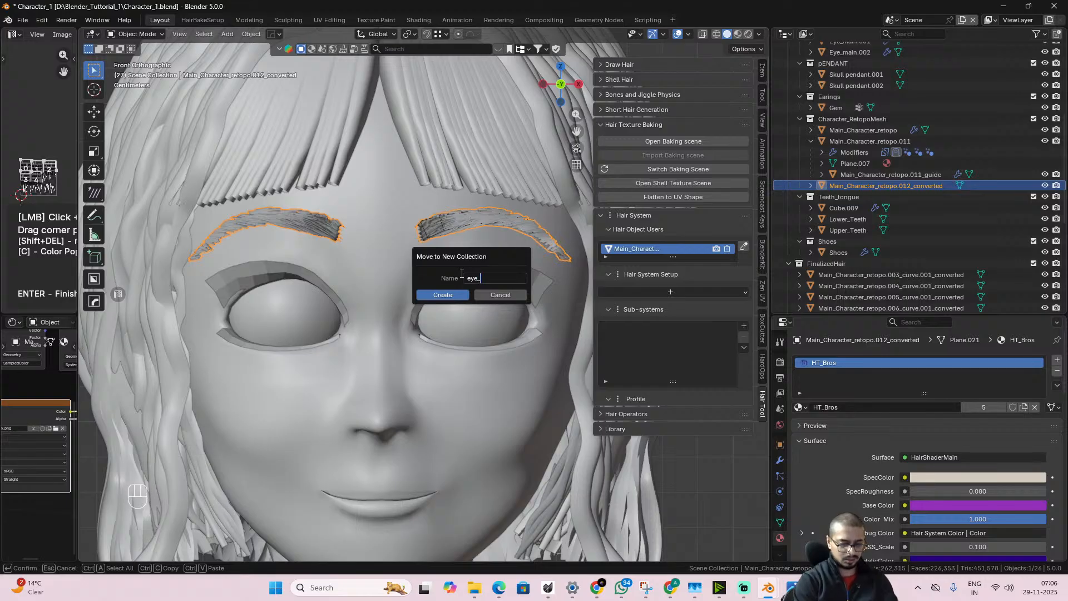
text(brows)
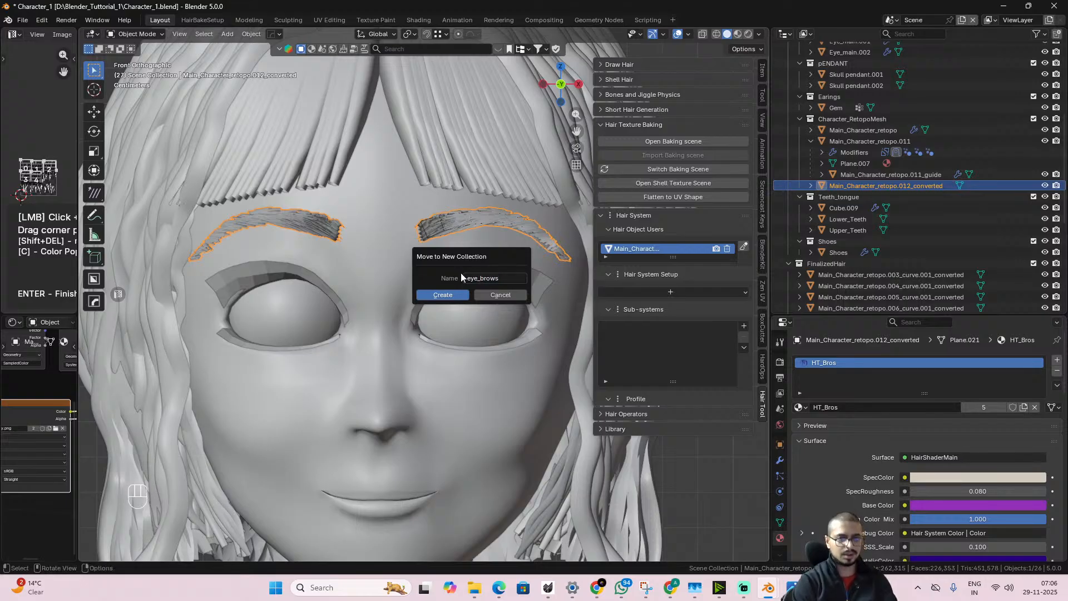
click(443, 295)
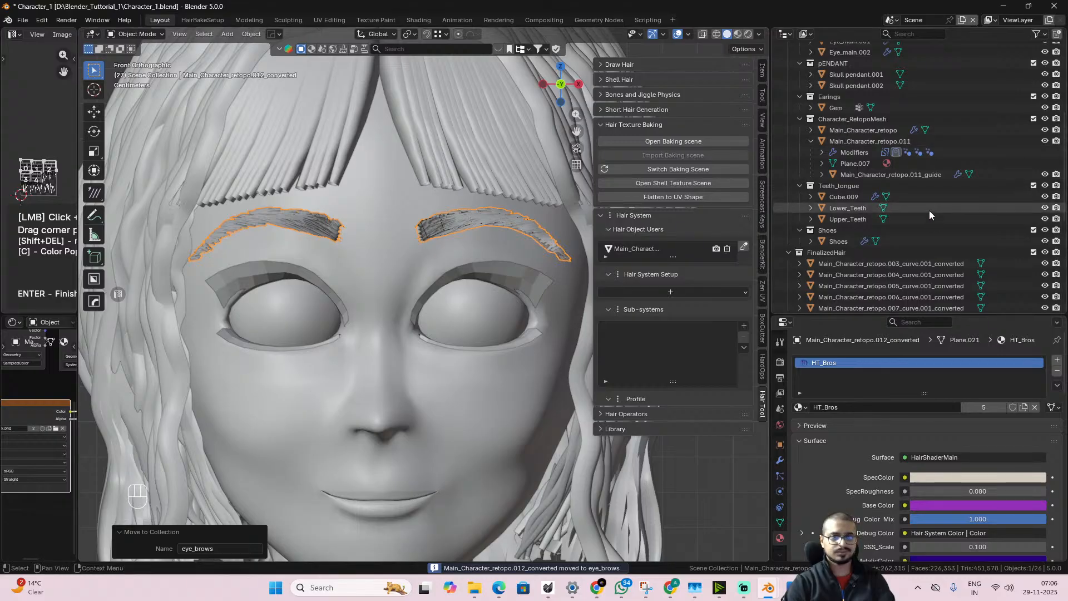
scroll(898, 228, down, 5)
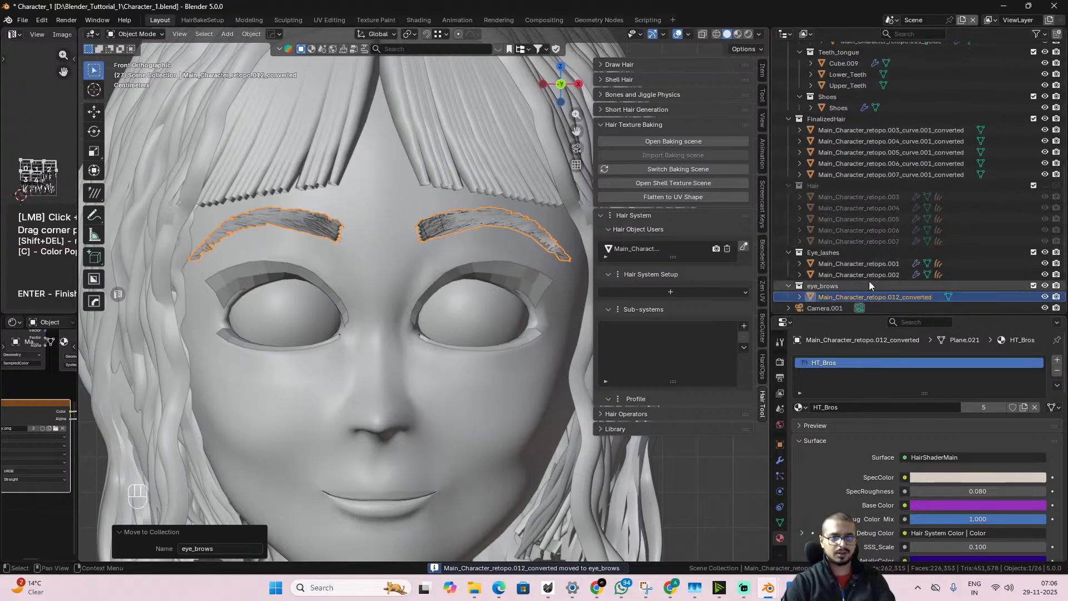
- Hide the original eyebrow hair object Main_Character_retopo.011 and its guide mesh in the viewport
scroll(869, 282, up, 5)
scroll(863, 280, up, 2)
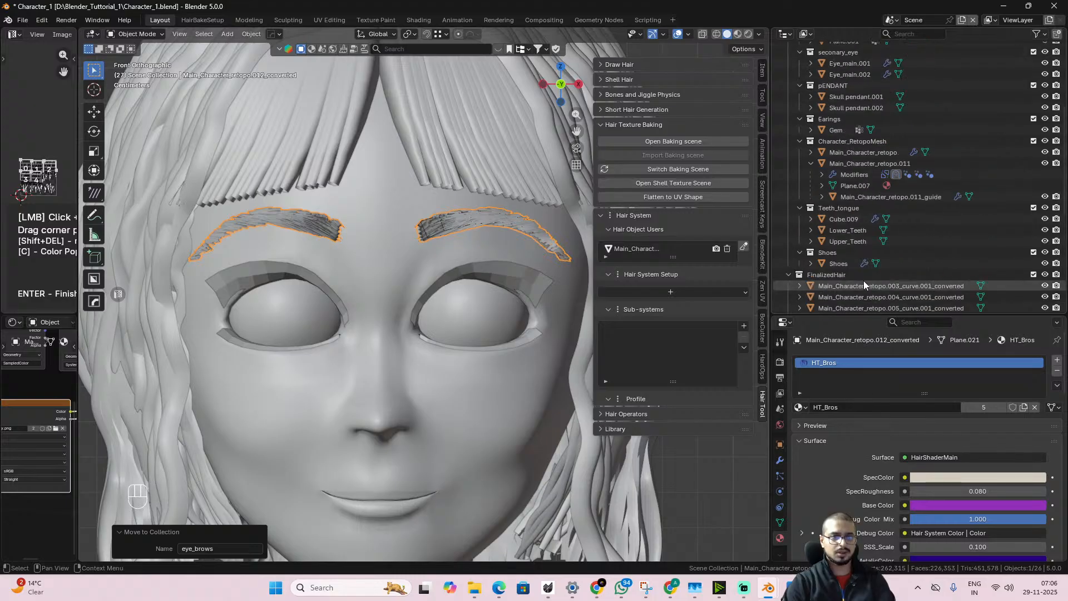
scroll(856, 277, up, 3)
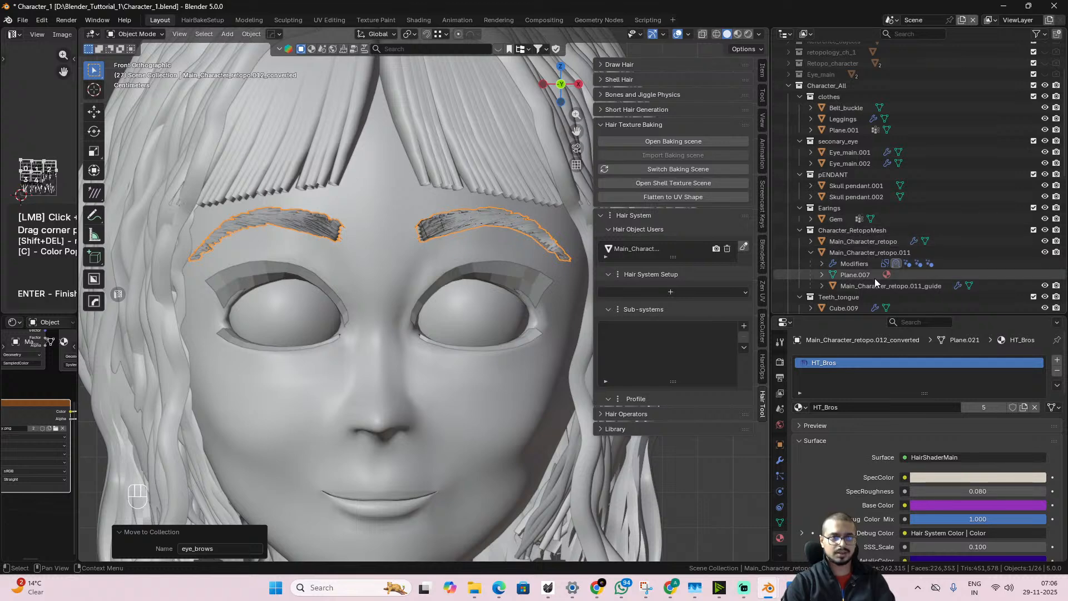
click(857, 248)
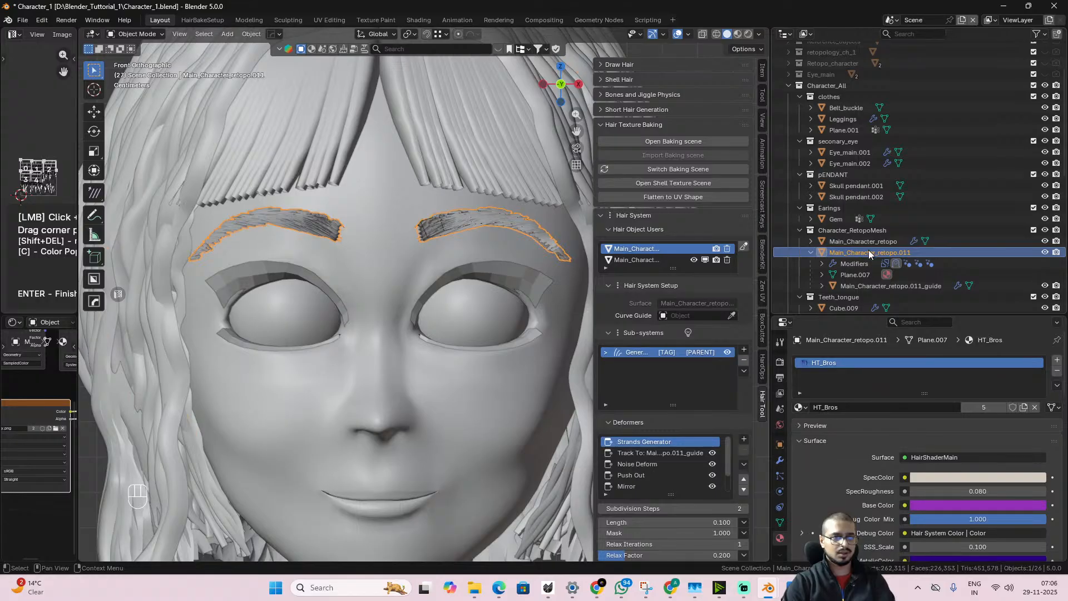
click(863, 241)
scroll(333, 295, down, 4)
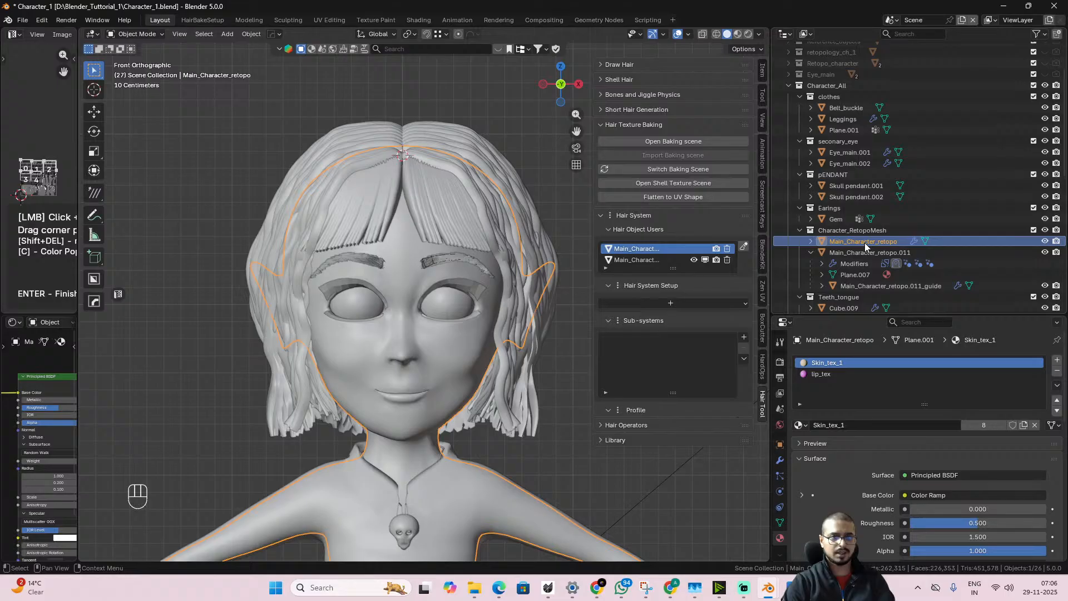
click(883, 253)
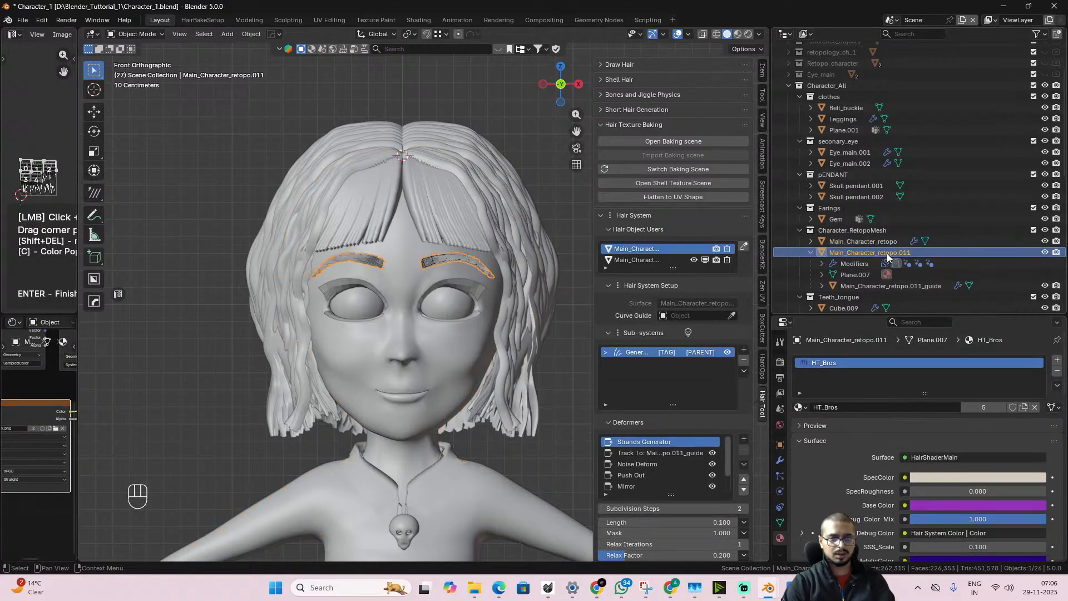
shift+click(875, 283)
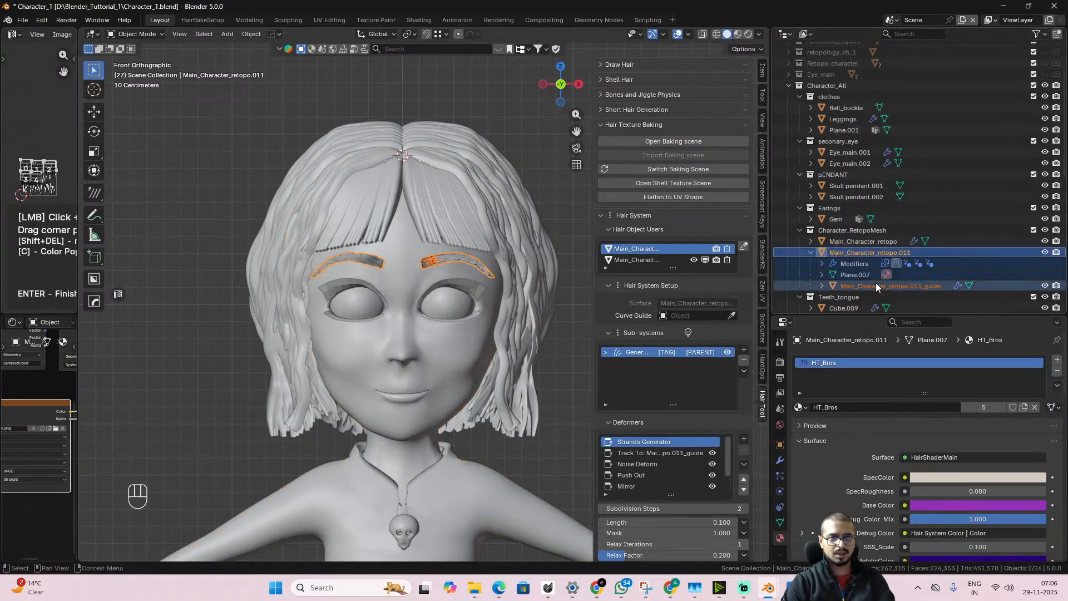
click(1044, 253)
click(1045, 286)
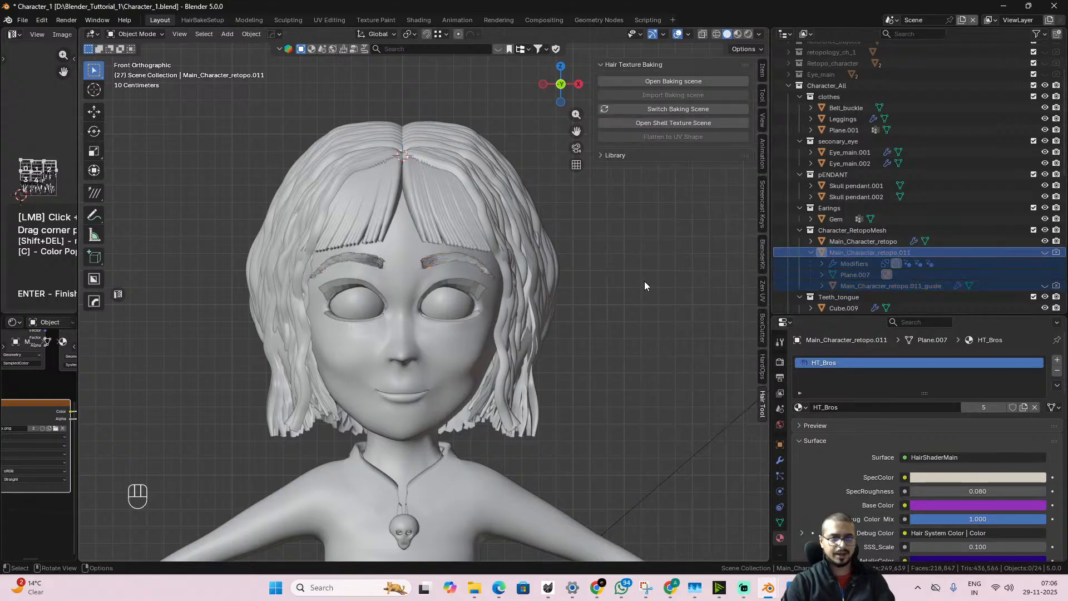
- Switch the viewport to rendered shading and examine the converted eyebrows up close from several angles
click(749, 35)
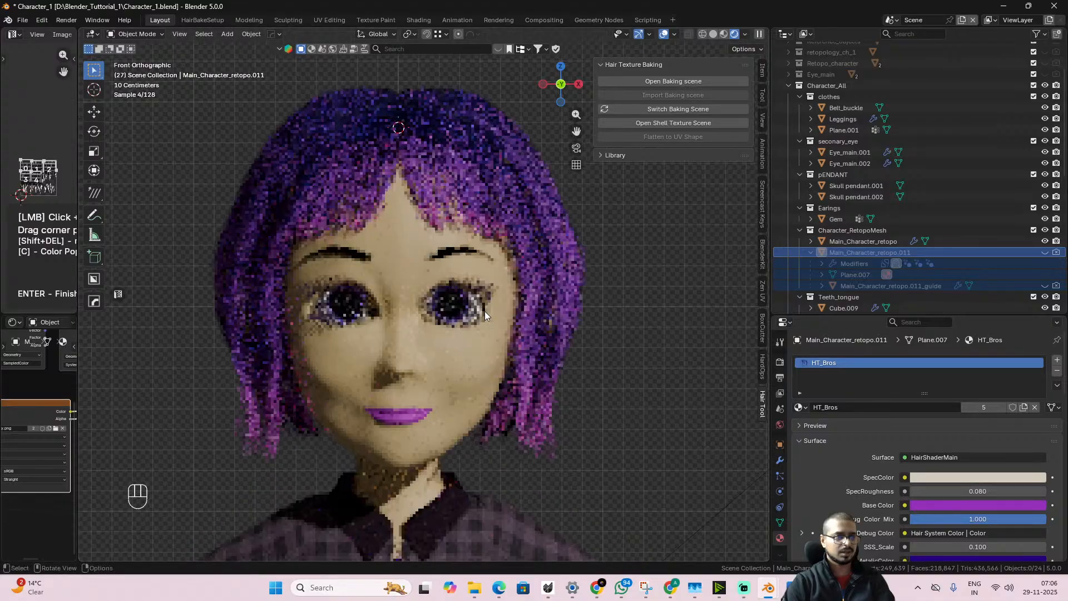
scroll(485, 313, up, 3)
shift+middle_drag(482, 288, 487, 372)
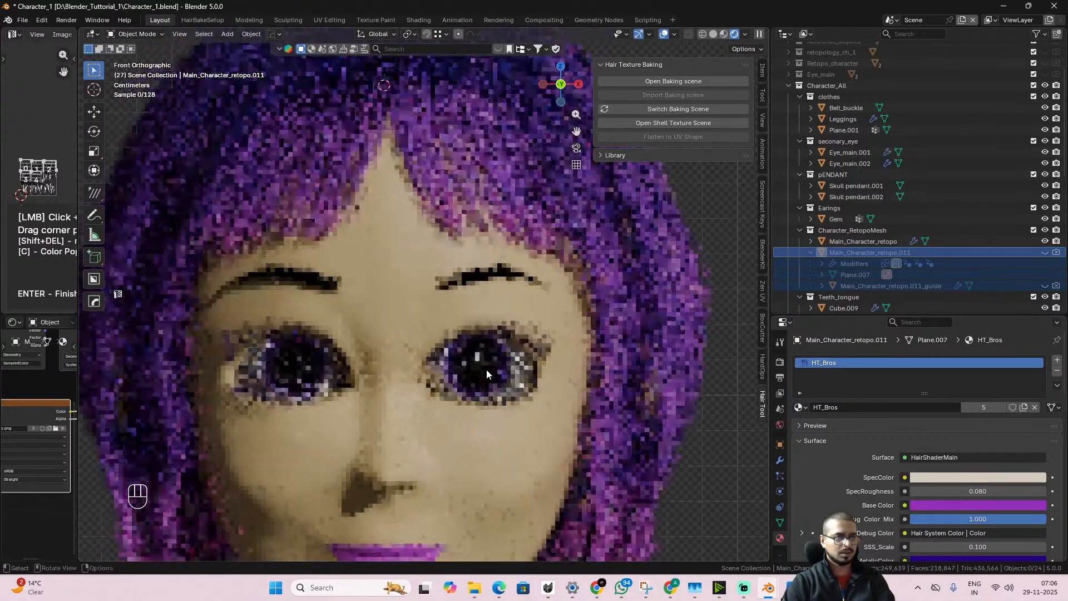
scroll(486, 369, up, 2)
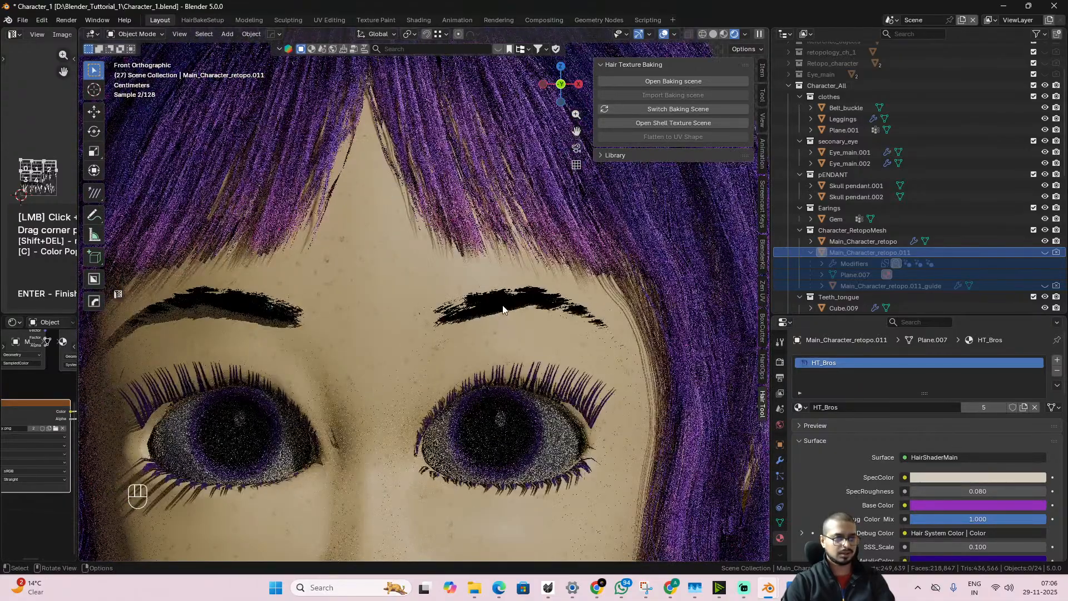
middle_drag(485, 345, 439, 368)
middle_drag(402, 363, 459, 375)
- Delete the converted eyebrow mesh Main_Character_retopo.012_converted from the eye_brows collection
click(421, 307)
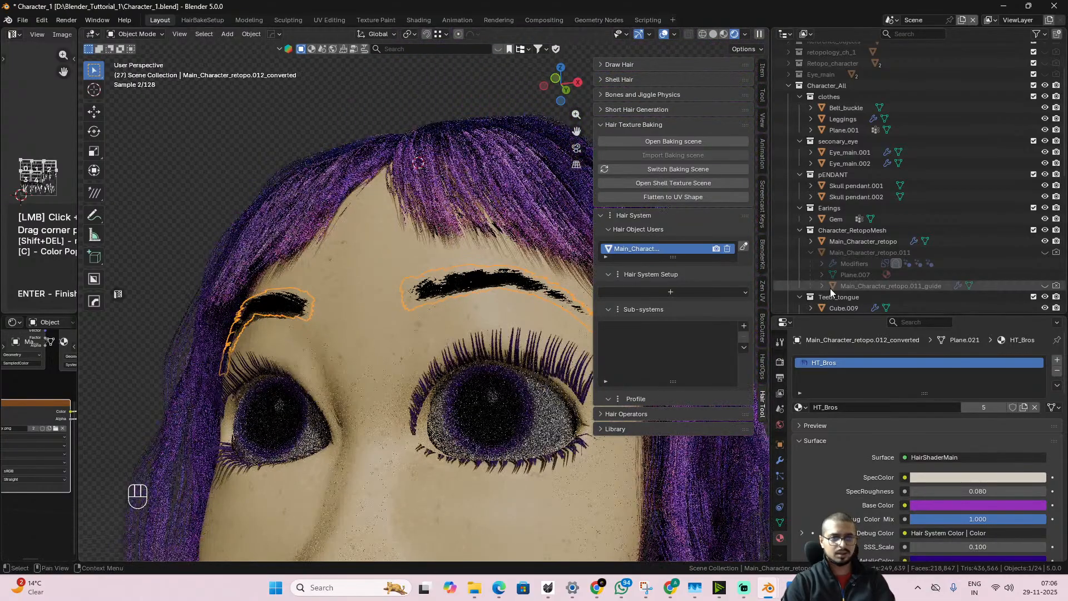
scroll(834, 261, down, 5)
scroll(860, 242, down, 8)
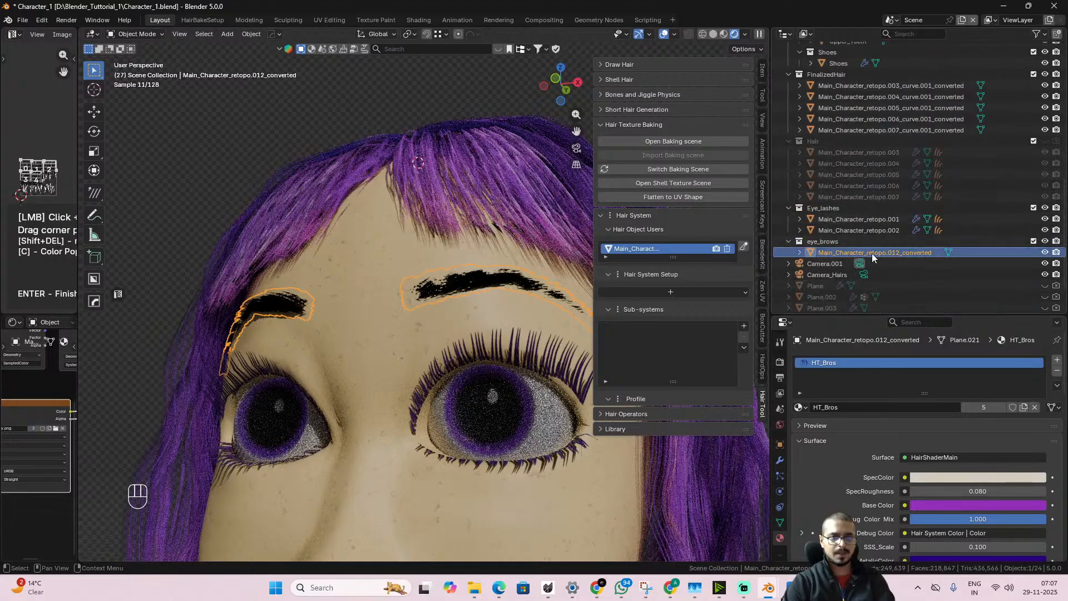
key(Delete)
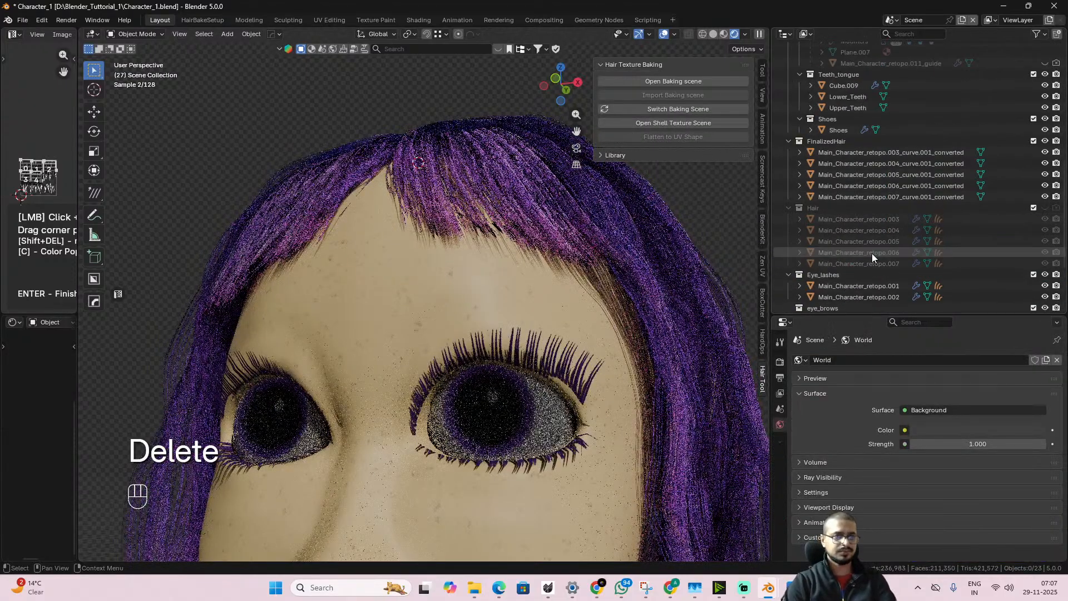
- Unhide the original eyebrow object Main_Character_retopo.011 and its guide mesh, and enable the eyebrow object in renders
scroll(918, 234, up, 7)
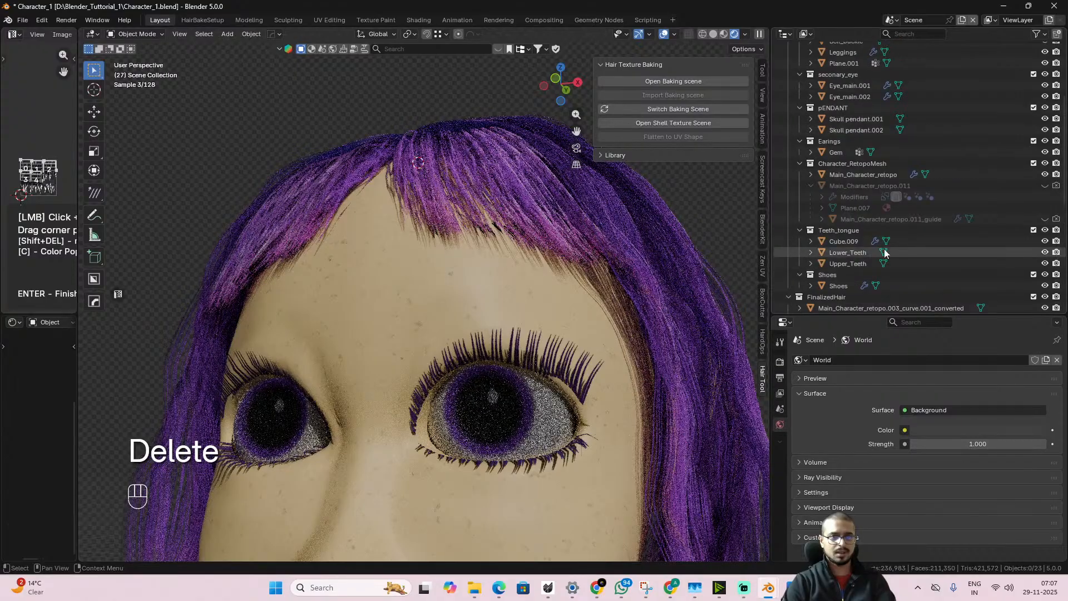
click(1047, 187)
click(1046, 219)
click(1055, 185)
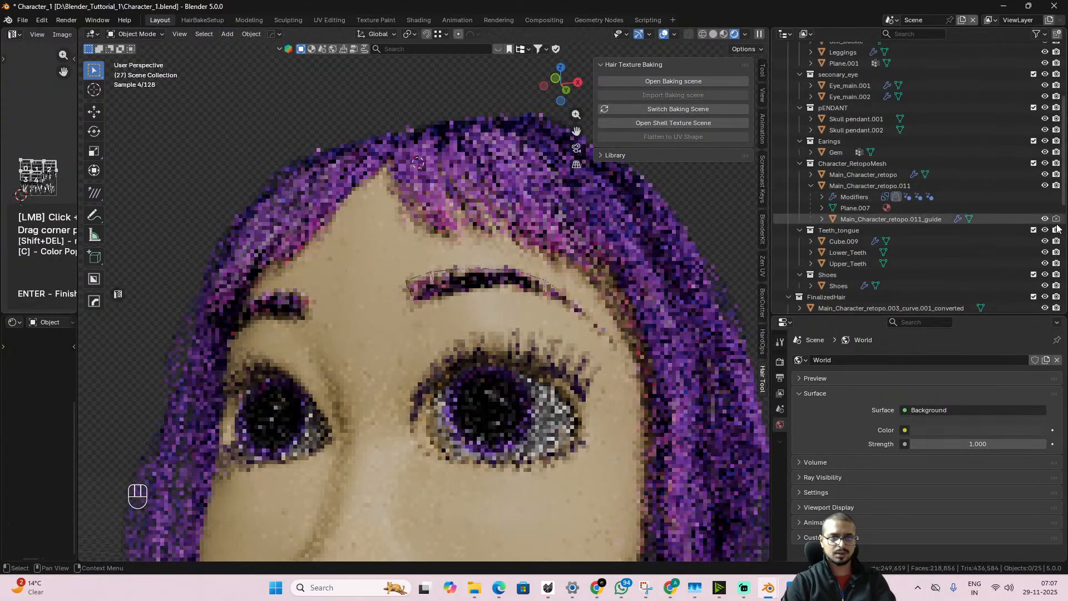
- Convert the original eyebrow hair system Main_Character_retopo.011 to a mesh with Convert Hair To Mesh
alt+middle_drag(488, 335, 518, 342)
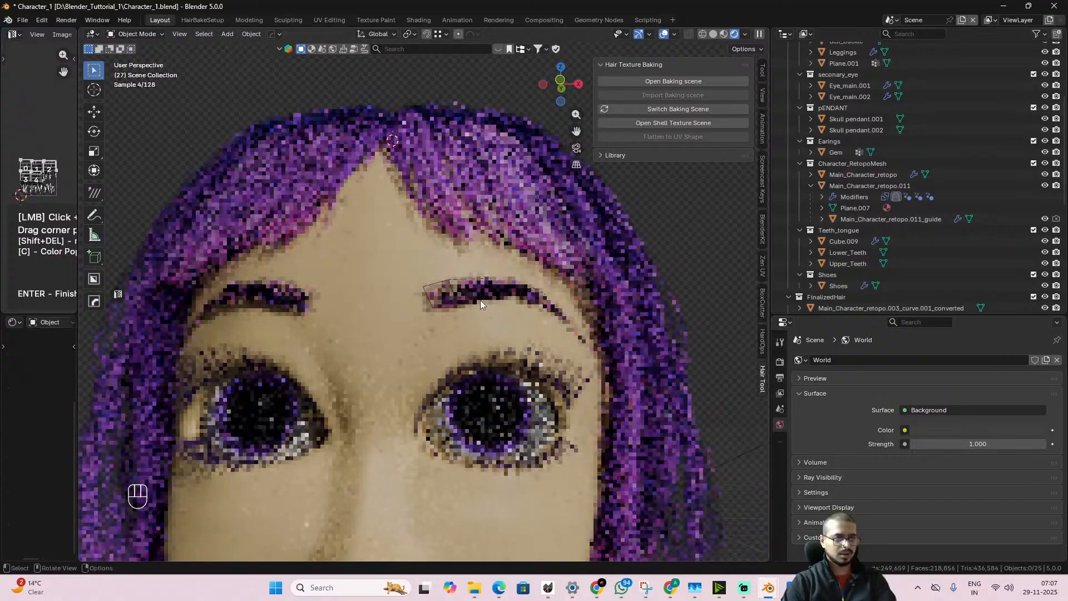
click(457, 291)
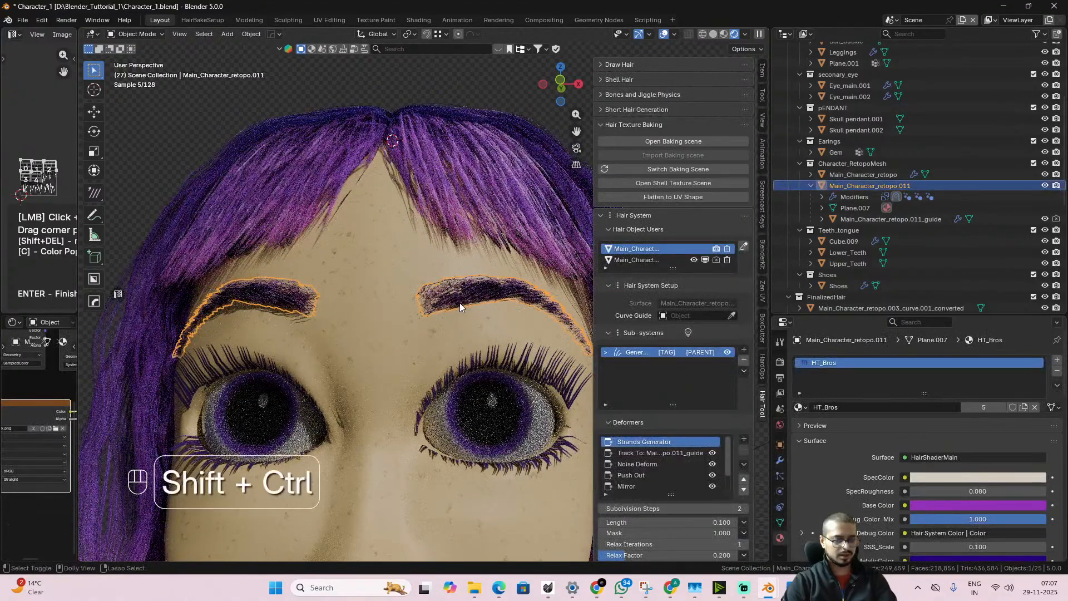
key(shift+ctrl+h)
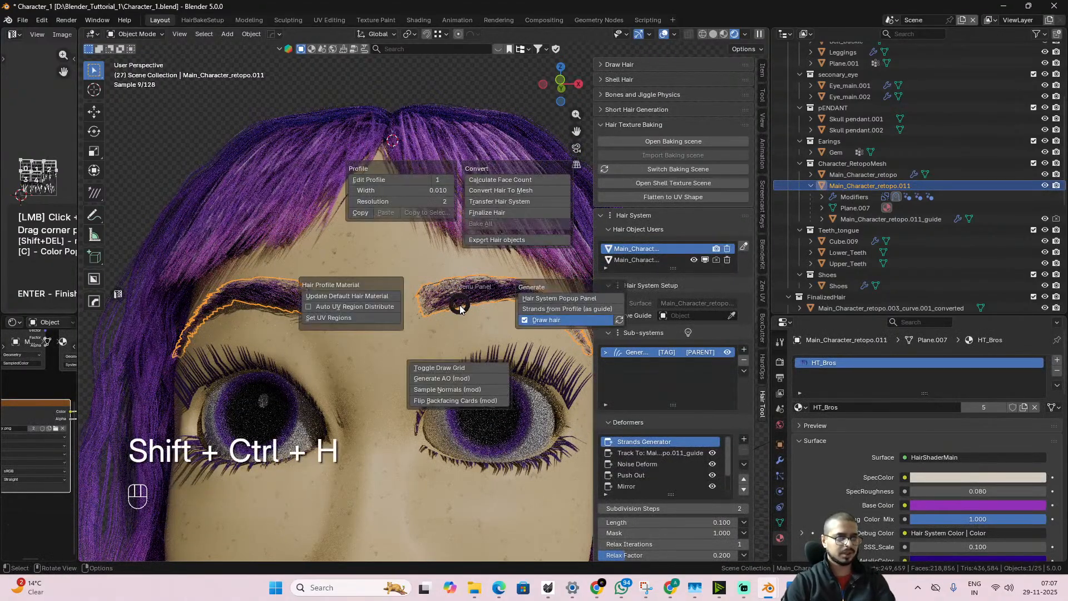
click(524, 191)
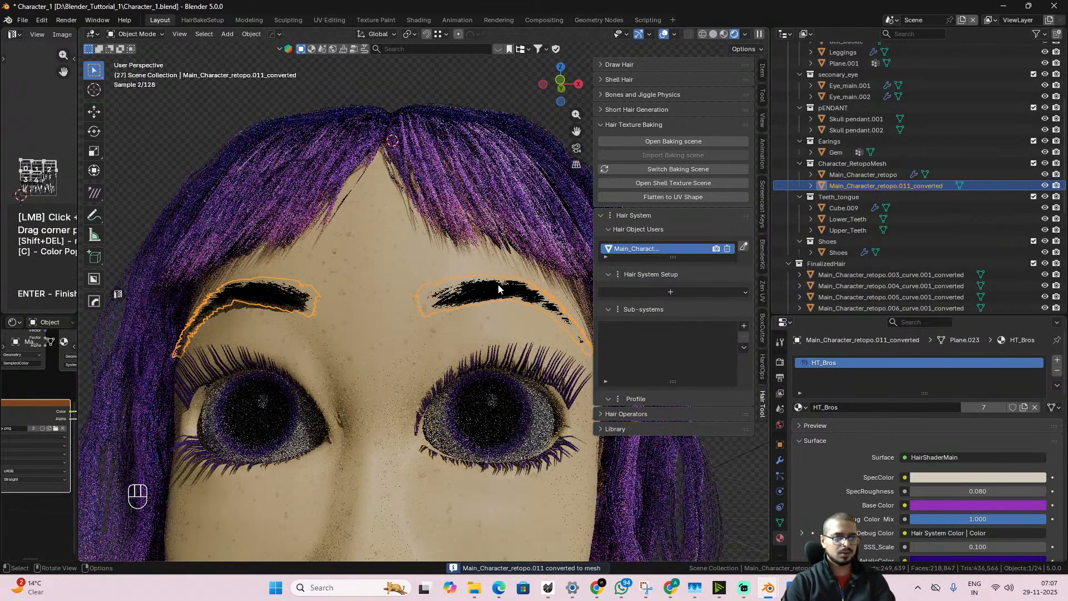
- Examine the converted eyebrow mesh's hair card geometry in Edit Mode with solid shading
key(Tab)
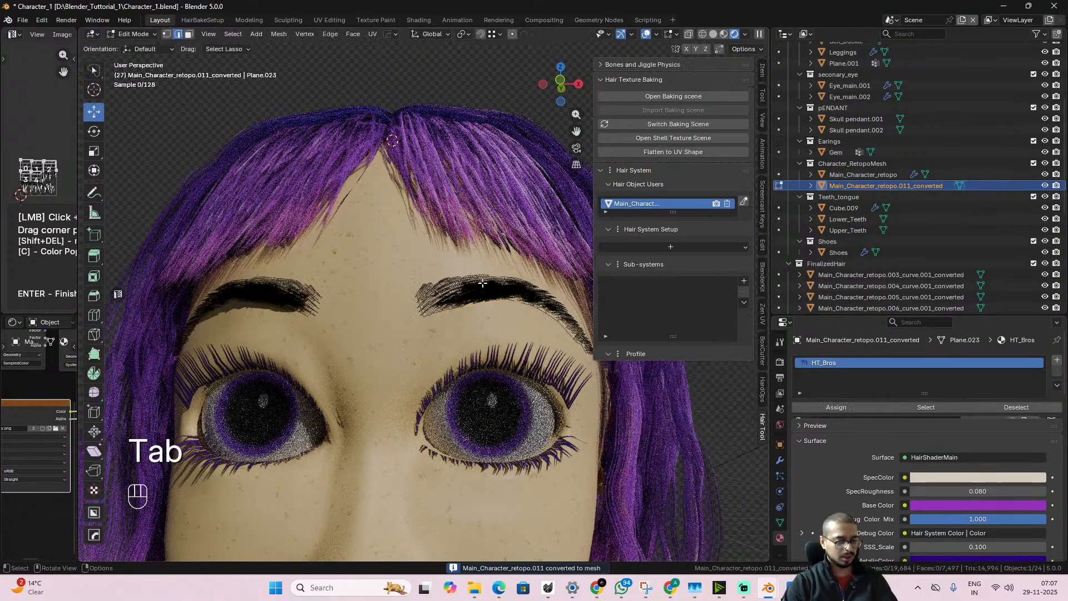
click(712, 34)
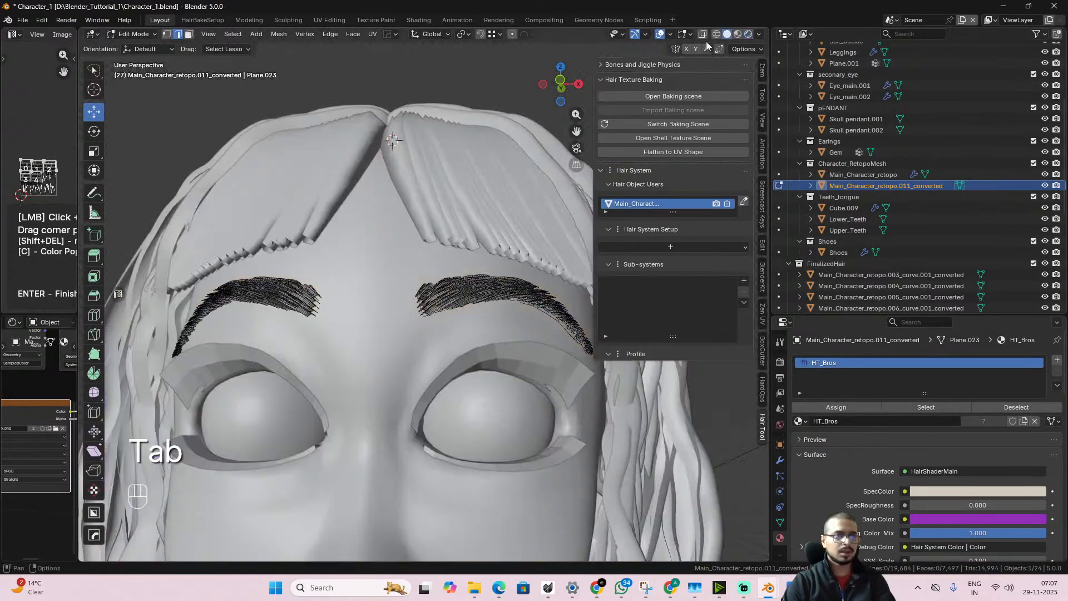
alt+middle_click(448, 292)
mouse_move(481, 353)
middle_down()
mouse_move(509, 374)
mouse_move(433, 383)
mouse_move(432, 369)
mouse_move(445, 381)
middle_up()
scroll(512, 376, up, 4)
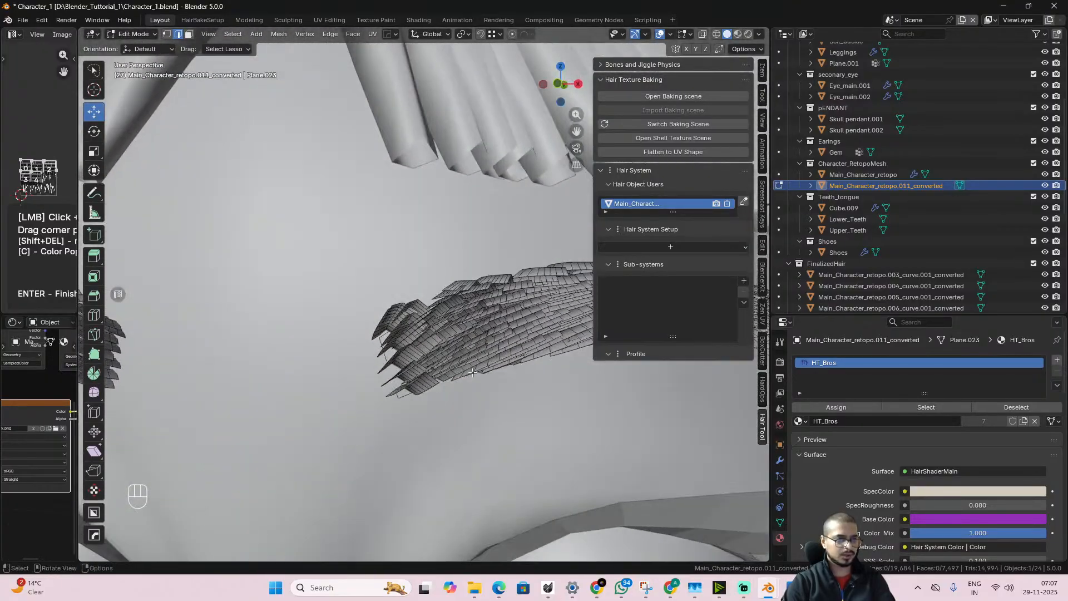
scroll(447, 383, down, 5)
scroll(456, 393, up, 4)
key(Tab)
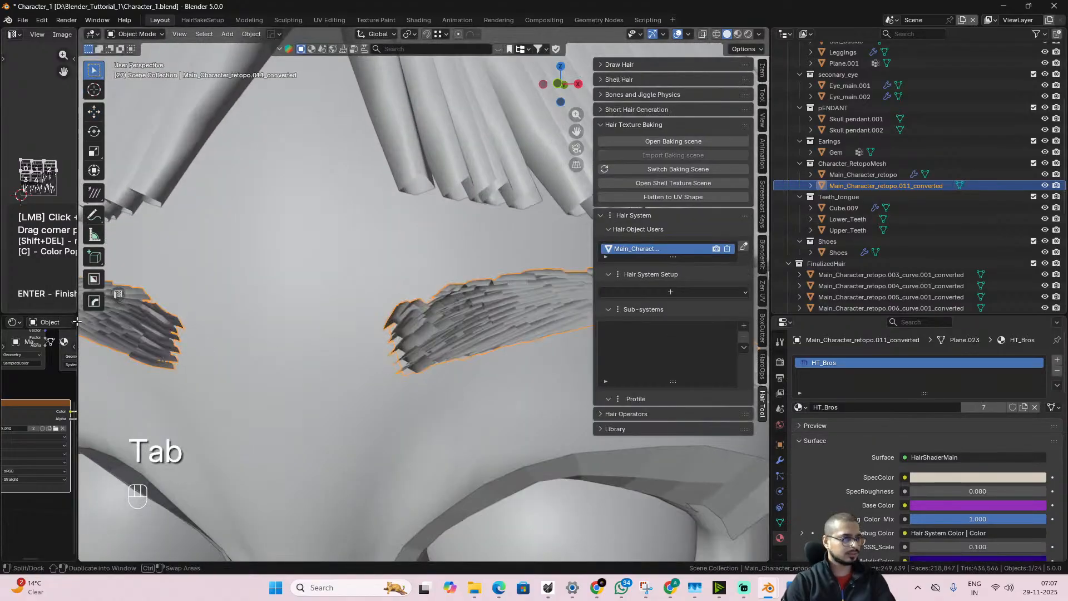
- Widen the shader editor and load bros_opacity.png into the Depth + Alpha image node of the HT_Bros material
drag(78, 330, 332, 332)
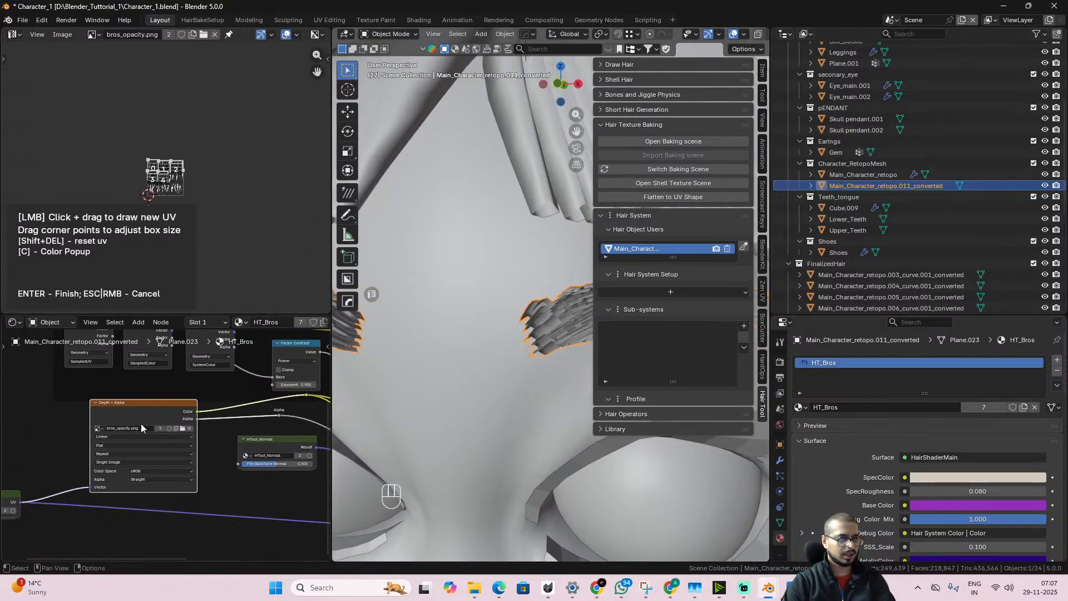
scroll(169, 459, down, 2)
scroll(172, 458, up, 2)
scroll(173, 457, up, 2)
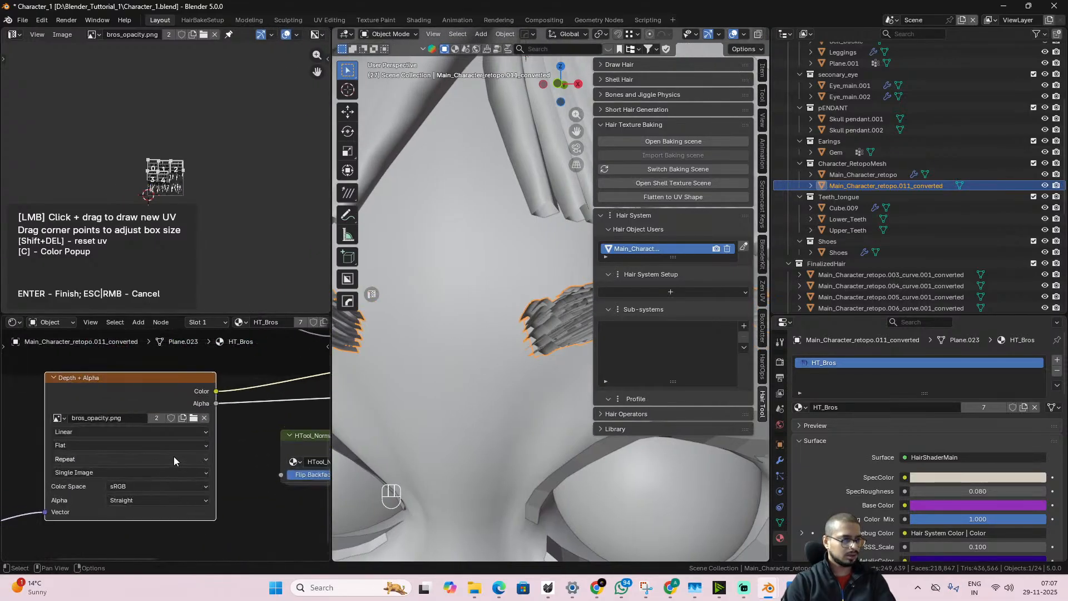
click(194, 418)
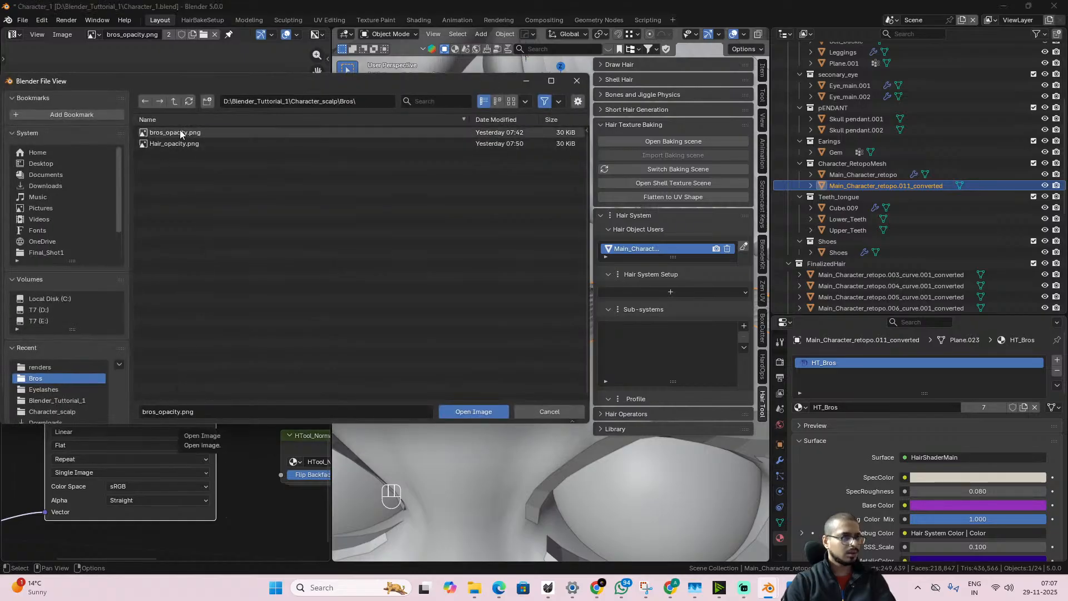
double_click(181, 133)
scroll(209, 455, down, 5)
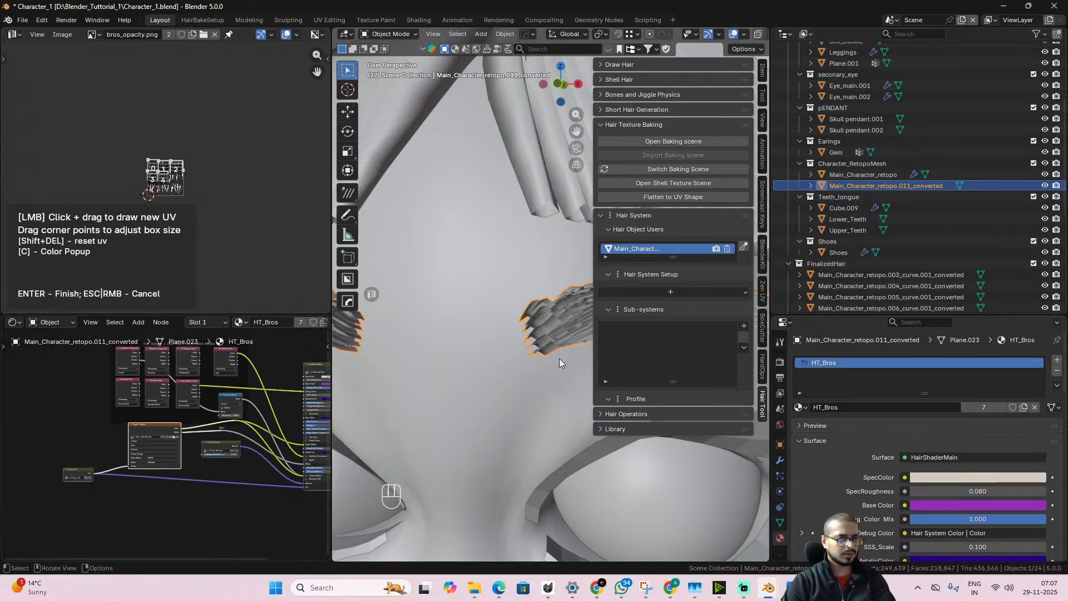
- Switch the viewport to rendered shading and examine the converted eyebrows on the character's face
shift+middle_drag(559, 359, 445, 424)
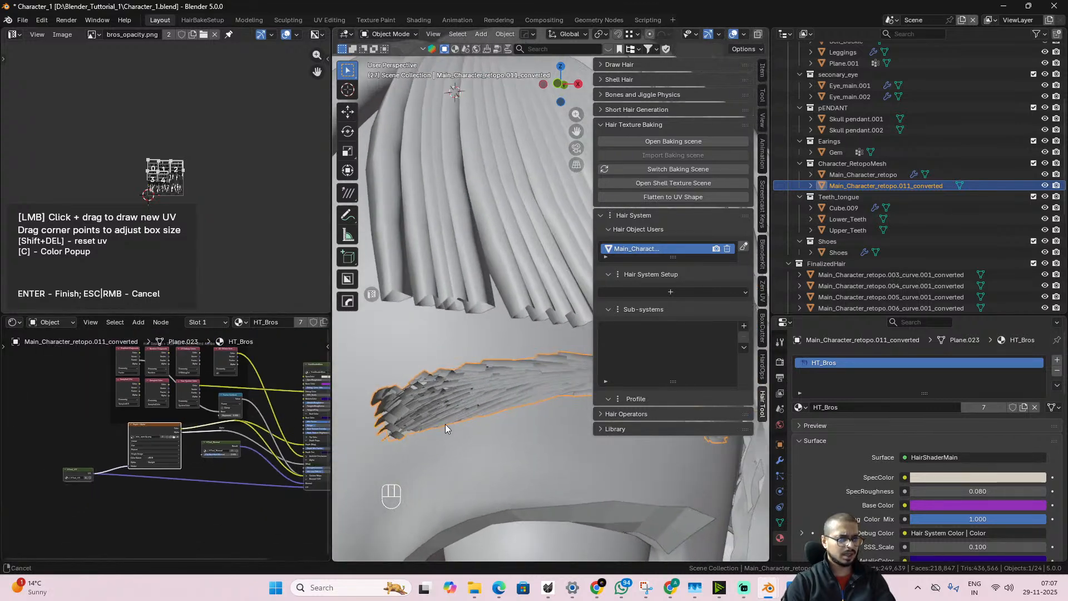
scroll(740, 35, down, 3)
click(749, 35)
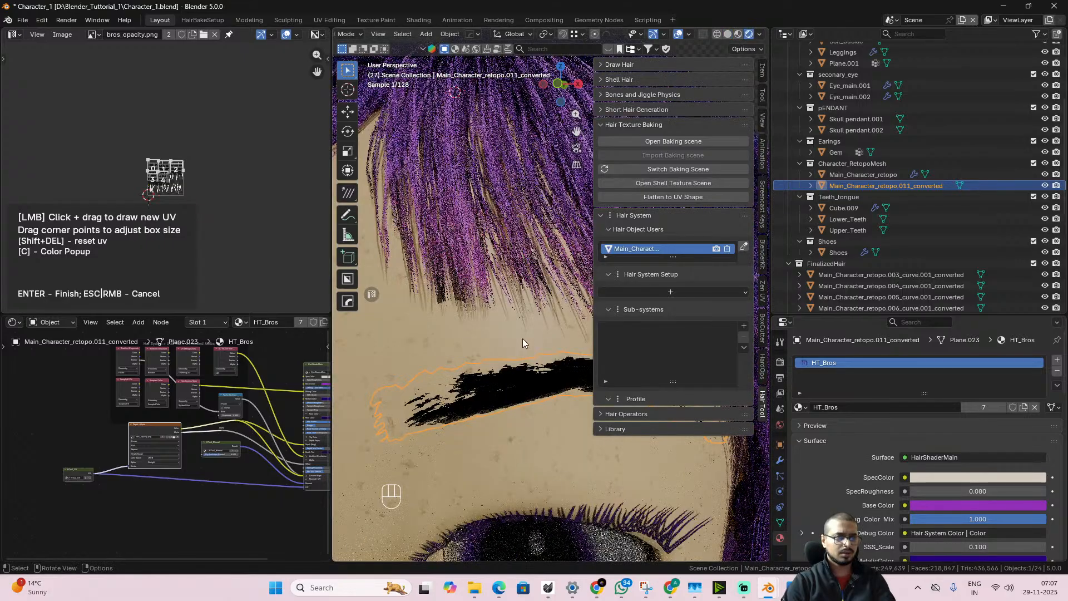
scroll(498, 417, down, 4)
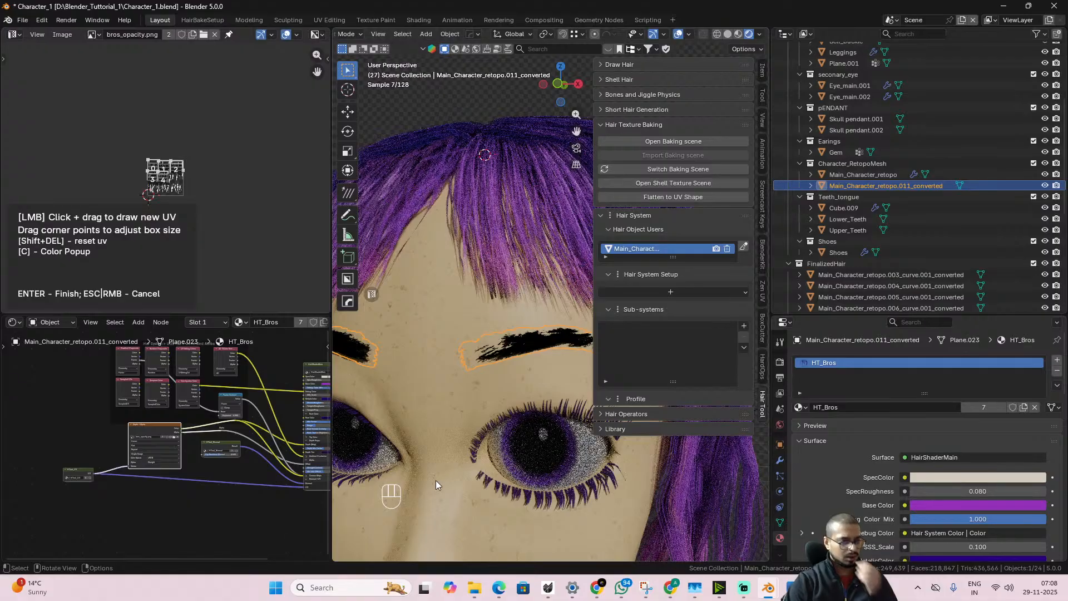
scroll(478, 453, down, 3)
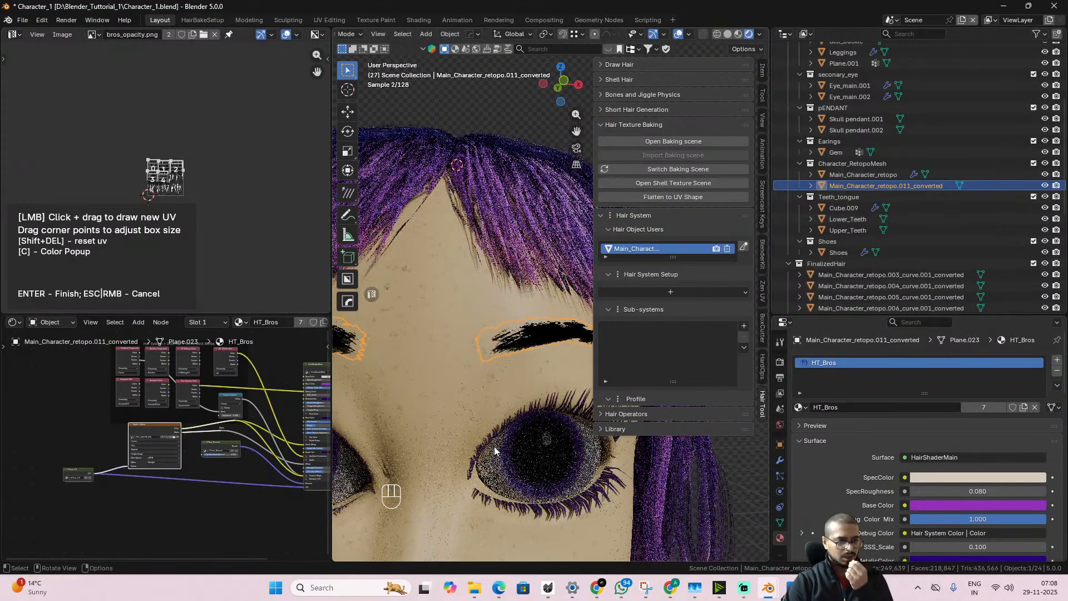
scroll(489, 453, down, 2)
scroll(470, 449, down, 1)
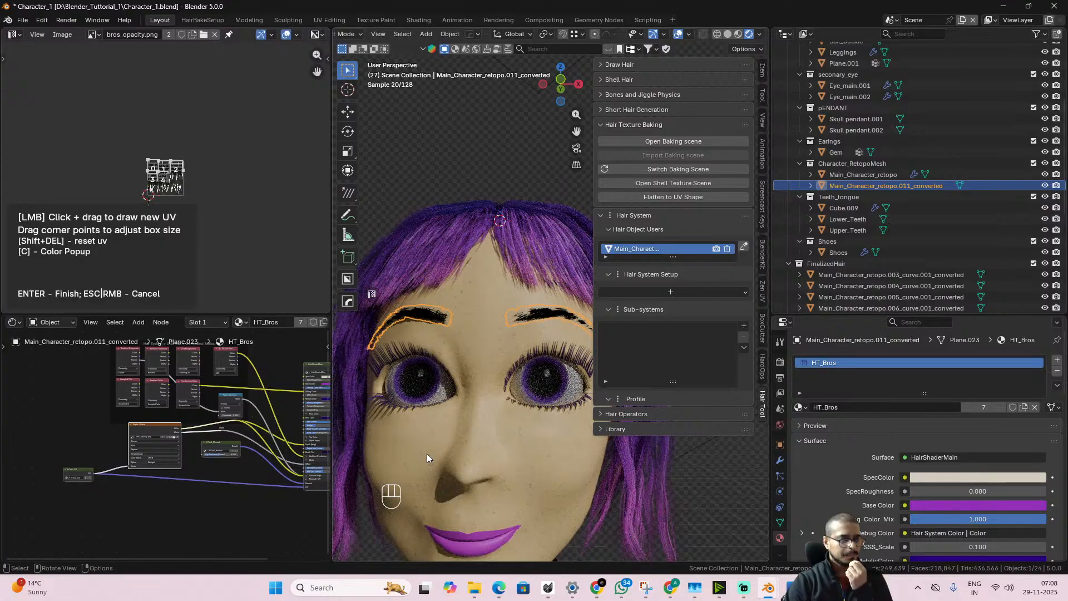
- Replace the HT_Bros material on the converted eyebrow mesh with the existing Material.010
scroll(226, 397, down, 4)
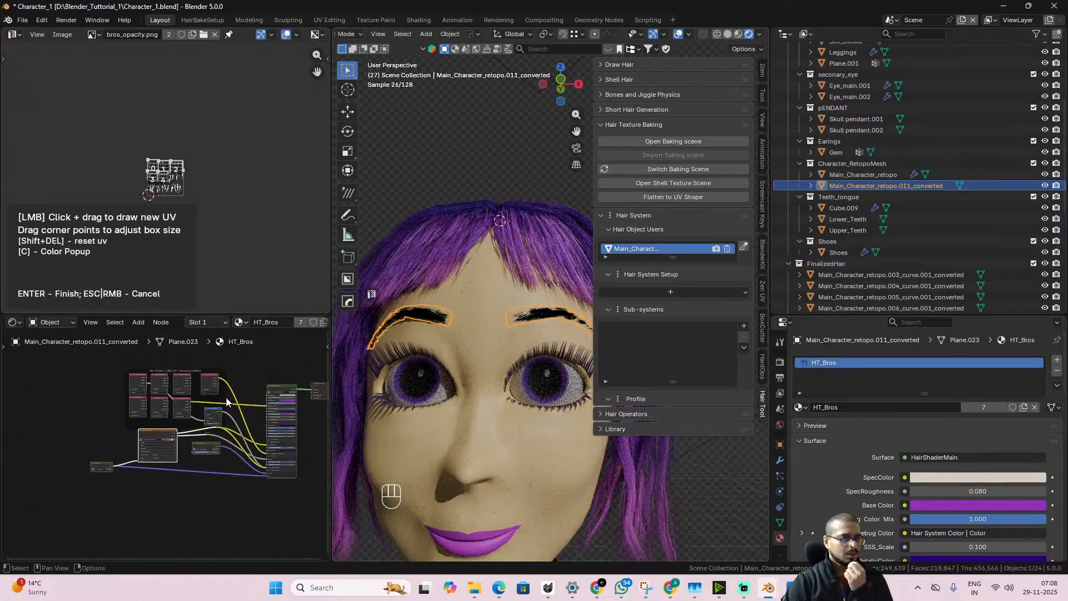
click(240, 323)
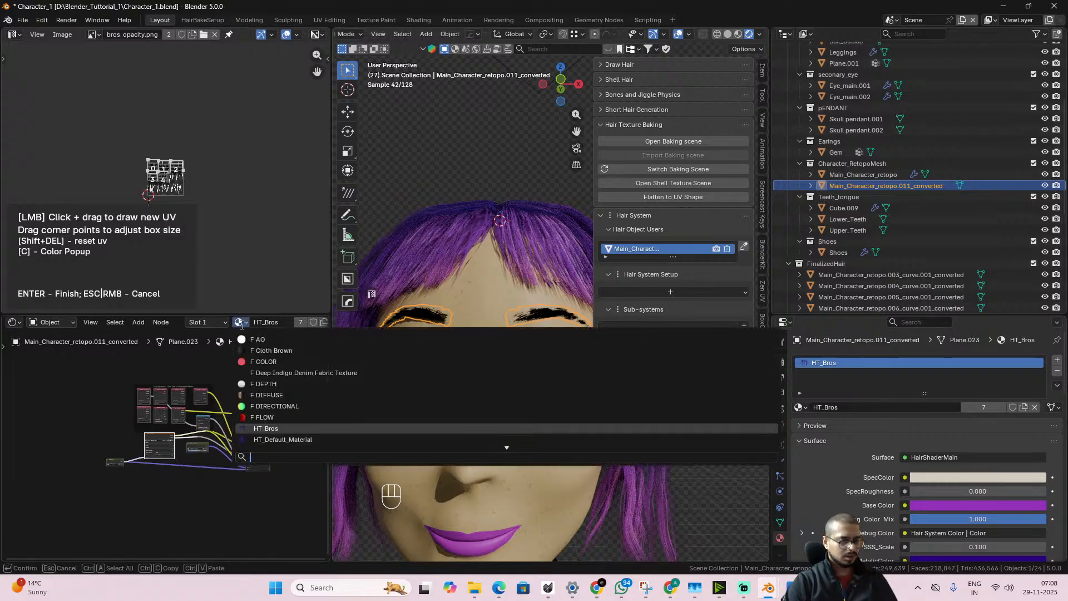
text(mater)
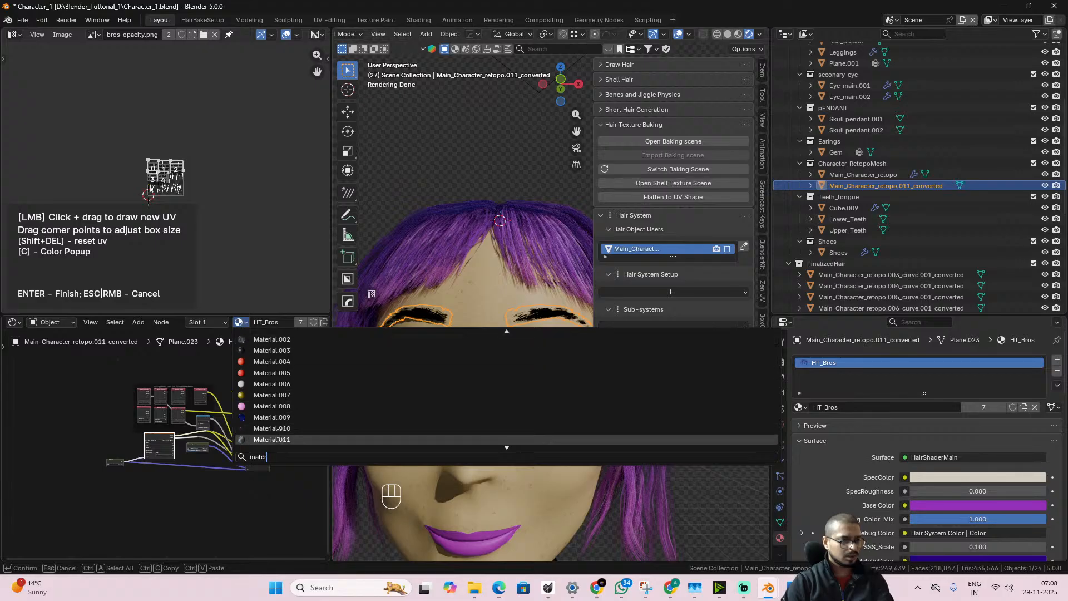
scroll(283, 426, down, 2)
click(272, 427)
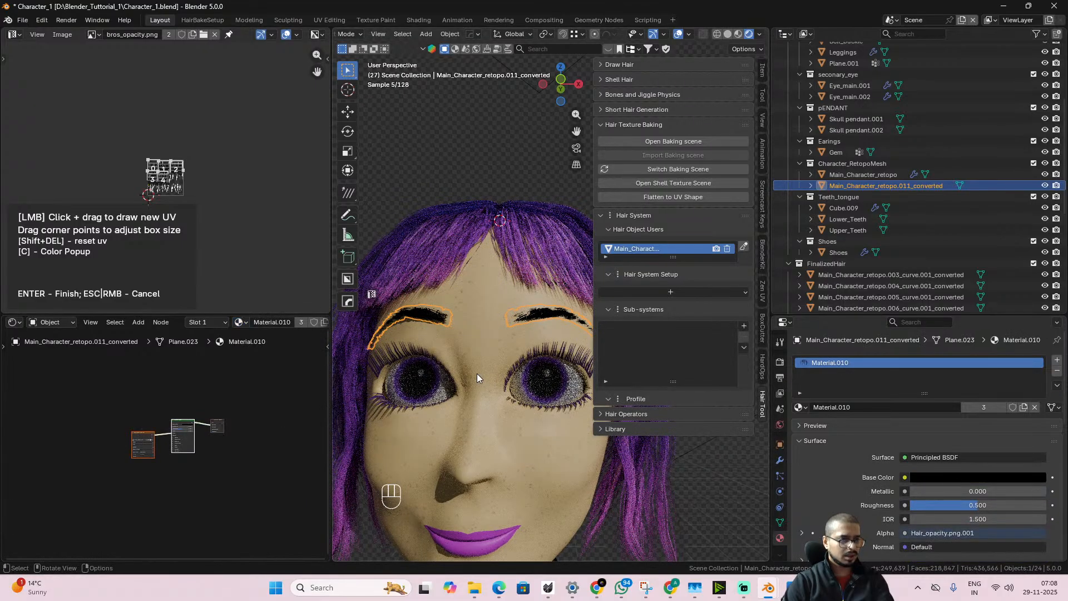
scroll(486, 379, up, 4)
scroll(486, 379, up, 4)
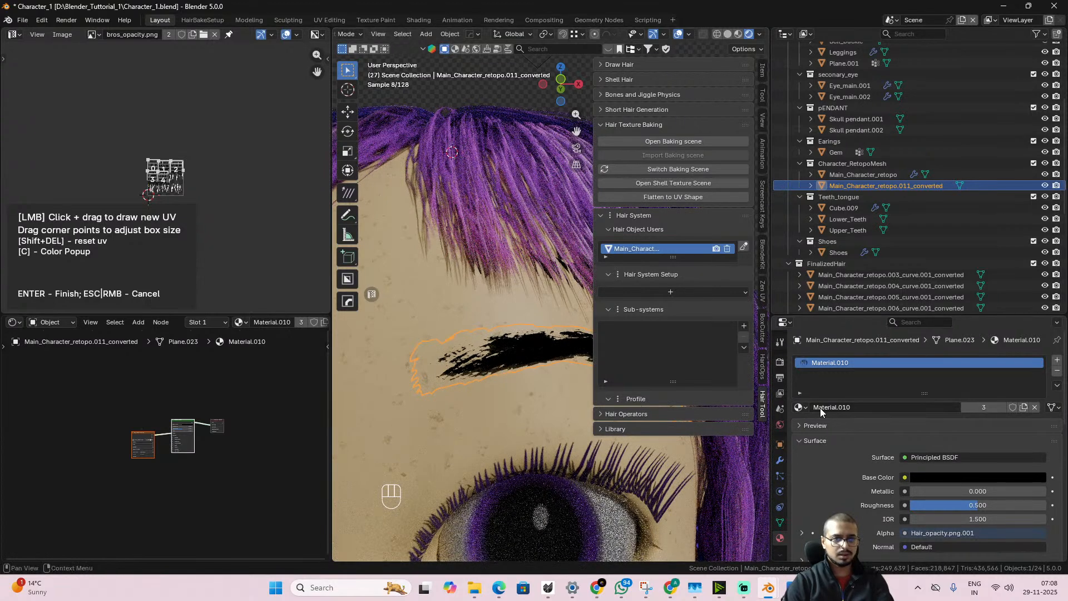
key(g)
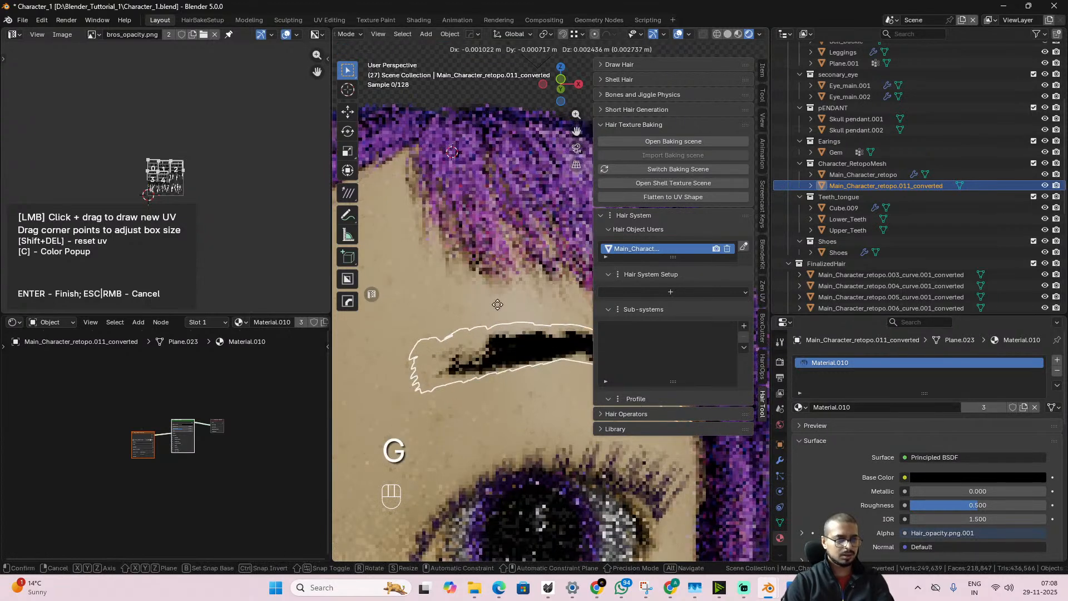
click(436, 439)
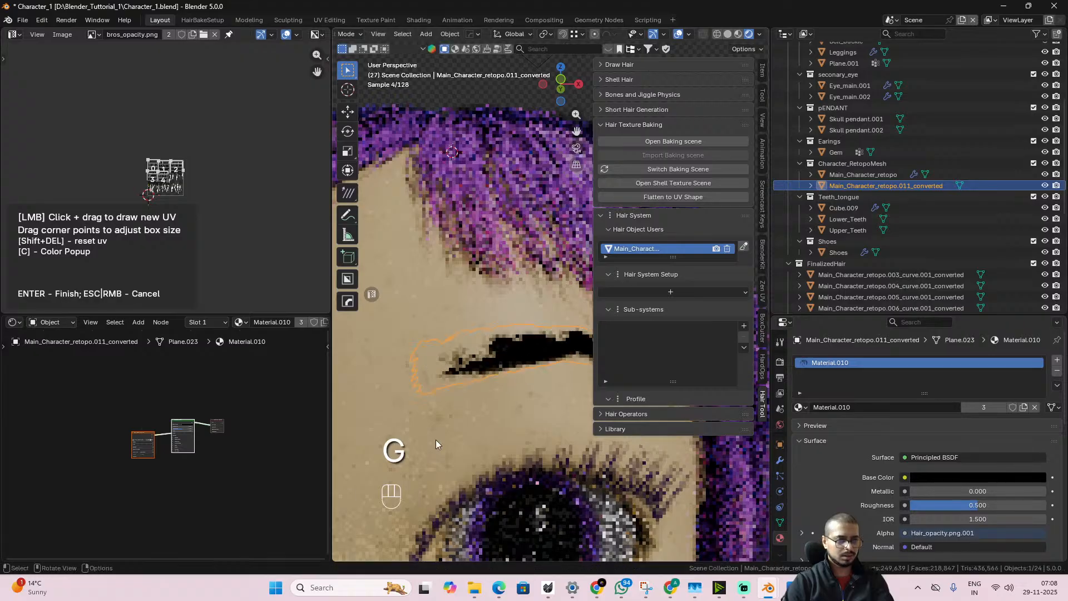
- Set the Base Color of Material.010's Principled BSDF to a saturated magenta, about #AD00B2
scroll(147, 448, up, 5)
scroll(159, 445, up, 2)
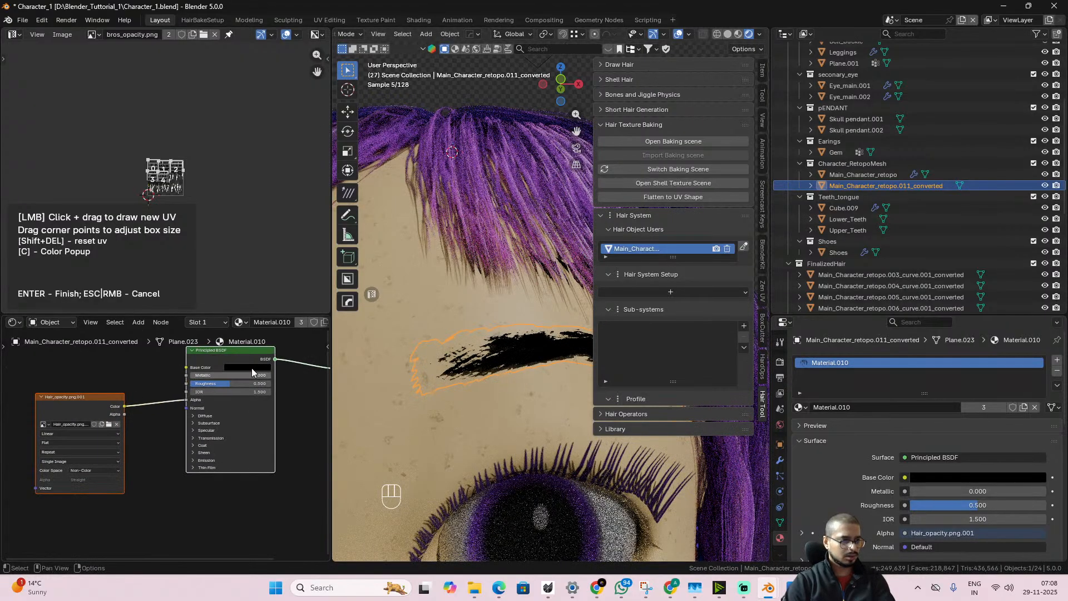
click(257, 368)
click(292, 280)
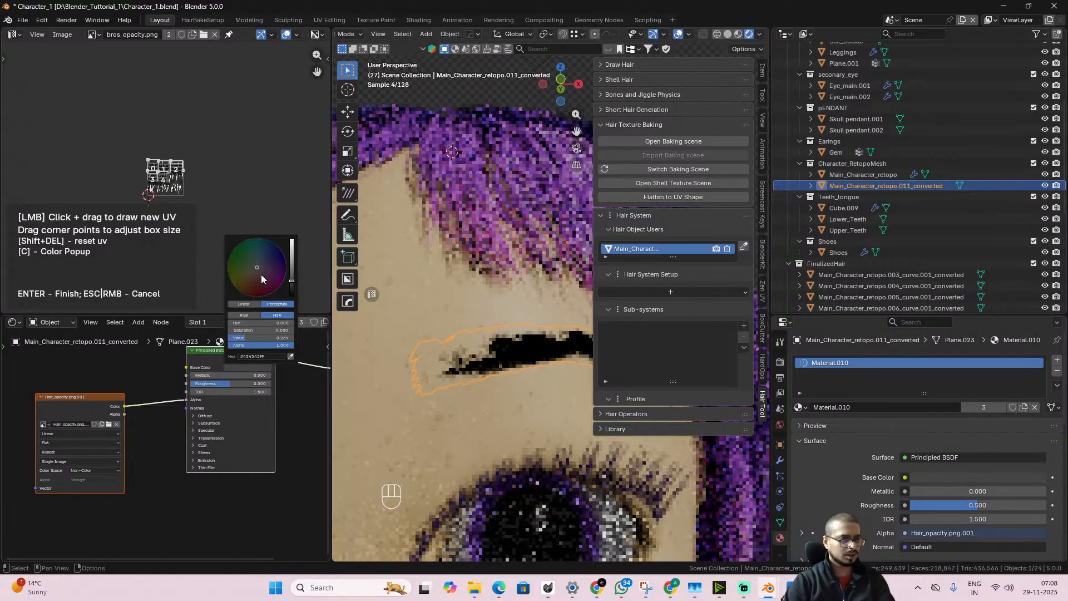
drag(255, 269, 292, 240)
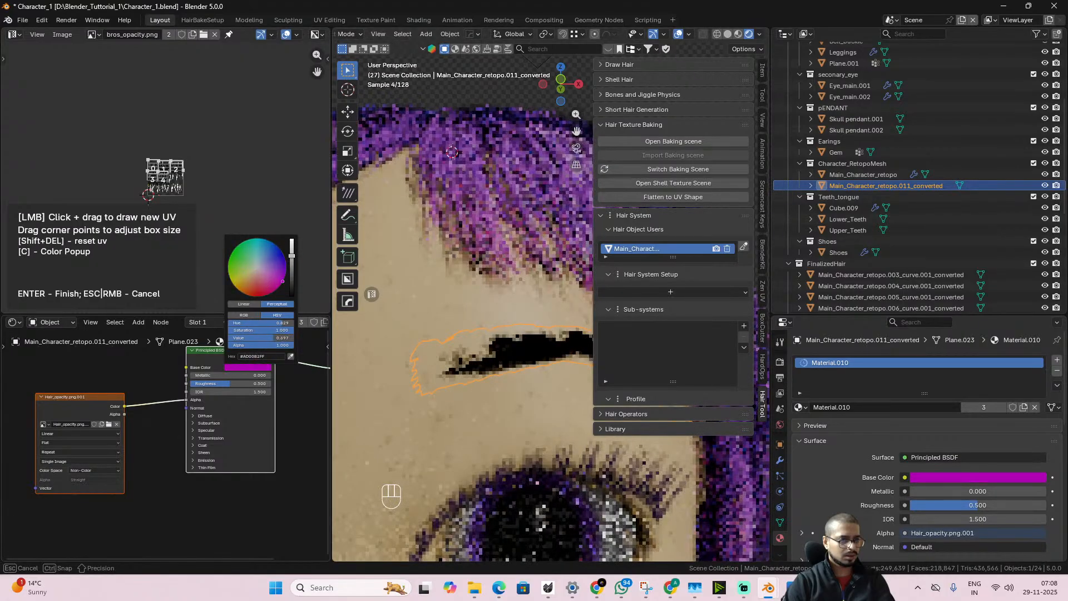
- Connect the Alpha output of the Hair_opacity.png.001 image node to the Principled BSDF's Alpha input, replacing the Color link
scroll(488, 391, down, 2)
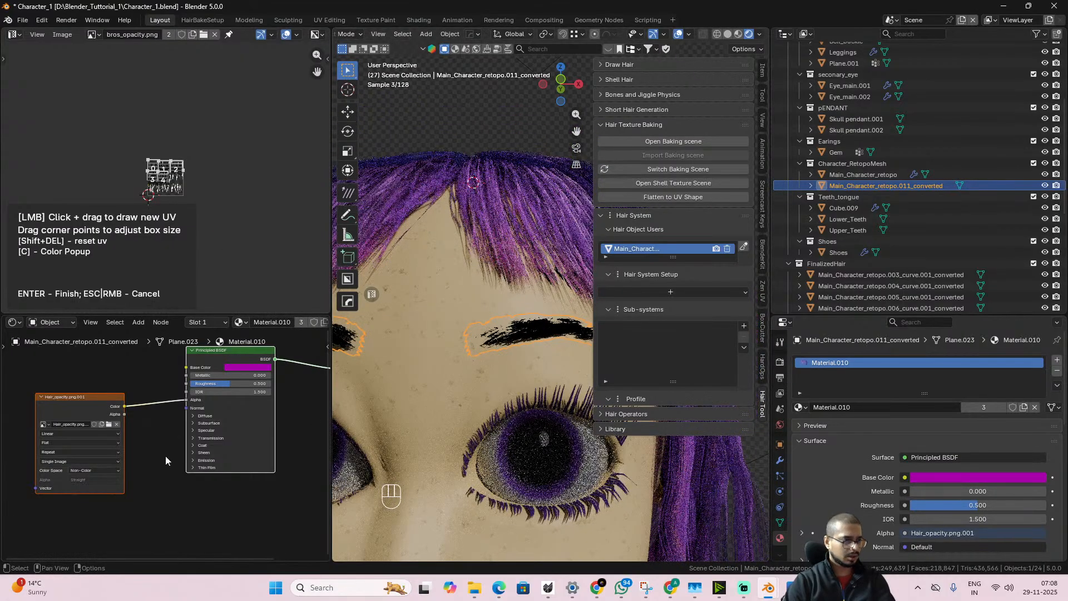
scroll(165, 455, up, 2)
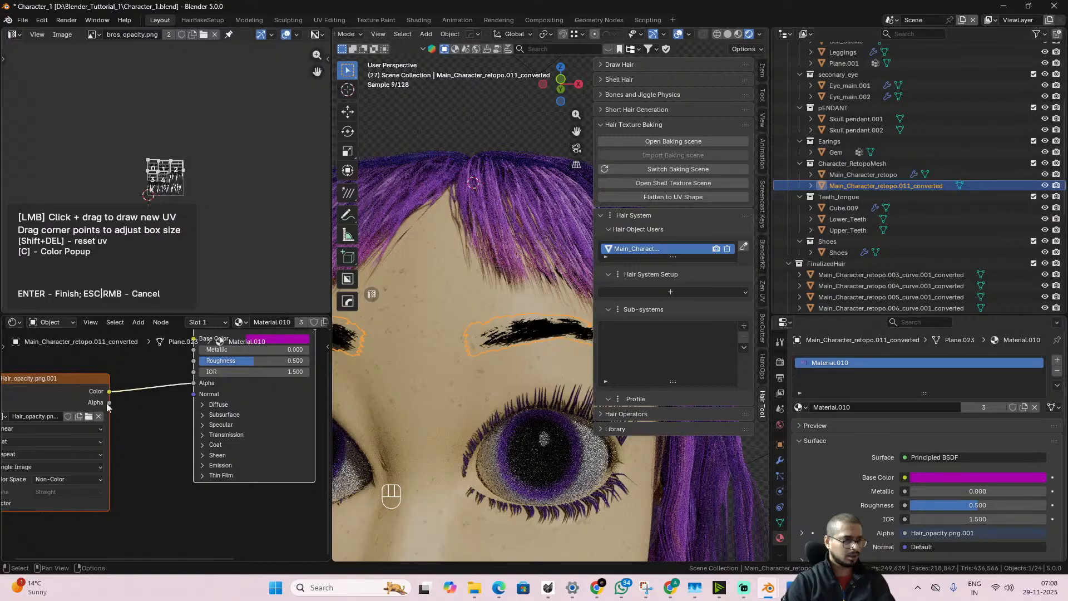
drag(108, 402, 194, 383)
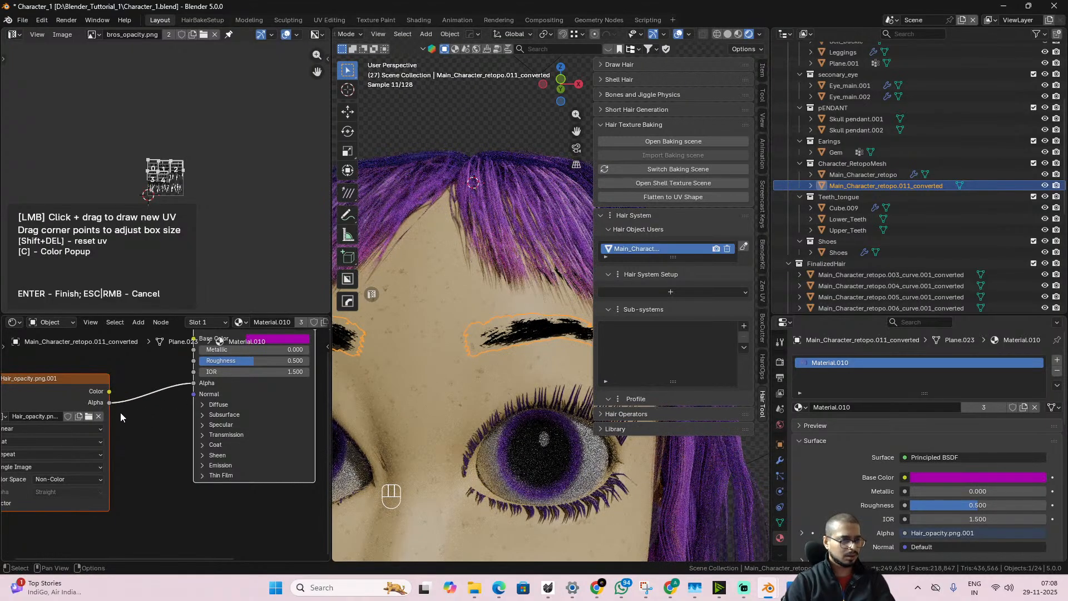
- Load bros_opacity.png into Material.010's image node and inspect the rendered eyebrows and the texture's hair strands
scroll(119, 451, down, 1)
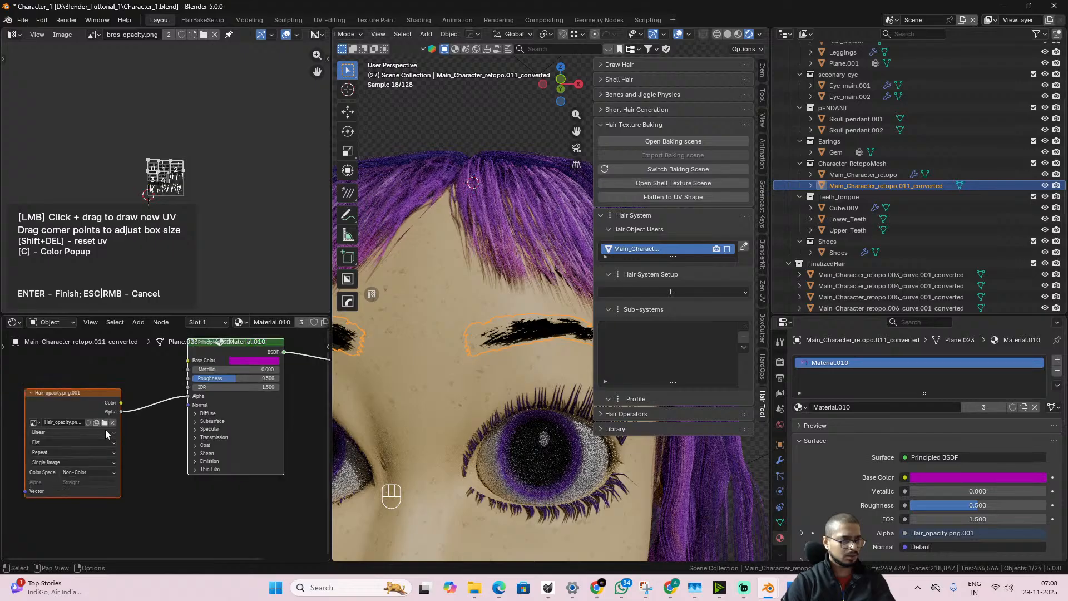
click(105, 422)
click(185, 145)
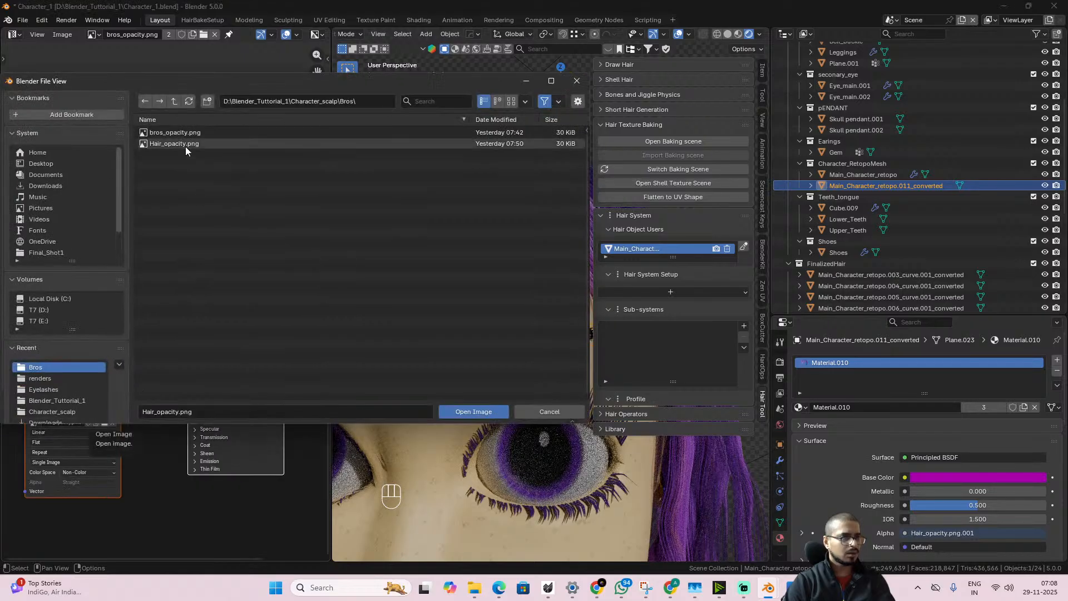
double_click(184, 132)
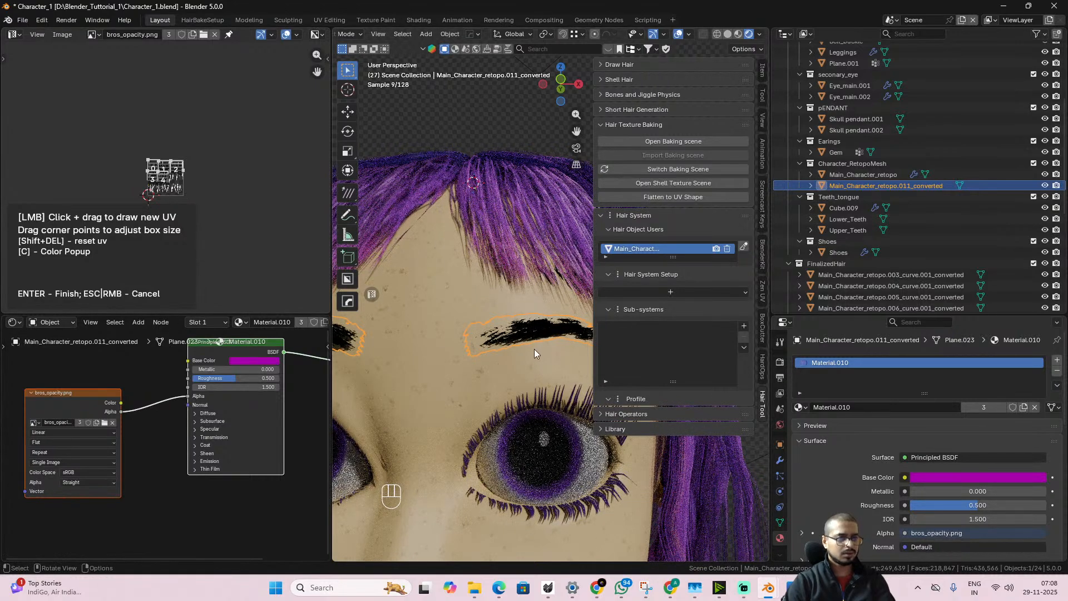
scroll(526, 353, down, 4)
alt+middle_drag(527, 353, 505, 433)
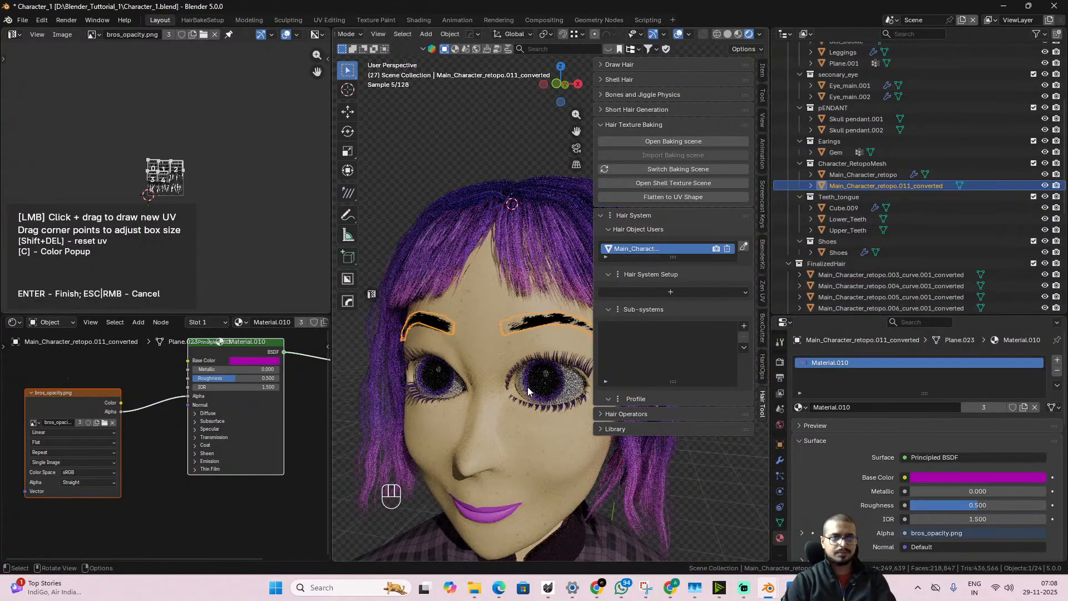
scroll(495, 372, up, 4)
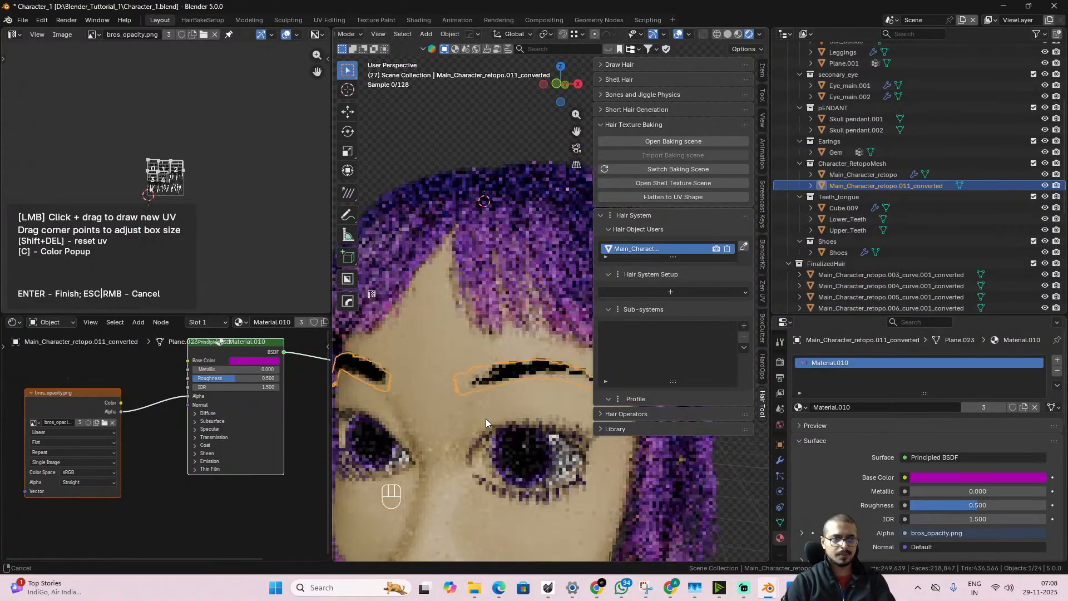
scroll(230, 232, up, 6)
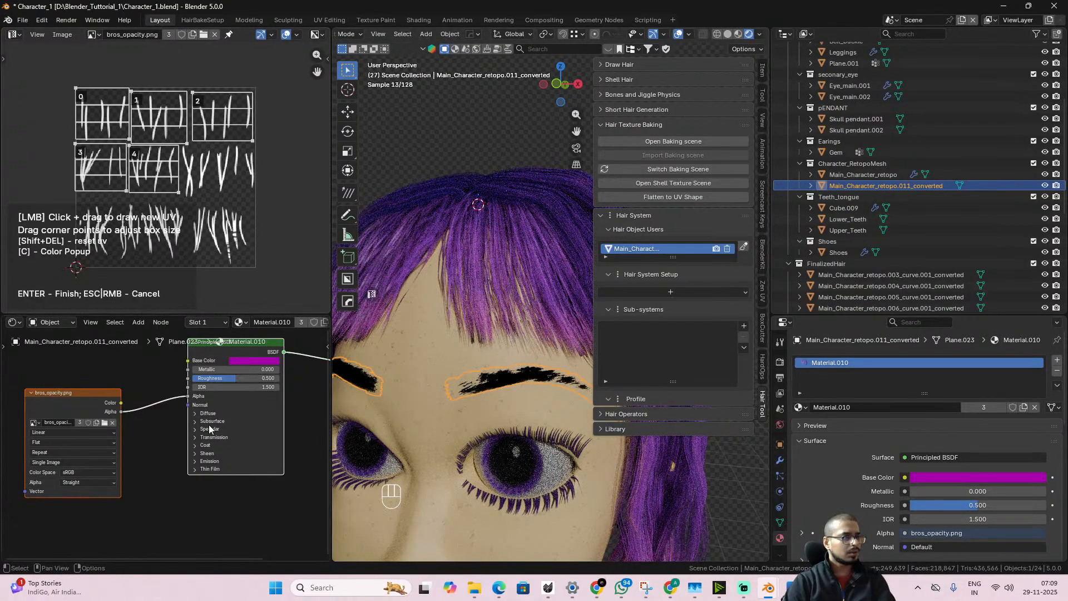
- Load Hair_opacity.png from the Bros folder into Material.010's image node
scroll(128, 472, up, 1)
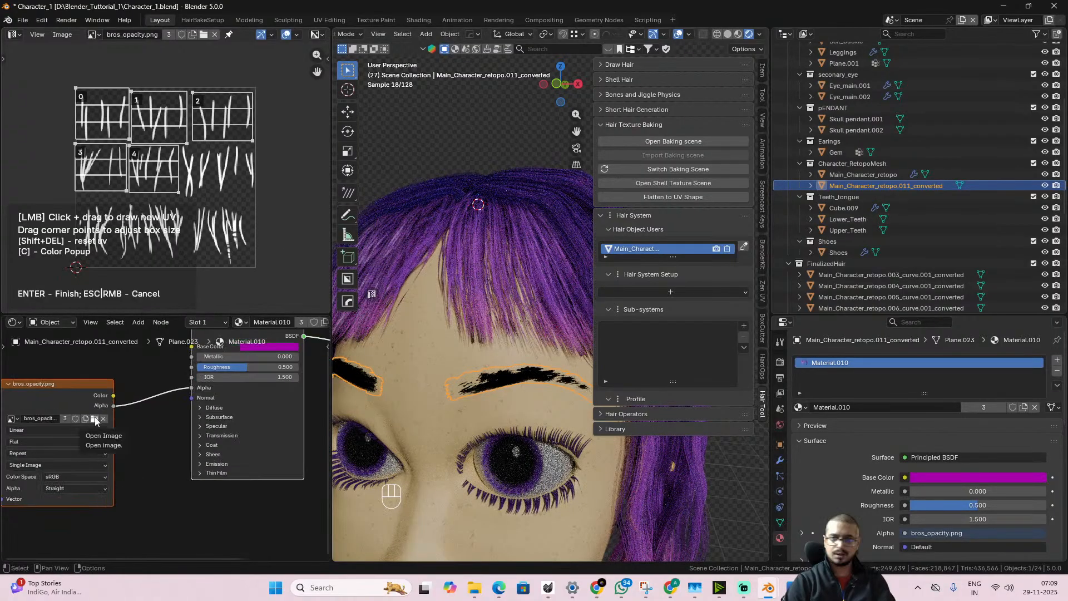
click(95, 418)
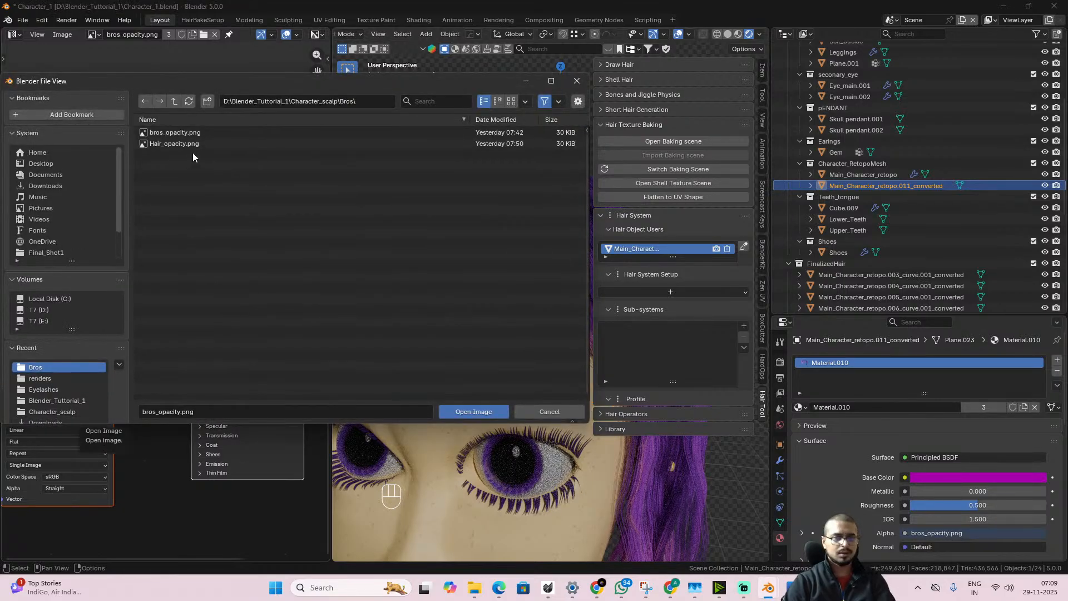
click(214, 142)
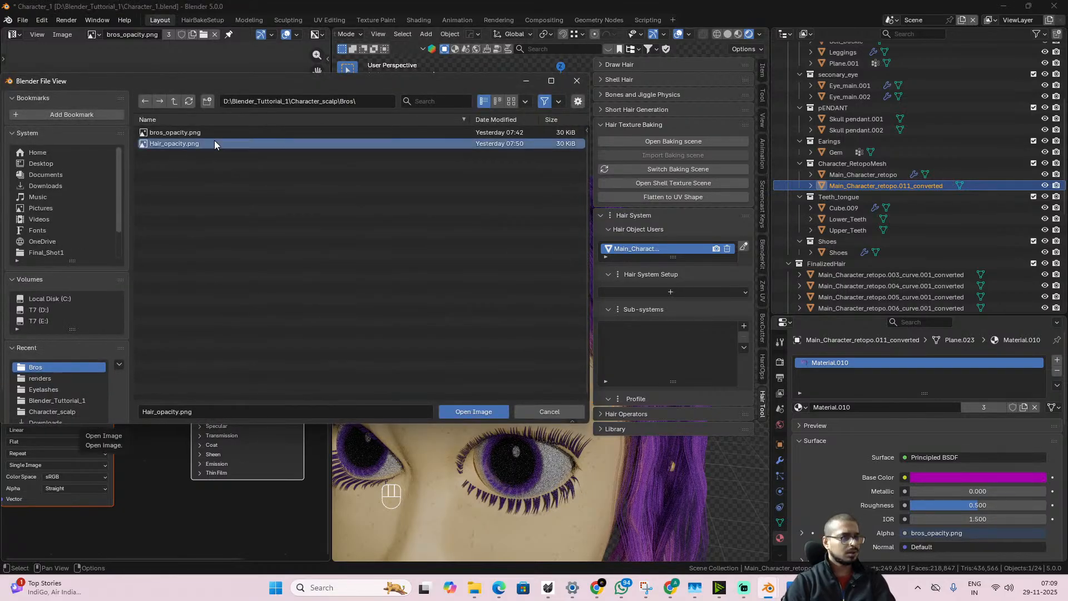
click(471, 412)
- Hide the viewport sidebar, check the face with the eyebrows deselected, and reselect the converted eyebrow mesh
scroll(519, 397, up, 5)
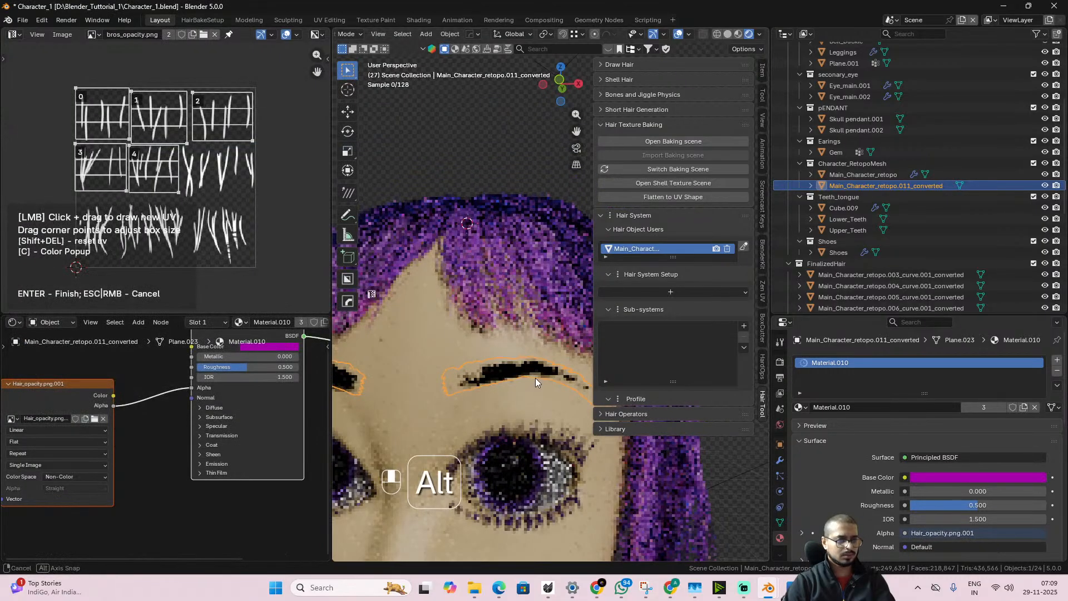
scroll(535, 378, down, 6)
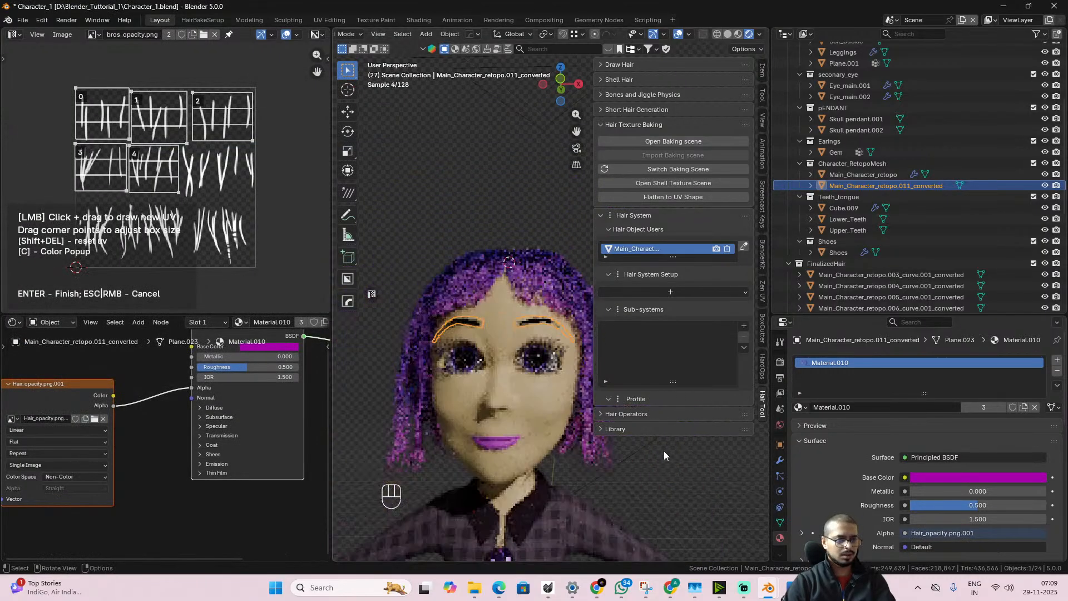
click(663, 452)
key(n)
scroll(630, 415, up, 6)
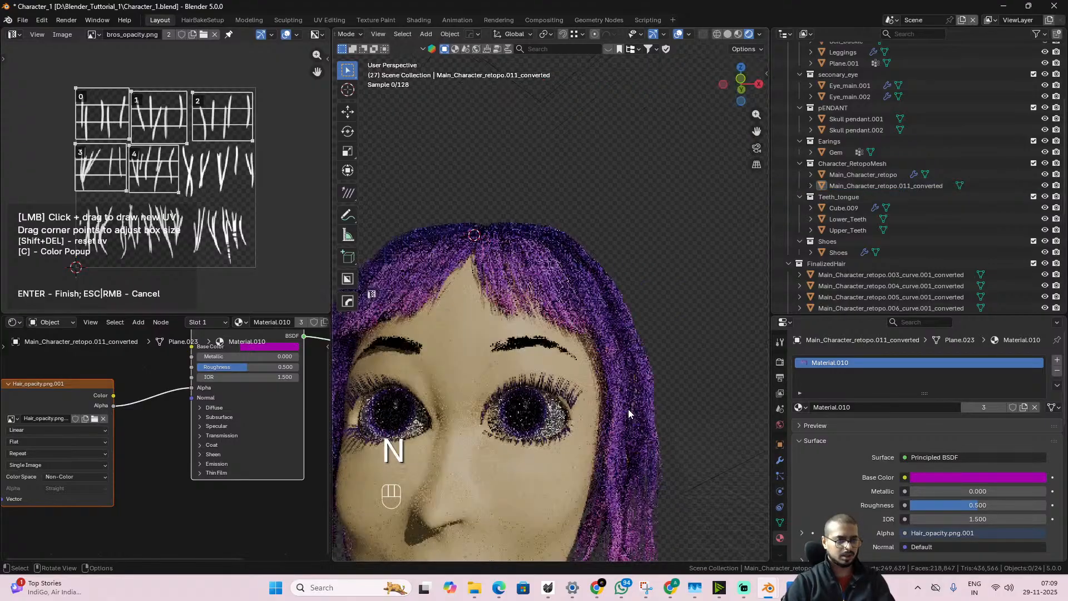
click(532, 371)
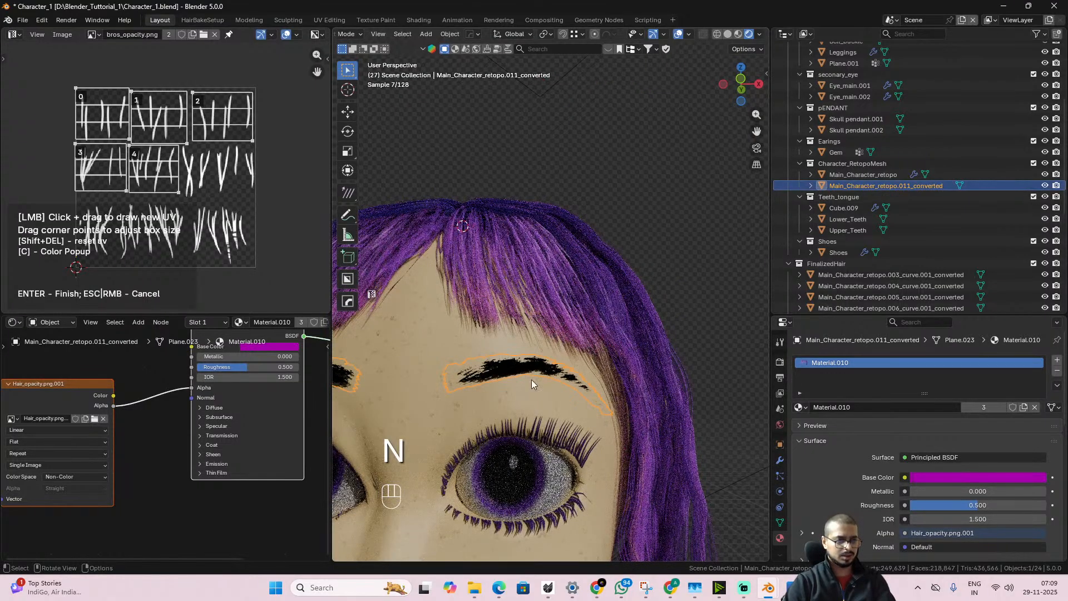
- Examine the eyebrow hair cards up close in Edit Mode with rendered shading
middle_drag(596, 484, 561, 418)
key(Tab)
scroll(573, 445, up, 2)
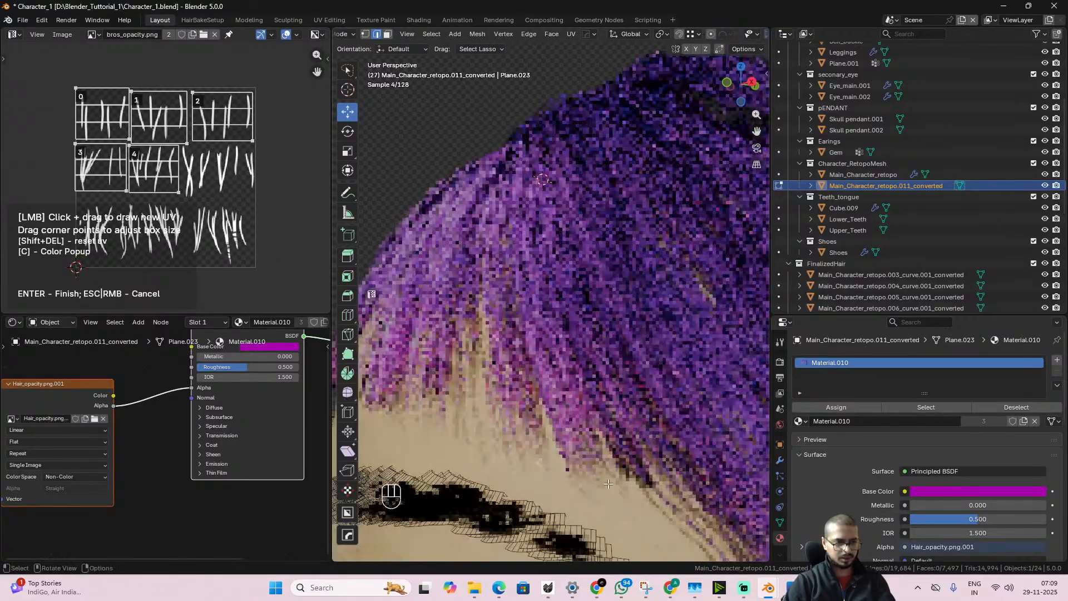
shift+middle_drag(628, 484, 556, 362)
scroll(586, 458, up, 3)
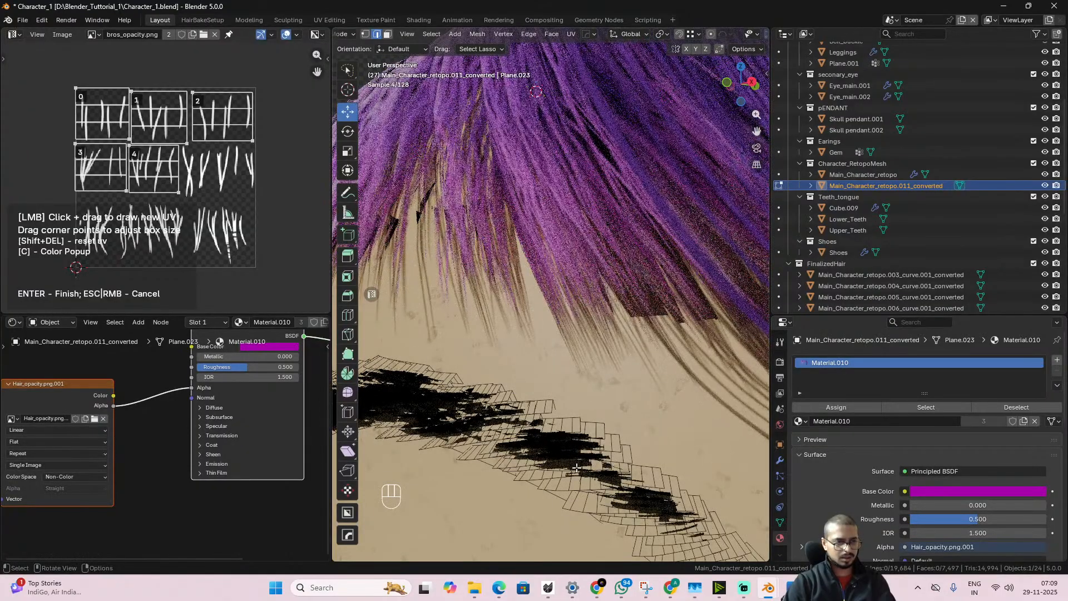
scroll(573, 464, up, 3)
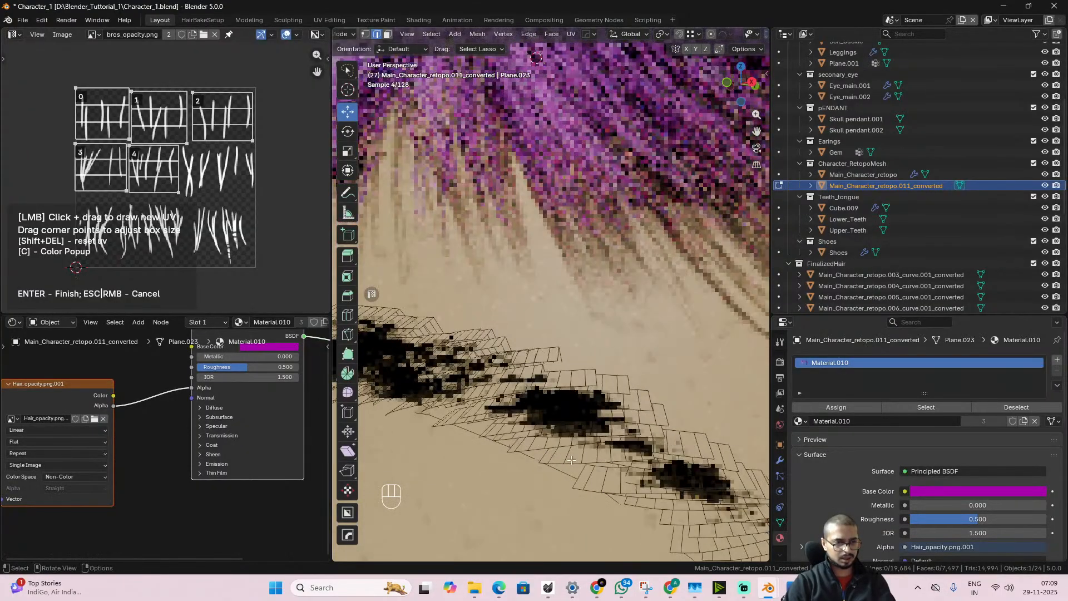
scroll(571, 459, up, 2)
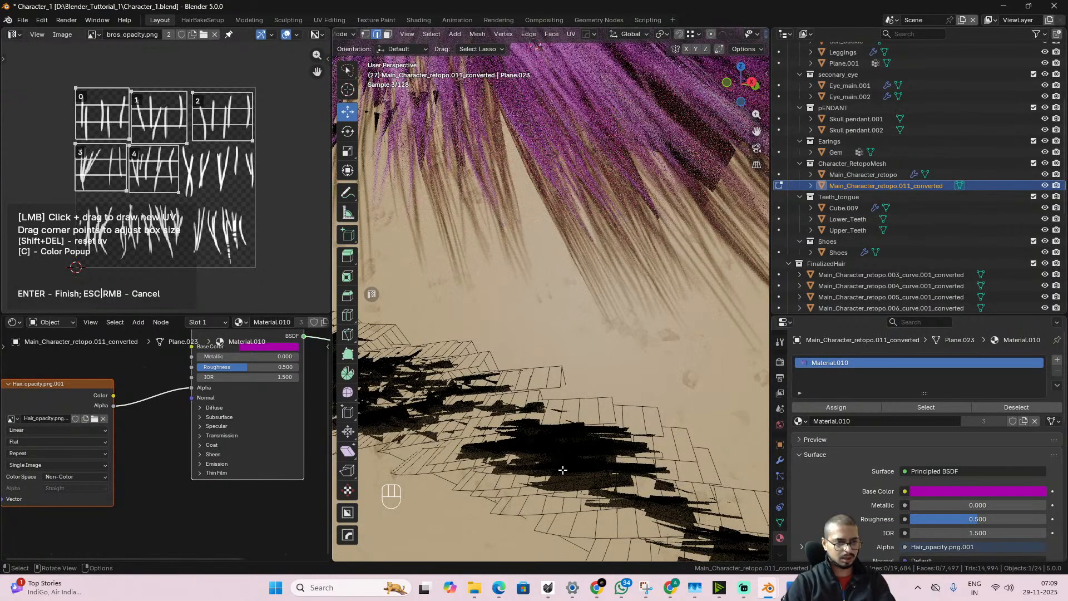
- Leave Edit Mode and inspect the eyebrow hair cards up close in solid shading
mouse_move(559, 470)
alt+middle_down()
mouse_move(574, 471)
mouse_move(552, 466)
alt+middle_up()
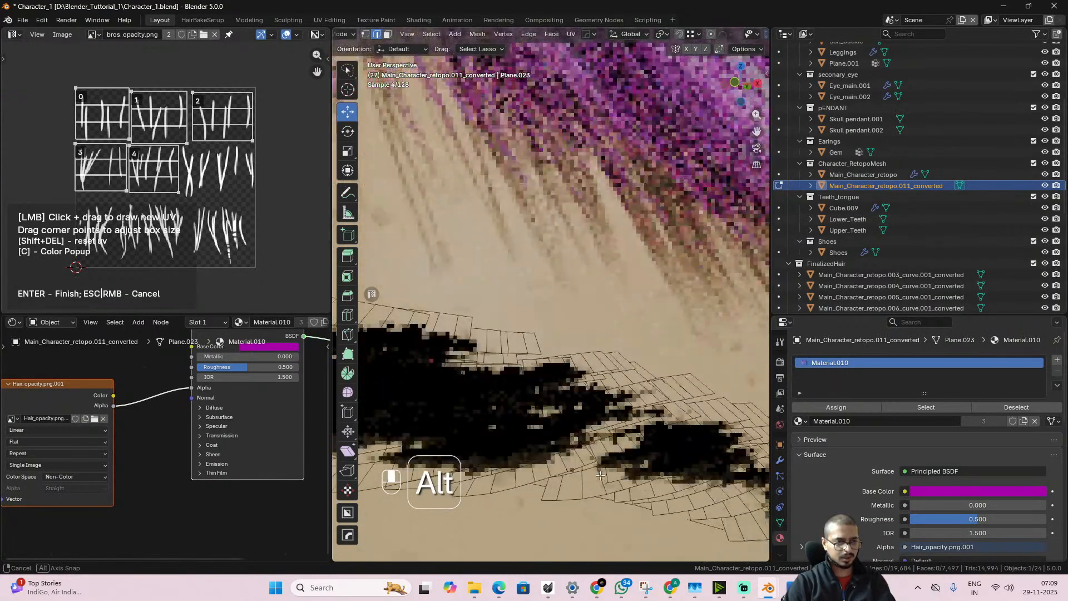
scroll(552, 466, down, 3)
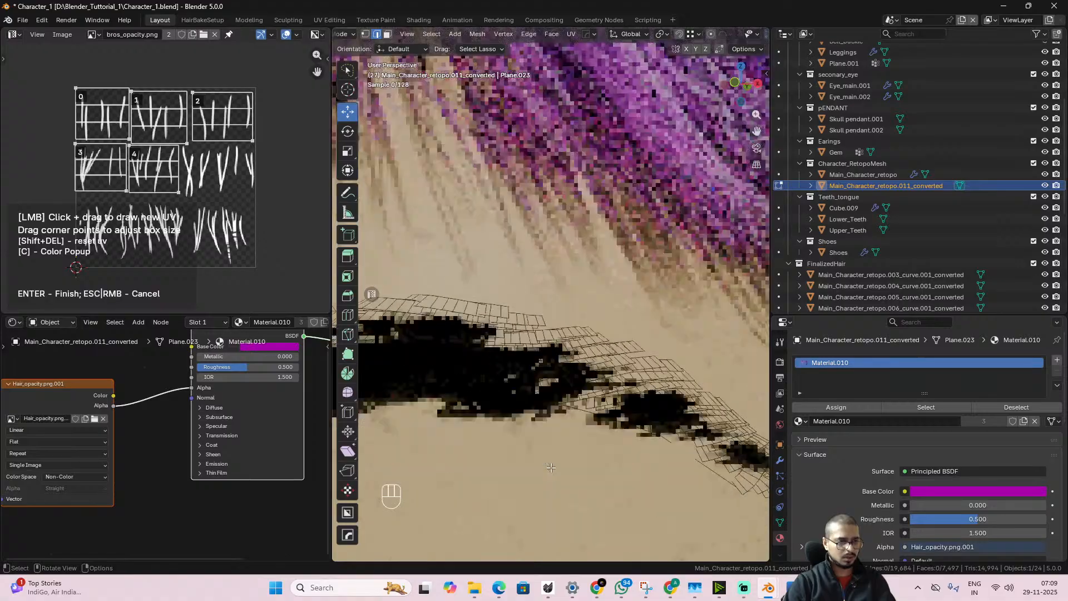
scroll(550, 467, down, 1)
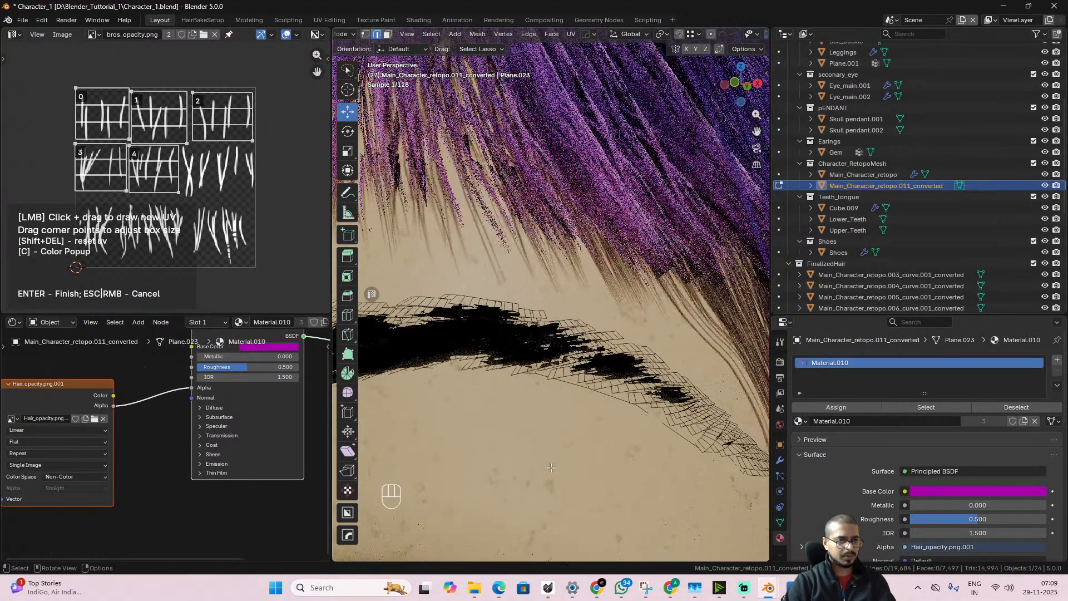
key(Tab)
alt+middle_drag(553, 462, 593, 446)
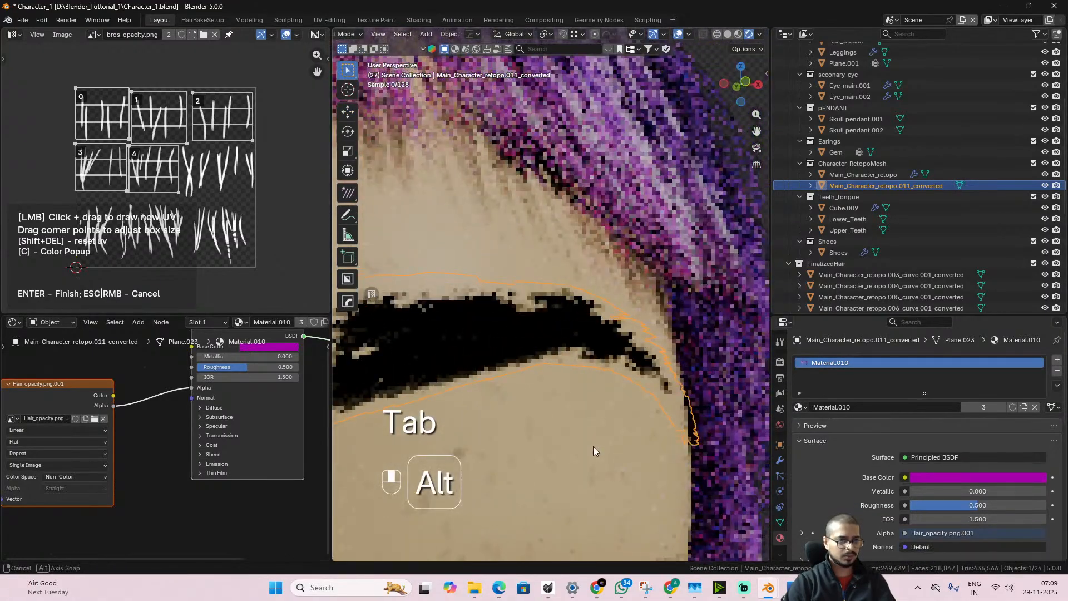
click(728, 34)
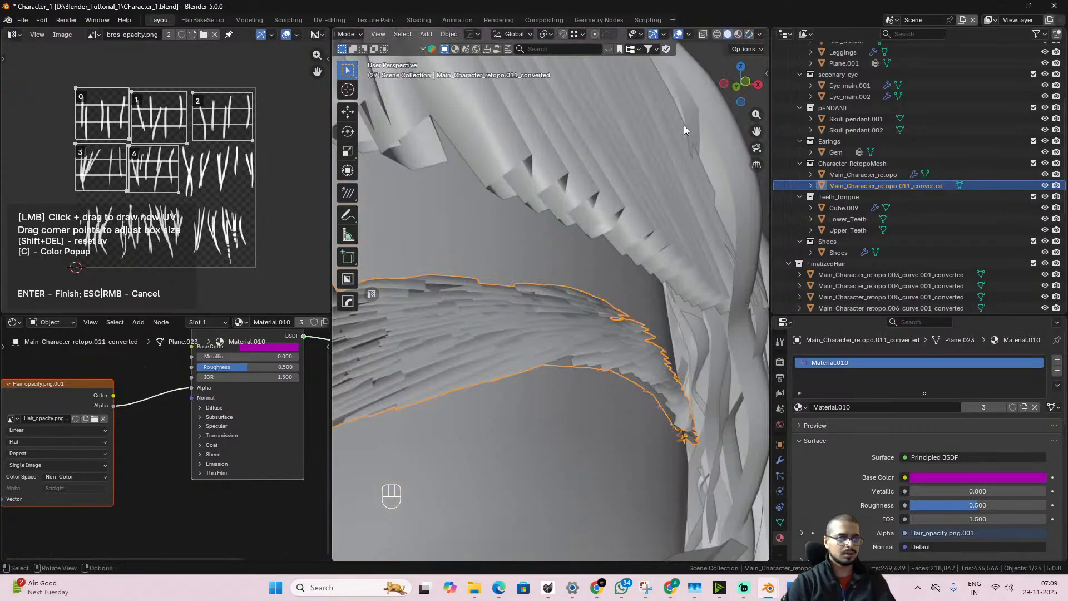
alt+middle_drag(622, 349, 712, 425)
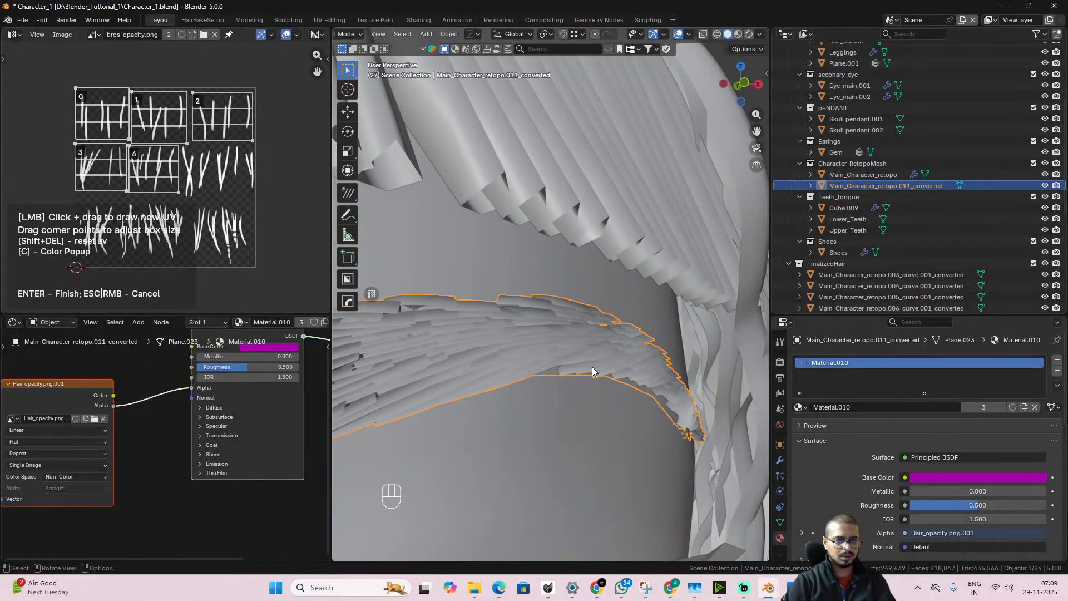
- Review the eyebrow mesh's data settings and its object-level Visibility, Ray Visibility and Viewport Display settings
click(779, 523)
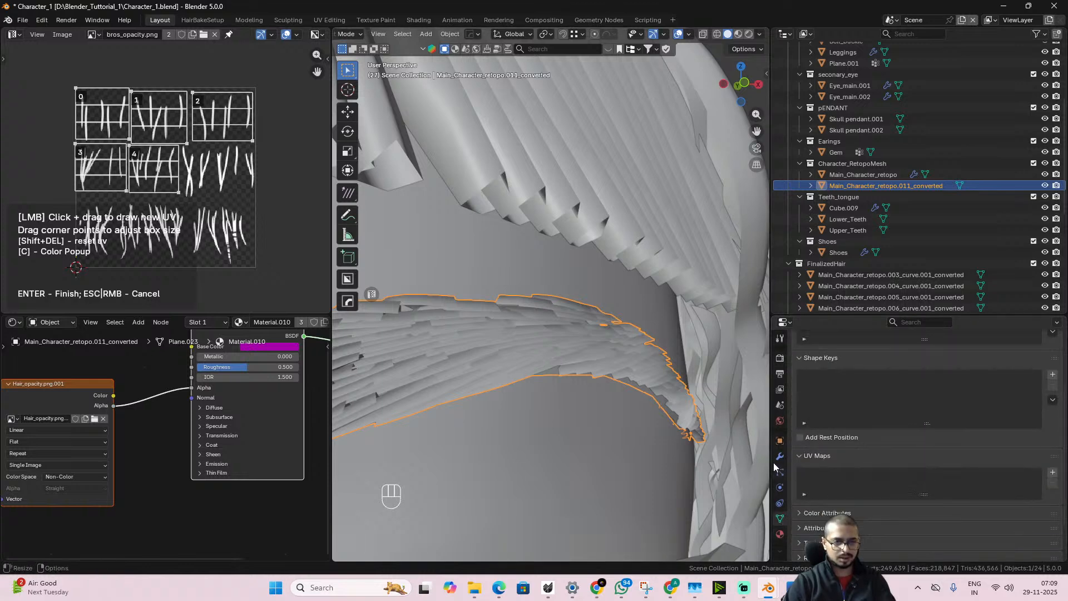
click(780, 441)
click(821, 493)
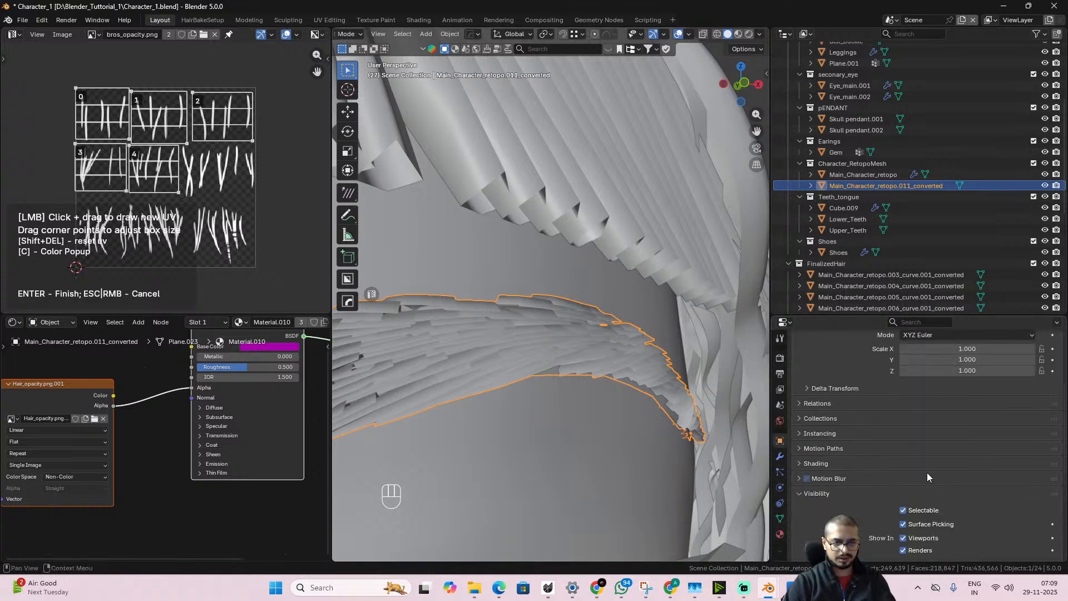
scroll(940, 470, down, 6)
scroll(950, 470, down, 3)
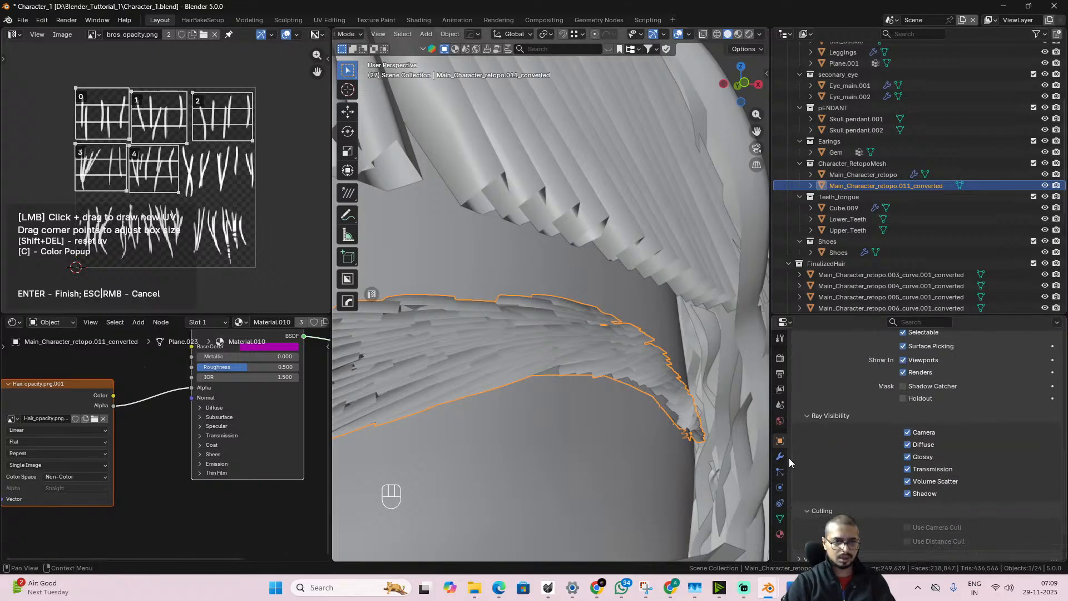
scroll(851, 478, down, 1)
click(869, 506)
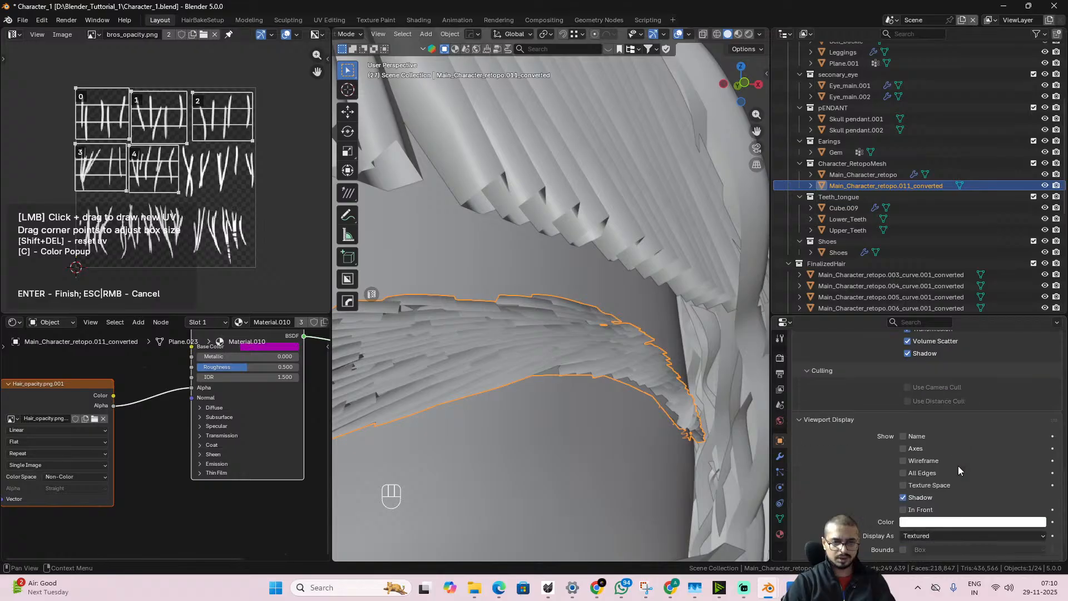
scroll(954, 471, down, 5)
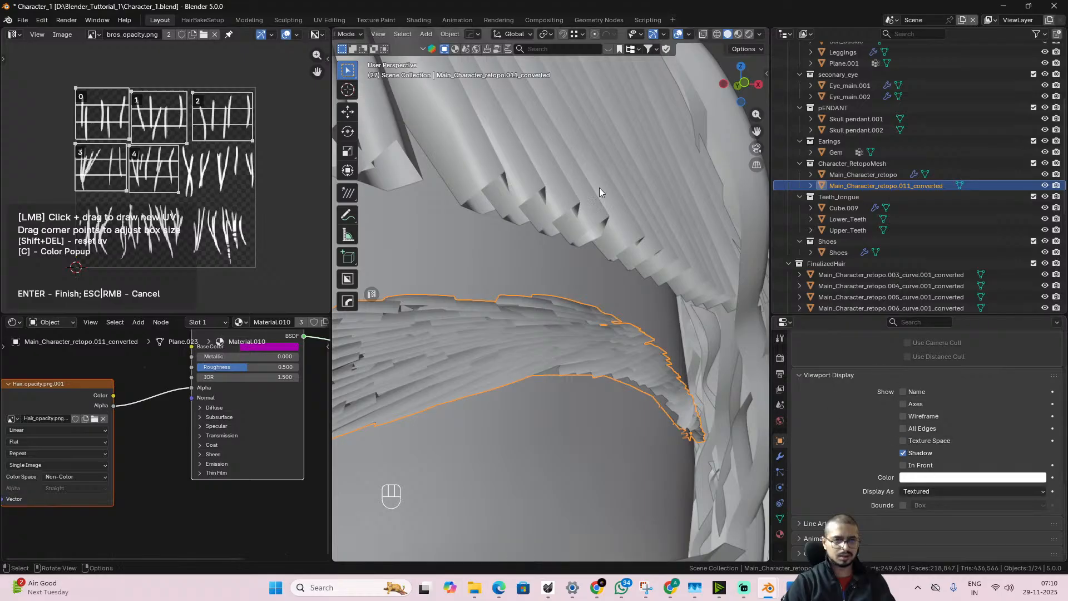
- Return to rendered shading and try toggling the eyebrow's Shadow and In Front display options, also checking the Display As choices
click(749, 34)
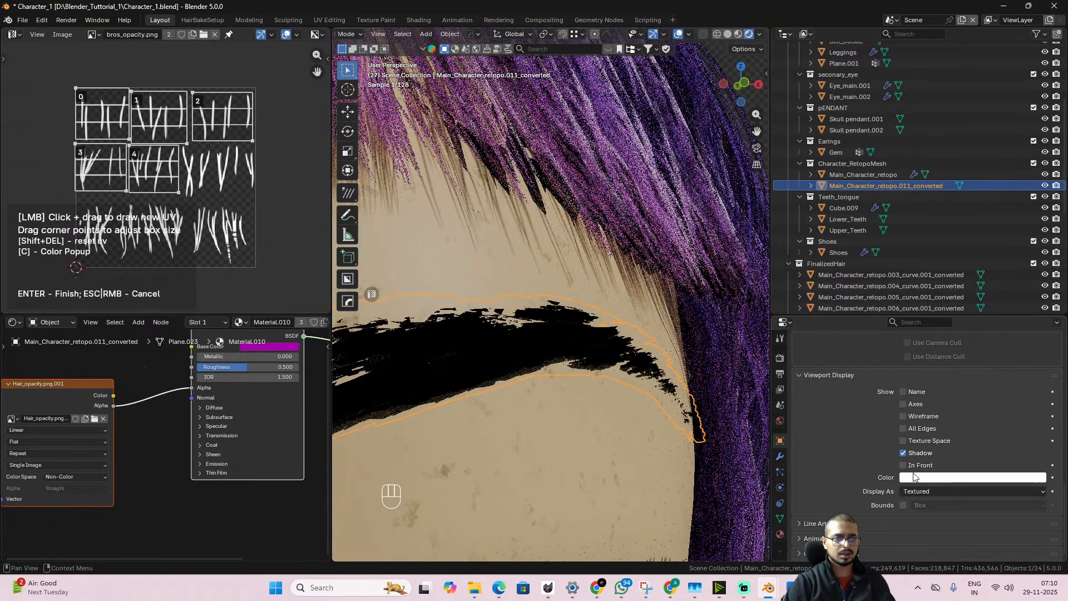
click(903, 453)
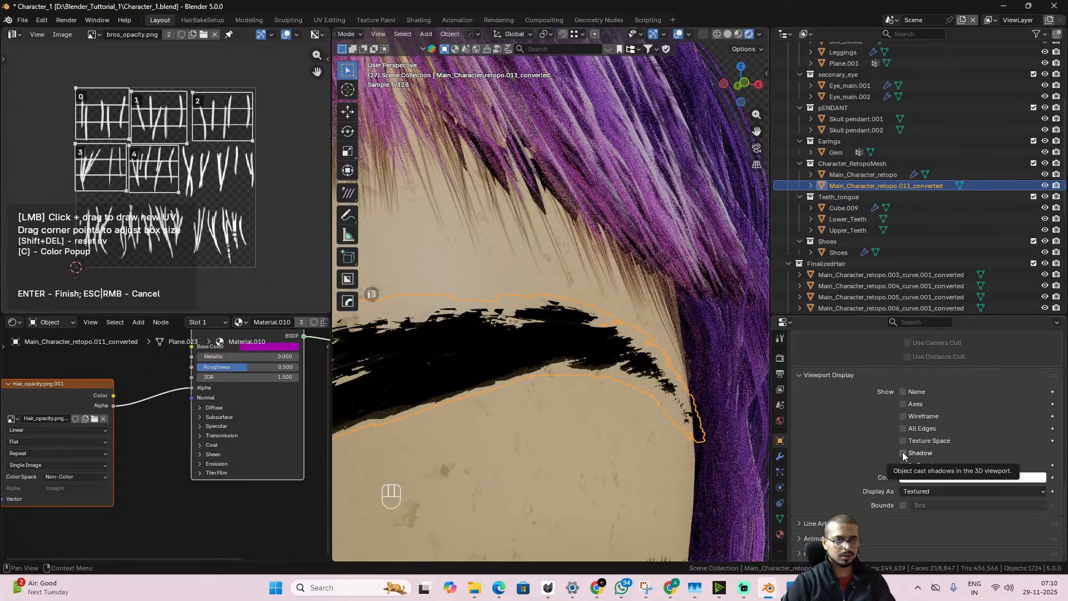
click(902, 452)
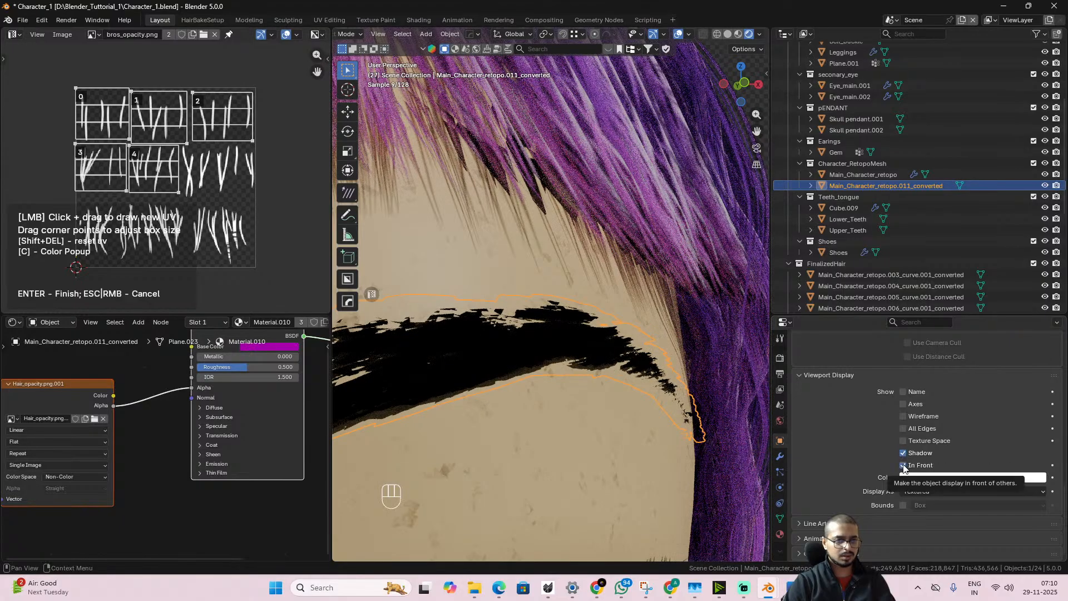
click(903, 465)
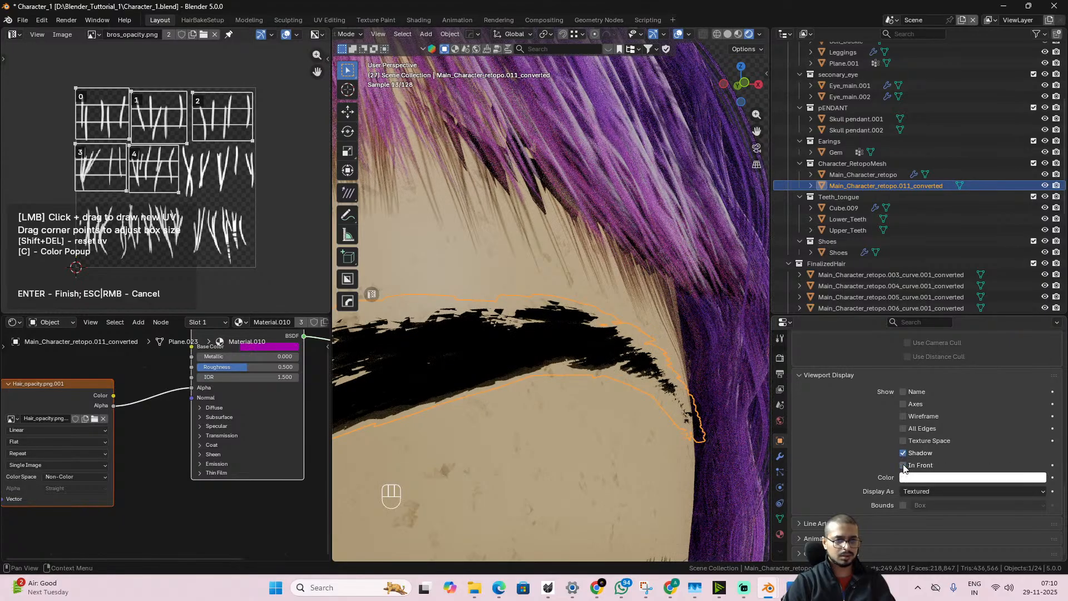
click(928, 490)
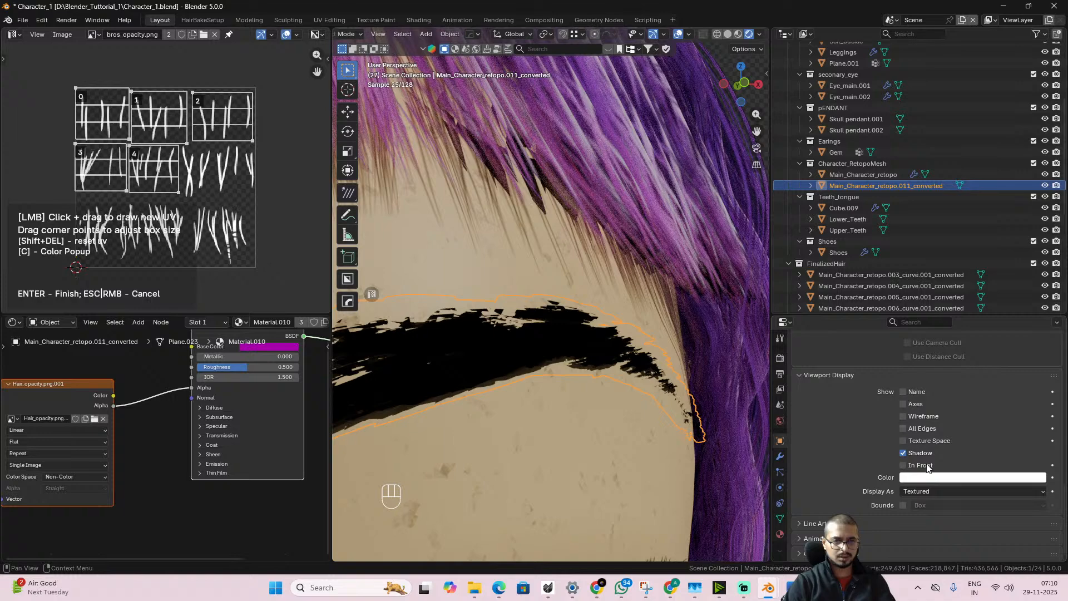
click(927, 489)
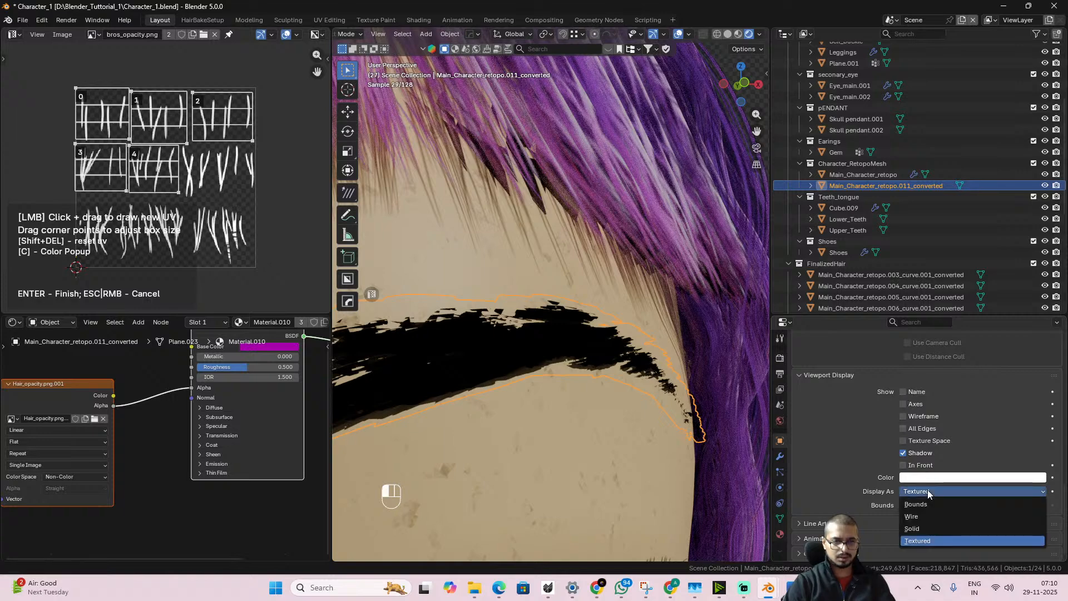
click(926, 490)
- Bring back the eyebrow's material settings and examine both rendered eyebrows in relation to the whole face
scroll(519, 349, down, 2)
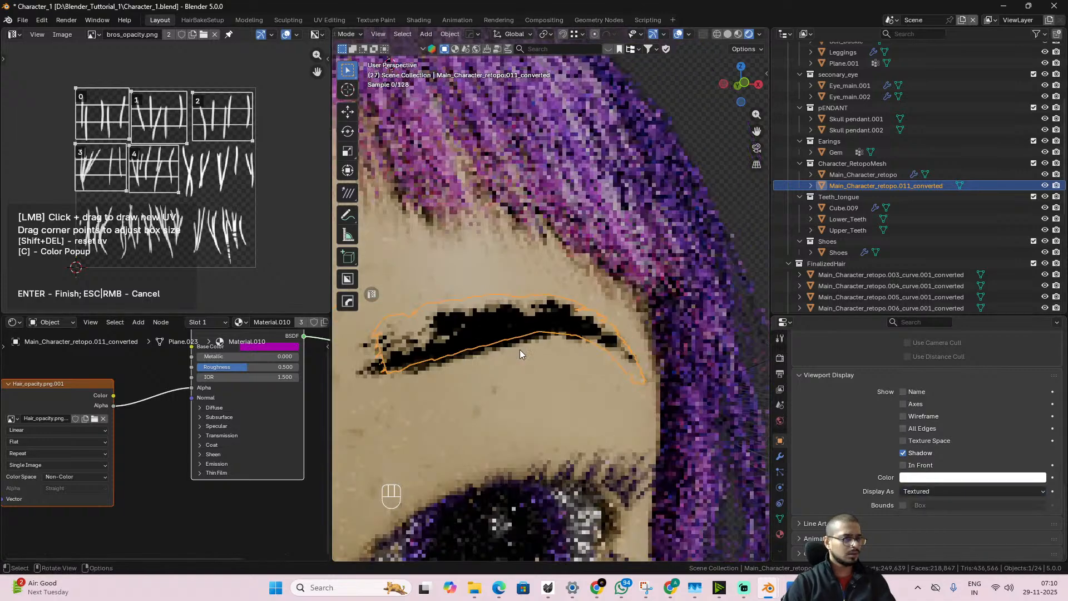
scroll(505, 358, down, 3)
scroll(505, 358, down, 1)
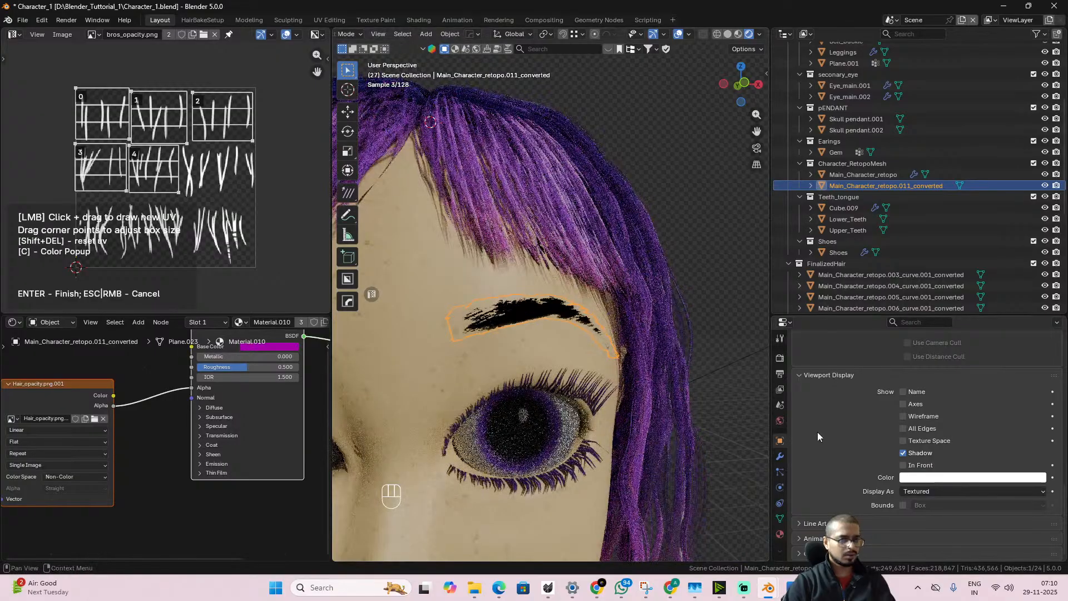
click(780, 534)
scroll(896, 380, up, 5)
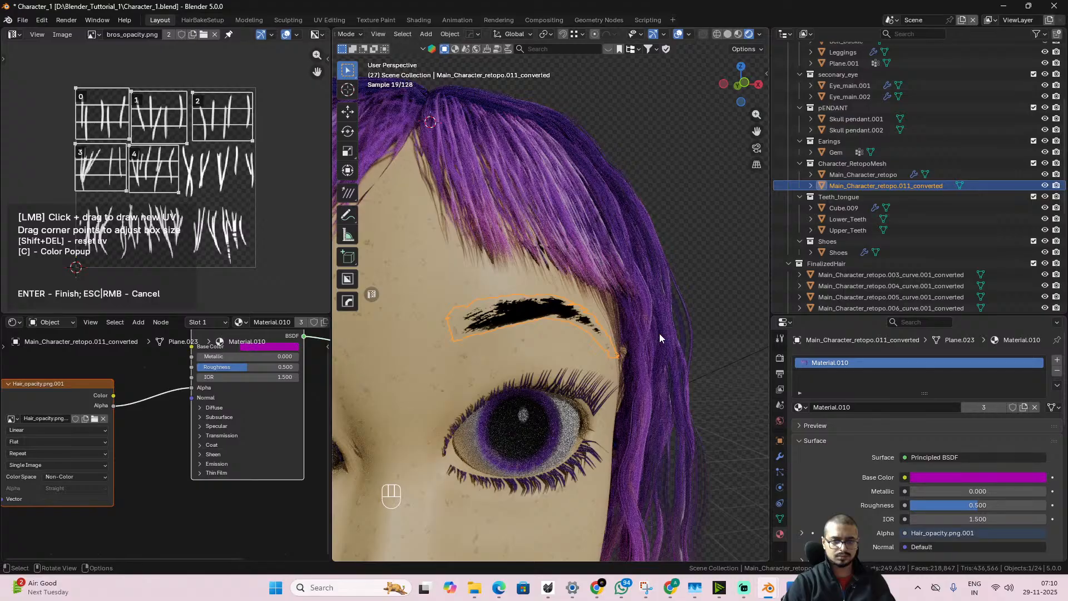
scroll(616, 371, down, 4)
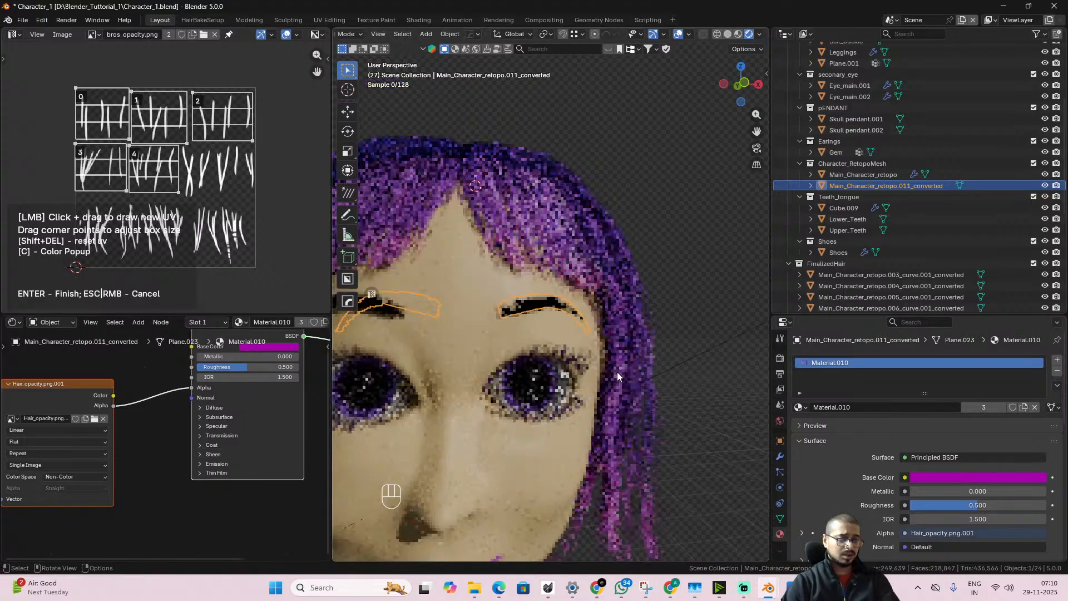
alt+drag(603, 382, 532, 332)
scroll(519, 322, up, 5)
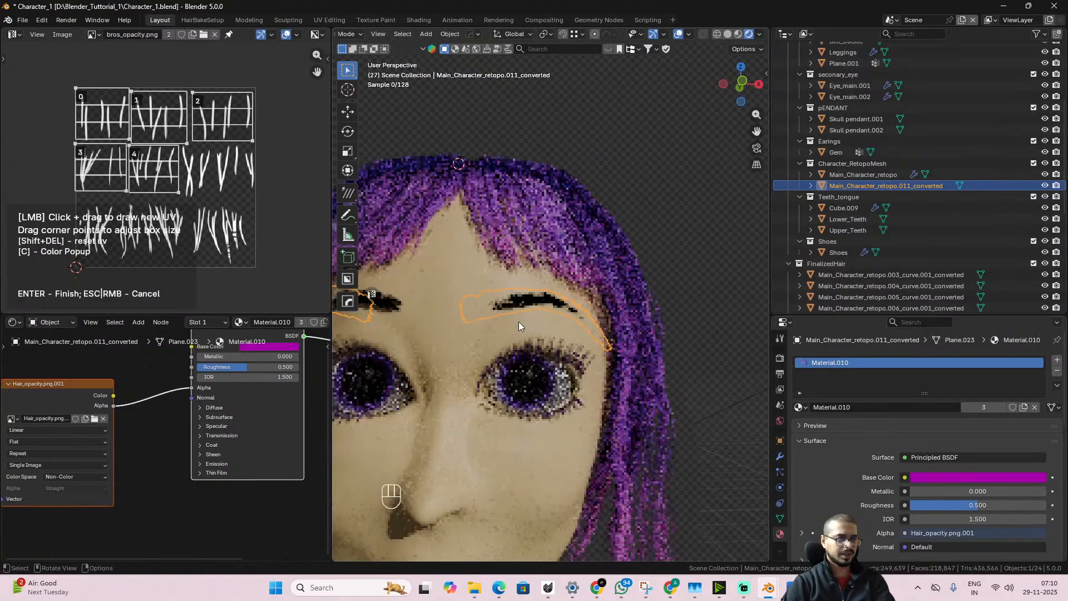
alt+shift+drag(411, 356, 602, 404)
- Select the whole eyebrow mesh in Edit Mode and finish the running Define UV operation on the bros_opacity.png texture
key(Tab)
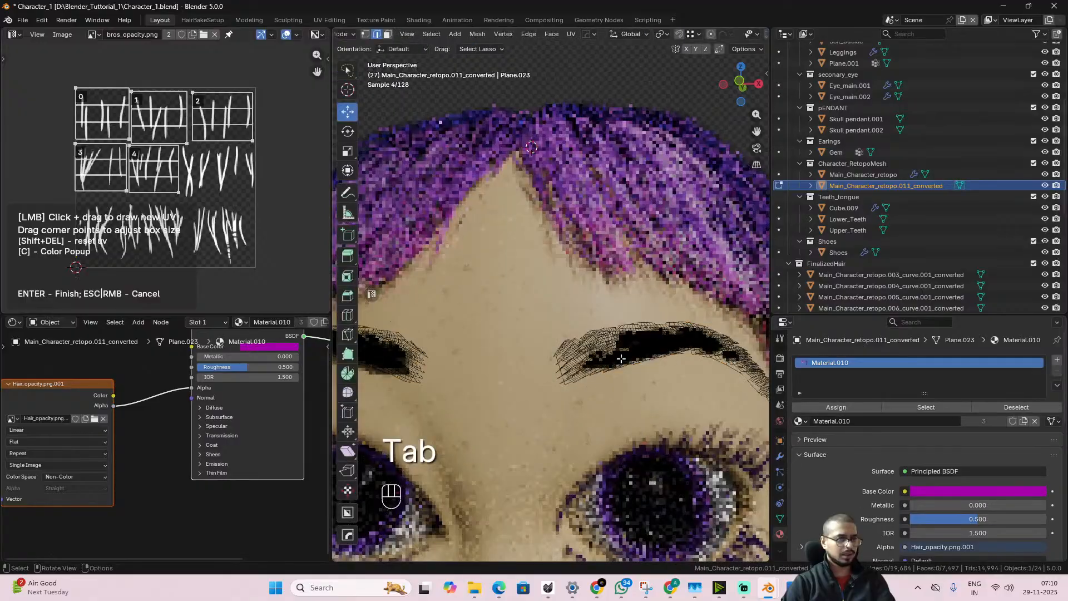
key(a)
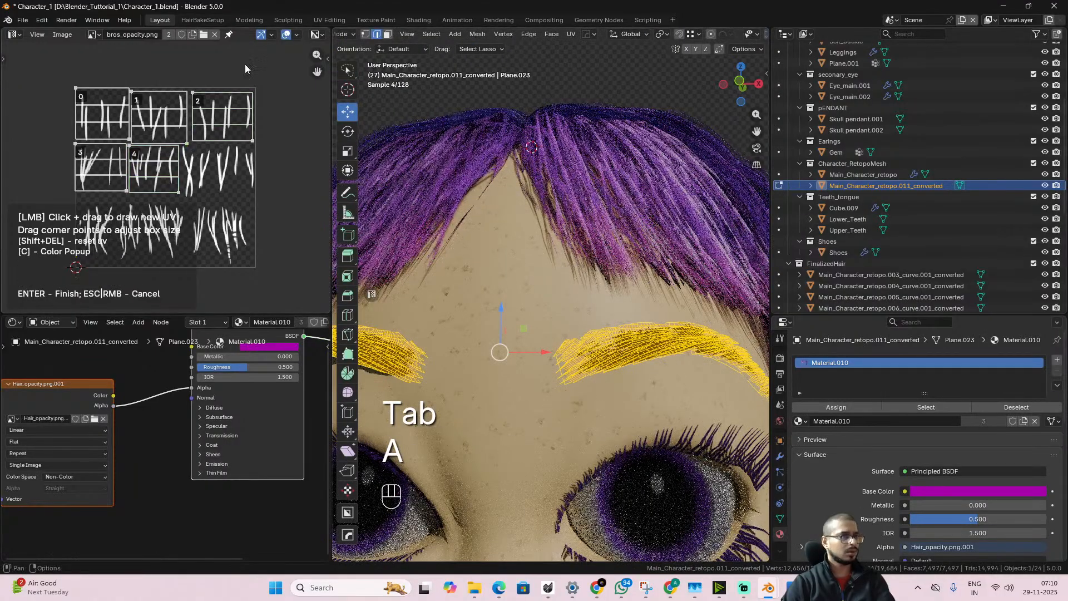
right_click(280, 105)
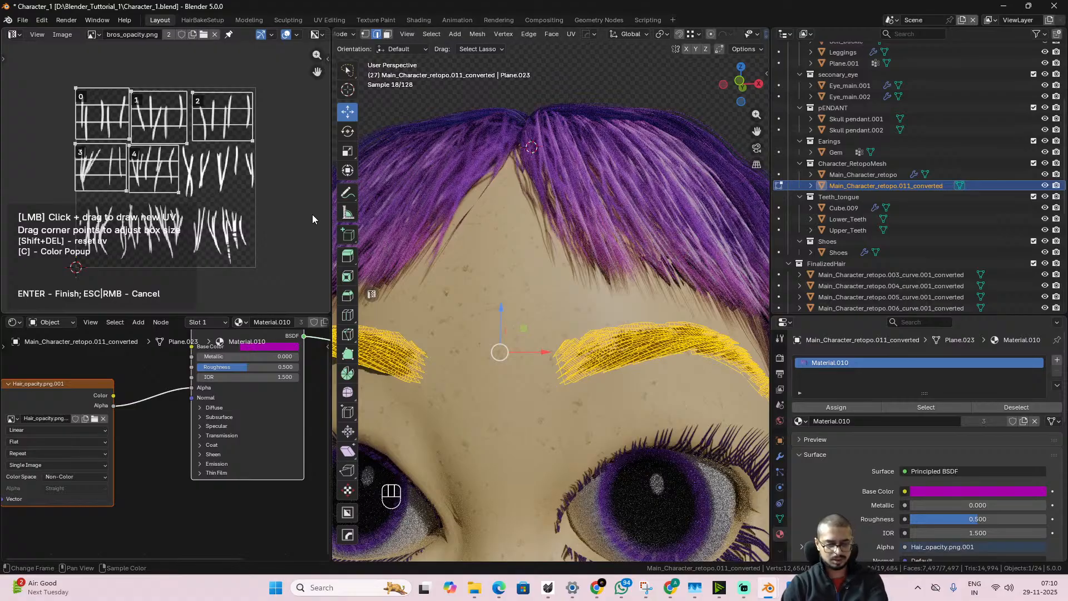
key(shift+Return)
scroll(266, 293, up, 1)
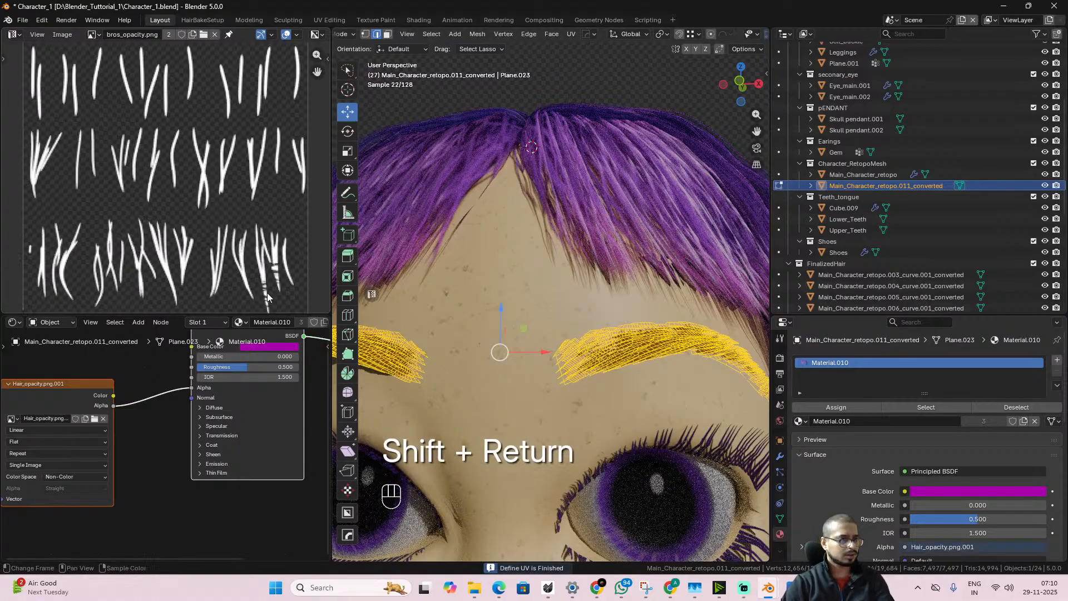
- Select one complete linked hair card at the eyebrow's inner end and enlarge the shader node editor area
key(a)
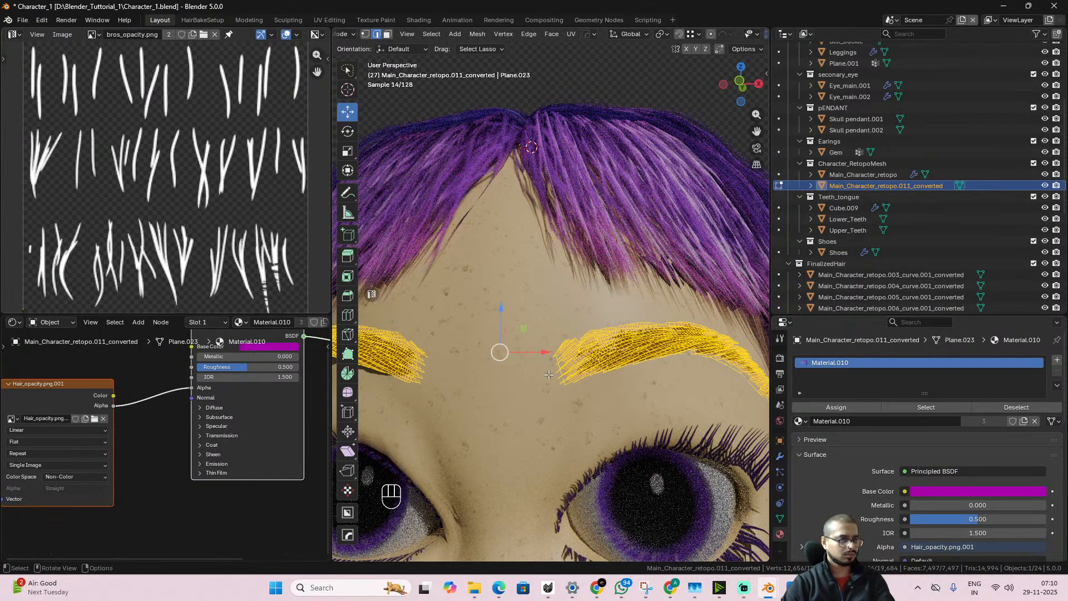
click(574, 379)
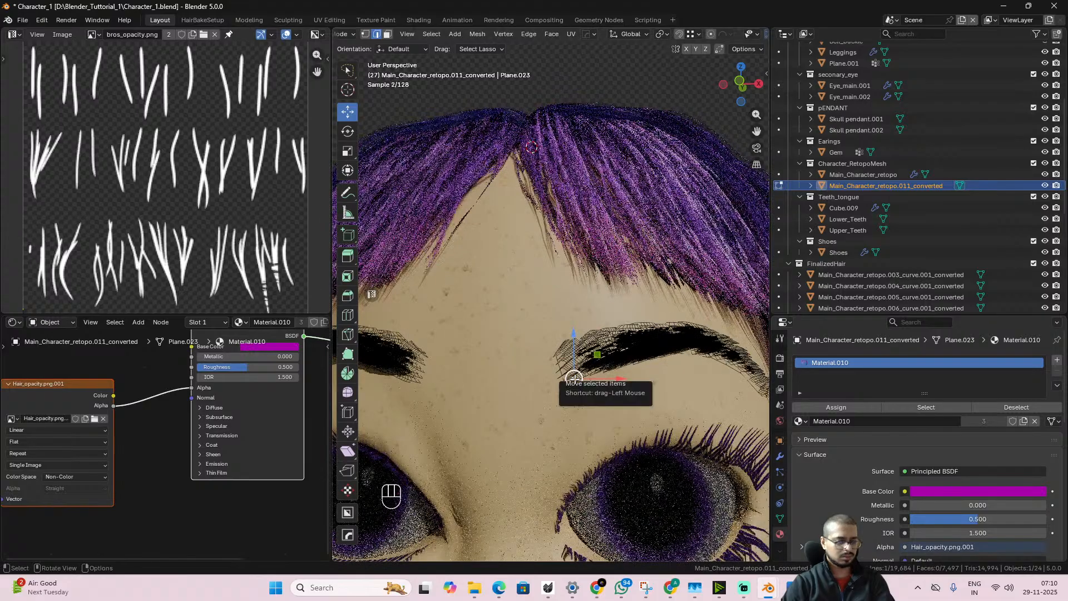
key(l)
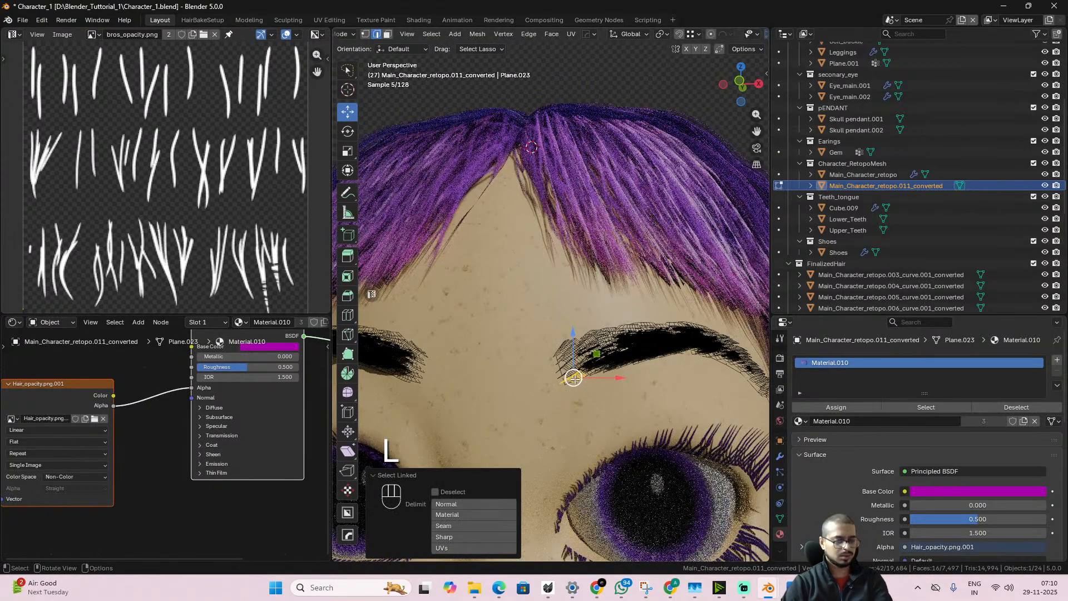
scroll(219, 245, down, 4)
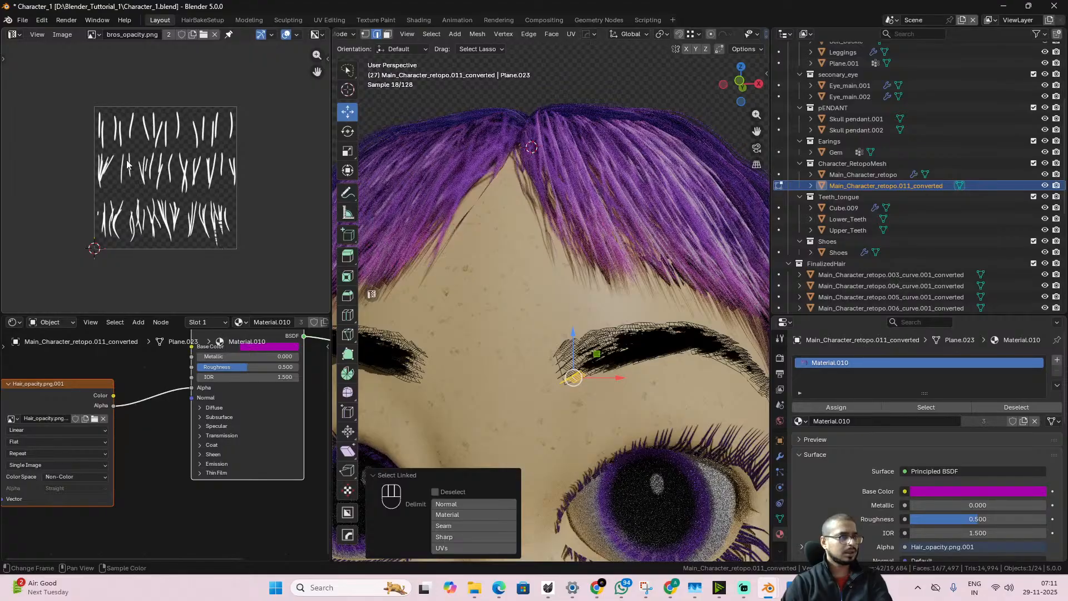
drag(211, 311, 212, 217)
scroll(682, 410, up, 2)
alt+middle_drag(683, 410, 630, 390)
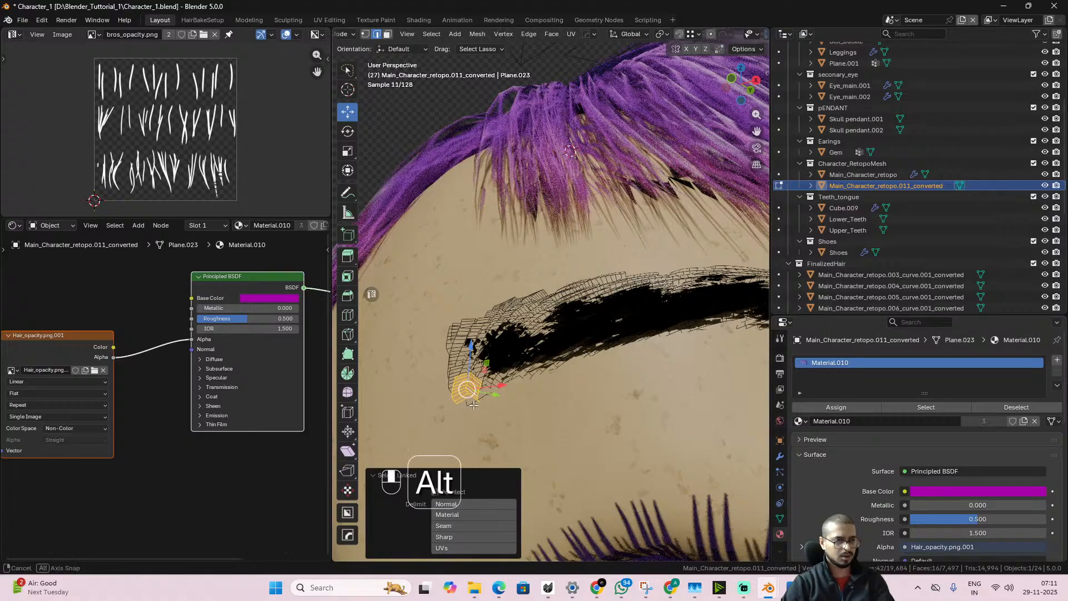
alt+middle_drag(466, 410, 516, 399)
- Unwrap all the eyebrow hair cards with the Angle Based method and return to Object Mode
key(a)
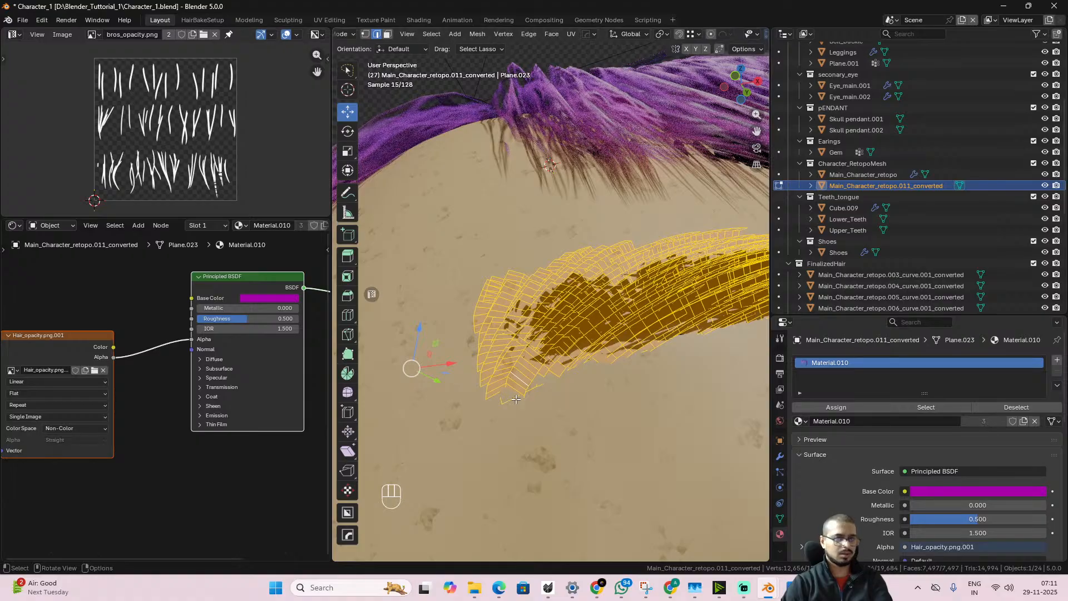
key(u)
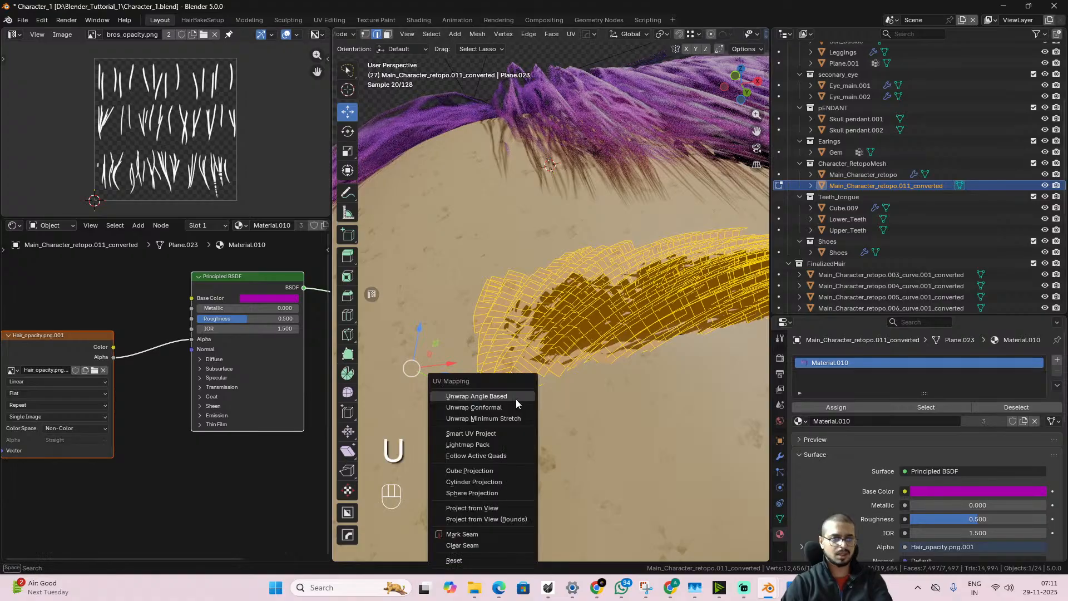
click(516, 399)
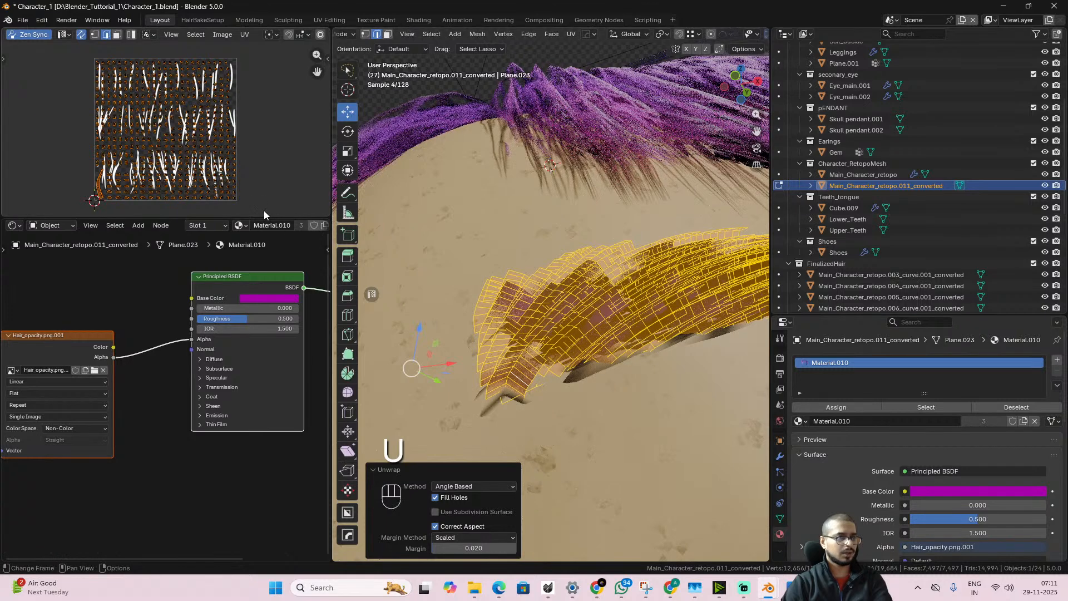
key(Tab)
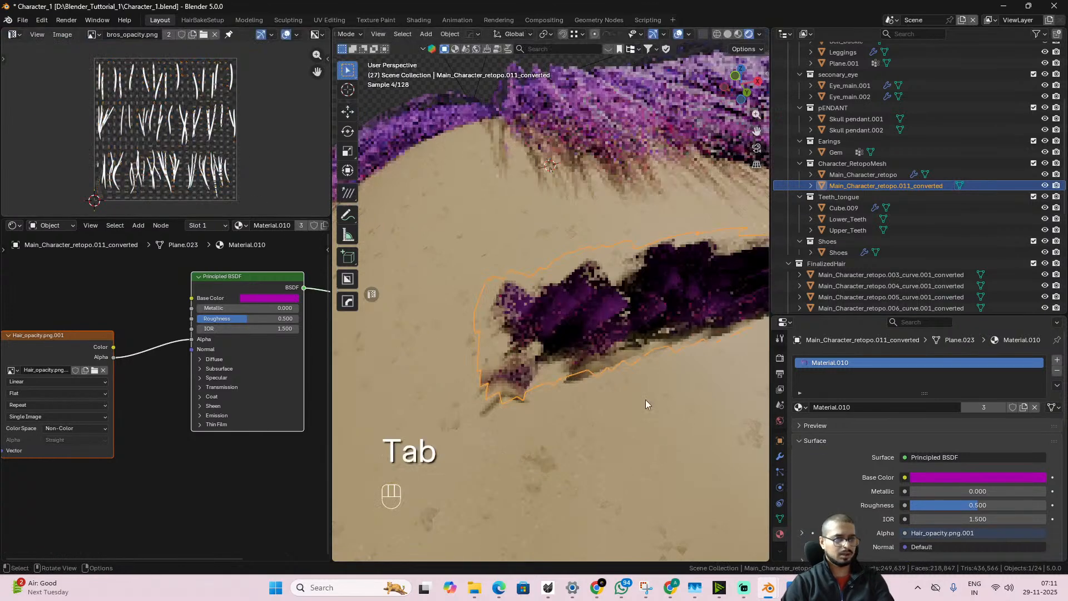
- Check the eyebrow cards' UV layout over bros_opacity.png, undo the Angle Based unwrap and return to Object Mode
key(Tab)
scroll(233, 176, up, 6)
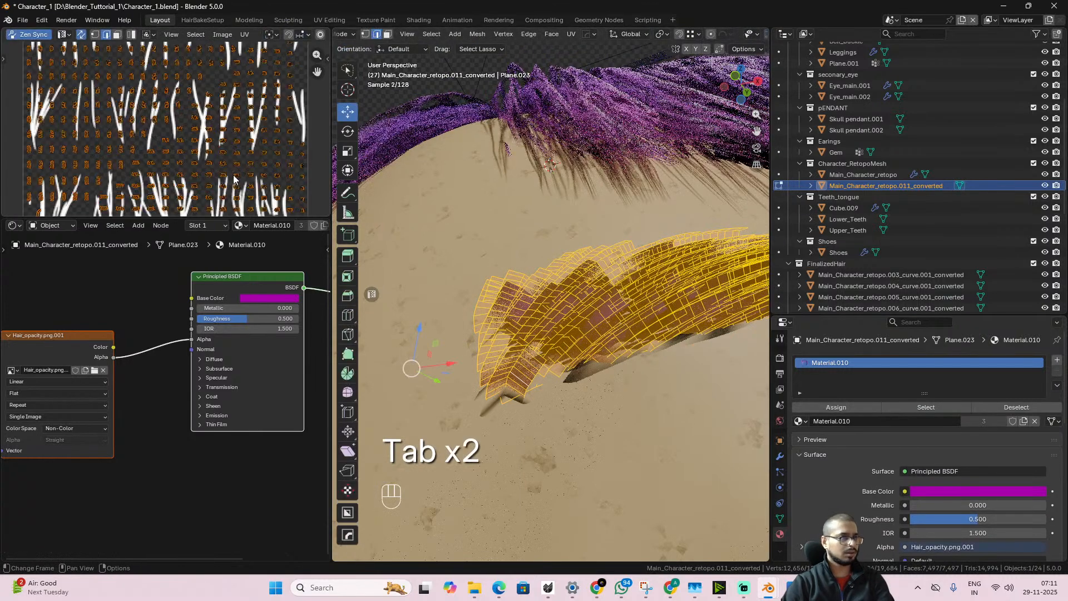
scroll(235, 185, down, 5)
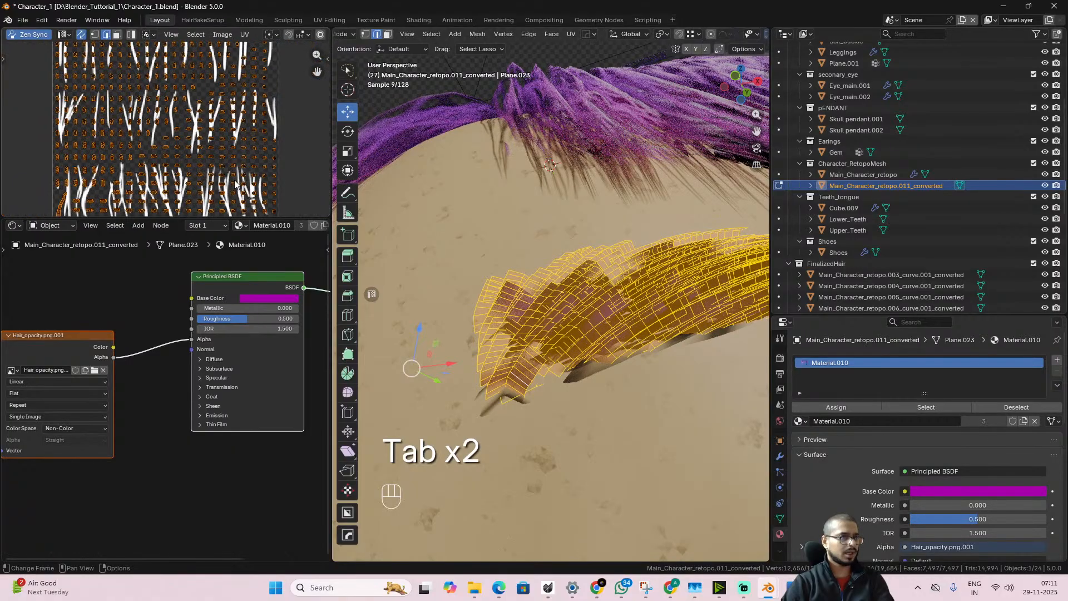
key(ctrl+z)
key(ctrl+z)
key(ctrl+z)
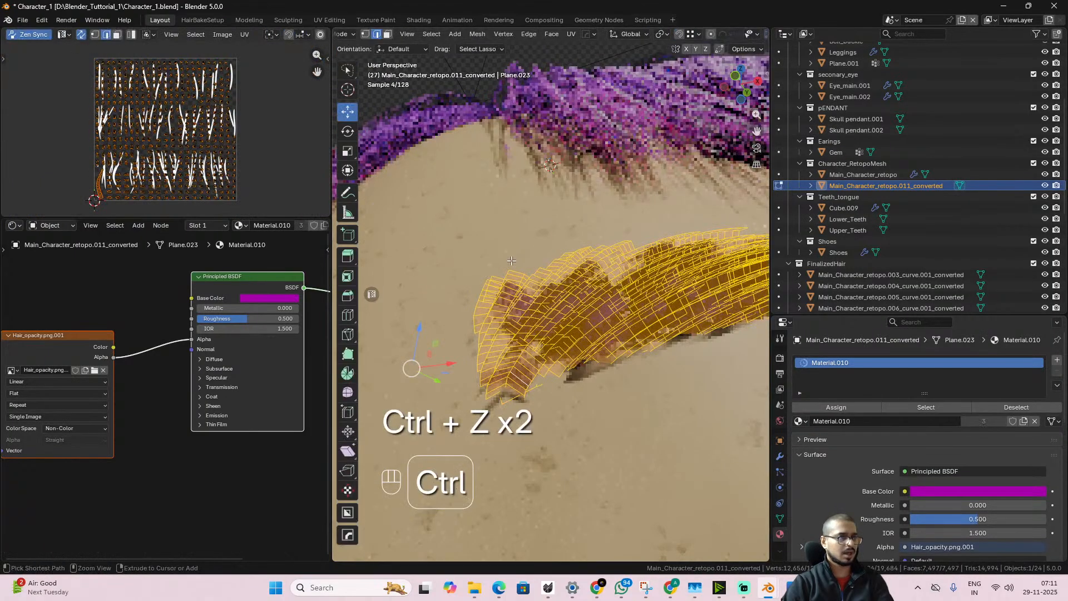
scroll(582, 381, up, 5)
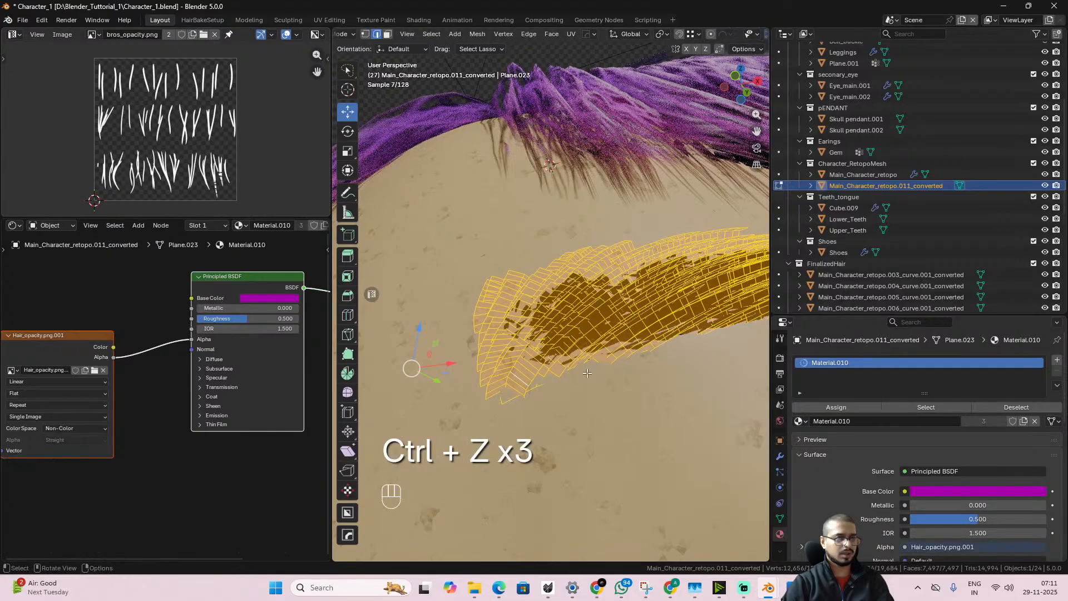
key(Tab)
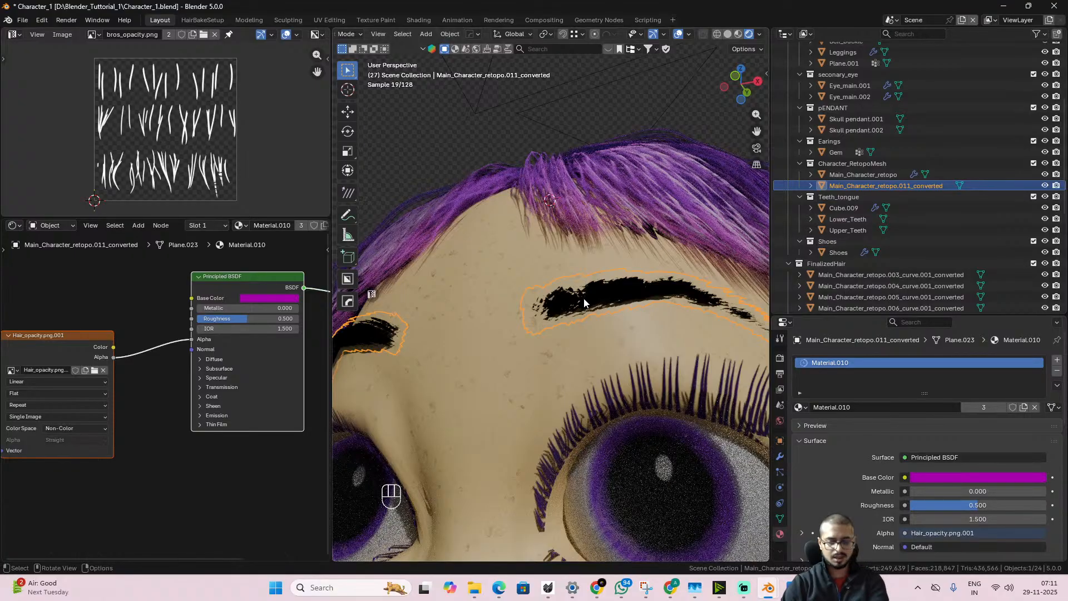
- Try deleting the converted eyebrow mesh and look through the outliner for its original hair object
key(Delete)
scroll(926, 206, down, 2)
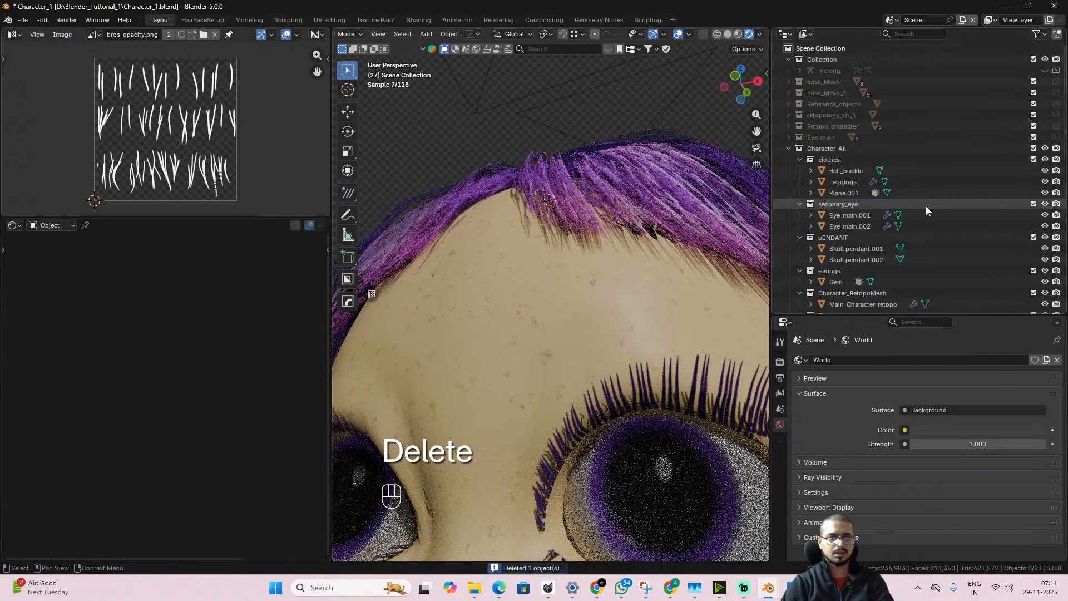
scroll(878, 178, down, 4)
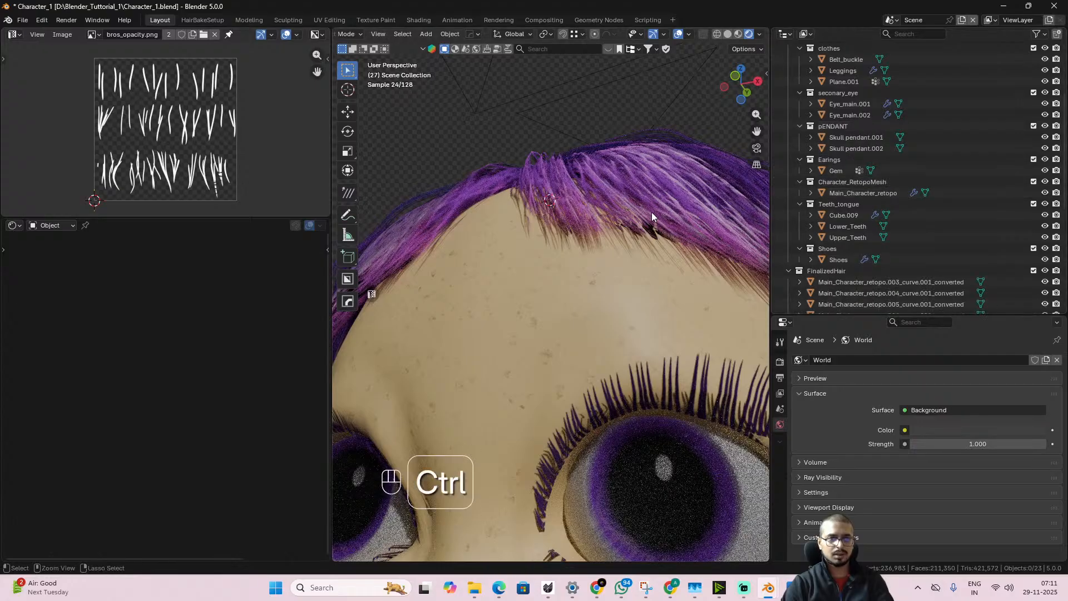
- Undo the deletion and the earlier eyebrow material, UV and mesh conversion changes, back to the original Main_Character_retopo.011 hair system
key(ctrl+z)
key(ctrl+z)
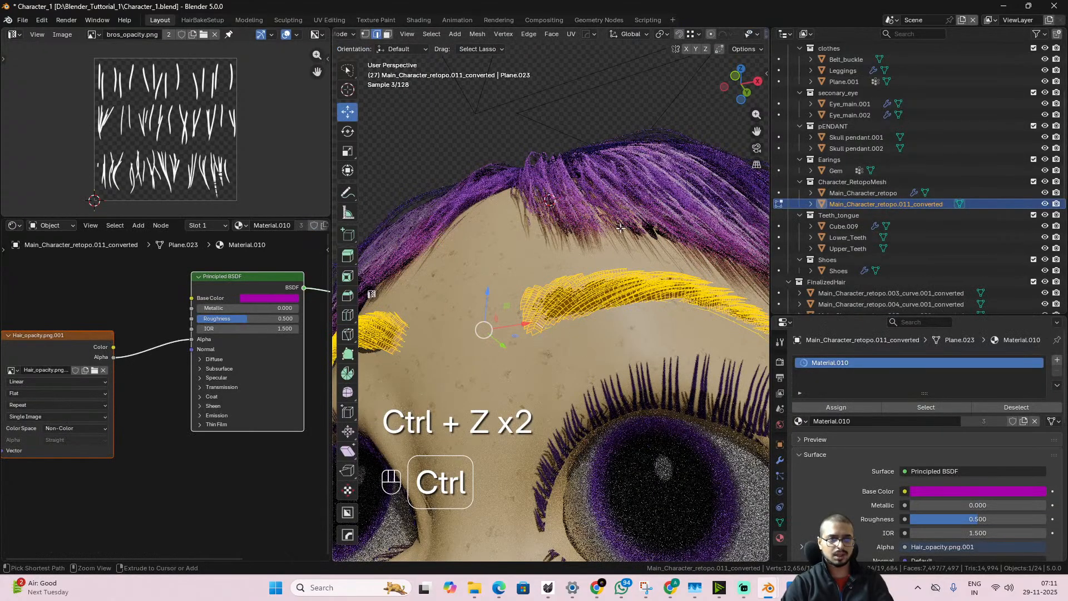
key(ctrl+z)
key(ctrl+z)
key(ctrl+z)
key(ctrl+z)
key(ctrl+z)
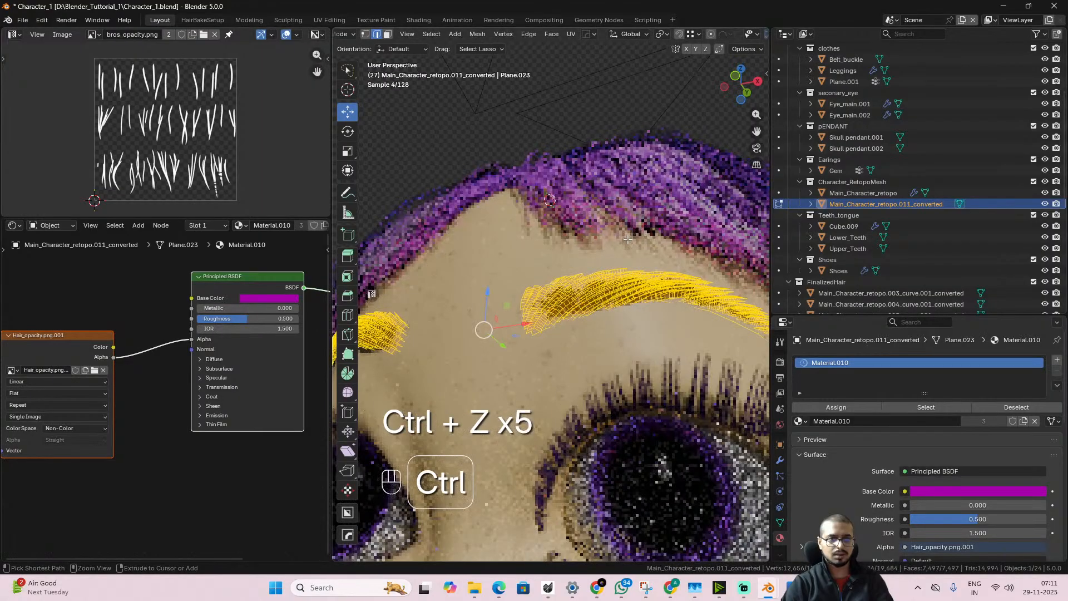
key(ctrl+z)
key(ctrl+z)
key(ctrl+z)
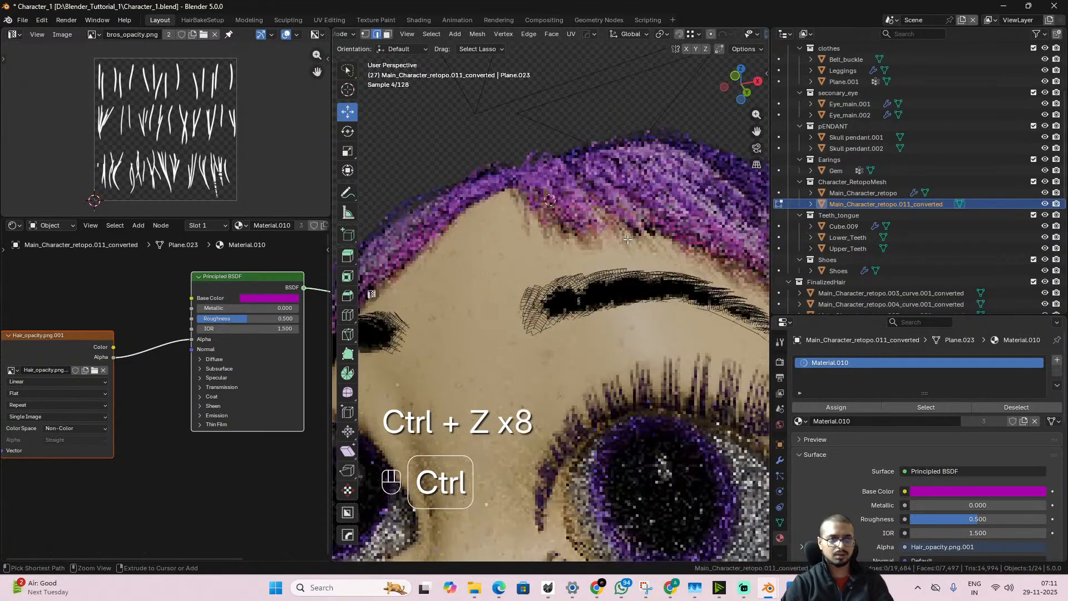
key(ctrl+z)
key(ctrl+z)
key(ctrl+z)
key(ctrl+z)
key(ctrl+z)
key(ctrl+z)
key(ctrl+z)
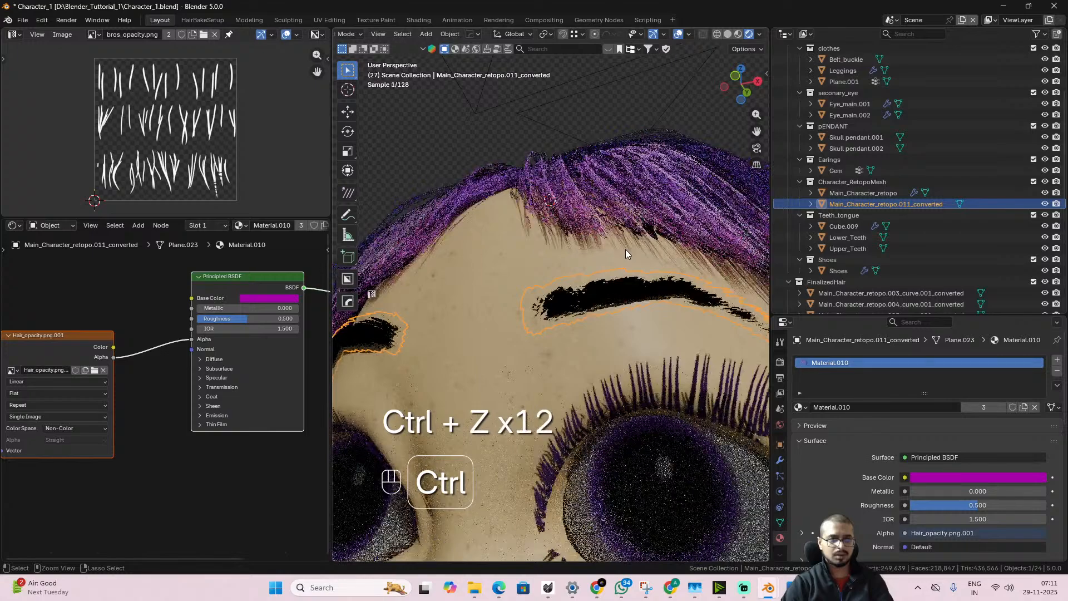
key(ctrl+z)
key(ctrl+z)
key(ctrl+z)
key(ctrl+z)
key(ctrl+z)
key(ctrl+z)
key(ctrl+z)
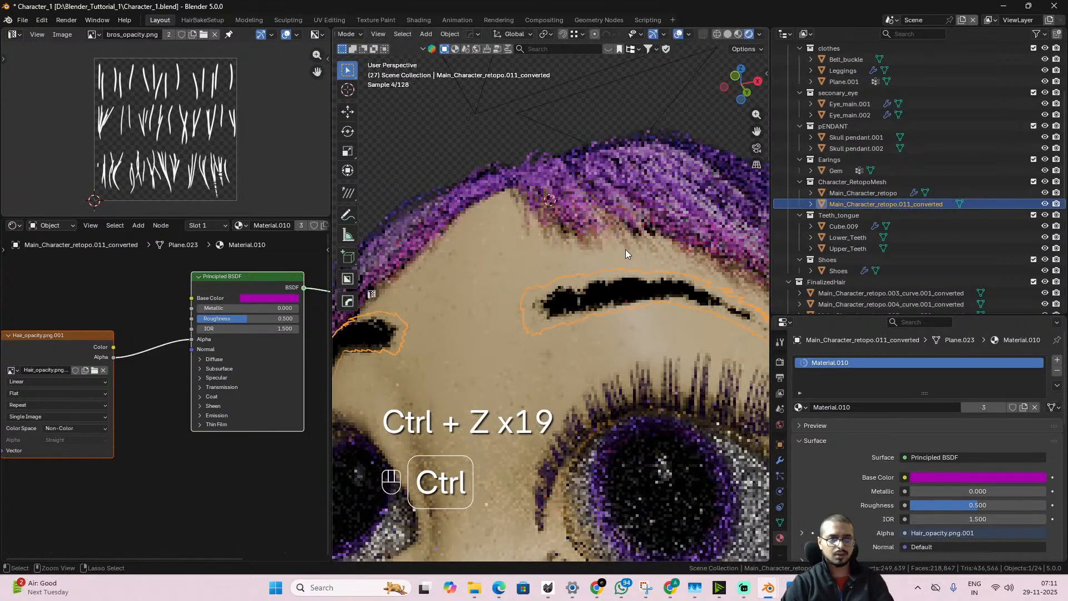
key(ctrl+z)
key(ctrl+z)
key(ctrl+z)
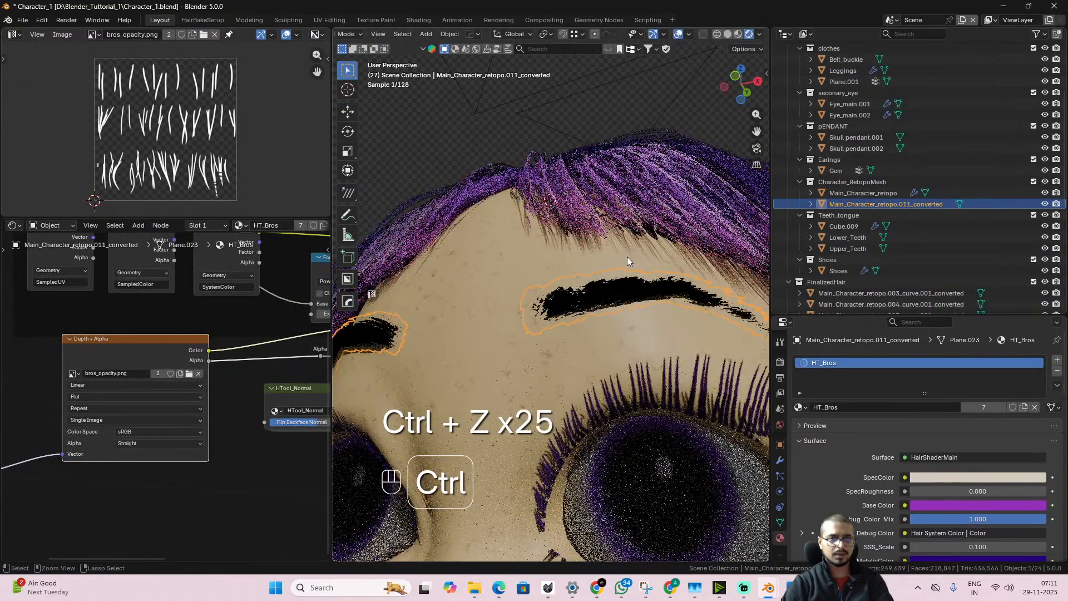
- Select the Main_Character_retopo body mesh and examine the restored eyebrow hair up close in the rendered view
click(896, 237)
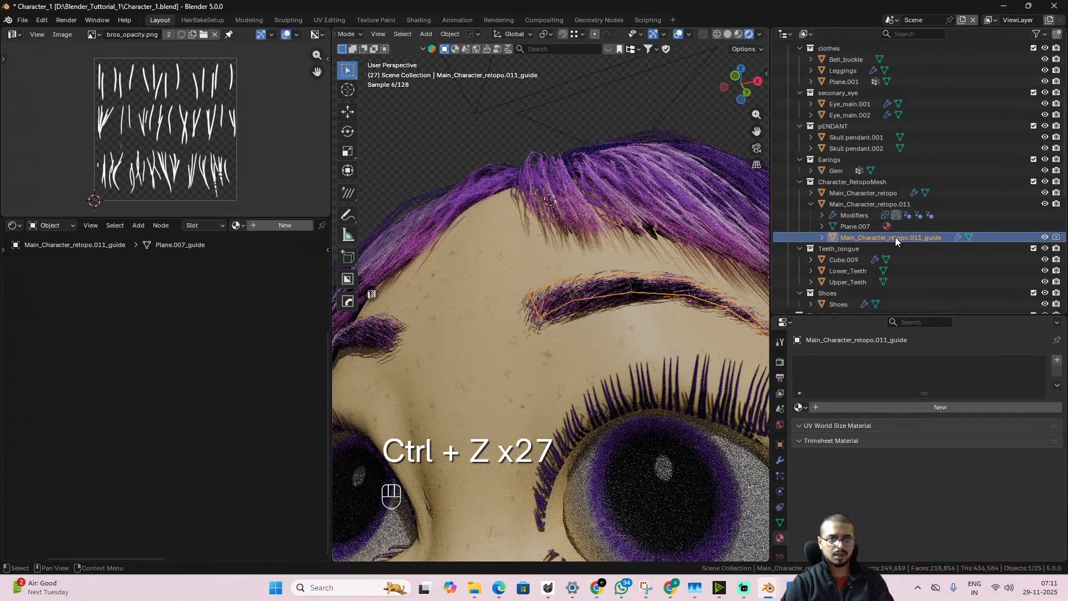
click(891, 194)
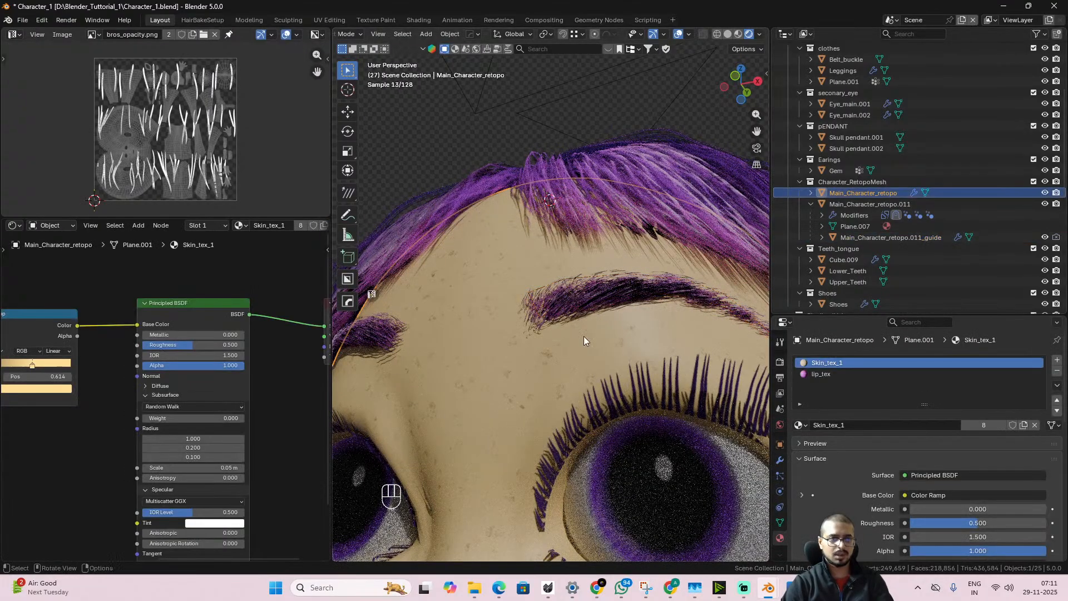
alt+drag(583, 336, 603, 336)
scroll(642, 373, up, 4)
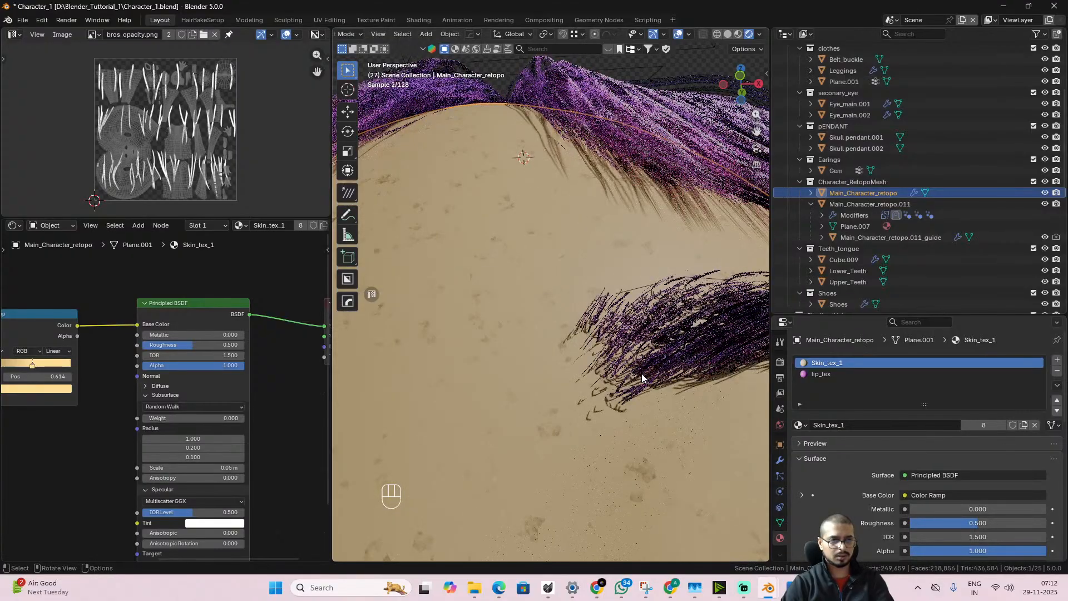
scroll(591, 362, up, 3)
scroll(585, 362, down, 3)
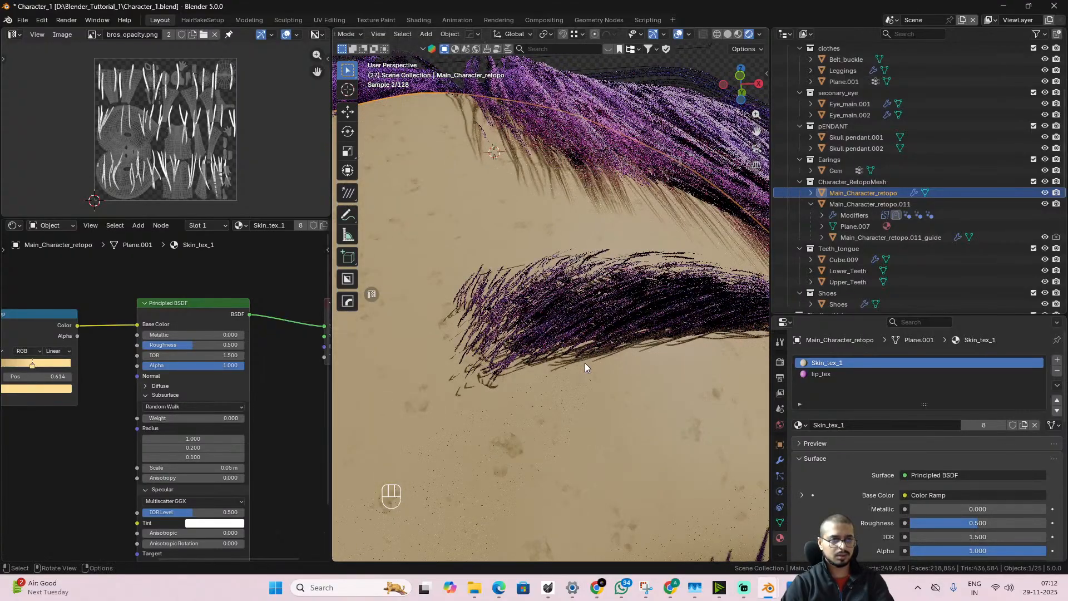
scroll(585, 363, down, 2)
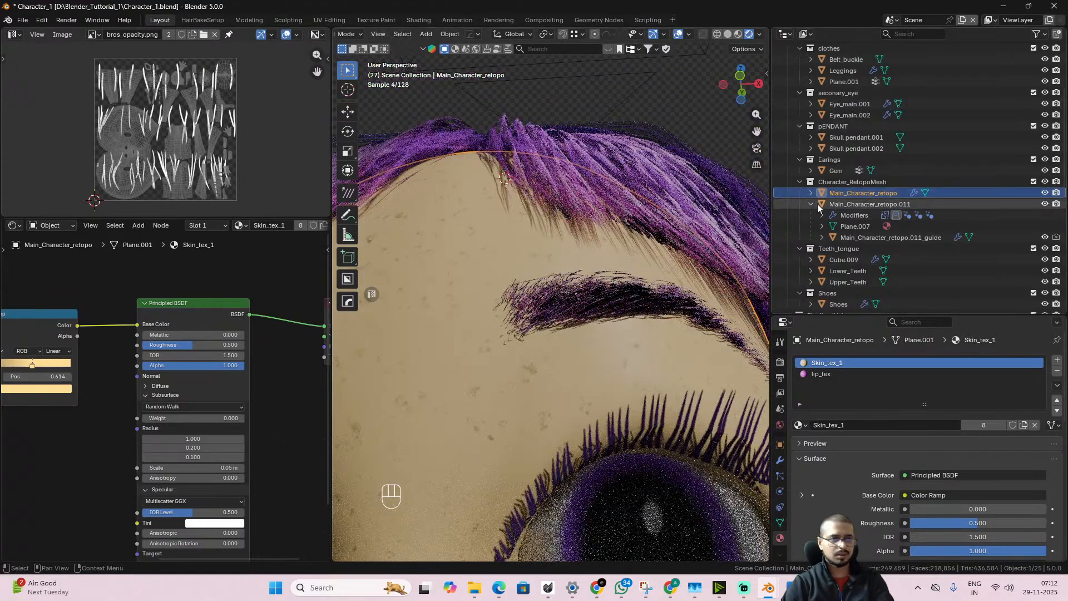
- In solid shading, transfer the eyebrow's hair system to a separate object using the Move to Empty Curve method
click(727, 34)
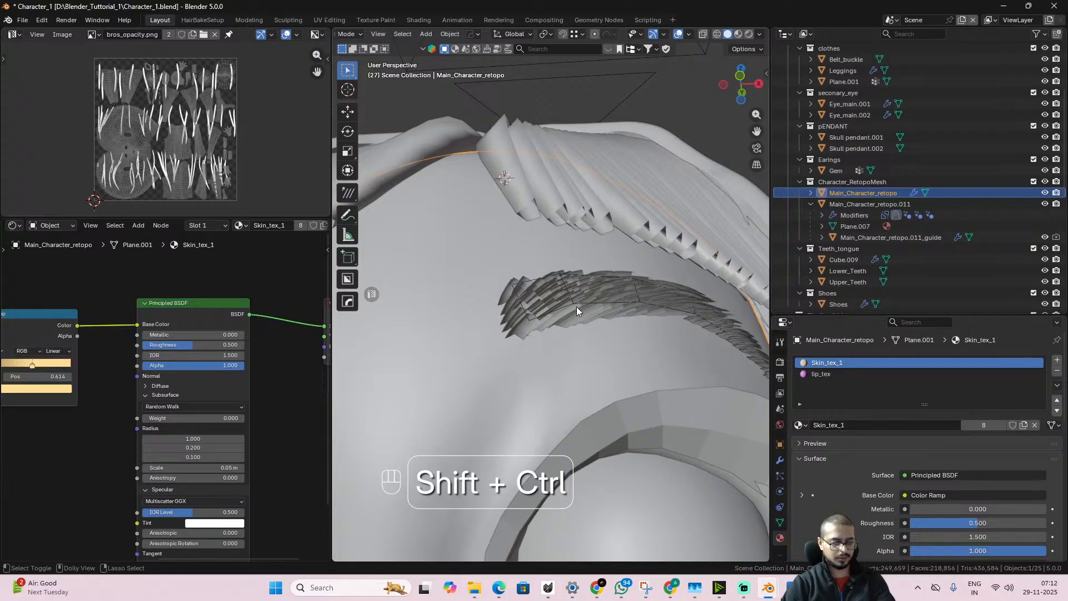
key(ctrl+shift+h)
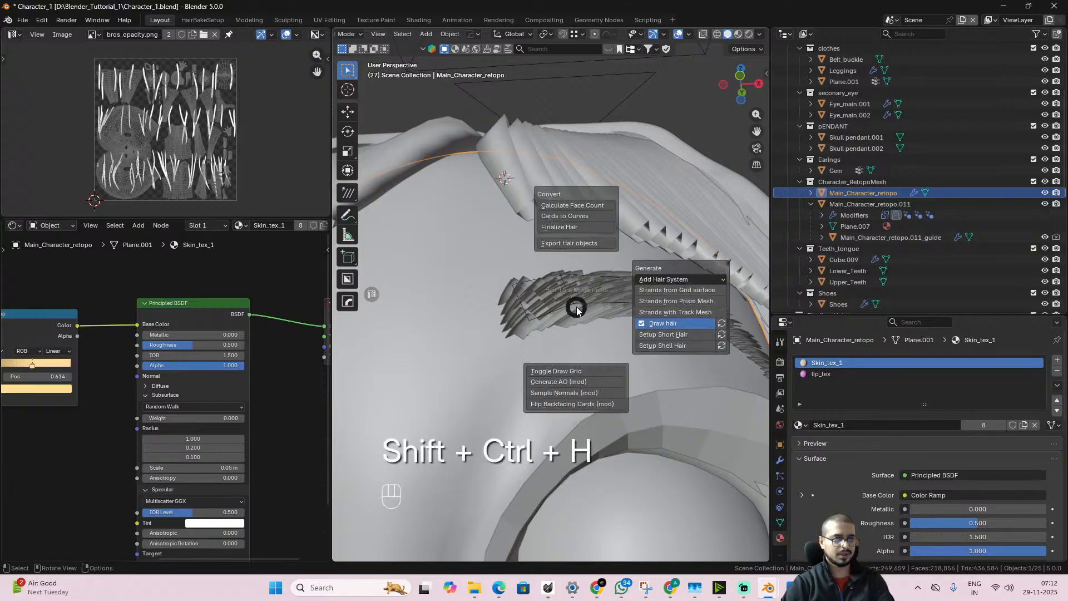
click(557, 315)
key(ctrl+shift+h)
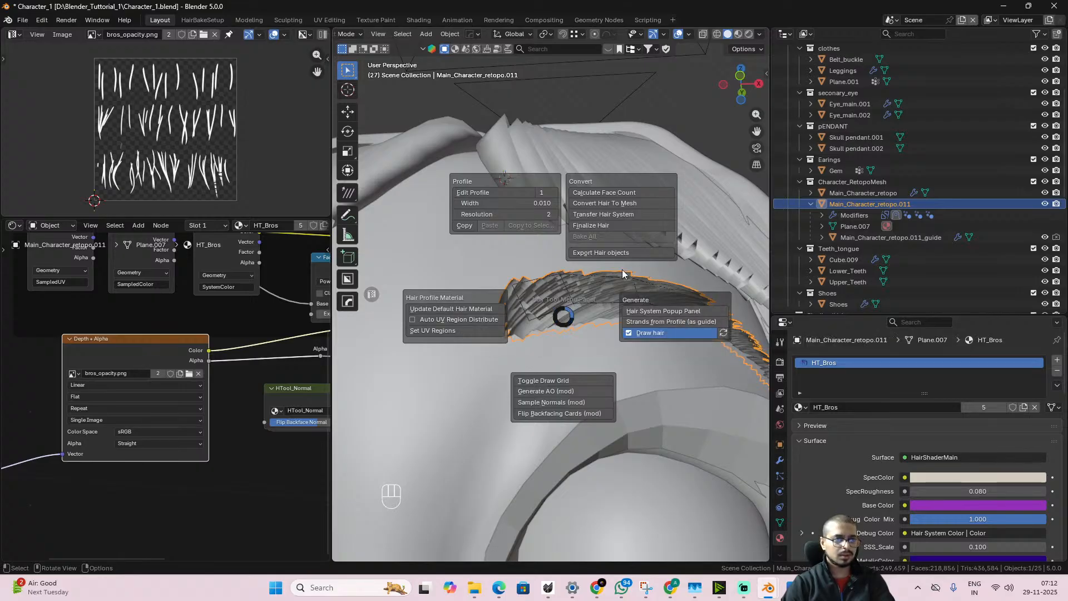
click(623, 217)
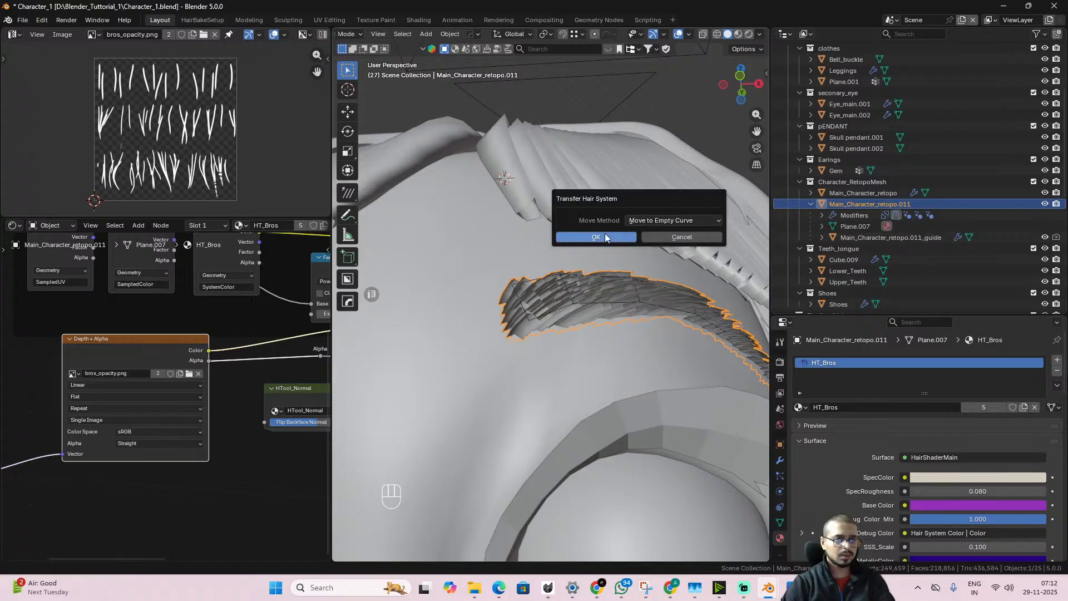
click(673, 222)
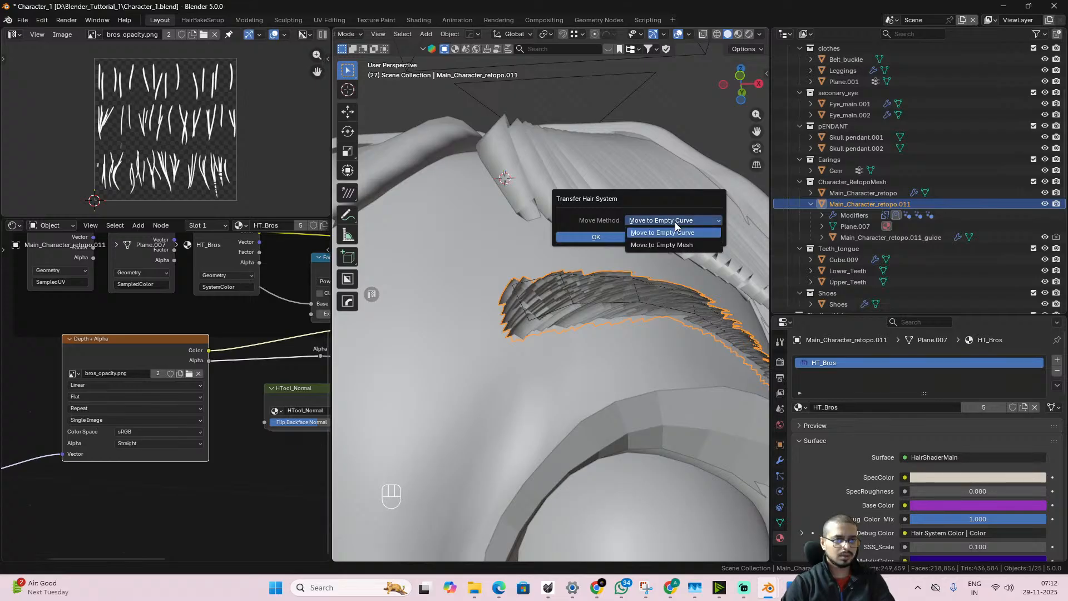
click(615, 234)
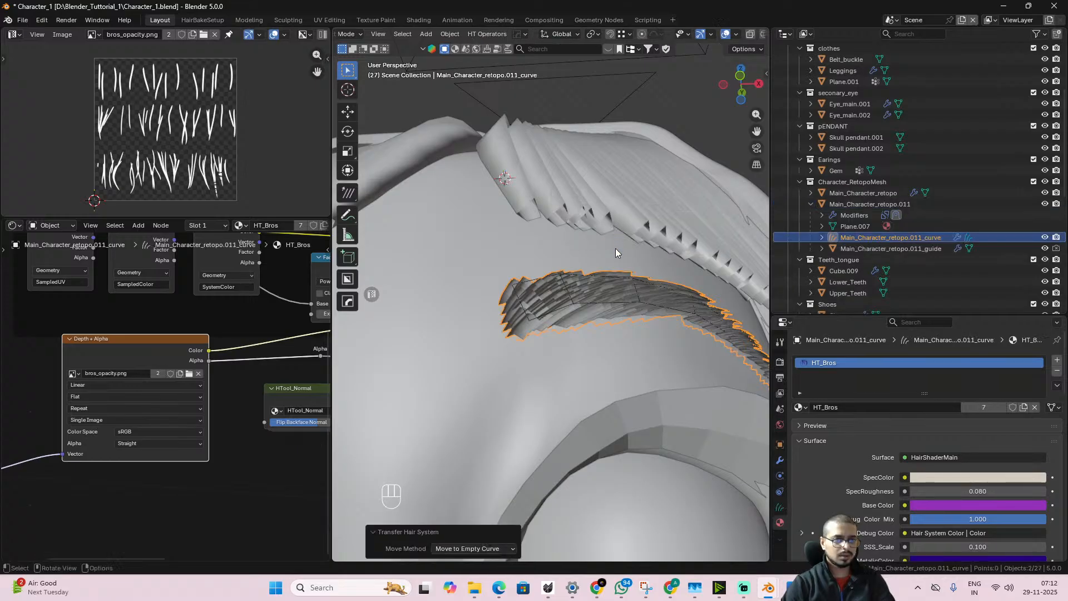
- Hide the Main_Character_retopo.011_guide object and show the eyebrow curve object in rendered shading
middle_drag(616, 262, 572, 316)
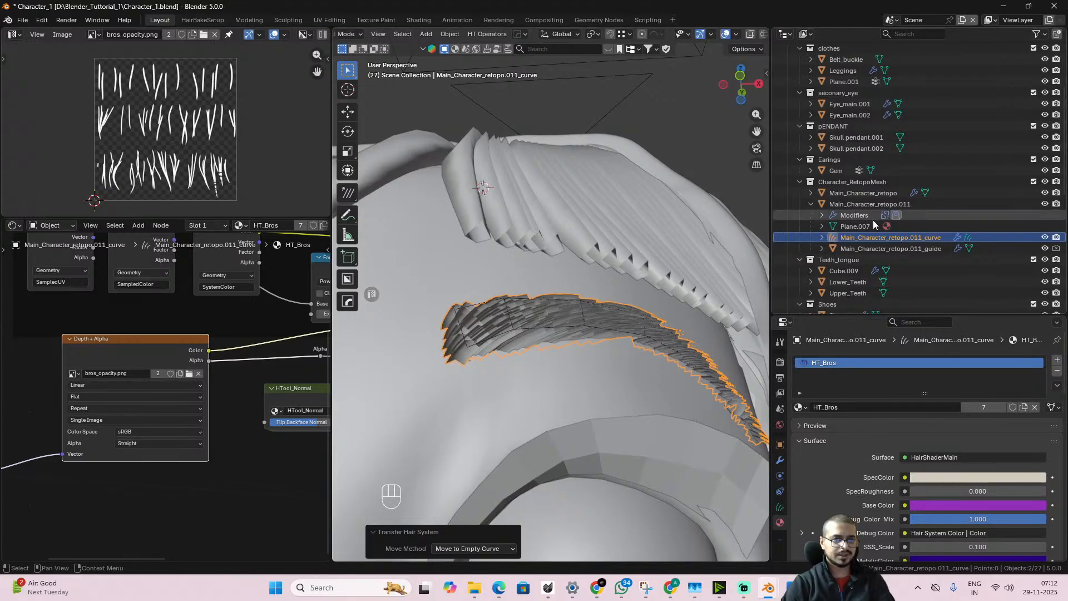
click(1044, 249)
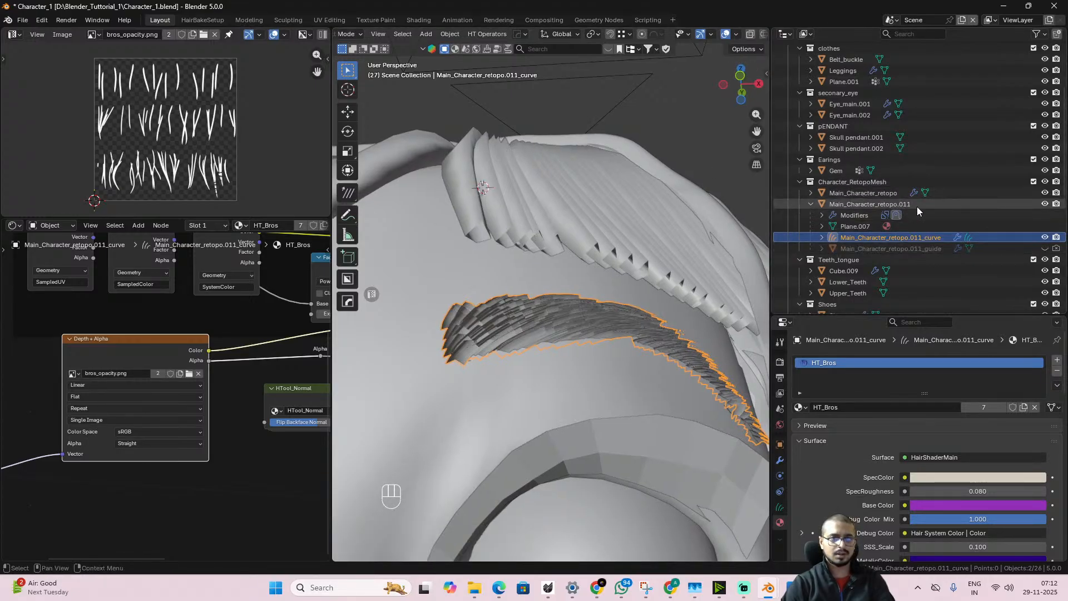
scroll(742, 38, down, 3)
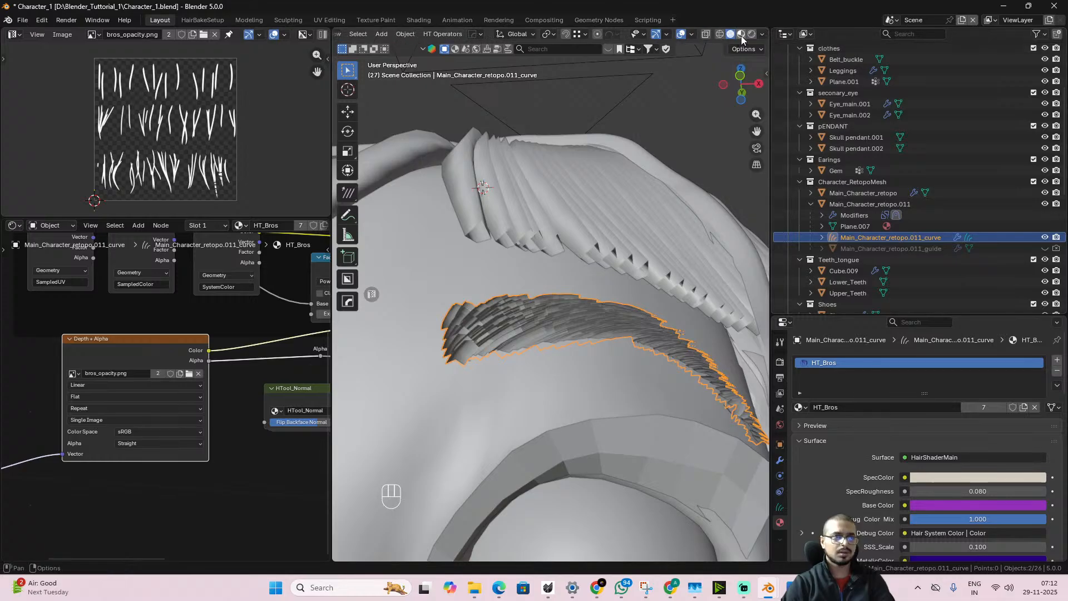
click(752, 34)
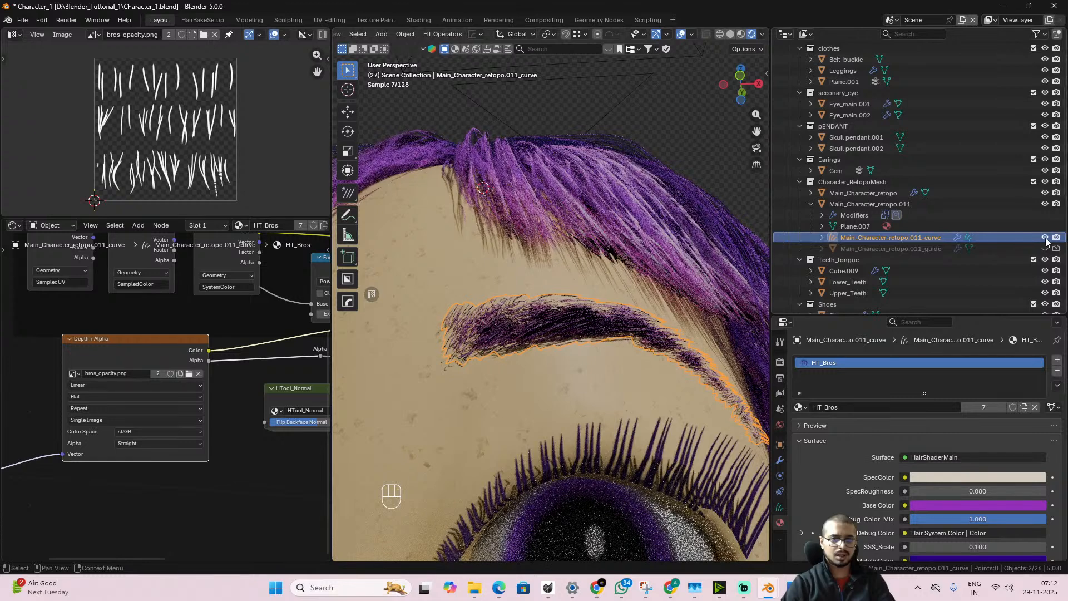
- Convert the Main_Character_retopo.011_curve eyebrow object to a mesh and hide the original Main_Character_retopo.011 object
right_click(573, 325)
mouse_move(572, 323)
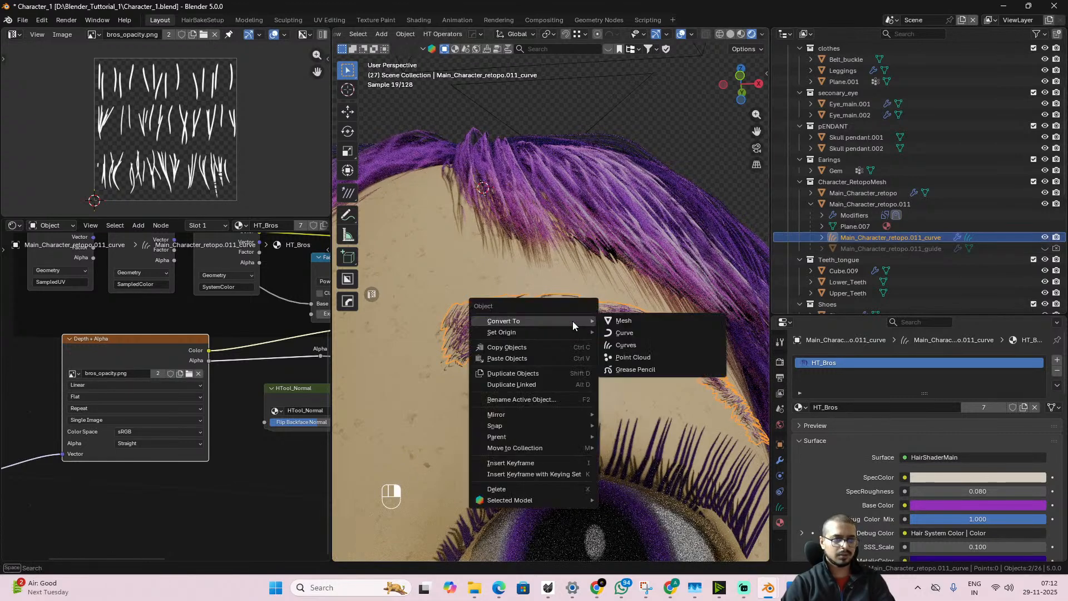
click(646, 323)
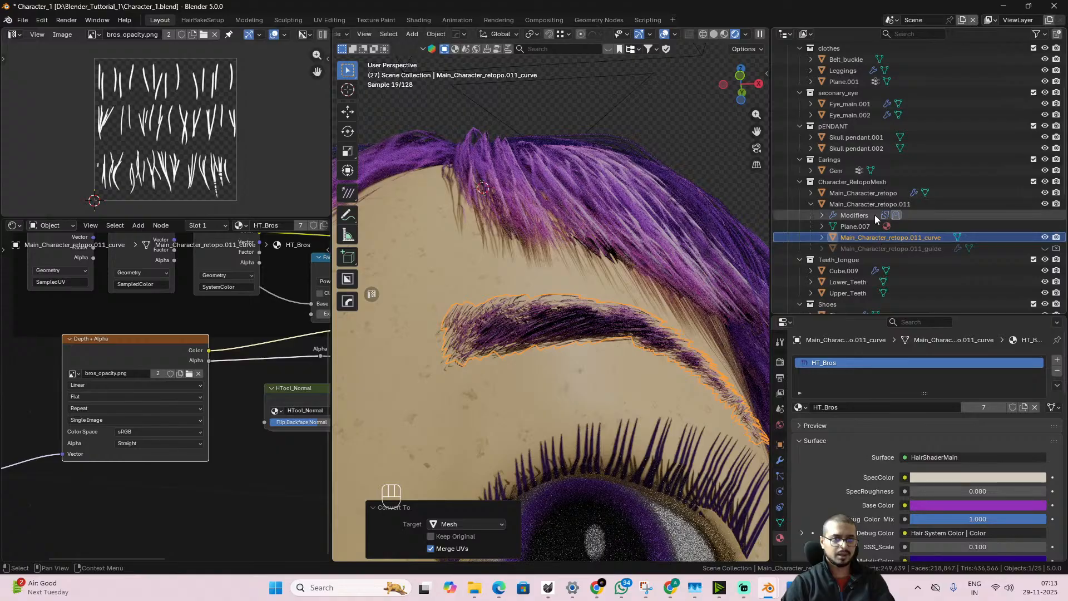
click(1045, 204)
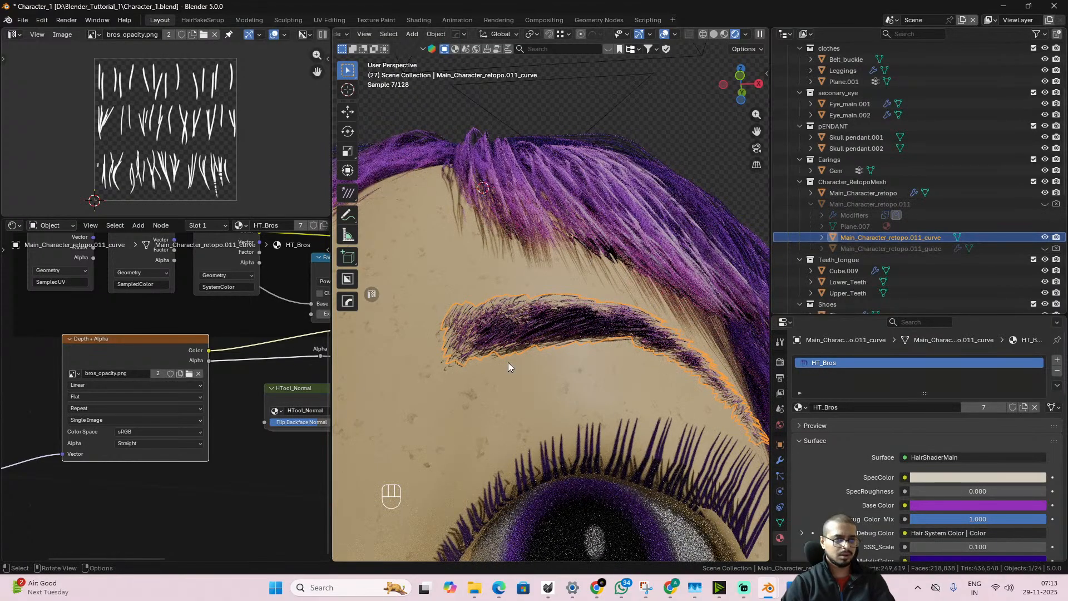
- Examine the converted eyebrows on the whole face and check the full mesh's geometry statistics in Edit Mode
scroll(512, 363, down, 4)
scroll(576, 331, down, 5)
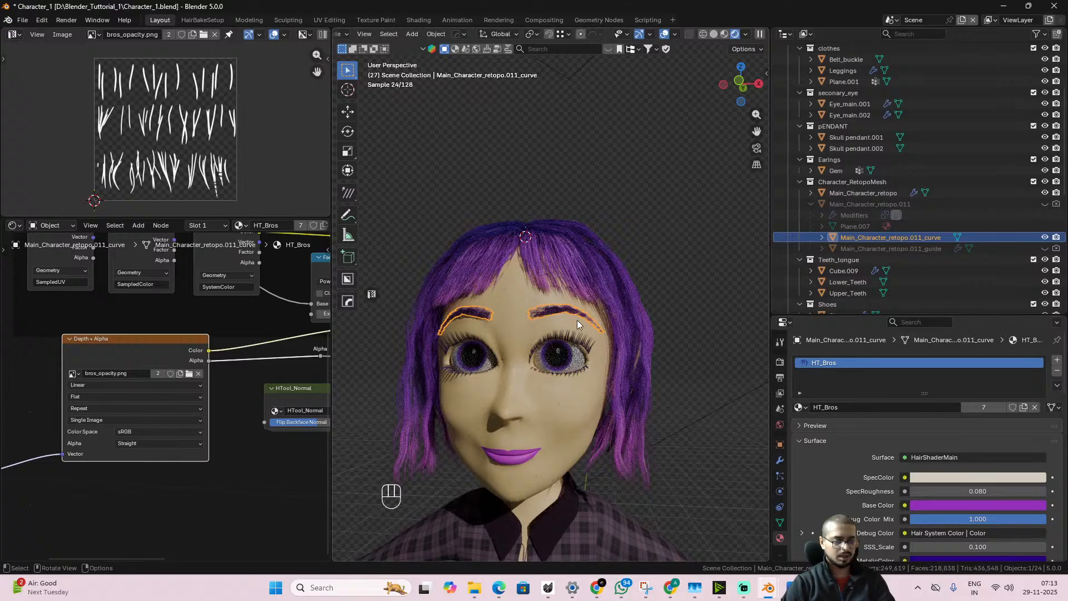
key(Tab)
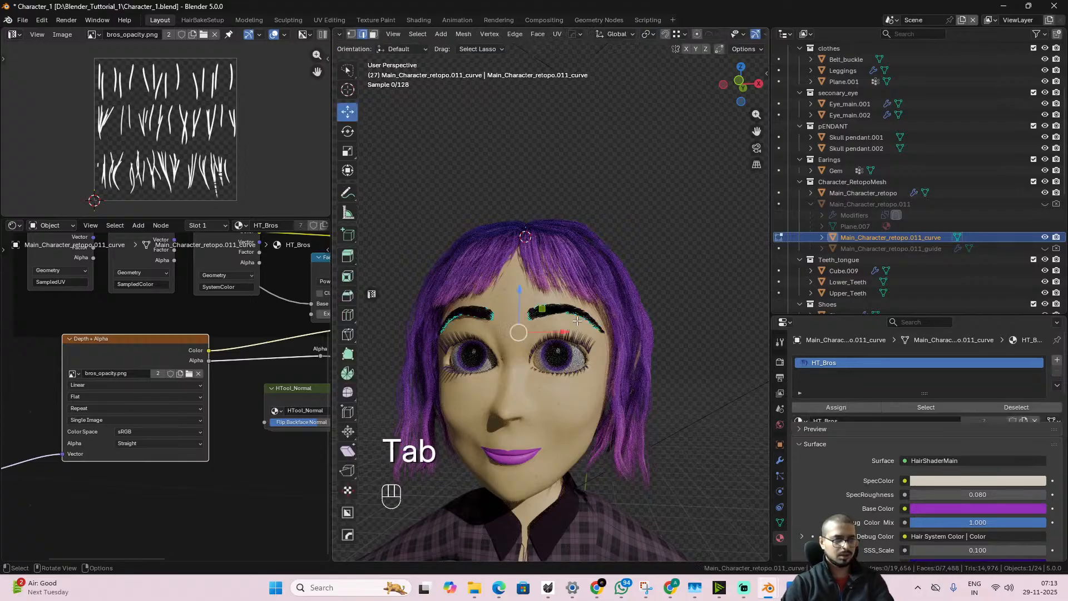
key(a)
scroll(576, 328, up, 6)
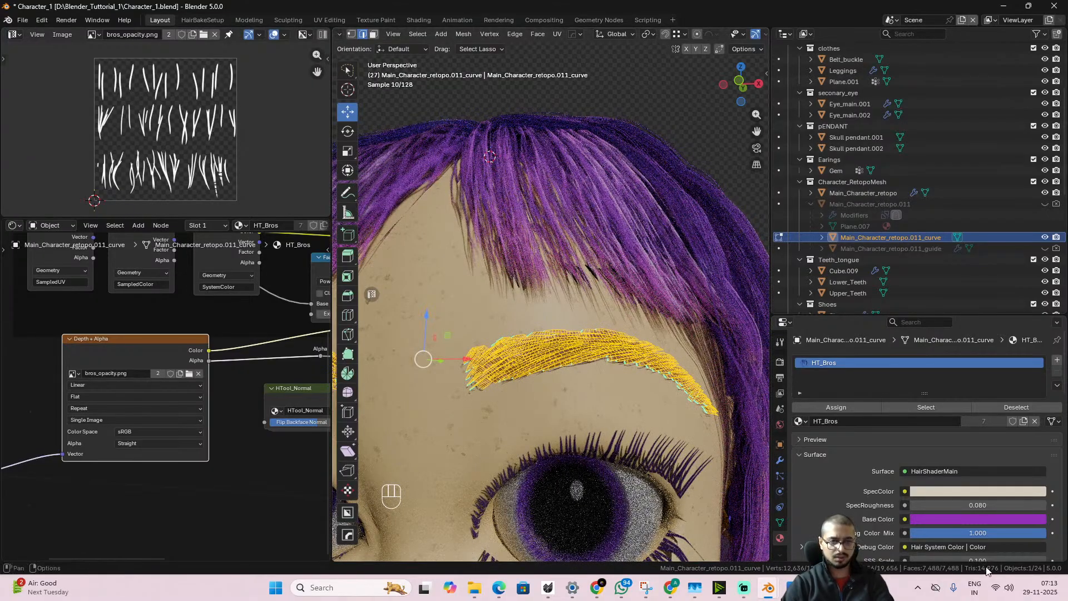
key(Tab)
scroll(566, 356, down, 2)
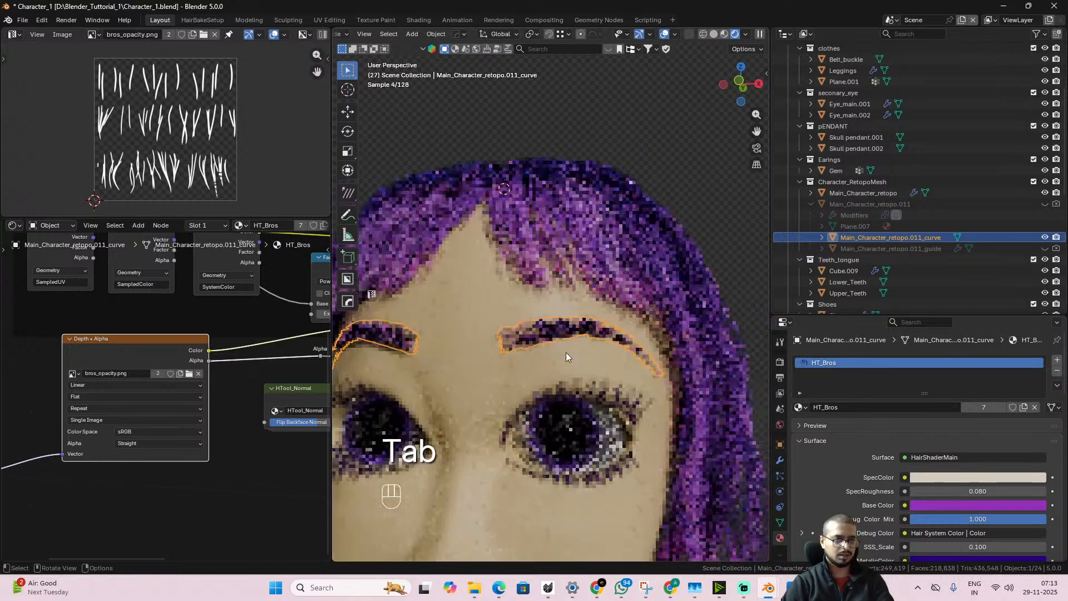
- Examine the converted eyebrow mesh's topology and card density up close in Edit Mode and return to Object Mode
scroll(565, 356, down, 5)
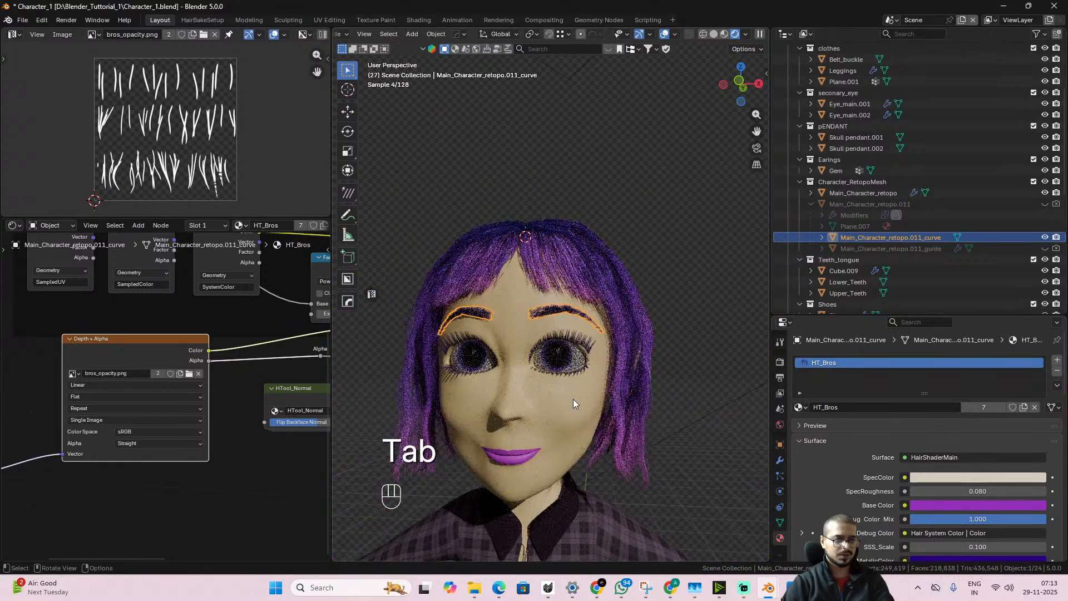
scroll(573, 399, up, 6)
key(Tab)
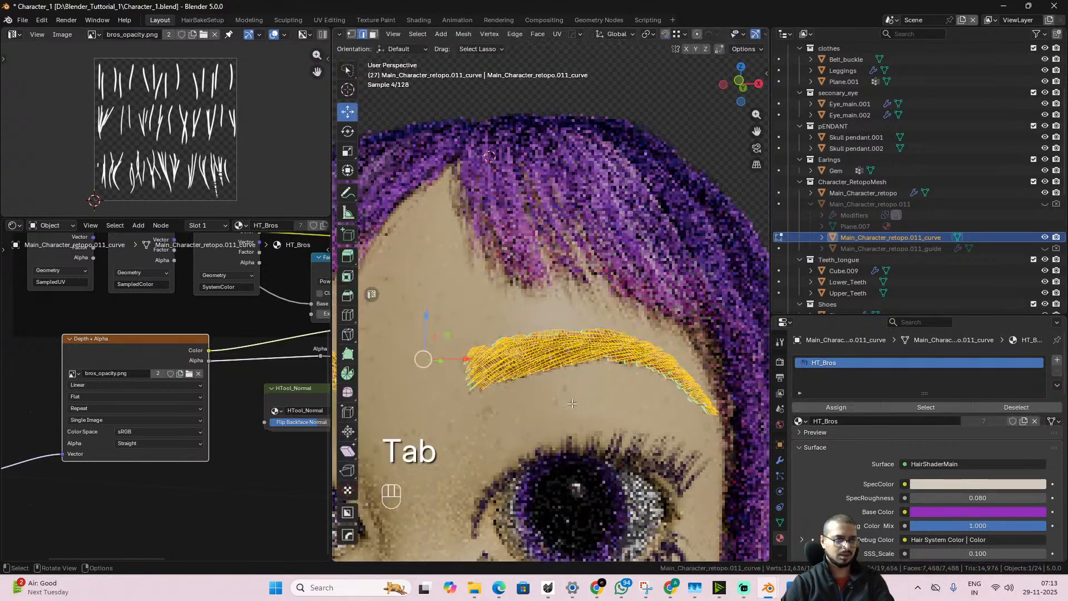
scroll(572, 403, up, 3)
middle_drag(572, 403, 600, 392)
scroll(603, 390, up, 4)
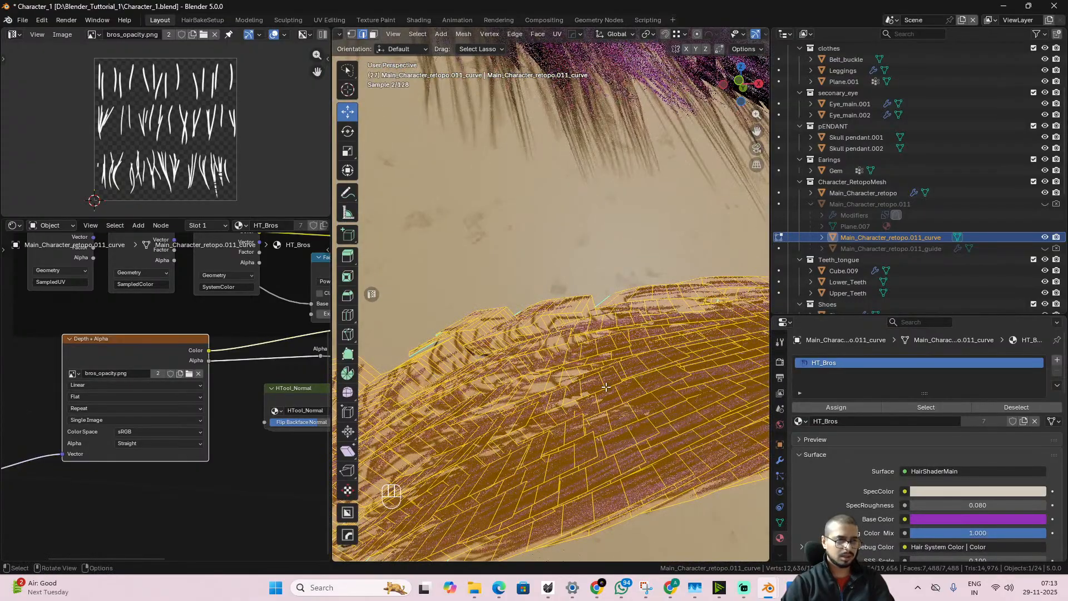
alt+drag(605, 387, 592, 417)
middle_drag(597, 414, 601, 412)
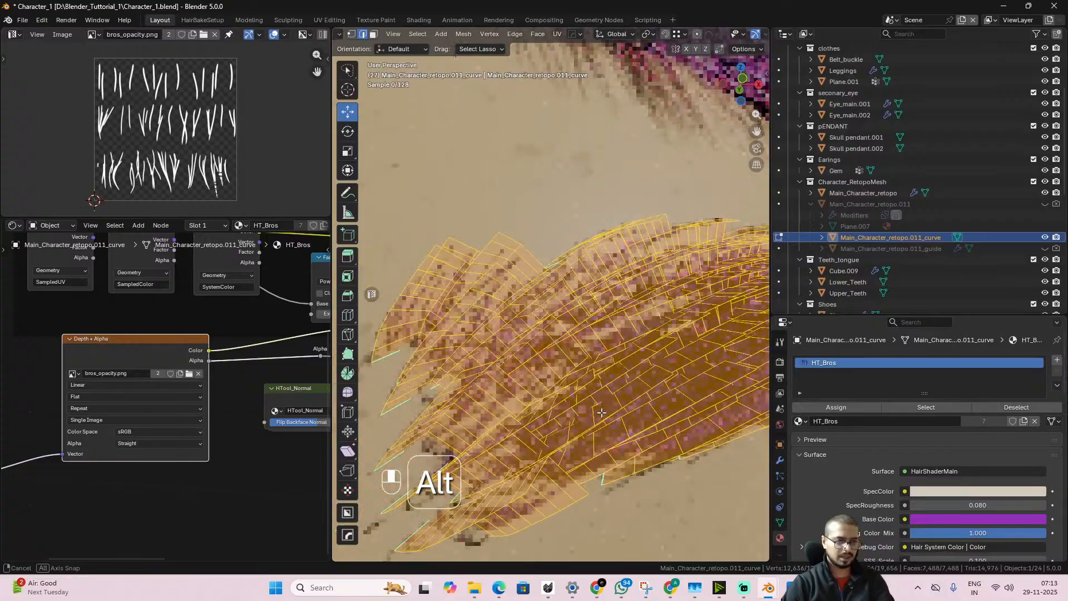
scroll(601, 412, down, 5)
scroll(601, 412, up, 2)
scroll(601, 413, down, 2)
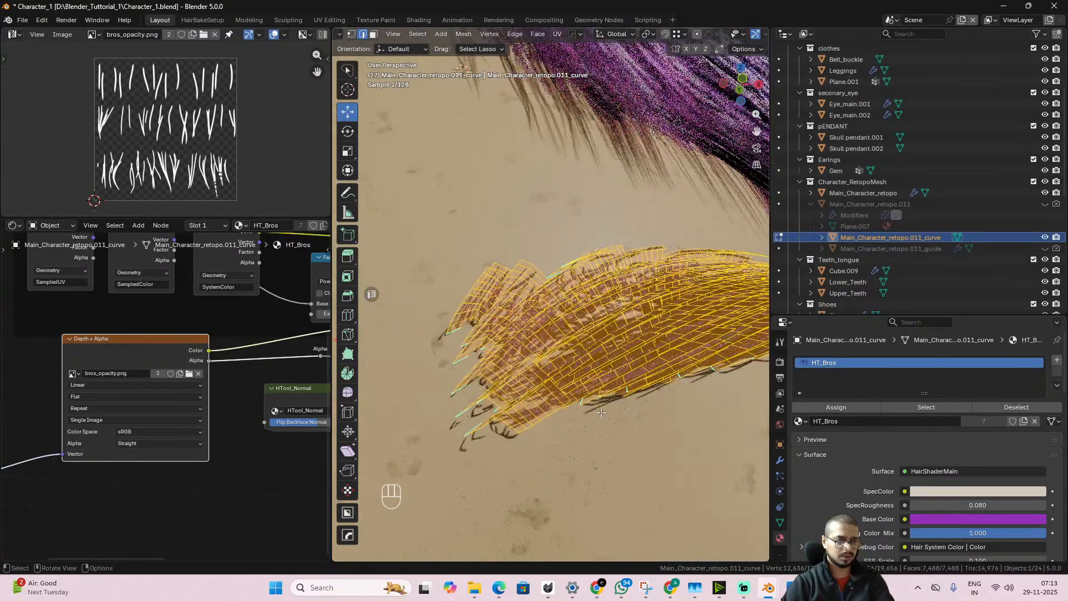
scroll(599, 413, down, 3)
middle_drag(599, 412, 583, 413)
key(Tab)
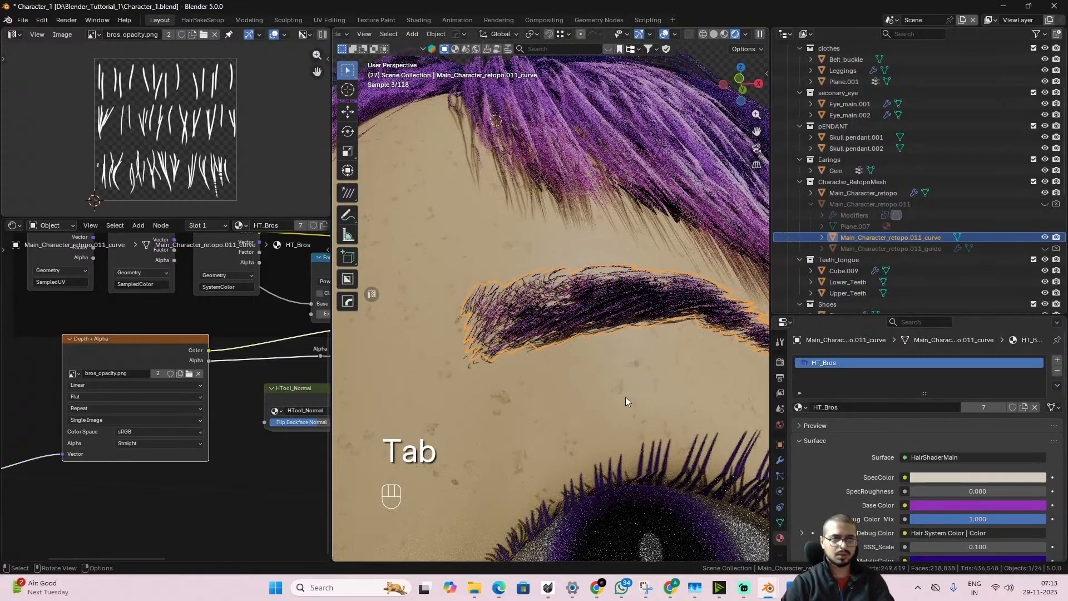
- Undo the mesh conversion and hair system transfer, returning to the selected original Main_Character_retopo.011 hair object
key(ctrl+z)
key(ctrl+z)
key(ctrl+z)
key(ctrl+z)
key(ctrl+z)
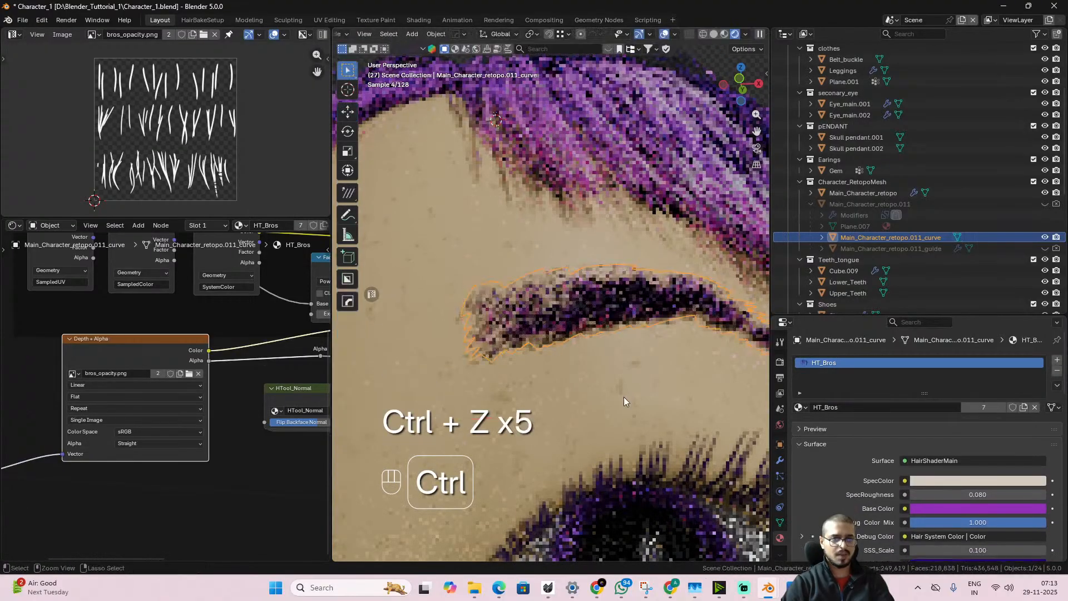
key(ctrl+z)
key(ctrl+z)
key(ctrl+z)
key(ctrl+z)
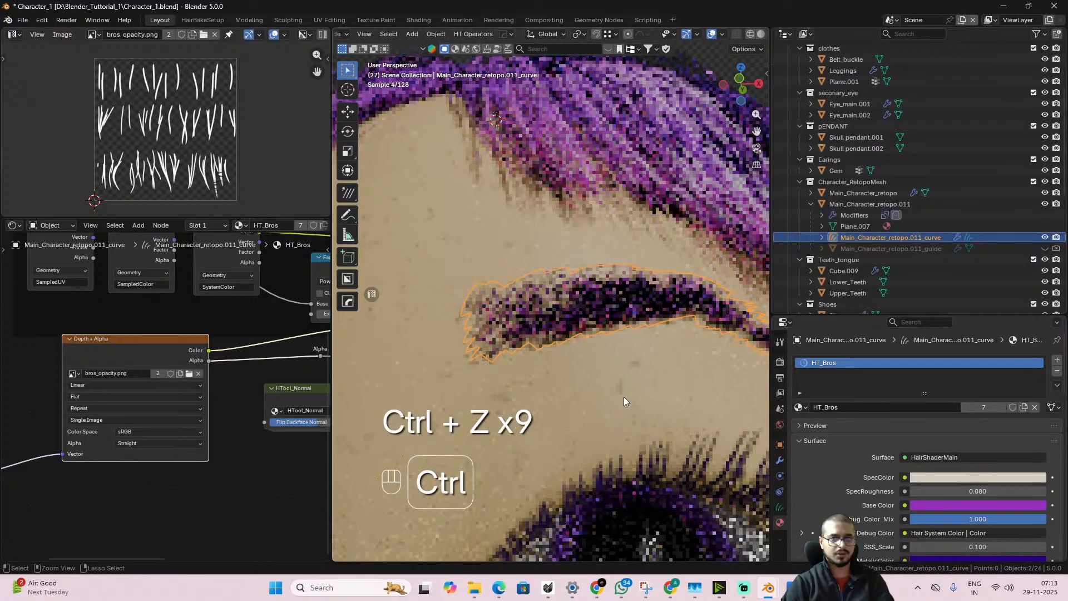
key(ctrl+z)
key(ctrl+z)
key(ctrl+z)
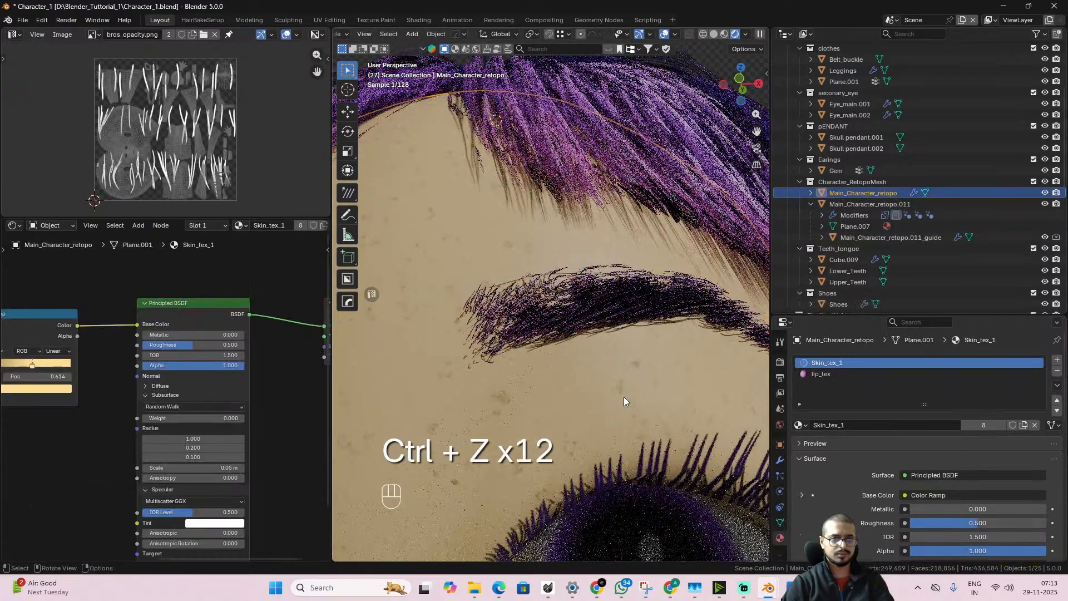
key(ctrl+shift+z)
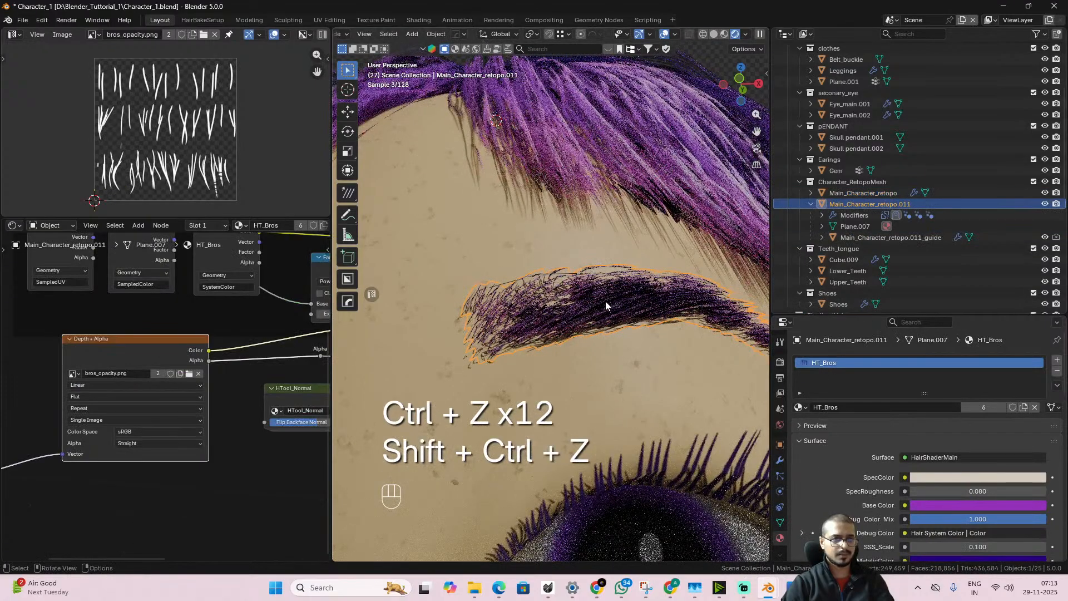
key(ctrl+shift+h)
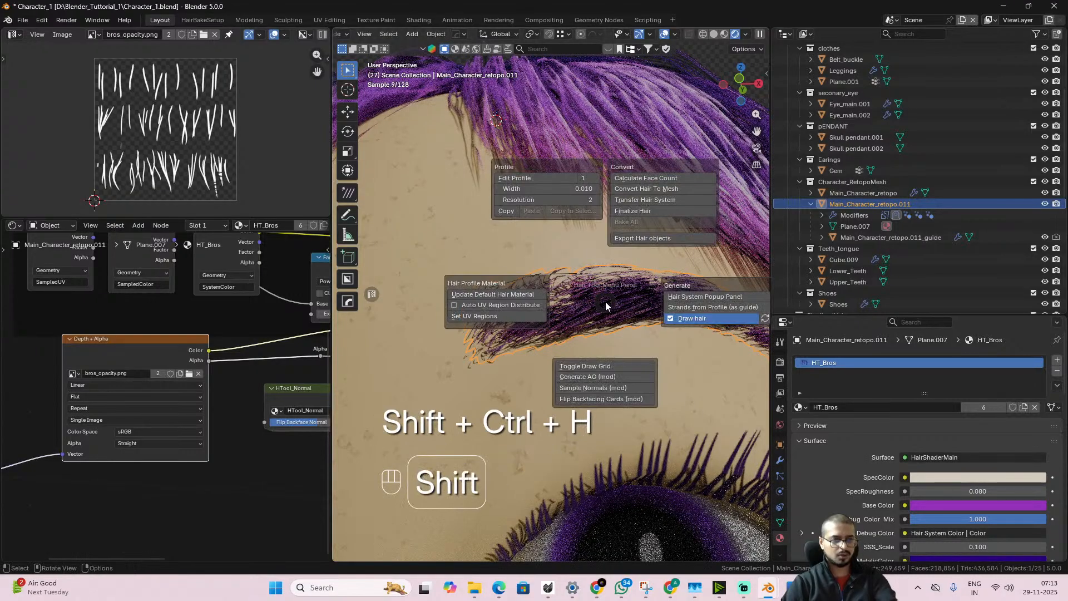
click(648, 201)
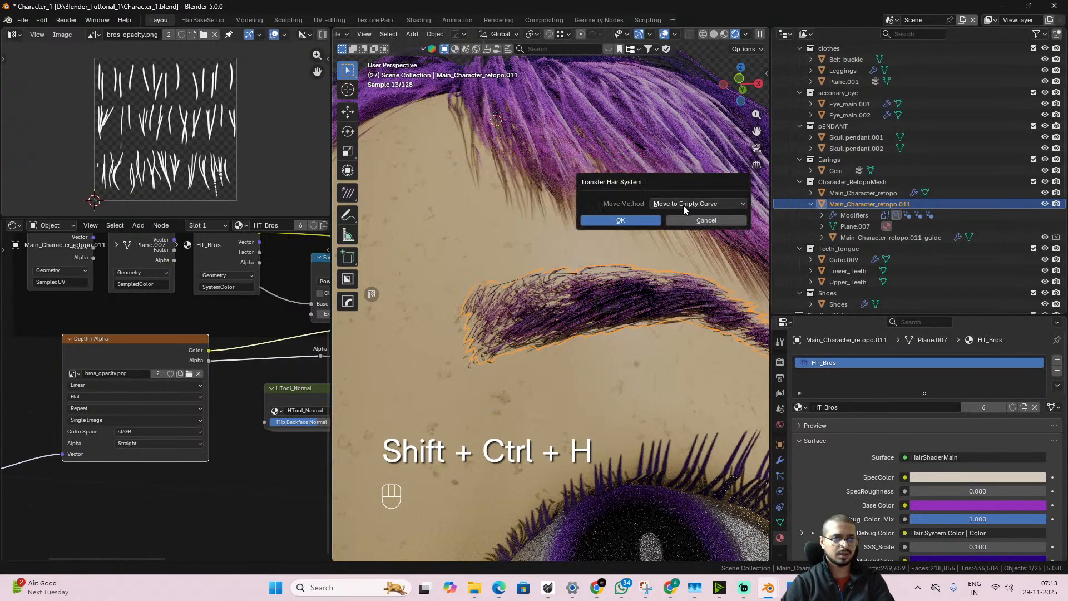
click(697, 220)
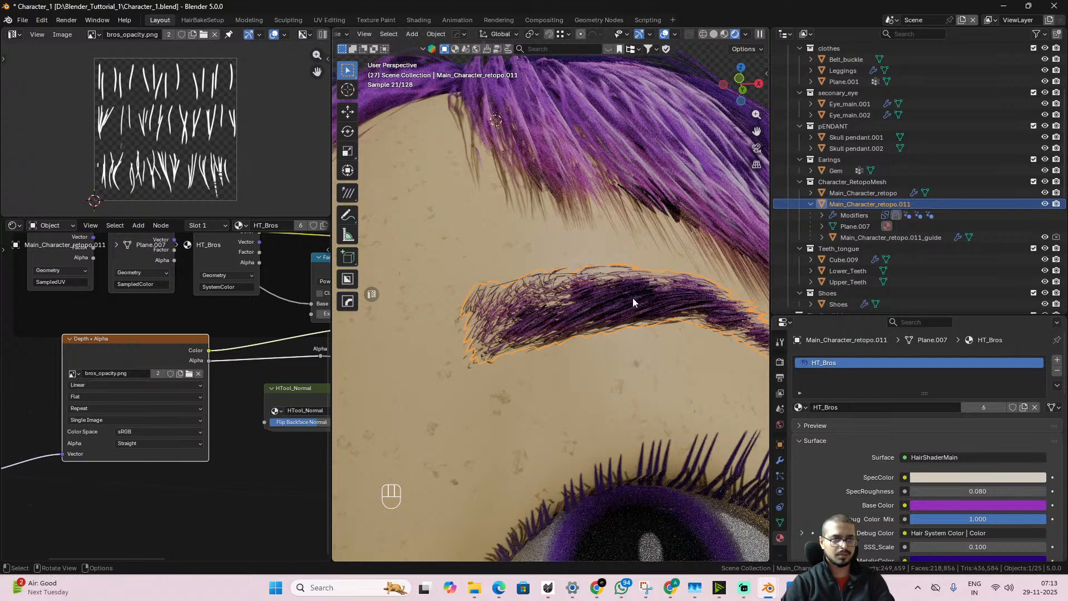
- Set the eyebrow hair's Strands Generator subdivision steps to 1
key(n)
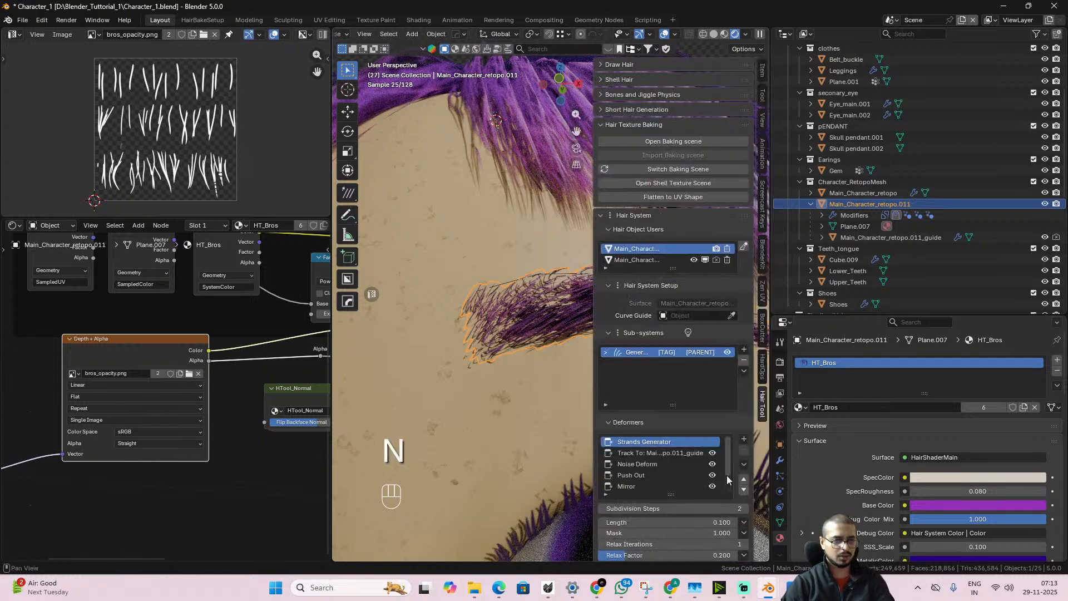
click(602, 509)
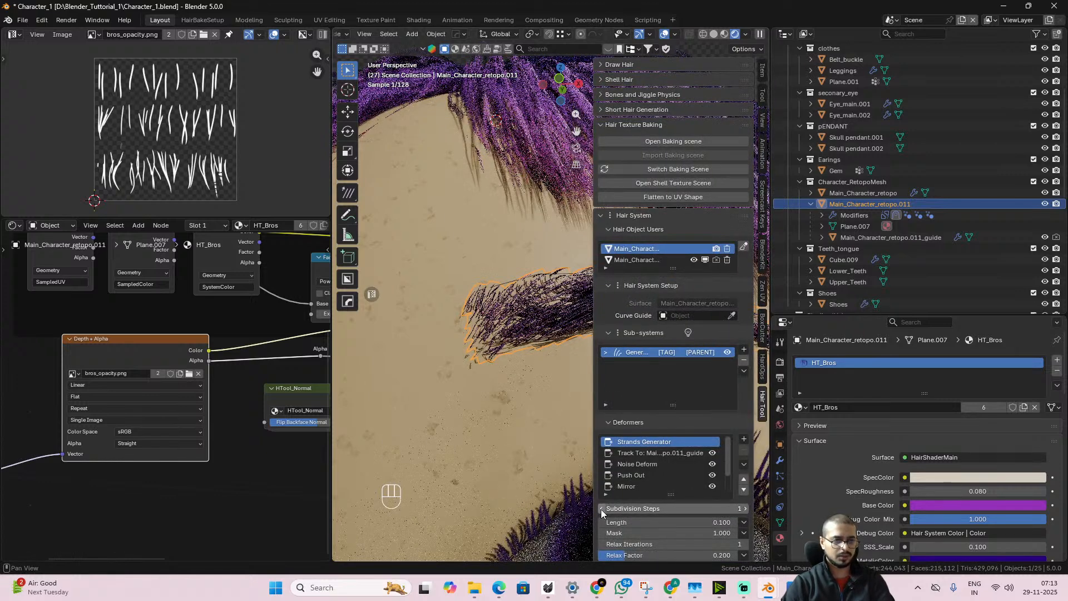
scroll(537, 362, down, 4)
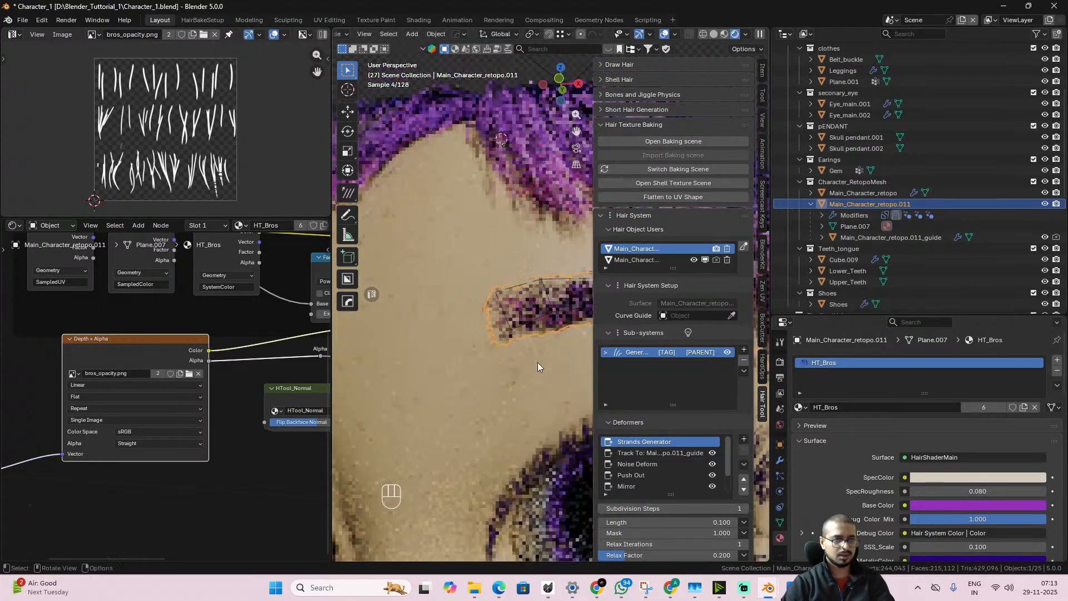
scroll(537, 362, up, 3)
shift+middle_drag(537, 362, 390, 401)
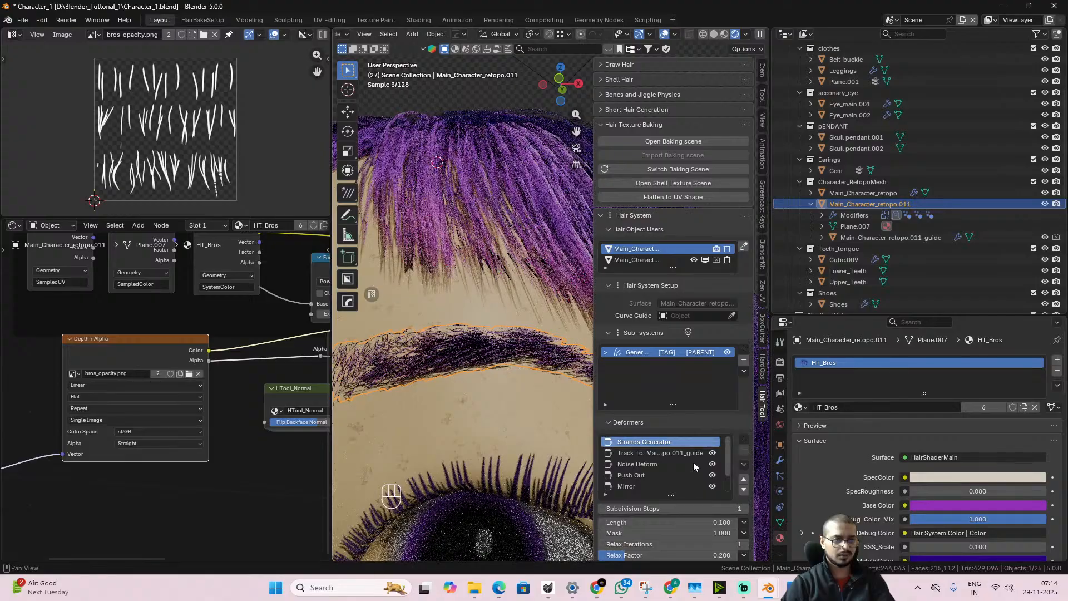
- Set the resolution of the eyebrow hair's Flat Profile UV to 1
scroll(745, 501, down, 6)
scroll(746, 498, down, 3)
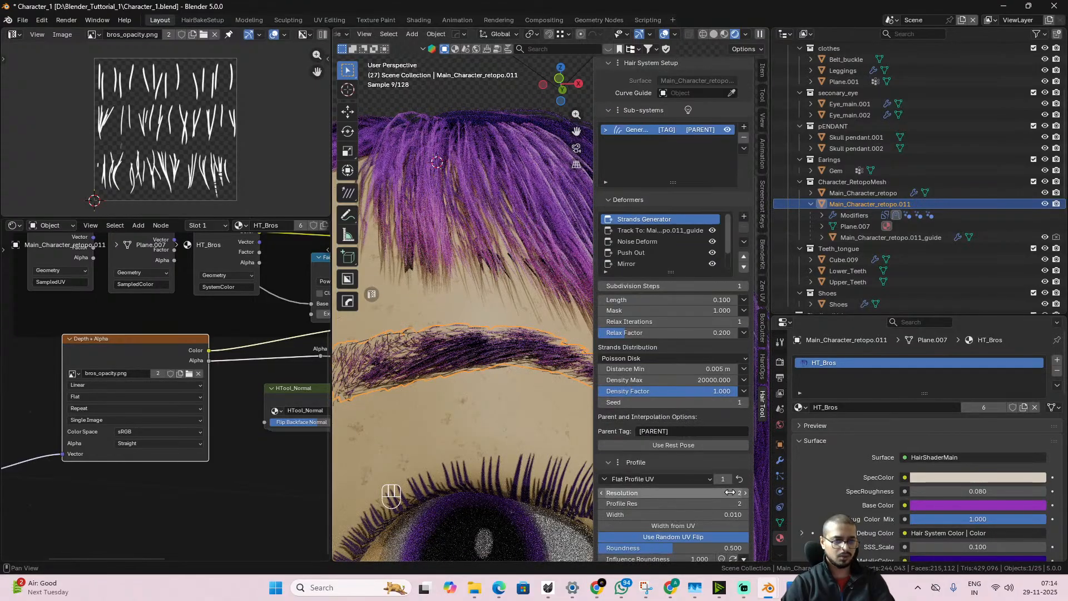
scroll(651, 425, down, 2)
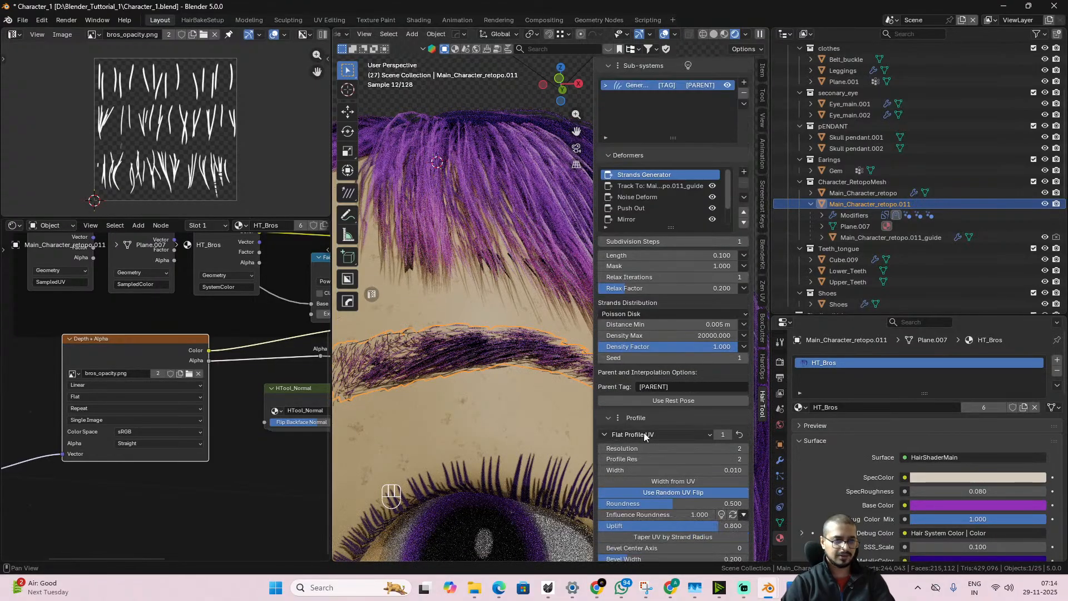
click(600, 451)
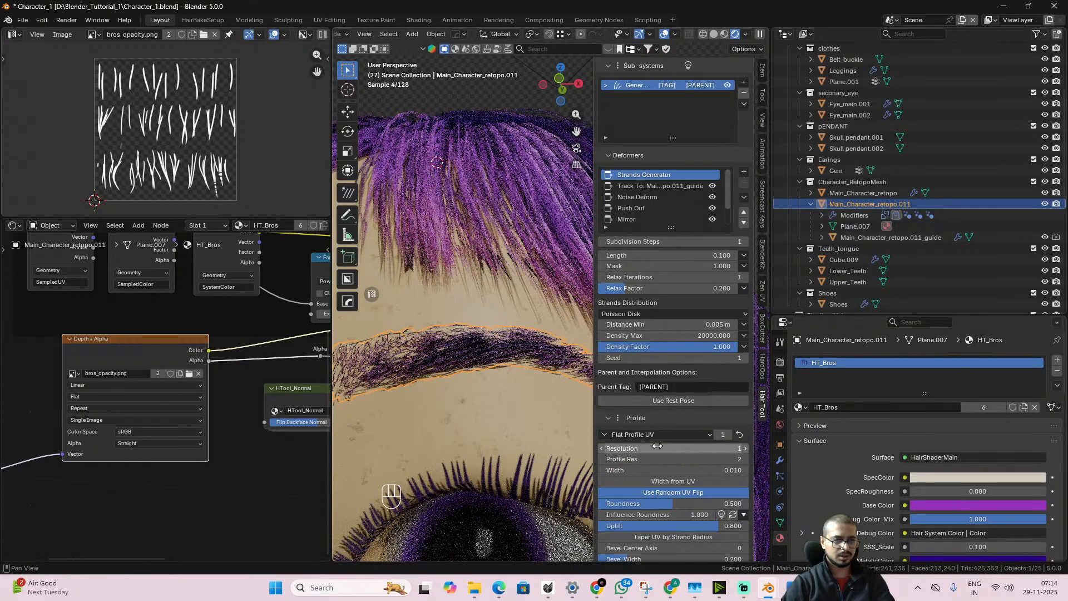
shift+middle_drag(414, 419, 423, 332)
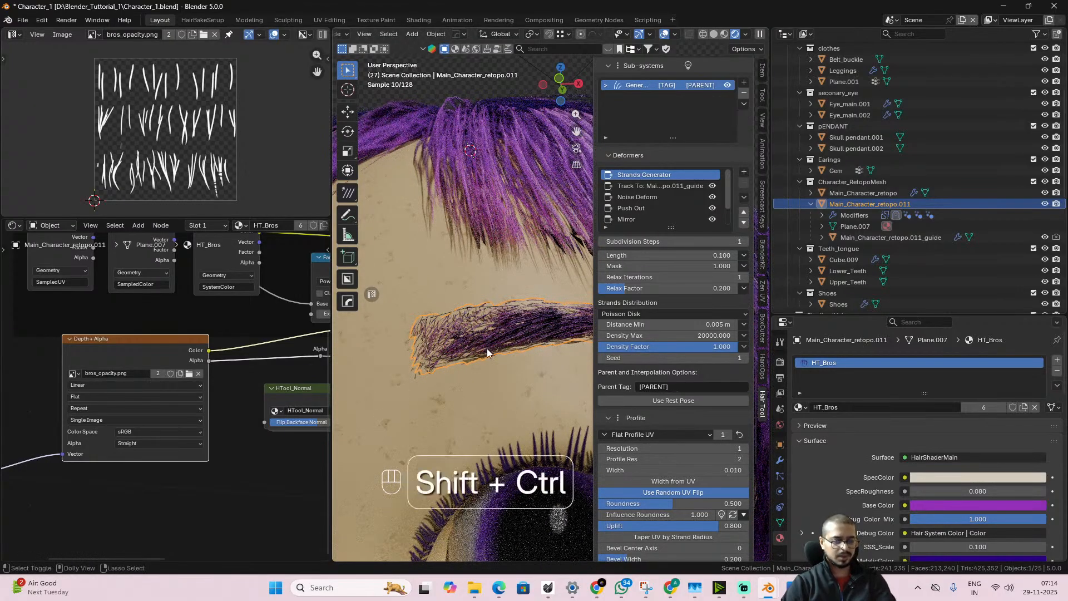
- Transfer the eyebrow's simplified hair system to a separate object with the Move to Empty Curve method
key(ctrl+shift+h)
click(523, 247)
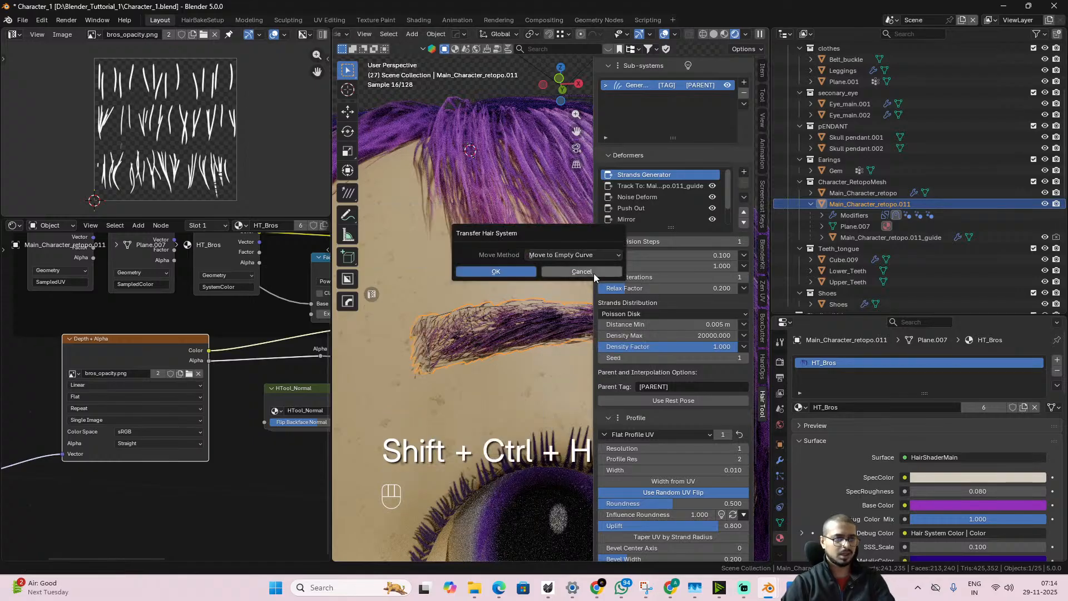
click(490, 272)
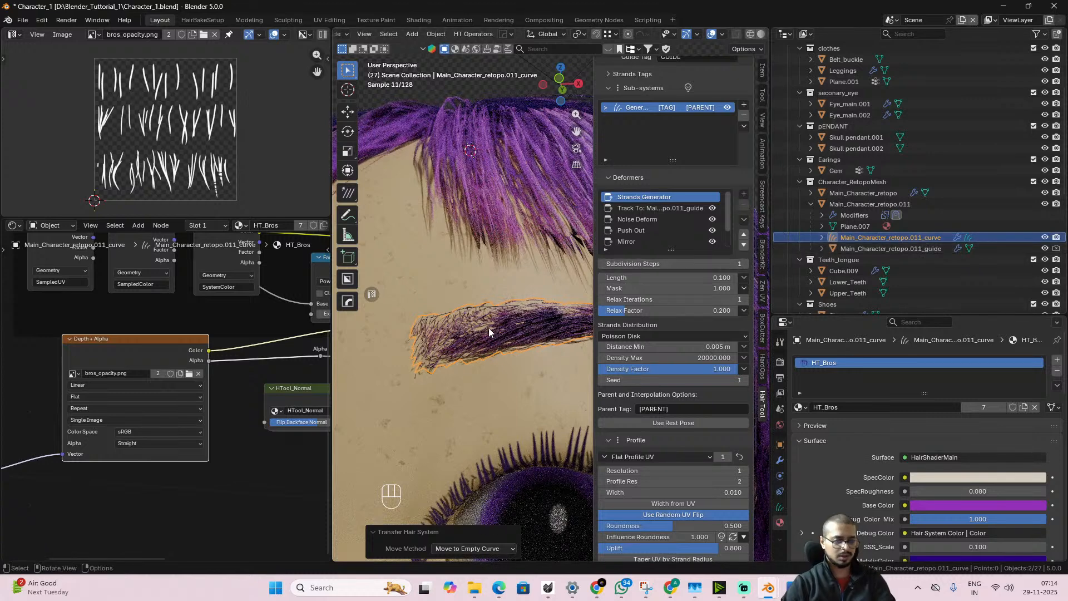
- Move the Main_Character_retopo.011_curve object to the eye_brows collection and select it there
key(m)
mouse_move(482, 432)
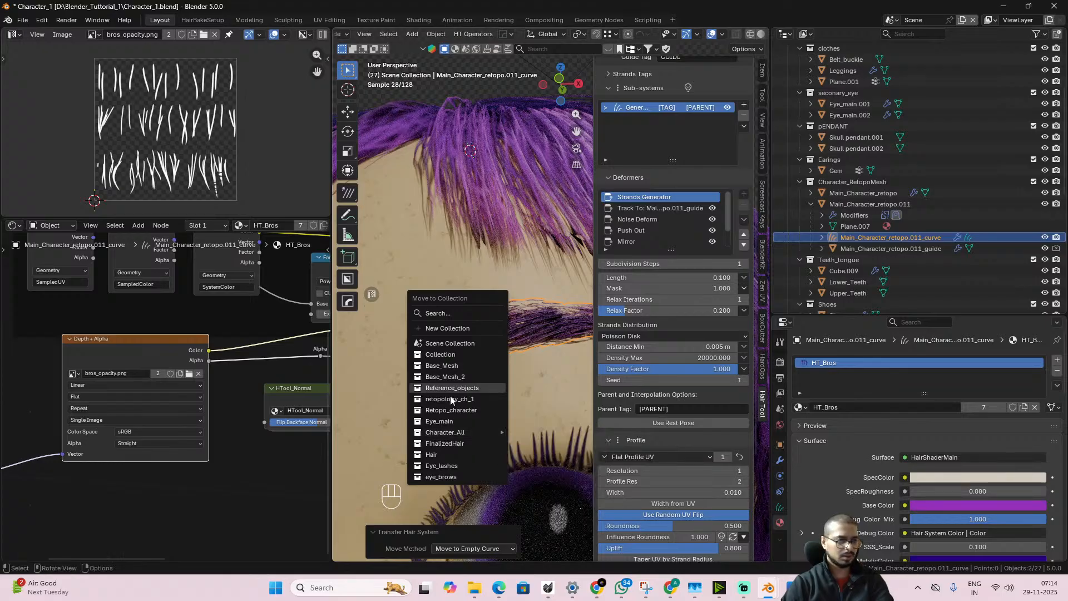
click(456, 476)
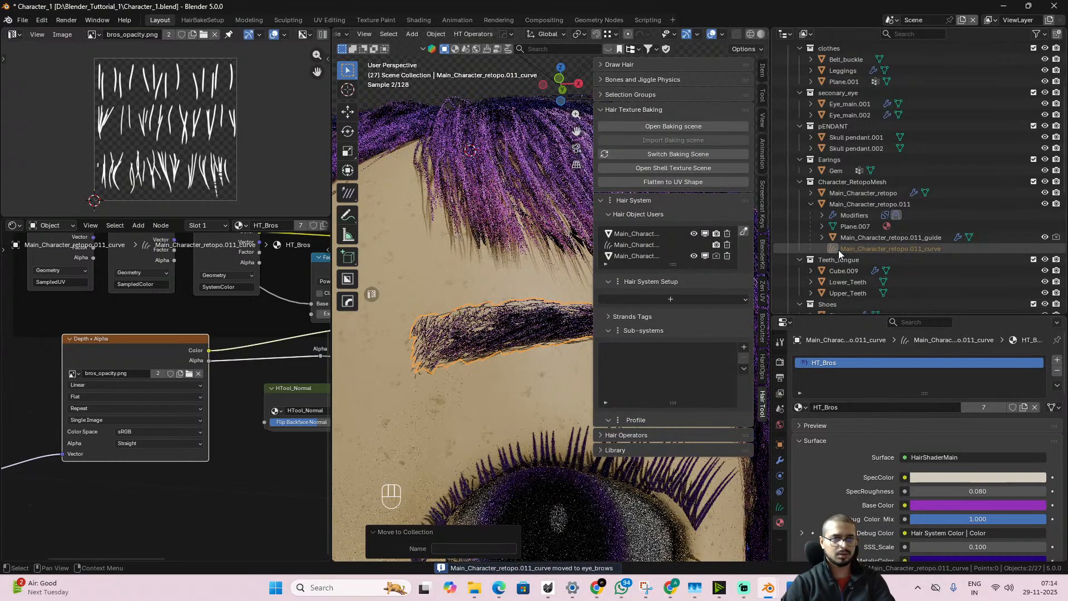
scroll(866, 257, down, 2)
scroll(867, 259, down, 4)
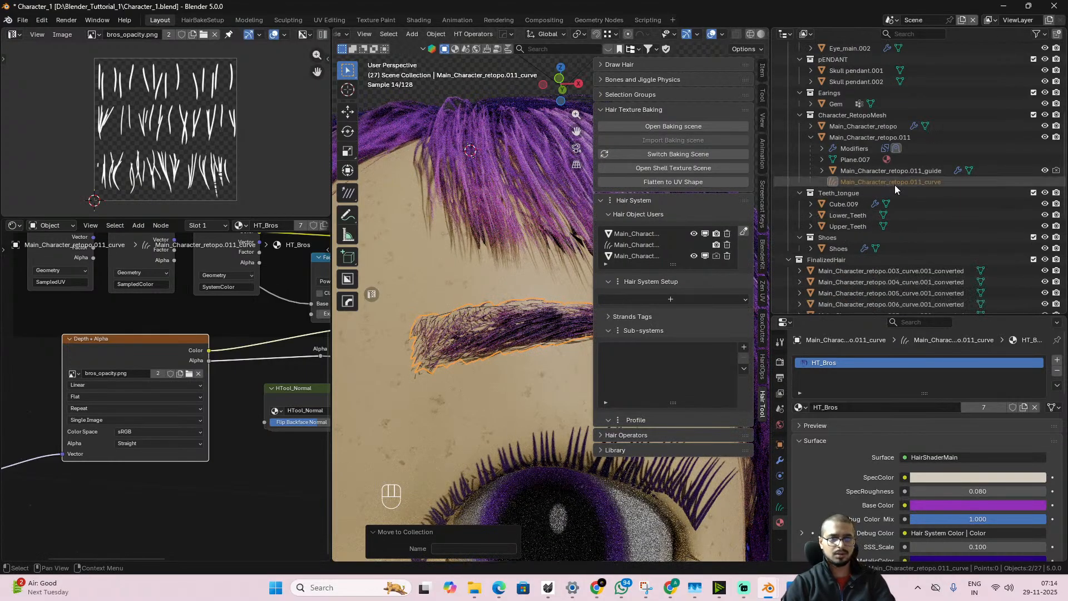
scroll(875, 223, down, 4)
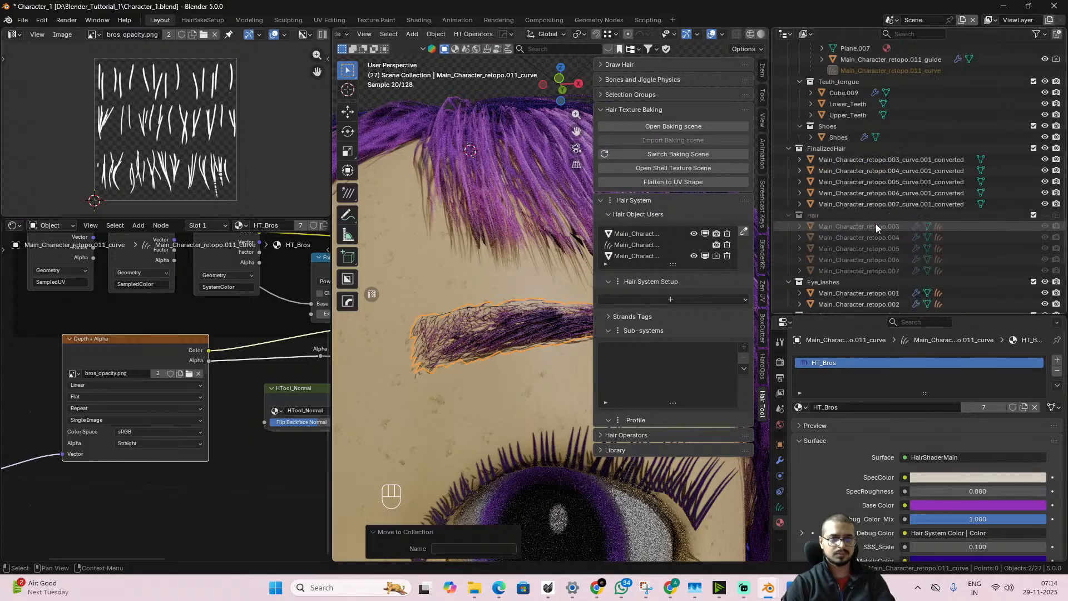
scroll(875, 224, down, 8)
click(875, 213)
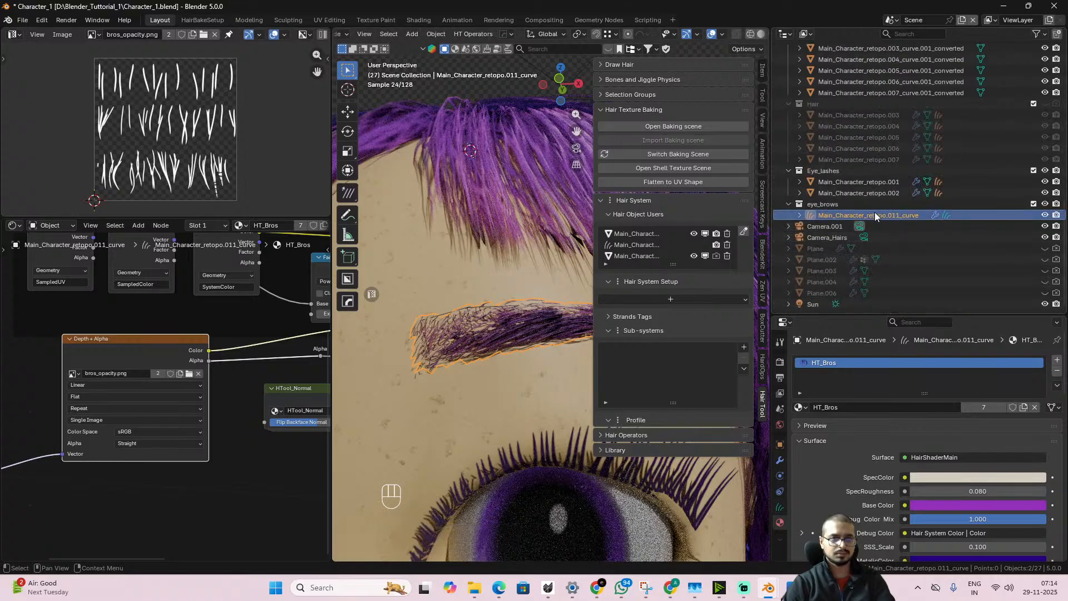
- Convert the eyebrow curve object in the eye_brows collection to a mesh
right_click(499, 346)
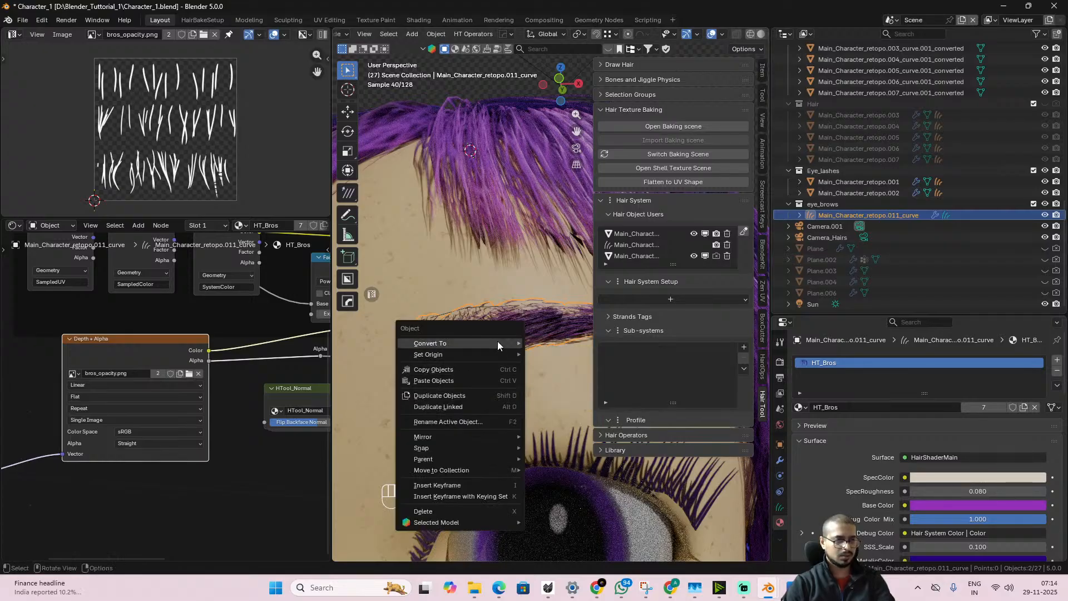
mouse_move(498, 341)
click(566, 344)
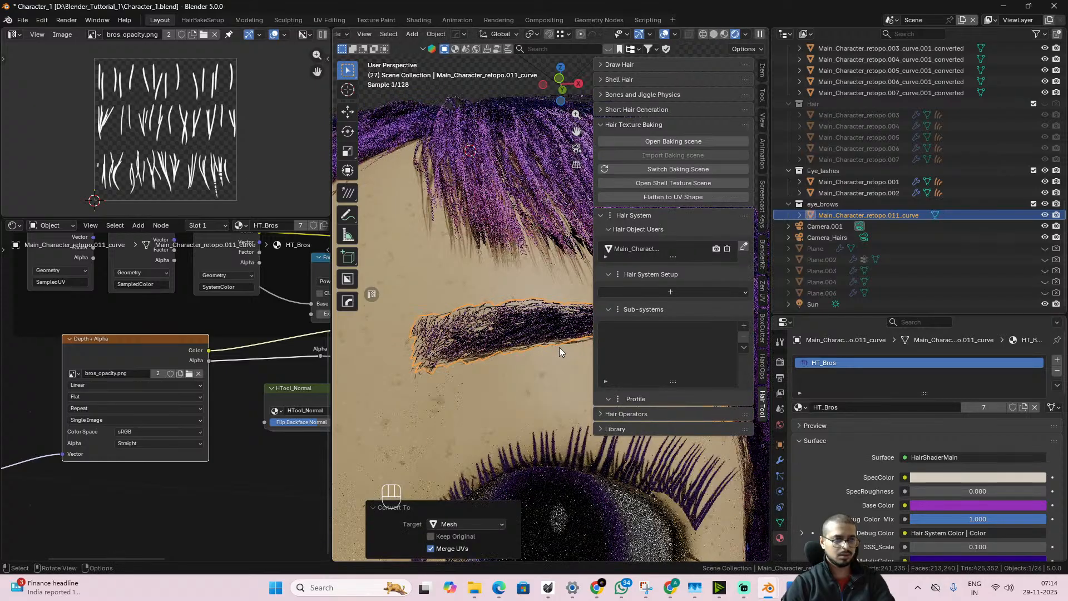
- Hide the original Main_Character_retopo.011 object and its Main_Character_retopo.011_guide object
scroll(902, 211, up, 3)
scroll(925, 204, up, 7)
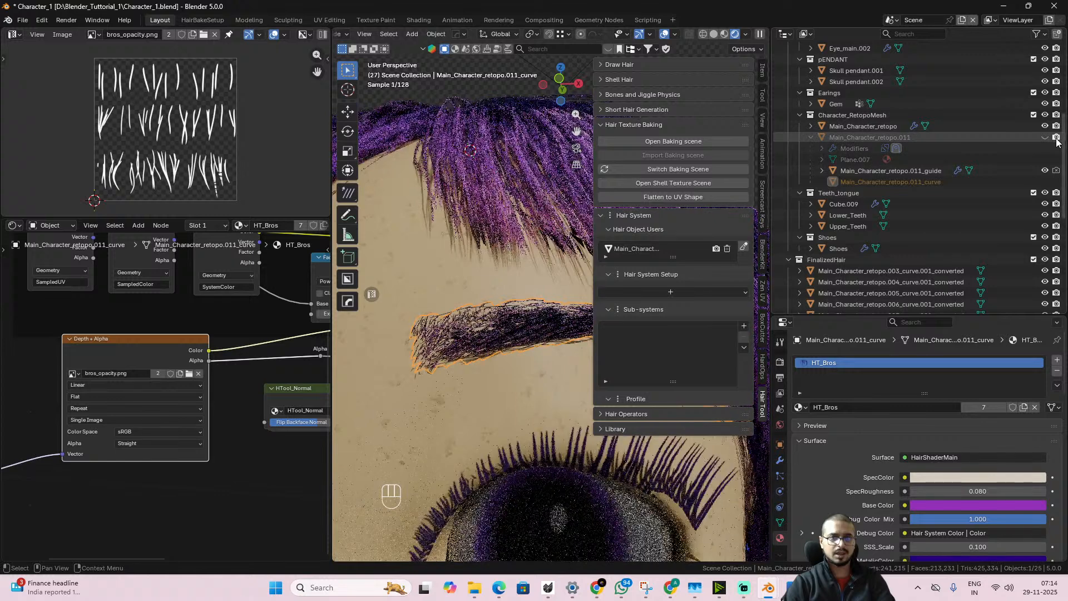
click(1045, 137)
click(1045, 171)
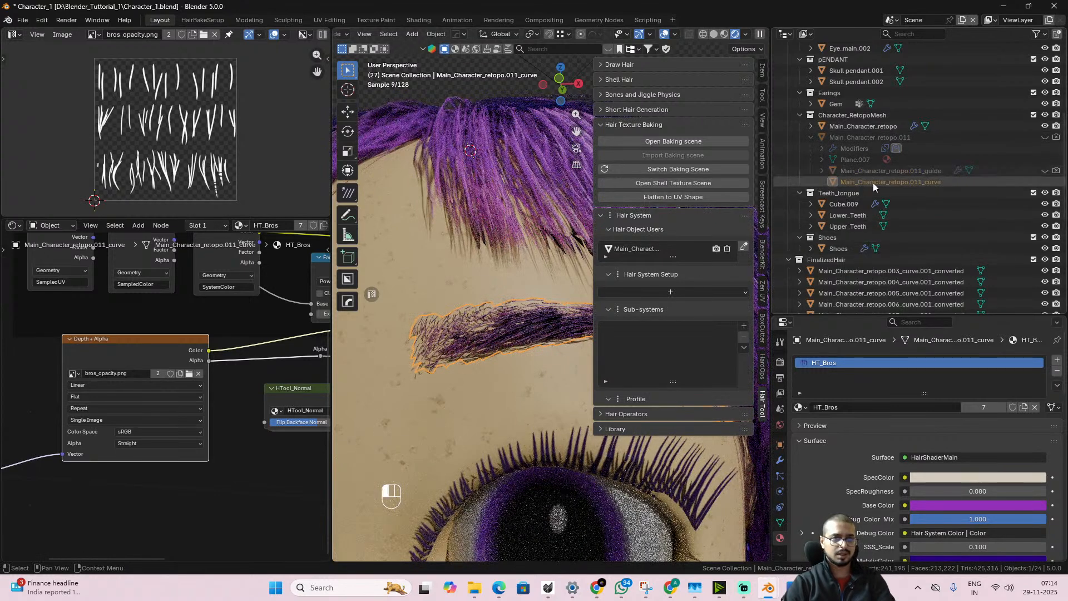
- Try to move the Main_Character_retopo.011_curve entry out from under its hidden parent in the object hierarchy
drag(873, 182, 857, 297)
scroll(912, 189, up, 3)
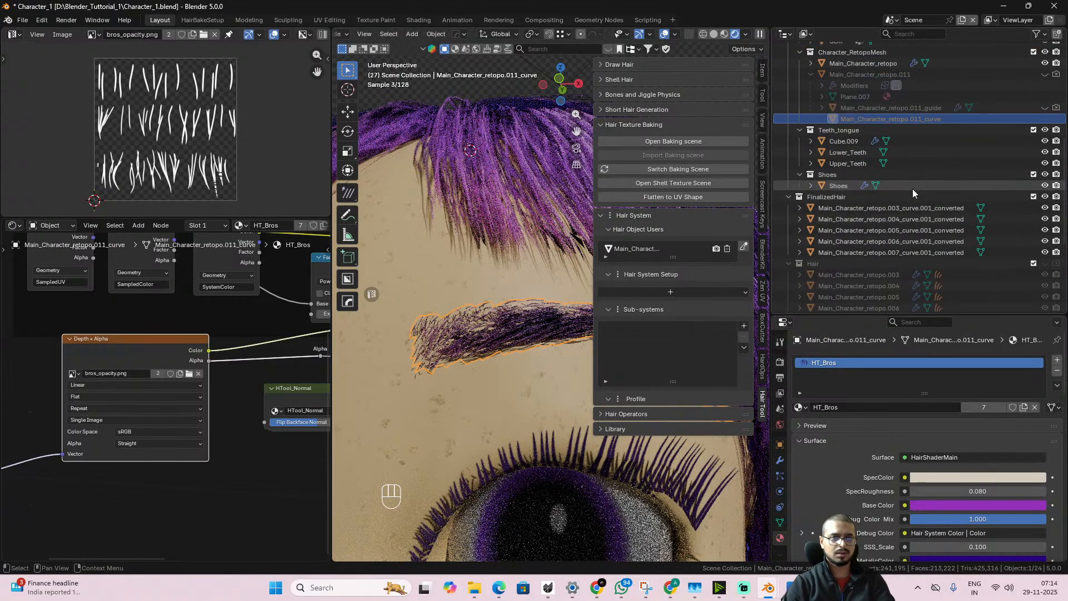
scroll(906, 152, up, 2)
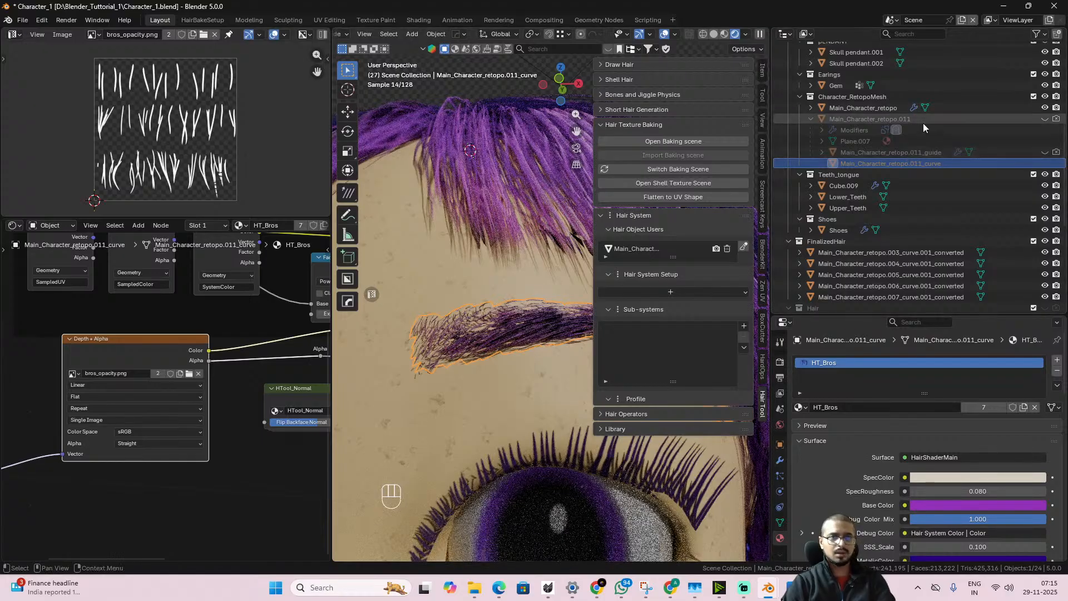
- Examine the wireframe topology of the converted eyebrow mesh up close in Edit Mode and return to Object Mode
key(Tab)
scroll(473, 336, up, 5)
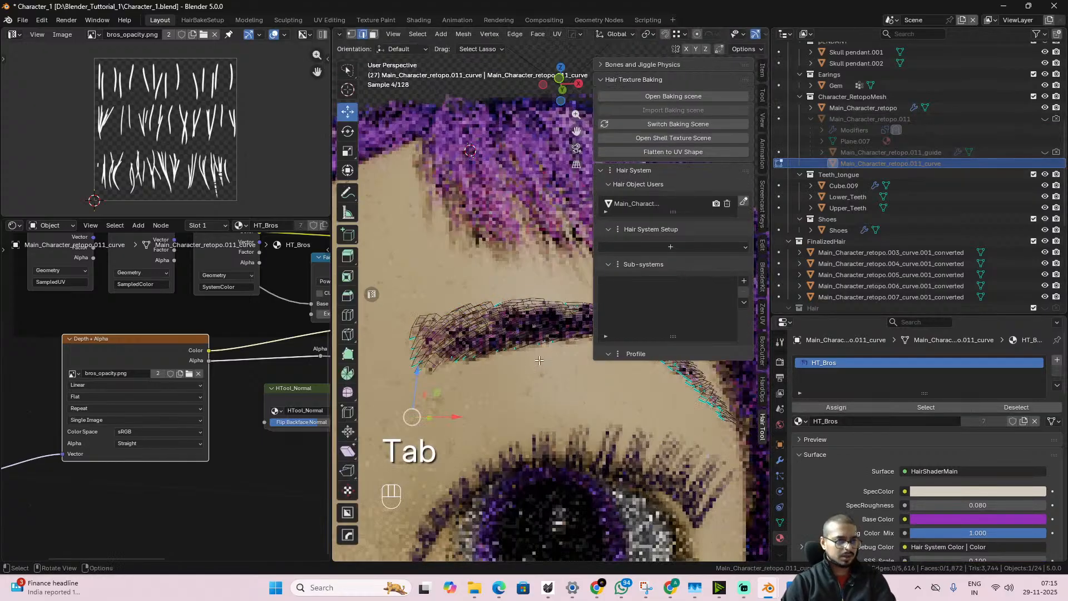
shift+middle_drag(518, 385, 557, 354)
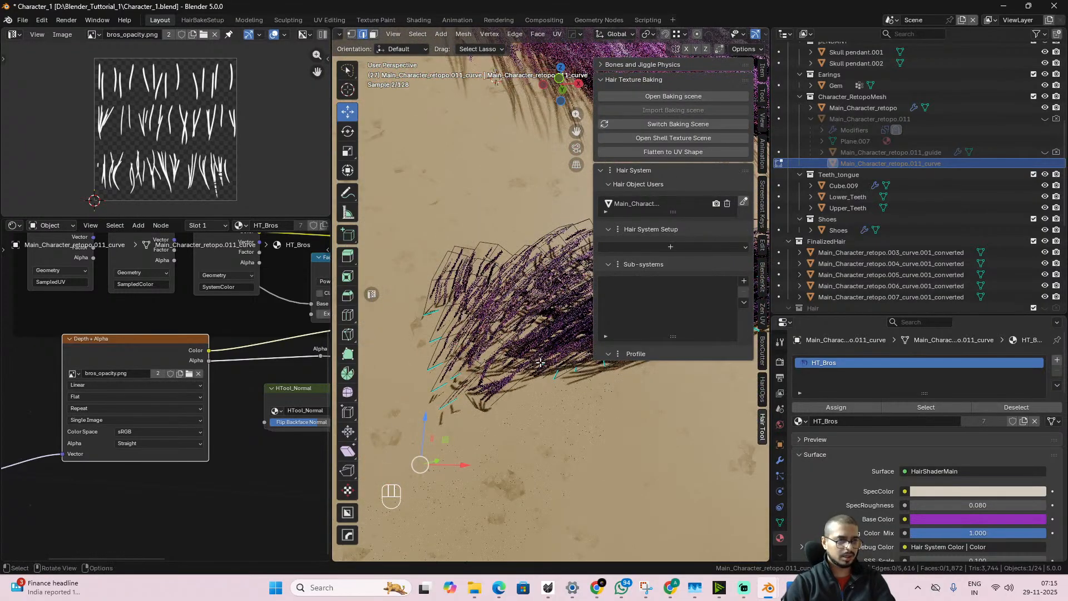
shift+middle_drag(645, 410, 618, 404)
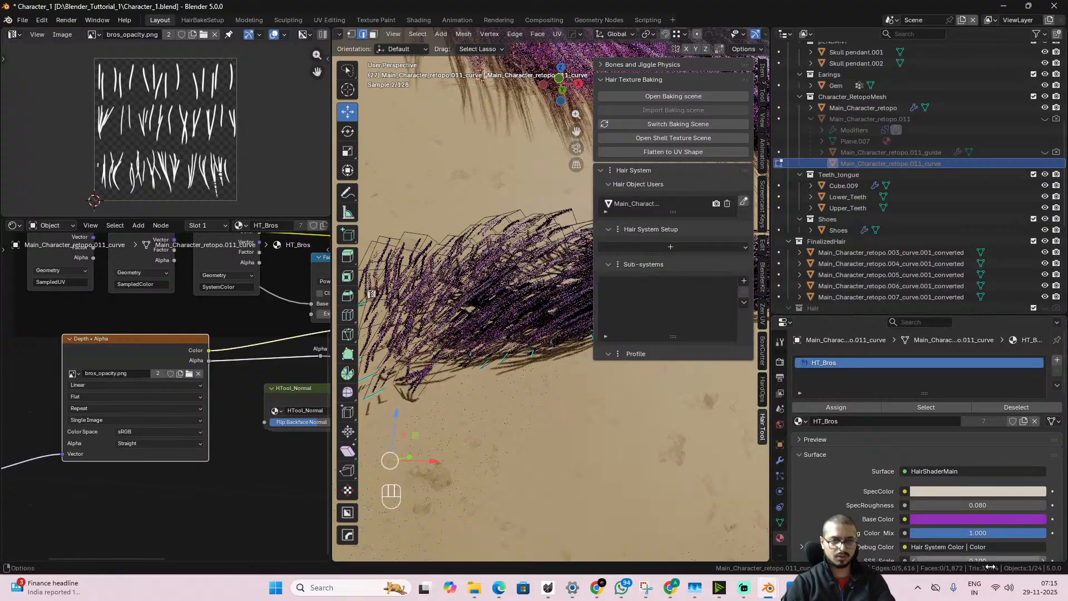
scroll(554, 372, down, 3)
key(Tab)
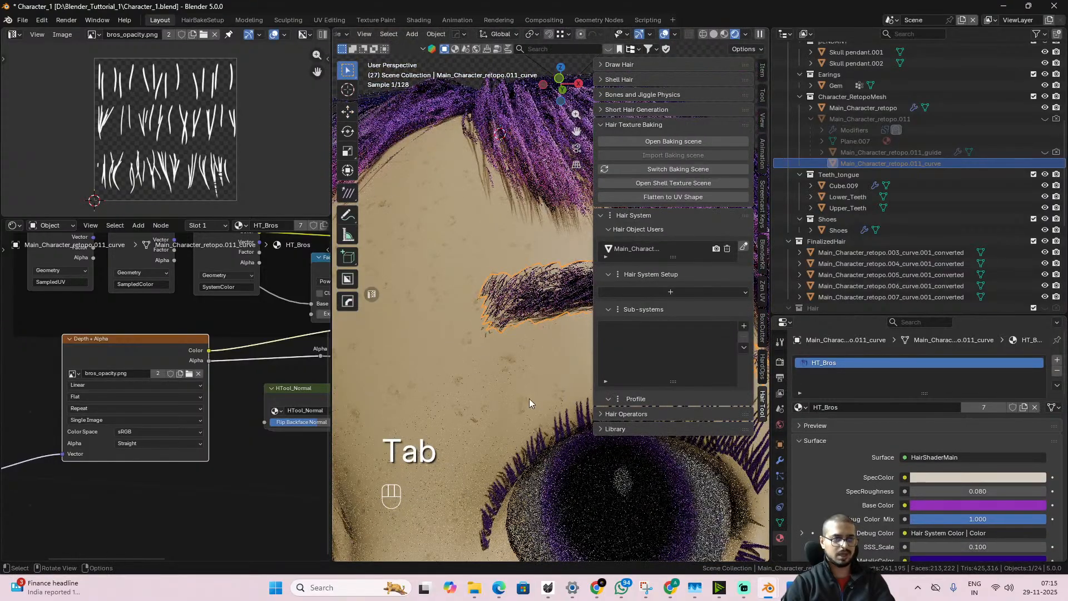
scroll(479, 346, down, 2)
middle_drag(478, 350, 526, 396)
scroll(525, 396, down, 5)
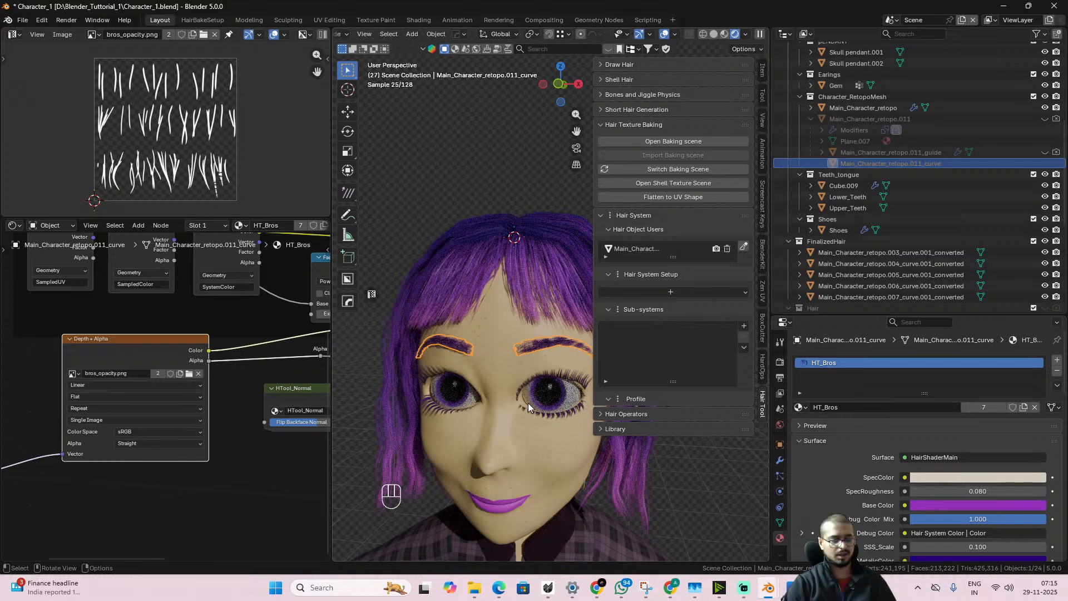
- Widen the 3D viewport over the image and shader editors and inspect the character's hair from the side and front
right_click(332, 333)
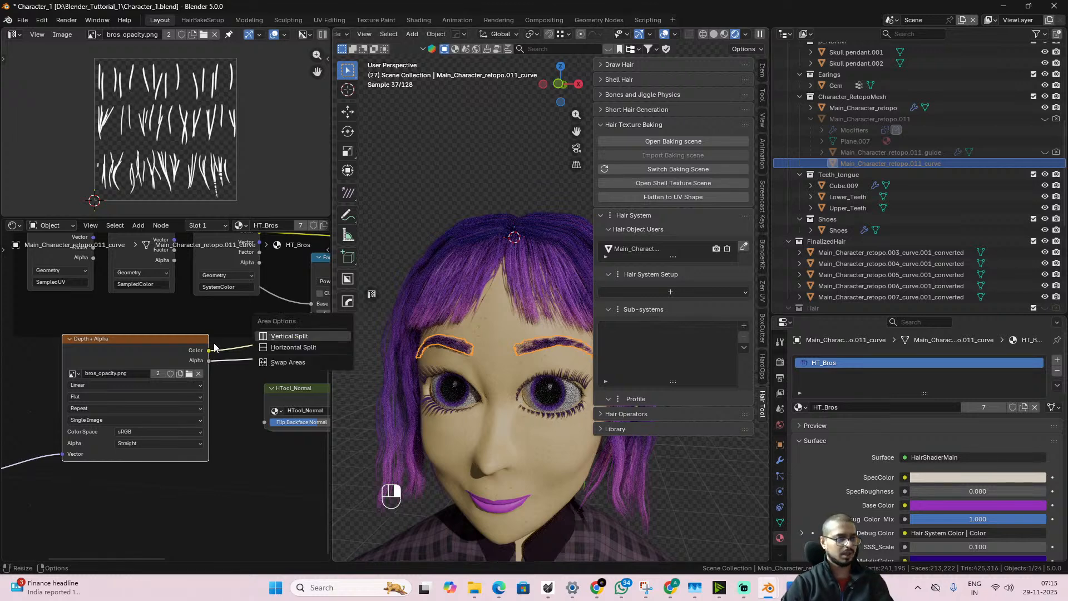
drag(332, 362, 119, 362)
alt+drag(473, 367, 384, 378)
scroll(358, 386, down, 4)
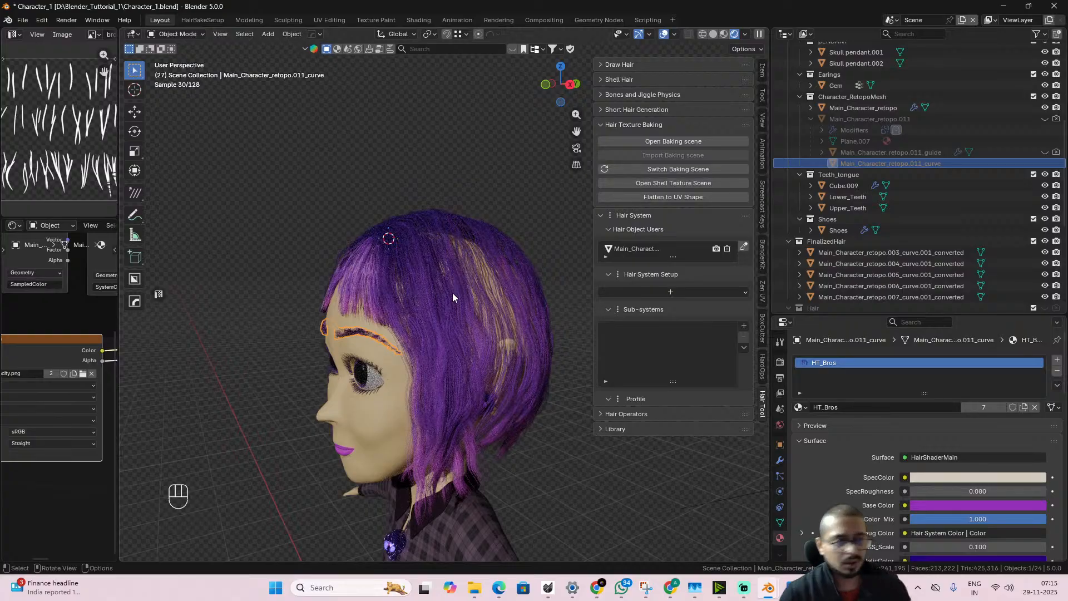
scroll(505, 311, down, 5)
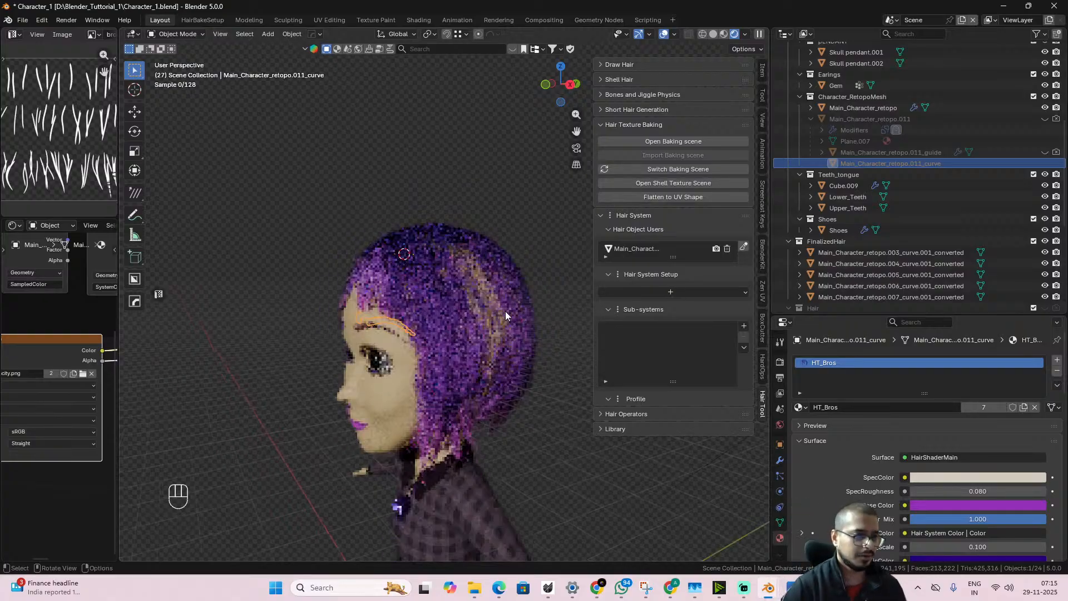
mouse_move(448, 356)
alt+middle_down()
mouse_move(471, 356)
mouse_move(463, 345)
alt+middle_up()
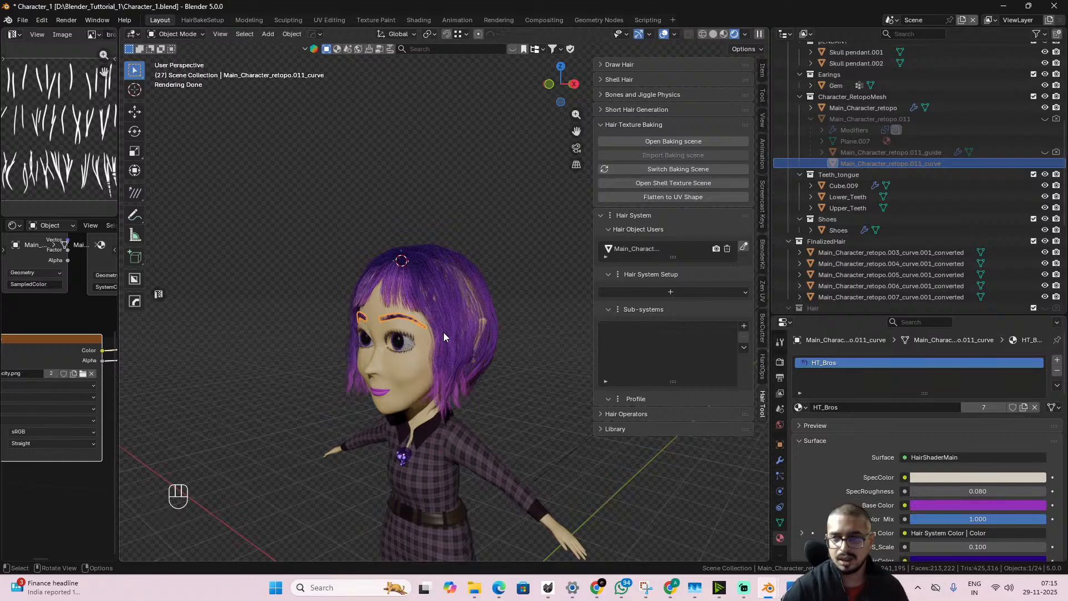
scroll(443, 335, down, 3)
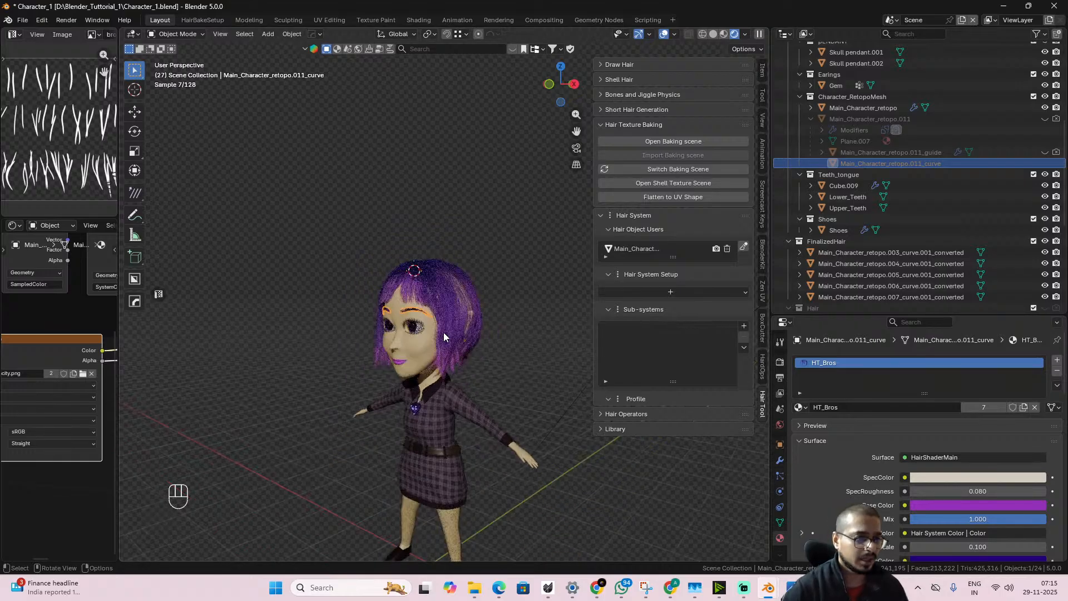
alt+middle_drag(444, 336, 428, 358)
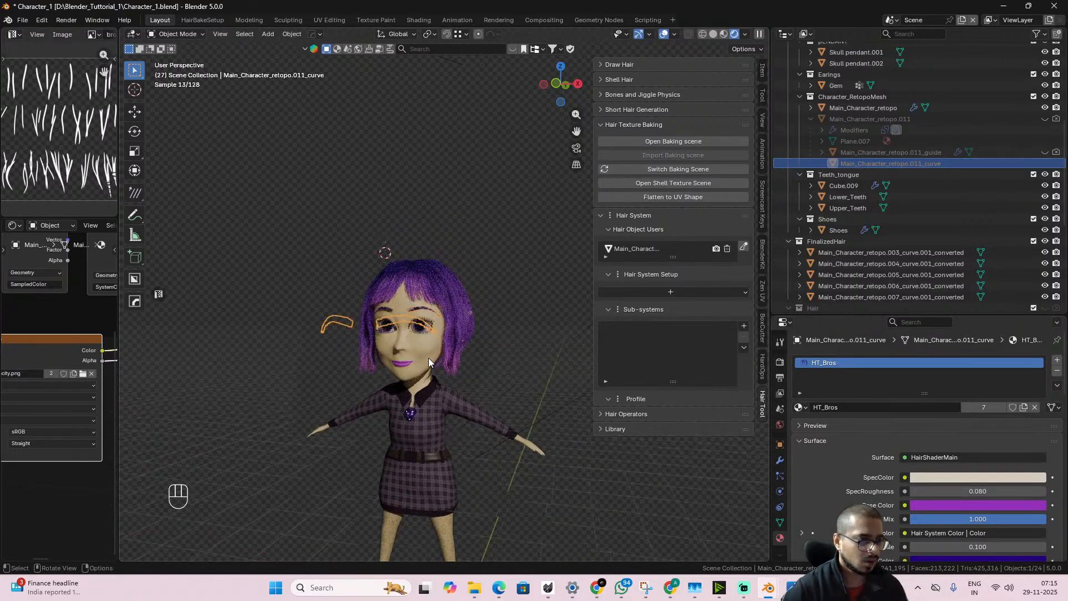
scroll(428, 358, up, 5)
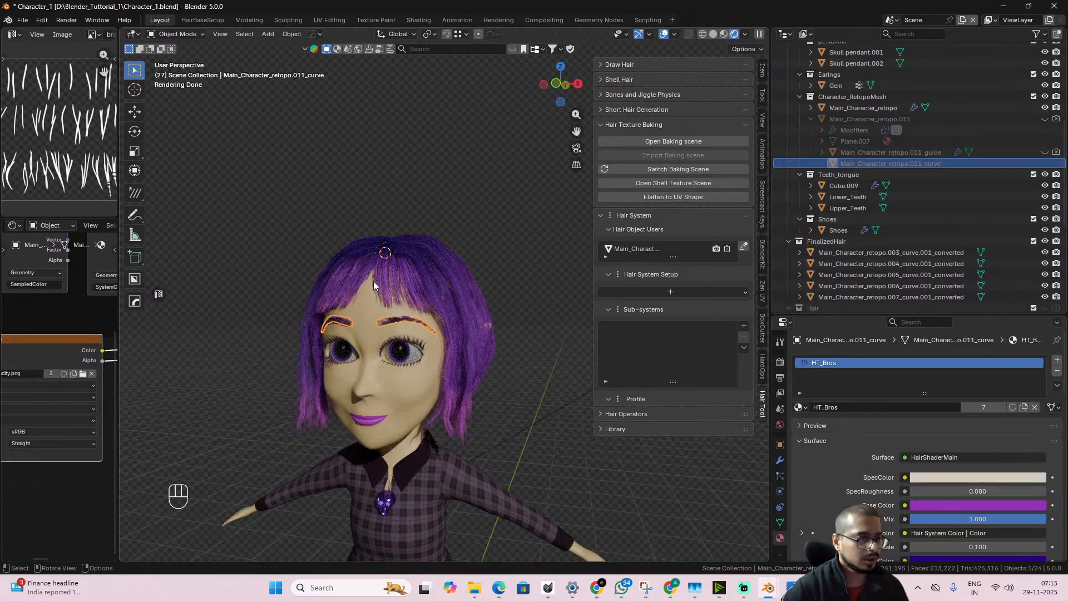
- Hide the FinalizedHair collection and show the original Hair collection, also toggling its render visibility
click(399, 286)
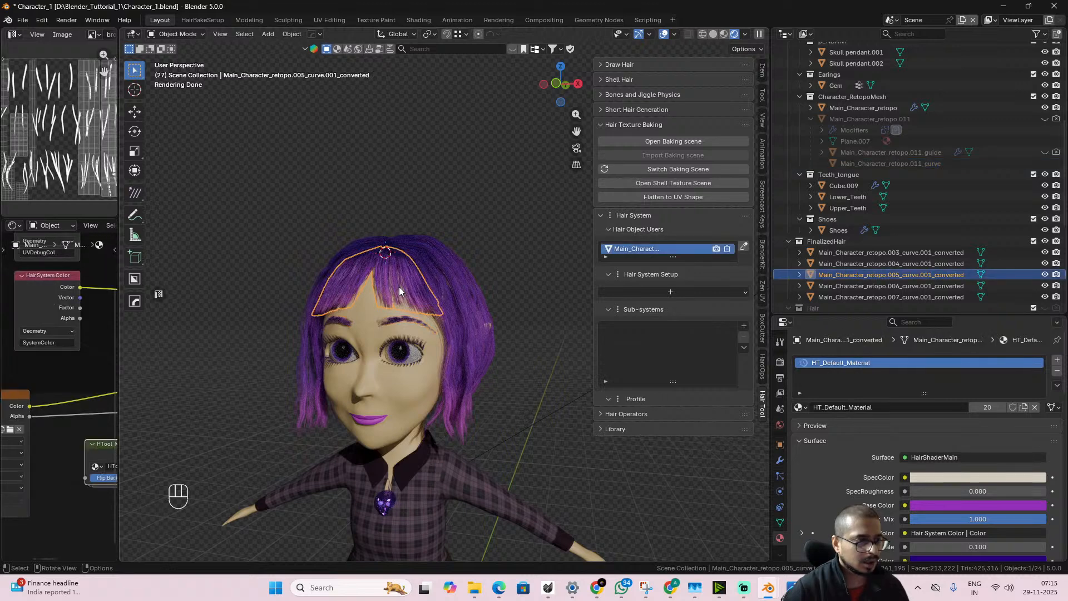
click(1045, 241)
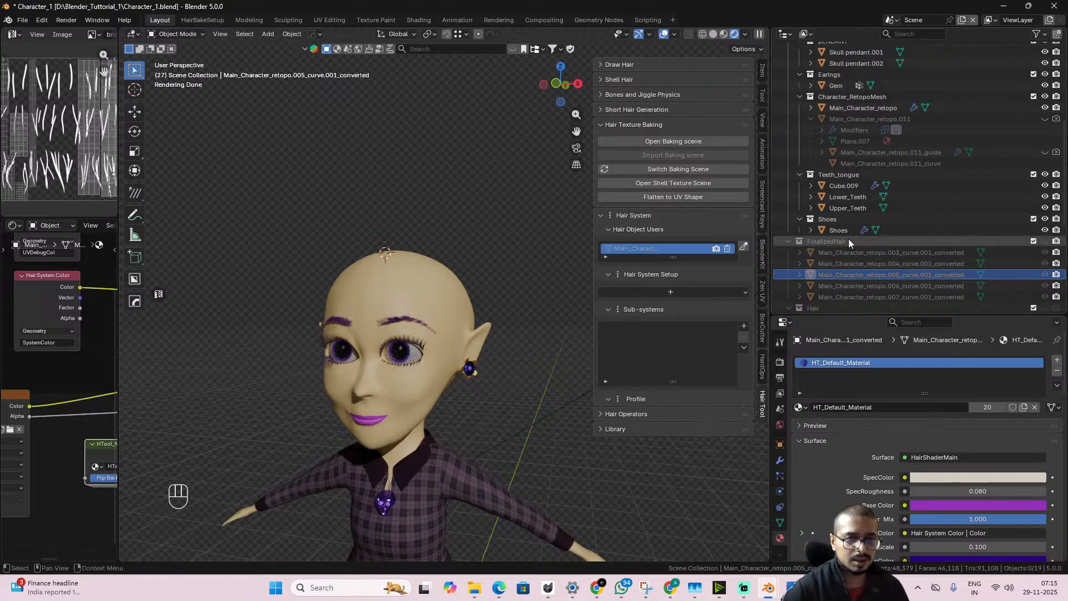
scroll(956, 191, up, 4)
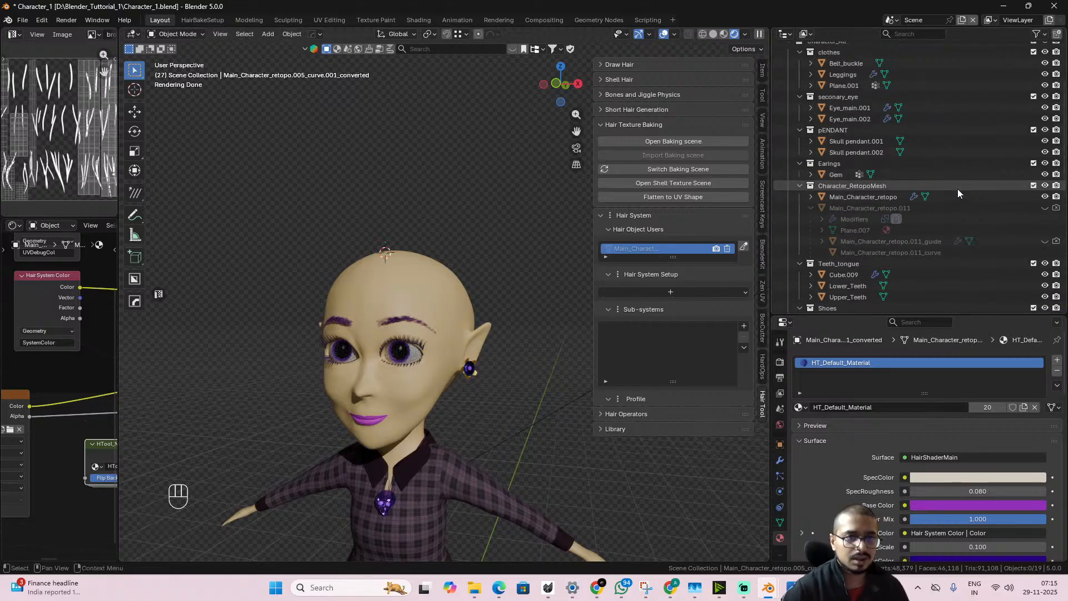
scroll(946, 200, down, 8)
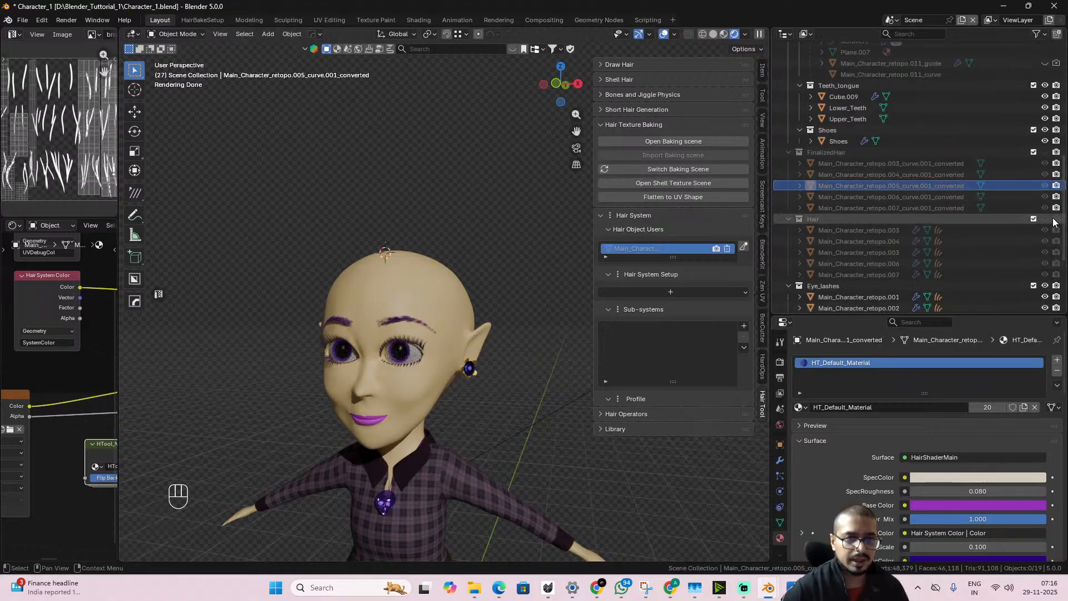
click(1046, 219)
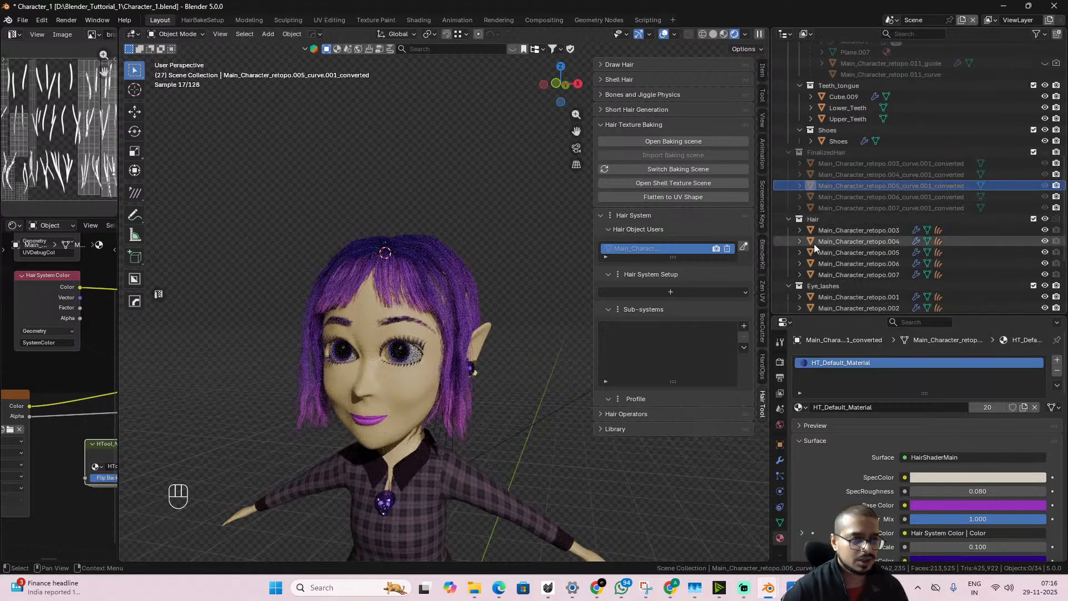
click(1056, 218)
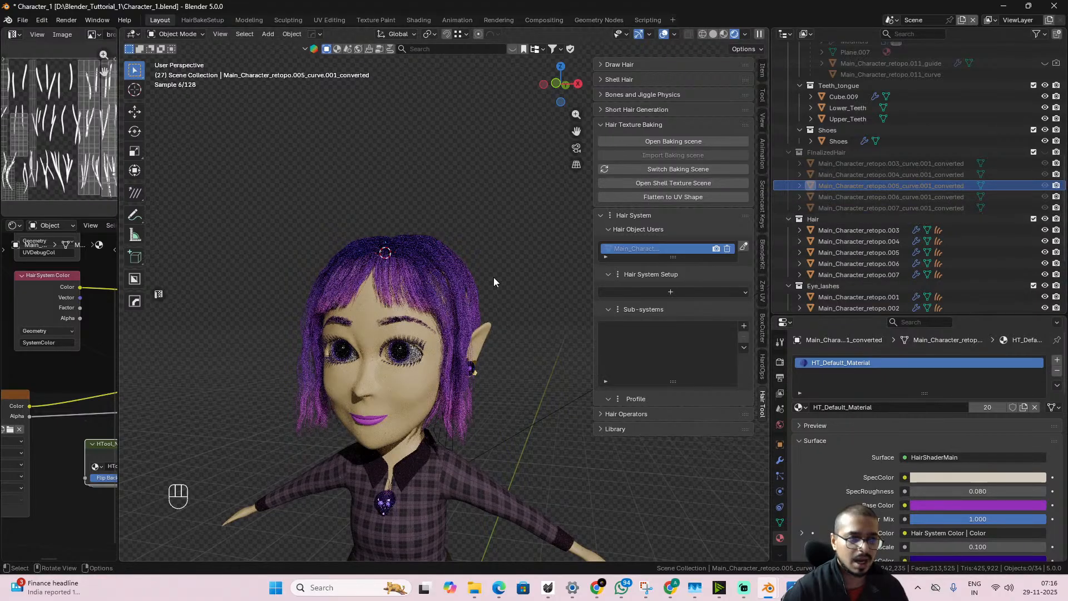
- Set the profile Resolution and the Subdivision Steps of the Main_Character_retopo.005_curve bangs to 1
click(453, 285)
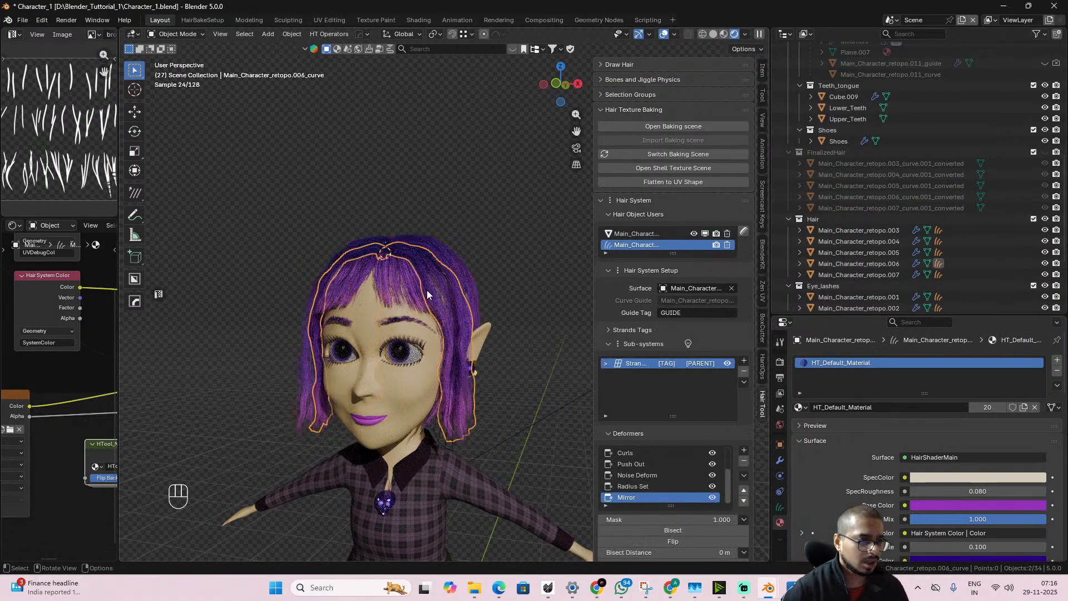
click(426, 289)
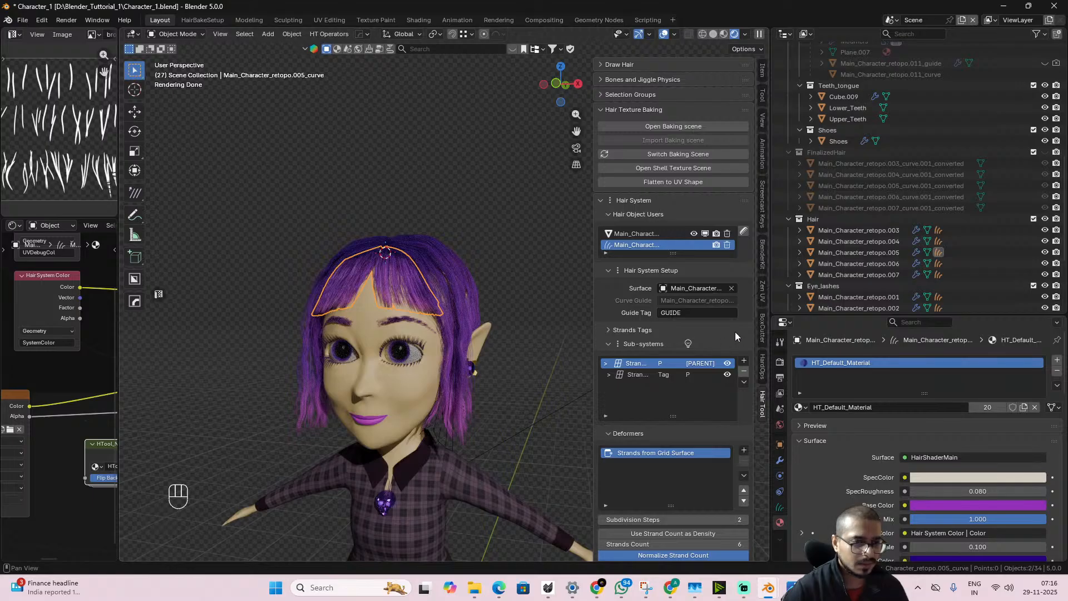
scroll(735, 332, down, 10)
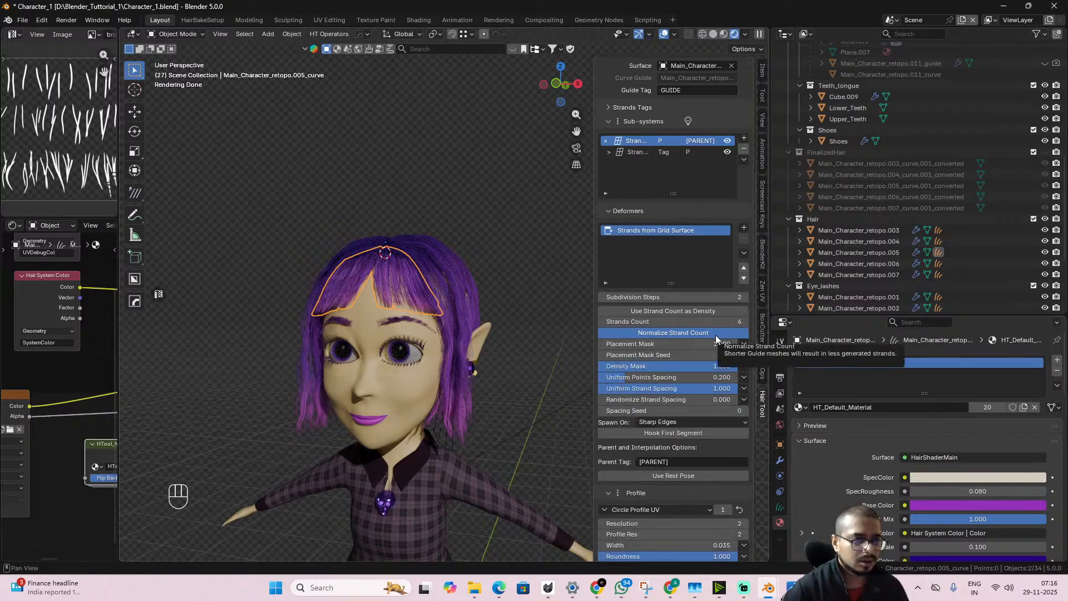
scroll(734, 312, down, 4)
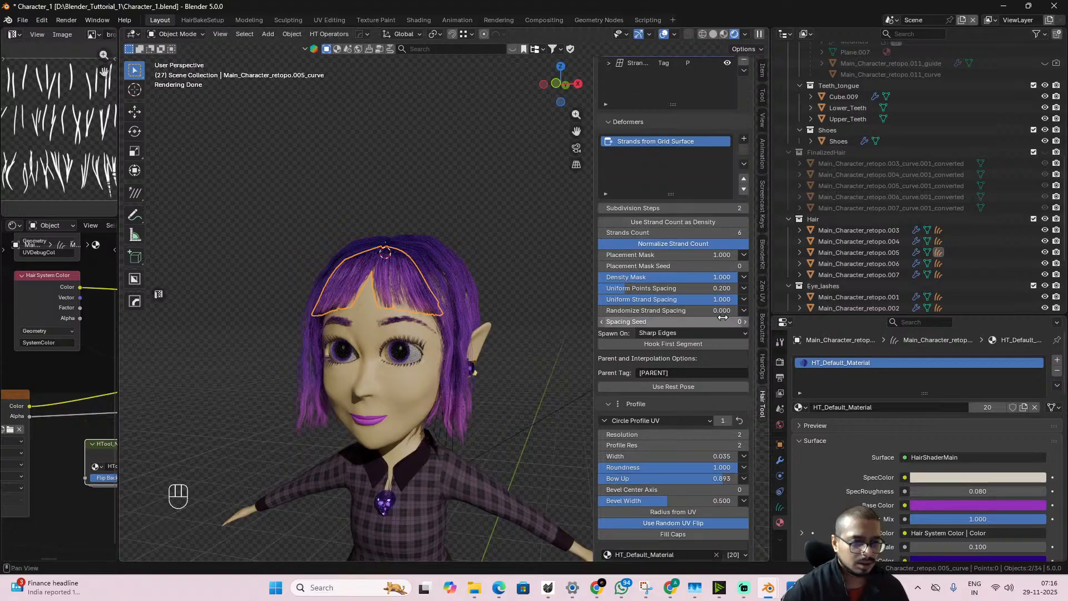
click(602, 435)
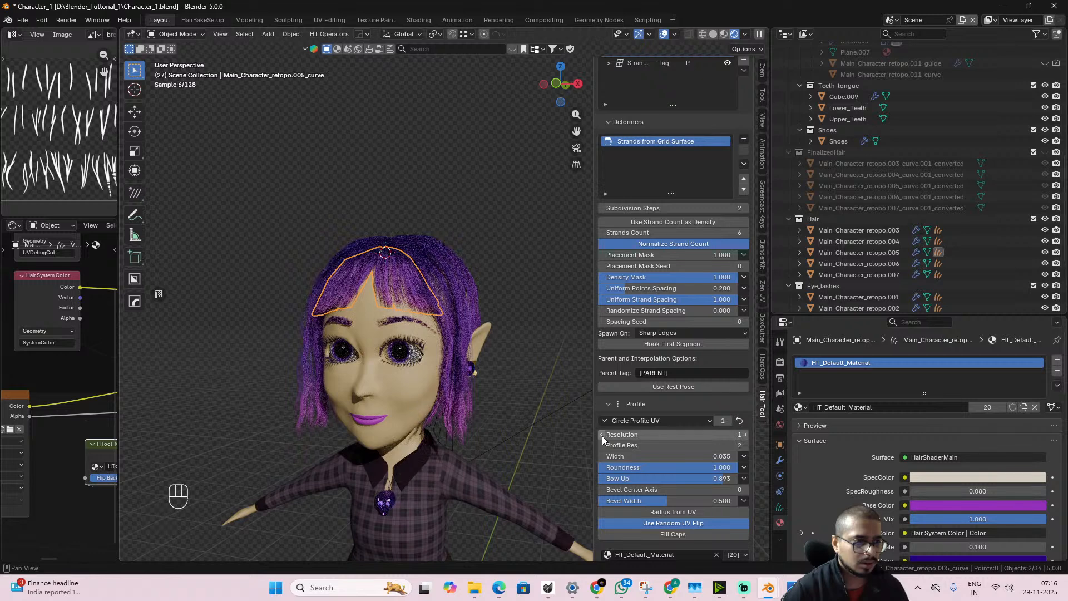
click(705, 386)
scroll(730, 362, up, 4)
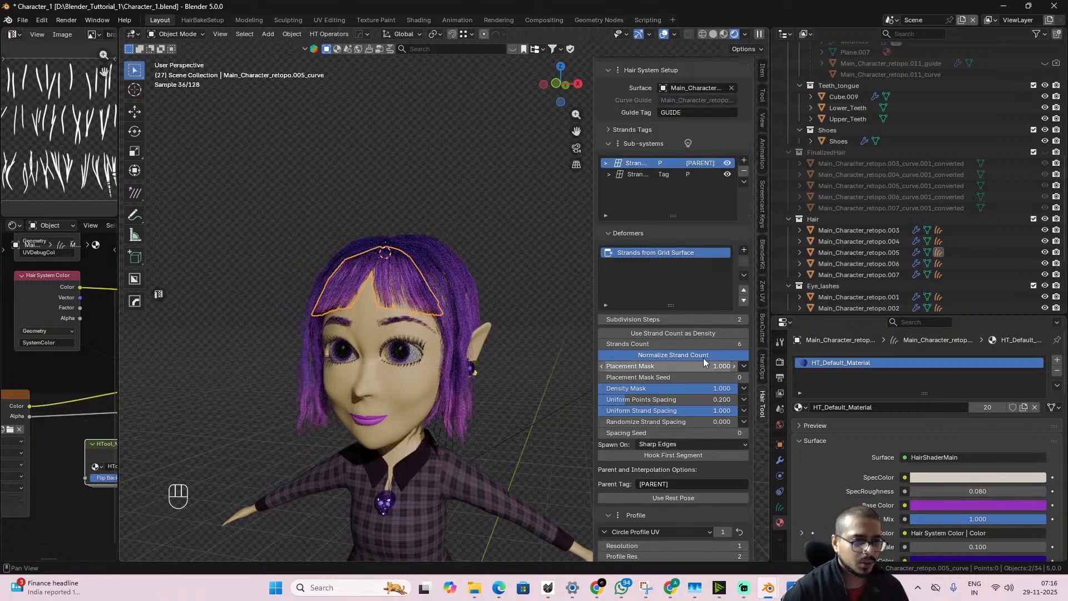
click(603, 319)
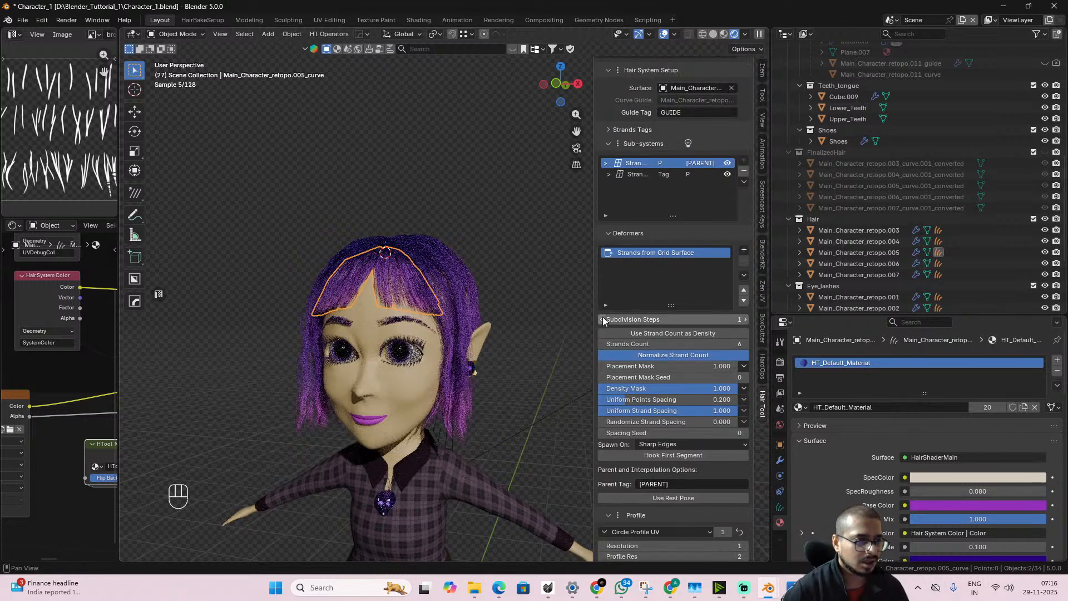
- Set the profile Resolution of the Main_Character_retopo.006_curve side hair to 1 after trying 3 and 2, and deselect it
click(442, 280)
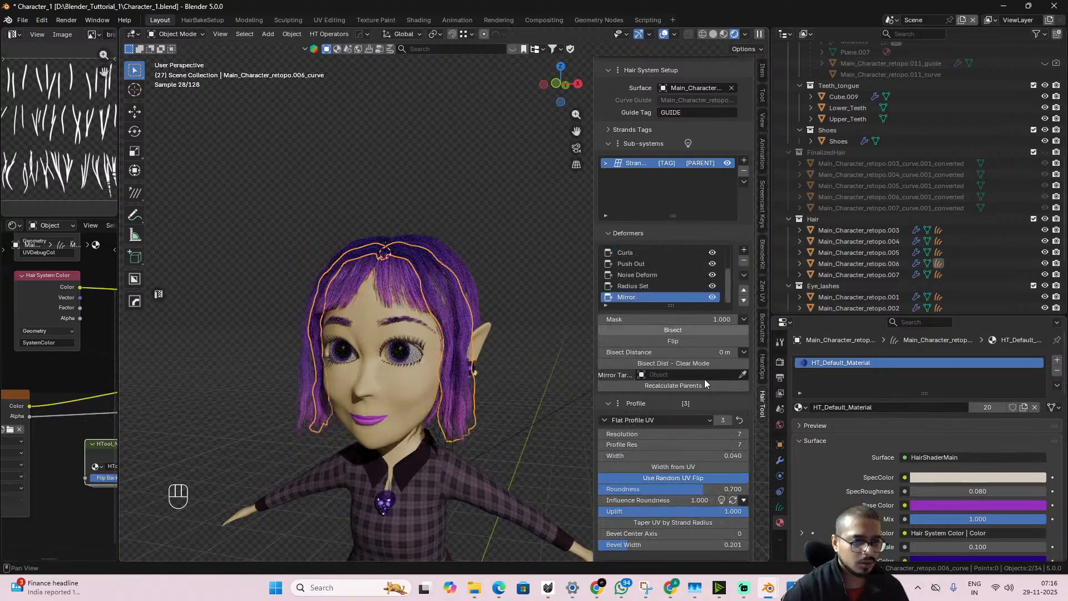
click(730, 434)
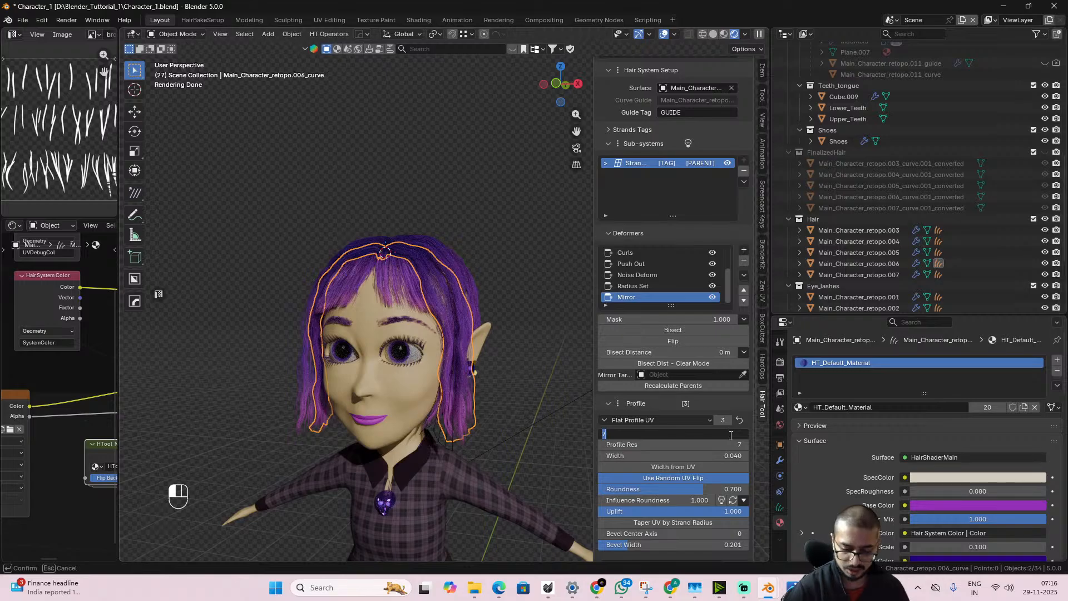
text(3)
key(Return)
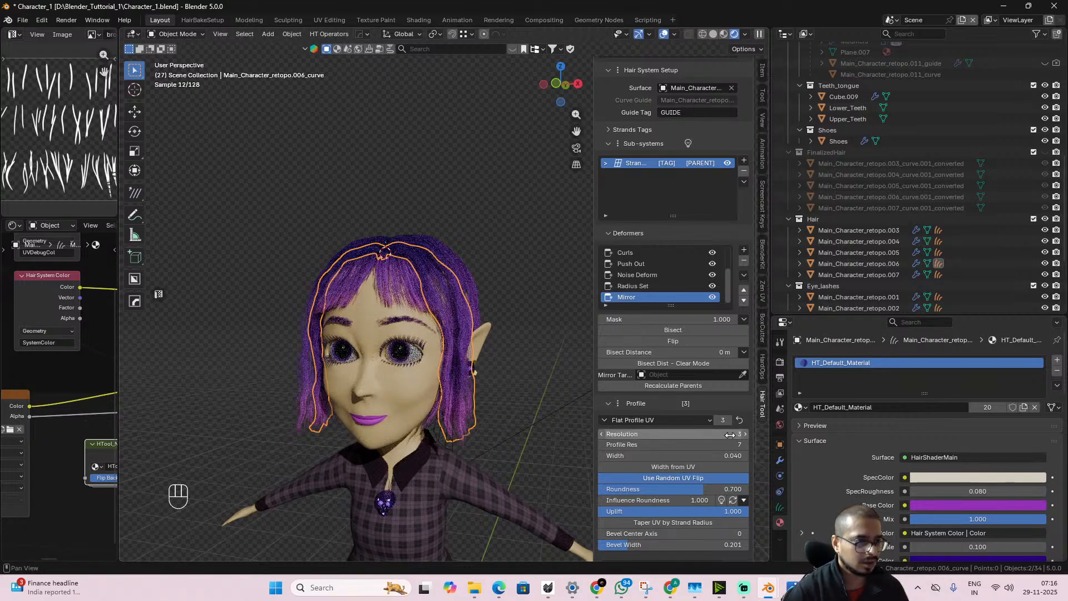
click(729, 435)
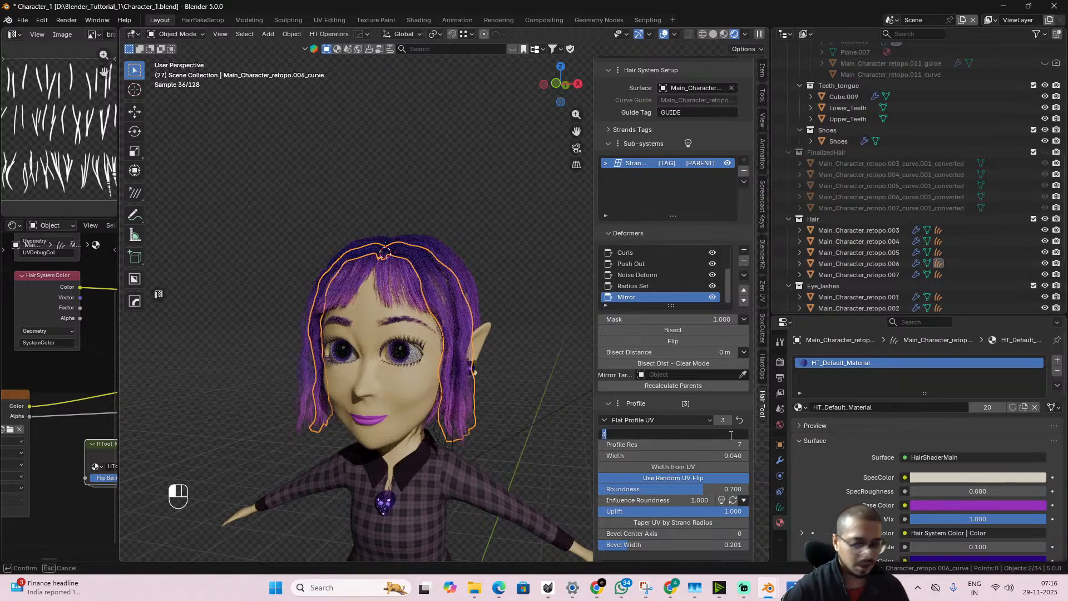
text(2)
key(Return)
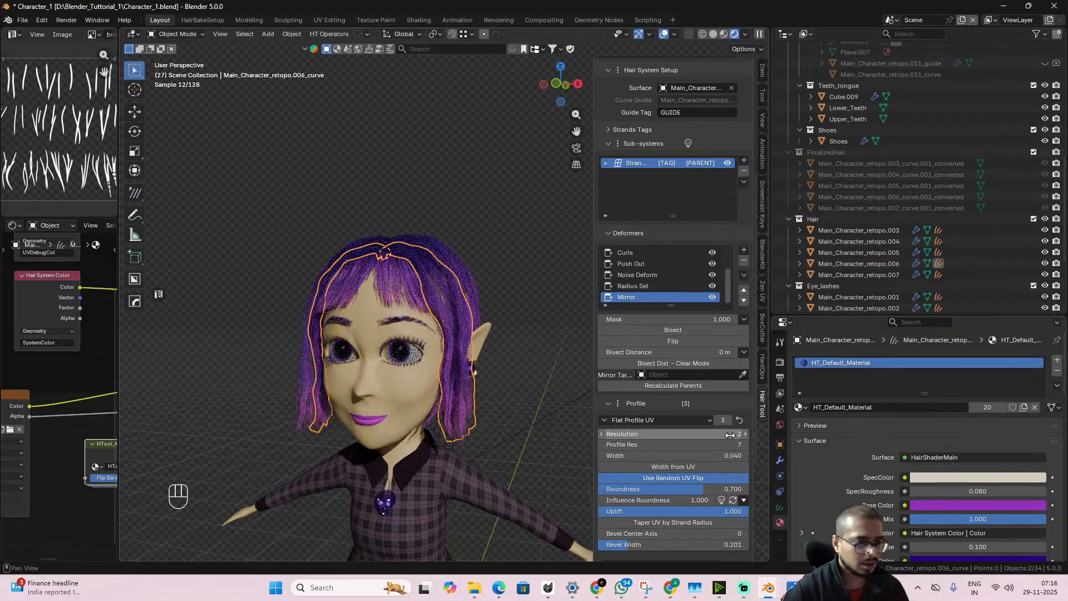
click(734, 434)
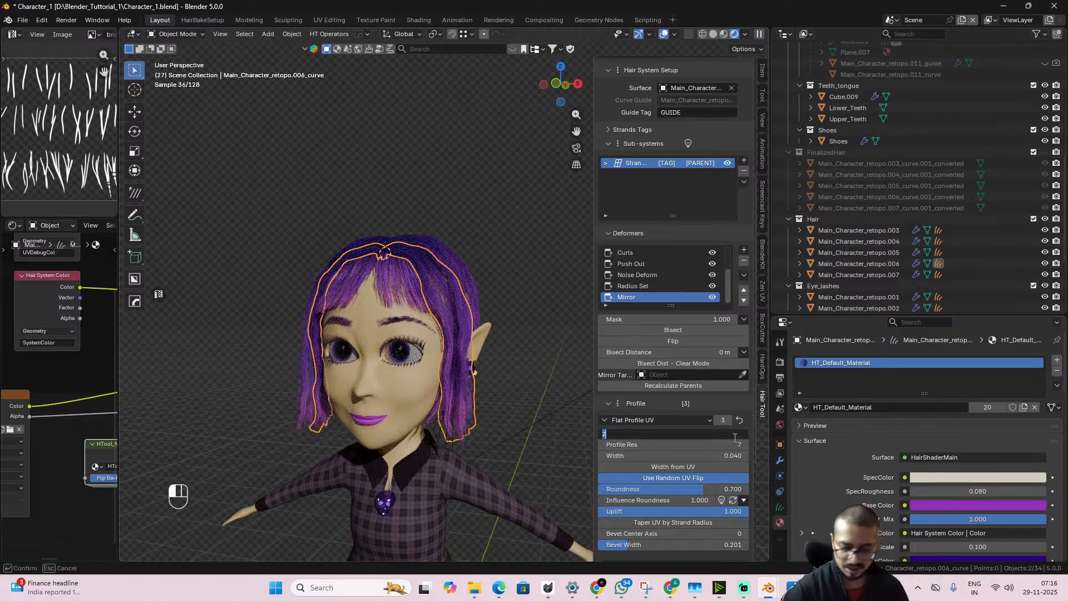
key(Return)
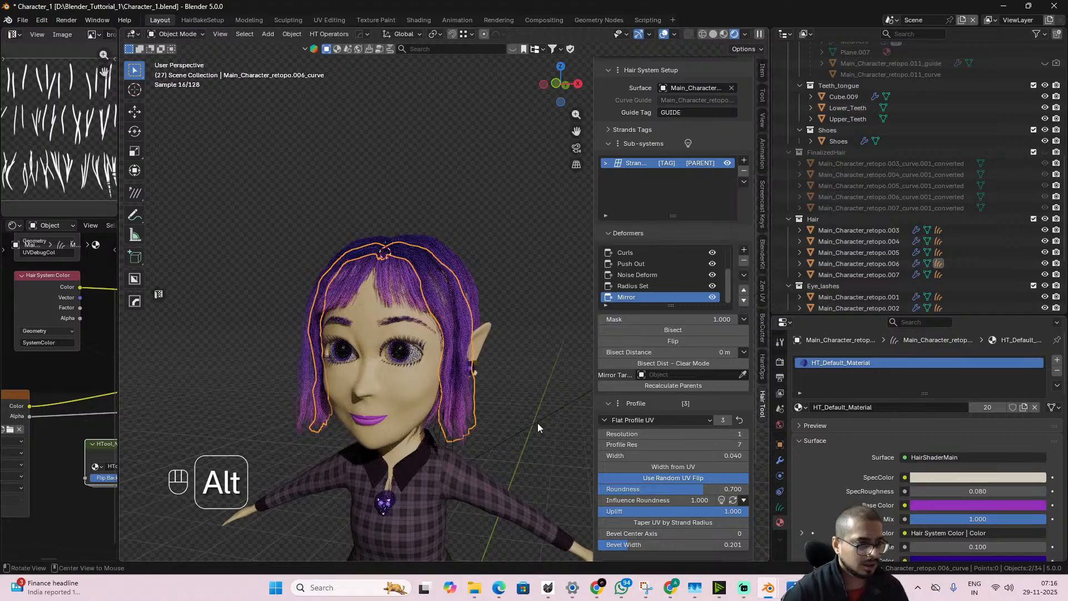
alt+drag(478, 414, 502, 413)
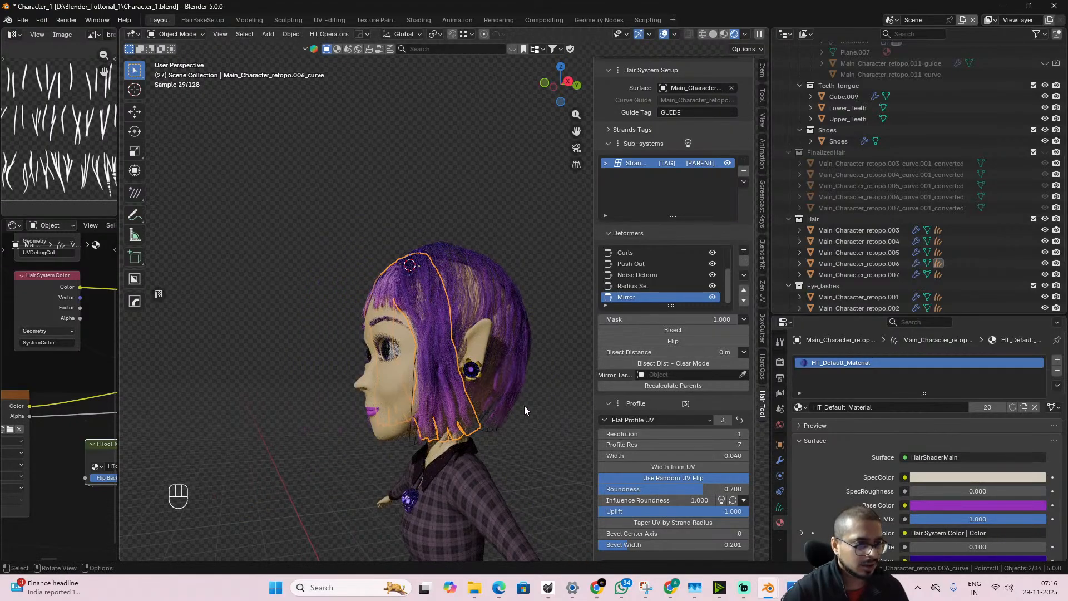
click(532, 428)
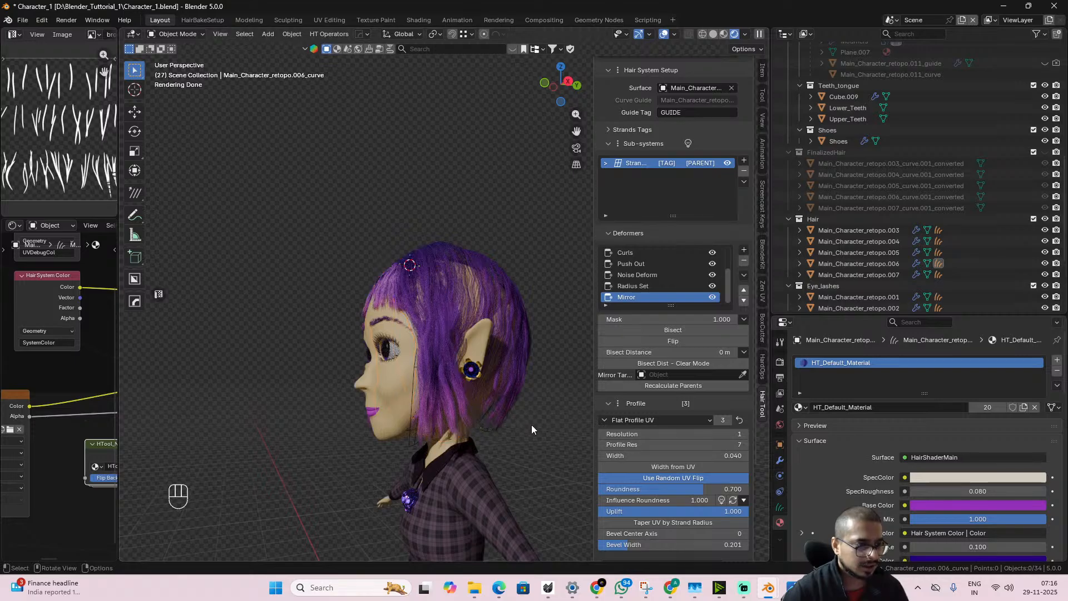
alt+drag(535, 431, 502, 432)
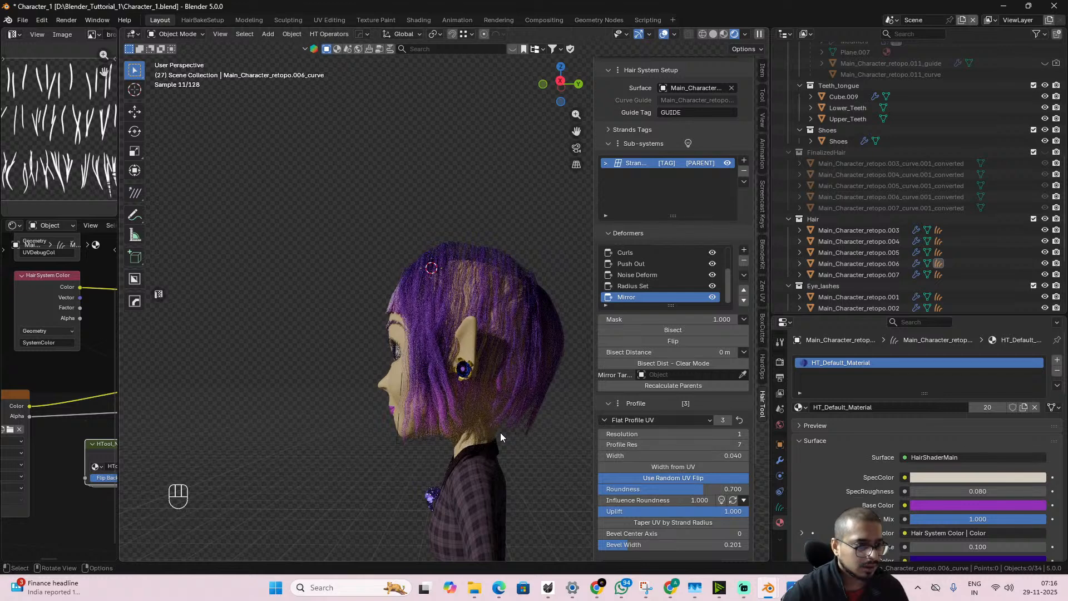
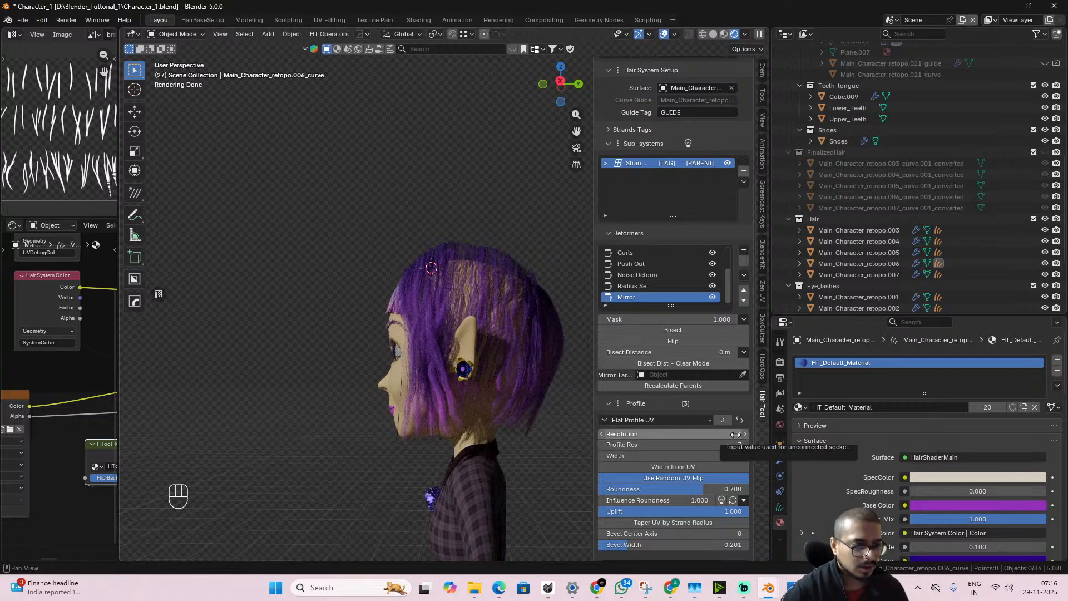
- Set the profile Resolution of the Main_Character_retopo.003_curve hair to 2 after trying 3
alt+drag(483, 265, 496, 339)
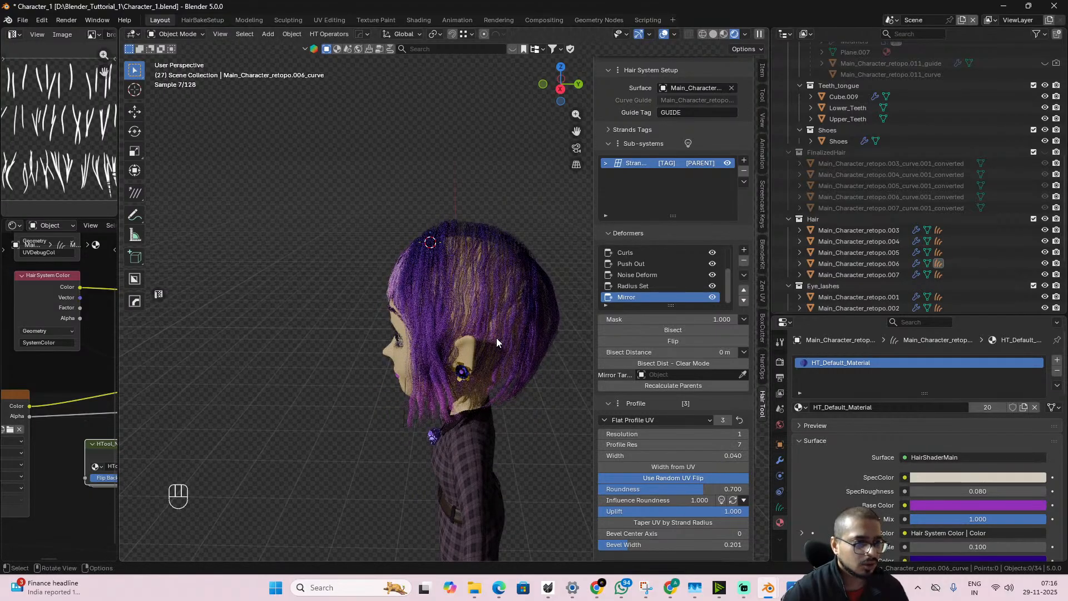
scroll(496, 338, up, 2)
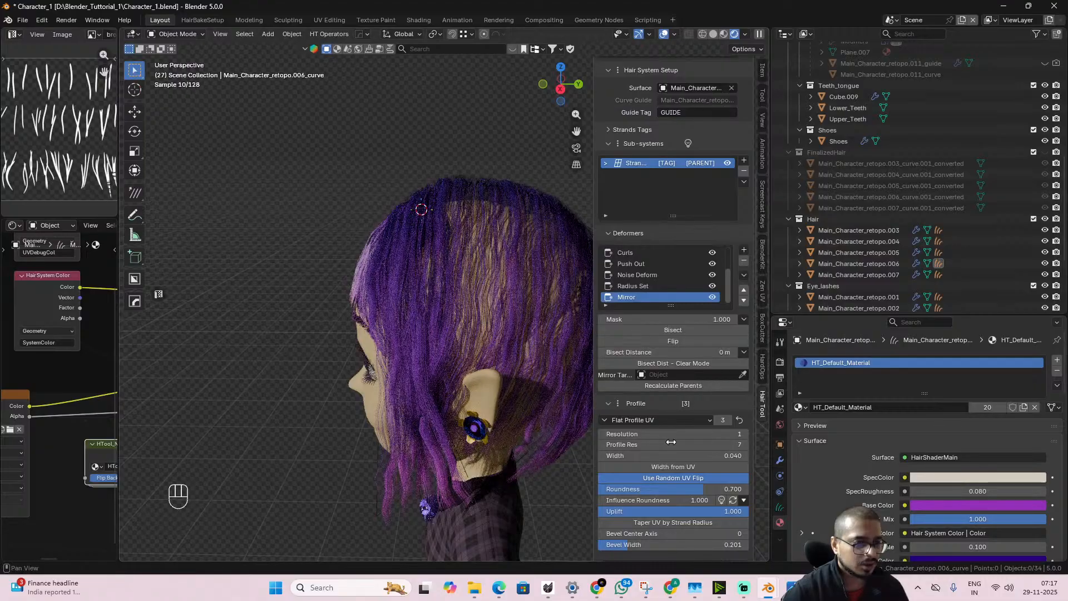
click(486, 284)
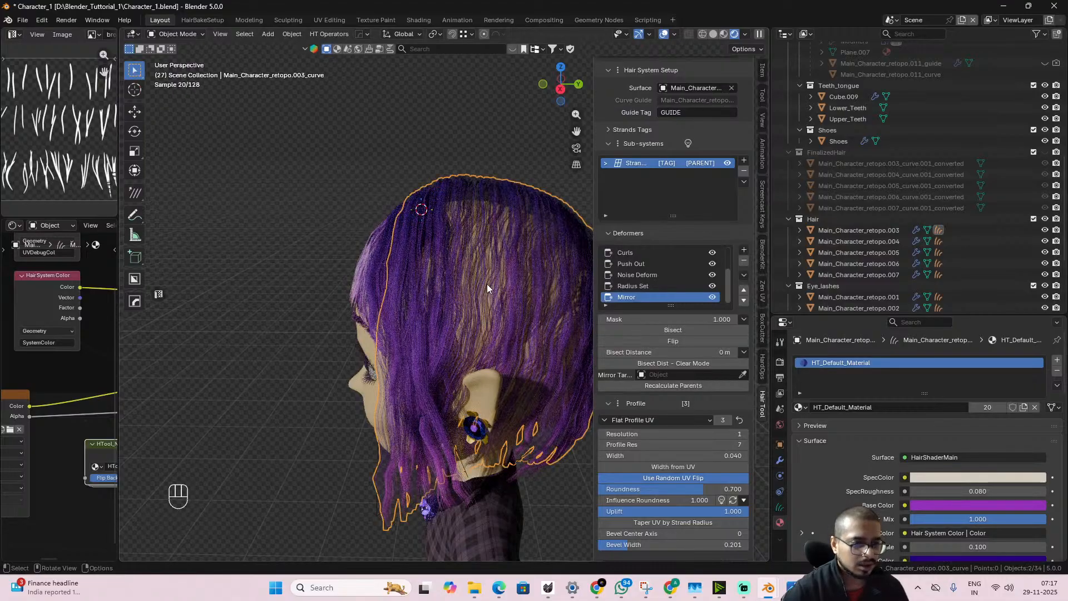
click(740, 433)
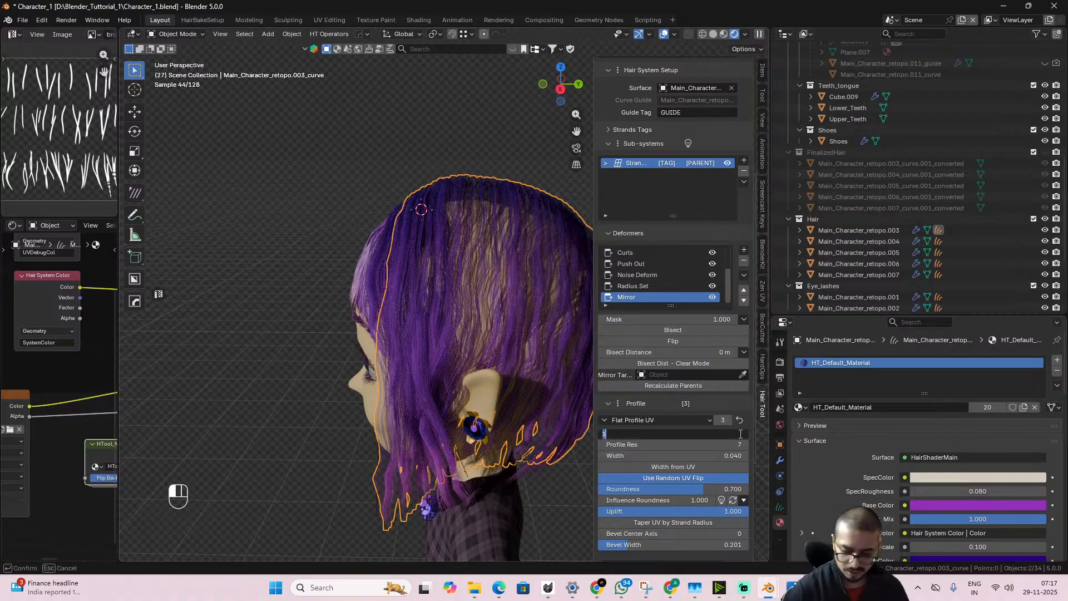
key(Return)
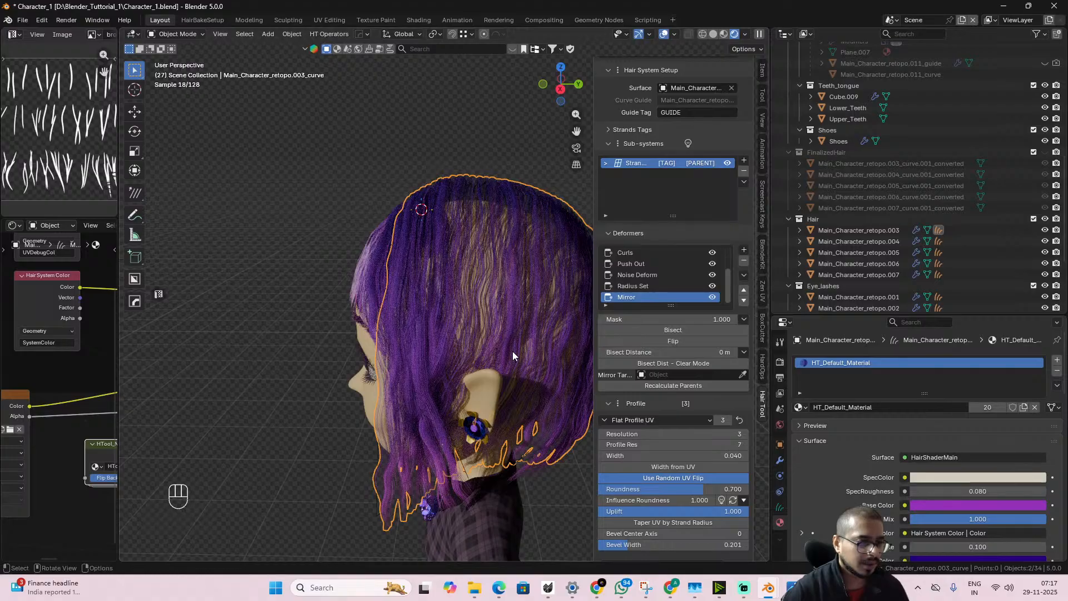
click(682, 433)
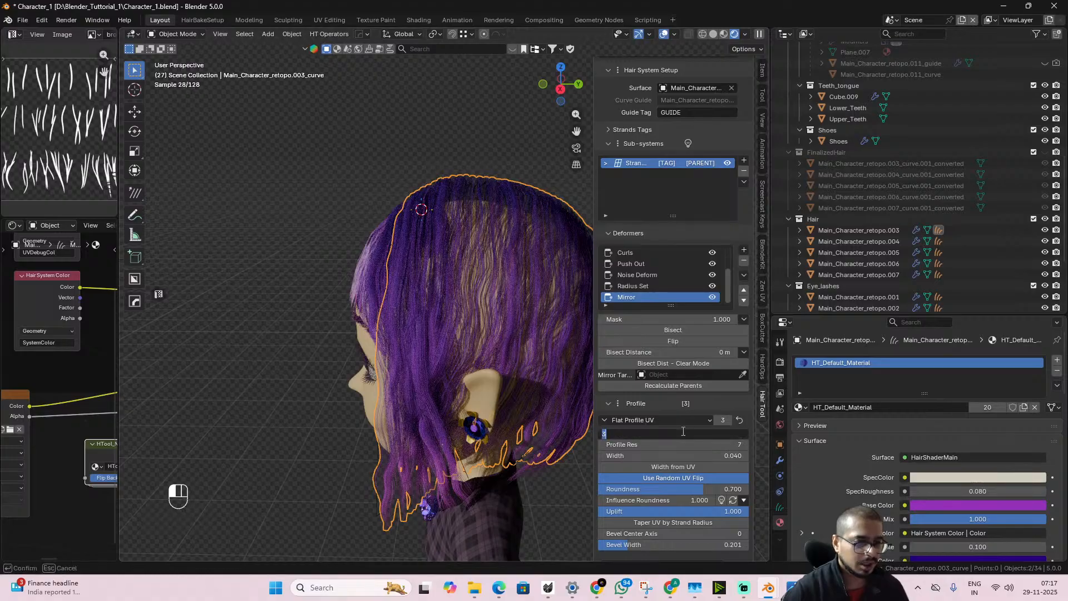
text(2)
key(Return)
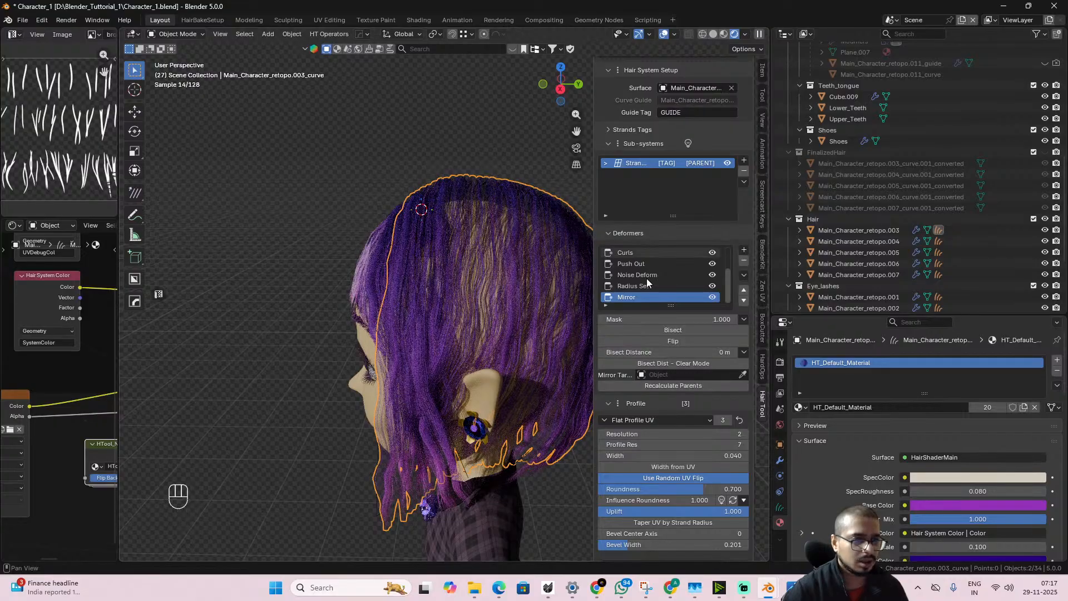
scroll(647, 278, up, 3)
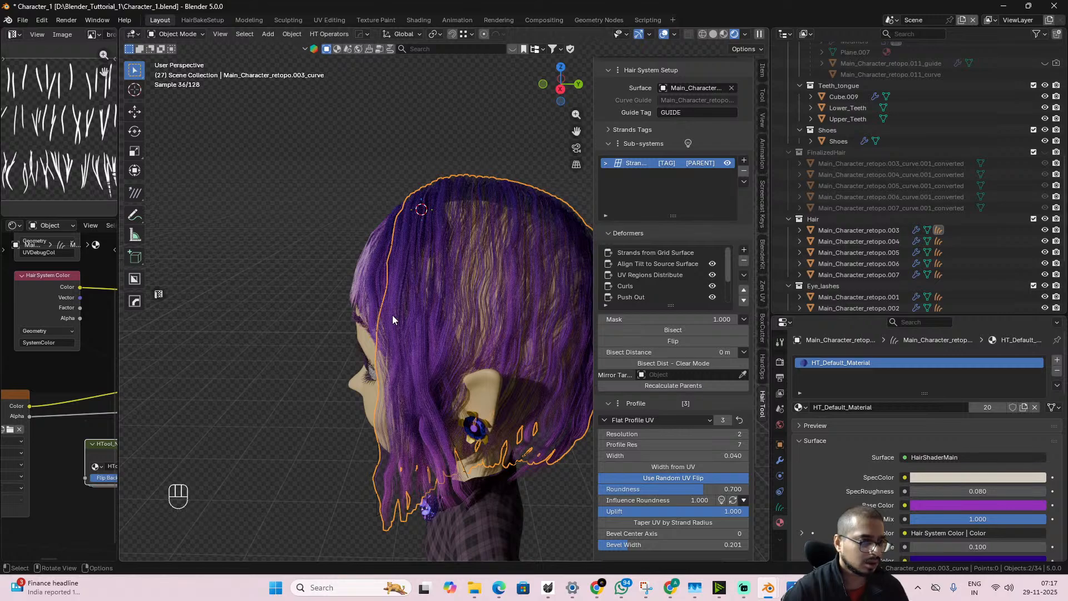
- Try 3 Subdivision Steps in Strands from Grid Surface for the Main_Character_retopo.006_curve side hair and inspect the character from several angles
alt+drag(419, 328, 439, 480)
click(431, 479)
alt+drag(545, 434, 451, 415)
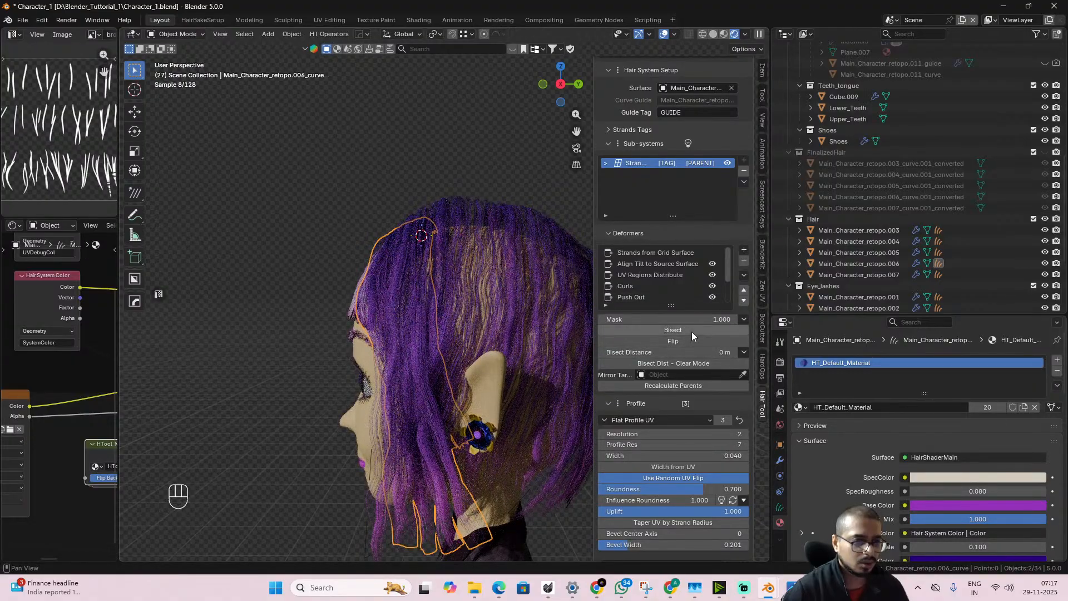
scroll(692, 331, up, 1)
click(659, 275)
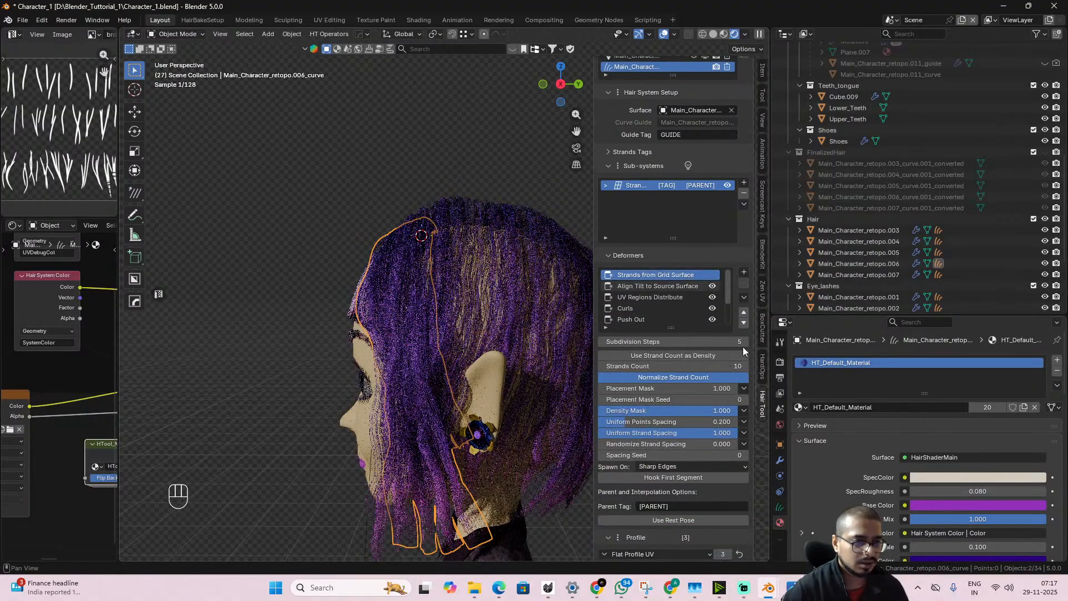
click(737, 342)
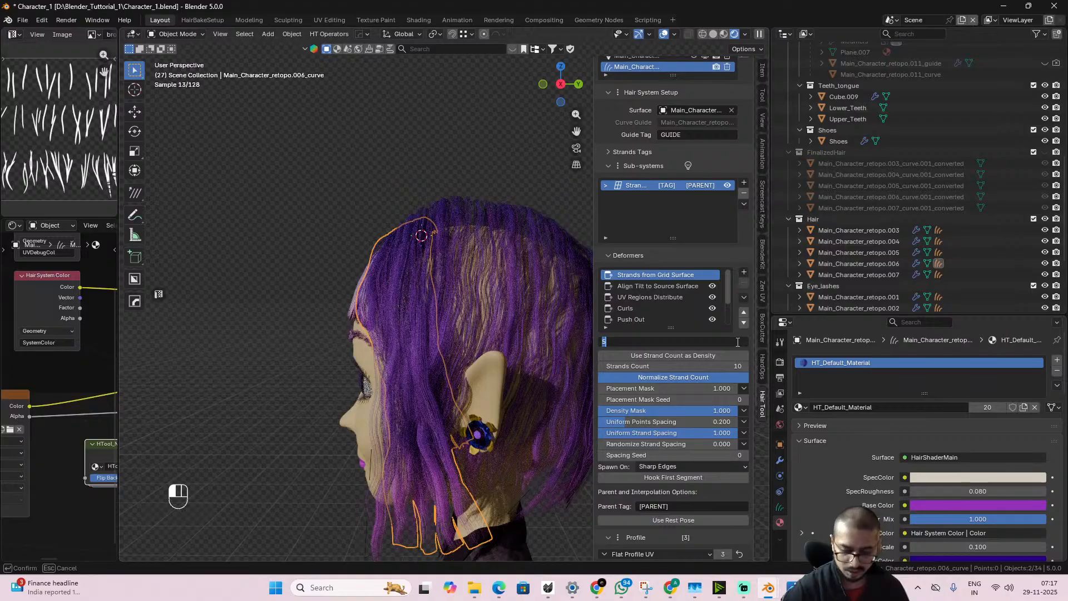
text(2)
key(Return)
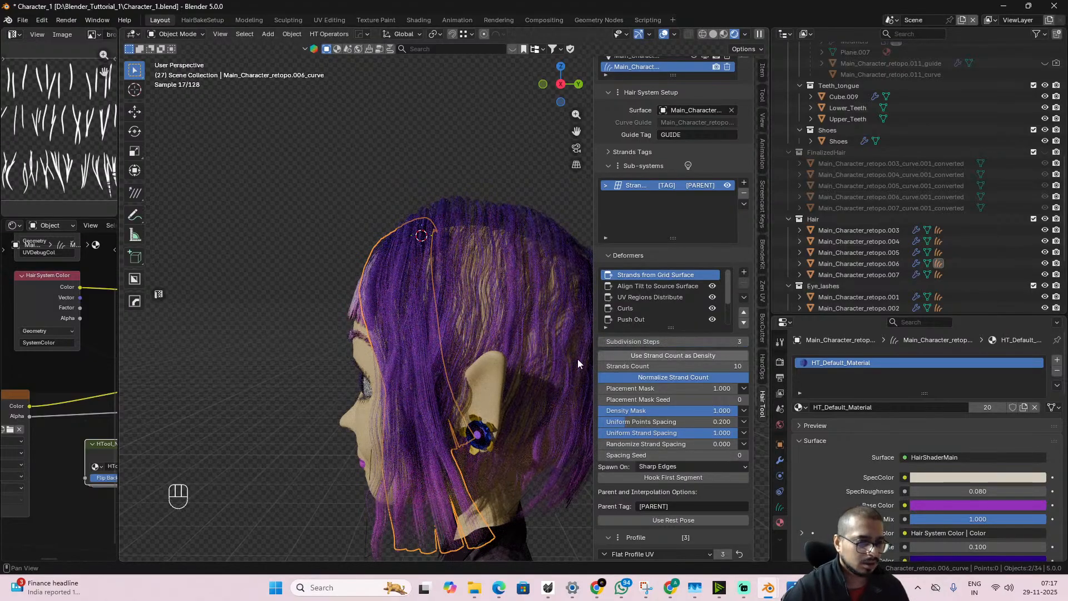
scroll(411, 328, down, 3)
alt+middle_drag(441, 339, 479, 343)
scroll(470, 342, up, 2)
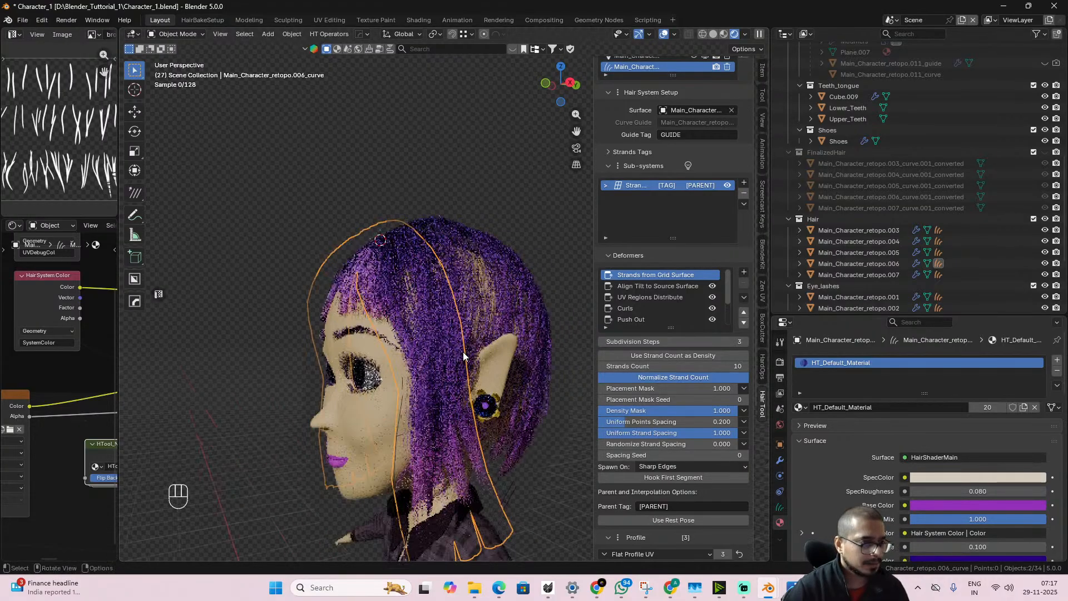
scroll(464, 353, down, 2)
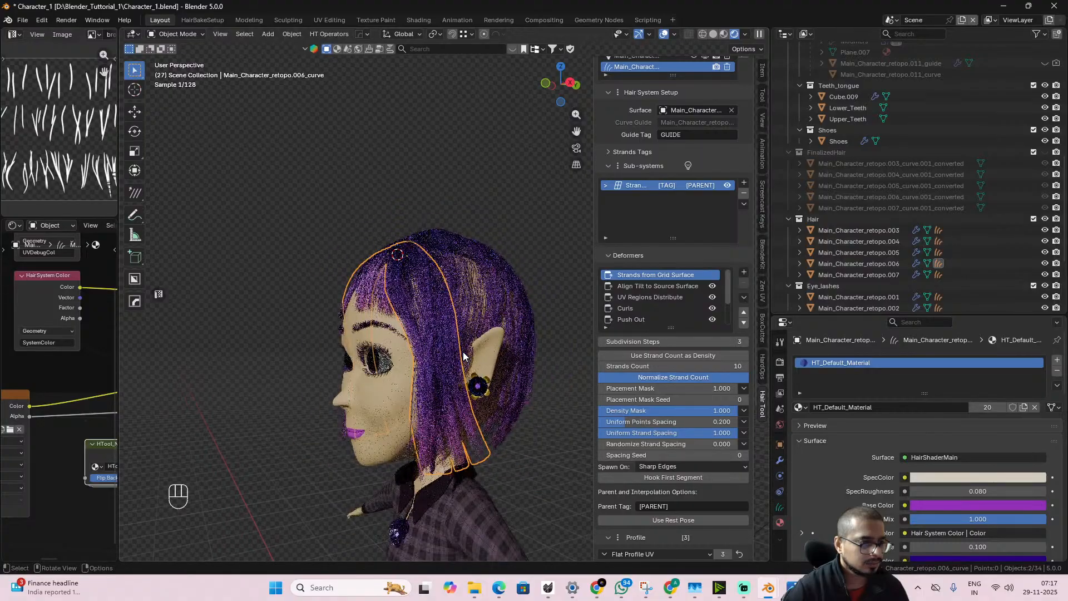
alt+middle_drag(463, 356, 503, 374)
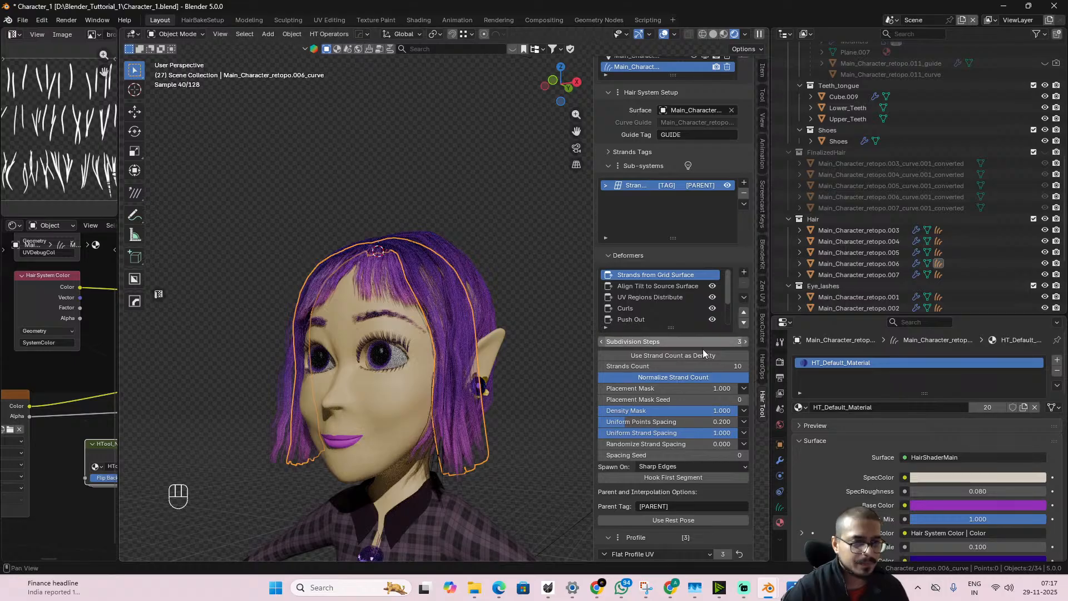
- Return the Subdivision Steps of the Main_Character_retopo.006_curve side hair to 5
click(738, 342)
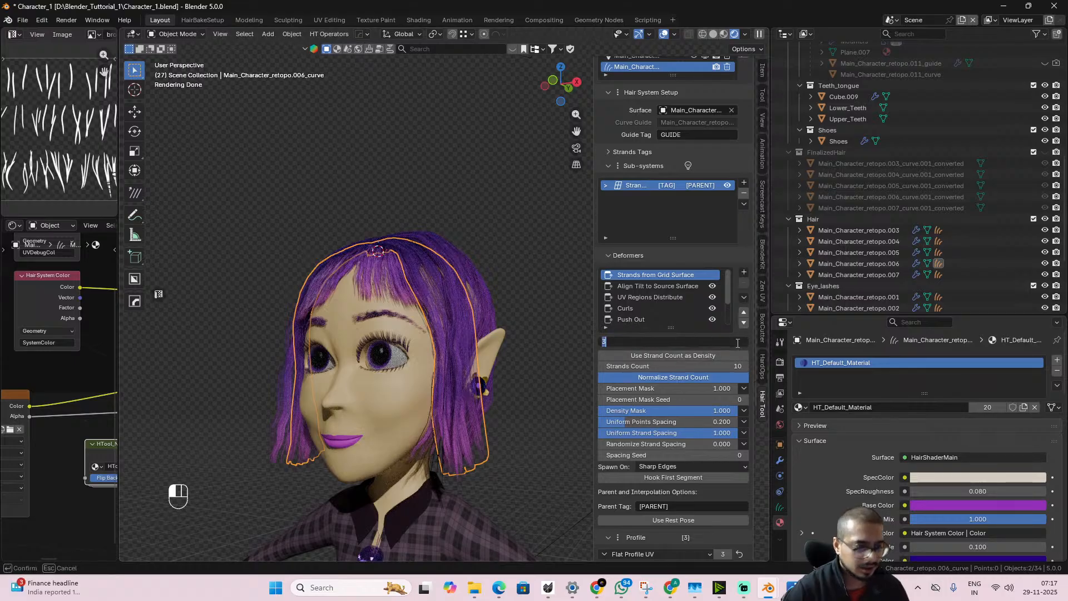
key(Return)
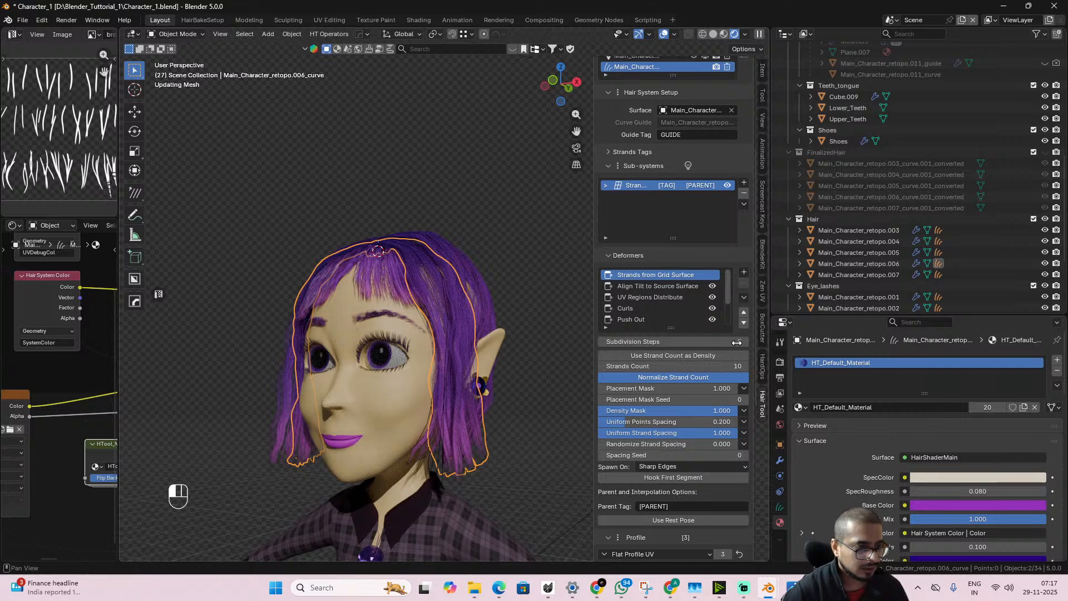
click(737, 342)
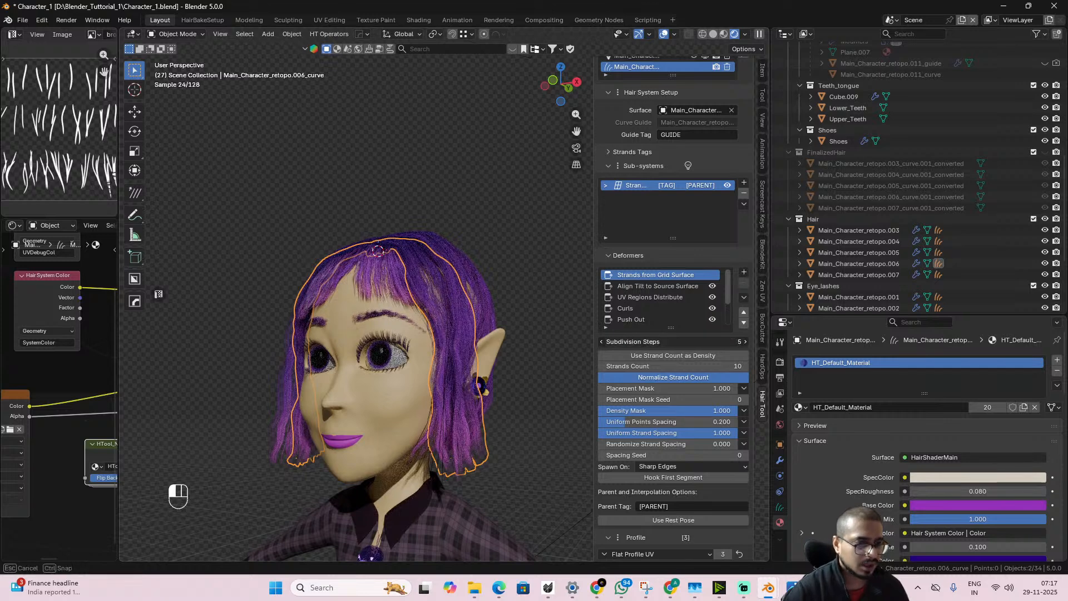
key(Return)
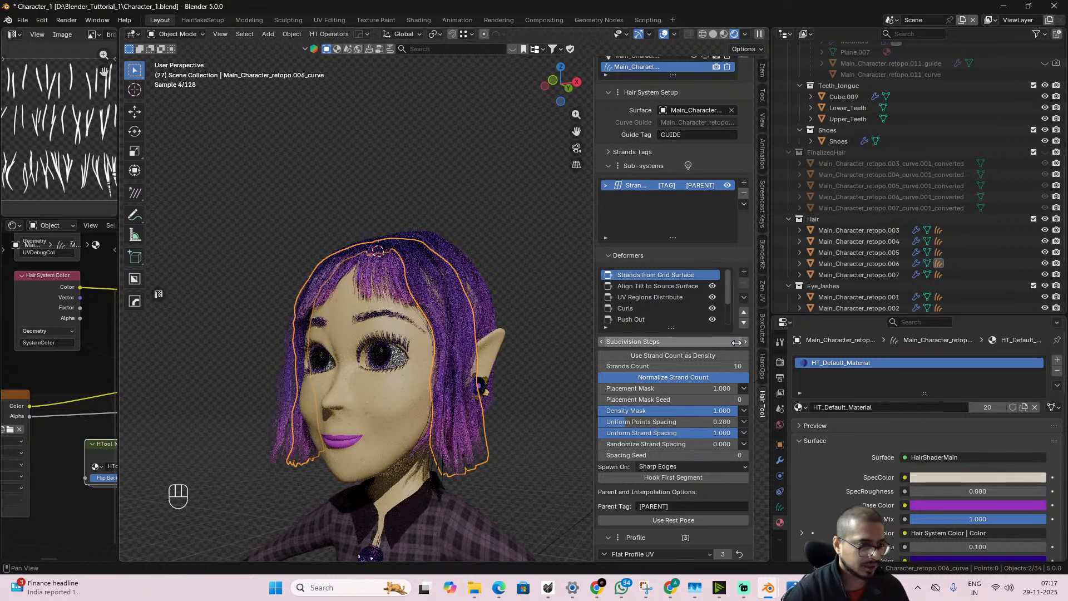
click(736, 342)
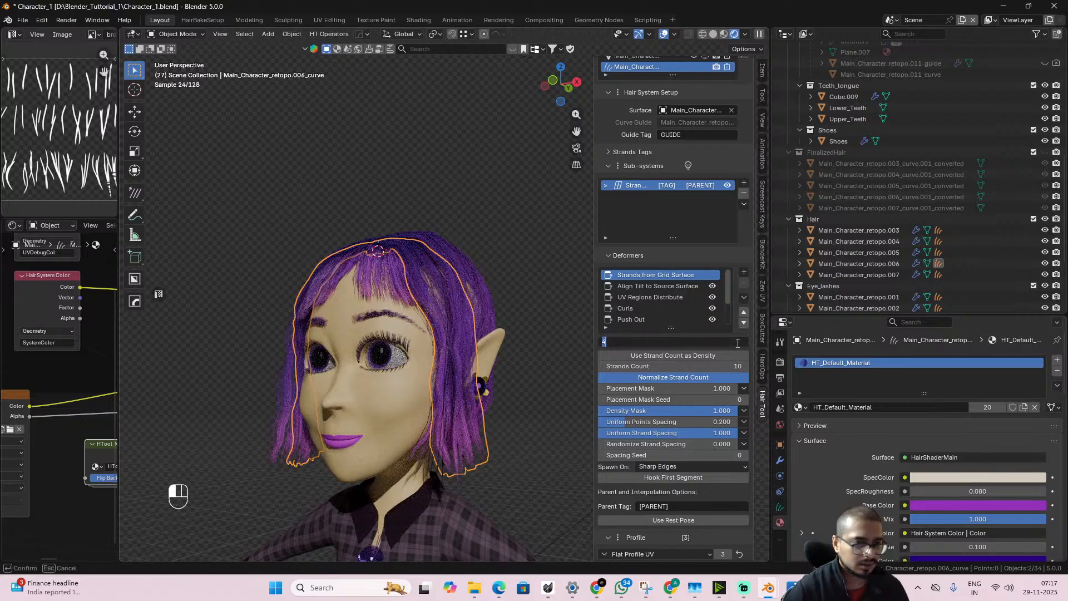
text(5)
key(Return)
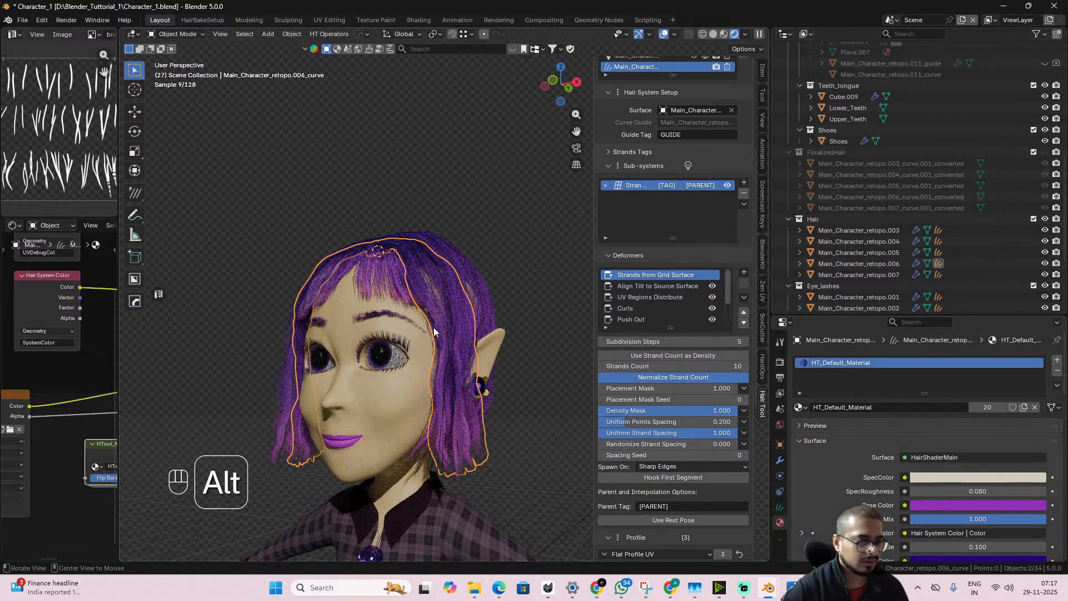
- Set the Strands from Grid Surface Subdivision Steps of the Main_Character_retopo.003_curve hair to 4 and check it from the side
alt+drag(433, 327, 333, 338)
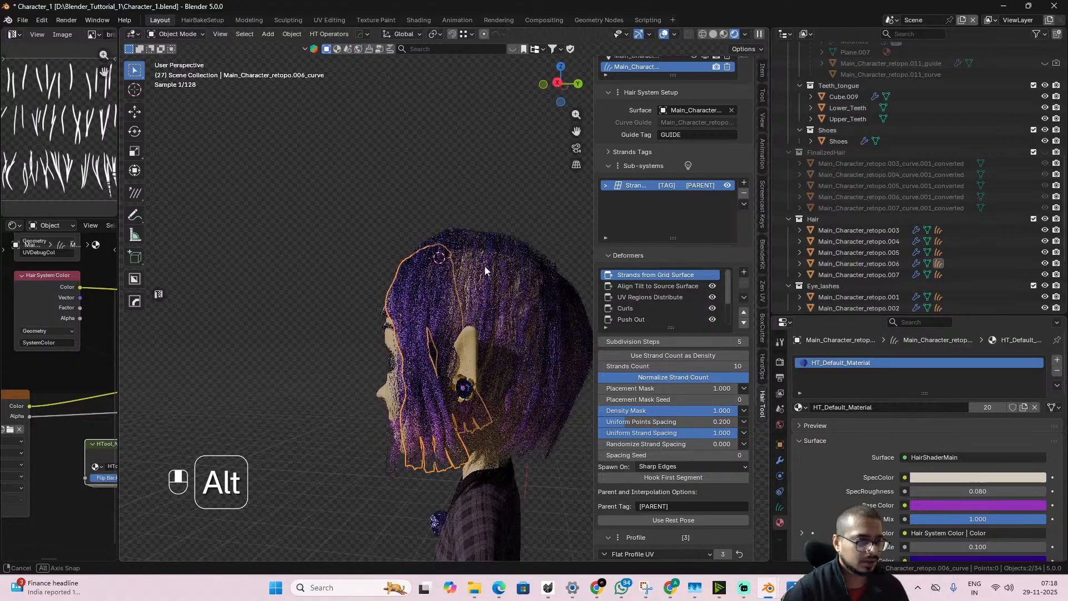
click(487, 280)
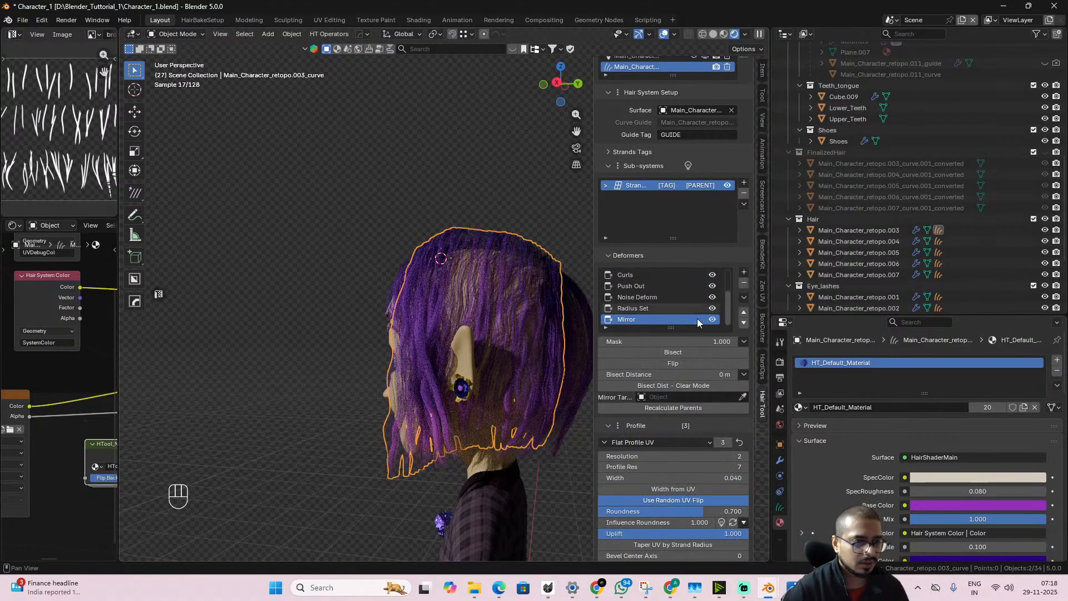
scroll(663, 282, up, 3)
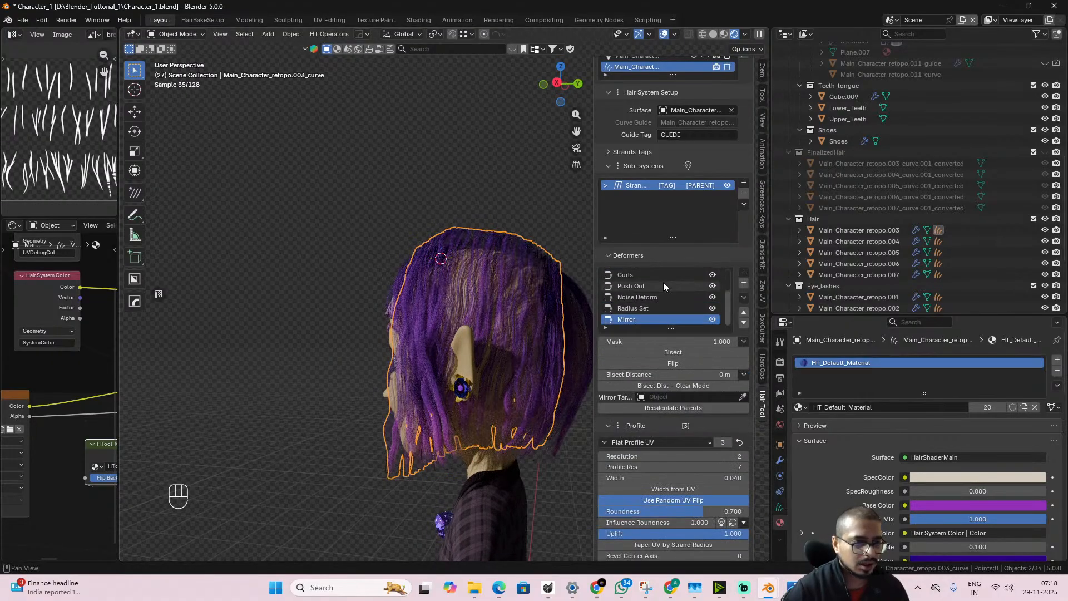
click(672, 275)
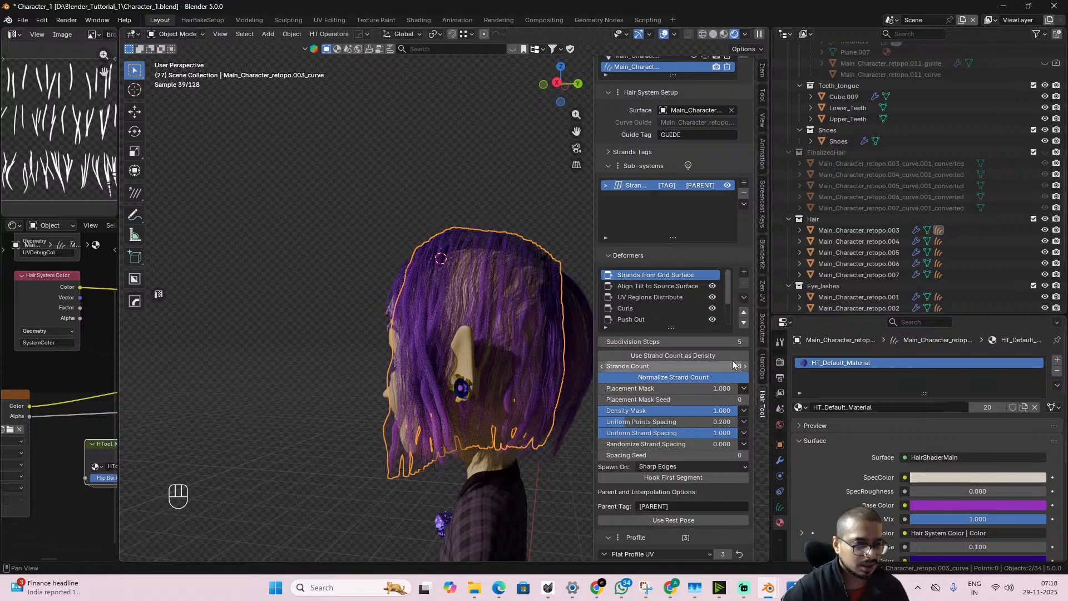
click(741, 342)
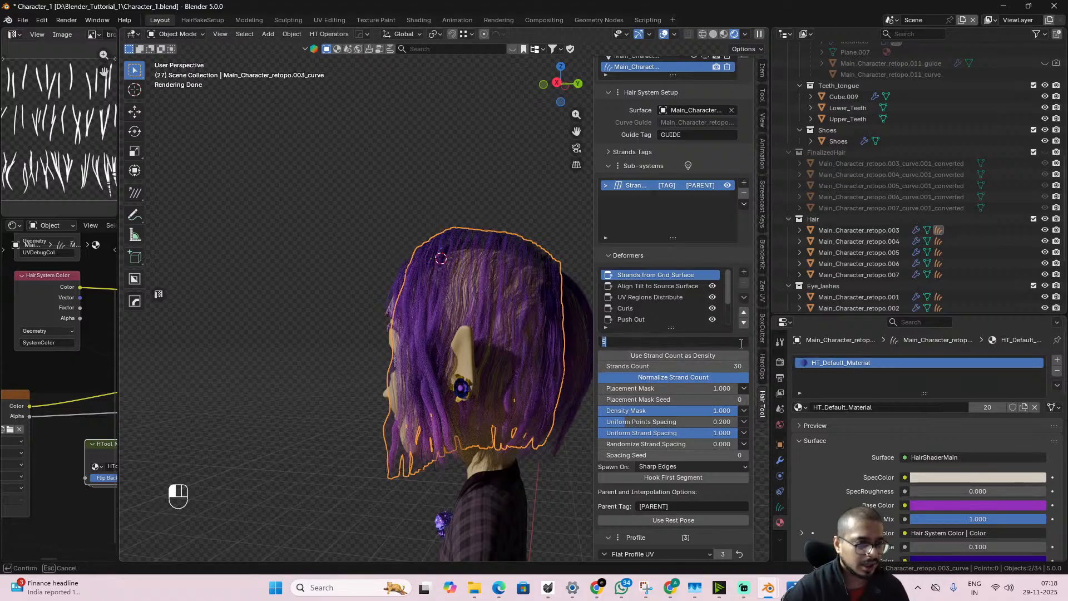
key(Return)
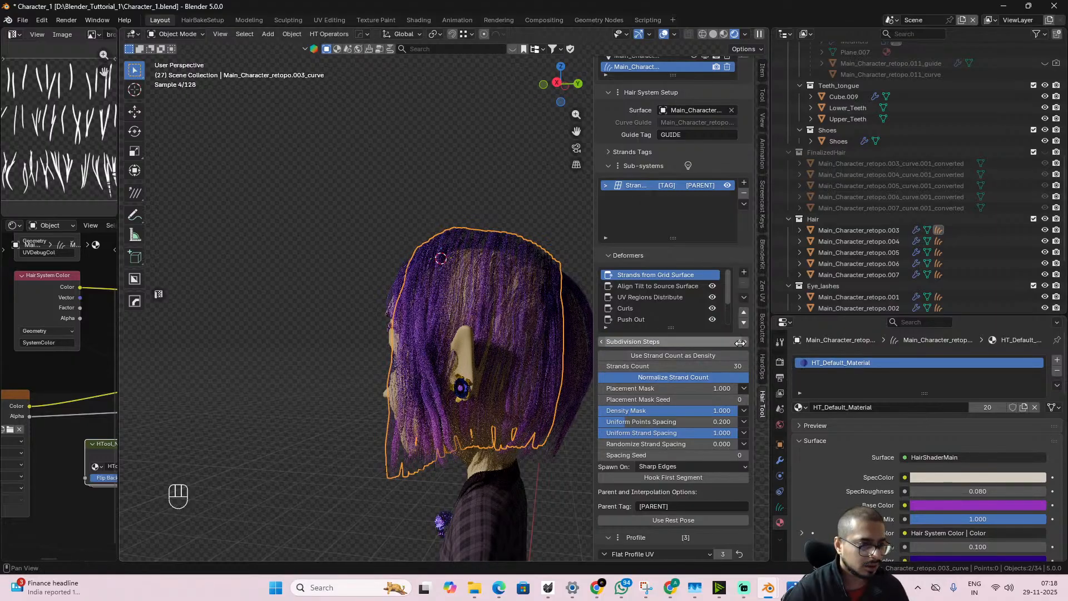
alt+drag(472, 408, 526, 432)
click(525, 432)
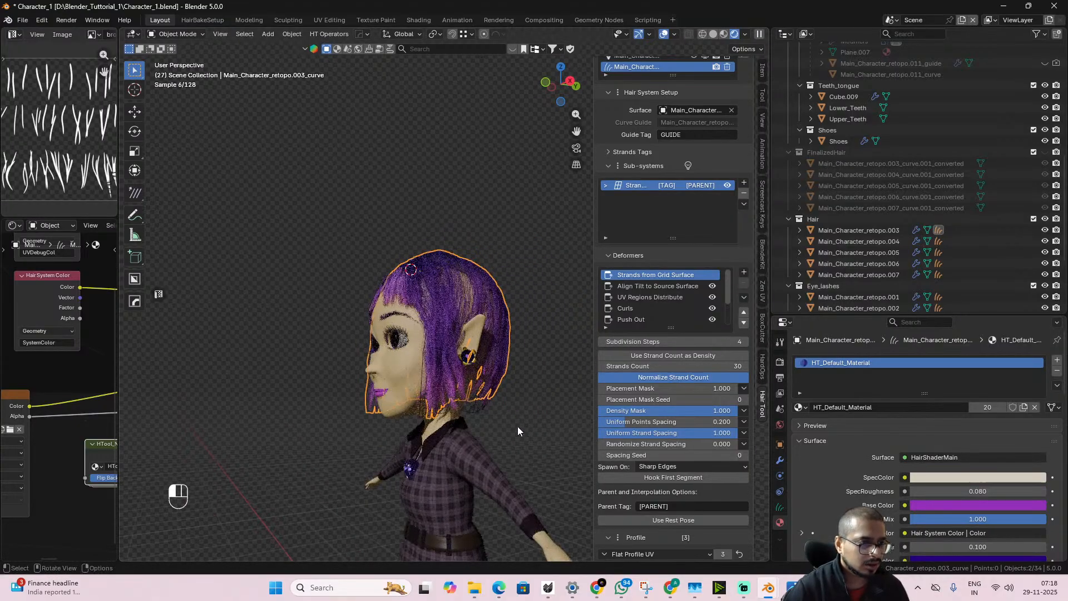
click(481, 285)
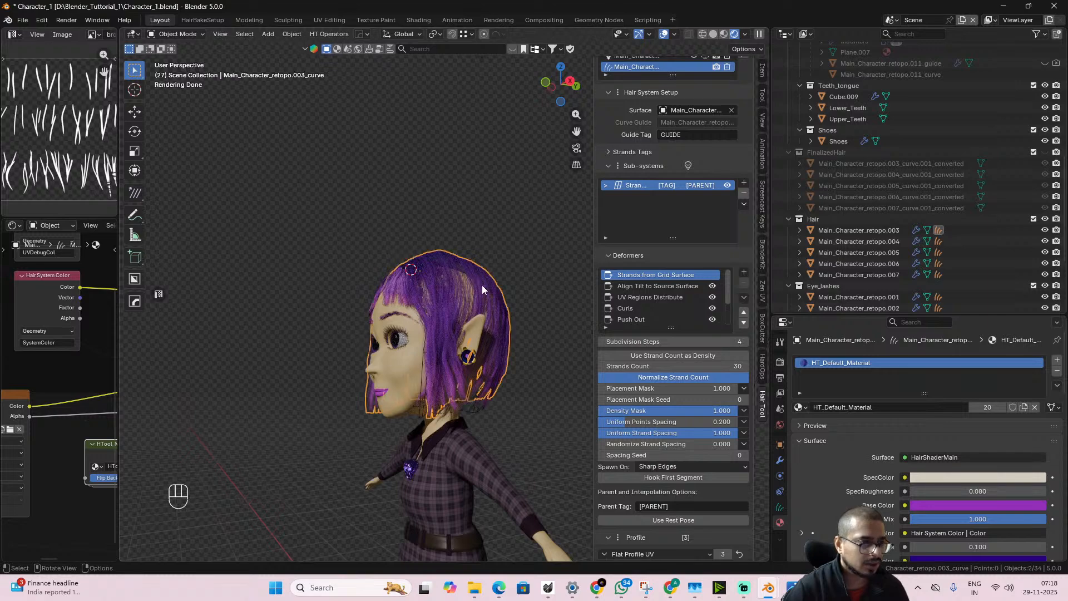
- Set the Strands from Grid Surface Subdivision Steps of the Main_Character_retopo.007_curve back hair to 3
alt+drag(482, 284, 503, 323)
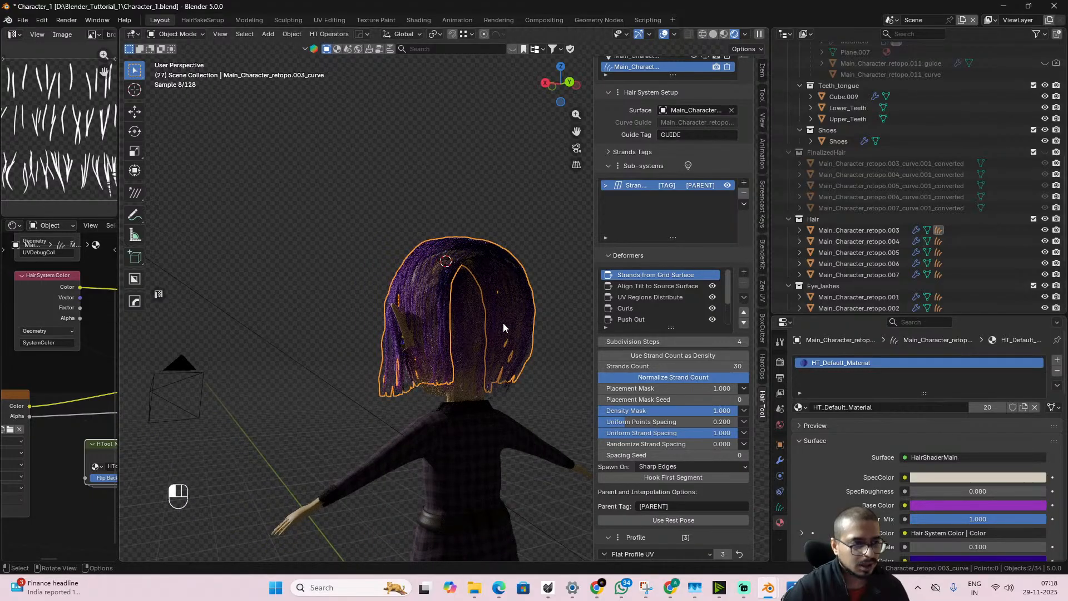
click(493, 328)
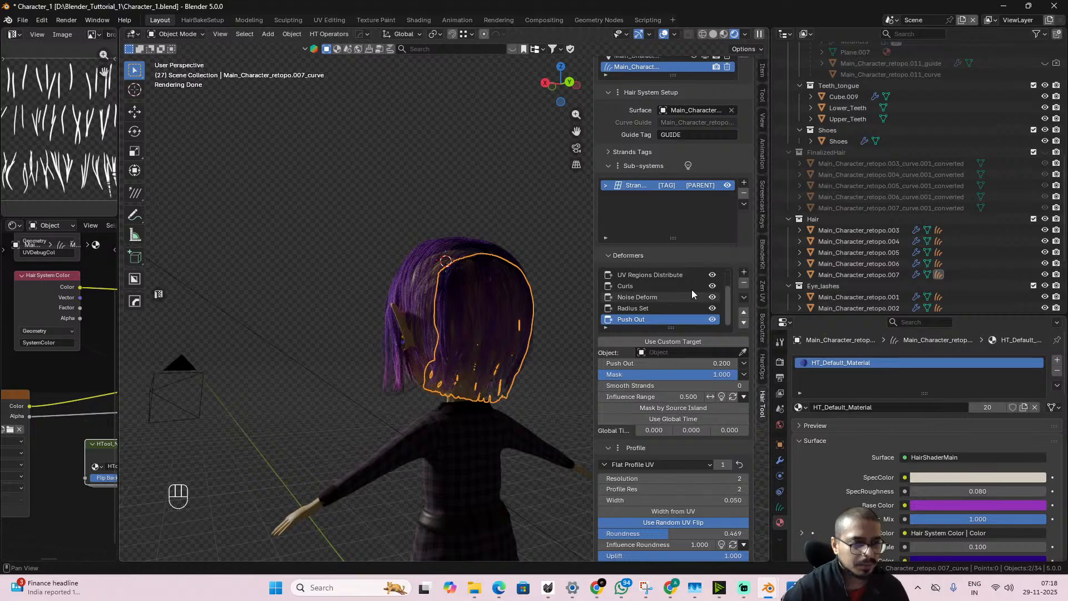
scroll(659, 276, up, 2)
click(656, 275)
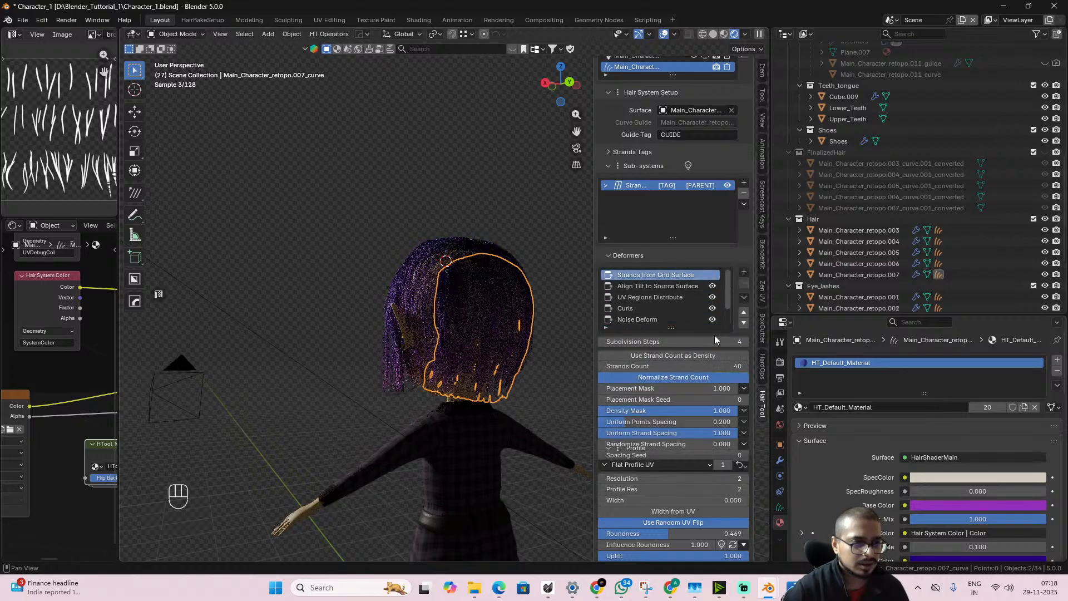
click(729, 342)
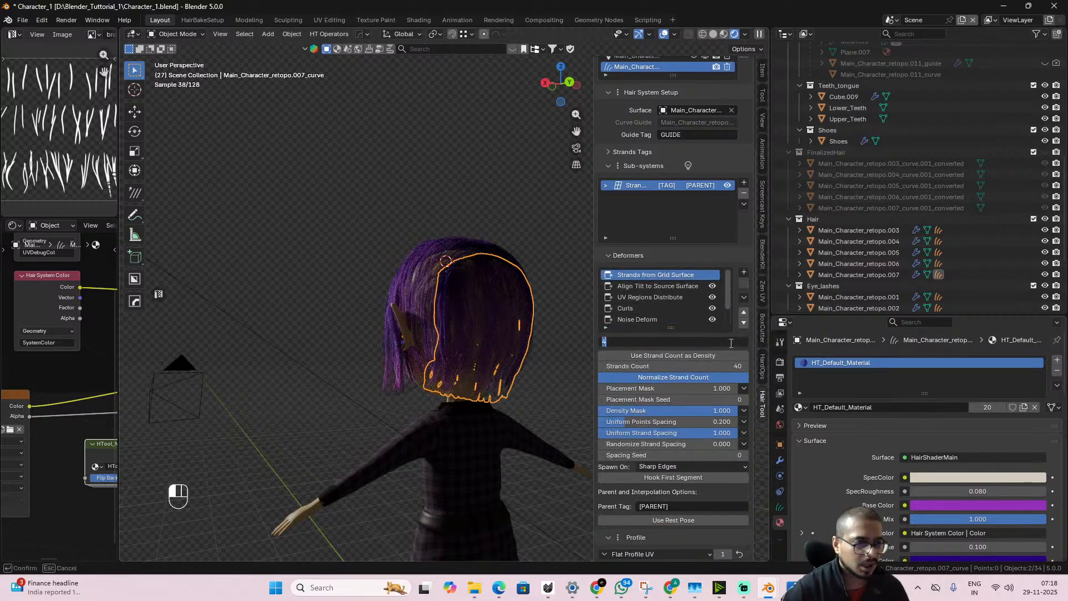
text(3)
key(Return)
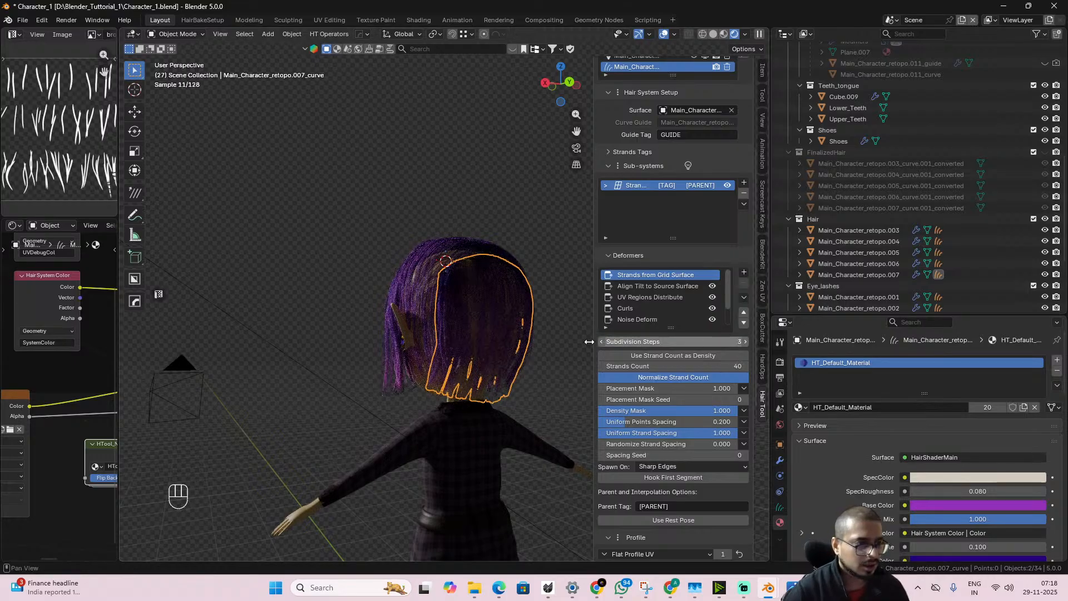
- Try 2 Subdivision Steps in Strands from Grid Surface for the Main_Character_retopo.004_curve hair framing the face, and return the value to 5
alt+middle_drag(573, 343, 442, 350)
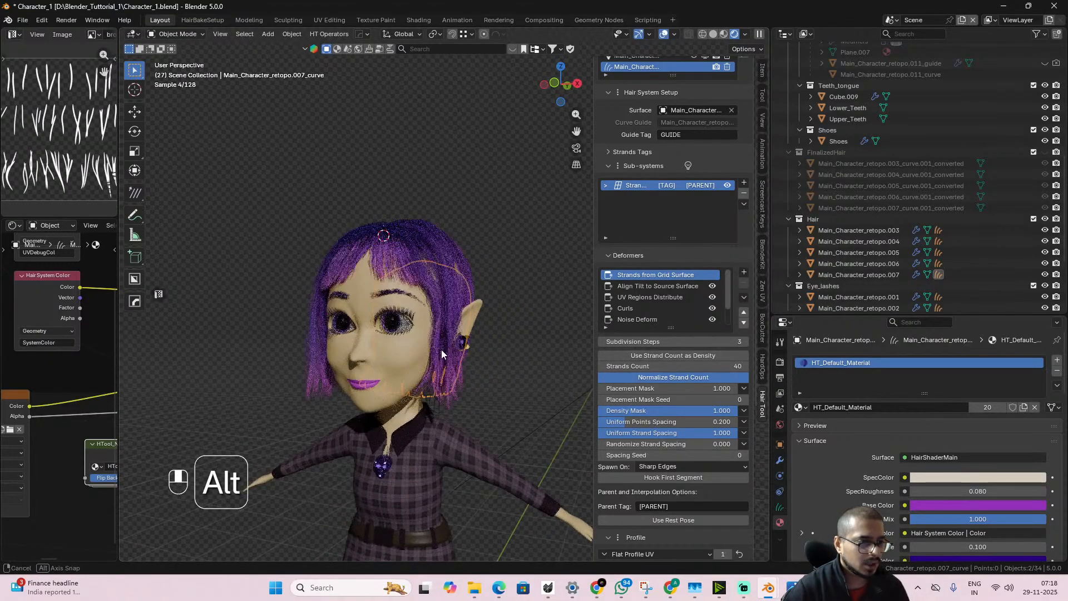
click(426, 383)
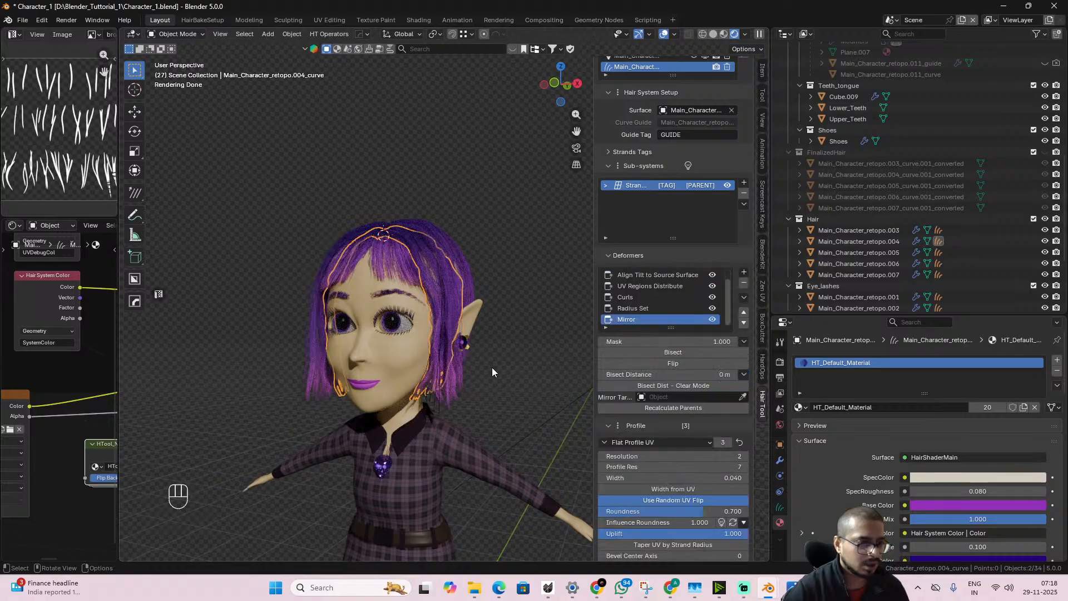
scroll(687, 277, up, 1)
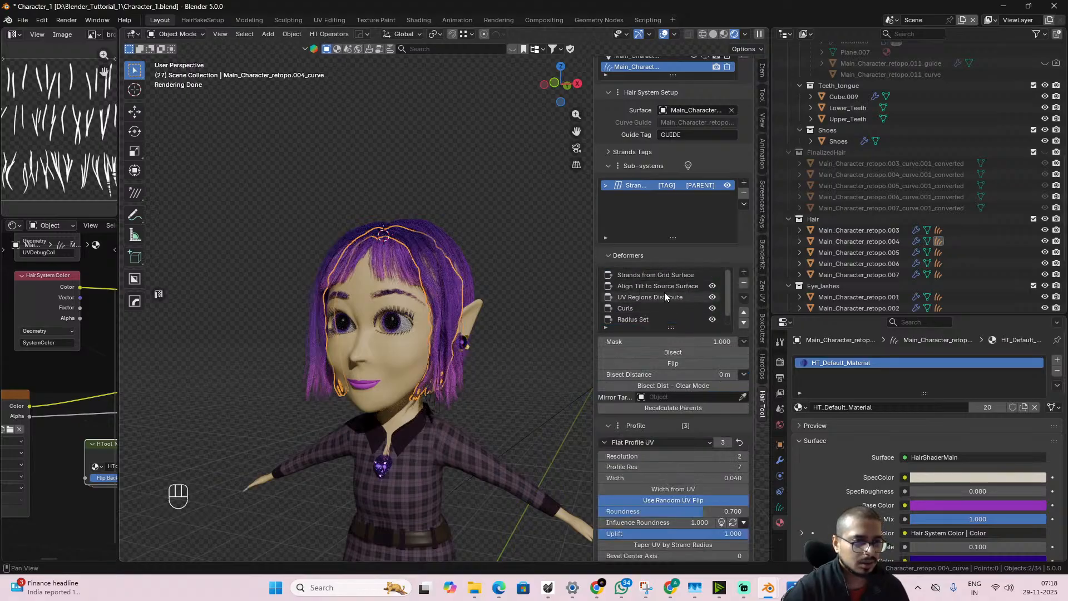
click(664, 274)
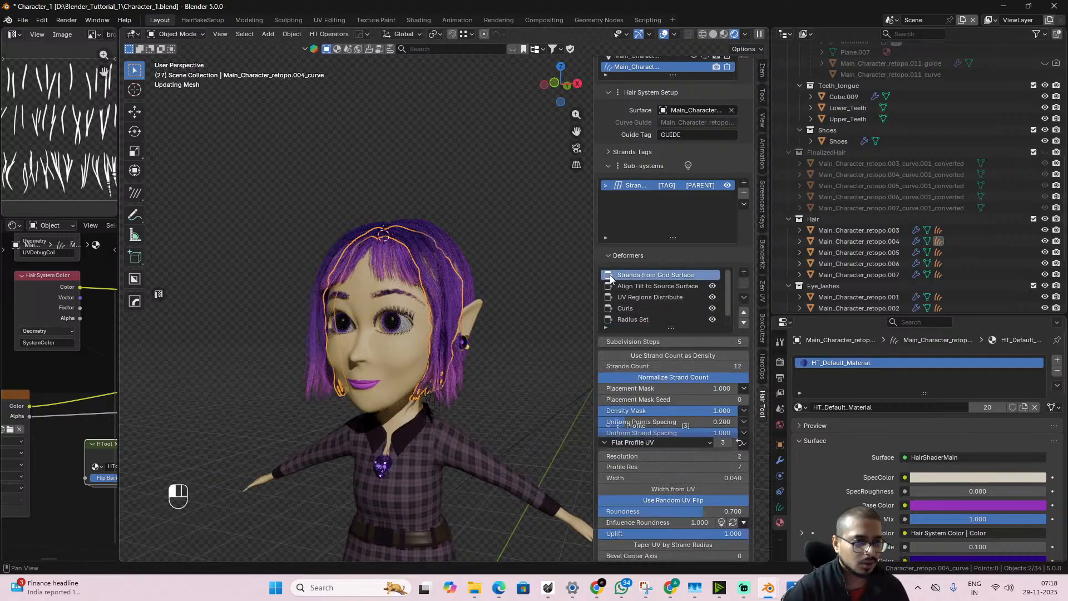
click(734, 341)
text(2)
key(Return)
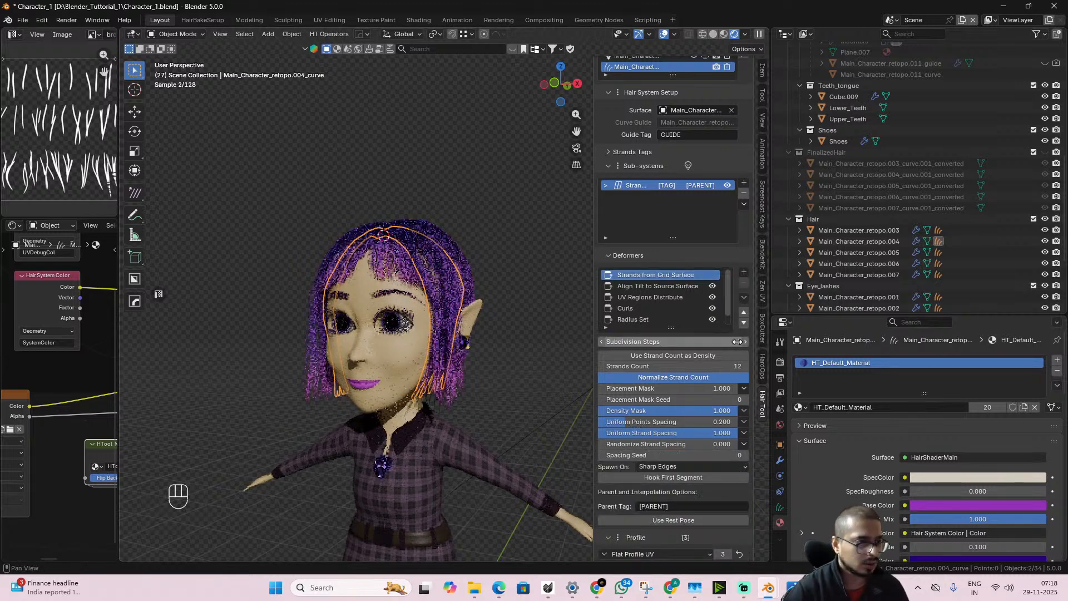
click(736, 342)
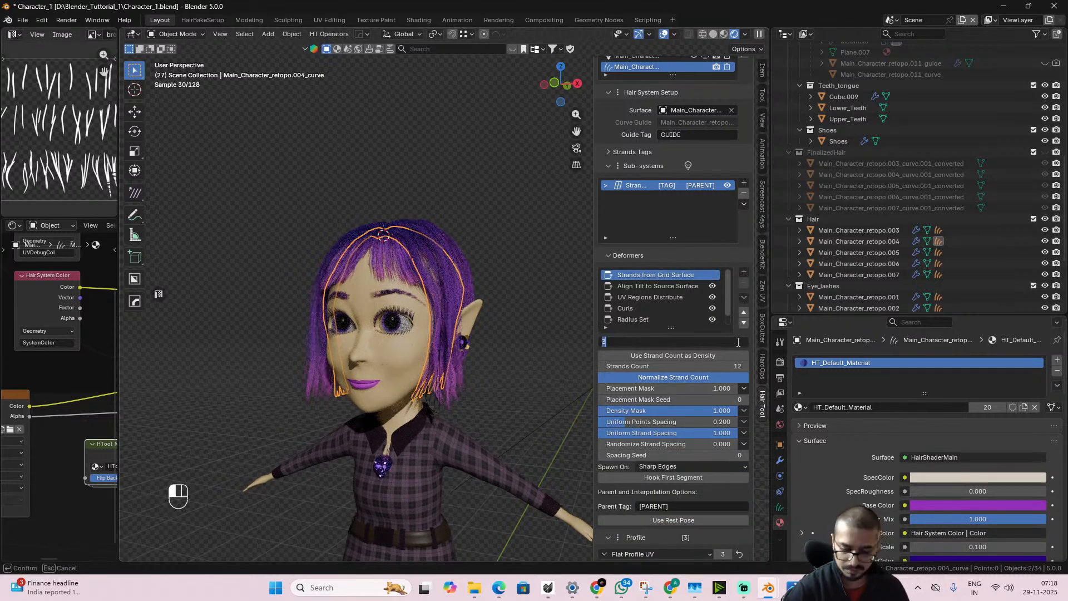
text(2)
key(Return)
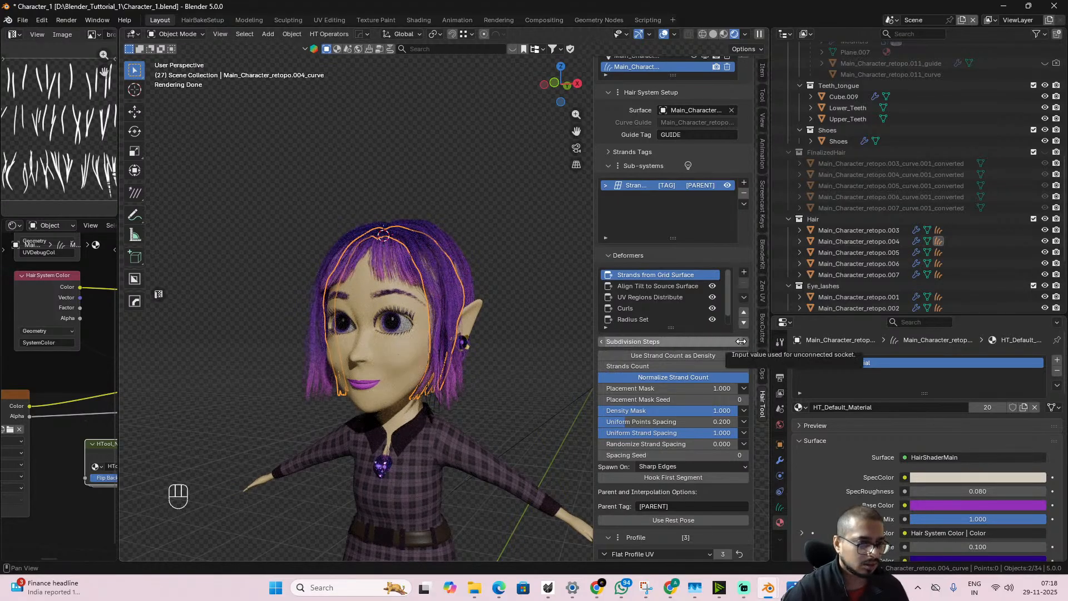
click(745, 342)
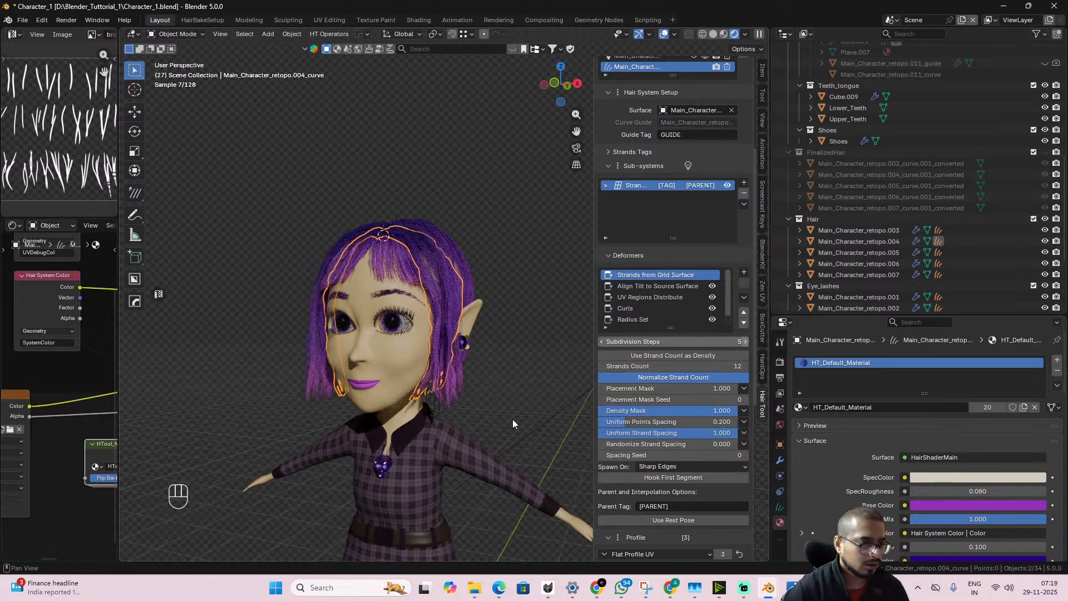
- Set the Subdivision Steps of the Main_Character_retopo.004_curve hair to 4 and inspect the hair from the side
scroll(474, 432, up, 5)
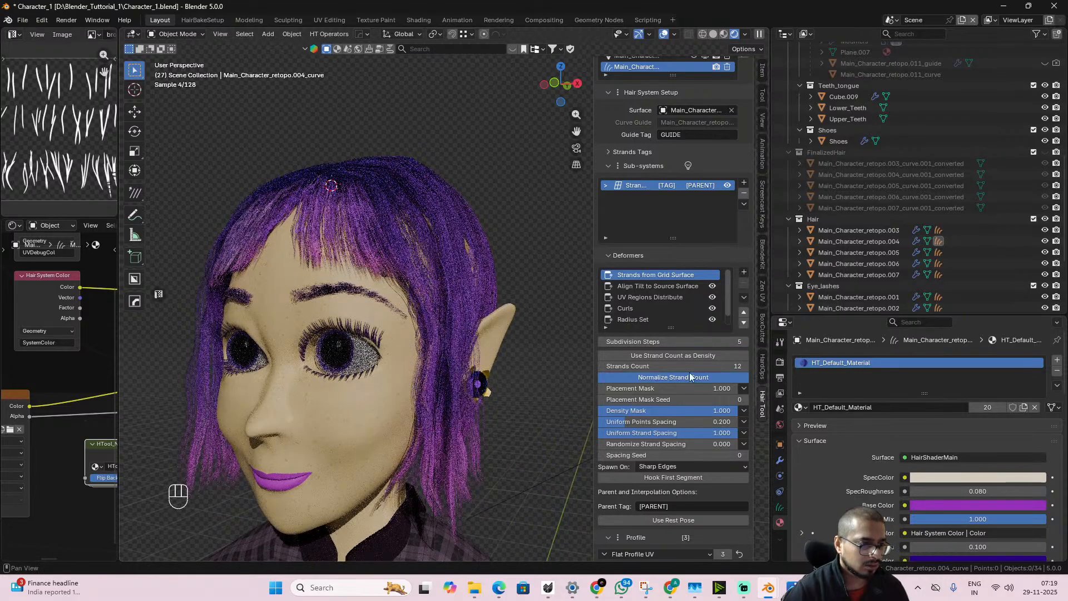
alt+middle_drag(412, 492, 413, 486)
double_click(726, 343)
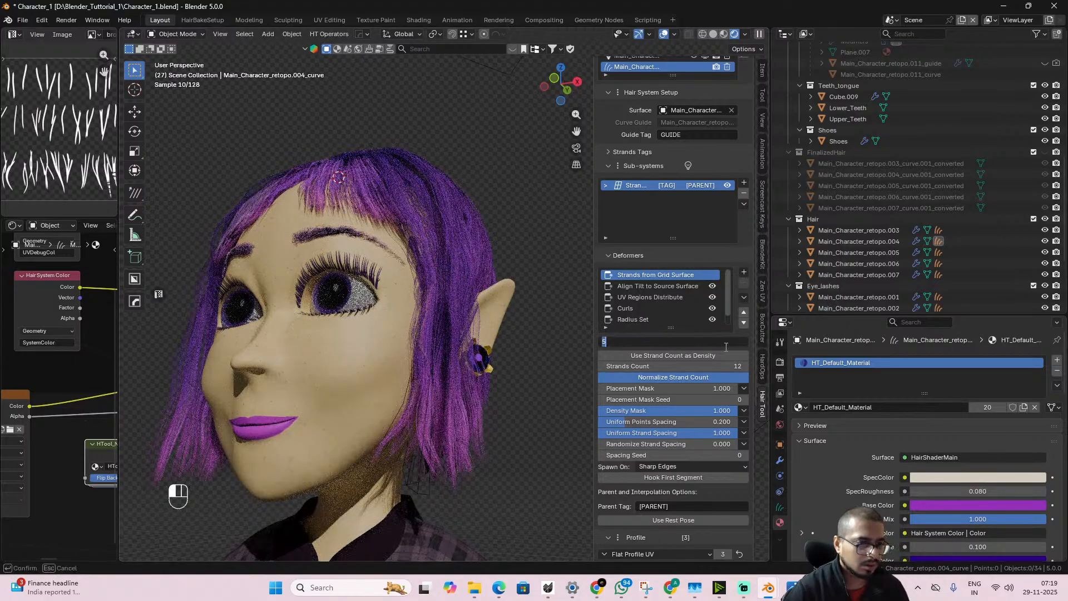
text(4)
key(Return)
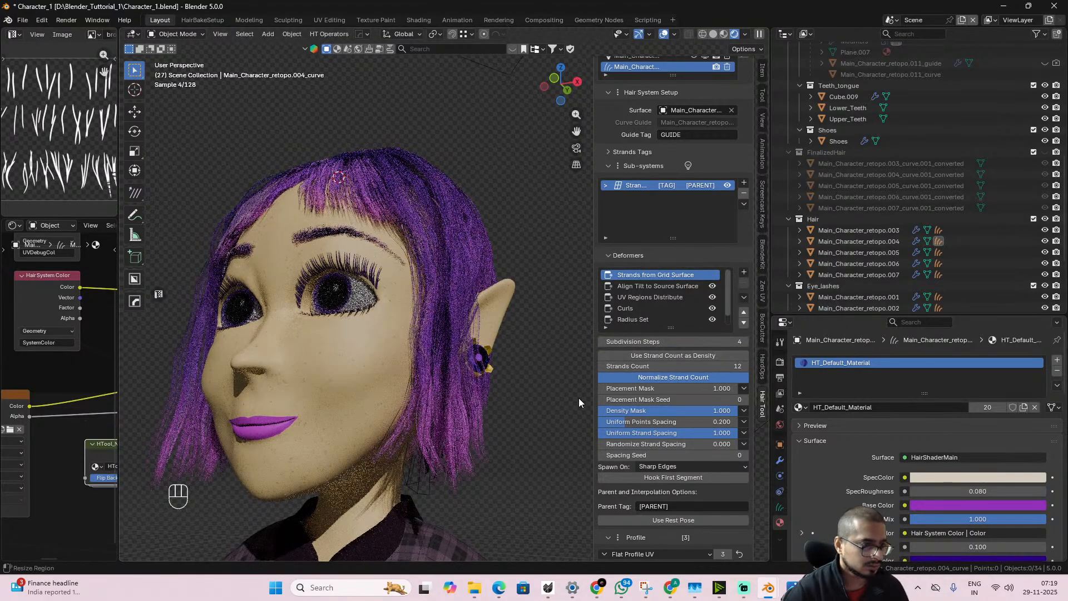
alt+middle_drag(521, 410, 428, 409)
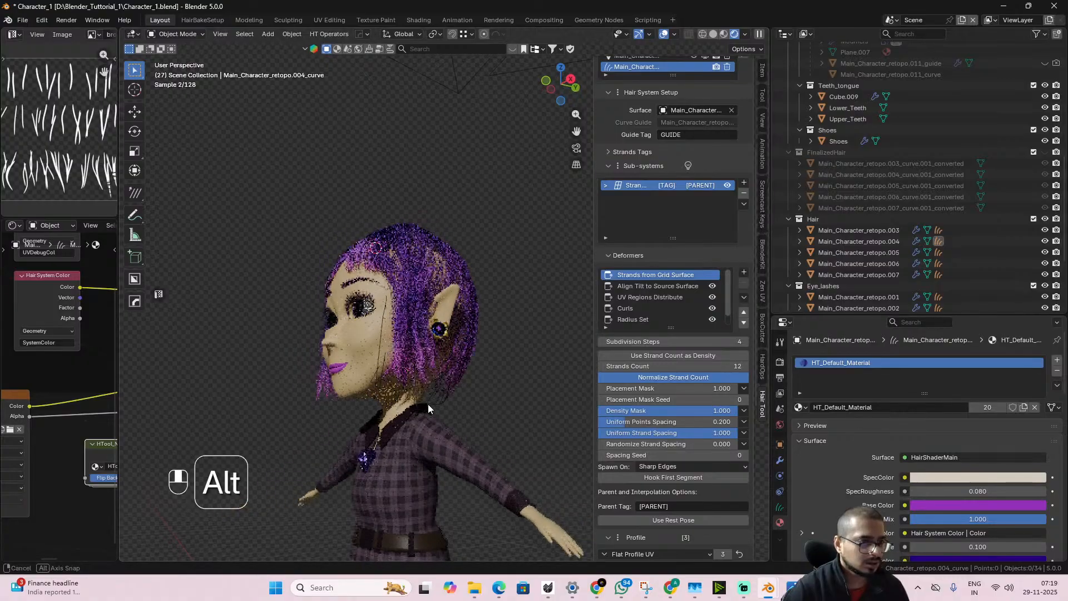
mouse_move(458, 375)
alt+middle_down()
mouse_move(486, 455)
mouse_move(459, 369)
alt+middle_up()
- Try a Strands Count of 40 in Strands from Grid Surface for the Main_Character_retopo.003_curve hair and check its coverage from the side
click(425, 267)
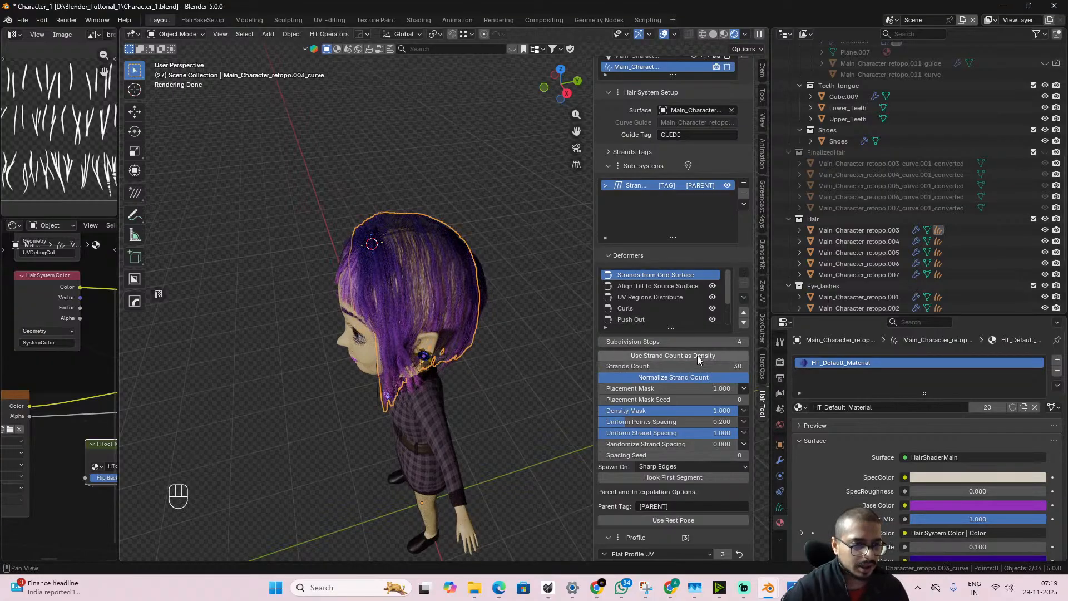
click(733, 366)
text(4)
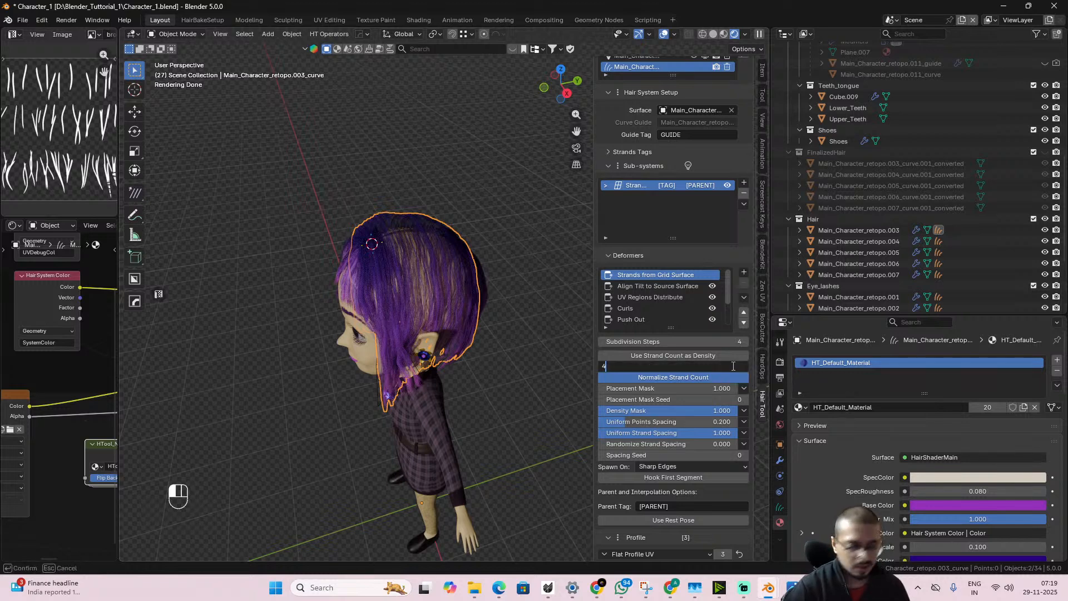
text(0)
key(Return)
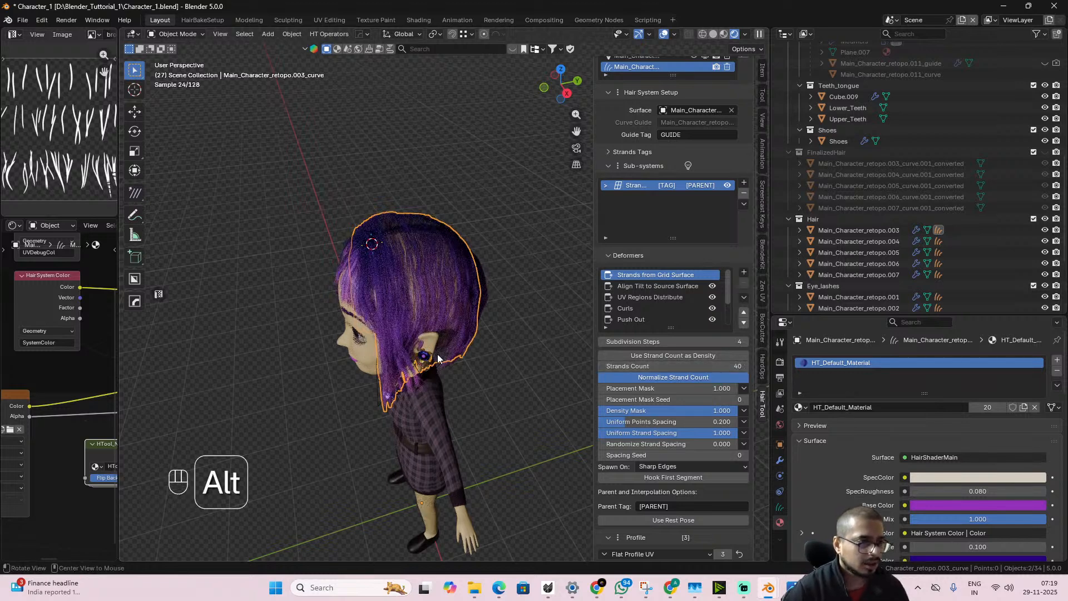
alt+middle_drag(450, 339, 445, 341)
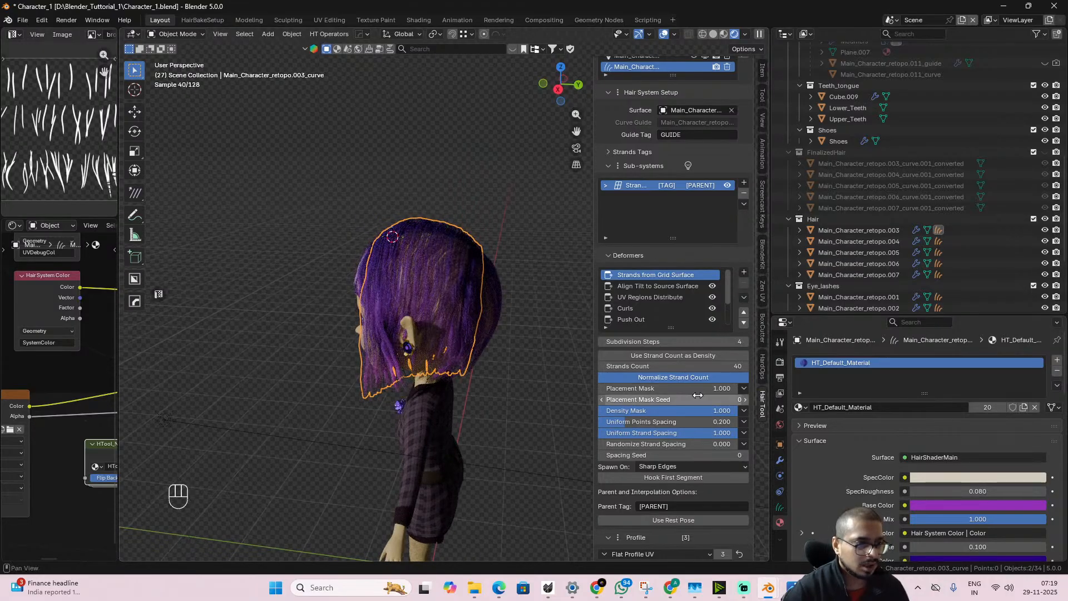
- Set the Strands Count of the Main_Character_retopo.003_curve hair to 45 and check it from the side and front
click(732, 366)
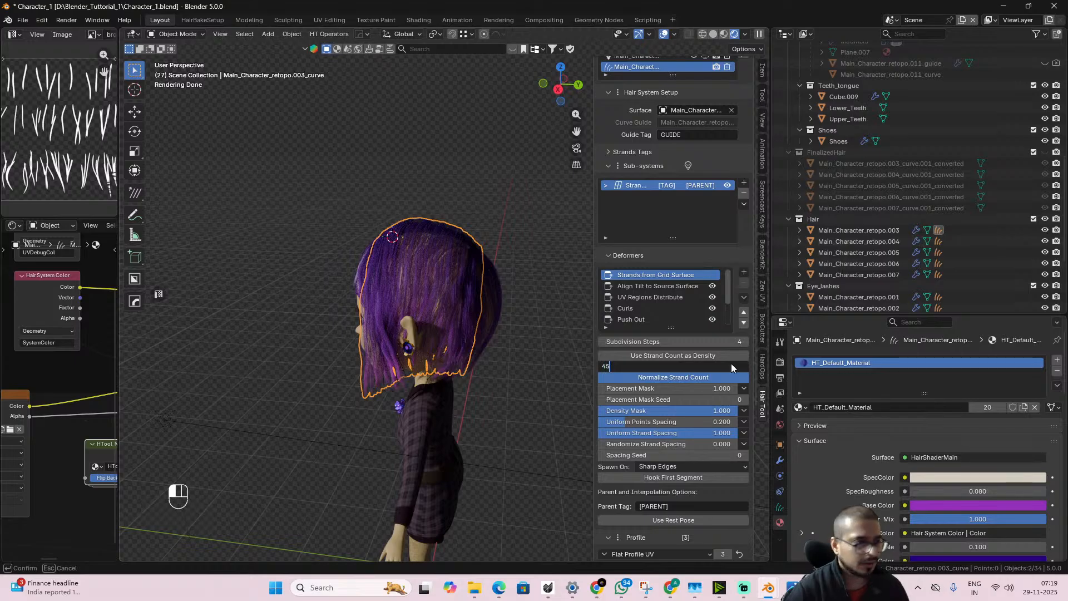
text(45)
key(Return)
alt+middle_drag(466, 391, 514, 377)
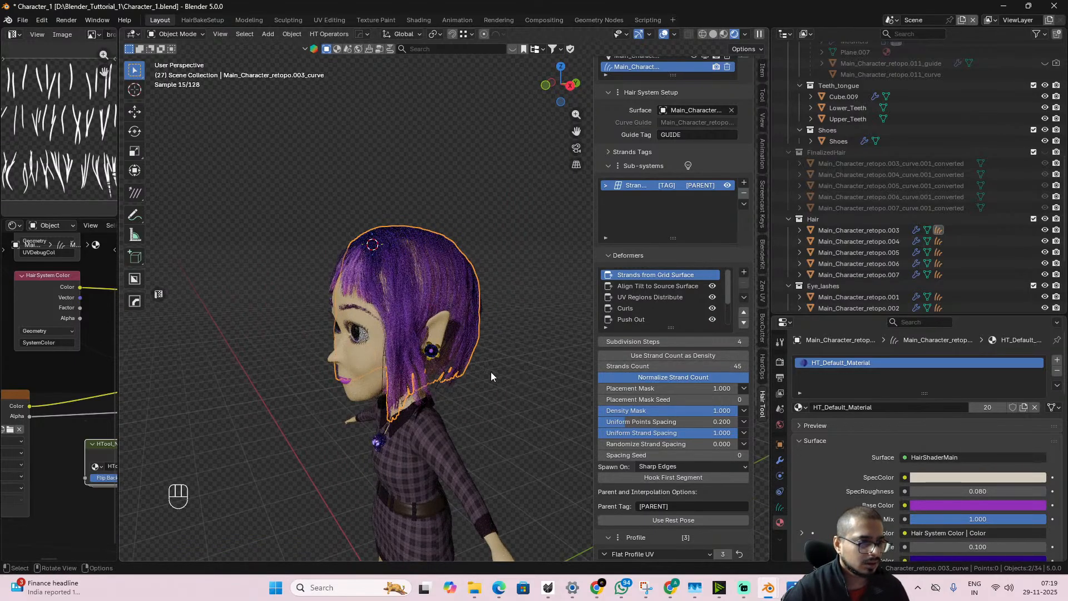
alt+middle_drag(472, 375, 491, 373)
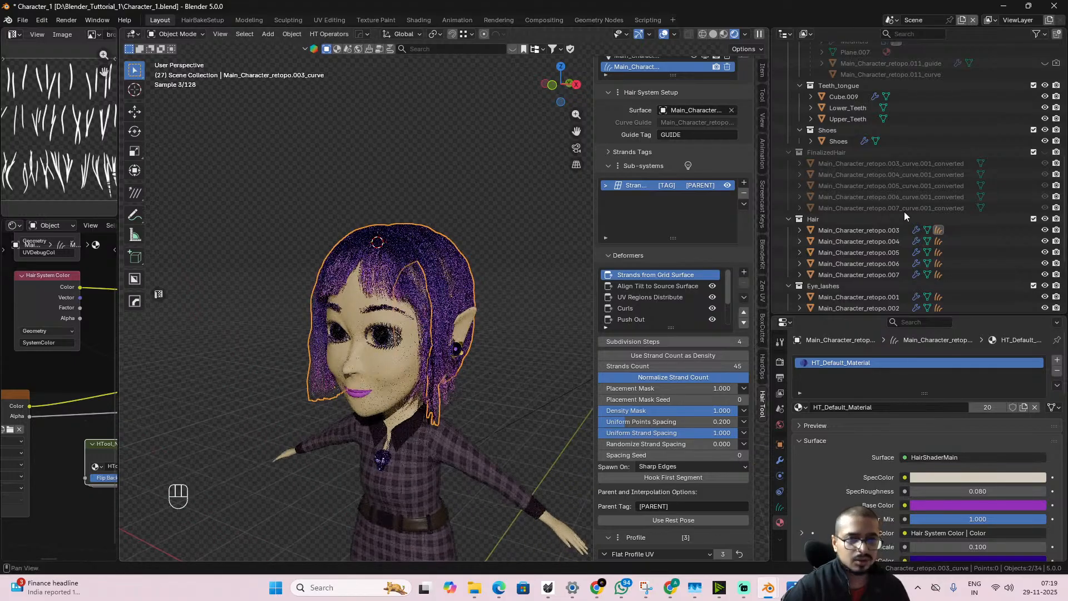
- Hide the Hair collection and show the FinalizedHair collection to view the previously converted hair
click(1044, 219)
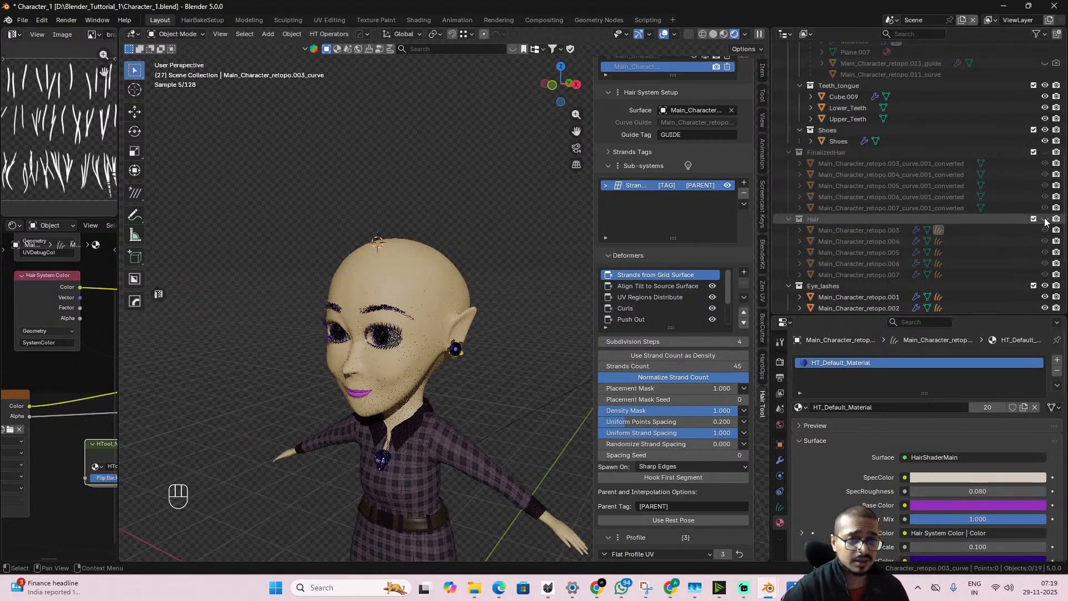
scroll(977, 225, down, 4)
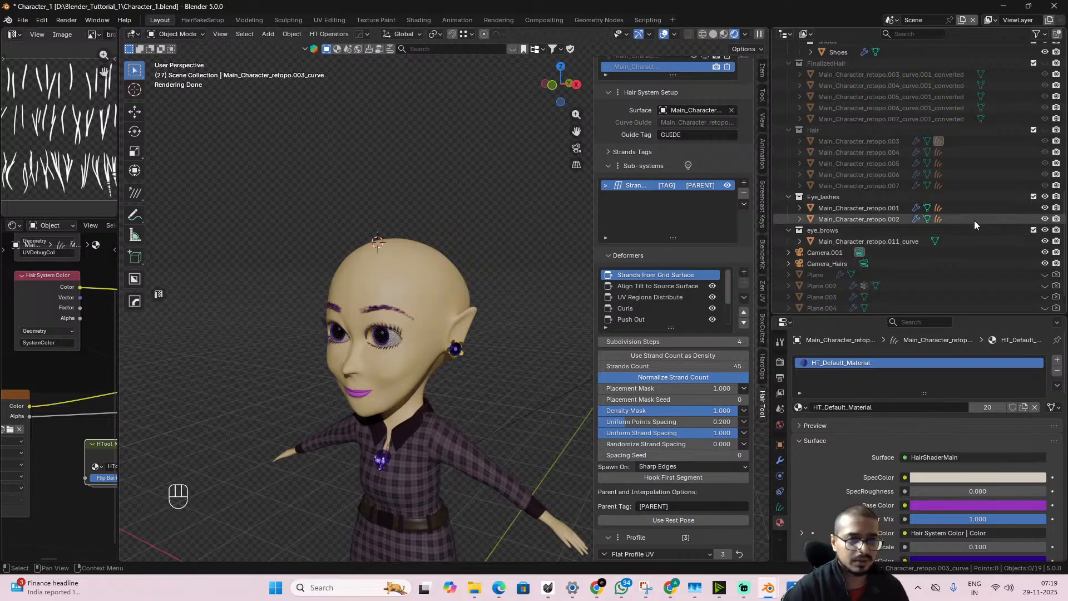
scroll(985, 173, down, 2)
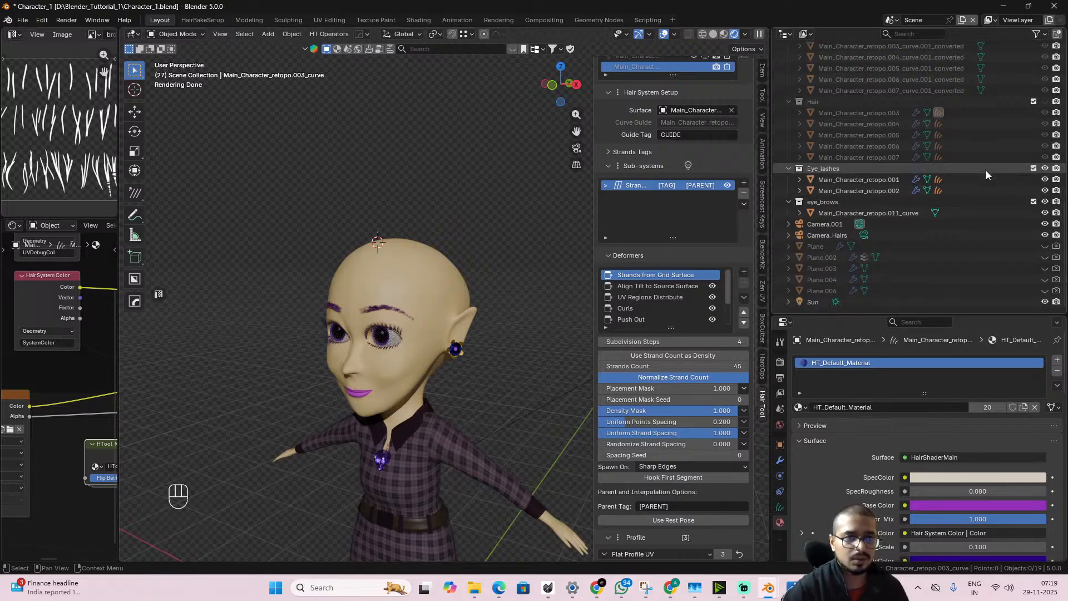
scroll(985, 170, up, 6)
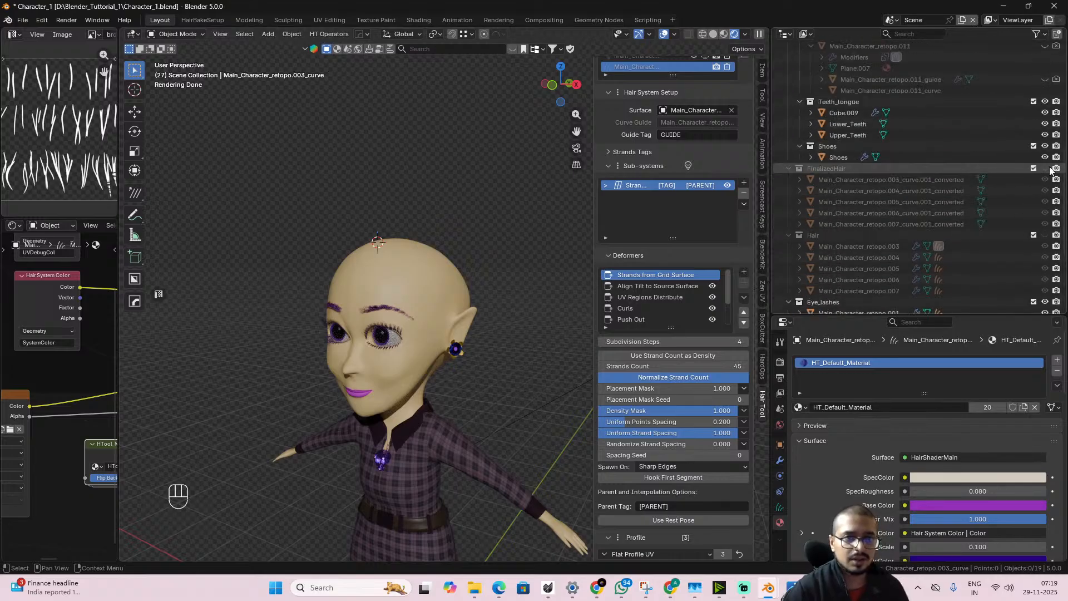
click(1049, 169)
- Select all five converted meshes in FinalizedHair, examine their geometry in Edit Mode, and return to Object Mode
click(399, 252)
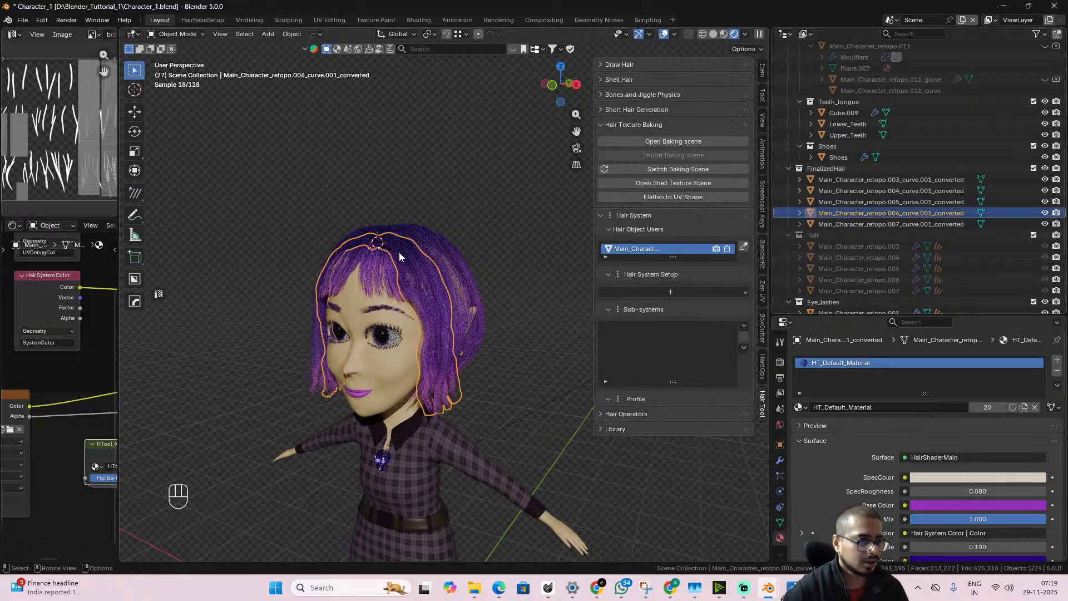
click(885, 179)
shift+click(889, 224)
key(Tab)
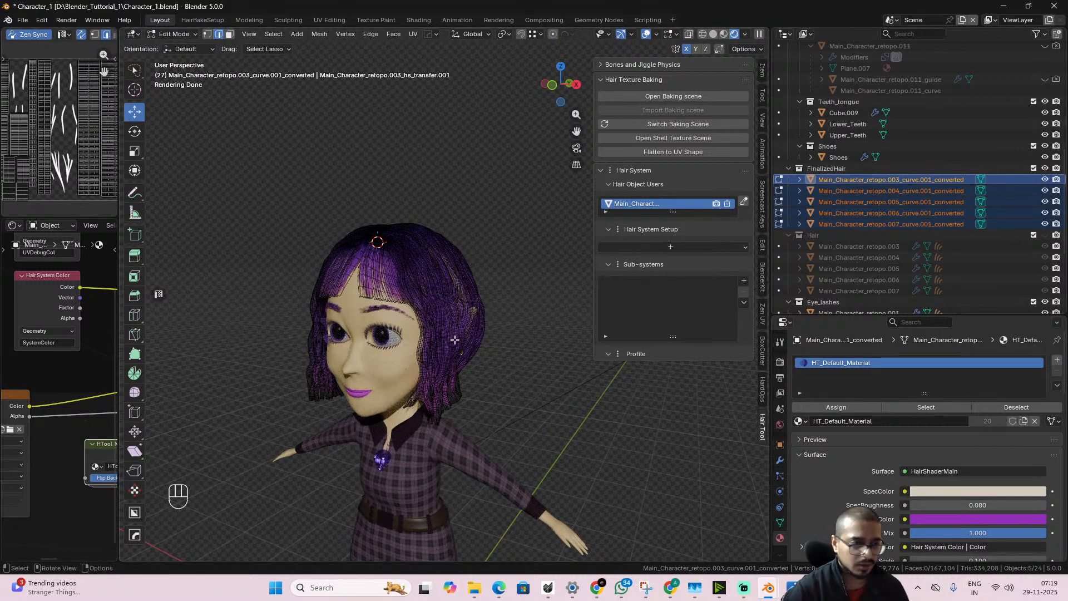
key(Tab)
alt+middle_drag(471, 288, 428, 290)
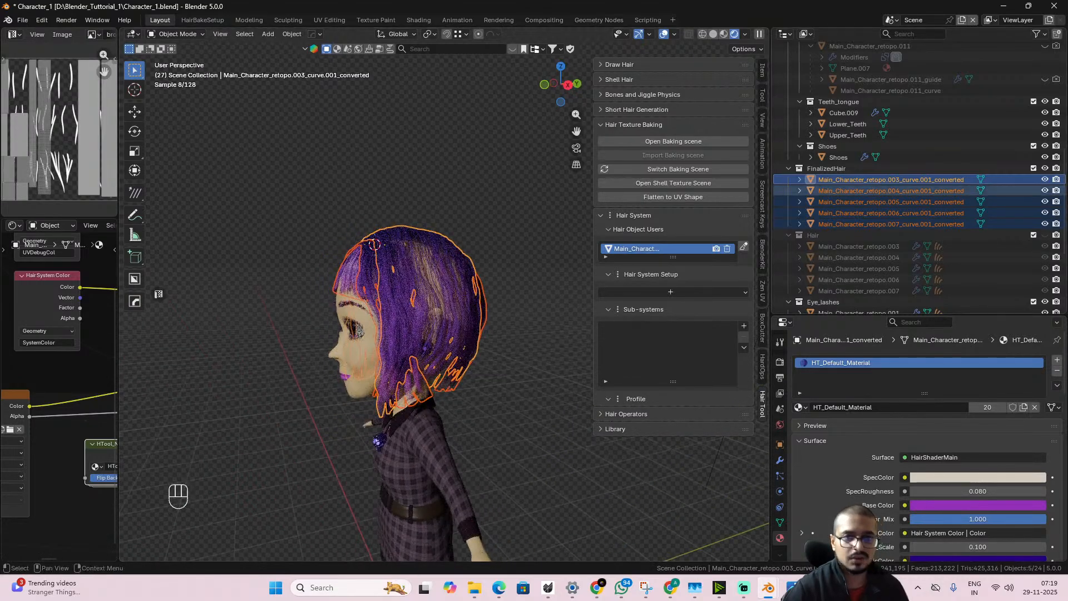
- Hide the FinalizedHair collection, show the Hair collection again, and select the Main_Character_retopo.003_curve hair
click(1045, 169)
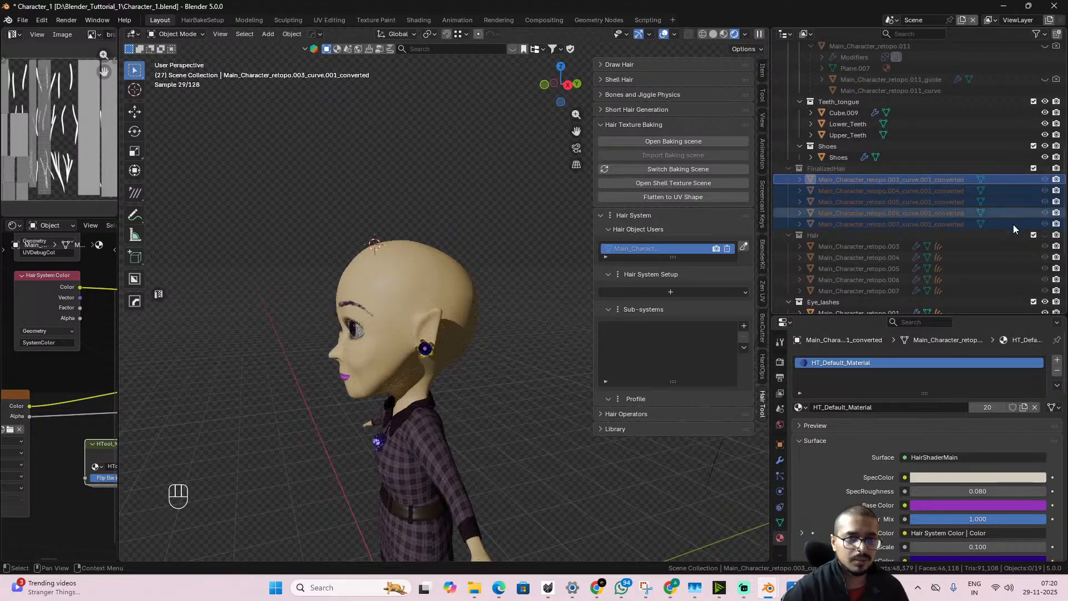
click(1045, 235)
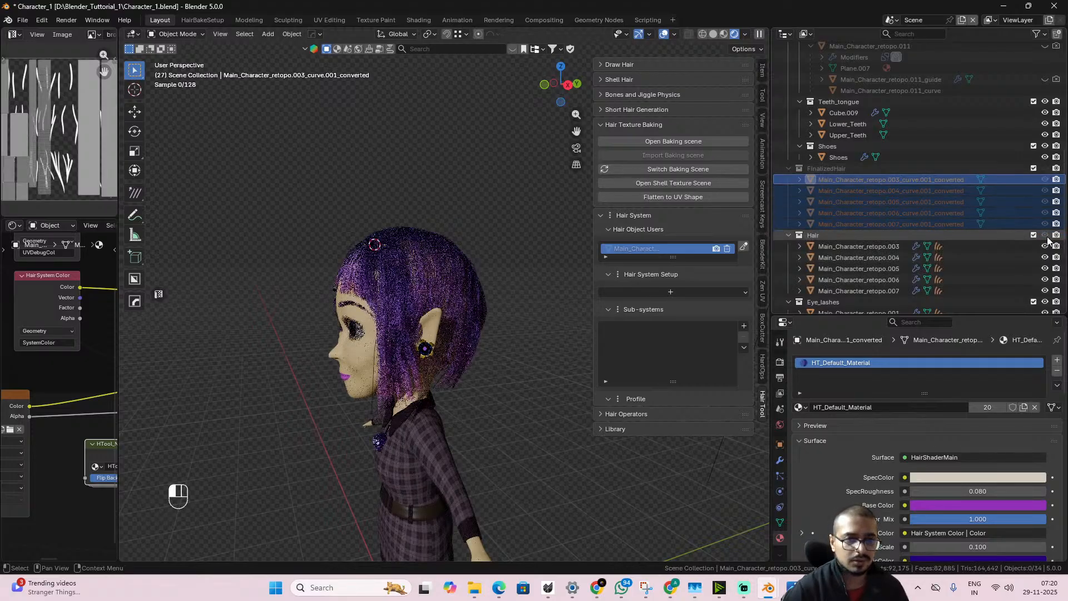
click(404, 279)
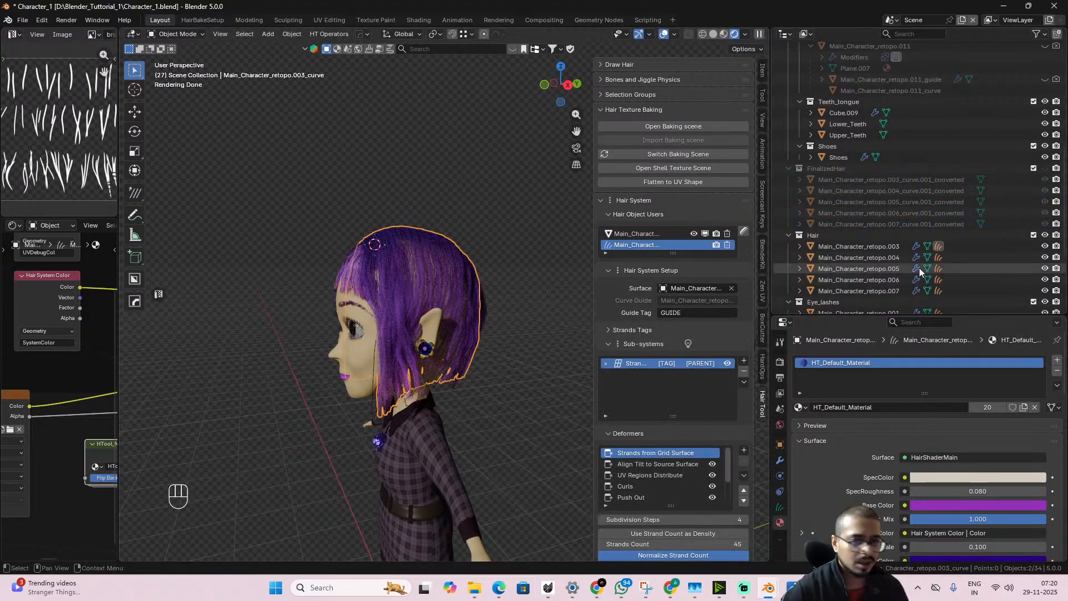
- Extend the hair selection with the strands beside the face and the Main_Character_retopo.007_curve back hair
click(849, 246)
shift+click(637, 259)
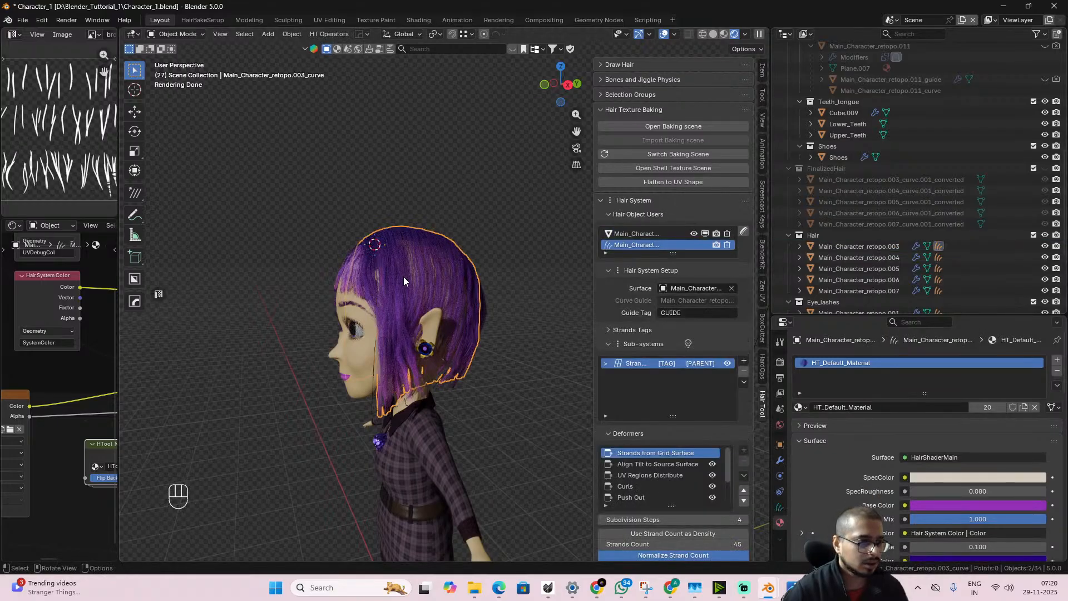
shift+click(364, 272)
alt+middle_drag(477, 375, 488, 314)
shift+click(472, 340)
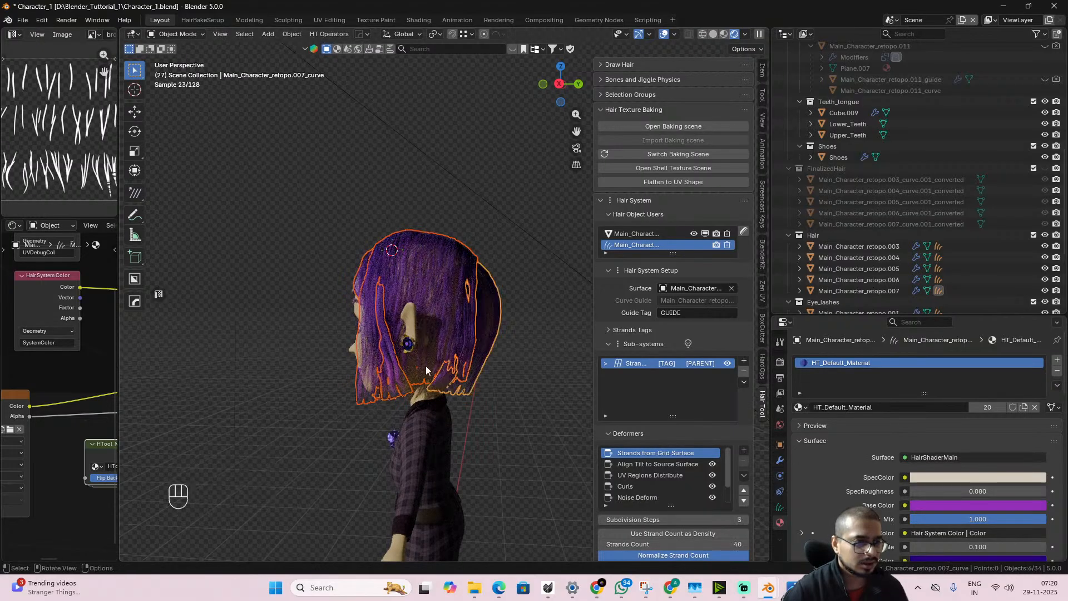
- Add the Main_Character_retopo.005_curve fringe and the remaining side strands to the hair selection, leaving the body mesh unselected
alt+middle_drag(426, 366, 515, 366)
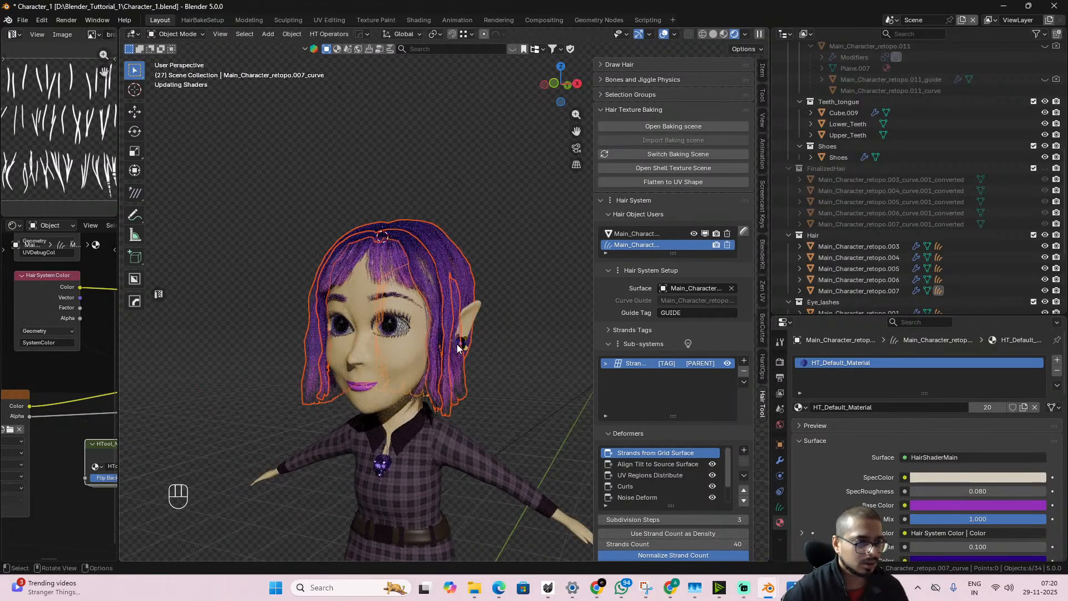
scroll(459, 343, up, 2)
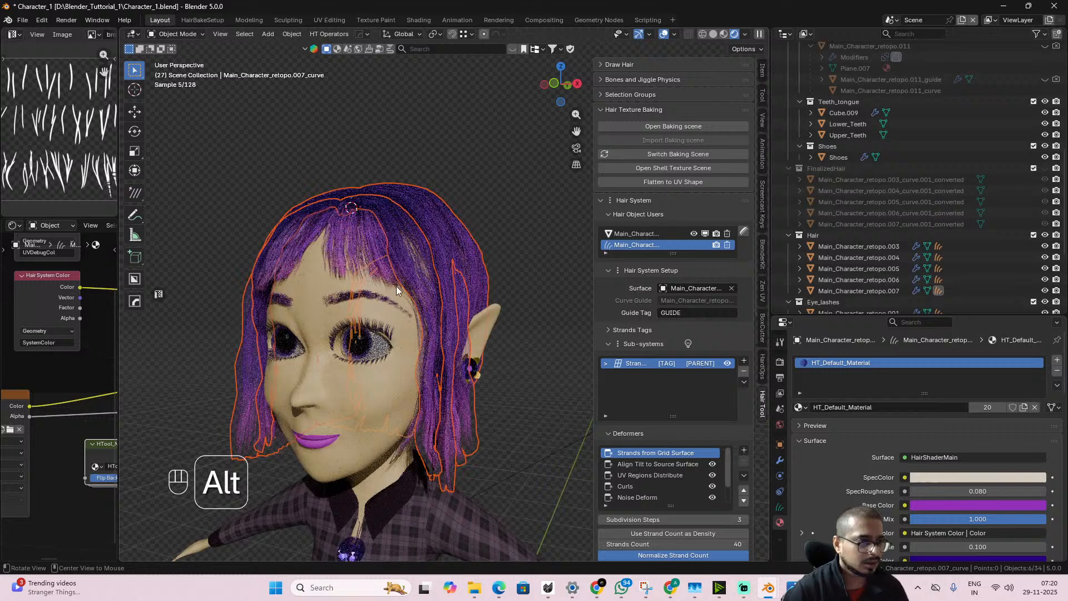
shift+click(356, 243)
alt+middle_drag(467, 318, 471, 311)
key(shift)
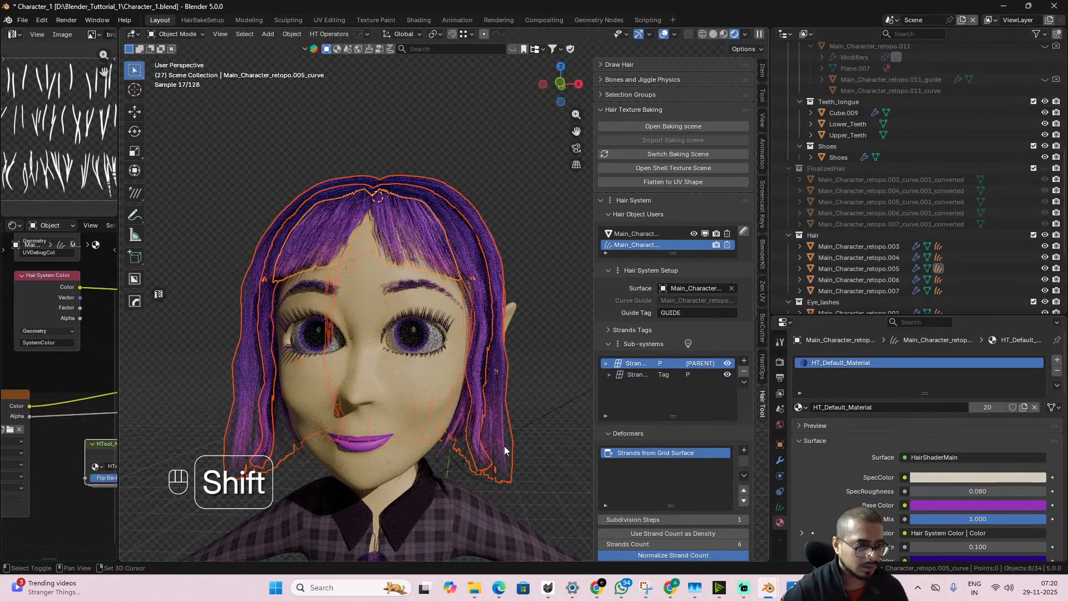
shift+click(504, 449)
shift+click(494, 443)
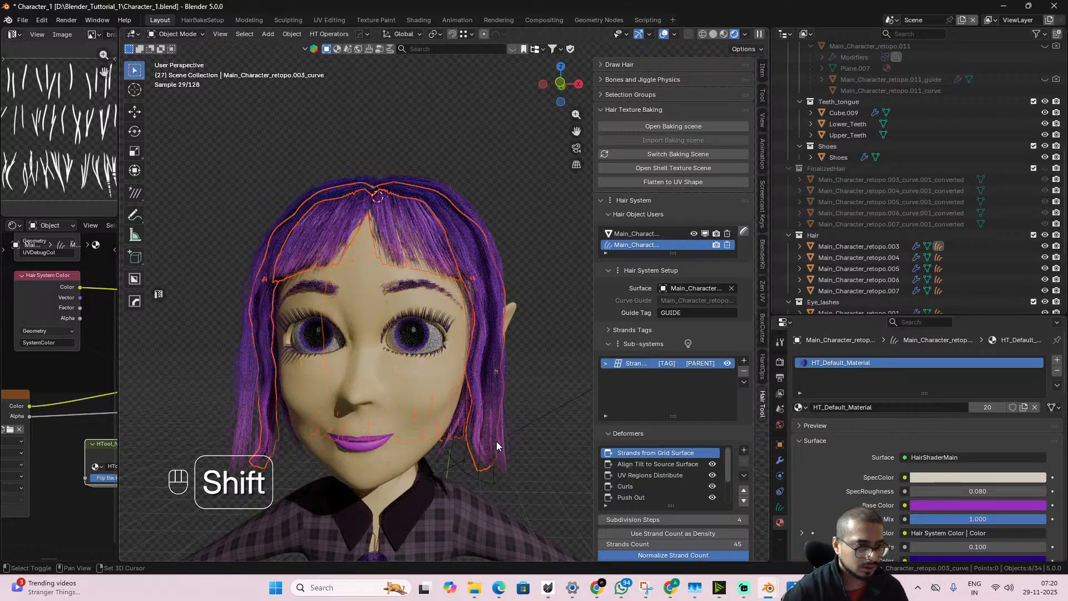
shift+click(482, 448)
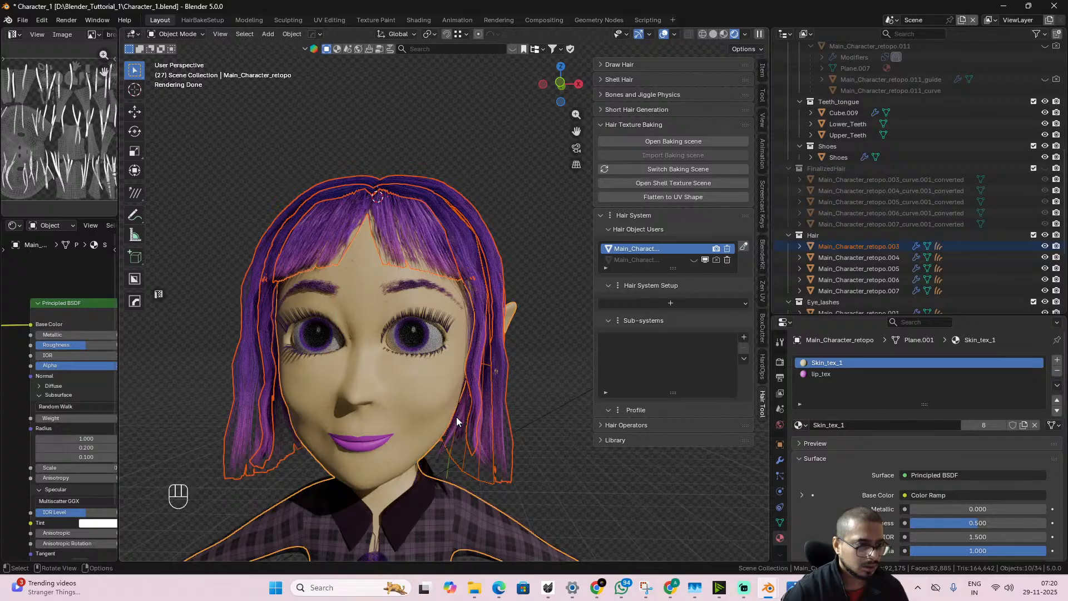
key(ctrl+z)
scroll(469, 395, down, 5)
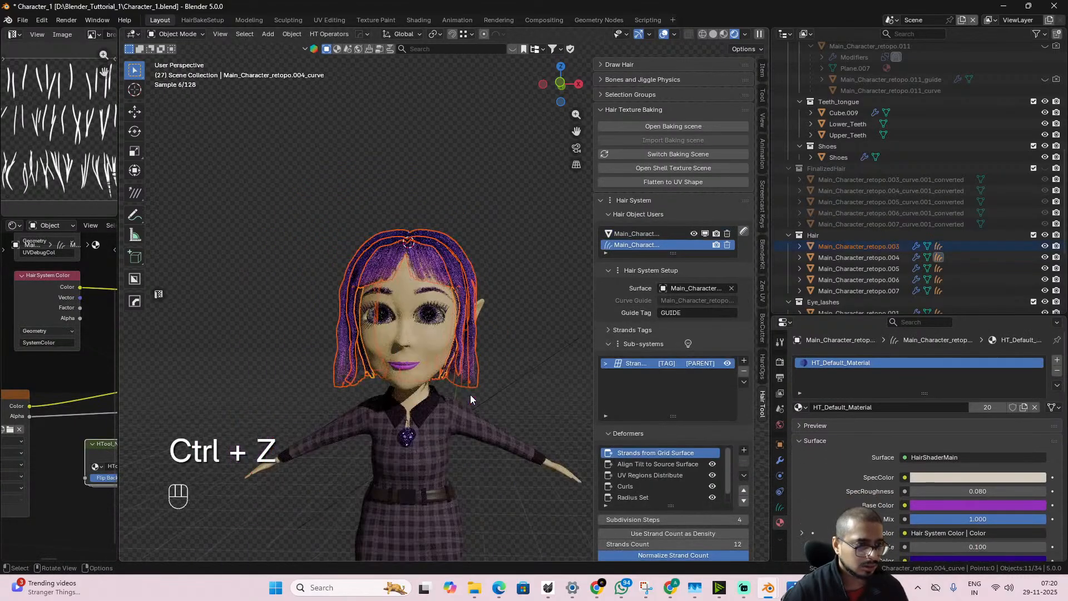
- Check the hair selection by trial-moving it and hiding all unselected objects, reverting both changes
key(g)
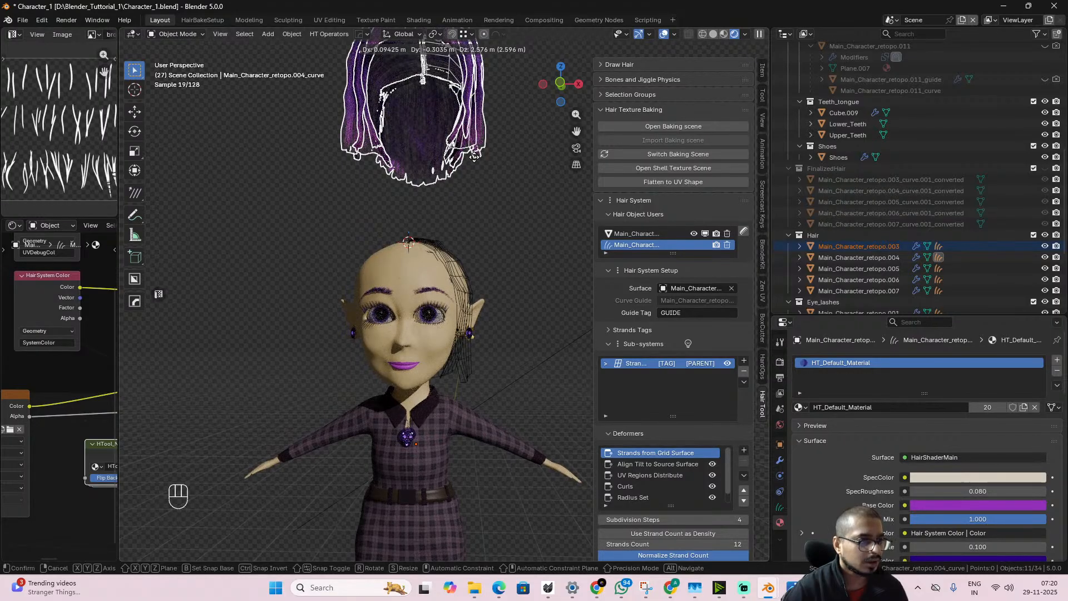
right_click(474, 157)
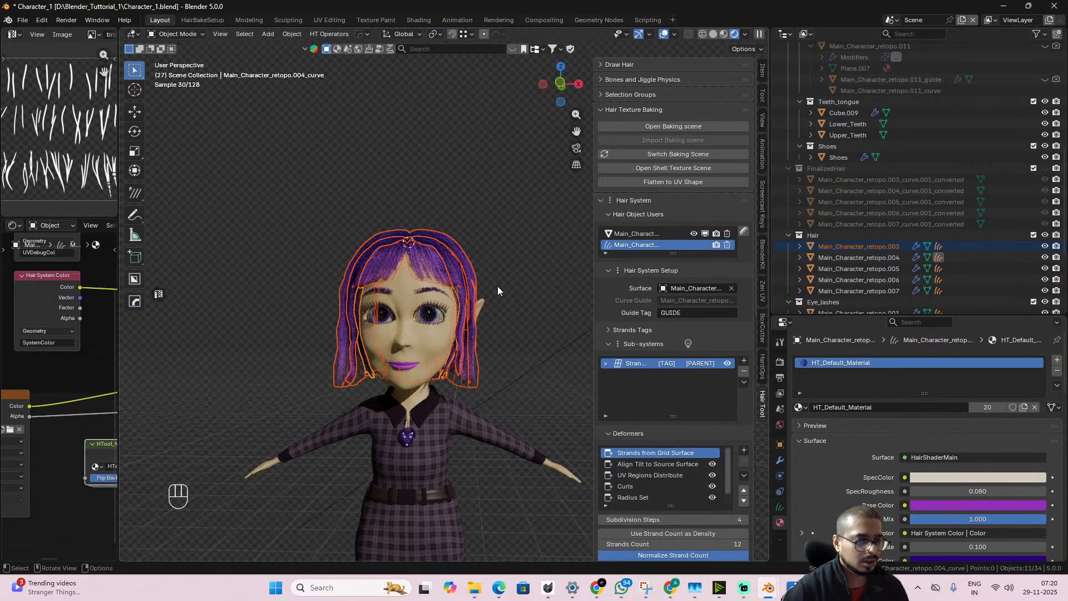
key(shift)
key(shift+h)
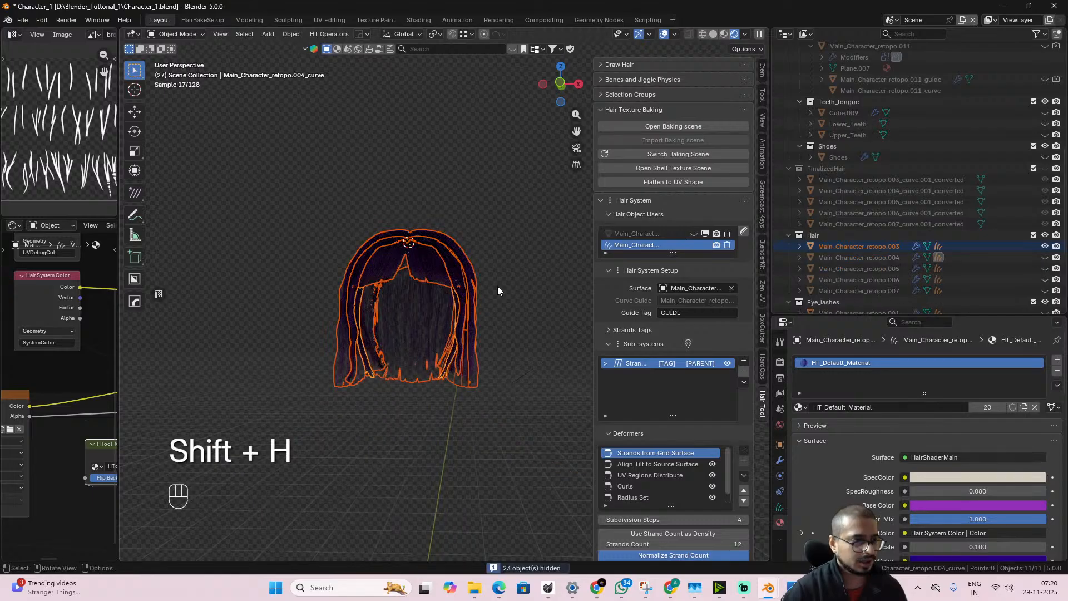
key(ctrl+z)
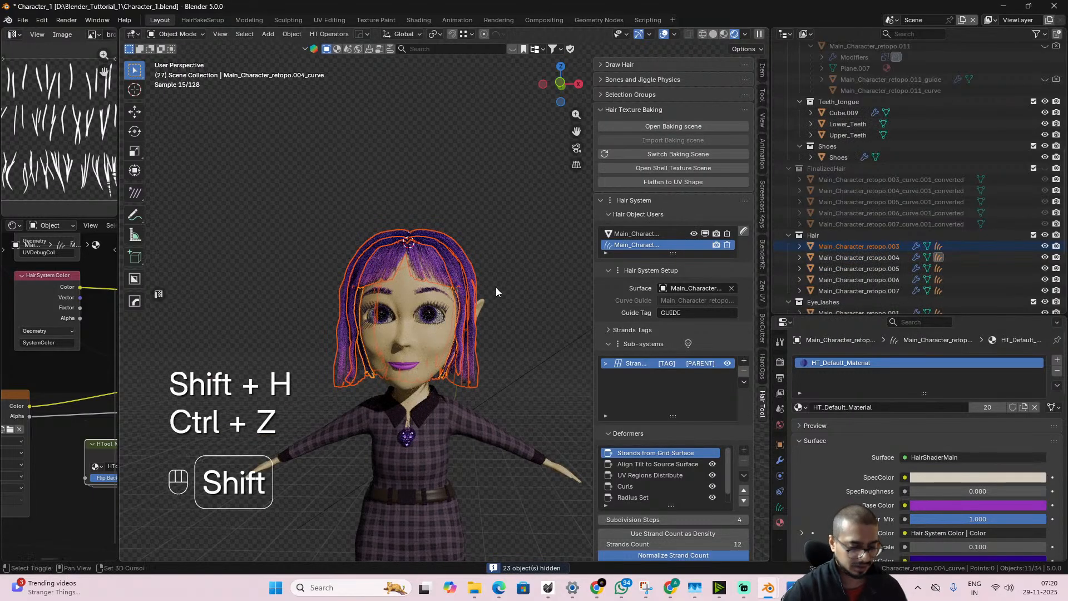
- Convert the selected hair curves to meshes with Hair Tool's Finalize Hair operator
key(ctrl+shift+h)
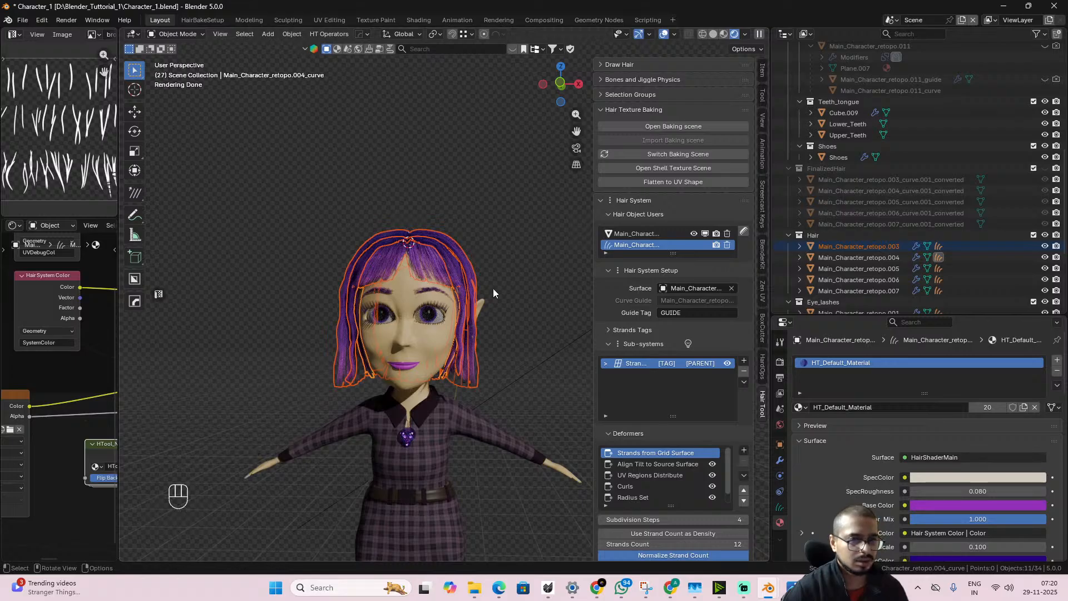
middle_drag(492, 289, 469, 292)
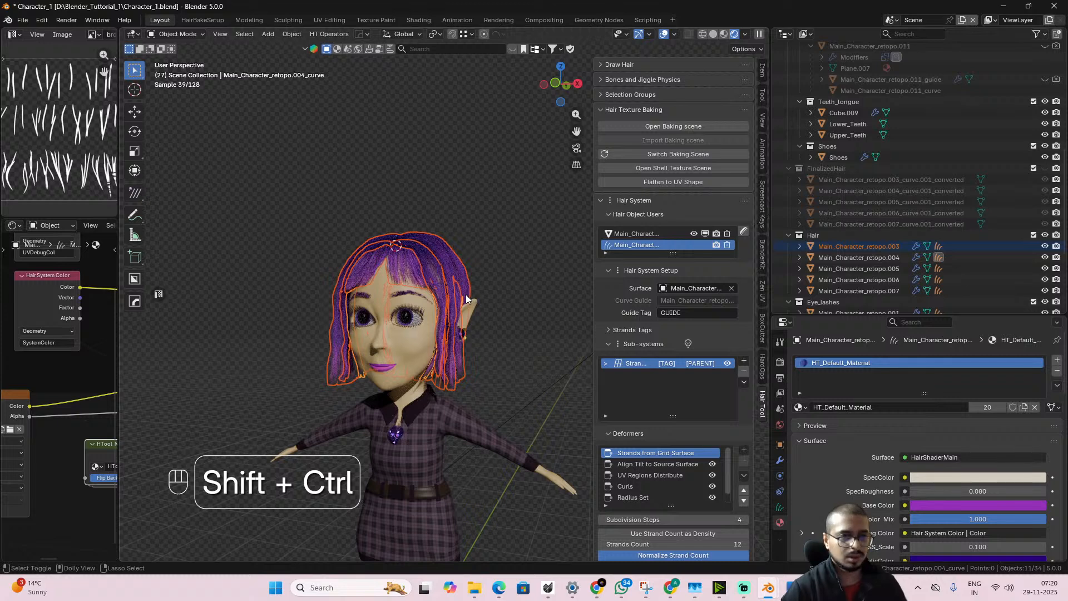
key(ctrl+shift+h)
key(ctrl+shift+h)
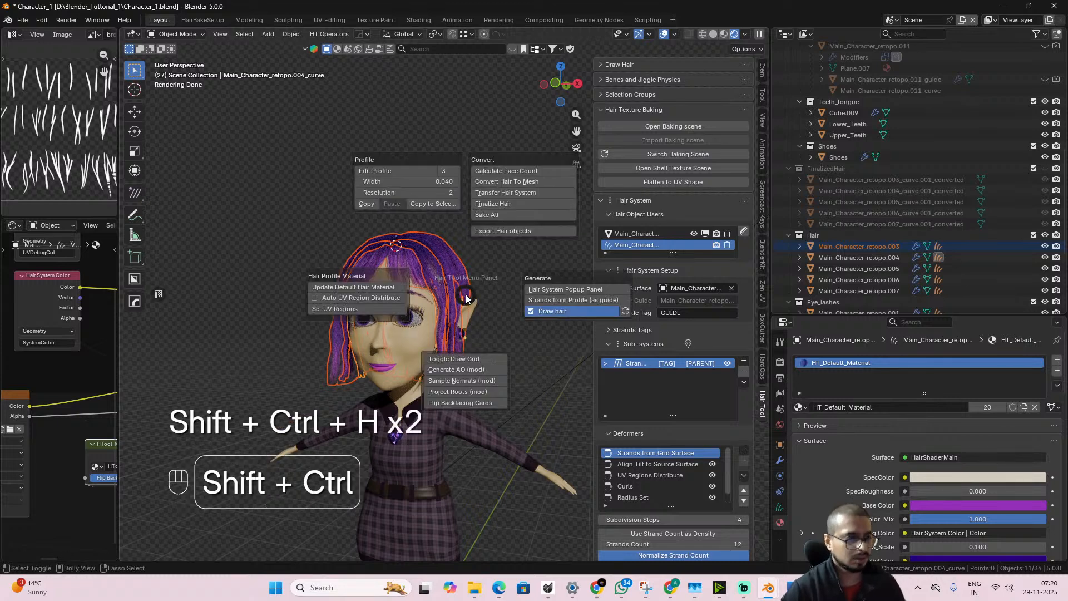
click(515, 203)
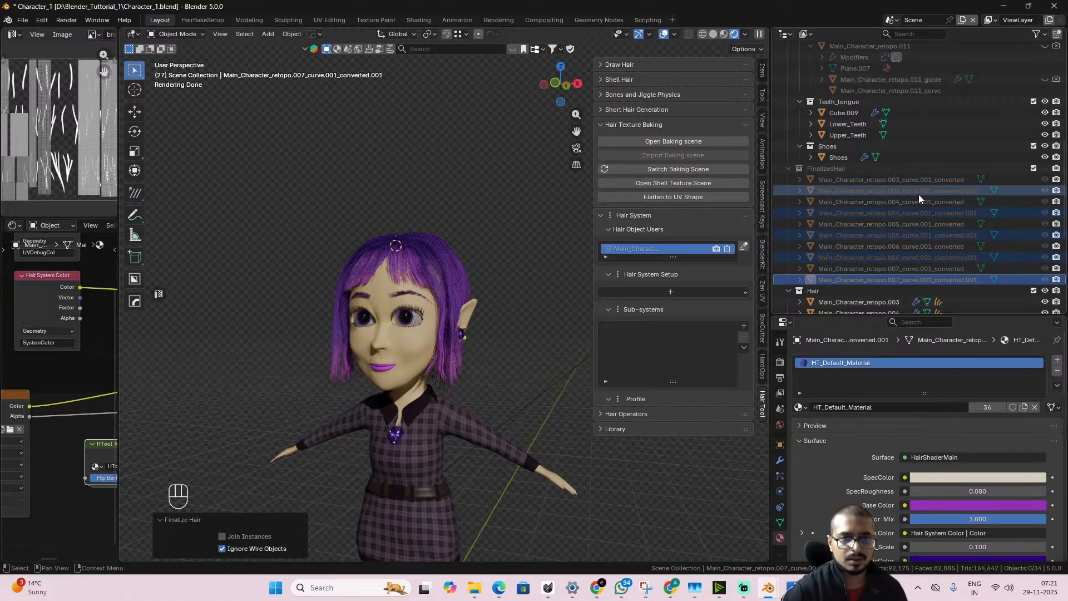
- Show the FinalizedHair collection and move its five newly converted hair meshes to a new collection named f_hairs_2
key(m)
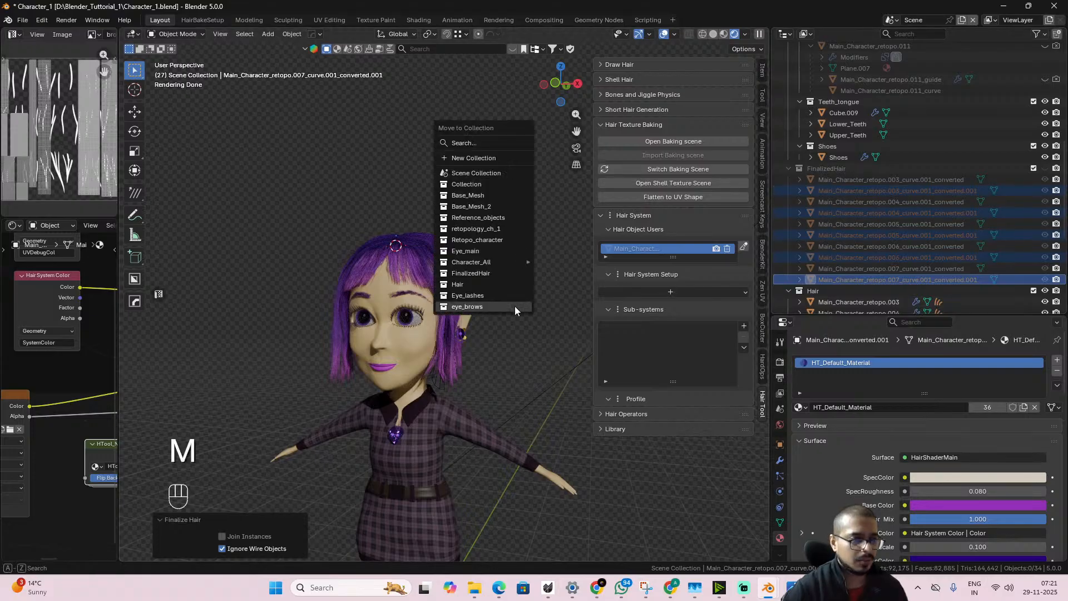
click(500, 158)
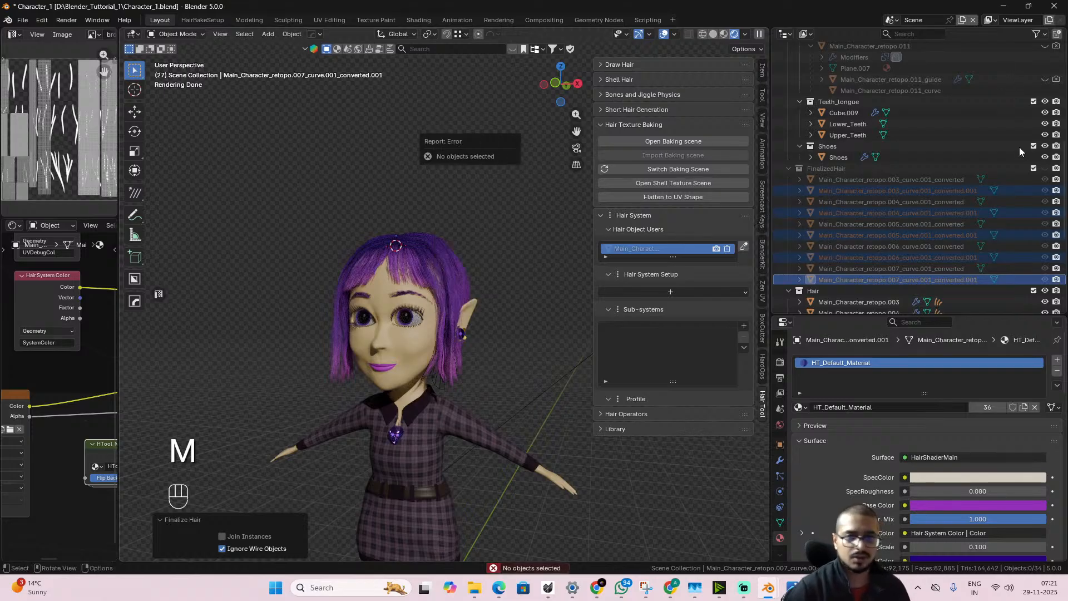
click(1044, 168)
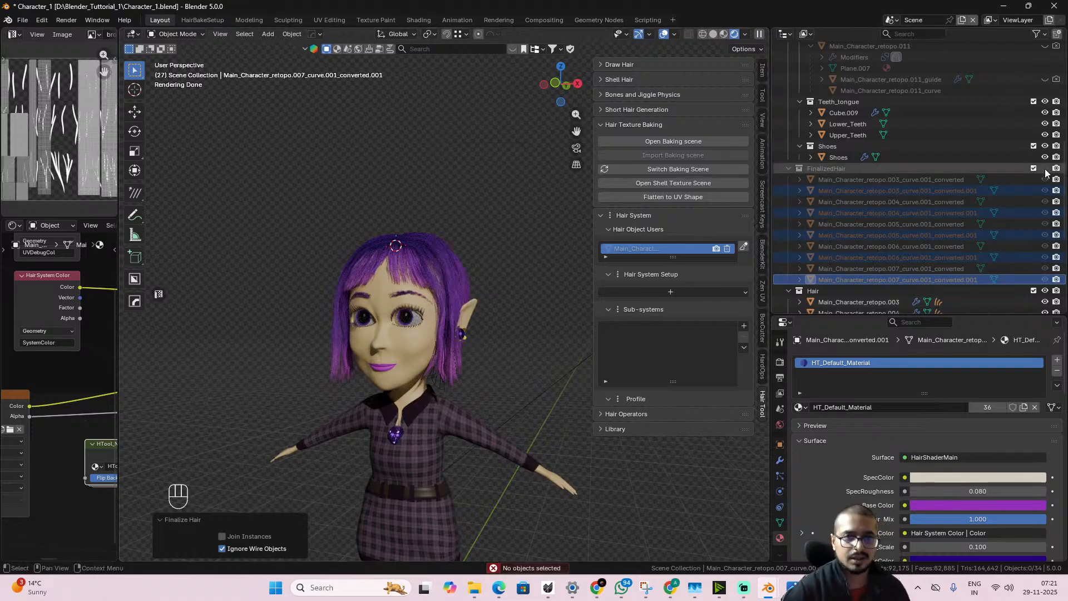
key(m)
click(510, 248)
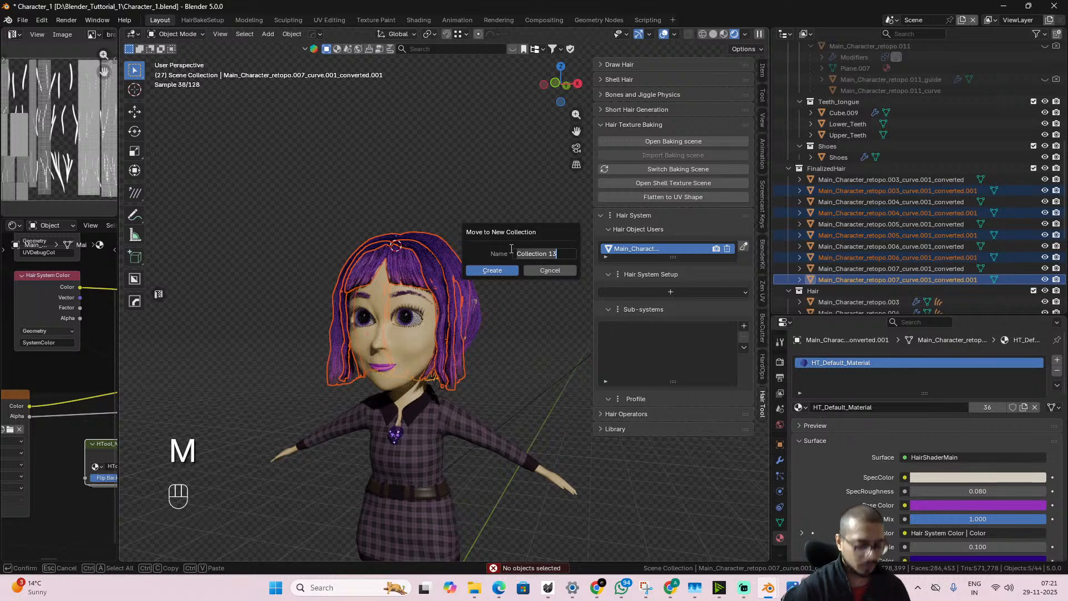
text(f_hairs)
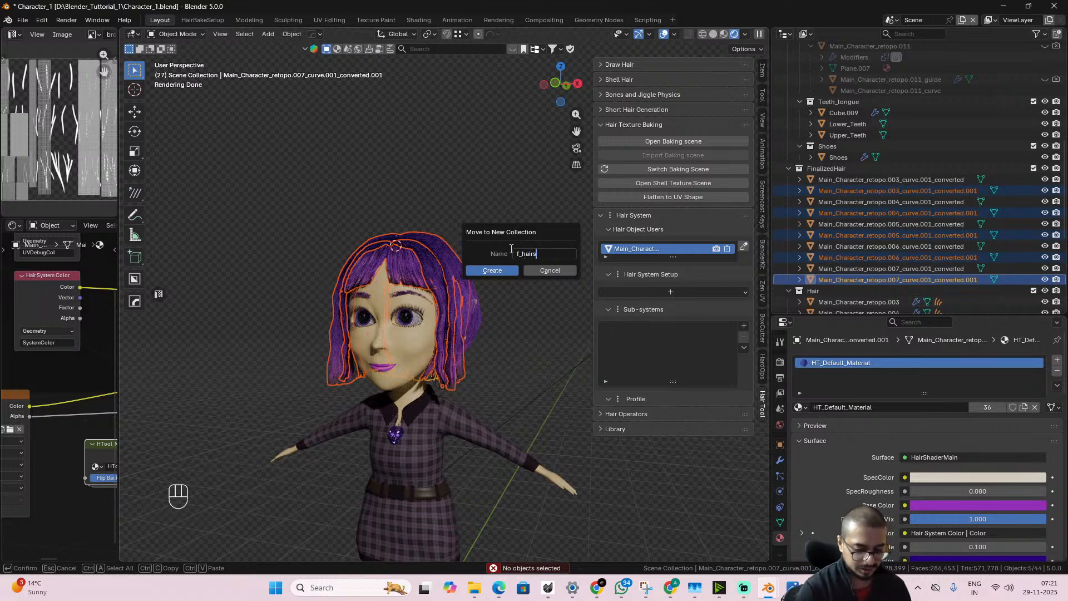
text(_)
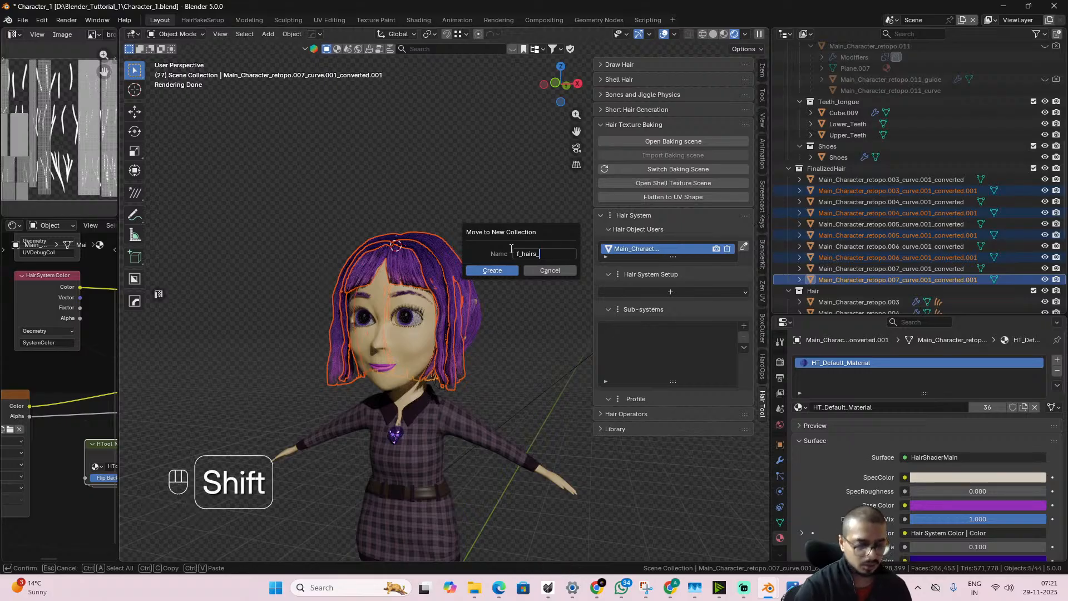
text(2)
key(Return)
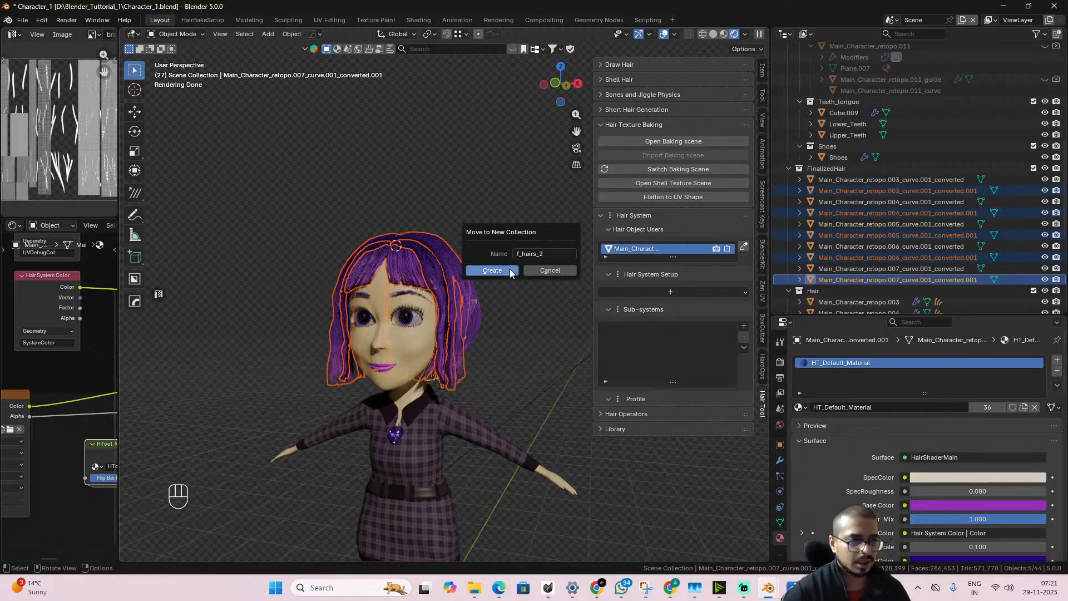
click(511, 271)
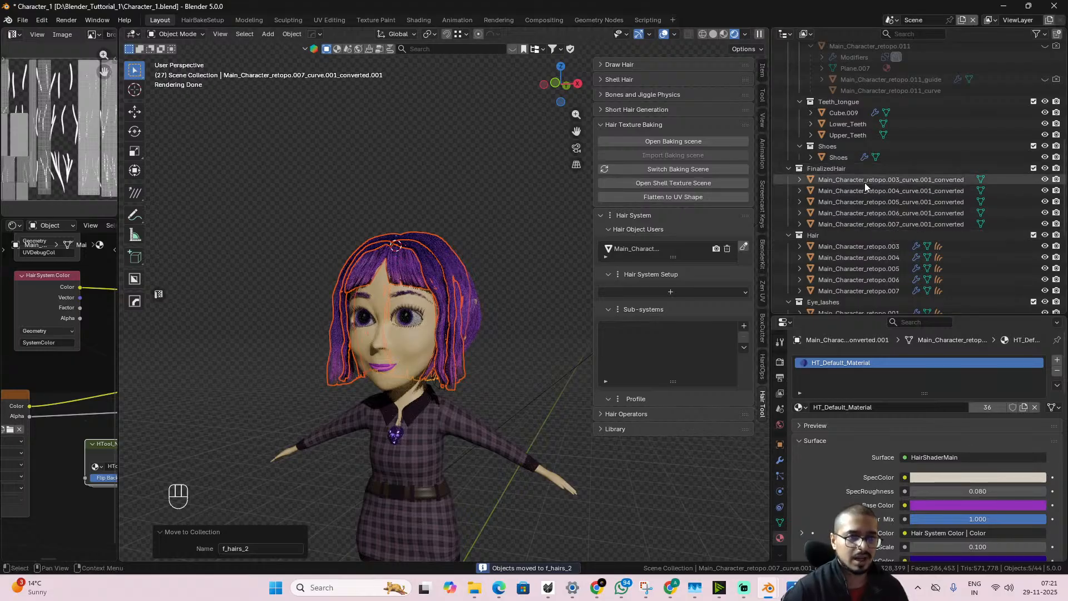
- Hide the FinalizedHair and Hair collections, leaving the f_hairs_2 meshes displayed on the character
scroll(876, 228, down, 5)
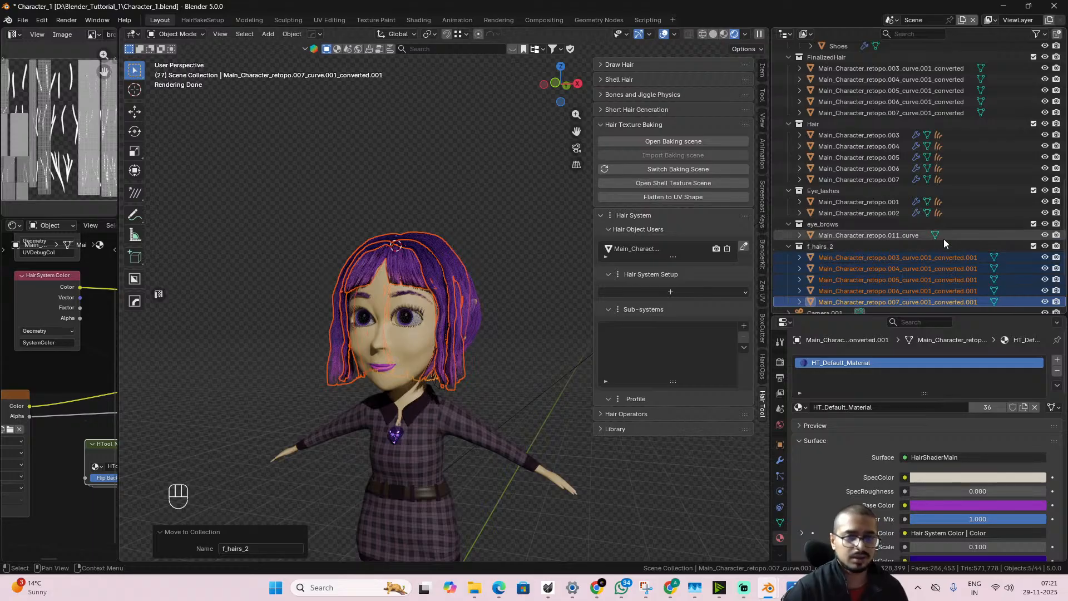
scroll(946, 223, up, 2)
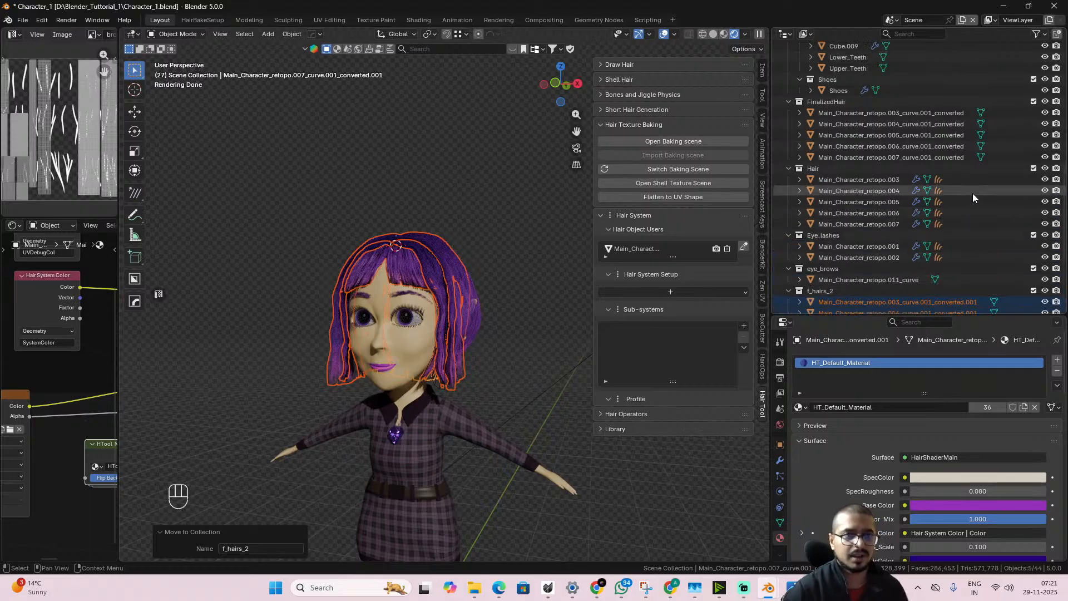
click(1044, 101)
scroll(941, 141, up, 6)
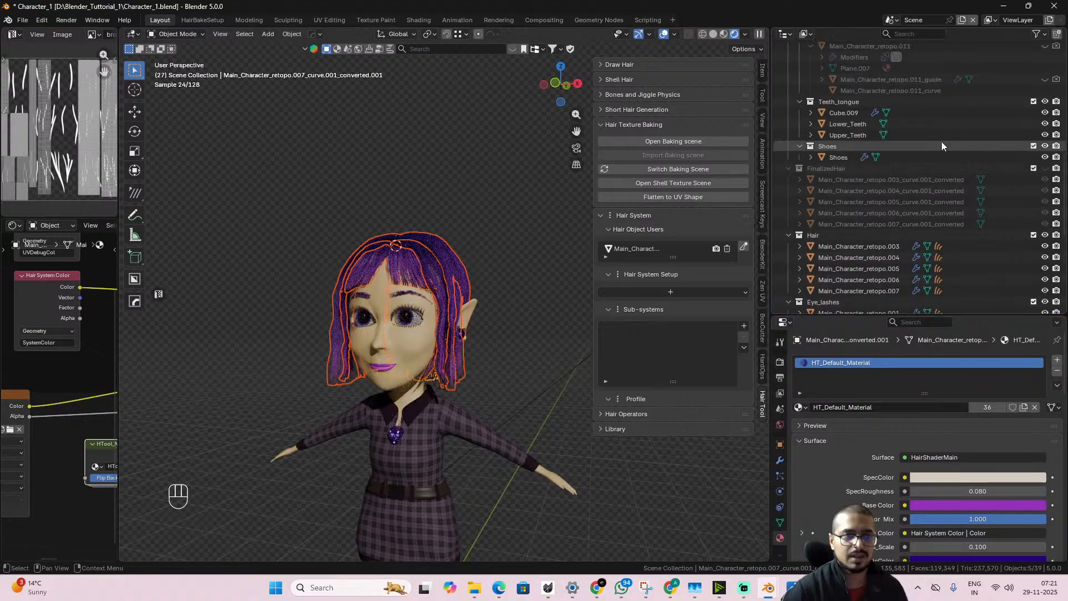
scroll(941, 141, down, 4)
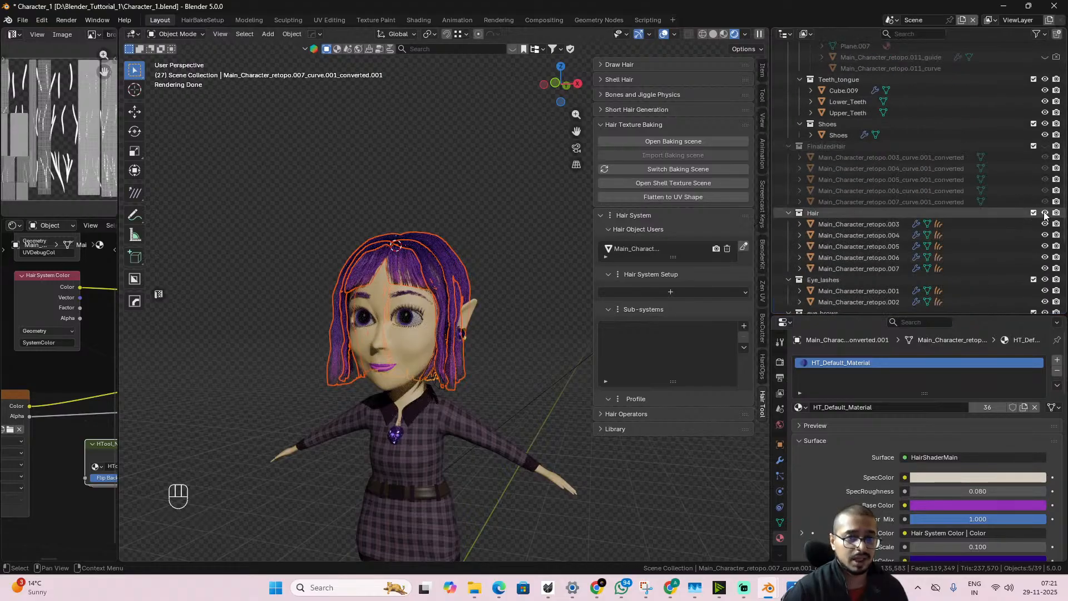
click(1044, 215)
- Select all geometry of the f_hairs_2 meshes in Edit Mode, examine their triangle count, and return to Object Mode
scroll(914, 229, down, 4)
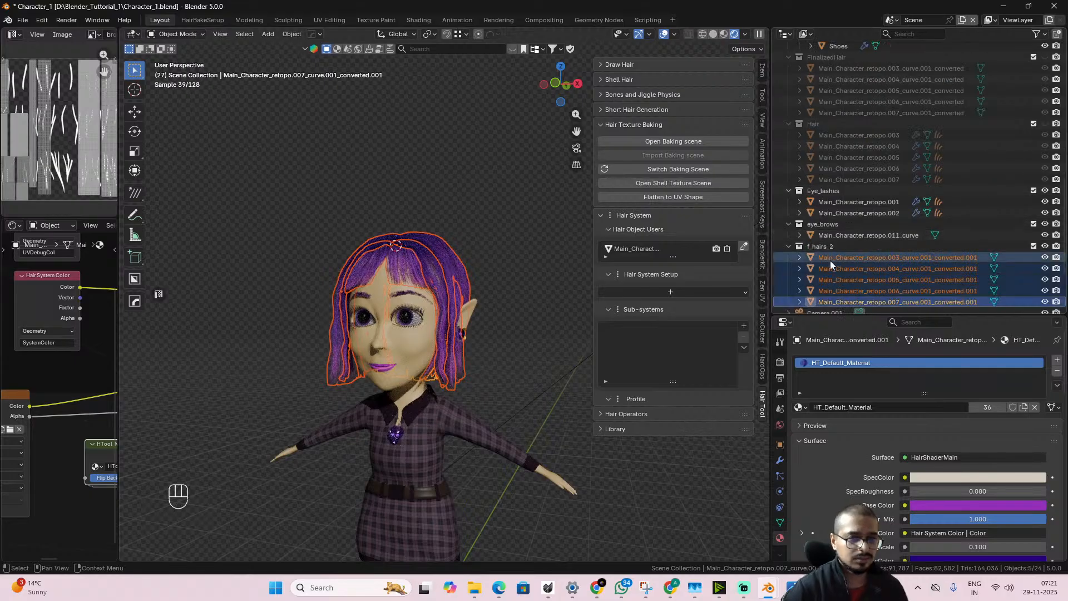
key(Tab)
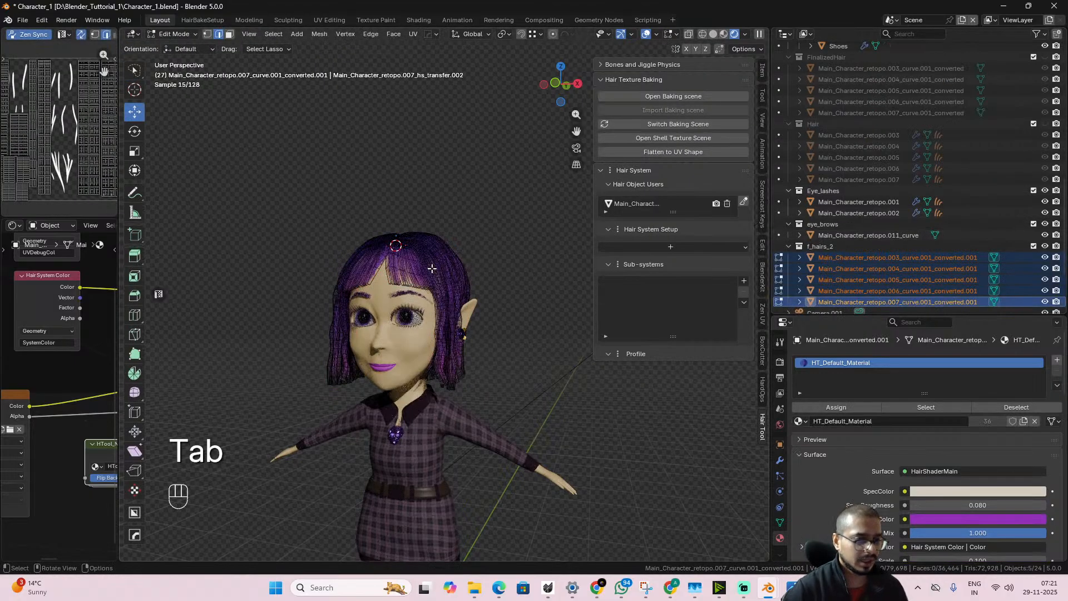
key(a)
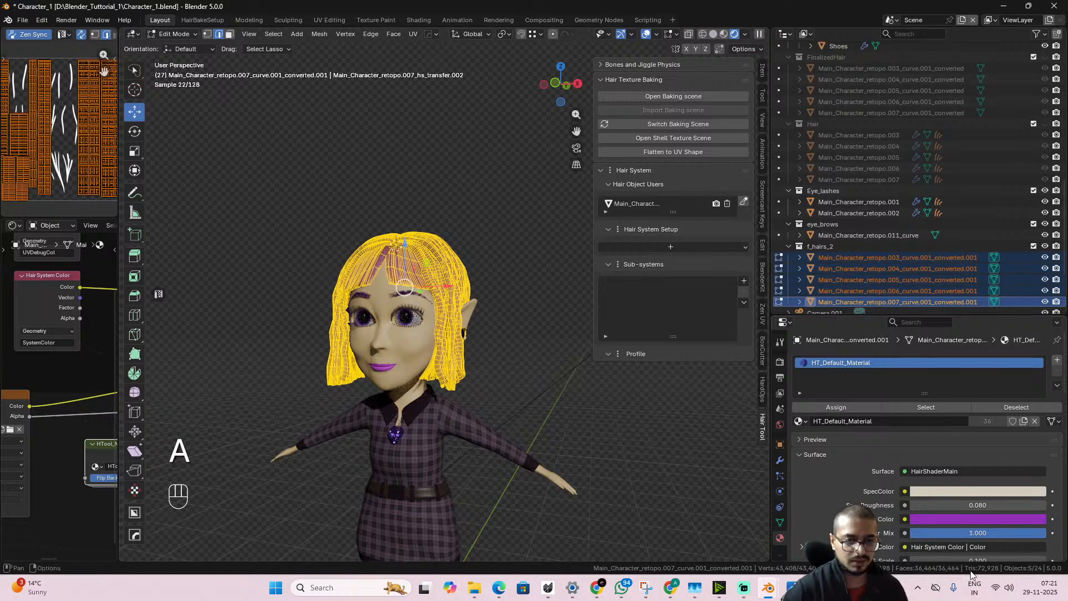
key(Tab)
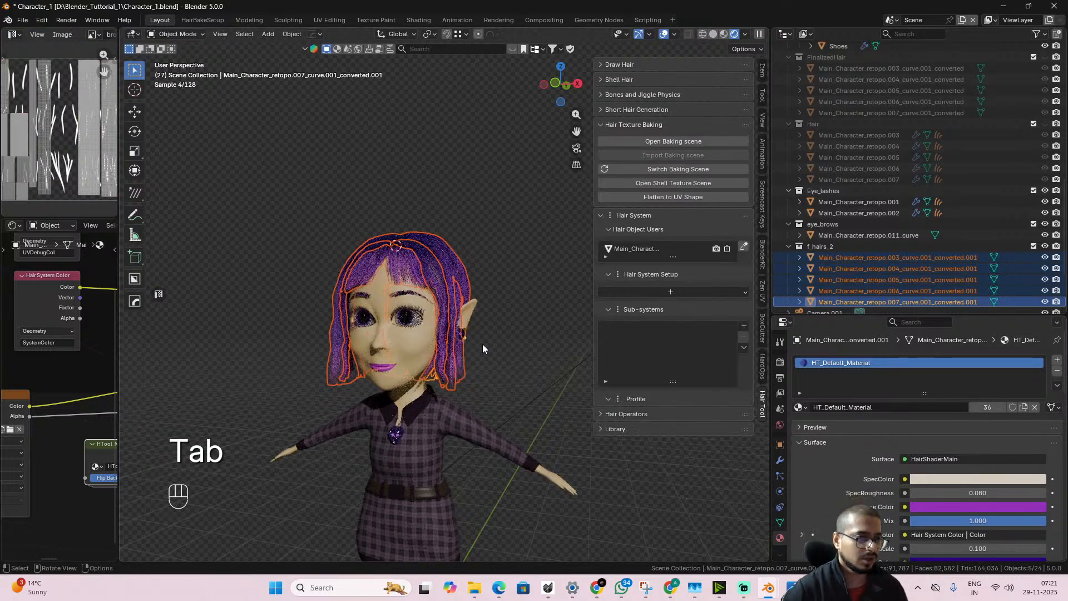
- Delete the converted back-of-head hair mesh Main_Character_retopo.007_curve.001_converted.001 from the f_hairs_2 collection
mouse_move(483, 344)
alt+mouse_down()
mouse_move(436, 345)
mouse_move(503, 345)
alt+mouse_up()
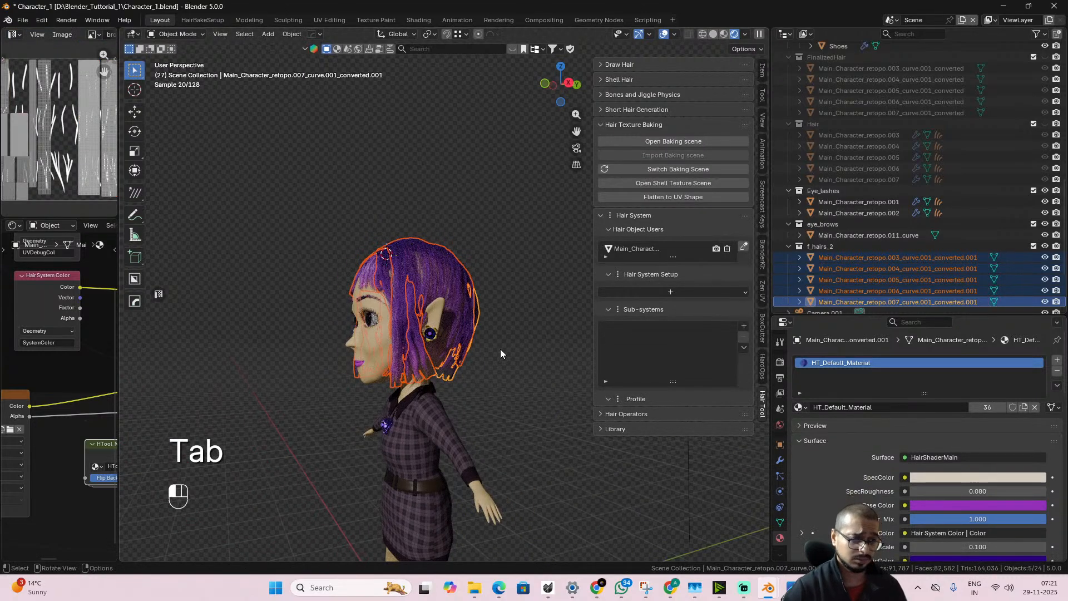
click(500, 349)
alt+drag(457, 375, 326, 394)
scroll(496, 378, up, 3)
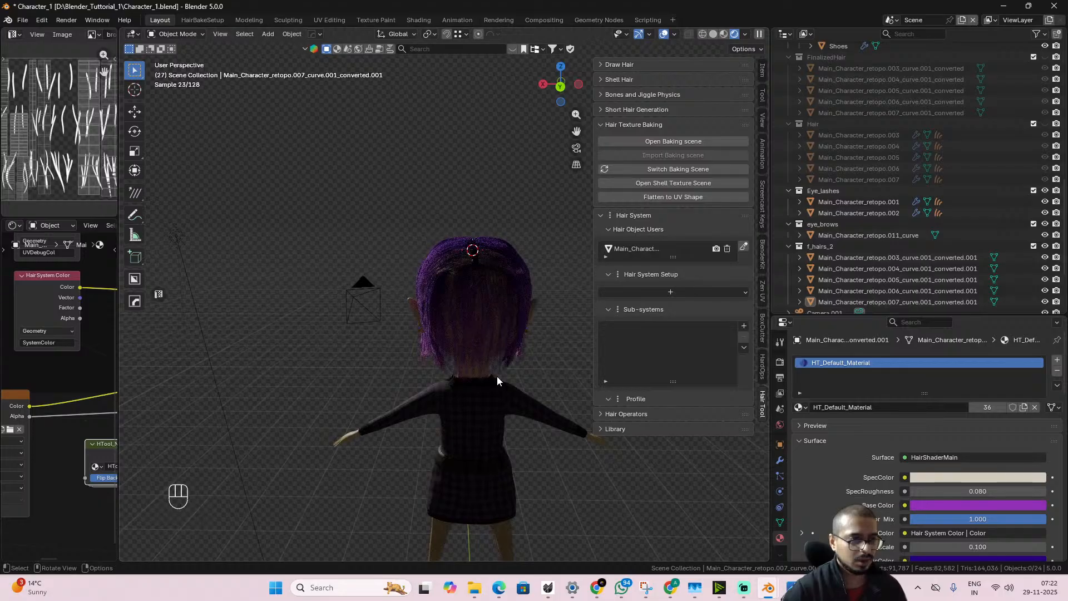
scroll(496, 376, up, 1)
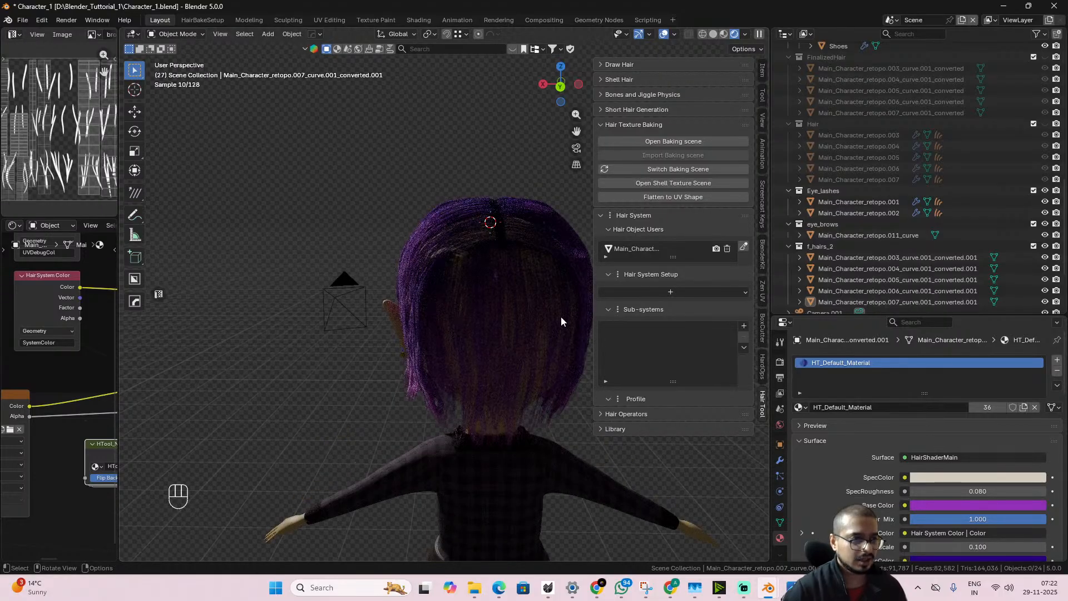
mouse_move(528, 311)
alt+mouse_down()
mouse_move(458, 334)
mouse_move(513, 323)
alt+mouse_up()
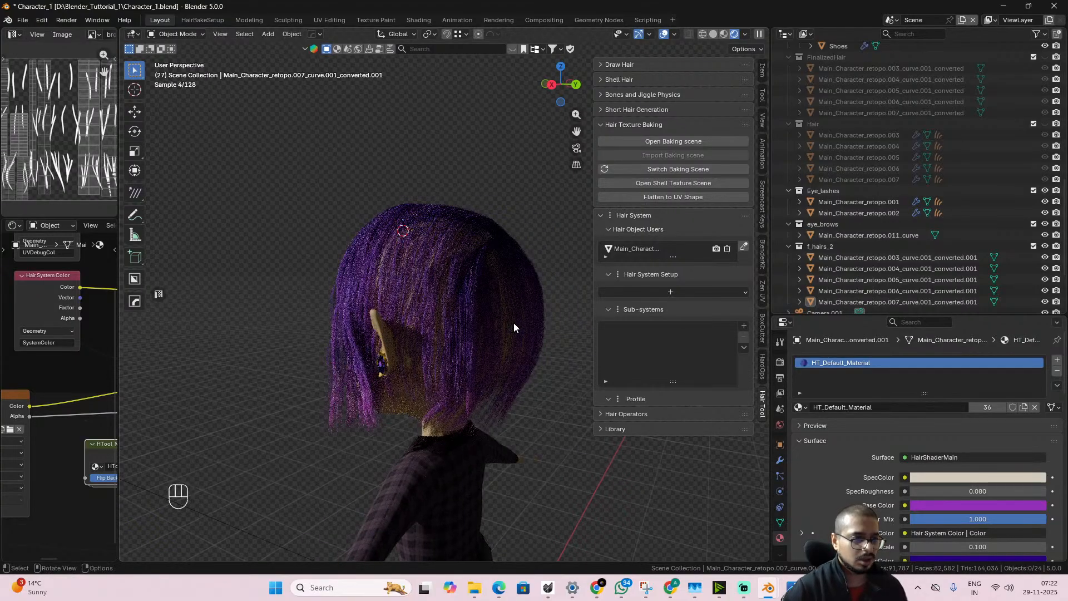
click(519, 319)
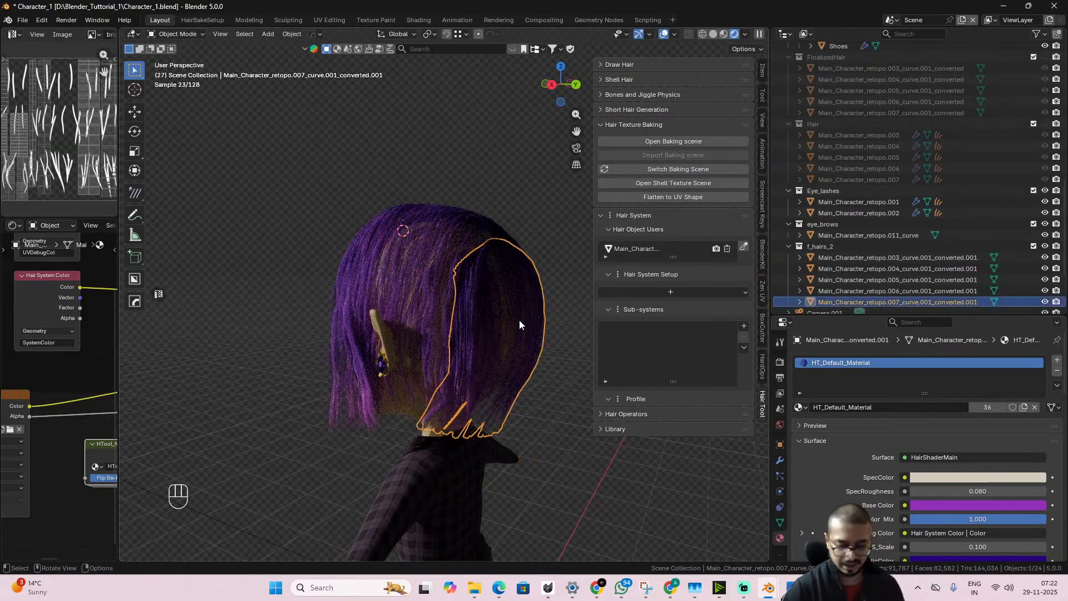
key(Delete)
- Show the Hair collection and select the Main_Character_retopo.007_curve hair system under Main_Character_retopo.007
scroll(917, 162, up, 3)
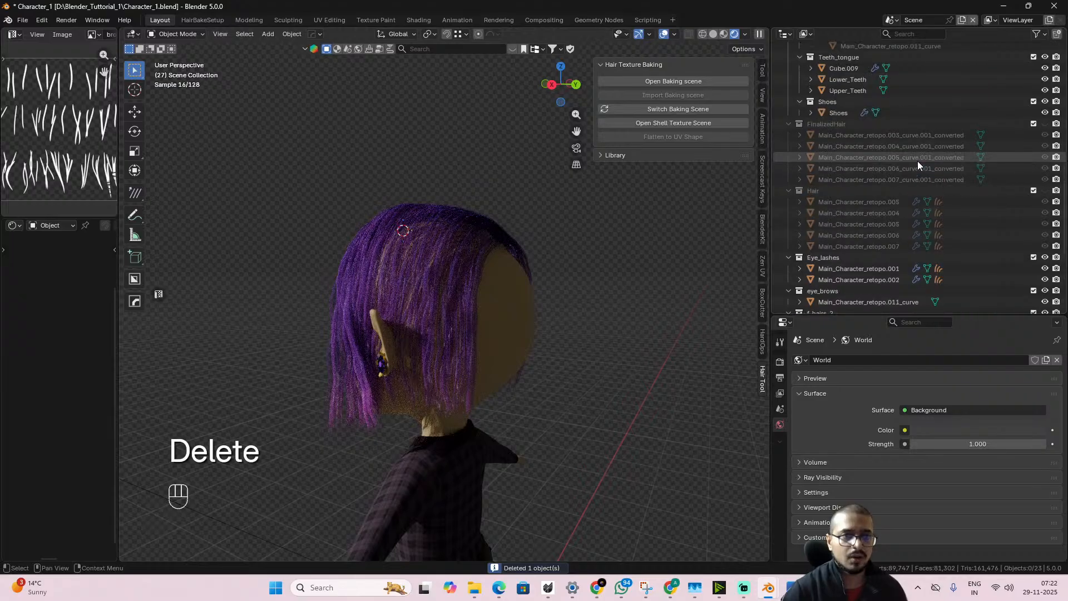
click(1033, 191)
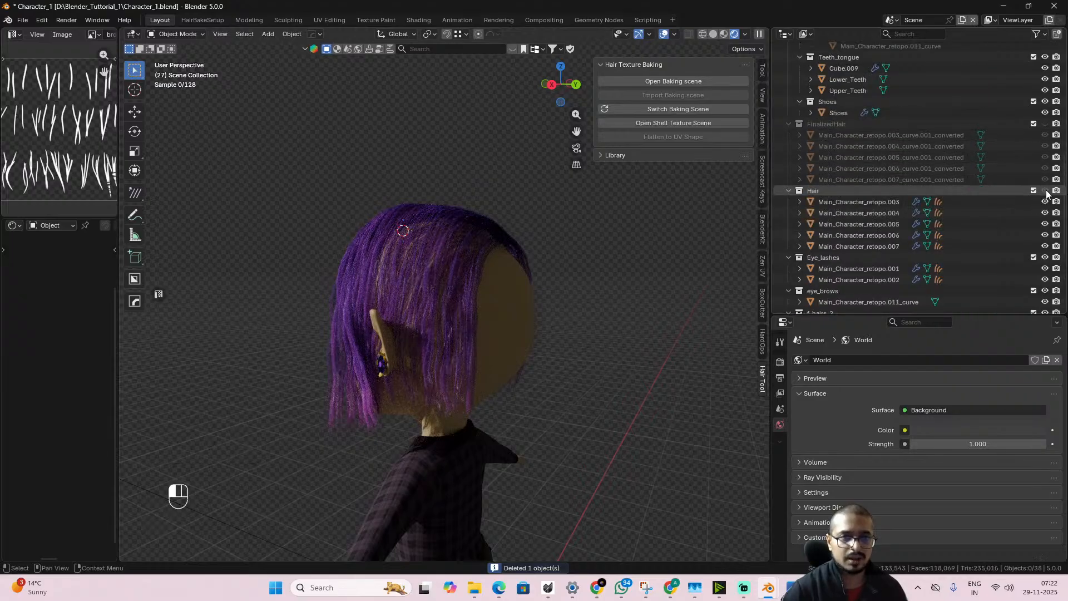
click(827, 245)
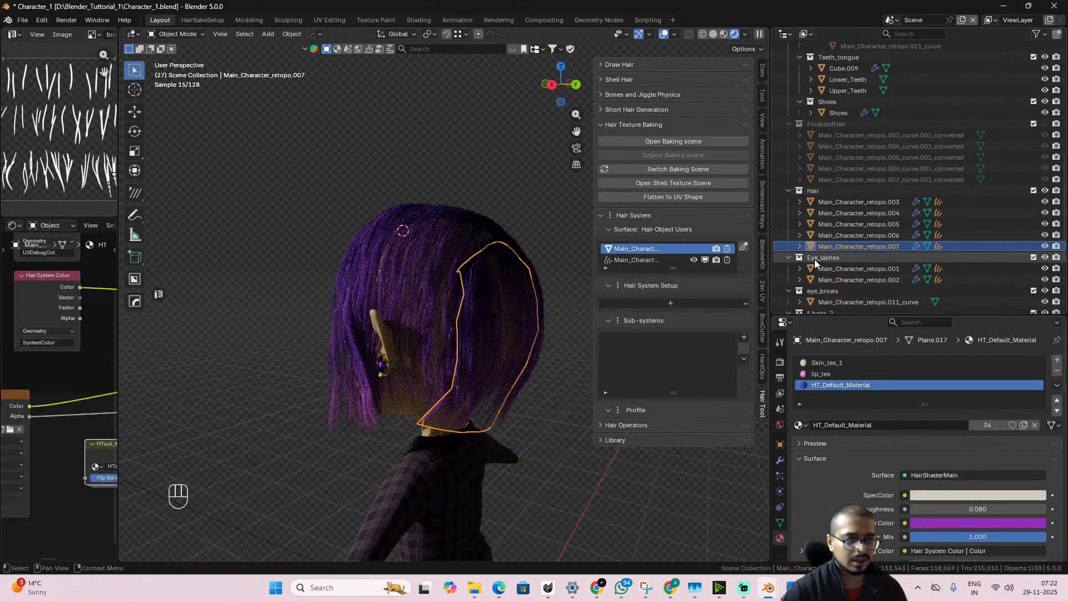
click(799, 246)
click(864, 279)
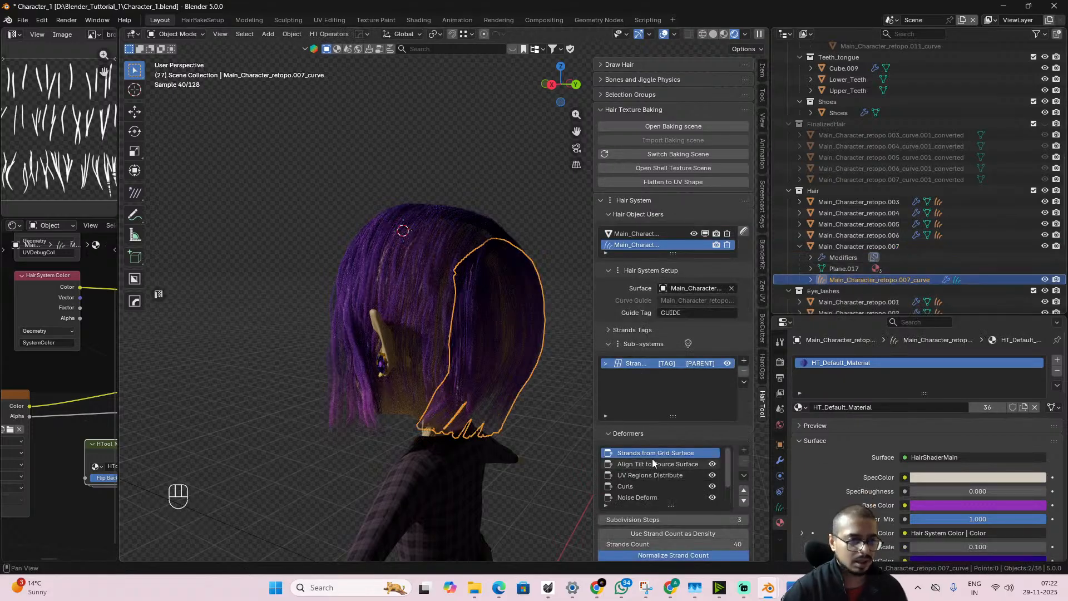
- Set the Strands Count of the back hair's Strands from Grid Surface deformer to 50
scroll(743, 439, down, 5)
scroll(745, 432, down, 4)
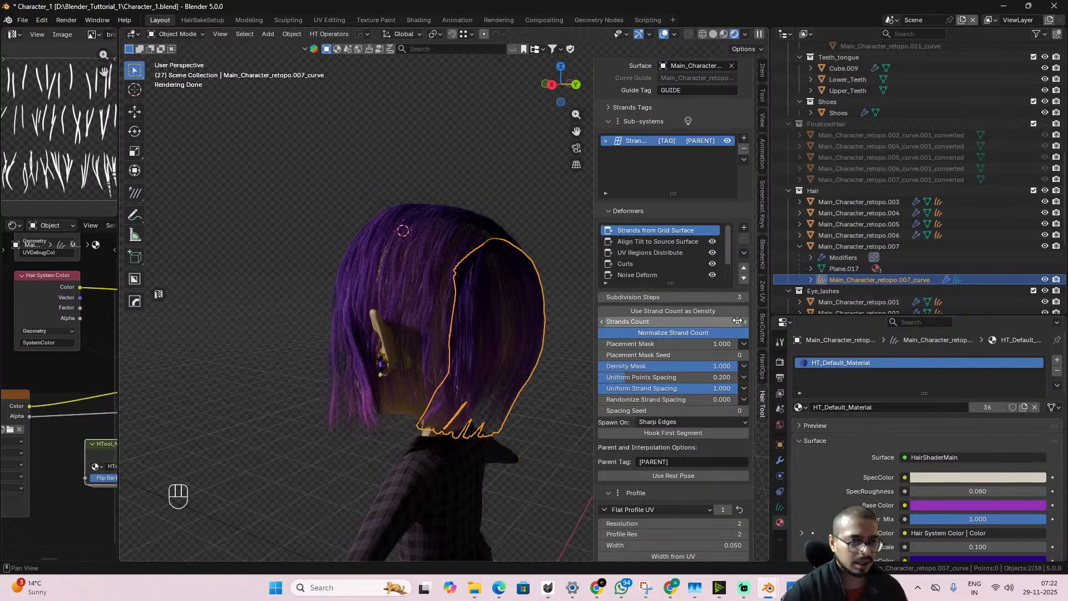
click(734, 322)
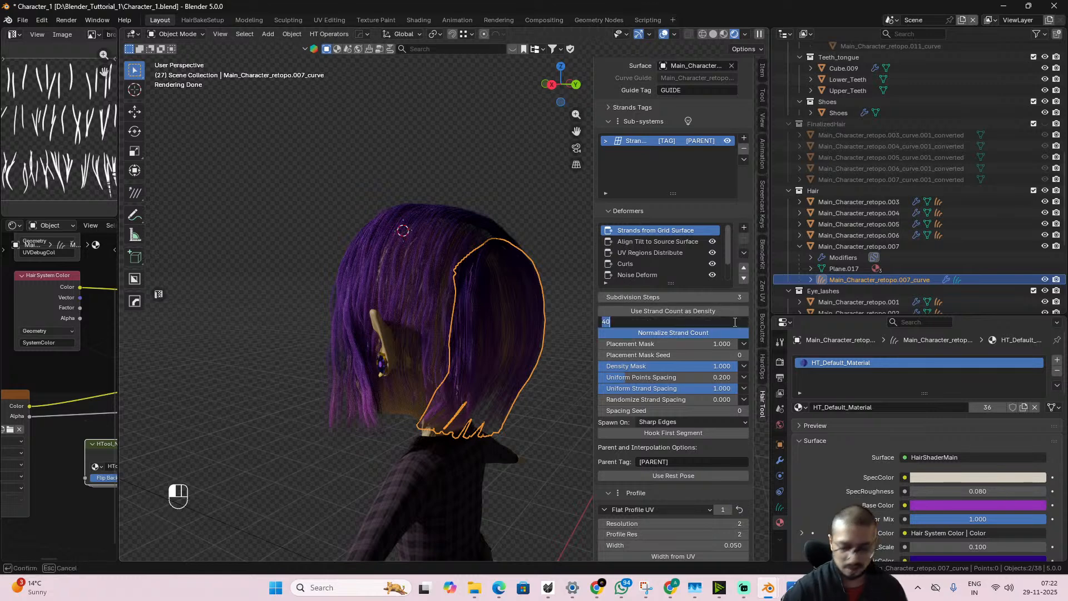
text(5)
key(Return)
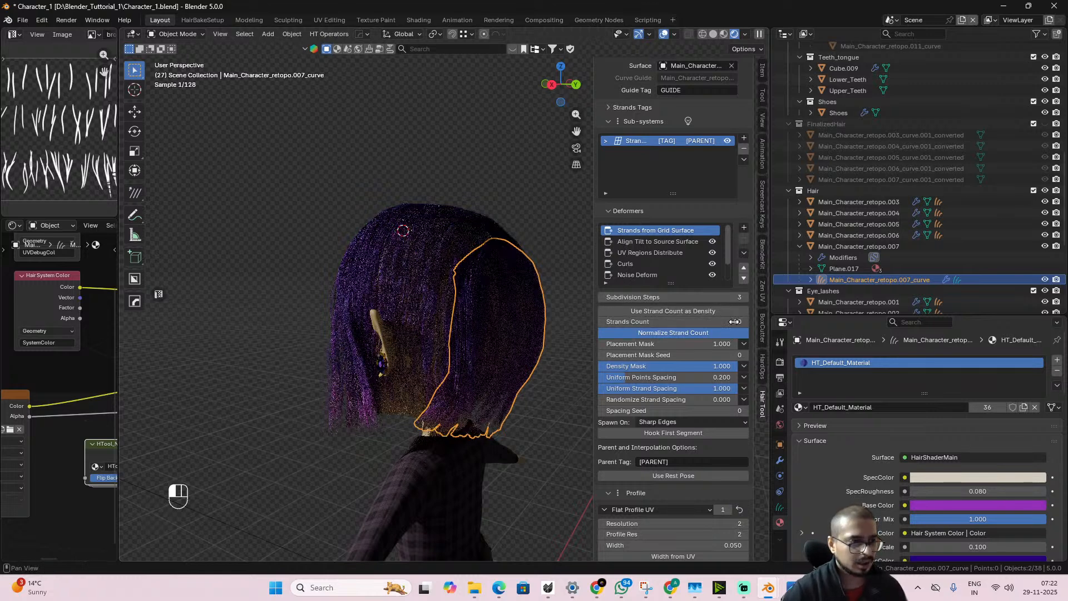
- Raise the back hair's Strands Count to 70 and check the coverage from behind
alt+drag(545, 363, 471, 367)
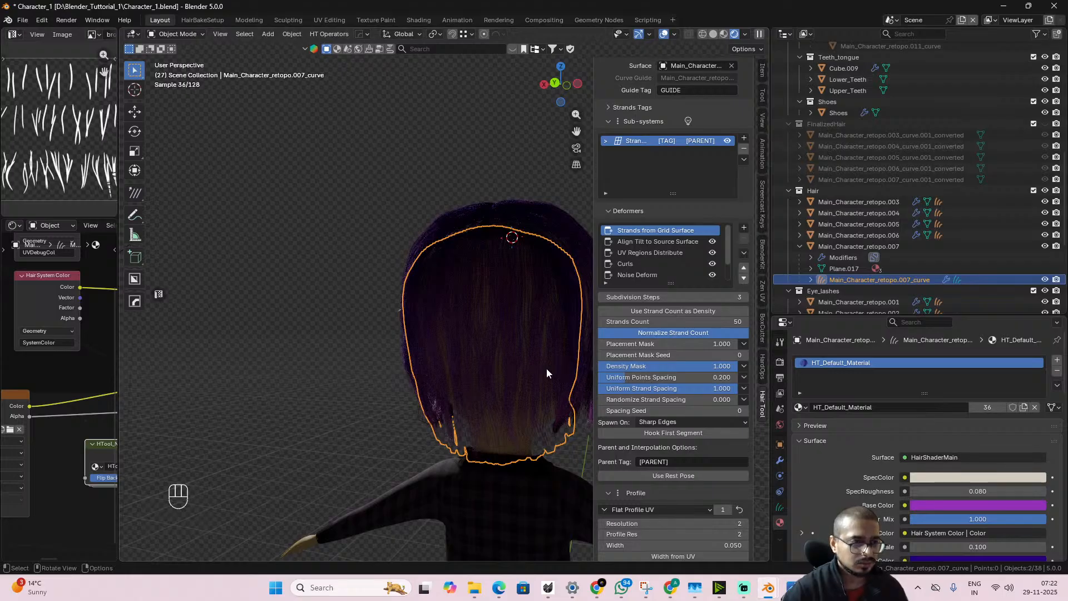
drag(725, 321, 734, 322)
text(70)
key(Return)
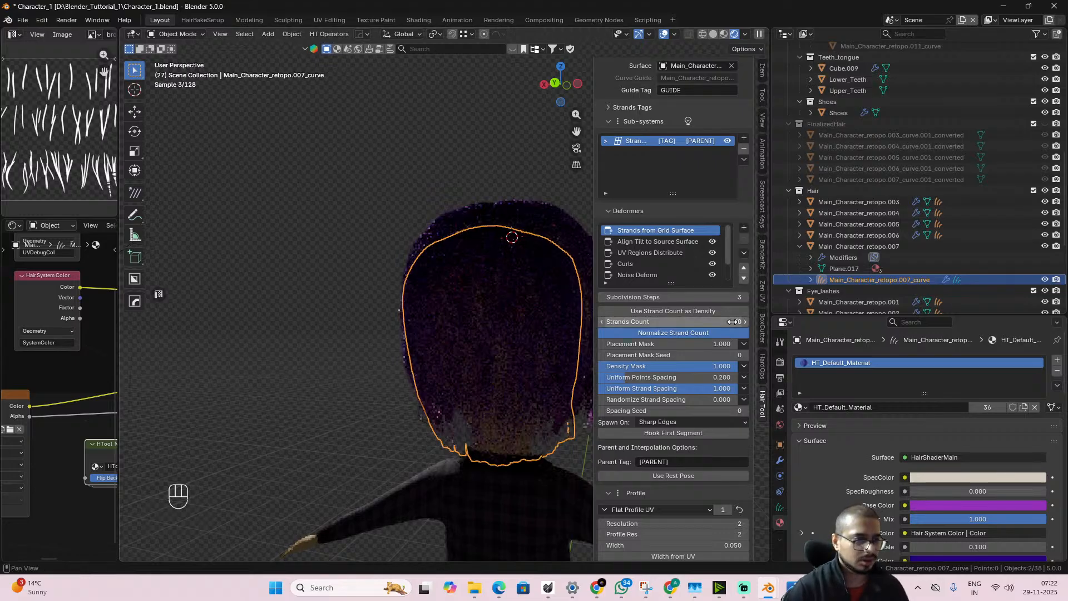
alt+drag(382, 387, 424, 387)
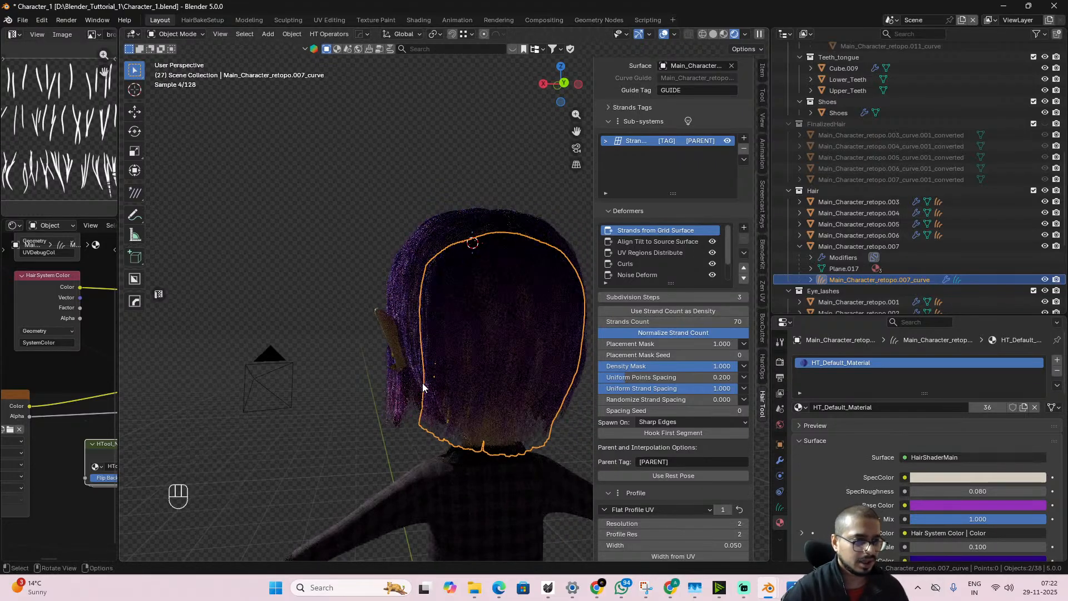
- Re-aim the Sun light to change how the back hair is lit, and reselect the back hair curve system
scroll(424, 388, down, 3)
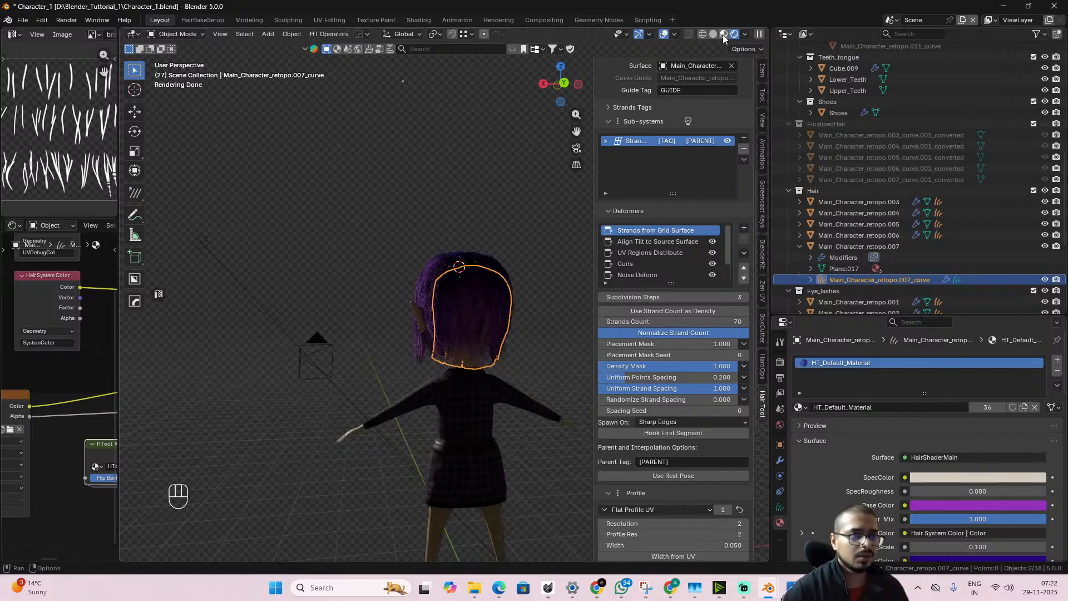
scroll(353, 290, down, 4)
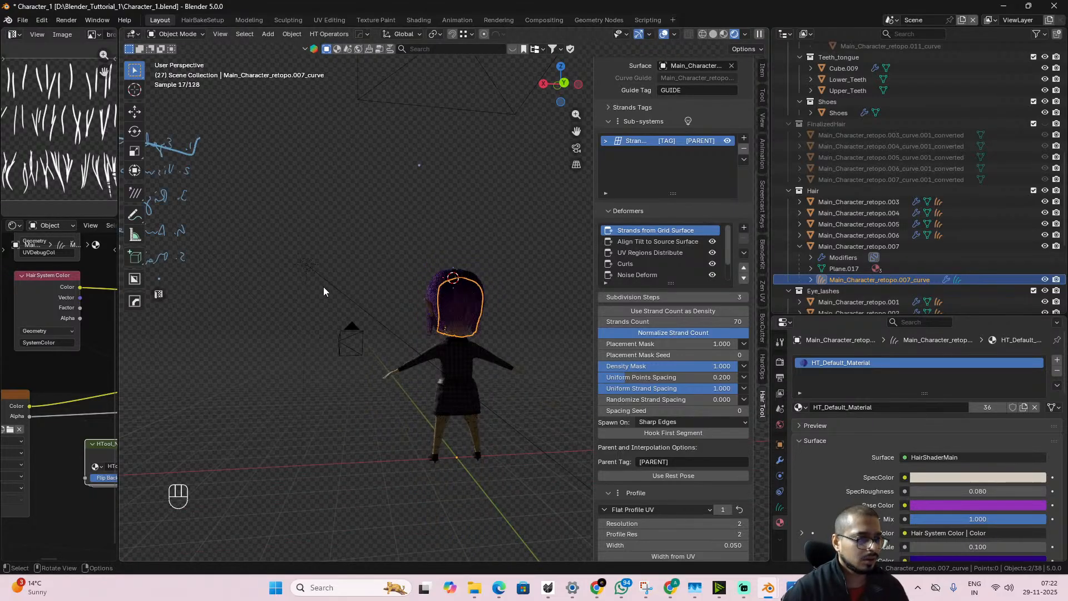
click(310, 268)
drag(337, 287, 219, 307)
alt+drag(484, 362, 447, 364)
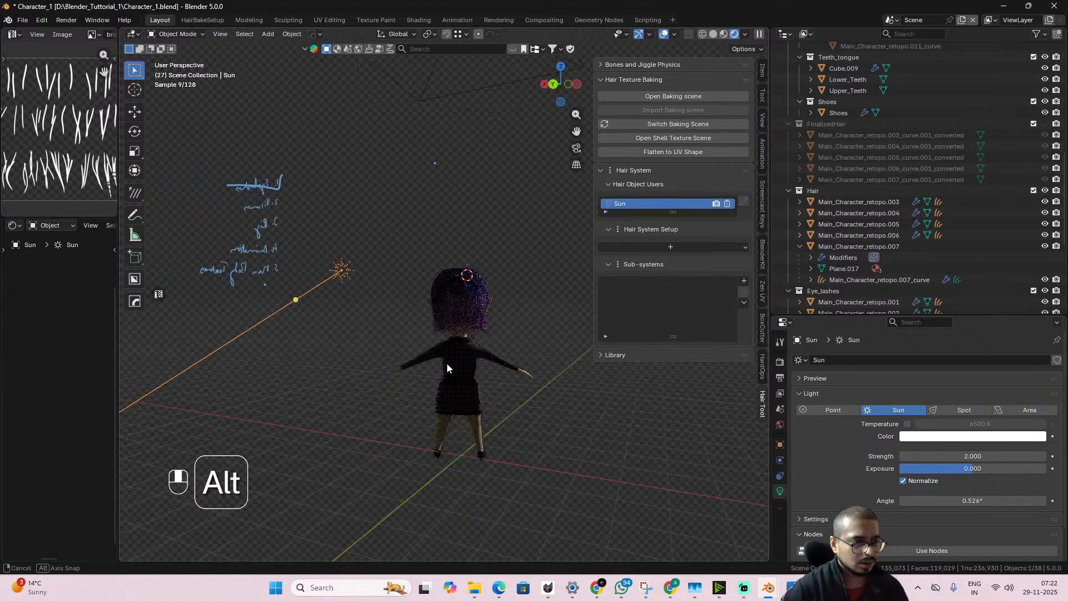
scroll(447, 365, up, 3)
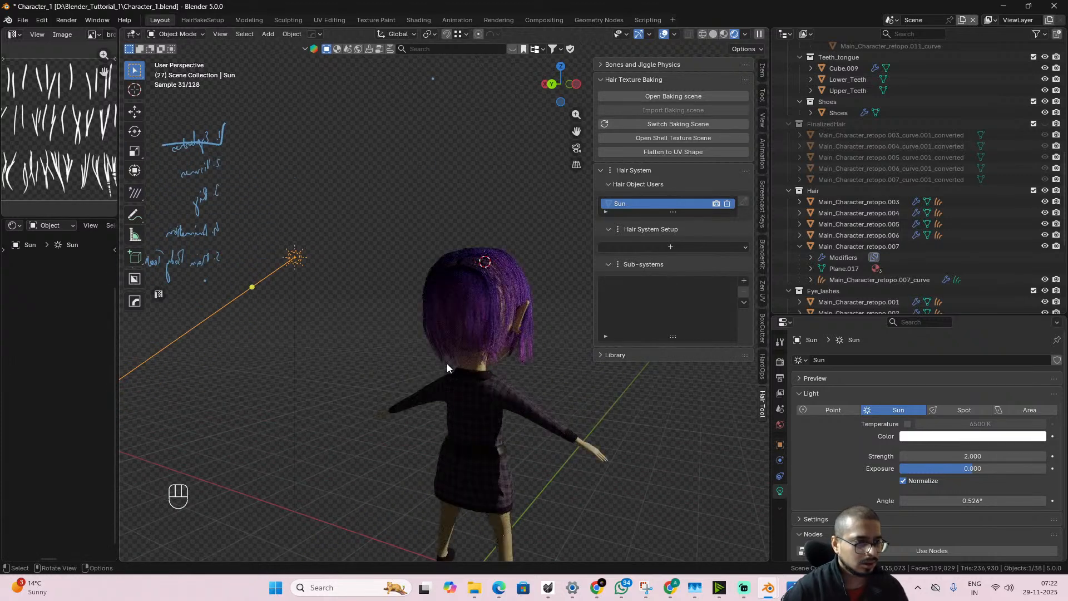
scroll(447, 367, up, 2)
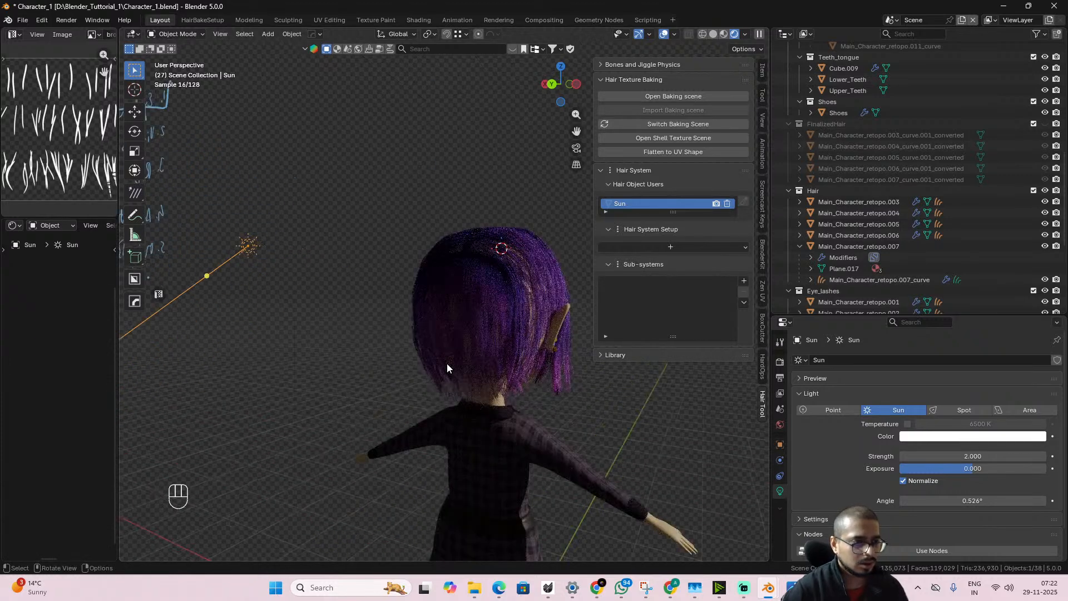
alt+drag(439, 361, 489, 328)
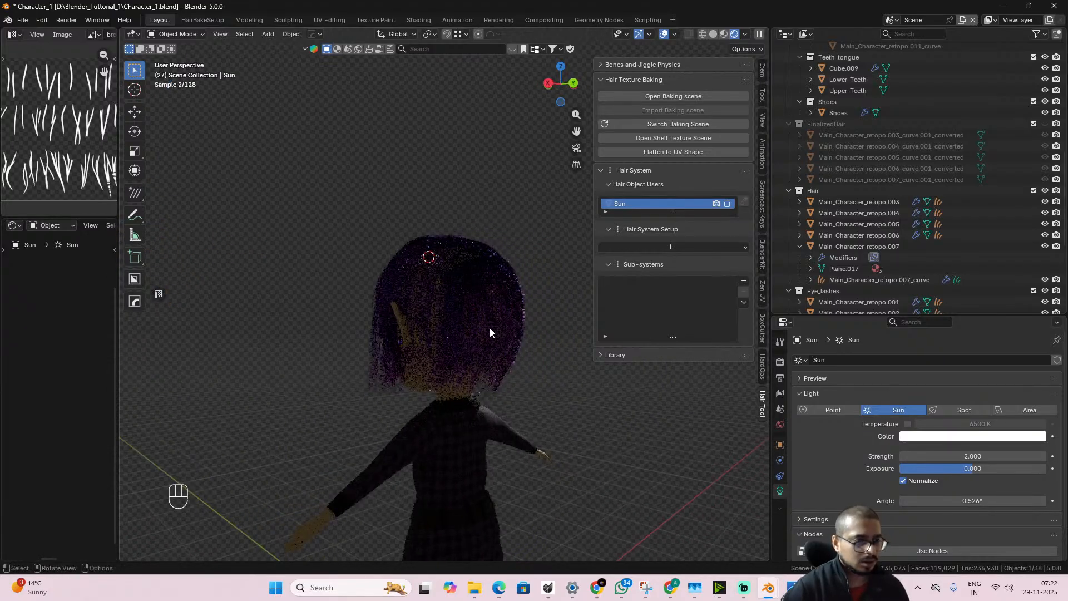
shift+click(503, 331)
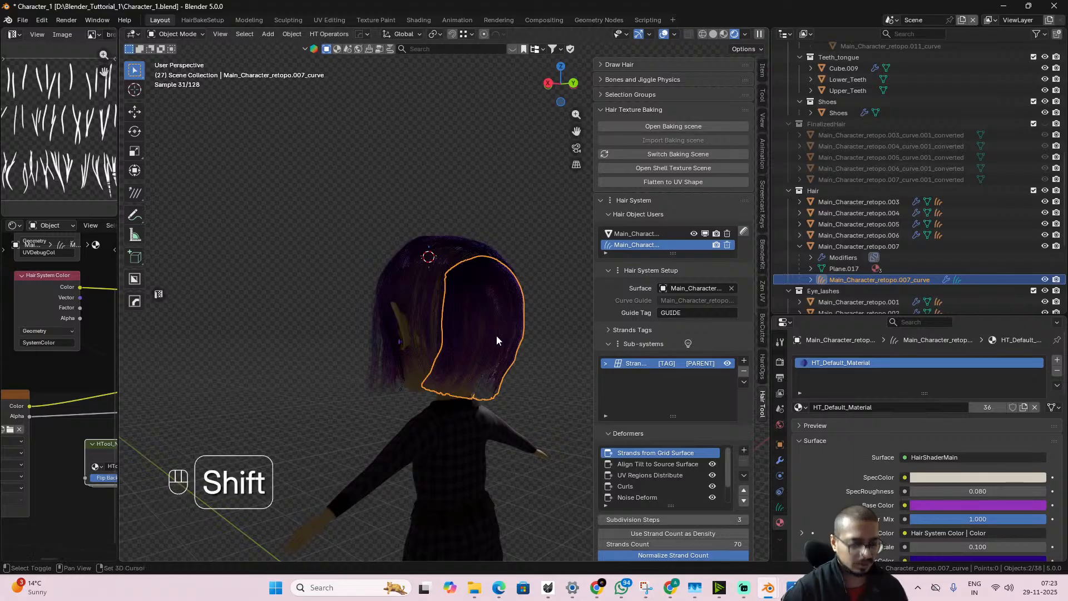
key(shift+ctrl+h)
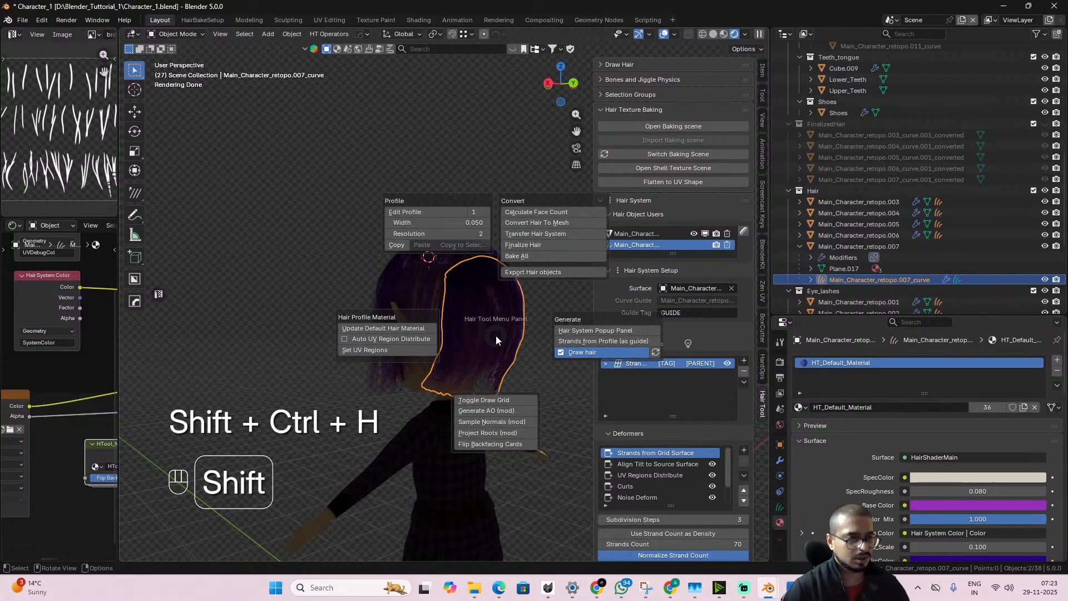
click(537, 244)
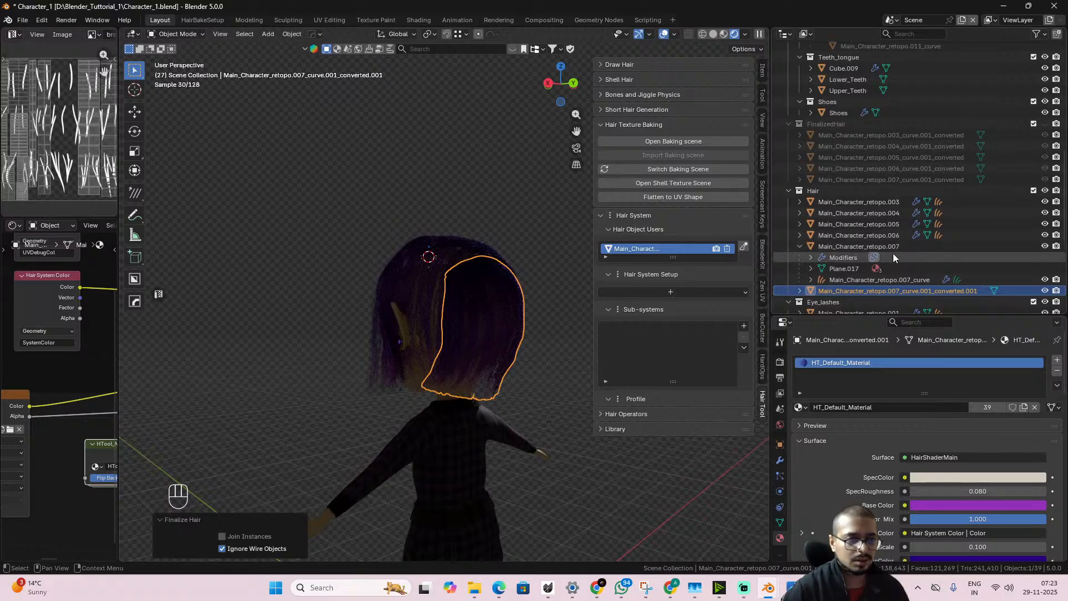
key(ctrl+z)
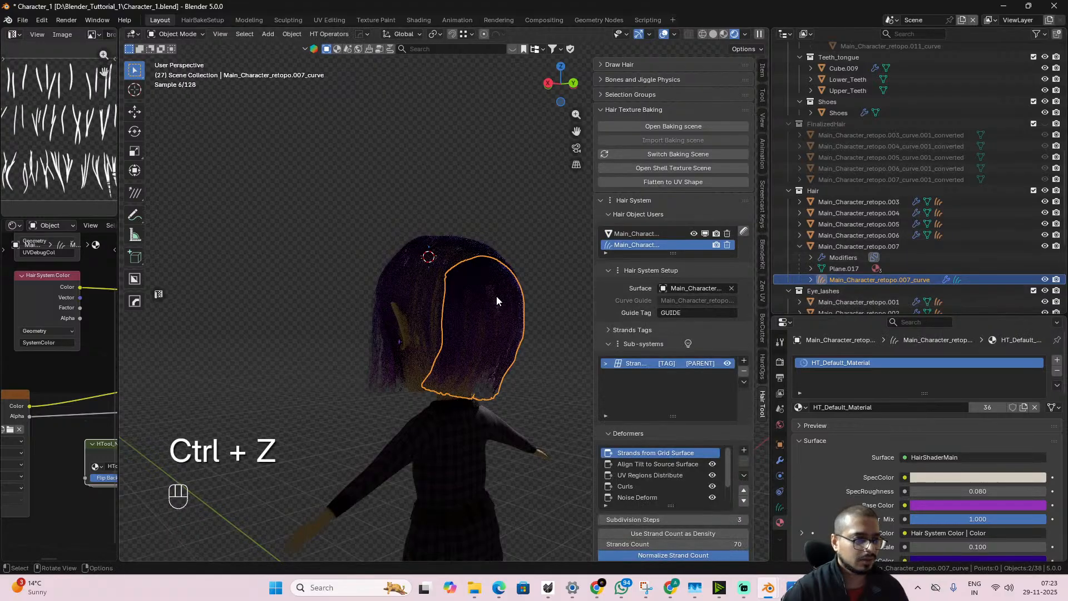
- Convert the back hair curve system into a mesh with Finalize Hair and select the converted object
key(shift+ctrl+h)
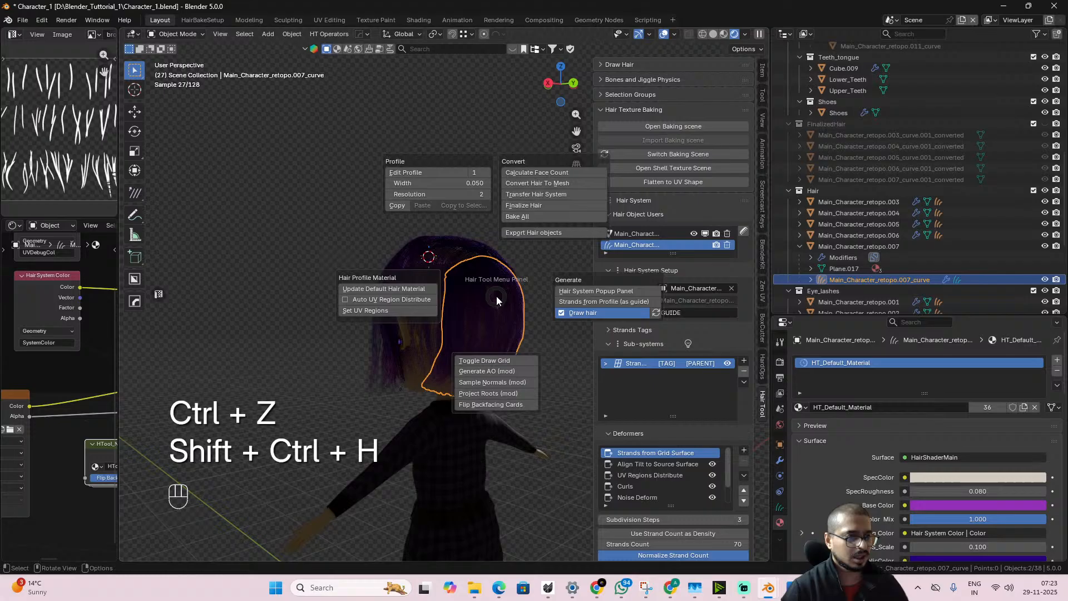
click(565, 209)
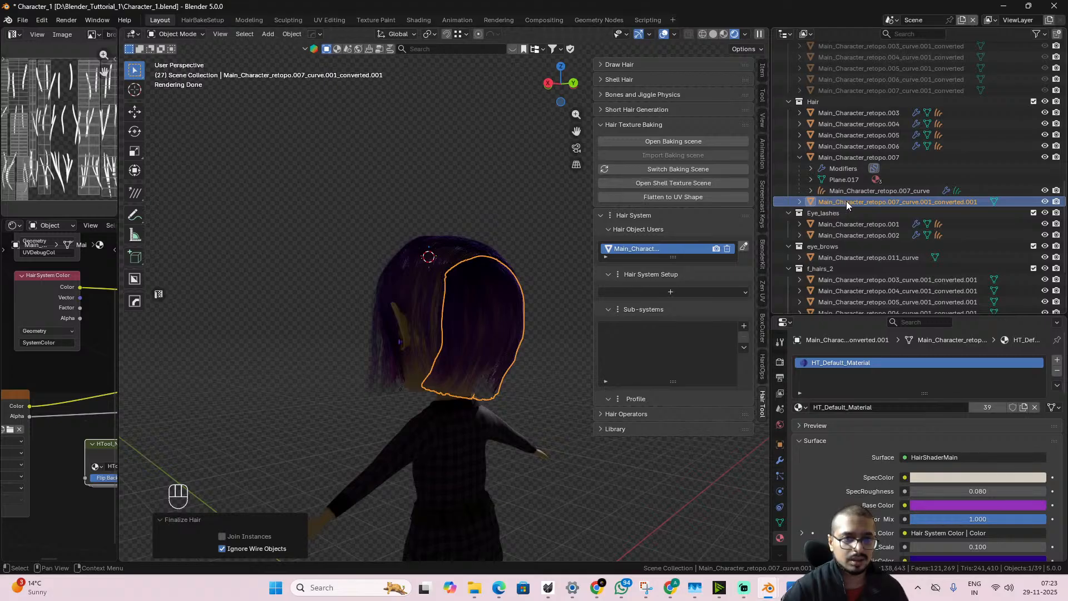
mouse_move(846, 201)
mouse_down()
mouse_move(860, 208)
mouse_move(878, 268)
mouse_move(848, 204)
mouse_up()
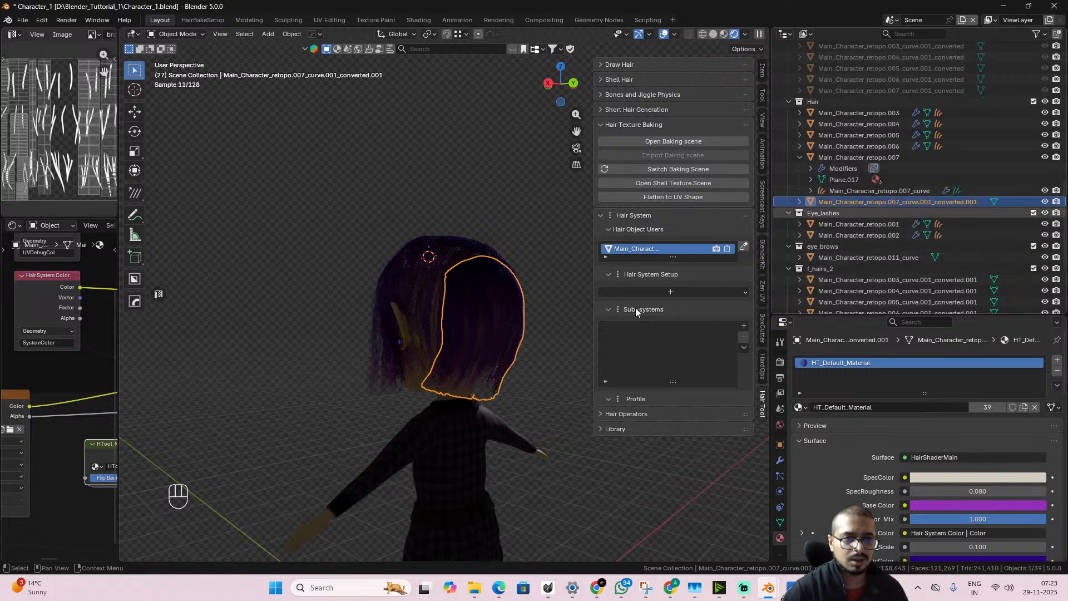
click(507, 333)
key(g)
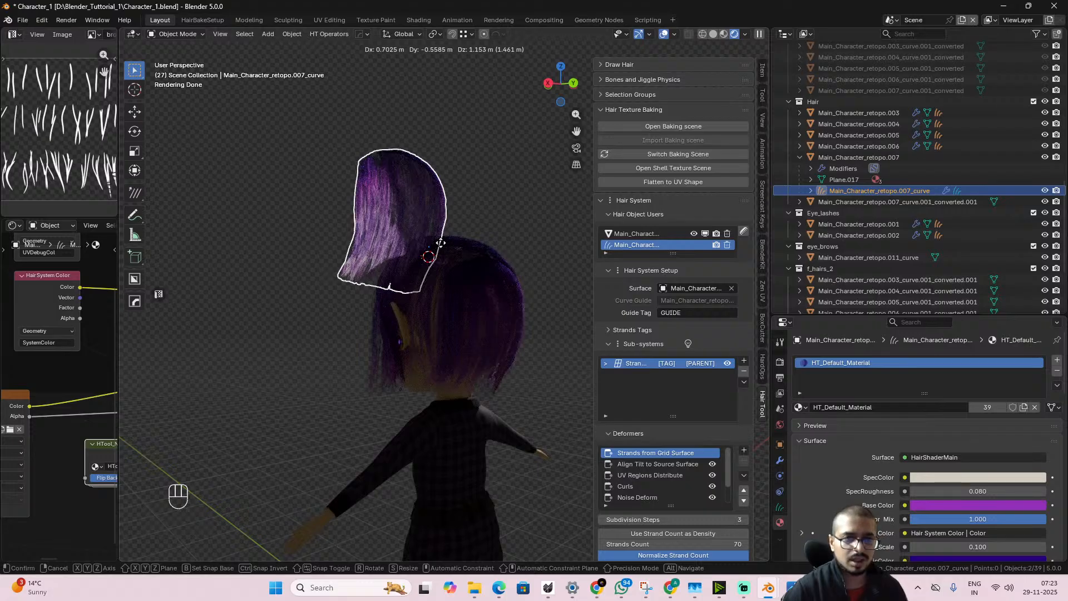
right_click(440, 243)
click(857, 203)
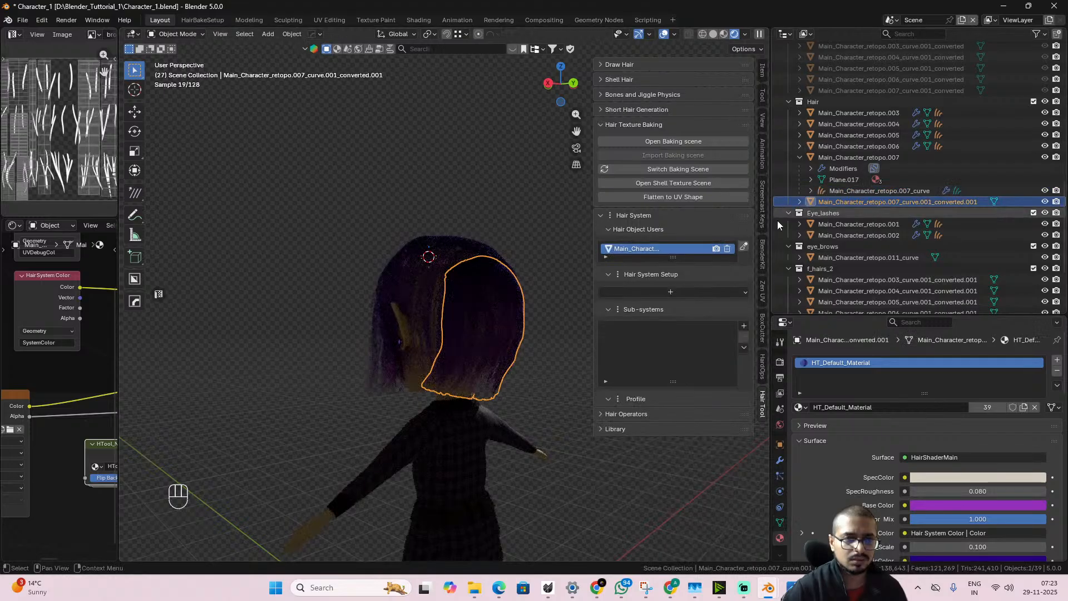
key(g)
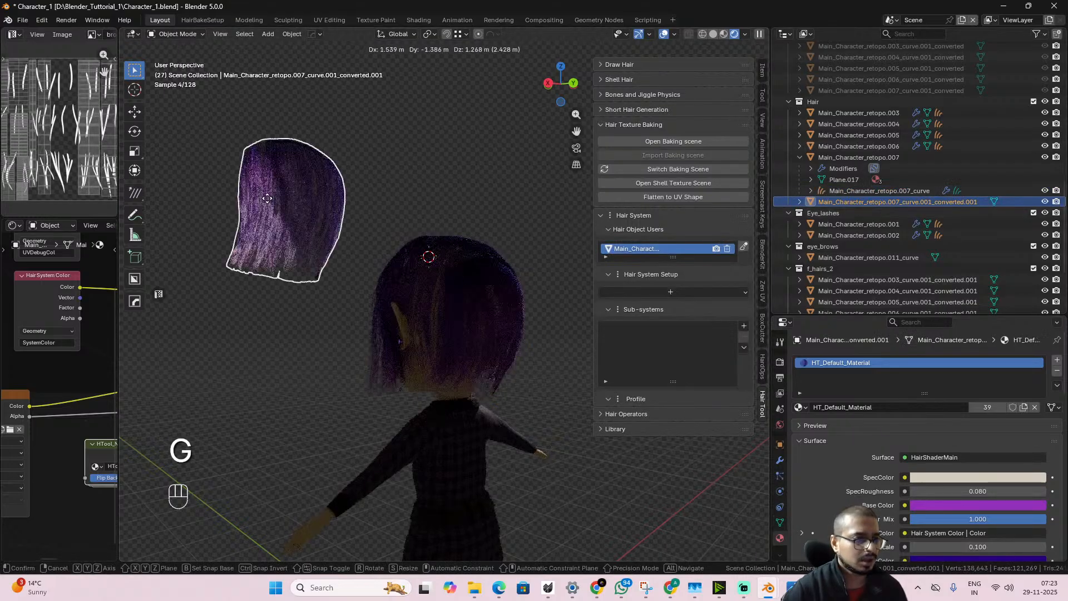
right_click(331, 237)
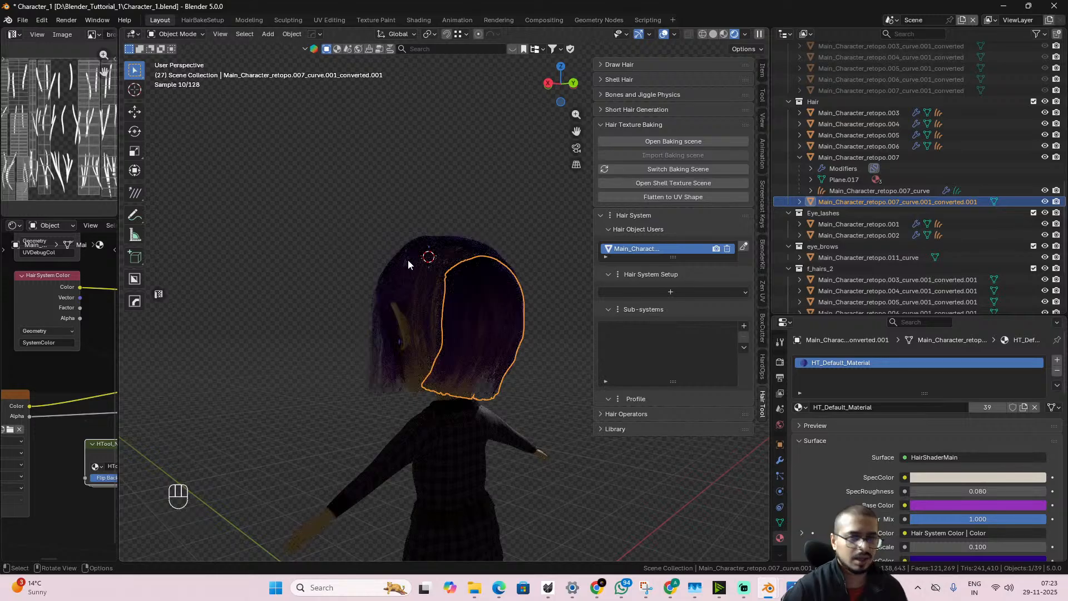
- Move the converted back hair mesh into the f_hairs_2 collection
key(m)
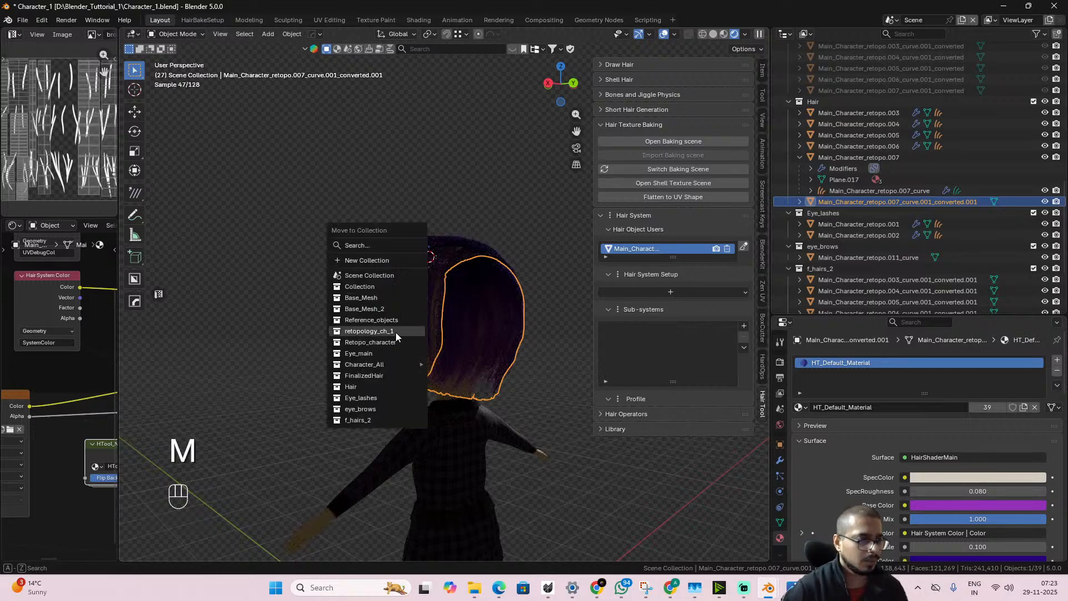
click(385, 422)
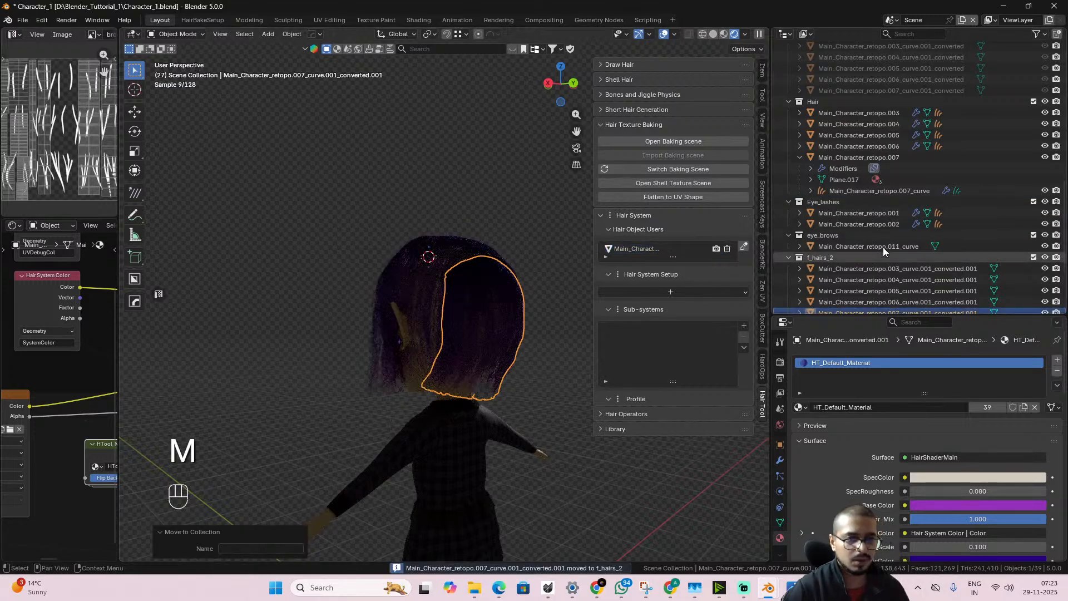
scroll(883, 247, down, 3)
scroll(950, 186, up, 1)
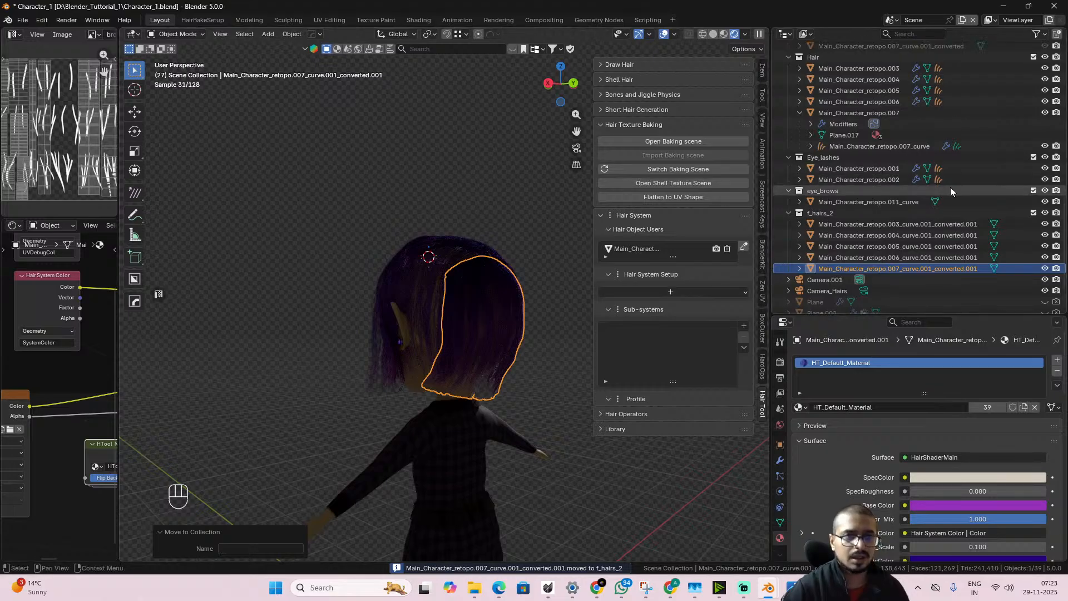
- Hide the original Hair collection and inspect the full geometry of the converted back hair mesh in Edit Mode
click(1044, 57)
key(Tab)
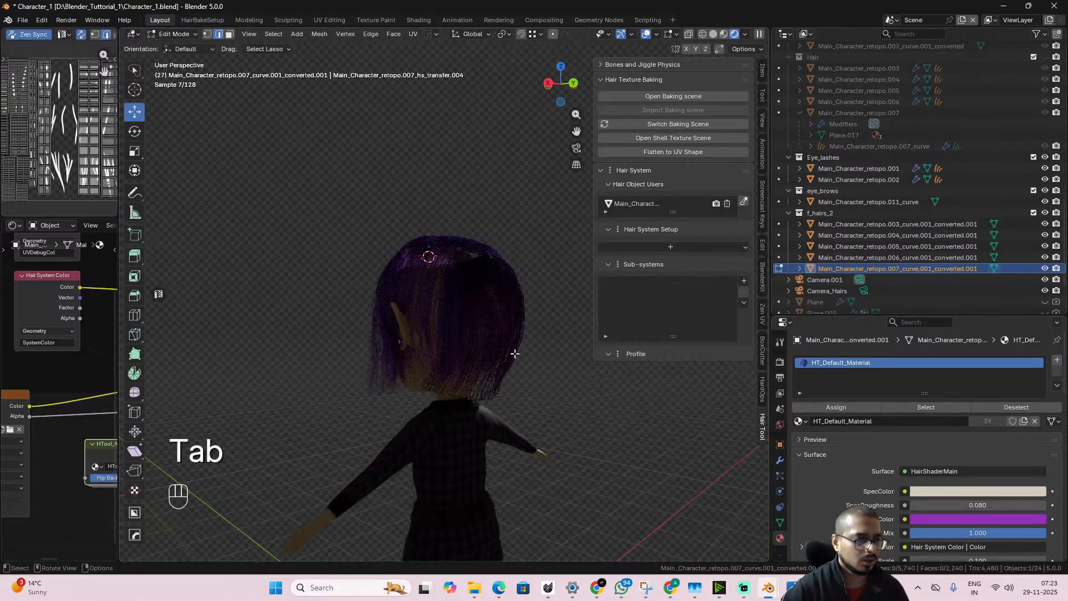
key(a)
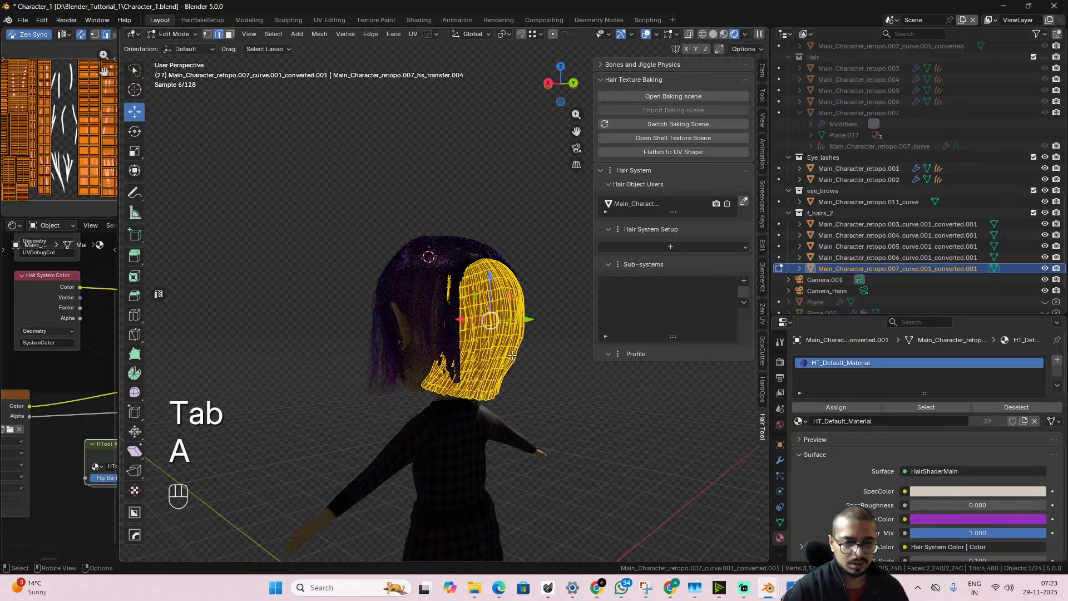
scroll(512, 372, up, 3)
middle_drag(520, 413, 459, 331)
key(Tab)
- Check the character's finished hair from the front, switch the viewport to solid shading and save the file
scroll(477, 415, down, 3)
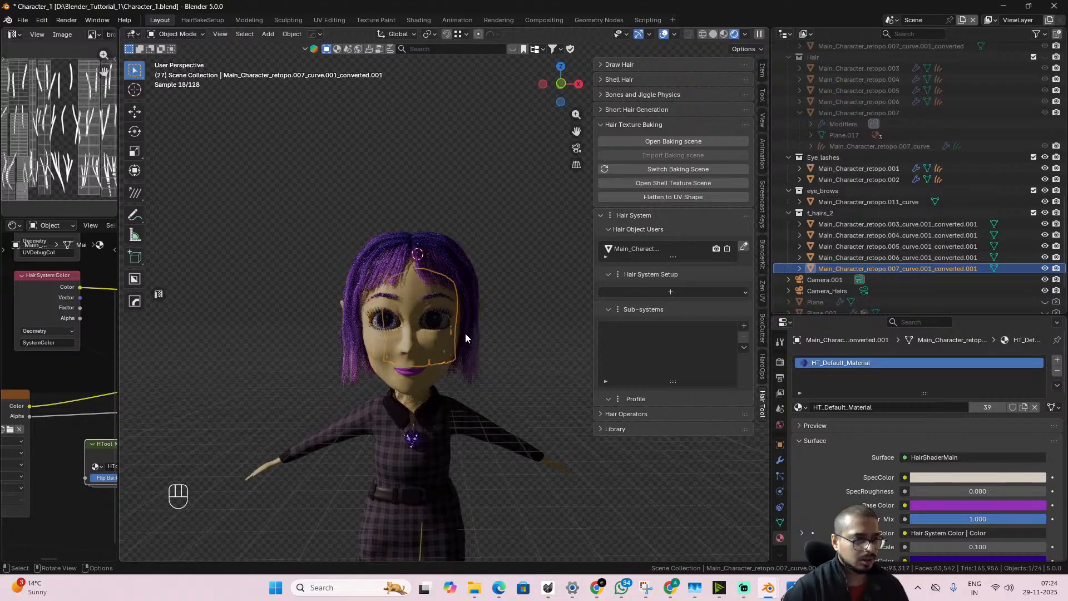
scroll(465, 338, down, 4)
alt+middle_drag(479, 366, 495, 389)
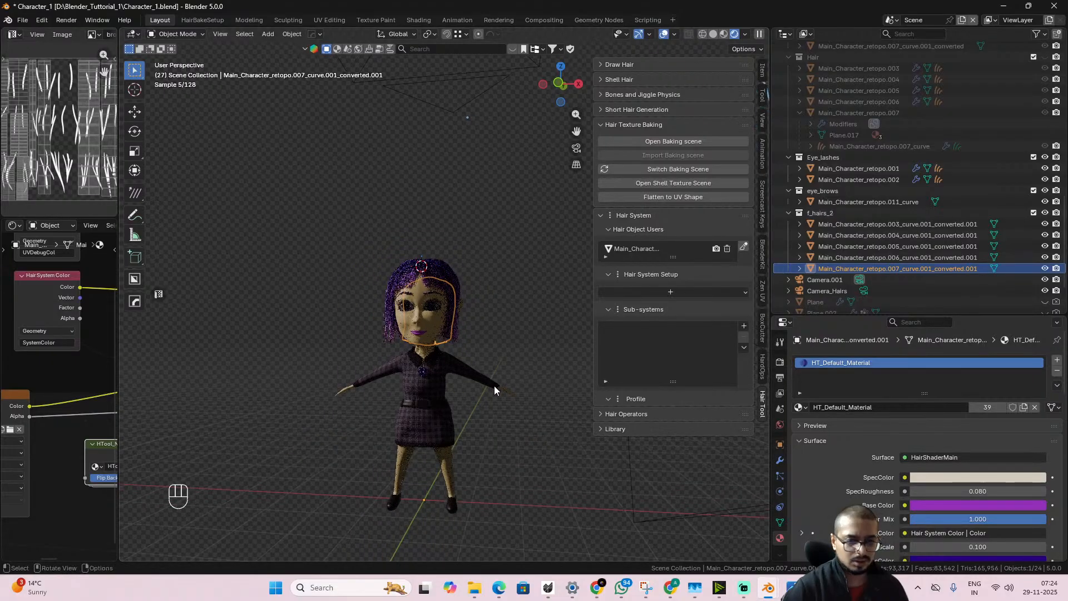
scroll(430, 403, up, 3)
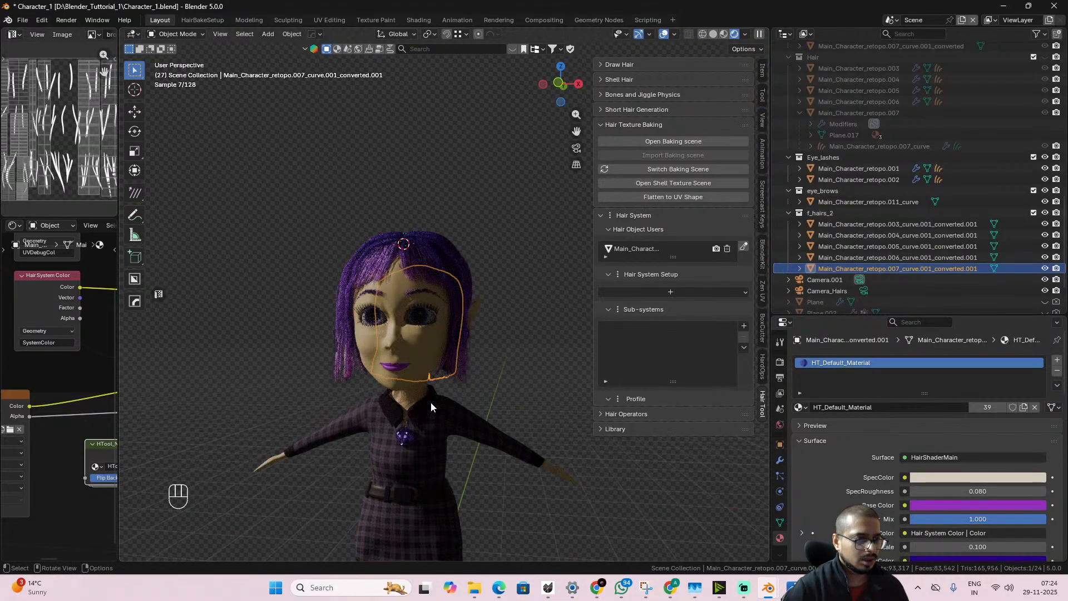
alt+middle_drag(431, 406, 414, 423)
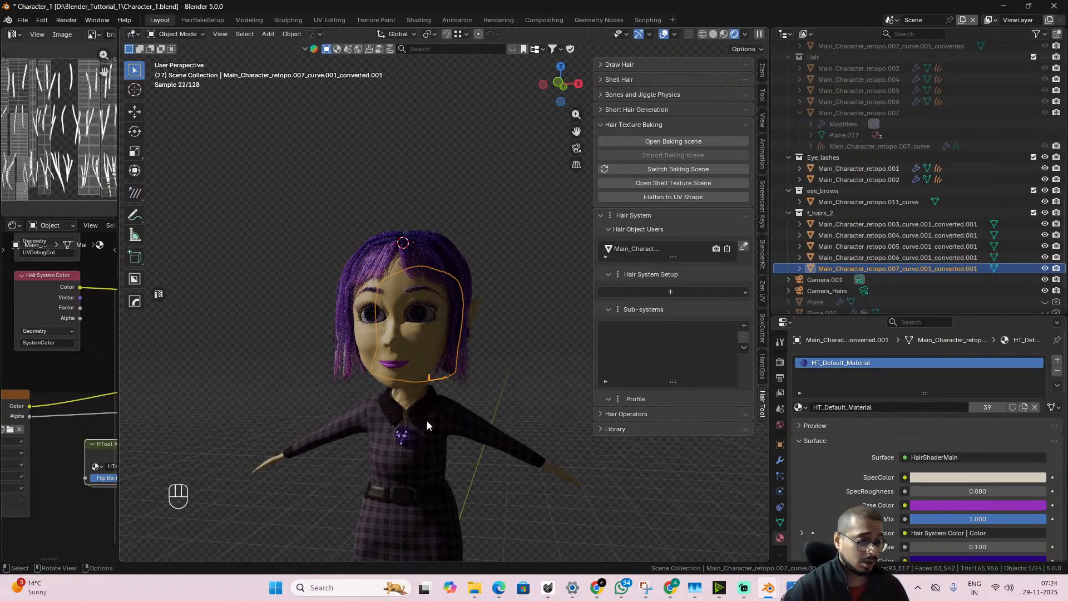
click(713, 34)
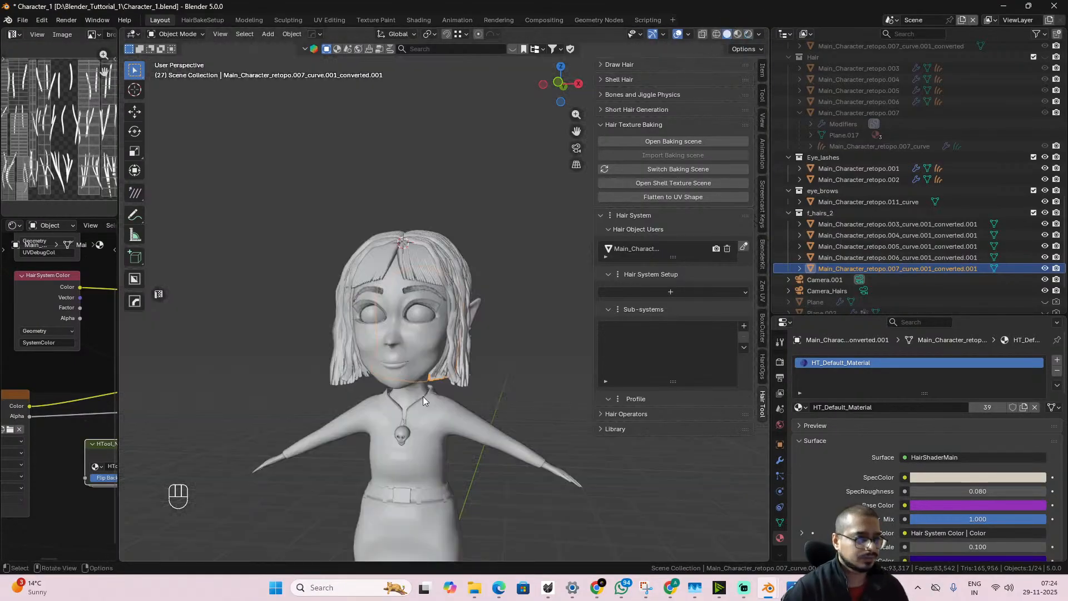
scroll(435, 338, down, 4)
key(ctrl+s)
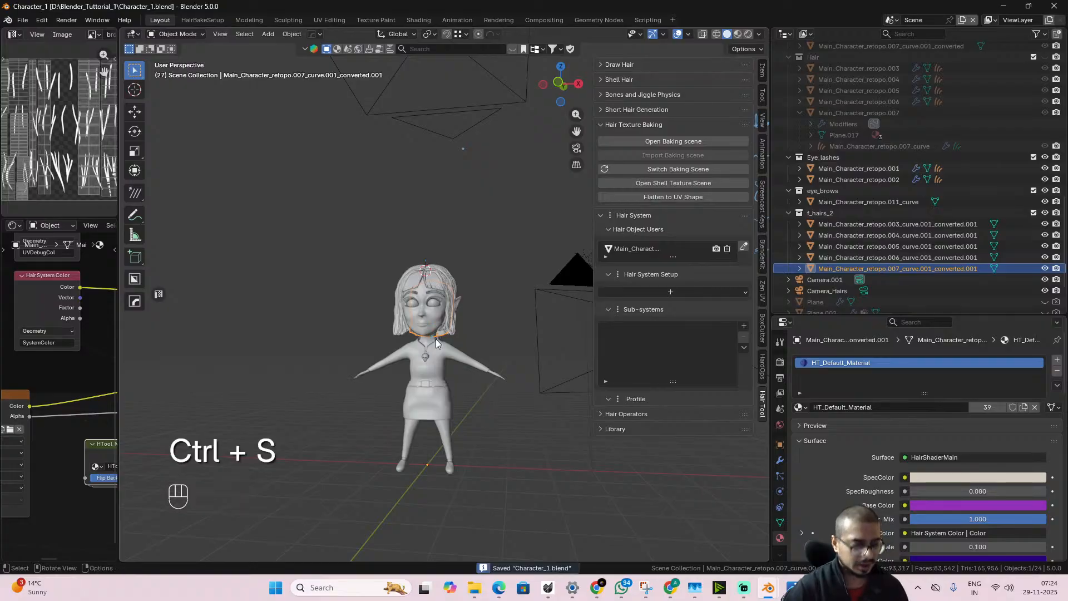
- Hide the viewport sidebar and select the character's body mesh
key(n)
scroll(481, 423, up, 5)
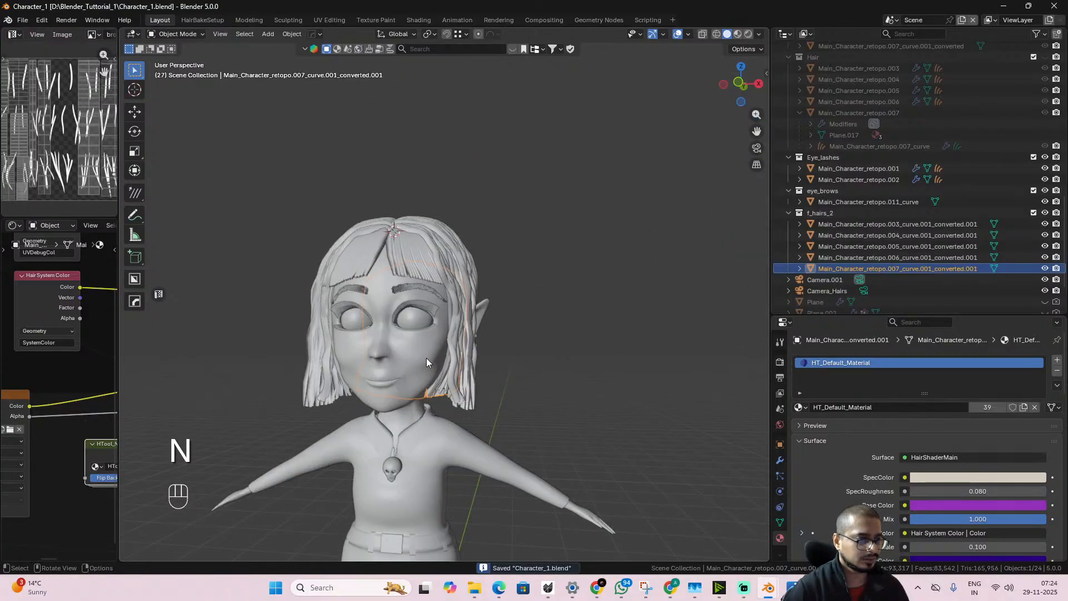
click(425, 359)
key(q)
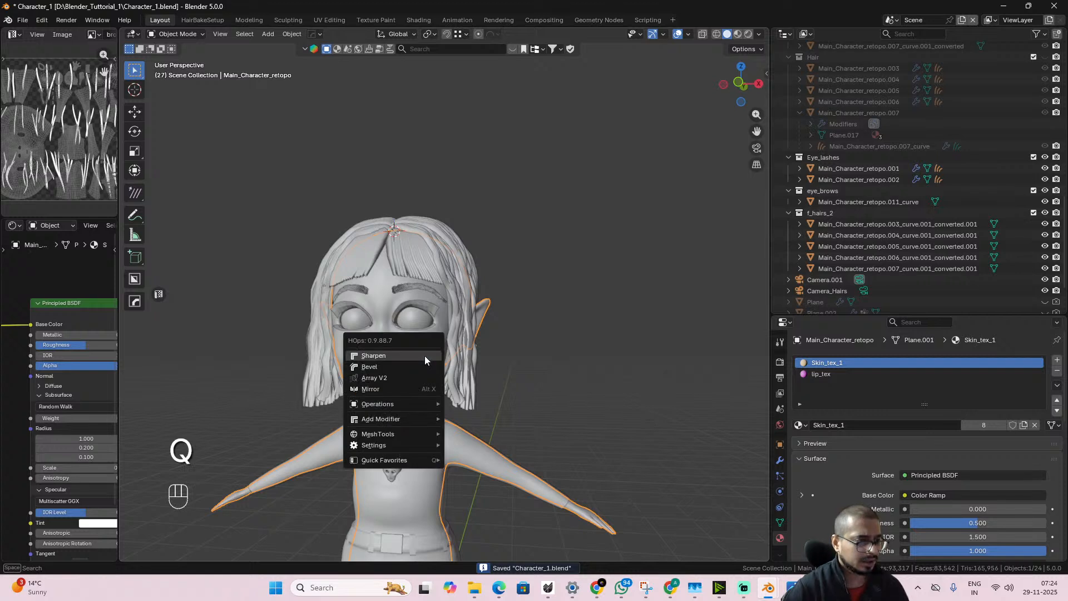
mouse_move(420, 461)
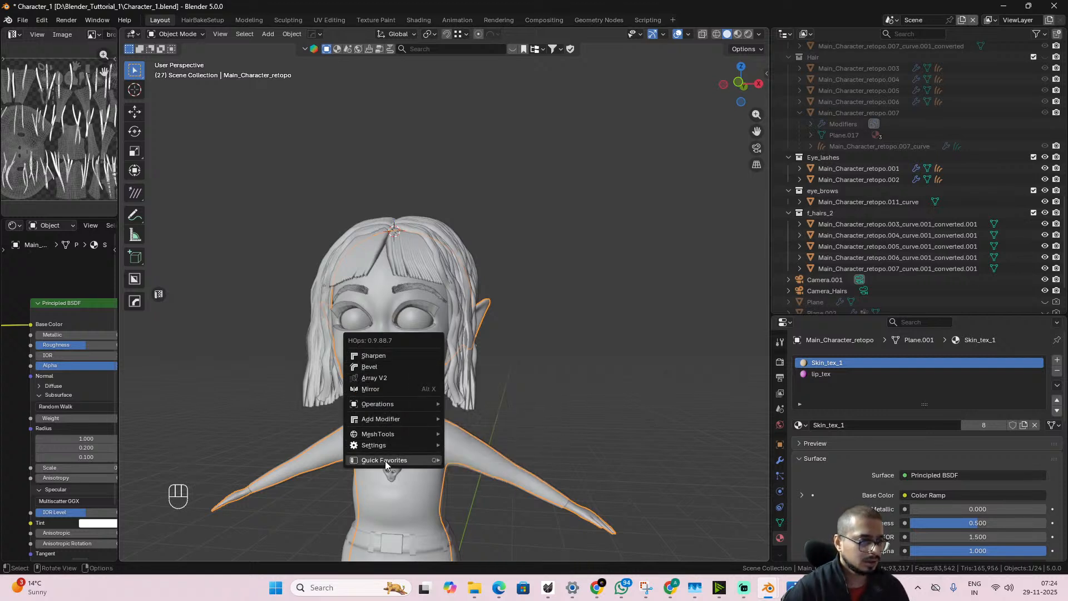
mouse_move(385, 460)
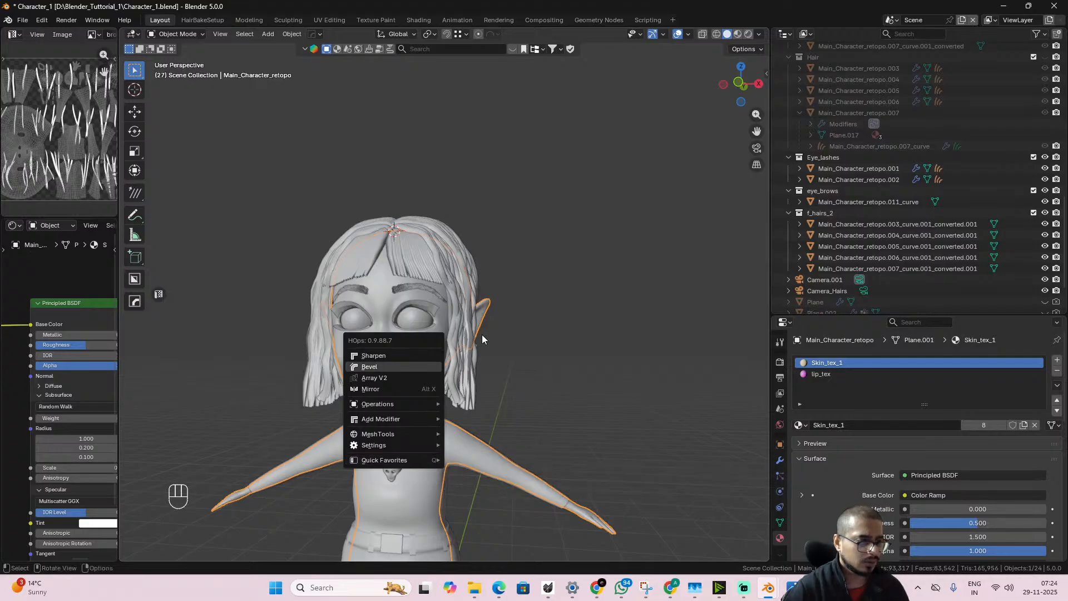
click(18, 22)
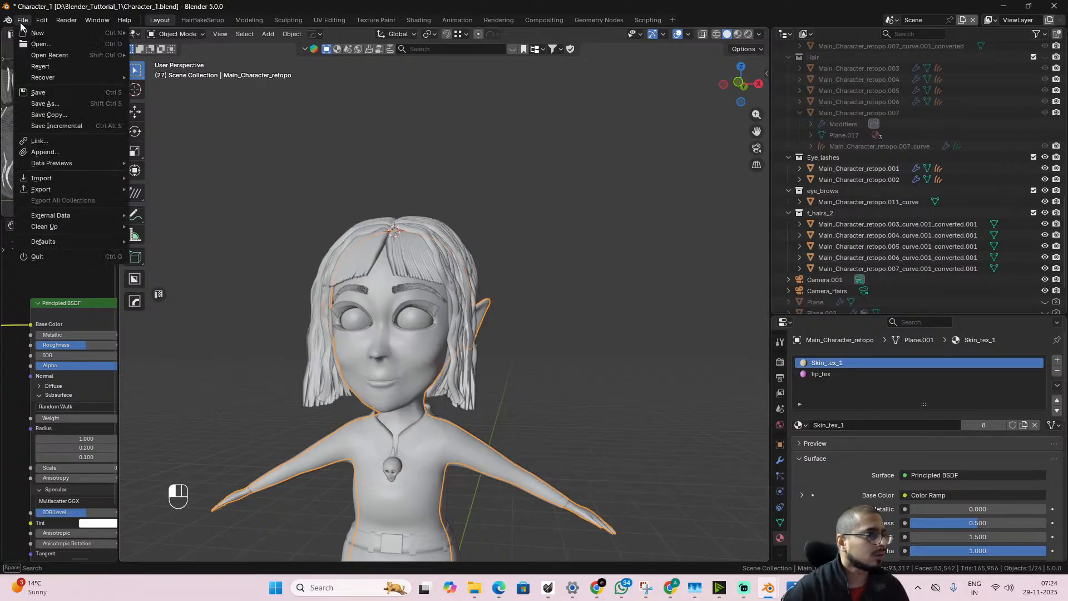
mouse_move(65, 242)
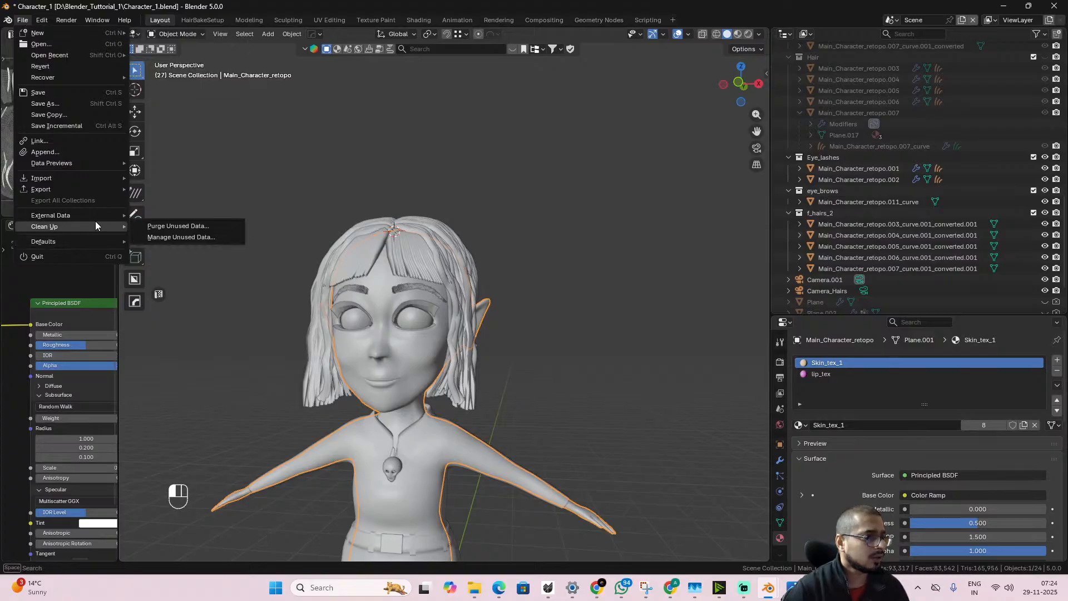
mouse_move(89, 189)
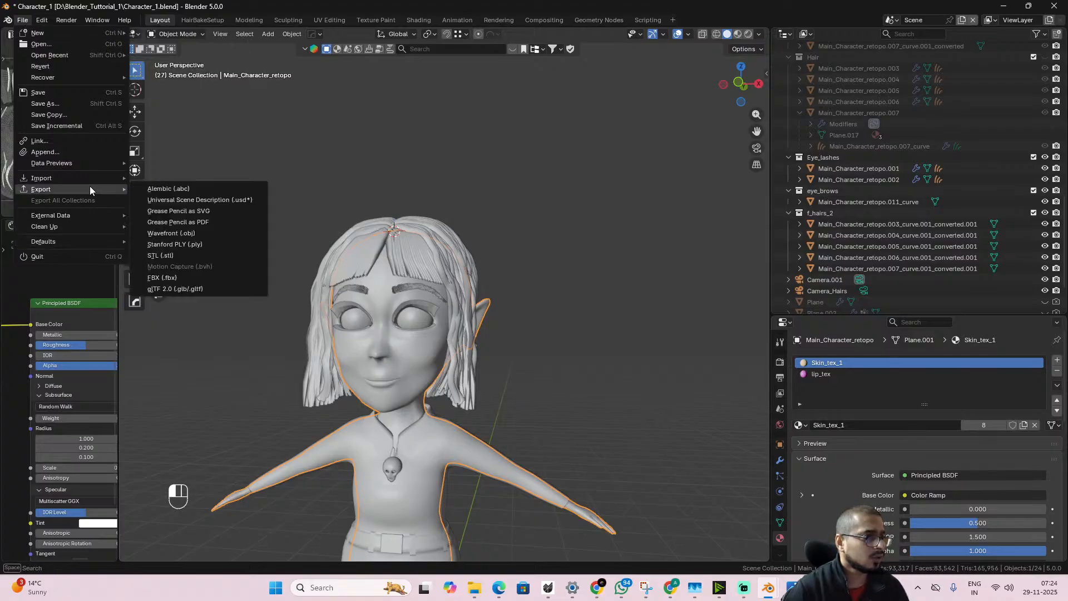
click(178, 280)
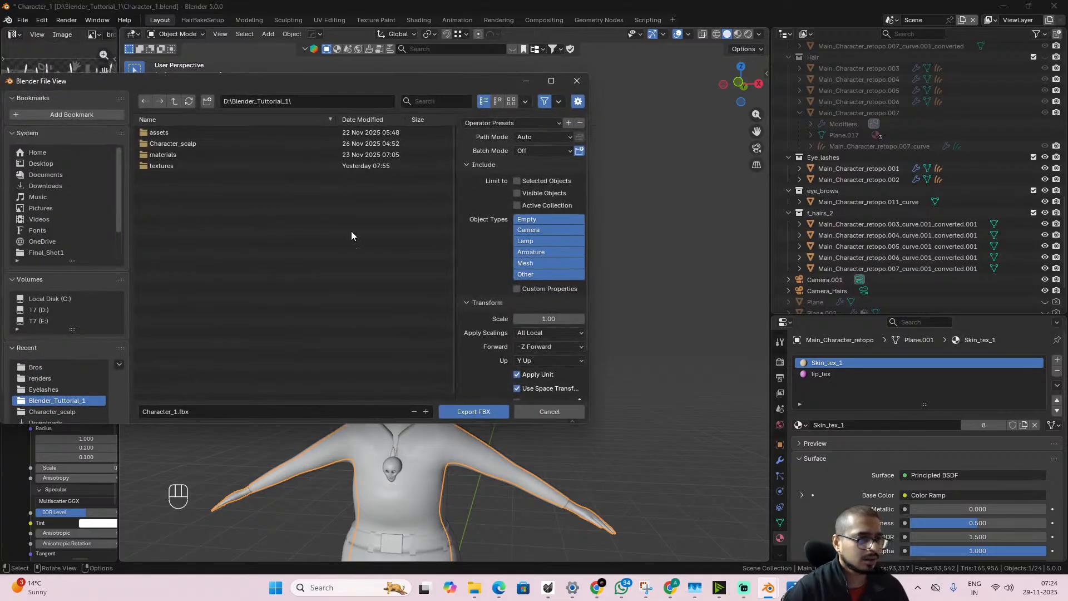
click(577, 80)
- Duplicate the character's body mesh in place, keeping the copy at the original position
scroll(442, 306, down, 4)
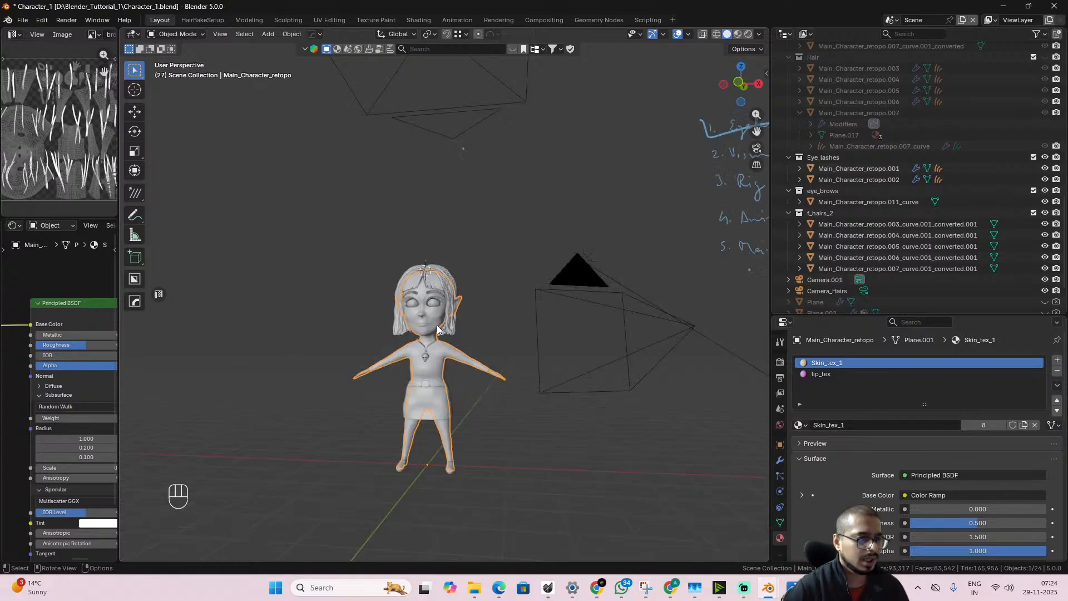
key(shift+d)
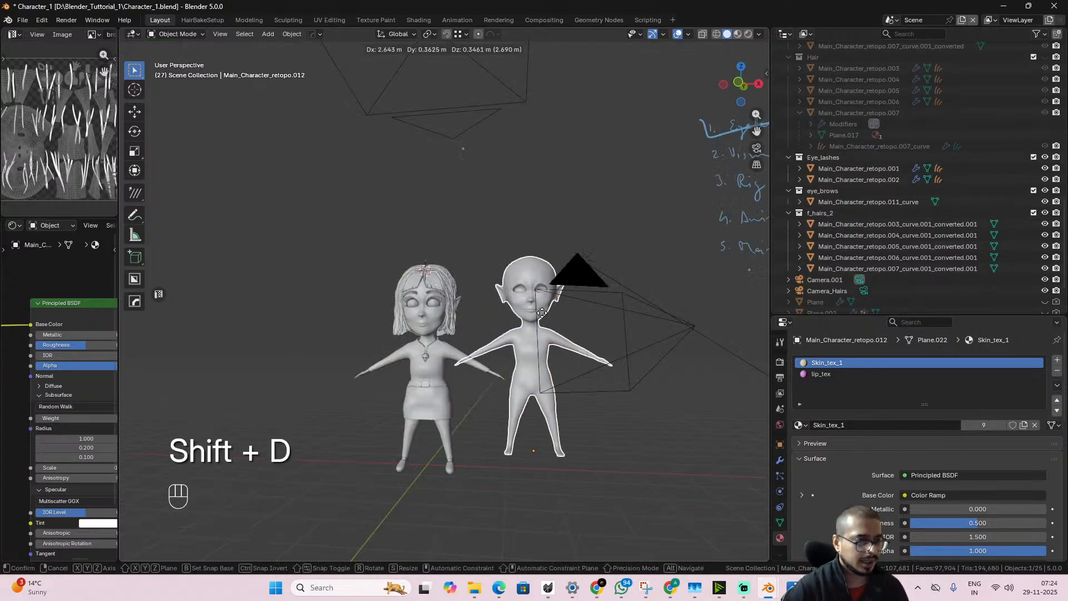
right_click(542, 313)
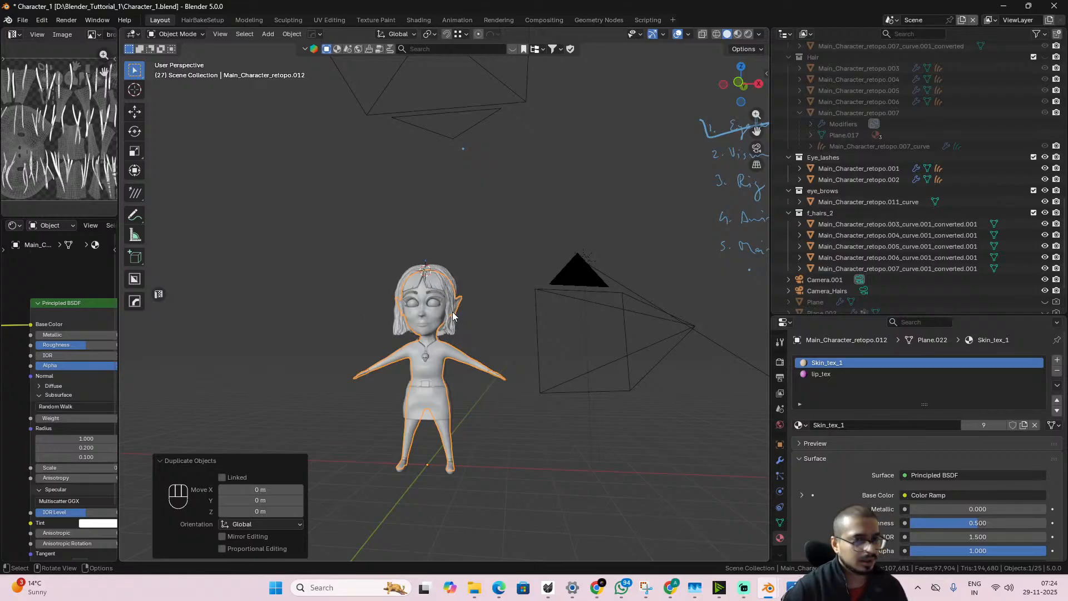
click(22, 21)
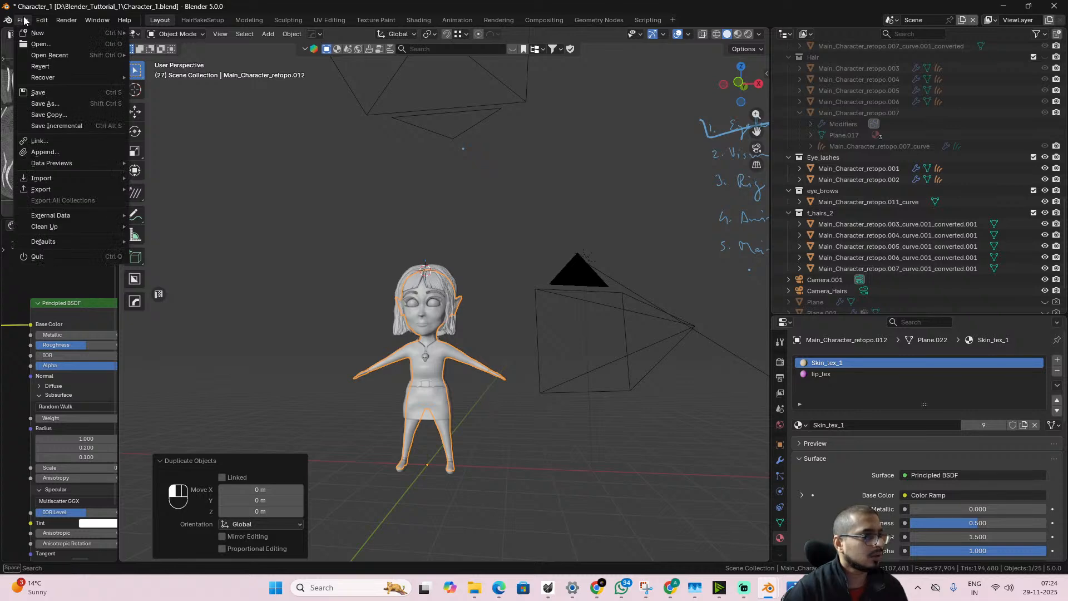
mouse_move(76, 185)
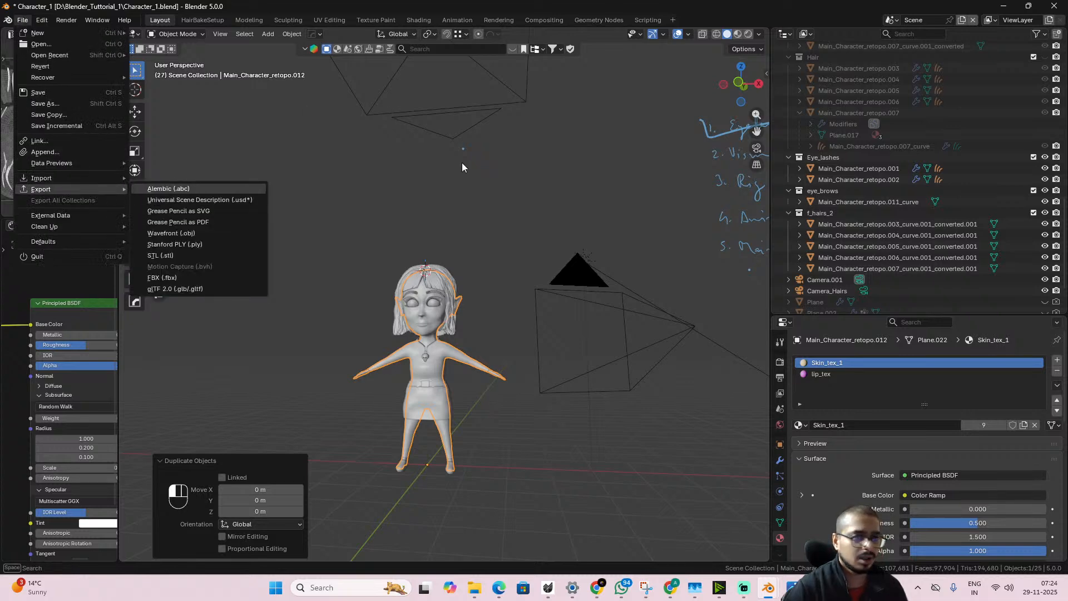
- Replace the duplicated body's skin and lip material slots with one new material named Main_Body_mat
click(1057, 372)
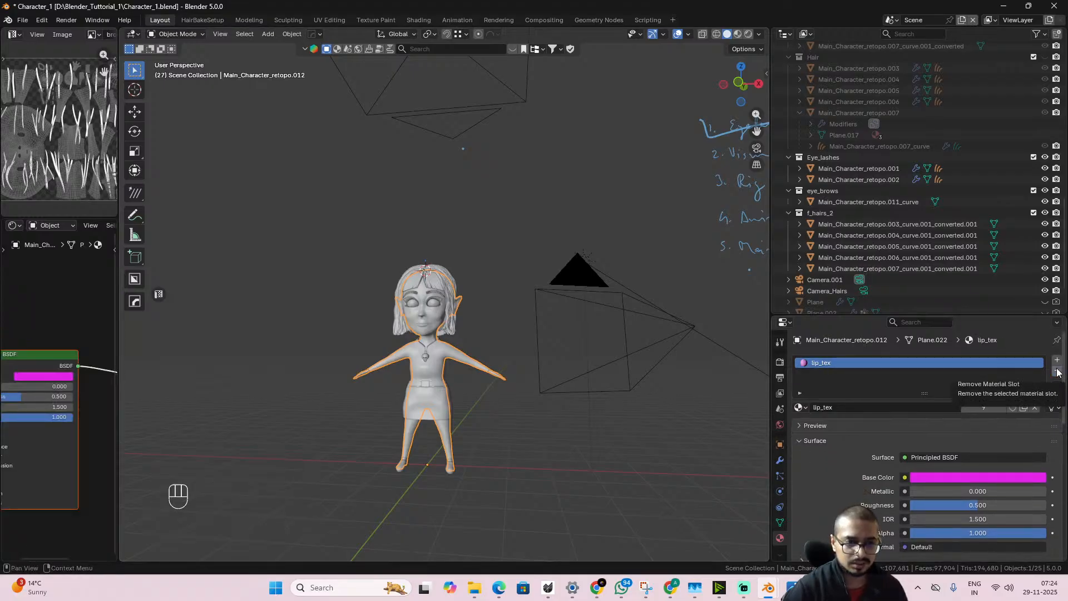
click(1058, 371)
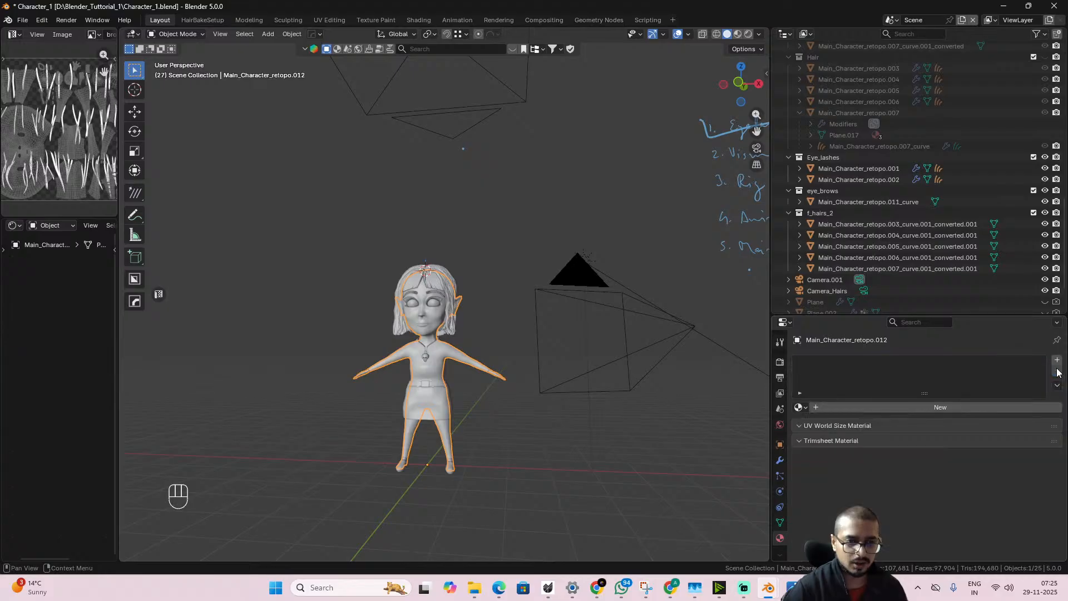
click(1057, 361)
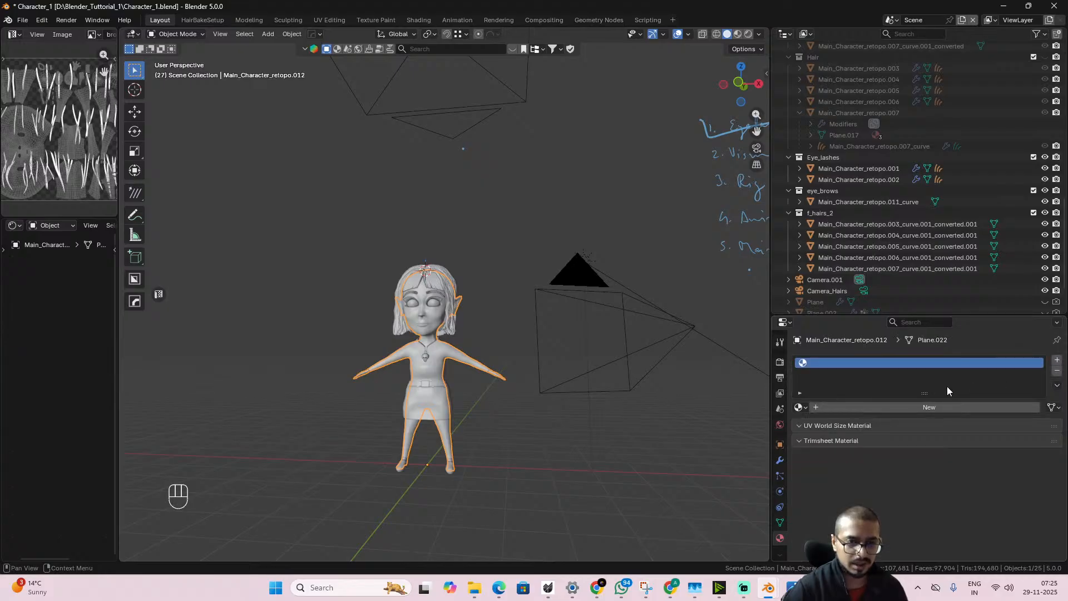
click(919, 406)
double_click(835, 362)
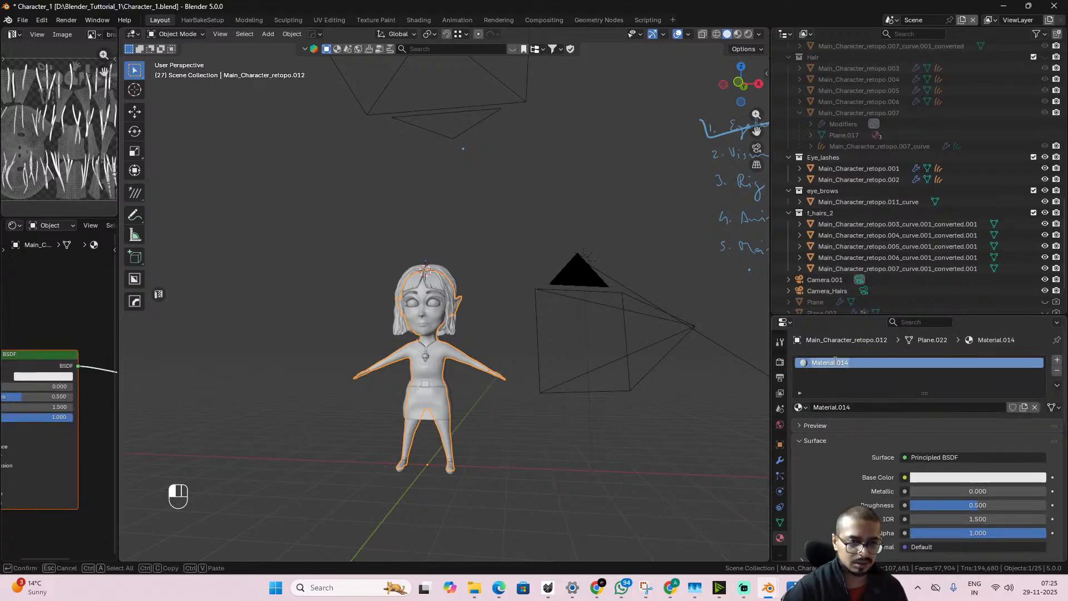
text(Main)
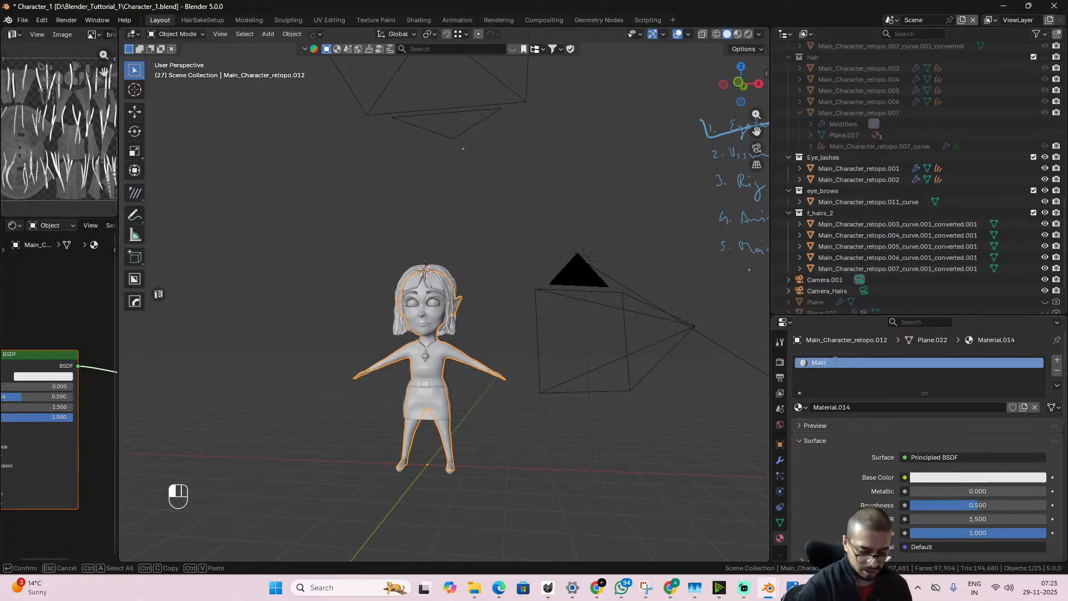
text(_B)
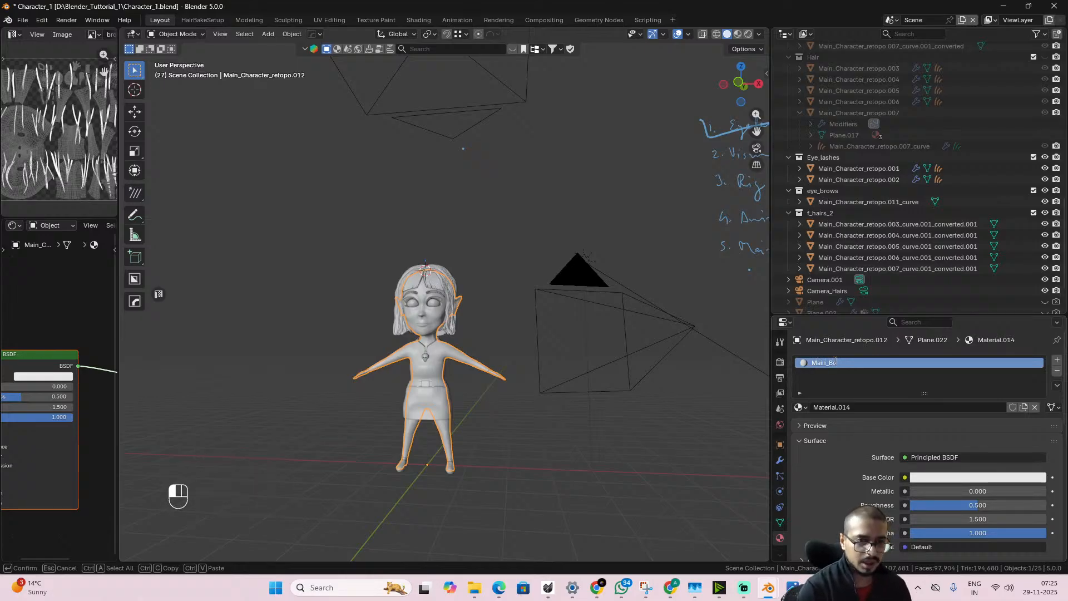
text(ody)
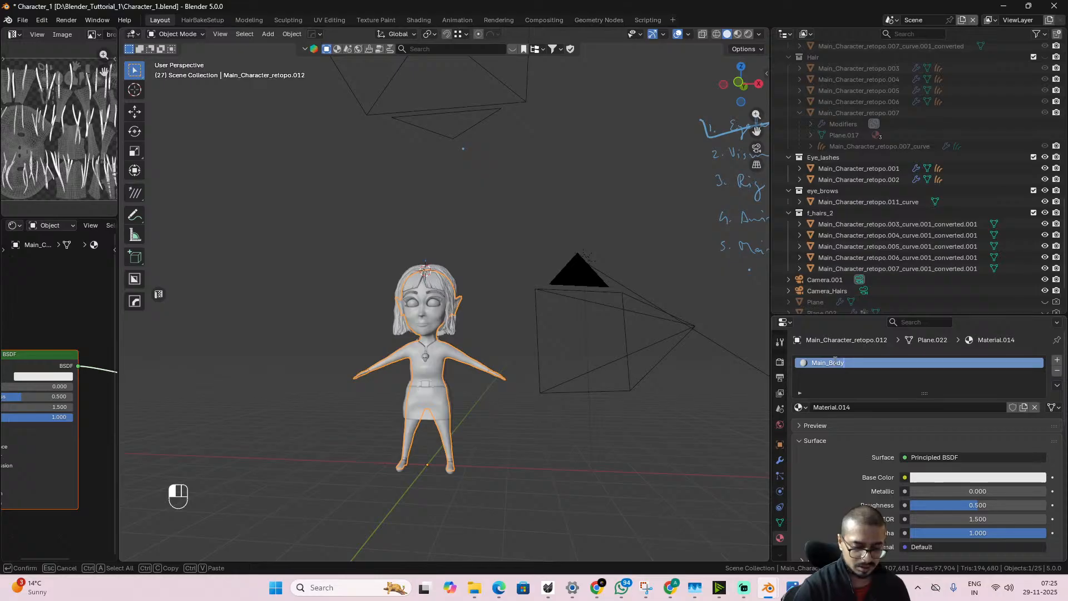
text(_mat)
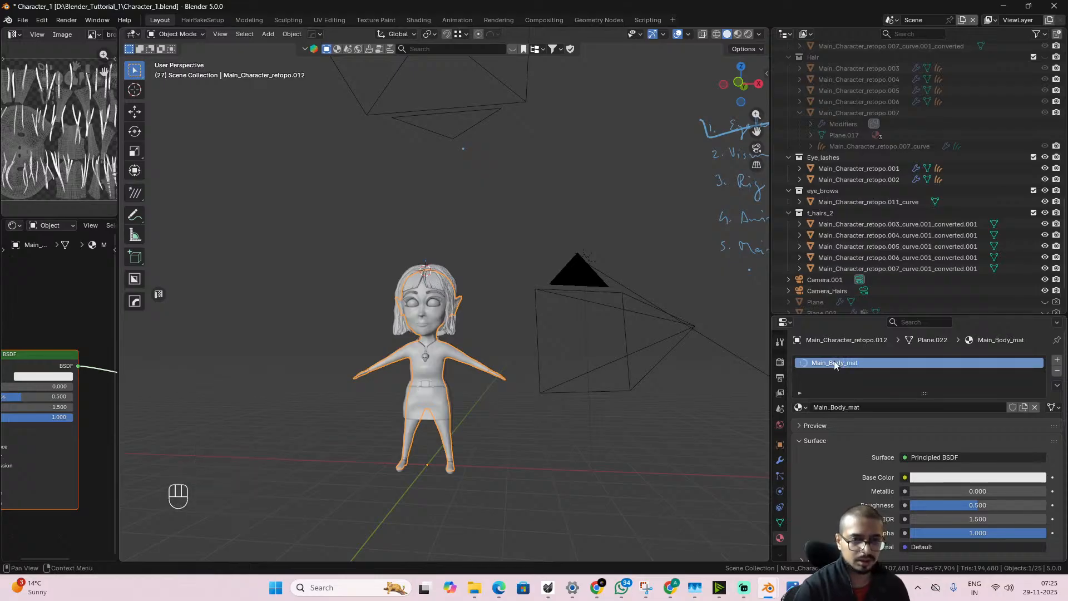
key(Return)
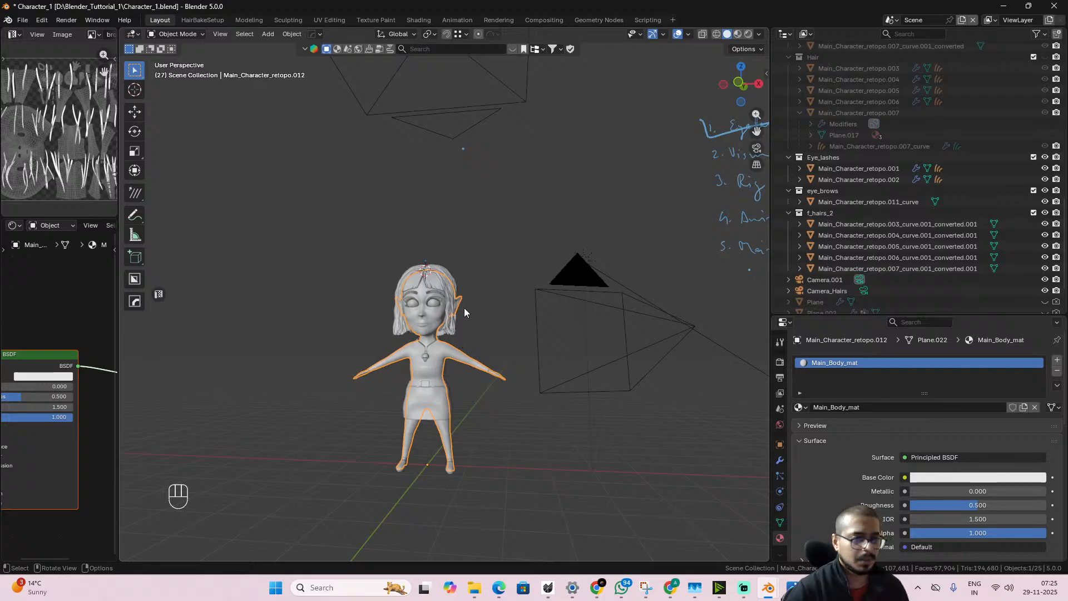
- View the quick favorites options available for the FBX and glTF 2.0 export commands
key(q)
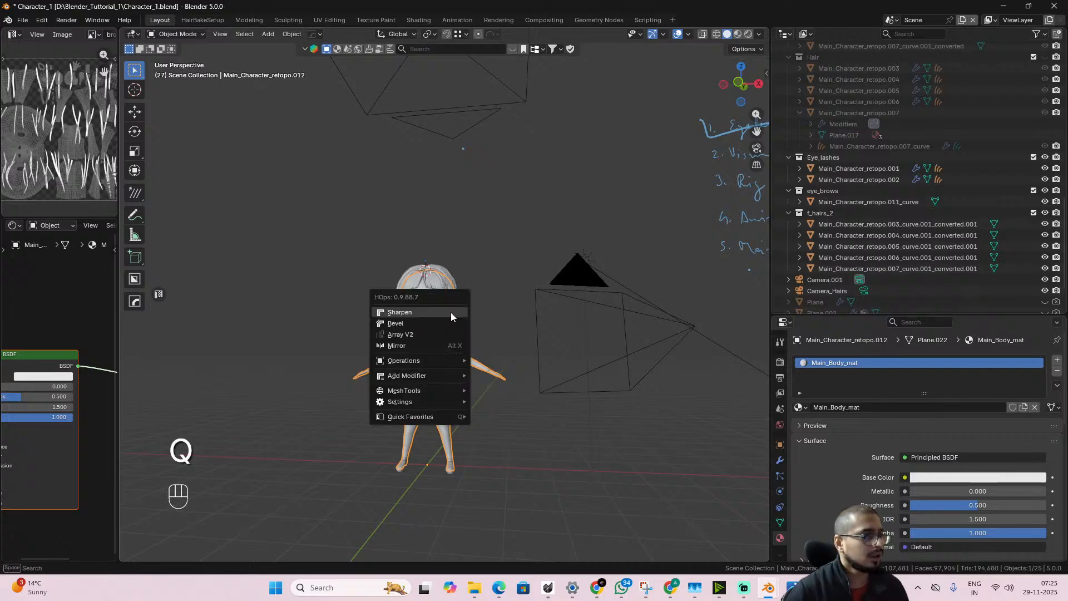
click(23, 22)
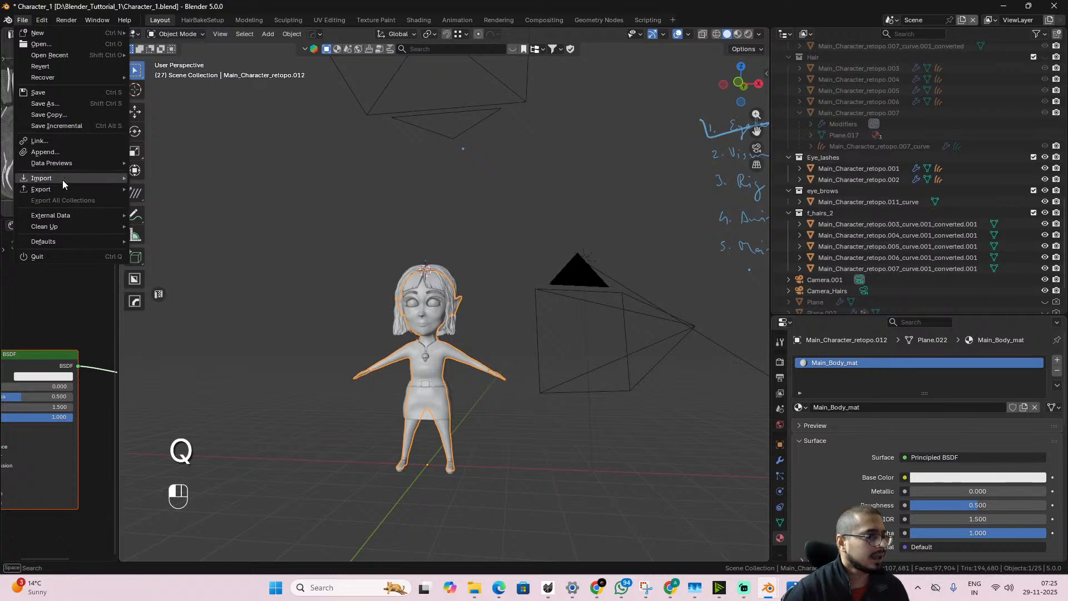
mouse_move(71, 188)
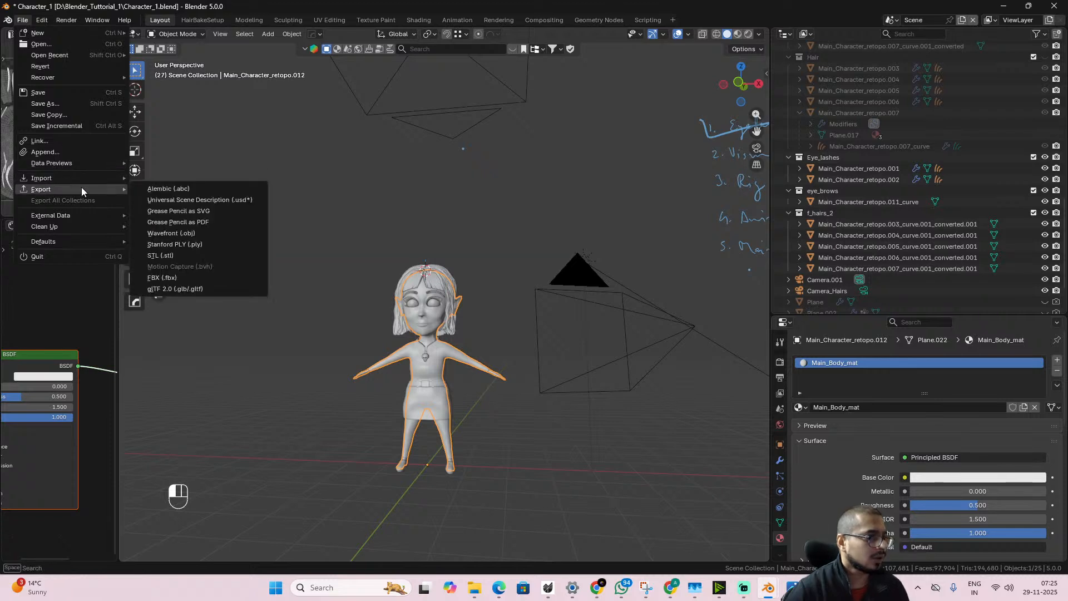
right_click(191, 277)
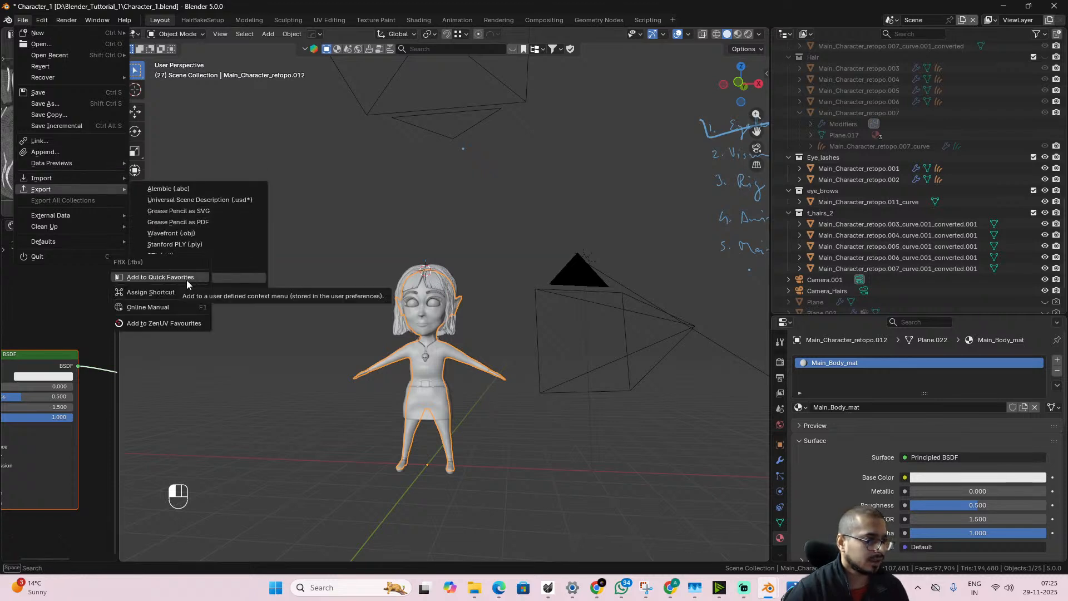
key(Escape)
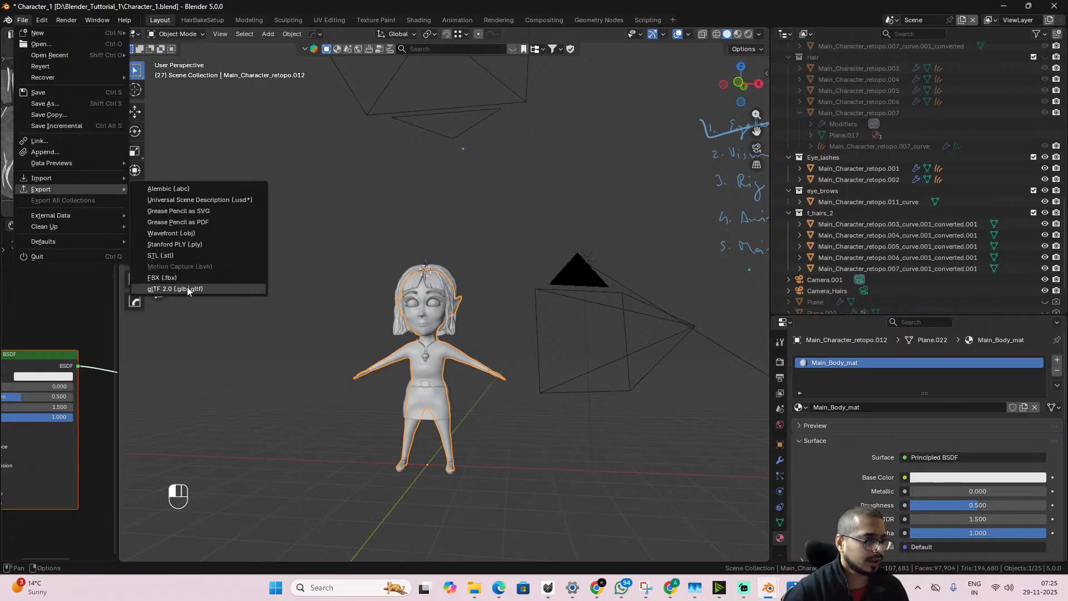
right_click(186, 287)
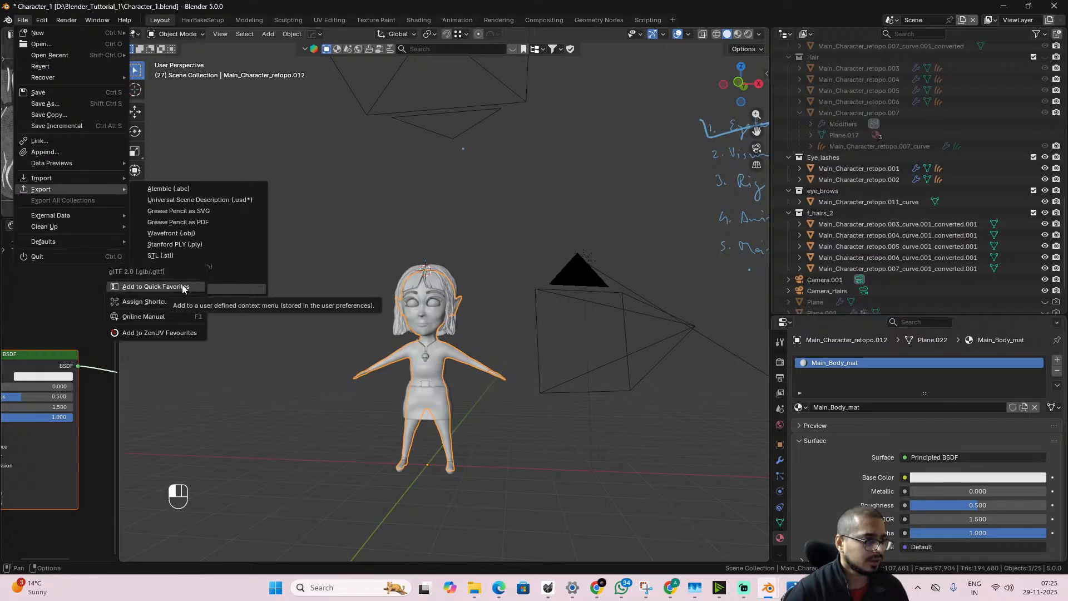
key(Escape)
key(Escape)
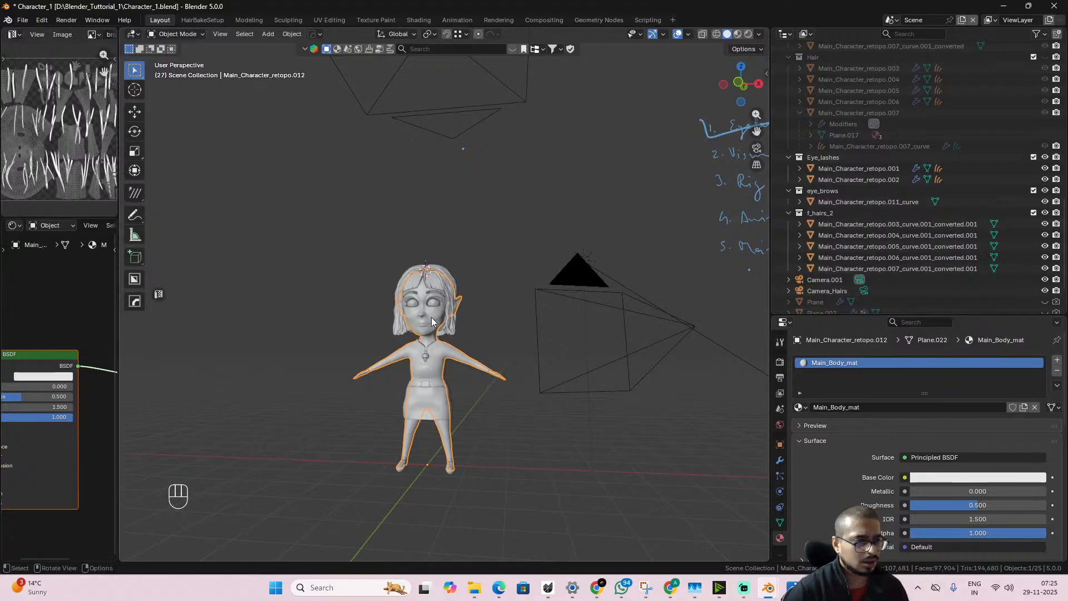
- Start an FBX export of the duplicated body and restrict the object types to Mesh and Other
key(q)
mouse_move(410, 422)
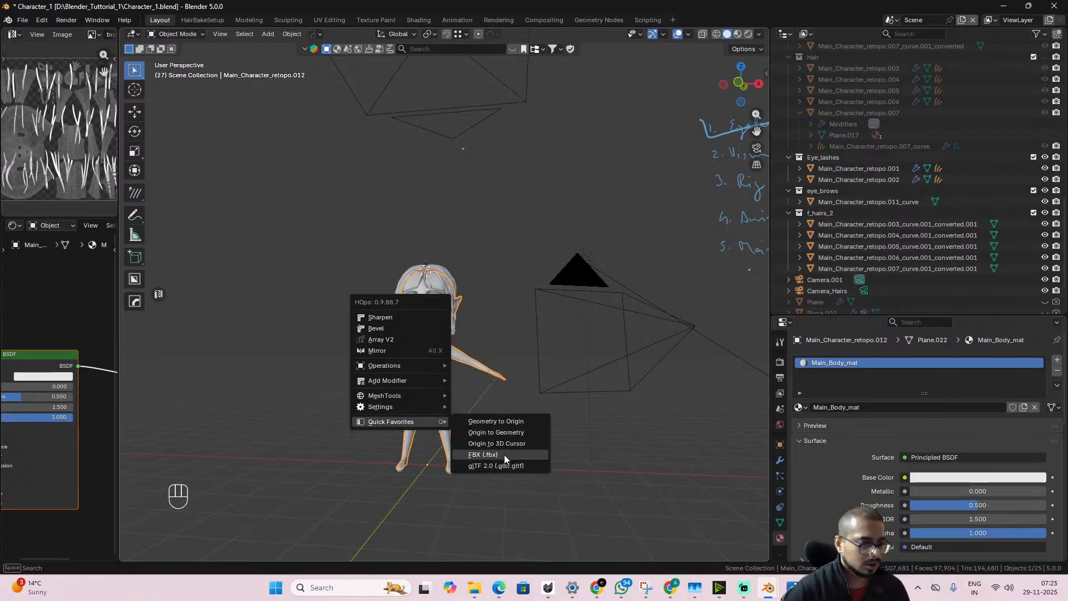
click(504, 455)
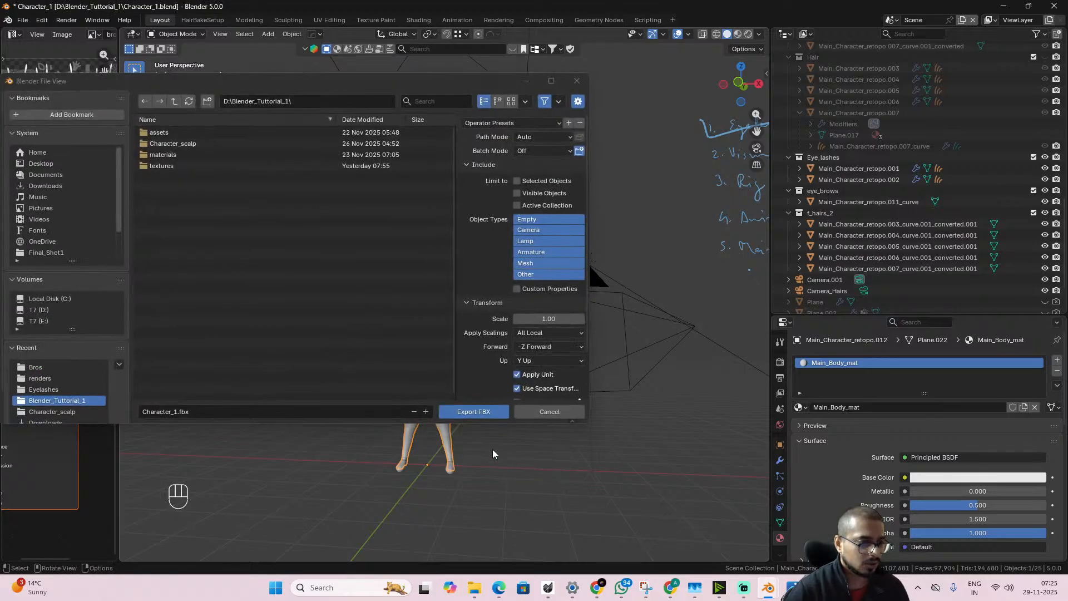
click(532, 263)
shift+click(533, 276)
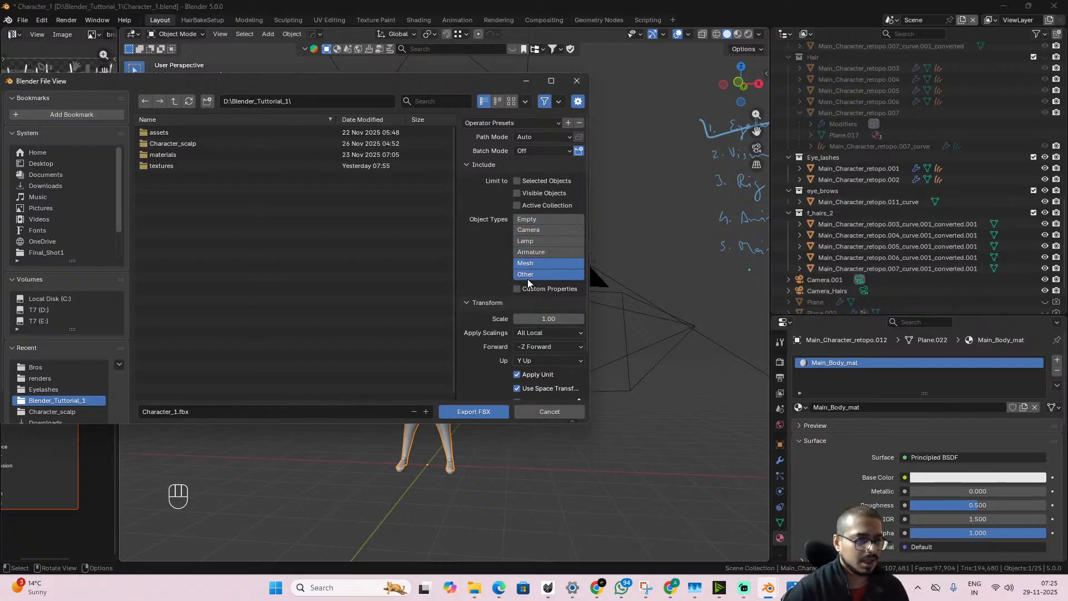
- Set the FBX path mode to Copy with embedded textures and limit the export to selected objects
click(559, 138)
click(545, 208)
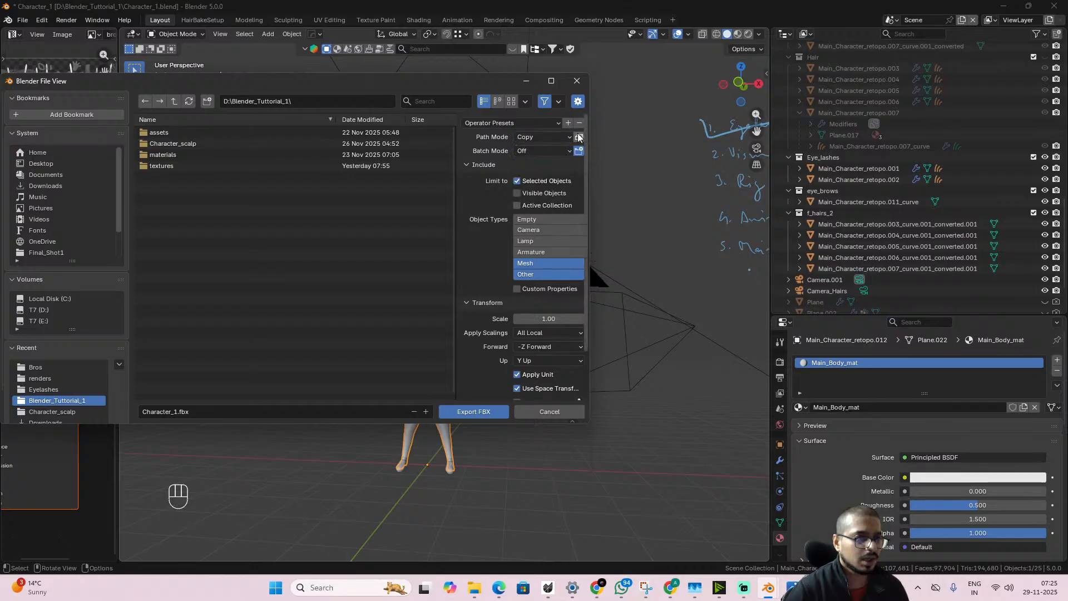
click(578, 138)
scroll(528, 243, down, 3)
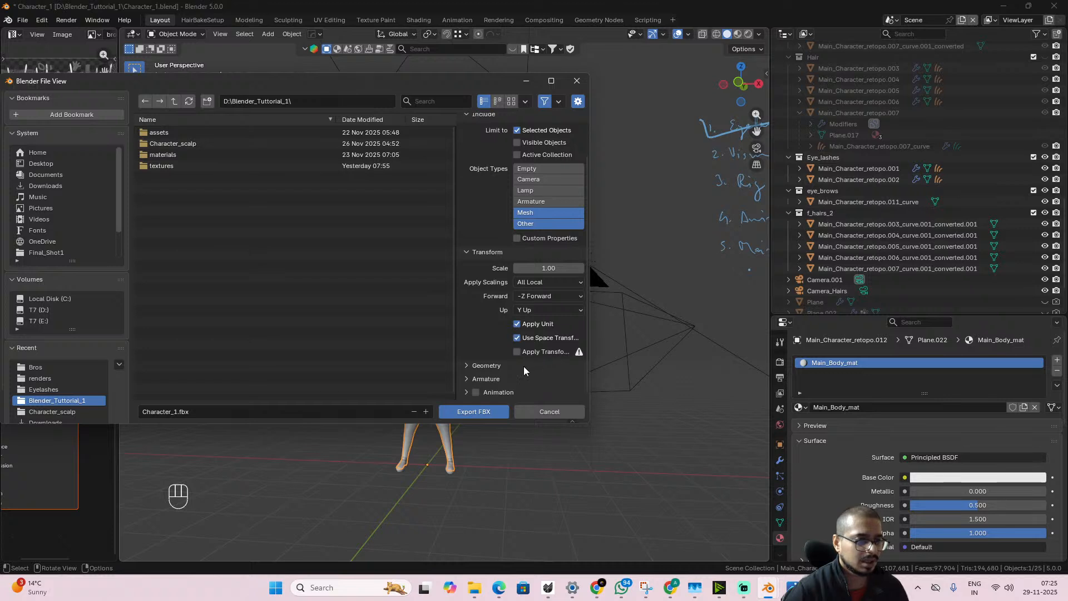
scroll(498, 276, up, 3)
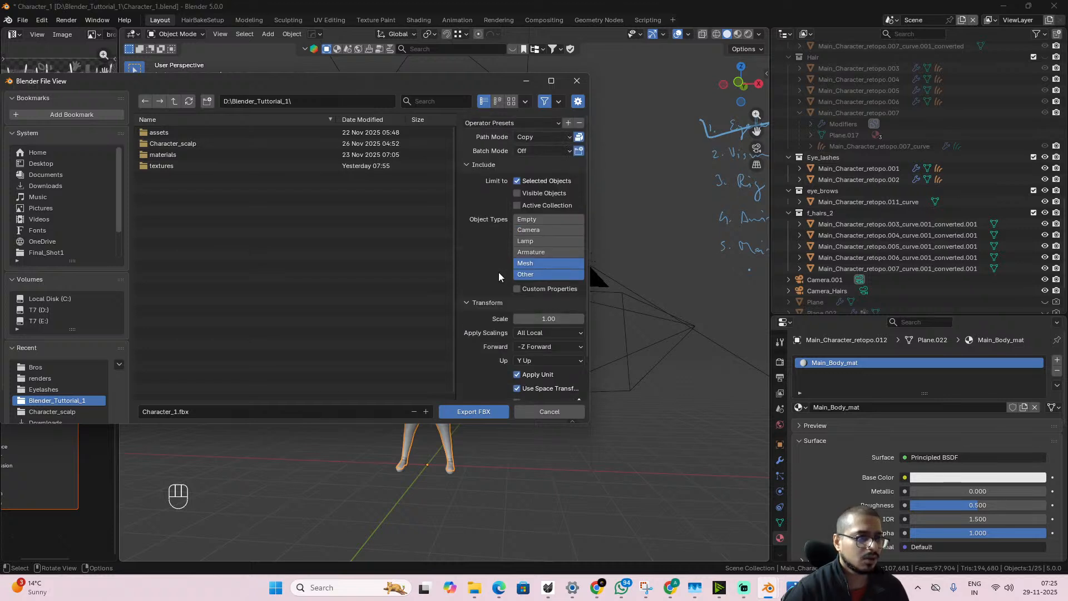
scroll(493, 322, down, 3)
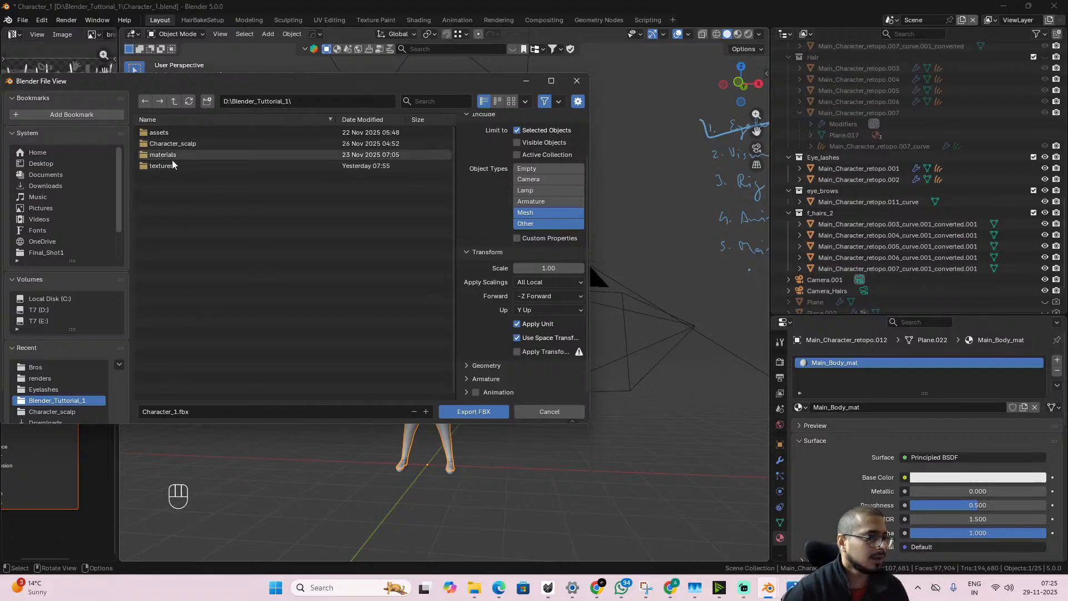
- Create a new folder named Substance_texturing inside the Blender_Tuttorial_1 folder
click(207, 101)
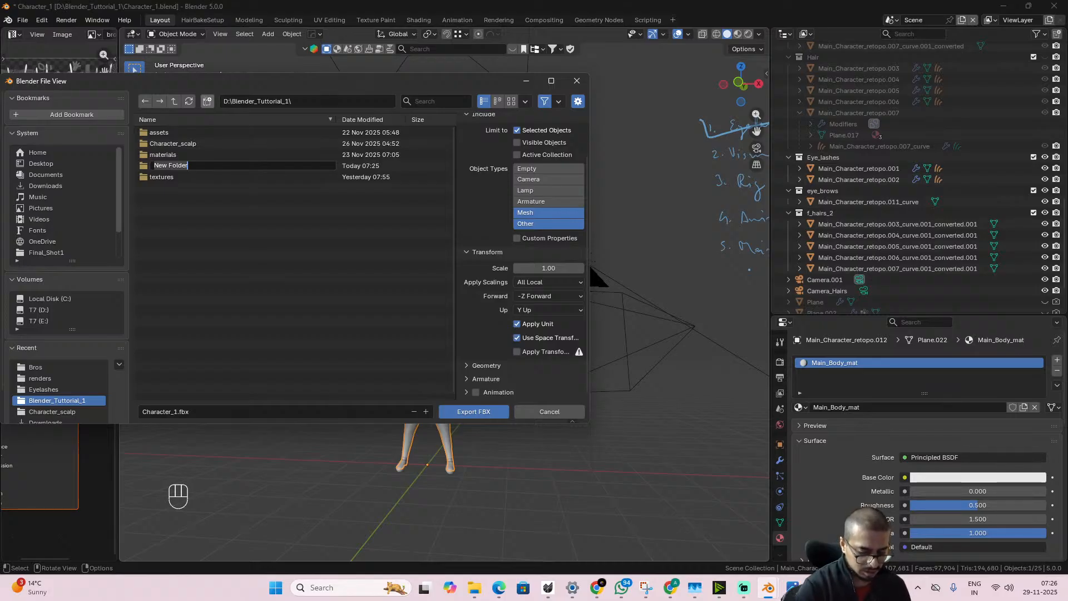
text(Substa)
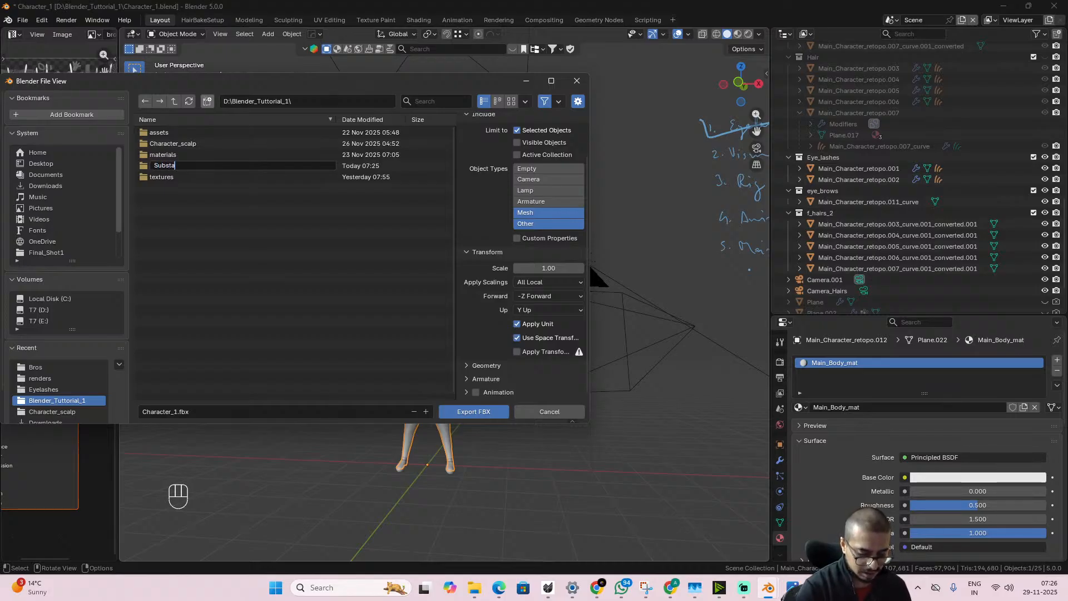
text(nce_textur)
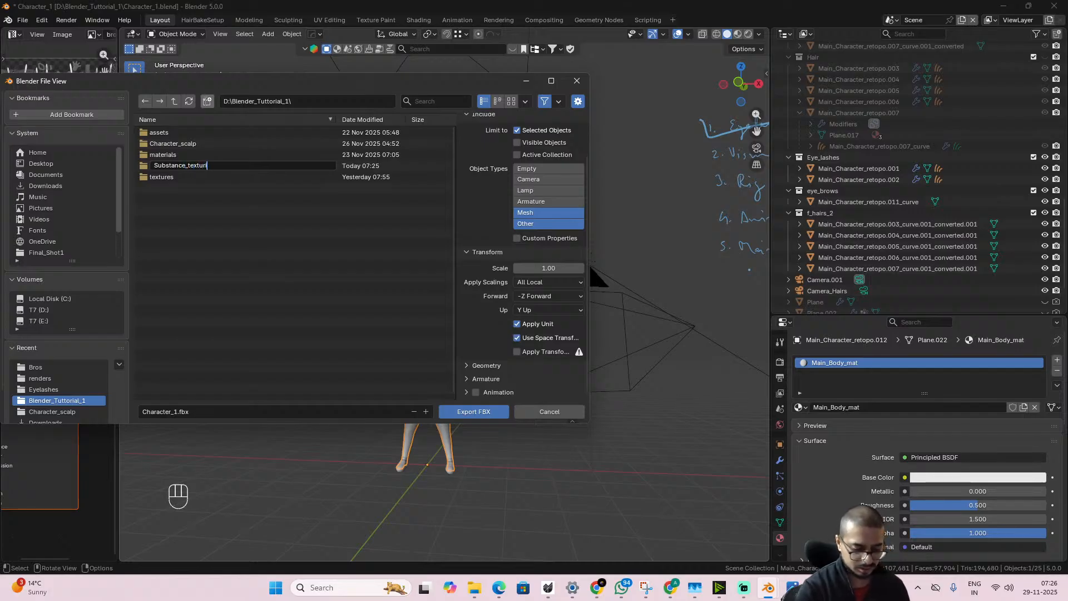
text(ing)
key(Return)
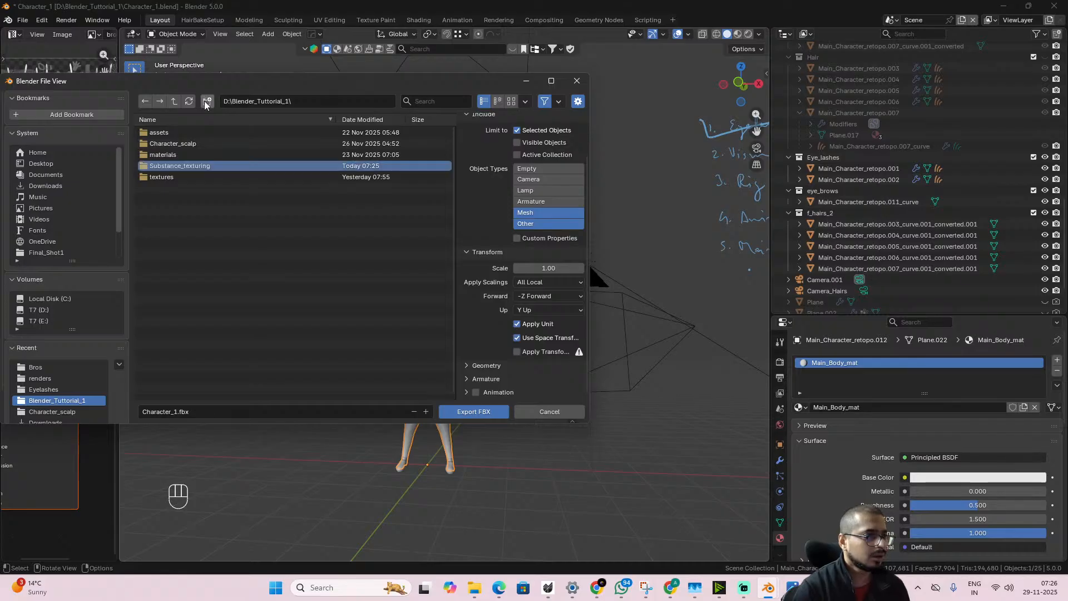
- Export the selected body as Character_1.fbx into the Substance_texturing folder, then deselect it and save the scene file
click(227, 166)
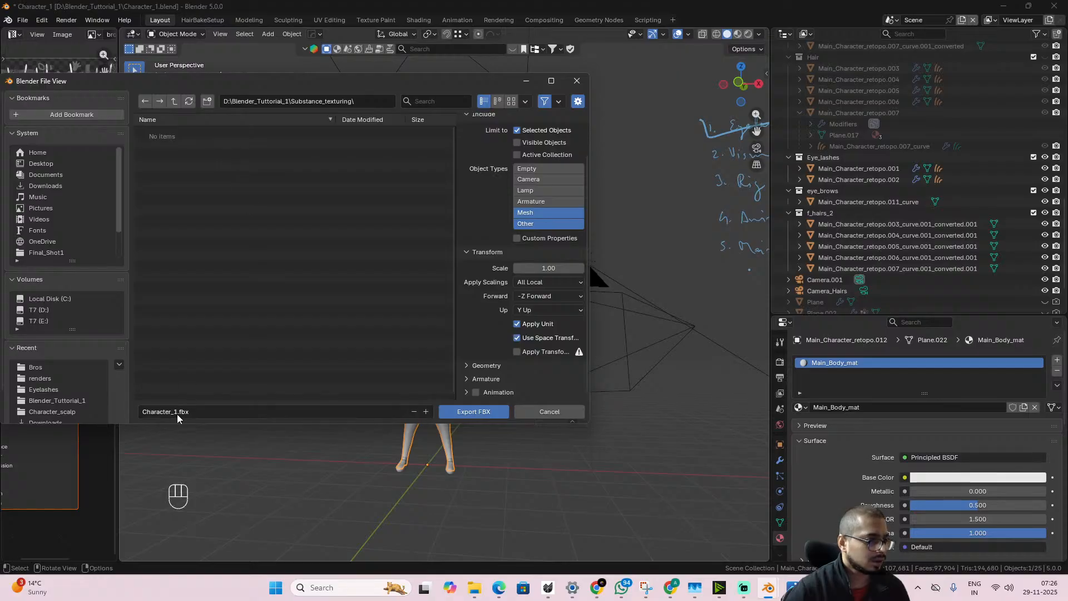
click(476, 412)
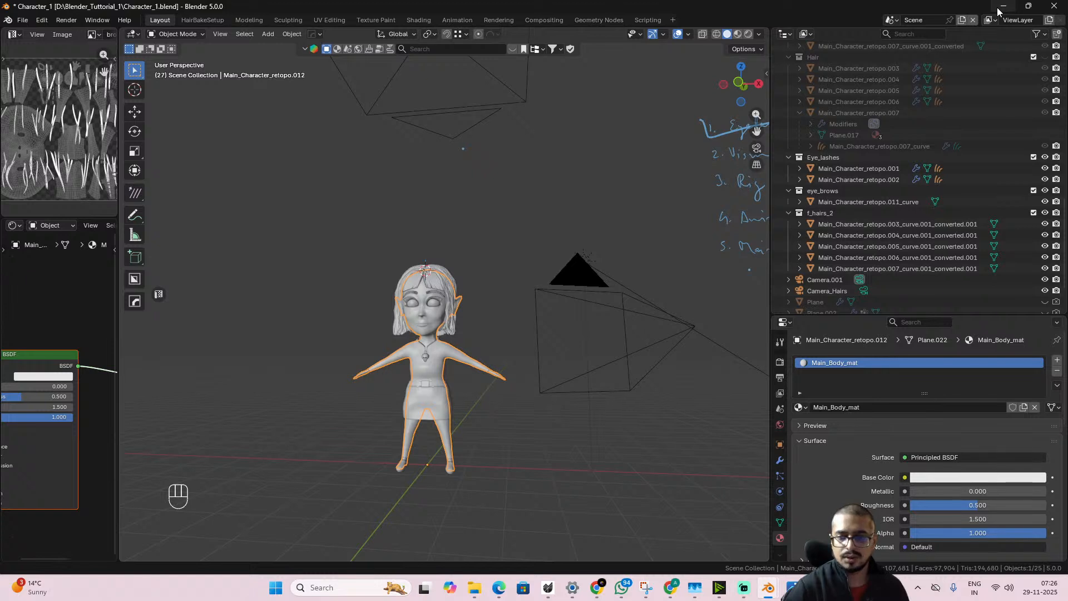
click(552, 171)
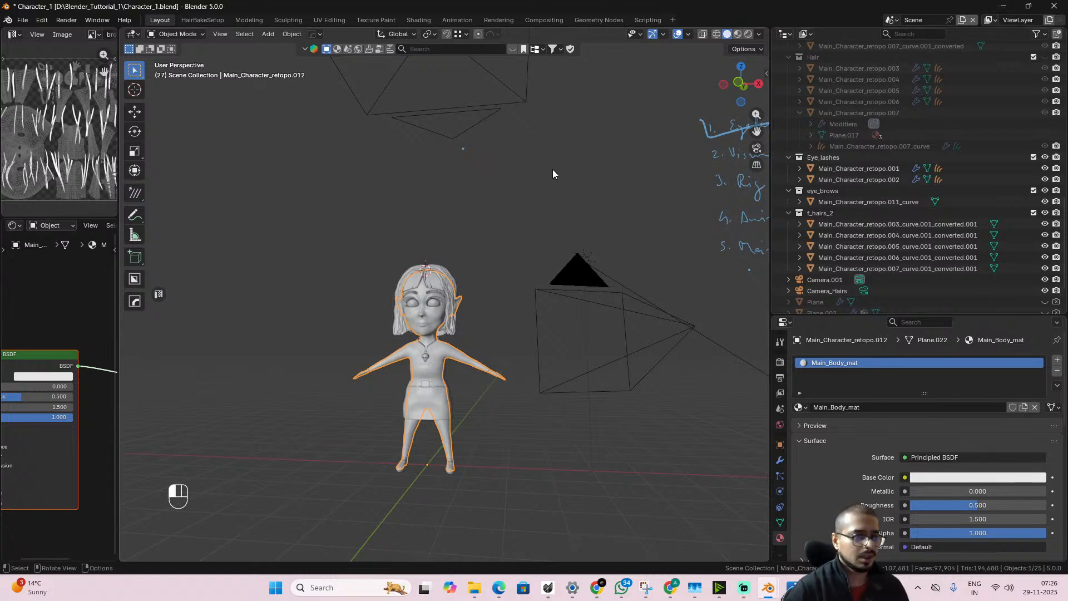
key(ctrl+s)
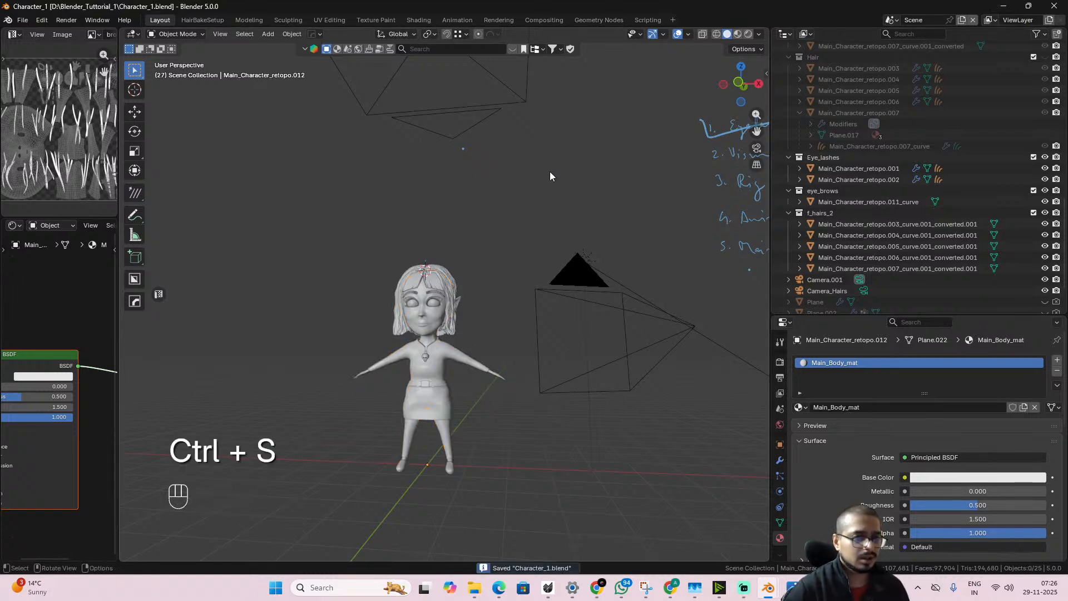
- Locate the original body mesh and its duplicate Main_Character_retopo.012 in the scene's object list
scroll(918, 194, up, 4)
click(863, 268)
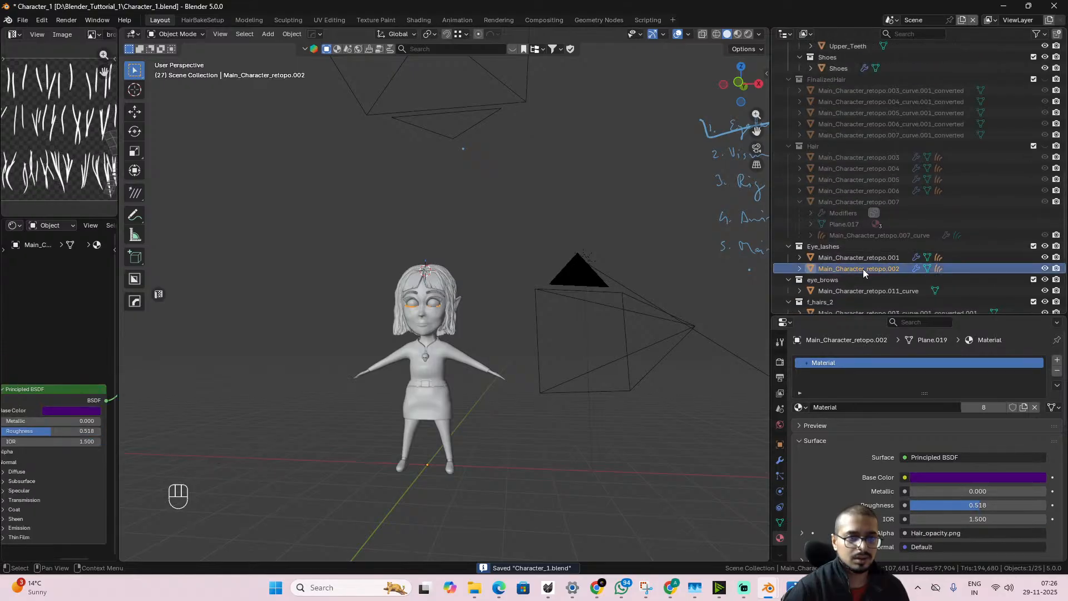
scroll(906, 185, up, 10)
click(432, 319)
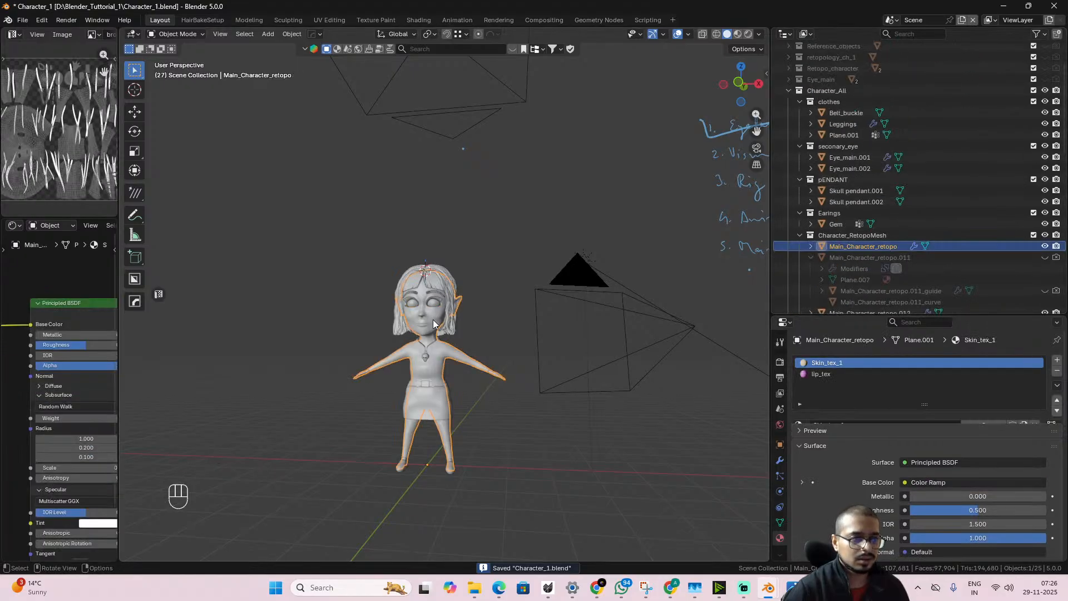
scroll(903, 251, down, 5)
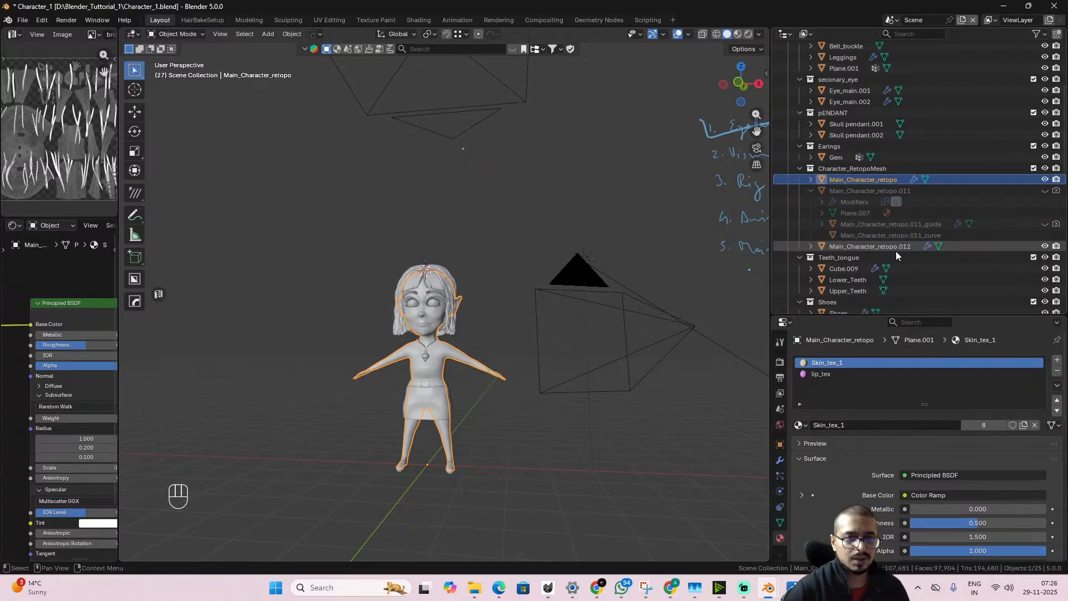
click(901, 247)
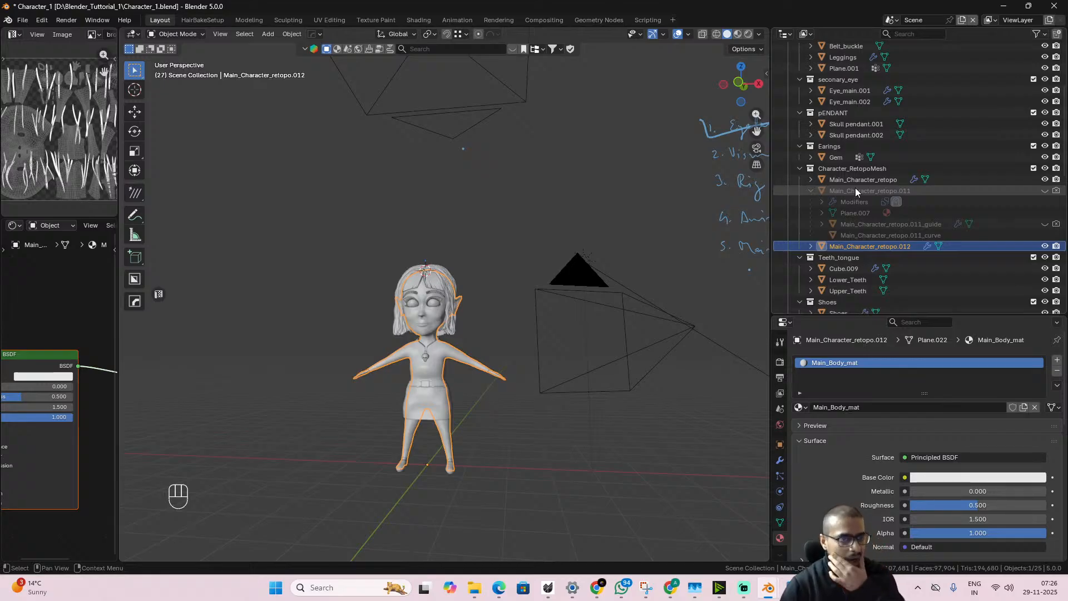
- Move the hidden eyebrow object Main_Character_retopo.011 from the Character_RetopoMesh collection to the Hair collection
scroll(846, 236, down, 5)
scroll(844, 247, down, 1)
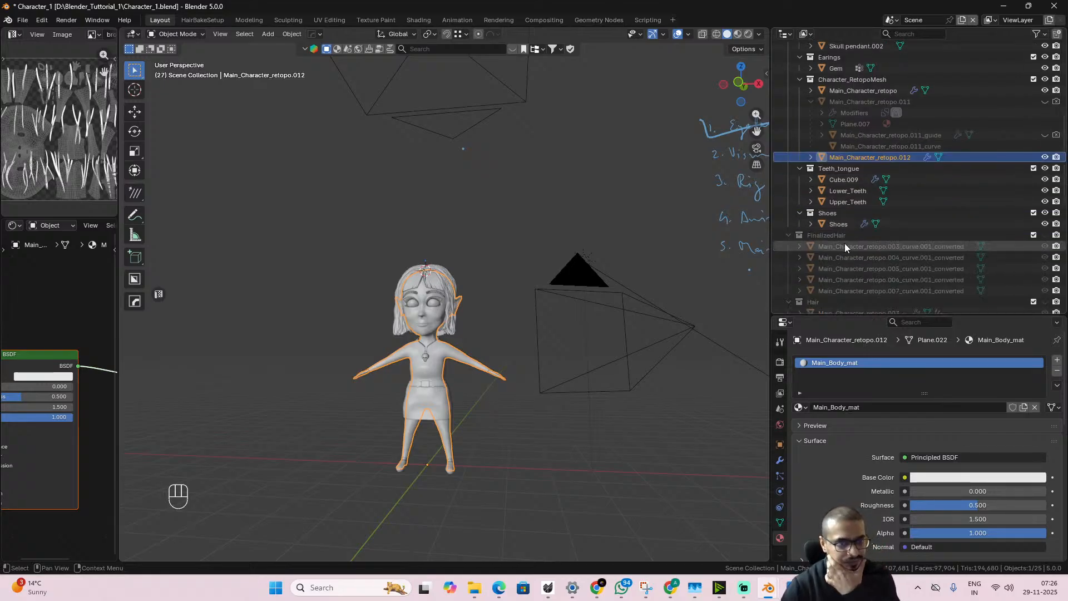
scroll(845, 243, down, 5)
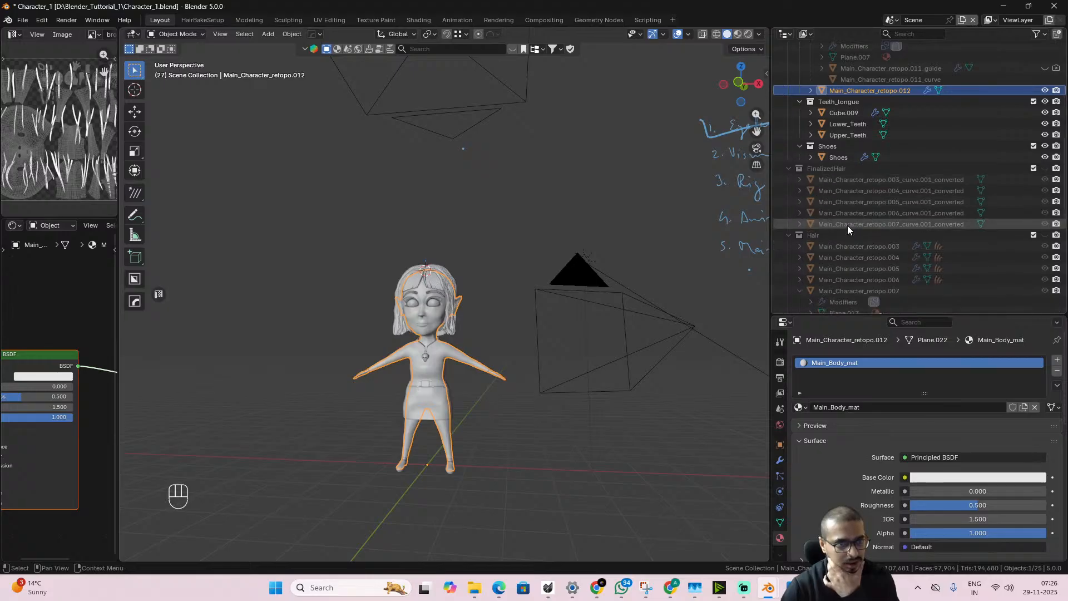
scroll(846, 225, up, 4)
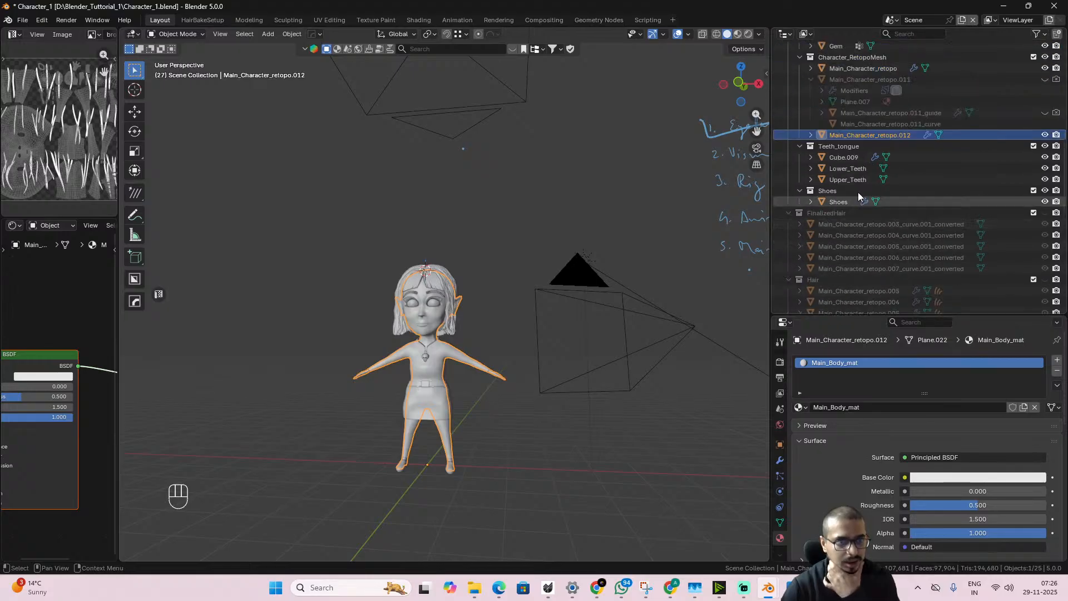
click(865, 80)
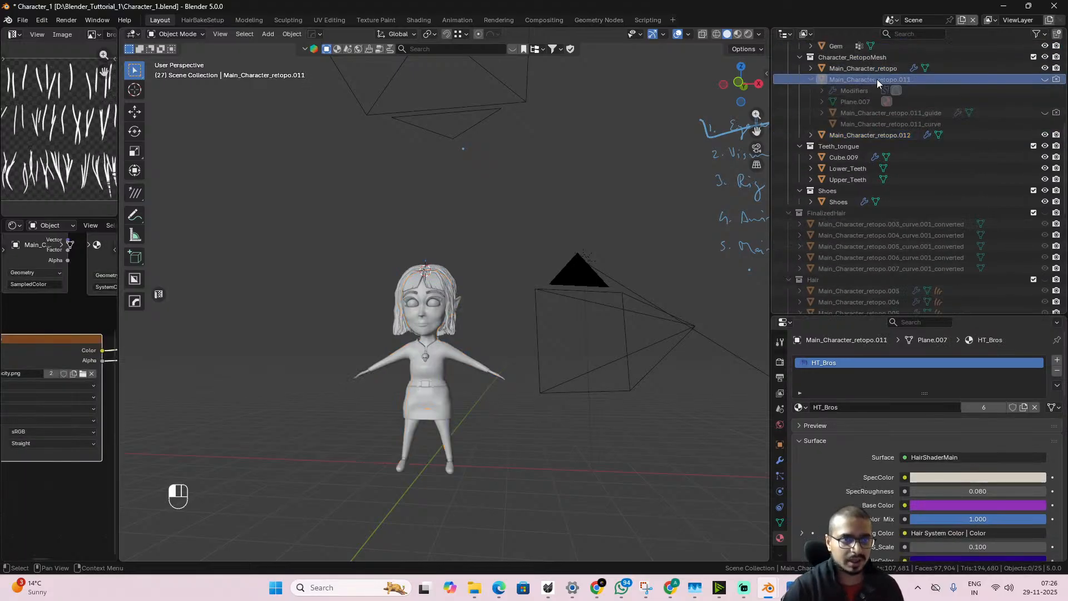
drag(877, 79, 850, 286)
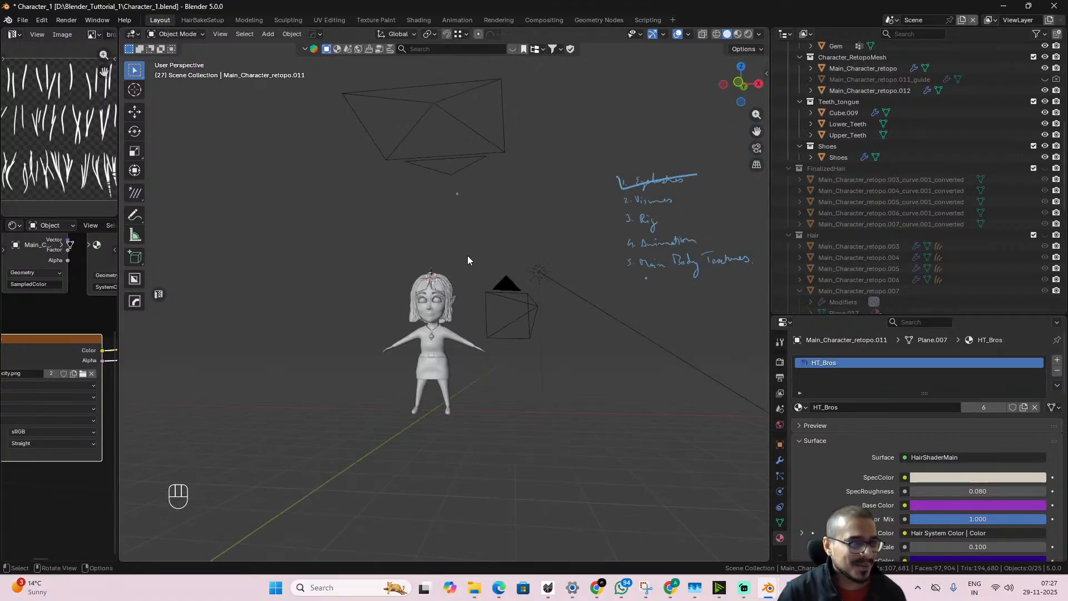
middle_drag(457, 386, 494, 370)
scroll(515, 352, up, 3)
scroll(493, 370, down, 3)
alt+middle_drag(476, 423, 512, 383)
scroll(460, 373, up, 2)
scroll(499, 325, down, 3)
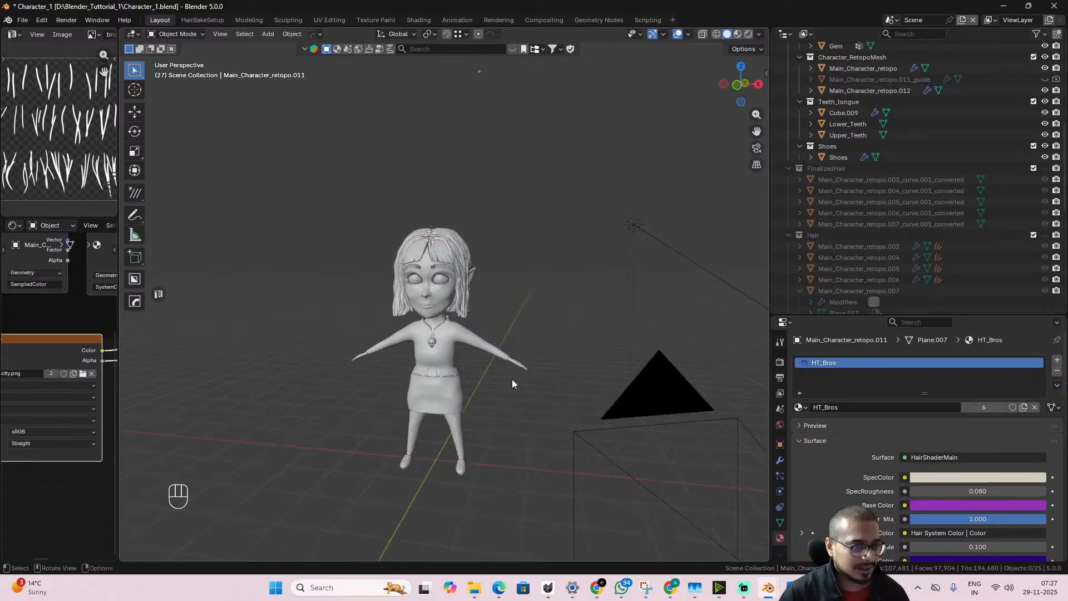
- Minimize Blender and launch Substance 3D Painter 2024 from the desktop
click(1004, 6)
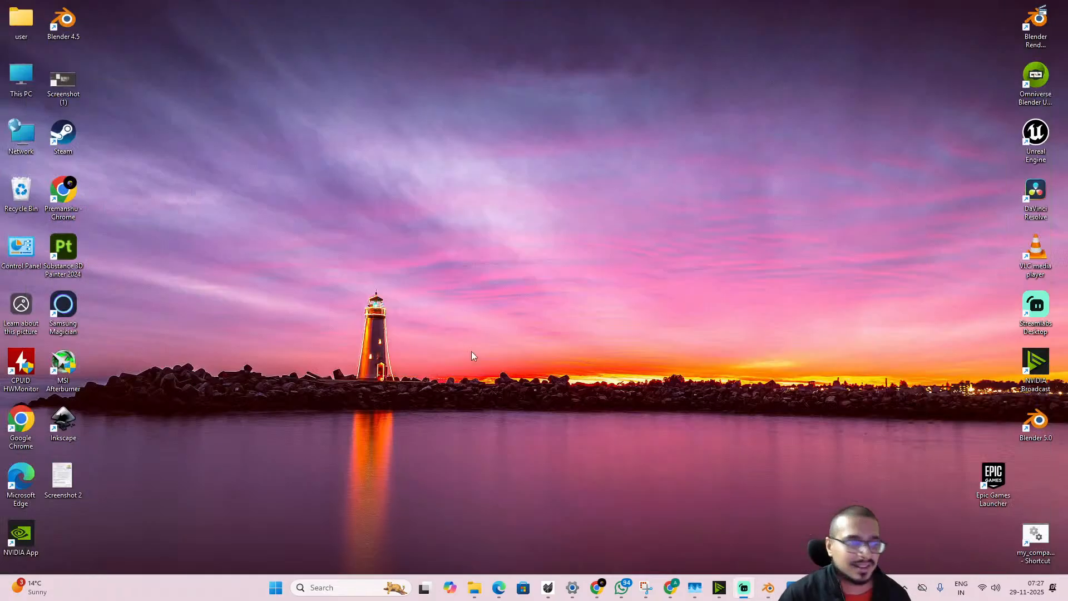
double_click(73, 254)
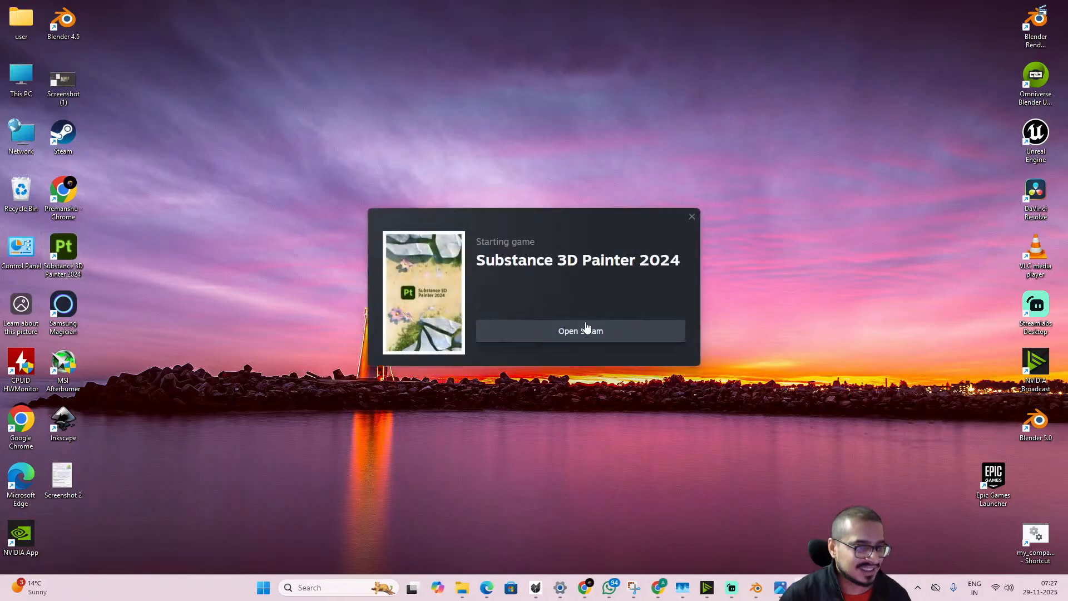
click(585, 328)
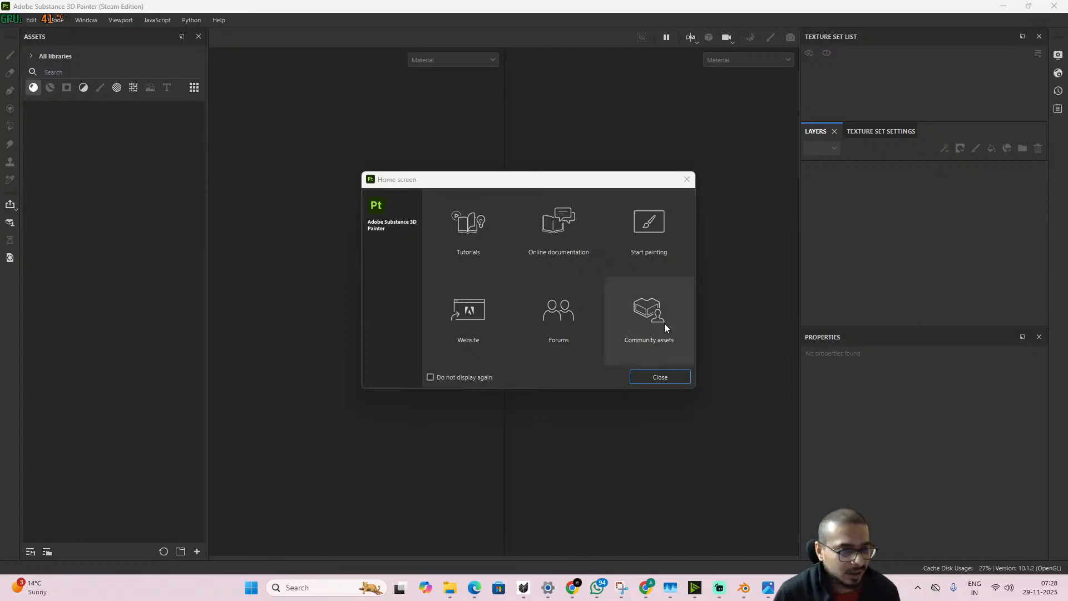
- Dismiss the home screen and create a new project from Character_1.fbx in the Blender_Tuttorial_1/Substance_texturing folder, keeping the default project settings
click(652, 377)
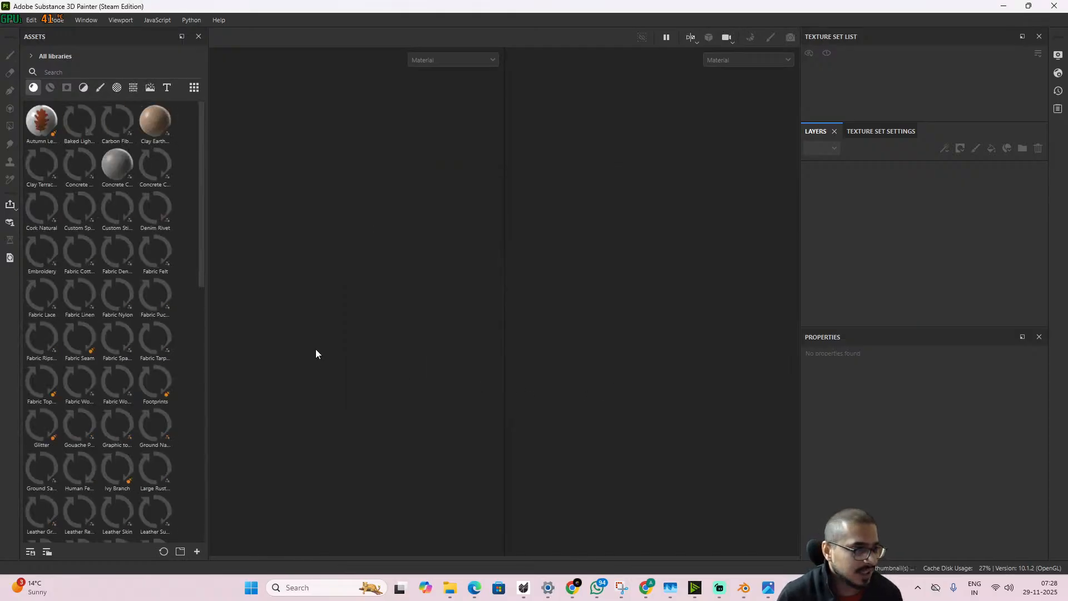
click(17, 20)
mouse_move(39, 62)
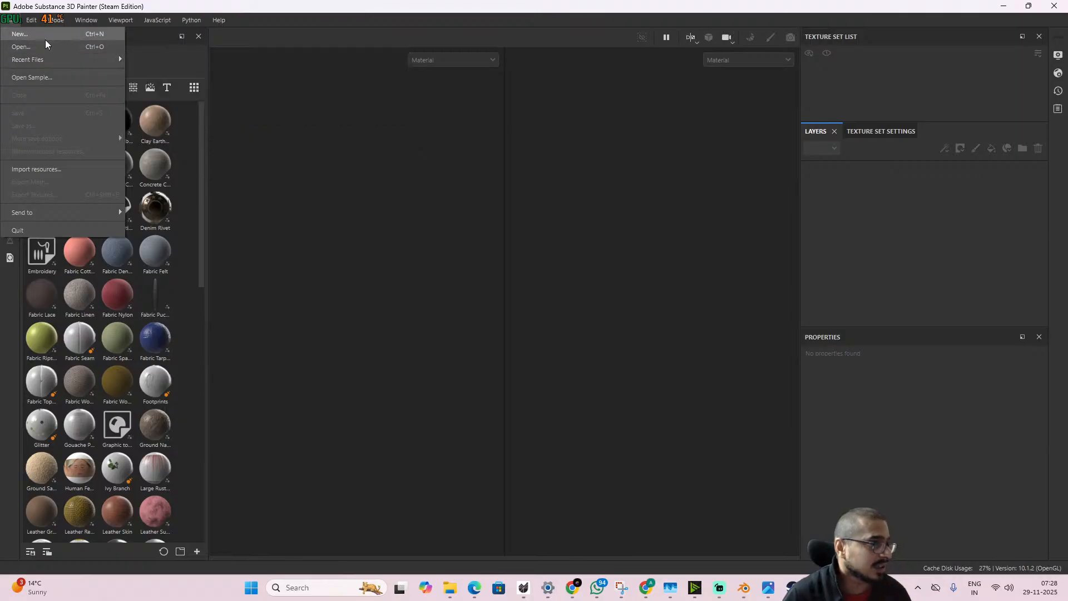
click(47, 37)
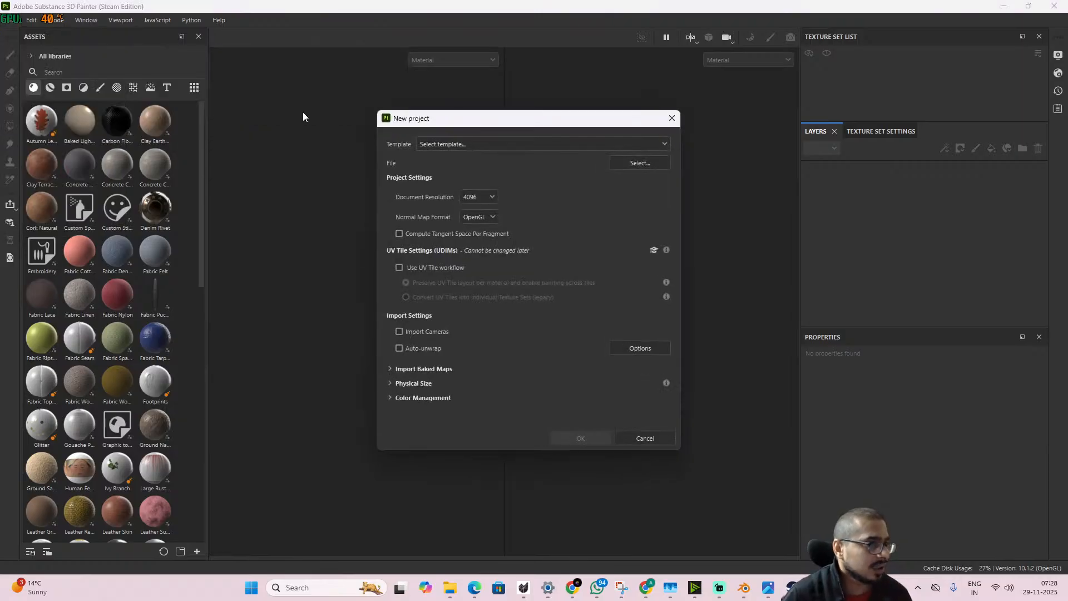
click(644, 166)
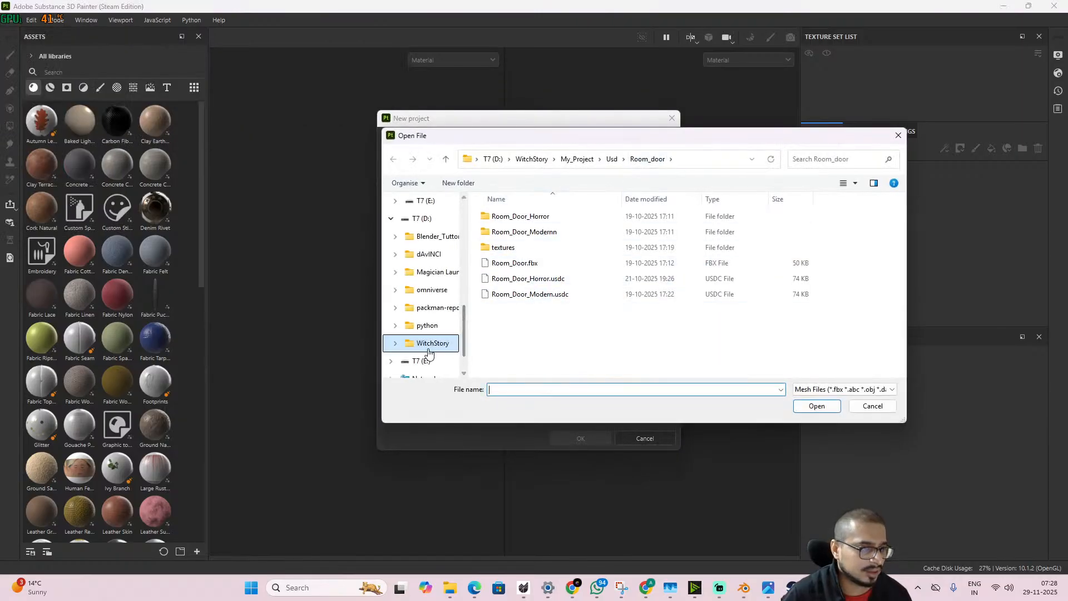
click(435, 236)
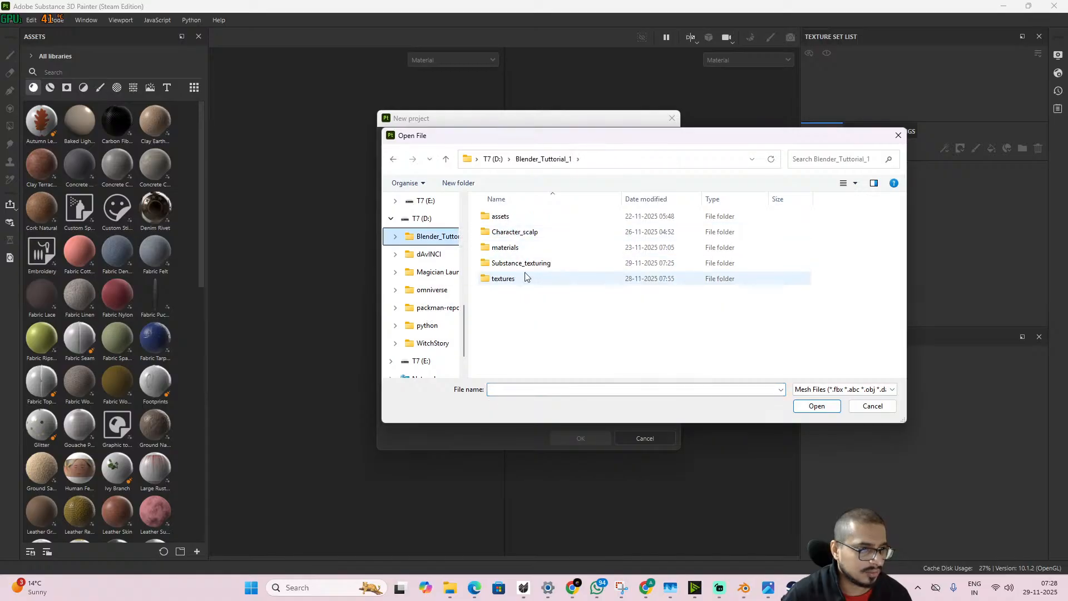
double_click(523, 263)
click(512, 217)
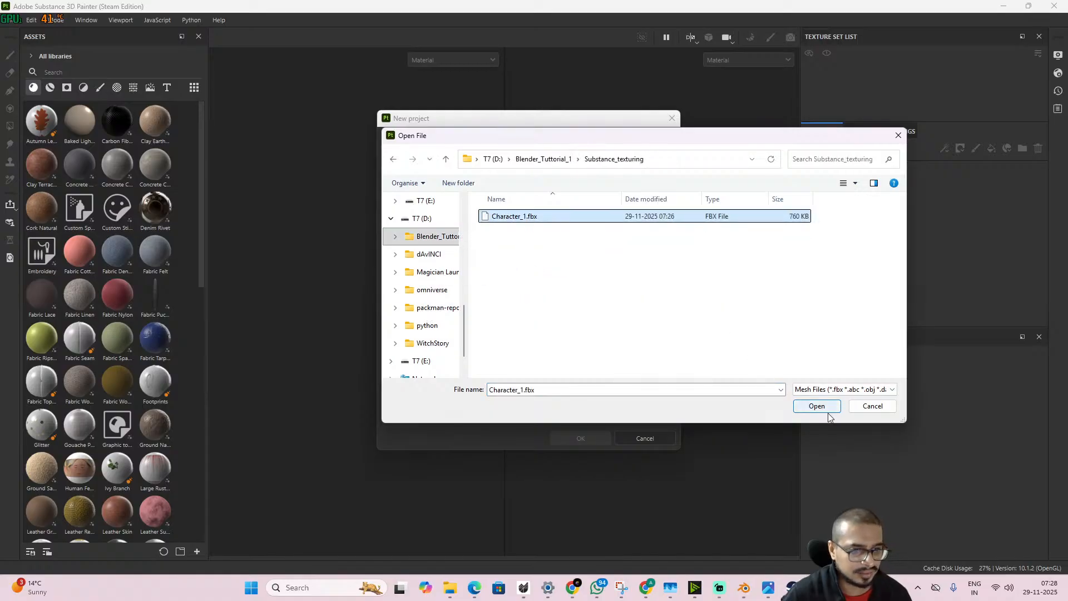
click(821, 405)
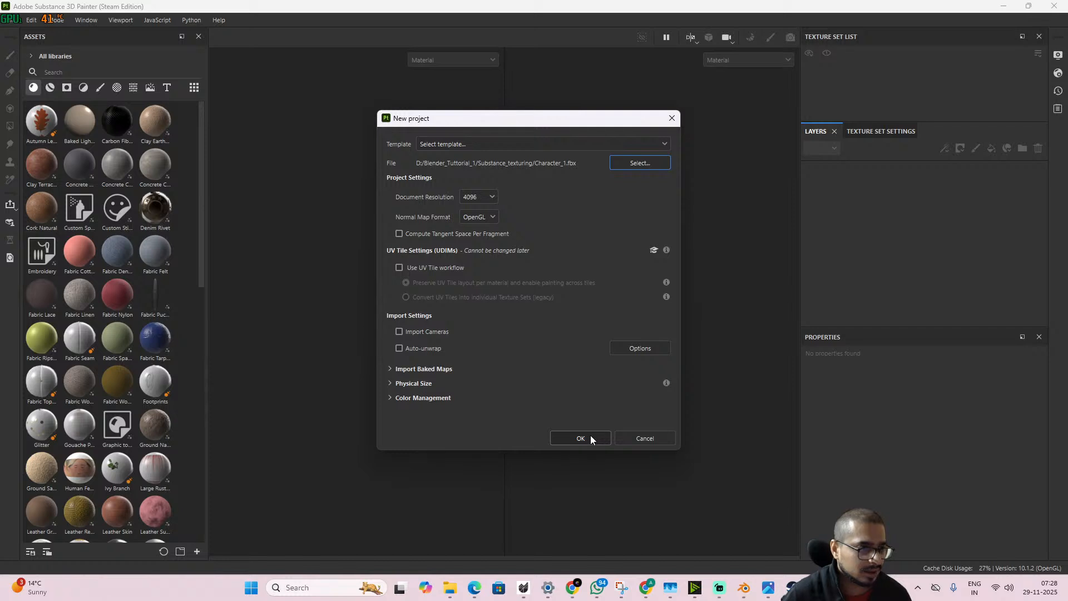
click(580, 439)
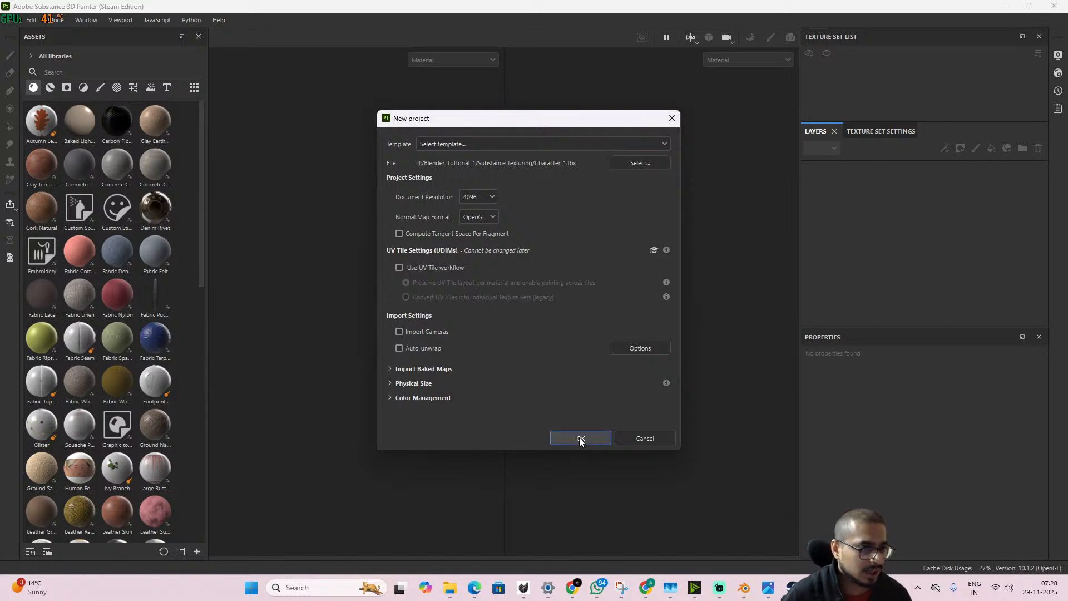
- Add a new folder above Layer 1 in the layer stack and give it a black mask
alt+drag(409, 305, 398, 376)
scroll(390, 356, up, 3)
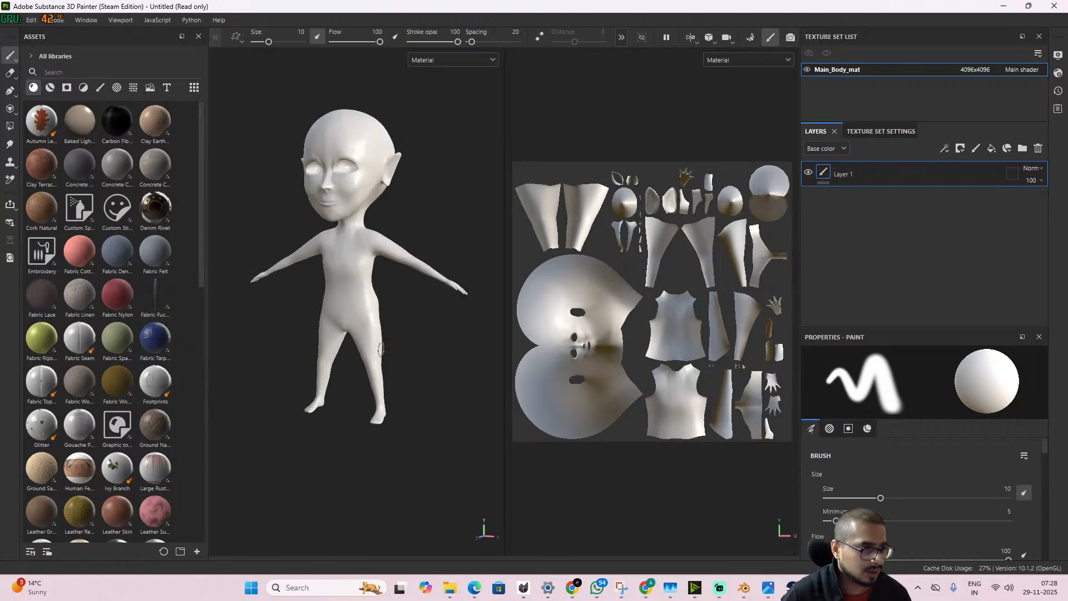
scroll(359, 256, up, 4)
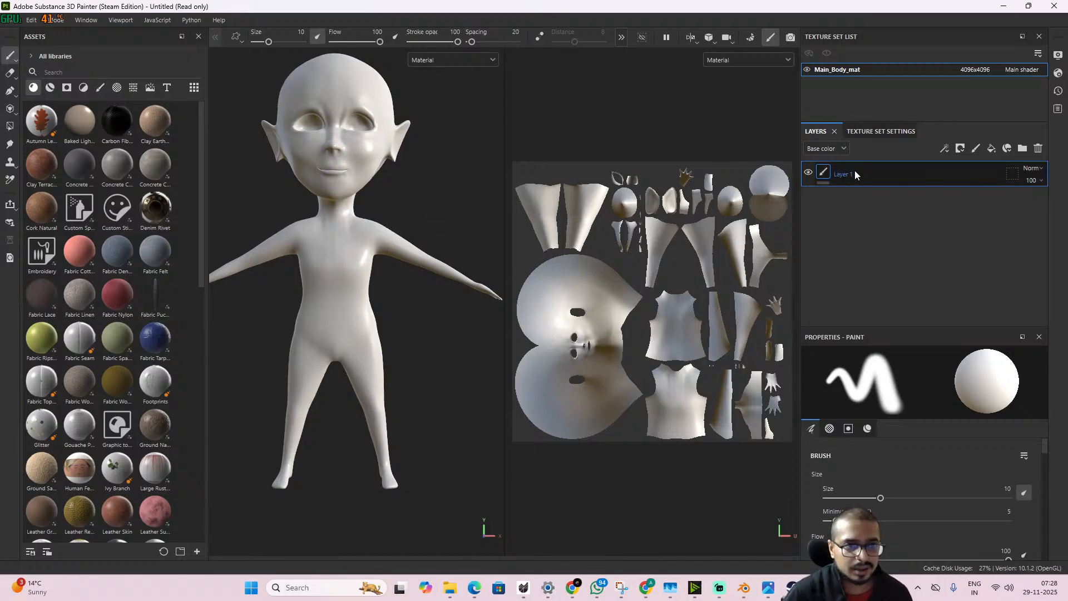
click(1023, 149)
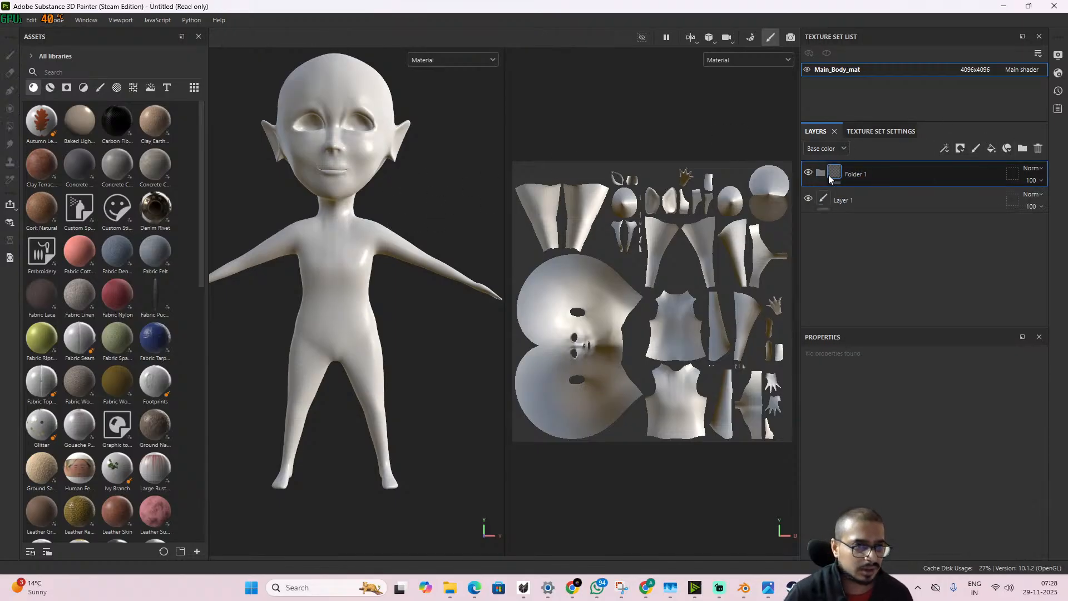
right_click(833, 177)
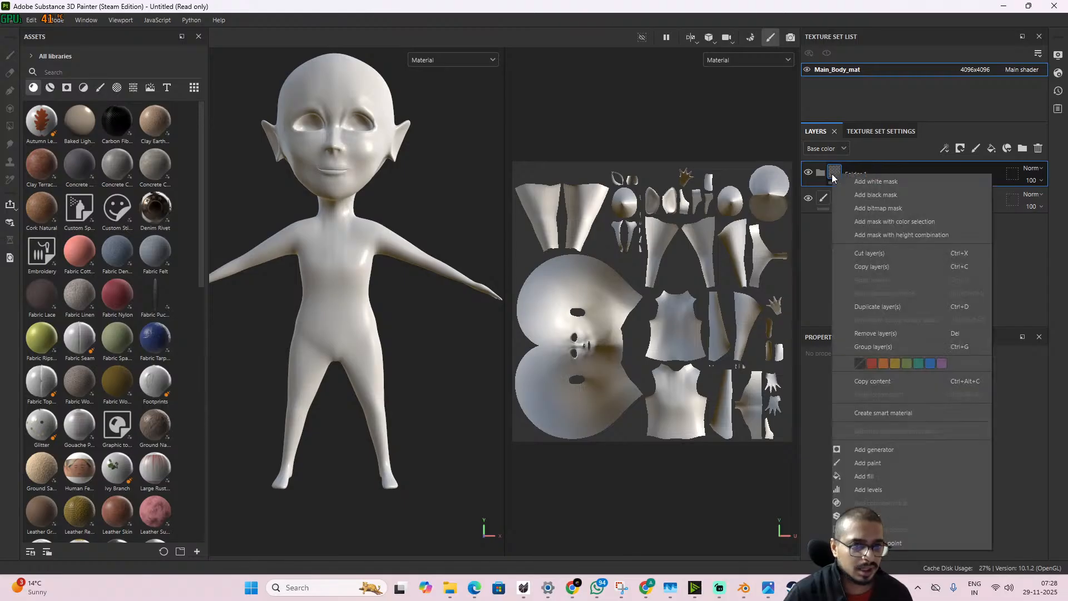
click(868, 194)
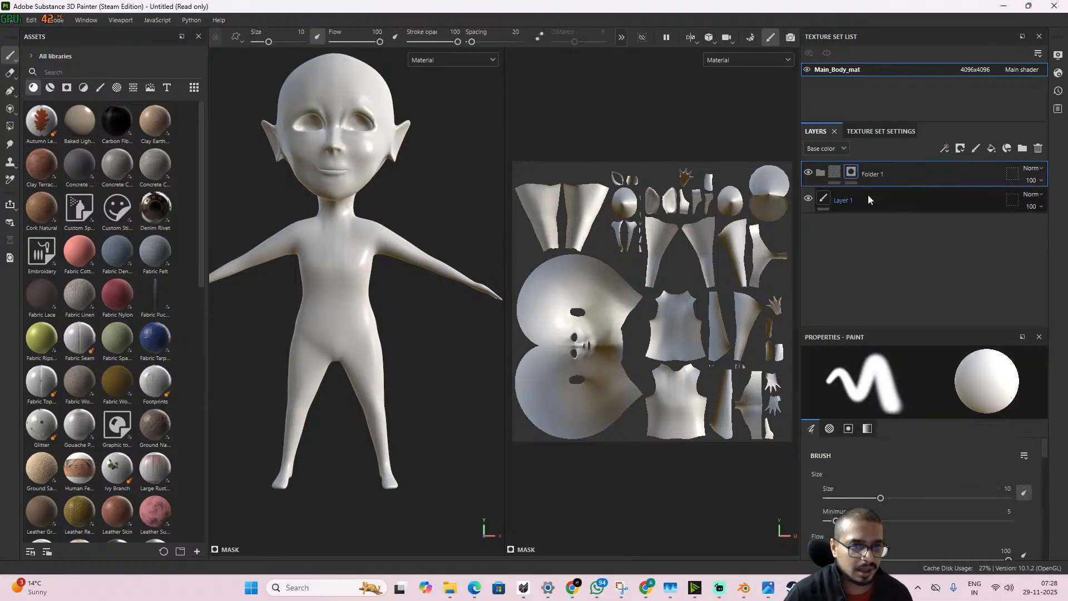
- Activate the Polygon Fill tool on the folder's mask, try the UV chunk fill mode and settle on mesh fill
click(10, 127)
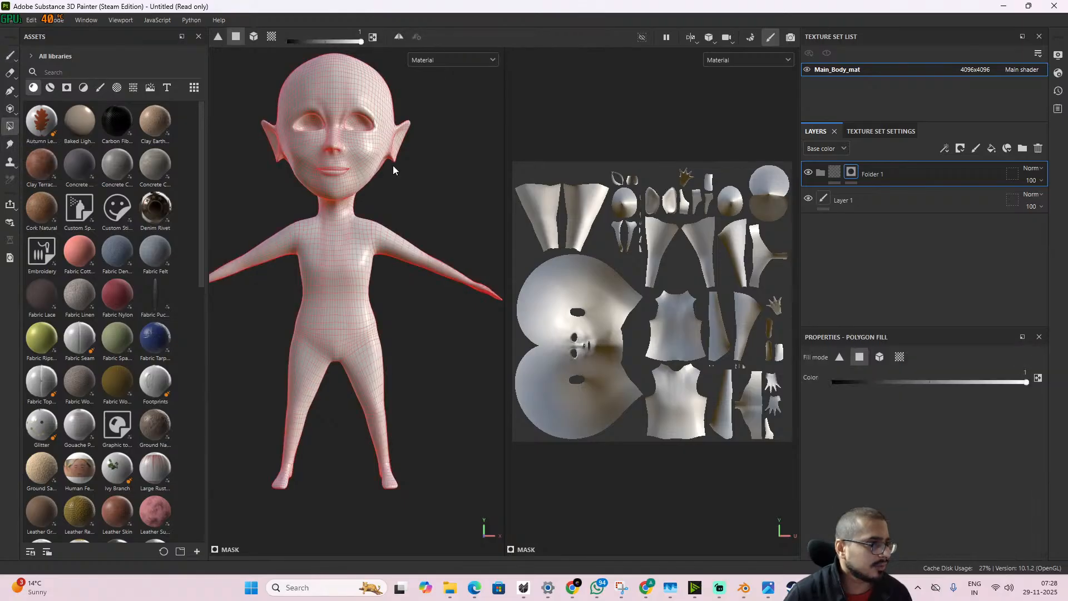
scroll(366, 167, up, 3)
scroll(365, 194, up, 2)
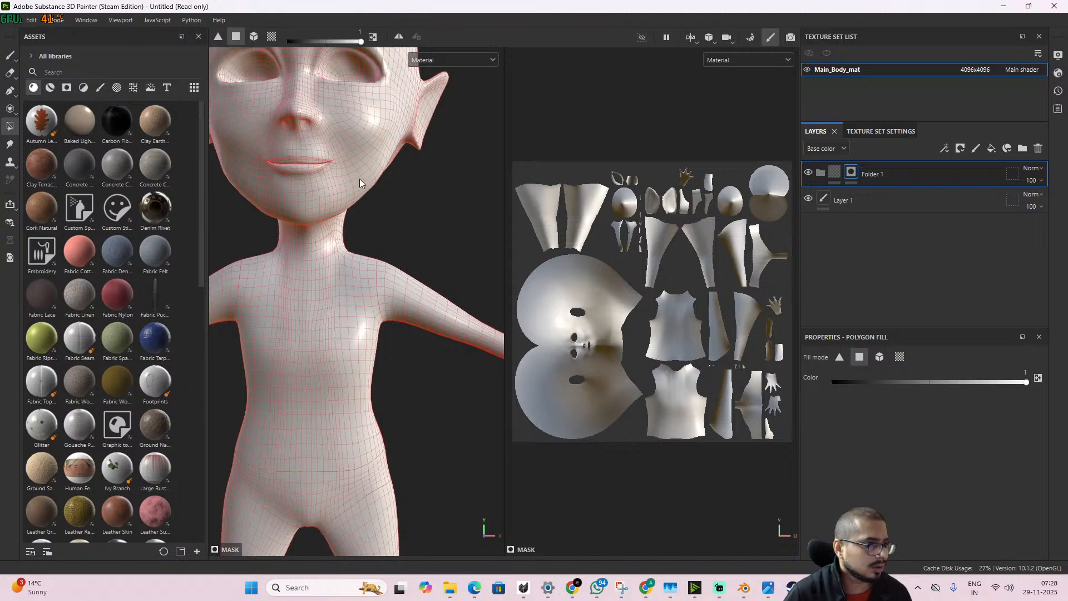
click(270, 37)
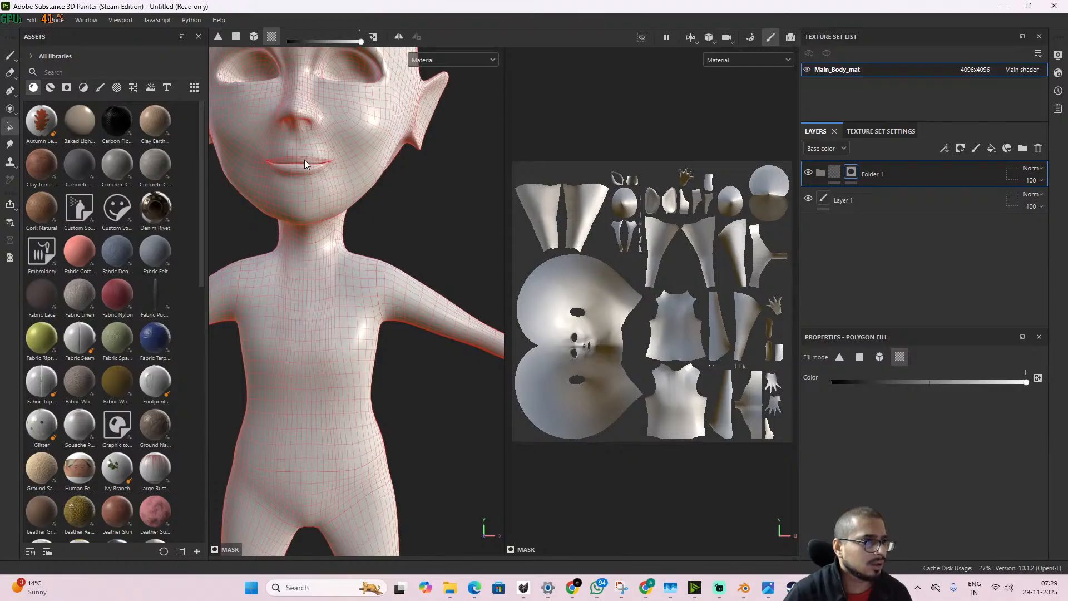
click(248, 37)
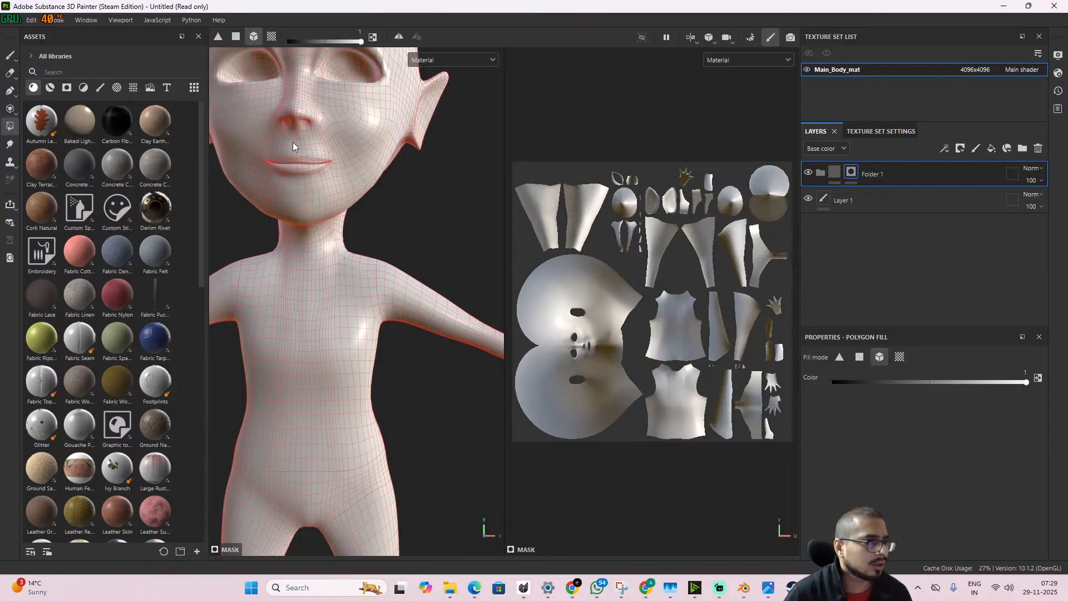
- Examine the wireframe around the character's lips, chin and nose from several angles, and set the fill mode to polygon fill
scroll(315, 165, up, 5)
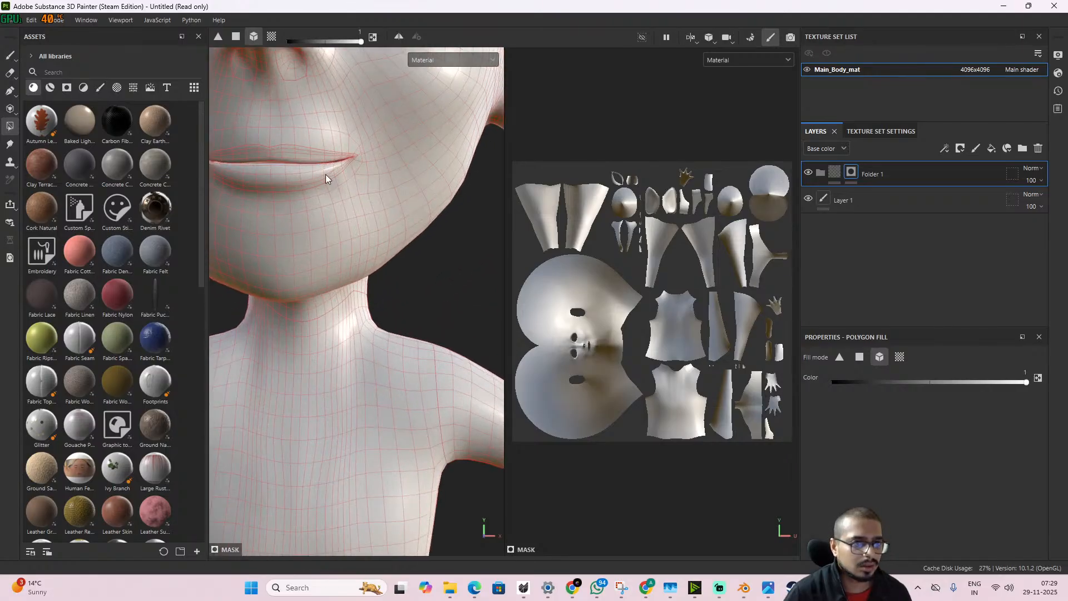
alt+drag(312, 195, 285, 209)
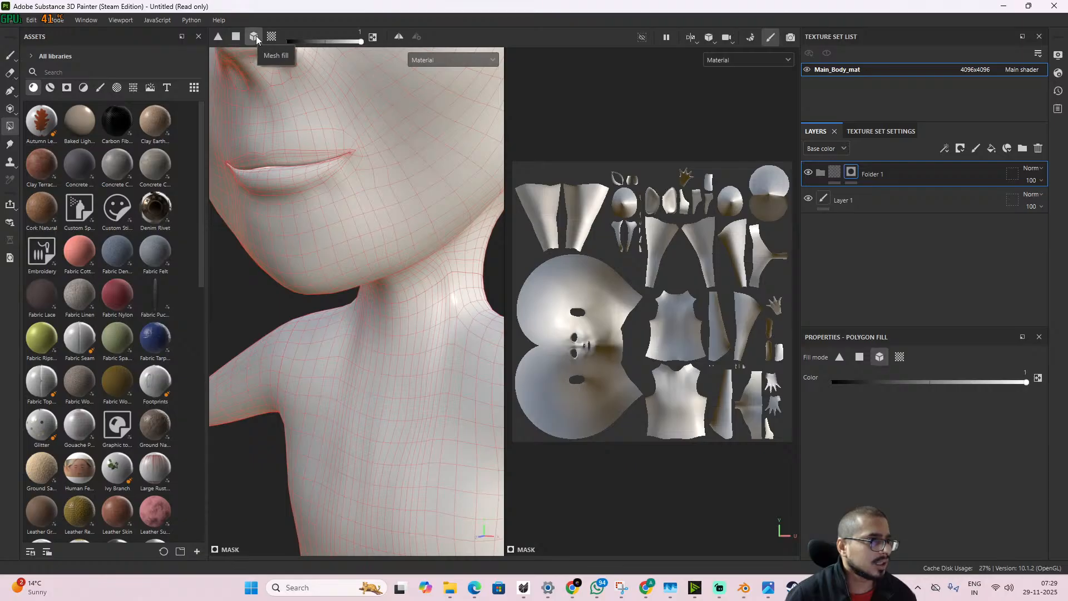
scroll(303, 158, down, 3)
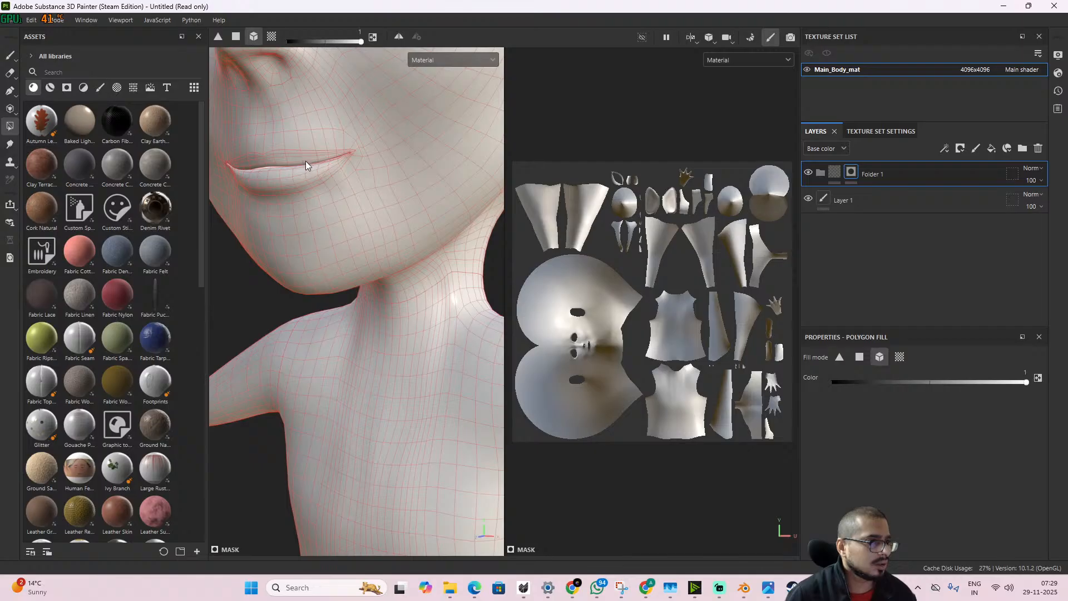
scroll(312, 182, up, 5)
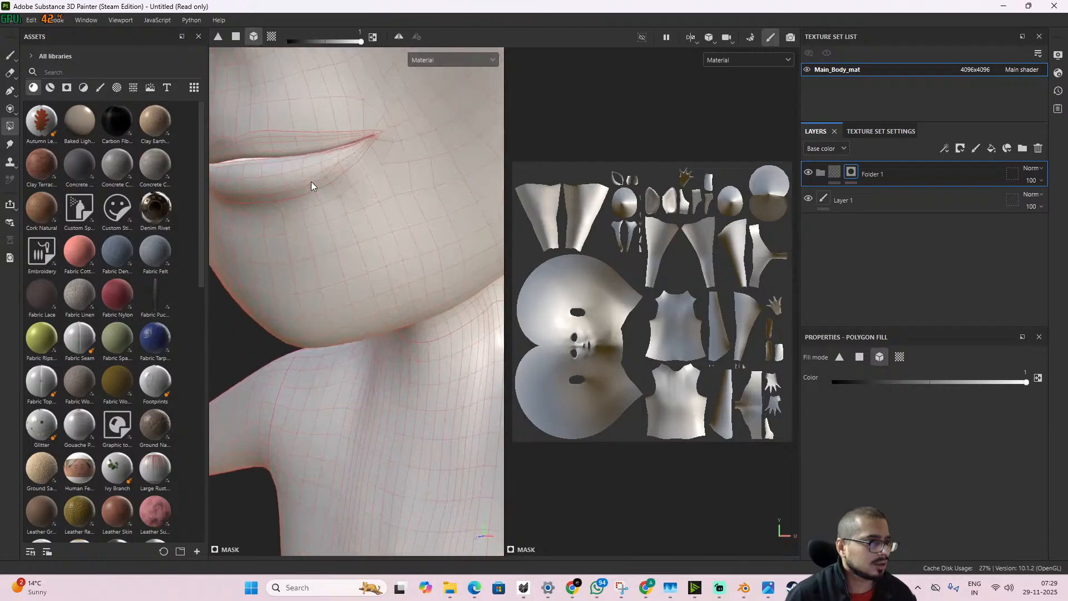
scroll(311, 181, down, 2)
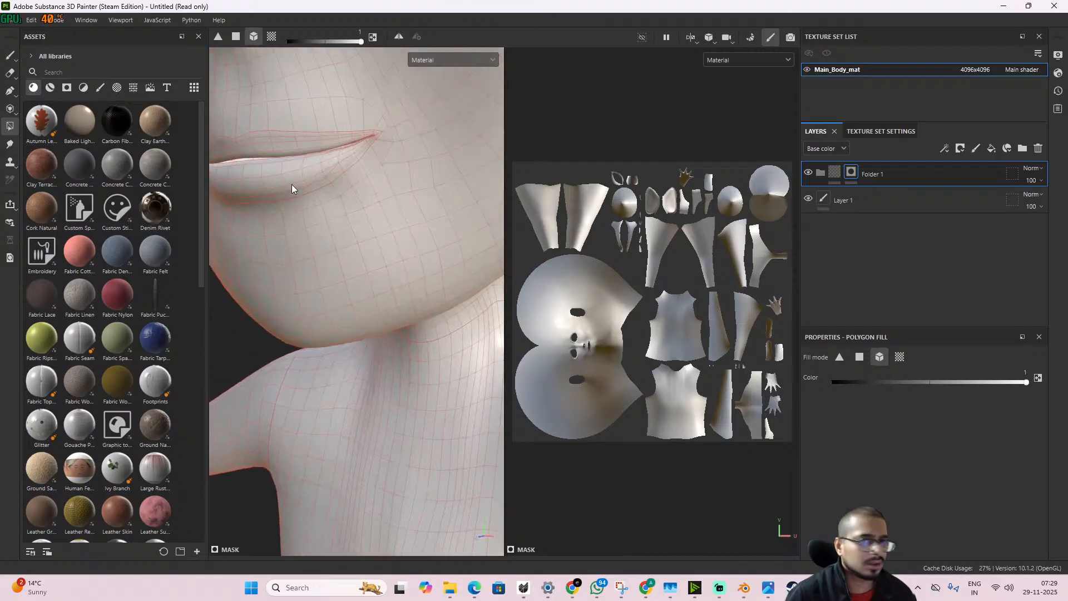
alt+drag(291, 185, 368, 213)
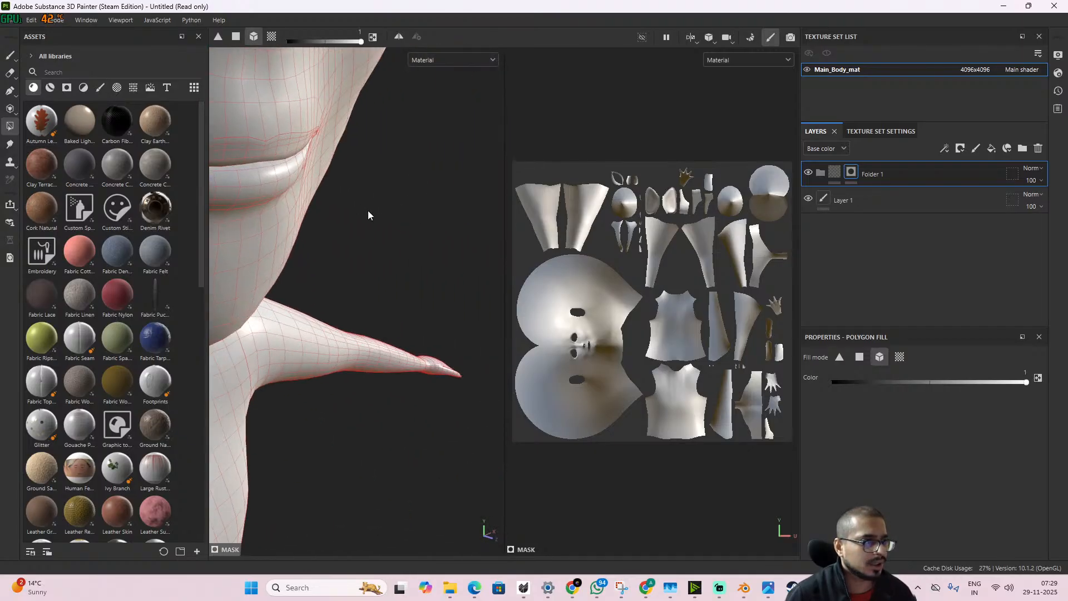
alt+middle_drag(343, 220, 432, 239)
alt+drag(432, 239, 377, 262)
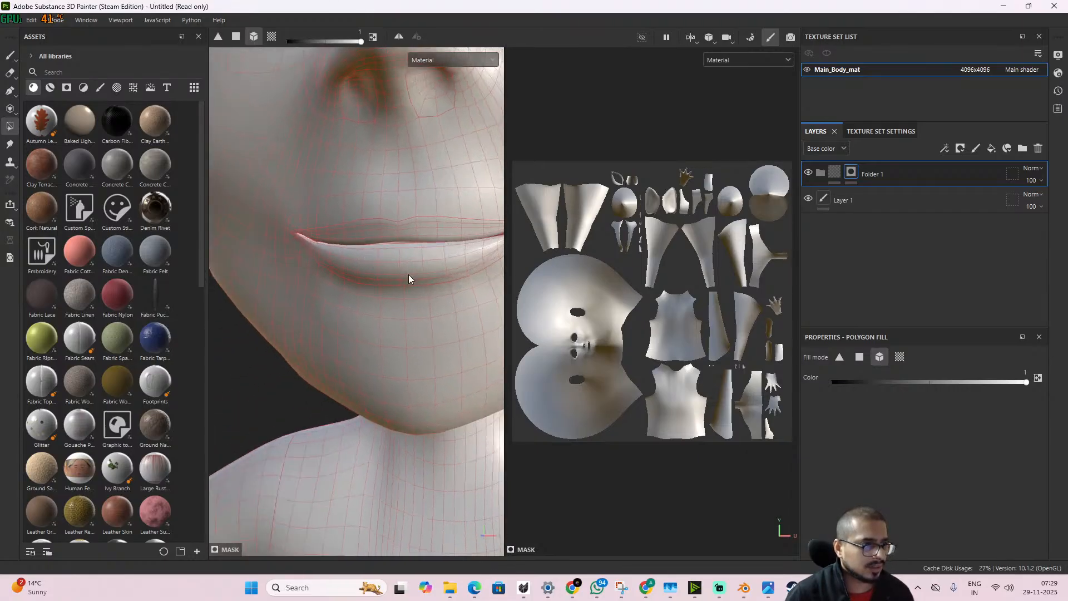
alt+middle_drag(428, 286, 350, 387)
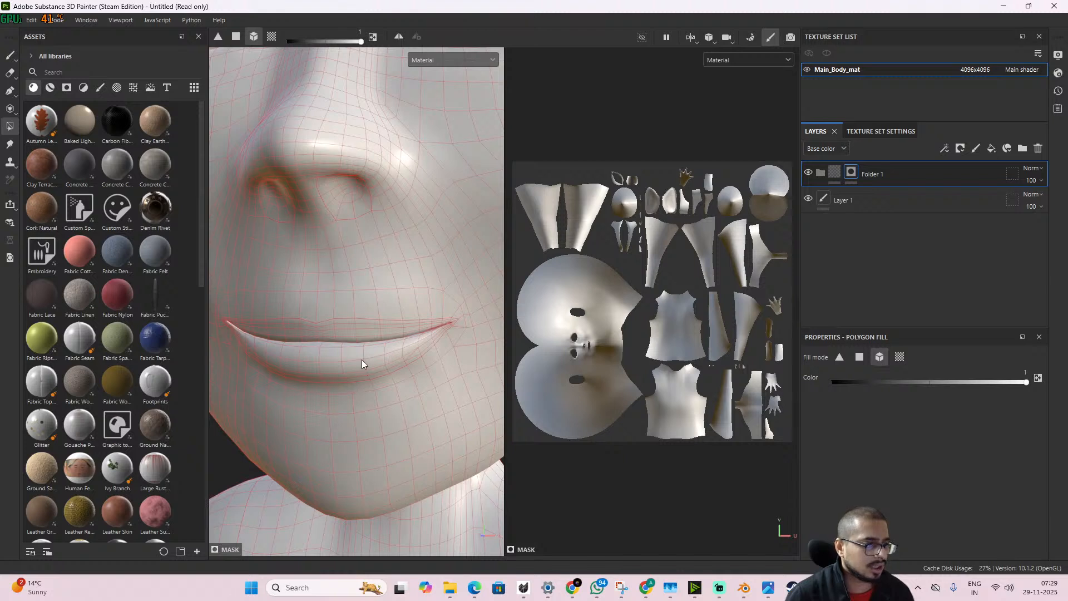
click(236, 36)
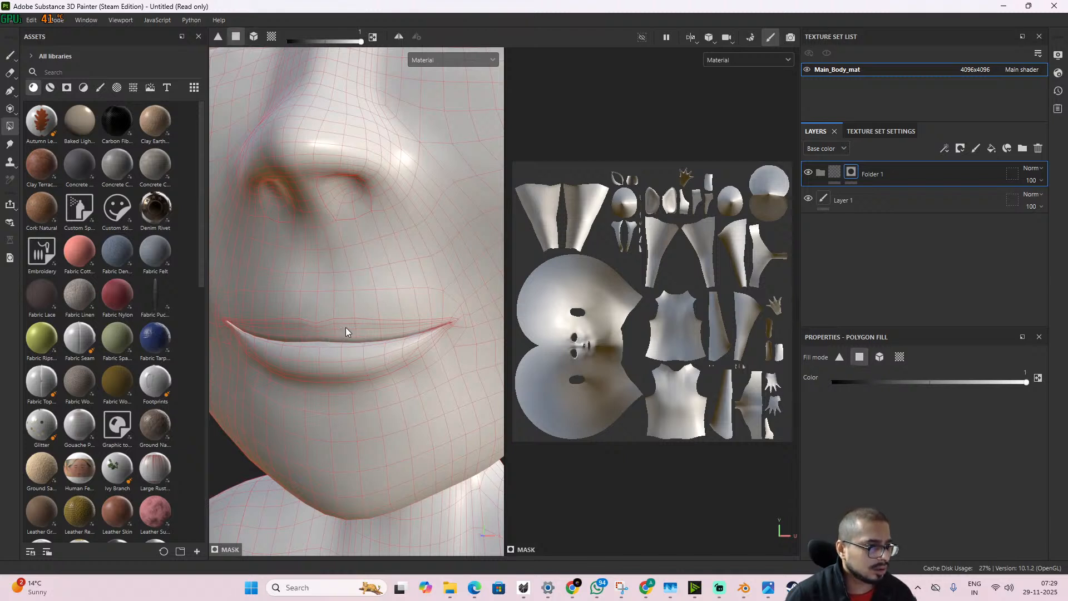
- Expand Folder 1 with Layer 1 inside it, then clear and remove the folder's black mask
click(819, 175)
click(850, 199)
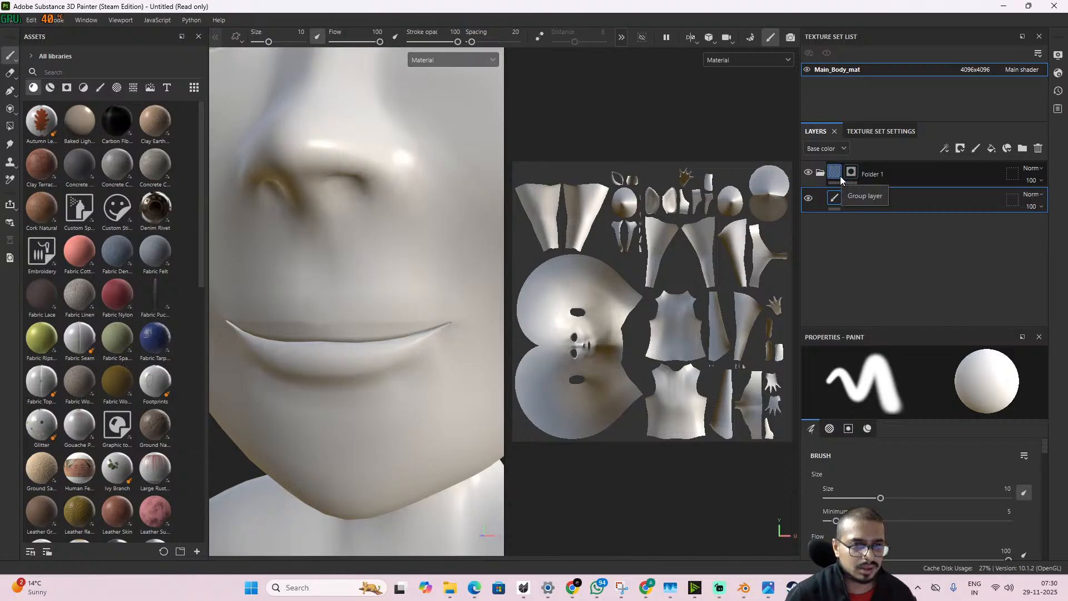
right_click(849, 174)
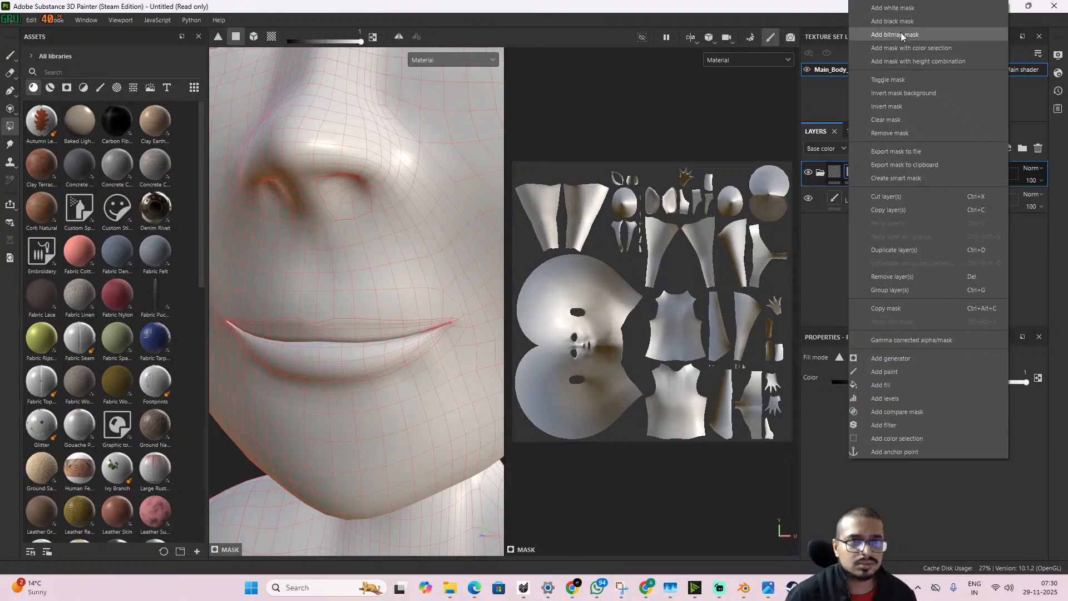
click(901, 121)
right_click(854, 176)
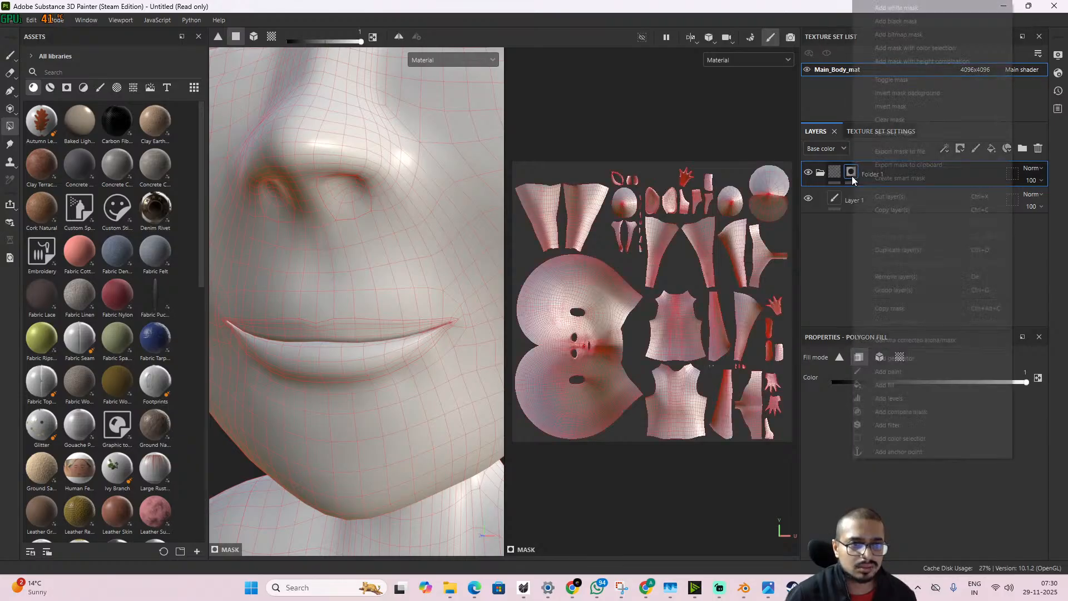
click(906, 137)
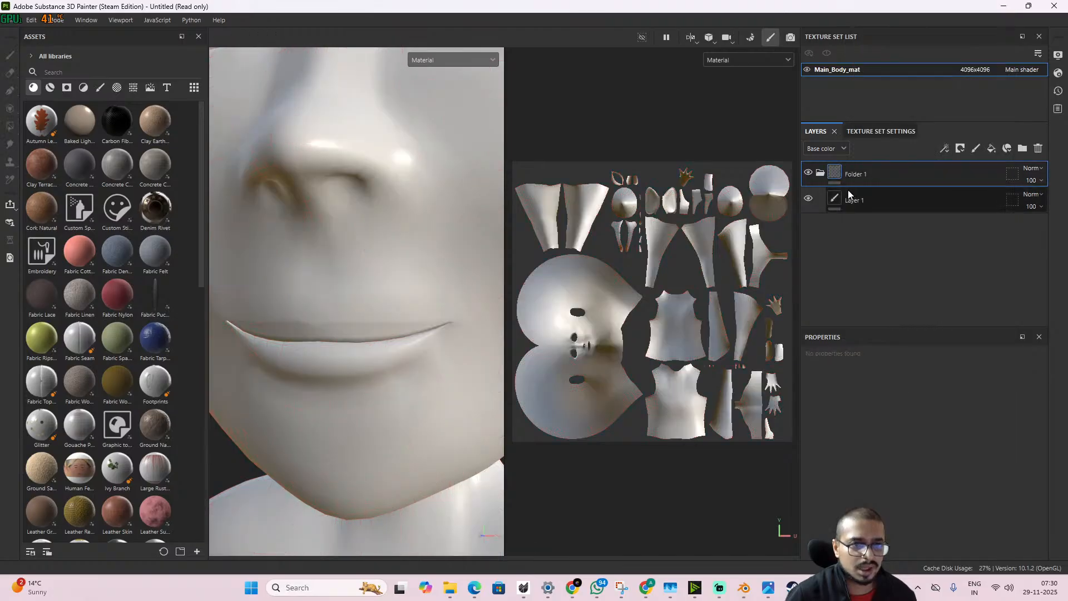
- Add a fill layer, place it under Folder 1 directly above Layer 1, and give it a black mask
click(991, 148)
drag(830, 175, 843, 204)
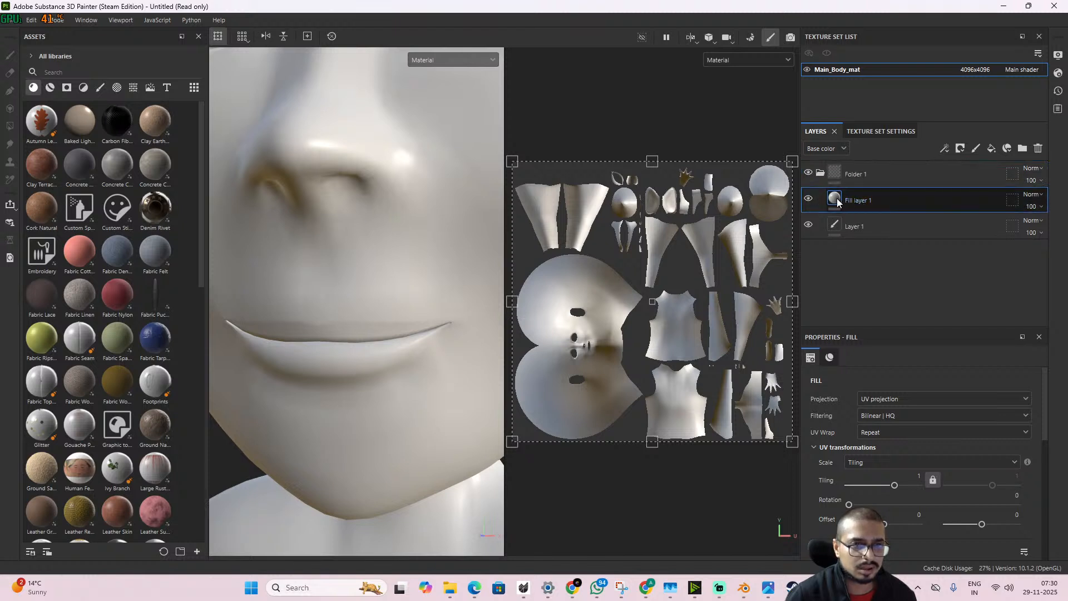
mouse_move(838, 201)
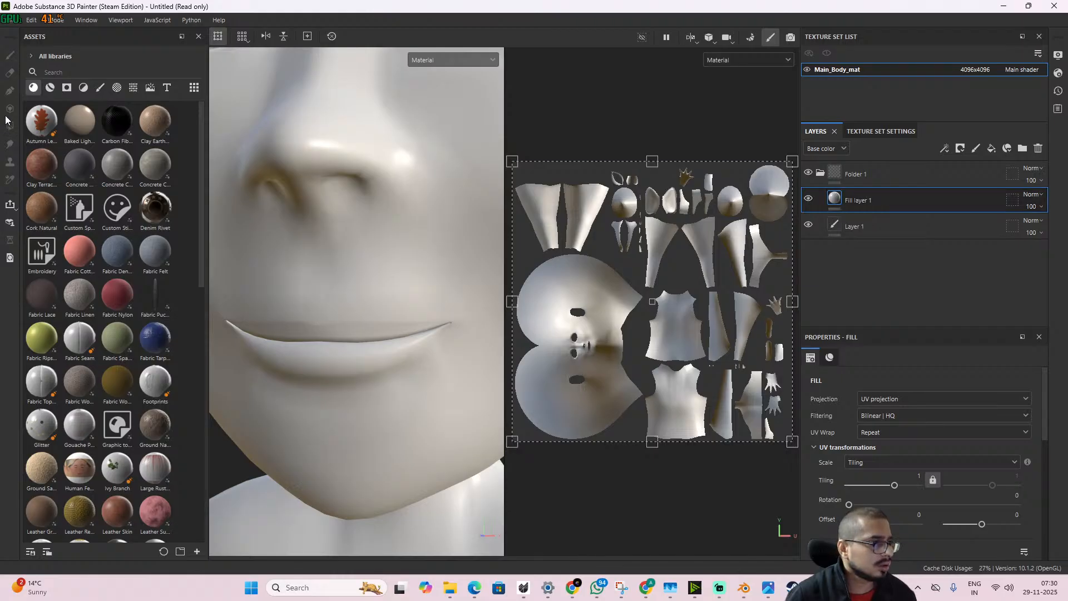
right_click(834, 198)
click(887, 219)
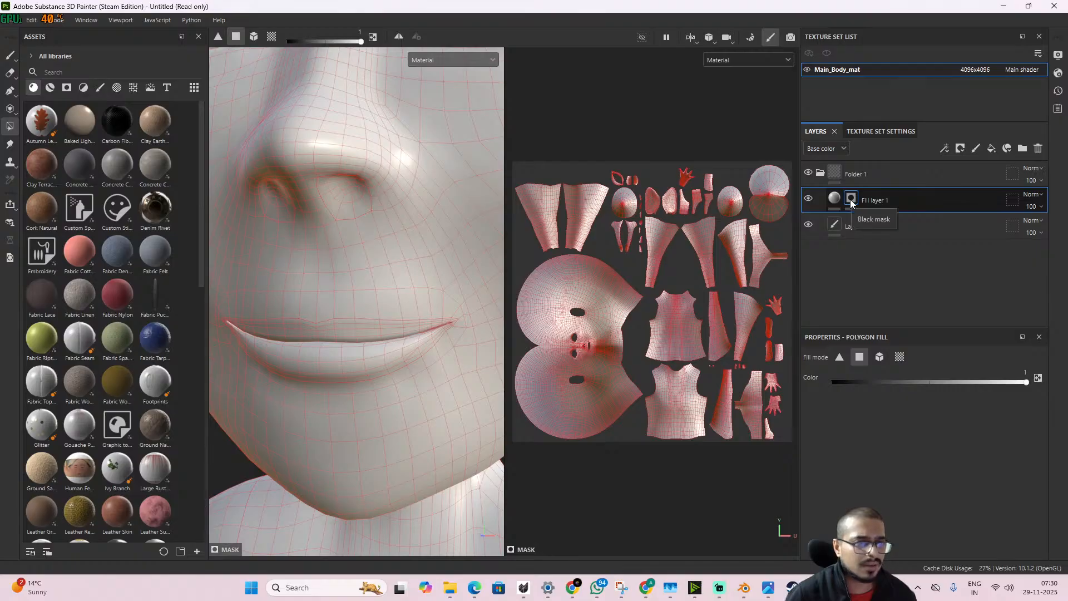
- Activate Polygon Fill for the new fill layer's mask and set its fill mode to mesh fill
click(8, 110)
click(10, 126)
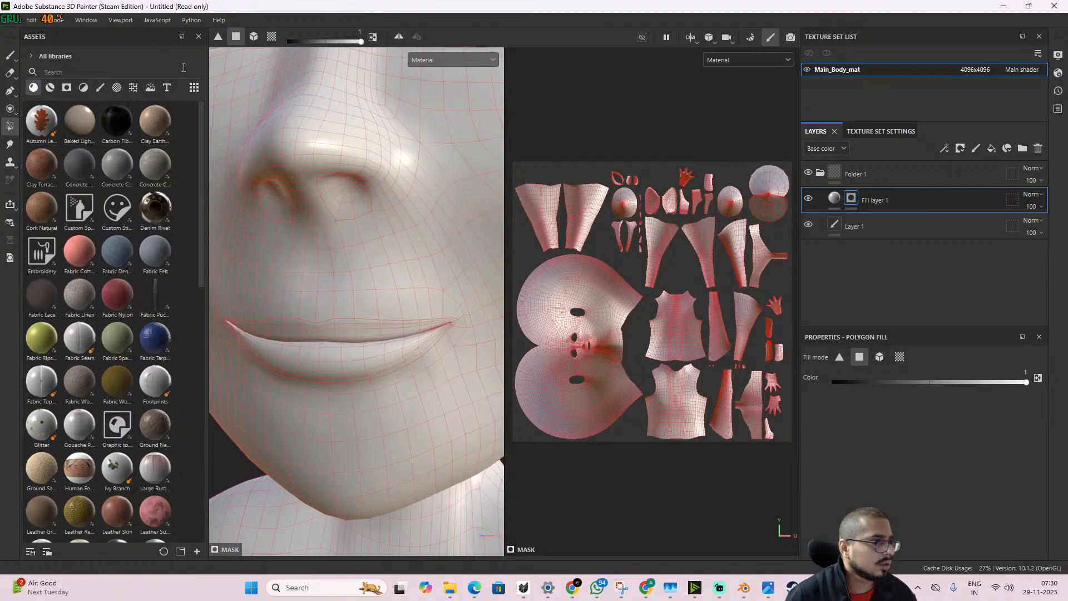
click(255, 39)
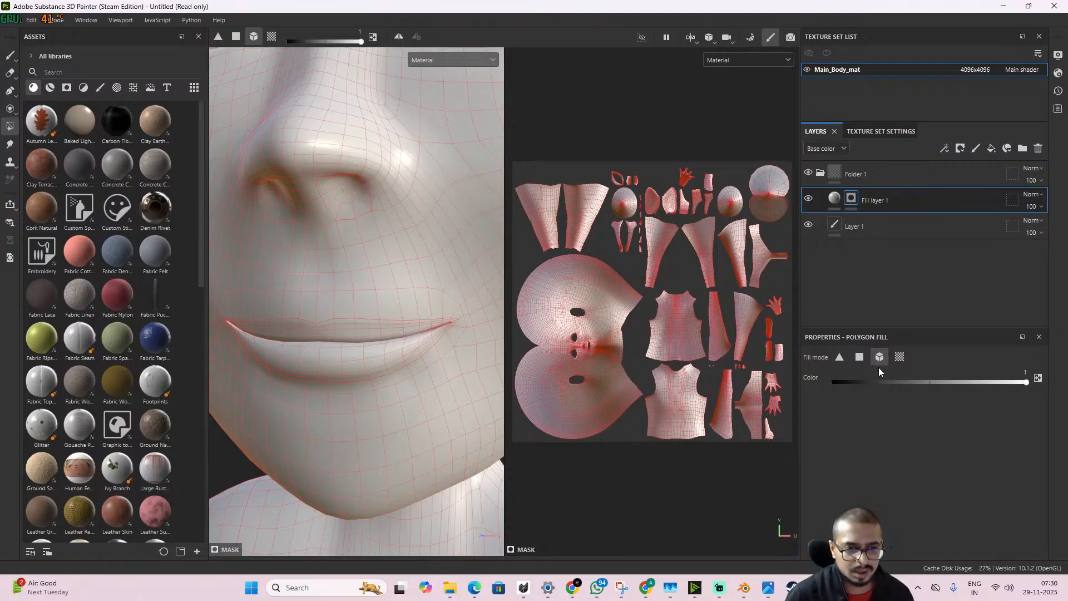
- Set the Polygon Fill color to 0 and reselect the mask of Fill layer 1
drag(930, 382, 778, 384)
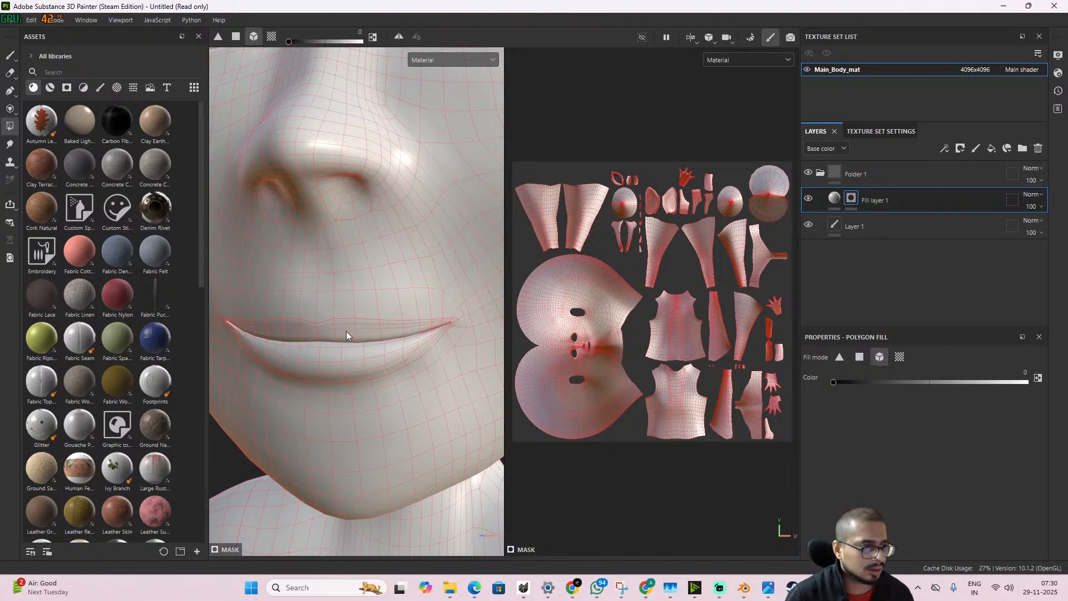
click(841, 206)
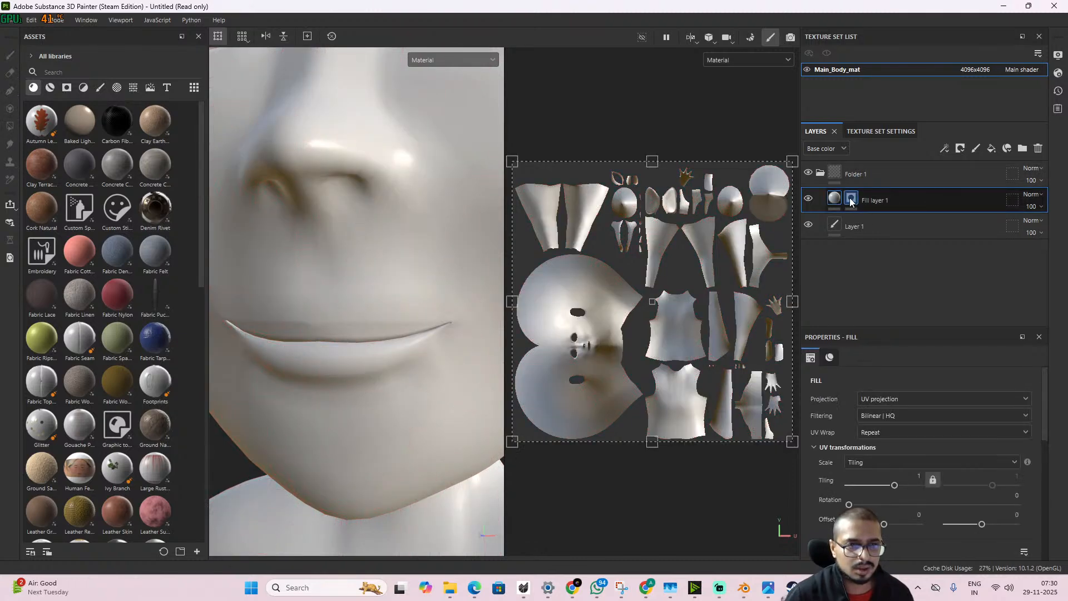
click(850, 201)
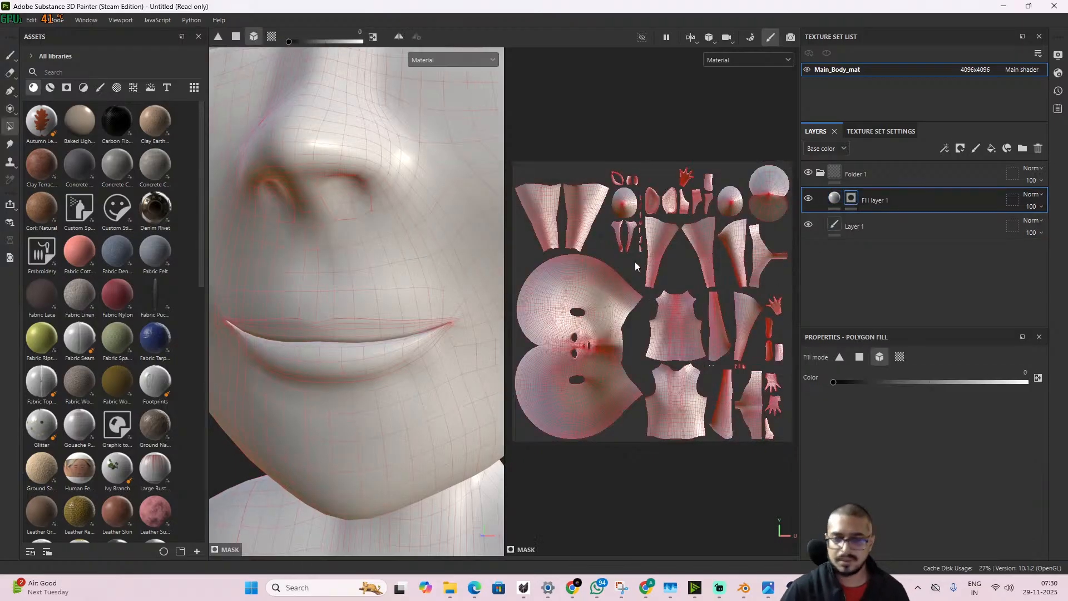
- Open the recent project witch new texture.spp, choosing to save the current project's changes first
click(12, 20)
mouse_move(25, 61)
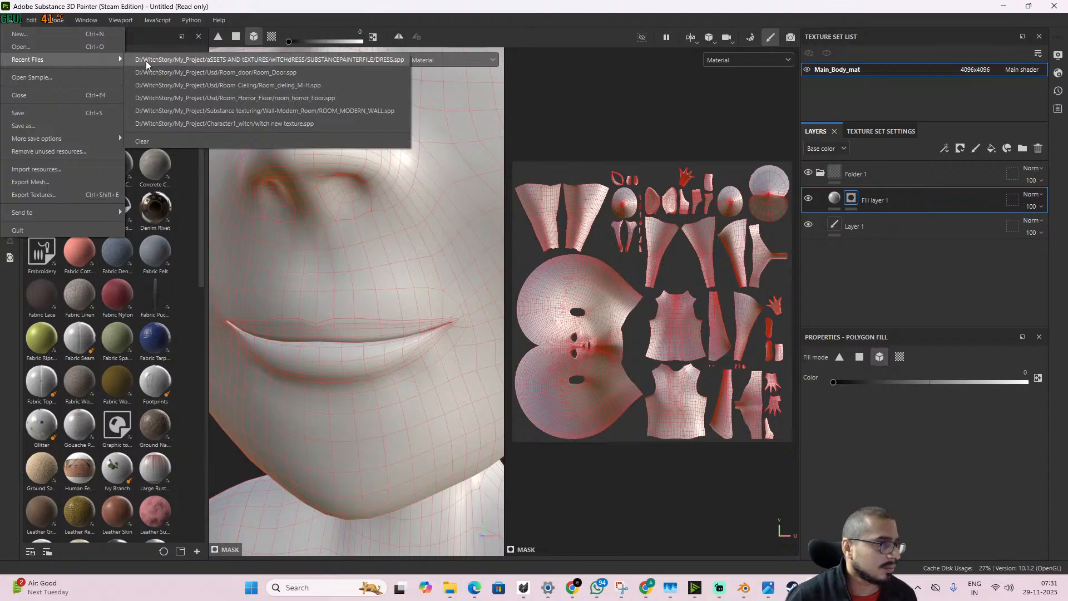
click(269, 124)
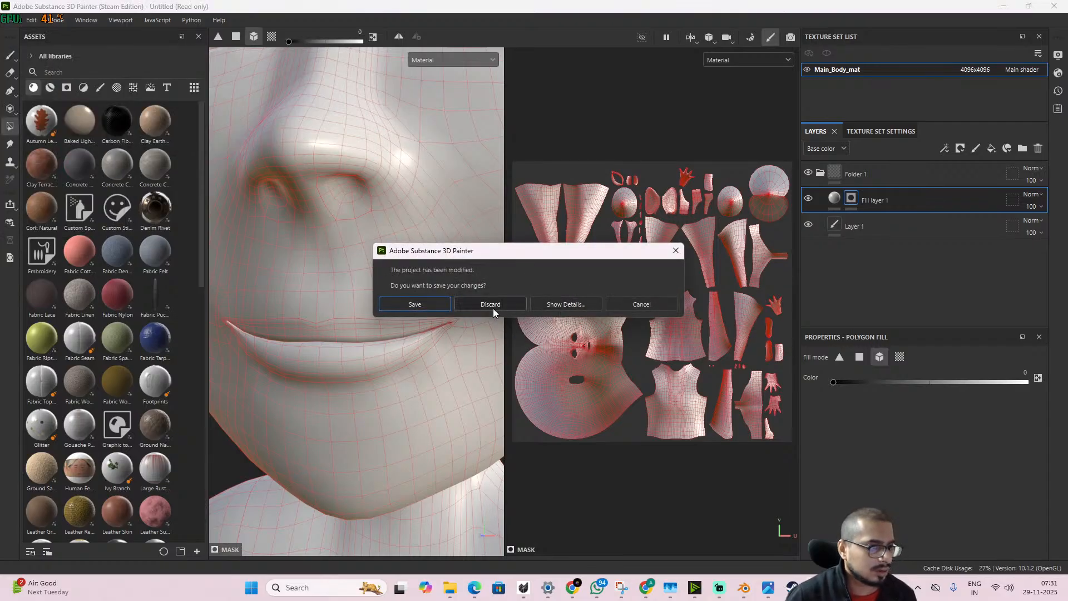
click(433, 306)
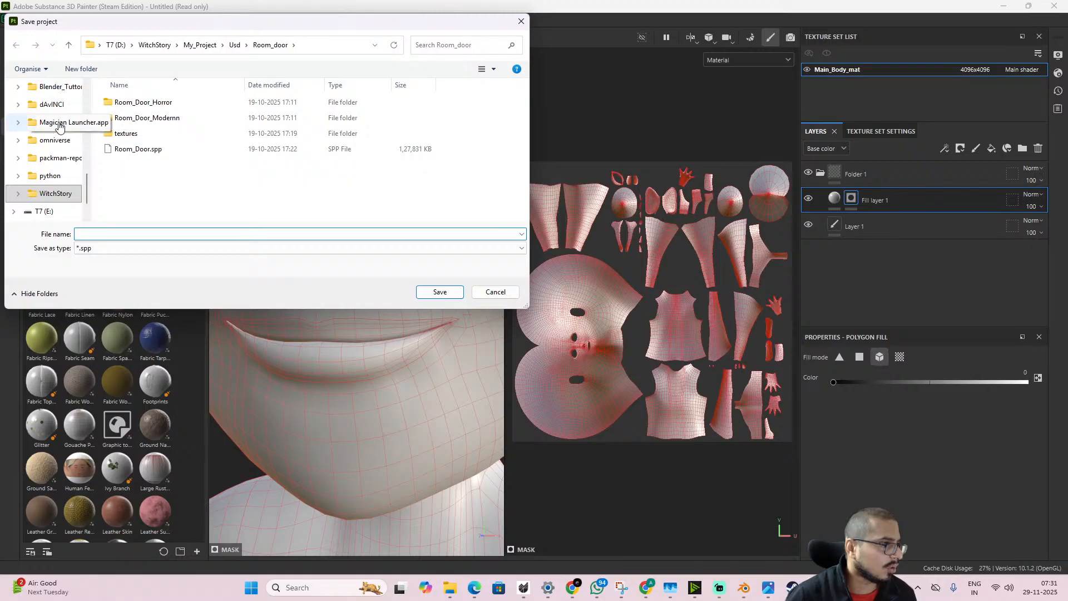
- Save the current project as Character_1 in the Substance_texturing folder inside Blender_Tuttorial_1
click(62, 87)
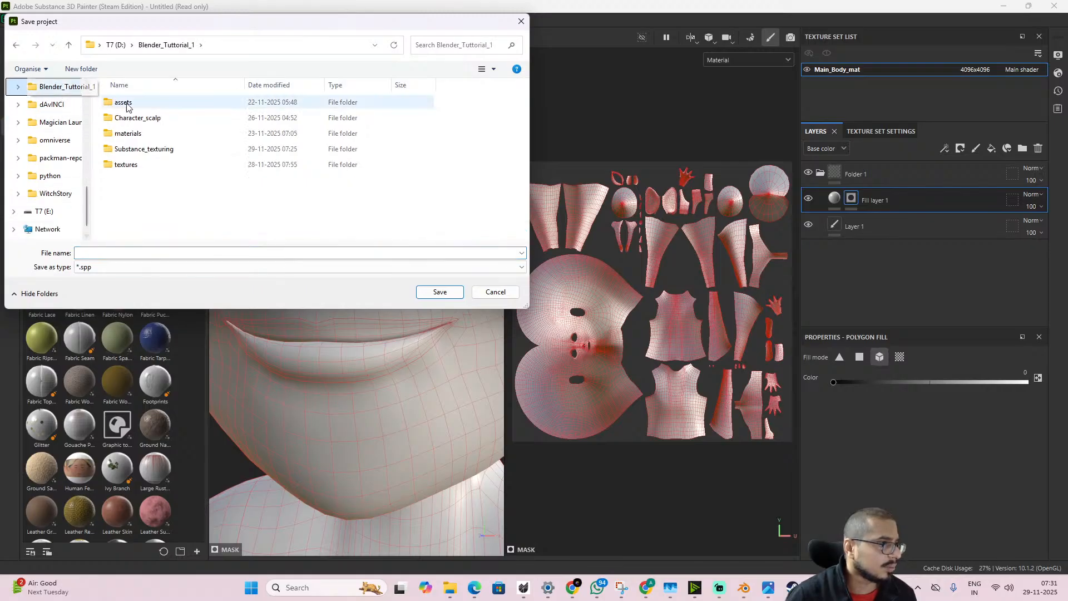
double_click(140, 150)
click(123, 252)
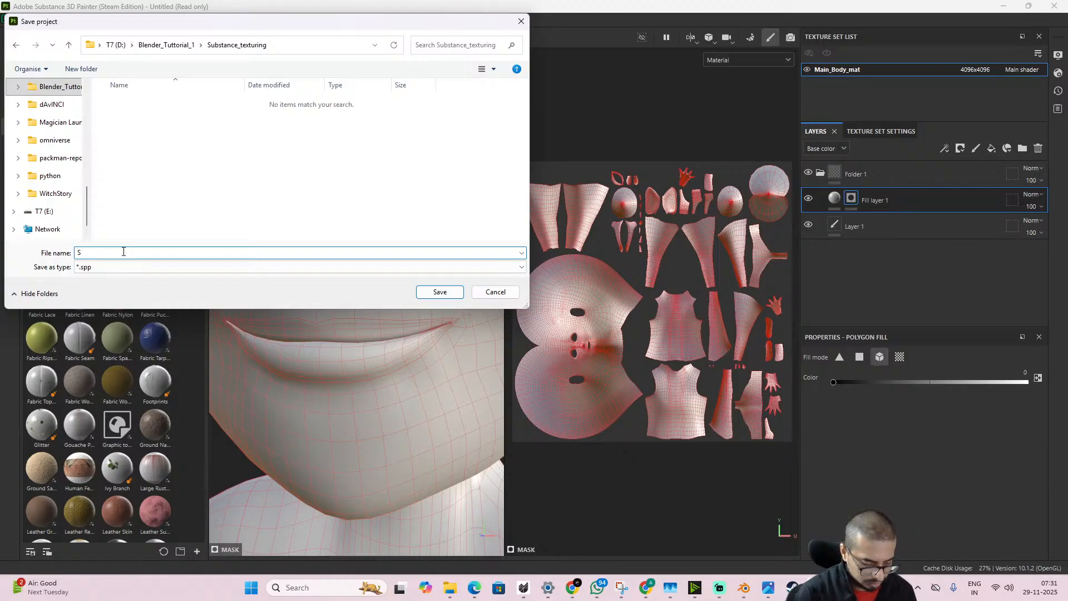
text(Substan)
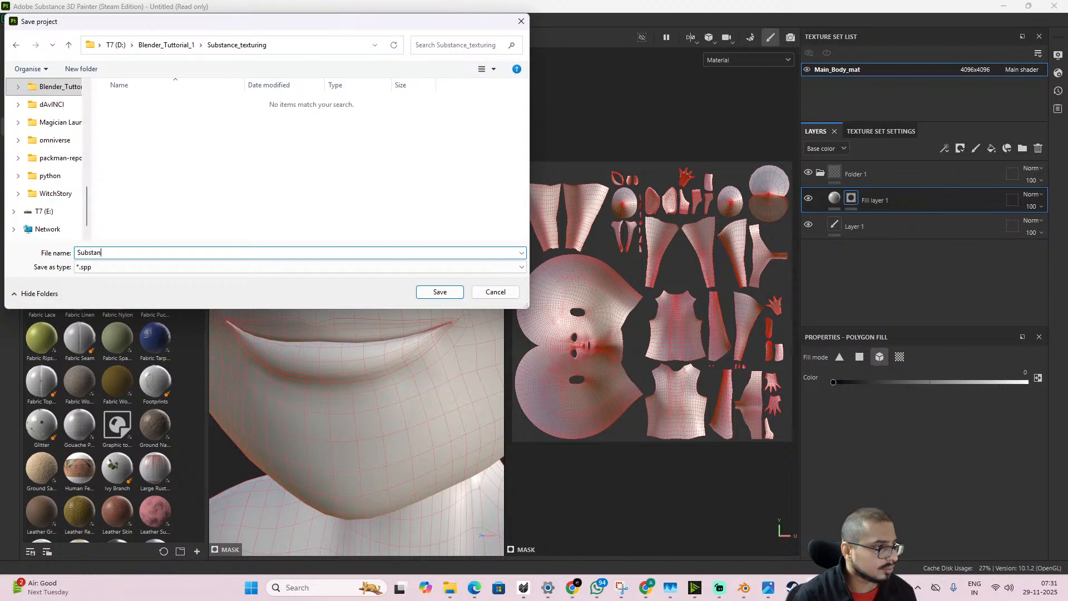
key(BackSpace)
key(BackSpace)
key(BackSpace)
key(BackSpace)
key(BackSpace)
key(BackSpace)
key(BackSpace)
text(Characte)
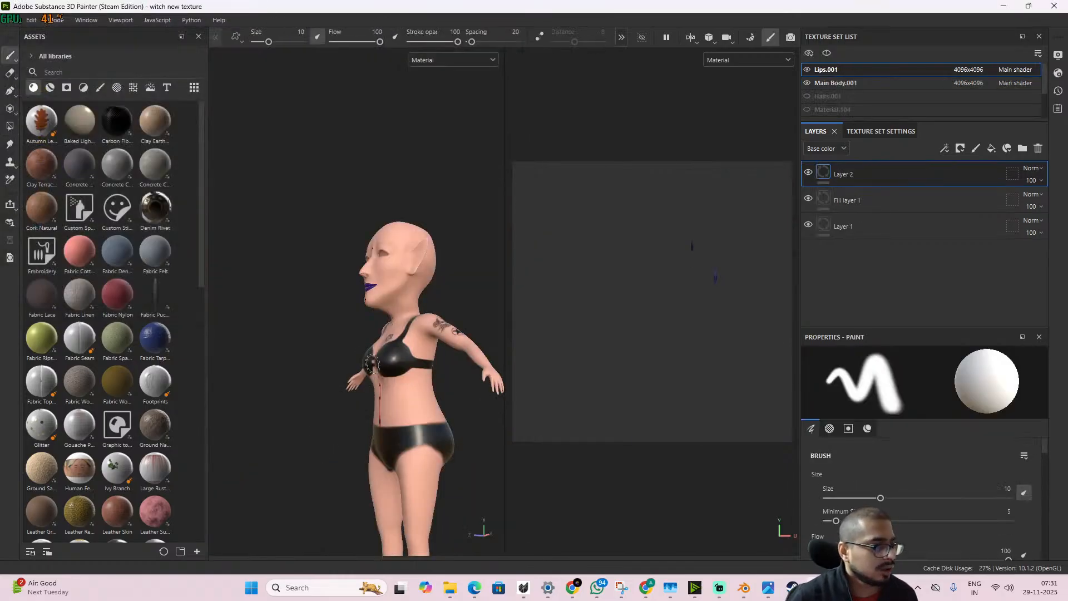
- Examine the witch model's colored lips, skin and clothing from the front and side, near and far
alt+drag(357, 352, 419, 379)
scroll(418, 379, up, 4)
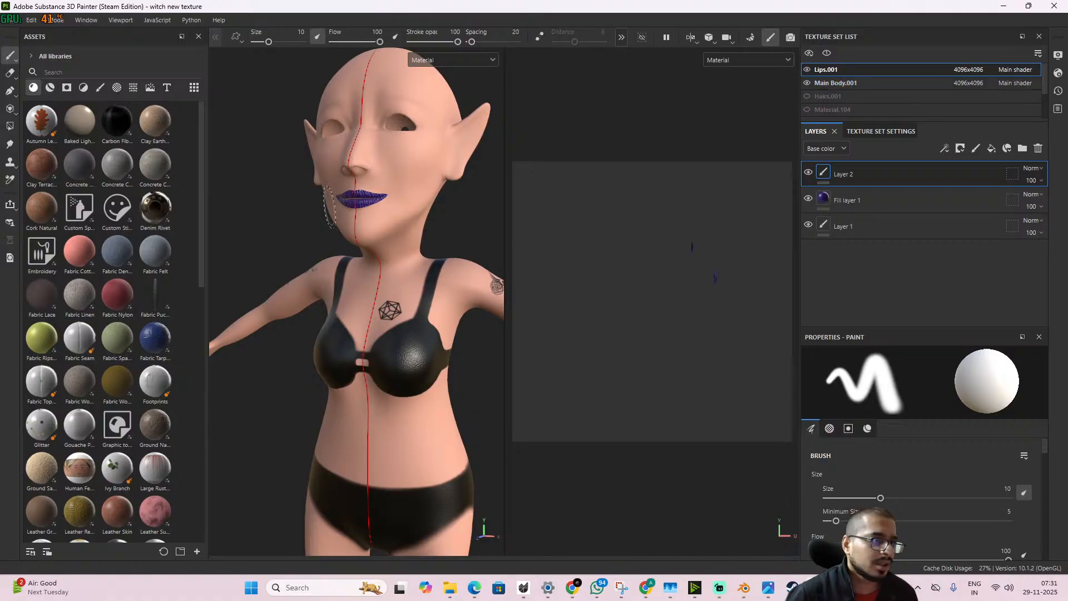
scroll(380, 232, down, 2)
scroll(380, 232, down, 2)
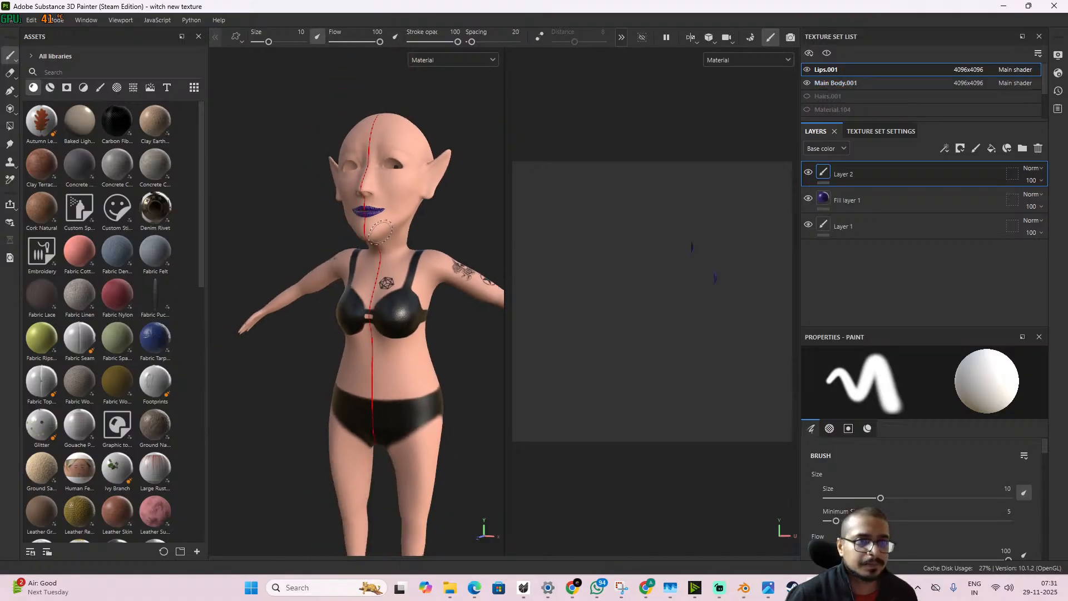
scroll(381, 232, up, 2)
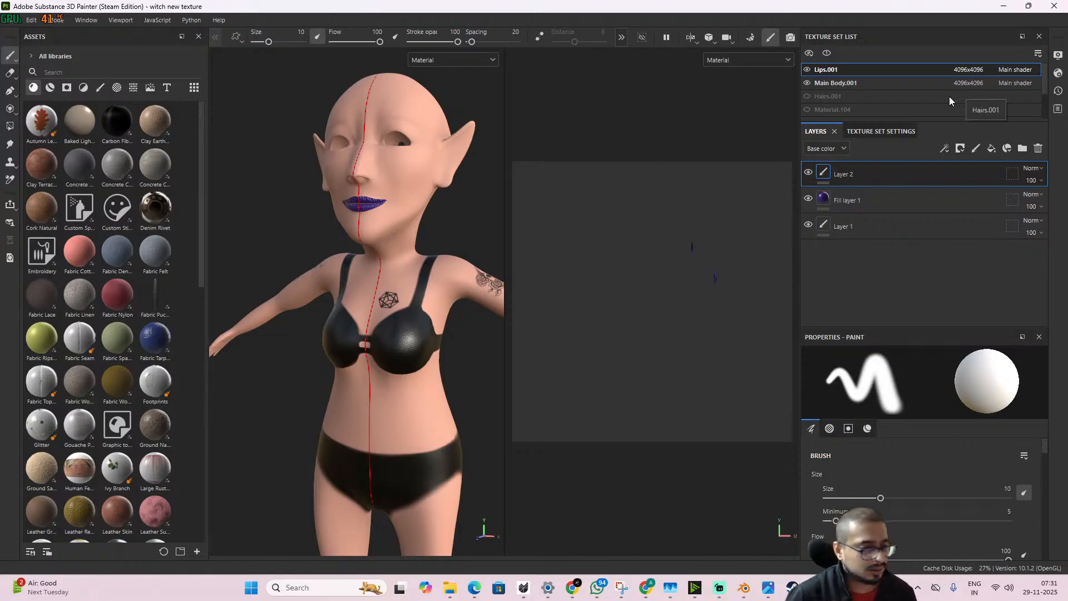
scroll(376, 172, up, 3)
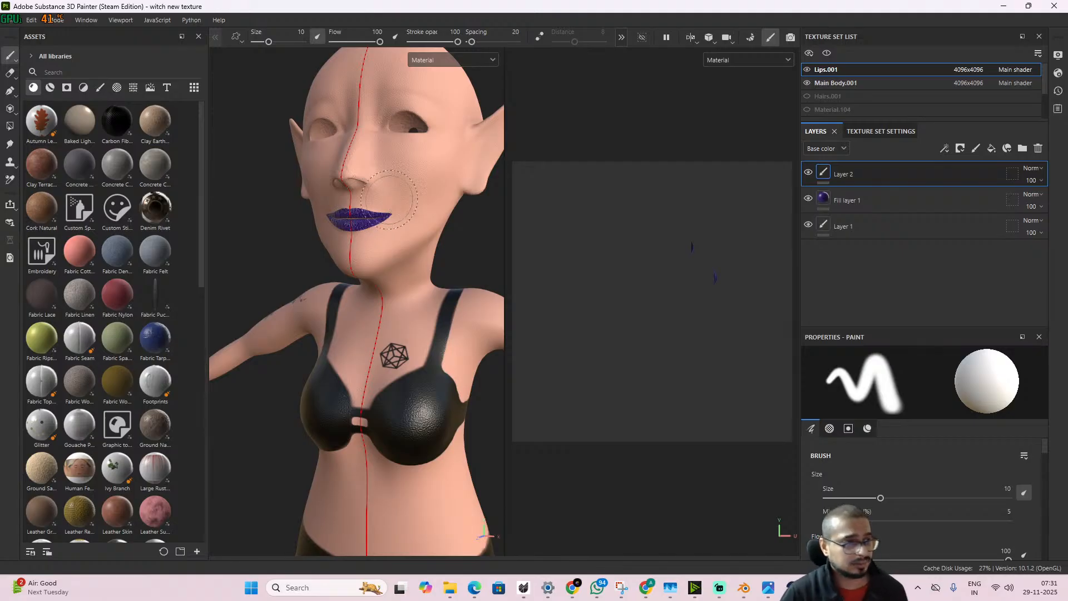
scroll(396, 205, up, 3)
mouse_move(371, 223)
alt+mouse_down()
mouse_move(396, 231)
mouse_move(452, 219)
mouse_move(425, 220)
mouse_move(393, 179)
mouse_move(313, 212)
alt+mouse_up()
scroll(313, 211, down, 6)
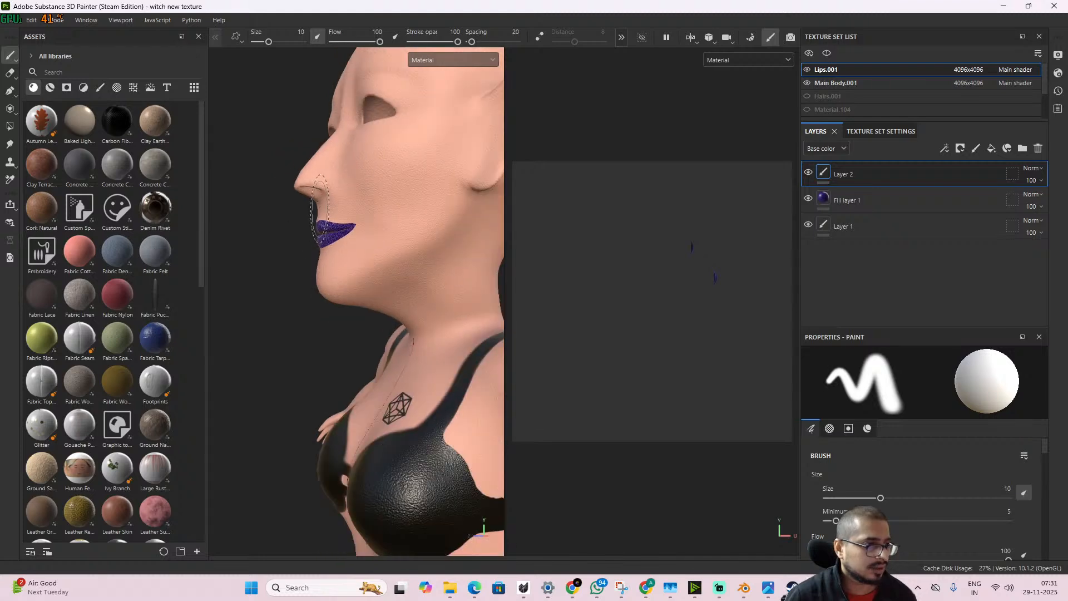
alt+drag(360, 328, 410, 327)
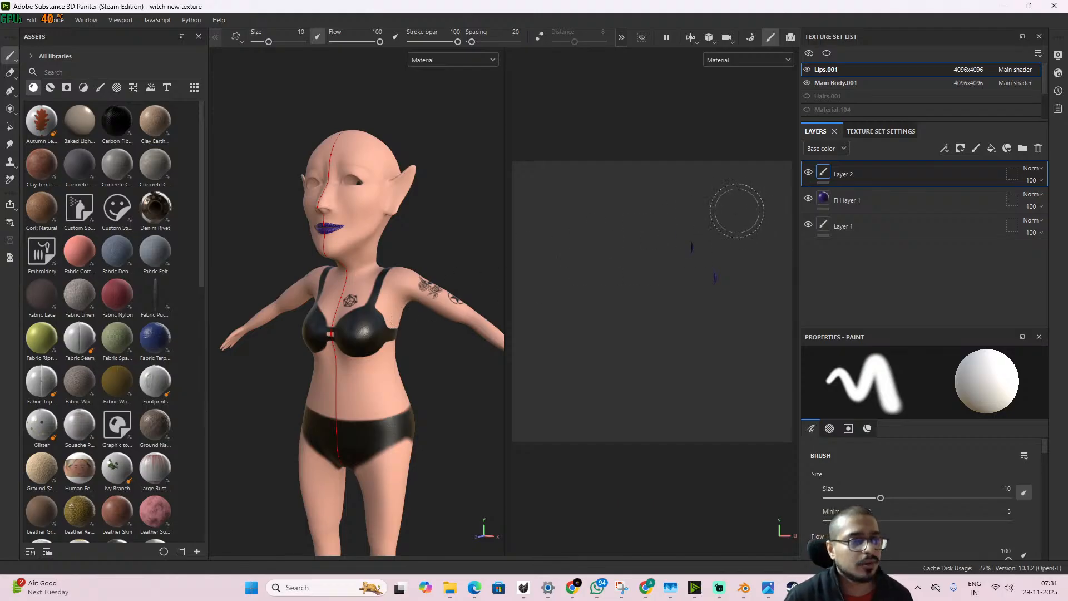
- Reopen the recent Character_1 project, saving the witch project's changes
click(11, 21)
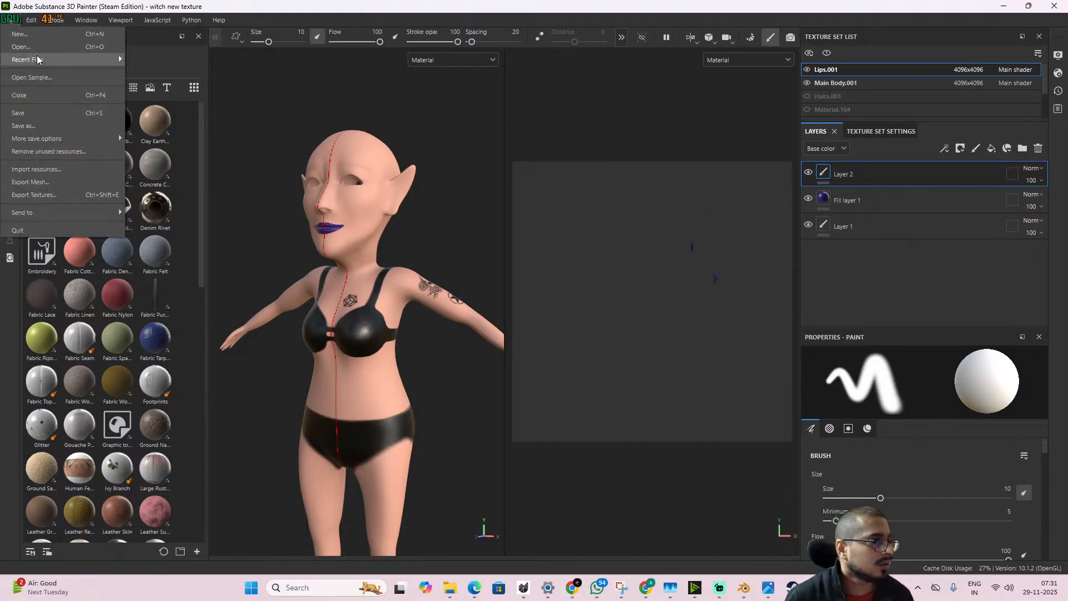
mouse_move(62, 59)
click(236, 74)
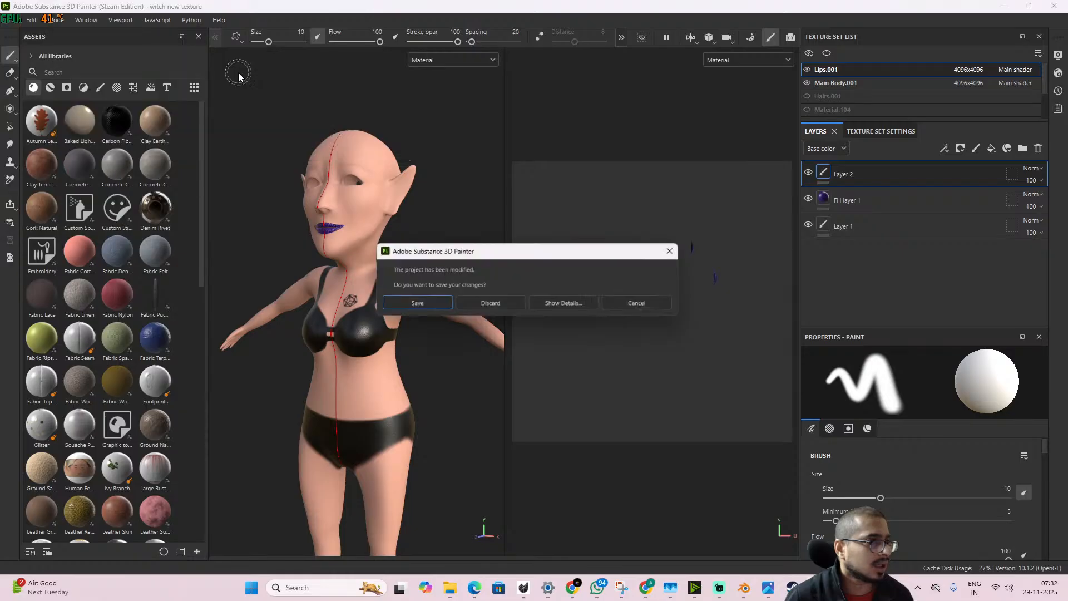
click(429, 305)
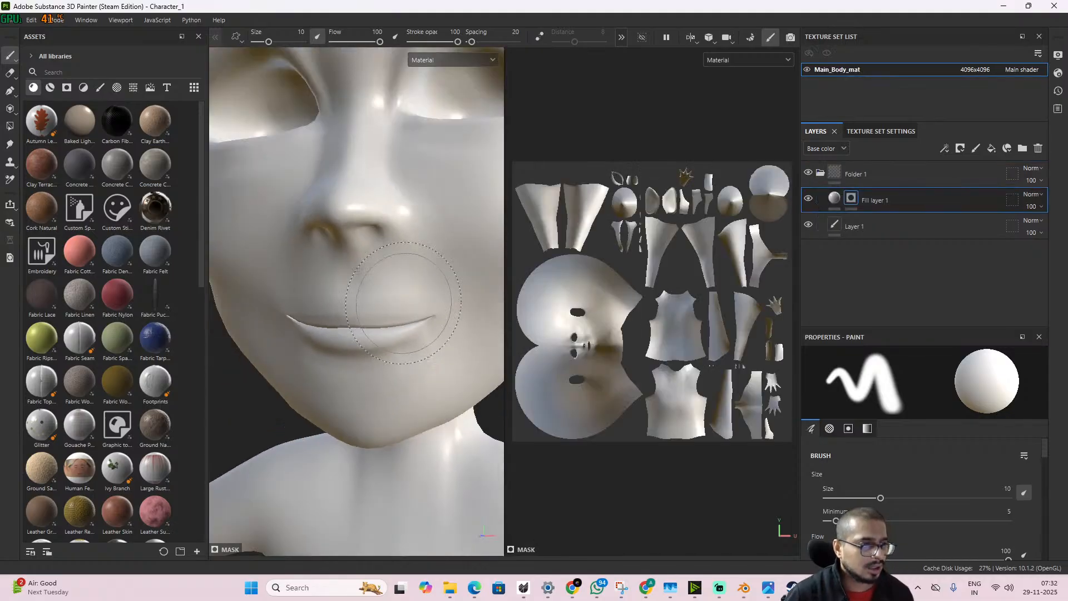
- Add a black mask to Folder 1
scroll(403, 303, down, 5)
mouse_move(414, 348)
alt+mouse_down()
mouse_move(388, 339)
mouse_move(405, 342)
alt+mouse_up()
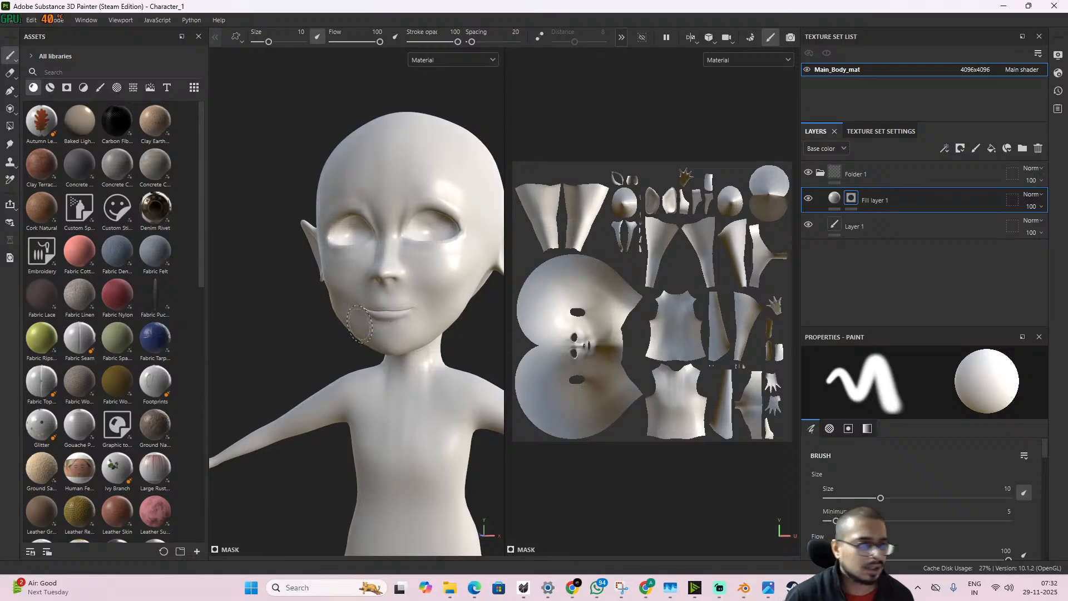
click(833, 174)
right_click(834, 172)
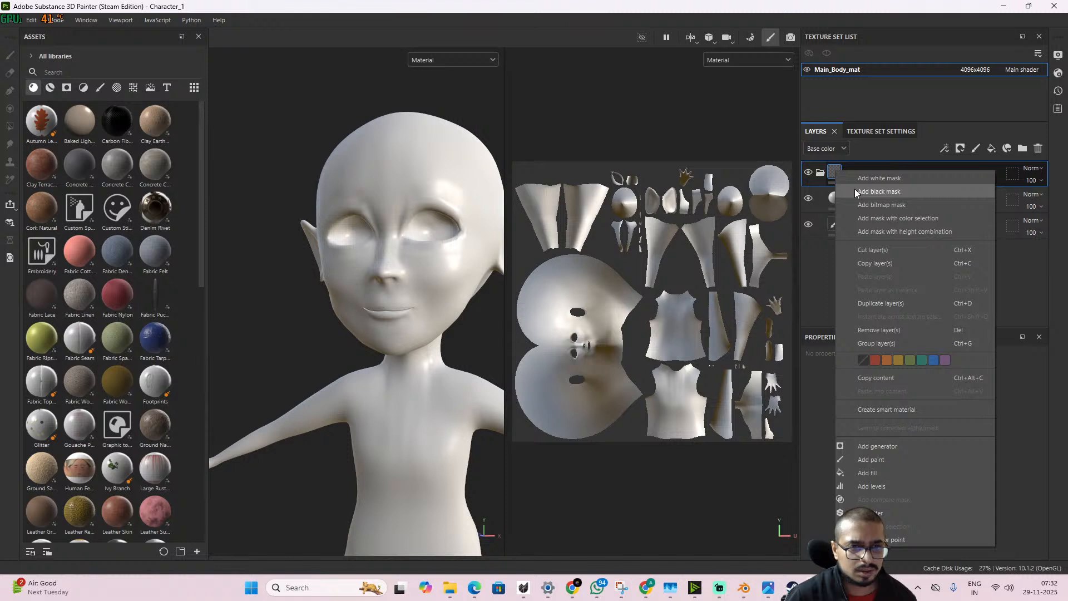
click(879, 191)
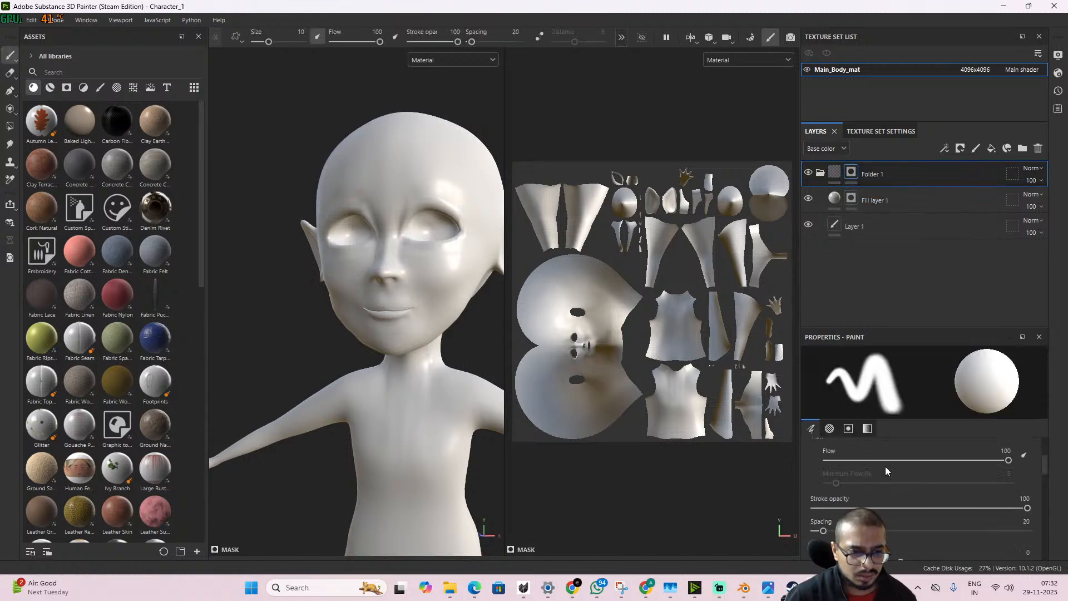
scroll(886, 471, up, 3)
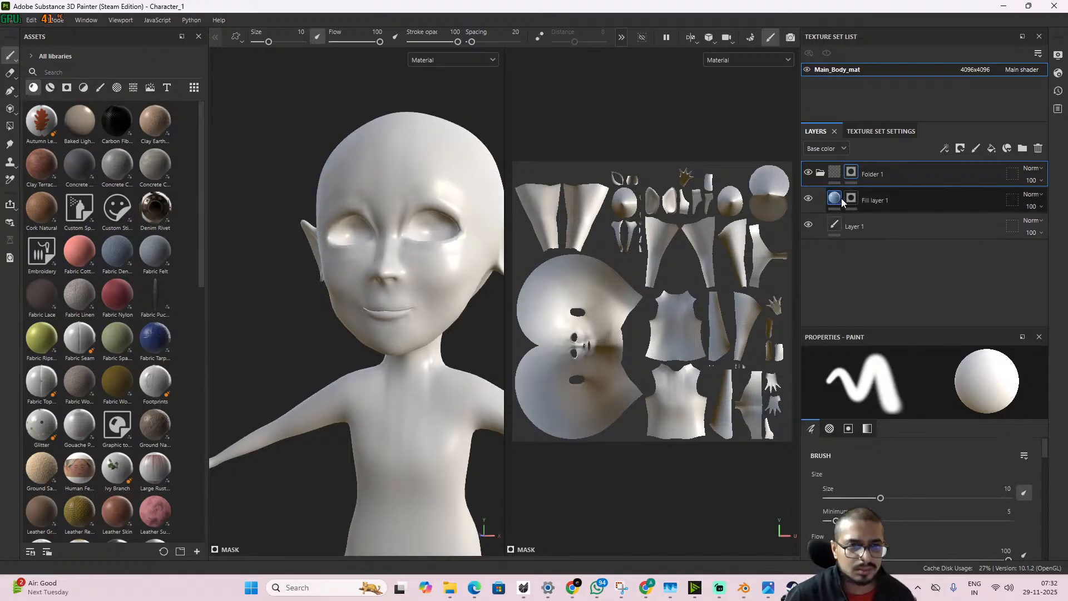
right_click(838, 177)
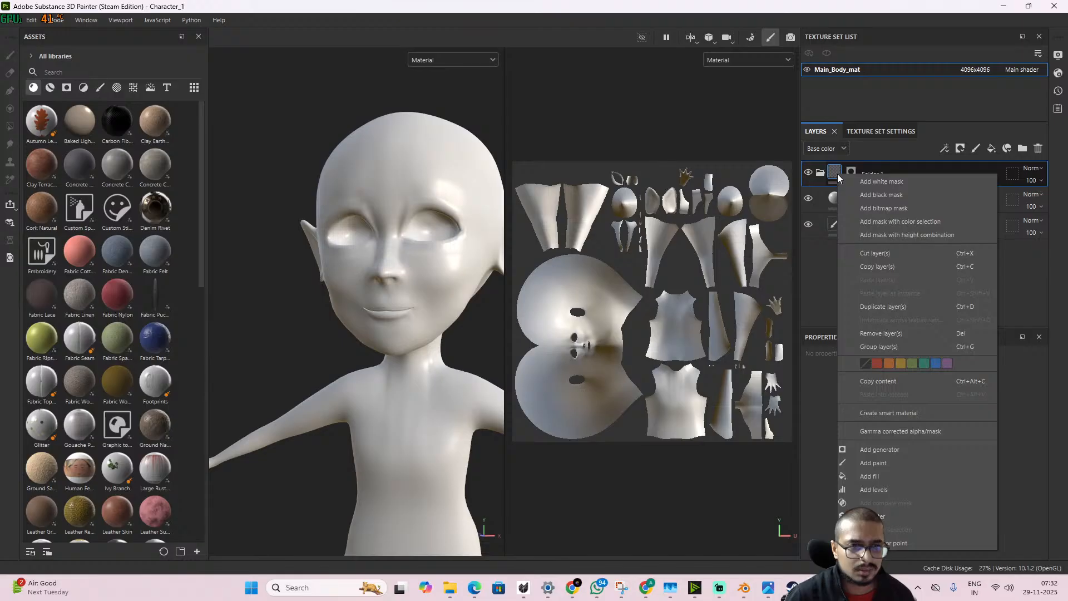
click(828, 175)
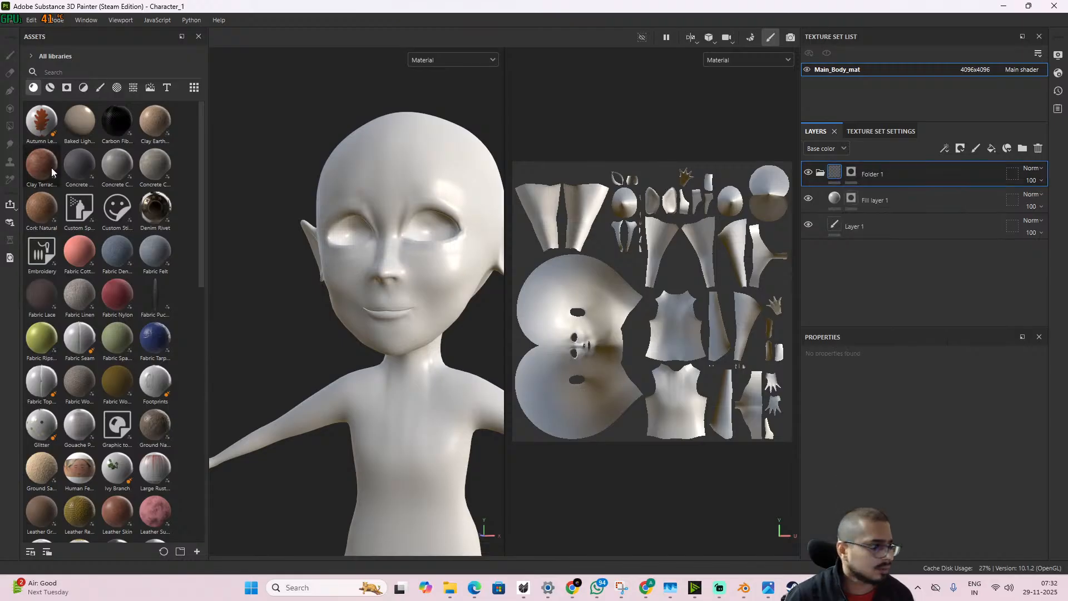
- Fill the whole character mesh in Folder 1's mask using Polygon Fill in mesh fill mode
click(852, 173)
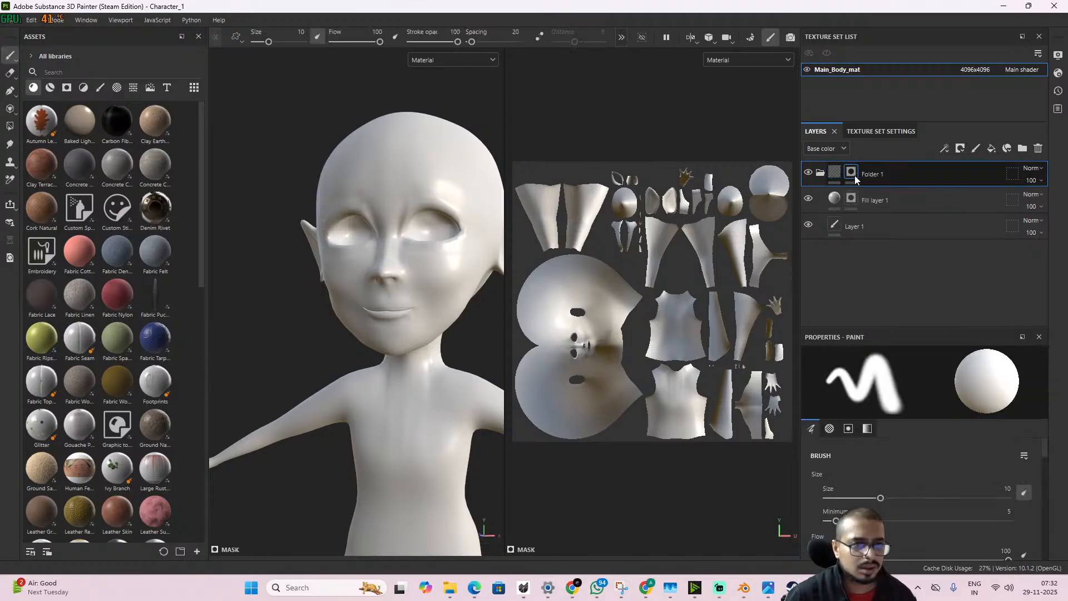
click(10, 109)
click(10, 126)
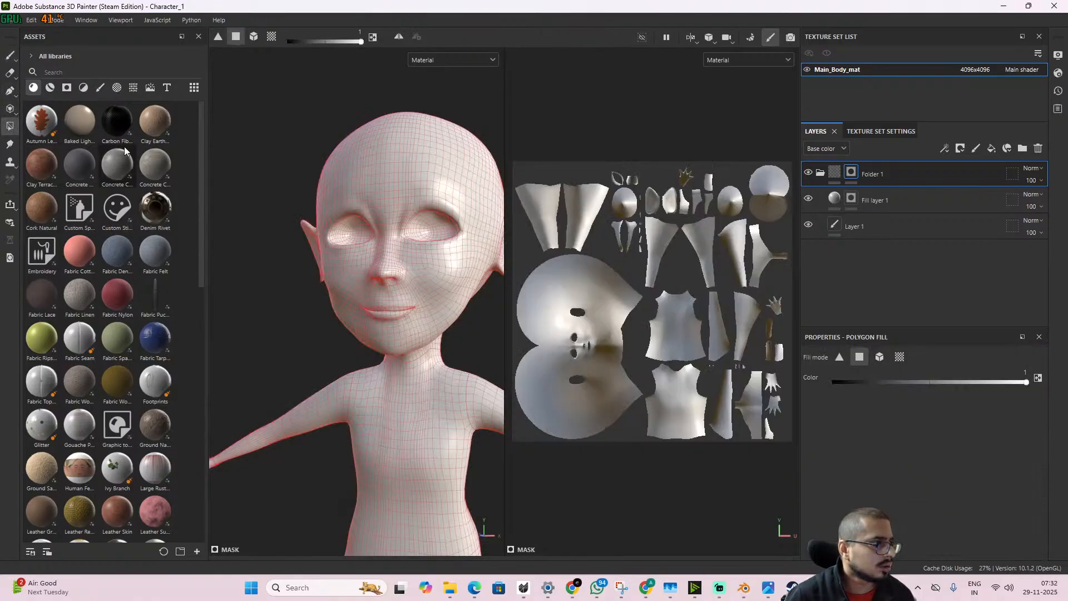
click(253, 36)
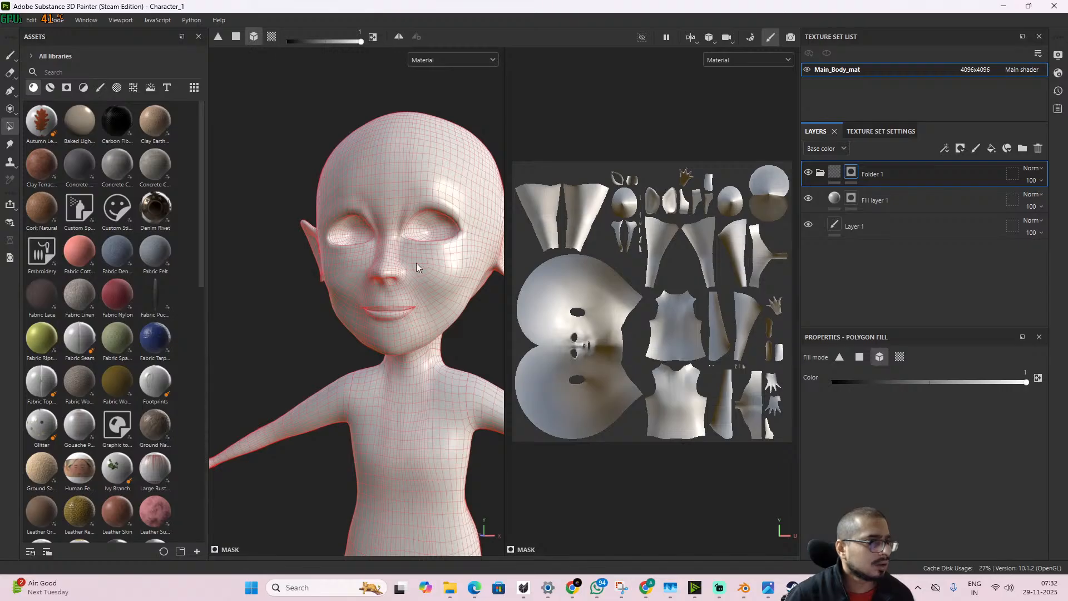
click(352, 323)
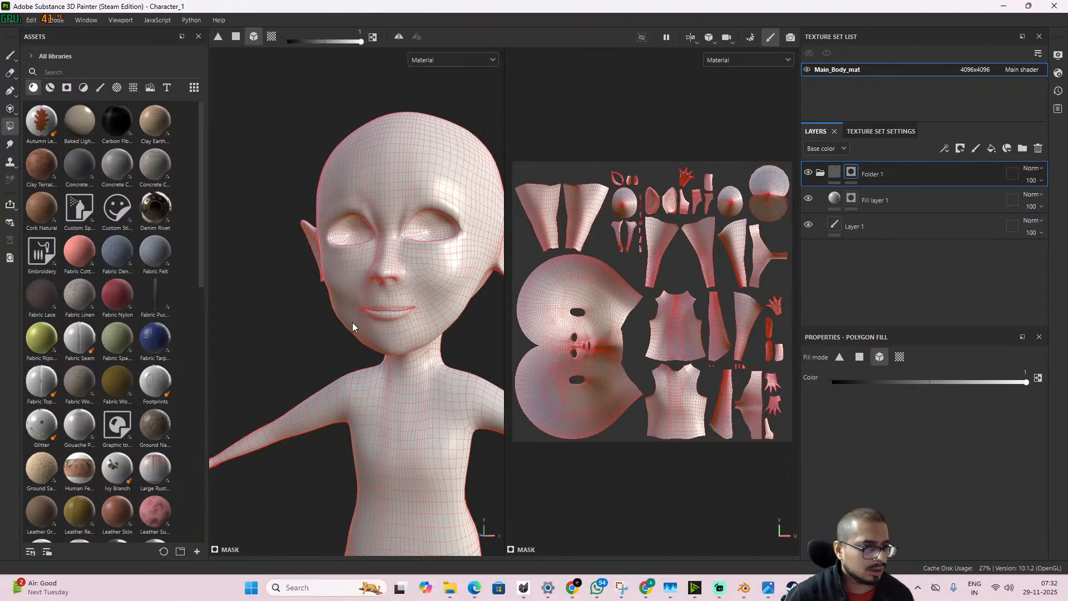
scroll(395, 349, up, 5)
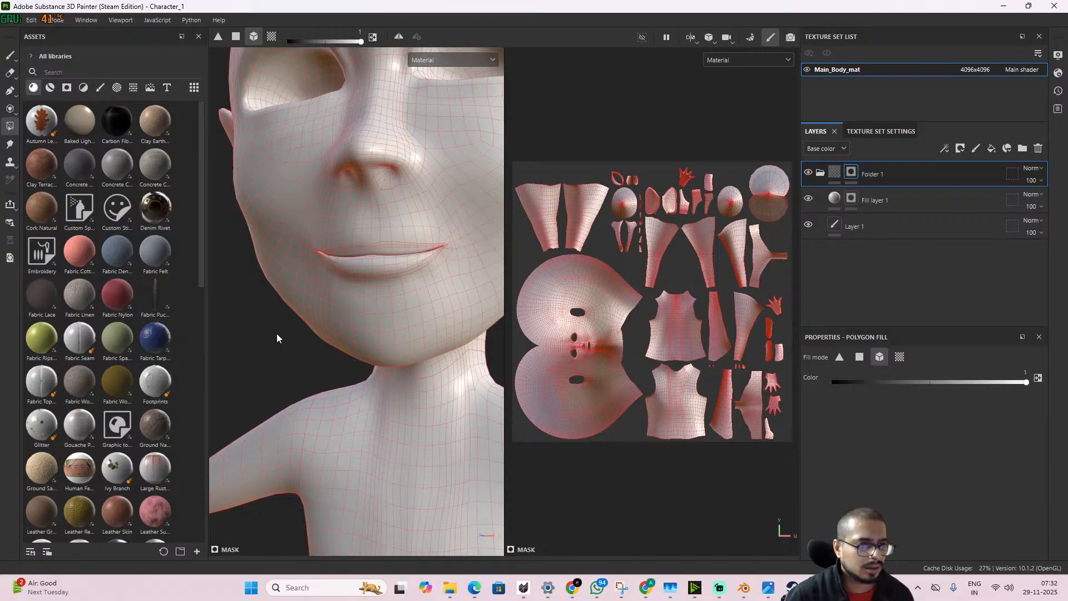
- Undo the mesh fill and the black mask on Folder 1, and select Fill layer 1
key(ctrl)
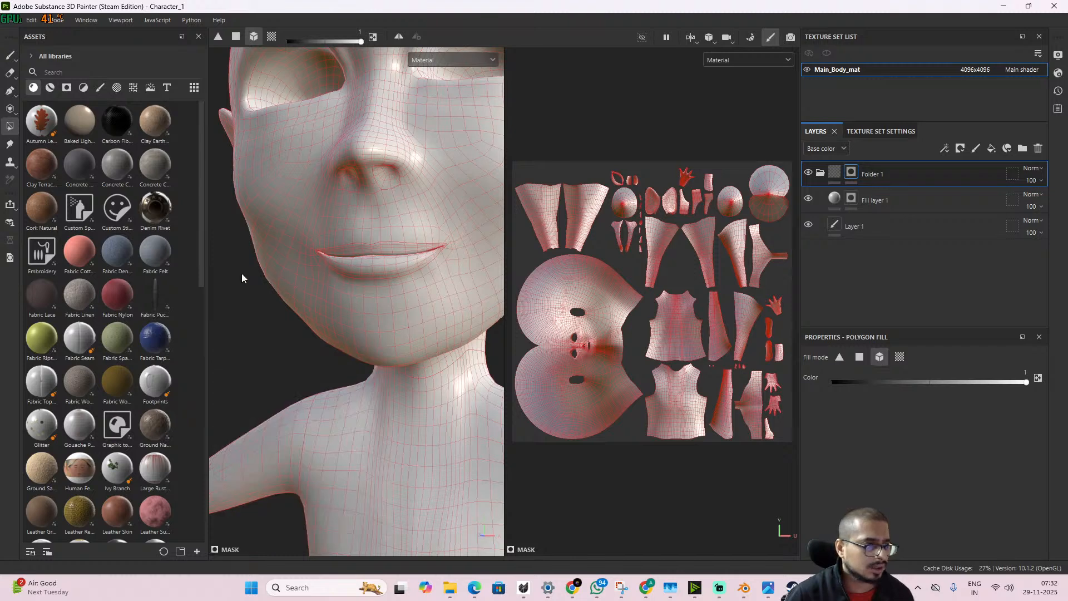
key(ctrl+z)
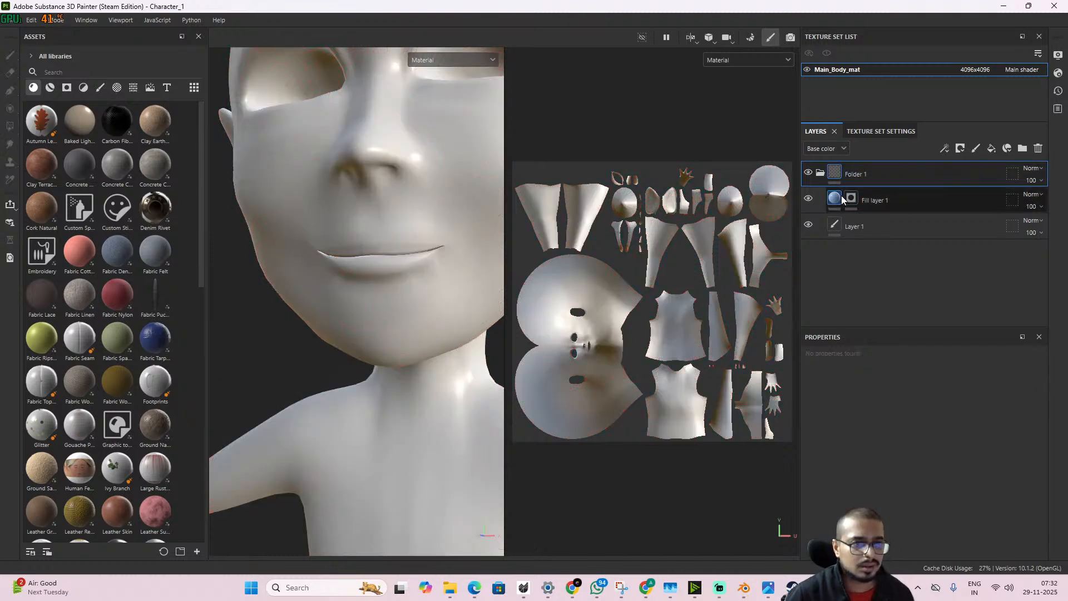
click(879, 203)
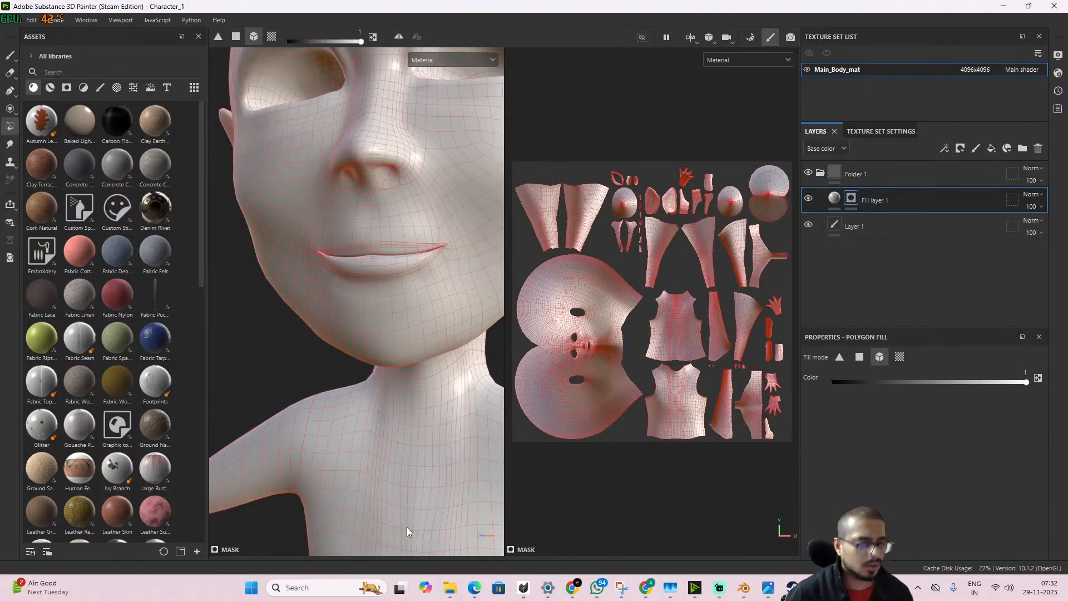
- Switch to the Character_1 file in Blender and select the Main_Character_retopo body mesh
mouse_move(743, 587)
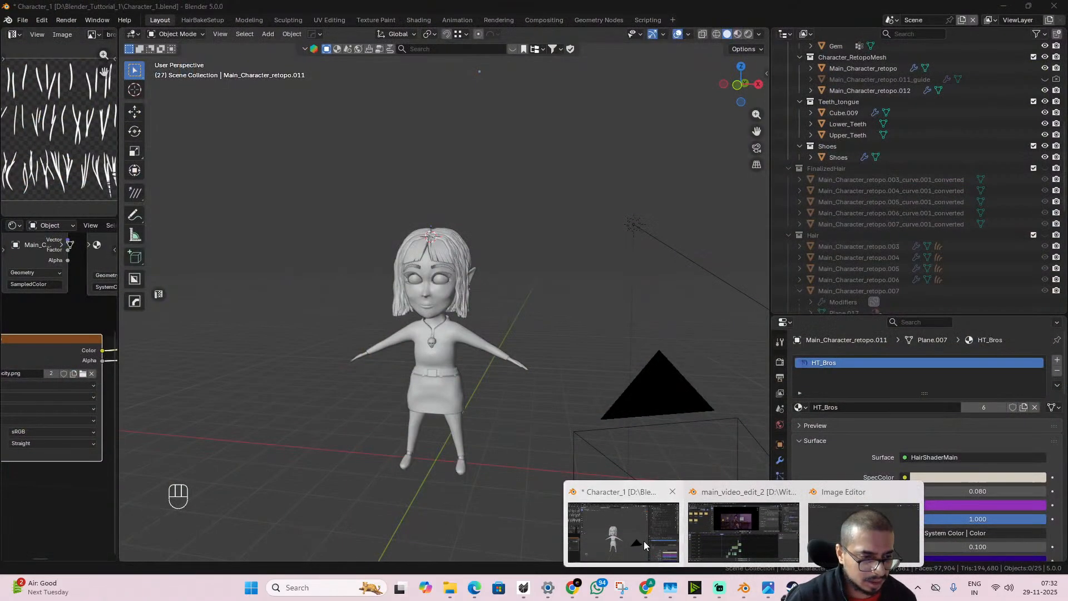
click(643, 538)
click(446, 296)
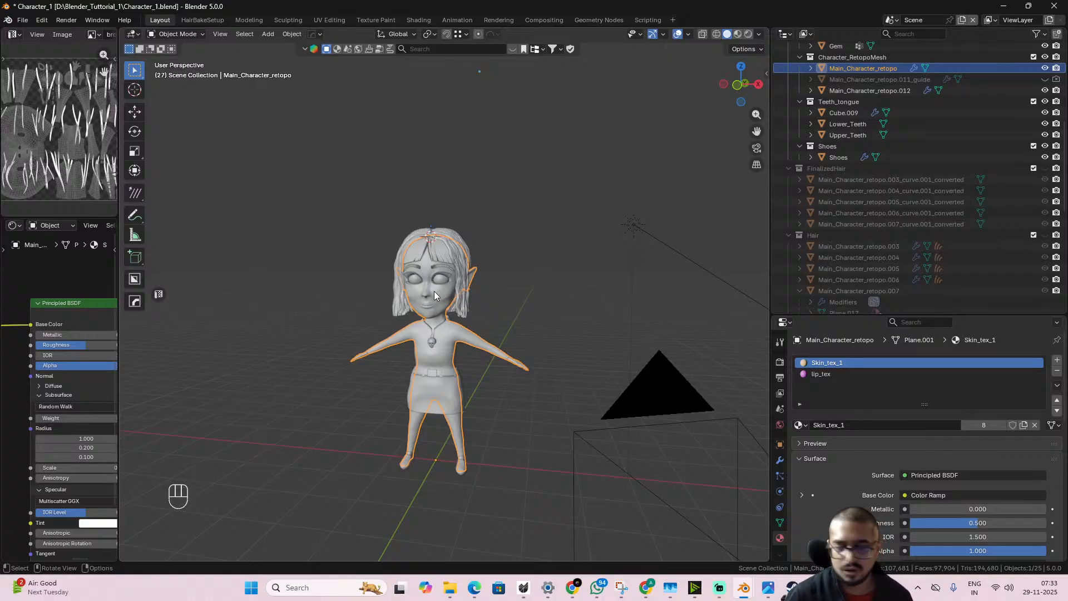
scroll(476, 304, up, 4)
mouse_move(480, 310)
alt+middle_down()
mouse_move(501, 303)
mouse_move(482, 303)
alt+middle_up()
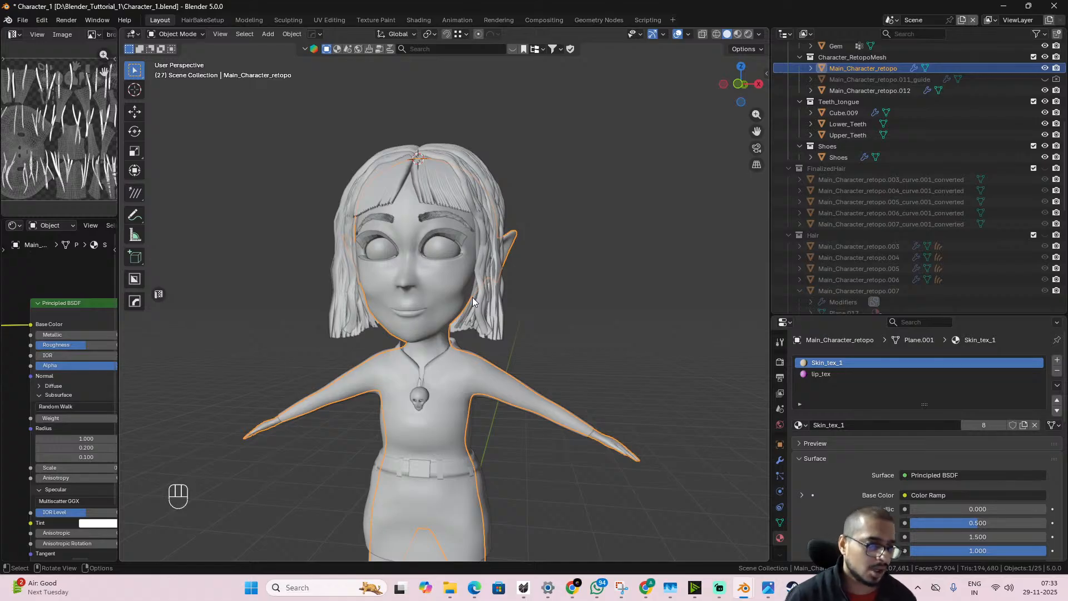
scroll(474, 298, up, 2)
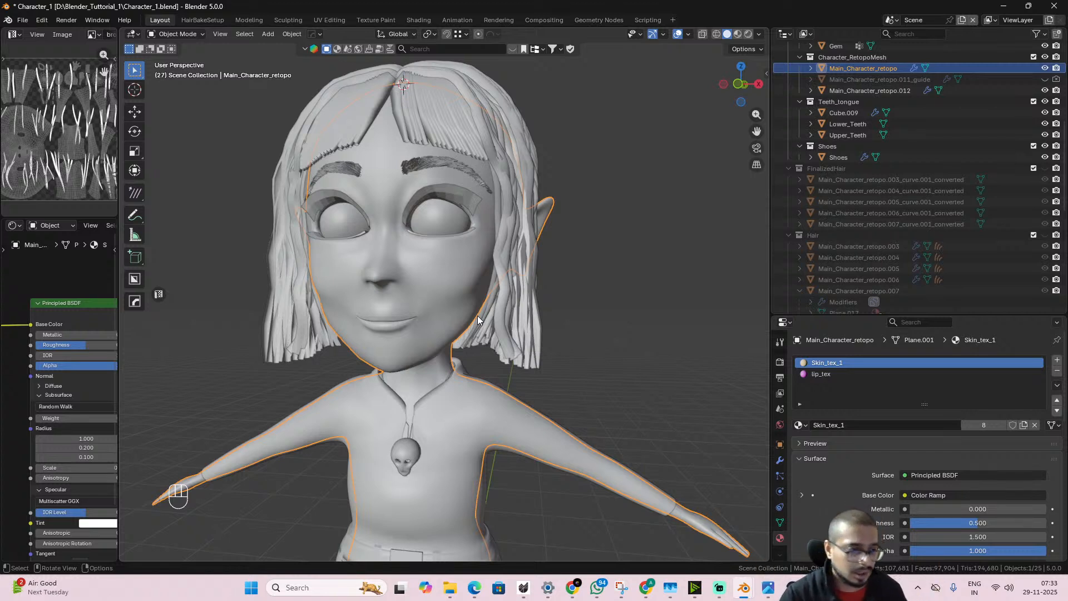
scroll(403, 300, up, 2)
scroll(452, 289, down, 6)
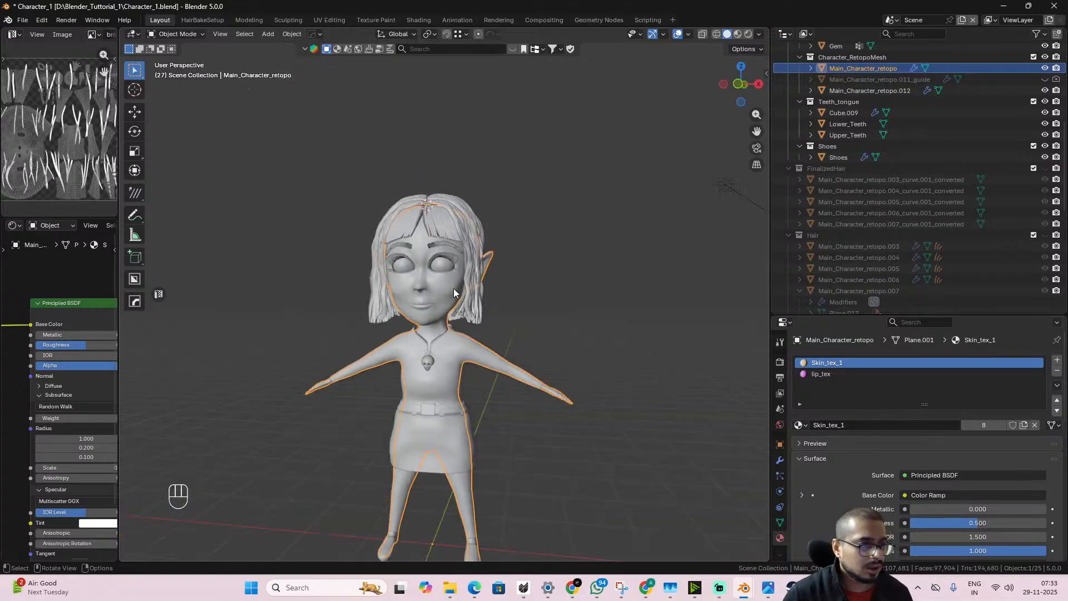
- Hide Main_Character_retopo.012 and export only the selected body mesh as FBX, overwriting Character_1.fbx in the Substance_texturing folder
scroll(968, 144, up, 3)
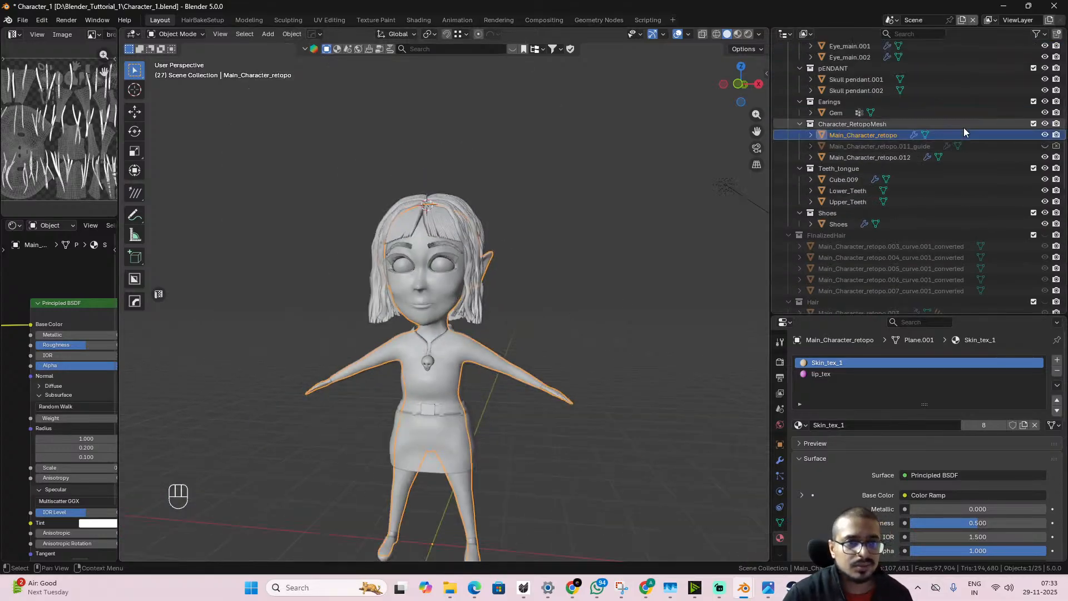
click(1044, 157)
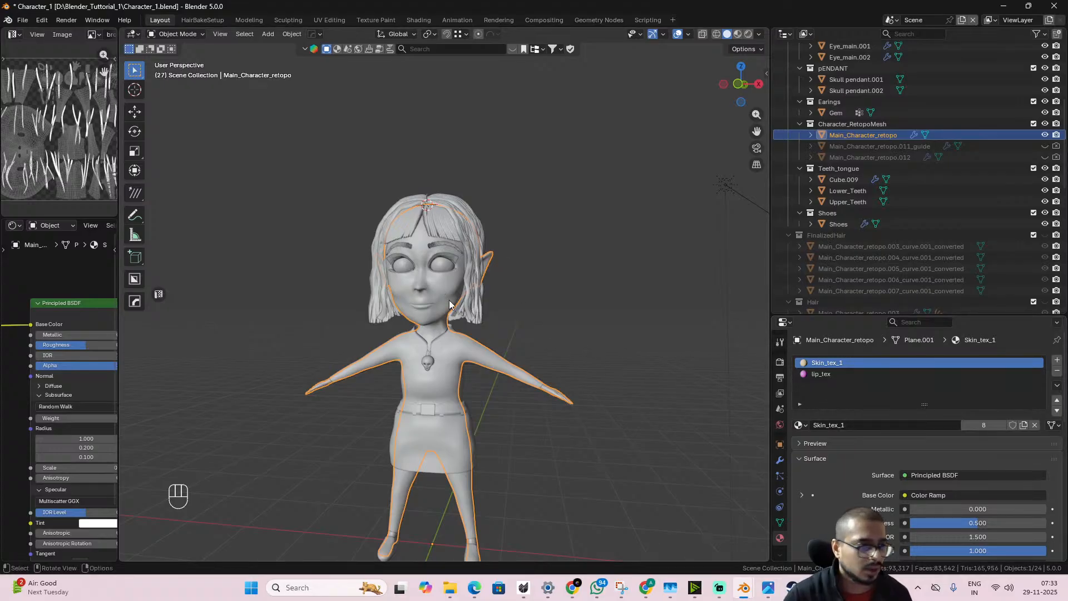
key(q)
mouse_move(456, 301)
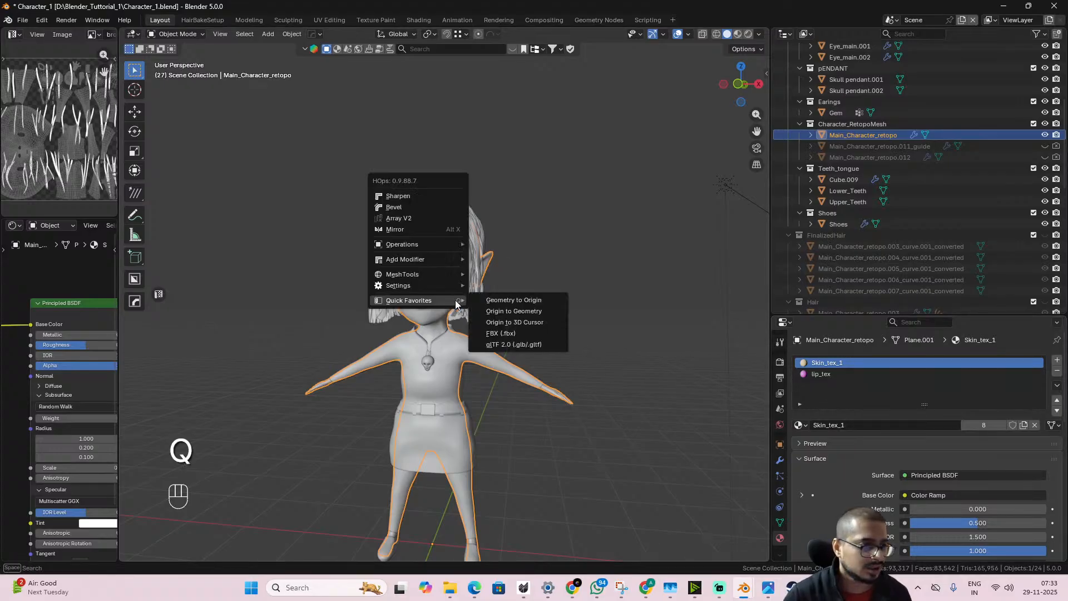
click(527, 336)
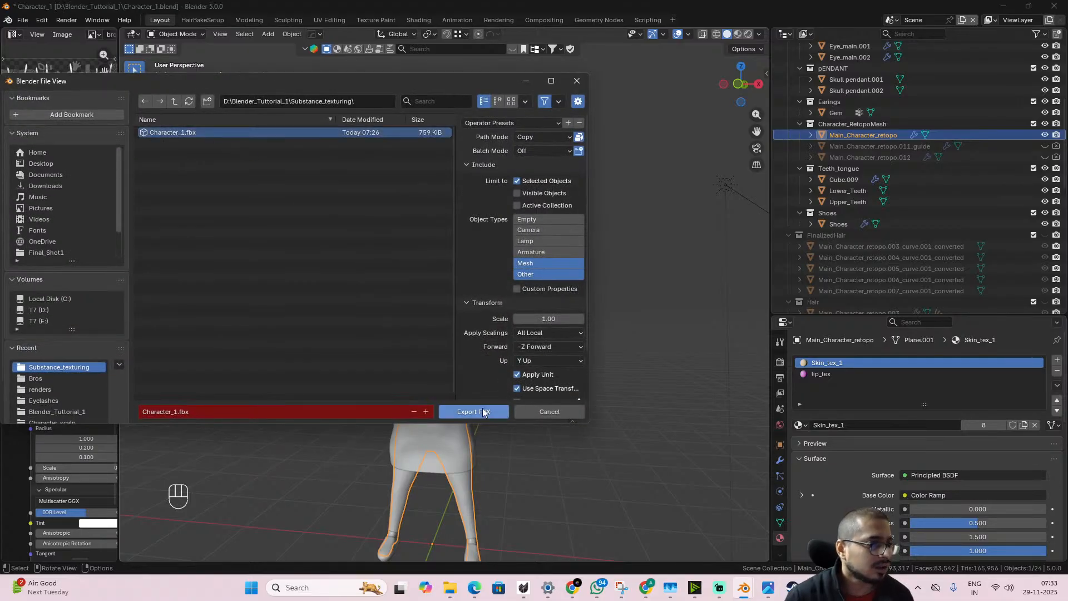
click(490, 411)
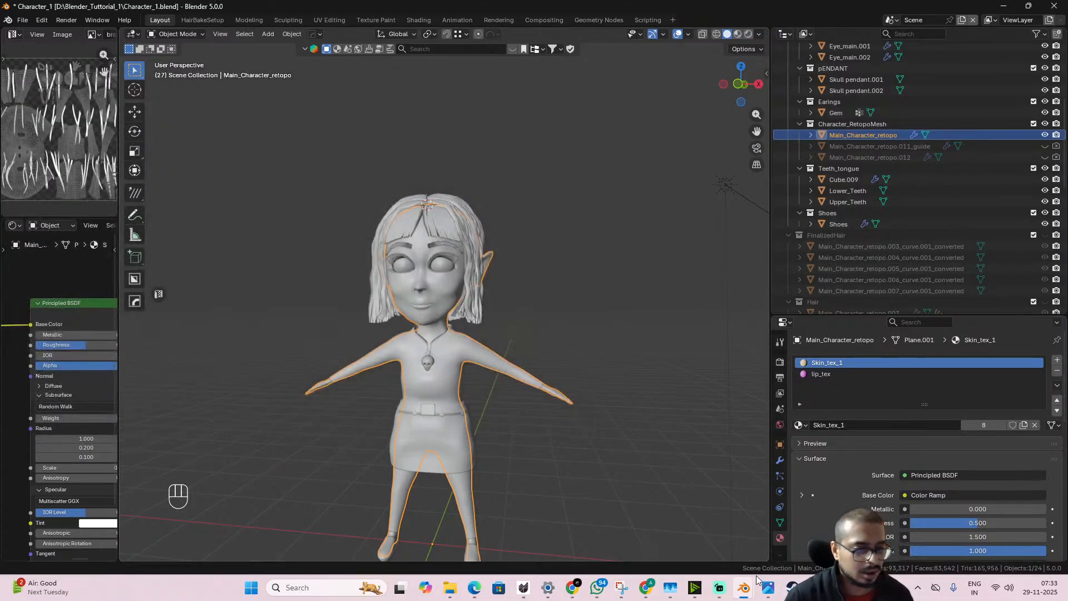
- Switch to Substance 3D Painter, reload the re-exported mesh and add a fill layer to the lip_tex texture set
click(817, 587)
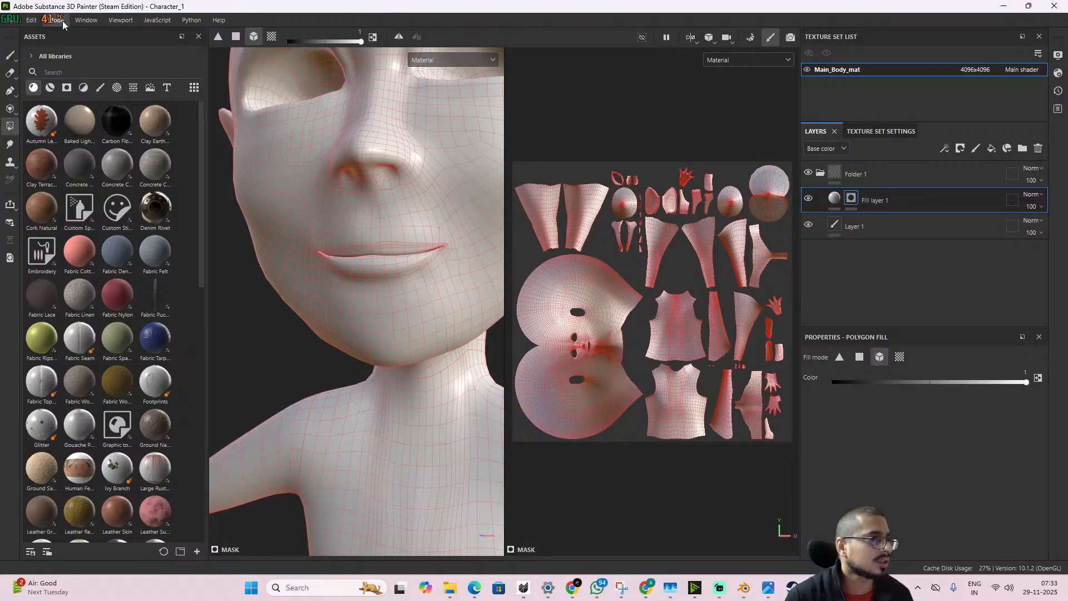
click(32, 20)
click(50, 74)
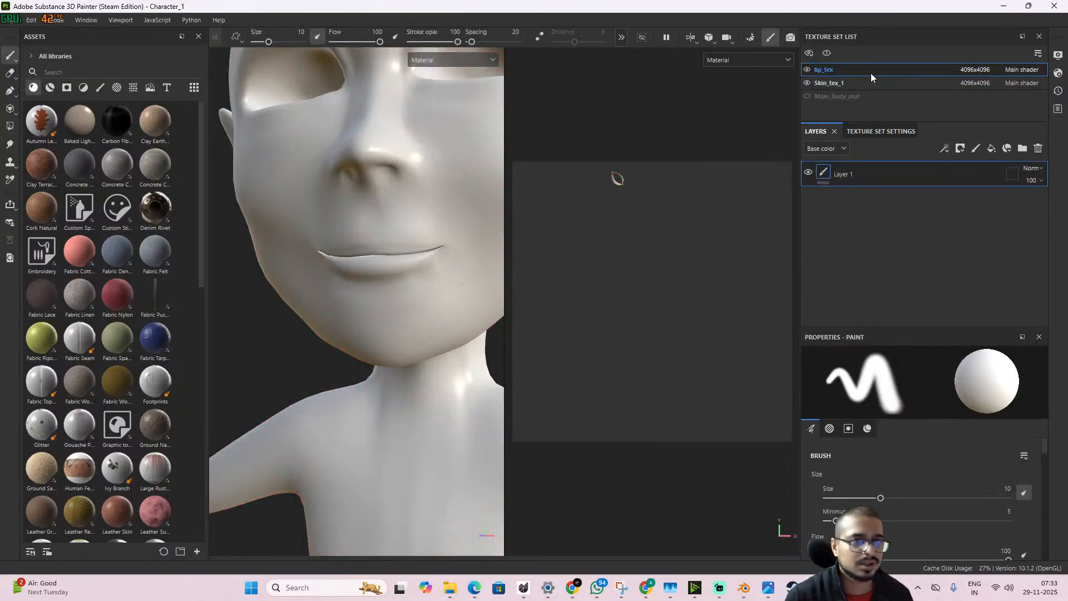
click(991, 148)
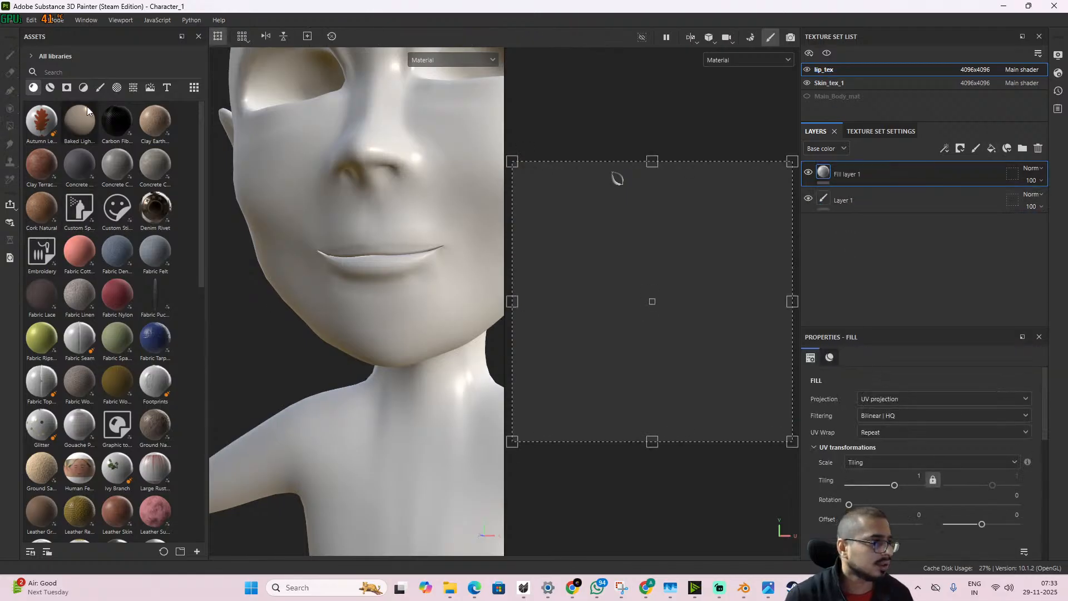
- Look through the available materials and smart materials in the asset library for one suited to the character's skin
scroll(109, 289, down, 3)
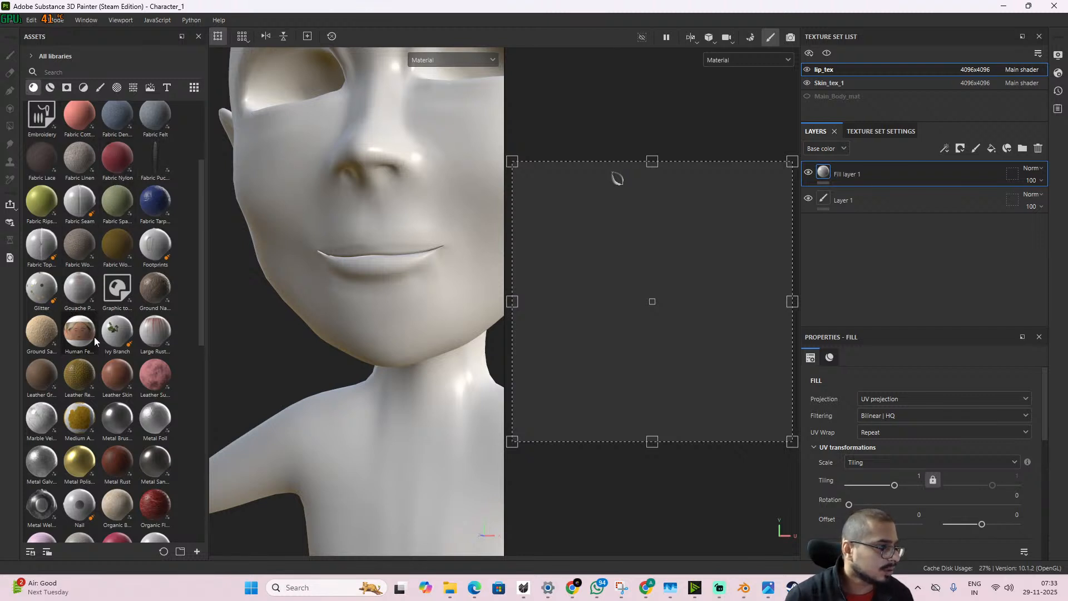
scroll(73, 304, up, 3)
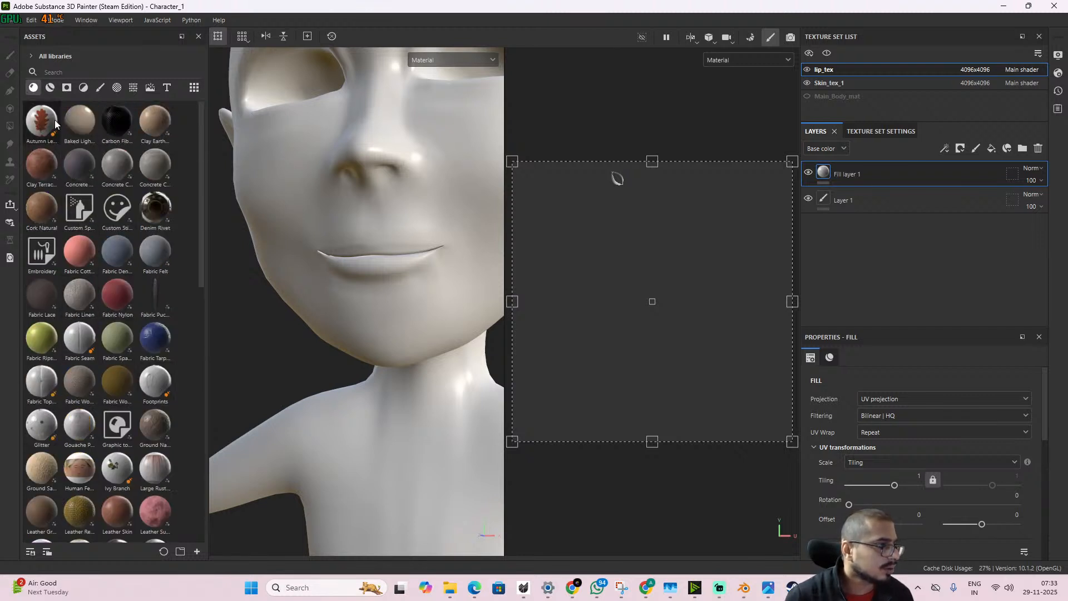
scroll(129, 329, down, 6)
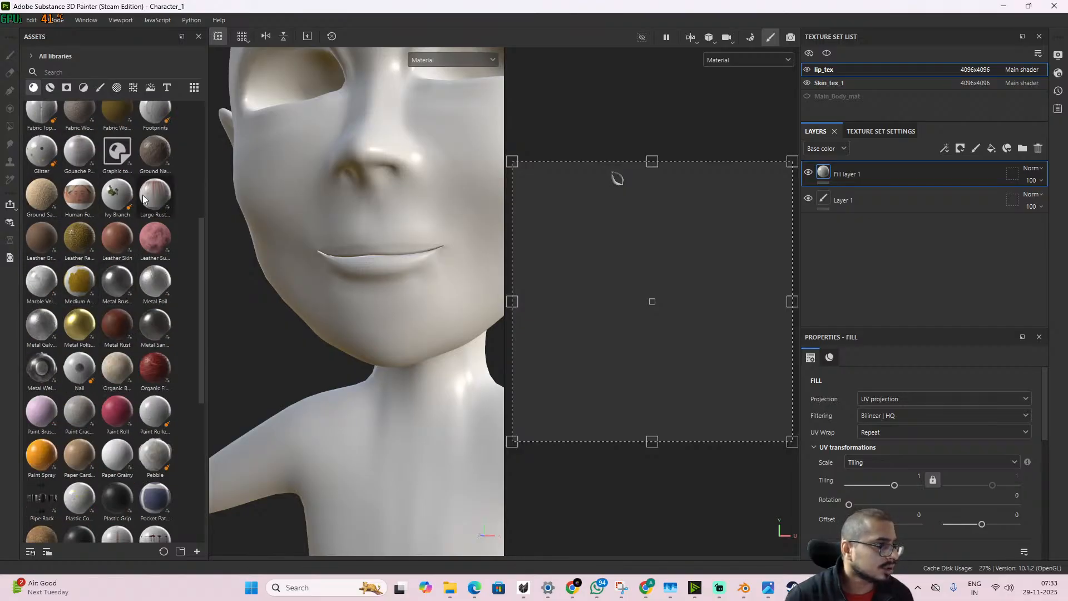
scroll(115, 304, down, 7)
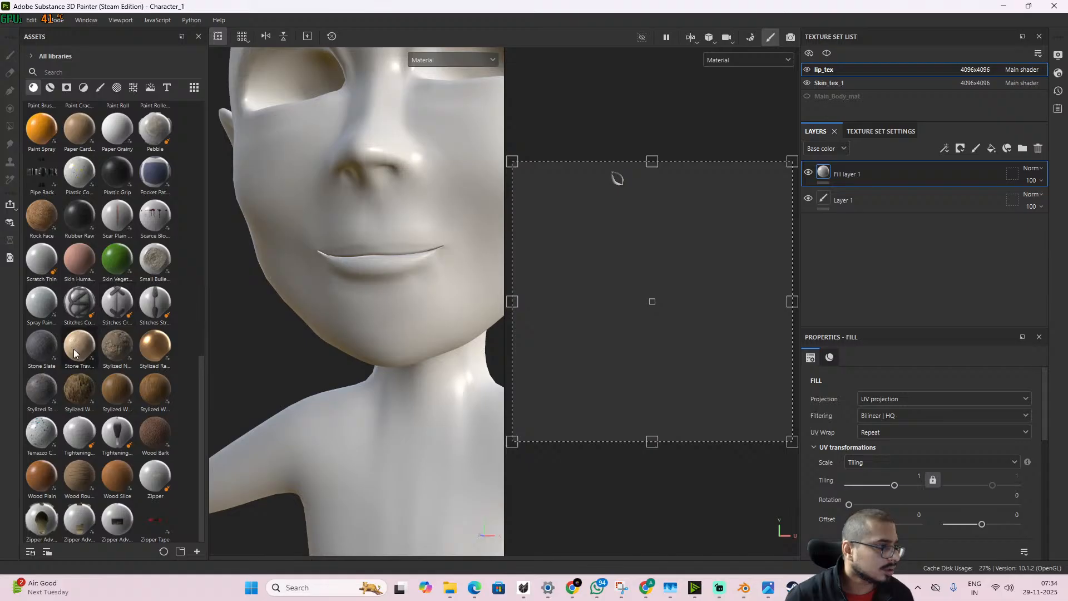
scroll(83, 345, up, 20)
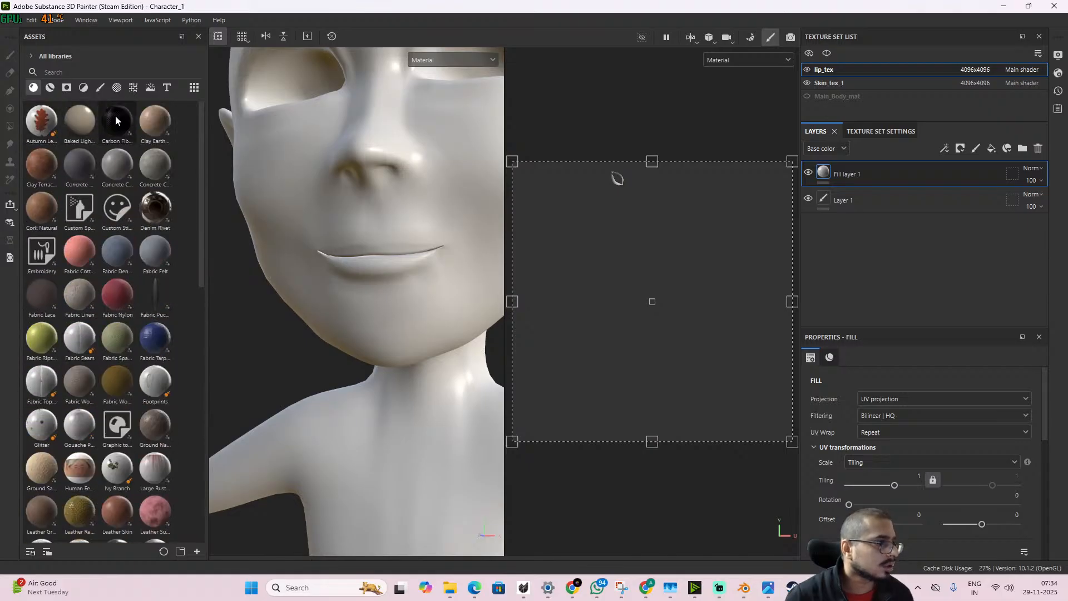
click(53, 89)
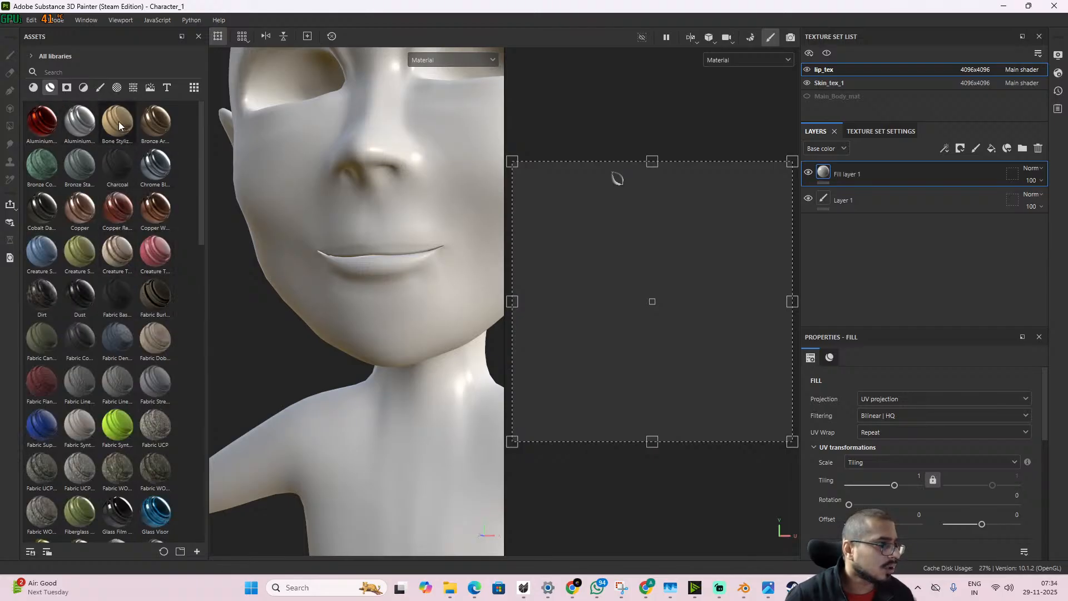
mouse_move(123, 132)
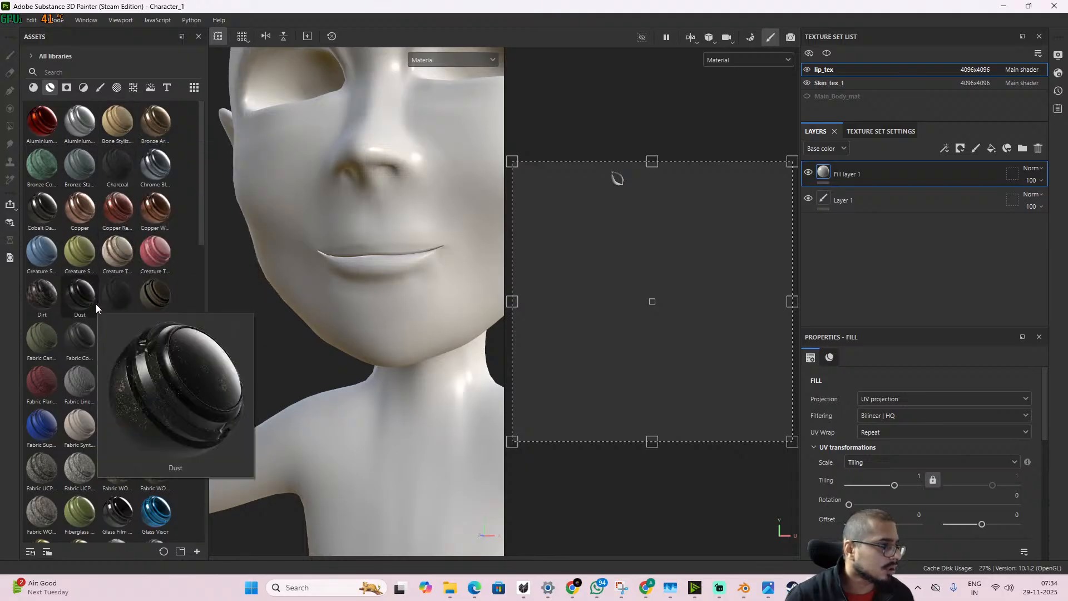
scroll(96, 304, down, 5)
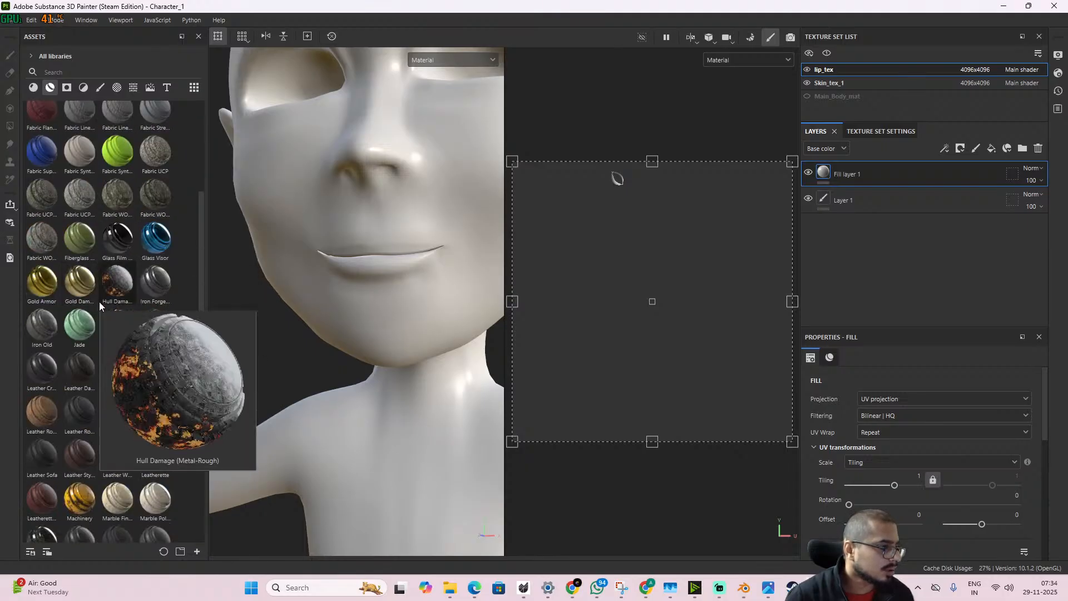
scroll(99, 302, down, 3)
scroll(101, 305, down, 3)
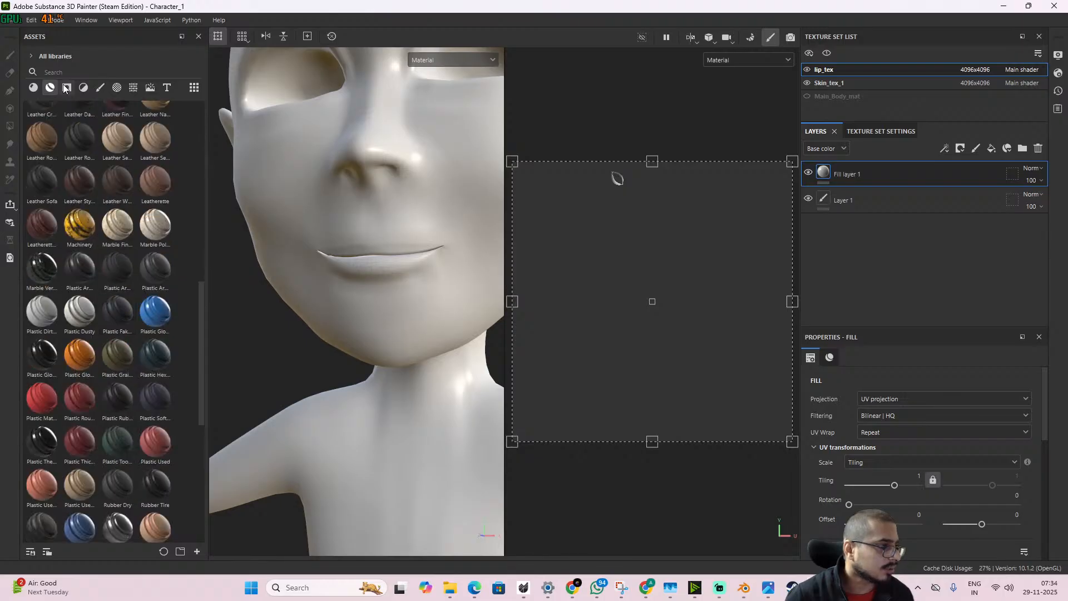
- Search the material library for "skin" and apply the Skin Human Flat material to the character's body in Skin_tex_1
click(34, 87)
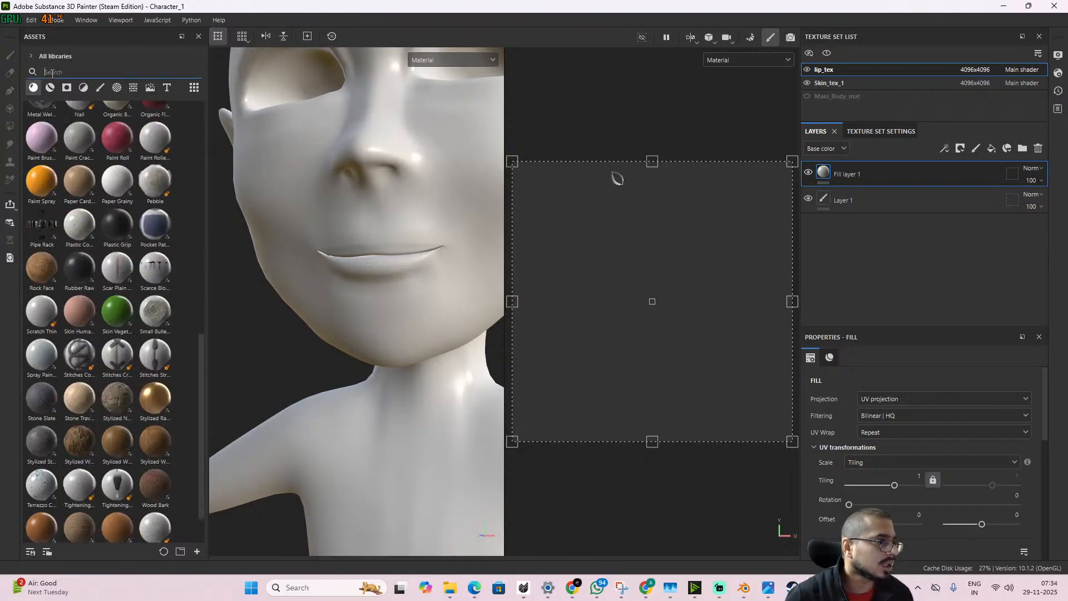
click(52, 73)
text(skin)
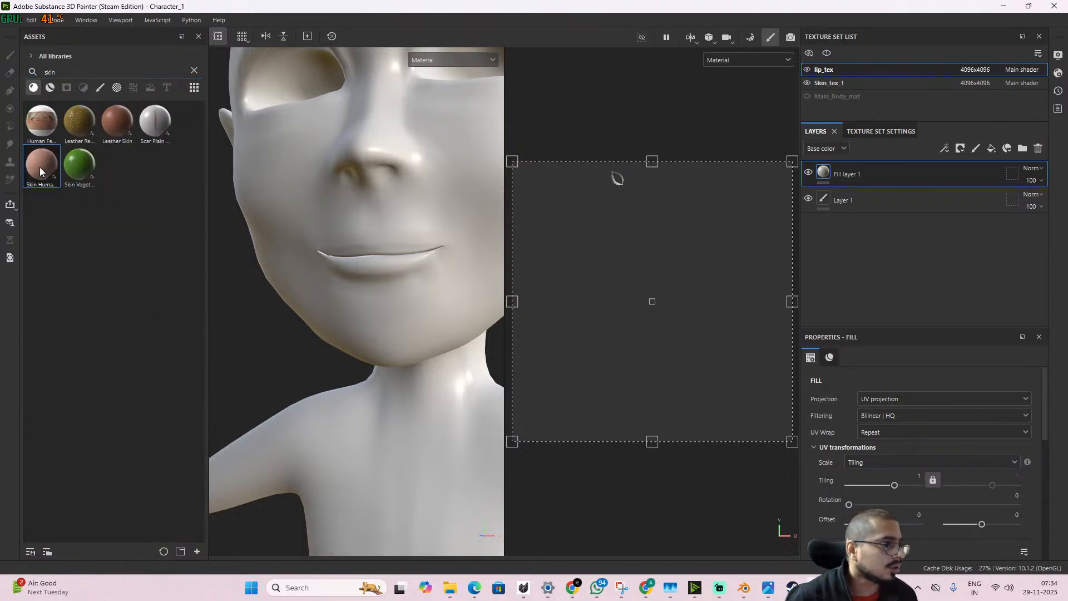
drag(40, 171, 434, 223)
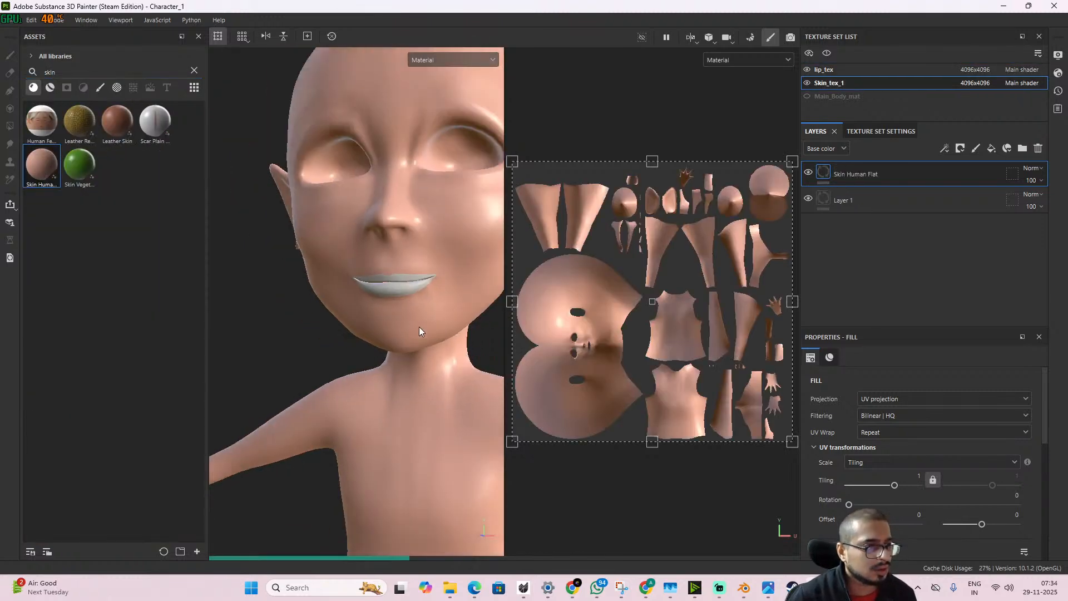
alt+drag(419, 332, 450, 373)
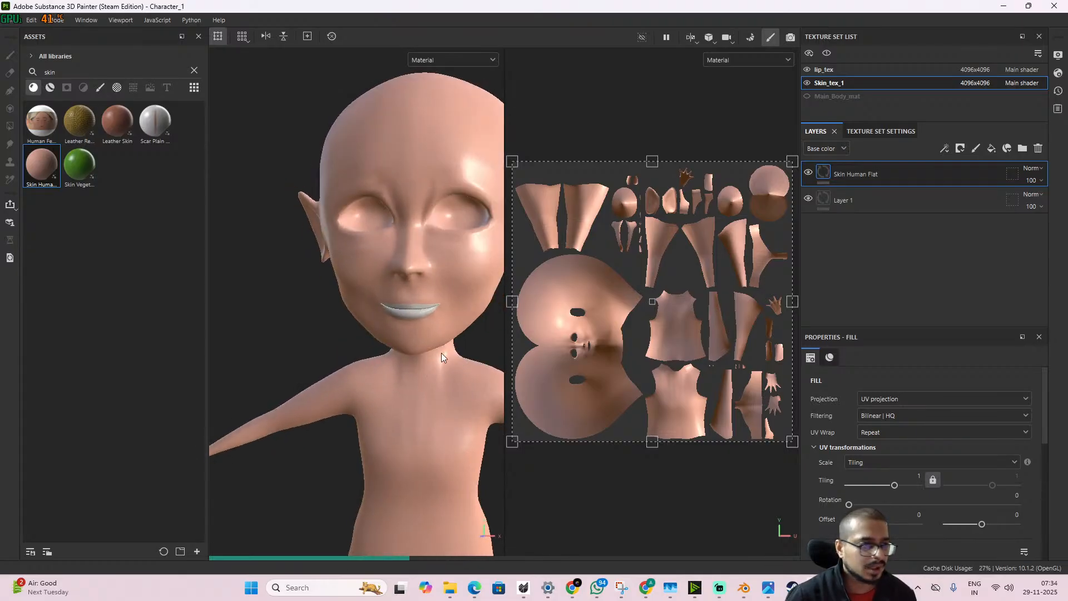
scroll(442, 353, up, 2)
scroll(378, 339, down, 5)
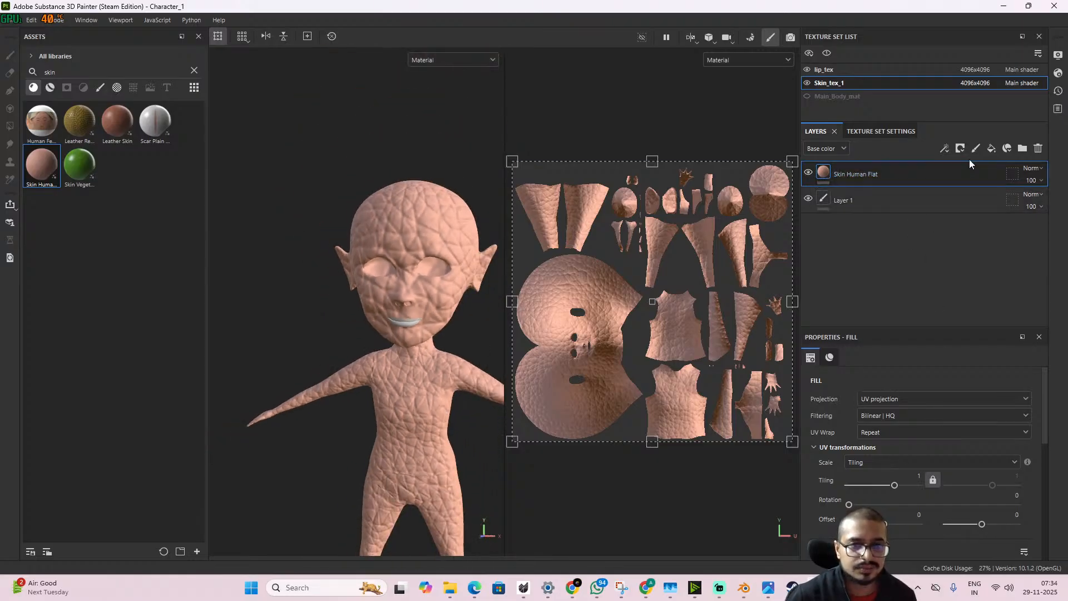
- Bake the mesh maps for the lip_tex and Skin_tex_1 texture sets at 4096 output size and return to painting mode
click(883, 131)
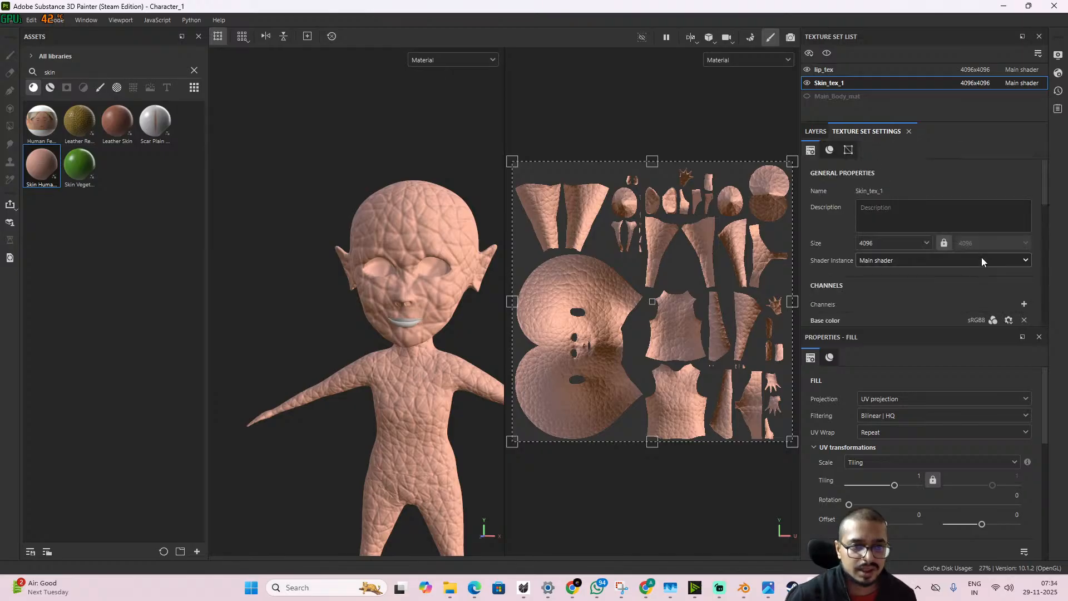
scroll(983, 256, down, 3)
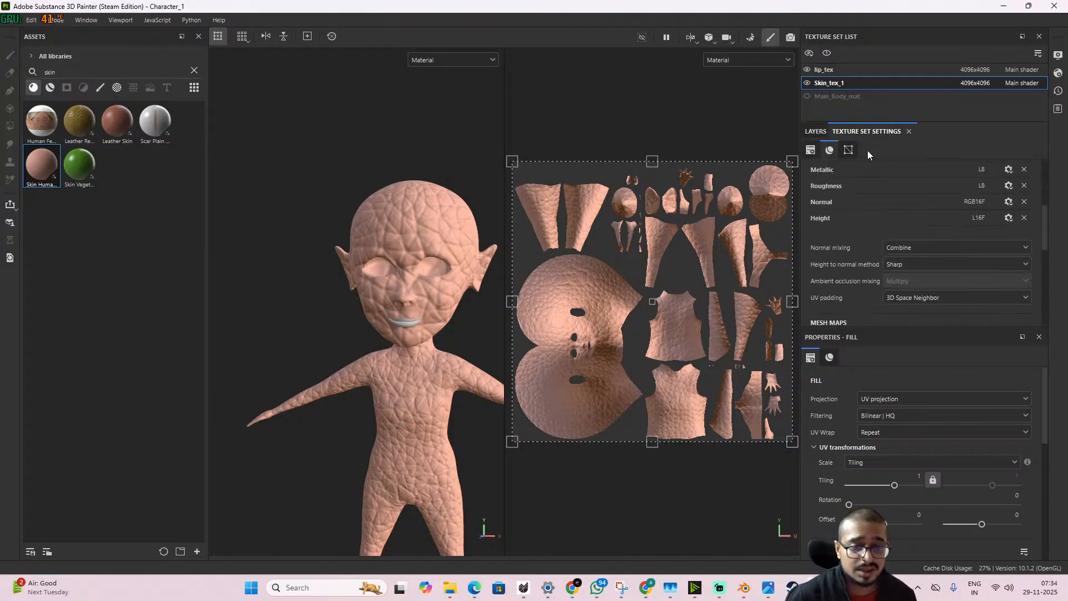
scroll(929, 281, down, 2)
click(1000, 240)
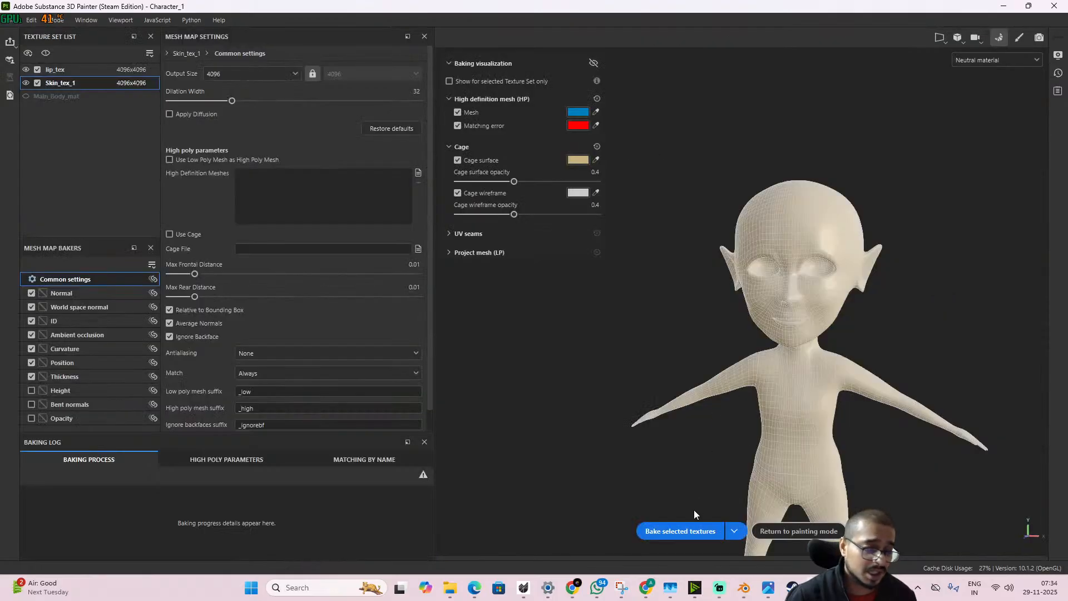
click(680, 531)
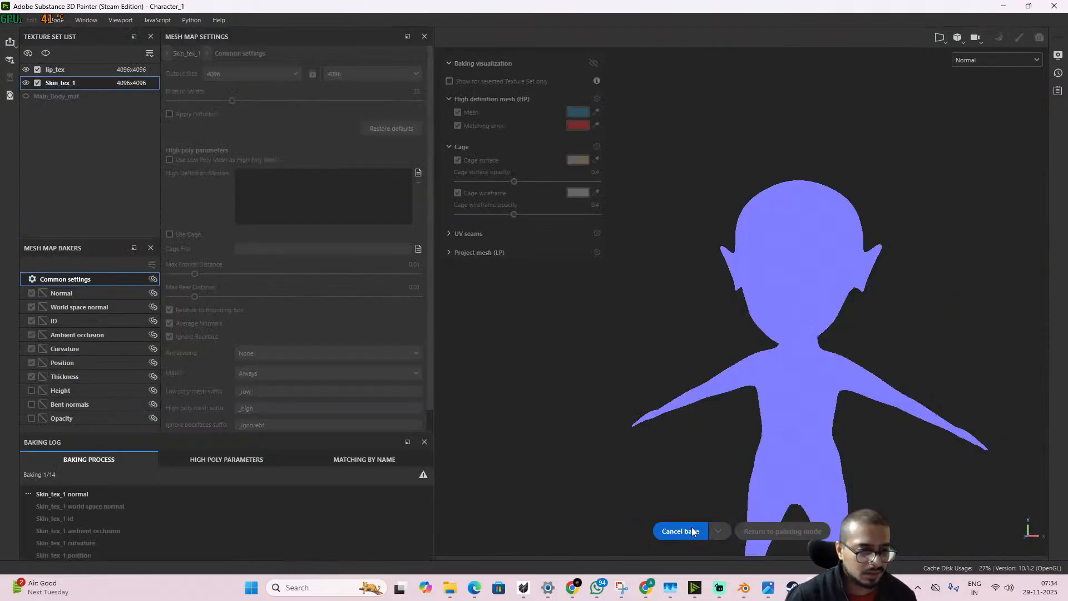
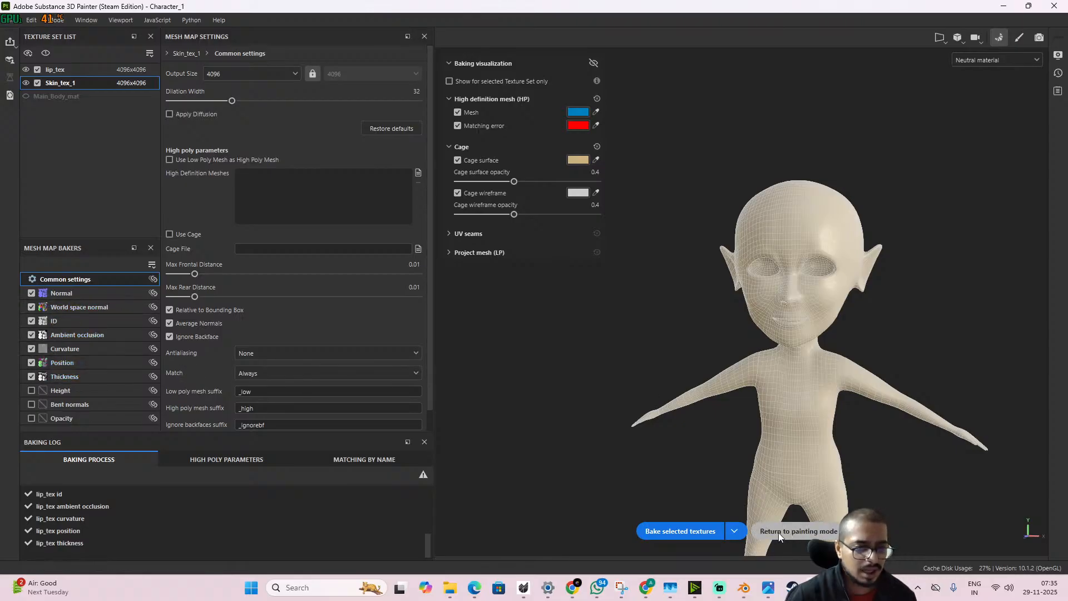
click(793, 532)
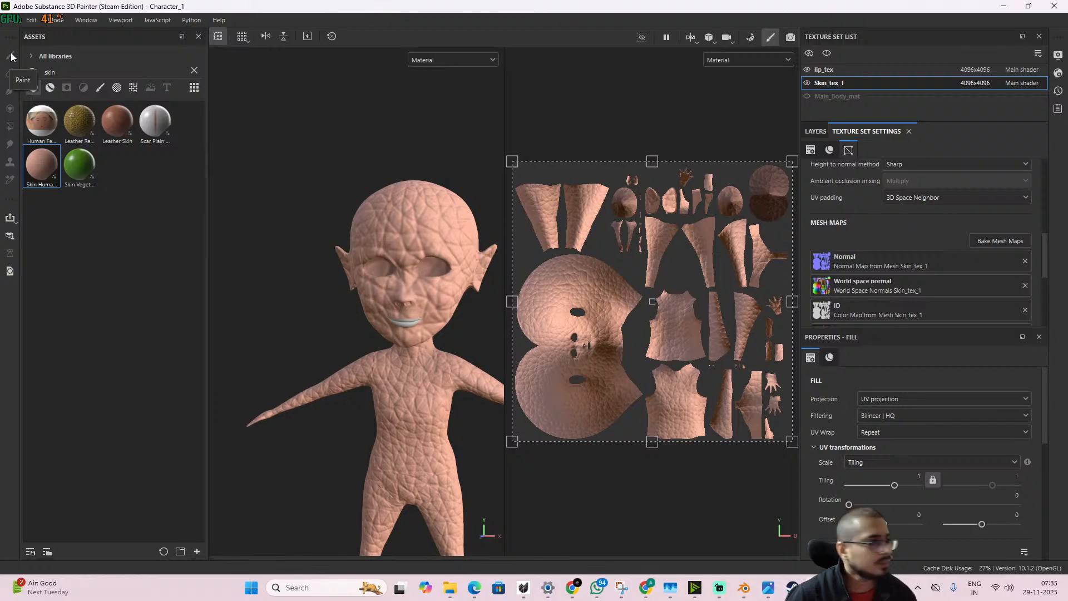
click(469, 249)
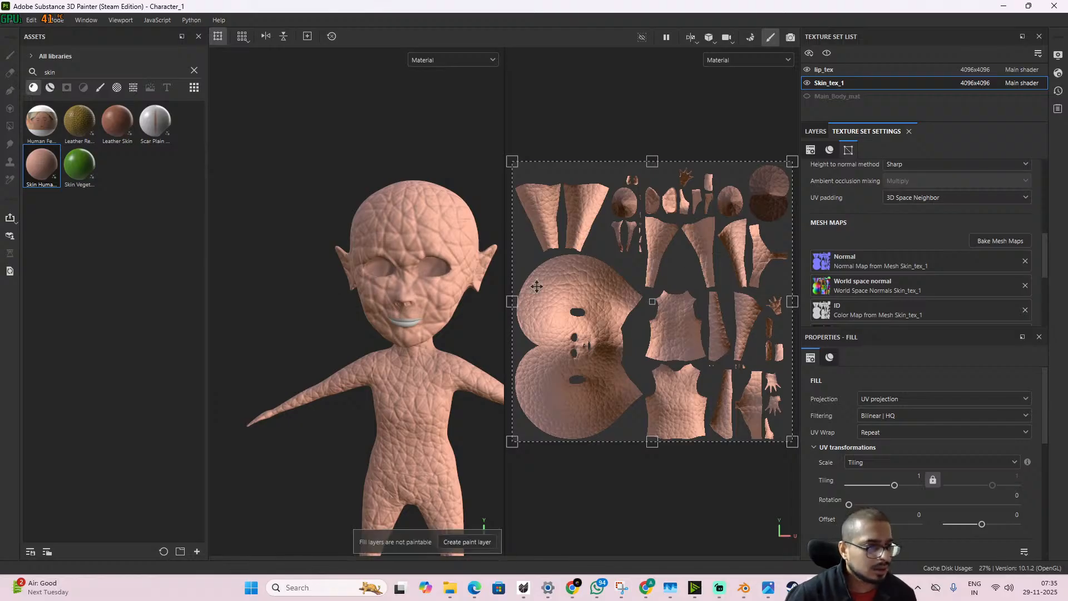
- Set the UV tiling of the Skin Human Flat layer to 40 after trying 30
click(822, 132)
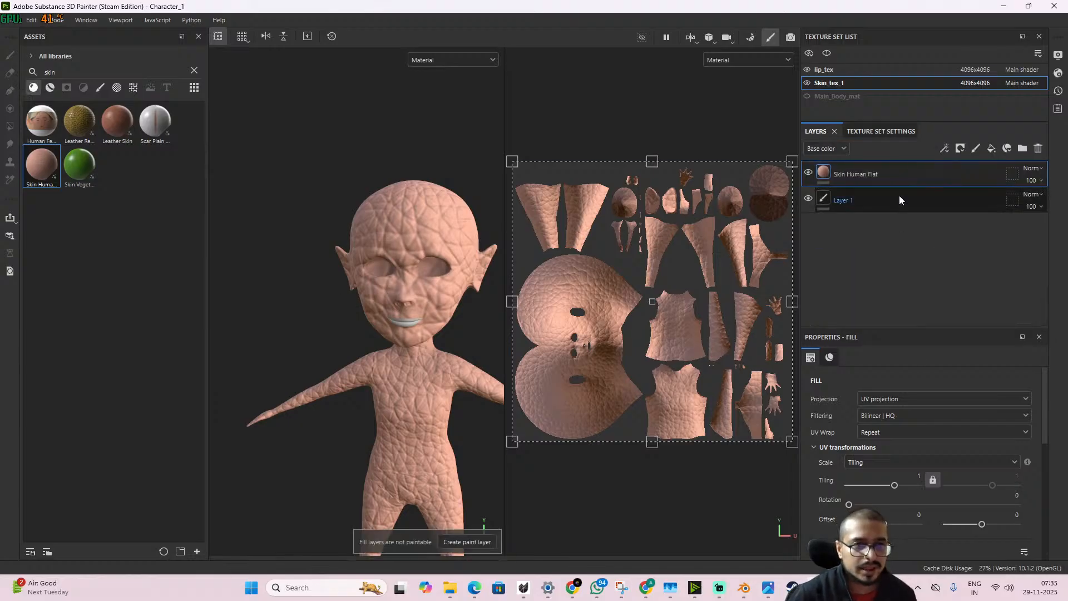
scroll(903, 476, down, 3)
scroll(903, 473, down, 2)
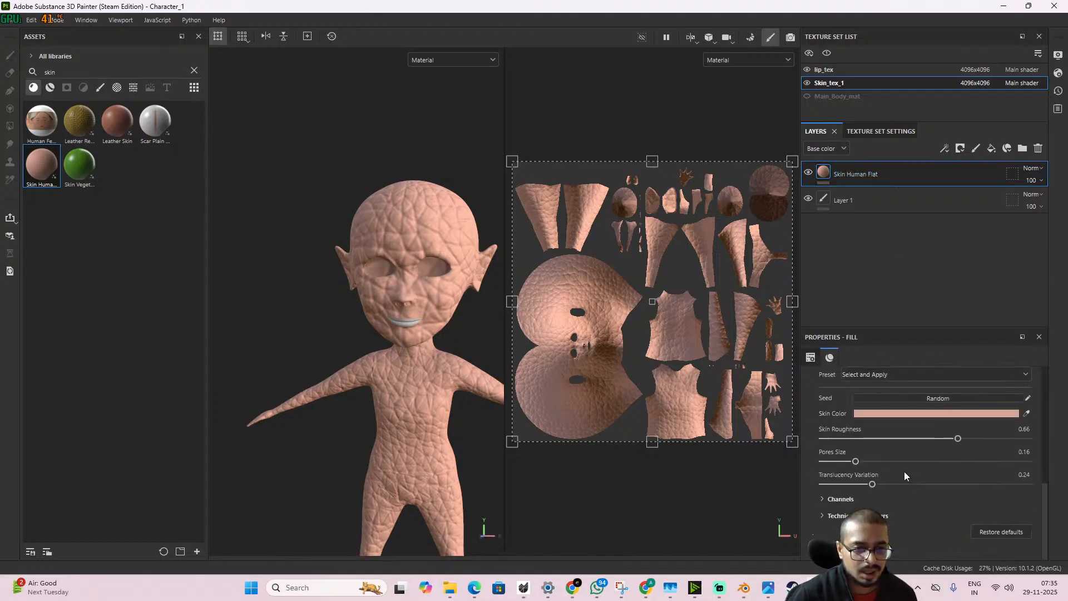
scroll(904, 467, up, 6)
click(921, 474)
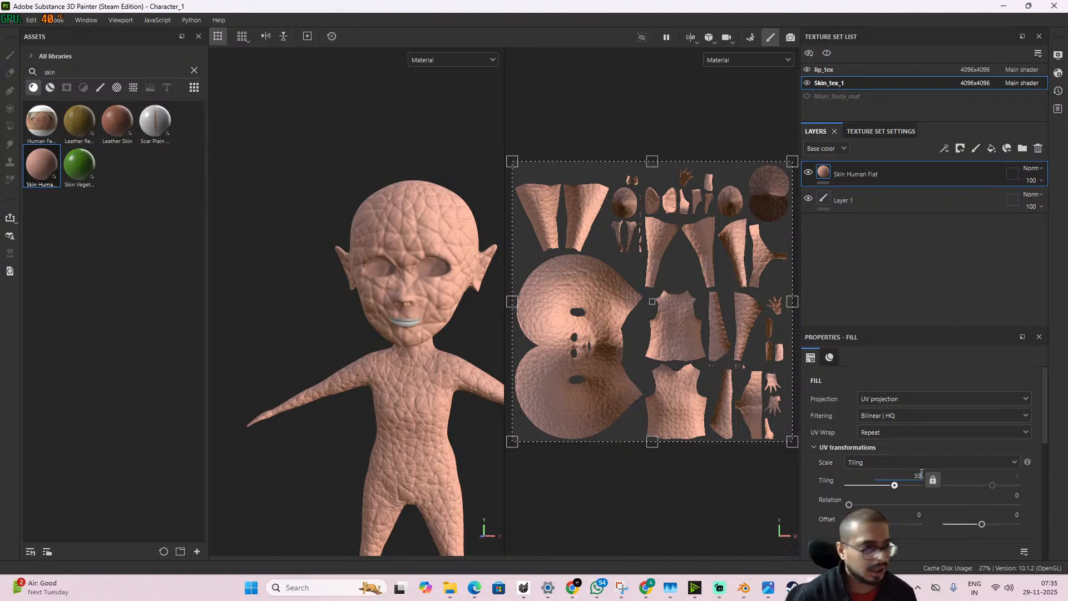
text(30)
key(BackSpace)
key(BackSpace)
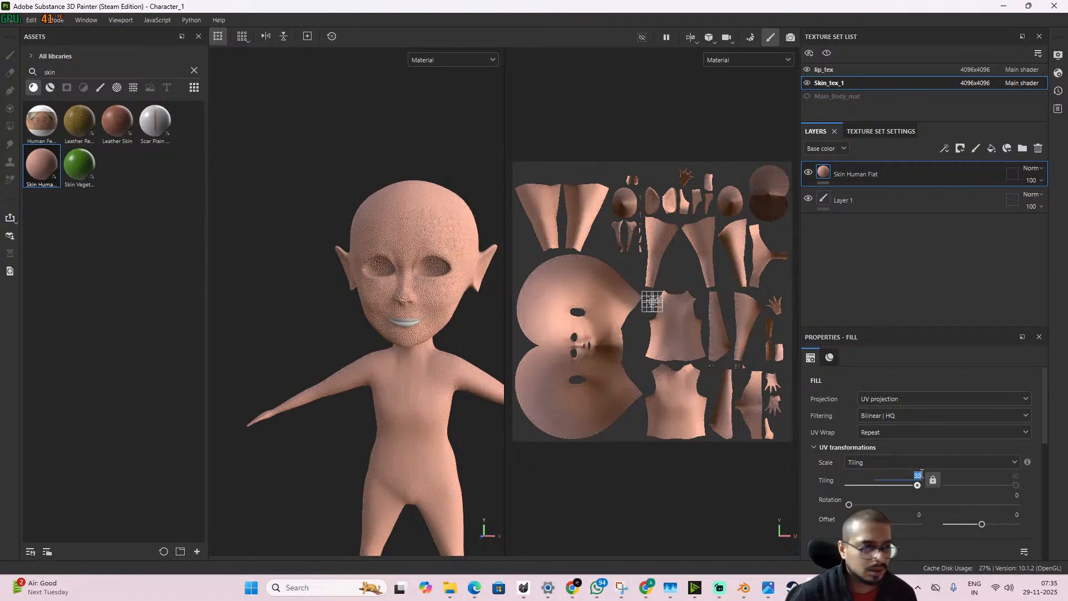
text(40)
key(Return)
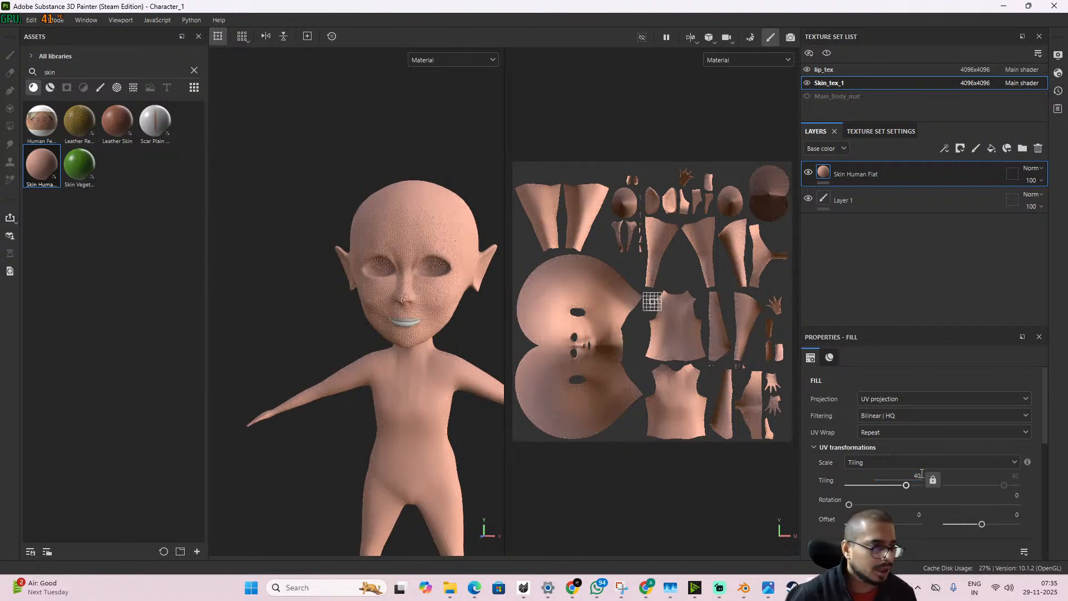
scroll(432, 276, up, 10)
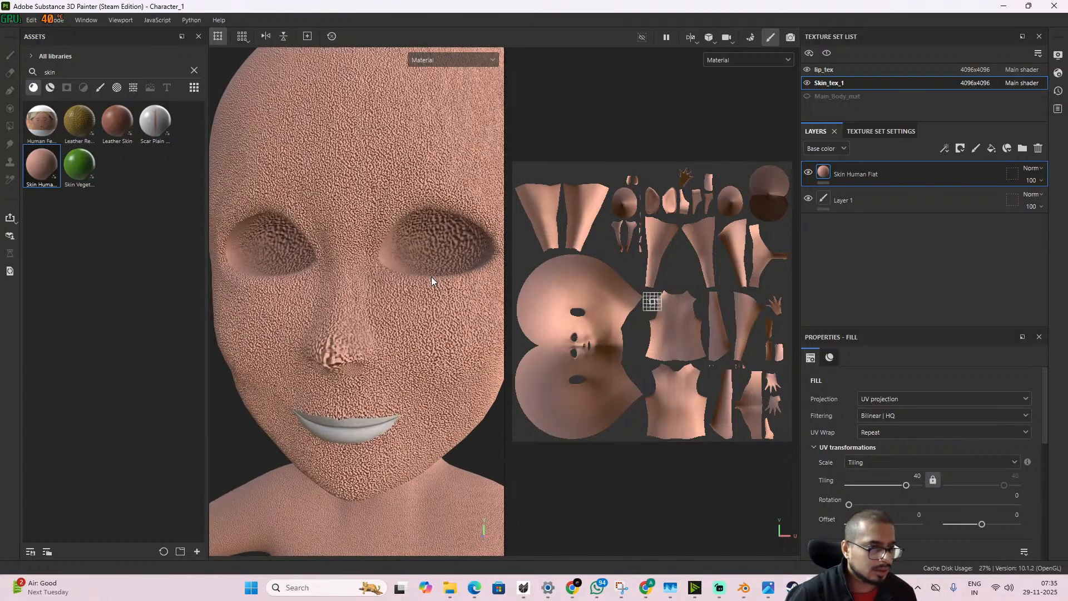
scroll(429, 343, down, 8)
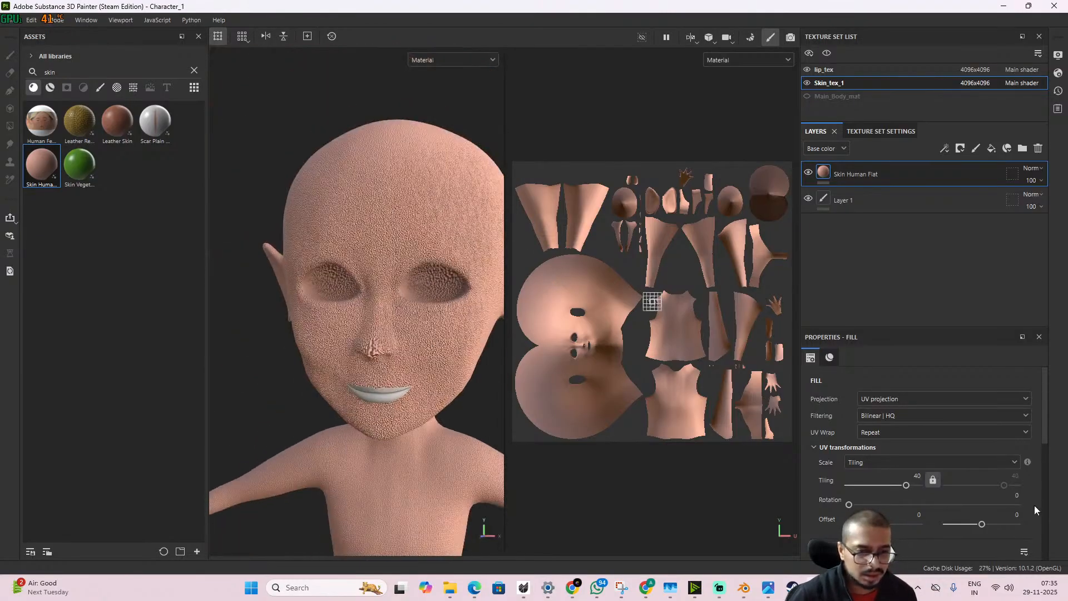
- In the Skin Human Flat technical parameters, lower Normal Intensity to 0.01 and Height Range to 0.01
scroll(956, 419, down, 2)
scroll(957, 418, down, 10)
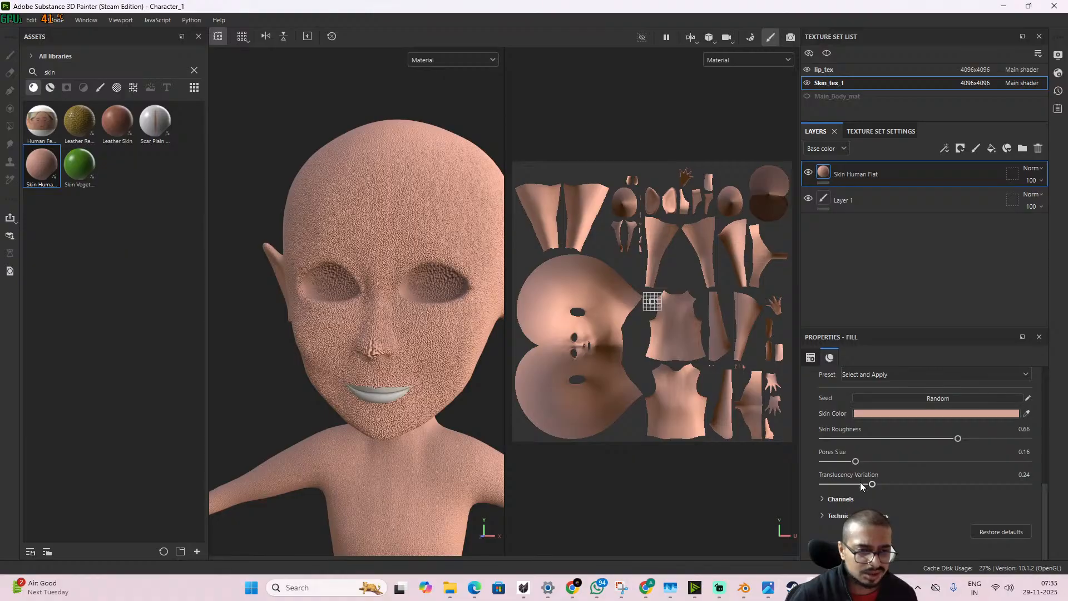
click(830, 514)
scroll(876, 499, down, 5)
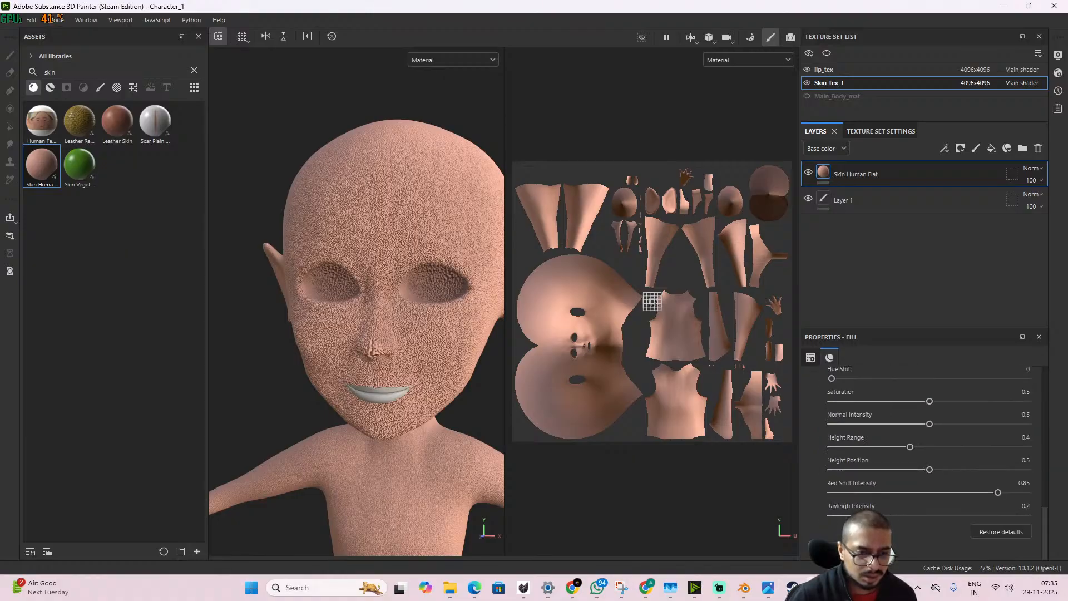
scroll(885, 507, up, 2)
drag(918, 490, 840, 491)
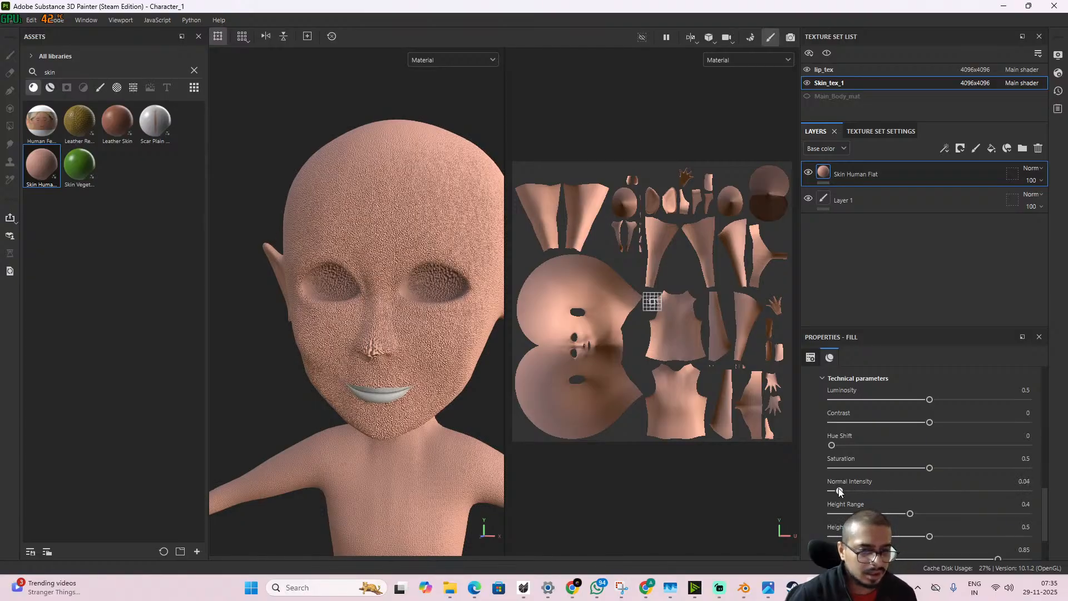
drag(905, 515, 833, 515)
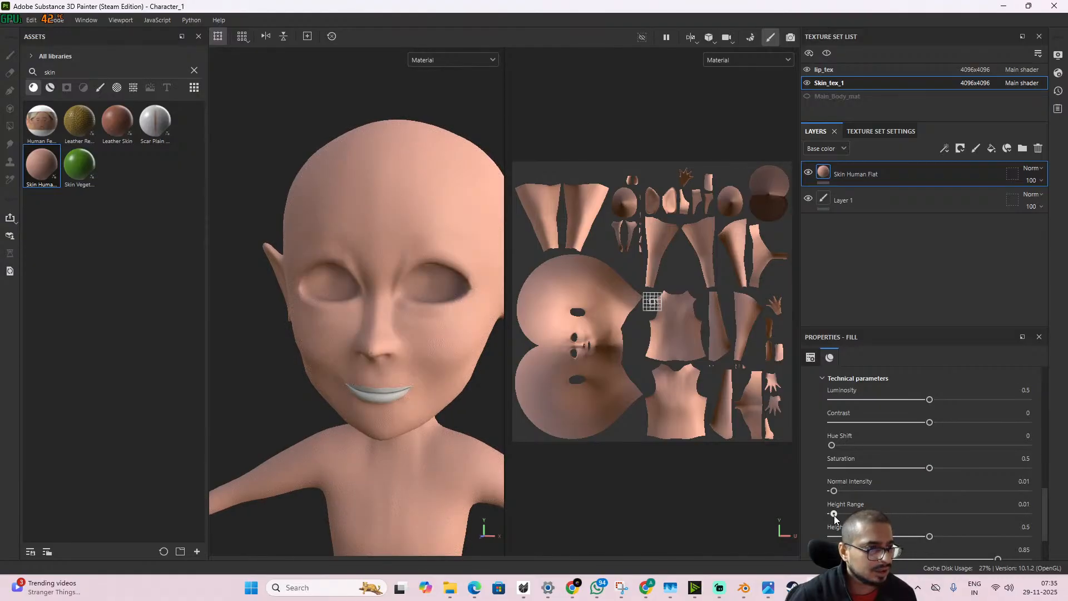
- Examine the smoothed skin on the character's face and upper body up close and from a distance
scroll(396, 362, up, 3)
scroll(396, 363, up, 2)
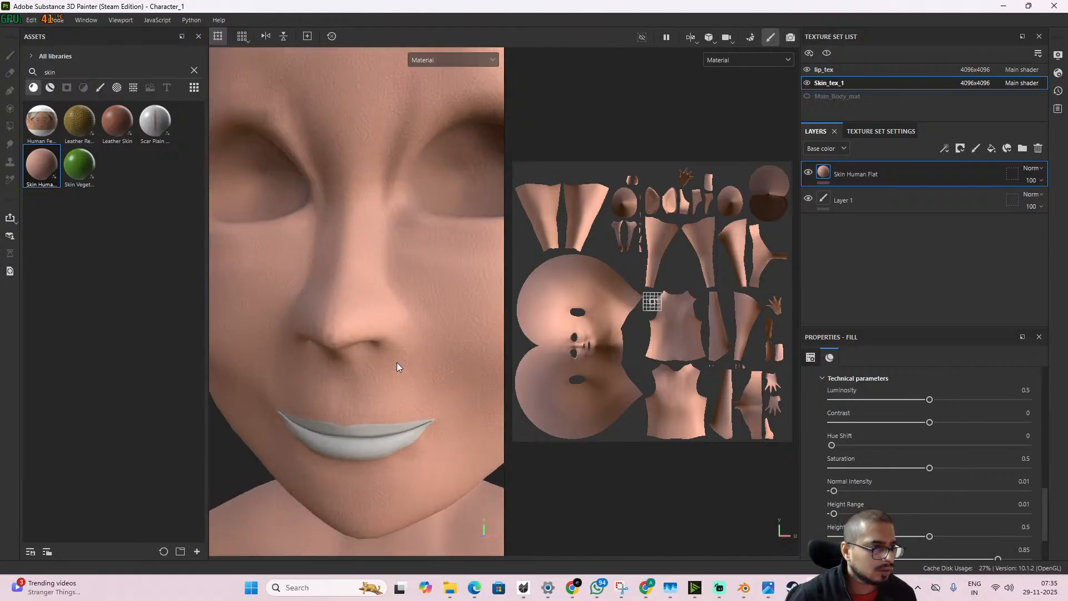
scroll(396, 362, down, 5)
alt+drag(479, 402, 477, 362)
scroll(350, 361, down, 3)
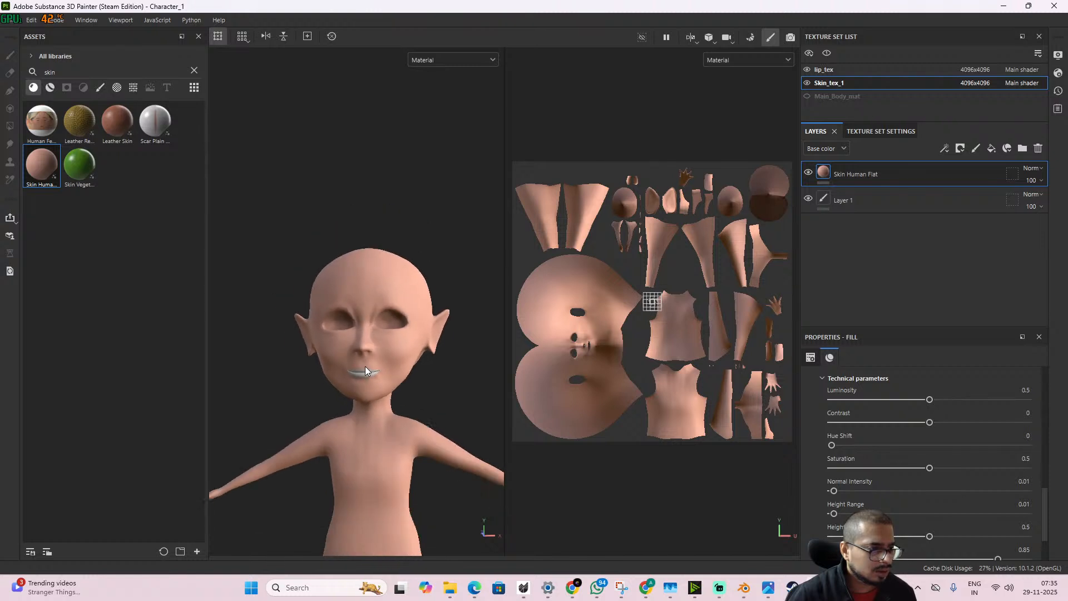
scroll(365, 366, down, 2)
scroll(370, 376, up, 5)
scroll(393, 369, up, 3)
alt+drag(392, 368, 379, 376)
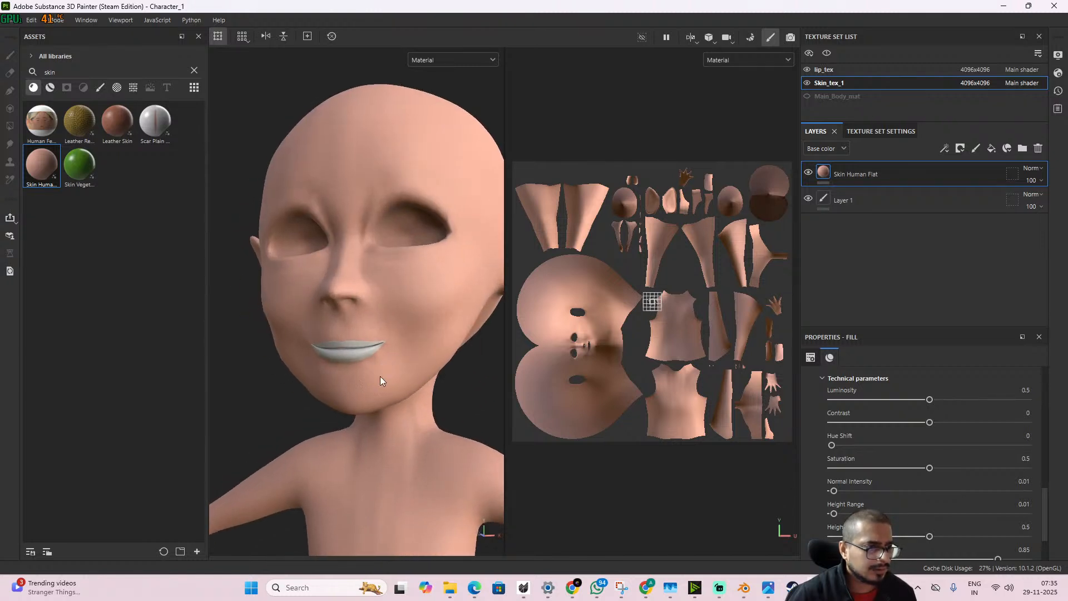
- Try a light orange-tan skin color with a hue of 0.082 for the Skin Human Flat layer
scroll(875, 416, up, 5)
scroll(875, 416, down, 5)
click(929, 443)
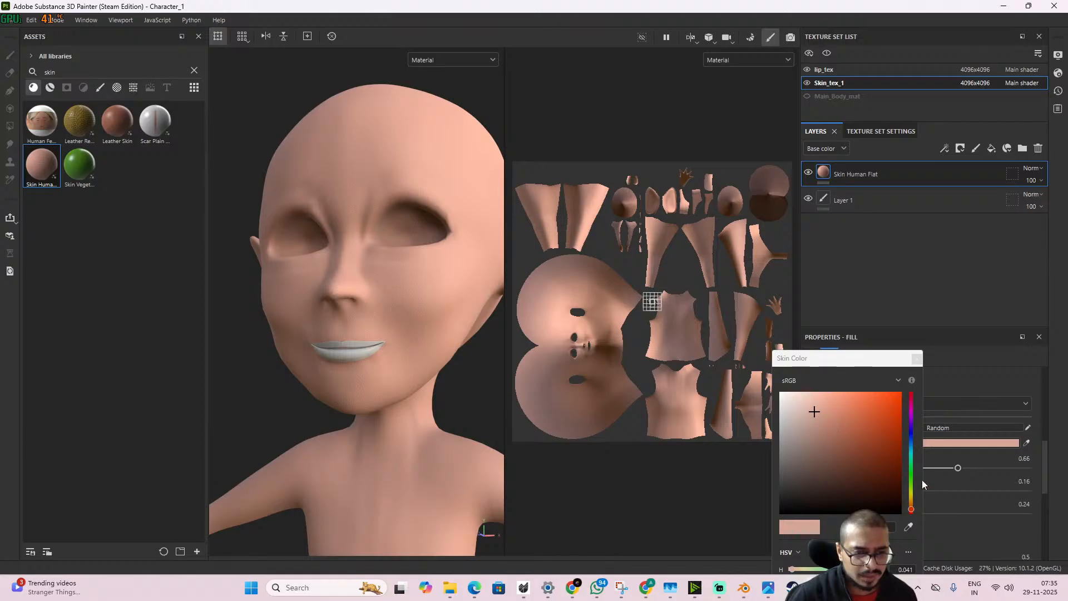
click(911, 506)
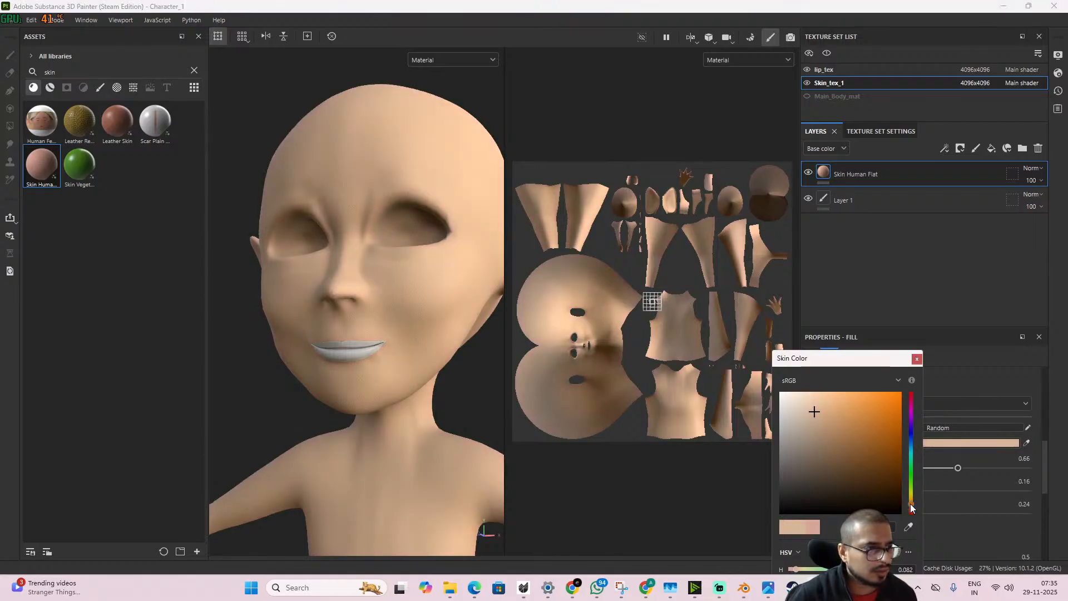
click(832, 415)
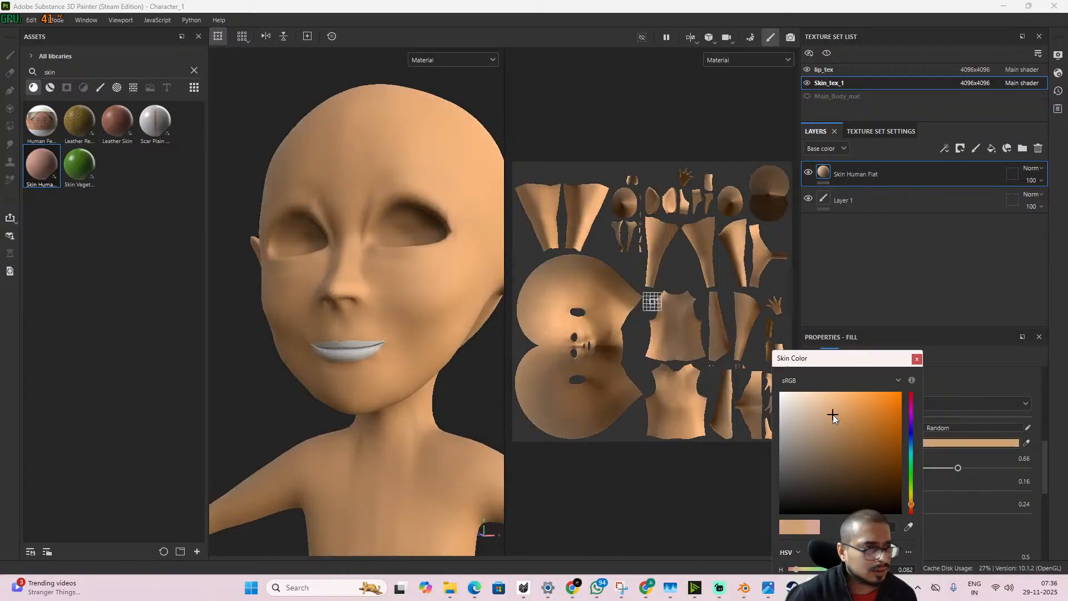
click(829, 406)
click(820, 405)
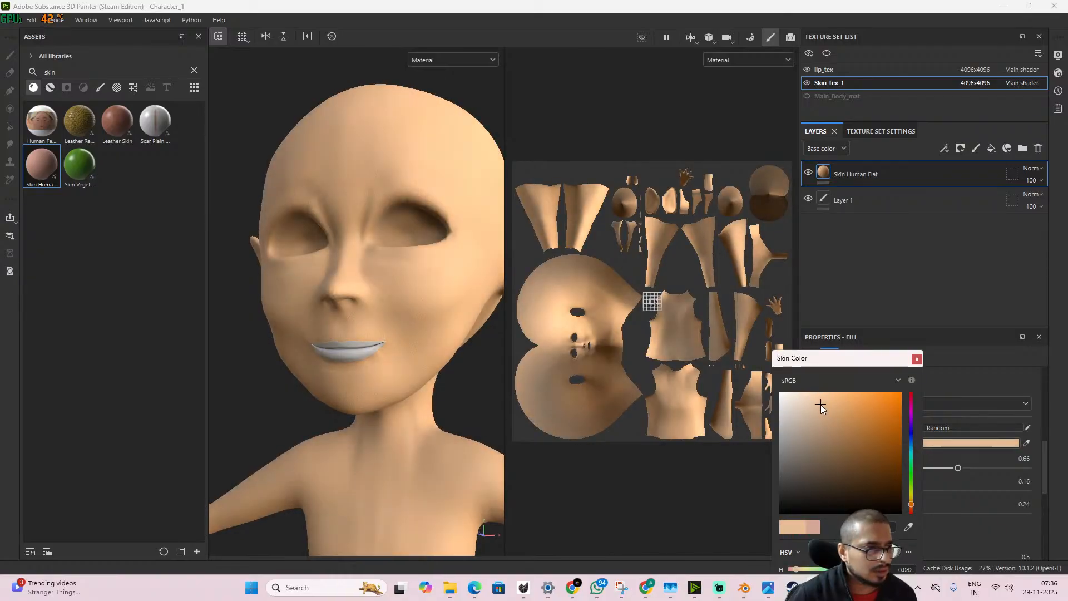
click(817, 405)
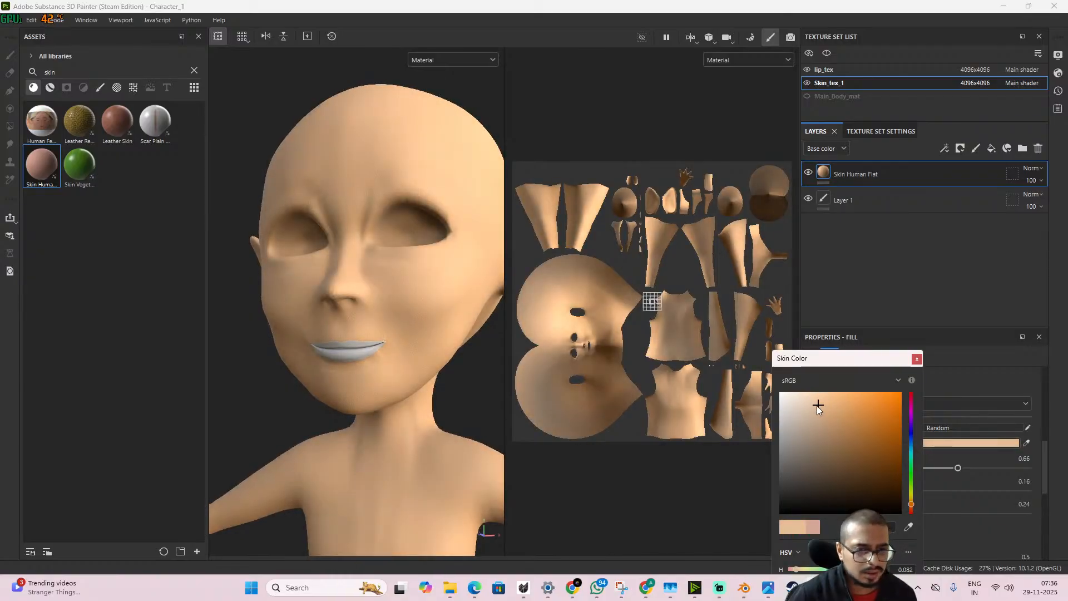
- Try a pale, desaturated purple skin color with a hue of 0.740
drag(912, 439, 911, 426)
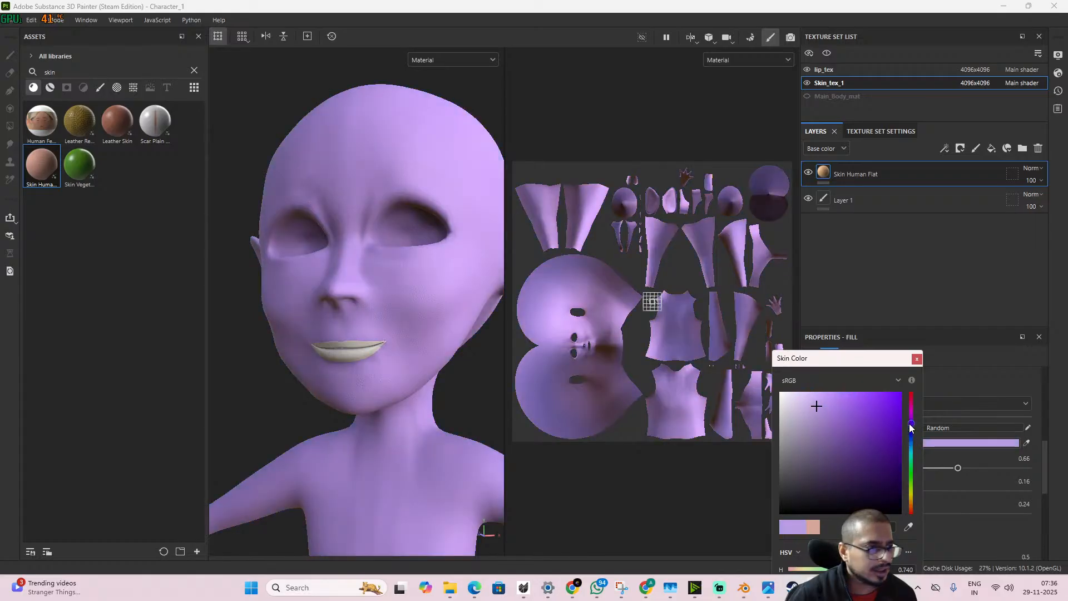
mouse_move(814, 406)
mouse_down()
mouse_move(801, 423)
mouse_move(799, 412)
mouse_up()
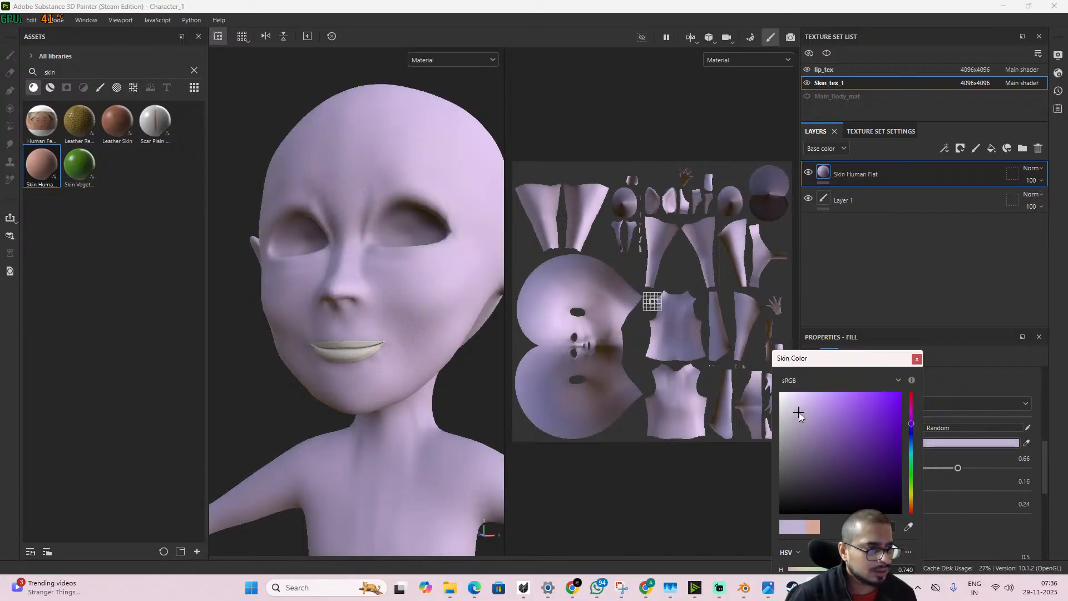
drag(798, 418, 797, 422)
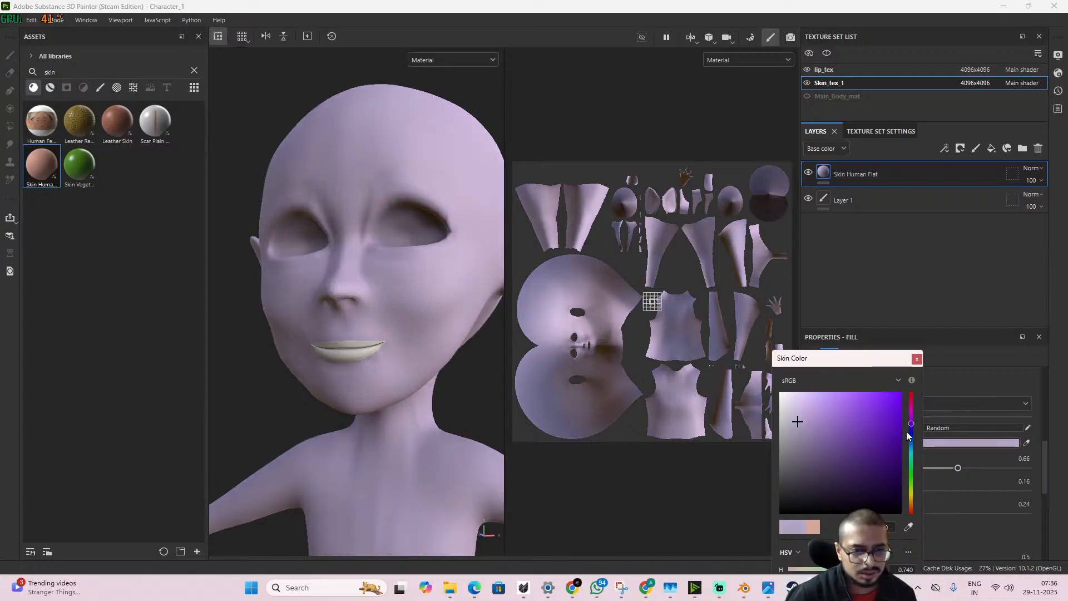
- Set the skin color to a muted warm beige with a hue of 0.096 and check it on the face and body
click(910, 496)
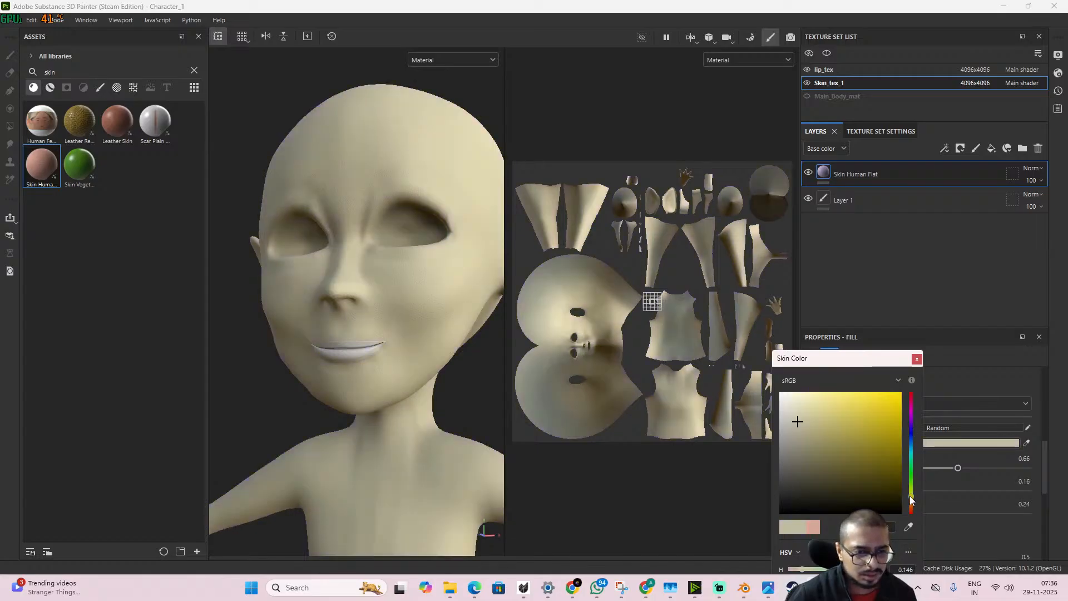
click(814, 414)
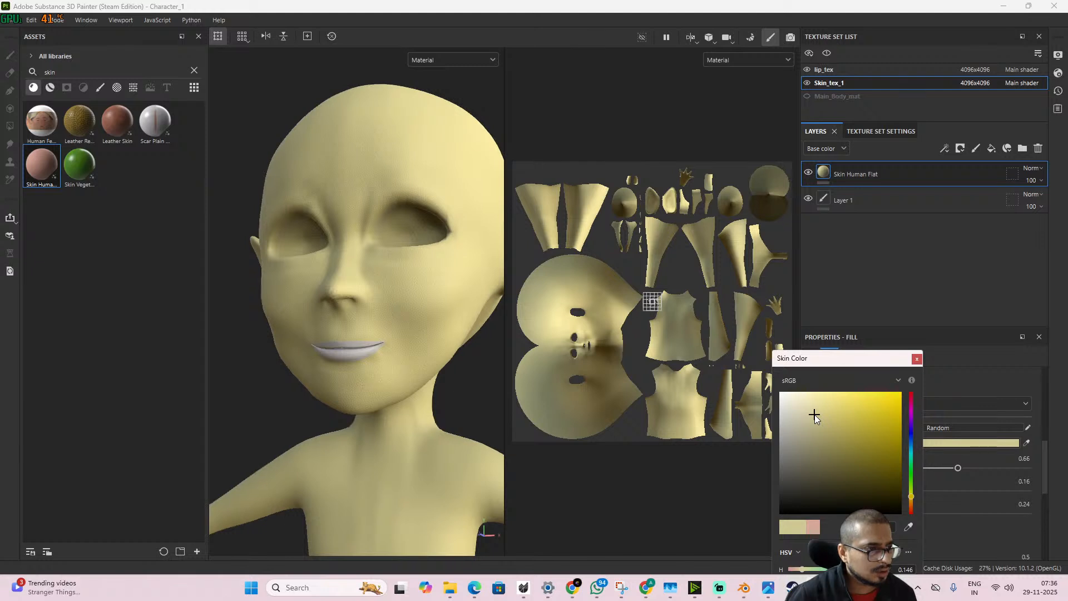
click(910, 499)
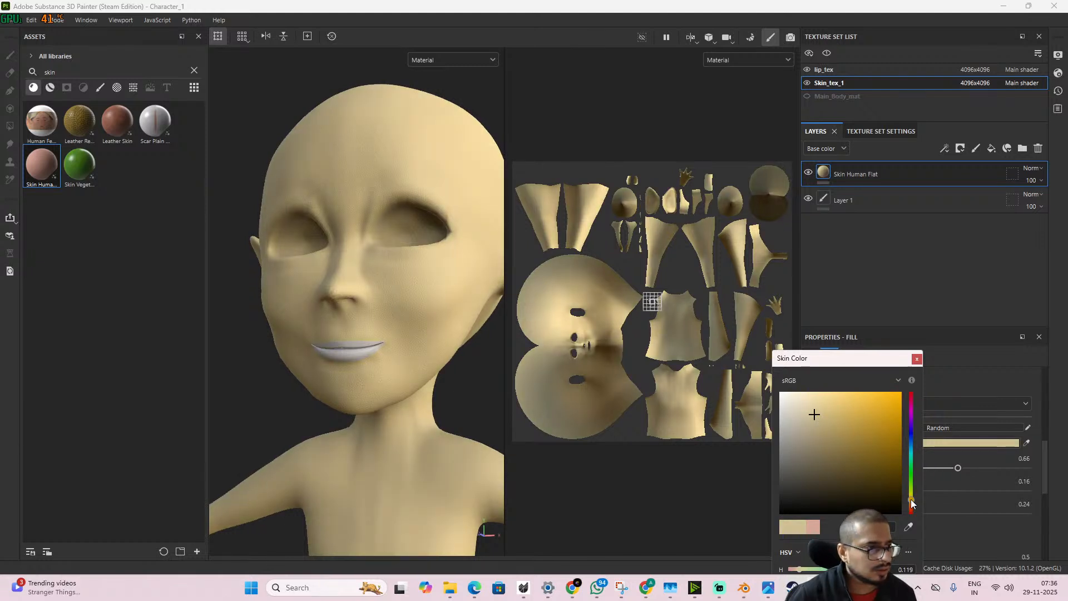
click(913, 502)
scroll(454, 321, down, 4)
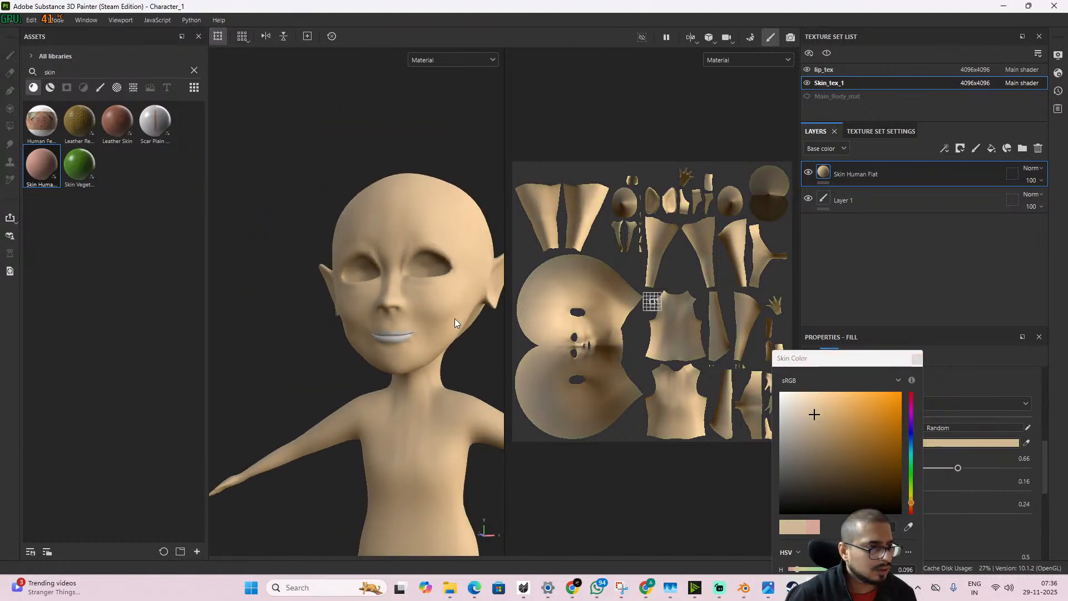
mouse_move(438, 341)
alt+mouse_down()
mouse_move(218, 351)
mouse_move(436, 369)
mouse_move(446, 334)
mouse_move(439, 345)
alt+mouse_up()
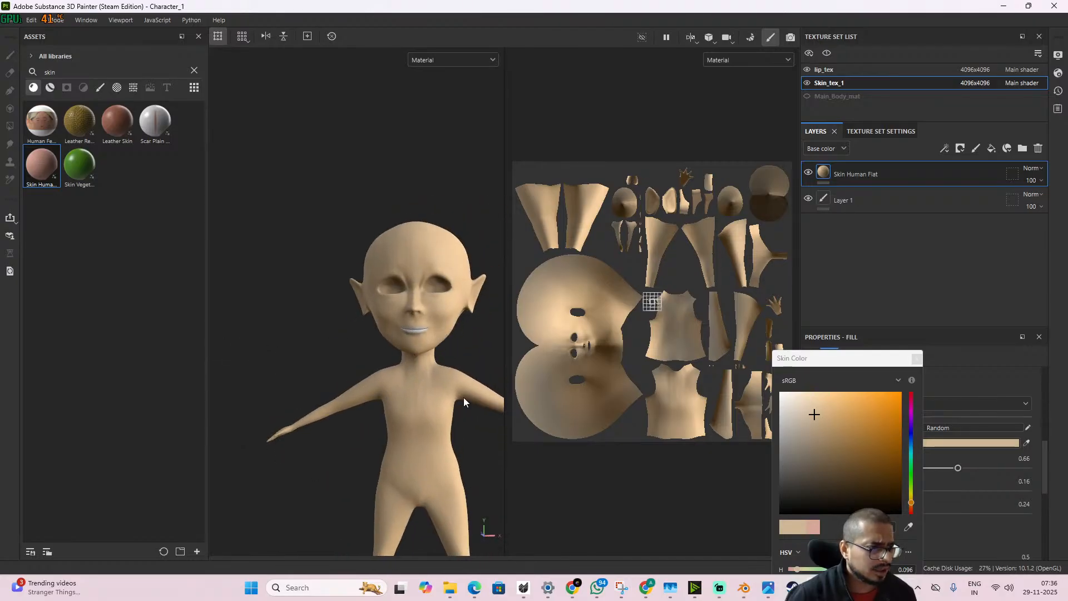
scroll(445, 373, up, 5)
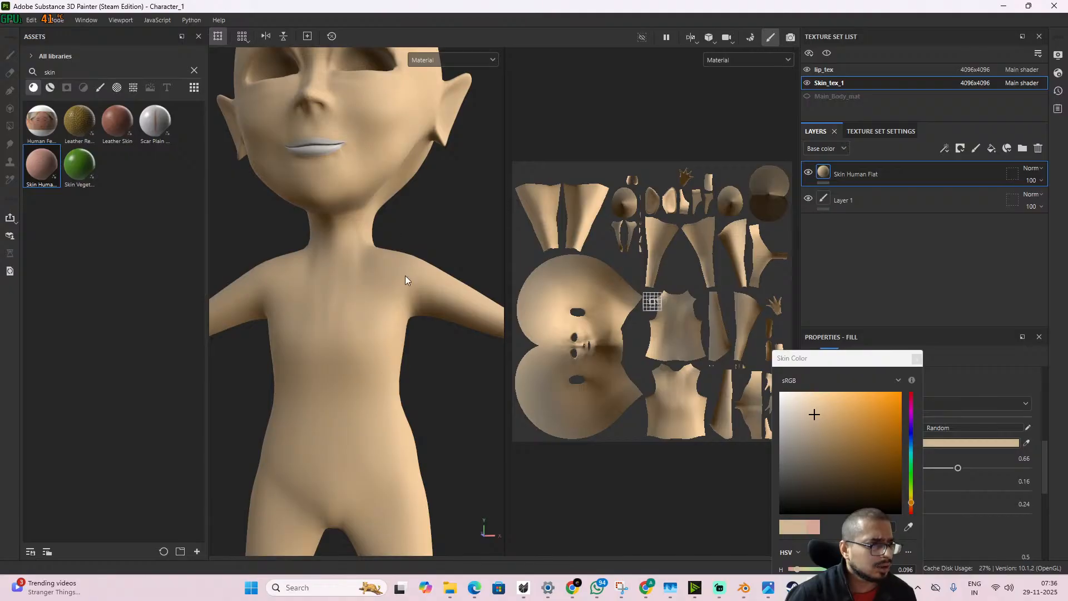
alt+middle_drag(397, 225, 432, 426)
scroll(427, 417, up, 3)
mouse_move(422, 408)
alt+mouse_down()
mouse_move(327, 394)
mouse_move(412, 417)
alt+mouse_up()
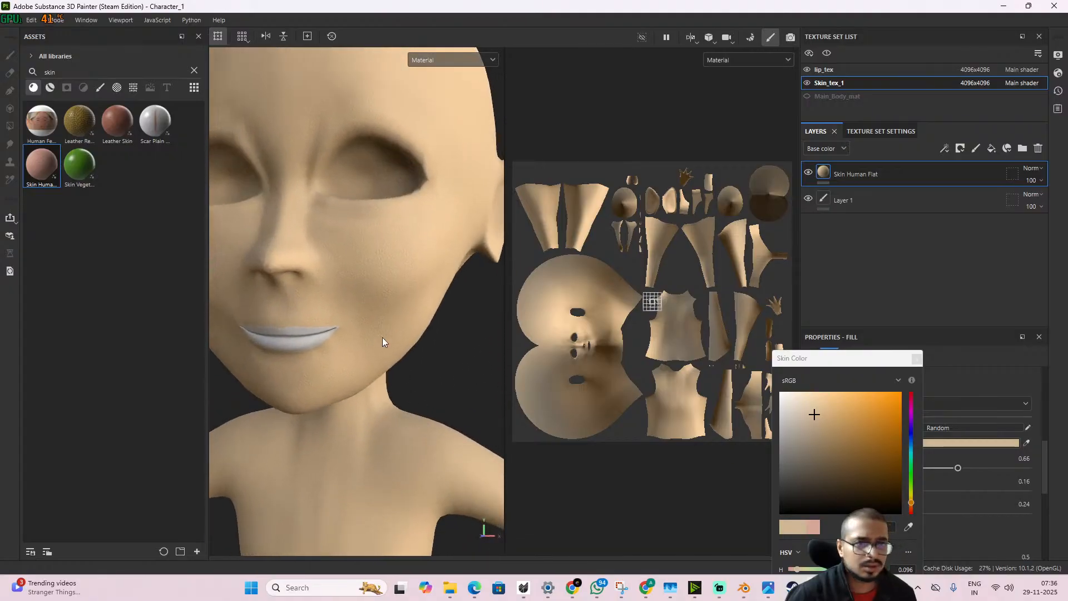
scroll(382, 341, down, 3)
- Move Layer 1 above the Skin Human Flat layer, then make and undo a test brush stroke beneath the eye
mouse_move(862, 199)
mouse_down()
mouse_move(865, 165)
mouse_move(855, 168)
mouse_up()
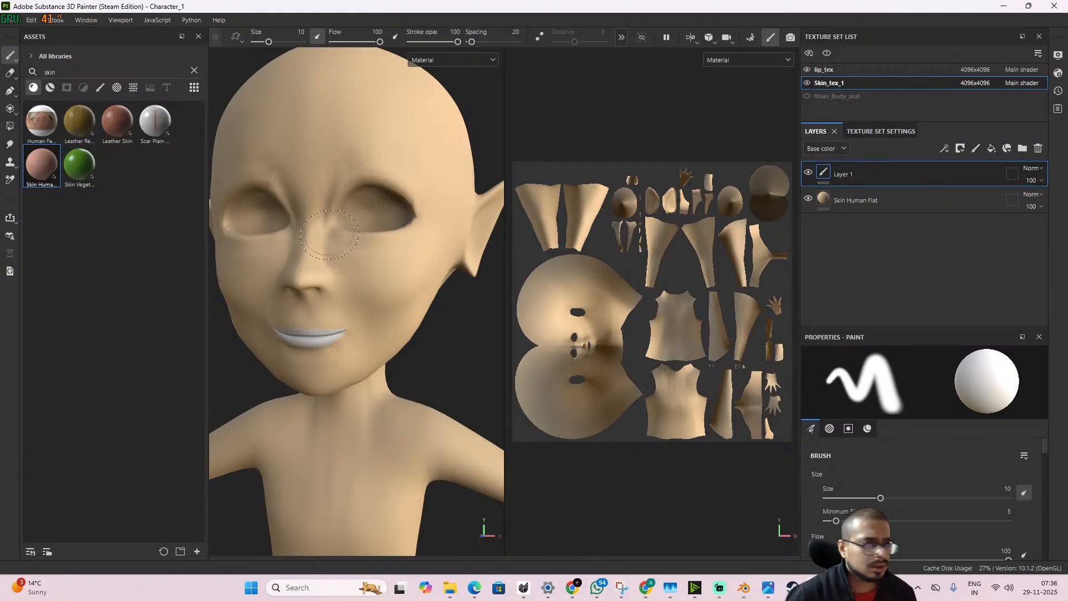
mouse_move(343, 262)
mouse_down()
mouse_move(388, 254)
mouse_move(372, 268)
mouse_up()
key(ctrl+z)
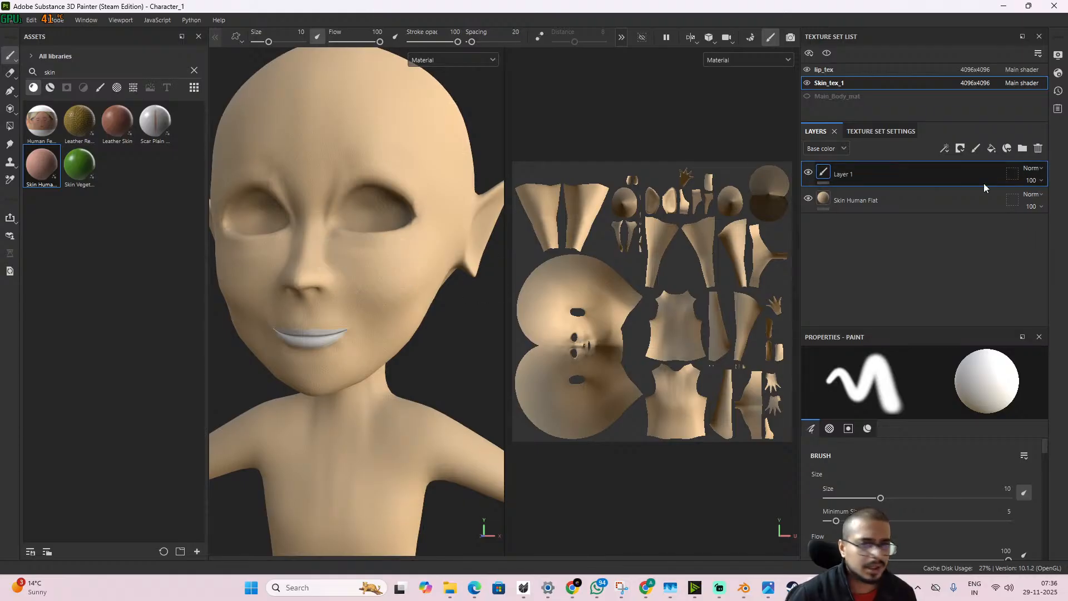
- Set the blend mode of Layer 1 to Overlay, then make and undo a test brush stroke around the eye
click(1032, 169)
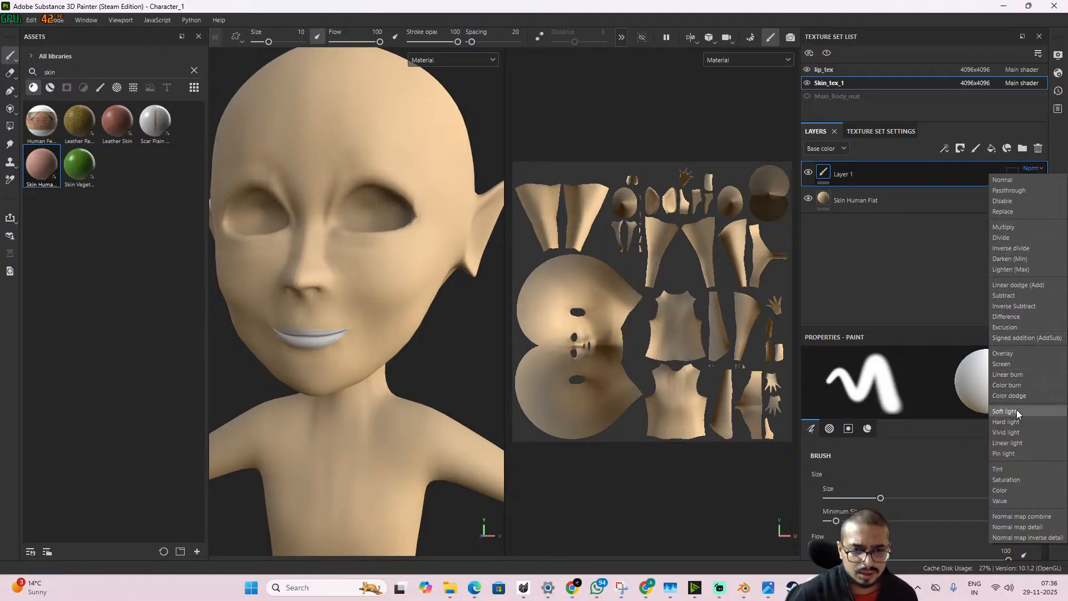
click(1003, 353)
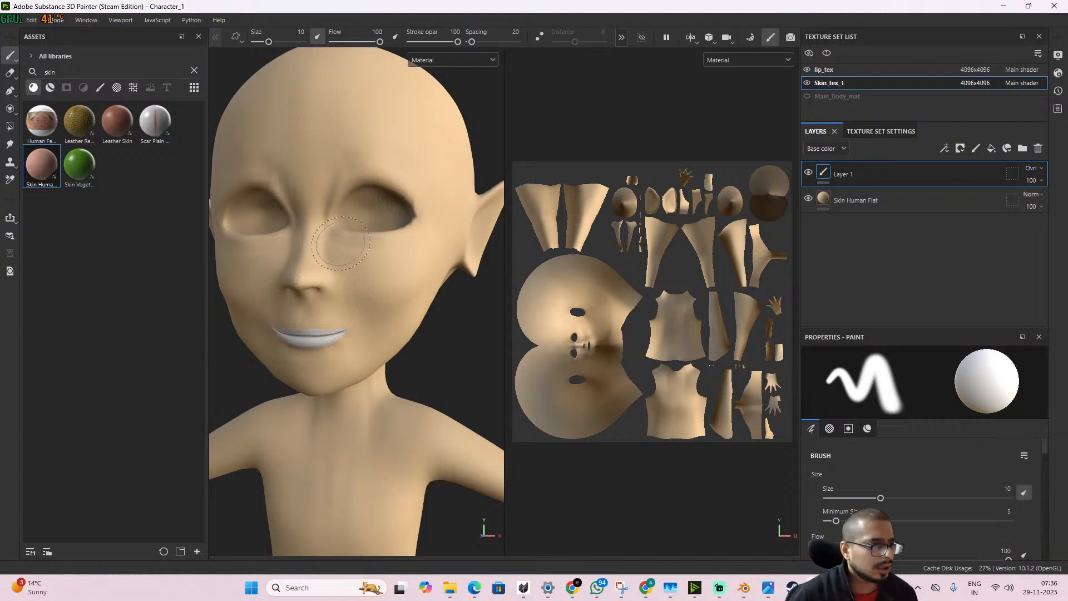
drag(403, 217, 369, 239)
key(ctrl+z)
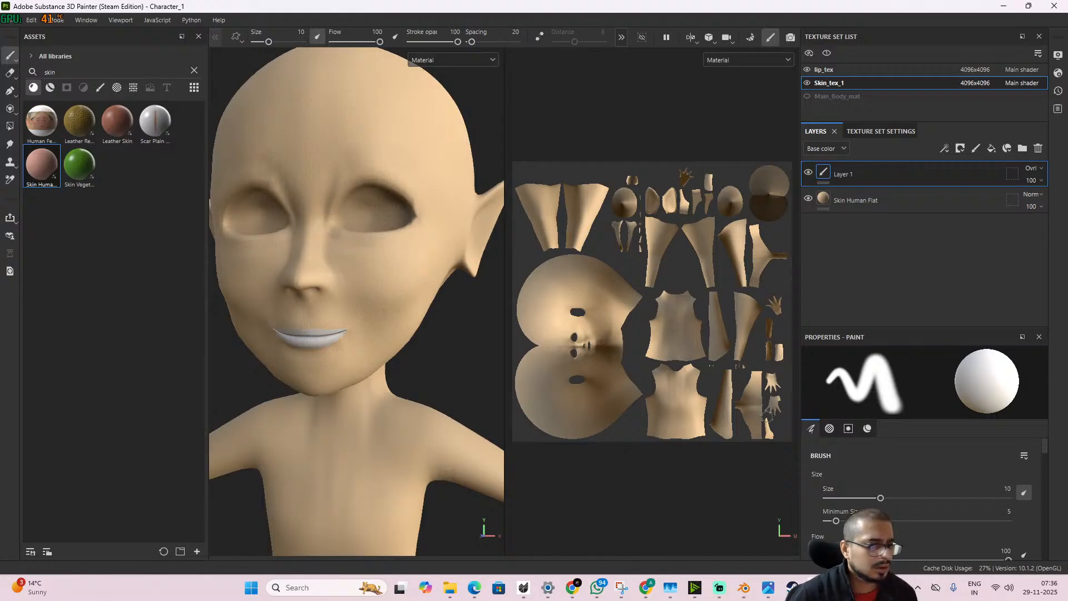
scroll(916, 472, down, 3)
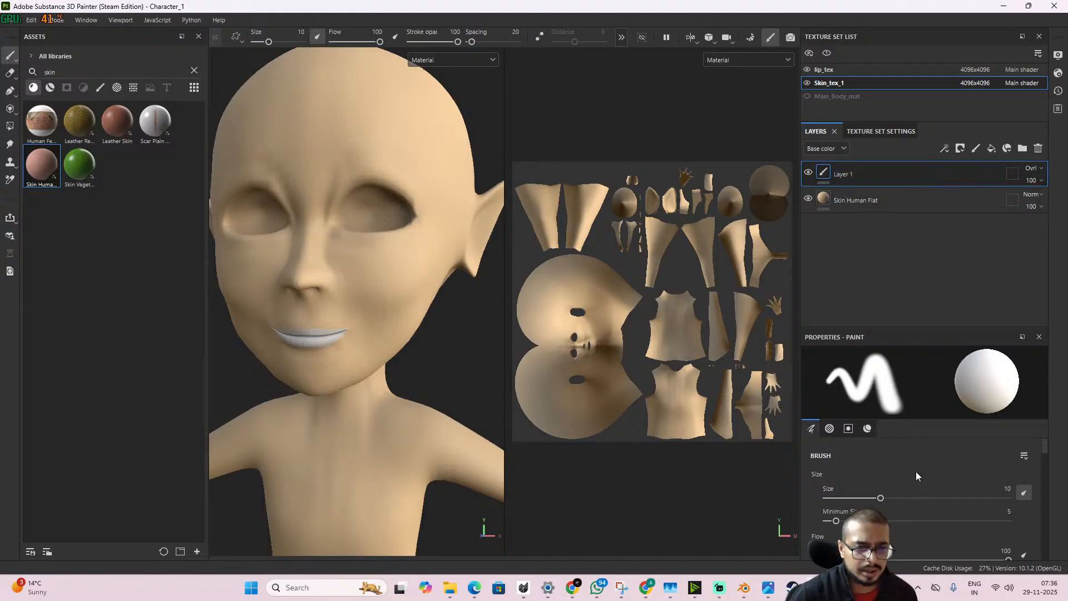
- Sample the skin tone for the brush's base color and shift its hue to a blue-violet of 0.662
scroll(915, 470, down, 10)
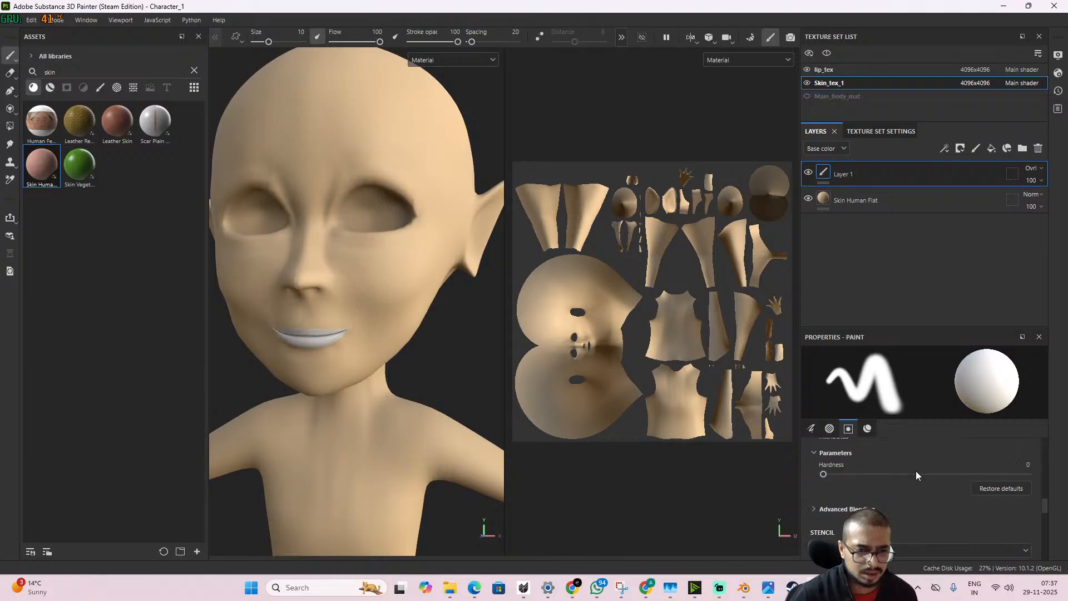
scroll(916, 470, down, 2)
click(918, 480)
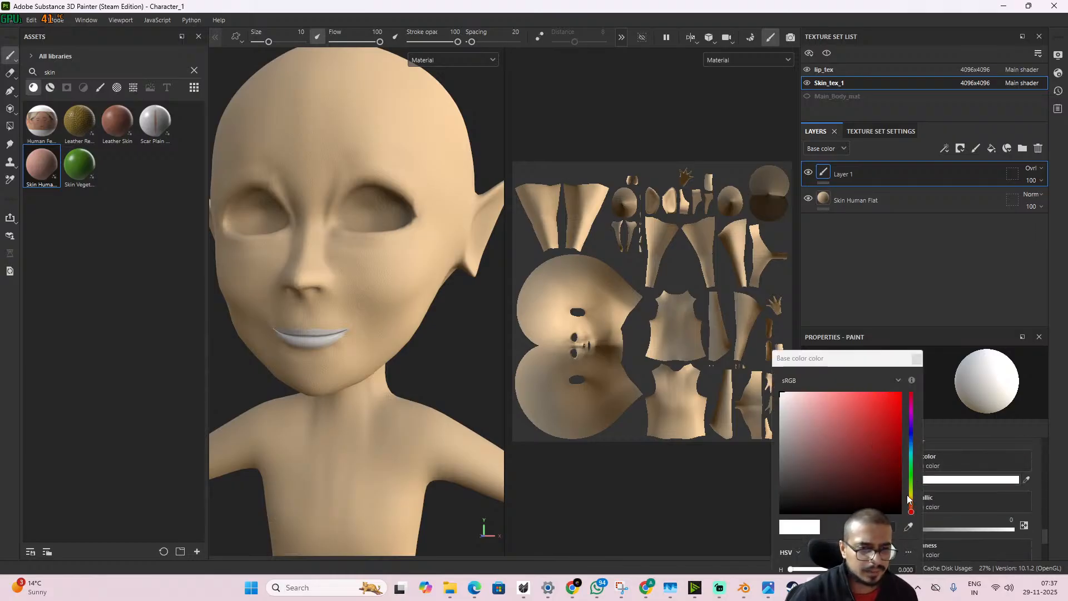
click(909, 526)
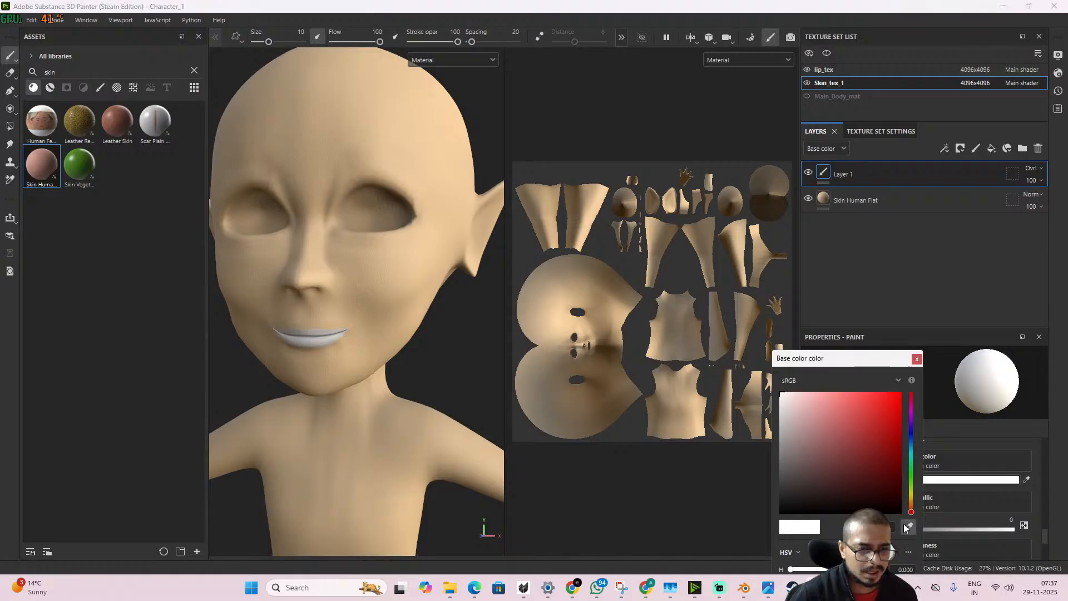
click(345, 252)
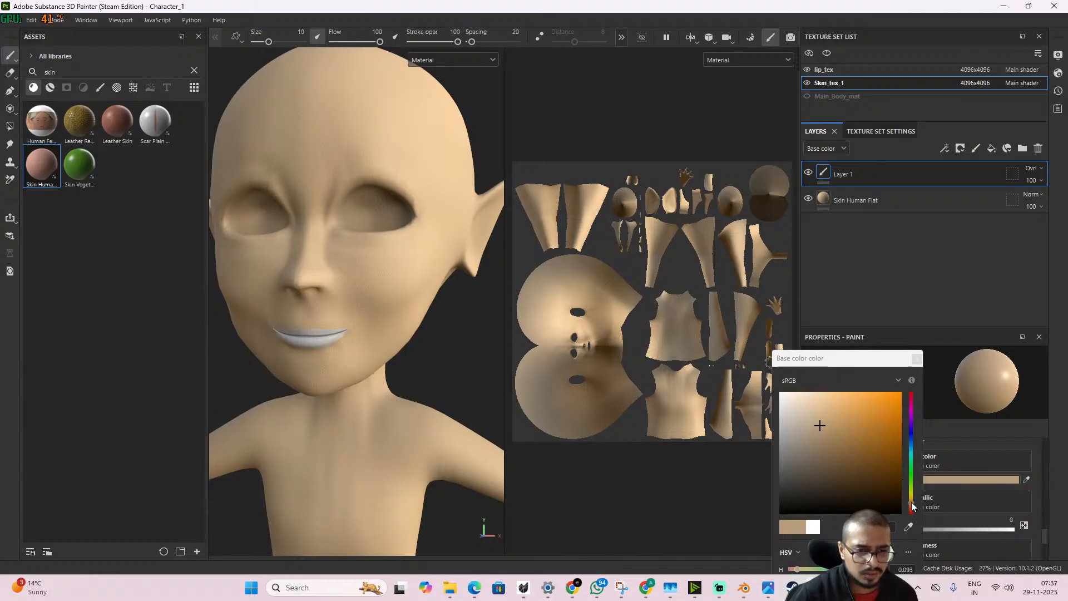
drag(912, 507, 911, 433)
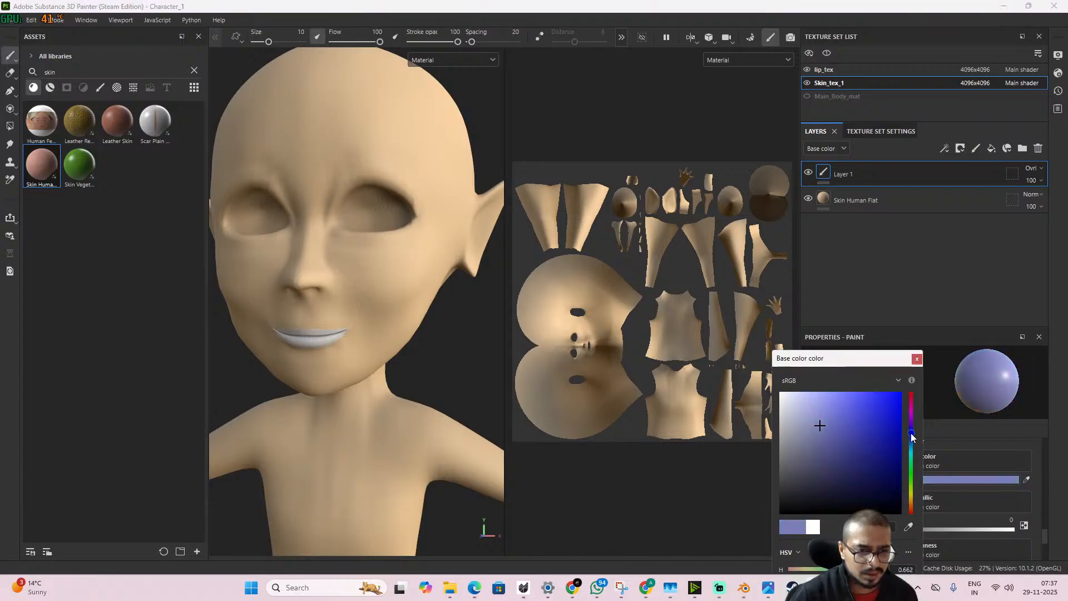
- Try painting the blue-violet tint around one eye without symmetry, then undo the strokes
drag(332, 230, 332, 254)
key(ctrl+z)
key(ctrl+z)
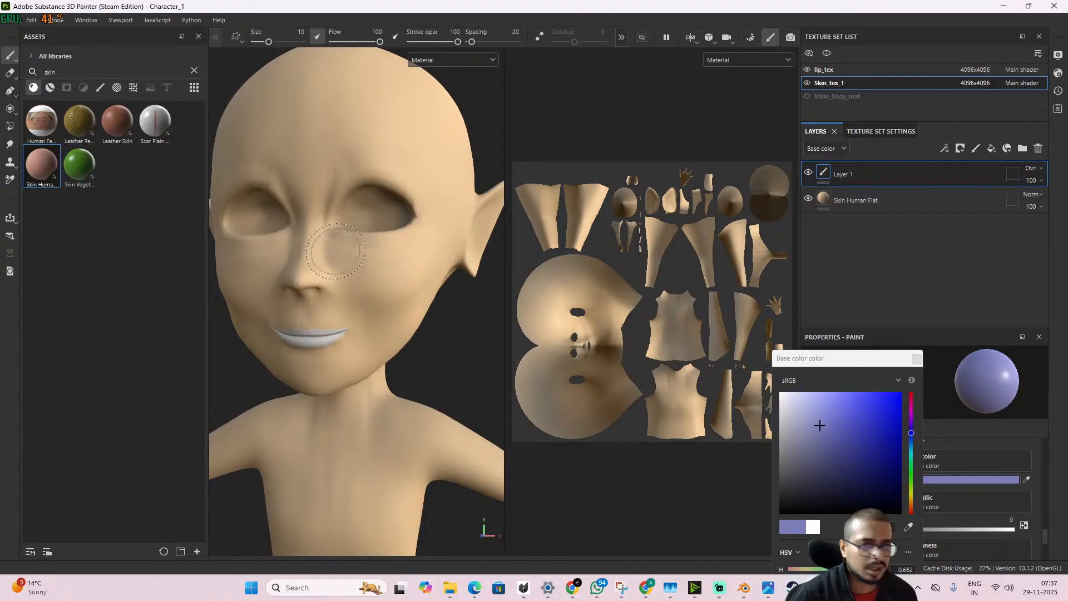
scroll(344, 309, up, 2)
scroll(356, 270, up, 1)
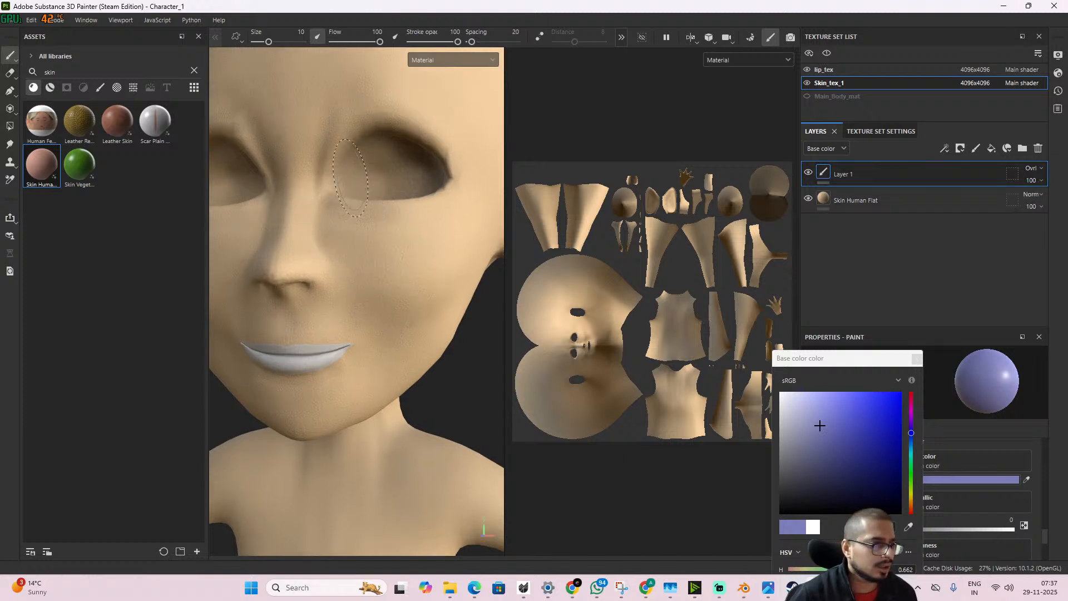
mouse_move(327, 187)
mouse_down()
mouse_move(342, 177)
mouse_move(339, 188)
mouse_up()
mouse_move(434, 195)
mouse_down()
mouse_move(444, 178)
mouse_move(441, 191)
mouse_move(378, 209)
mouse_move(326, 189)
mouse_move(431, 214)
mouse_move(445, 178)
mouse_up()
mouse_move(333, 144)
mouse_down()
mouse_move(328, 131)
mouse_move(417, 119)
mouse_move(453, 161)
mouse_move(413, 135)
mouse_up()
scroll(341, 207, down, 6)
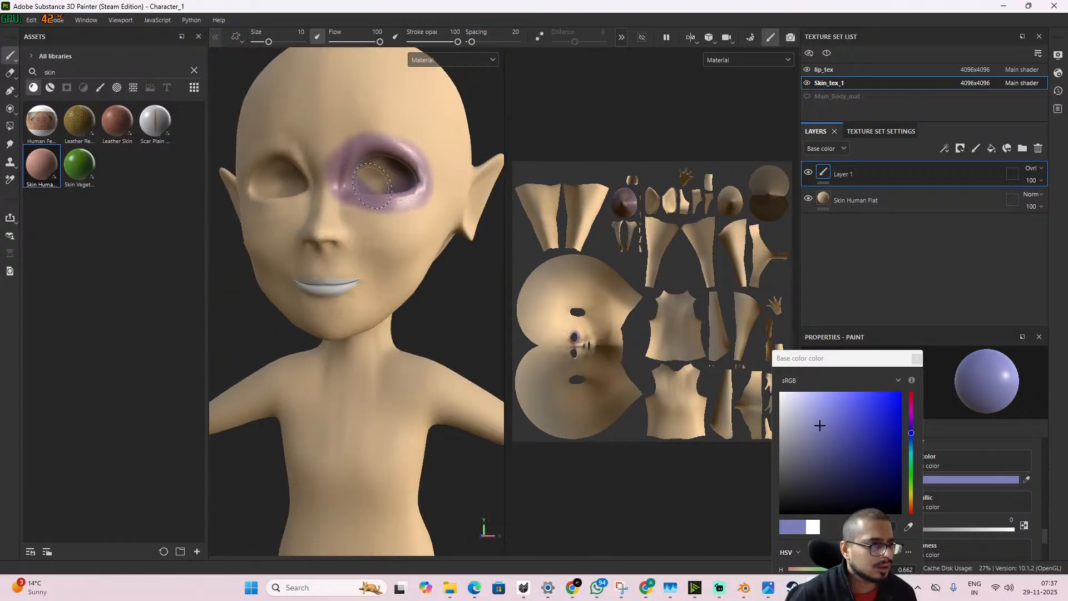
alt+drag(341, 207, 319, 176)
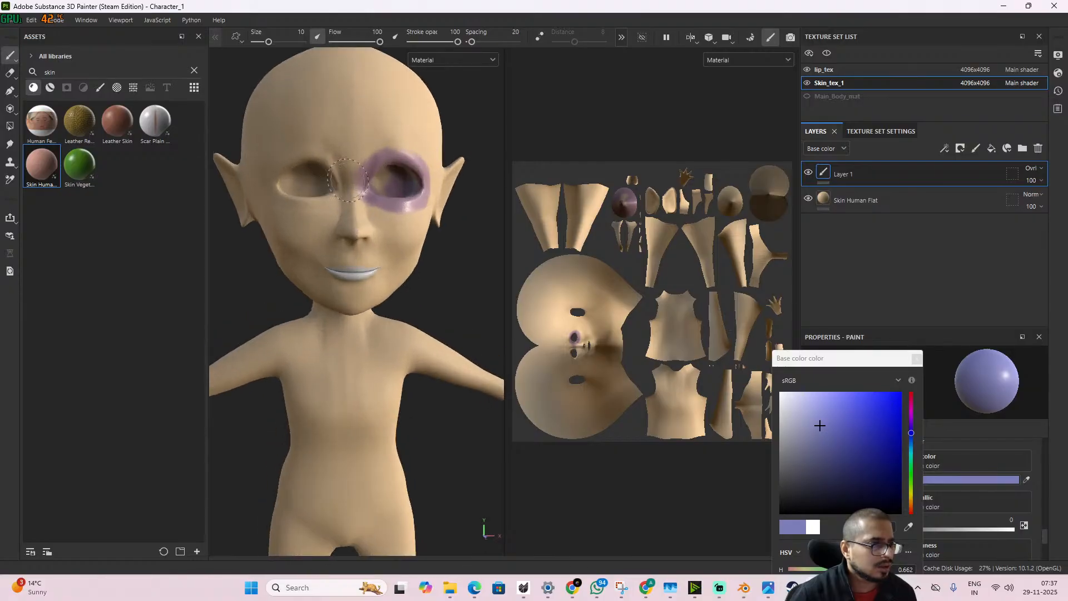
key(ctrl+z)
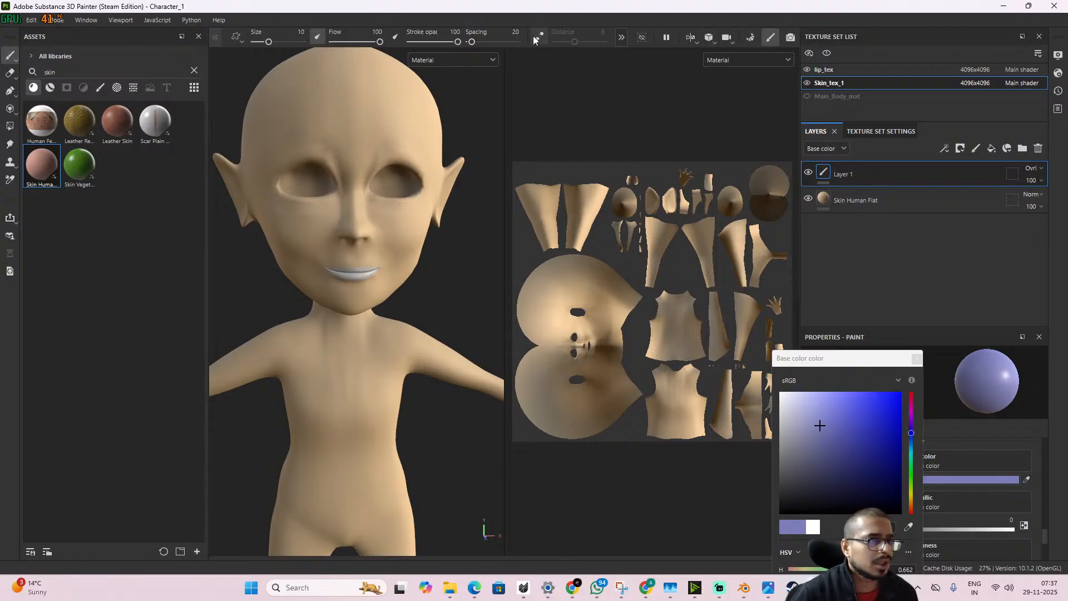
- Enable symmetry painting across the face and reduce the brush size to 2.67
click(621, 41)
click(582, 36)
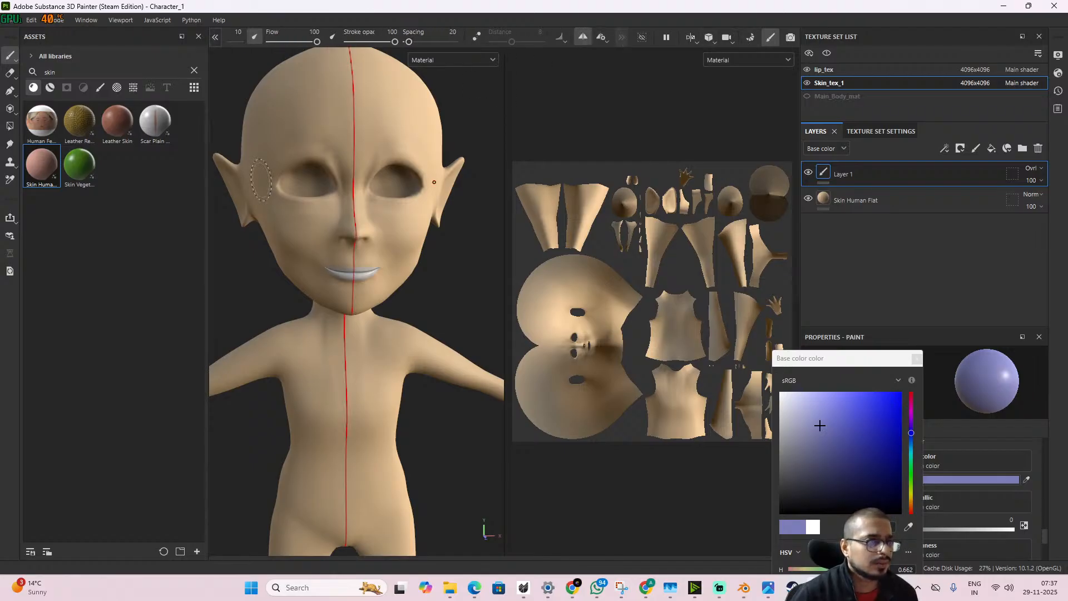
alt+drag(383, 227, 367, 236)
scroll(374, 203, up, 4)
right_click(371, 184)
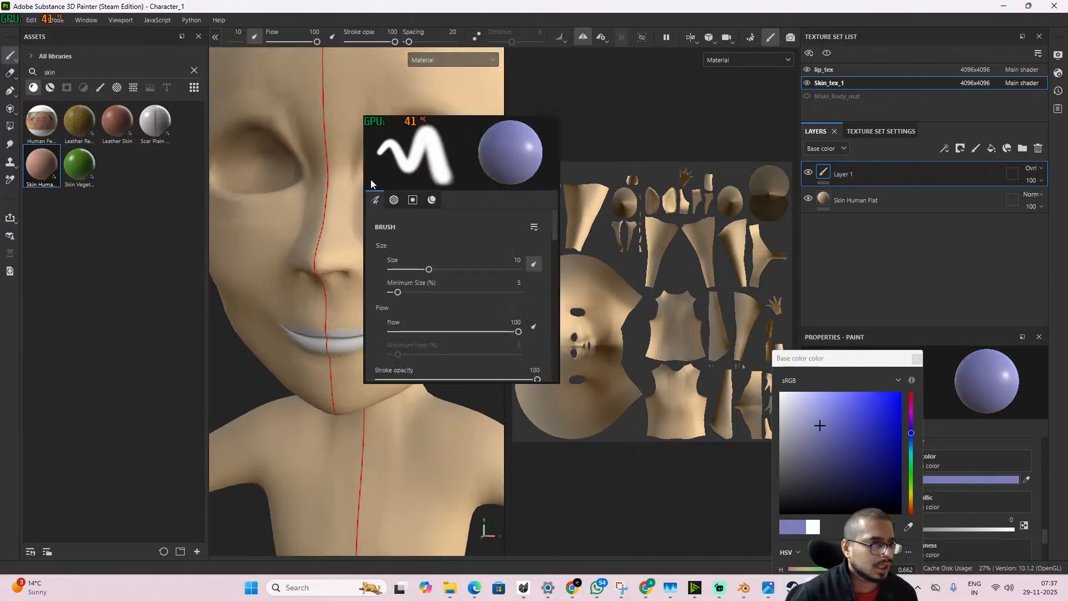
drag(429, 270, 405, 270)
- Make and undo a test stroke at the inner eye corners, and set the stroke opacity to 48
drag(356, 171, 375, 188)
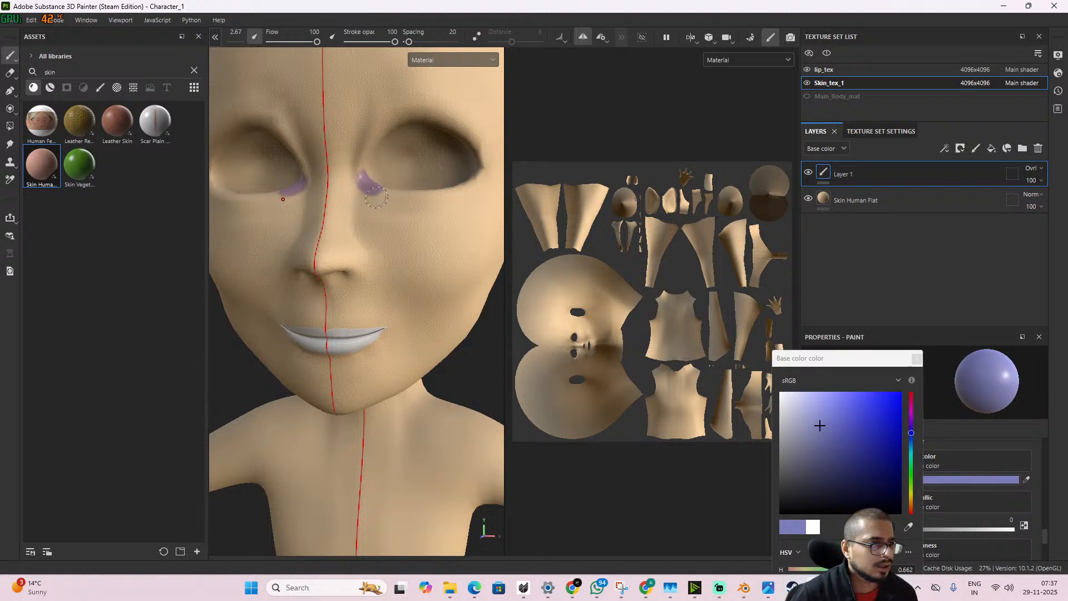
key(ctrl+z)
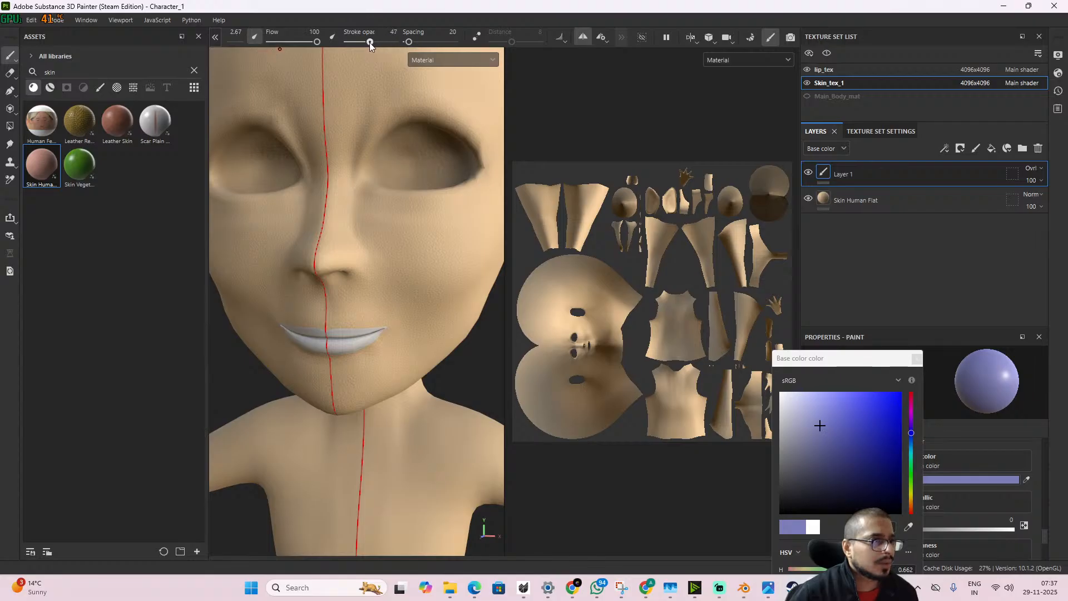
drag(370, 42, 370, 46)
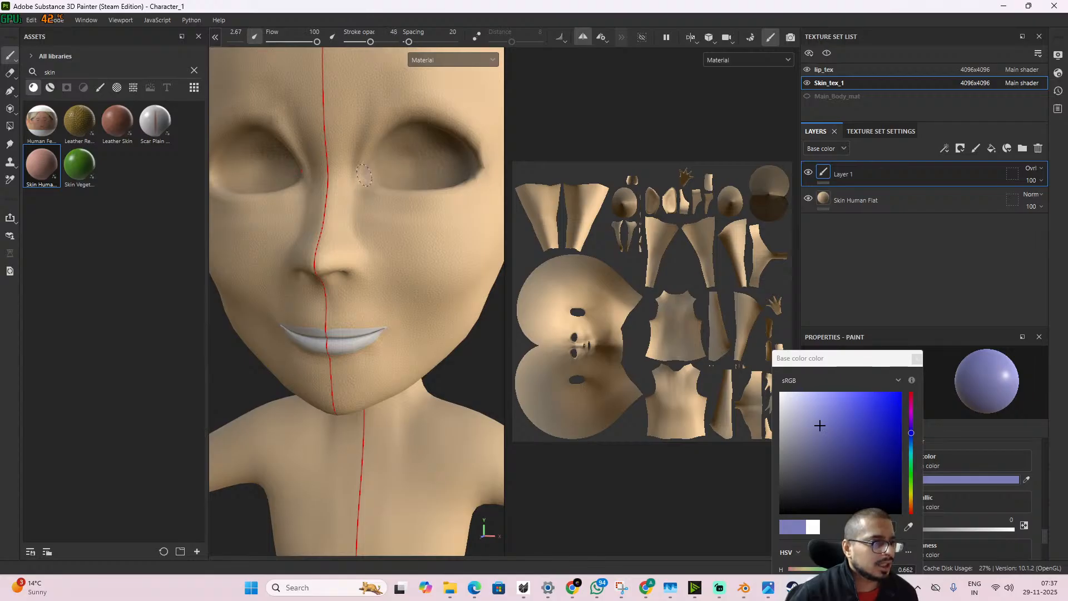
- Paint the blue-violet tint symmetrically around the eyelids and inside both eye sockets
mouse_move(364, 175)
mouse_down()
mouse_move(347, 184)
mouse_move(452, 191)
mouse_move(480, 167)
mouse_up()
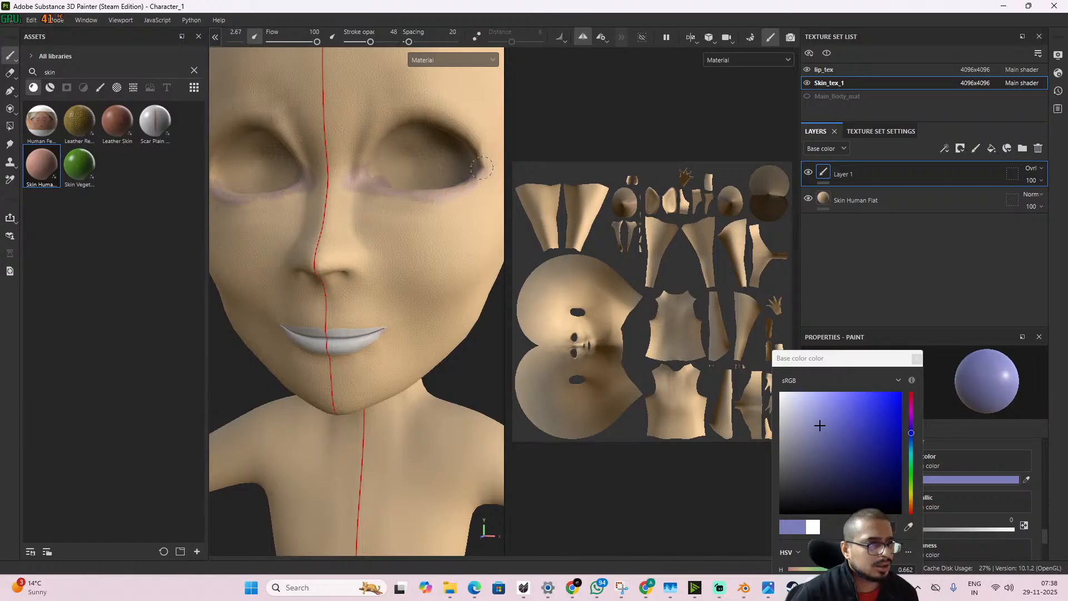
mouse_move(356, 160)
mouse_down()
mouse_move(378, 131)
mouse_move(439, 114)
mouse_move(483, 148)
mouse_move(483, 170)
mouse_up()
drag(418, 143, 360, 173)
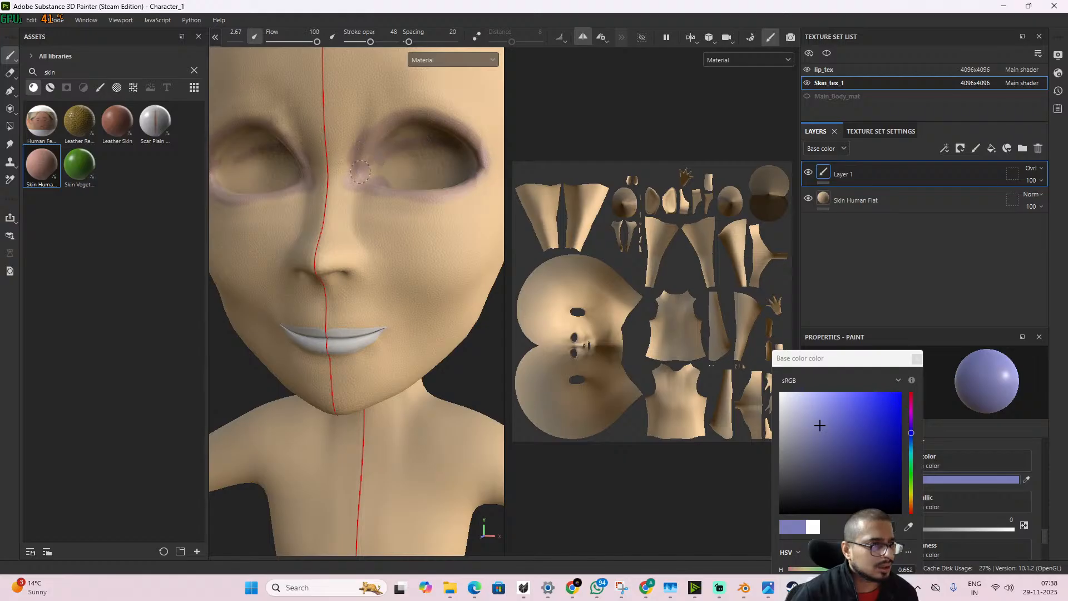
mouse_move(391, 134)
mouse_down()
mouse_move(423, 173)
mouse_move(450, 164)
mouse_move(418, 182)
mouse_move(425, 217)
mouse_move(396, 197)
mouse_move(434, 212)
mouse_up()
drag(363, 203, 482, 197)
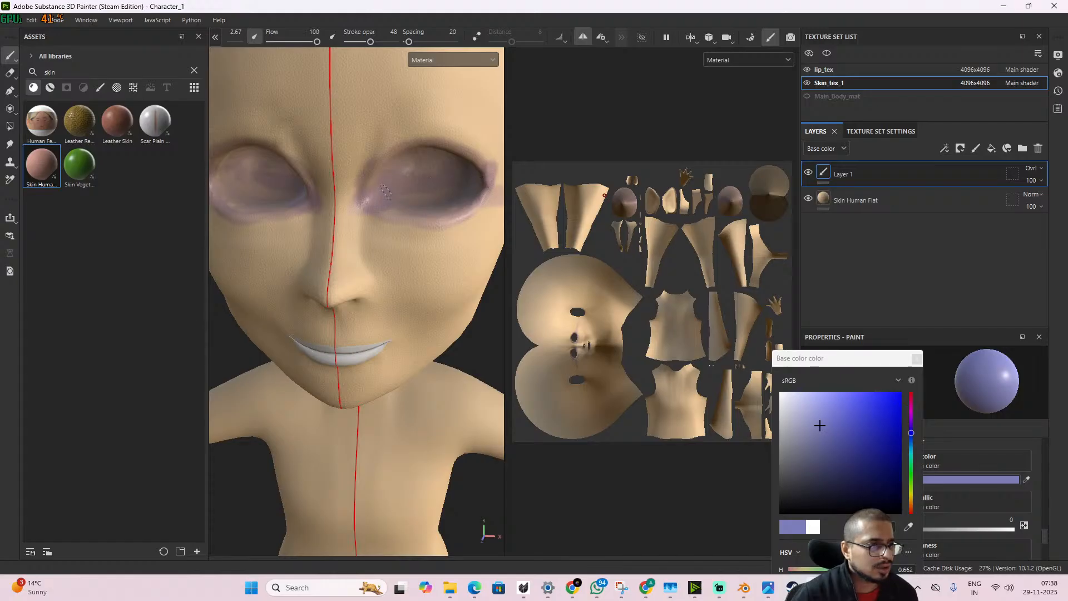
mouse_move(387, 201)
mouse_down()
mouse_move(433, 213)
mouse_move(433, 197)
mouse_move(455, 221)
mouse_up()
- Erase the stray tint strokes extending from the outer eye corners towards the ears
scroll(443, 198, down, 4)
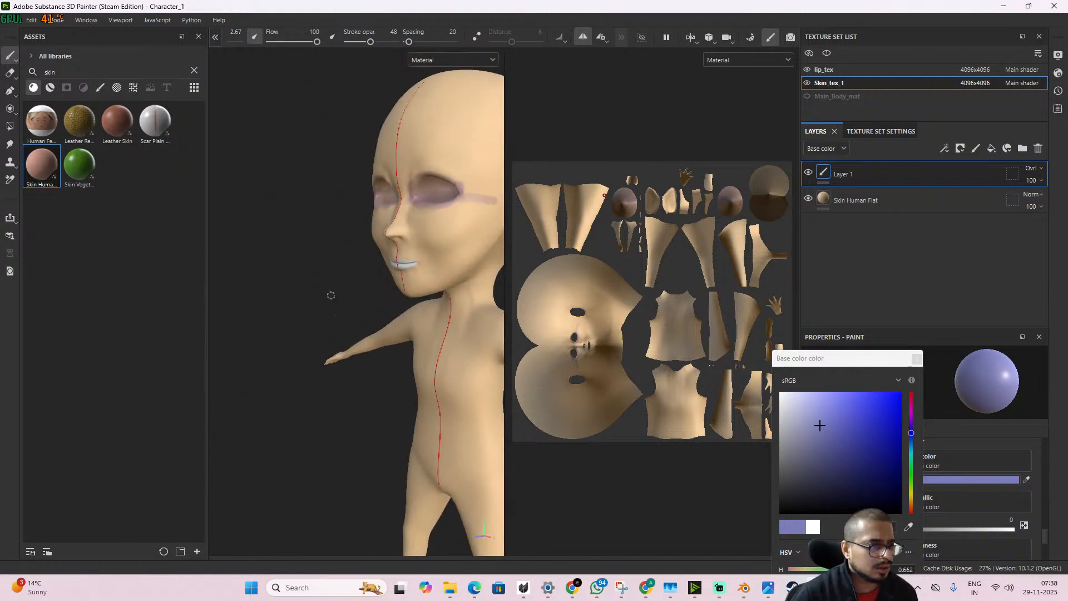
scroll(310, 286, up, 5)
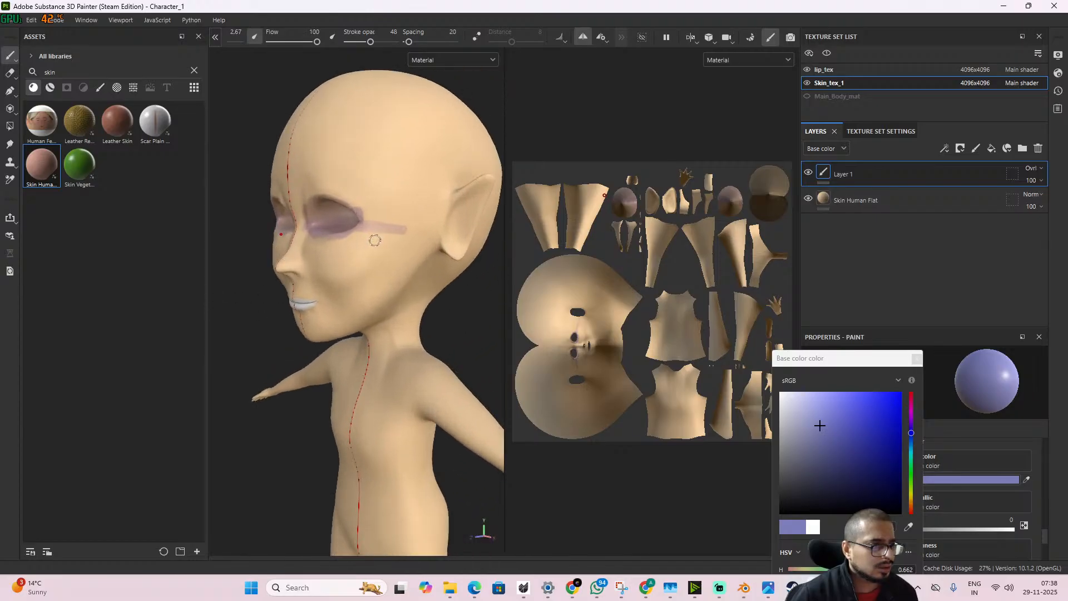
key(e)
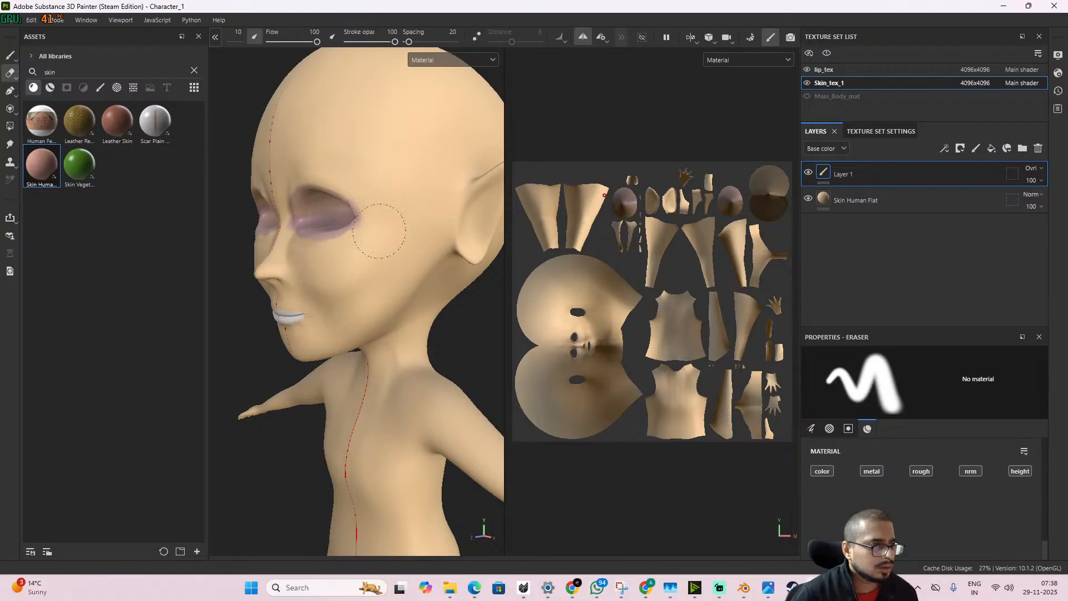
alt+drag(265, 270, 401, 272)
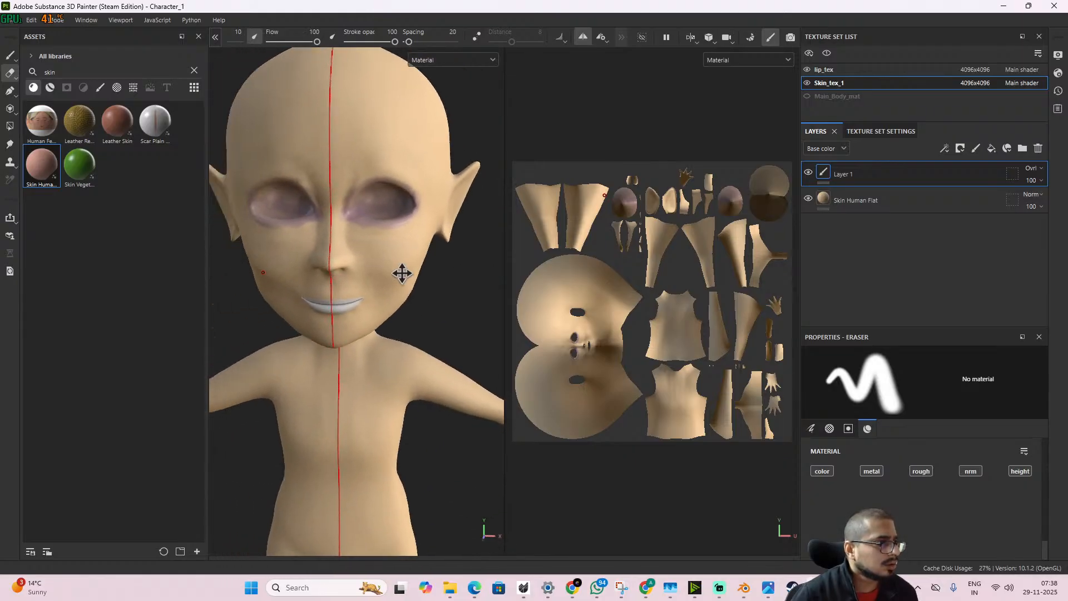
click(10, 146)
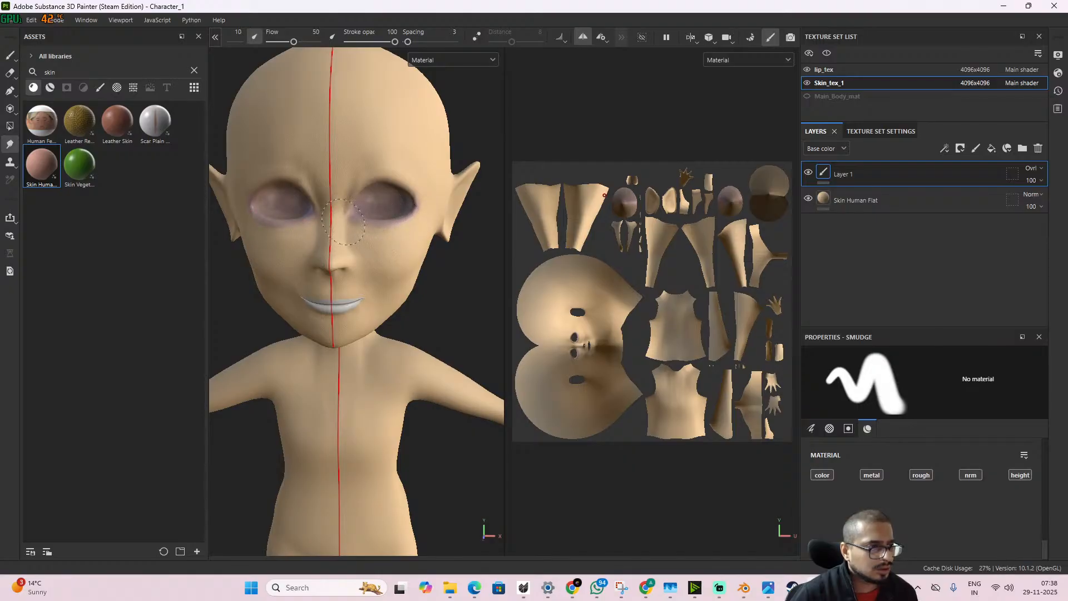
mouse_move(441, 274)
alt+mouse_down()
mouse_move(337, 257)
mouse_move(420, 267)
mouse_move(367, 278)
alt+mouse_up()
scroll(367, 278, up, 2)
- Paint the blue-violet tint with the brush around the nostrils and along the sides of the nose
click(10, 56)
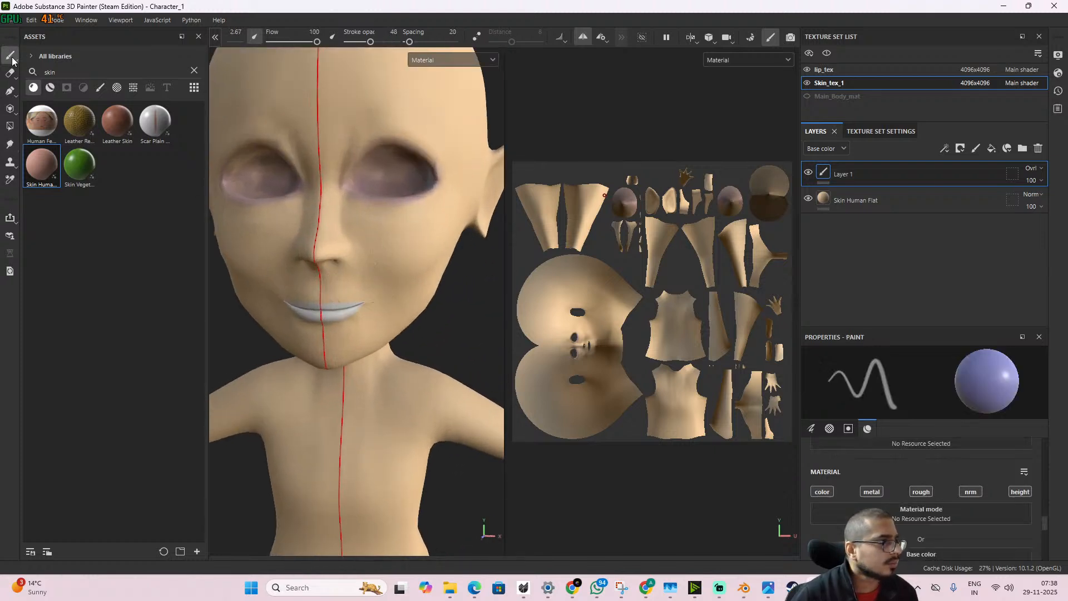
scroll(332, 265, up, 3)
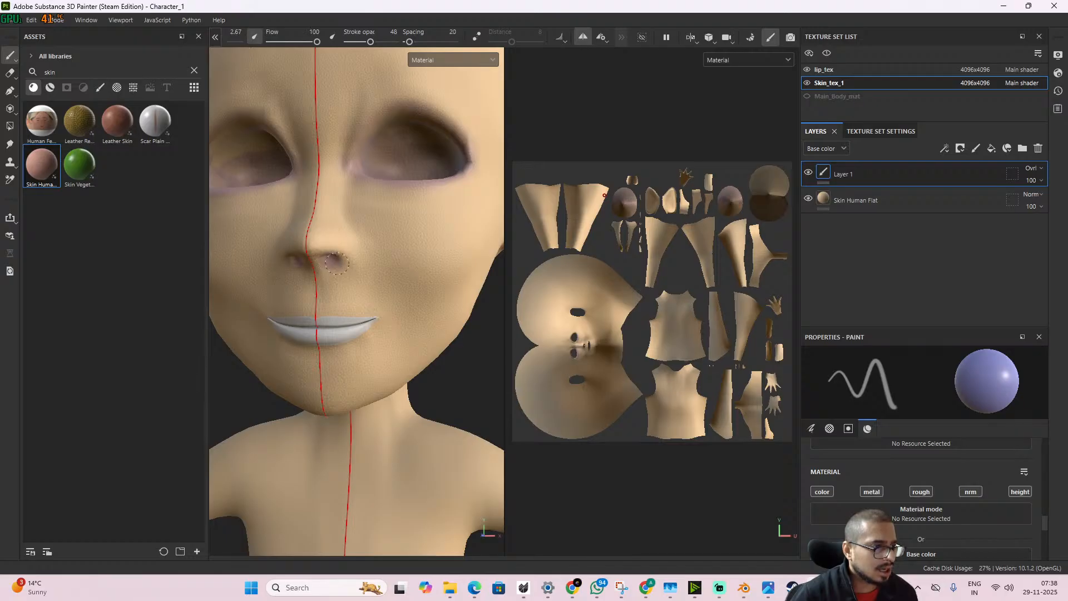
alt+drag(359, 297, 356, 277)
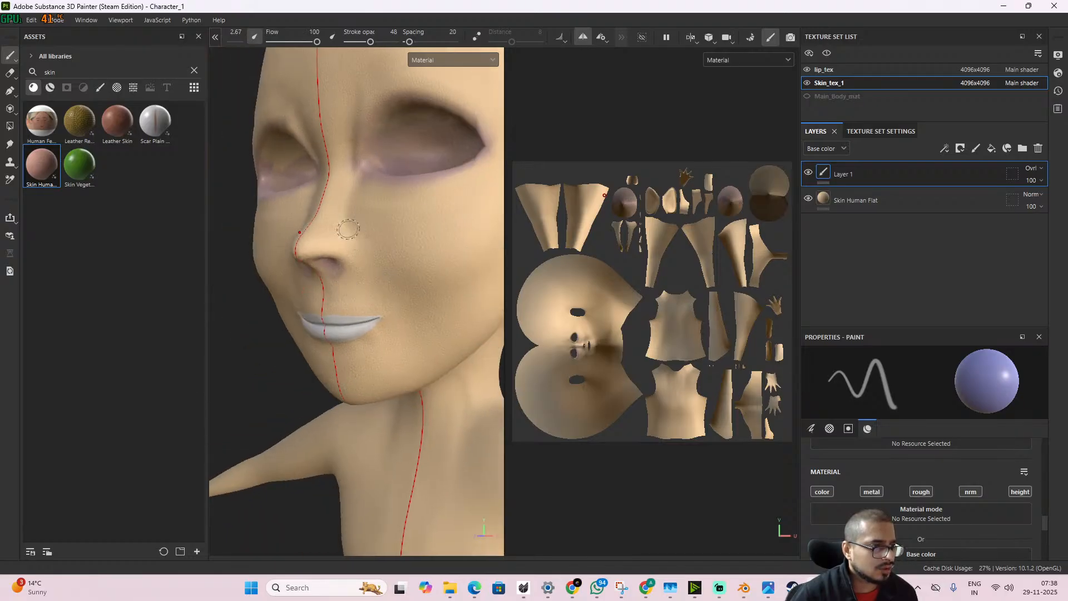
drag(349, 219, 350, 232)
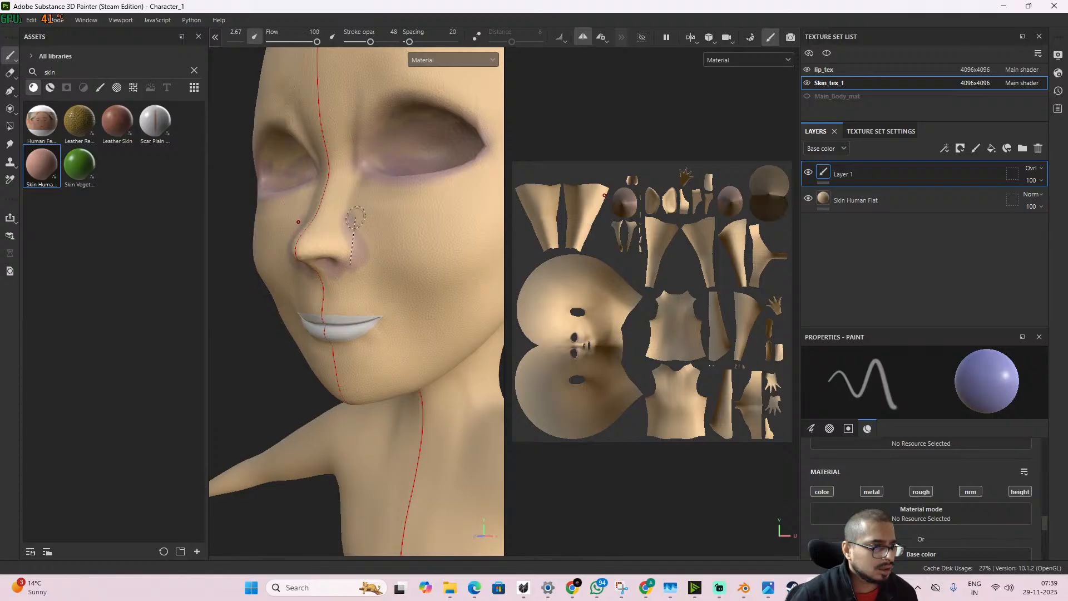
- Enlarge the brush to 15.75 and tint the neck and the area beneath the jaw and ears
scroll(381, 251, down, 7)
alt+drag(439, 292, 408, 295)
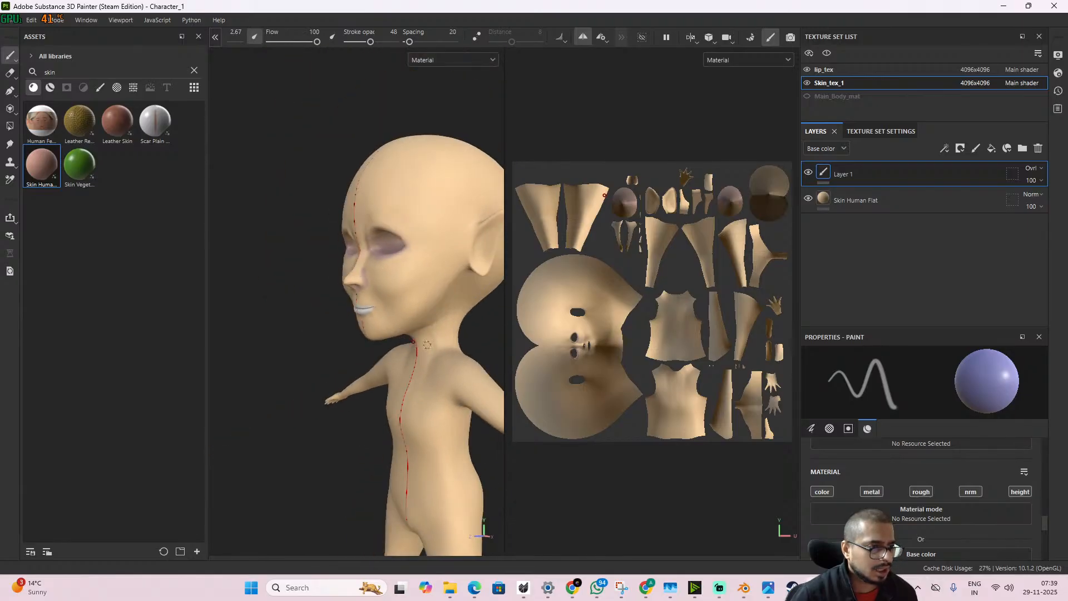
scroll(418, 295, up, 3)
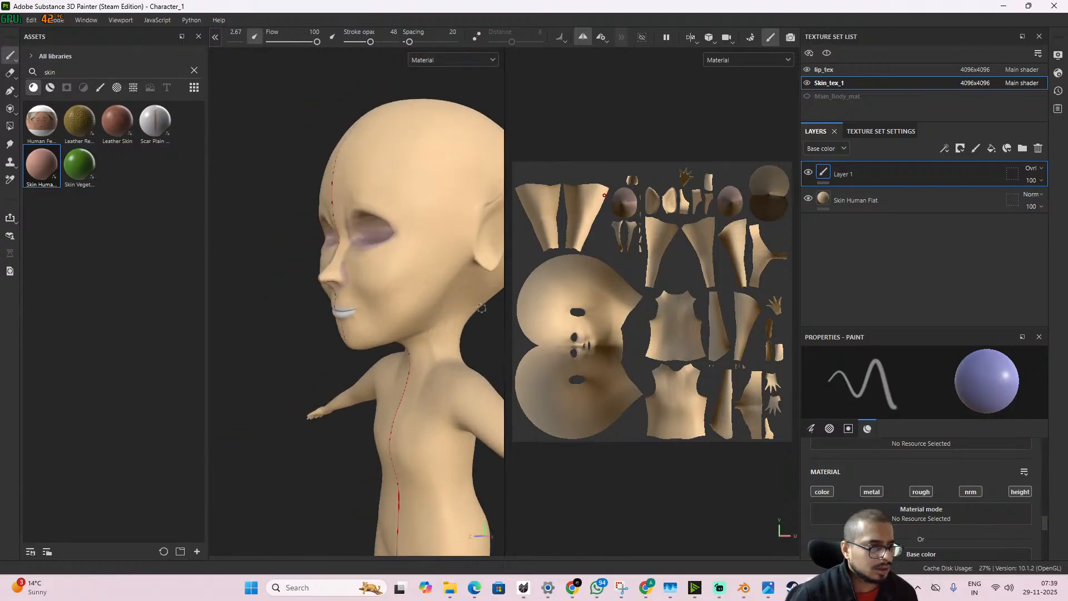
alt+middle_drag(428, 323, 309, 308)
scroll(309, 307, down, 5)
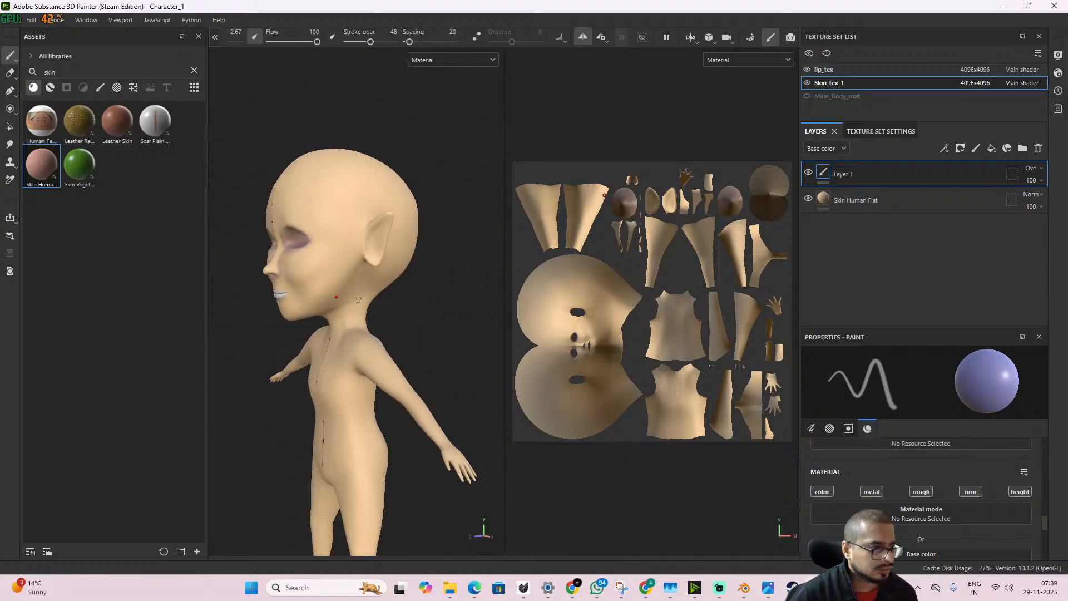
alt+drag(344, 304, 351, 301)
right_click(346, 314)
drag(384, 385, 416, 384)
drag(337, 313, 359, 283)
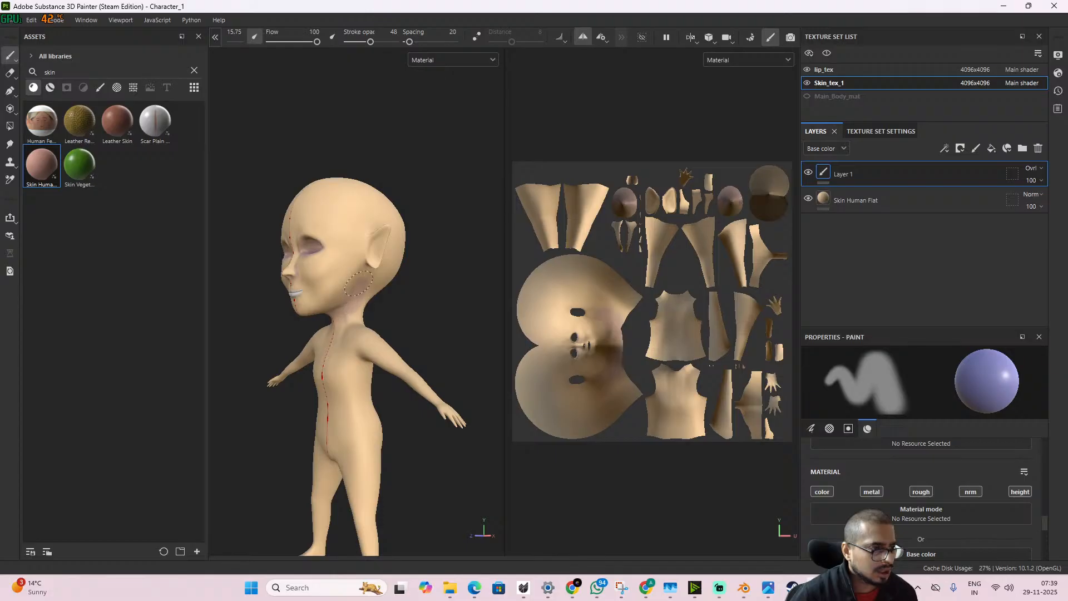
mouse_move(318, 315)
alt+mouse_down()
mouse_move(364, 308)
mouse_move(394, 275)
mouse_move(280, 320)
mouse_move(289, 317)
alt+mouse_up()
mouse_move(361, 306)
mouse_down()
mouse_move(341, 272)
mouse_move(456, 302)
mouse_up()
scroll(362, 376, down, 3)
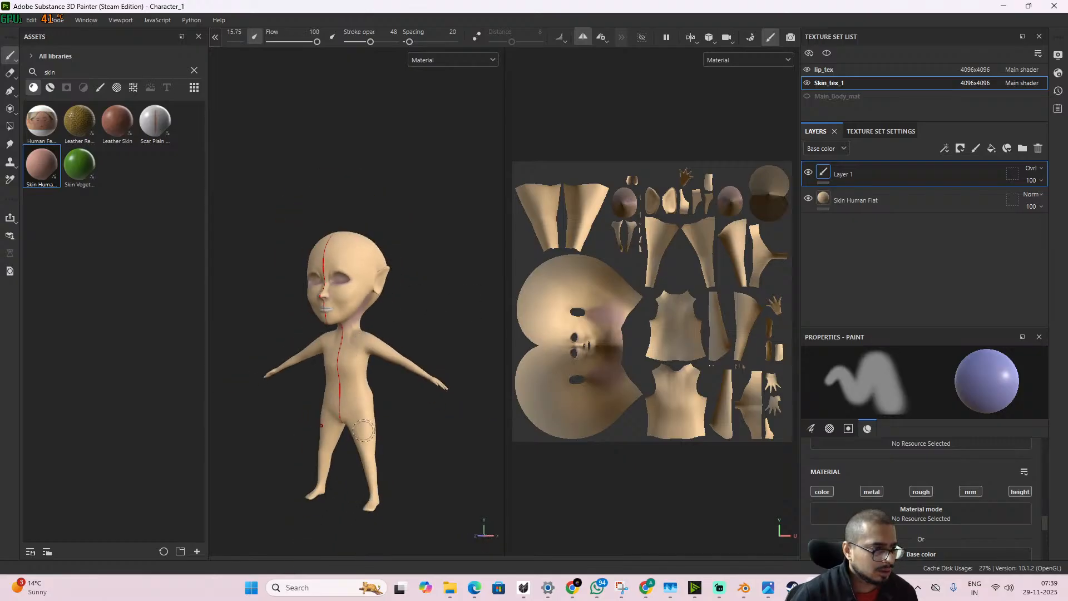
- Paint the blue-violet tint into the armpits on both sides of the torso
scroll(360, 430, up, 2)
scroll(359, 417, up, 3)
mouse_move(375, 334)
alt+mouse_down()
mouse_move(380, 293)
mouse_move(231, 334)
mouse_move(443, 343)
mouse_move(386, 367)
mouse_move(328, 452)
mouse_move(422, 382)
mouse_move(174, 393)
mouse_move(232, 406)
mouse_move(358, 386)
mouse_move(354, 302)
alt+mouse_up()
scroll(403, 341, down, 3)
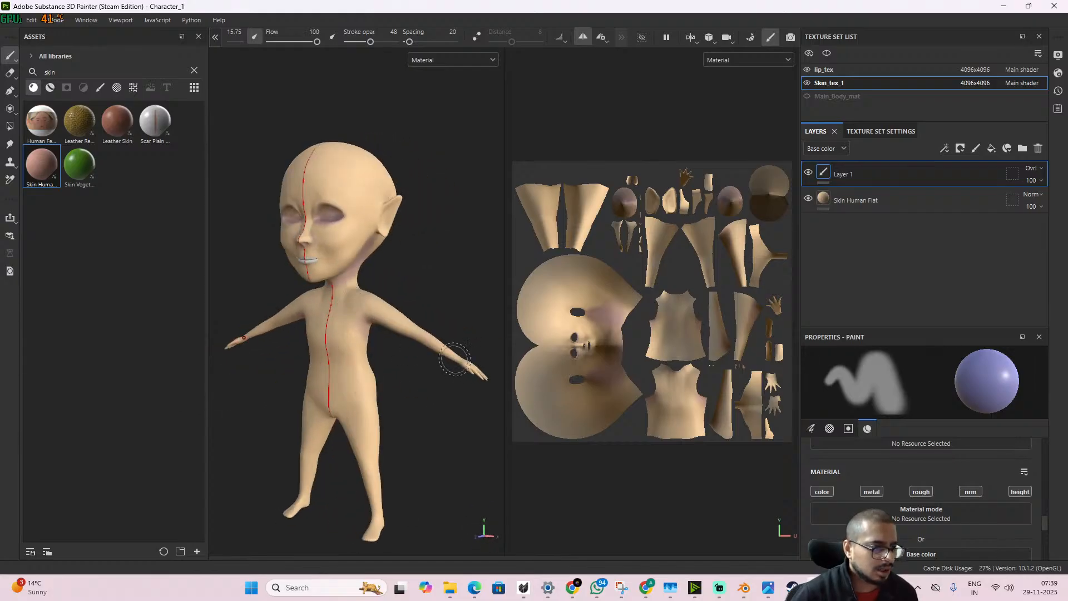
alt+drag(348, 392, 387, 393)
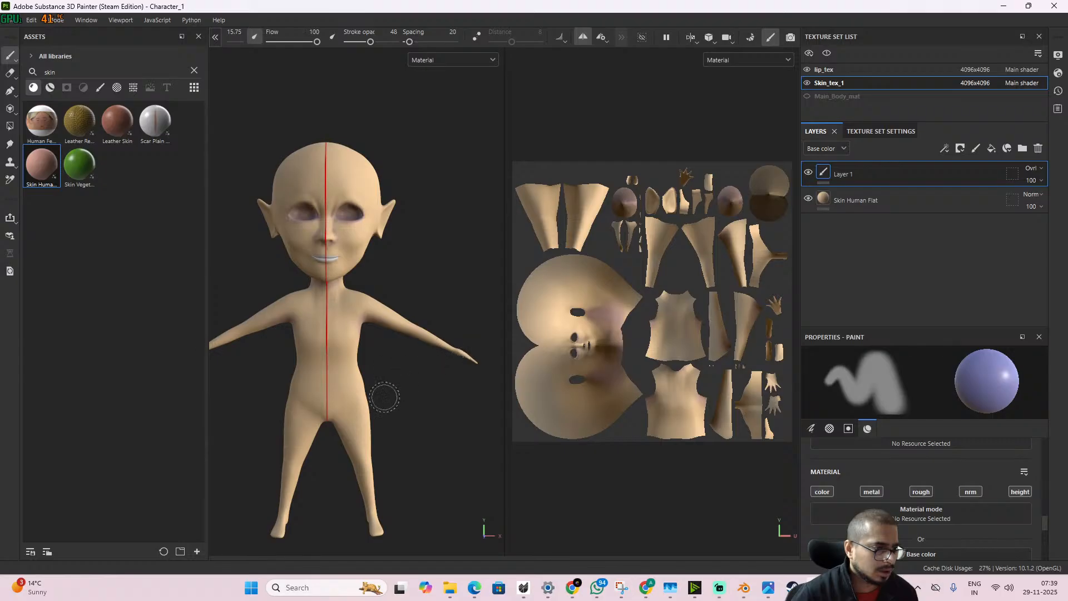
mouse_move(345, 423)
alt+mouse_down()
mouse_move(258, 434)
mouse_move(374, 419)
mouse_move(351, 383)
mouse_move(372, 346)
mouse_move(362, 318)
alt+mouse_up()
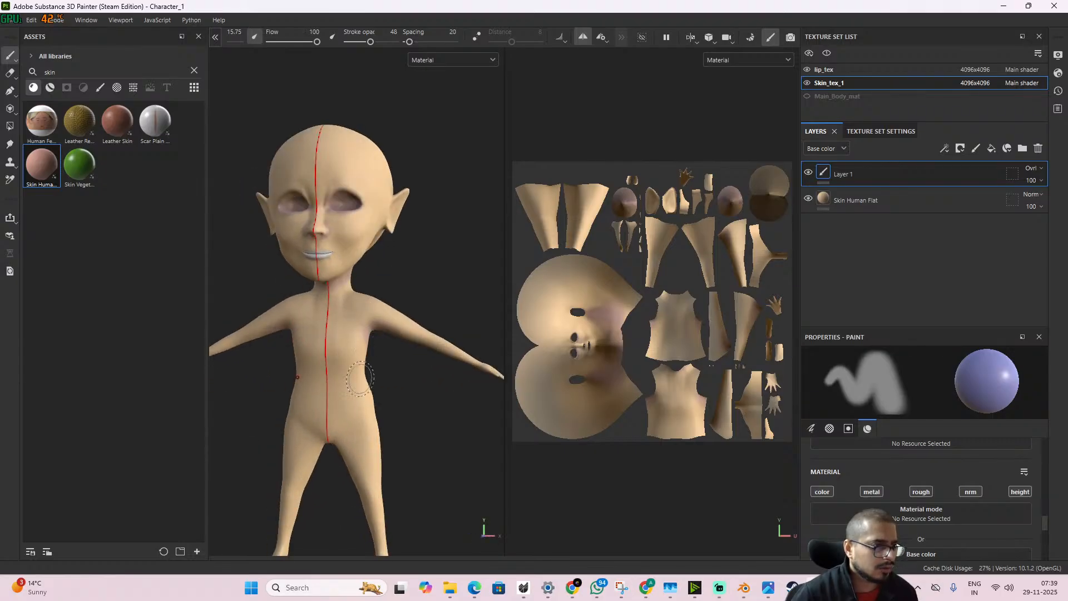
- Paint the blue-violet tint into the inner hollows of both ears
alt+middle_drag(394, 283, 399, 423)
scroll(395, 431, up, 3)
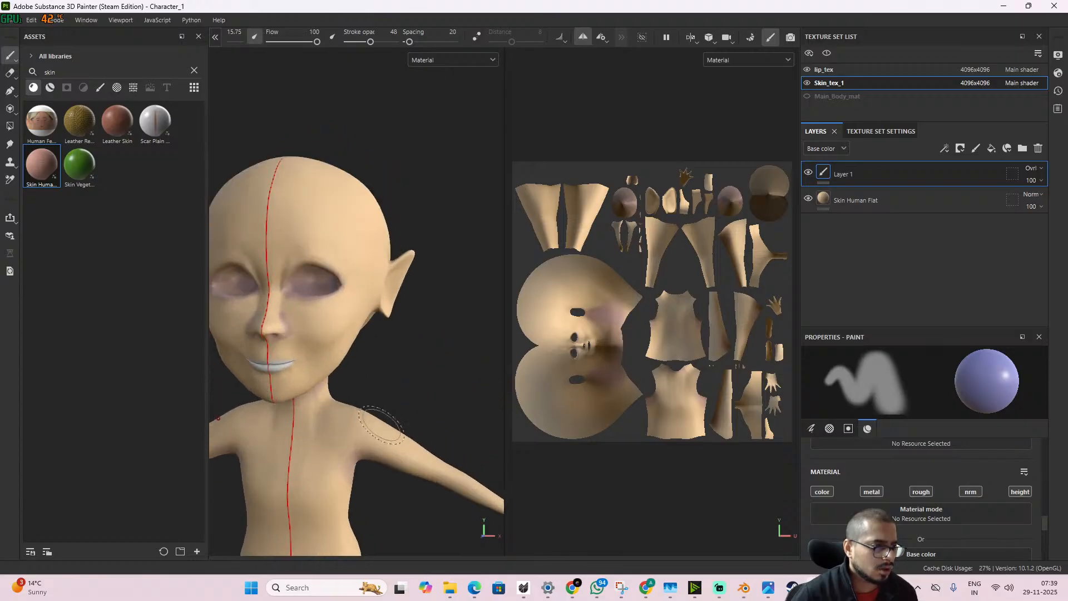
mouse_move(384, 431)
alt+mouse_down()
mouse_move(367, 369)
mouse_move(396, 337)
mouse_move(390, 330)
alt+mouse_up()
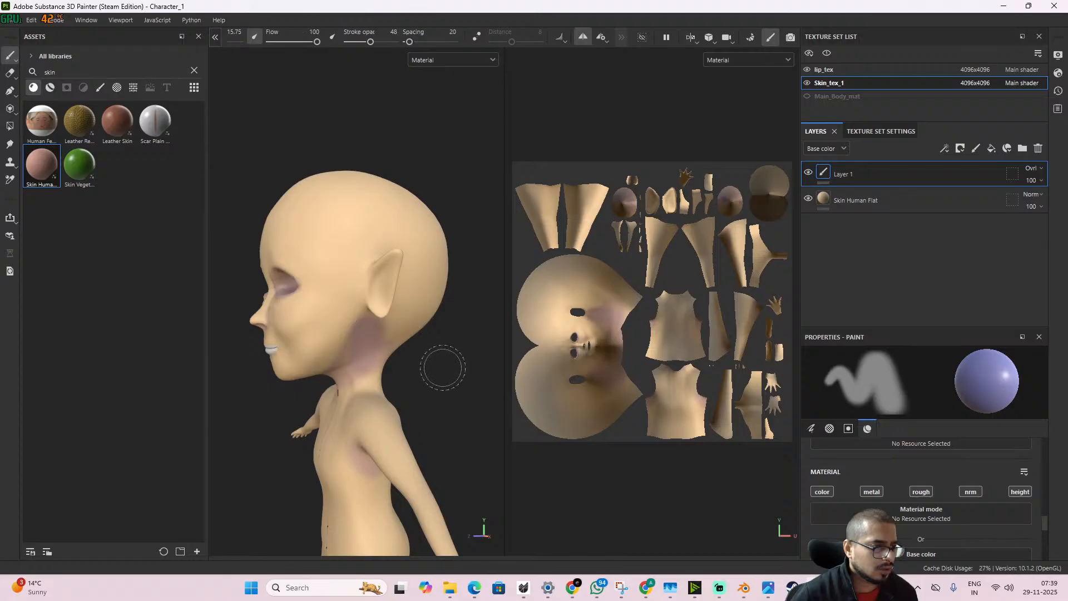
alt+drag(441, 365, 421, 363)
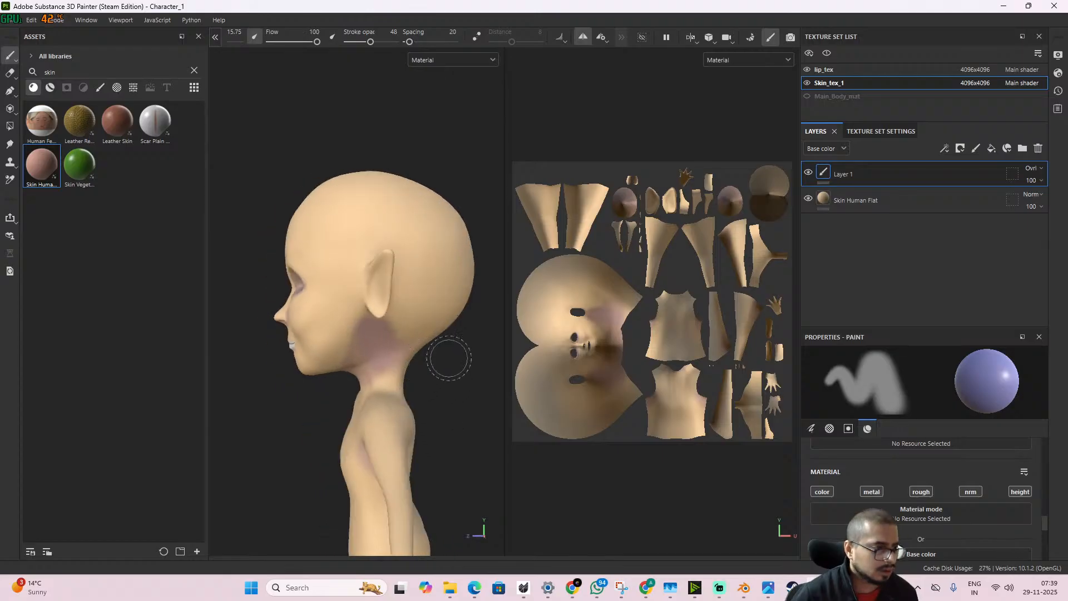
alt+middle_drag(449, 357, 442, 433)
scroll(432, 418, up, 5)
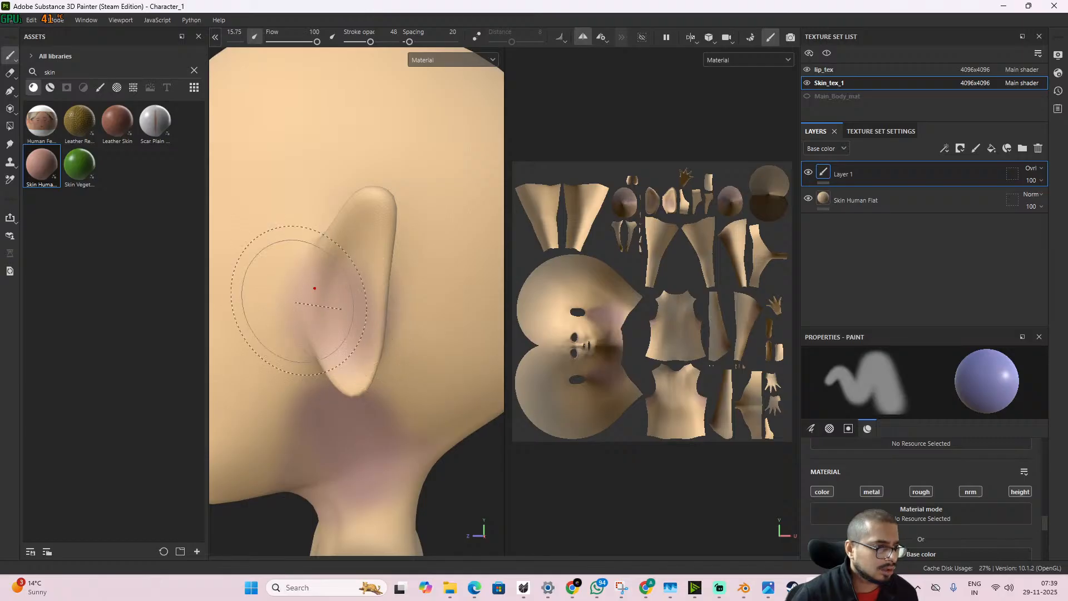
- Erase the tint that spilled onto the head behind and around the ears
click(11, 73)
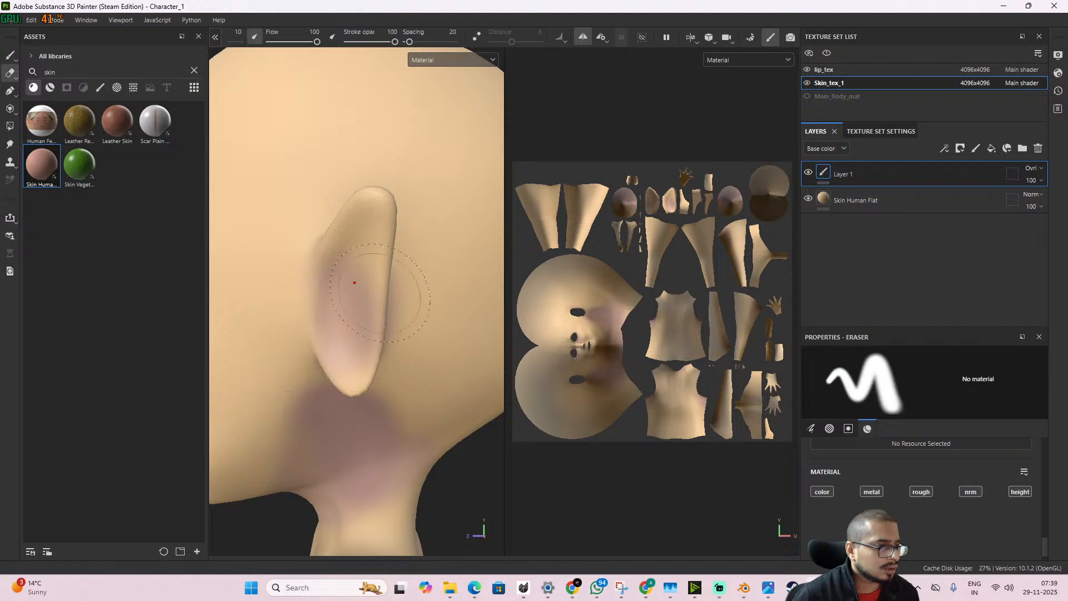
drag(380, 293, 405, 319)
alt+drag(423, 284, 355, 302)
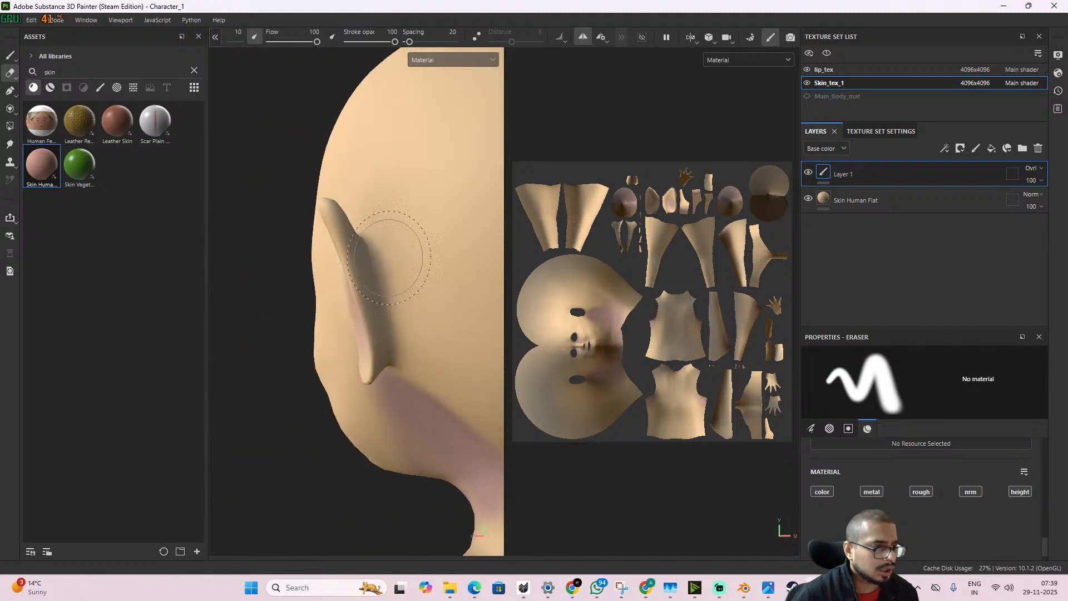
alt+drag(371, 337, 489, 350)
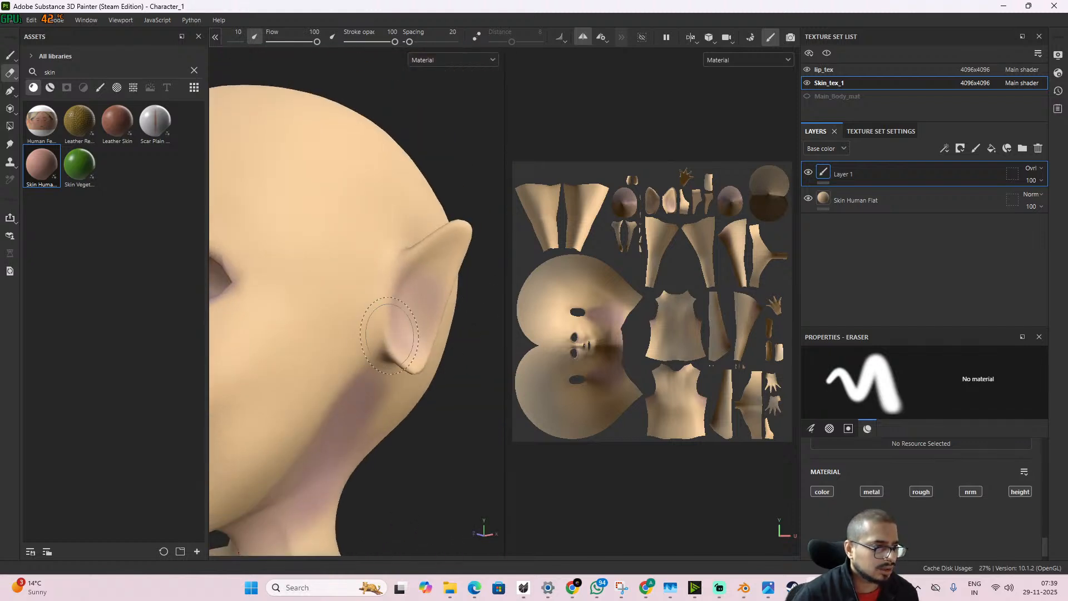
- Lower the eraser's stroke opacity to 22 and soften the tint beneath the ears and along the jaw and neck
scroll(420, 446, down, 3)
scroll(419, 446, up, 2)
alt+drag(420, 447, 365, 438)
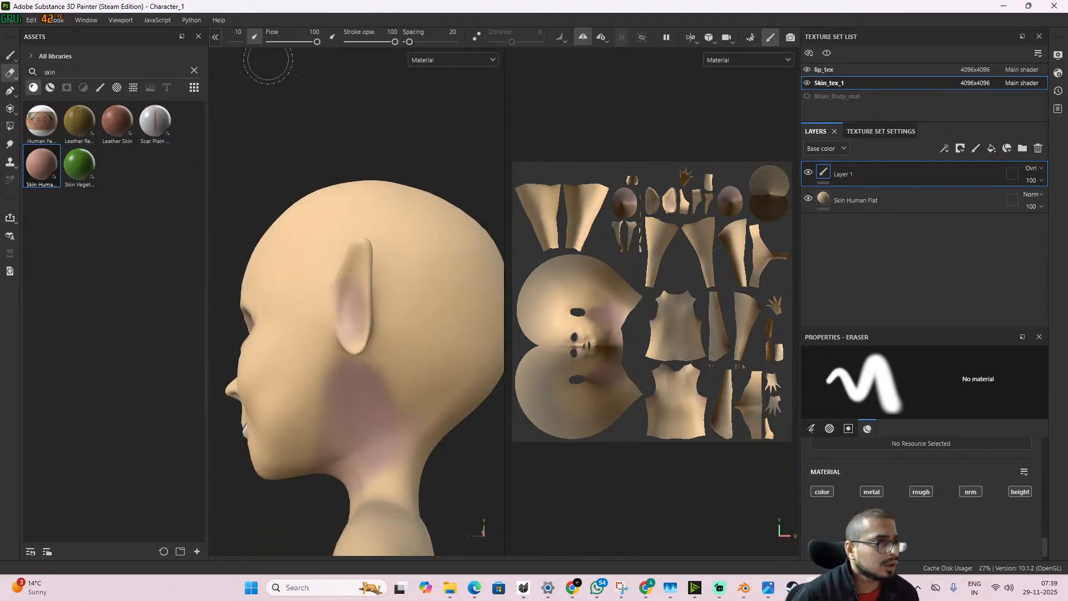
drag(360, 44, 358, 49)
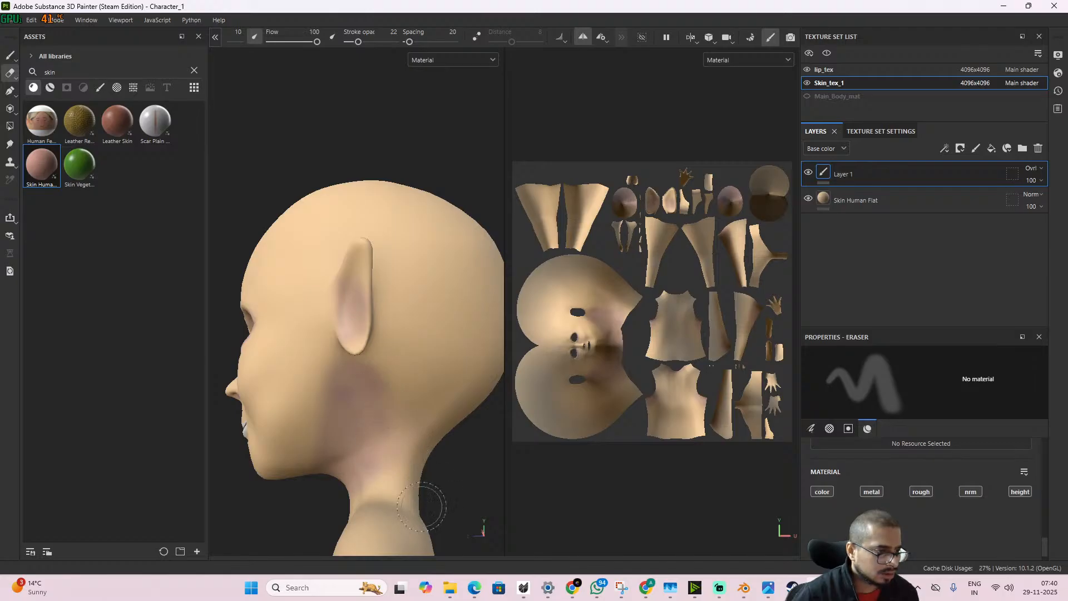
alt+drag(421, 507, 463, 445)
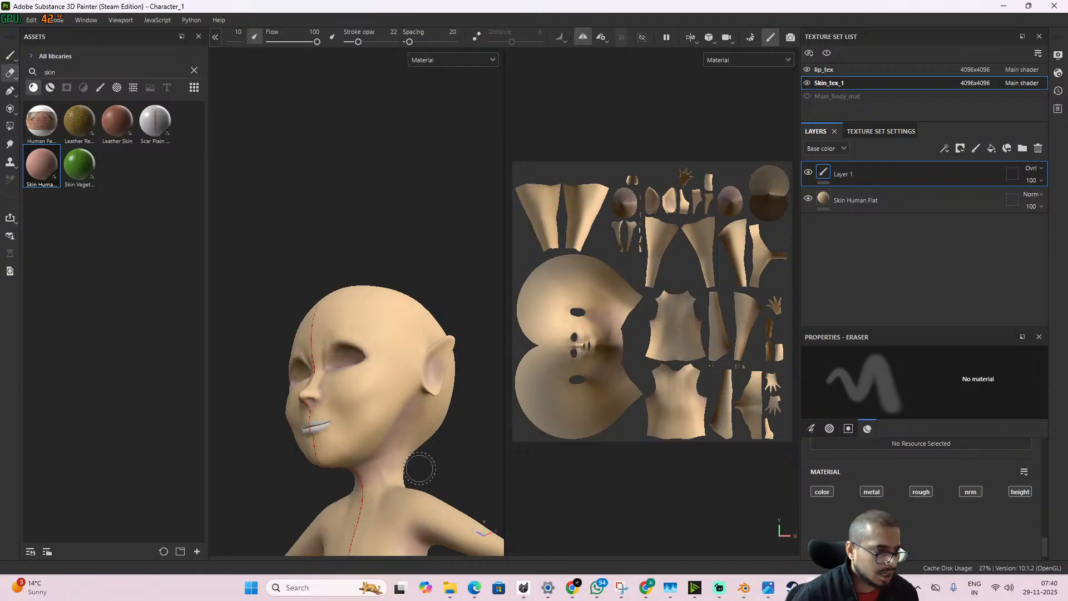
alt+right_drag(419, 469, 384, 485)
alt+drag(384, 485, 416, 490)
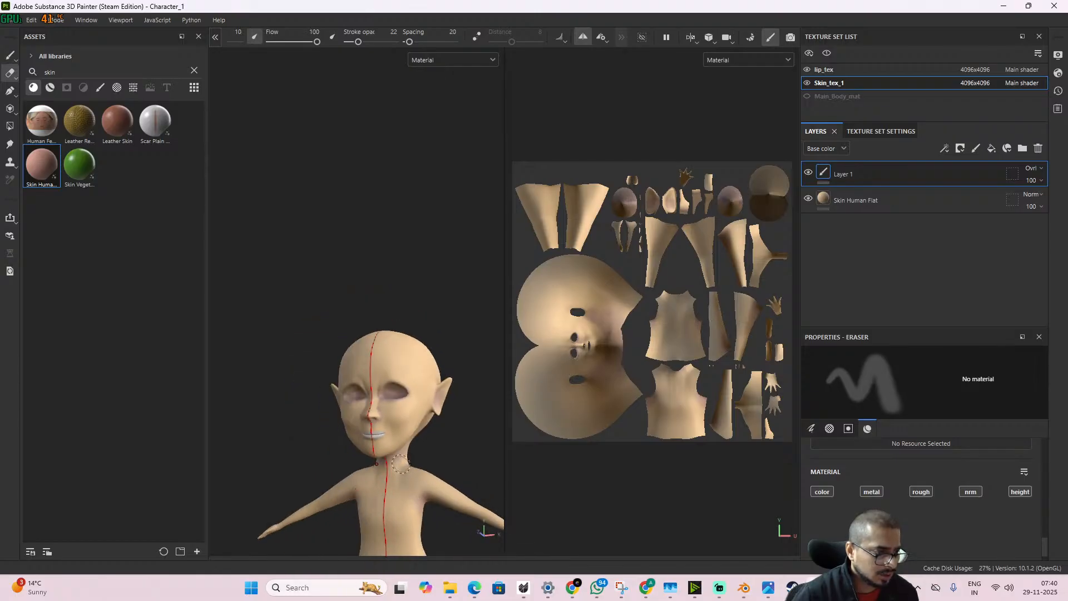
alt+drag(408, 453, 317, 476)
mouse_move(317, 477)
alt+right_down()
mouse_move(360, 465)
mouse_move(428, 473)
mouse_move(431, 439)
alt+right_up()
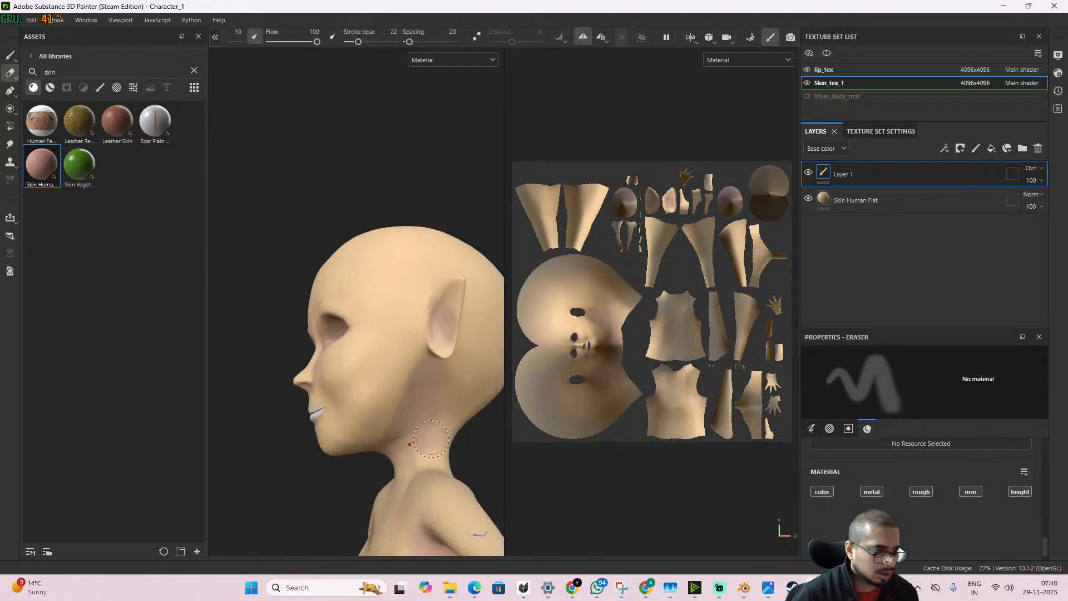
alt+drag(350, 478, 391, 428)
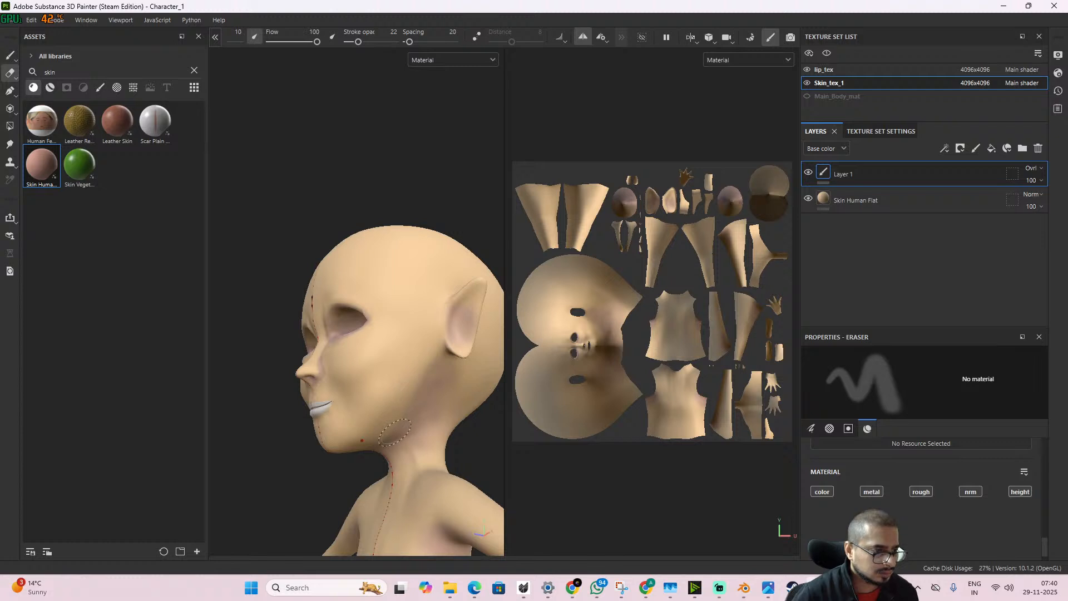
alt+drag(431, 382, 399, 376)
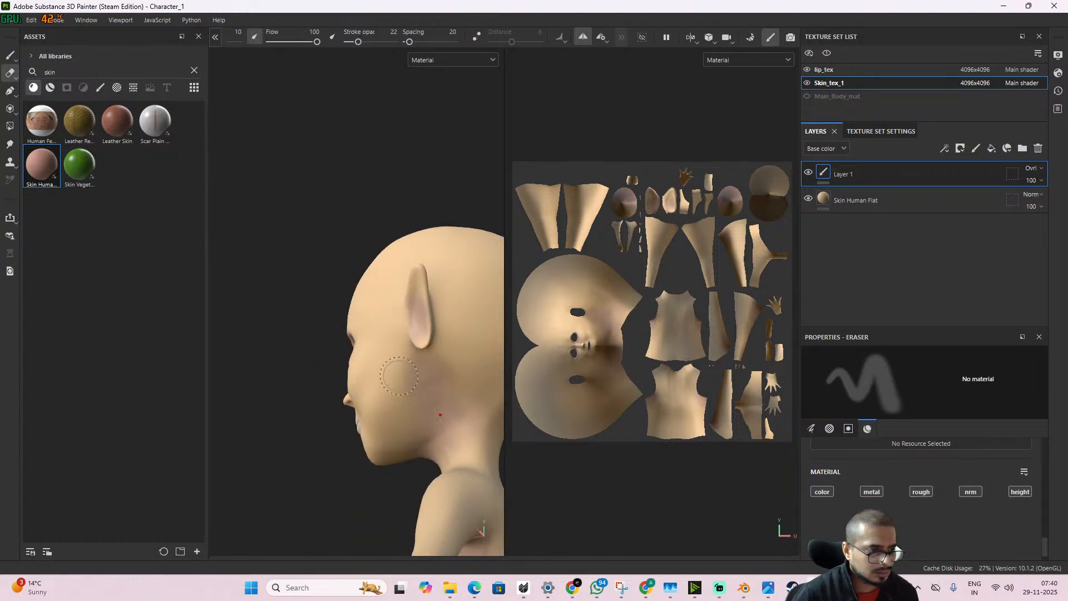
- Reduce the eraser size to 5.15 and soften the blue-violet tint around the nostrils and sides of the nose
alt+drag(409, 460, 335, 370)
alt+right_drag(335, 370, 290, 374)
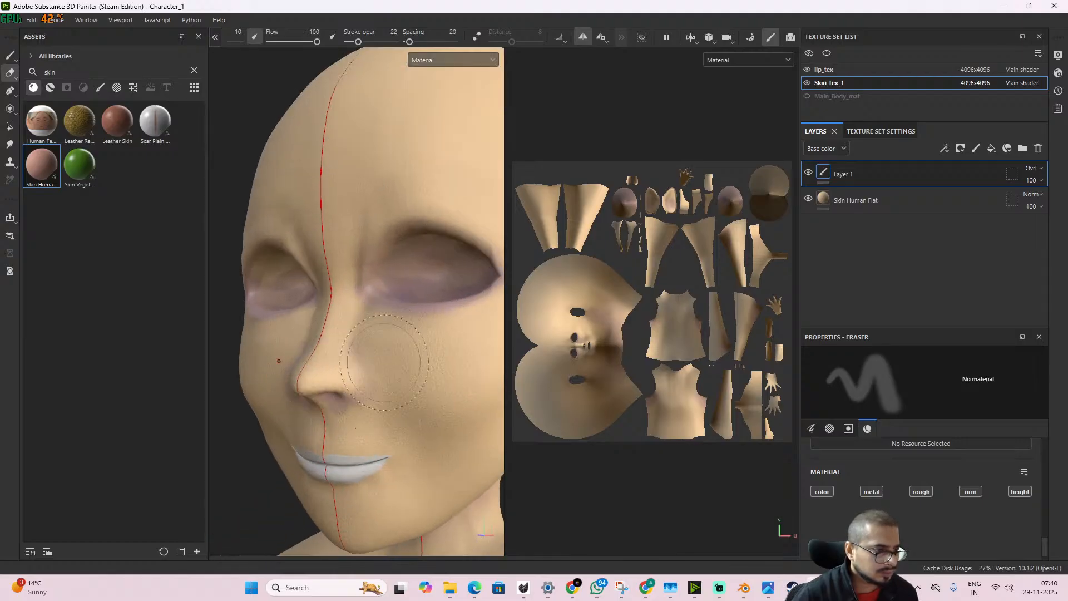
alt+drag(342, 425, 472, 395)
scroll(398, 396, down, 3)
scroll(398, 397, down, 2)
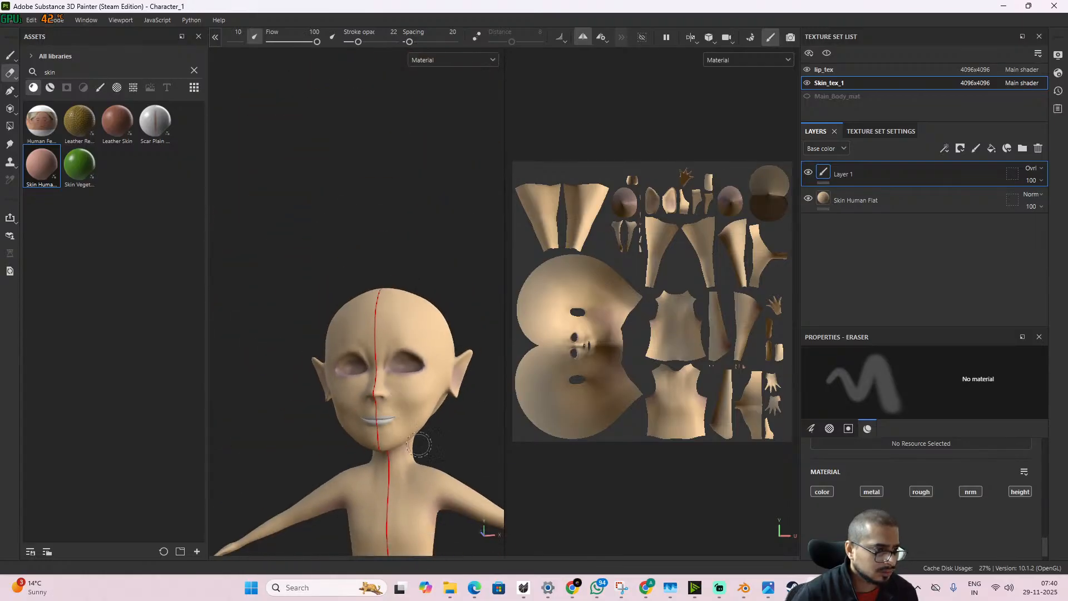
alt+drag(399, 397, 400, 467)
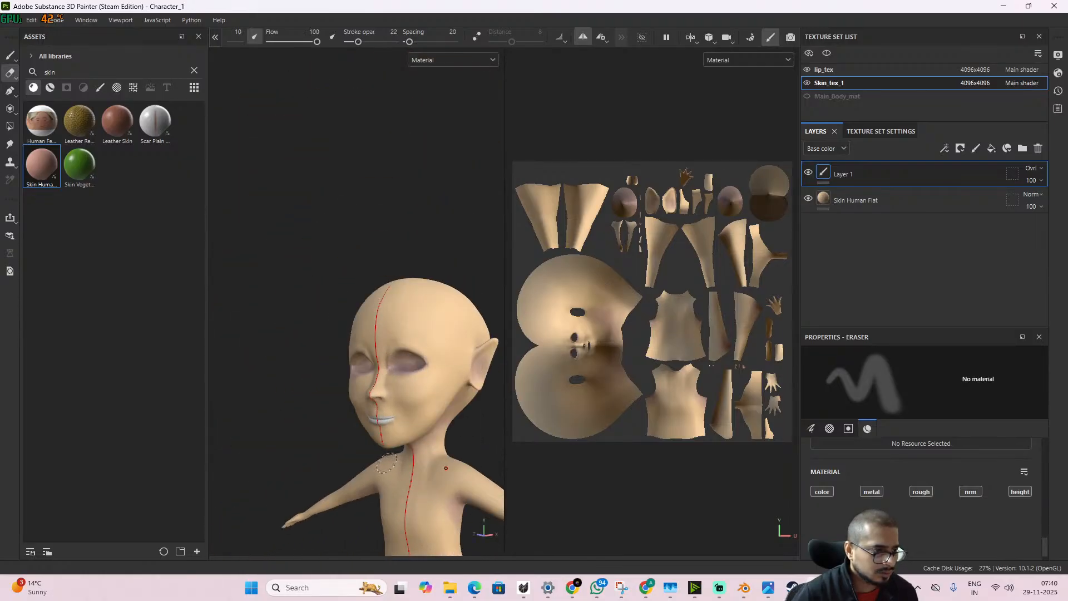
scroll(399, 466, up, 5)
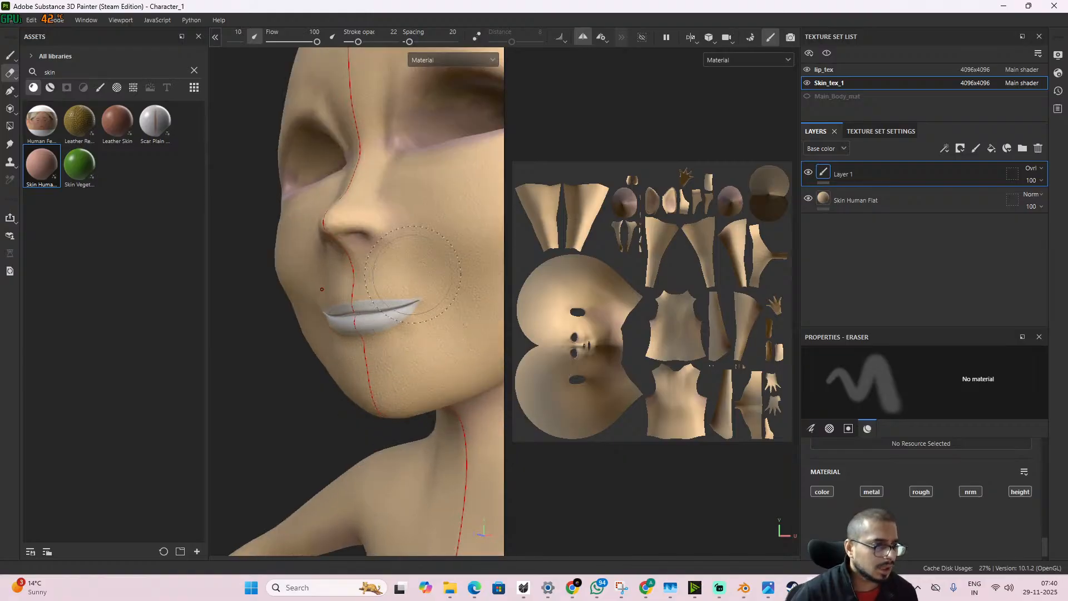
right_click(443, 288)
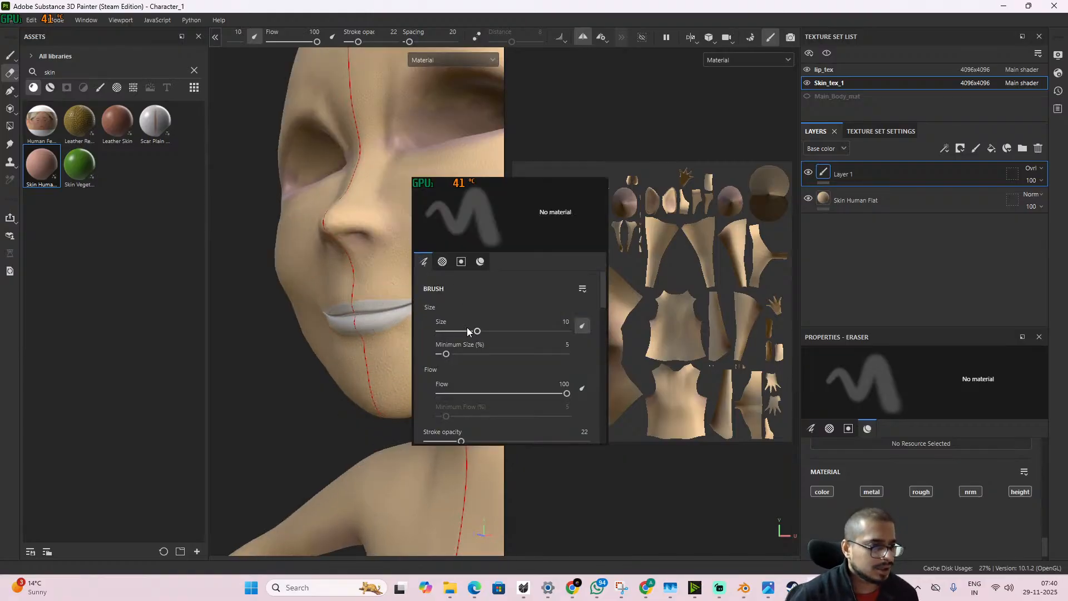
drag(467, 332, 457, 331)
alt+middle_drag(387, 275, 315, 395)
scroll(324, 394, up, 3)
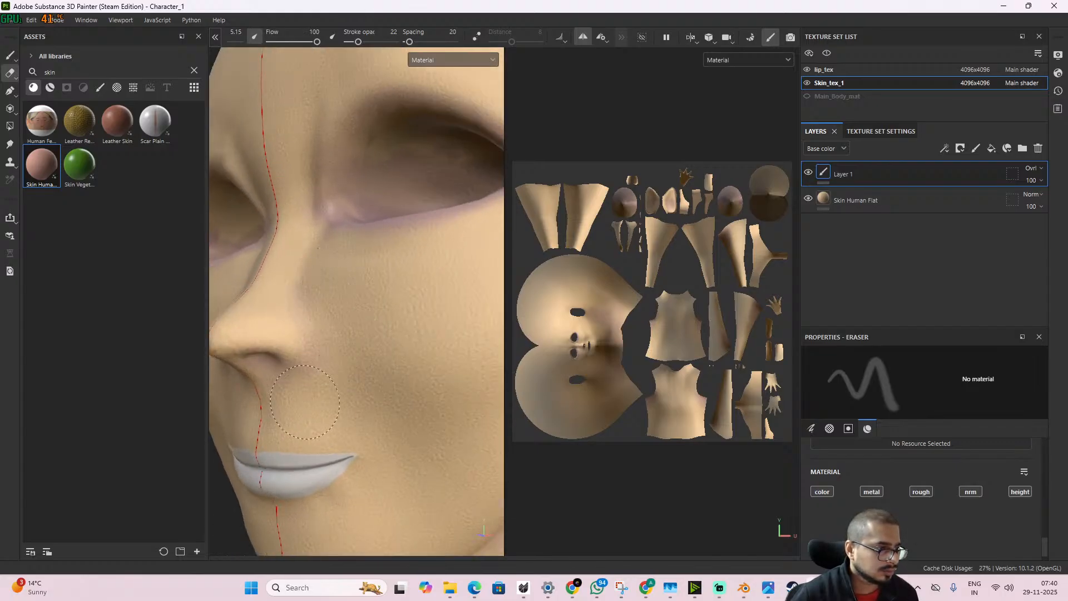
scroll(313, 390, down, 6)
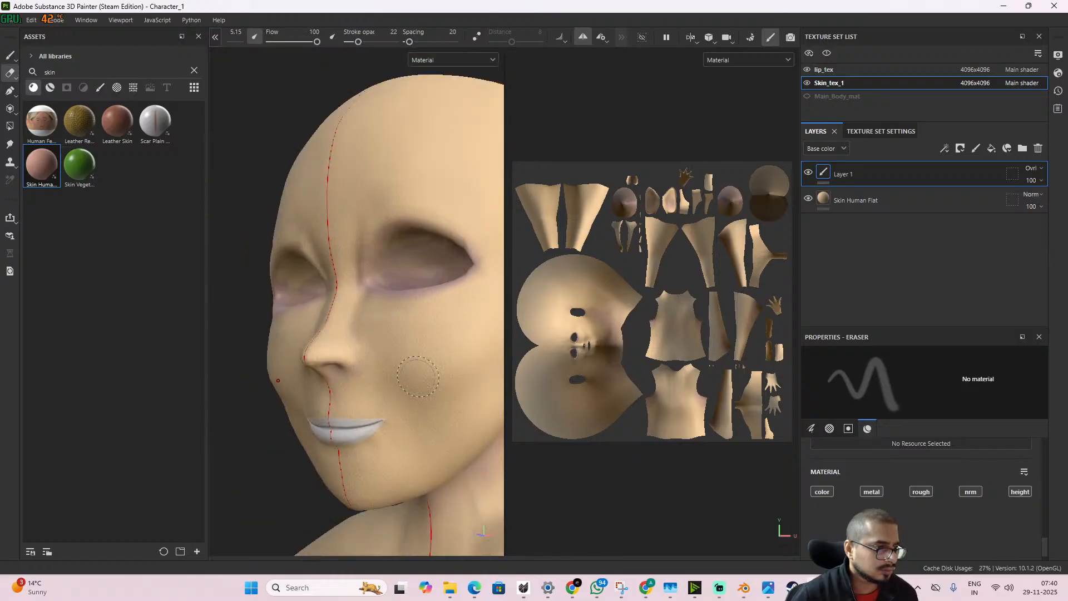
scroll(399, 393, down, 2)
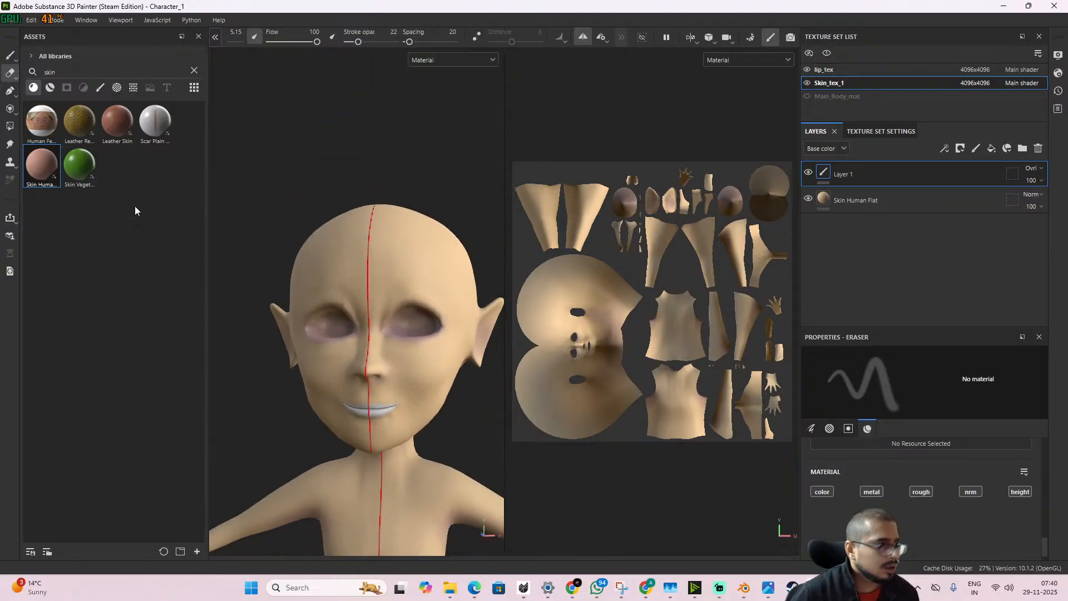
- Add a second paint layer at the top of the skin stack and set its blend mode to Overlay
click(977, 148)
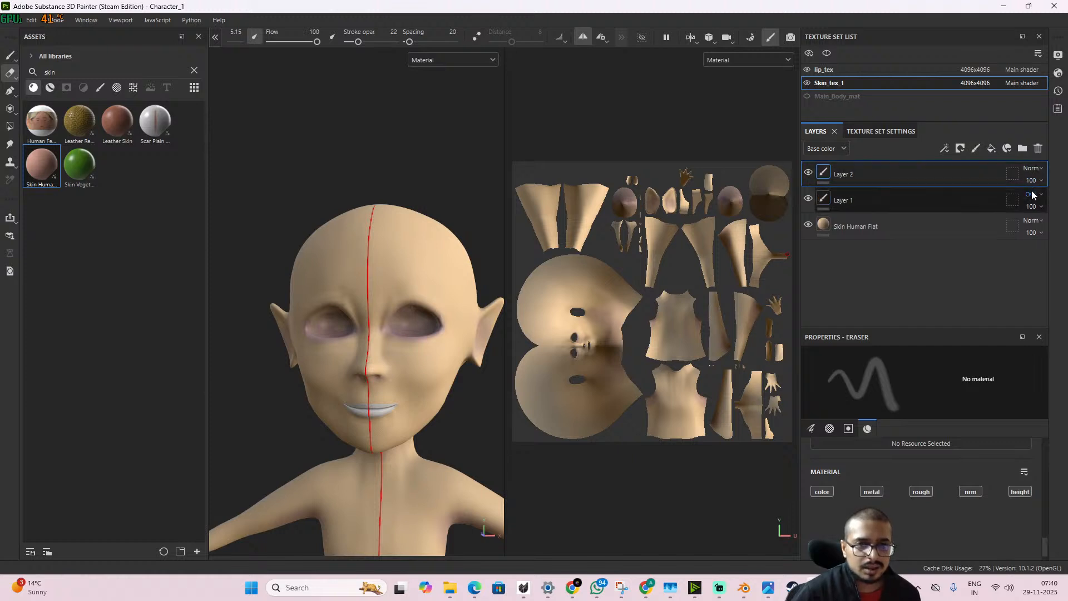
click(1032, 168)
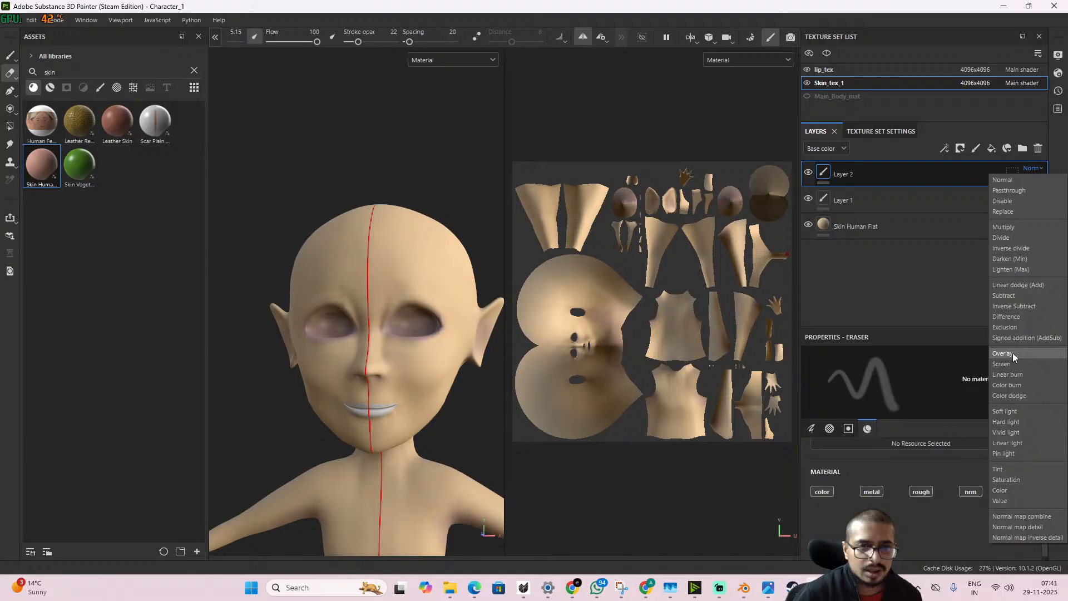
click(865, 230)
click(1035, 169)
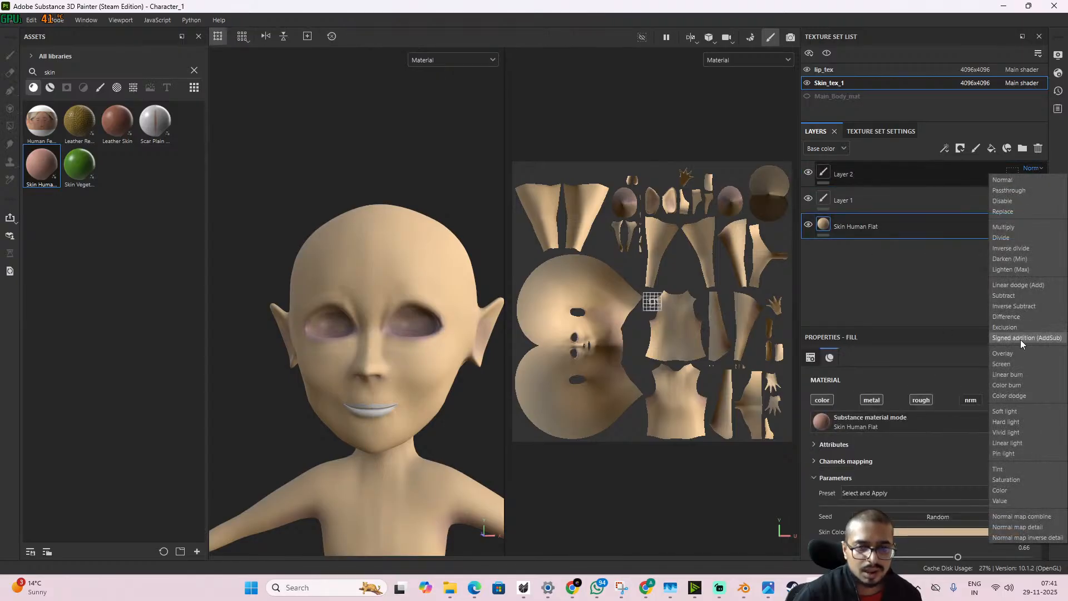
click(1013, 355)
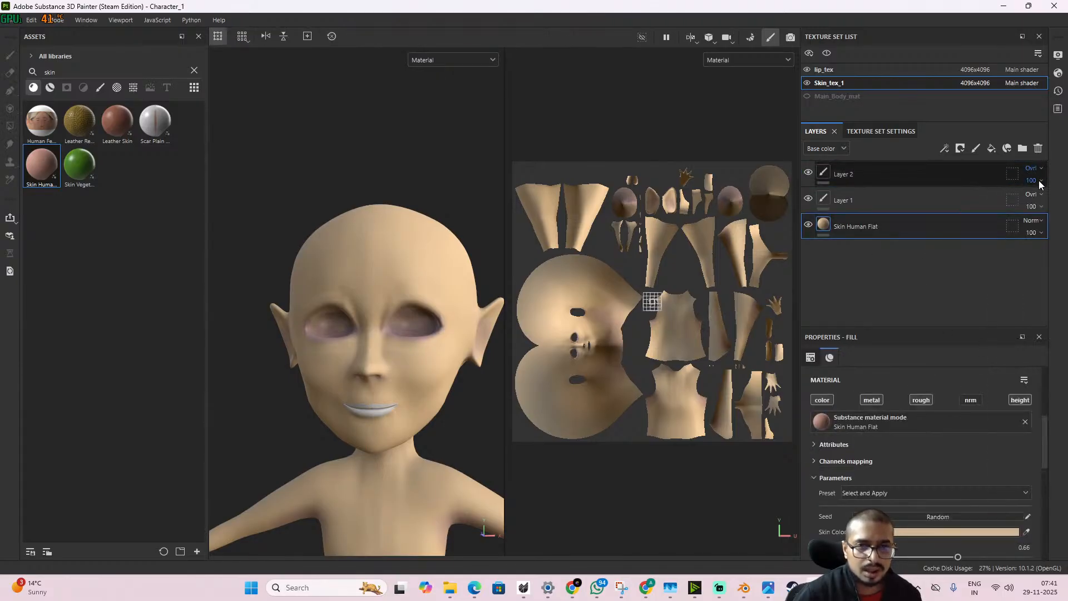
- Switch to the paint brush on the new top layer and set its base color to a muted red
click(941, 172)
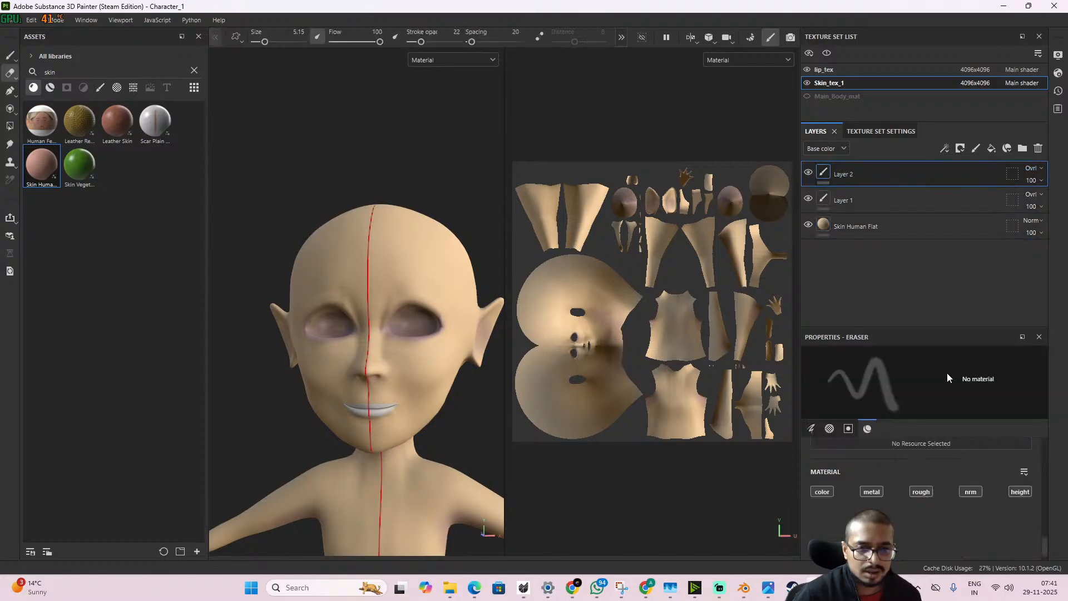
scroll(910, 493, up, 5)
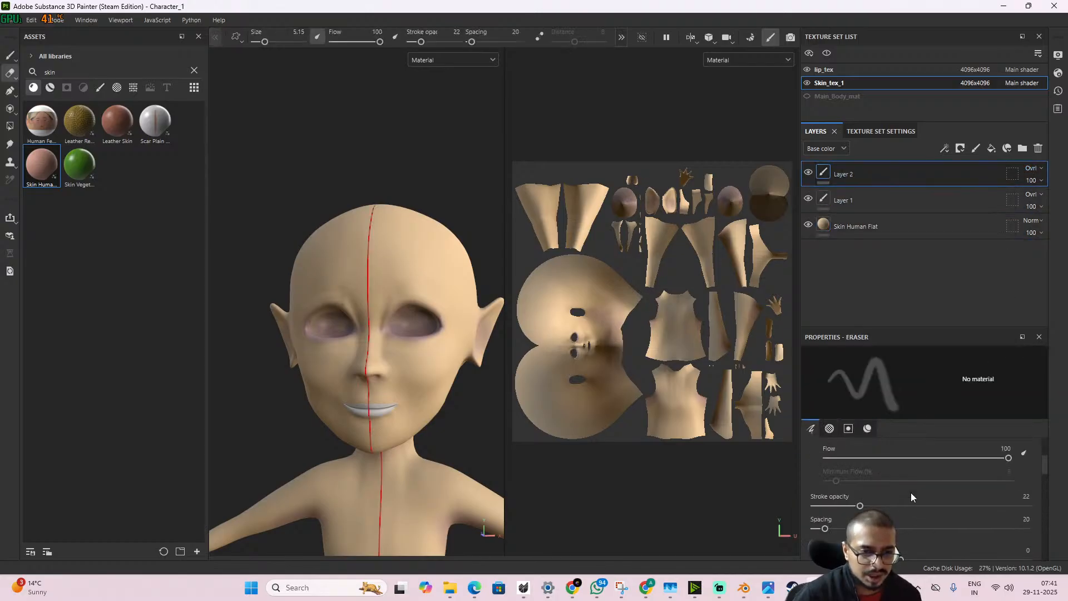
scroll(911, 491, down, 5)
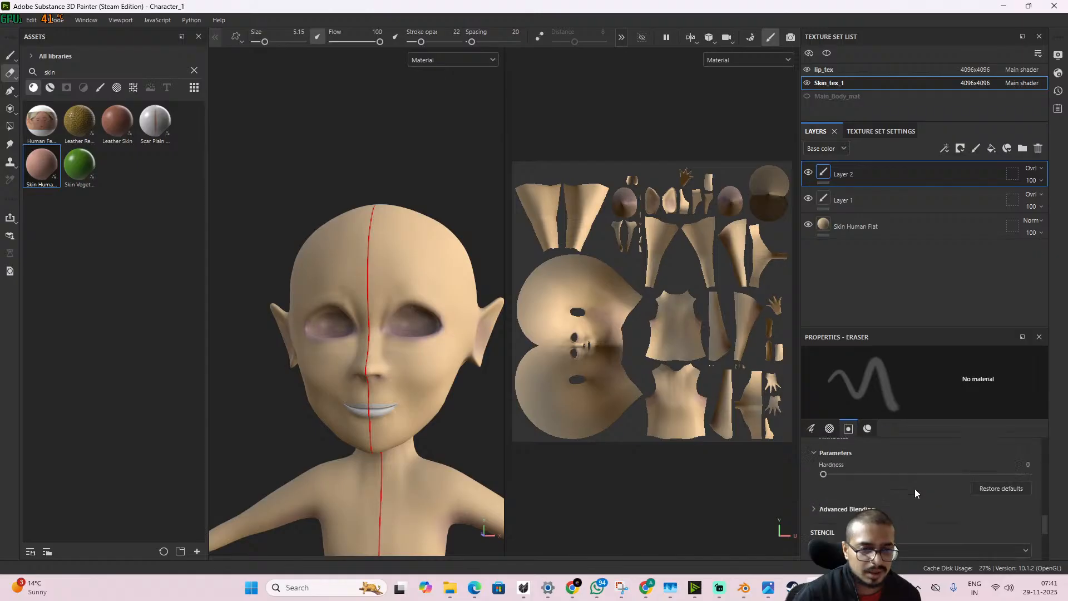
scroll(915, 488, up, 6)
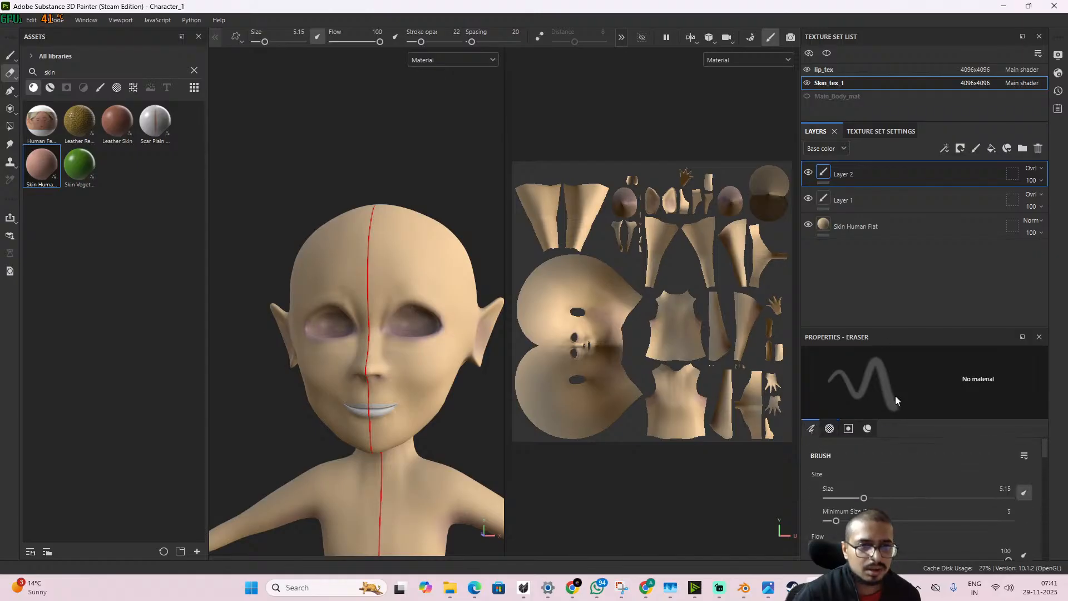
click(10, 54)
scroll(924, 490, down, 4)
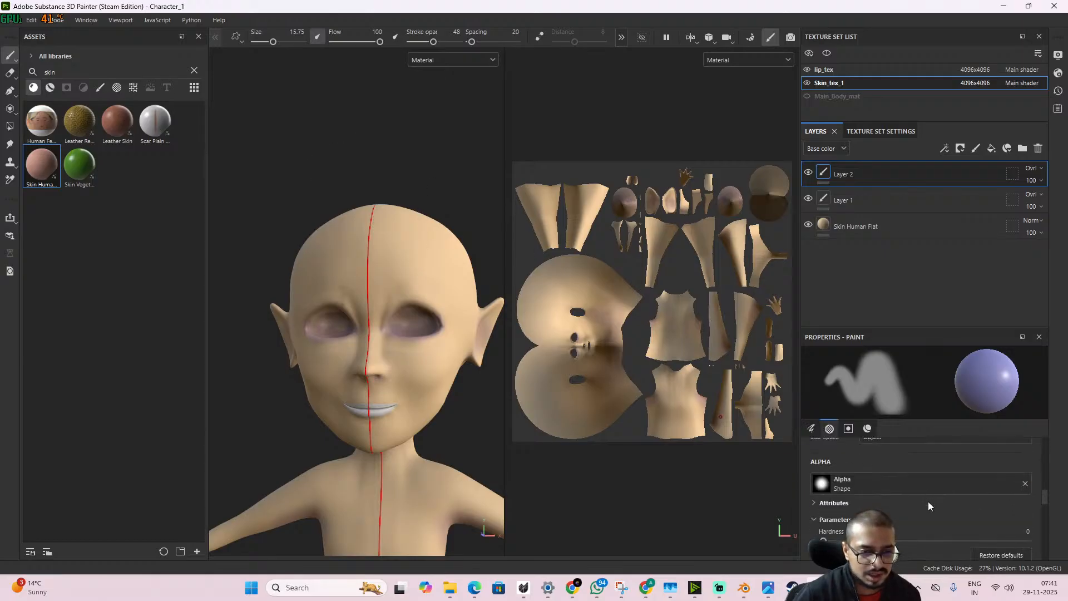
scroll(928, 504, down, 6)
click(939, 513)
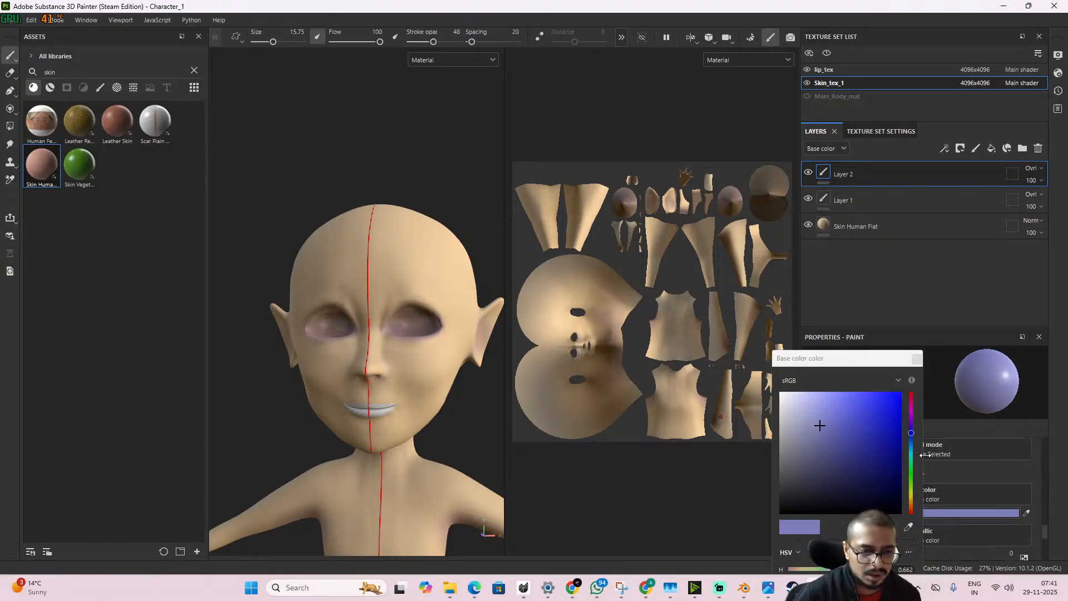
drag(910, 407, 911, 386)
mouse_move(870, 436)
mouse_down()
mouse_move(846, 449)
mouse_move(853, 439)
mouse_up()
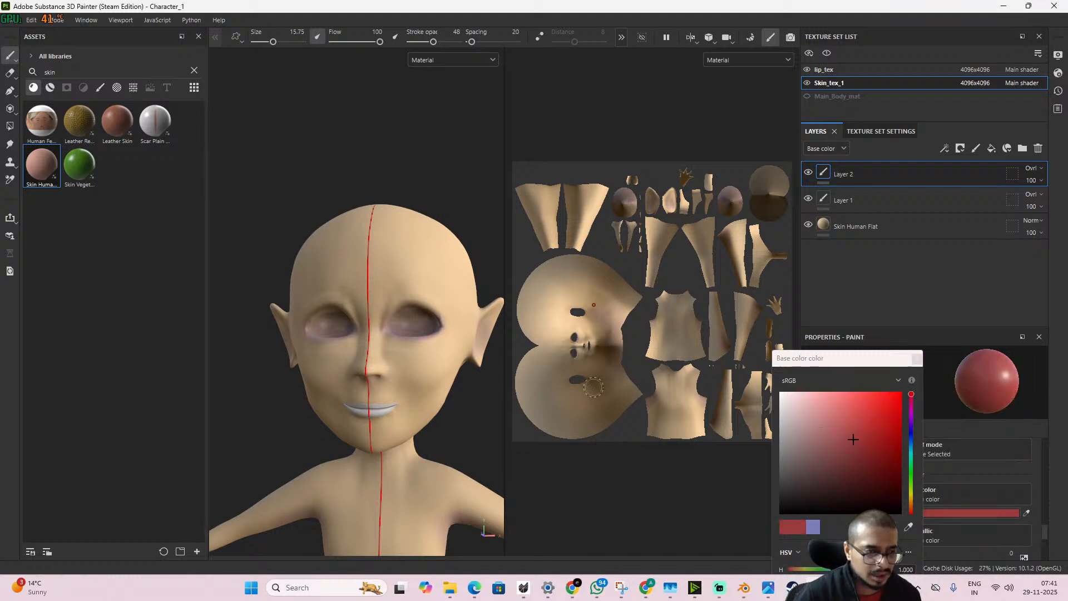
- Reduce the brush size to 2.02 and paint a red stroke from the inner eye corner down the side of the nose
scroll(414, 368, up, 5)
mouse_move(413, 369)
alt+mouse_down()
mouse_move(376, 373)
mouse_move(420, 384)
alt+mouse_up()
right_click(382, 309)
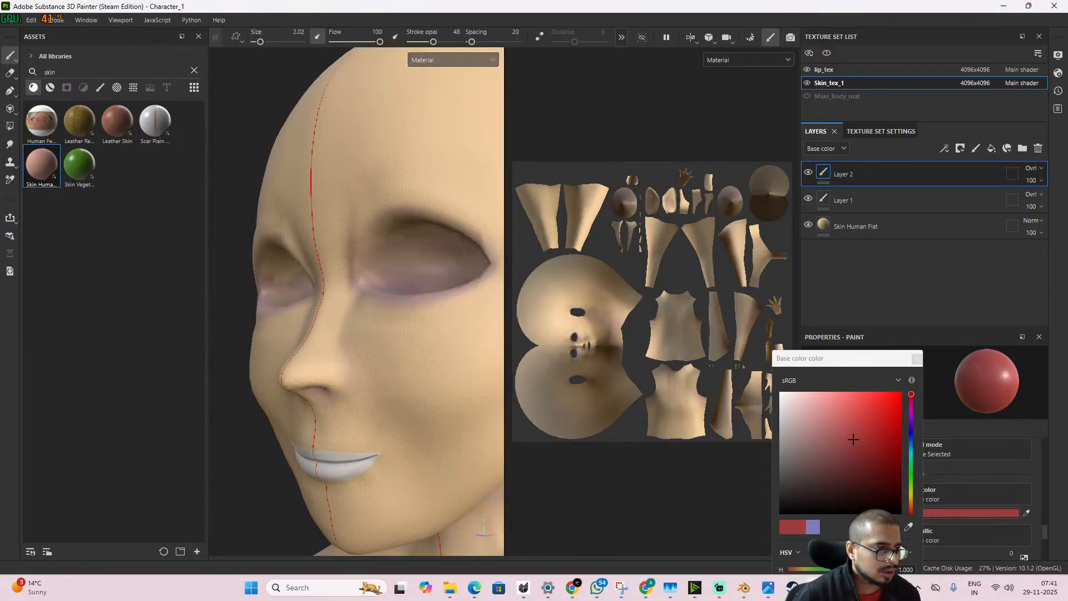
drag(357, 292, 340, 354)
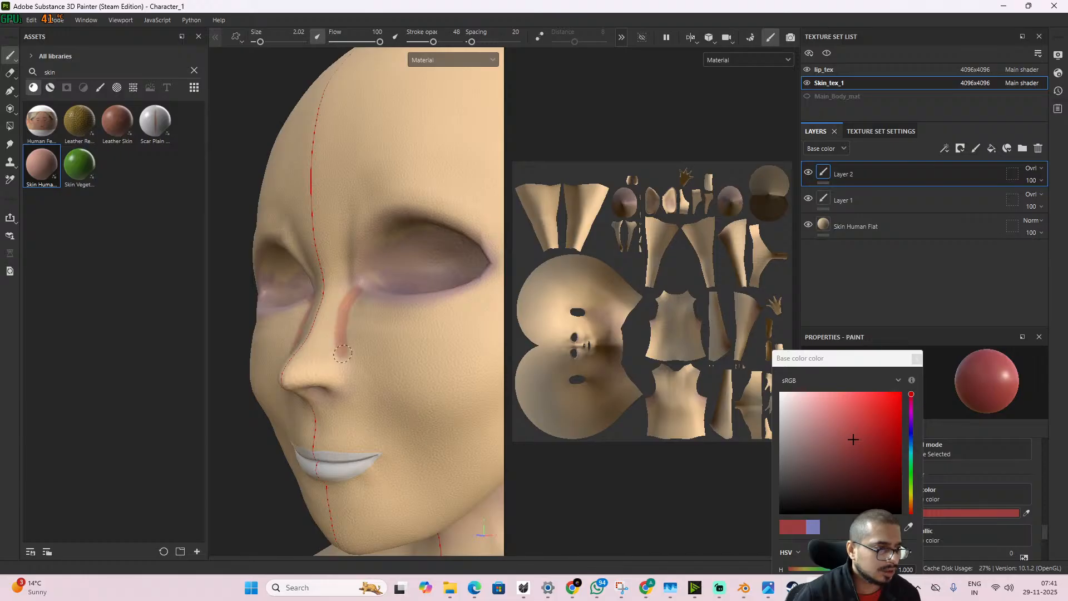
- Paint mirrored red lines from the inner eye corners up beside the nose bridge and outward along the brow arches
scroll(406, 328, down, 5)
alt+drag(424, 336, 390, 334)
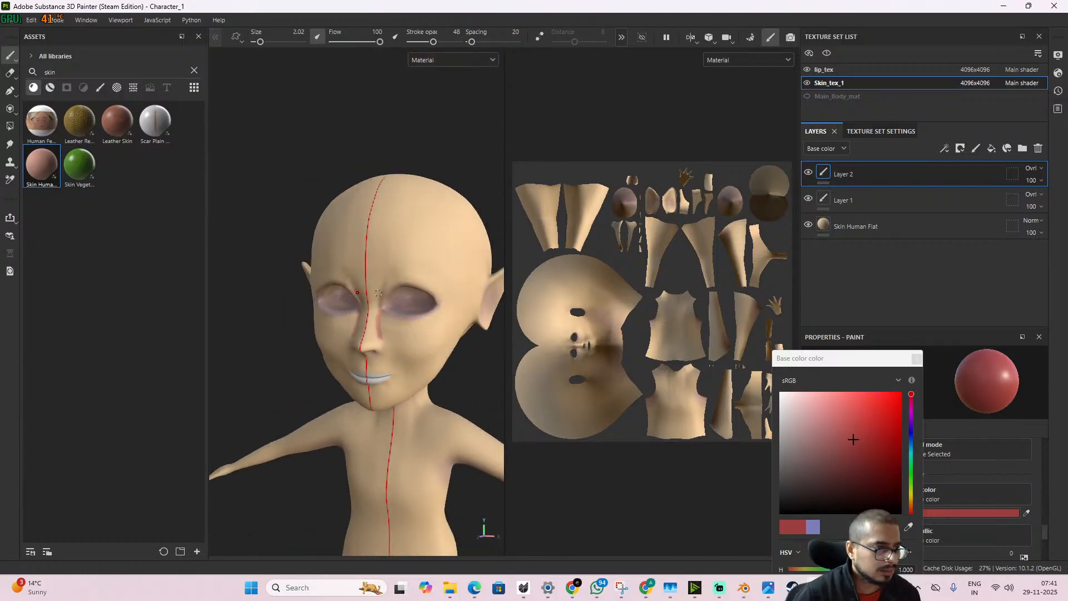
key(ctrl+z)
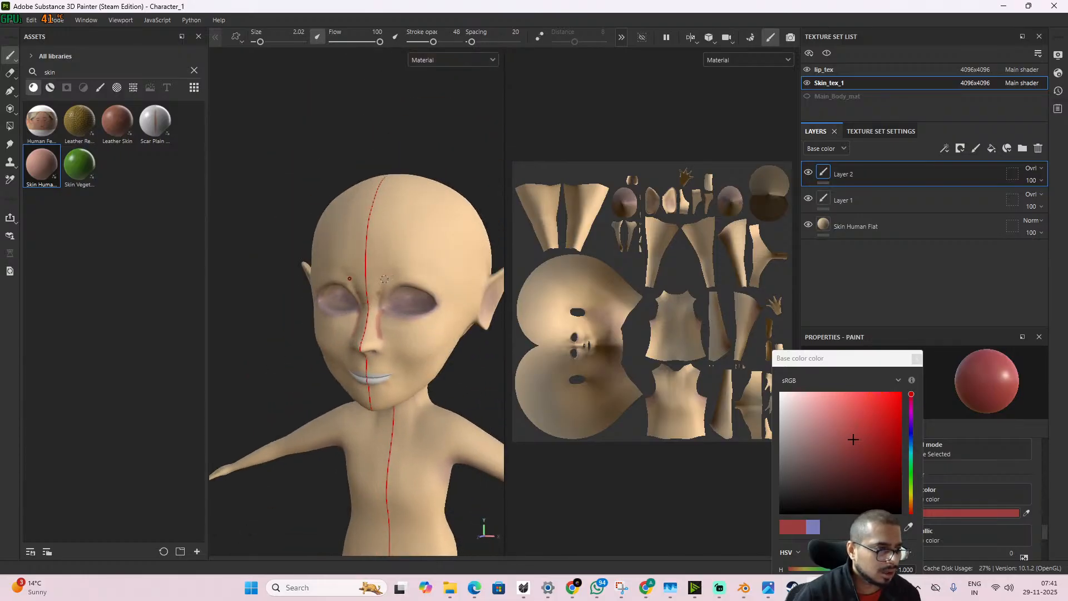
drag(385, 278, 378, 298)
key(ctrl+z)
mouse_move(379, 314)
alt+mouse_down()
mouse_move(446, 298)
mouse_move(419, 303)
mouse_move(388, 279)
alt+mouse_up()
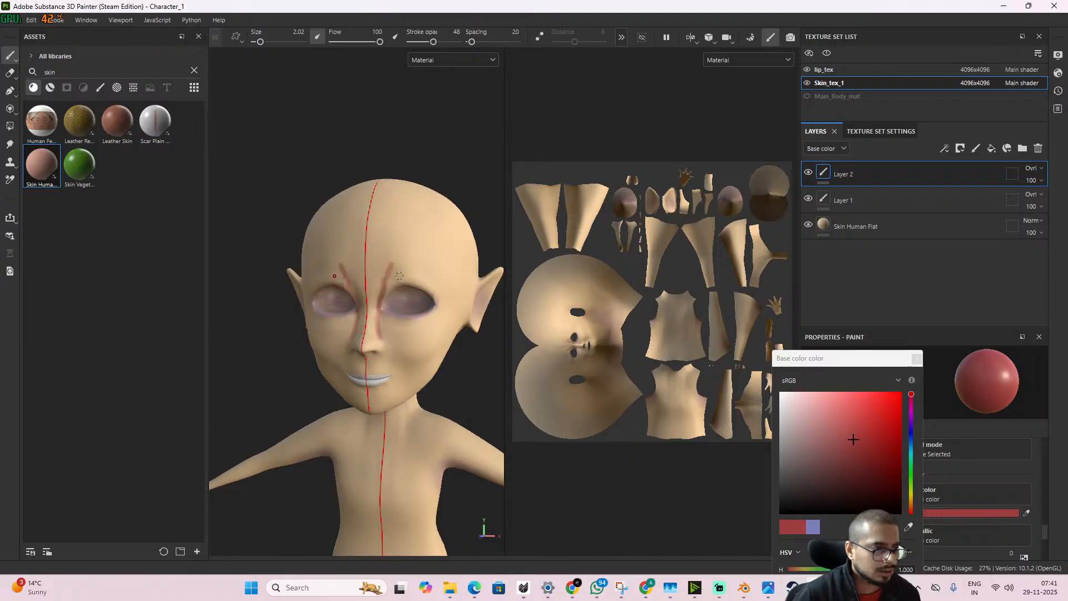
scroll(448, 306, down, 3)
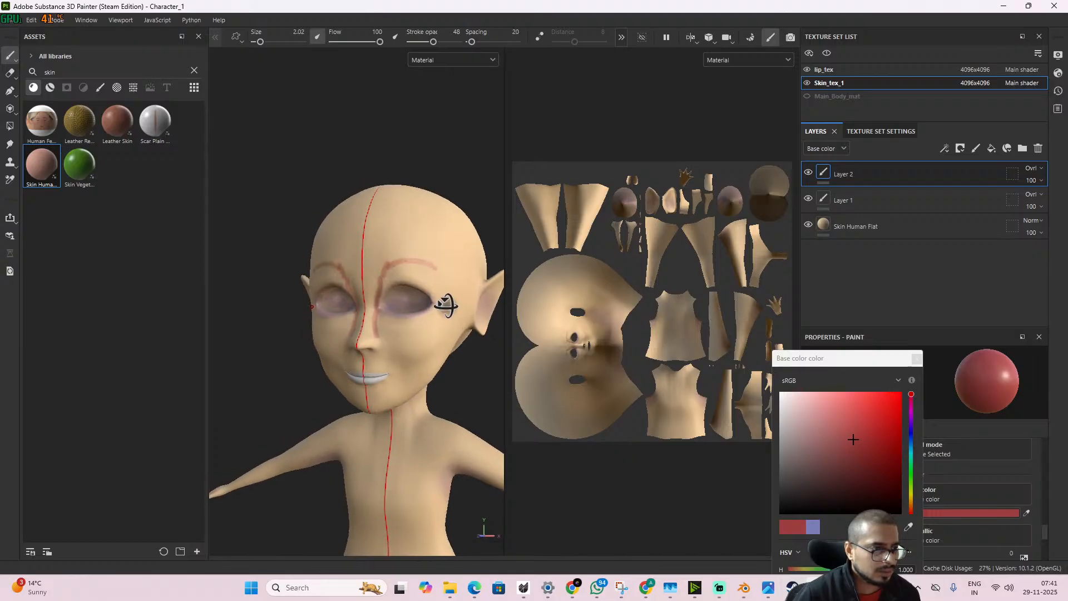
- Paint curved red lines across the cheeks beside the mouth and a red stroke beneath the lower lip
alt+drag(446, 305, 407, 353)
scroll(372, 379, up, 4)
scroll(400, 363, down, 3)
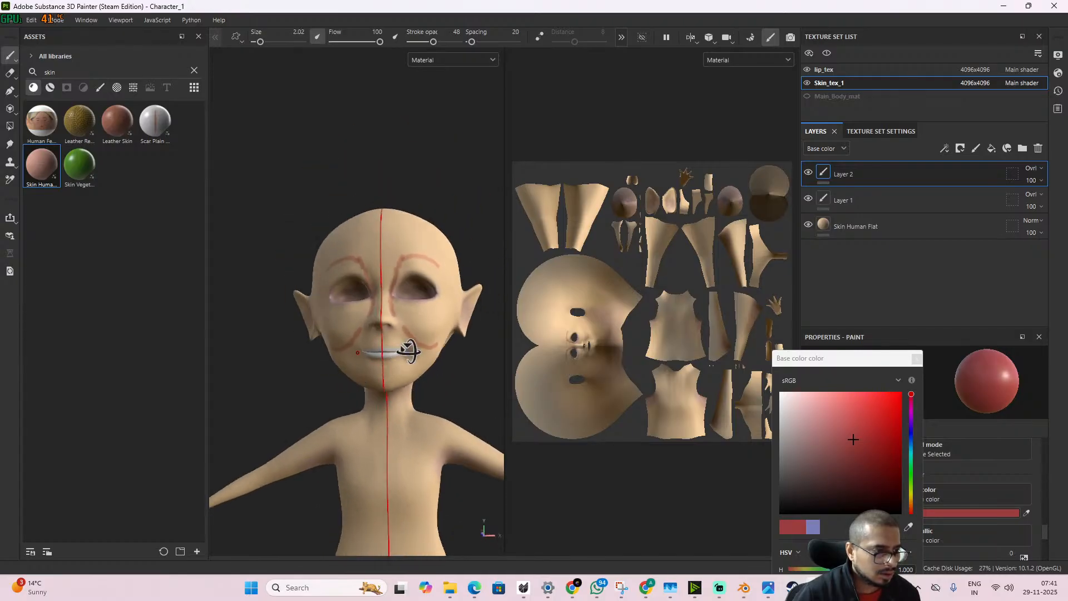
scroll(407, 356, up, 4)
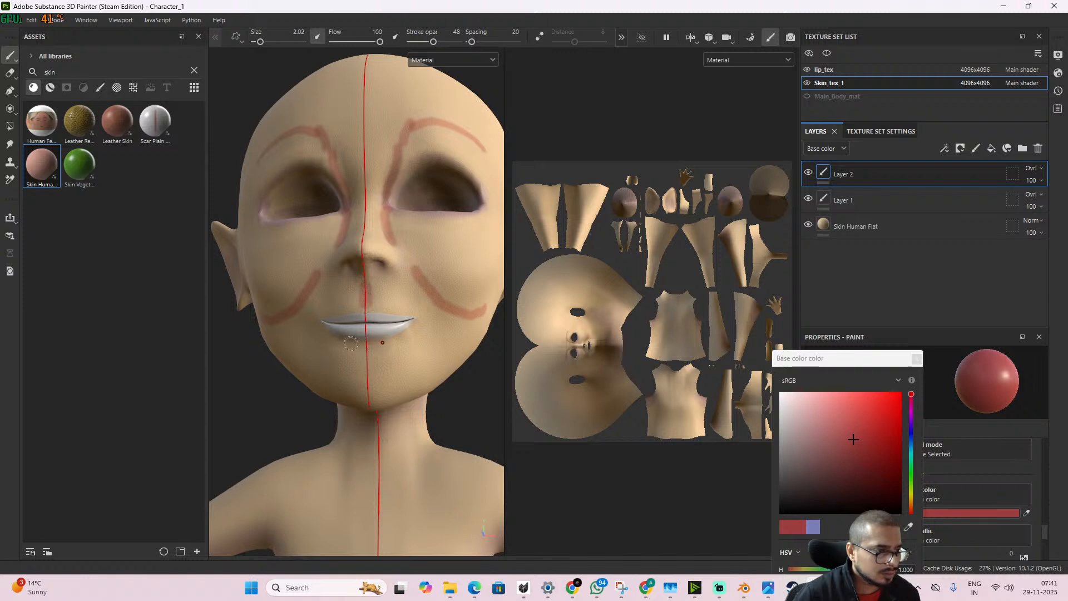
drag(351, 343, 396, 334)
scroll(403, 361, down, 3)
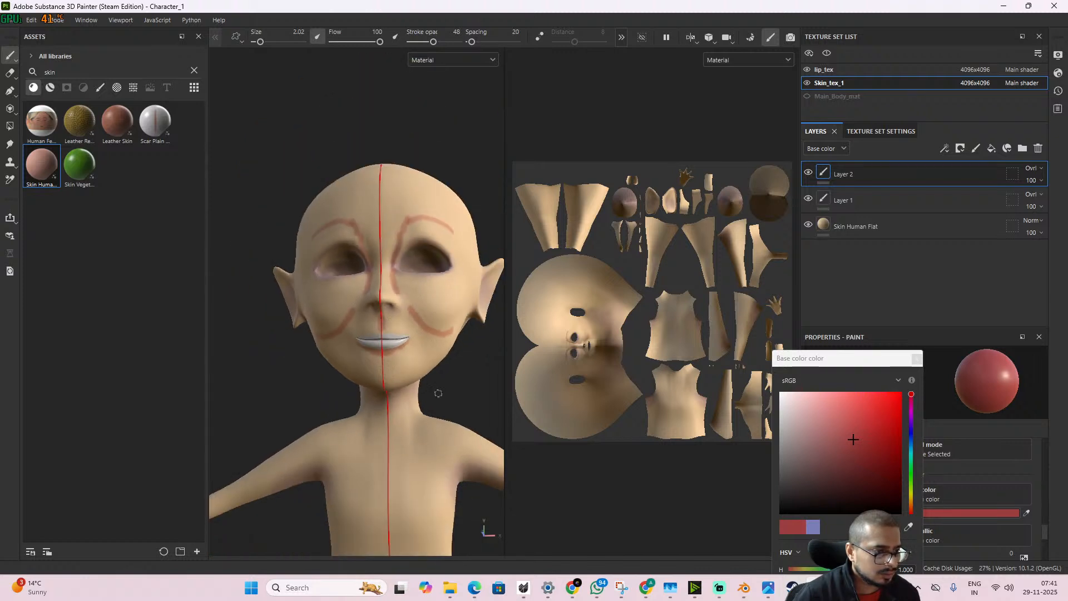
- Paint a red stroke along the front inner edge of the ear
mouse_move(438, 393)
alt+mouse_down()
mouse_move(372, 384)
mouse_move(447, 401)
mouse_move(460, 395)
mouse_move(453, 381)
alt+mouse_up()
scroll(431, 385, down, 2)
scroll(461, 388, down, 3)
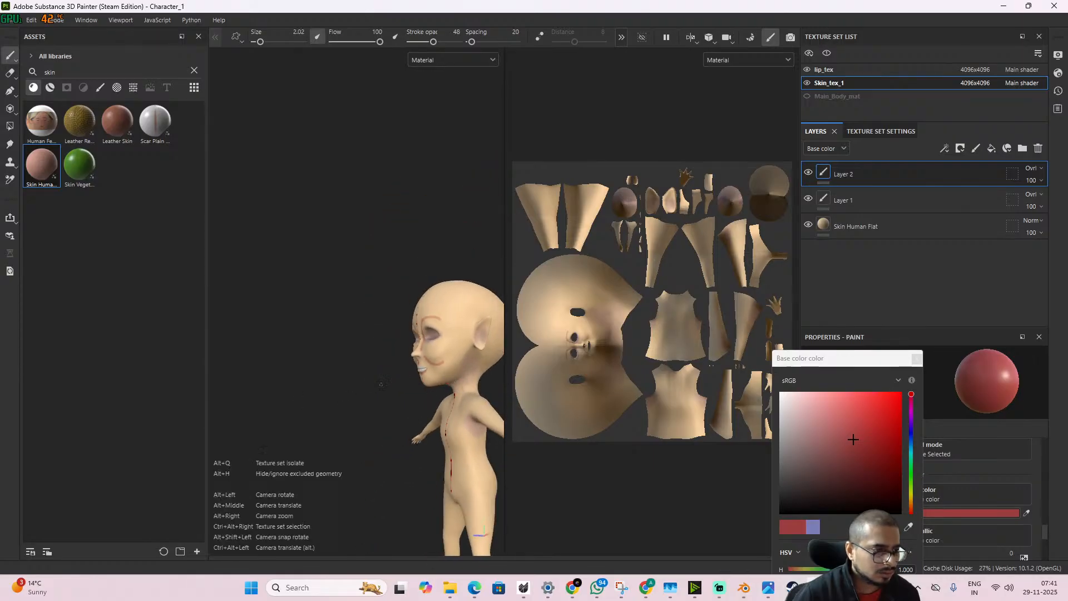
alt+middle_drag(393, 372, 290, 408)
scroll(396, 389, up, 4)
scroll(396, 388, up, 3)
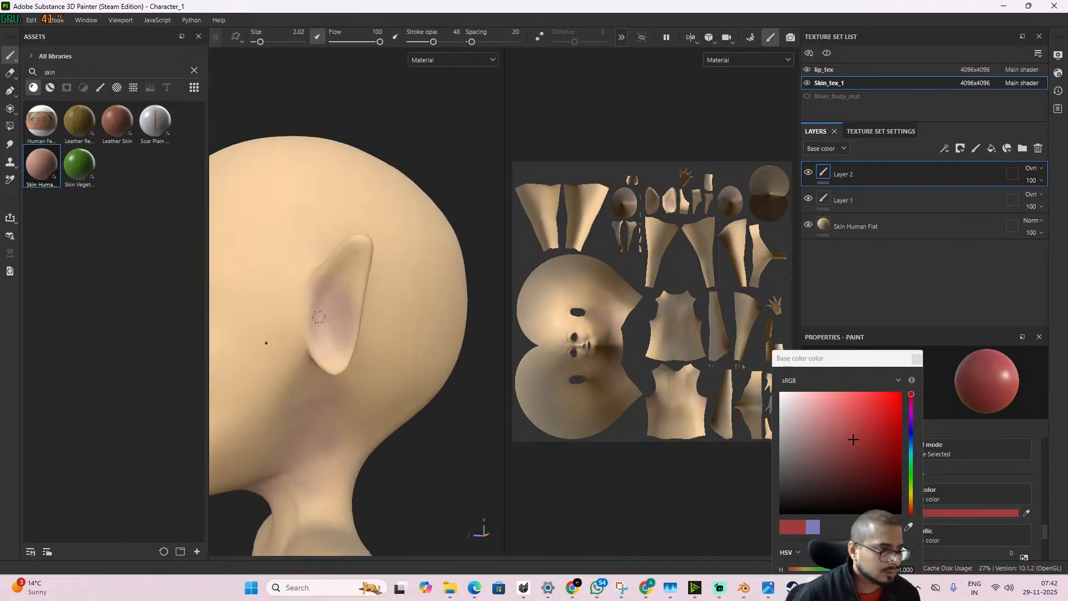
mouse_move(302, 293)
mouse_down()
mouse_move(302, 338)
mouse_move(352, 341)
mouse_up()
scroll(352, 341, down, 3)
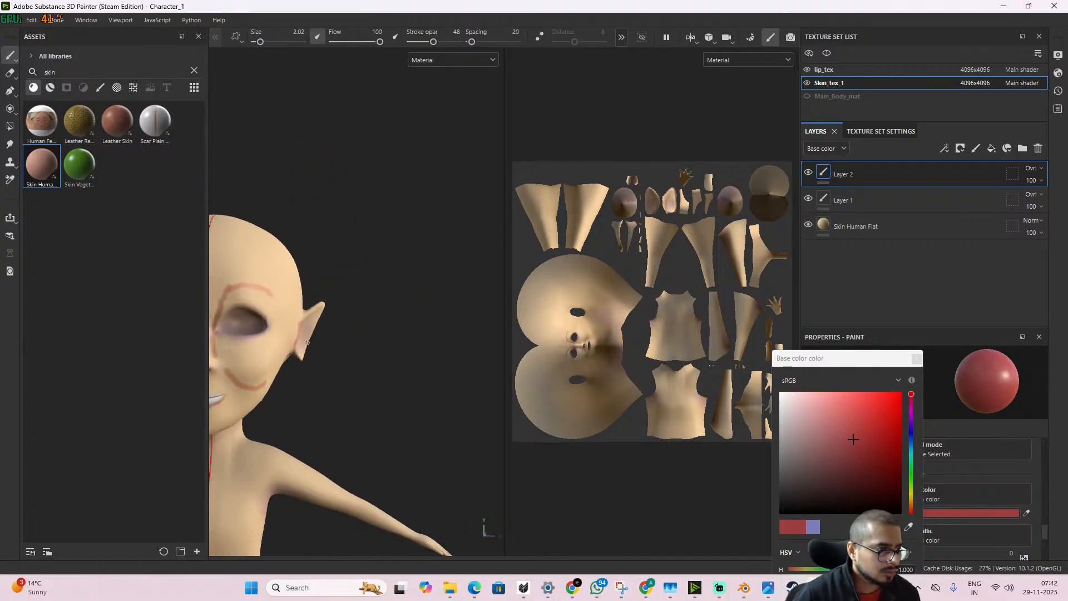
- Paint a red line beneath the eye socket from the inner corner to the outer corner
alt+middle_drag(304, 346, 426, 325)
scroll(392, 343, up, 1)
alt+drag(392, 343, 363, 341)
scroll(386, 335, up, 4)
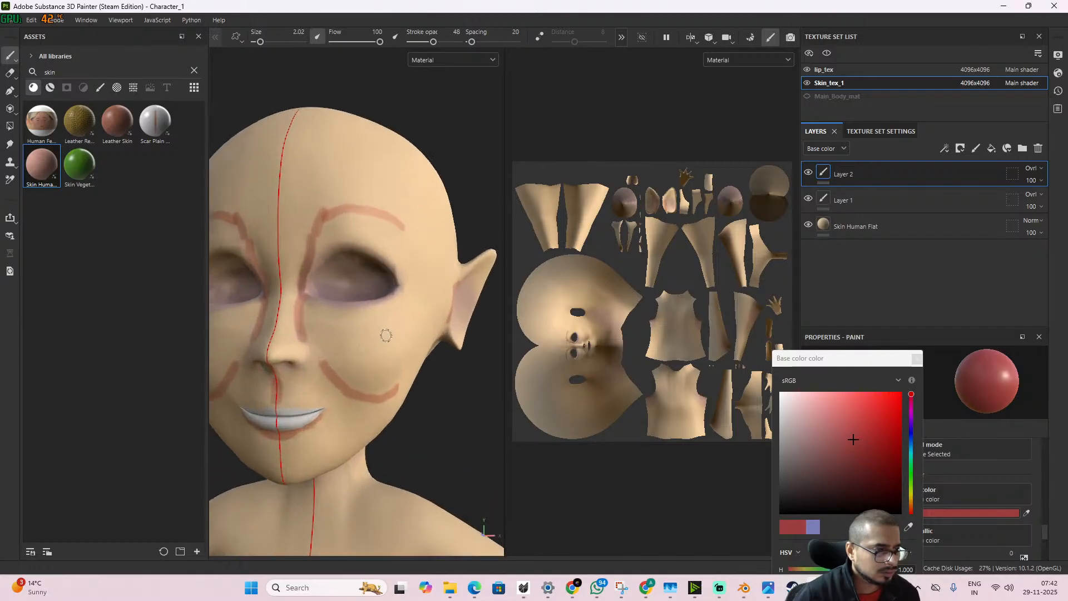
drag(303, 302, 370, 307)
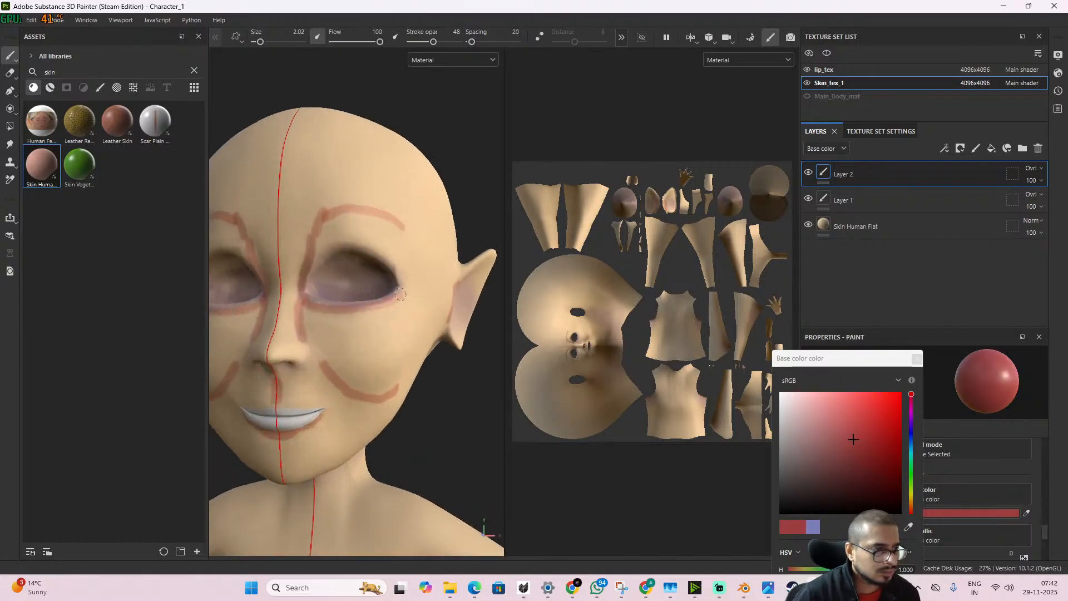
scroll(304, 256, down, 5)
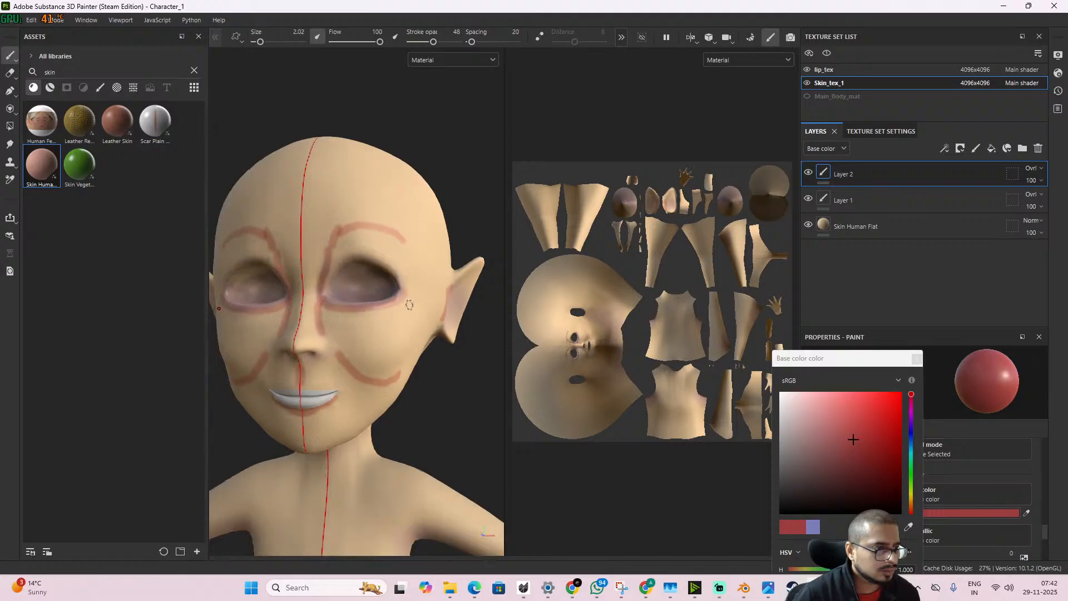
alt+drag(384, 342, 418, 342)
scroll(404, 338, up, 3)
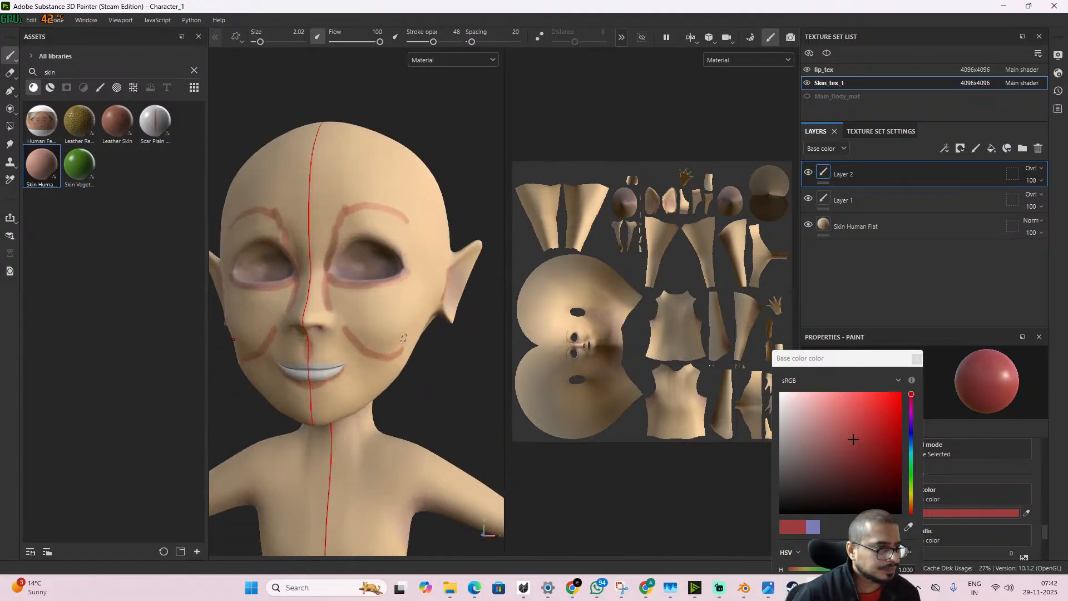
- Switch to the Smudge tool at size 10 and blend the red cheek lines into the skin
click(12, 73)
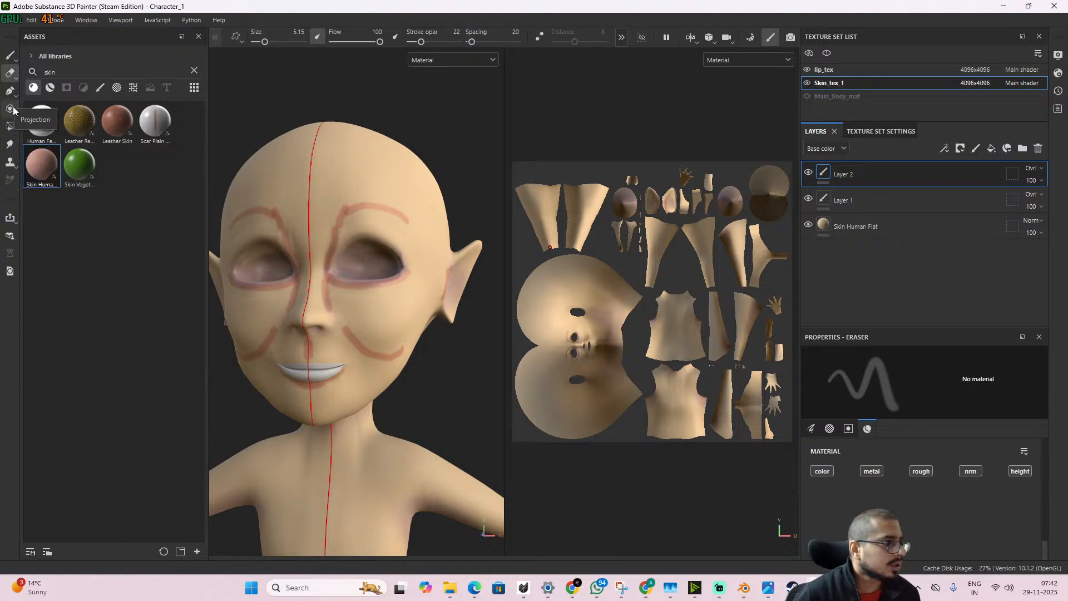
click(10, 144)
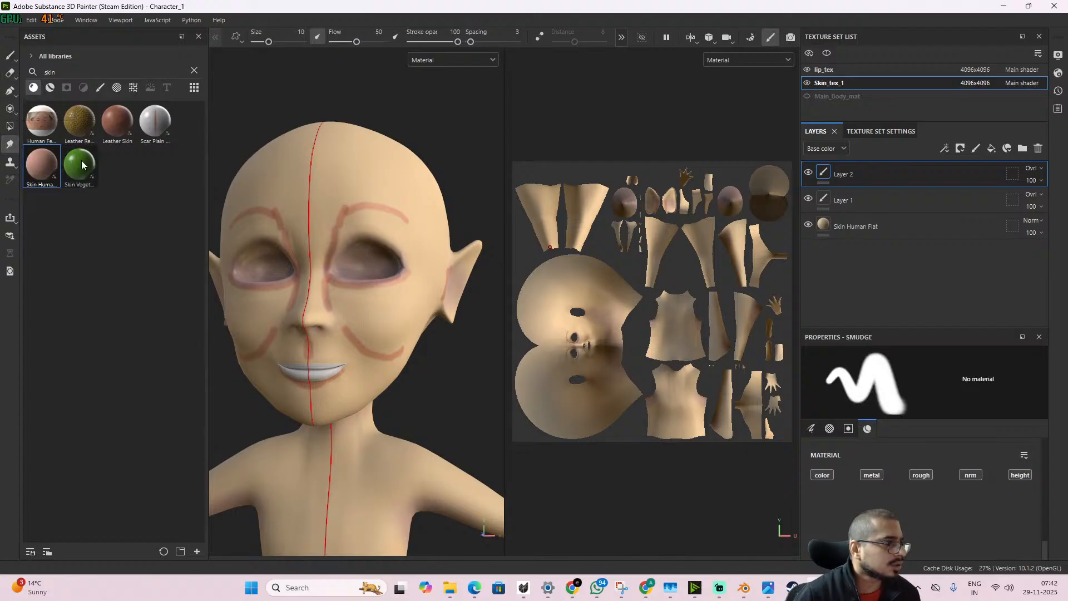
scroll(412, 320, up, 3)
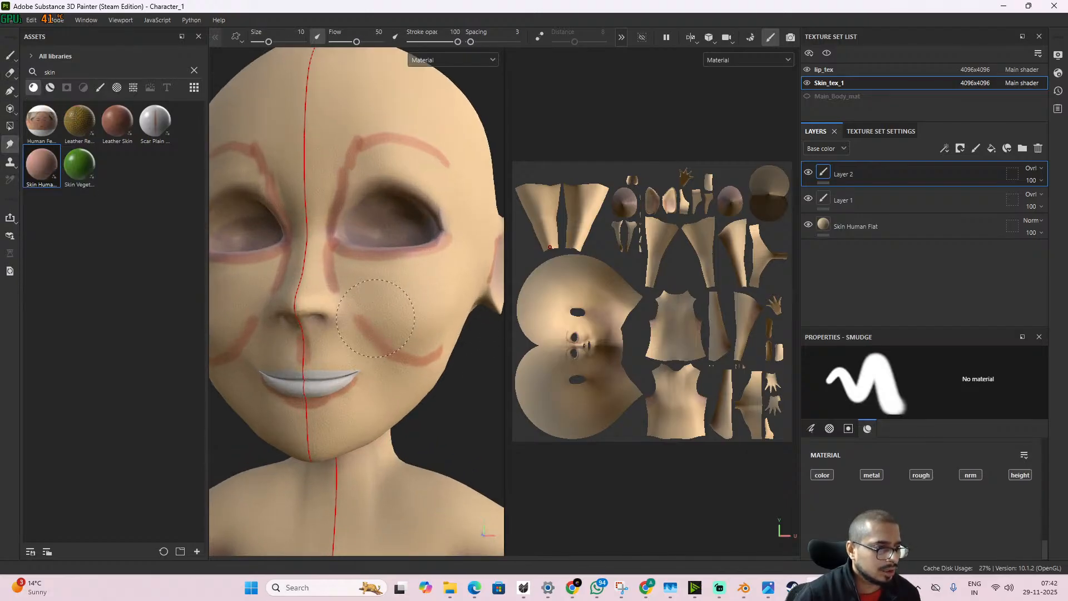
mouse_move(442, 347)
alt+mouse_down()
mouse_move(420, 352)
mouse_move(421, 340)
alt+mouse_up()
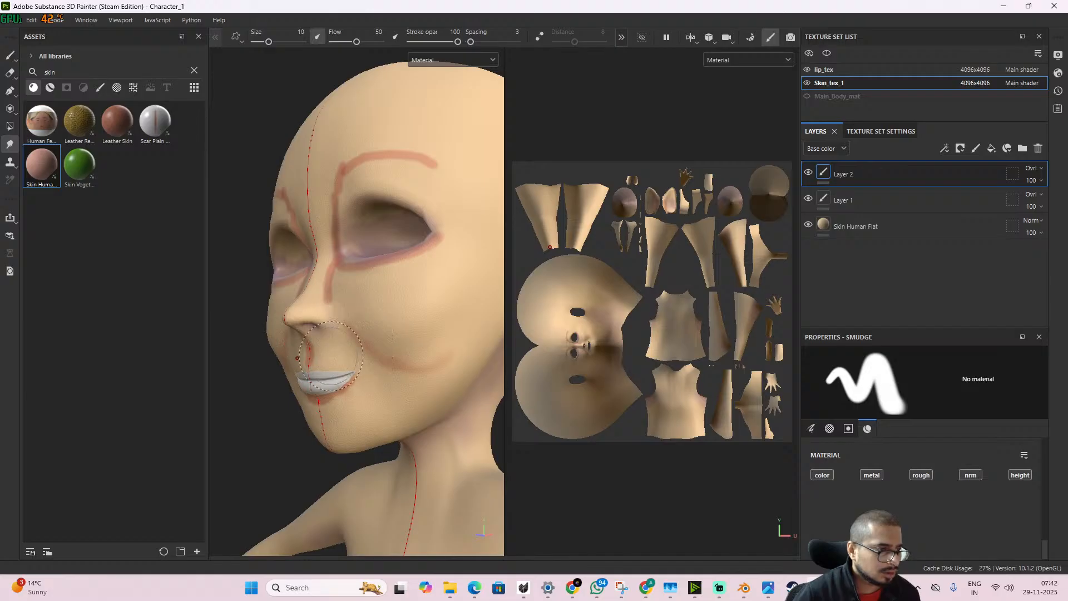
- Smudge the red strokes along the sides of the nose and beneath the eye sockets into the surrounding skin
alt+drag(365, 353, 312, 296)
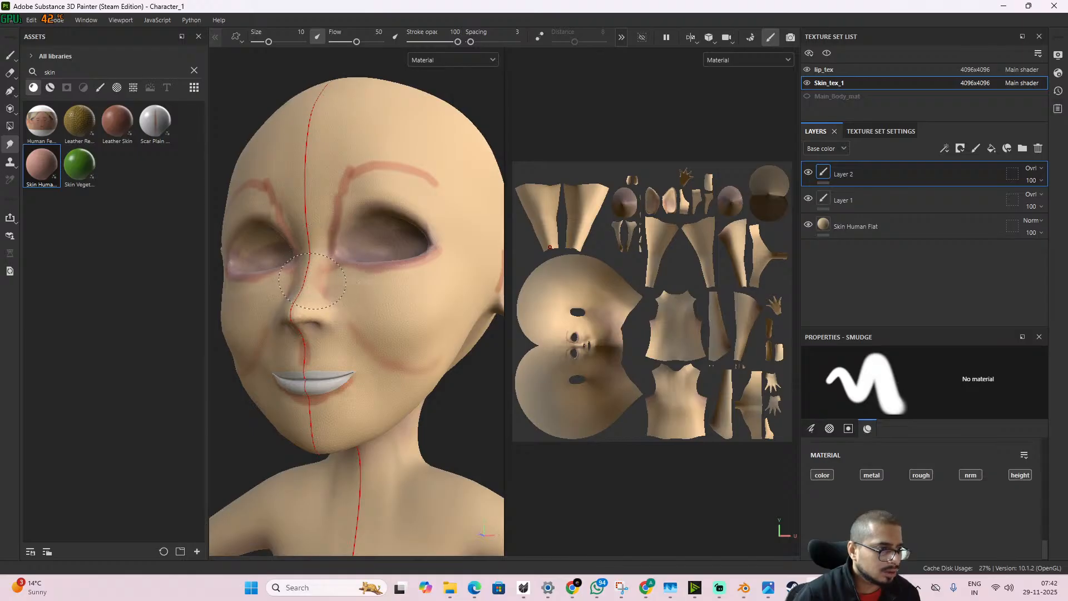
scroll(334, 304, up, 4)
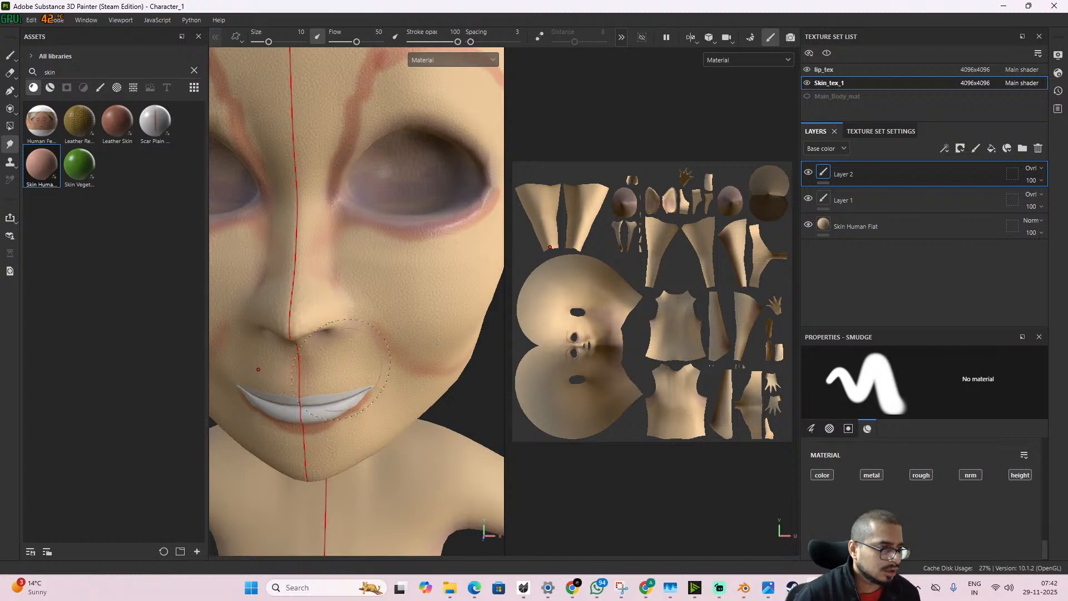
scroll(341, 369, down, 5)
mouse_move(340, 369)
alt+mouse_down()
mouse_move(376, 291)
mouse_move(320, 310)
mouse_move(356, 329)
mouse_move(389, 326)
alt+mouse_up()
scroll(464, 286, up, 5)
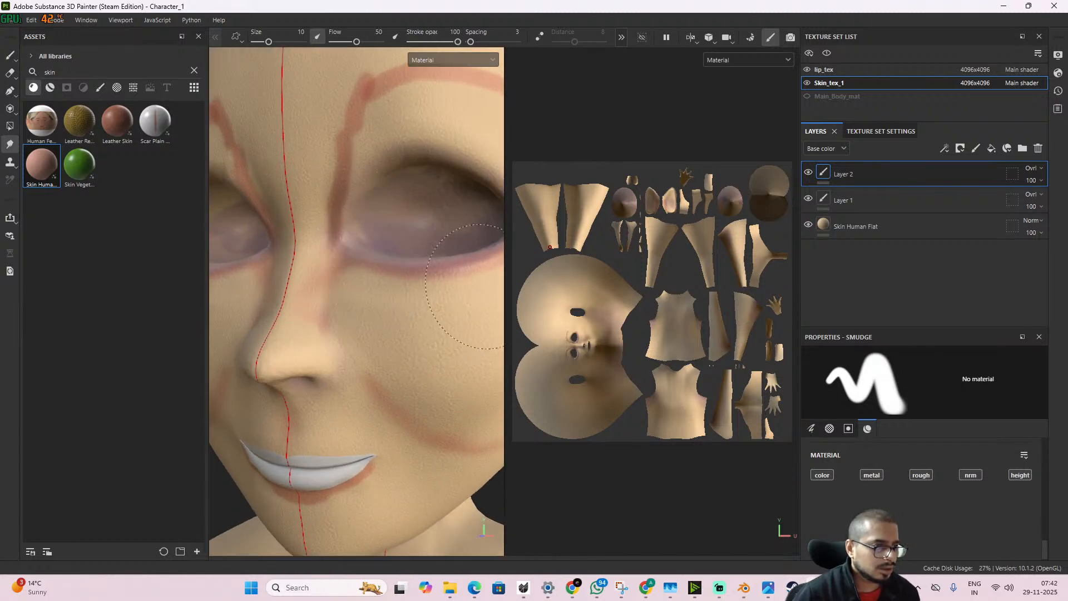
scroll(464, 286, down, 5)
alt+drag(401, 311, 369, 327)
scroll(439, 290, up, 3)
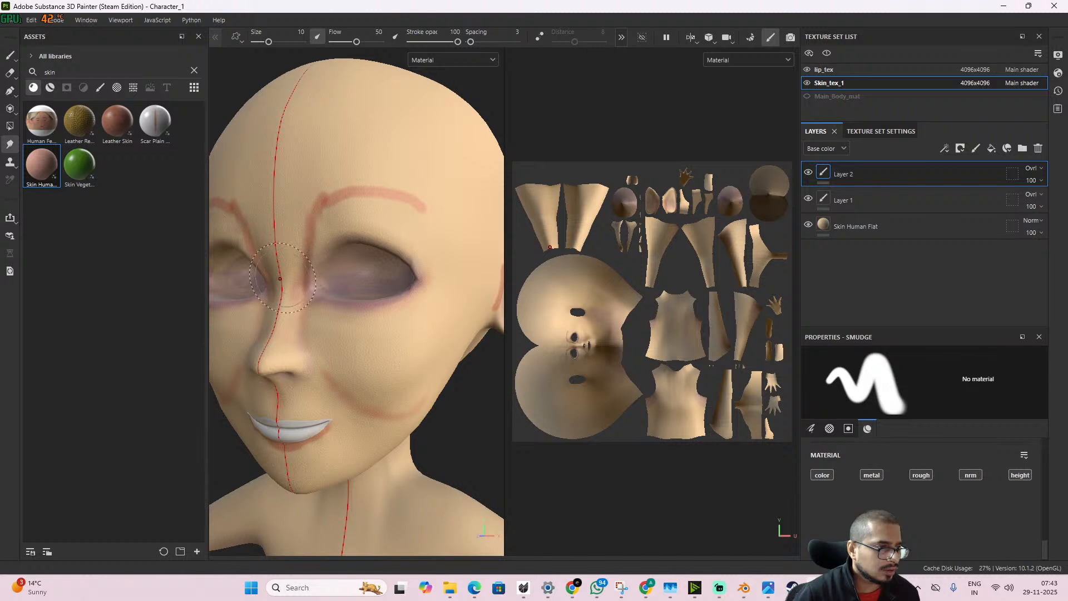
- Smudge the red lines on the nose bridge and along the brow arches until they fade softly
mouse_move(283, 277)
mouse_down()
mouse_move(293, 320)
mouse_move(285, 327)
mouse_up()
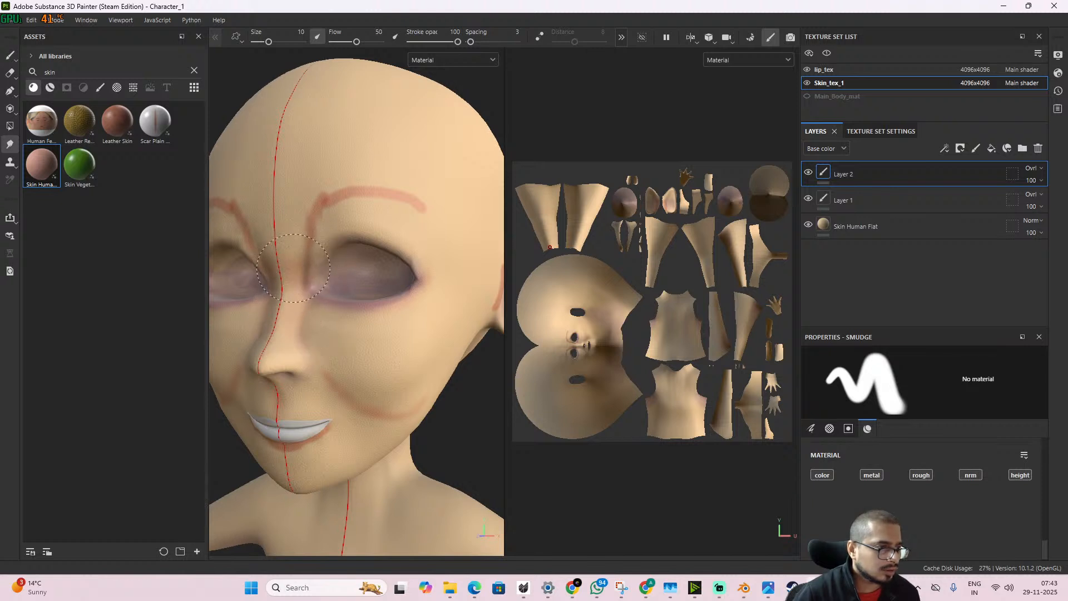
mouse_move(310, 243)
mouse_down()
mouse_move(325, 214)
mouse_move(320, 183)
mouse_move(354, 210)
mouse_up()
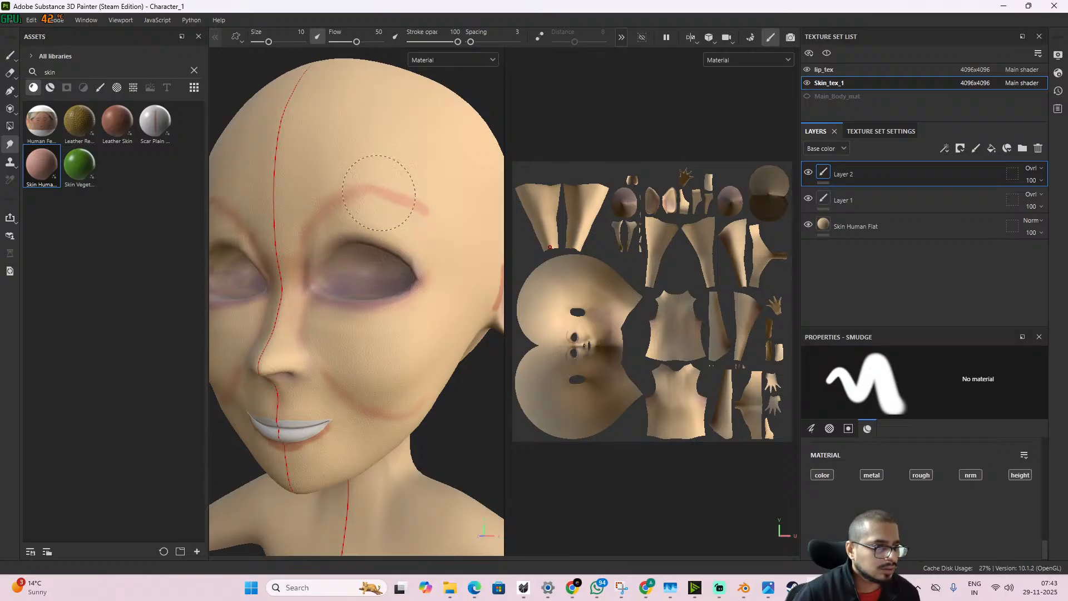
mouse_move(378, 193)
mouse_down()
mouse_move(410, 184)
mouse_move(429, 193)
mouse_move(420, 239)
mouse_move(397, 227)
mouse_up()
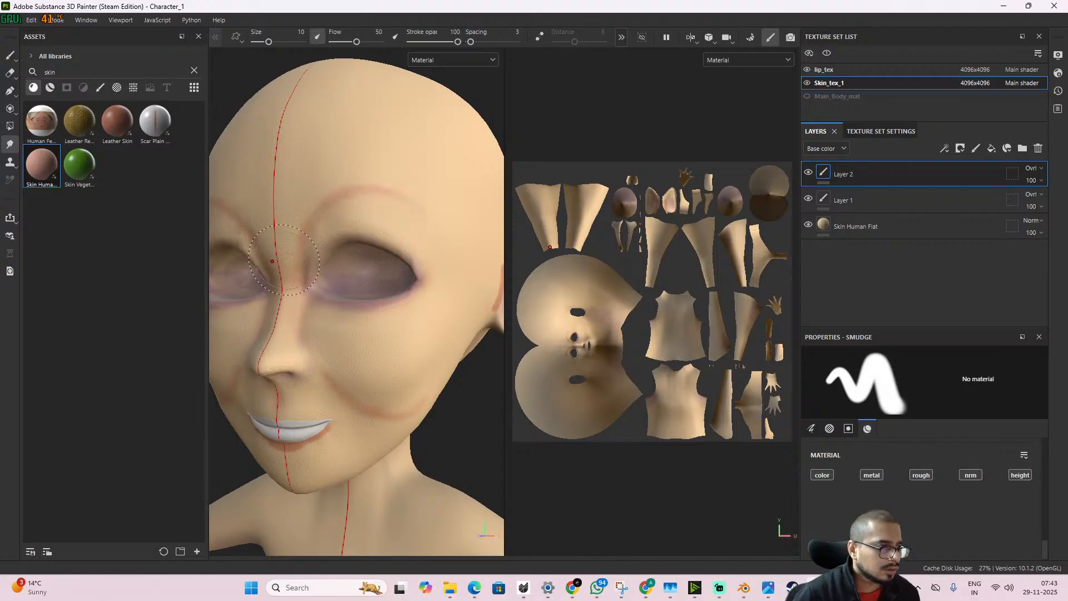
drag(284, 259, 292, 298)
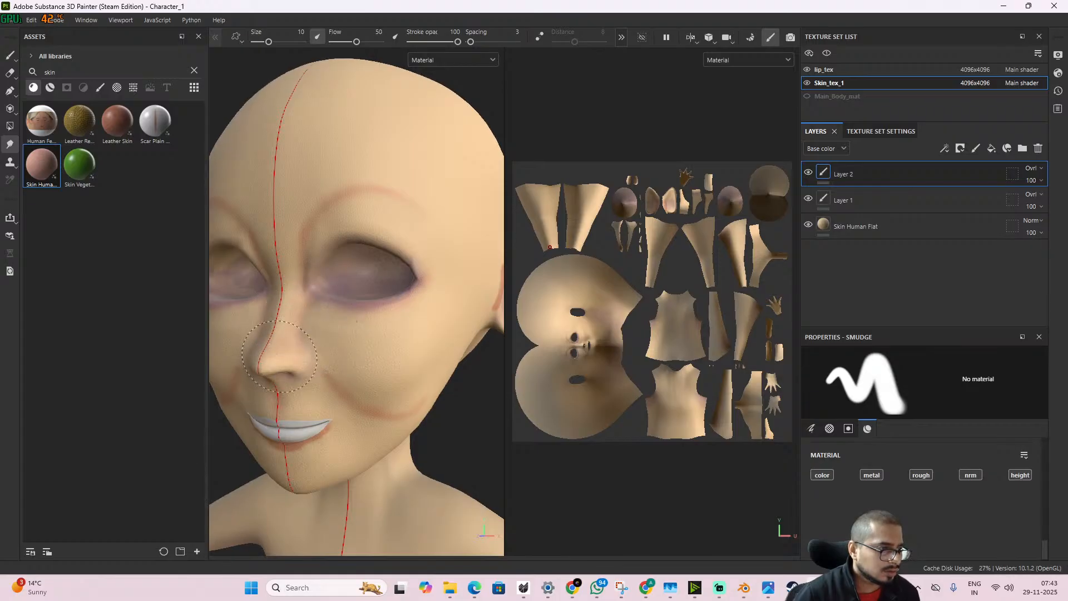
- Smudge the remaining red color on the cheeks and beneath the lower lip into the skin
scroll(281, 342, down, 5)
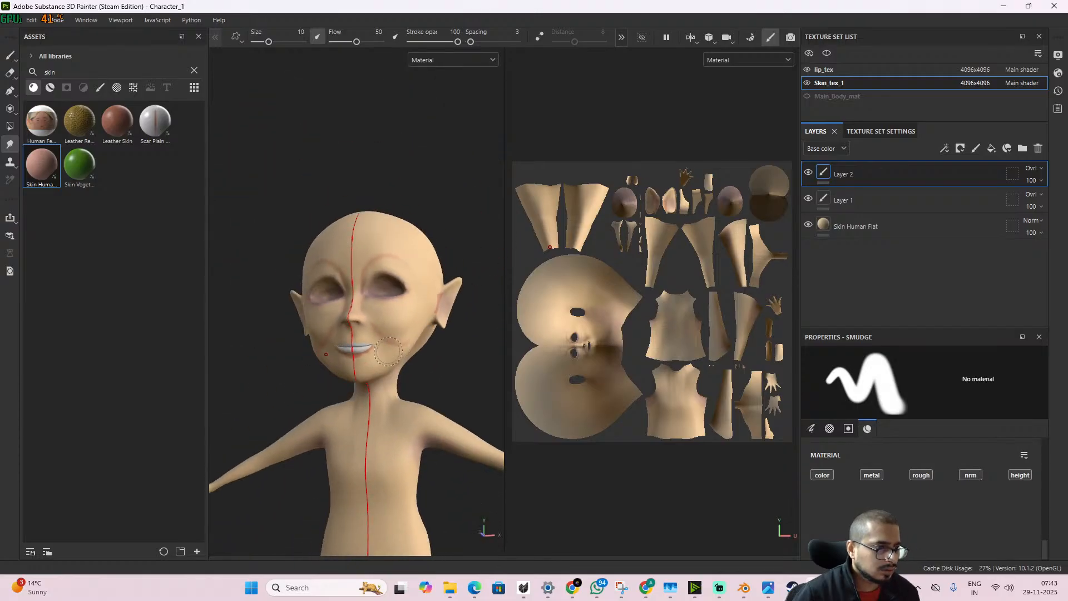
scroll(392, 390, up, 5)
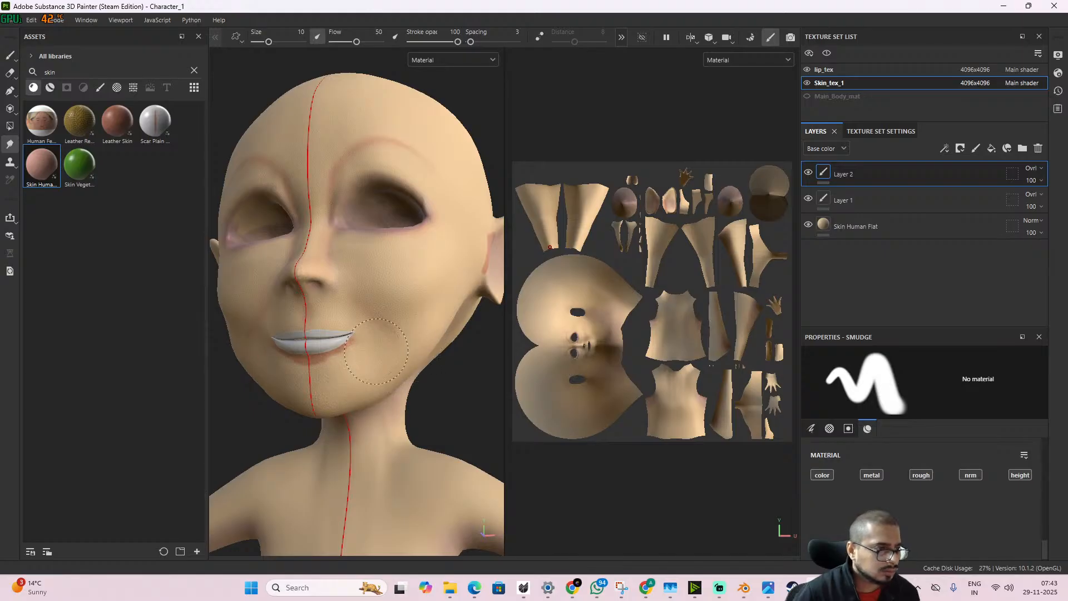
mouse_move(382, 367)
alt+mouse_down()
mouse_move(372, 371)
mouse_move(379, 398)
mouse_move(379, 352)
alt+mouse_up()
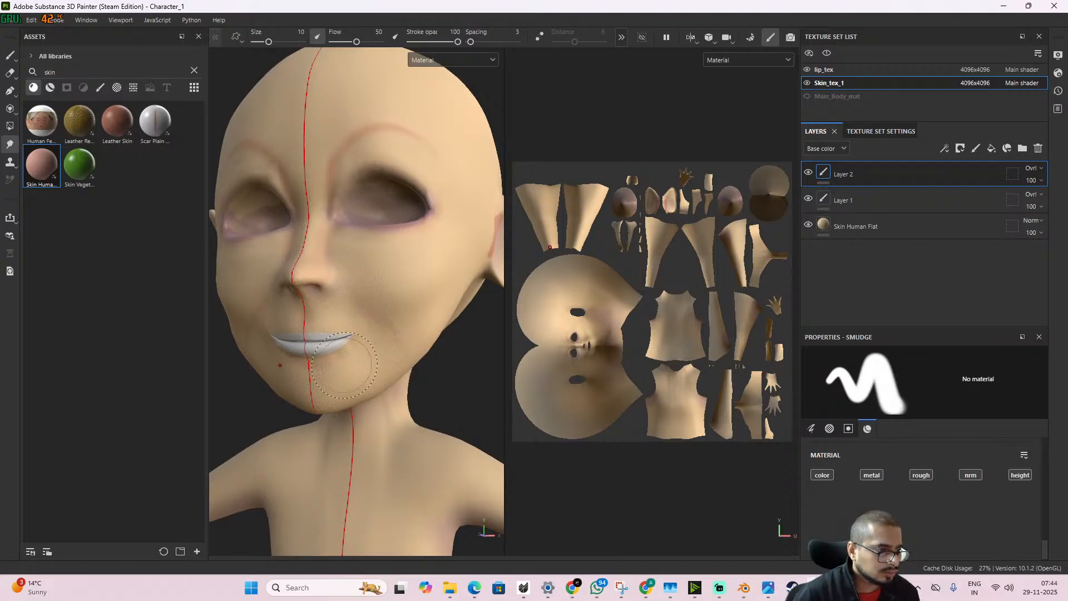
- Smudge the reddish brow line above the eye on Layer 2 to blend it into the surrounding skin
scroll(353, 361, down, 5)
mouse_move(382, 384)
alt+mouse_down()
mouse_move(472, 381)
mouse_move(369, 388)
mouse_move(384, 378)
alt+mouse_up()
scroll(403, 315, up, 5)
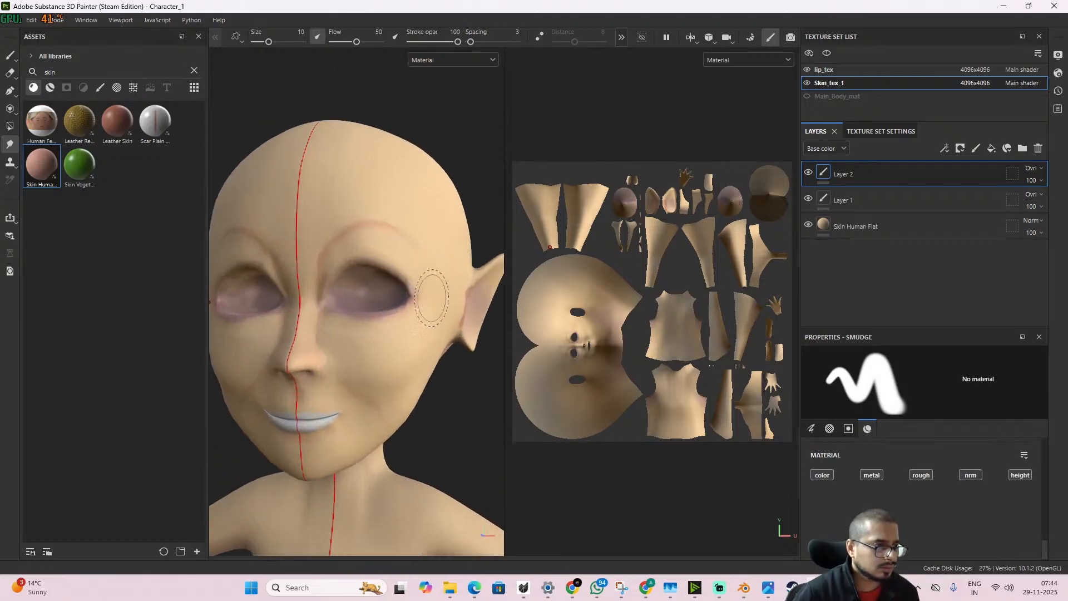
mouse_move(431, 298)
alt+mouse_down()
mouse_move(432, 367)
mouse_move(406, 444)
mouse_move(325, 363)
mouse_move(378, 338)
alt+mouse_up()
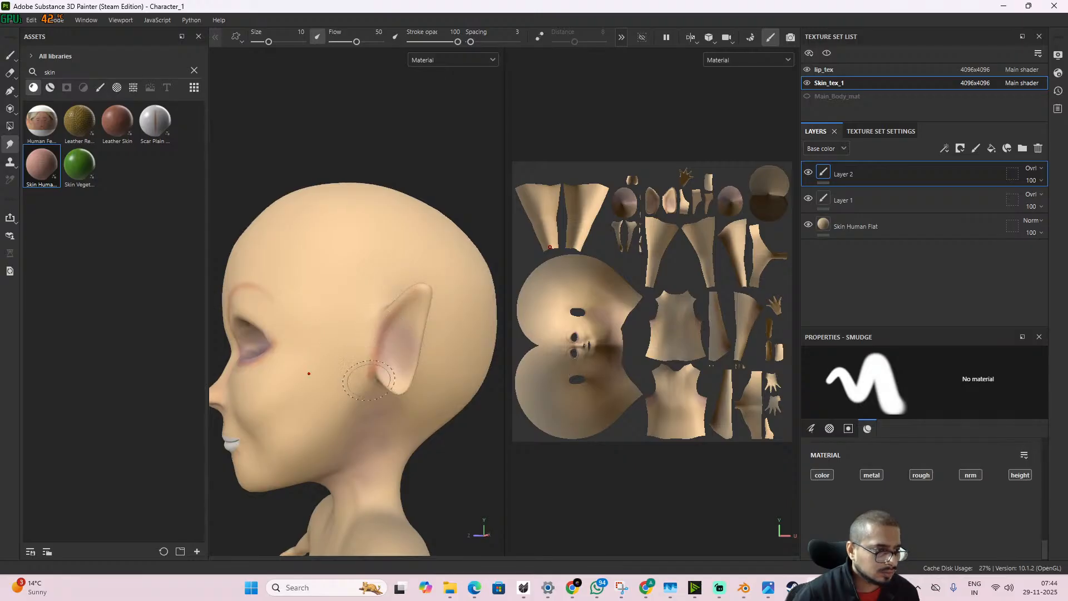
mouse_move(405, 396)
alt+mouse_down()
mouse_move(429, 398)
mouse_move(406, 406)
mouse_move(379, 340)
alt+mouse_up()
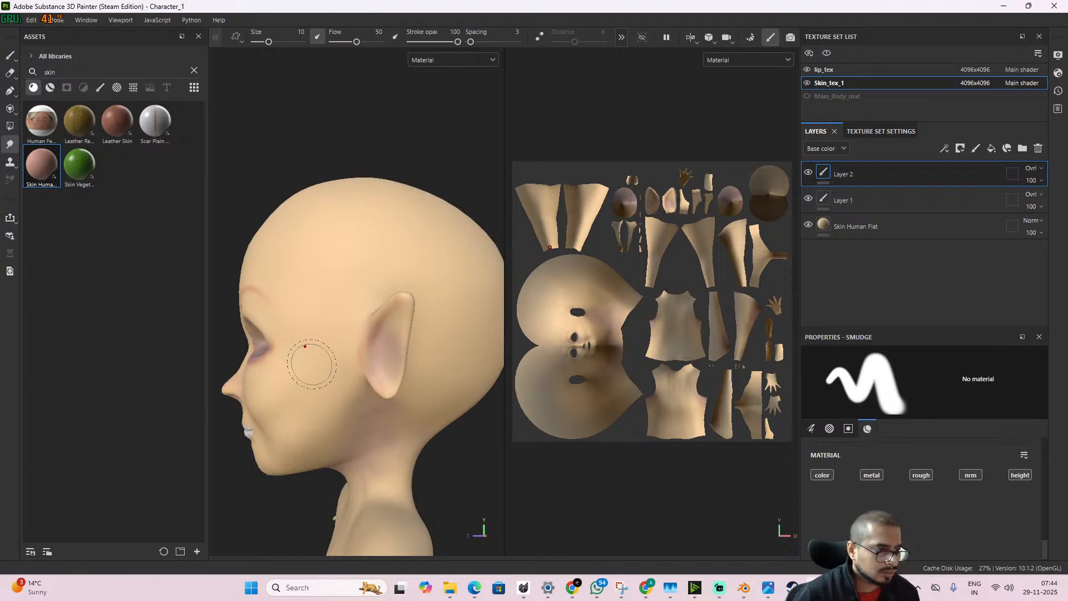
alt+drag(312, 365, 384, 354)
alt+right_drag(383, 353, 312, 341)
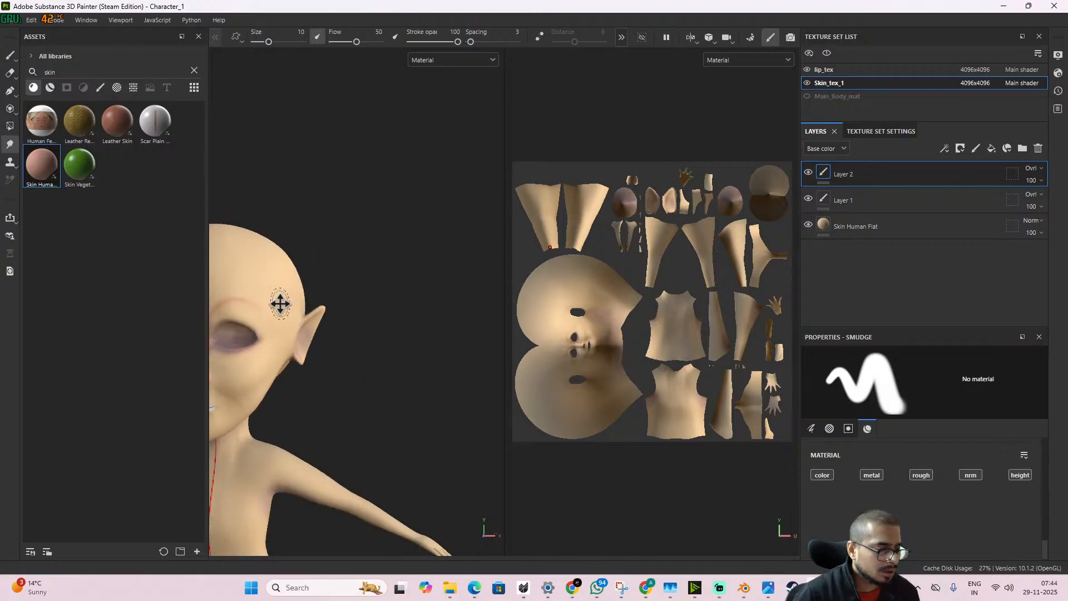
alt+middle_drag(281, 304, 408, 316)
scroll(407, 315, up, 4)
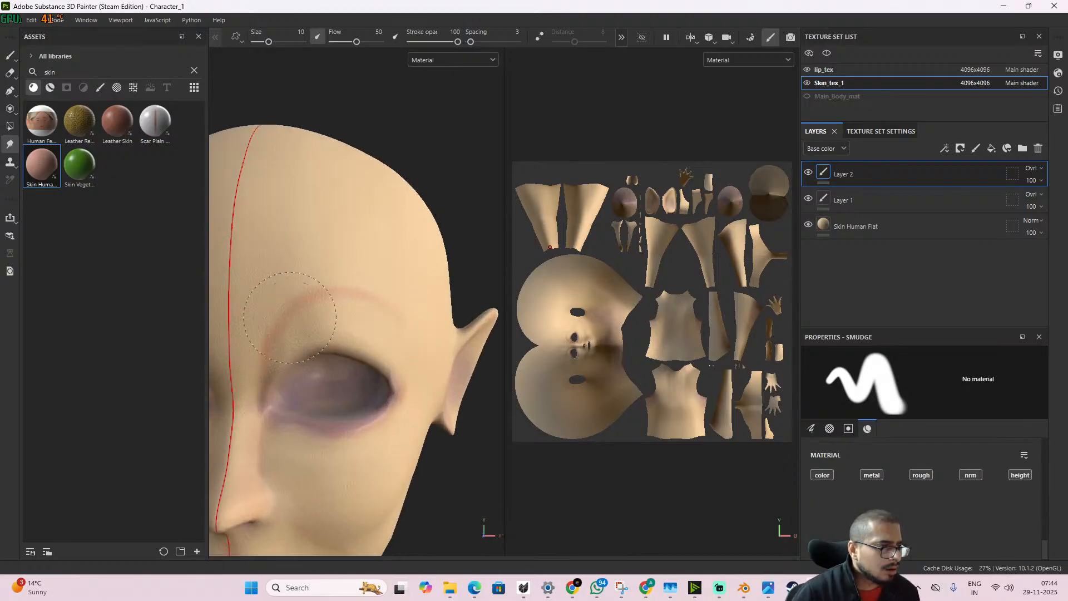
drag(289, 318, 256, 337)
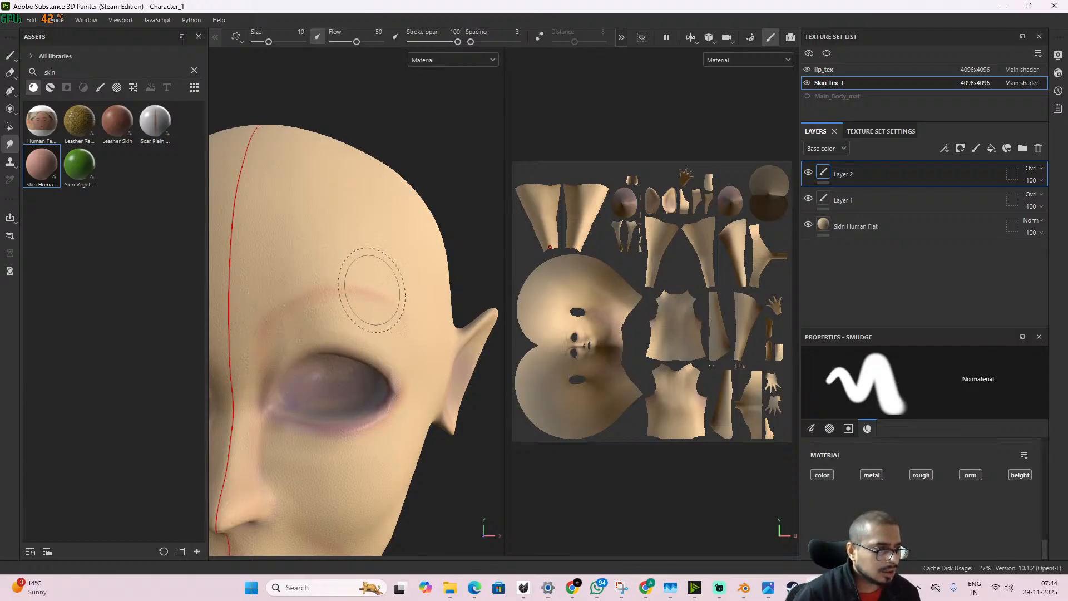
- Inspect the skin blending on the face, cheek, neck and ear from several angles
scroll(372, 289, down, 5)
mouse_move(371, 290)
alt+mouse_down()
mouse_move(472, 353)
mouse_move(293, 363)
mouse_move(333, 352)
mouse_move(355, 407)
mouse_move(342, 409)
alt+mouse_up()
scroll(340, 410, up, 6)
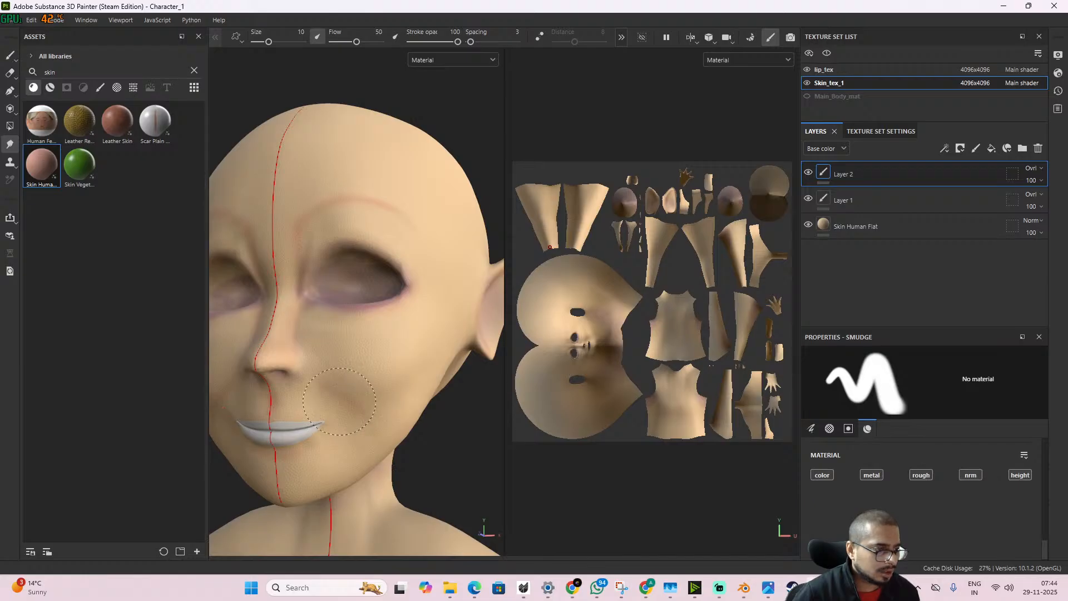
scroll(356, 408, down, 4)
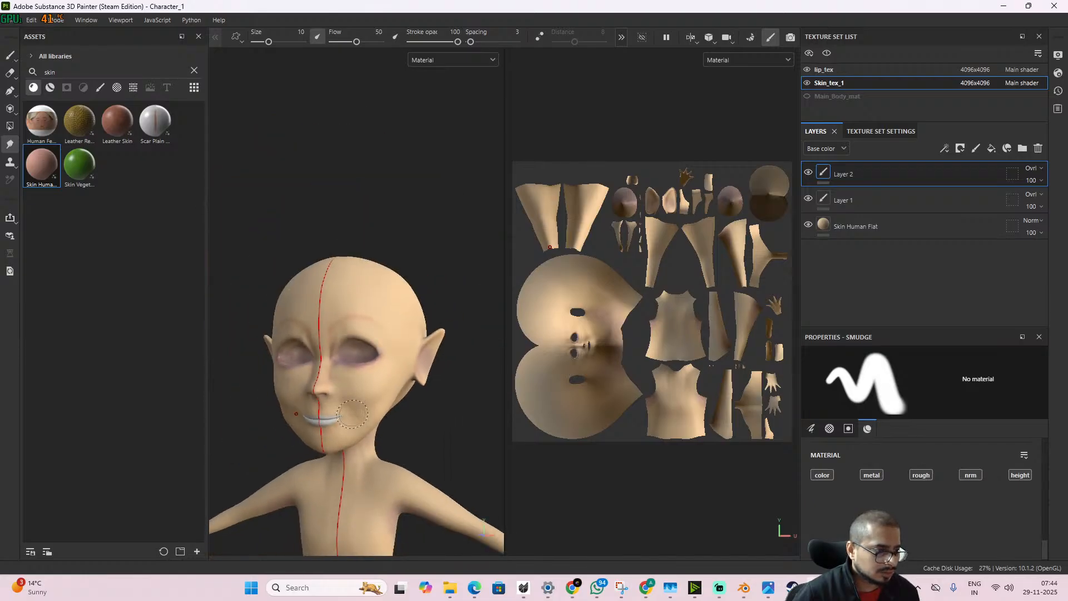
mouse_move(383, 440)
alt+mouse_down()
mouse_move(476, 428)
mouse_move(298, 428)
mouse_move(331, 433)
mouse_move(308, 400)
mouse_move(266, 393)
mouse_move(405, 420)
mouse_move(362, 415)
mouse_move(422, 384)
mouse_move(416, 369)
mouse_move(441, 346)
alt+mouse_up()
scroll(406, 420, up, 2)
scroll(422, 384, up, 2)
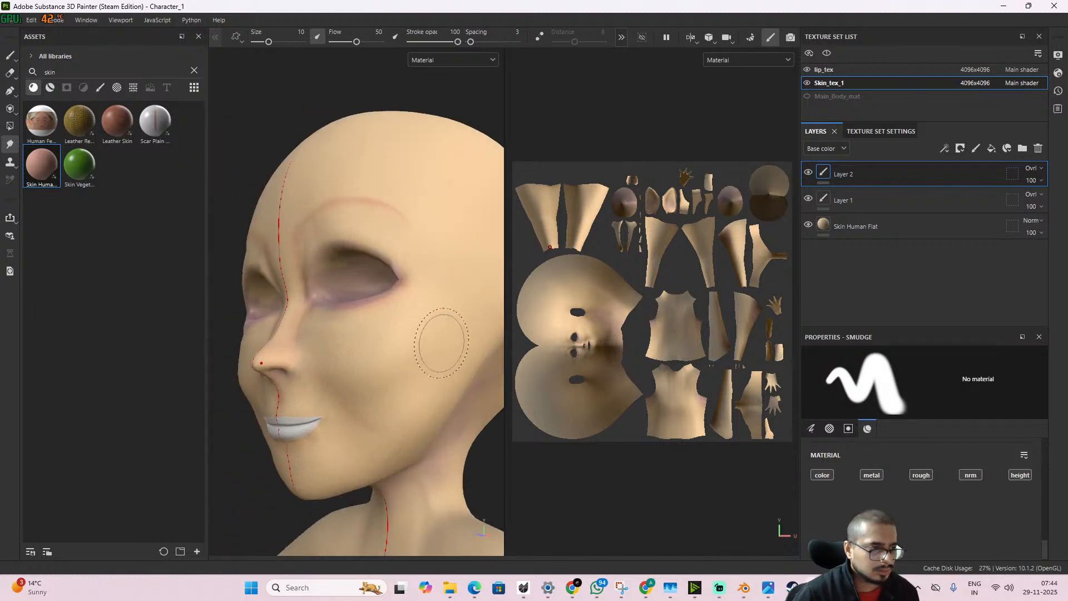
alt+middle_drag(441, 346, 255, 410)
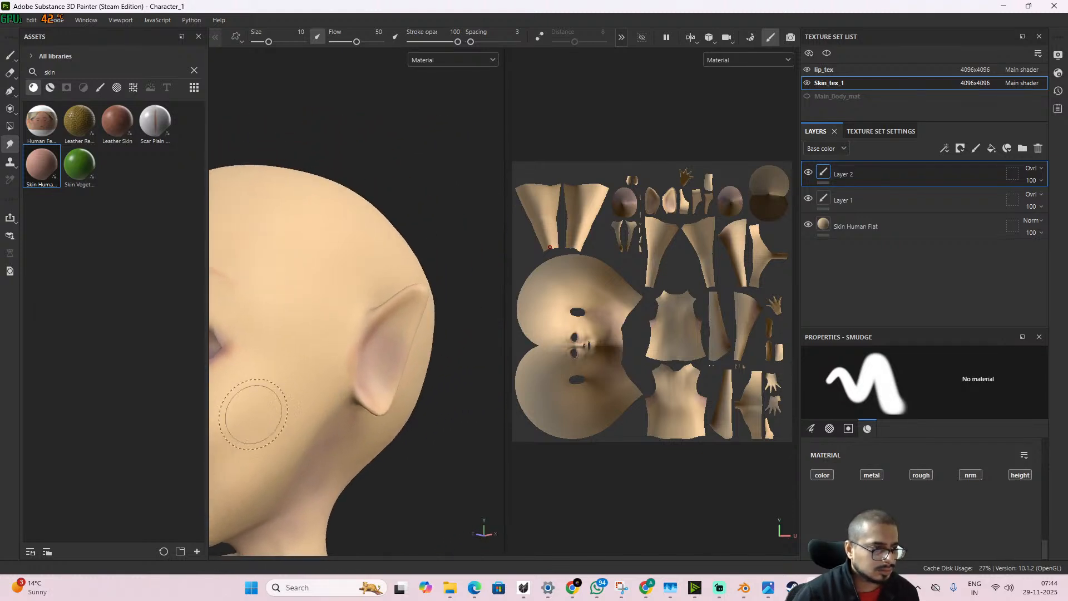
- Select Layer 1 of the skin texture set and examine the head and upper body from near and far
click(848, 199)
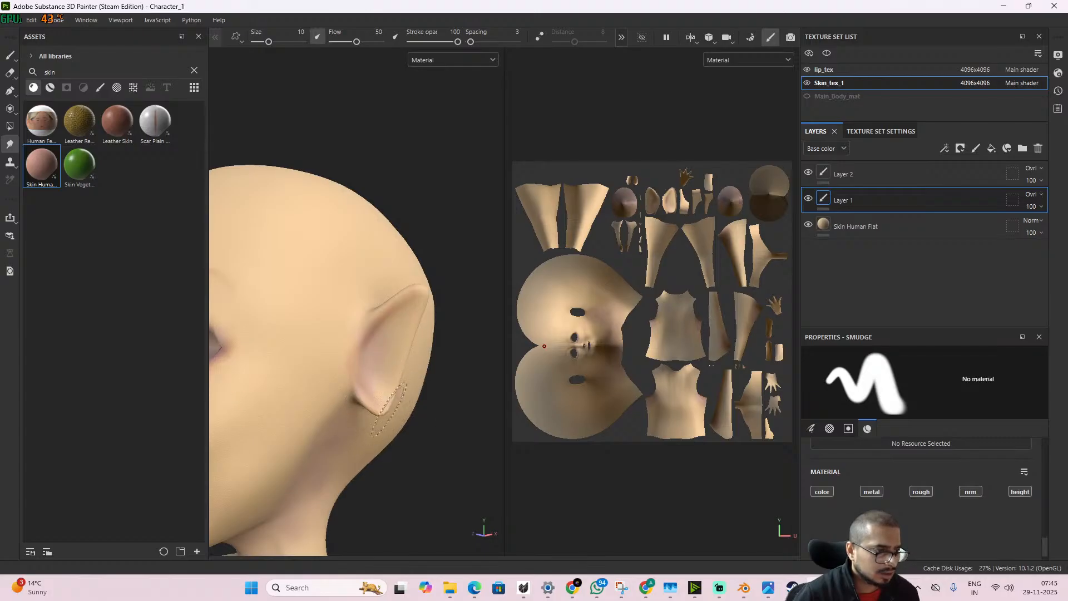
scroll(388, 409, down, 4)
alt+drag(309, 400, 392, 405)
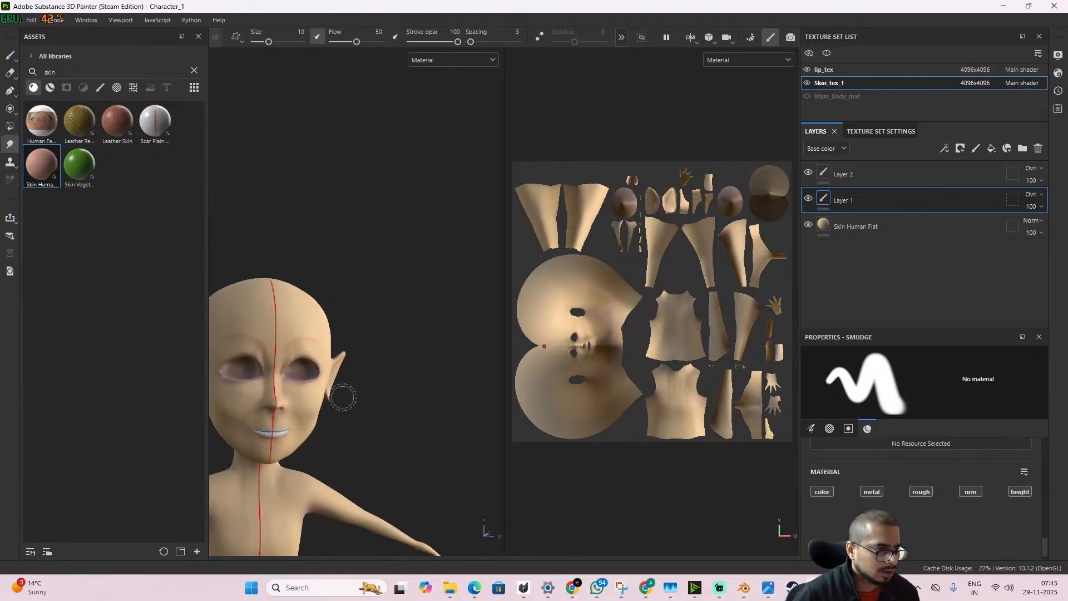
scroll(343, 397, up, 5)
alt+middle_drag(343, 397, 448, 386)
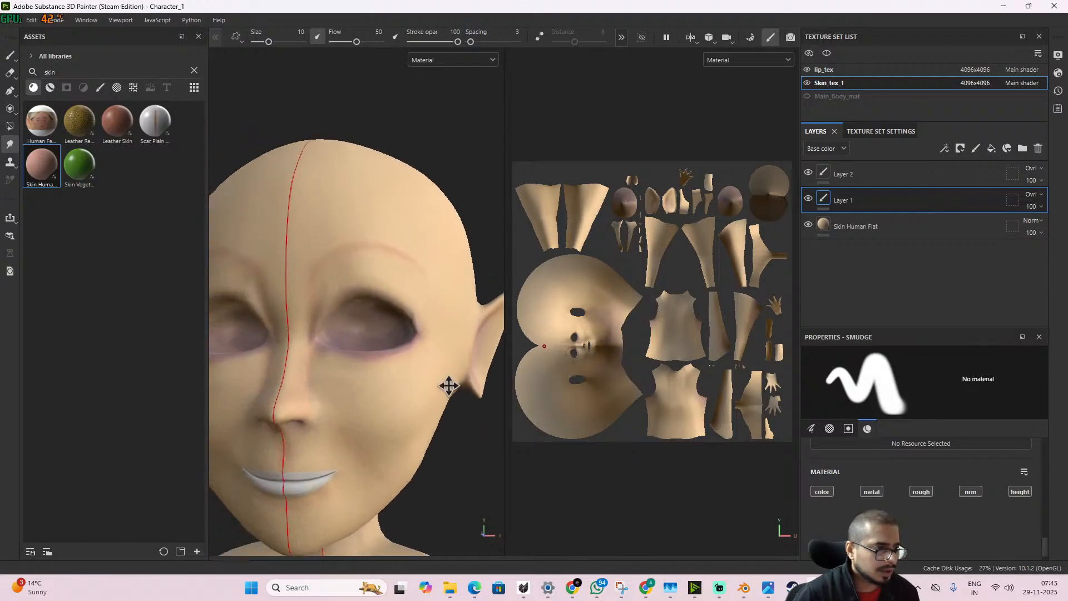
mouse_move(448, 385)
alt+mouse_down()
mouse_move(436, 441)
mouse_move(389, 443)
mouse_move(440, 414)
mouse_move(420, 458)
mouse_move(306, 441)
mouse_move(443, 436)
mouse_move(402, 445)
mouse_move(429, 445)
alt+mouse_up()
scroll(422, 395, down, 3)
scroll(381, 375, down, 3)
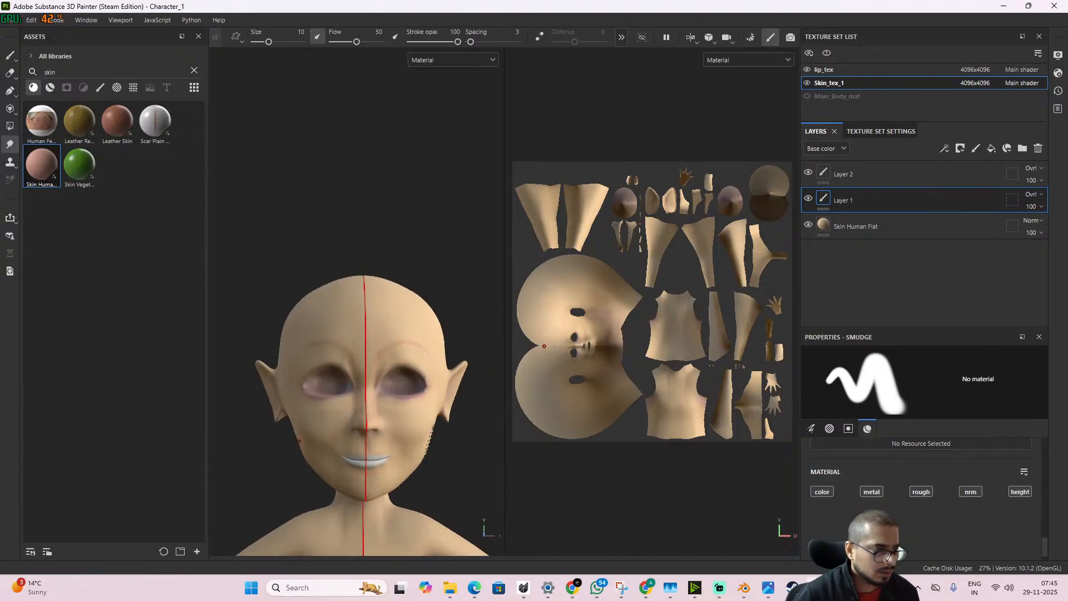
scroll(448, 478, down, 5)
scroll(439, 423, up, 5)
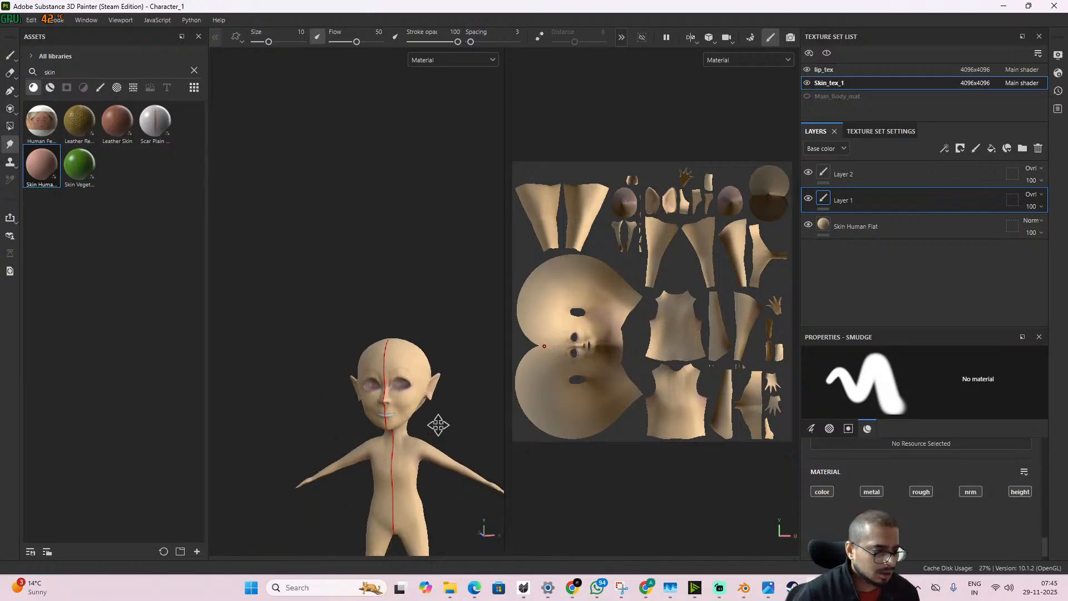
scroll(445, 356, up, 5)
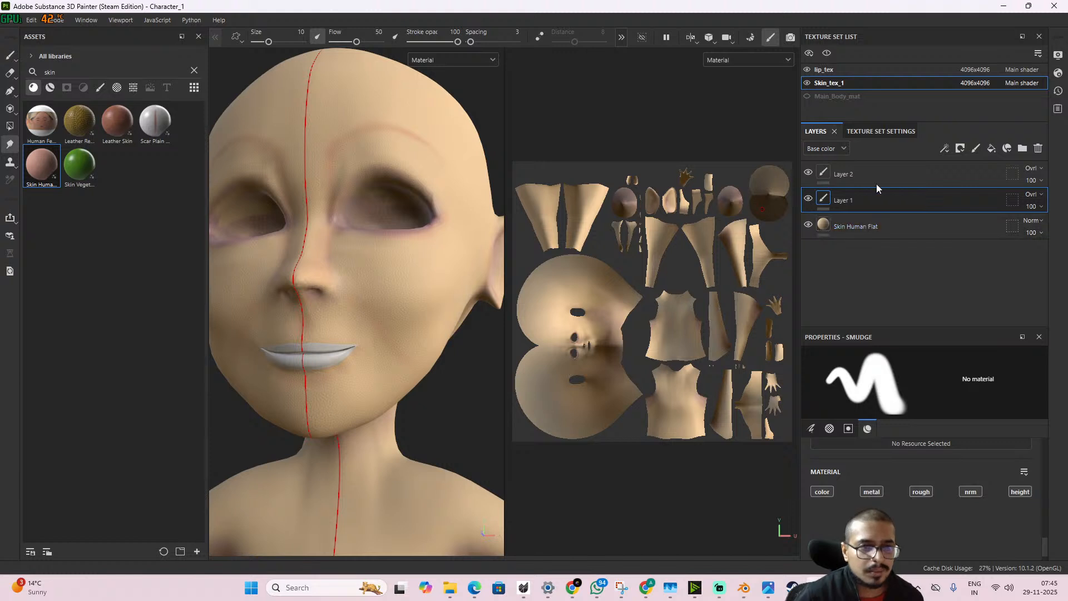
- Add a fill layer to the lip_tex texture set and give it a purple base color
click(849, 72)
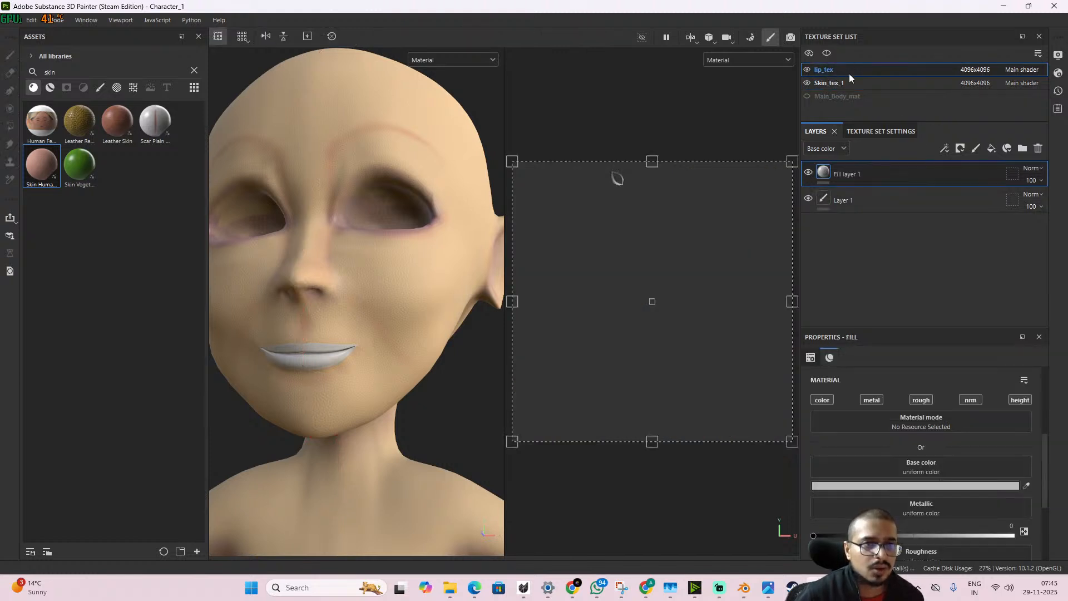
click(991, 150)
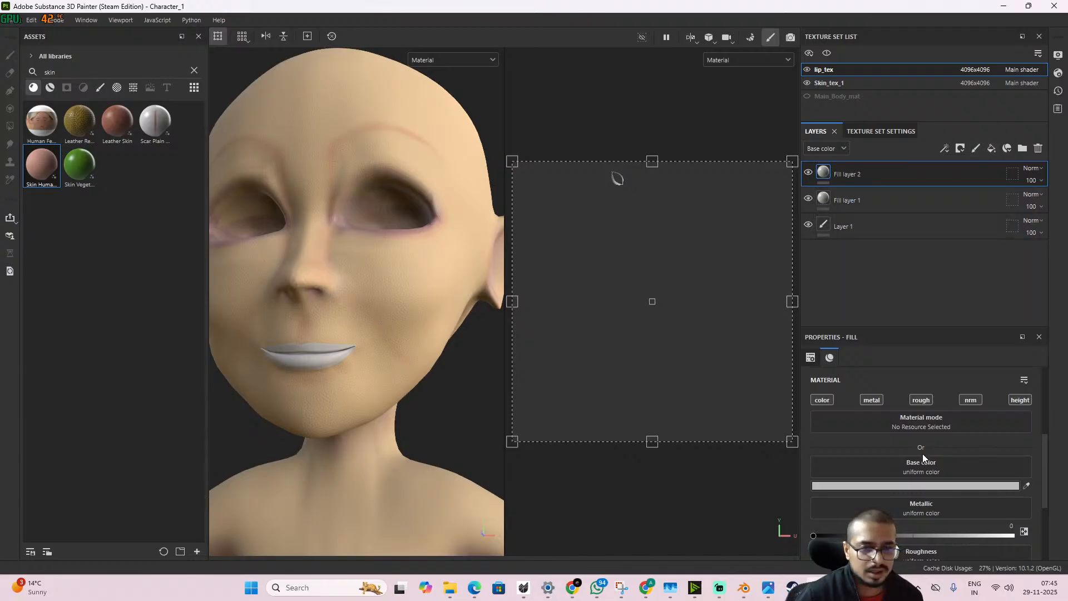
click(940, 484)
click(911, 418)
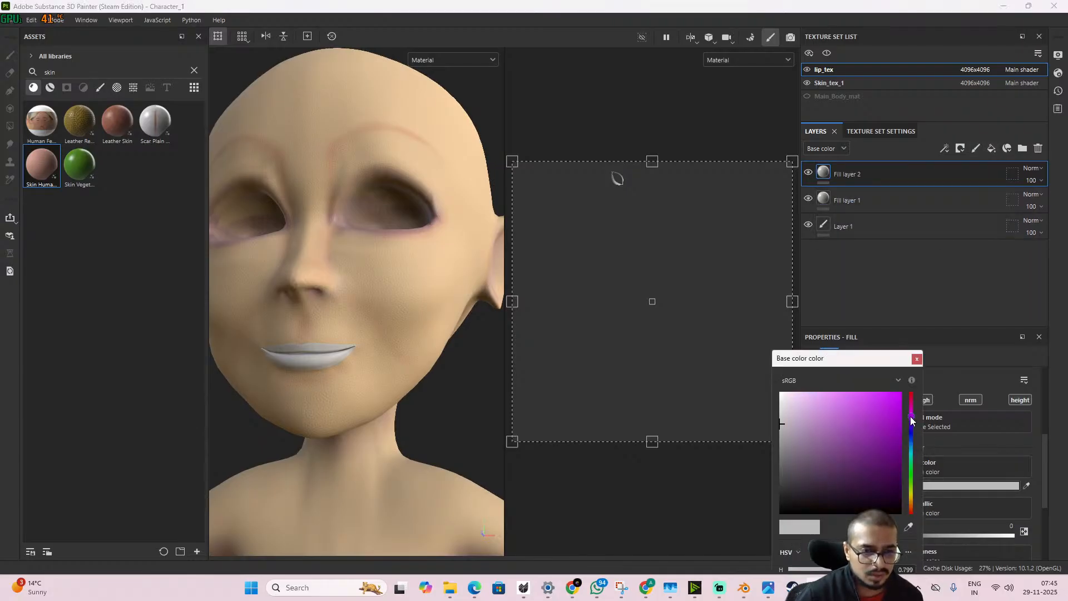
drag(879, 450, 868, 423)
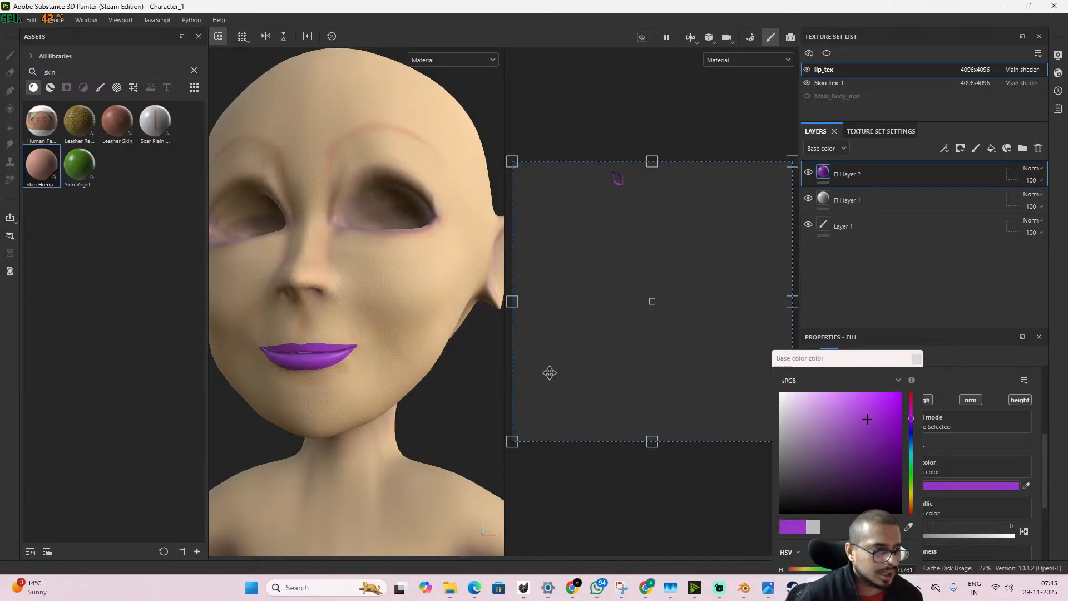
- Adjust the lip fill layer's base color to a brighter, more saturated purple and check it on the face
scroll(417, 324, down, 5)
mouse_move(417, 323)
alt+mouse_down()
mouse_move(441, 389)
mouse_move(421, 396)
alt+mouse_up()
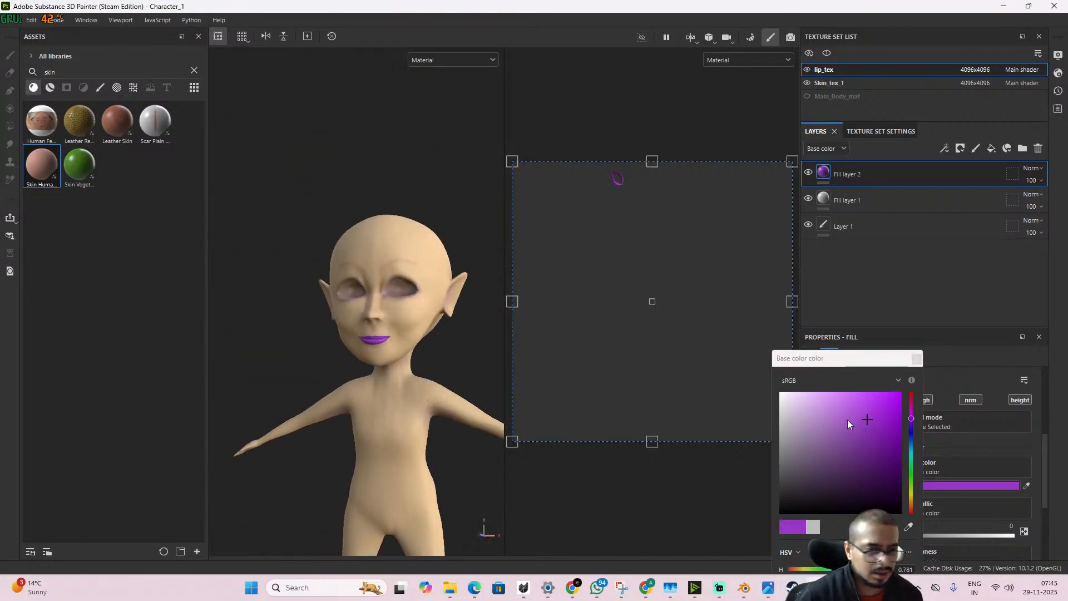
click(880, 418)
drag(877, 417, 874, 413)
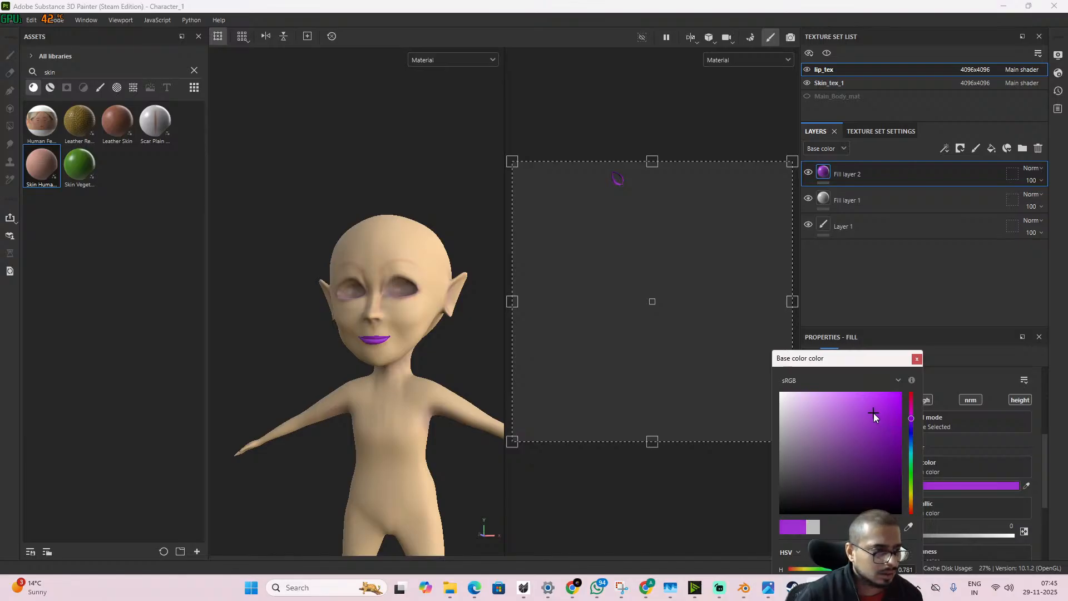
scroll(442, 324, up, 3)
alt+middle_drag(433, 270, 446, 353)
scroll(429, 352, up, 2)
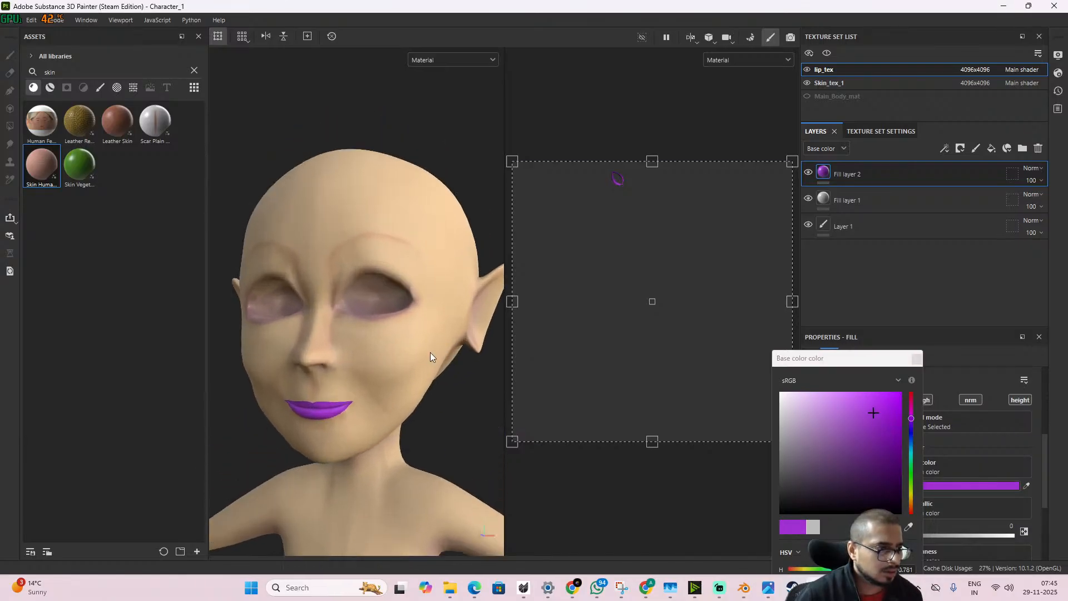
mouse_move(429, 352)
alt+mouse_down()
mouse_move(460, 313)
mouse_move(419, 356)
alt+mouse_up()
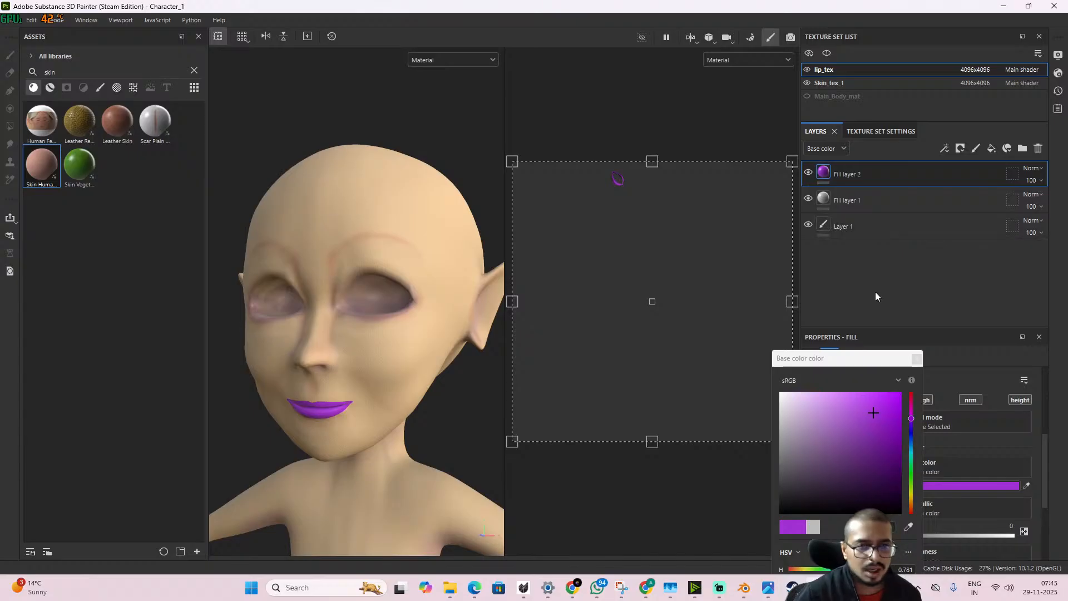
- Delete the grey Fill layer 1 from lip_tex and place Layer 1 above the purple fill layer
click(884, 200)
drag(884, 200, 875, 165)
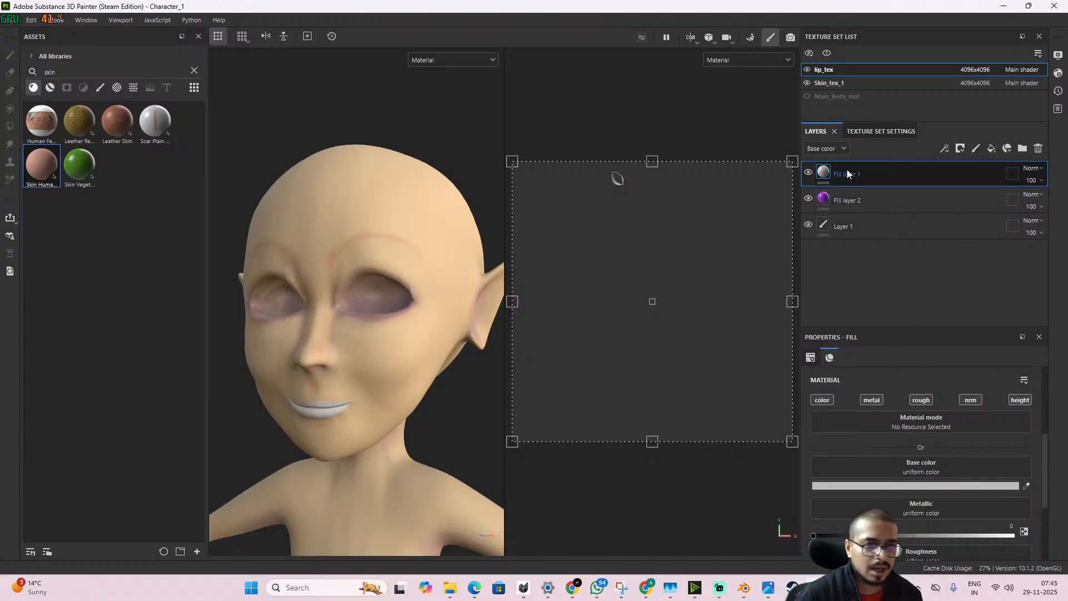
mouse_move(857, 176)
mouse_down()
mouse_move(853, 205)
mouse_move(865, 200)
mouse_move(862, 165)
mouse_up()
key(Delete)
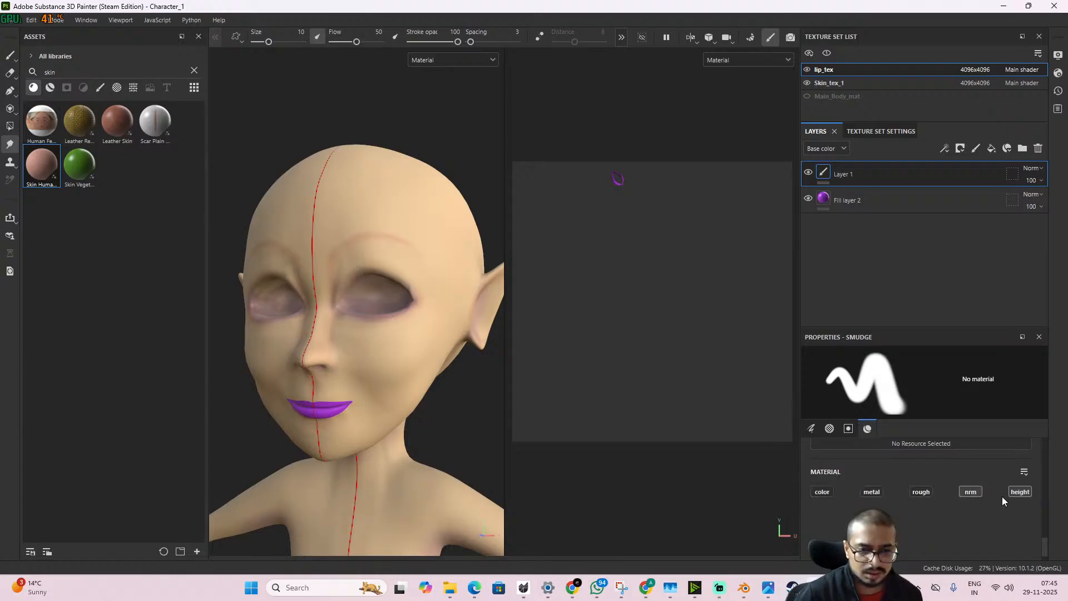
- Review the smudge tool's brush, alpha, stencil and material channel settings for Layer 1
scroll(938, 513, down, 1)
scroll(939, 513, up, 5)
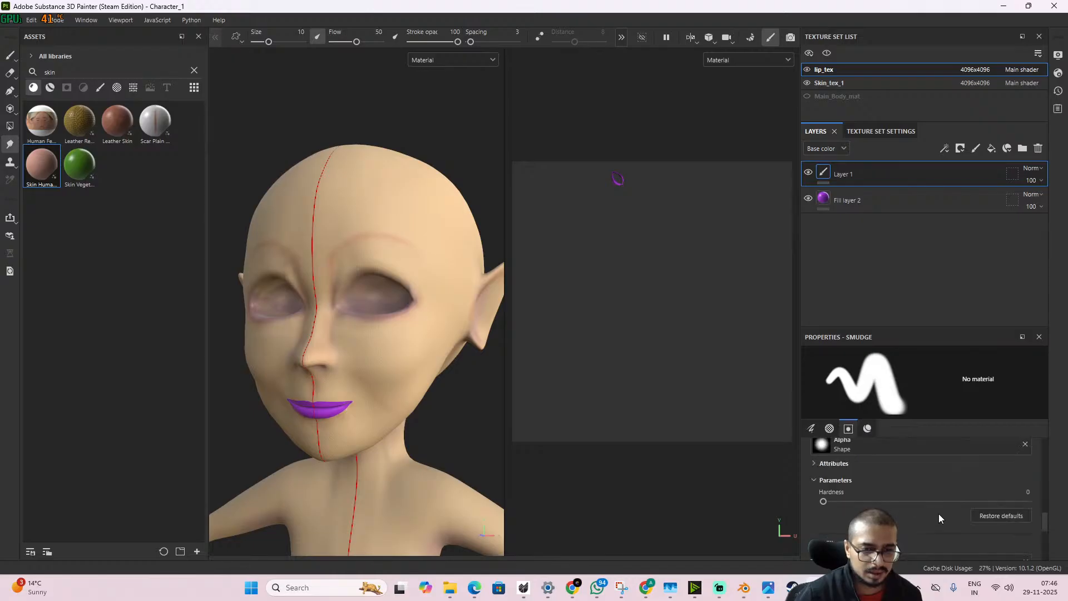
scroll(939, 513, down, 5)
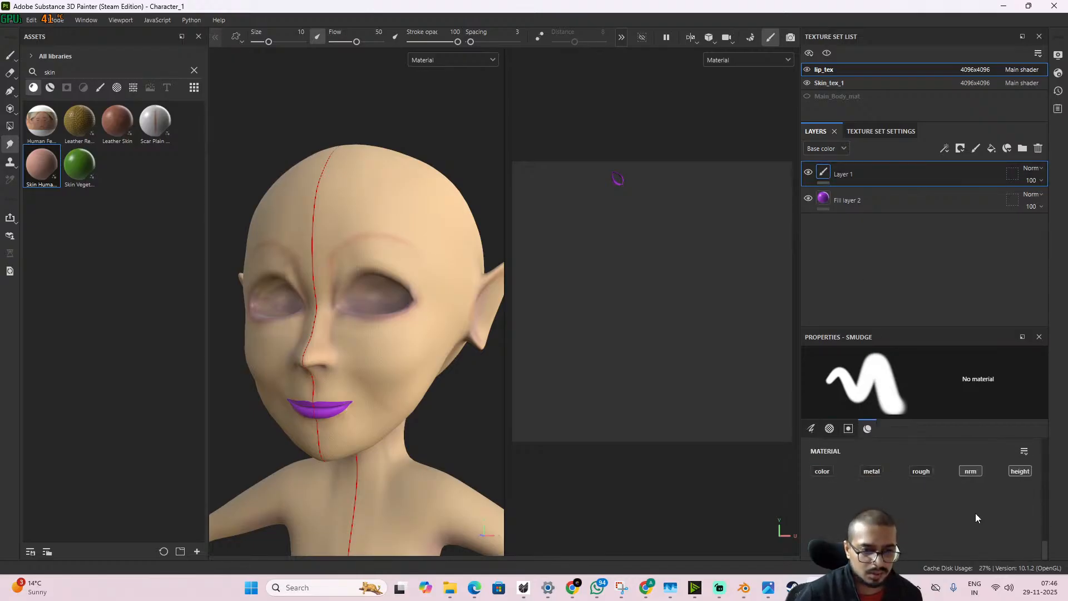
scroll(857, 493, up, 7)
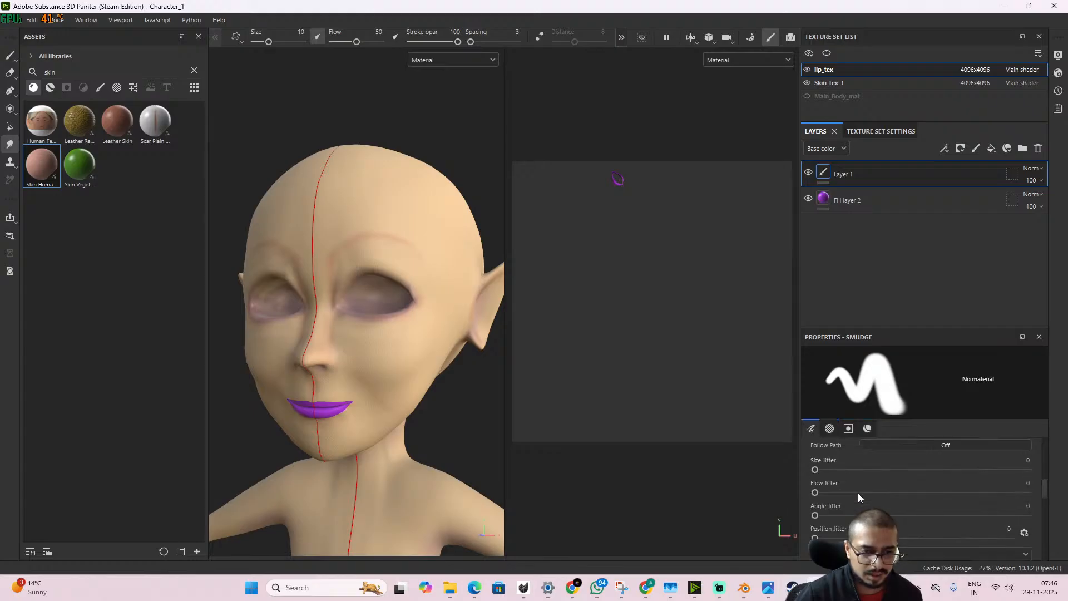
scroll(858, 493, down, 6)
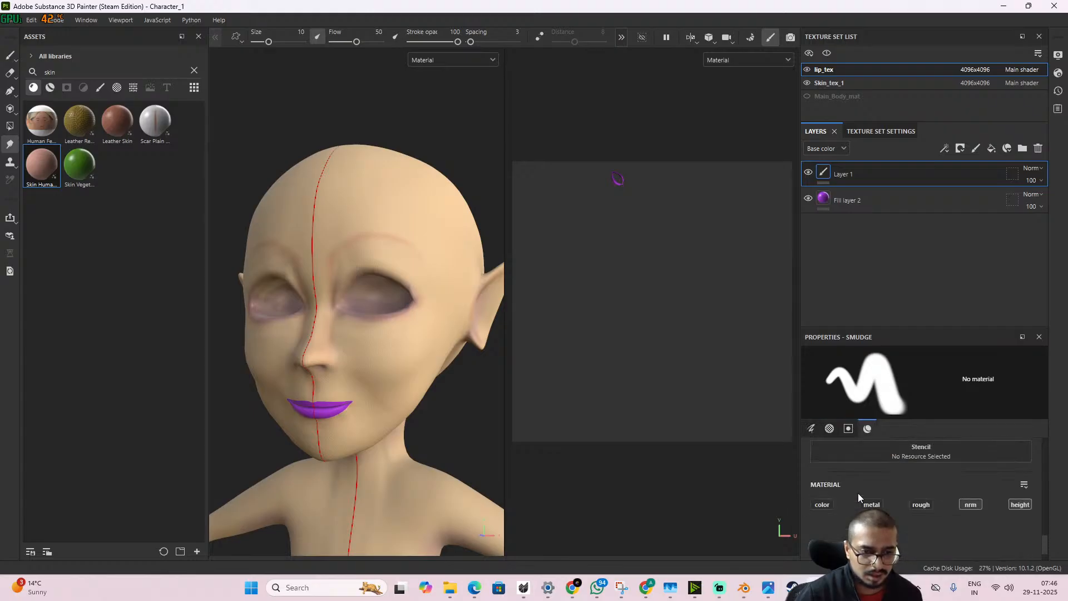
scroll(858, 492, up, 5)
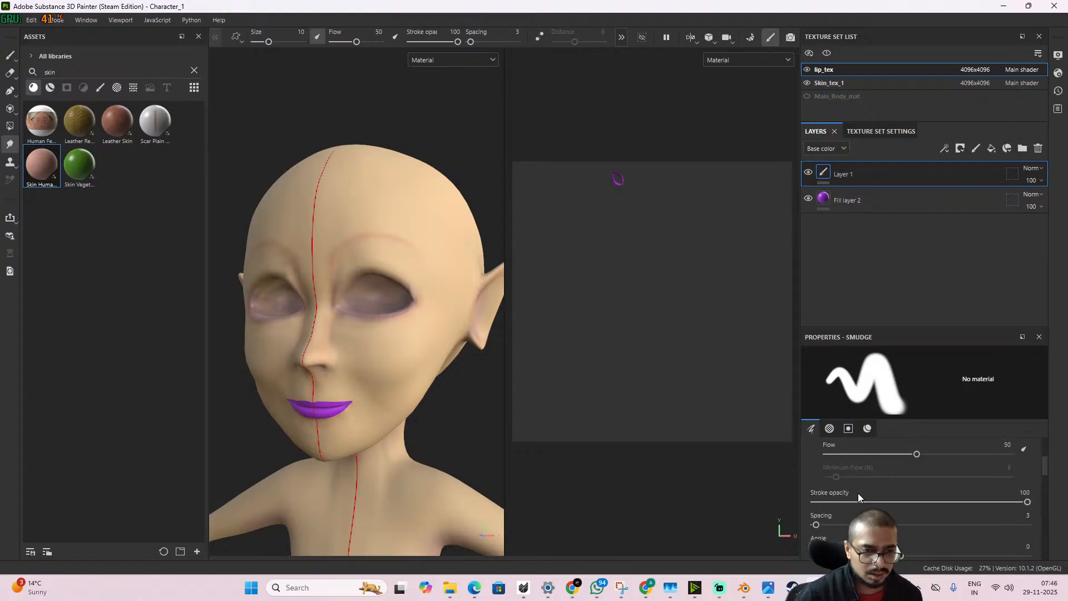
scroll(858, 492, up, 2)
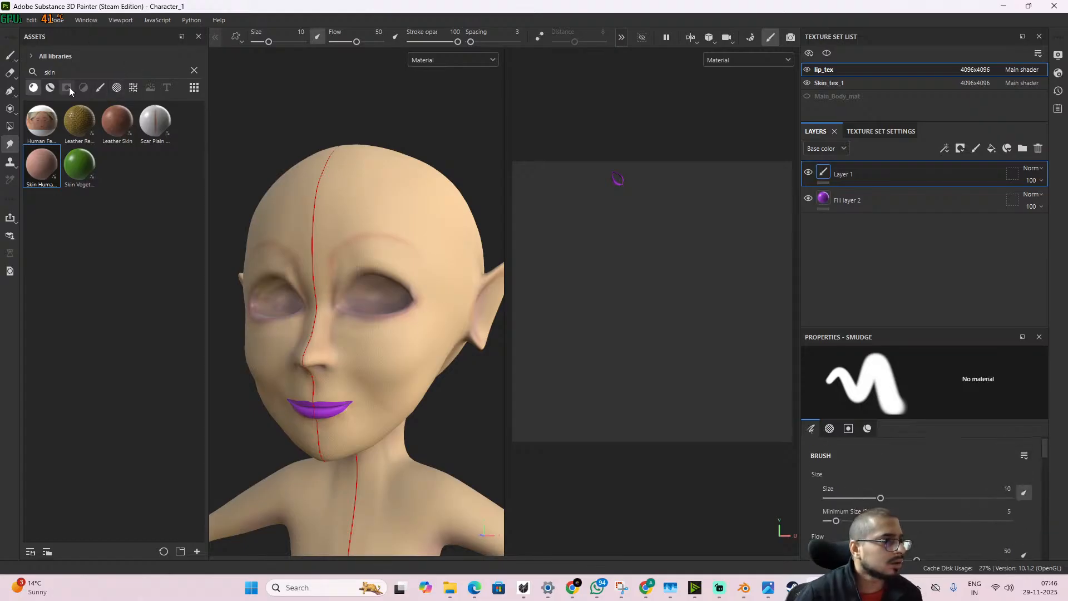
- Browse the alpha library and apply the streaked-line Kyle Brush Presets alpha 58 to the smudge brush
click(194, 71)
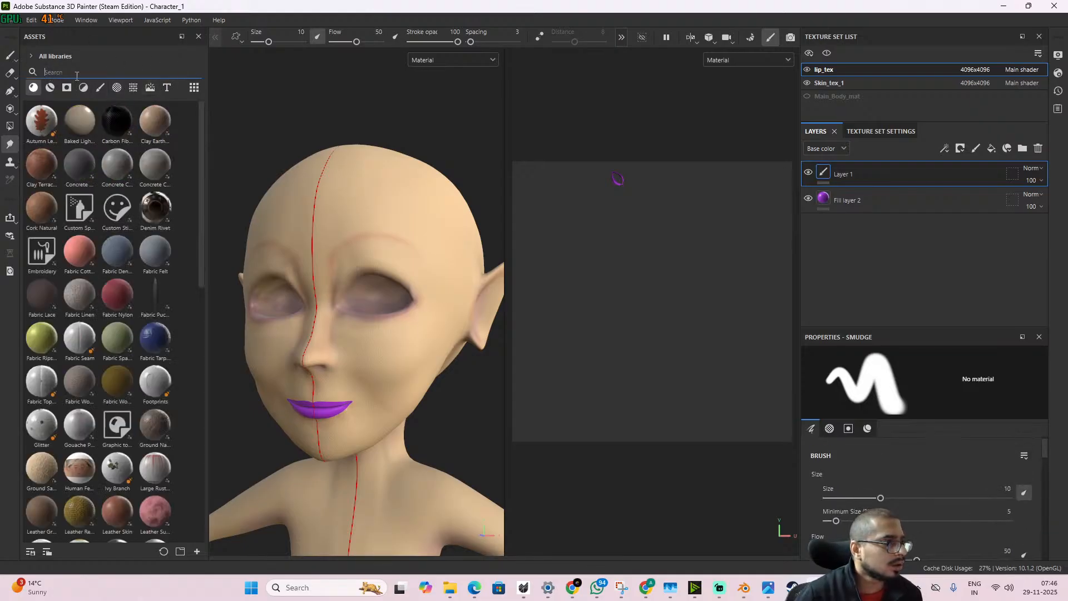
click(102, 87)
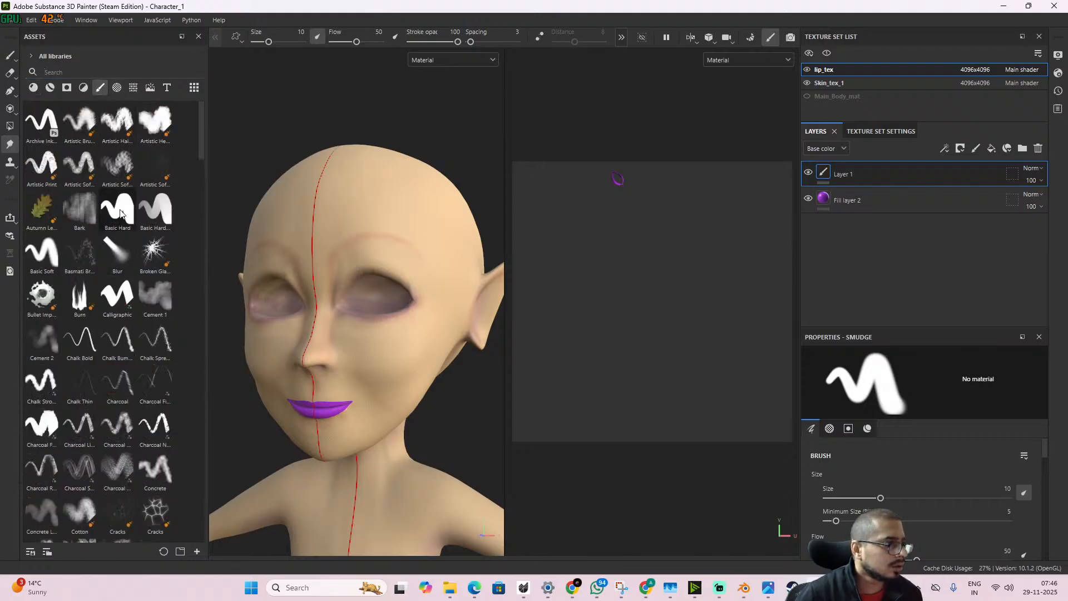
click(118, 89)
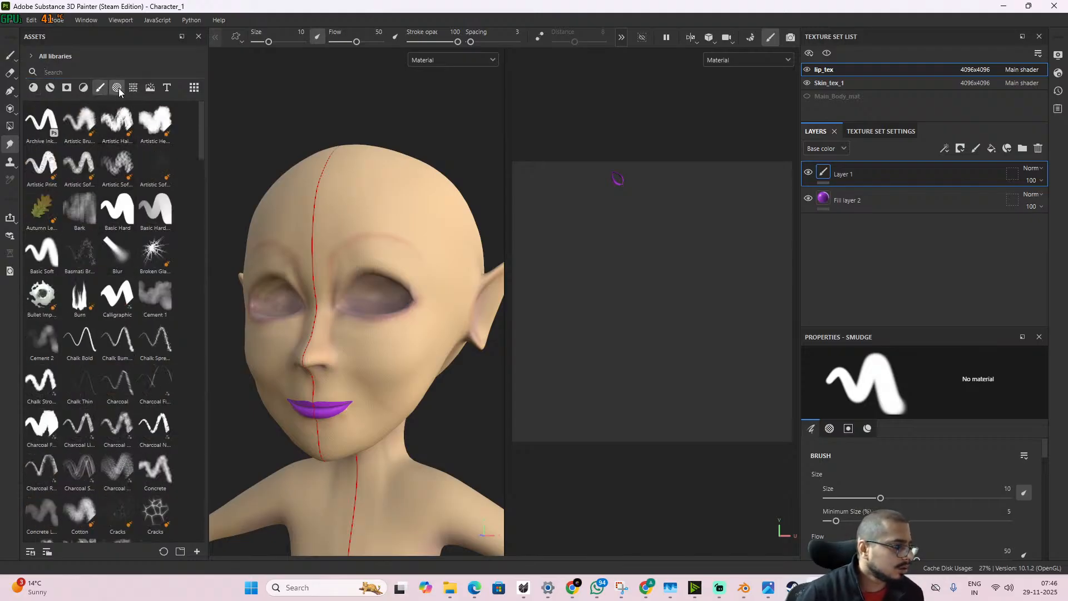
scroll(133, 315, down, 10)
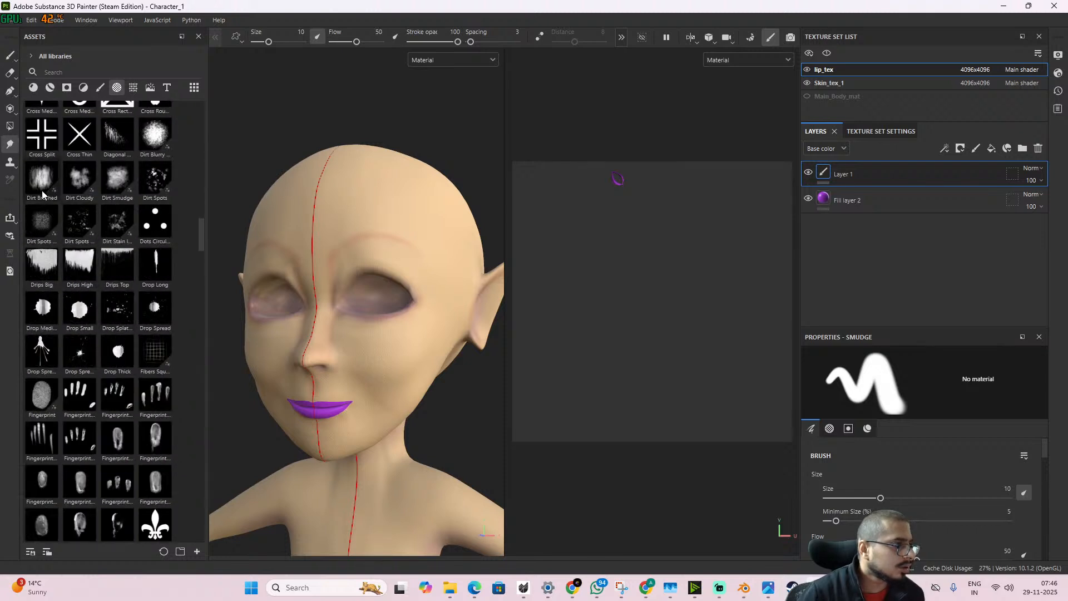
mouse_move(40, 190)
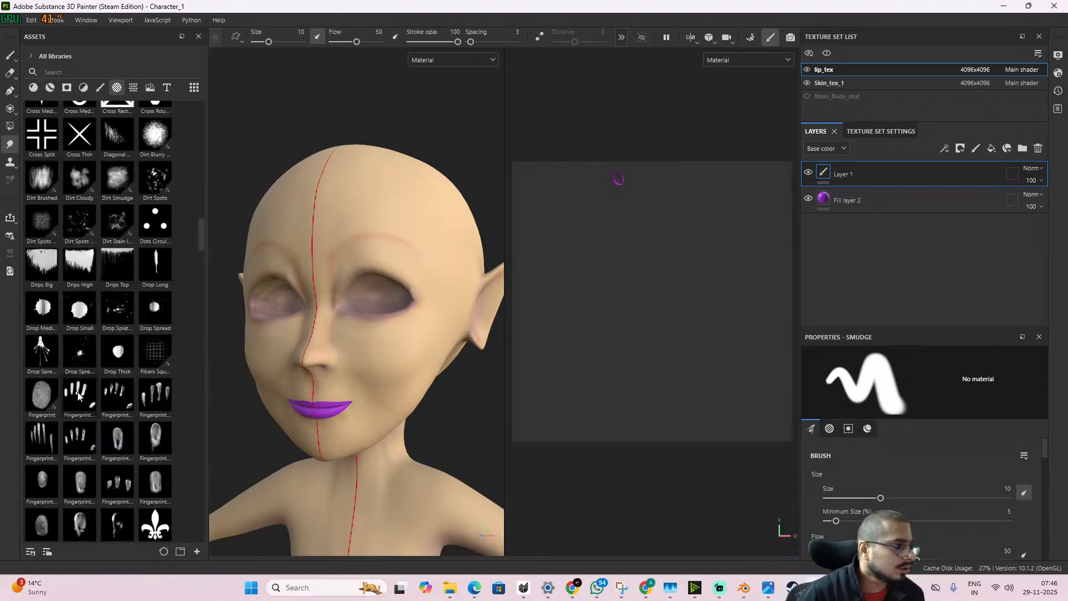
scroll(148, 221, down, 5)
scroll(148, 221, down, 10)
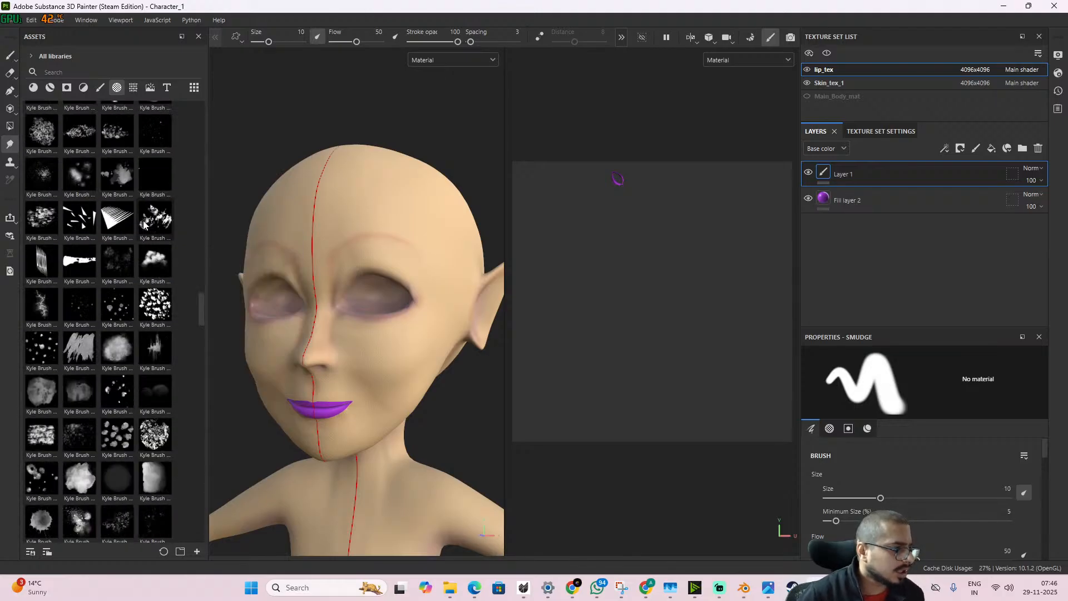
scroll(143, 224, down, 5)
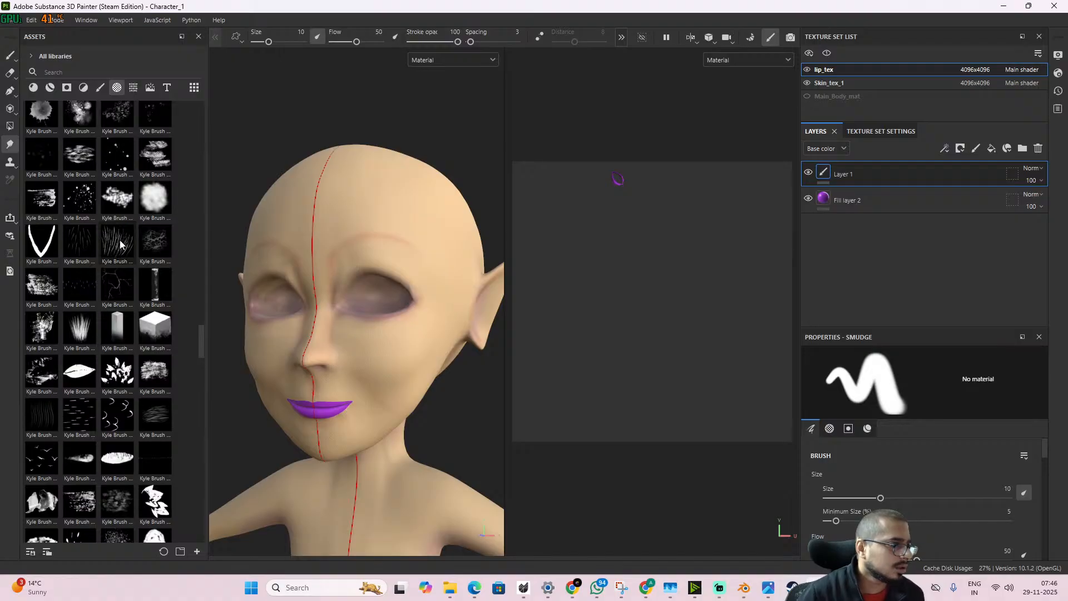
click(120, 243)
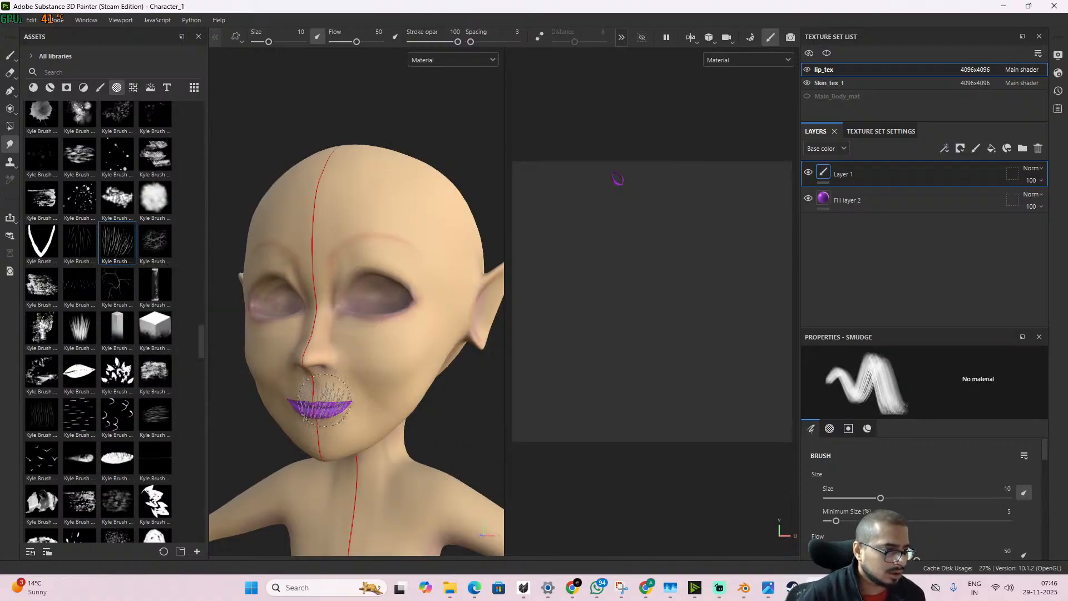
- Preview the streaked brush over the lips and review its brush, alpha, stencil and material channel settings
mouse_move(325, 402)
alt+mouse_down()
mouse_move(360, 413)
mouse_move(336, 420)
alt+mouse_up()
scroll(361, 419, up, 3)
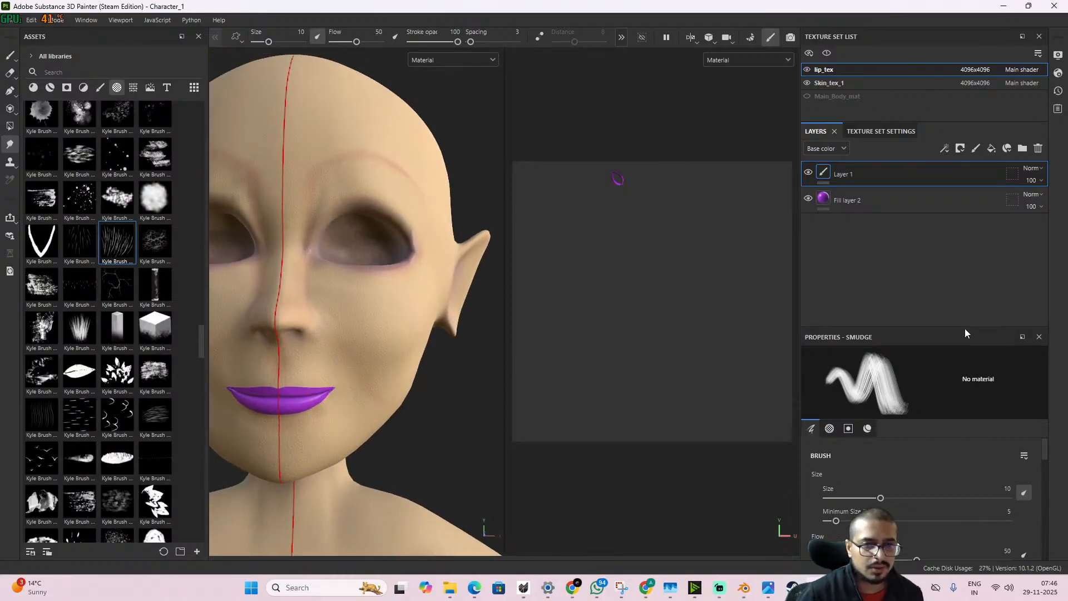
drag(965, 328, 965, 187)
scroll(930, 369, down, 12)
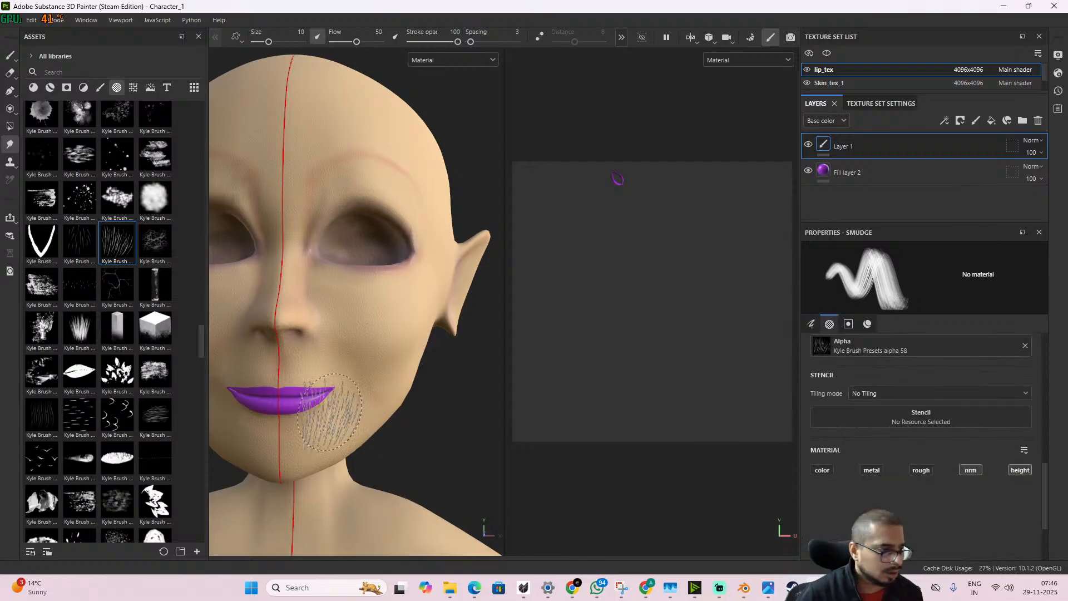
scroll(334, 400, up, 5)
middle_drag(305, 401, 389, 408)
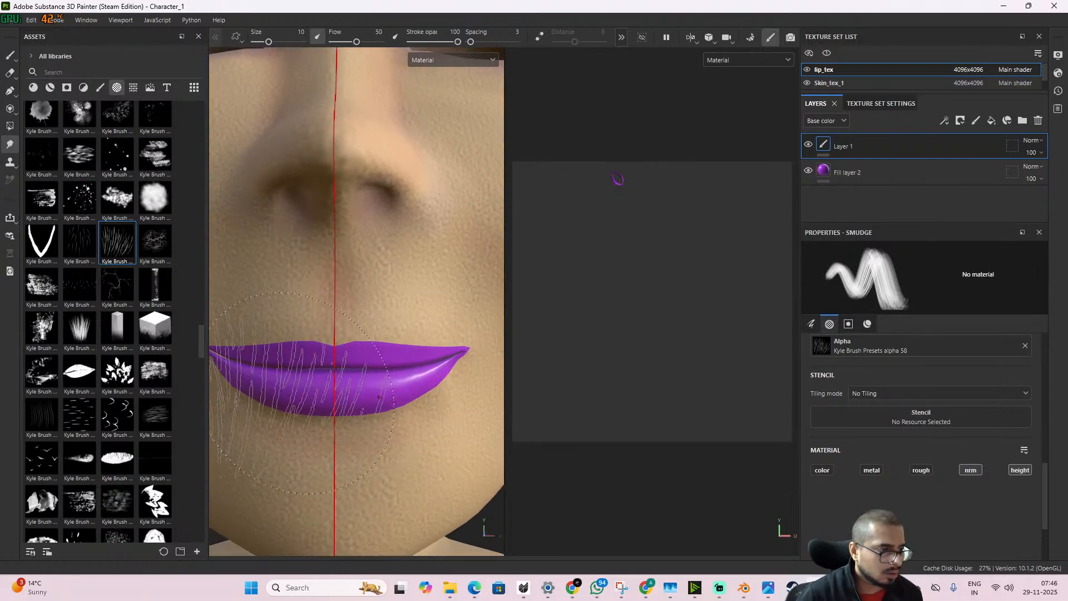
scroll(378, 362, down, 4)
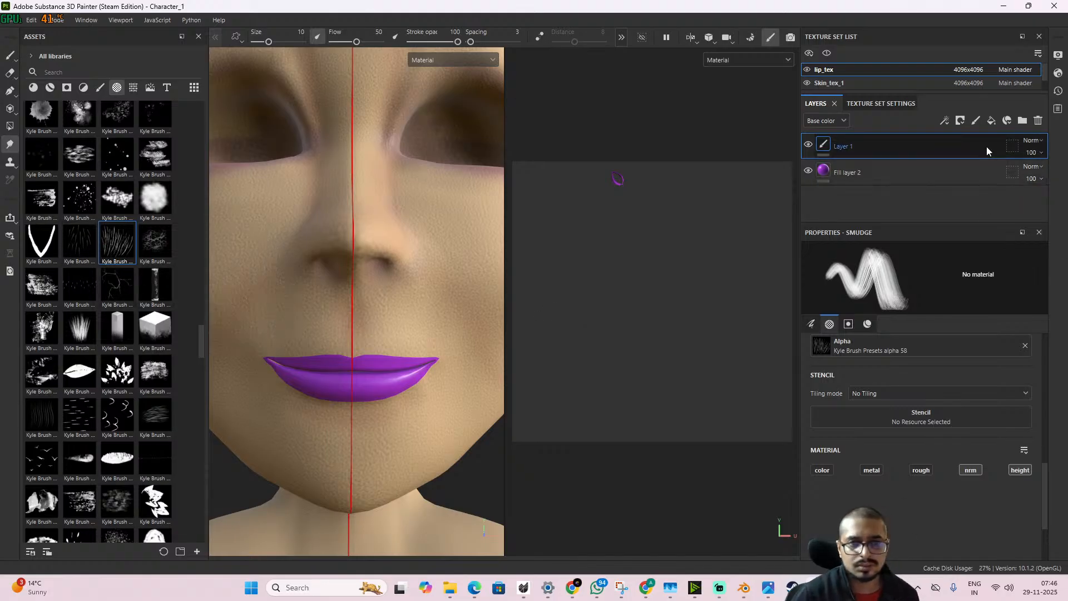
scroll(940, 453, up, 3)
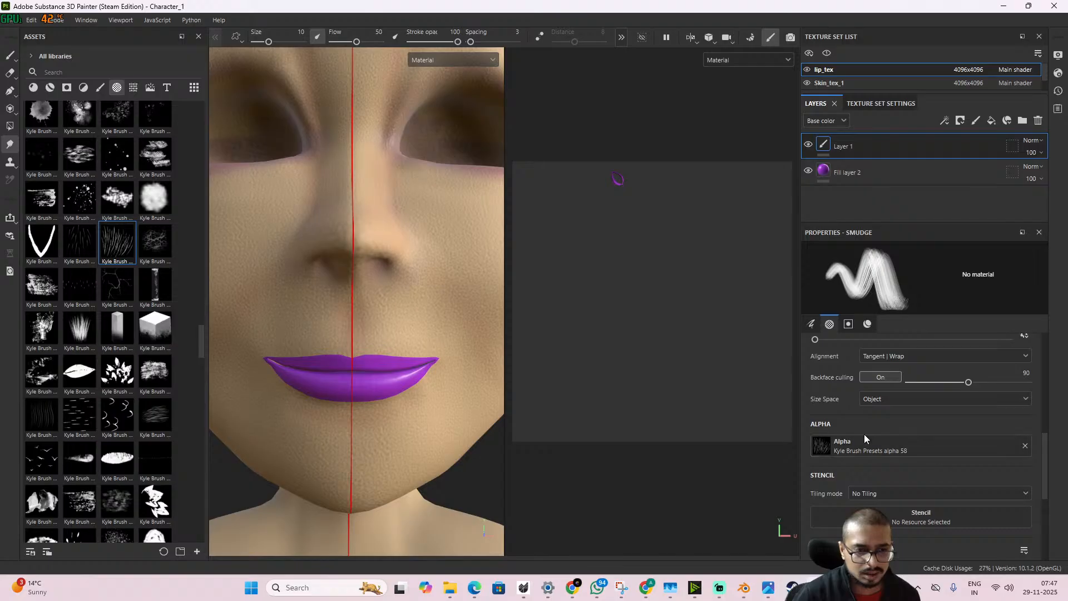
scroll(865, 437, down, 3)
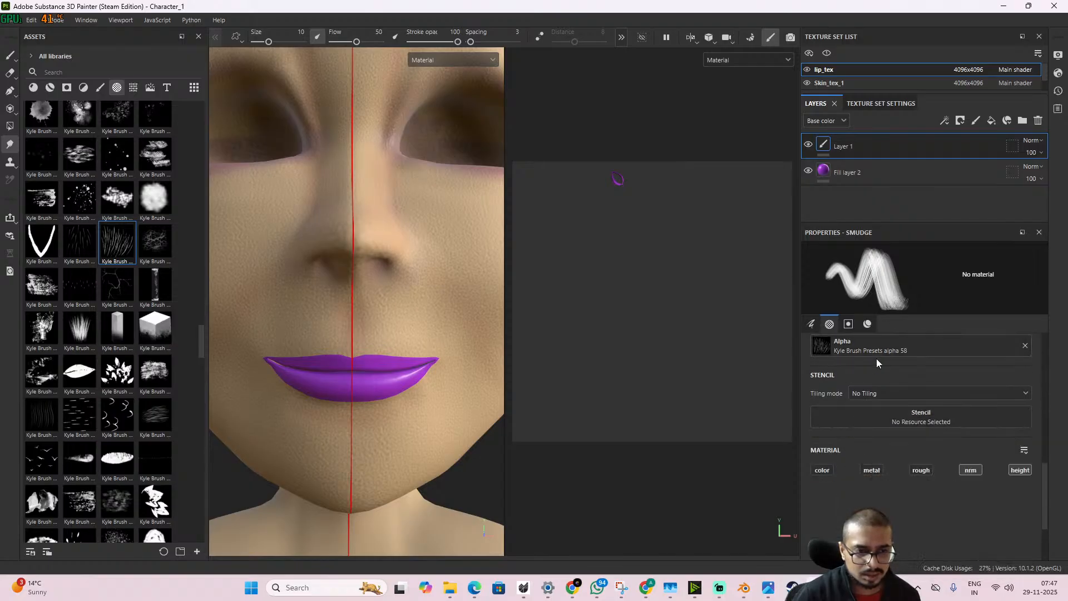
click(812, 324)
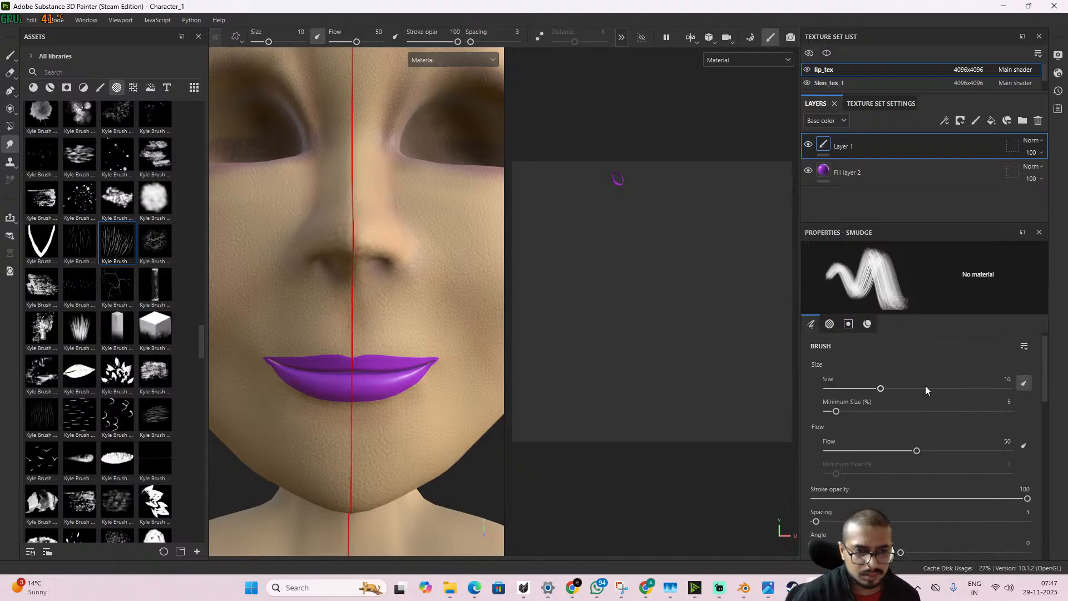
scroll(918, 423, down, 8)
scroll(923, 418, up, 2)
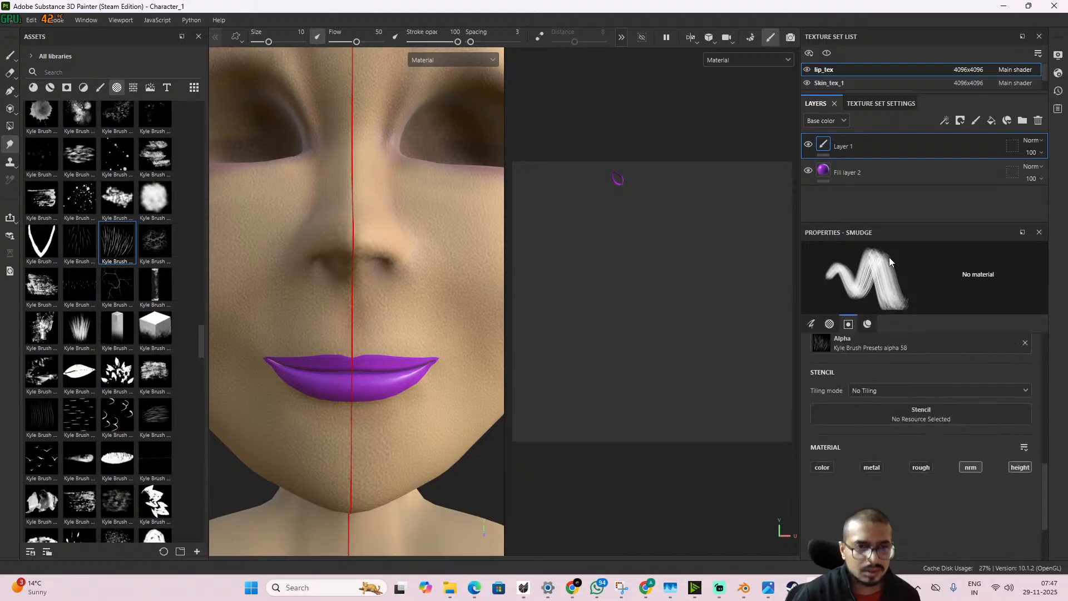
- Add a new paint layer above Layer 1 in the lip_tex texture set
click(976, 121)
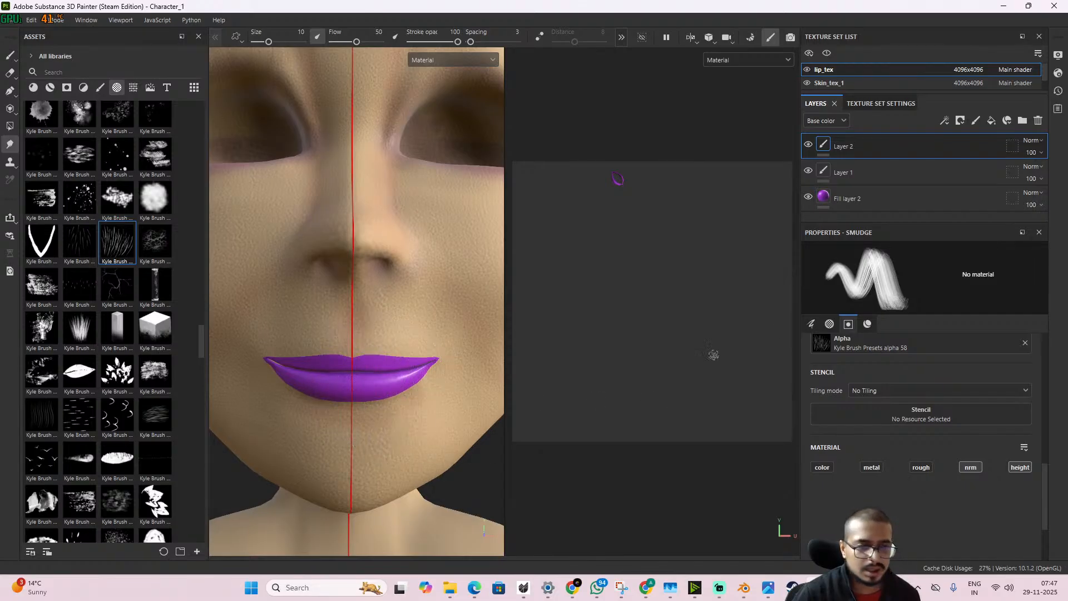
alt+drag(467, 417, 403, 415)
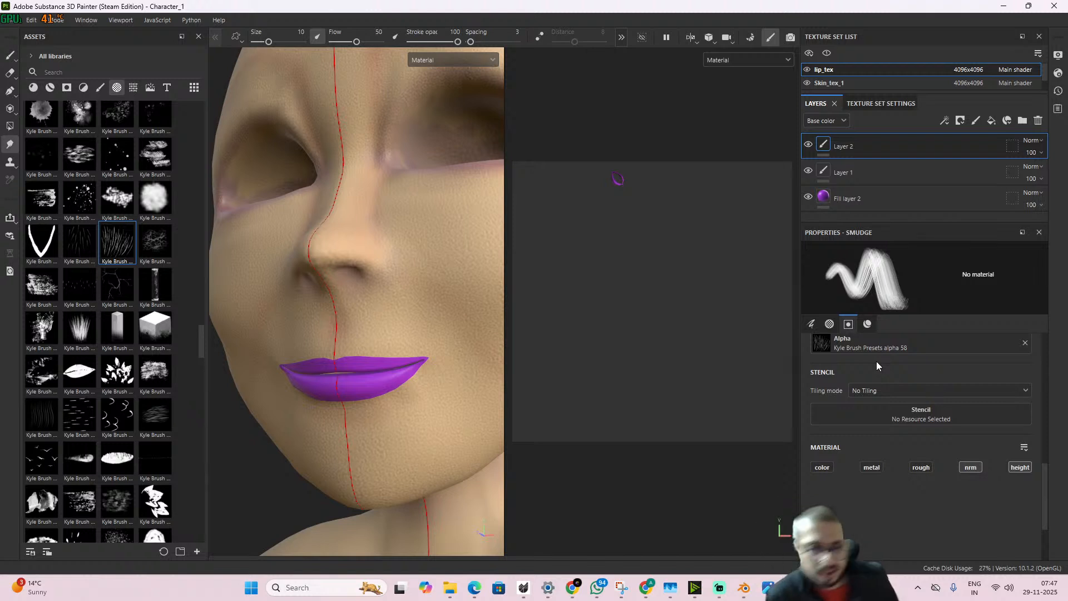
- Add a black mask to Fill layer 2 and fill it with Kyle Brush Presets alpha 58
click(859, 199)
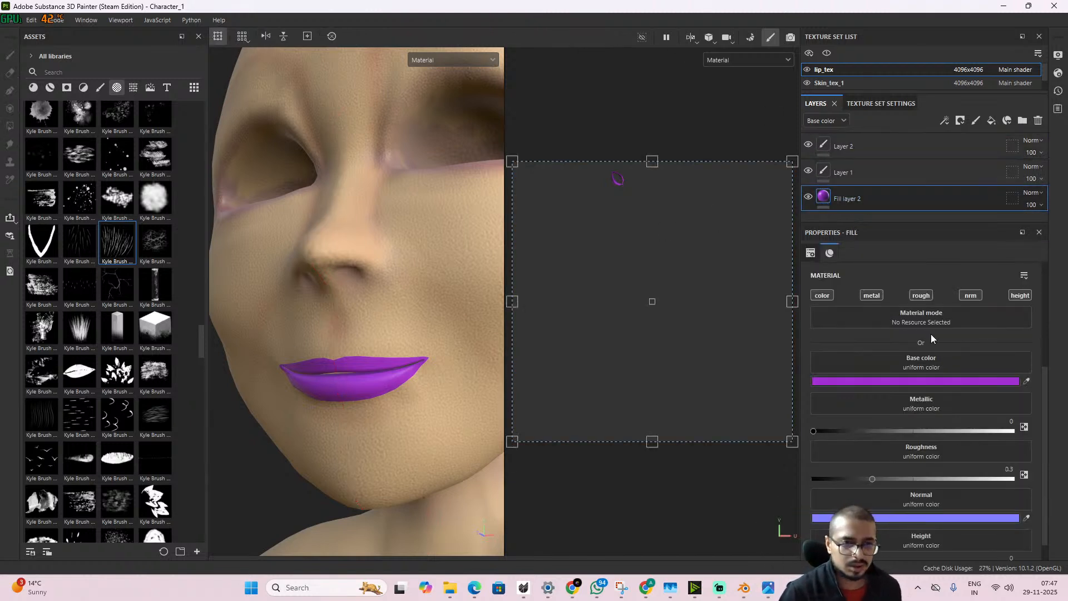
scroll(939, 370, down, 1)
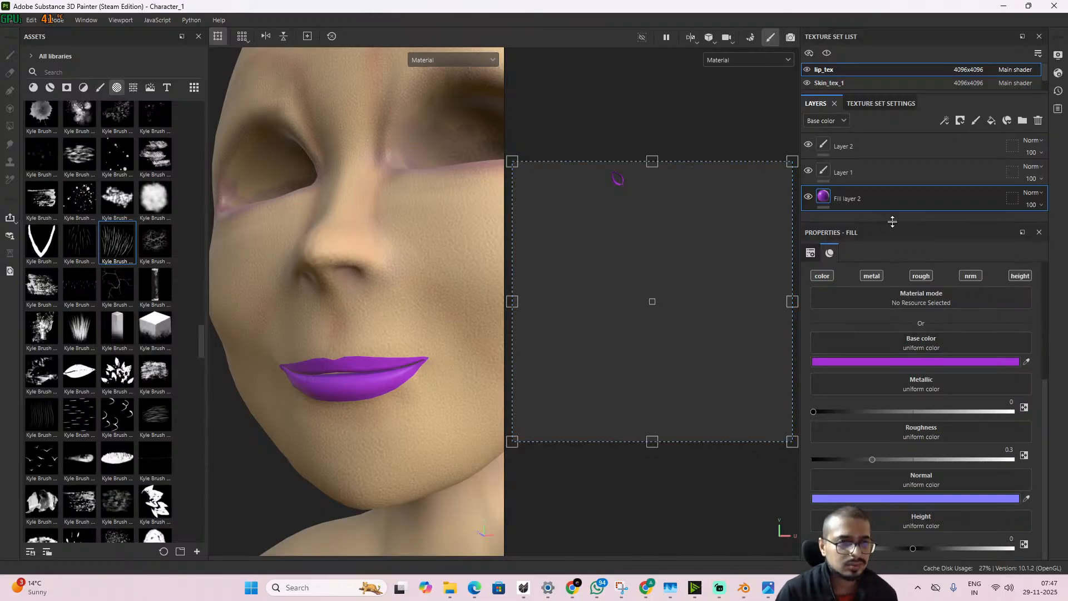
right_click(828, 193)
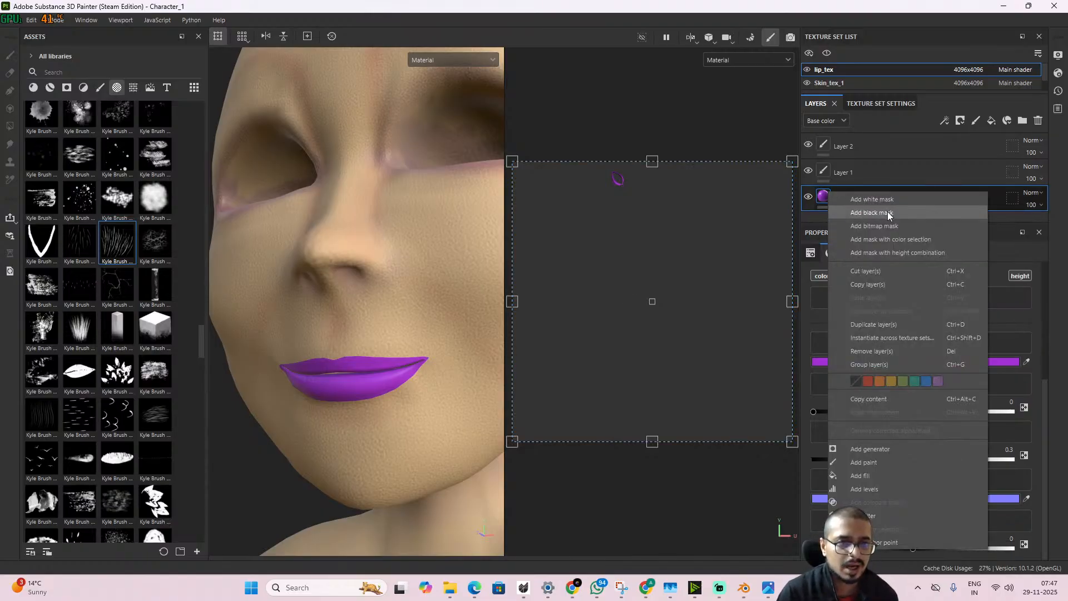
click(872, 213)
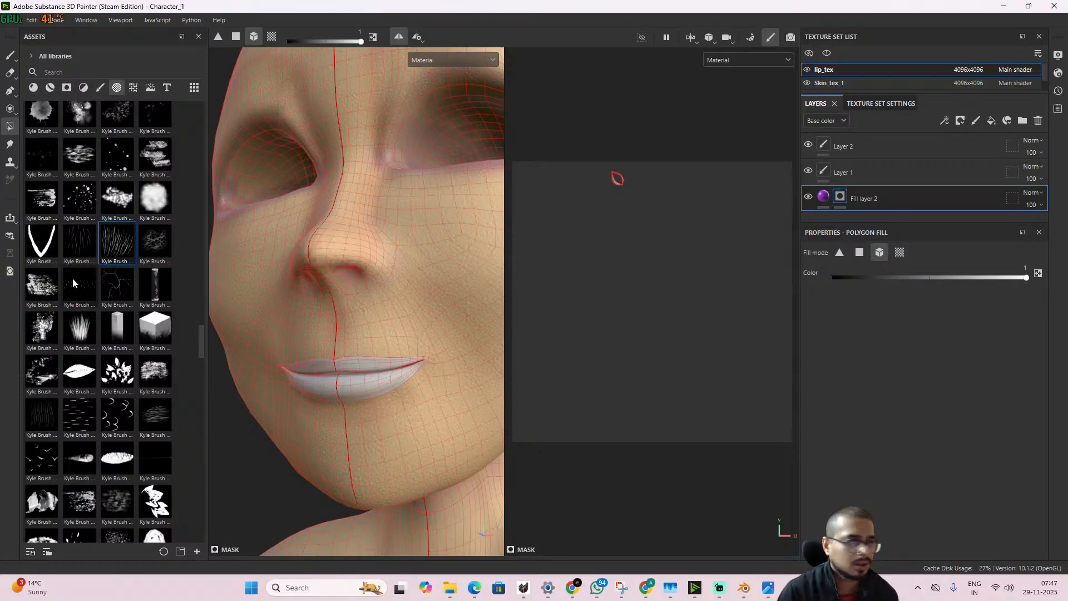
drag(108, 243, 840, 199)
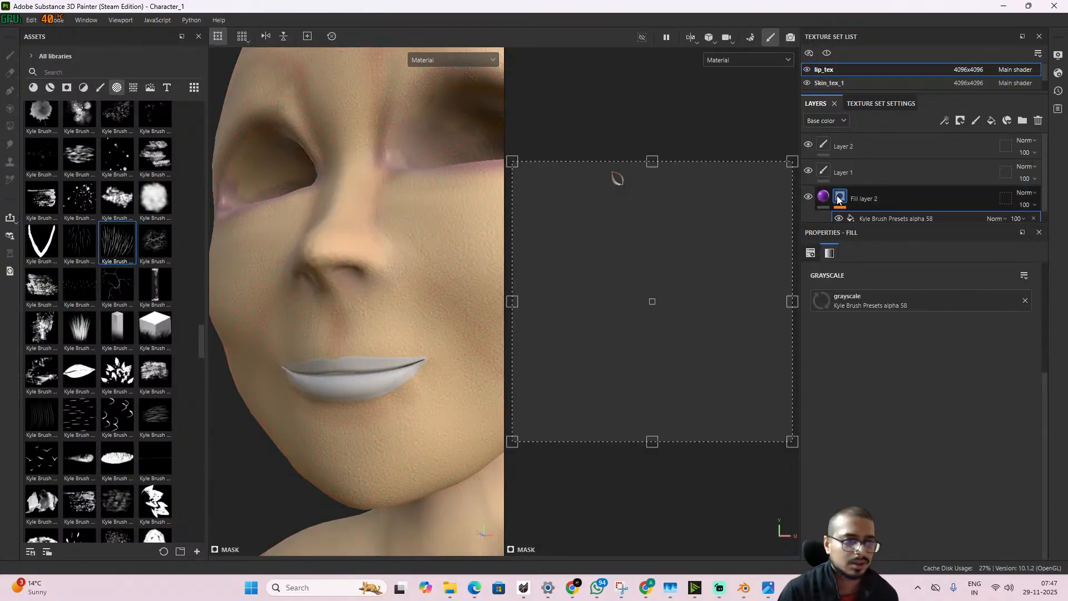
scroll(809, 212, down, 1)
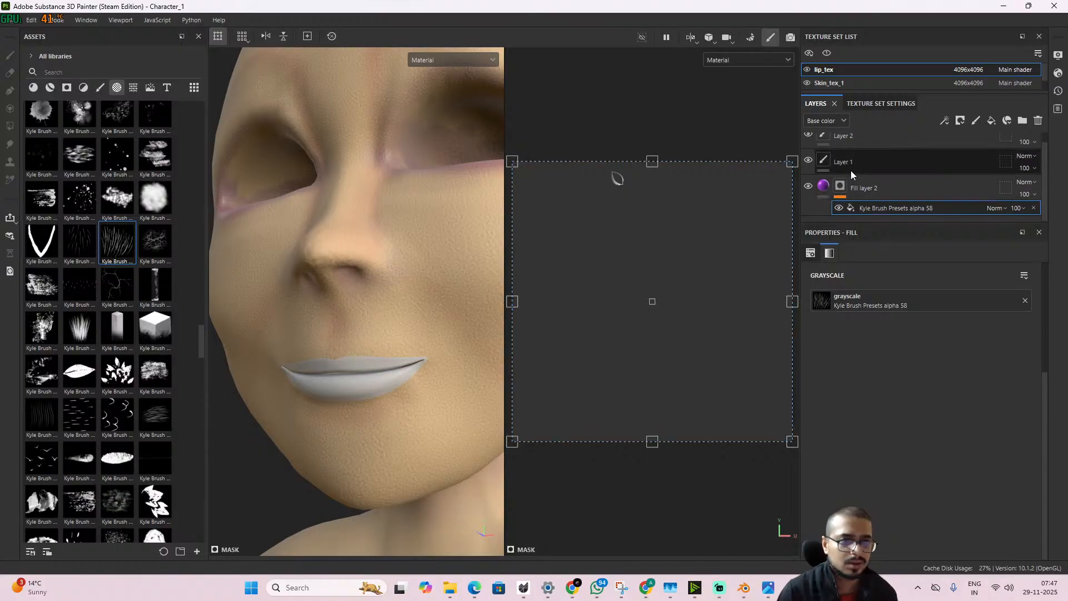
- Set the mask alpha's tiling to 32 and its rotation to 116.01 so the streaks run across the lips
click(812, 252)
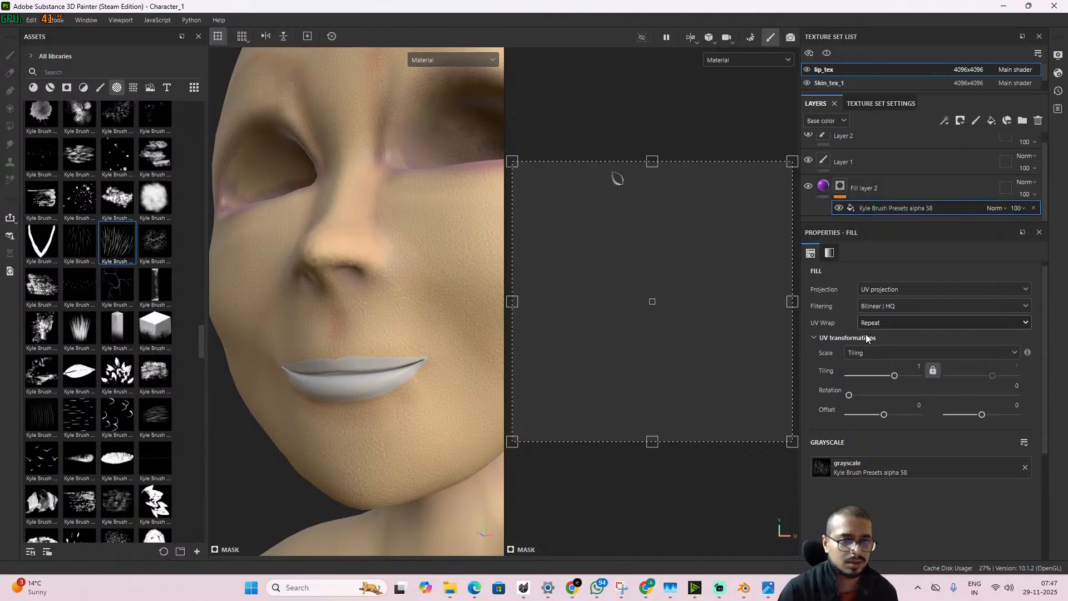
drag(895, 375, 933, 372)
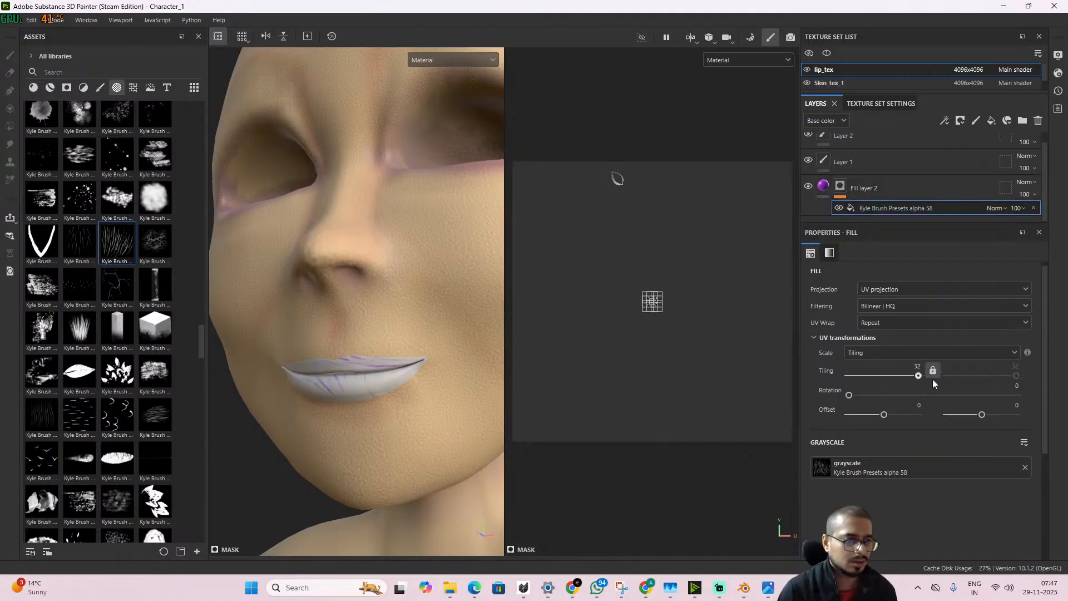
mouse_move(918, 376)
mouse_down()
mouse_move(853, 380)
mouse_move(938, 377)
mouse_up()
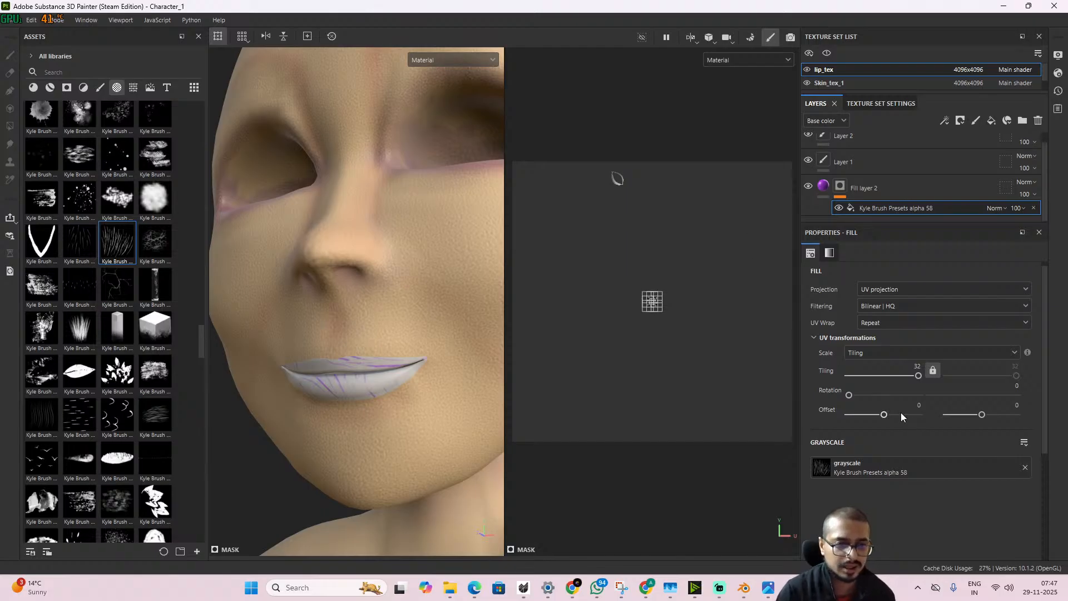
drag(852, 396, 923, 400)
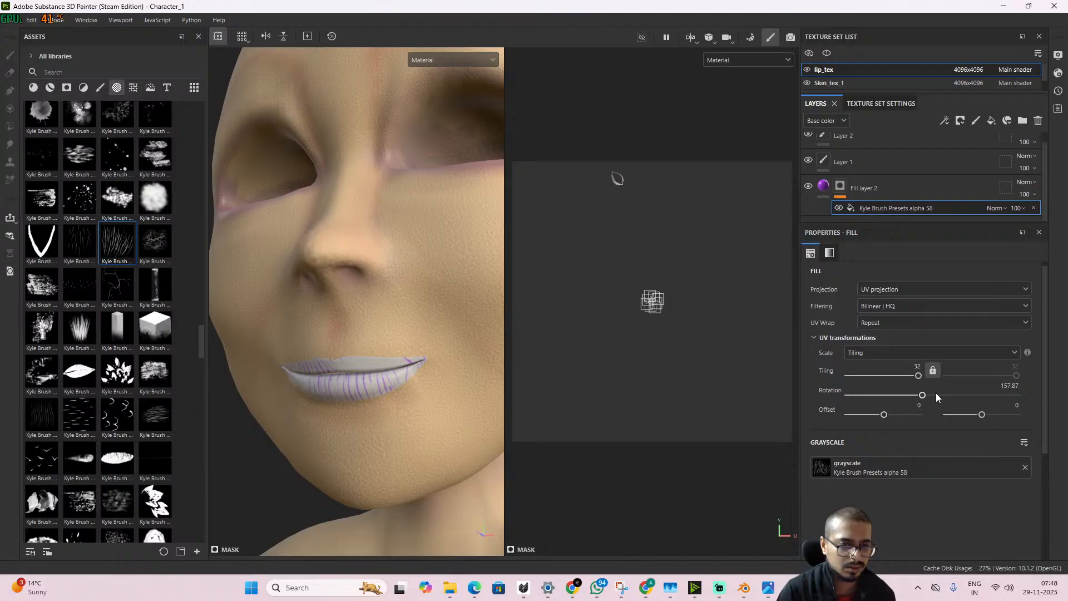
drag(919, 395, 902, 398)
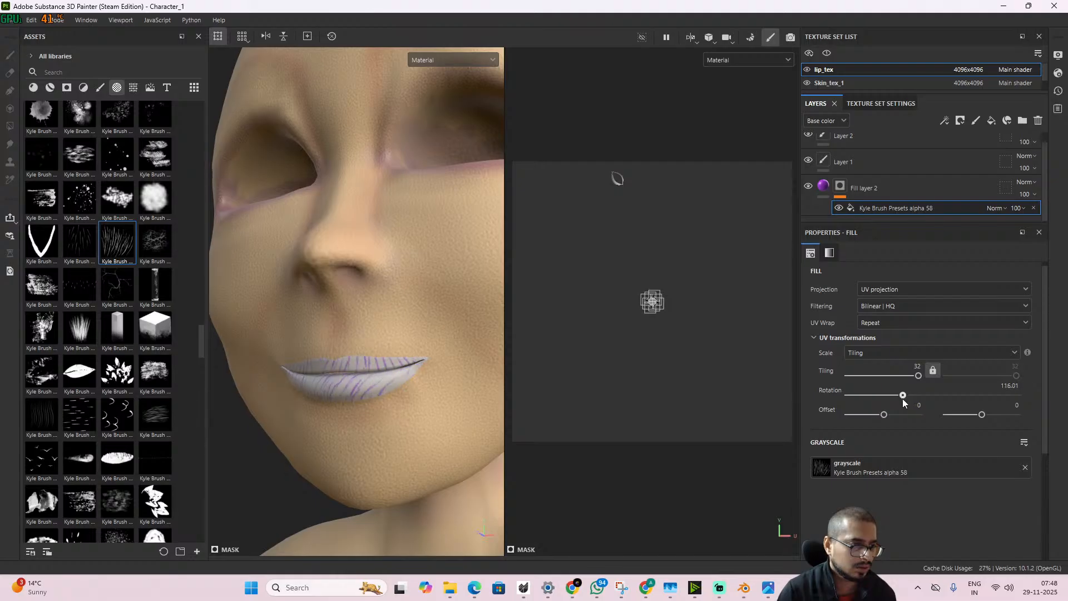
- Hide the alpha fill, remove the mask from Fill layer 2 and check the lips up close
scroll(335, 361, down, 3)
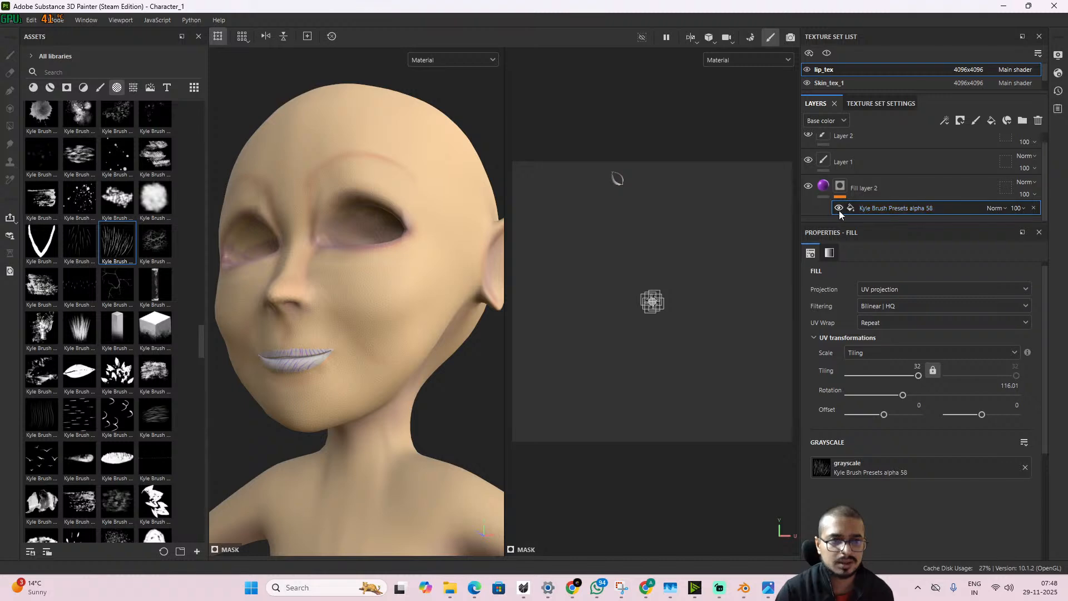
click(840, 186)
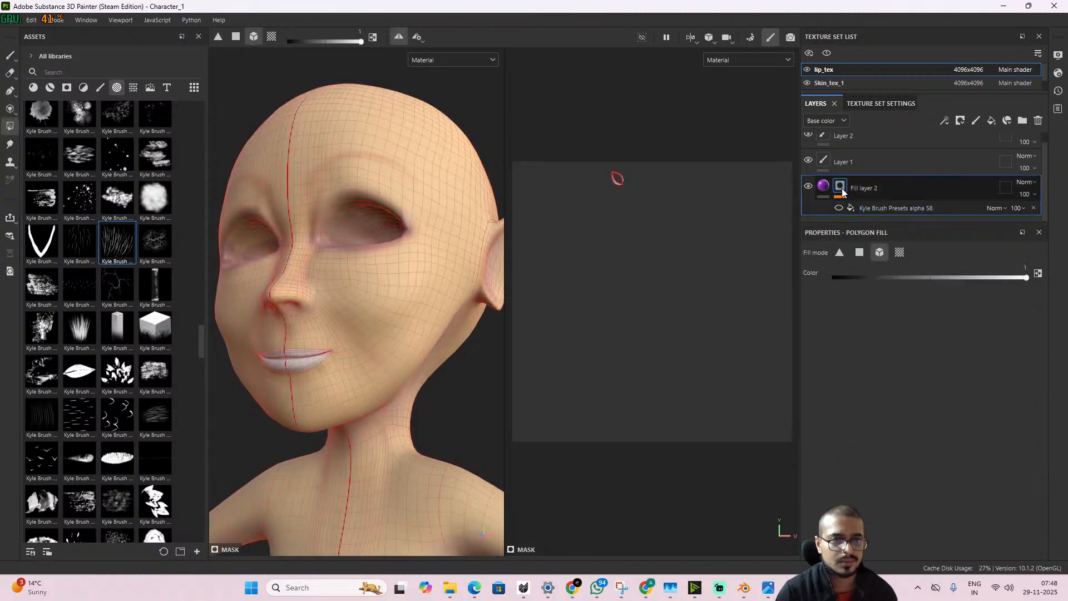
right_click(845, 192)
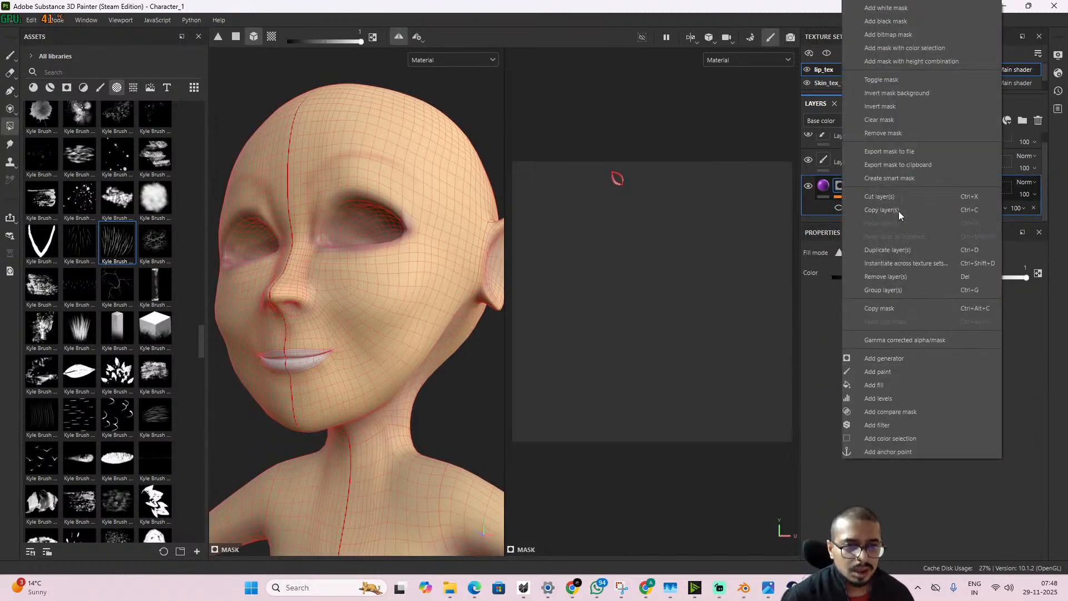
click(895, 135)
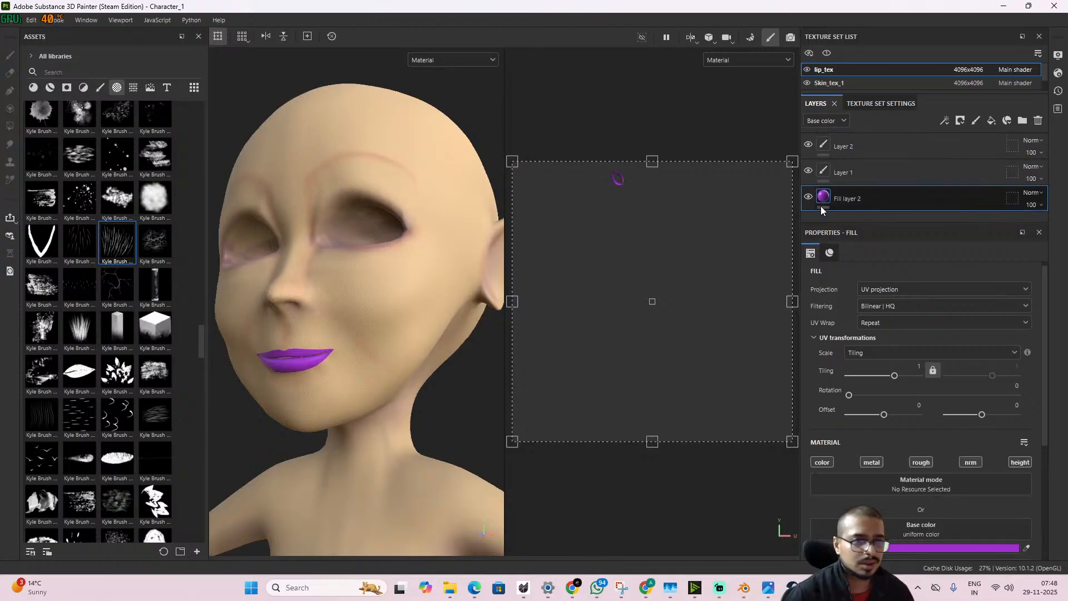
scroll(289, 412, up, 3)
alt+drag(305, 397, 334, 420)
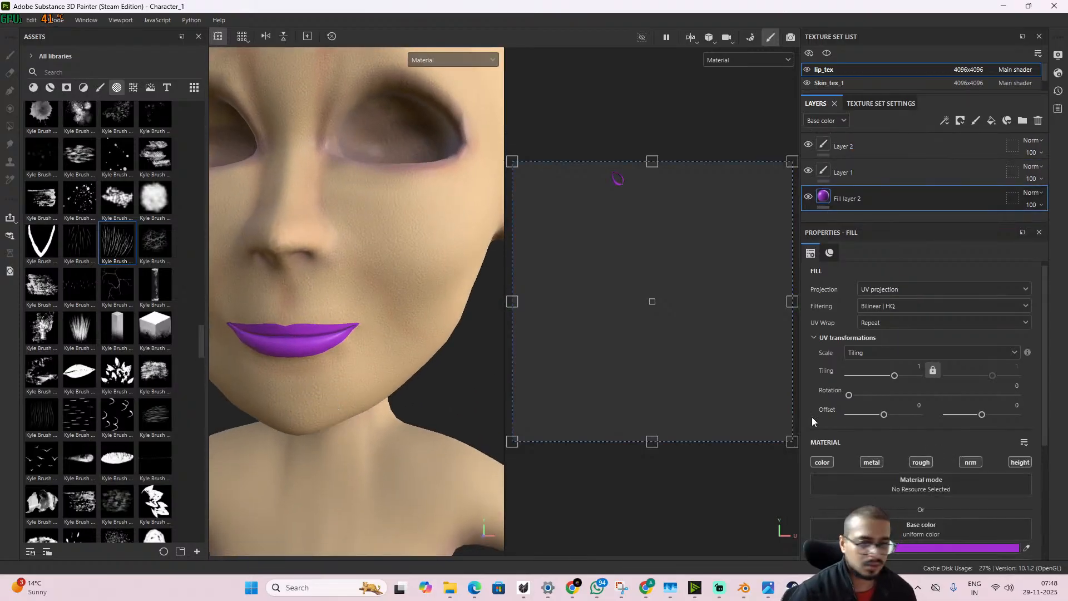
scroll(902, 387, down, 4)
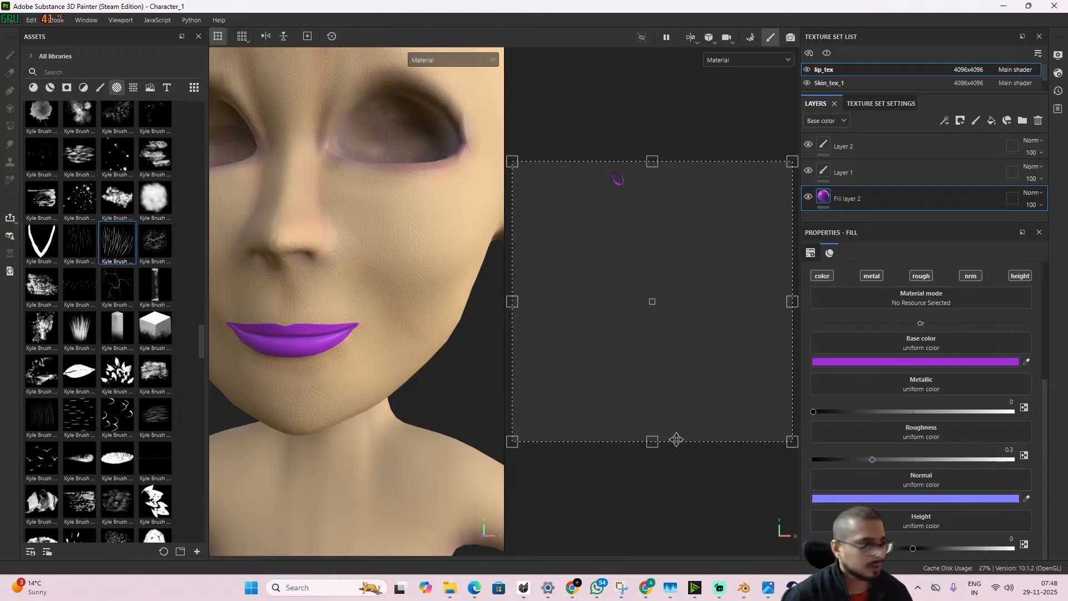
- Try Kyle Brush Presets alpha 58 as the height map of Fill layer 2, with its tiling set to 75
mouse_move(114, 246)
mouse_down()
mouse_move(935, 511)
mouse_move(932, 526)
mouse_up()
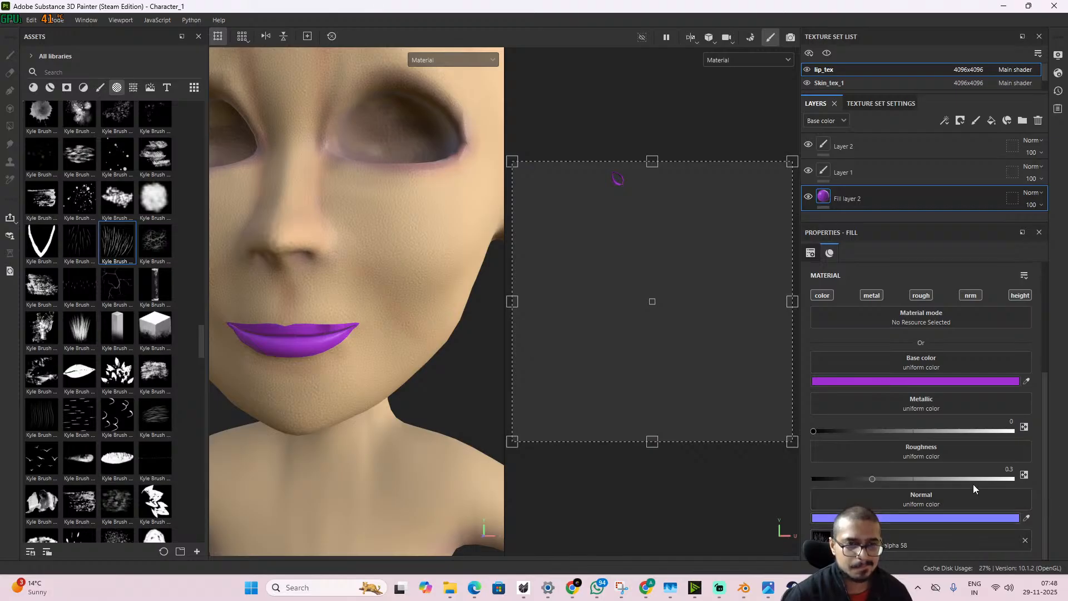
scroll(960, 467, up, 3)
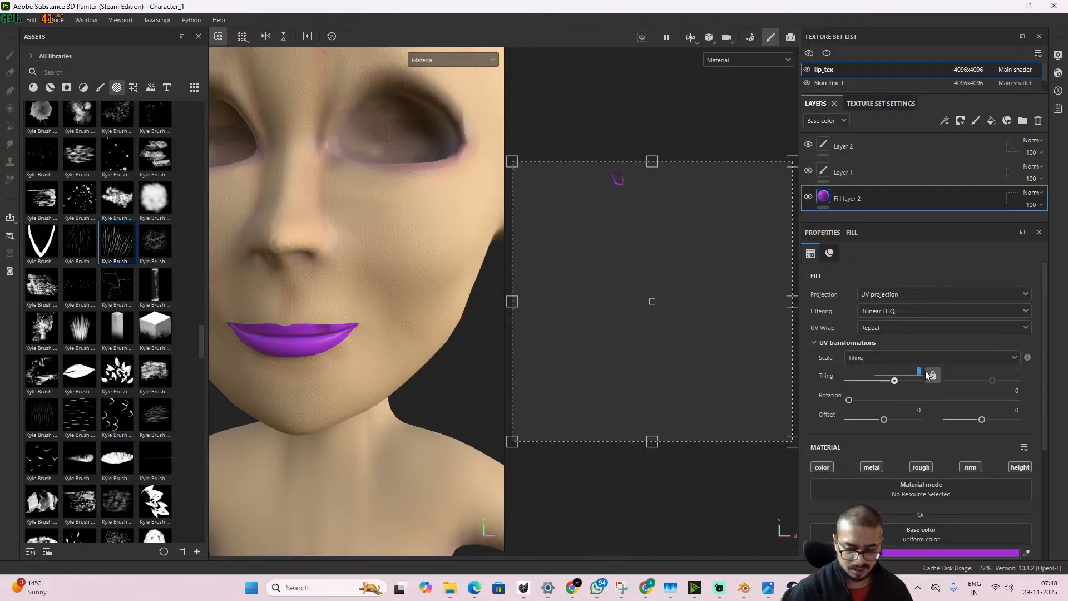
text(75)
key(Return)
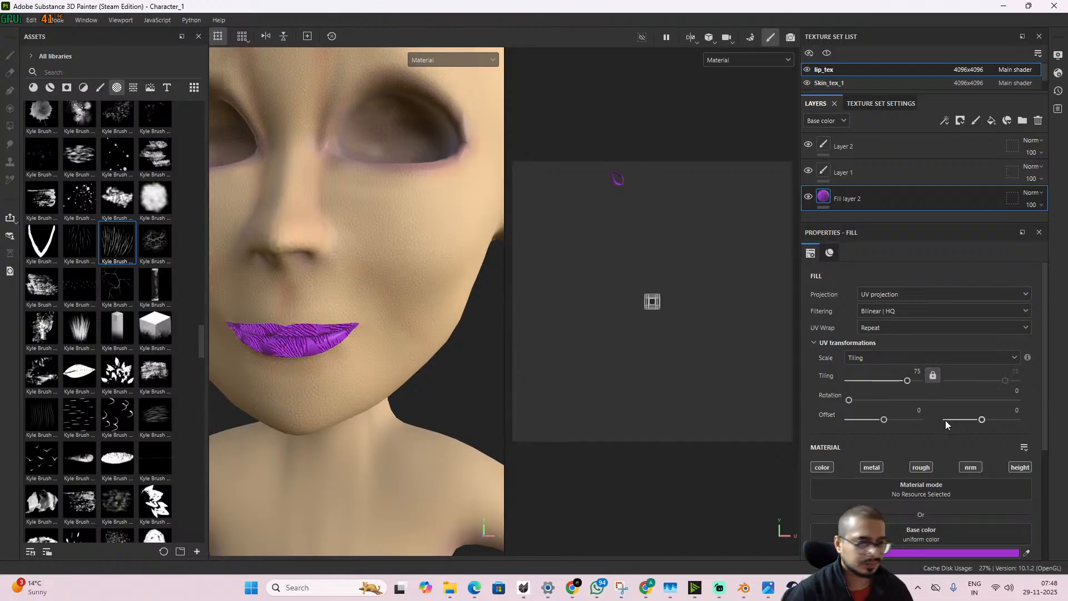
- Remove the Kyle Brush alpha from the height channel of Fill layer 2
scroll(945, 419, down, 3)
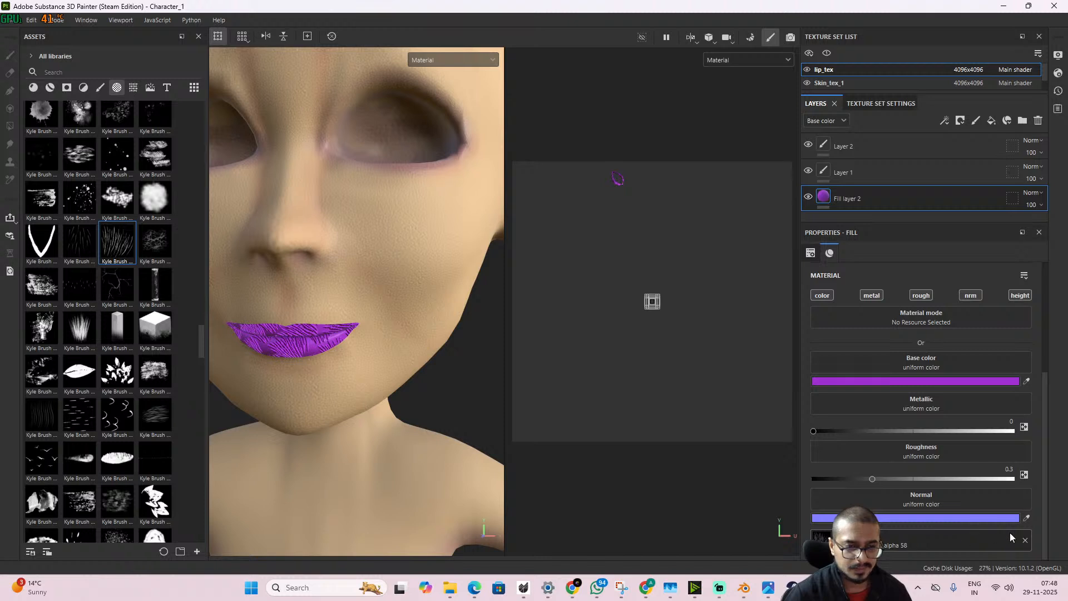
click(1025, 542)
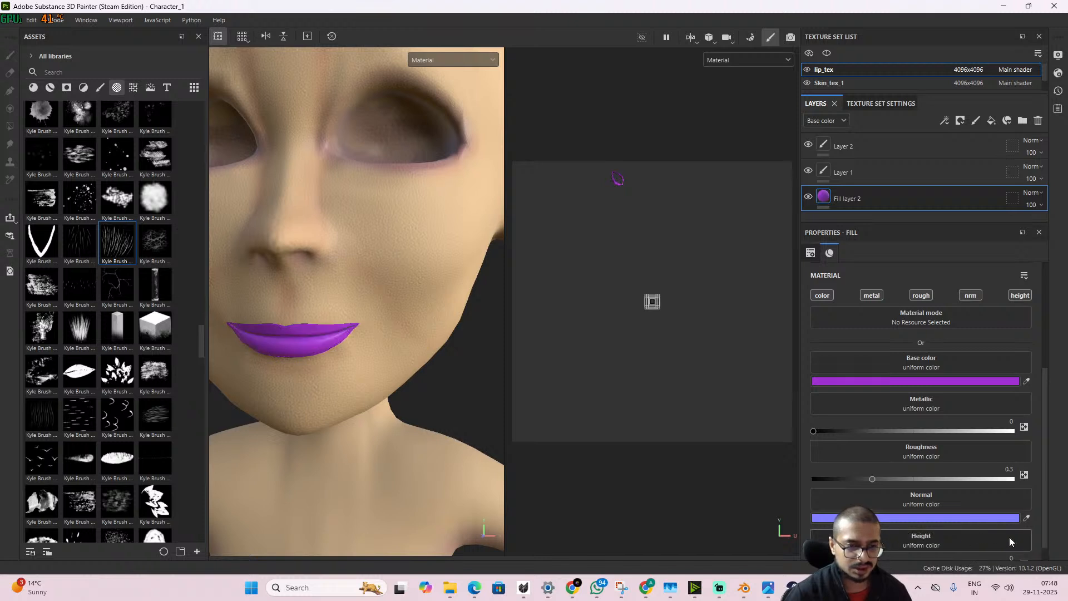
scroll(872, 373, up, 4)
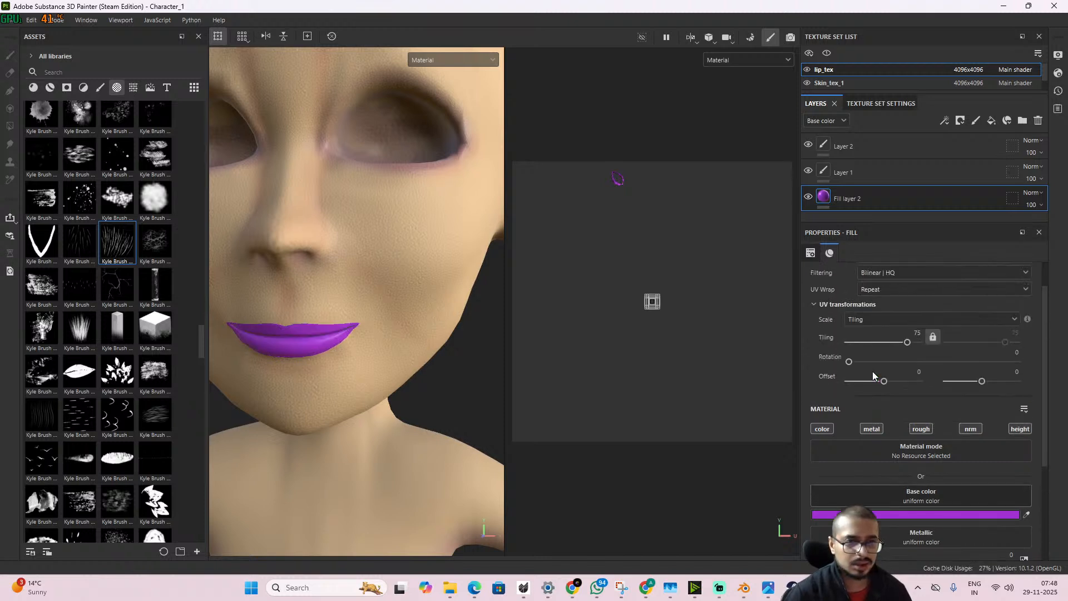
- Set the blending mode of Layer 1 in lip_tex to Multiply and check the lips and the brush settings
click(833, 179)
scroll(931, 463, up, 3)
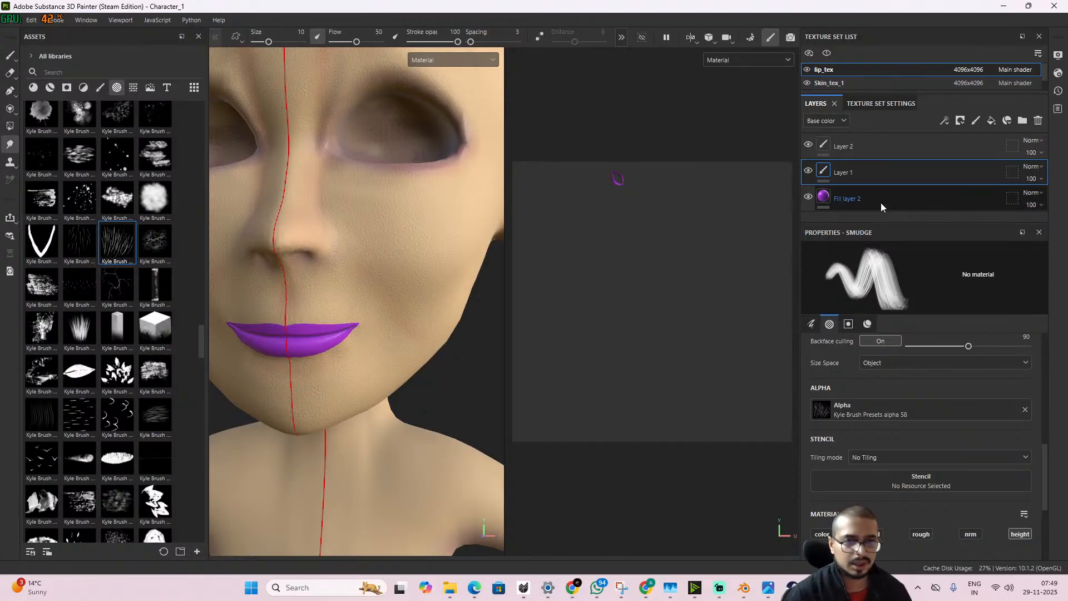
click(1034, 167)
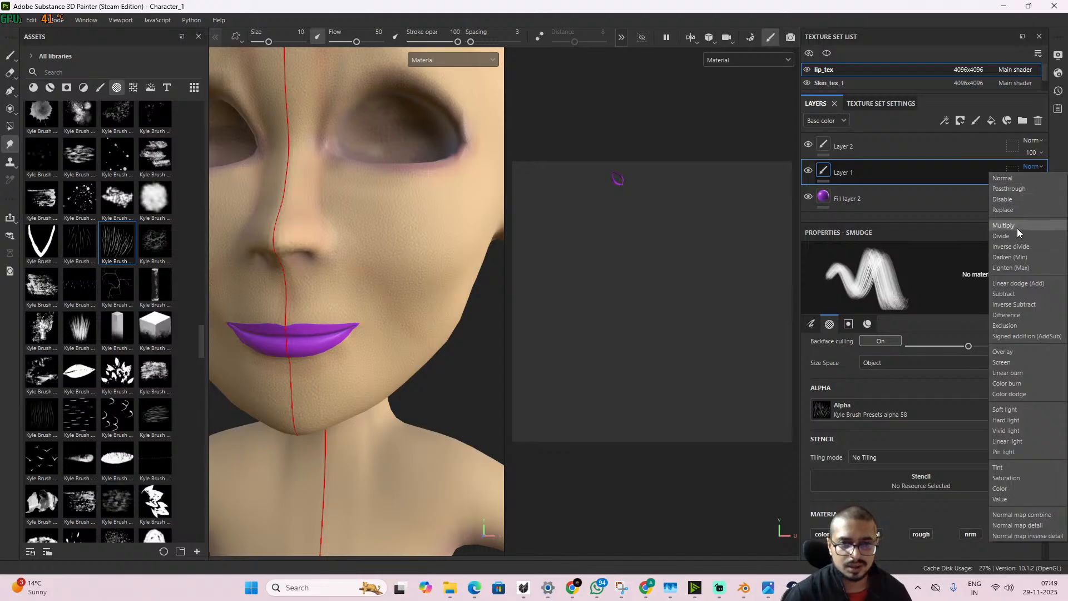
click(1018, 227)
alt+drag(310, 348, 372, 361)
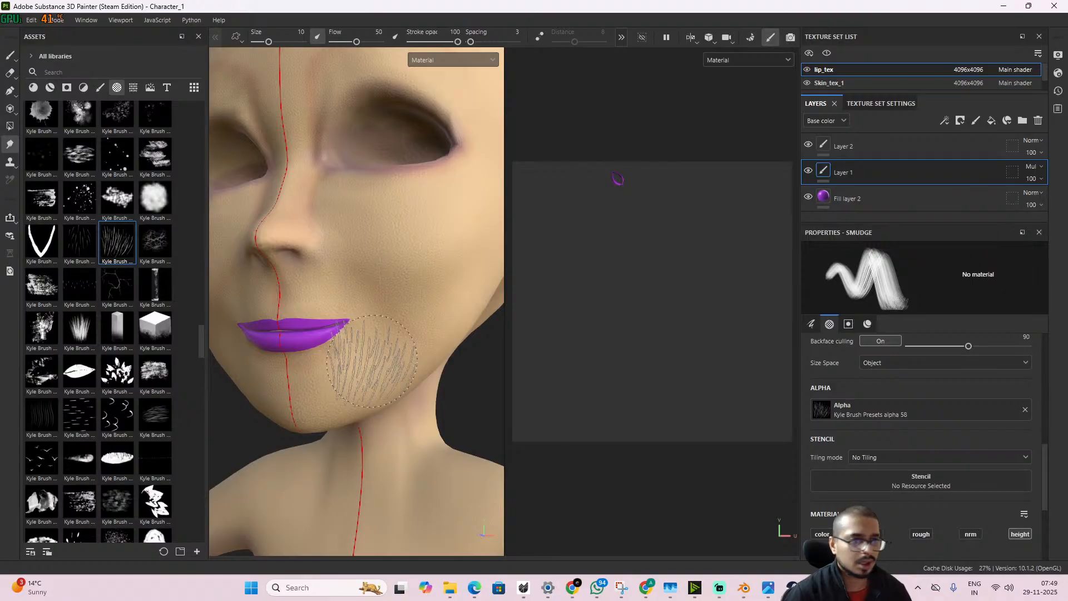
scroll(910, 423, down, 3)
scroll(910, 422, up, 5)
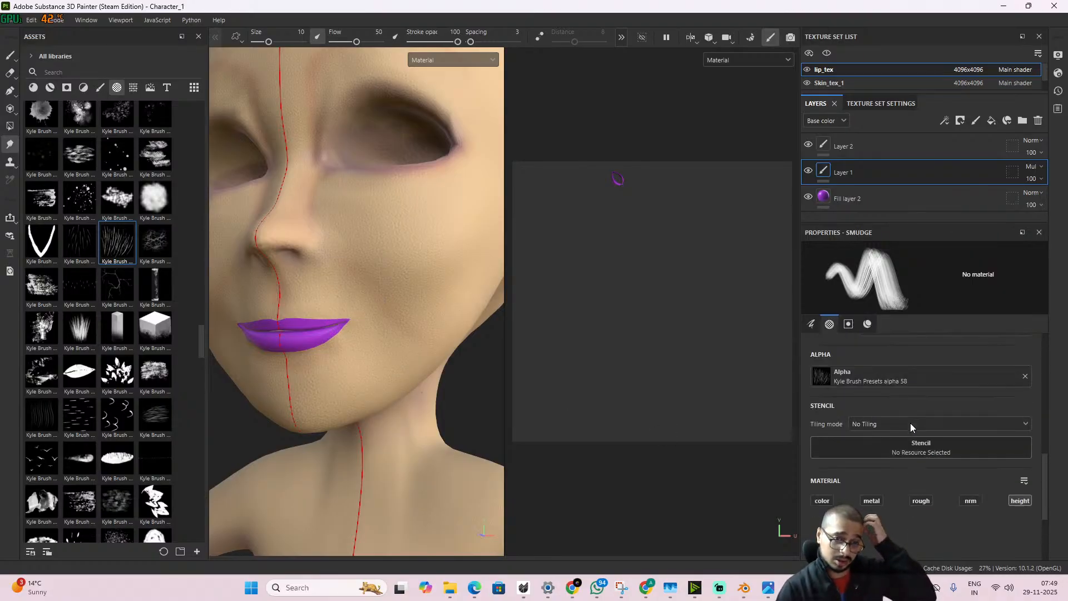
scroll(907, 439, up, 6)
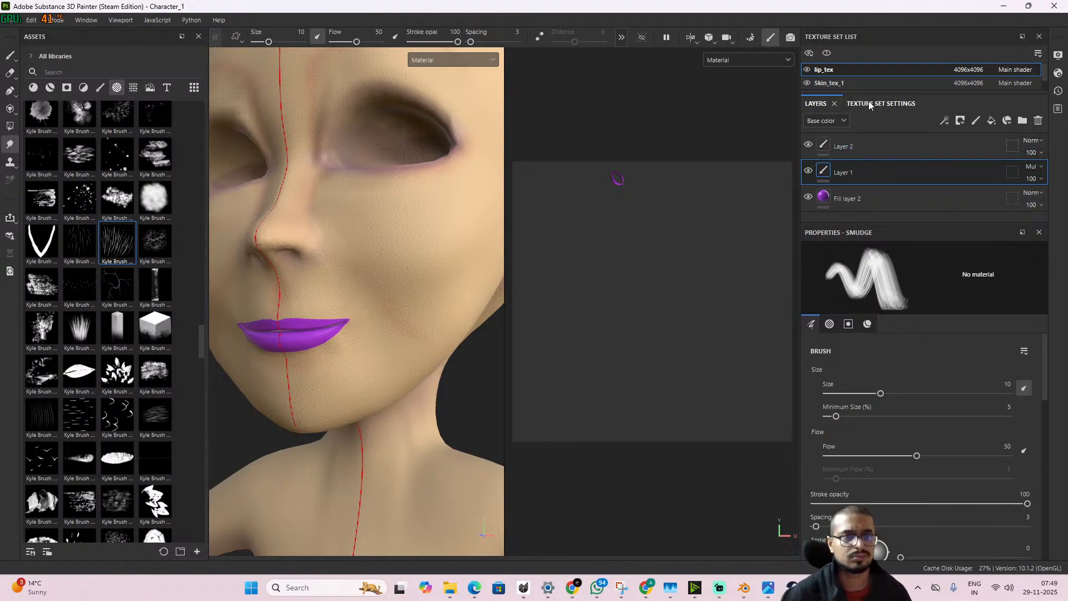
- Open the recent project witch new texture.spp, saving the changes to the current character project
click(13, 20)
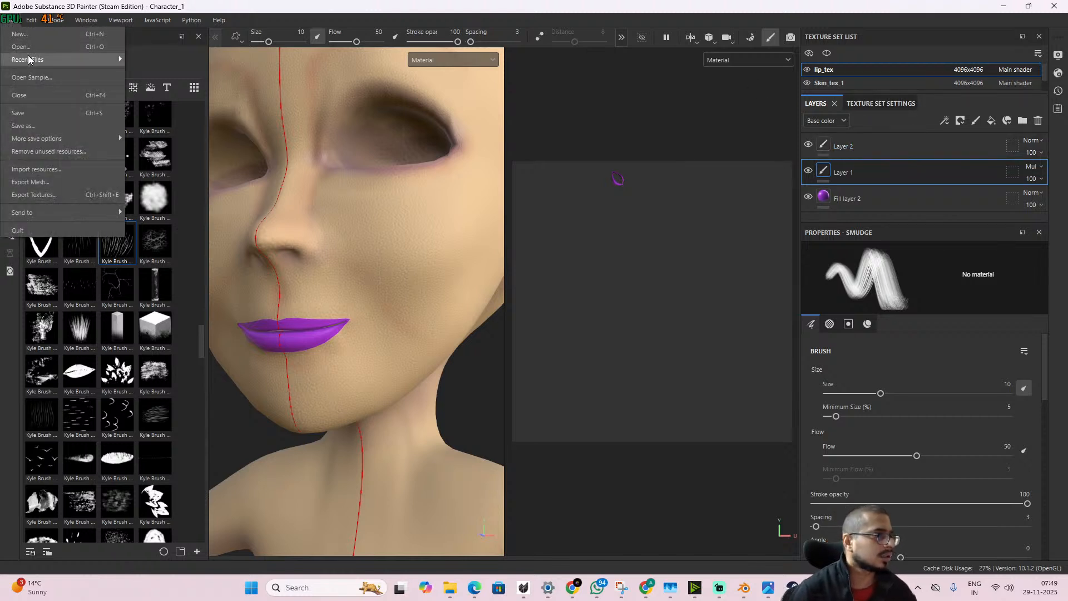
mouse_move(84, 59)
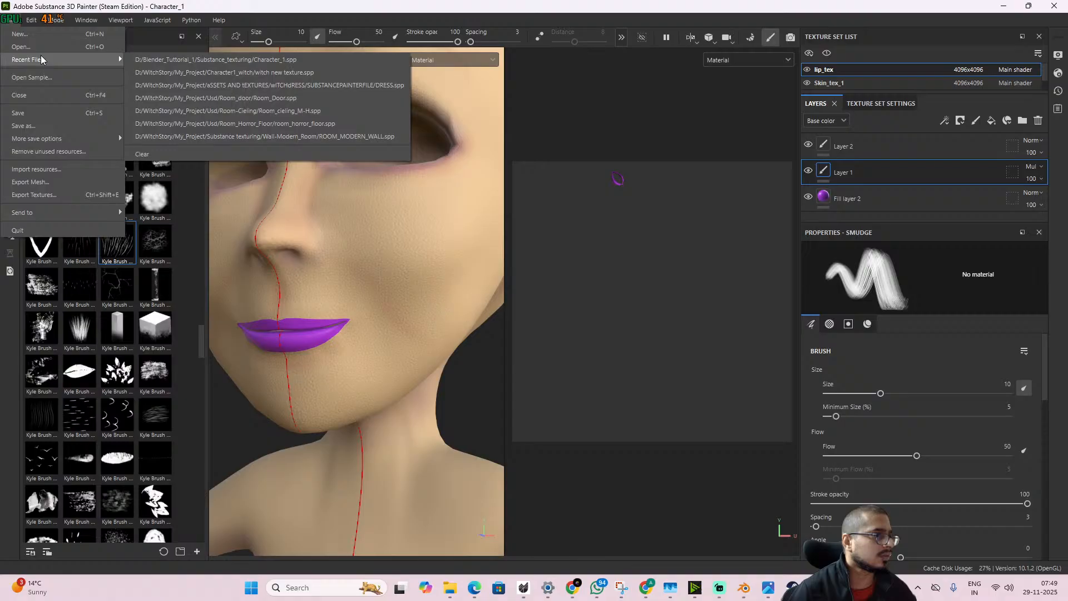
click(244, 73)
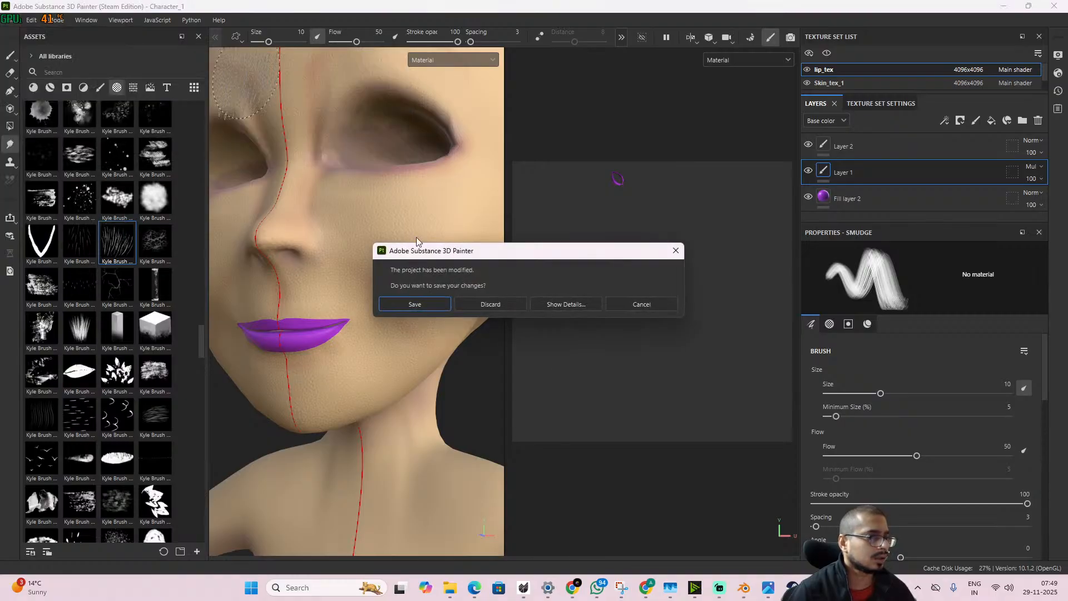
click(415, 304)
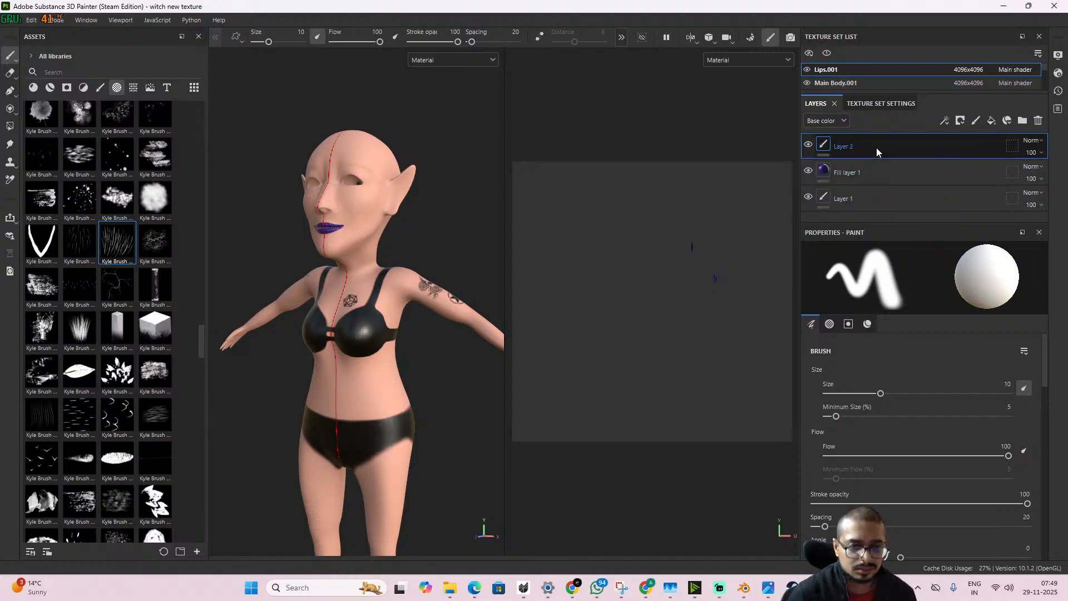
- Look through the paint properties of Layer 2 in Lips.001 and examine the wrinkled blue lips up close
scroll(953, 403, down, 10)
scroll(952, 402, down, 8)
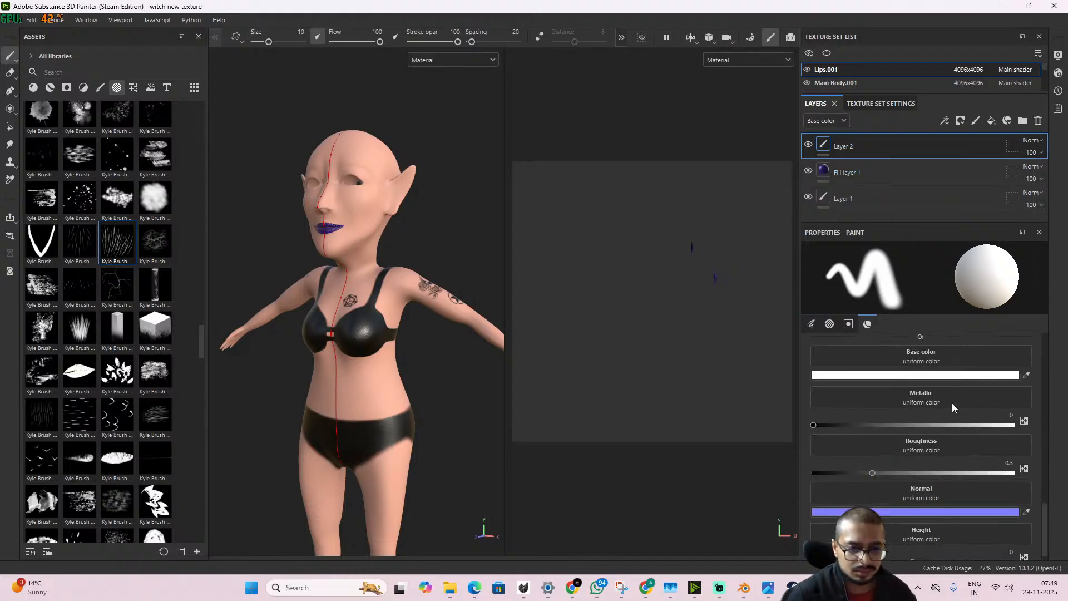
scroll(953, 403, up, 4)
scroll(952, 403, up, 10)
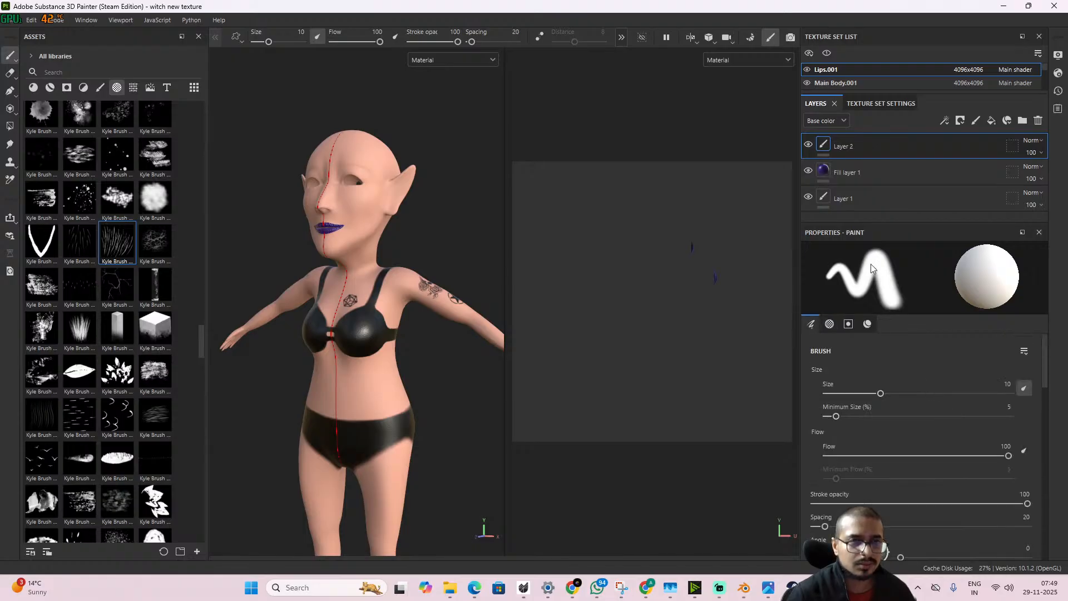
scroll(335, 281, up, 3)
scroll(334, 281, up, 2)
alt+drag(328, 246, 392, 200)
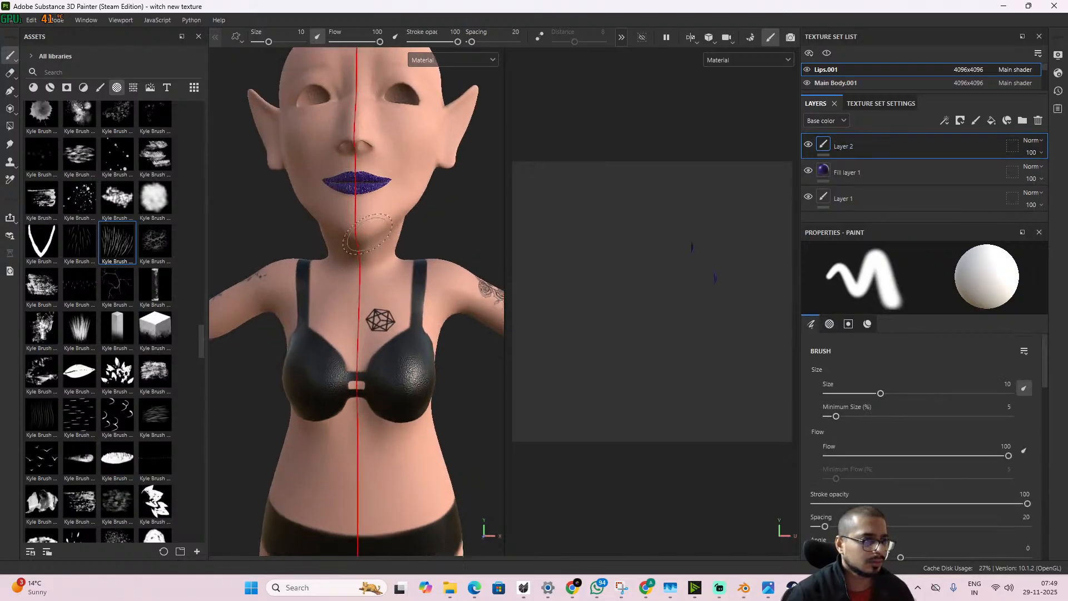
scroll(392, 200, up, 1)
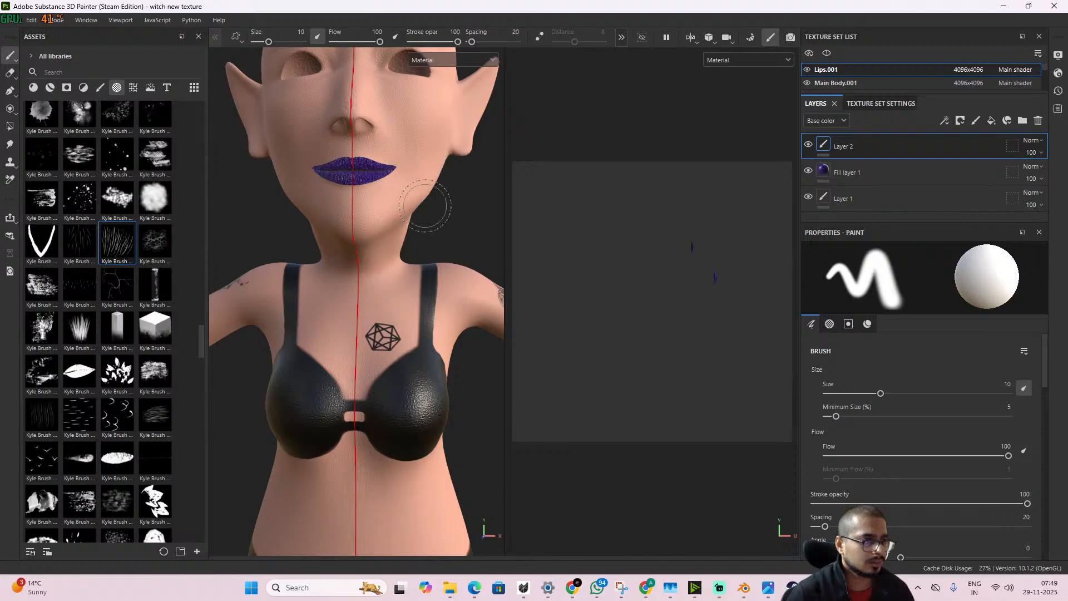
mouse_move(443, 185)
alt+middle_down()
mouse_move(425, 321)
mouse_move(391, 333)
mouse_move(418, 376)
alt+middle_up()
scroll(392, 327, up, 3)
scroll(417, 374, up, 2)
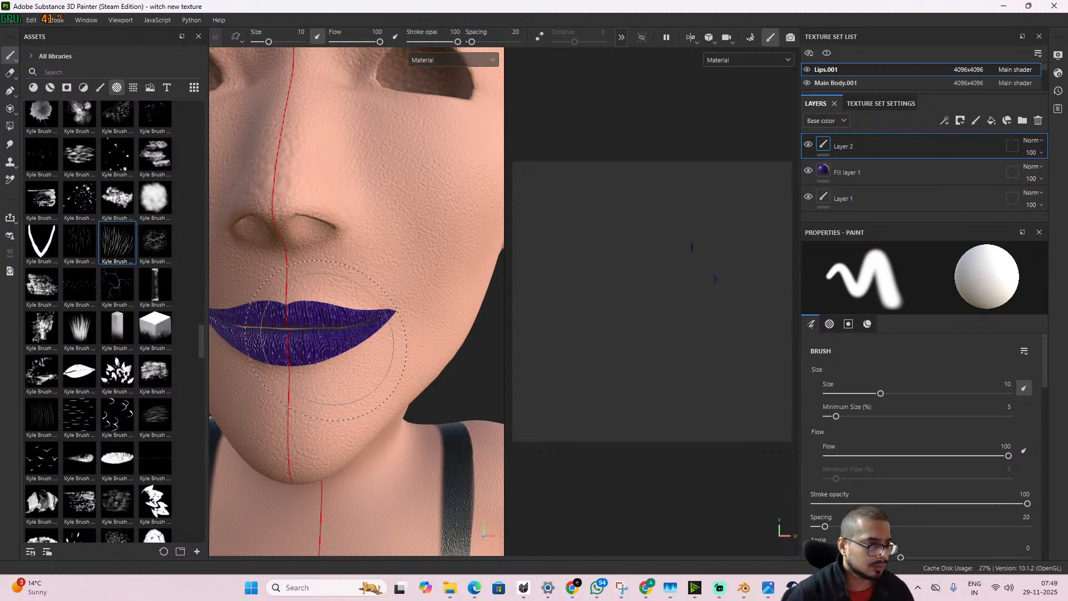
alt+drag(450, 301, 403, 306)
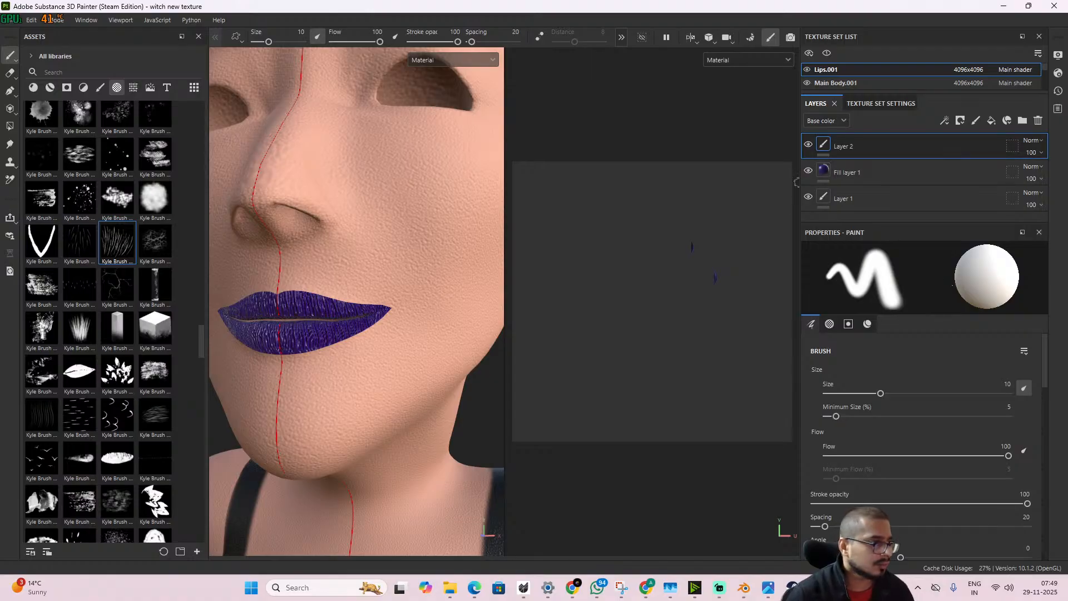
- Try two white brush dabs on the blue lips on Layer 2, undoing each one
click(306, 324)
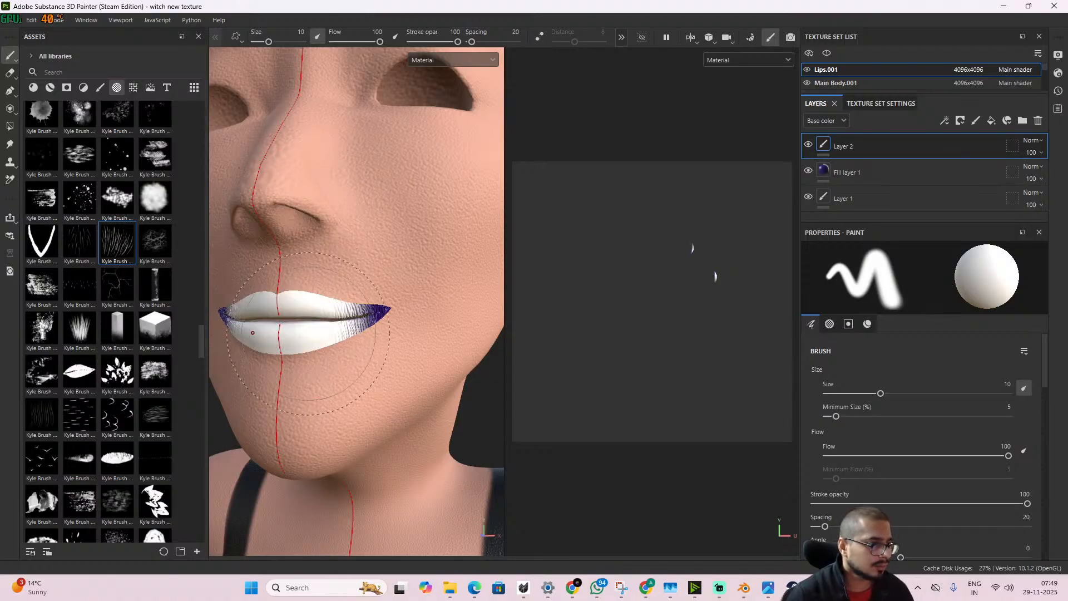
key(ctrl+z)
click(323, 318)
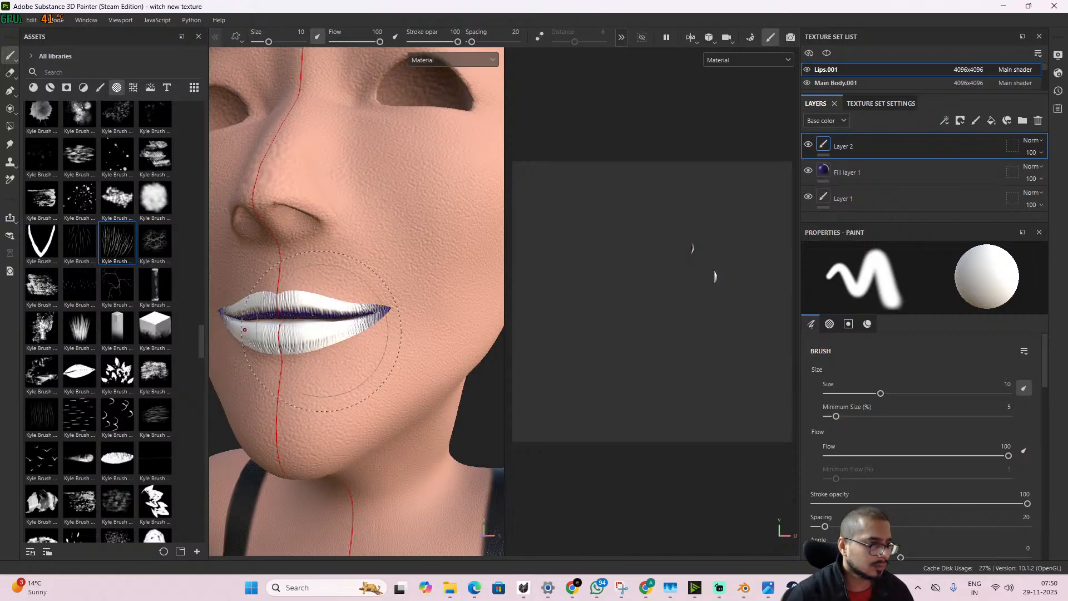
key(ctrl+z)
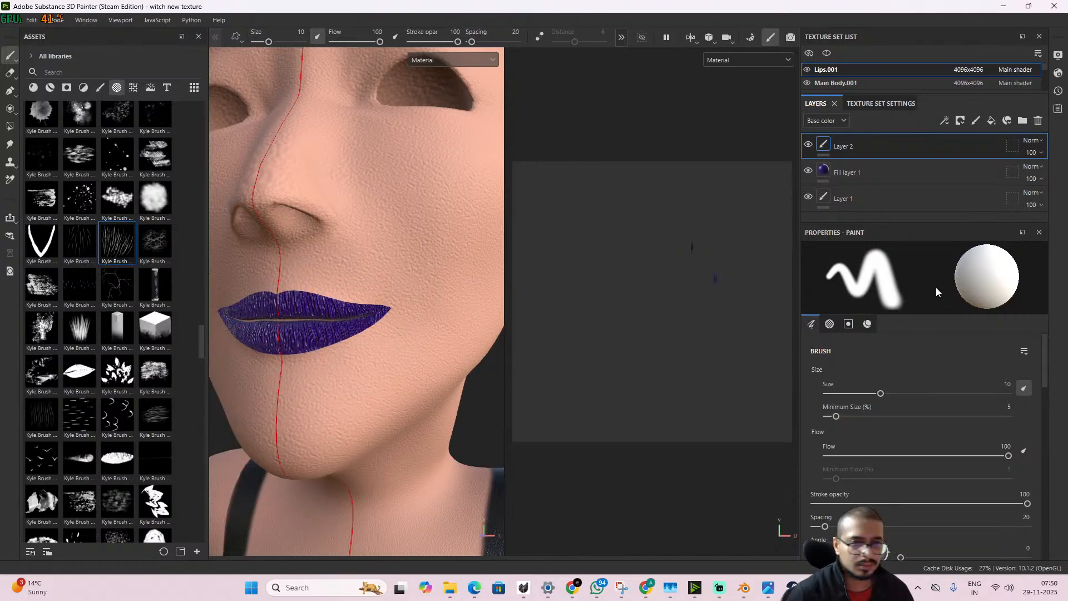
- Examine the material settings of Layer 2 and toggle the layer's visibility to see what it adds to the lips
scroll(934, 422, down, 10)
scroll(934, 420, down, 3)
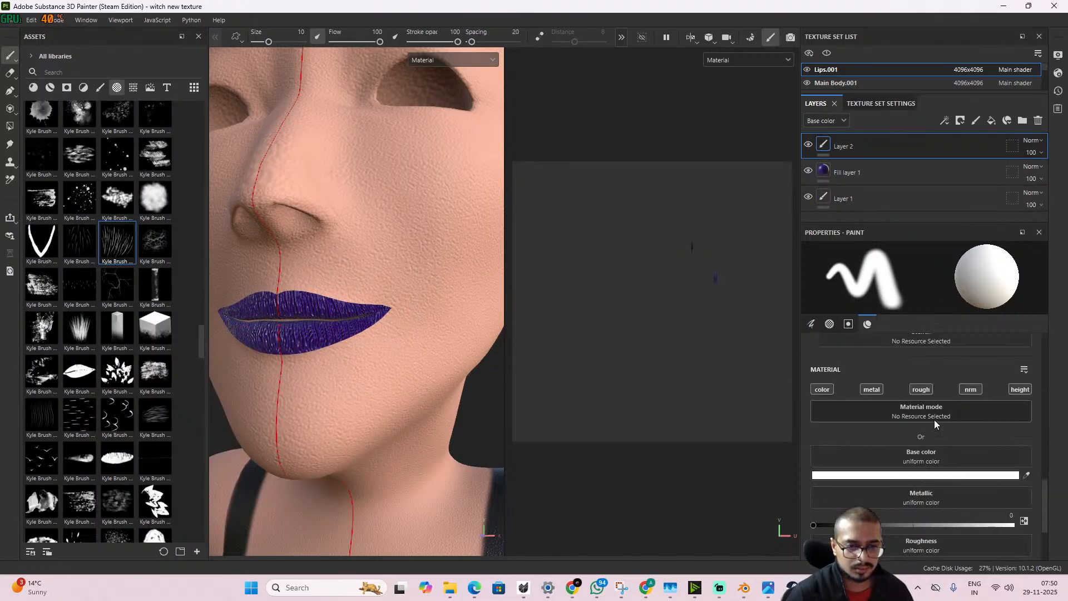
scroll(933, 420, up, 5)
scroll(934, 419, down, 6)
scroll(934, 420, down, 3)
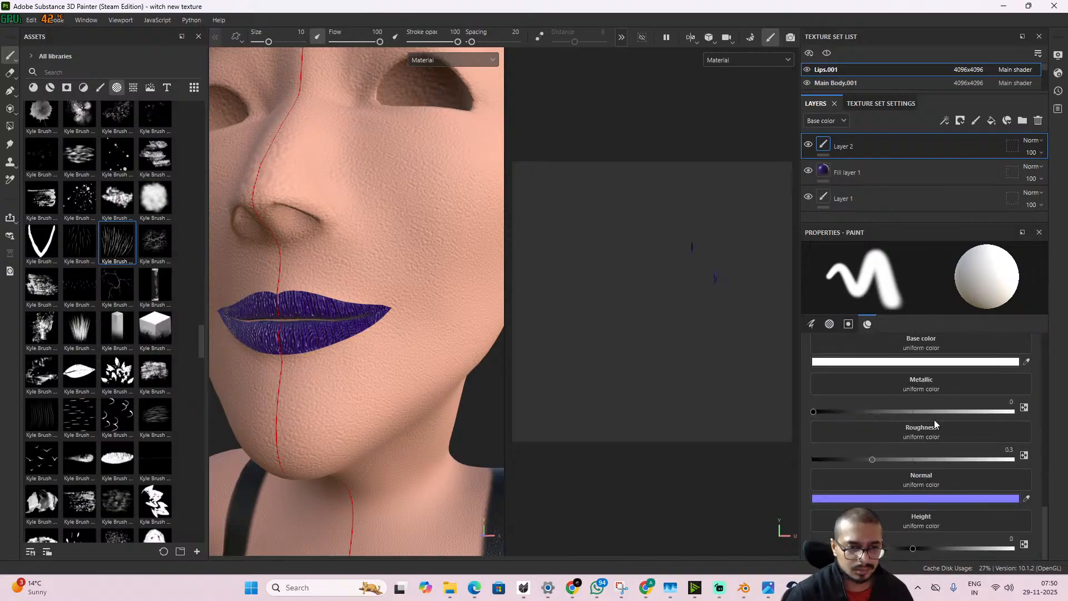
click(807, 145)
click(808, 144)
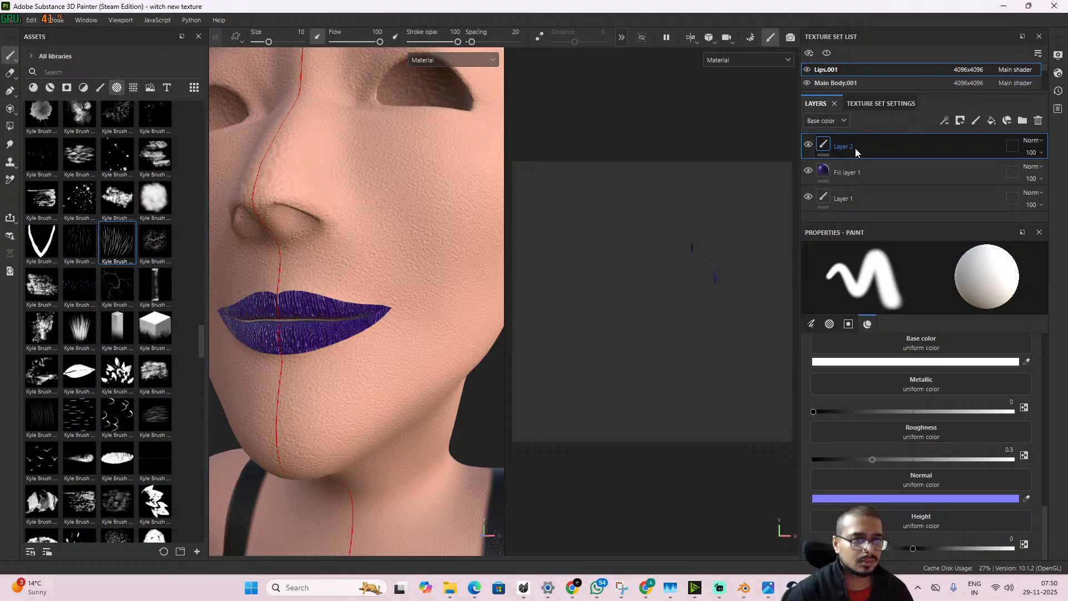
- Review the brush alpha and material channels of Layer 2, and toggle Fill layer 1's visibility to compare its effect on the lips
scroll(899, 472, up, 3)
scroll(899, 472, up, 6)
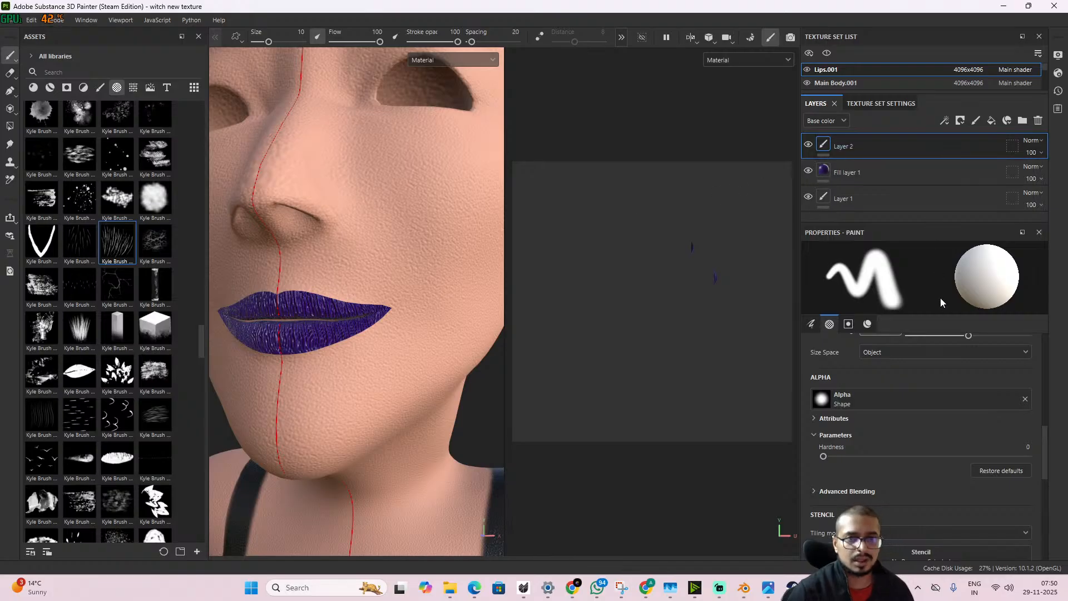
scroll(946, 445, down, 8)
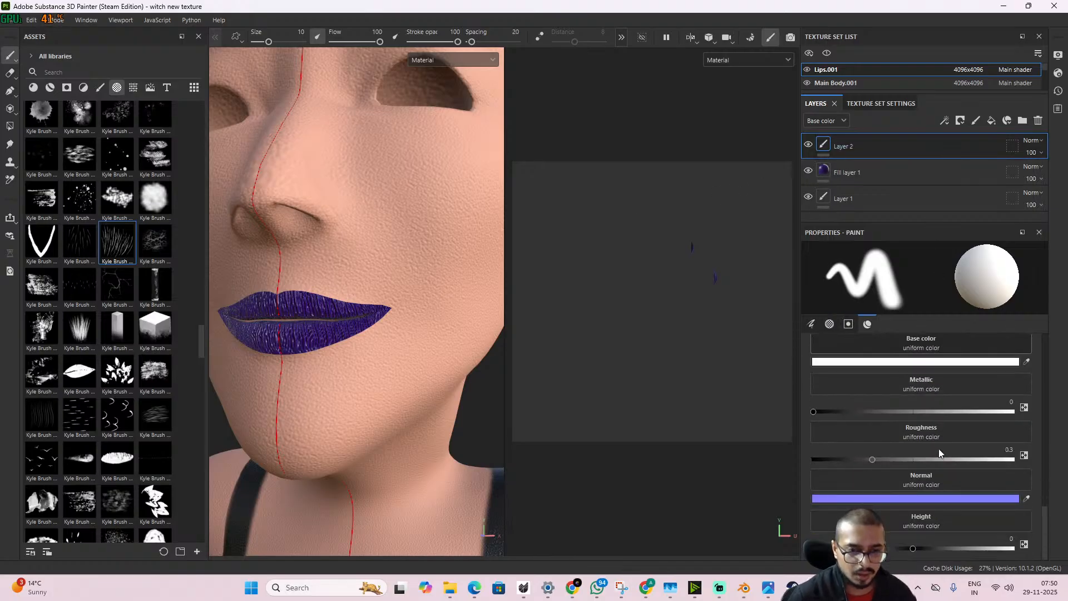
scroll(939, 450, up, 1)
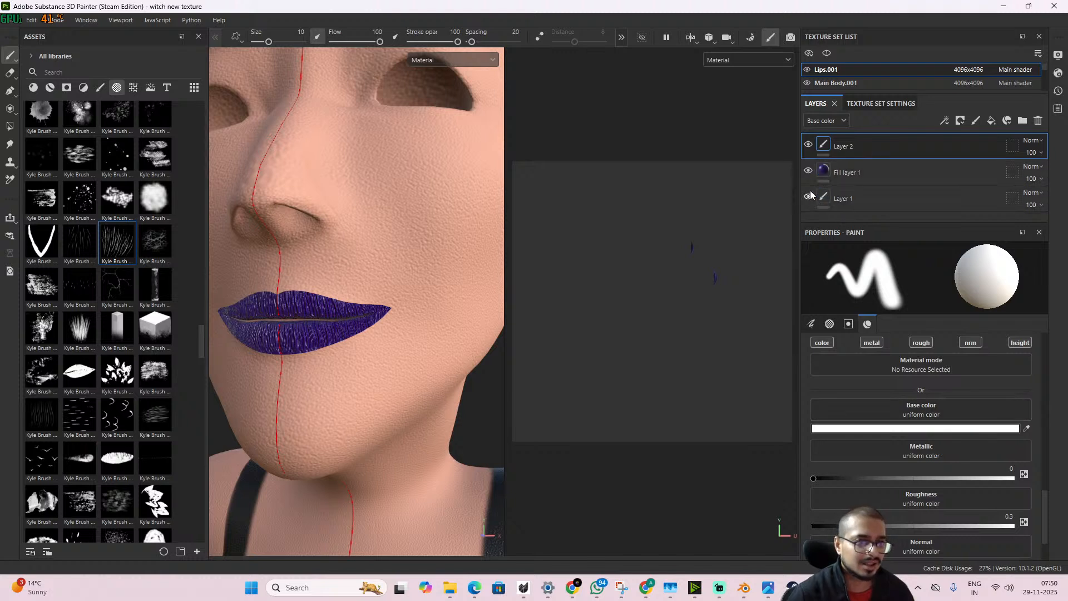
click(808, 171)
click(808, 172)
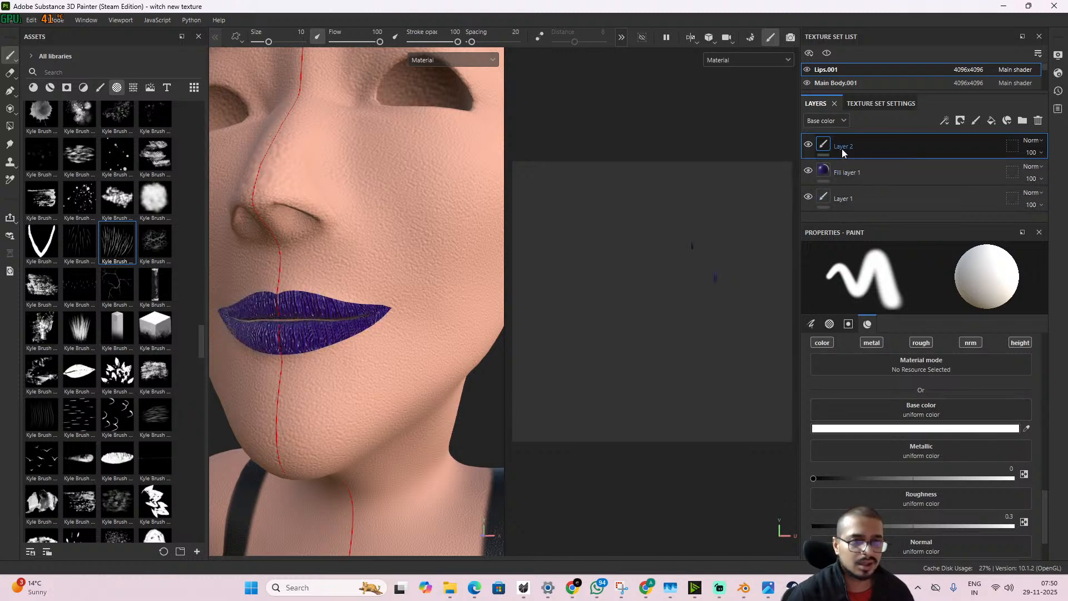
scroll(929, 473, down, 2)
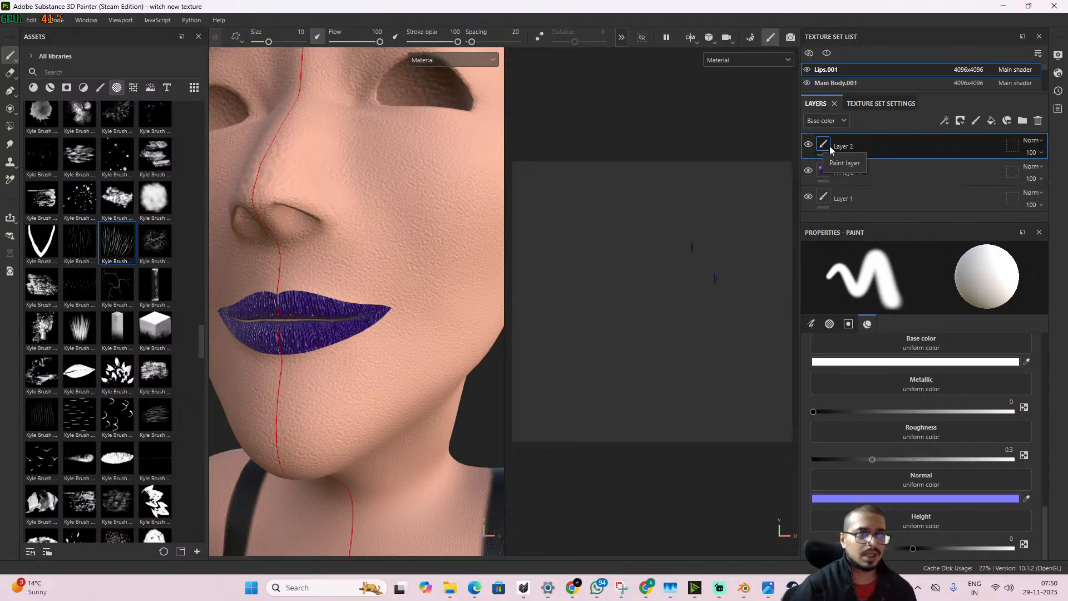
scroll(912, 505, up, 3)
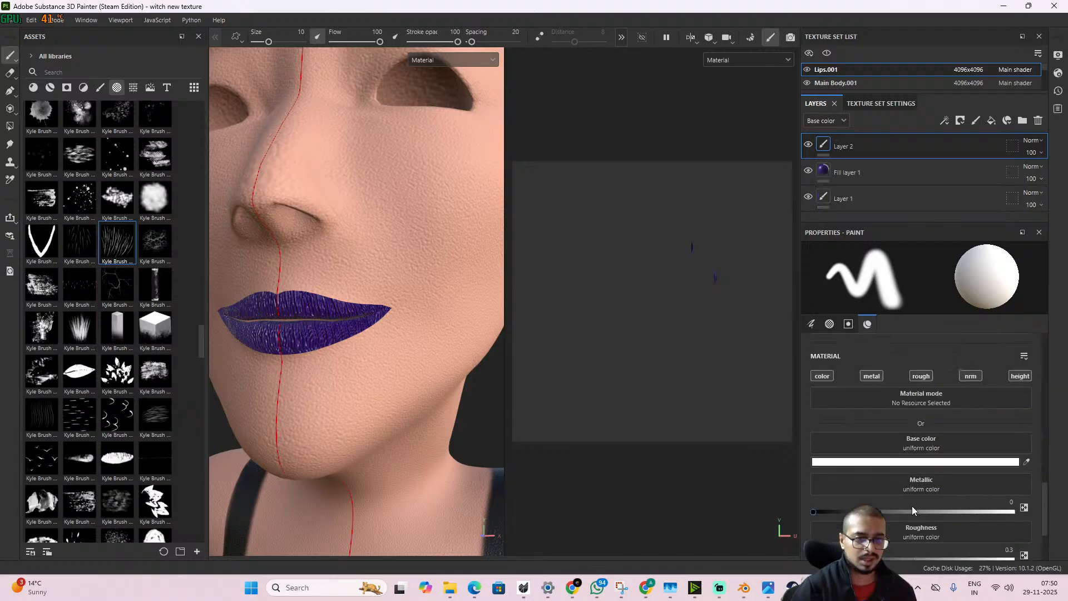
scroll(912, 506, down, 3)
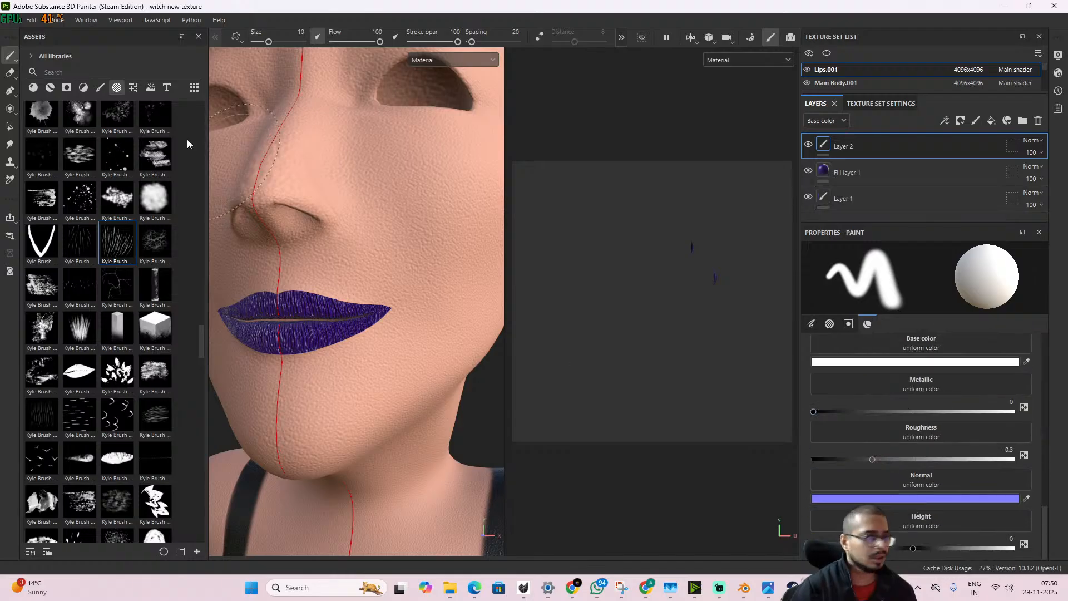
- Reopen the recent project Character_1.spp in place of the witch project
click(20, 20)
mouse_move(59, 58)
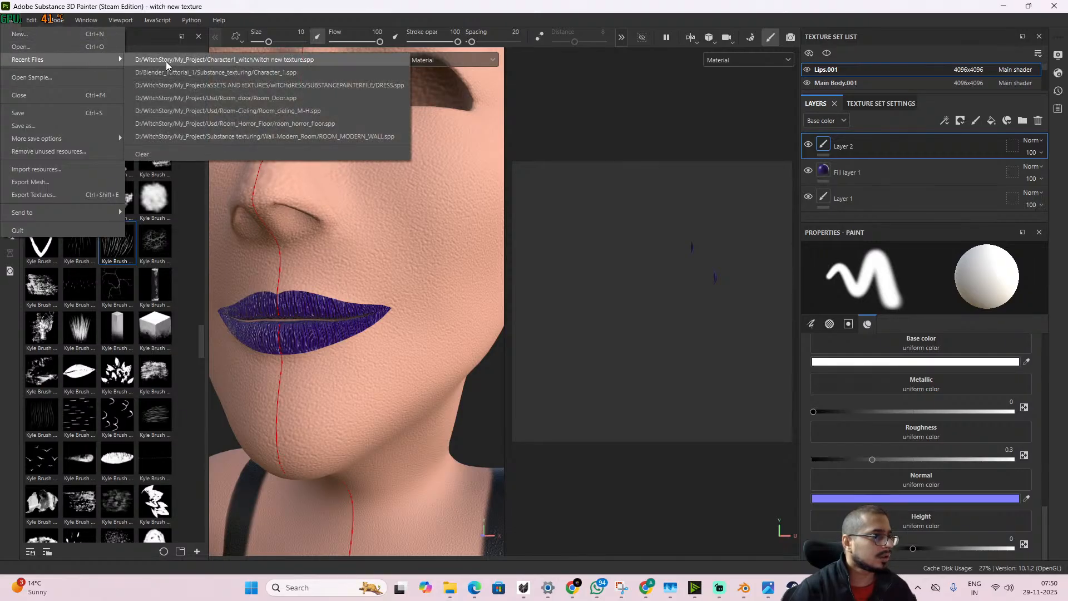
click(220, 75)
click(428, 301)
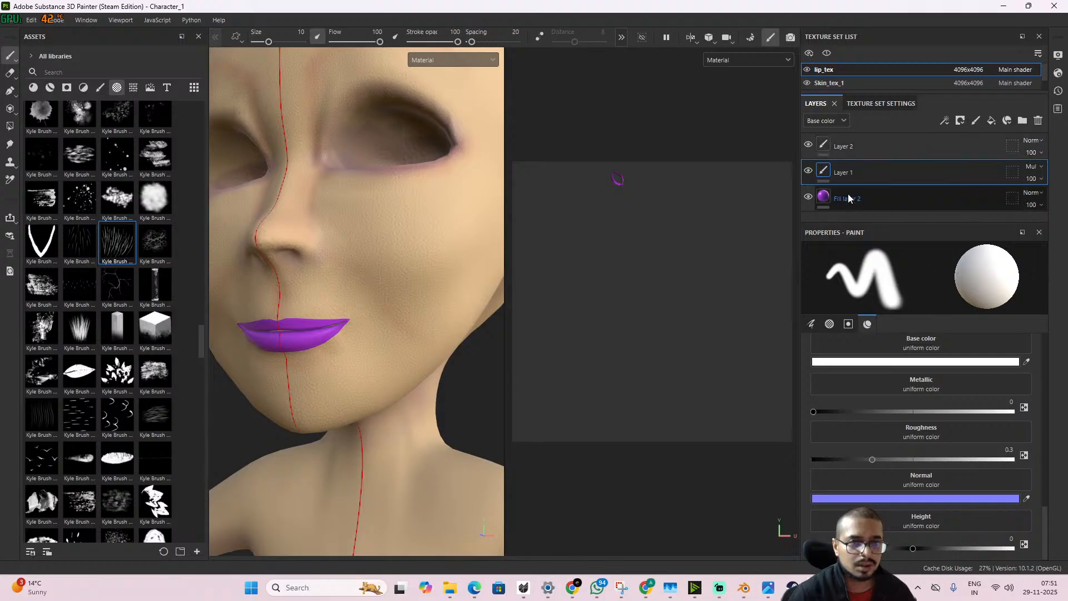
- Select Layer 2 of the lip_tex texture set and set its paint height to -0.0466
click(857, 159)
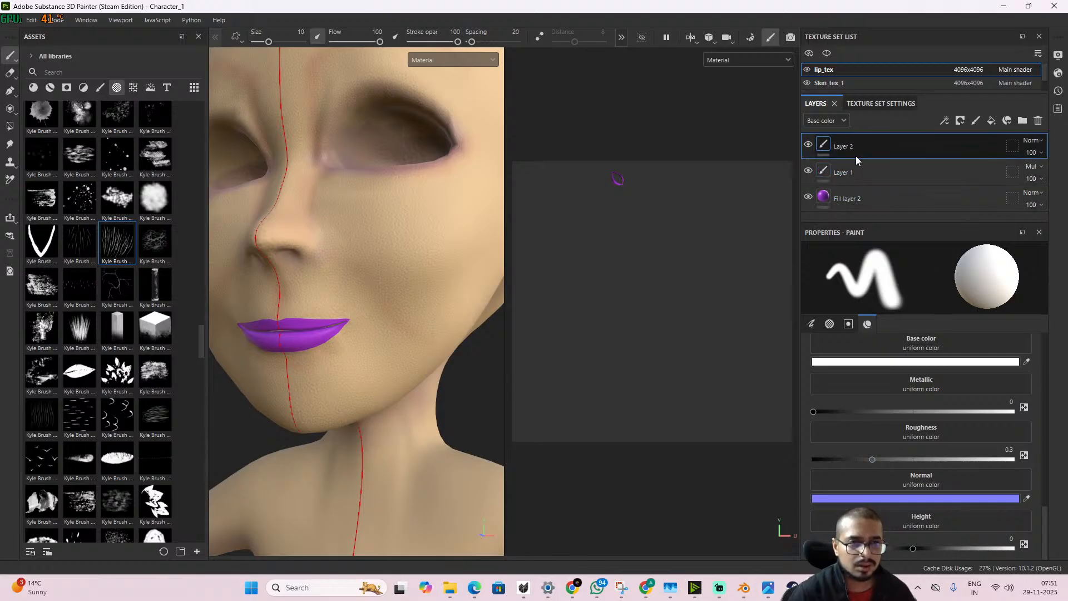
scroll(939, 457, up, 3)
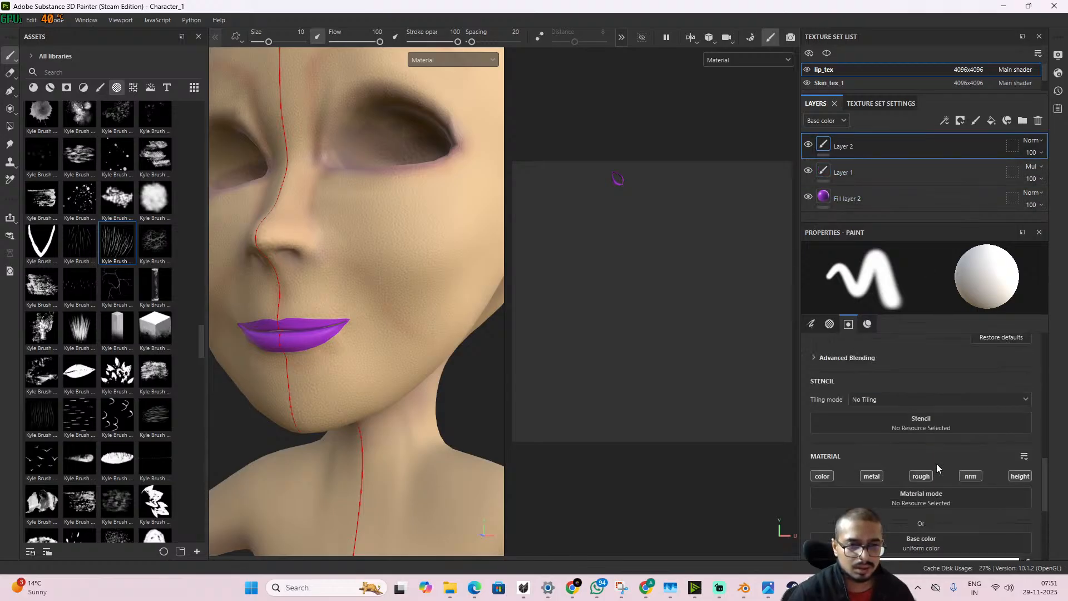
scroll(938, 467, down, 5)
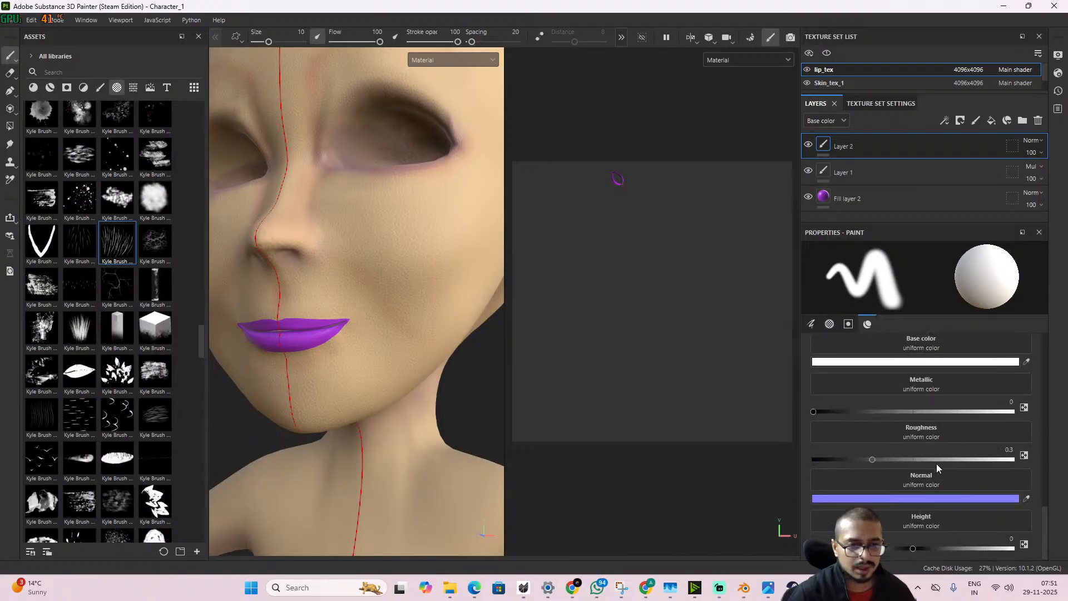
scroll(934, 464, up, 2)
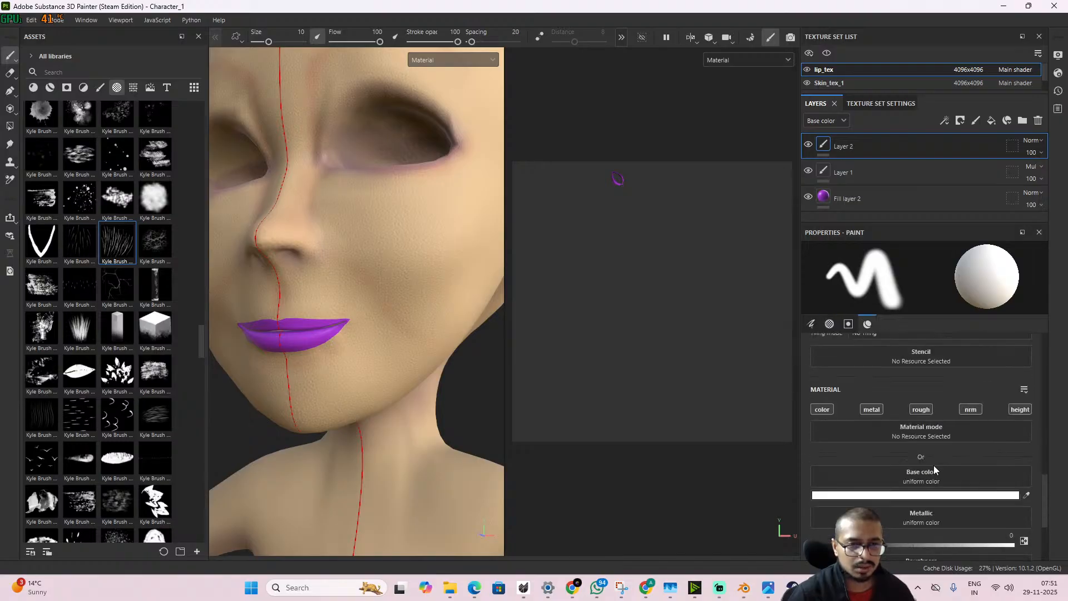
scroll(934, 465, down, 3)
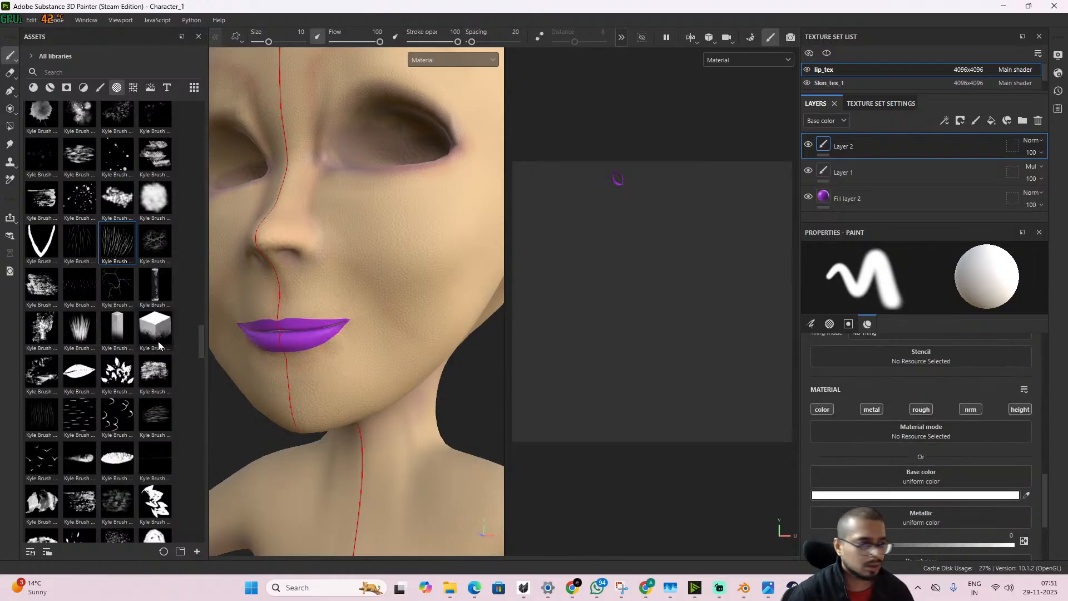
scroll(860, 438, down, 3)
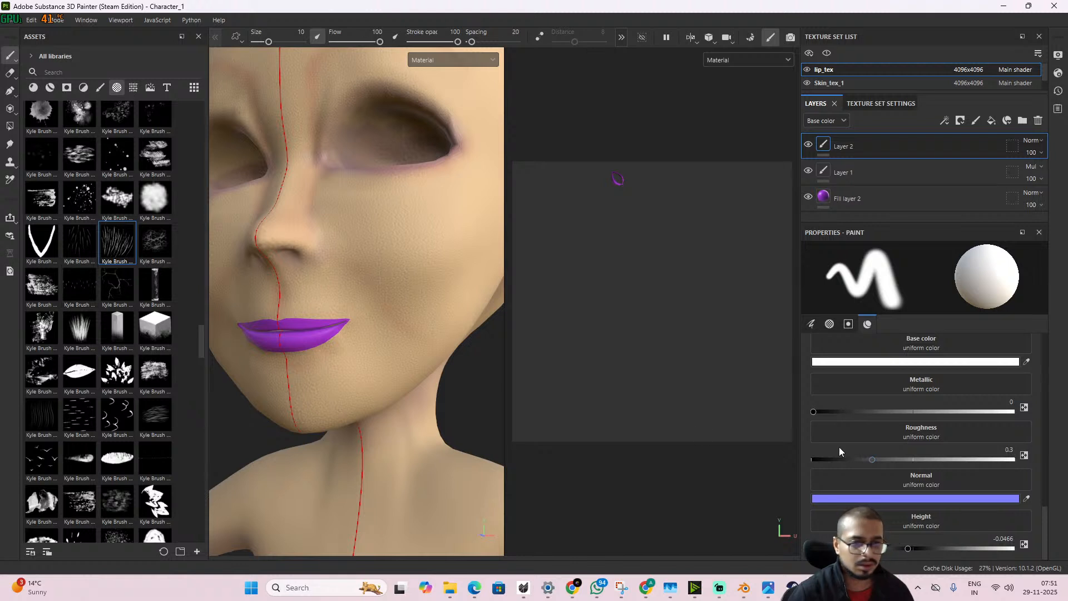
- Turn off the color, metal and rough channels for painting on Layer 2, leaving only normal and height active
scroll(912, 412, up, 2)
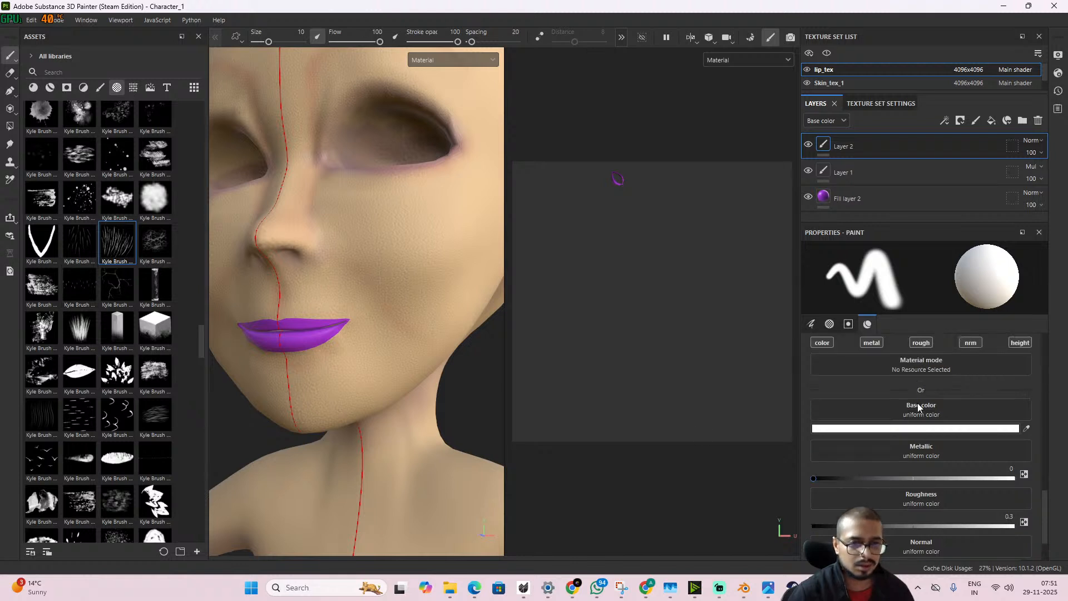
click(826, 346)
click(874, 343)
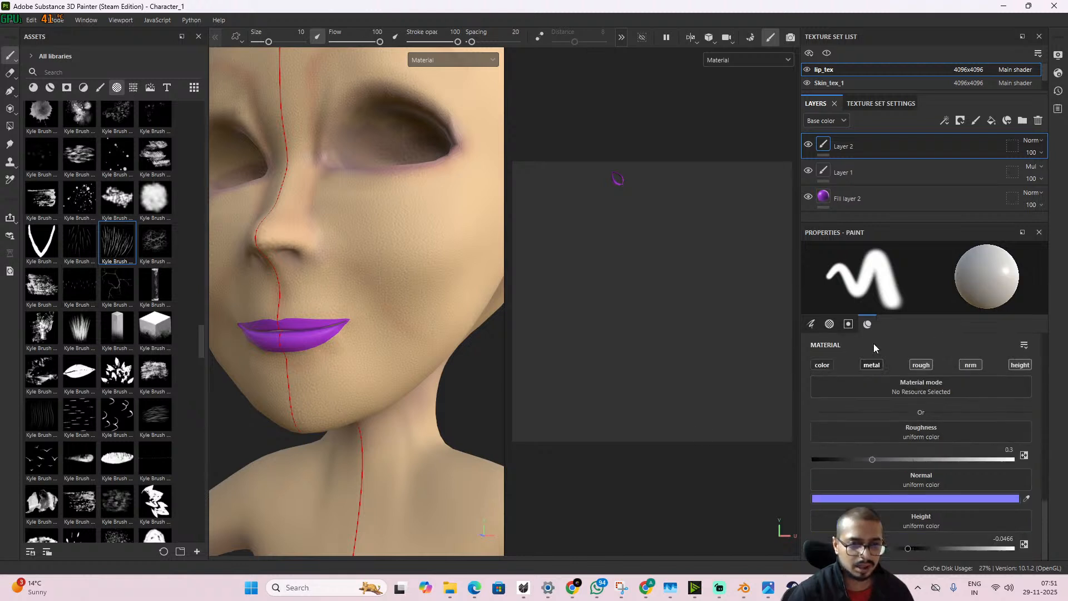
click(921, 368)
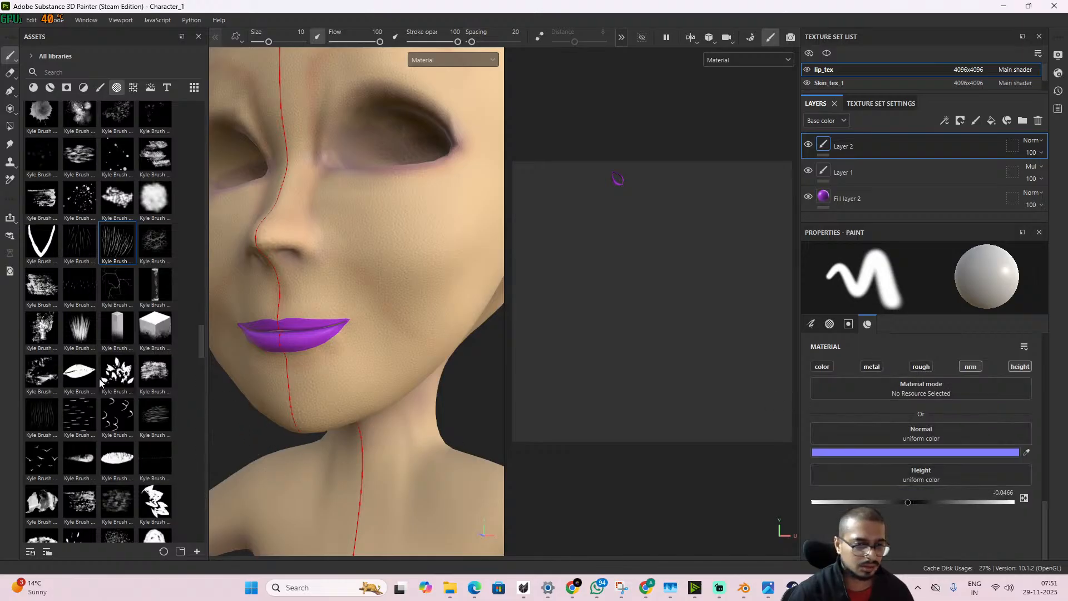
- Load the streaked brush with Kyle Brush Presets alpha 58 and set its size to 4.59
click(124, 247)
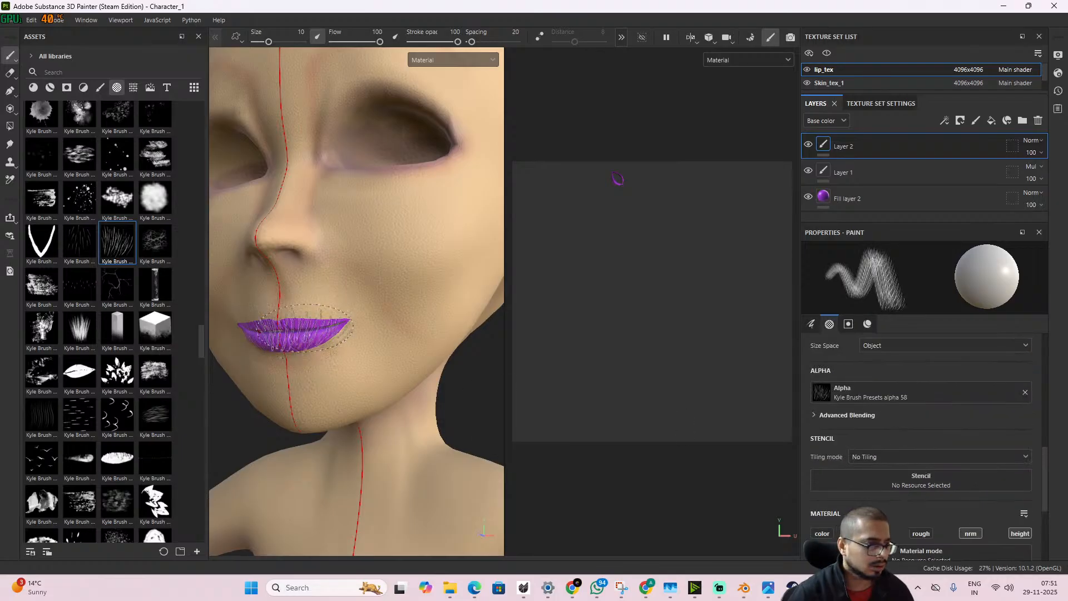
alt+drag(365, 409, 332, 413)
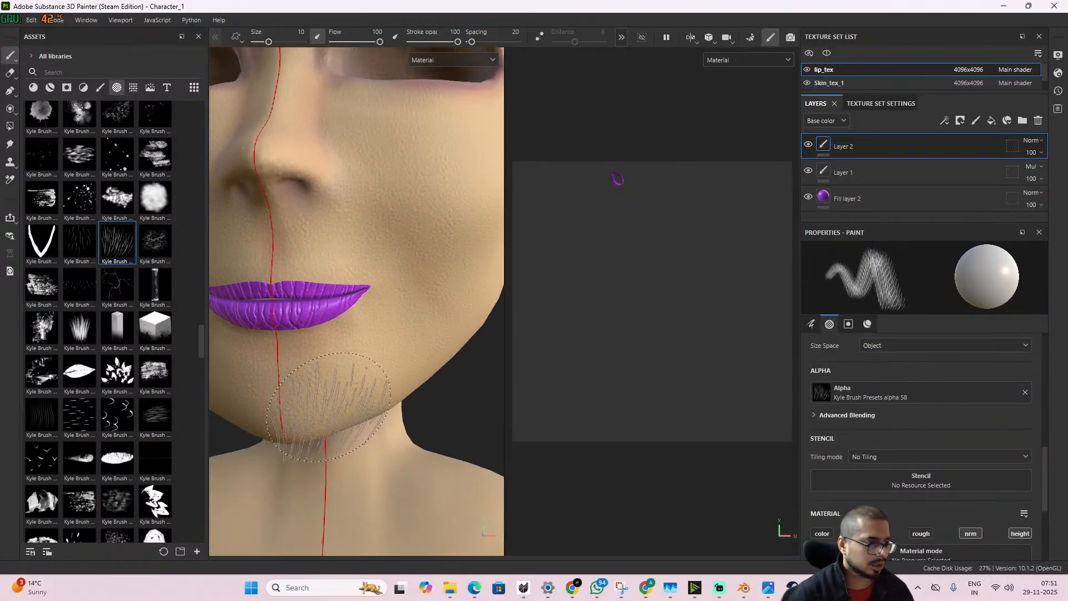
alt+middle_drag(335, 397, 379, 441)
scroll(372, 431, up, 1)
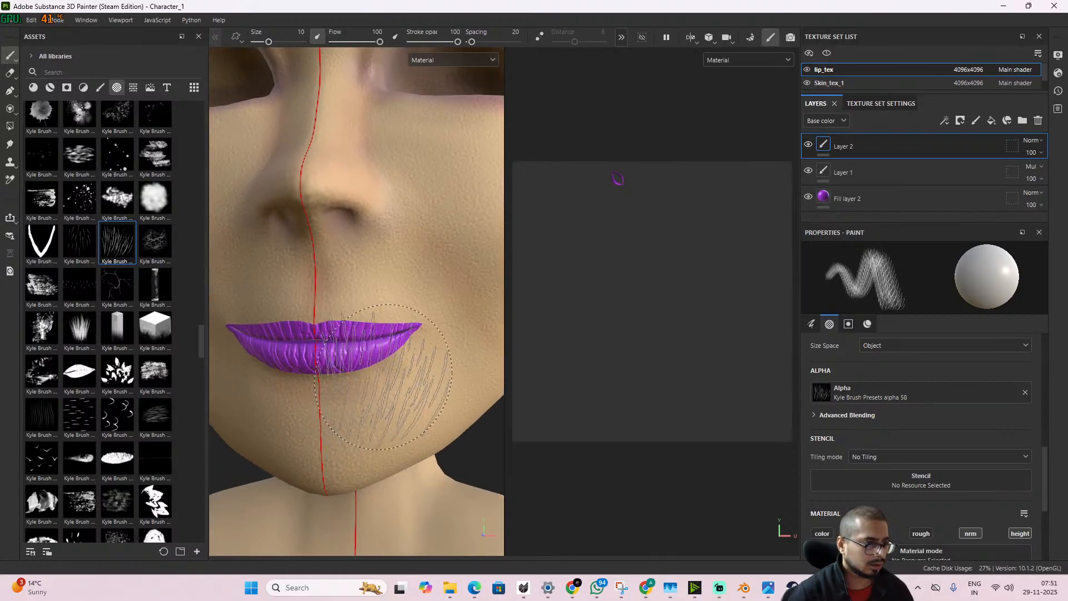
right_click(399, 415)
click(410, 445)
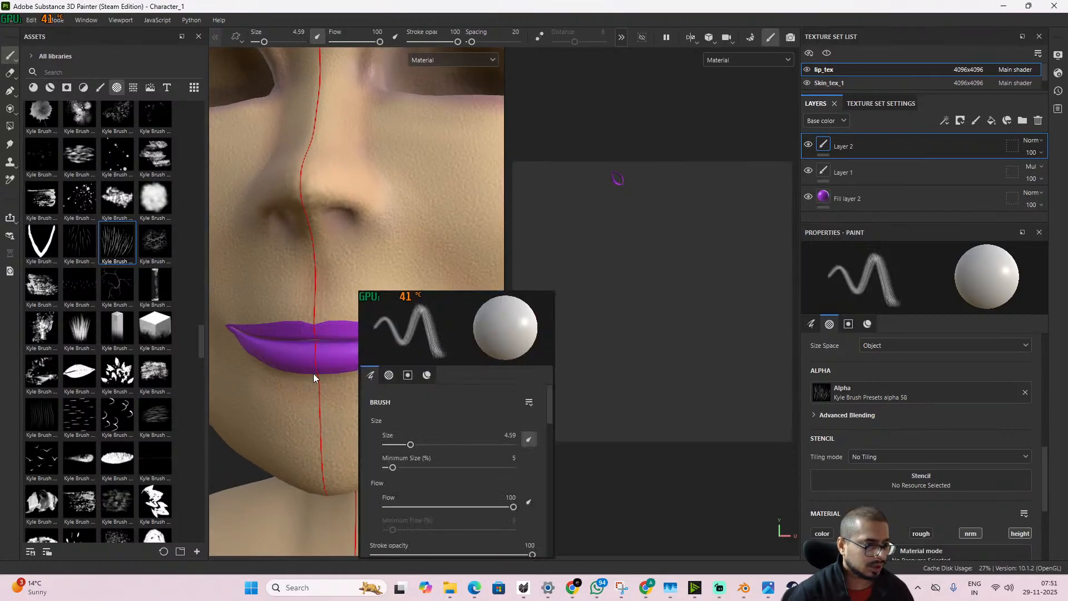
- Paint fine vertical grooves across the purple lips on Layer 2, from the middle out to the corner
click(314, 373)
click(339, 361)
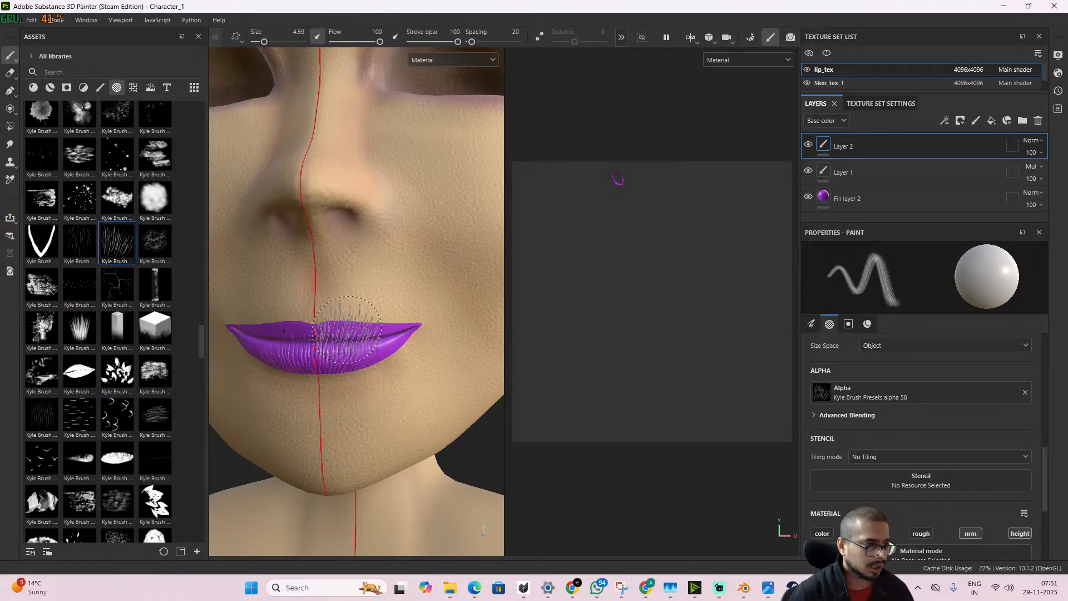
click(388, 339)
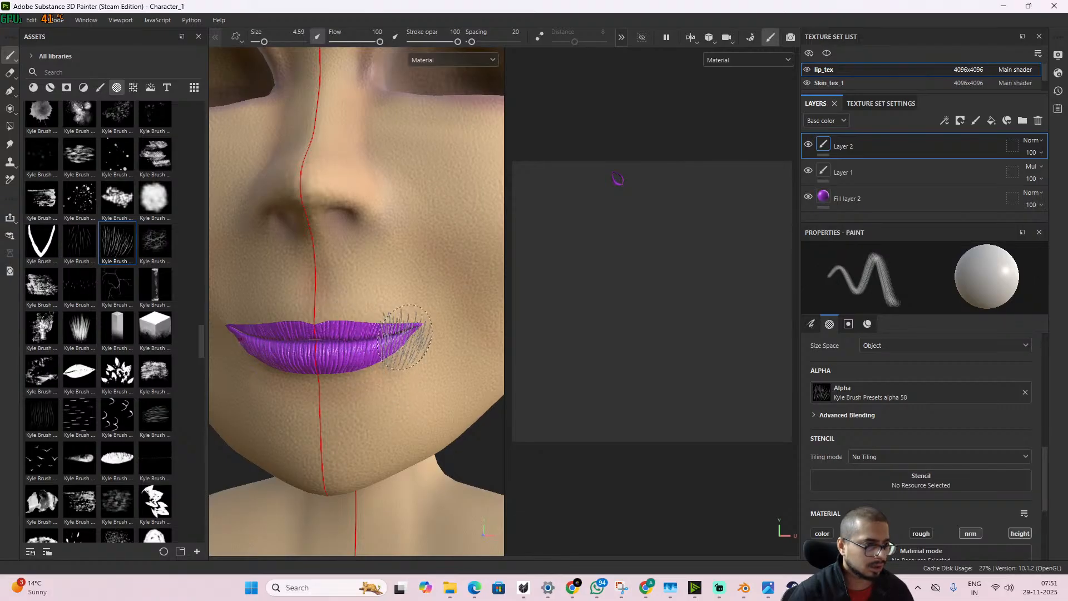
- Check the lips on the whole character from a distance and hide Layer 1 of lip_tex
scroll(412, 391, down, 4)
alt+drag(384, 392, 414, 425)
scroll(390, 403, down, 2)
scroll(418, 425, down, 2)
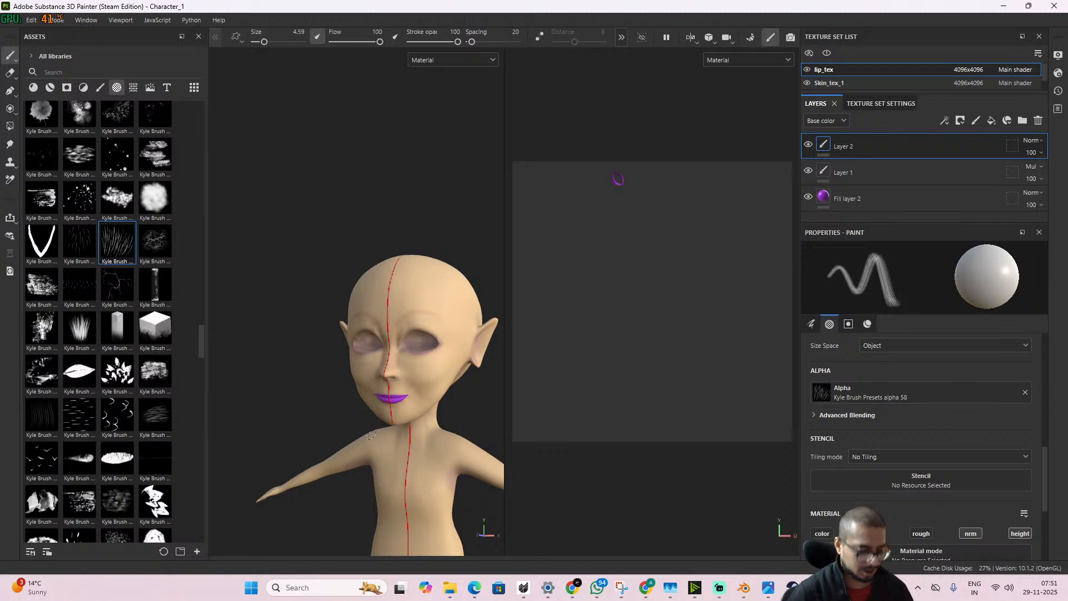
alt+drag(370, 435, 402, 434)
alt+middle_drag(404, 446, 350, 394)
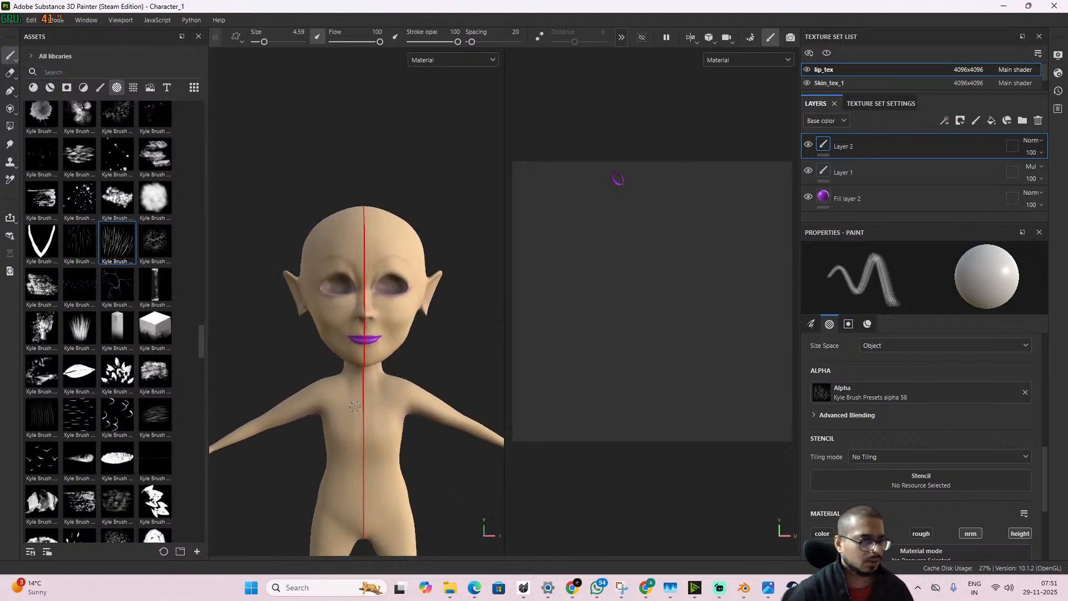
scroll(354, 409, up, 2)
alt+drag(394, 409, 364, 409)
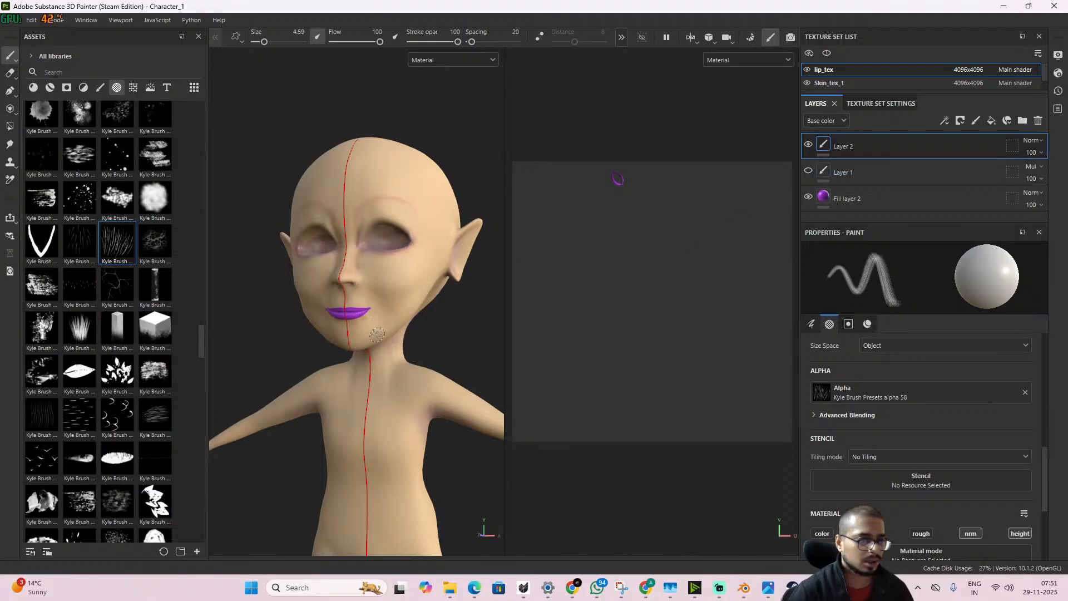
- Examine the grooved lips, the eye sockets and the forehead of the character from several angles
scroll(389, 345, up, 2)
scroll(385, 376, down, 4)
alt+drag(385, 375, 363, 390)
scroll(417, 360, up, 2)
alt+middle_drag(420, 328, 425, 456)
scroll(425, 457, up, 1)
alt+drag(426, 457, 409, 436)
scroll(347, 397, up, 2)
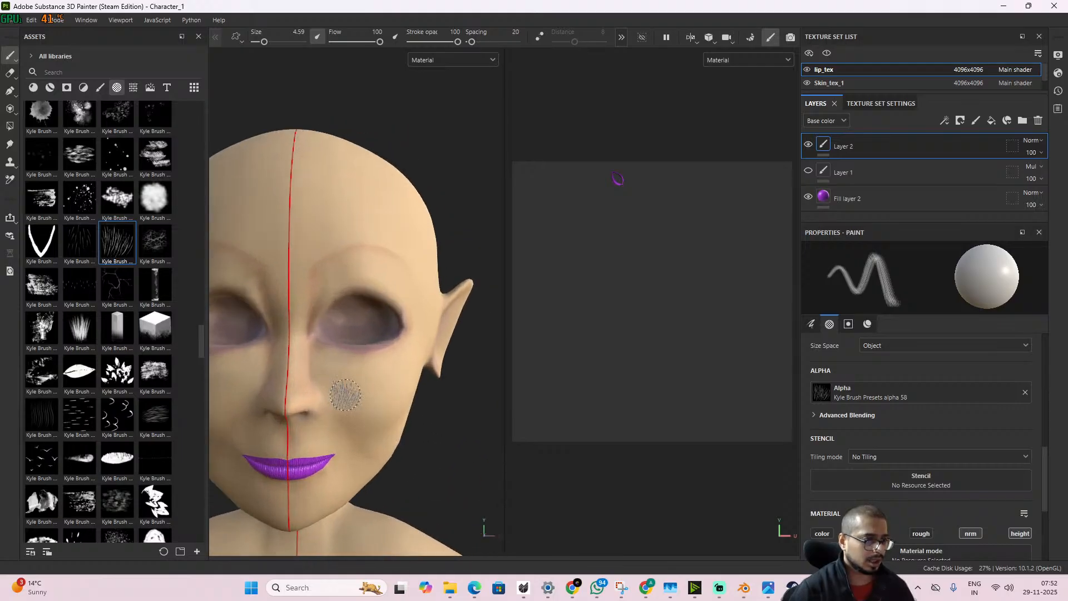
alt+middle_drag(373, 404, 383, 458)
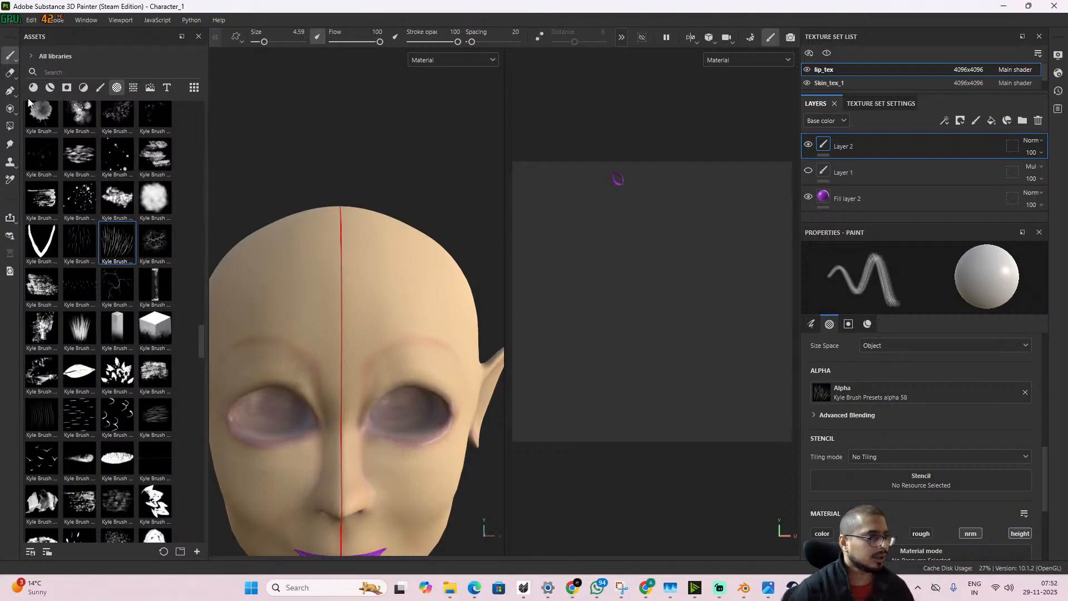
- Switch to Layer 2 of the Skin_tex_1 texture set and set the Eraser's stroke opacity to 38
click(851, 85)
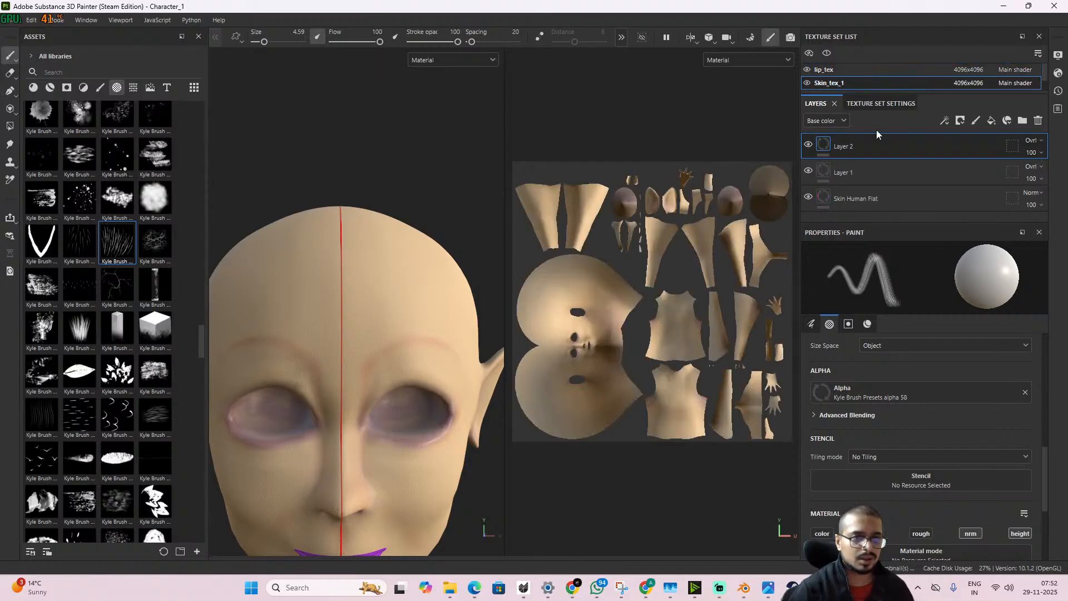
click(11, 74)
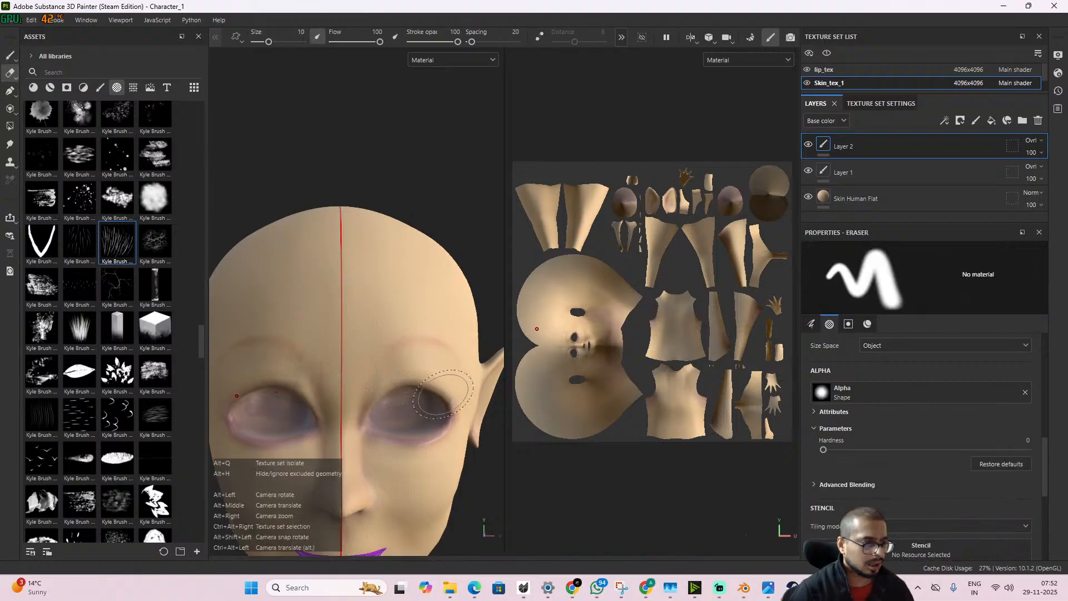
alt+drag(384, 384, 414, 362)
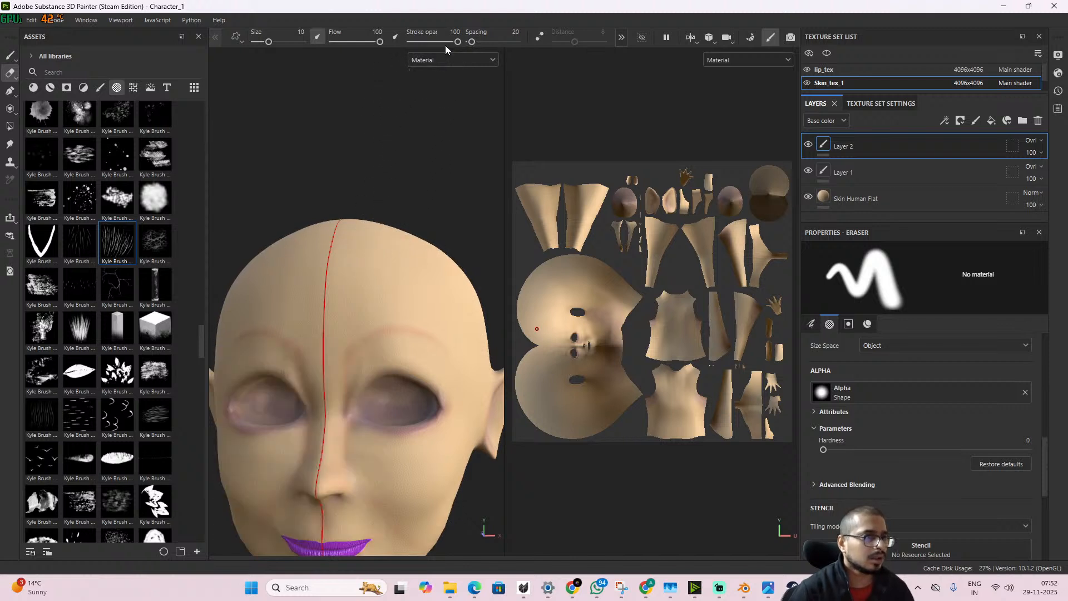
drag(445, 43, 428, 43)
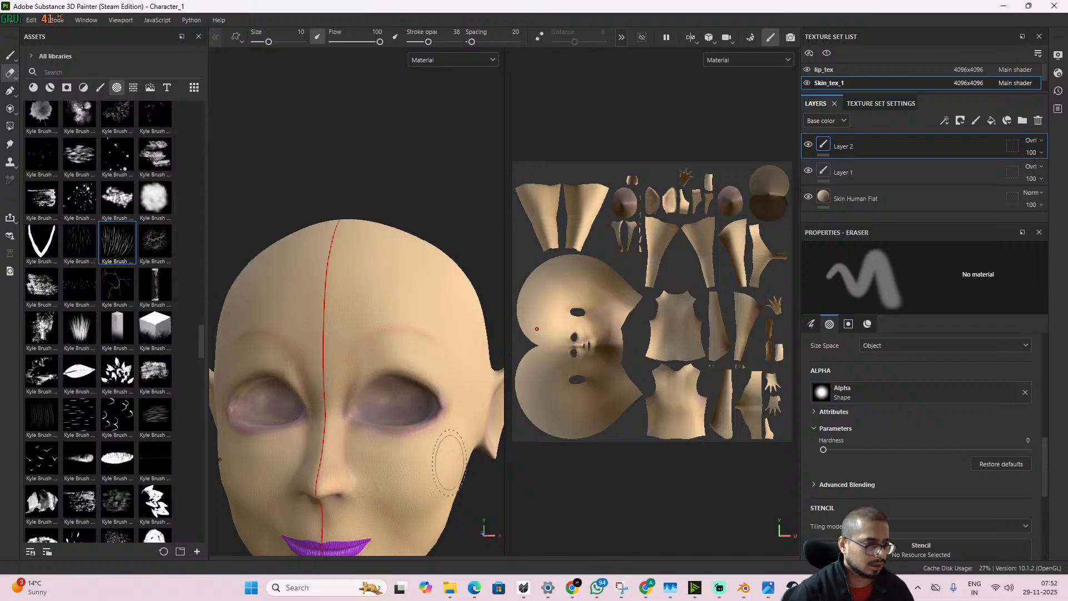
- Examine the skin shading around the eyes and cheeks from several angles, checking Layer 2 and then Layer 1 of Skin_tex_1
scroll(448, 461, down, 2)
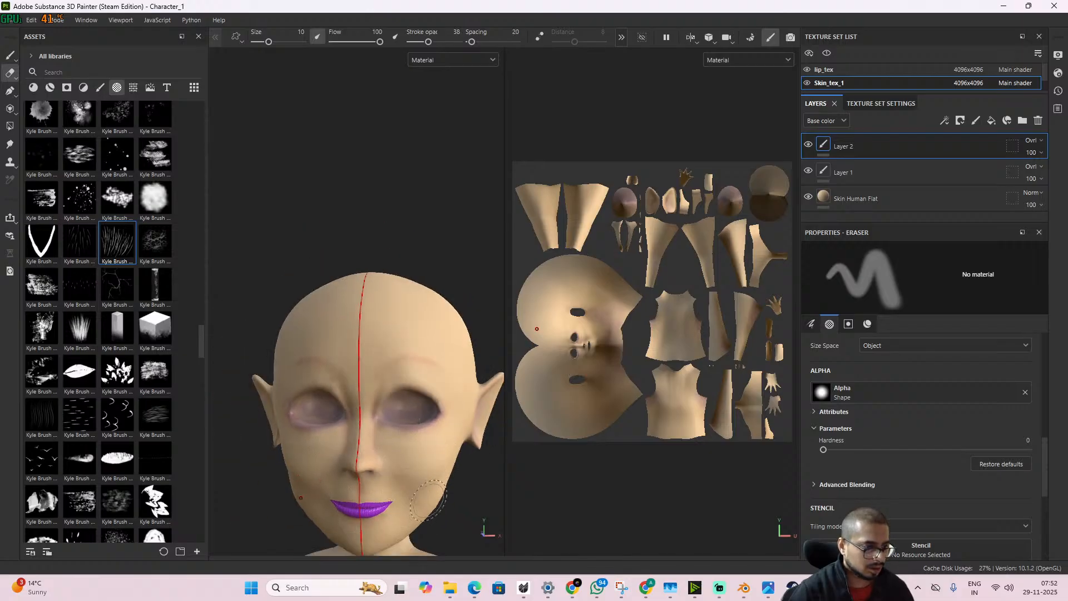
alt+drag(448, 489, 421, 435)
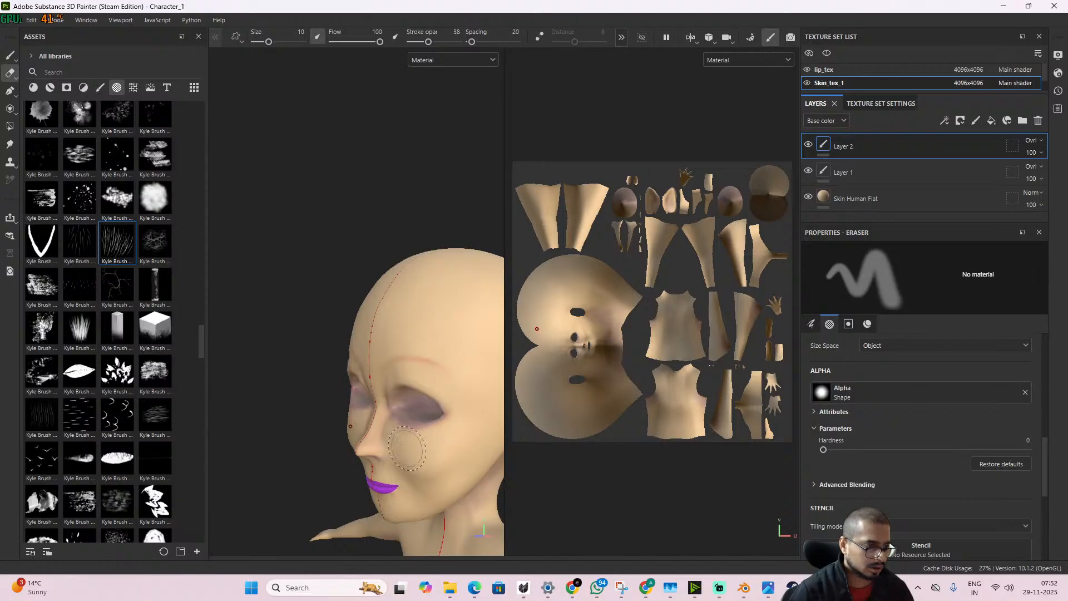
alt+drag(406, 449, 410, 482)
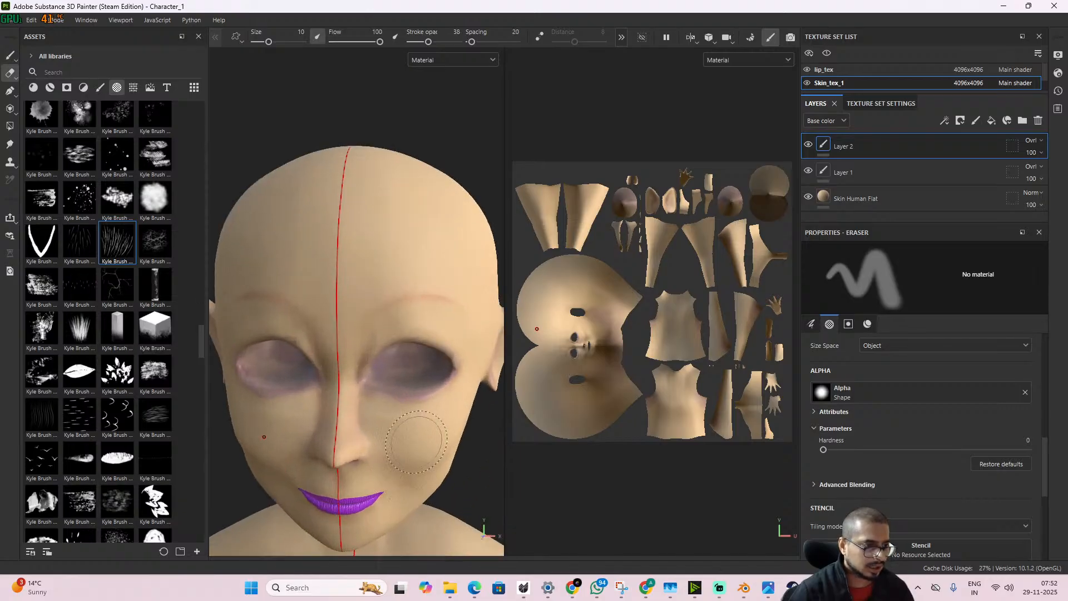
alt+drag(416, 441, 391, 478)
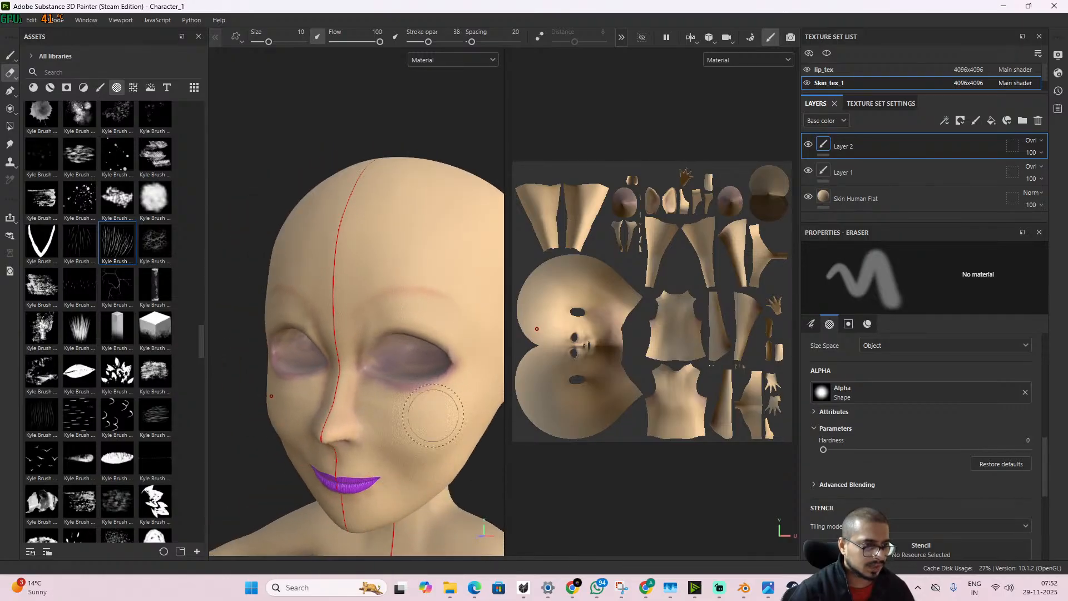
click(829, 177)
scroll(453, 382, up, 3)
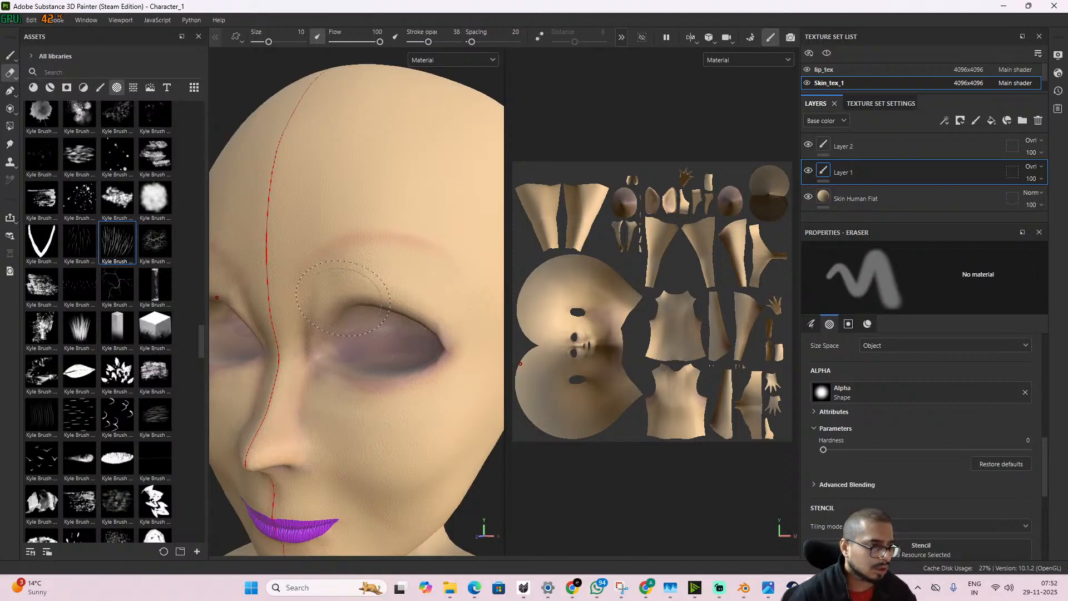
alt+drag(332, 347, 424, 383)
scroll(415, 357, down, 3)
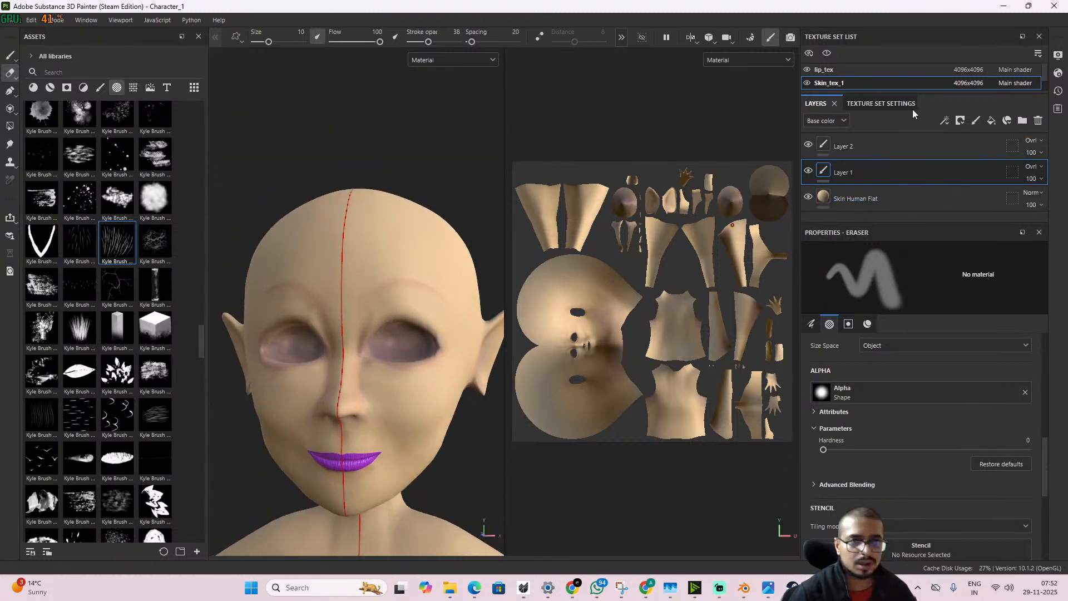
- Select Layer 2 of Skin_tex_1 and examine the skin shading around the ears, eyes, cheeks and jaw from several angles
click(869, 73)
click(869, 82)
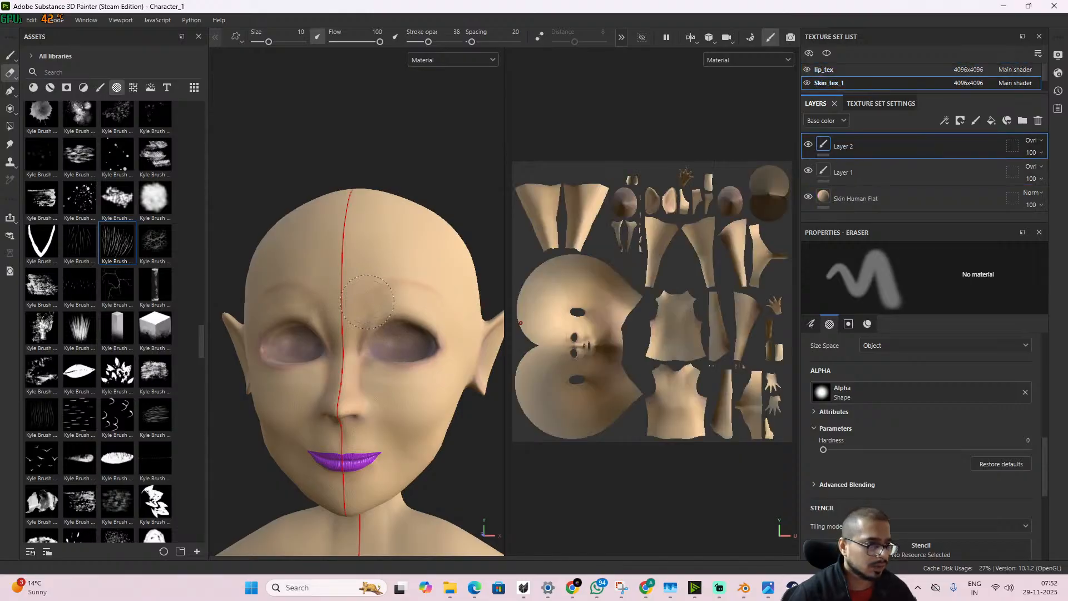
alt+drag(476, 364, 412, 422)
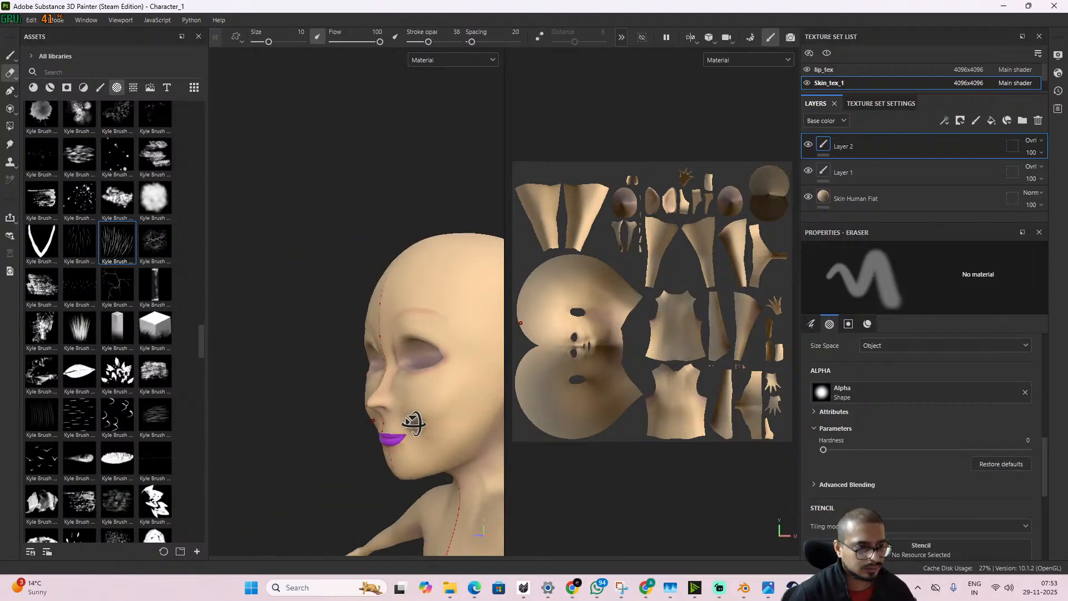
alt+middle_drag(417, 420, 266, 421)
scroll(318, 420, up, 2)
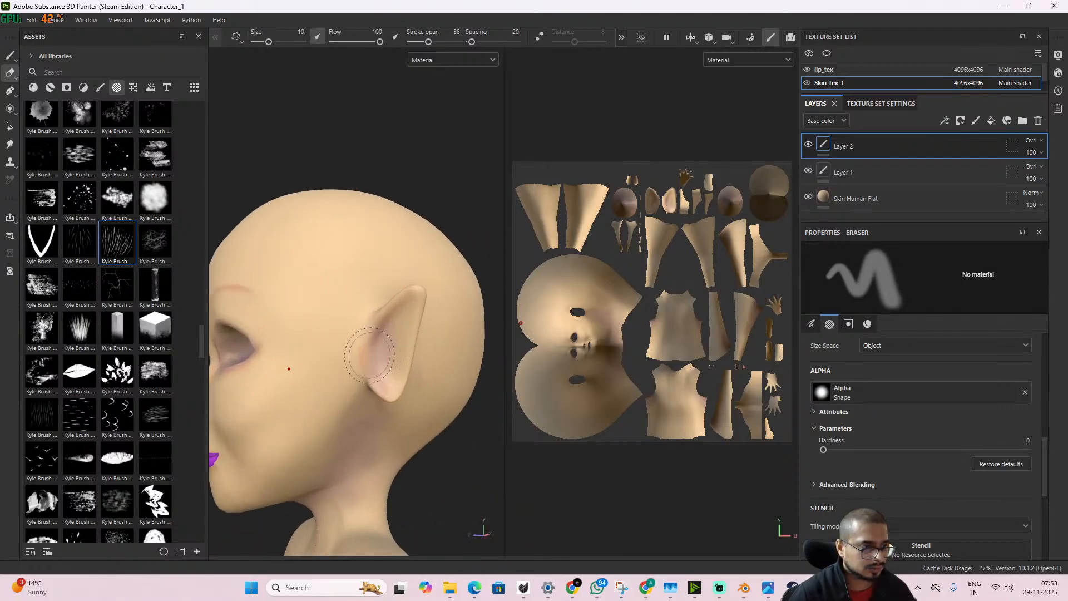
scroll(336, 418, down, 2)
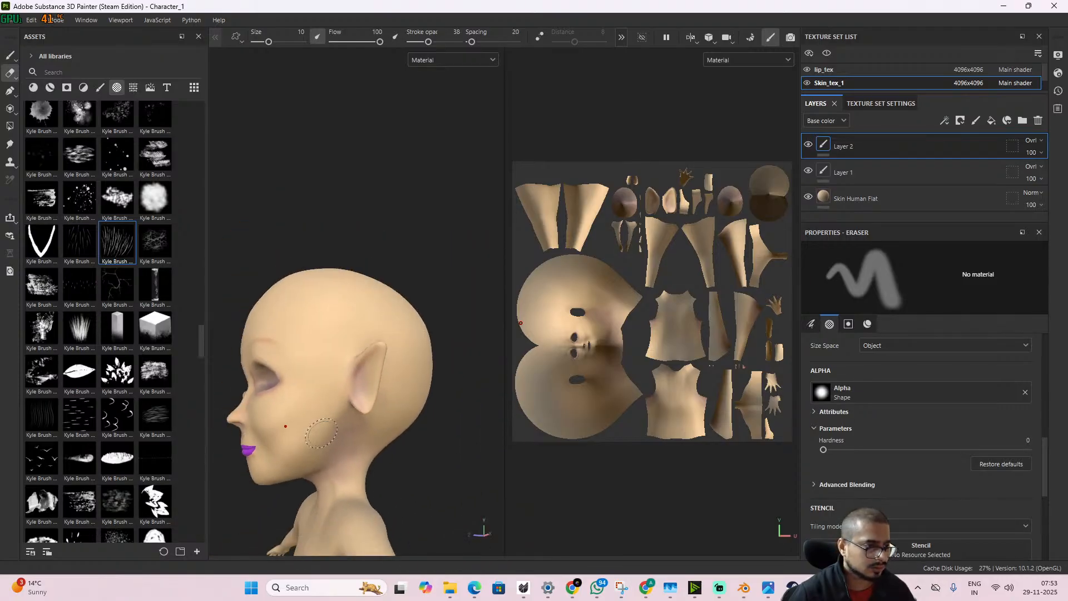
mouse_move(336, 418)
alt+mouse_down()
mouse_move(417, 446)
mouse_move(406, 432)
alt+mouse_up()
scroll(329, 432, up, 3)
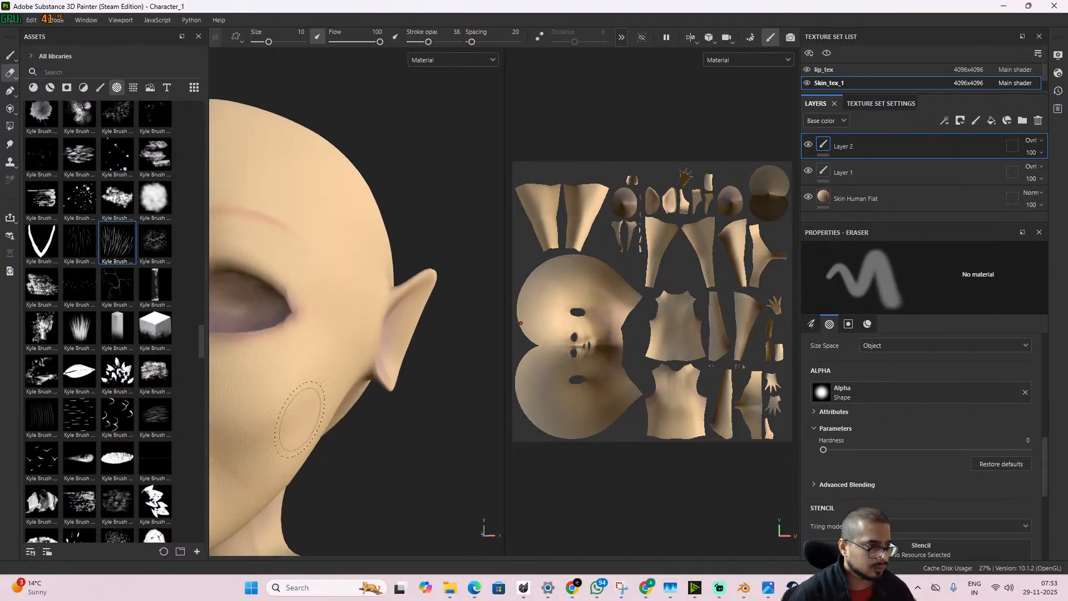
alt+middle_drag(300, 410, 383, 424)
scroll(345, 385, up, 1)
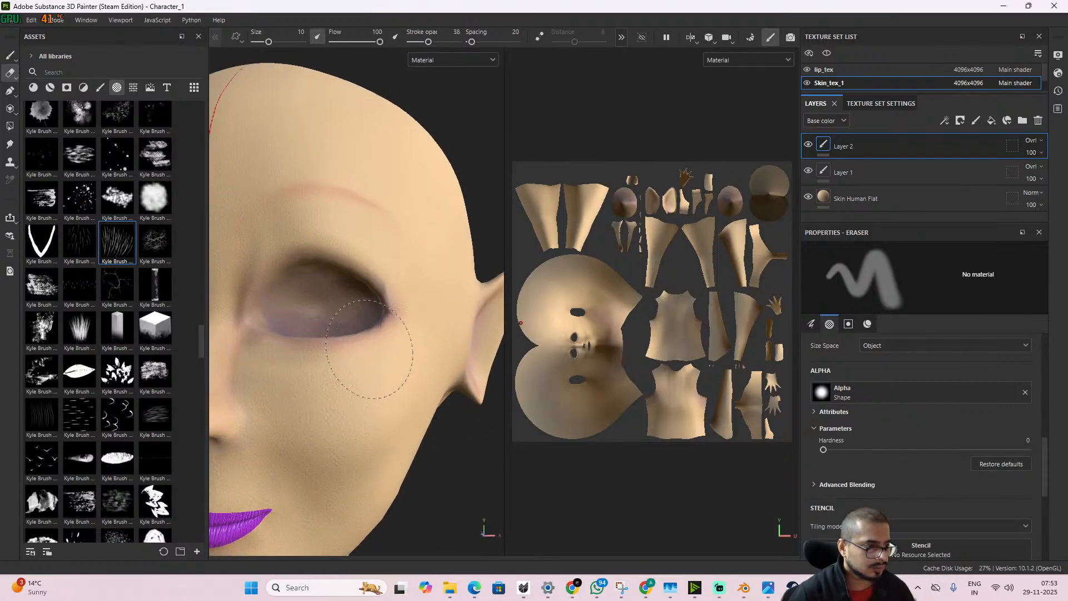
scroll(318, 363, down, 4)
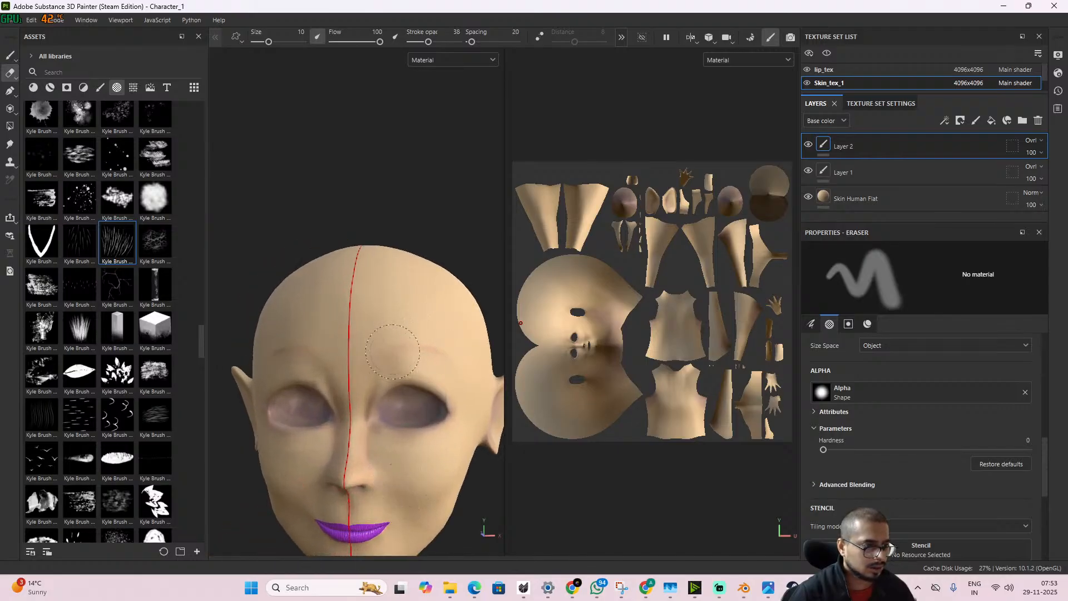
scroll(402, 382, down, 3)
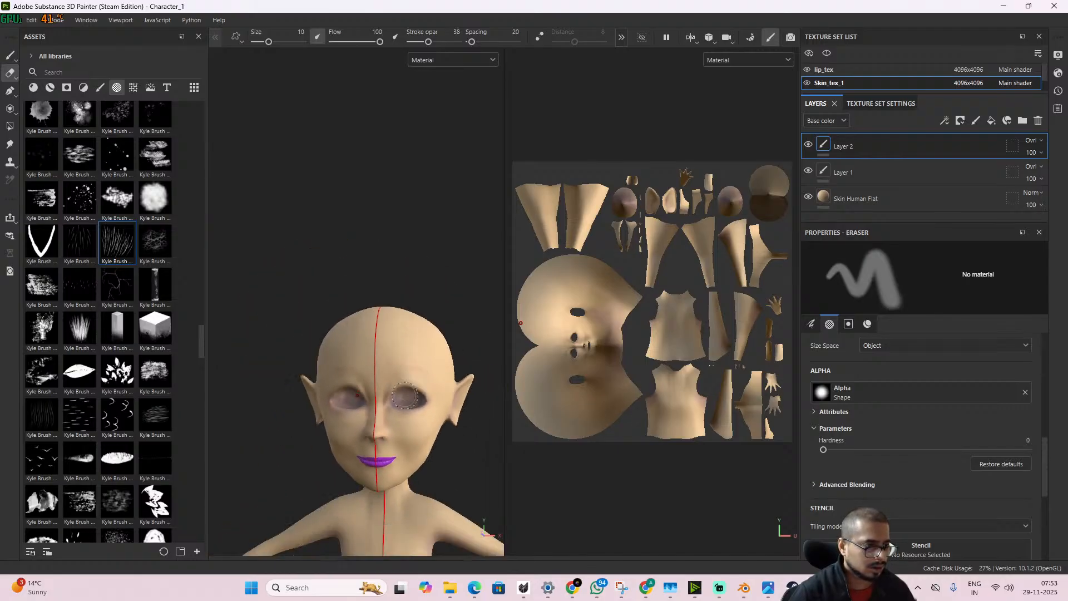
mouse_move(444, 396)
alt+mouse_down()
mouse_move(437, 424)
mouse_move(448, 431)
mouse_move(374, 406)
mouse_move(329, 420)
mouse_move(422, 443)
mouse_move(399, 455)
alt+mouse_up()
scroll(422, 443, up, 2)
alt+middle_drag(422, 445, 377, 417)
scroll(377, 418, up, 2)
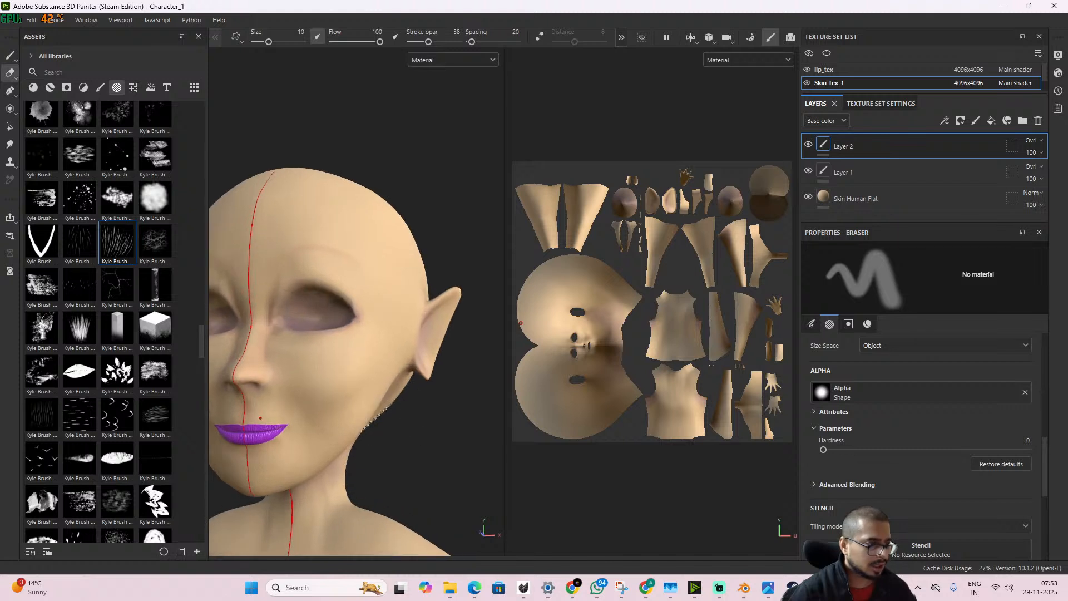
- Add a paint layer to Skin_tex_1 and enable the Paint tool's color, metal and rough channels, with roughness at 0.8301
click(976, 120)
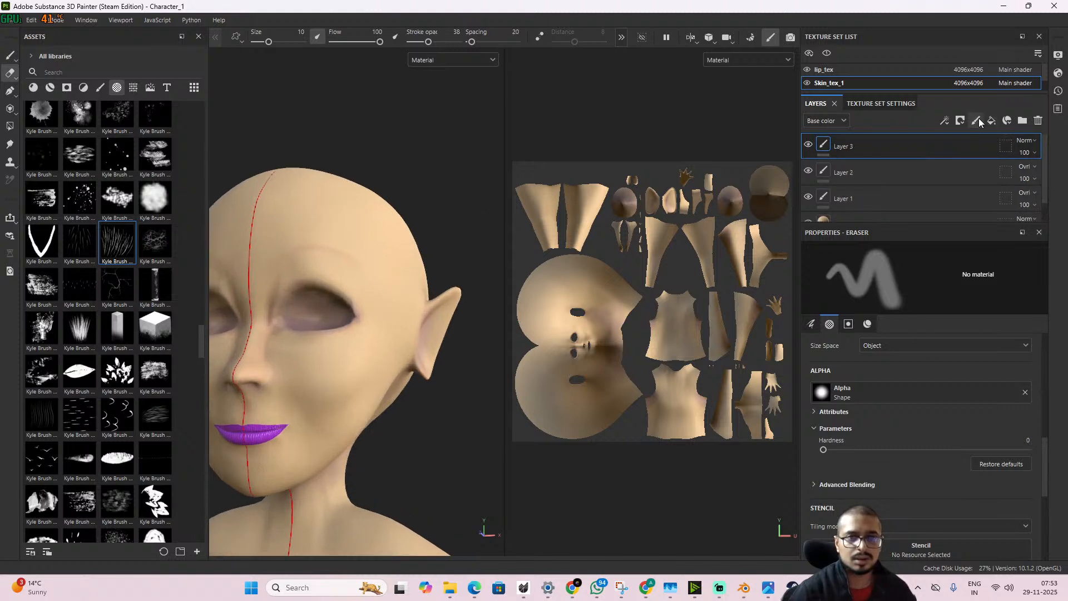
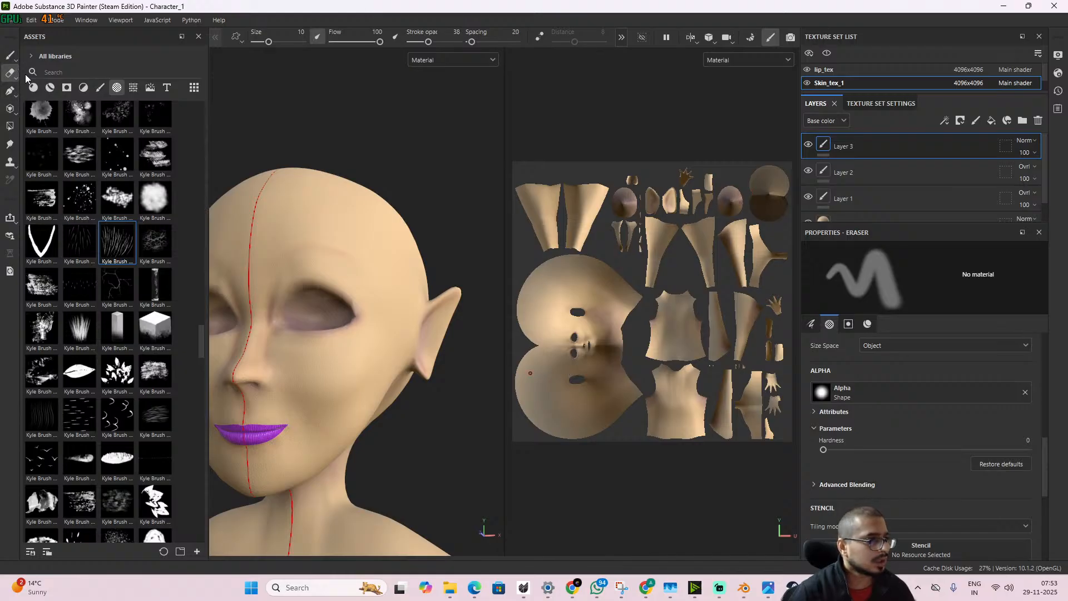
click(10, 55)
scroll(946, 453, down, 5)
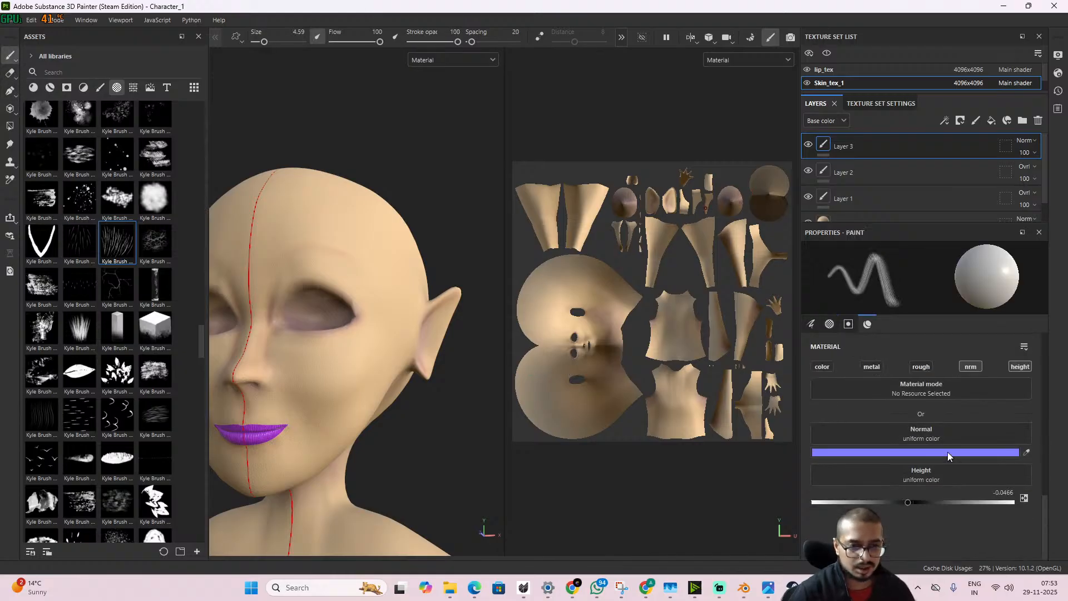
scroll(944, 466, up, 2)
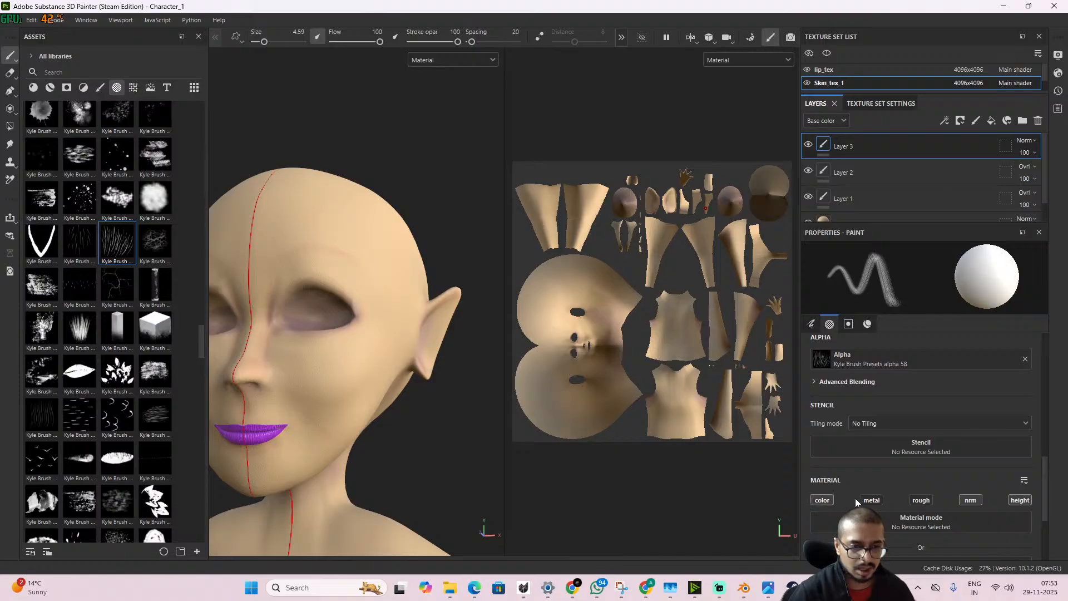
scroll(856, 489, down, 2)
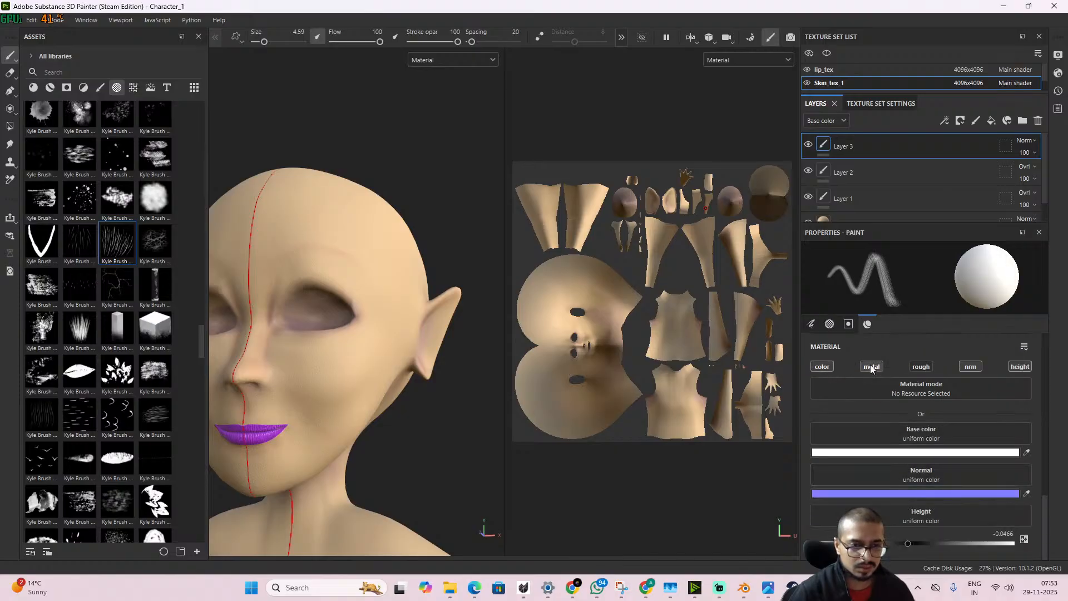
click(871, 367)
scroll(861, 462, down, 2)
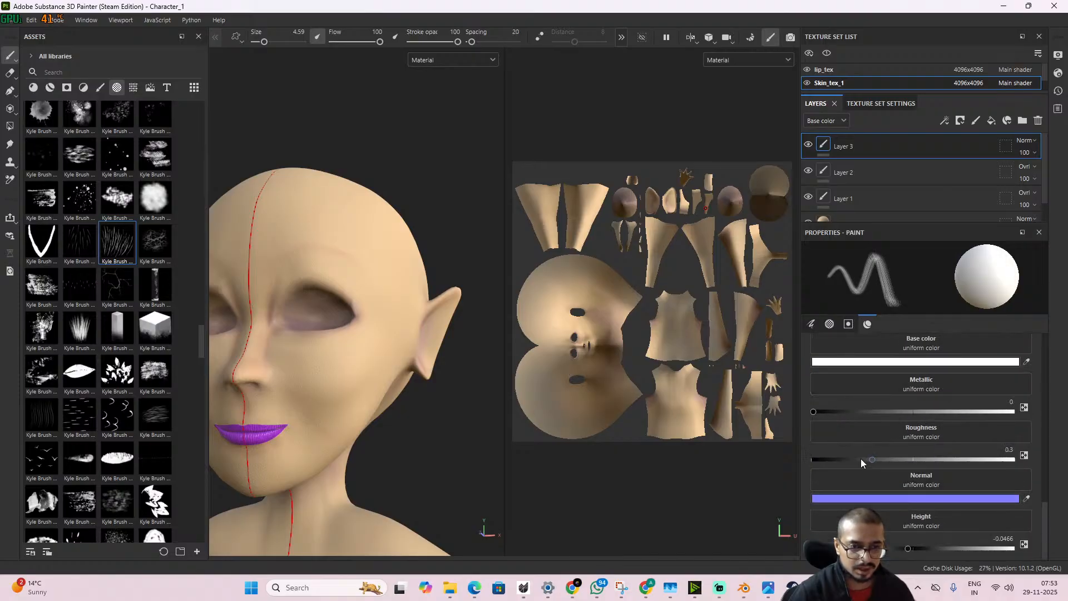
drag(877, 458, 978, 457)
- Set the paint's base color to a light pink and the new layer's blend mode to Overlay
scroll(880, 426, up, 2)
click(840, 429)
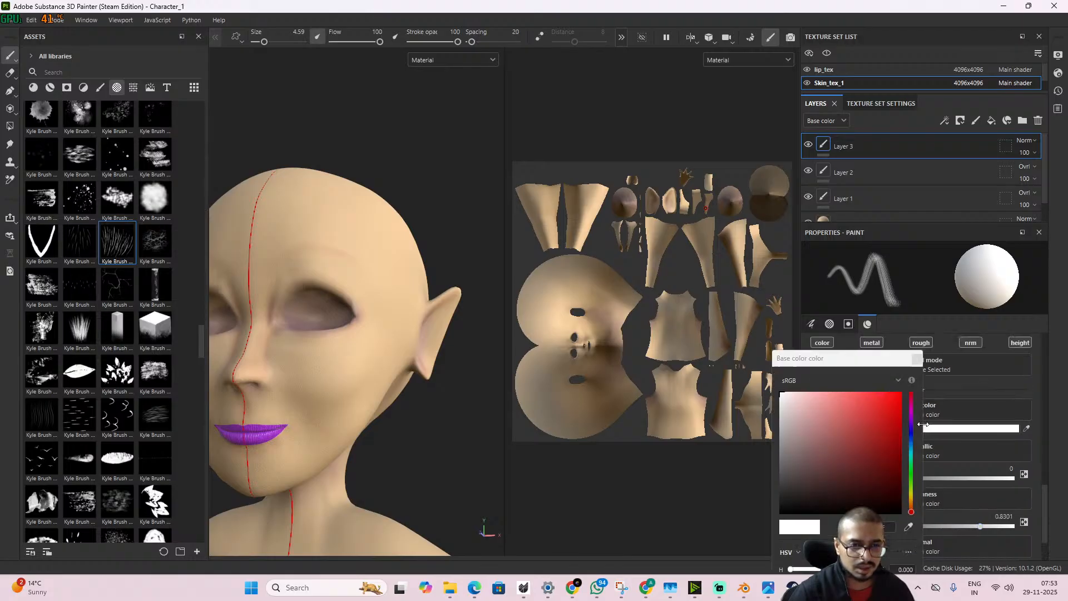
drag(838, 415, 806, 401)
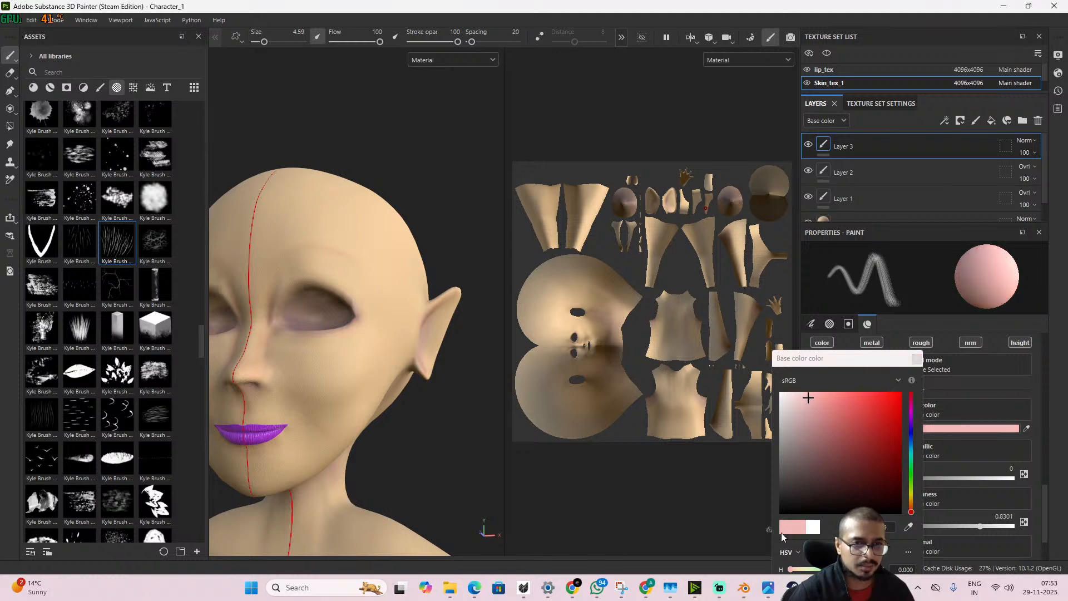
click(1027, 142)
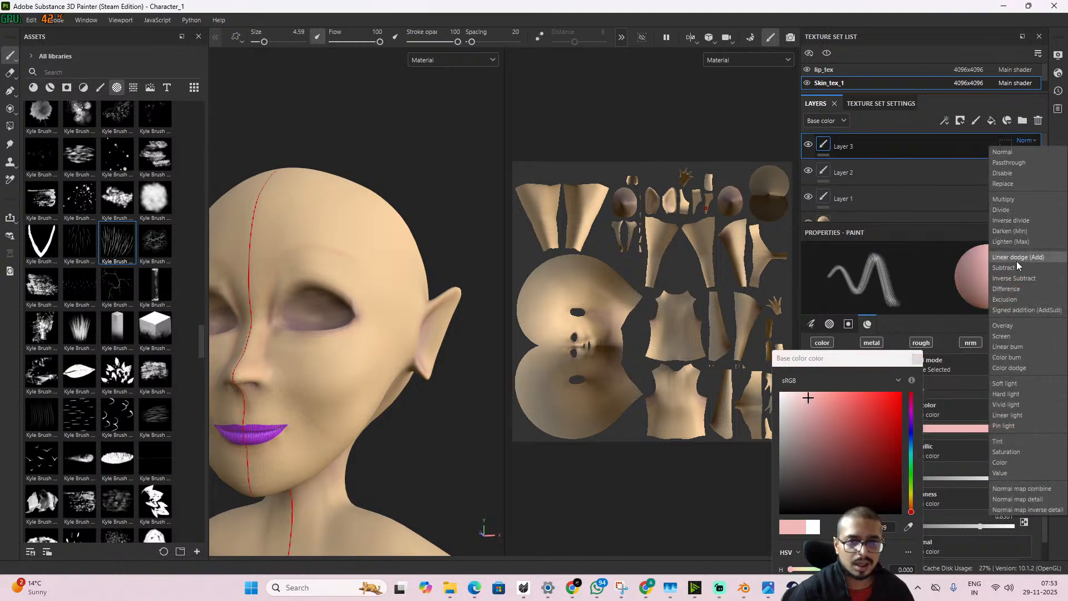
click(1020, 326)
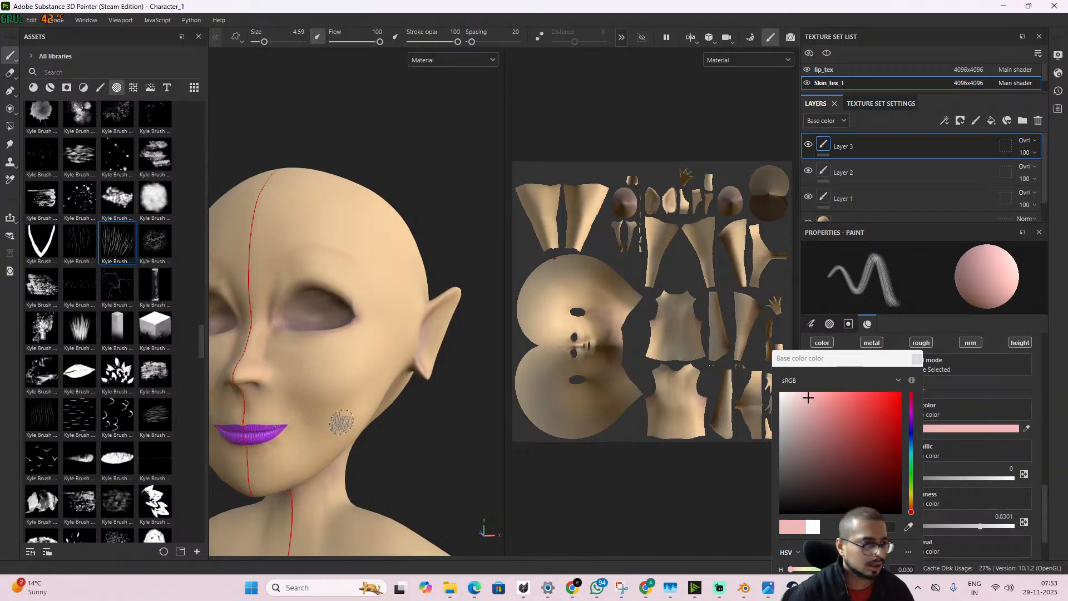
click(916, 360)
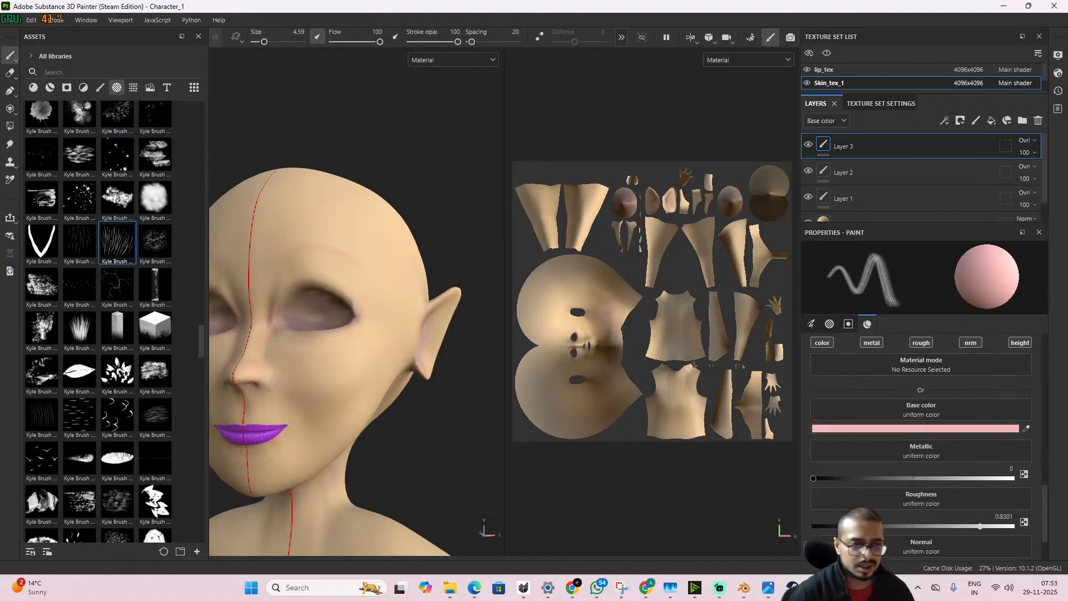
- Choose the Basic Soft brush and set Layer 3's blend mode to Multiply
click(98, 87)
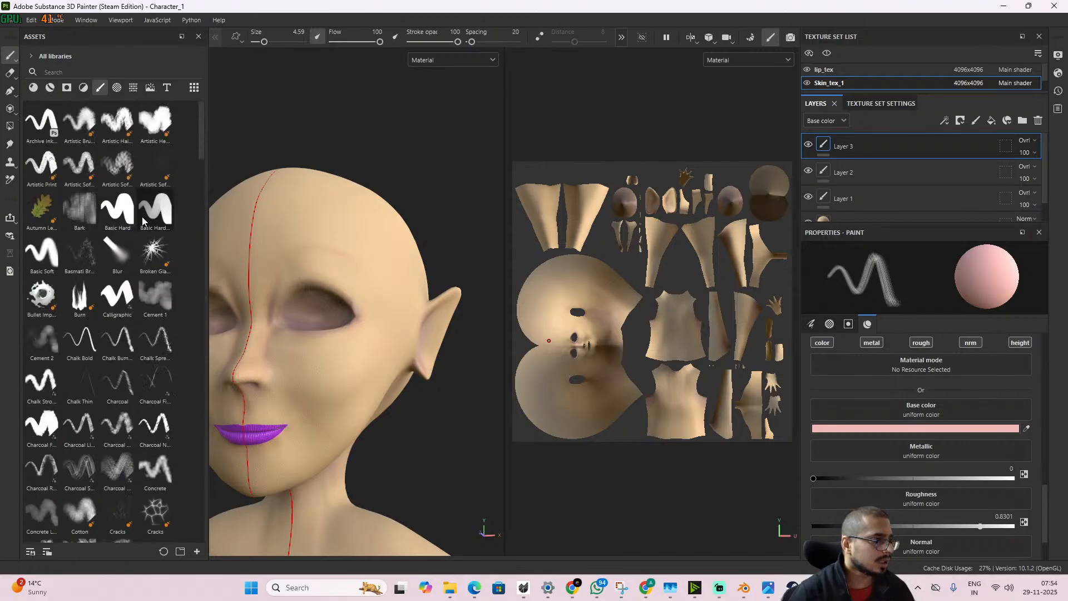
click(42, 253)
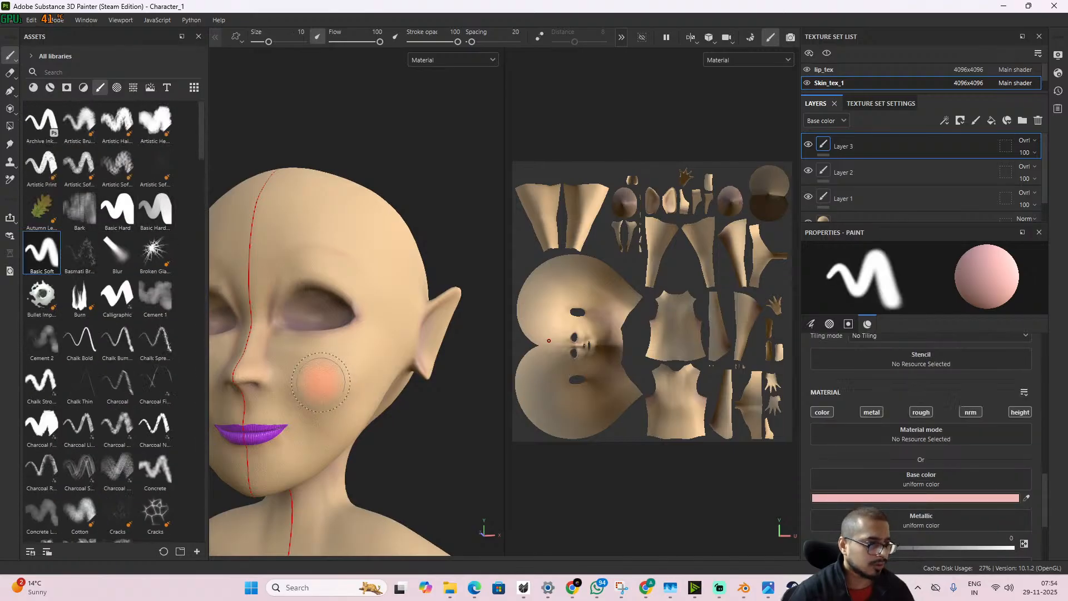
click(1032, 144)
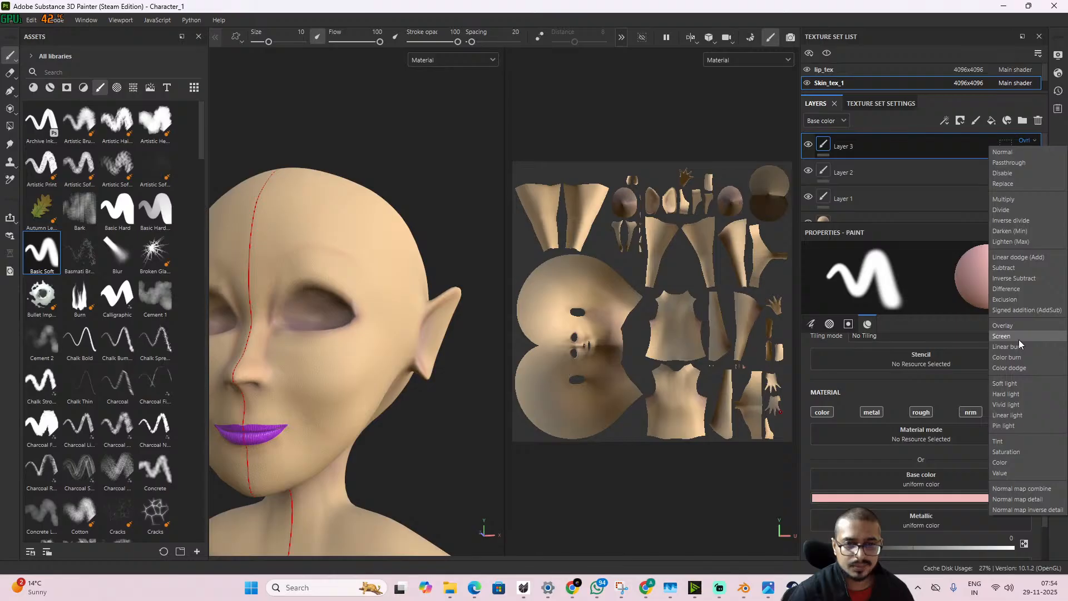
click(1019, 200)
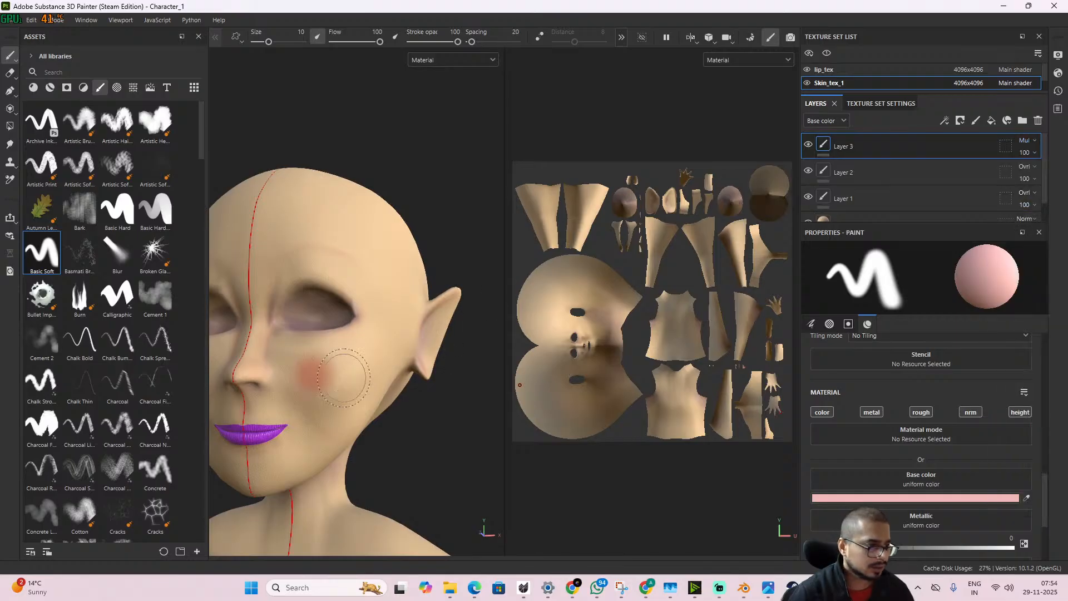
- Undo the test dab and paint round, soft pink blush patches mirrored on both cheeks
key(ctrl+z)
mouse_move(342, 377)
alt+mouse_down()
mouse_move(313, 375)
mouse_move(352, 367)
alt+mouse_up()
click(309, 382)
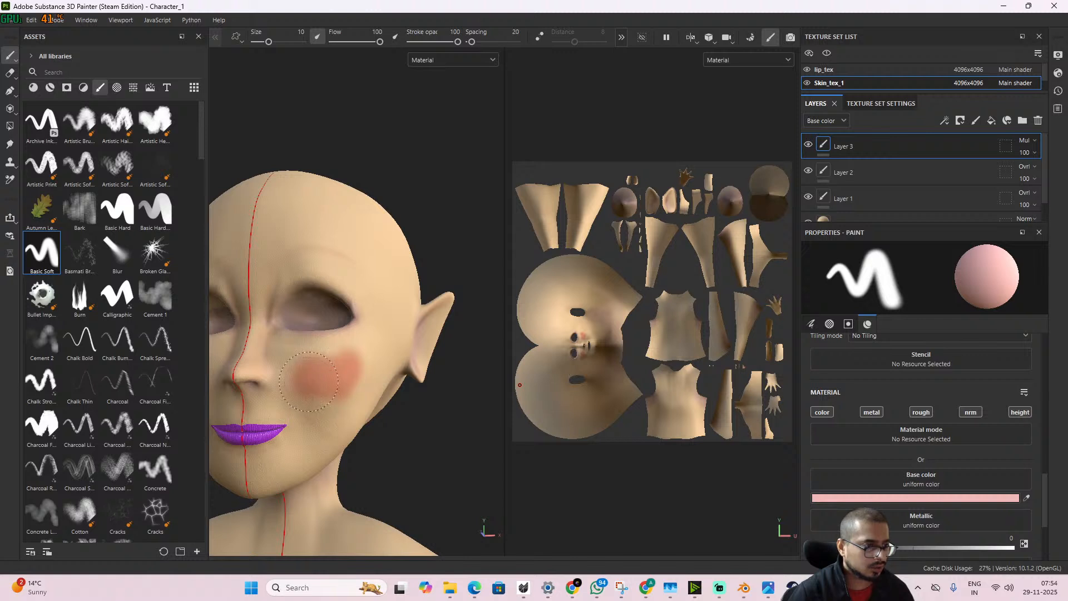
scroll(347, 397, down, 3)
scroll(345, 399, up, 2)
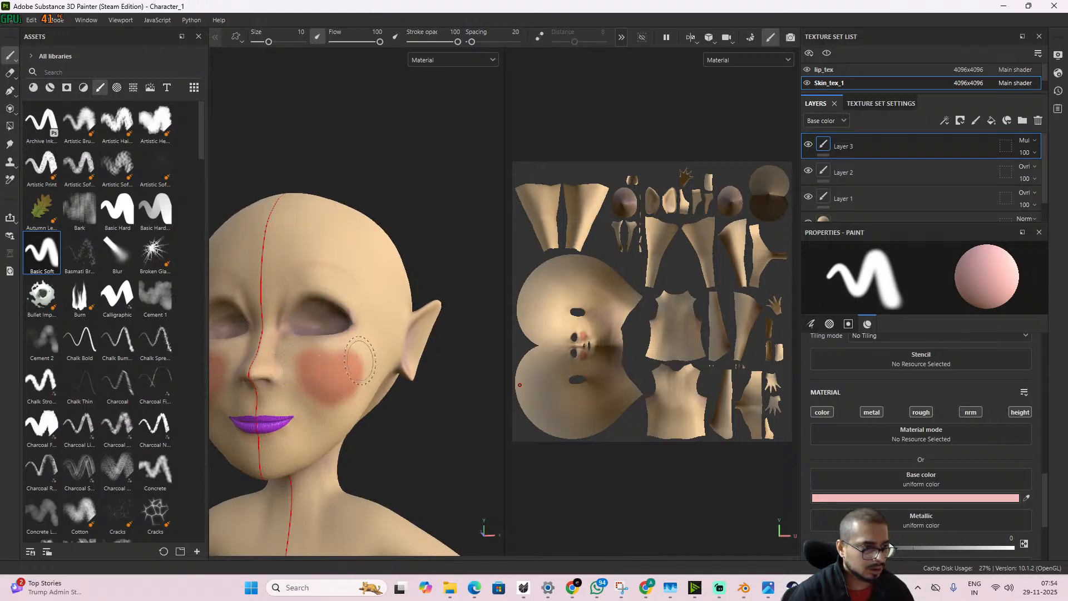
scroll(373, 364, down, 3)
alt+drag(378, 369, 391, 405)
- Lower Layer 3's opacity to 29 and check the blush on the cheeks up close
click(1025, 152)
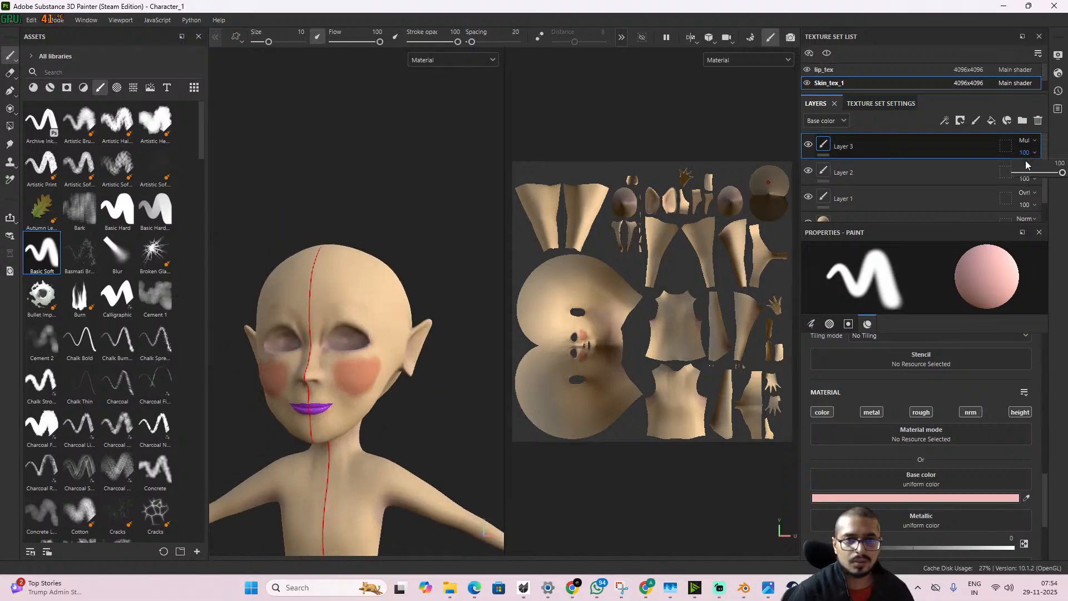
drag(1031, 173, 1025, 172)
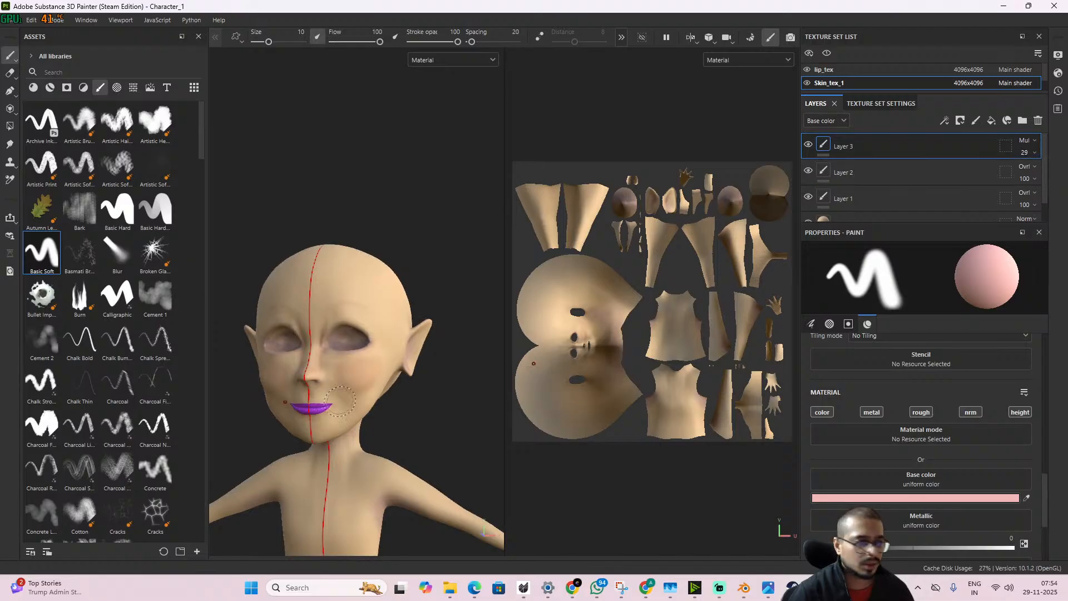
scroll(342, 400, up, 4)
mouse_move(388, 384)
alt+mouse_down()
mouse_move(323, 380)
mouse_move(353, 406)
mouse_move(394, 400)
alt+mouse_up()
scroll(394, 401, up, 2)
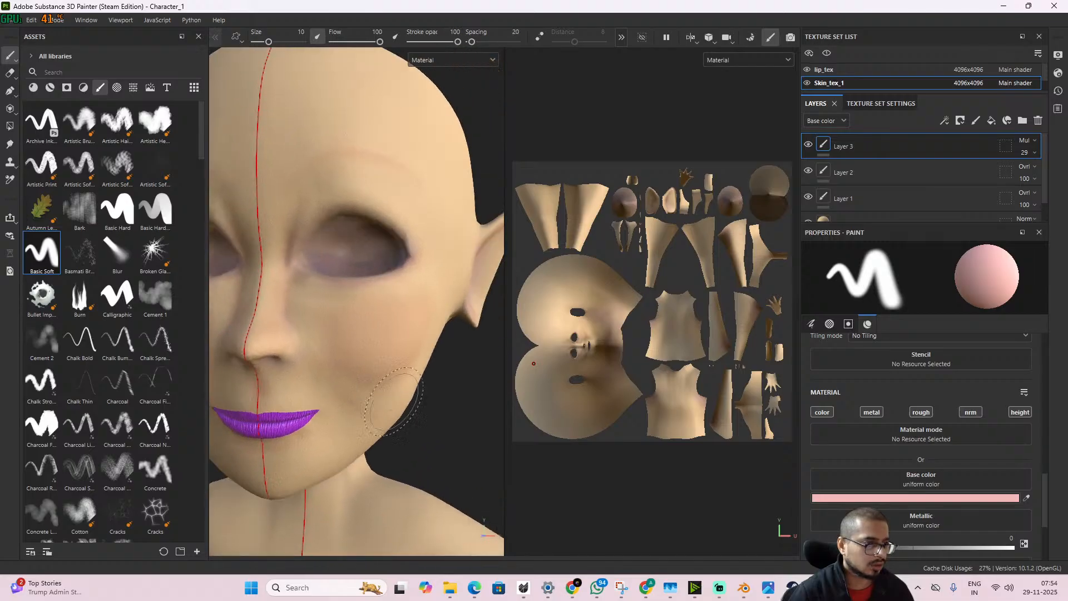
- Soften the cheek blush with the Eraser, check it from several angles, and return to the Paint tool
click(9, 74)
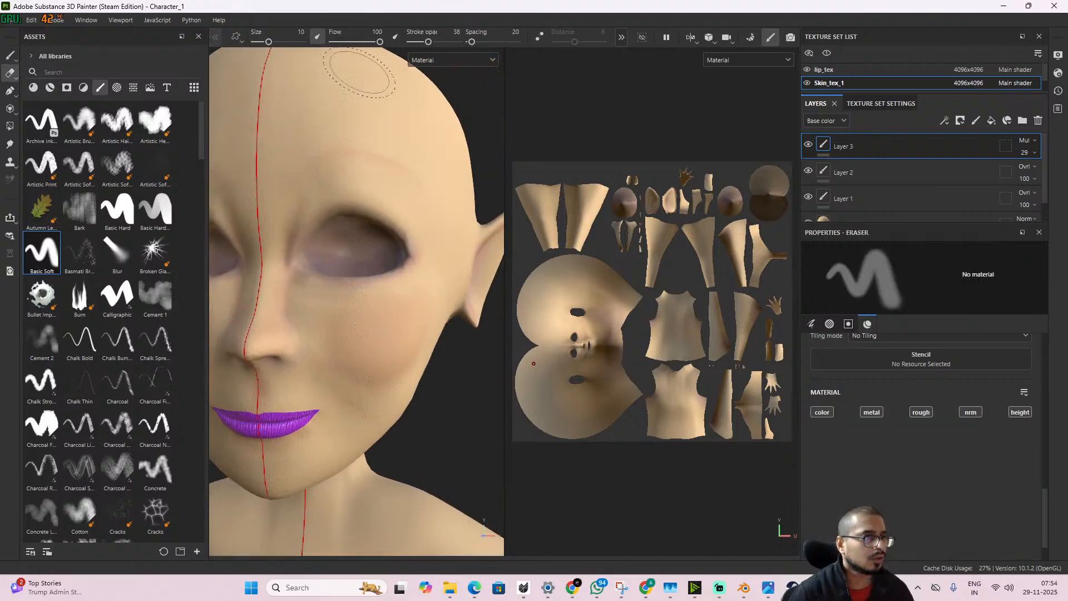
alt+drag(442, 342, 381, 328)
scroll(381, 329, down, 2)
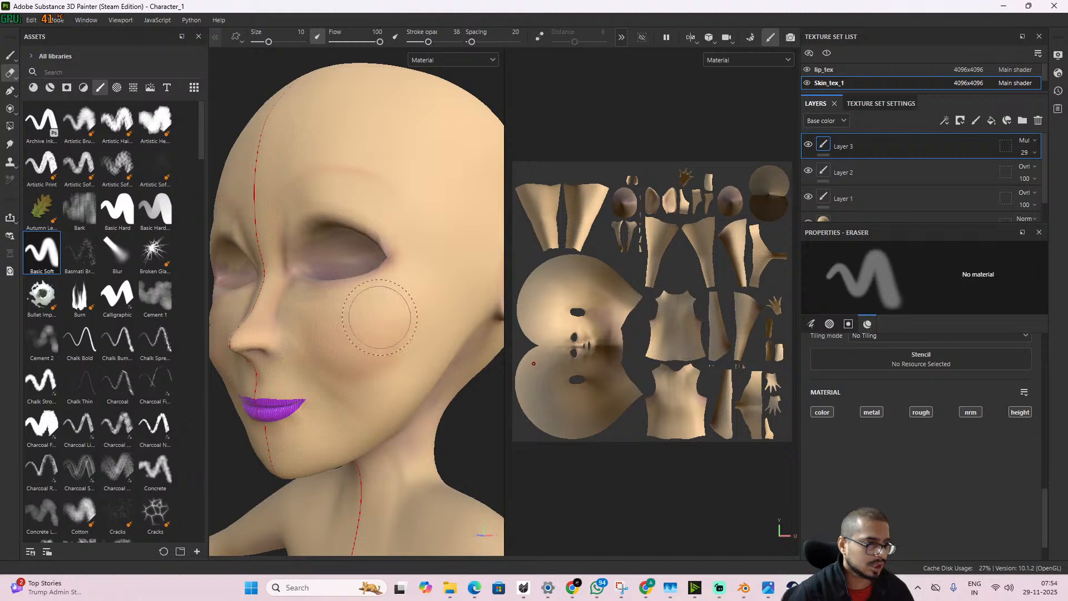
mouse_move(378, 322)
alt+mouse_down()
mouse_move(424, 341)
mouse_move(393, 353)
alt+mouse_up()
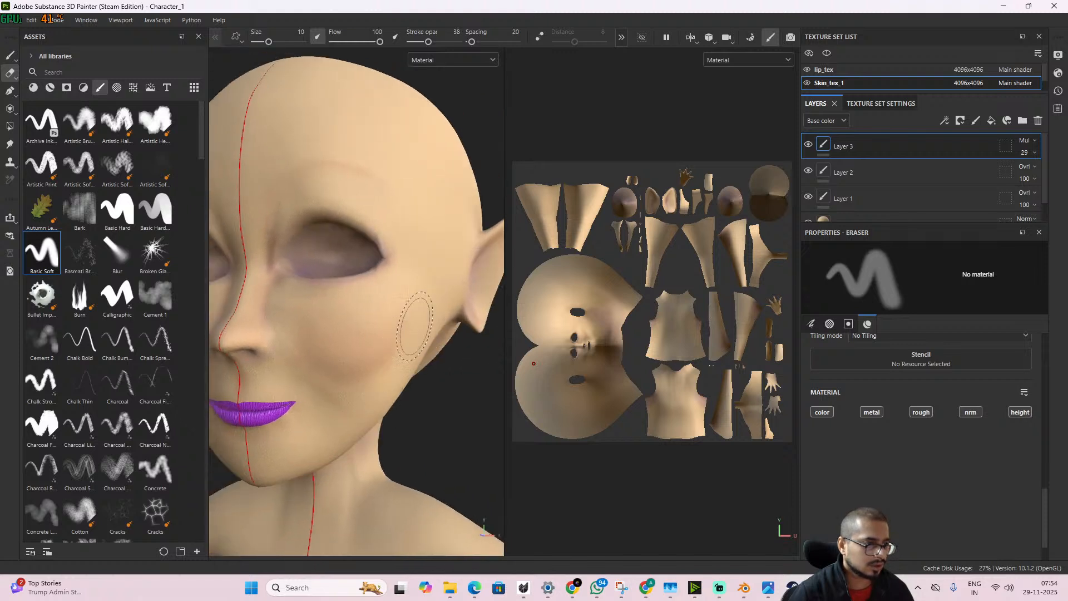
scroll(412, 391, down, 4)
mouse_move(356, 422)
alt+mouse_down()
mouse_move(374, 419)
mouse_move(342, 433)
alt+mouse_up()
scroll(388, 381, up, 5)
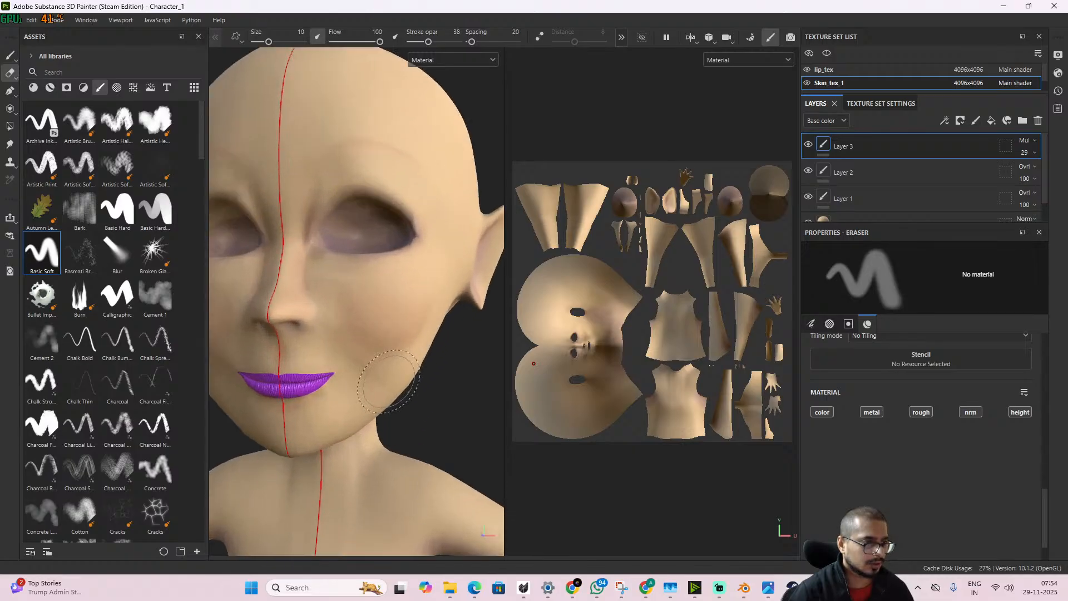
alt+drag(402, 394, 367, 378)
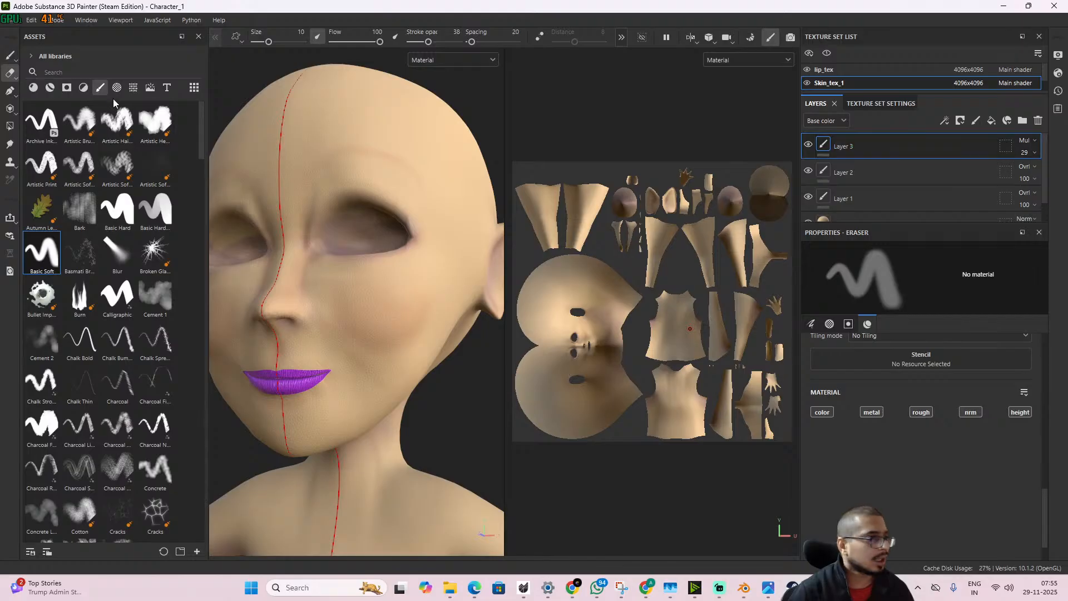
key(1)
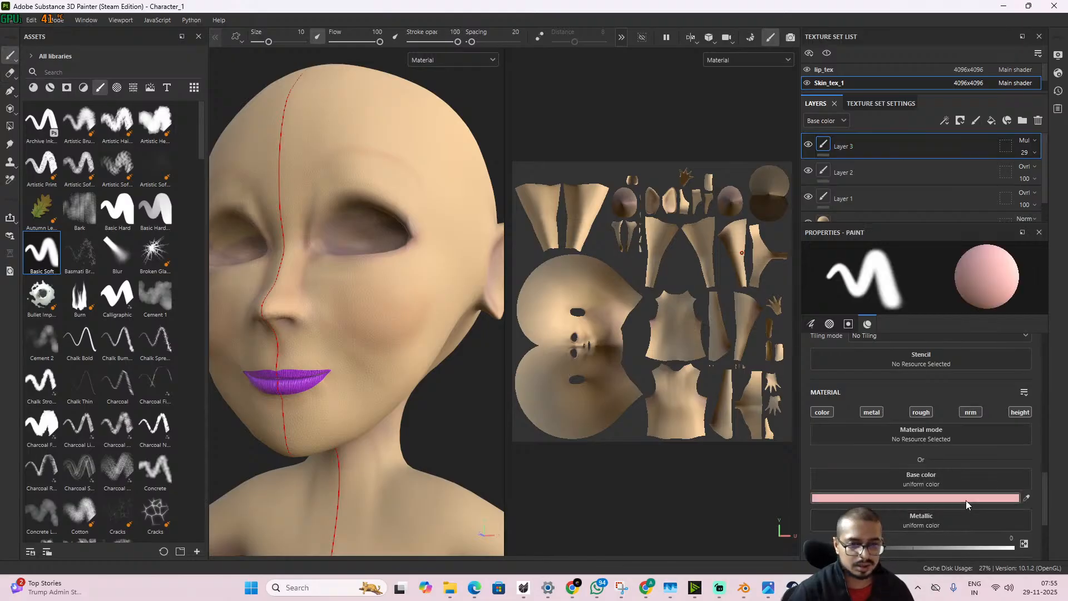
- Set the base color to white and dab tiny specks over the cheek blush with a 0.83 brush
click(946, 498)
click(781, 394)
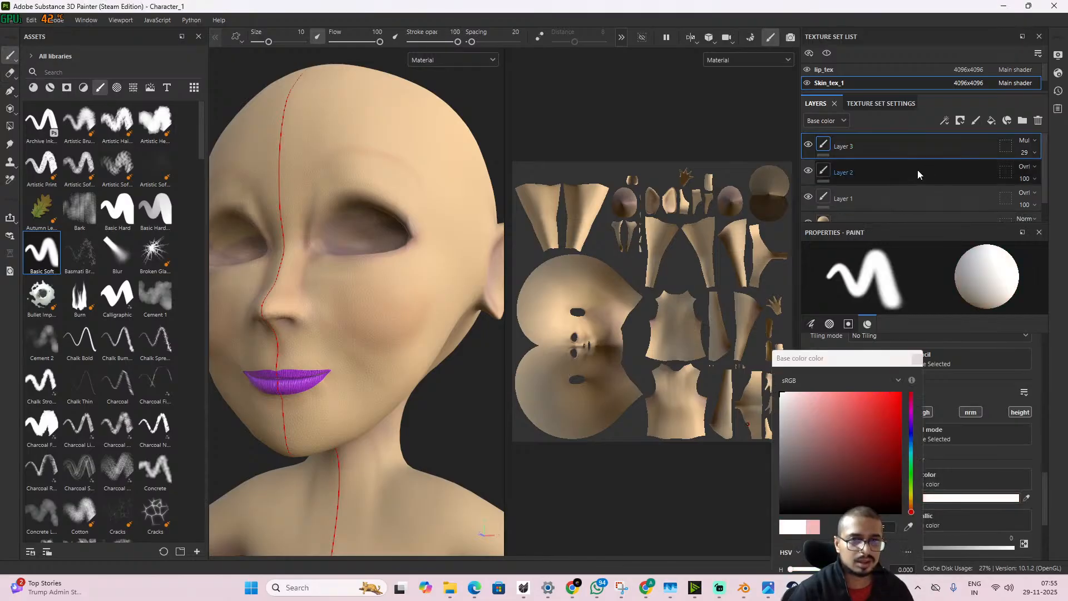
right_click(437, 363)
drag(444, 381, 418, 381)
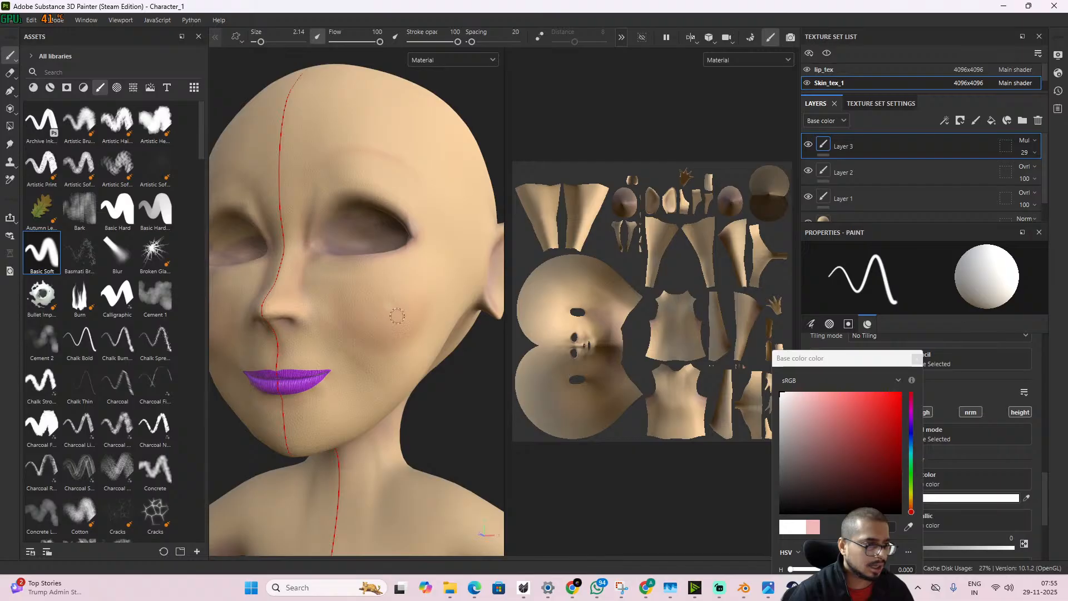
right_click(434, 373)
drag(430, 383, 424, 382)
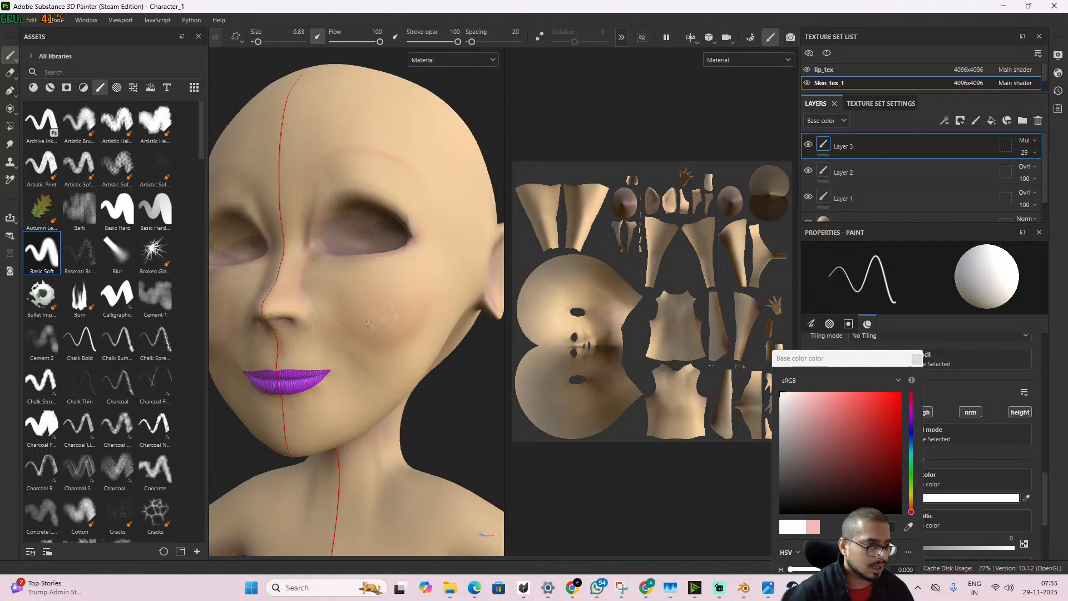
scroll(398, 324, down, 3)
mouse_move(398, 324)
alt+mouse_down()
mouse_move(429, 360)
mouse_move(410, 372)
mouse_move(391, 352)
mouse_move(394, 323)
alt+mouse_up()
scroll(402, 359, up, 3)
scroll(387, 322, up, 4)
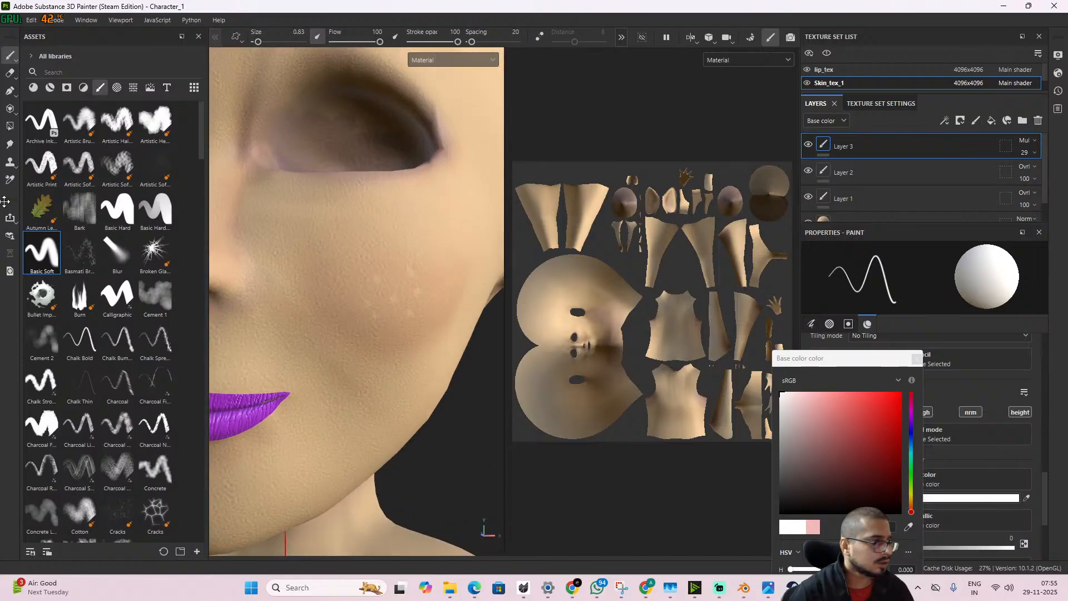
- Blend the white specks into the cheek blush with the Smudge tool and check the face from a distance
click(10, 144)
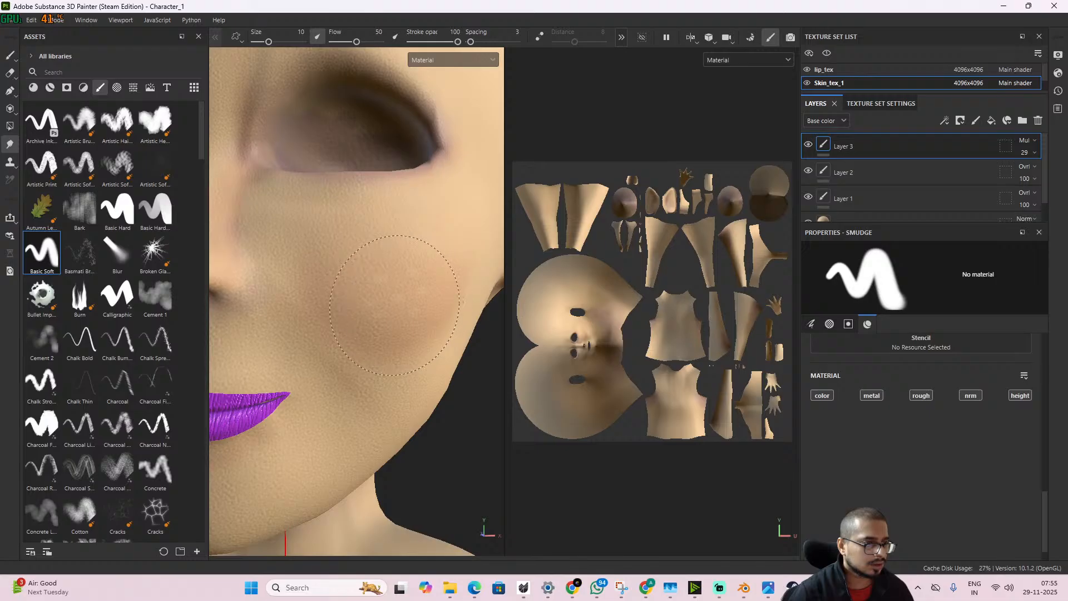
scroll(411, 390, down, 5)
mouse_move(411, 400)
alt+mouse_down()
mouse_move(334, 405)
mouse_move(350, 448)
mouse_move(386, 431)
mouse_move(416, 396)
mouse_move(398, 410)
mouse_move(369, 394)
mouse_move(390, 411)
alt+mouse_up()
scroll(390, 412, up, 2)
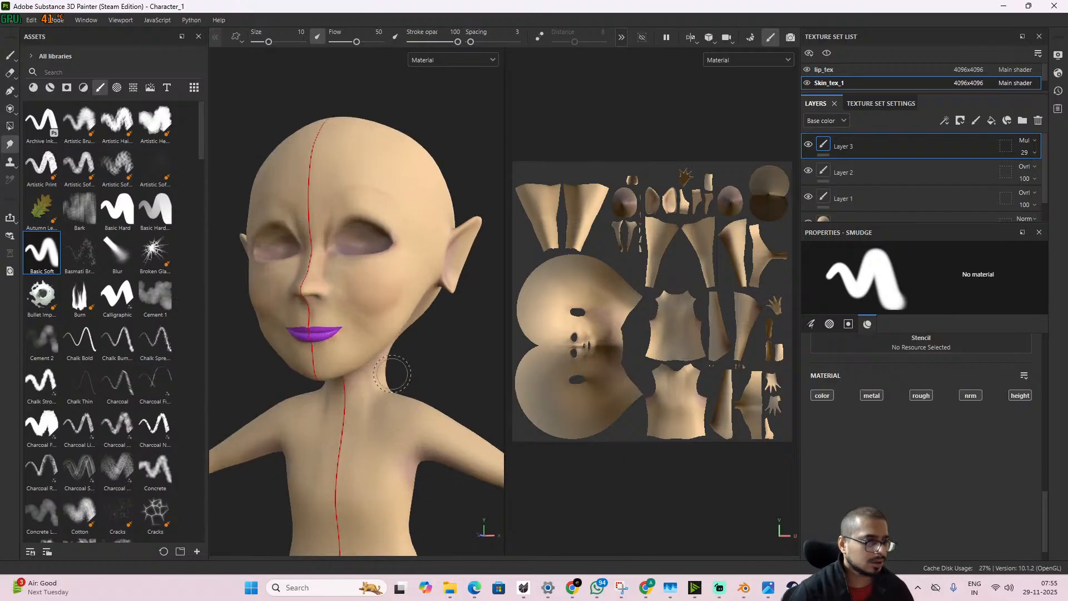
alt+middle_drag(391, 412, 387, 496)
scroll(386, 448, up, 2)
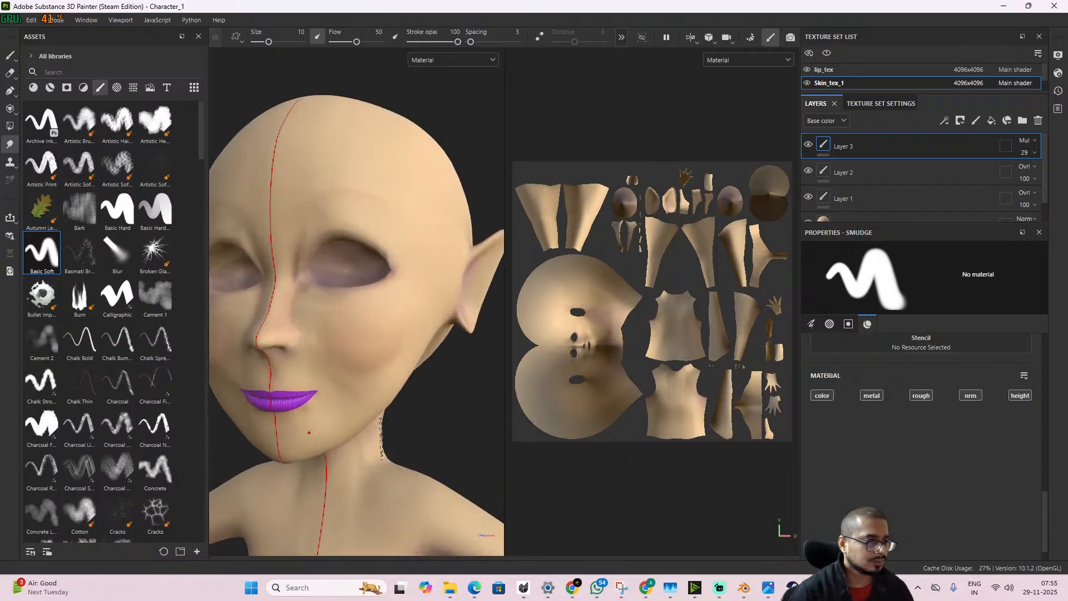
alt+drag(381, 436, 391, 414)
scroll(376, 390, up, 1)
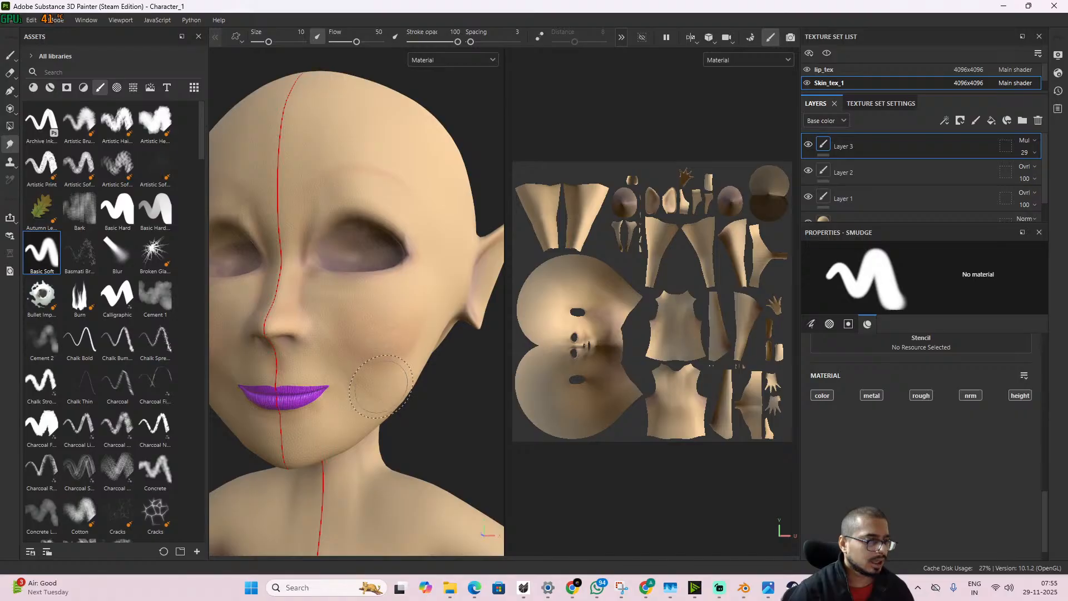
- Add a new paint layer above Layer 3 and sample the lips' purple as the Paint tool's base color
click(976, 121)
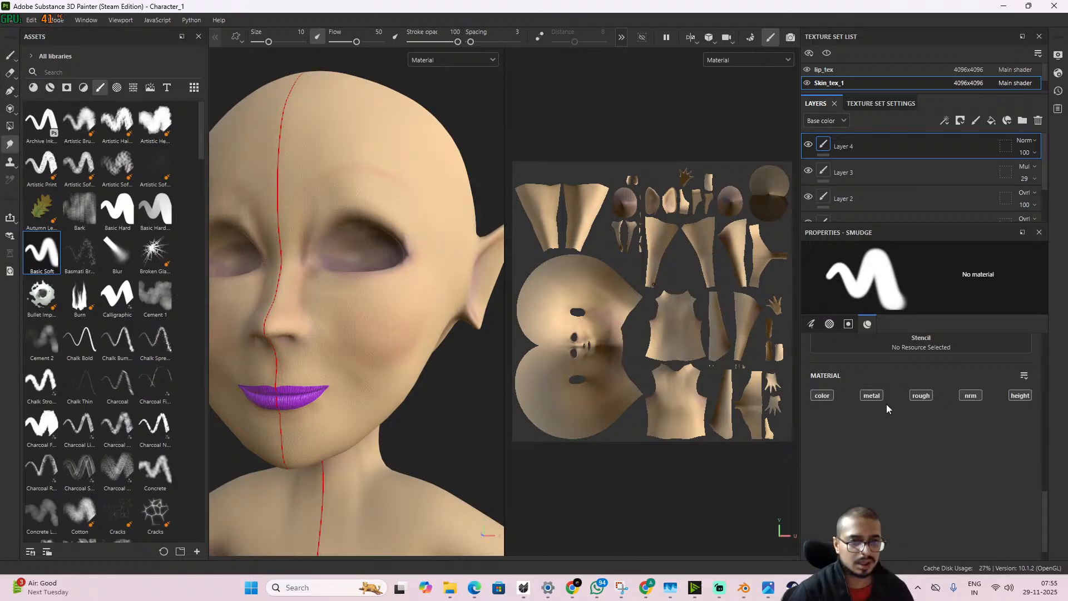
click(9, 54)
click(867, 324)
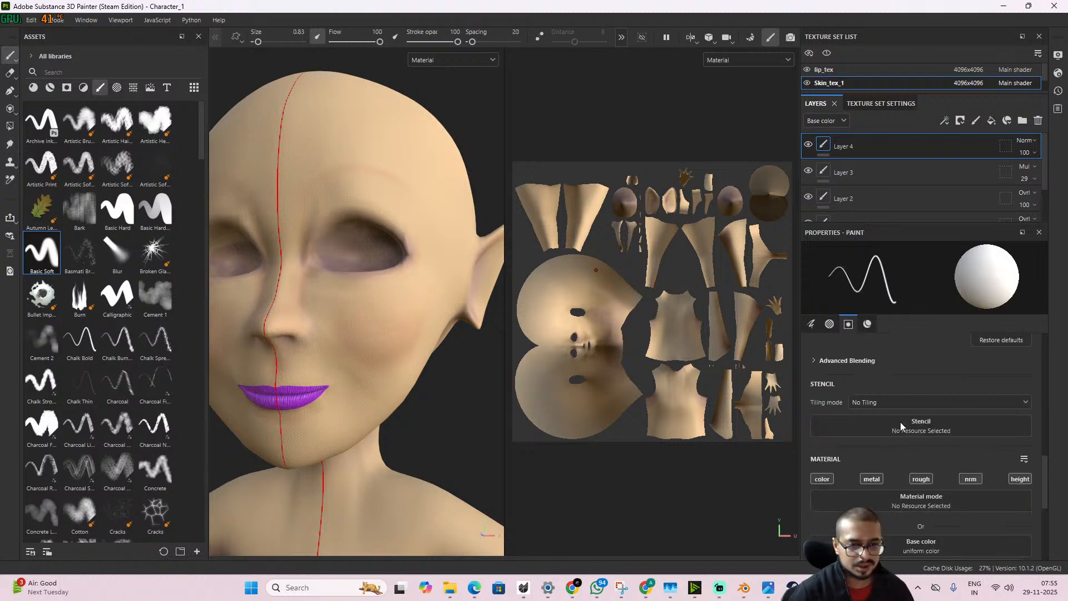
scroll(900, 422, down, 4)
click(934, 399)
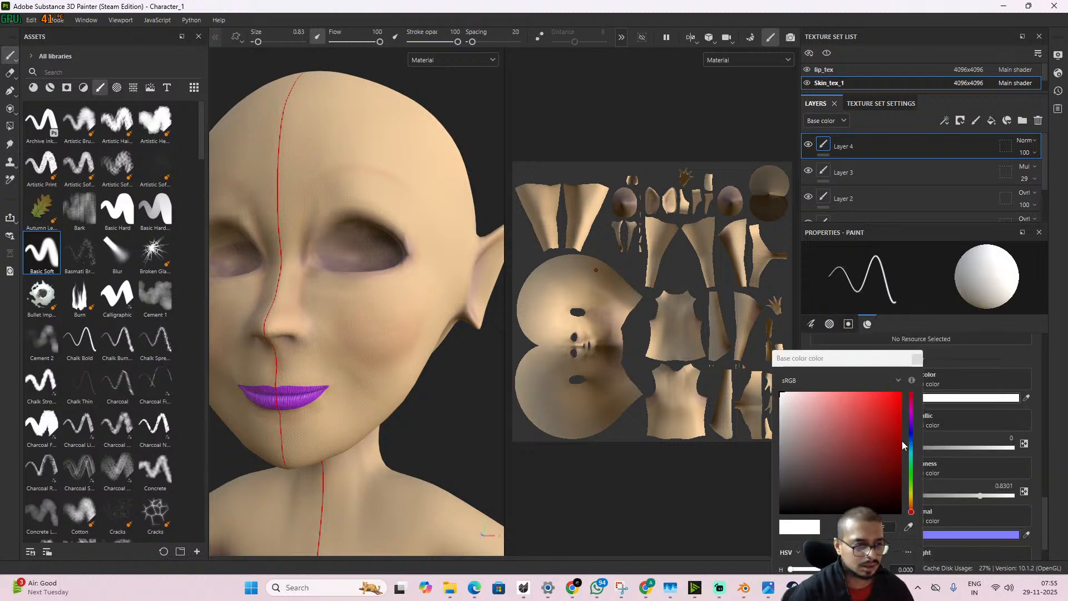
click(908, 526)
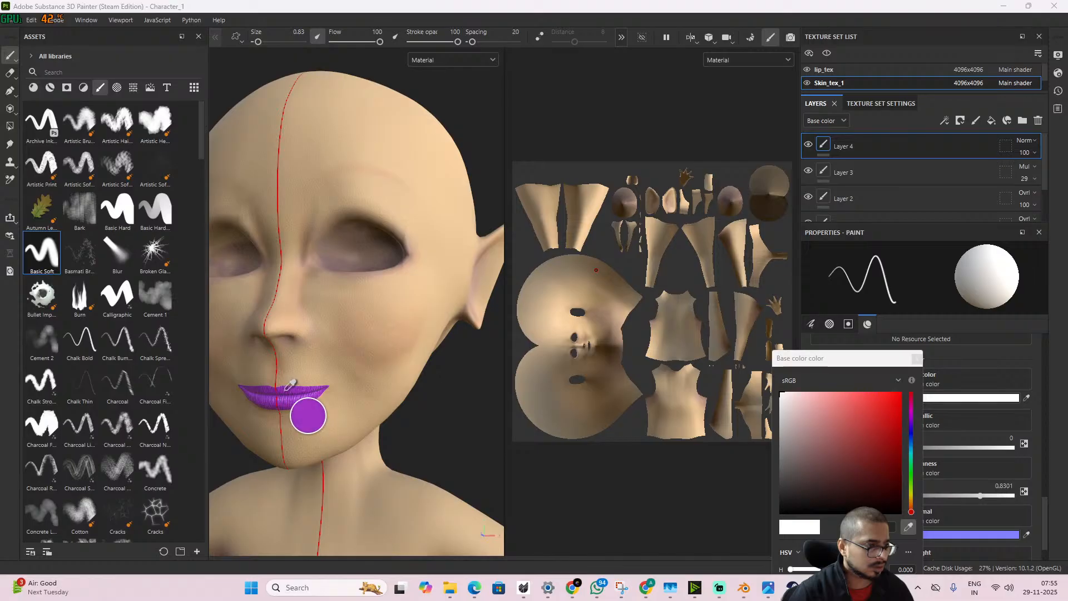
click(288, 386)
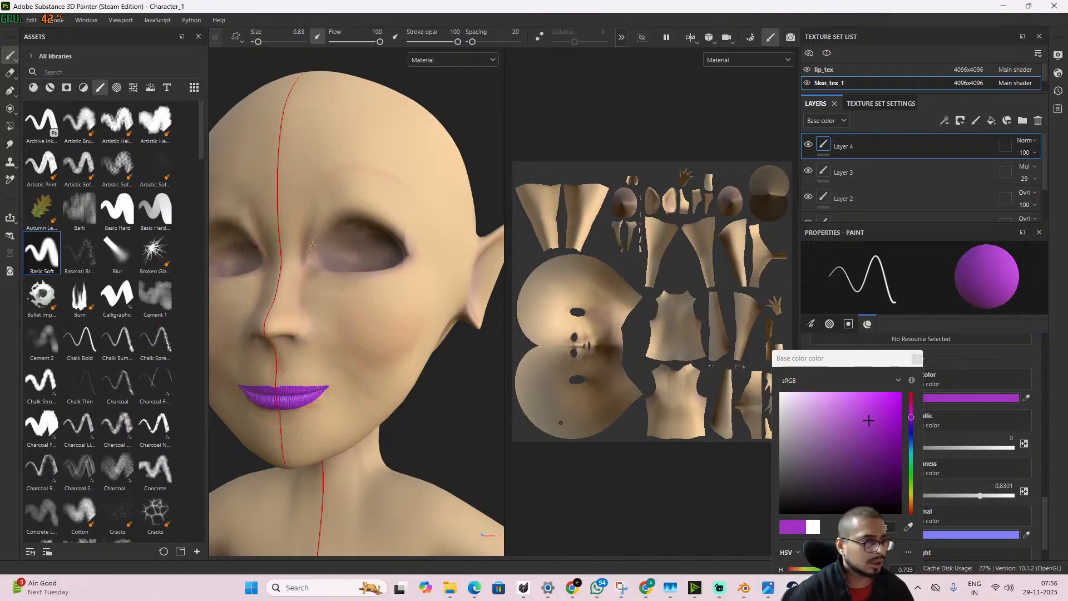
- Set the brush size to 6.16 and Layer 4's blend mode to Multiply
right_click(484, 276)
click(464, 284)
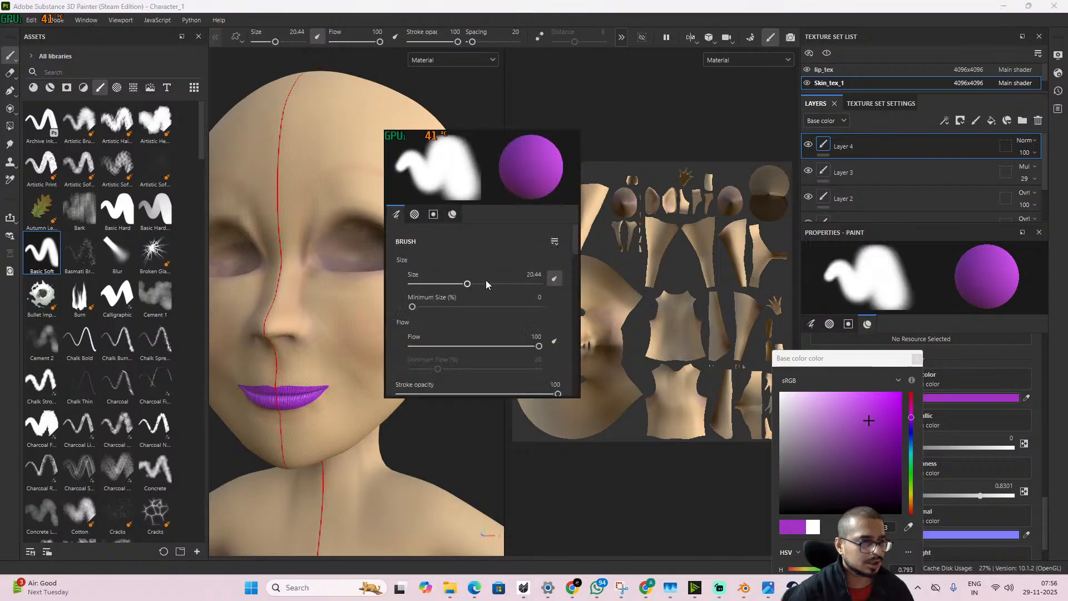
right_click(481, 291)
drag(465, 299, 436, 299)
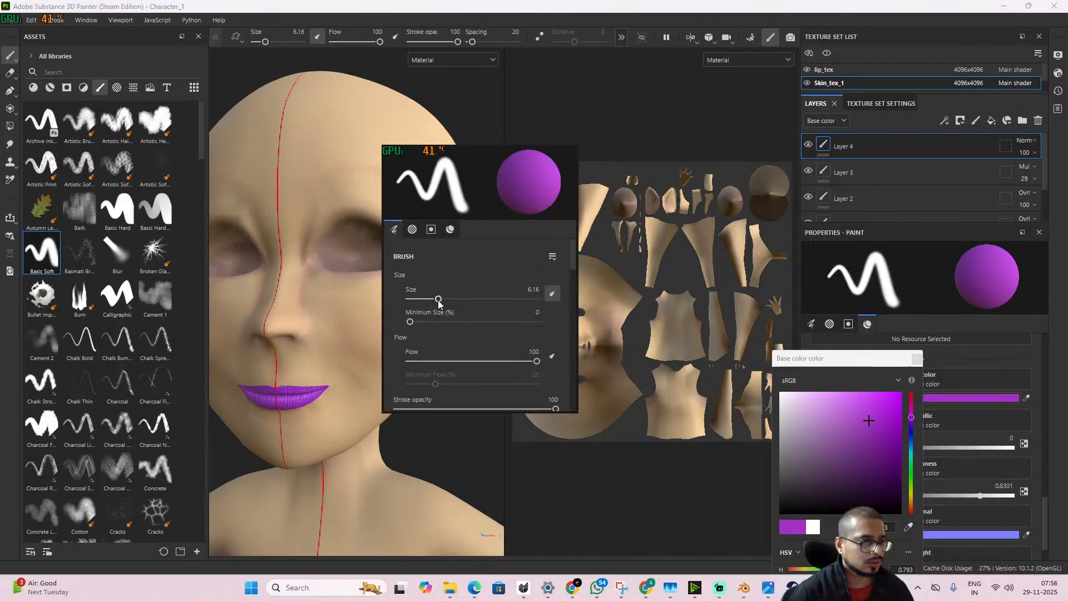
click(1027, 145)
click(1018, 202)
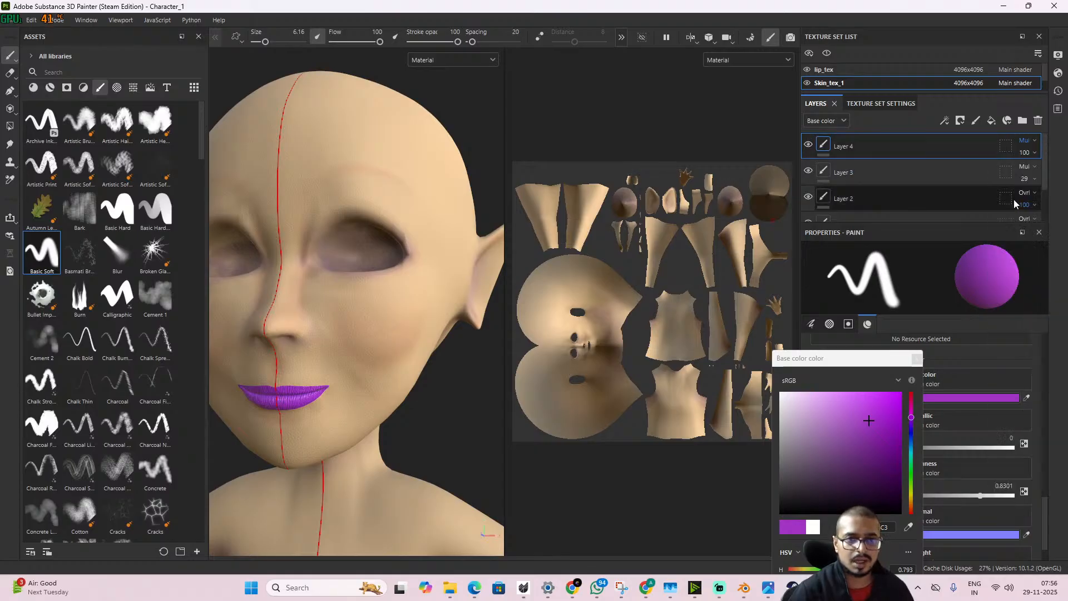
click(916, 359)
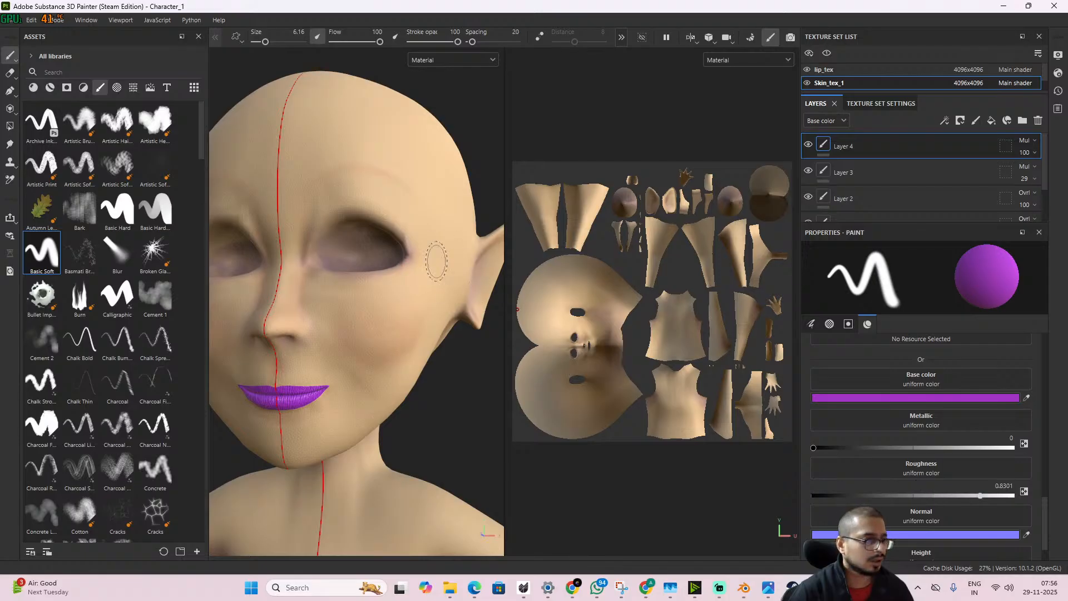
- Paint mirrored purple eyeshadow over the upper eyelids, from the inner corners out past the outer corners
mouse_move(316, 222)
mouse_down()
mouse_move(346, 203)
mouse_move(381, 203)
mouse_move(407, 225)
mouse_move(391, 201)
mouse_move(340, 205)
mouse_move(310, 246)
mouse_up()
mouse_move(406, 218)
mouse_down()
mouse_move(411, 238)
mouse_move(427, 228)
mouse_move(406, 211)
mouse_move(329, 220)
mouse_up()
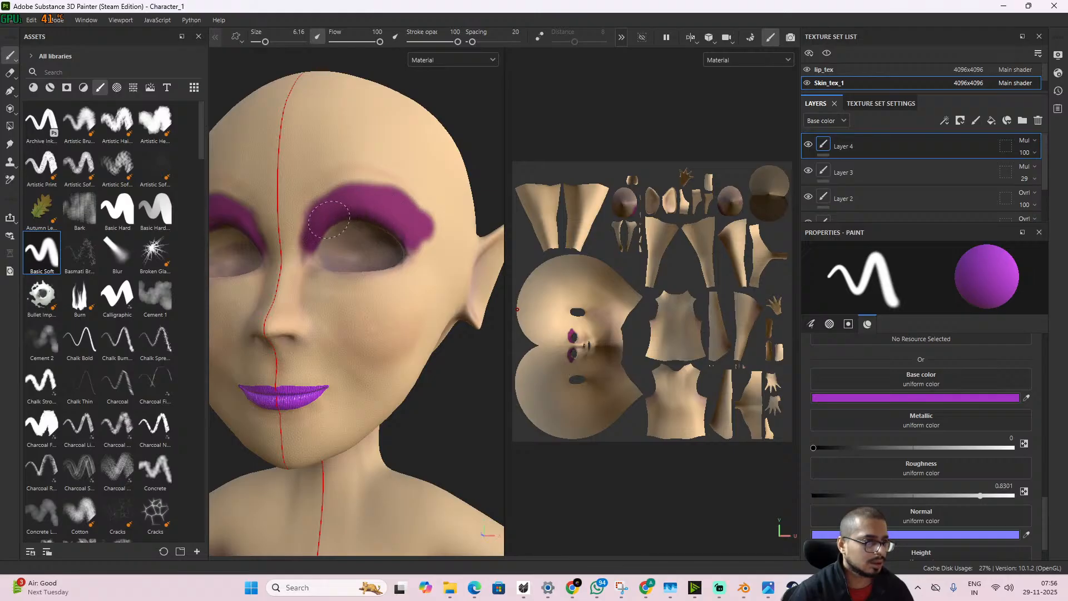
mouse_move(424, 238)
alt+mouse_down()
mouse_move(386, 267)
mouse_move(396, 269)
mouse_move(410, 234)
mouse_move(422, 235)
mouse_move(352, 208)
mouse_move(326, 217)
mouse_move(399, 221)
alt+mouse_up()
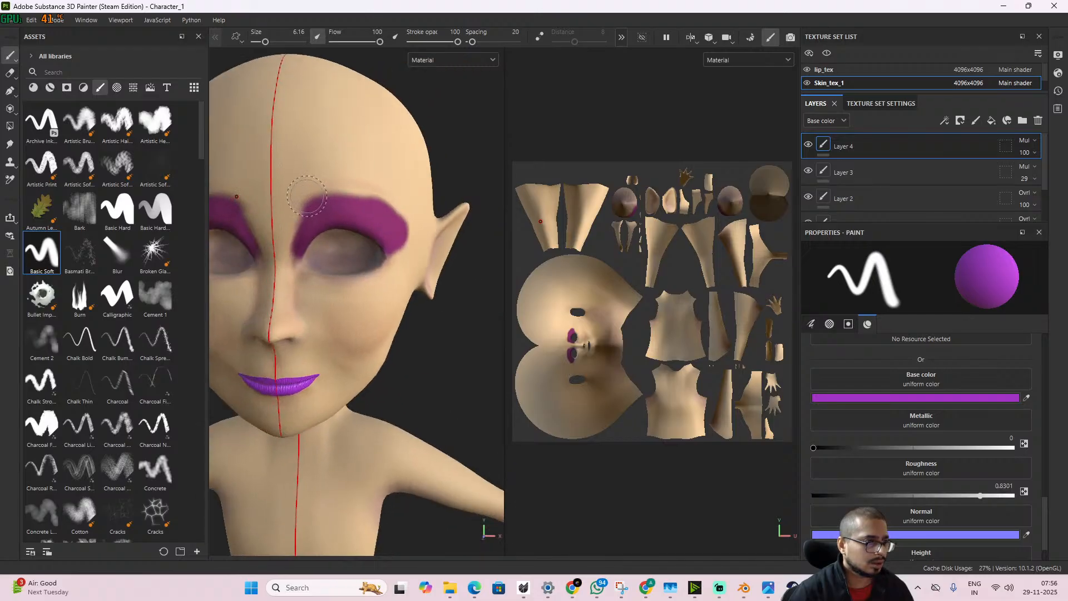
- Trim the eyeshadow's outer ends into pointed wings with the Eraser at size 2.4
key(e)
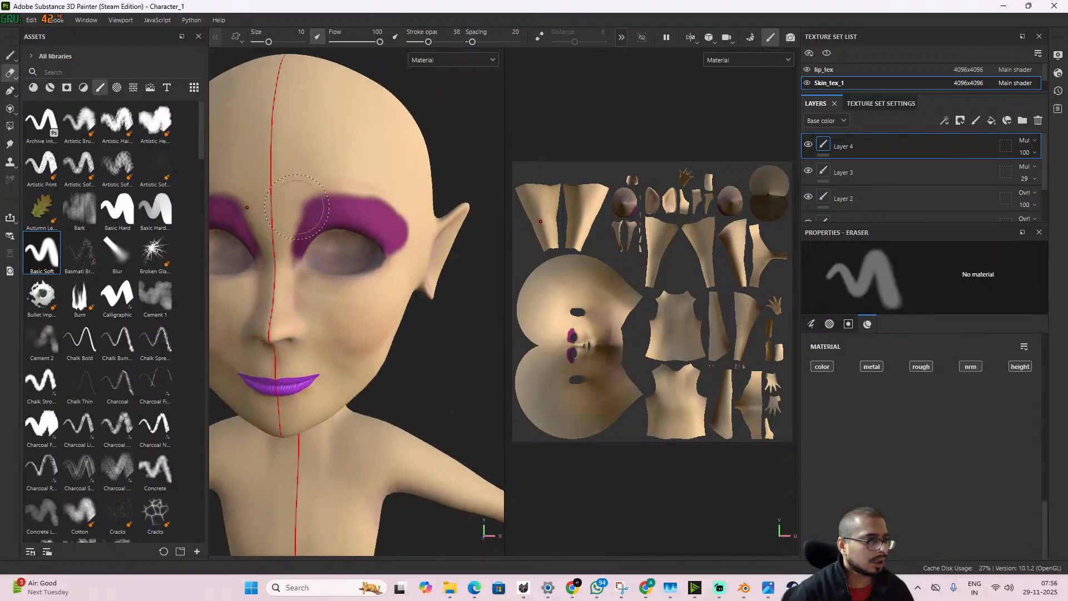
right_click(306, 196)
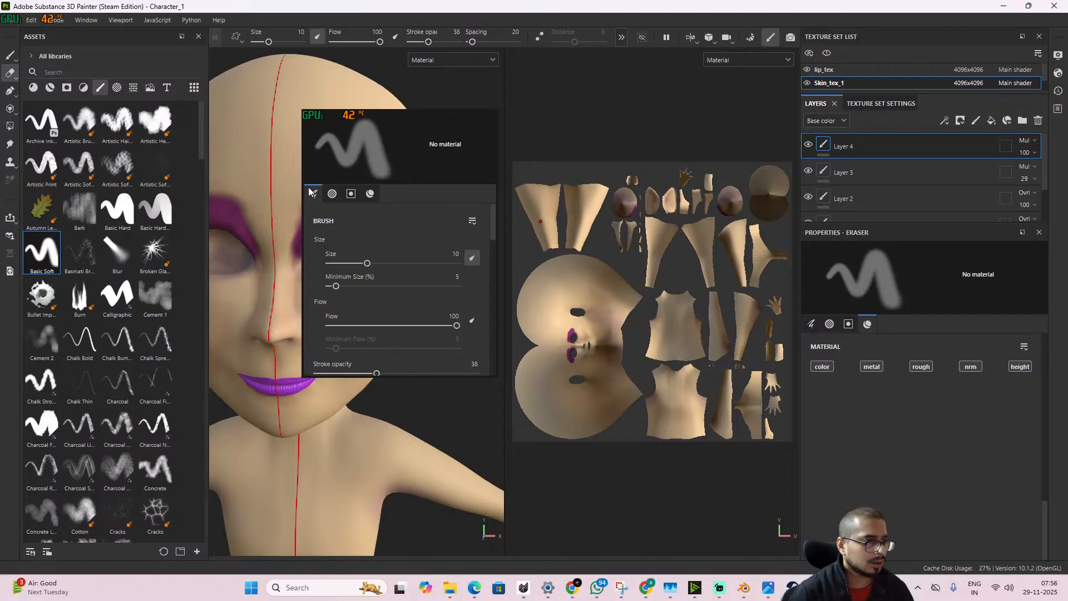
click(346, 263)
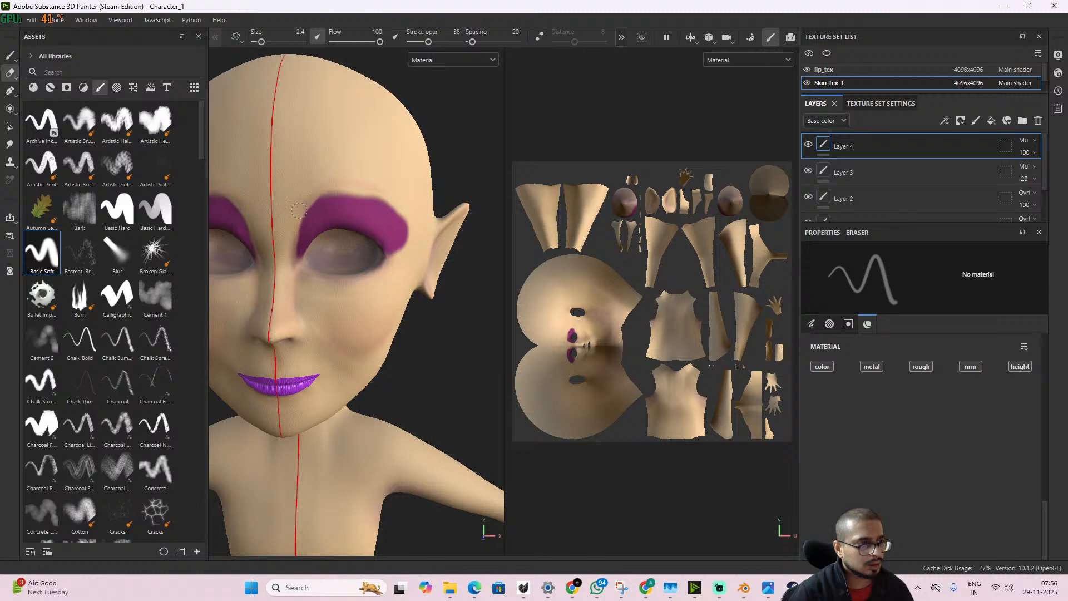
alt+drag(299, 209, 362, 204)
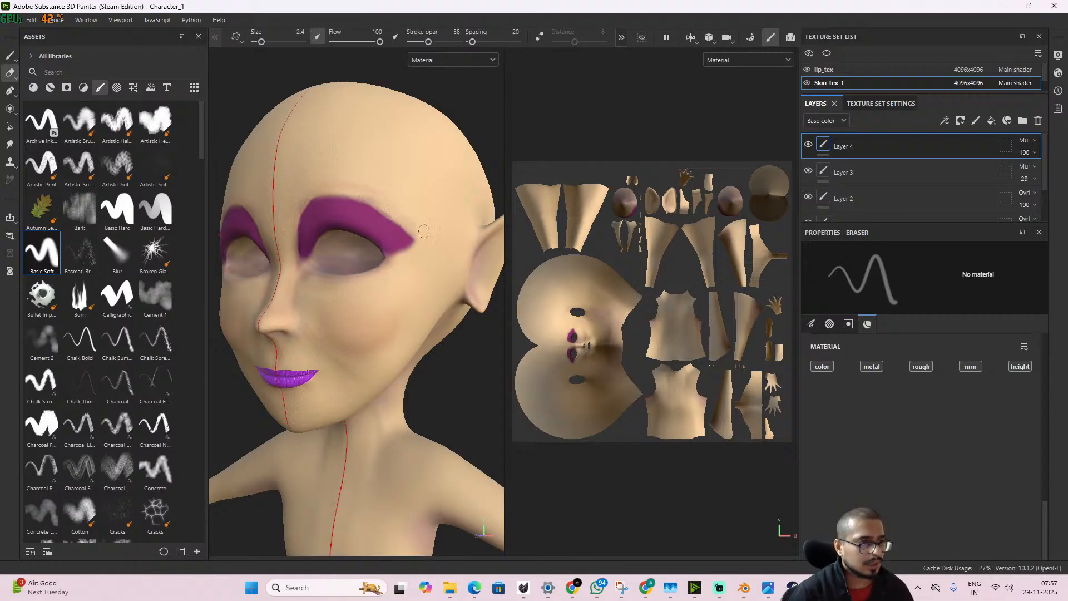
- Refine the eyeshadow's upper and inner edges with the Eraser, undoing the unwanted strokes
mouse_move(360, 192)
mouse_down()
mouse_move(407, 229)
mouse_move(434, 226)
mouse_move(397, 222)
mouse_up()
key(ctrl+z)
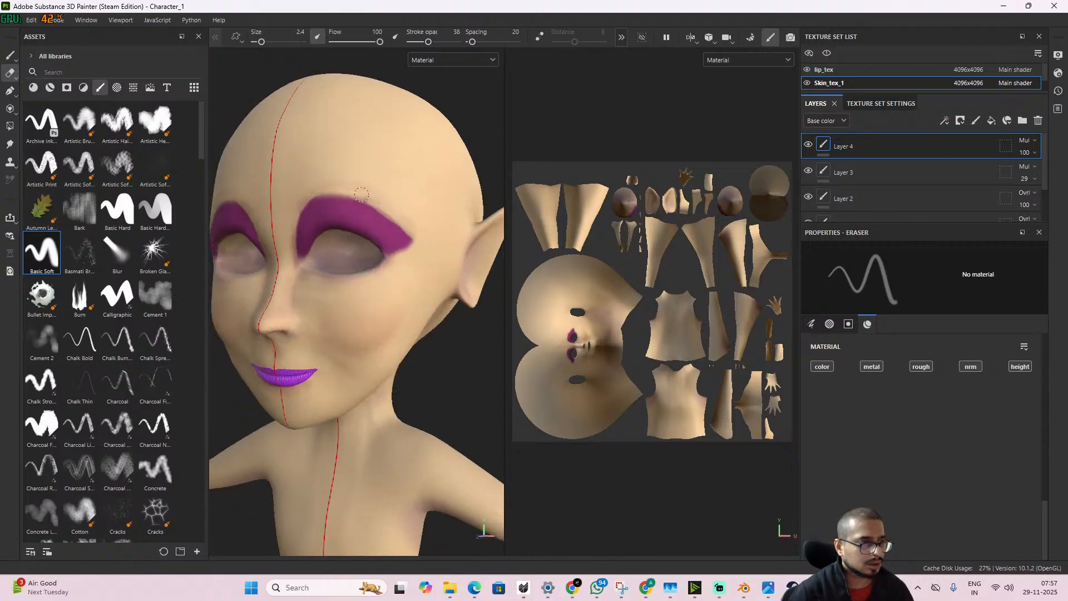
mouse_move(418, 229)
alt+mouse_down()
mouse_move(508, 269)
mouse_move(410, 262)
mouse_move(425, 257)
alt+mouse_up()
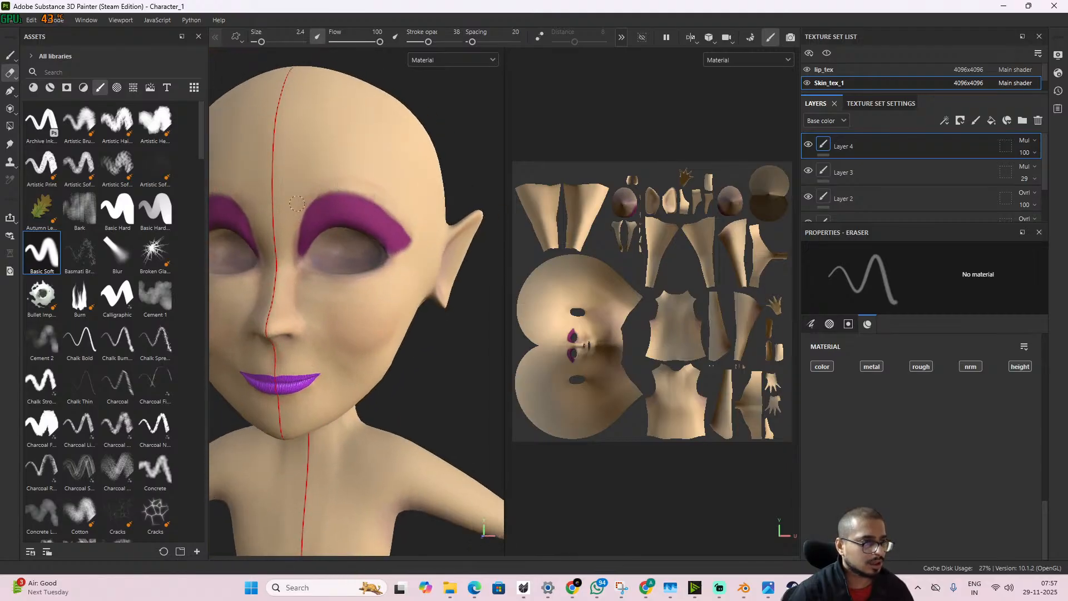
drag(324, 197, 310, 201)
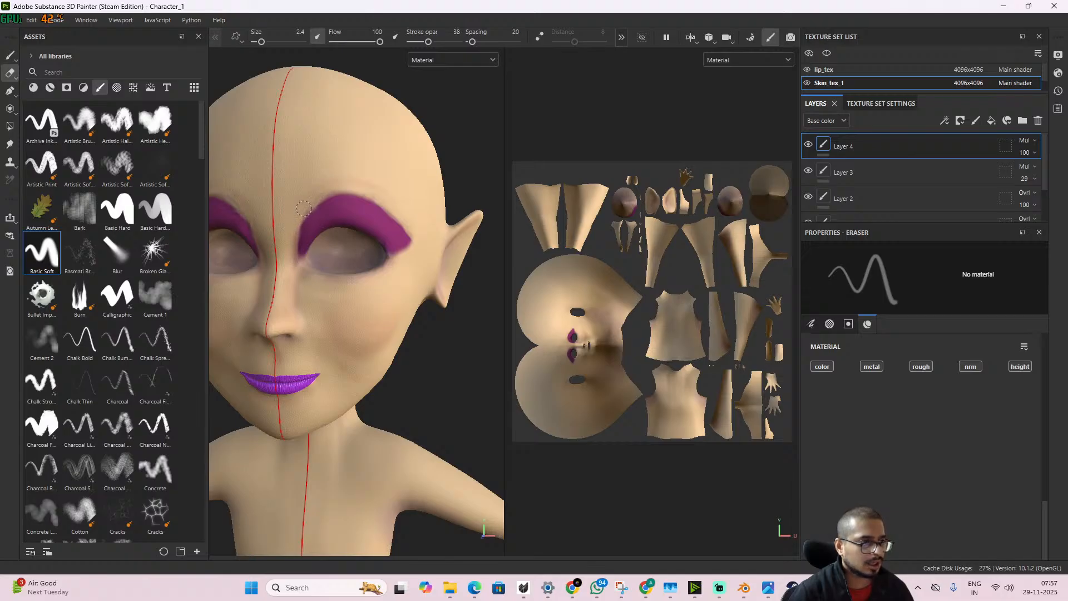
drag(317, 201, 301, 221)
key(ctrl+z)
key(ctrl+z)
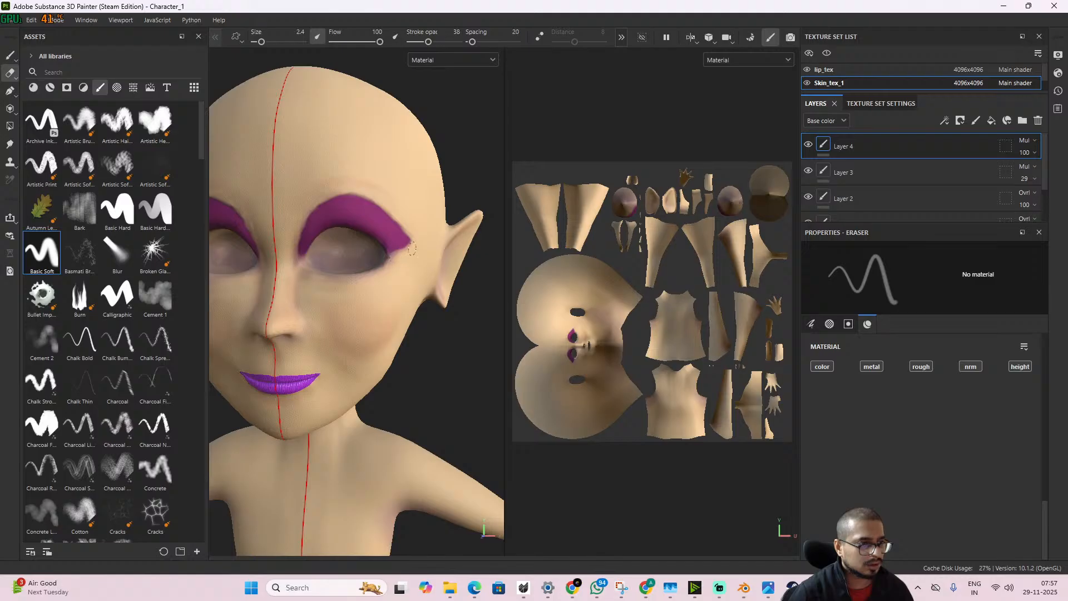
- Switch to the Paint tool and fill in the purple eyeshadow at the eye's outer corner
alt+drag(415, 276, 452, 286)
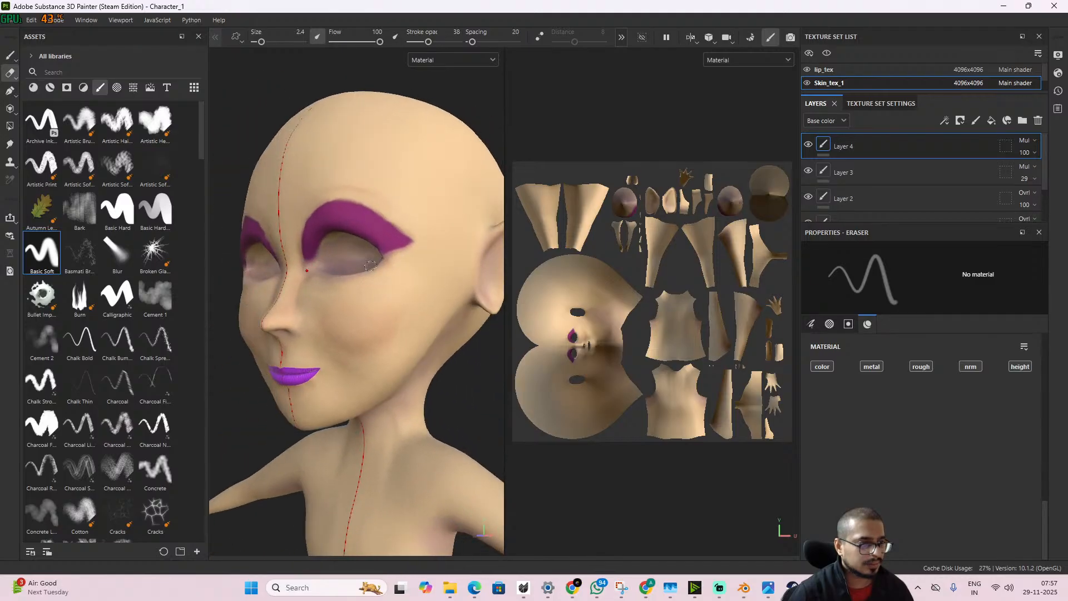
scroll(456, 284, up, 3)
key(1)
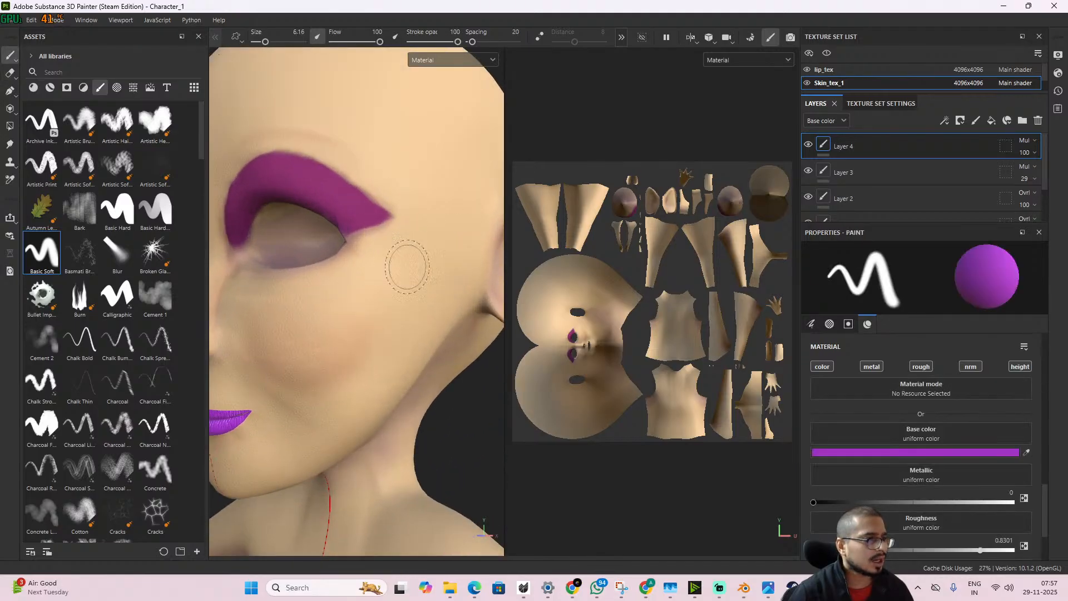
scroll(331, 213, up, 2)
mouse_move(331, 212)
mouse_down()
mouse_move(314, 222)
mouse_move(339, 220)
mouse_move(356, 202)
mouse_move(336, 201)
mouse_up()
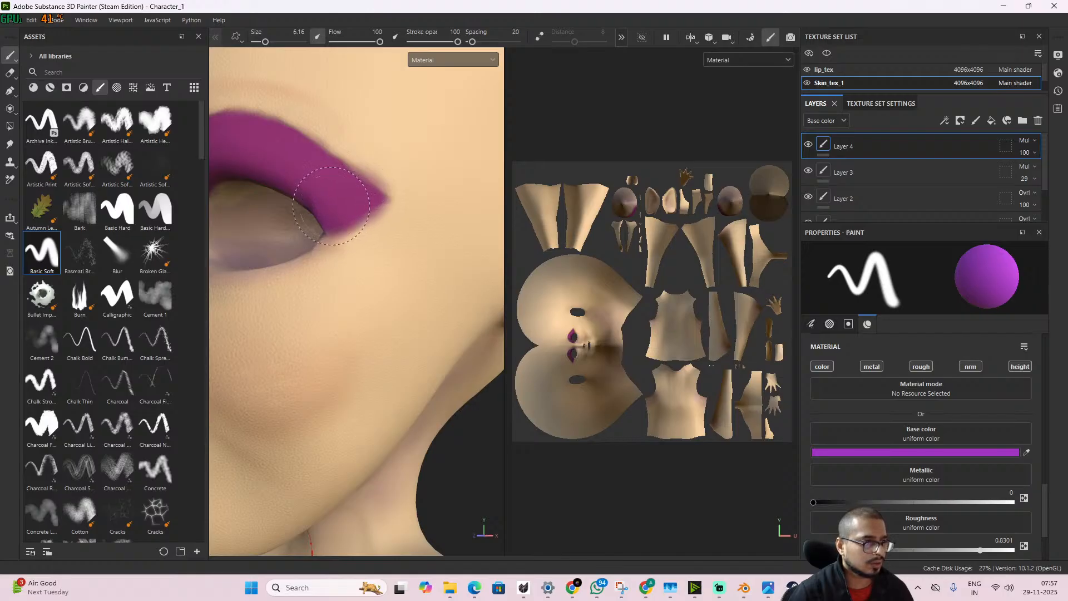
scroll(432, 253, down, 4)
mouse_move(316, 286)
alt+mouse_down()
mouse_move(369, 291)
mouse_move(329, 297)
alt+mouse_up()
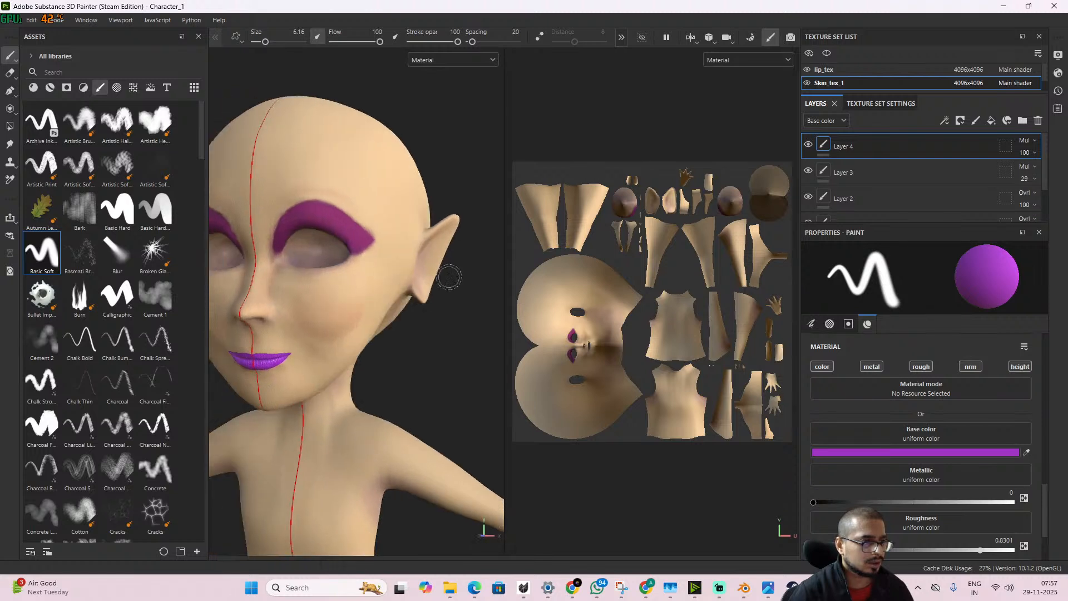
- Lower Layer 4's opacity to 49 and check the eyeshadow up close
click(1024, 153)
click(1025, 173)
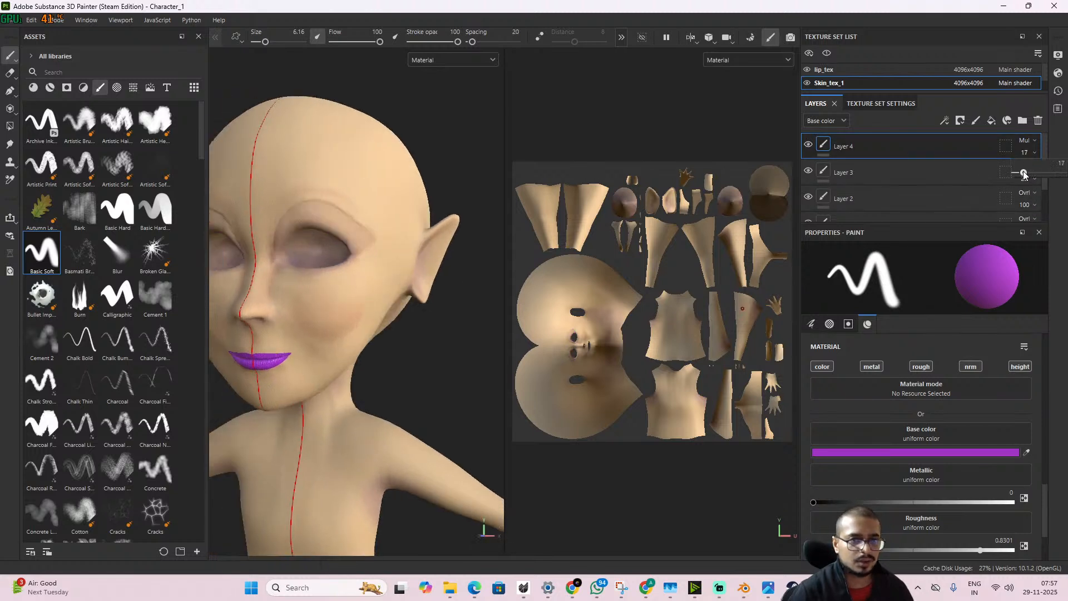
drag(1025, 174, 1037, 172)
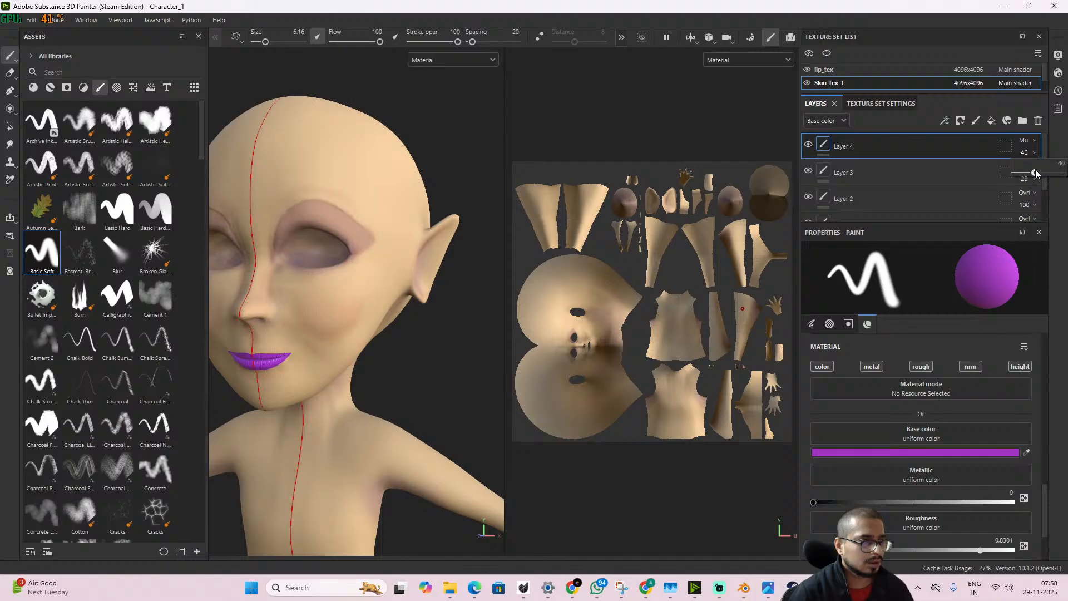
mouse_move(1035, 173)
mouse_down()
mouse_move(1066, 166)
mouse_move(1038, 173)
mouse_up()
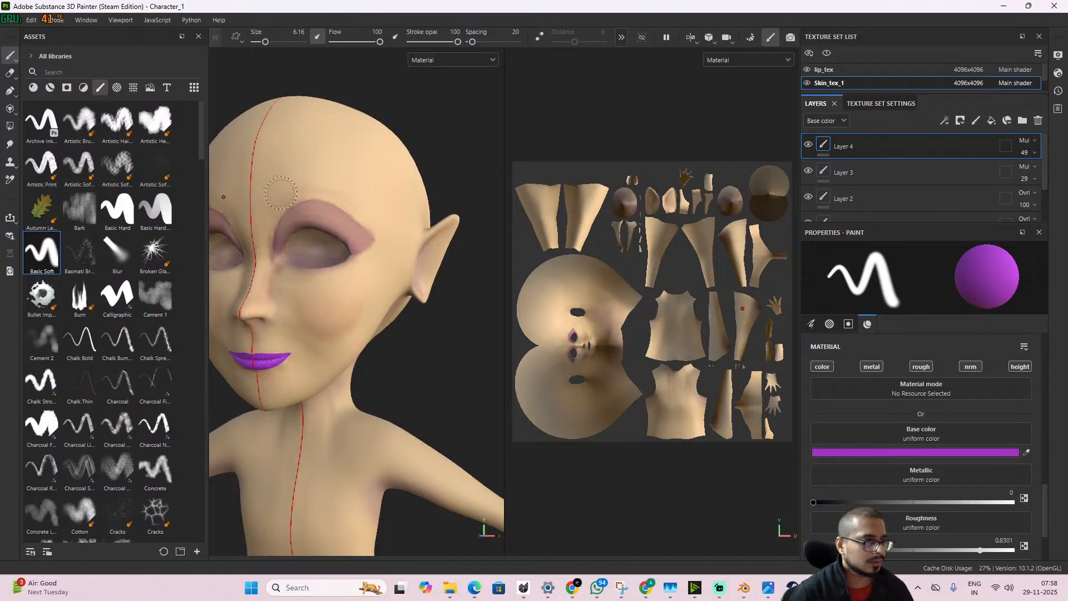
scroll(387, 229, up, 4)
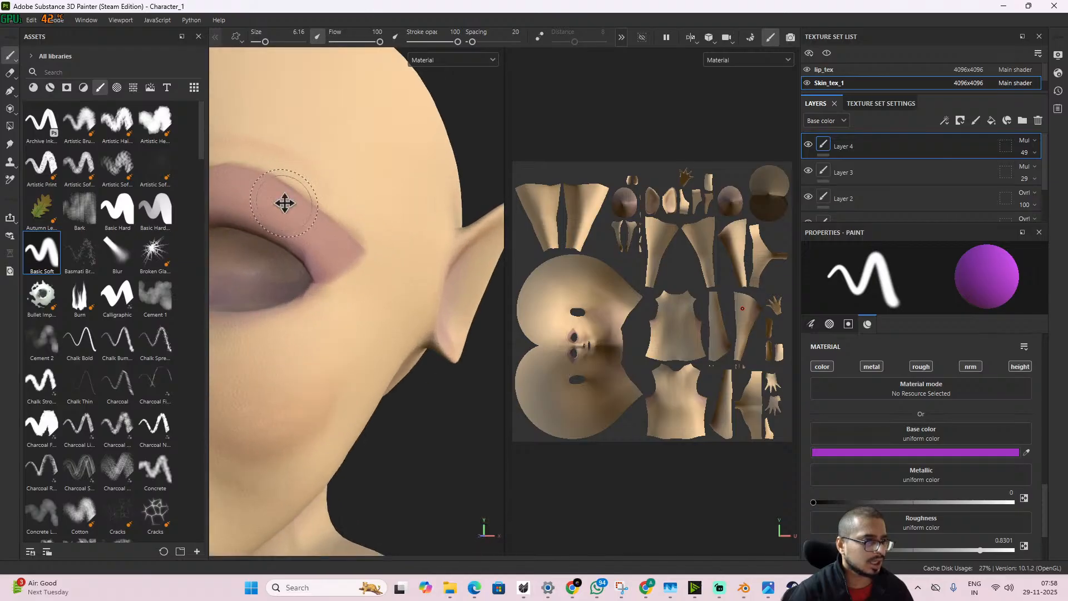
- Switch to the Eraser and reduce its size to 0.38 for fine cleanup along the eyeshadow's upper edge
alt+middle_drag(284, 203, 405, 310)
scroll(405, 311, up, 1)
mouse_move(410, 295)
alt+mouse_down()
mouse_move(401, 279)
mouse_move(411, 301)
alt+mouse_up()
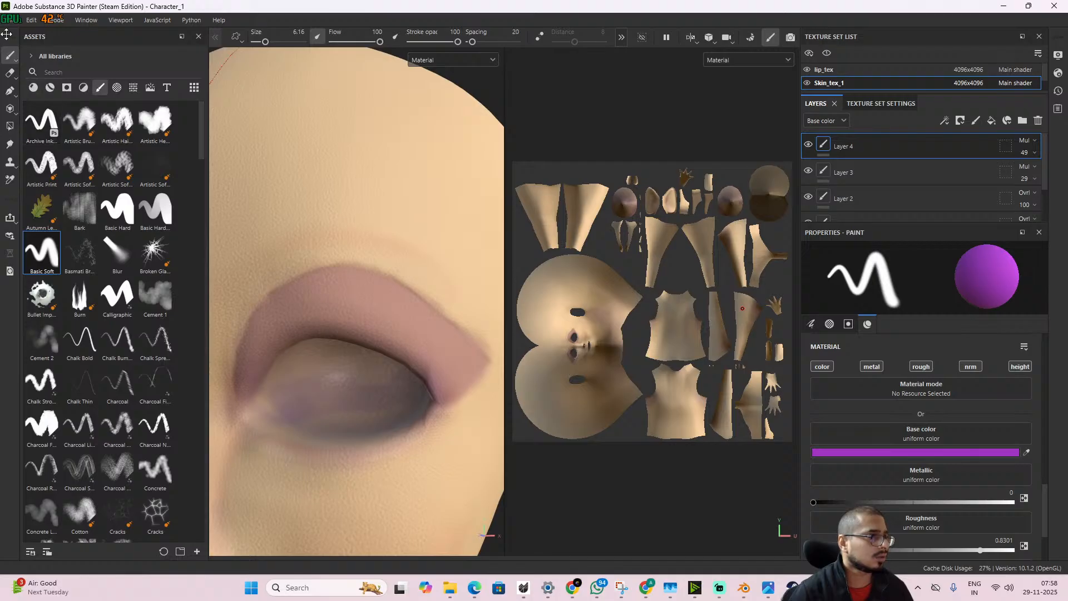
click(10, 74)
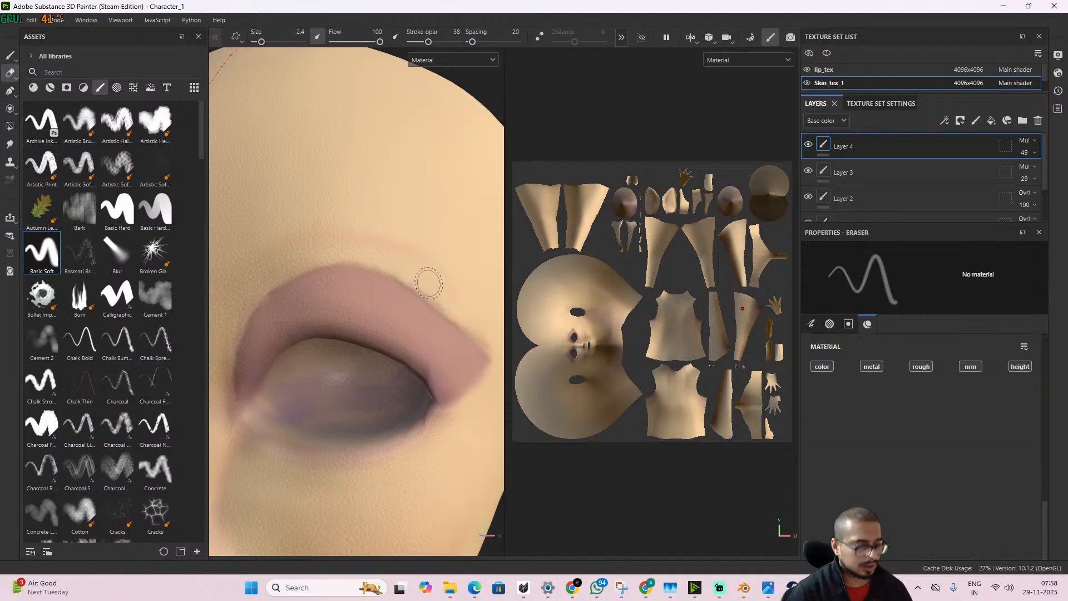
right_click(454, 308)
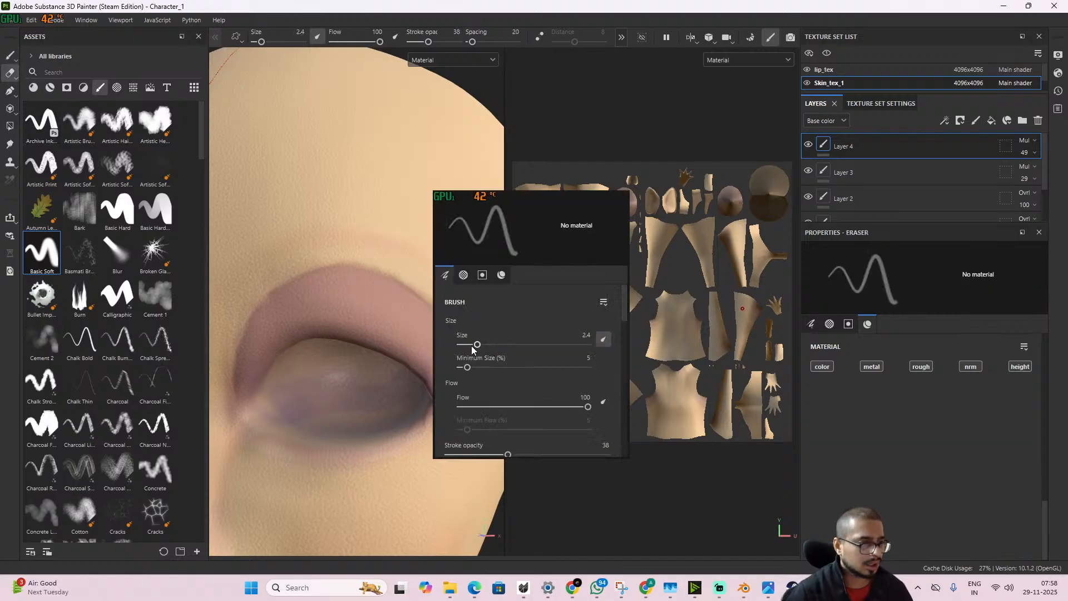
drag(472, 349, 458, 351)
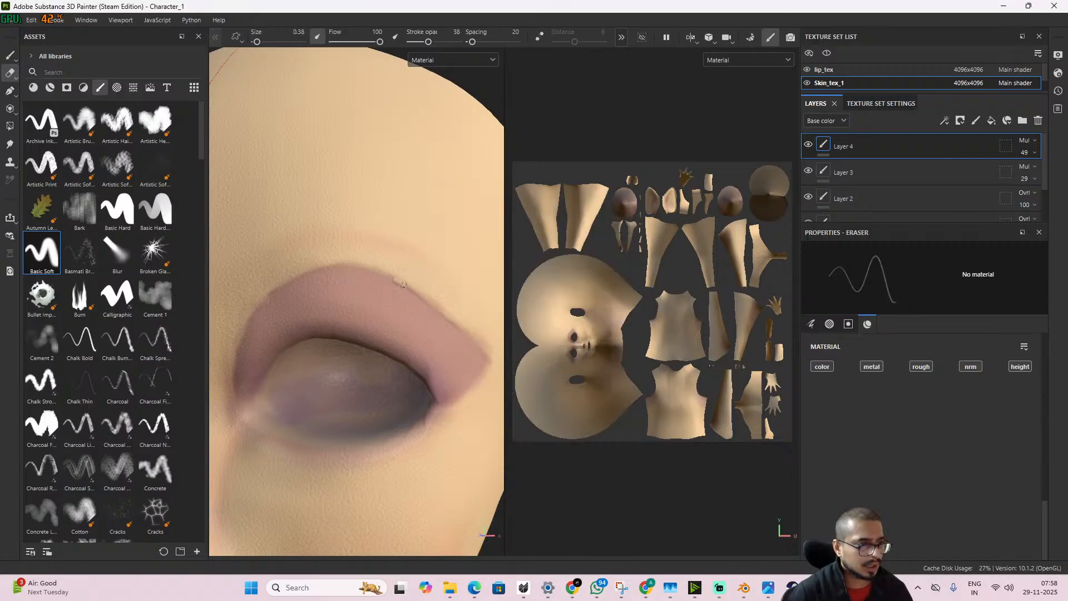
- Change Layer 4's blending mode from Multiply to Normal
alt+drag(441, 315, 442, 340)
scroll(422, 318, down, 3)
scroll(446, 336, down, 3)
click(1034, 140)
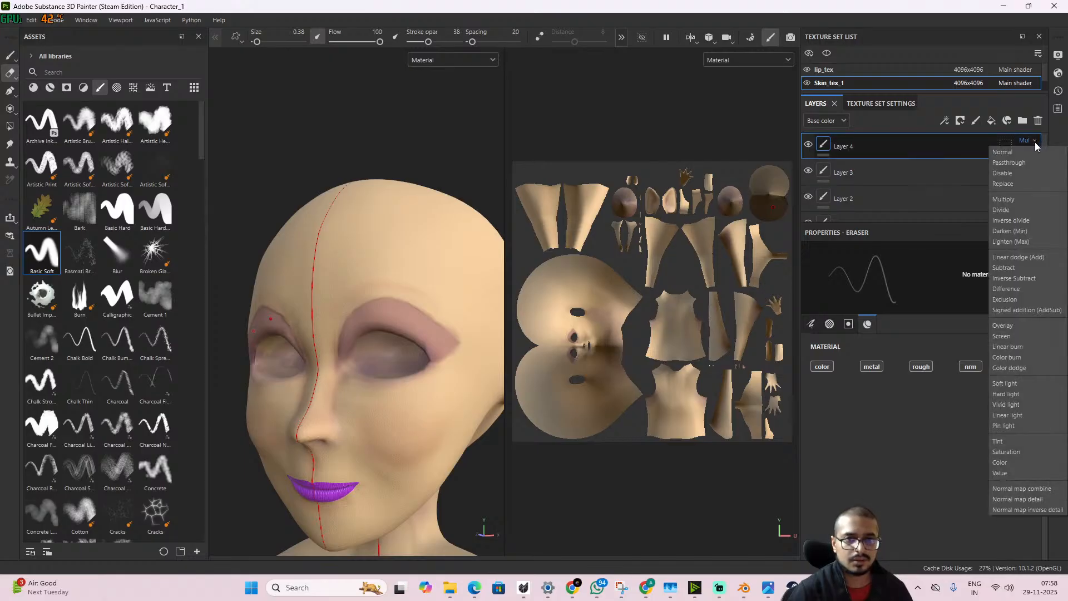
click(1022, 156)
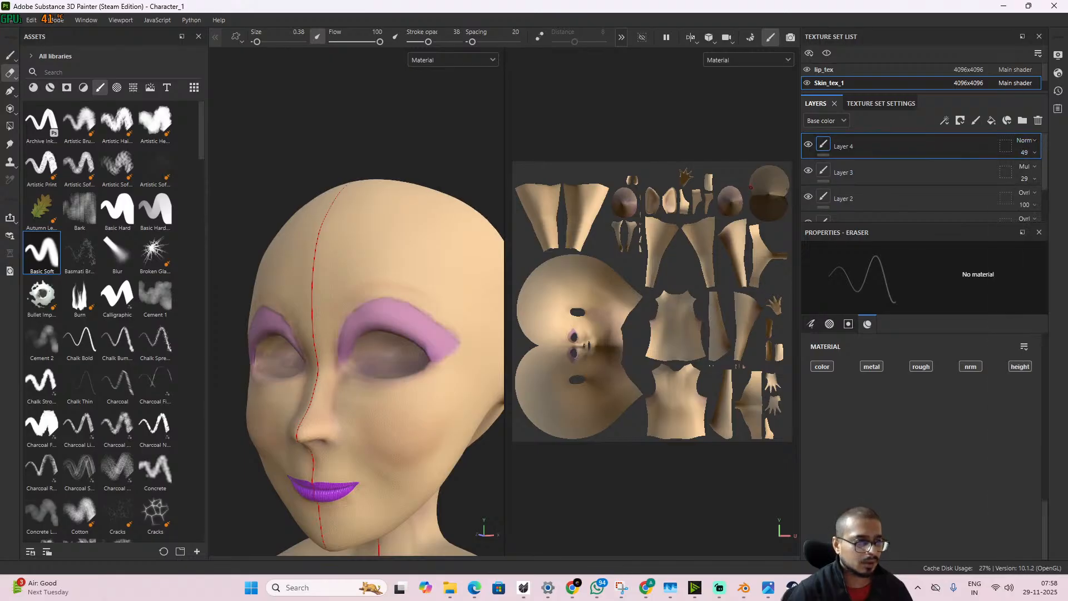
- Lower Layer 4's opacity to 38 to lighten the eyeshadow
scroll(441, 320, up, 4)
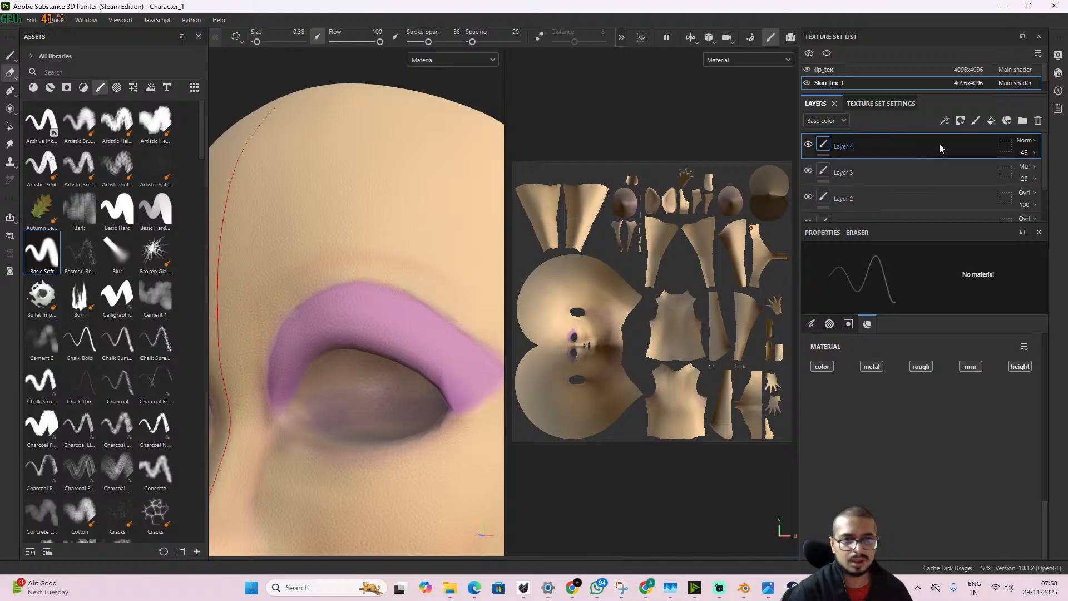
click(1034, 154)
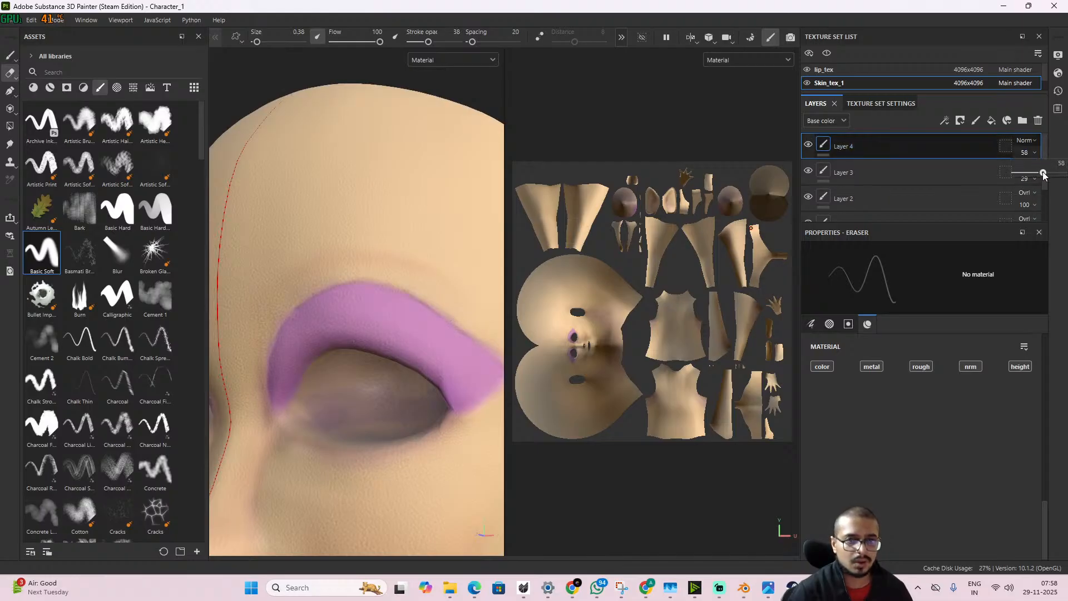
mouse_move(1038, 172)
mouse_down()
mouse_move(1061, 173)
mouse_move(1015, 173)
mouse_move(1034, 179)
mouse_up()
mouse_move(324, 303)
alt+mouse_down()
mouse_move(365, 295)
mouse_move(342, 310)
alt+mouse_up()
scroll(342, 310, down, 5)
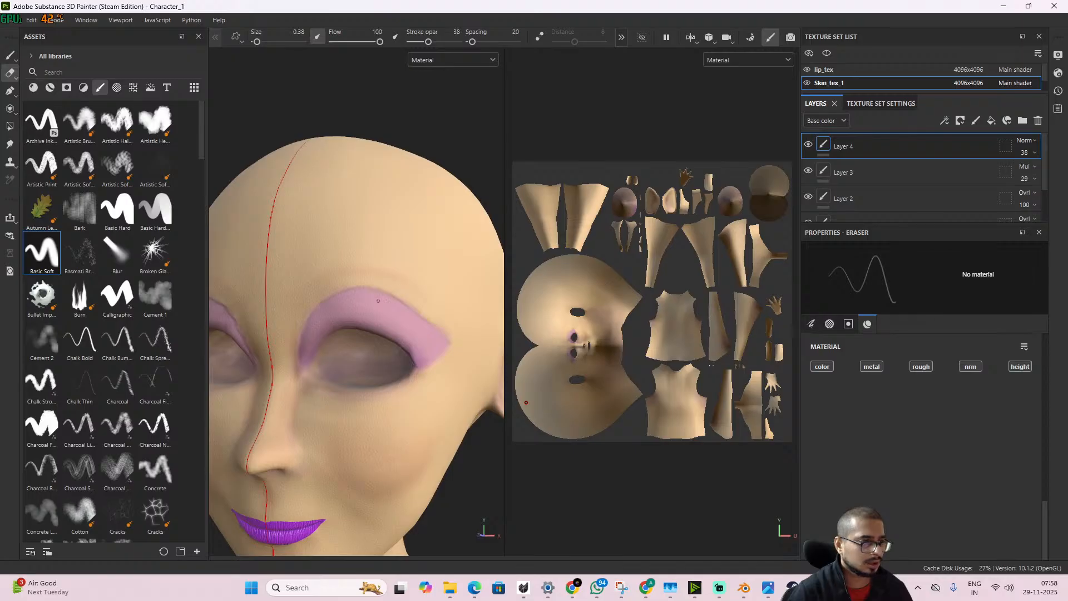
- Soften the eyeshadow's upper and outer edges with the Smudge tool at size 10 and flow 50
click(10, 144)
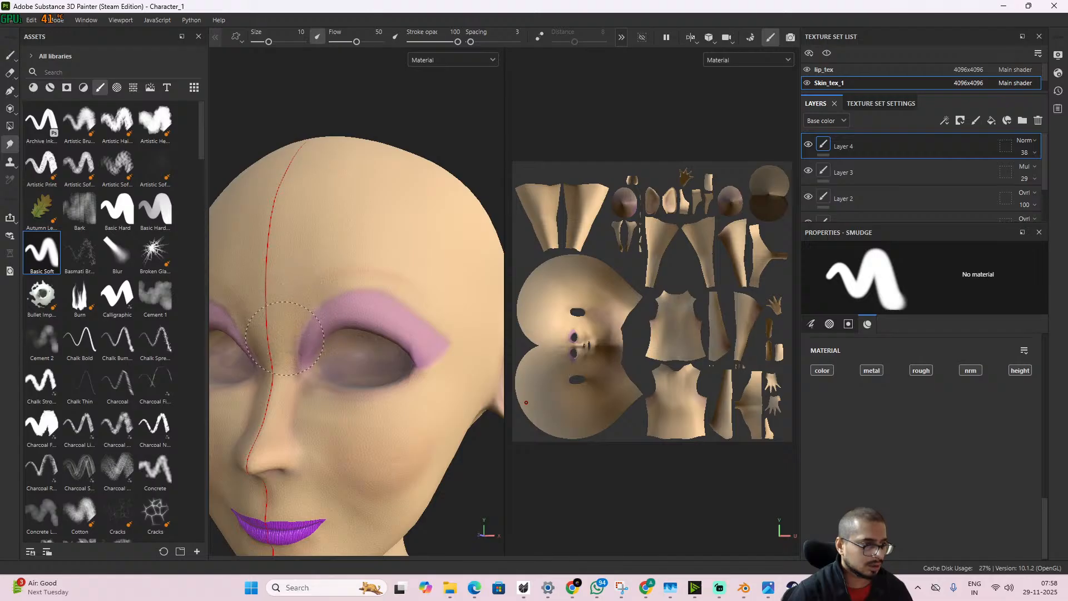
mouse_move(453, 381)
alt+mouse_down()
mouse_move(358, 353)
mouse_move(381, 358)
mouse_move(402, 331)
alt+mouse_up()
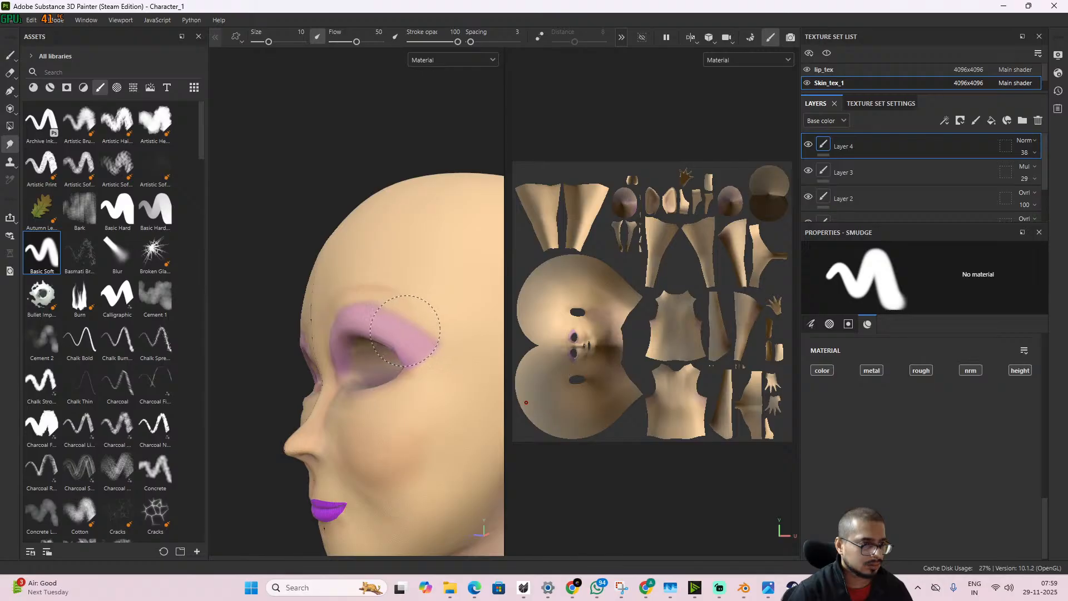
alt+drag(370, 311, 422, 428)
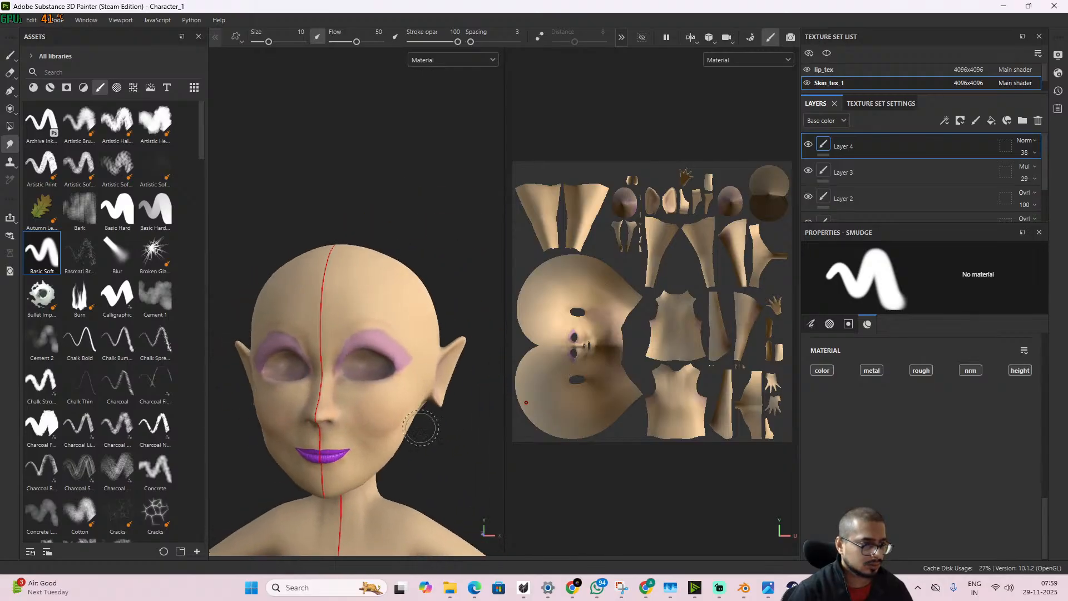
scroll(397, 379, up, 3)
mouse_move(396, 379)
alt+mouse_down()
mouse_move(376, 377)
mouse_move(384, 367)
alt+mouse_up()
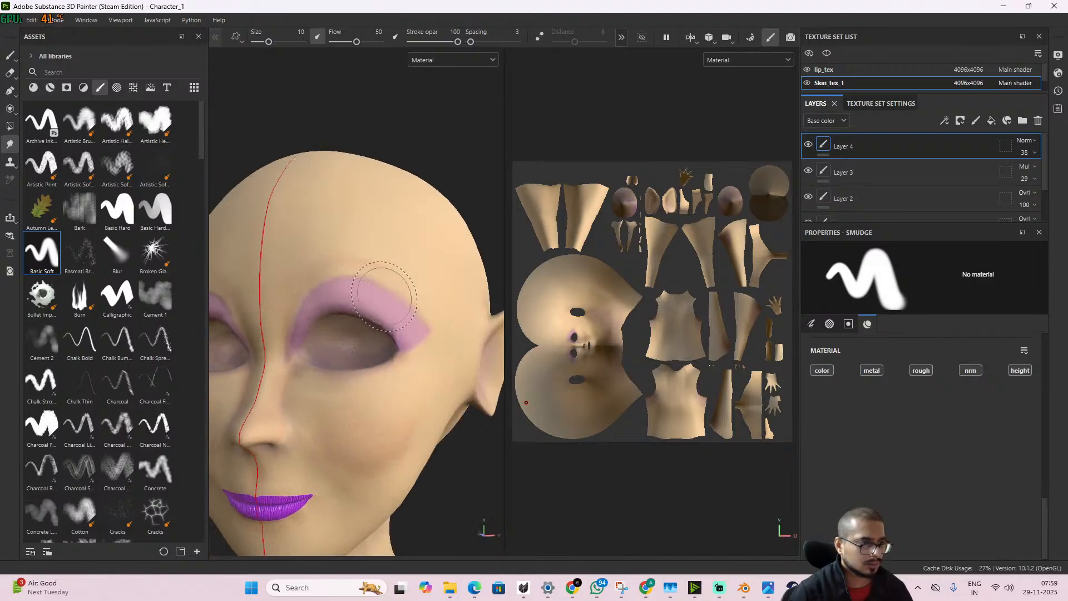
drag(406, 309, 408, 310)
mouse_move(383, 373)
shift+right_down()
mouse_move(401, 372)
mouse_move(358, 405)
mouse_move(374, 403)
shift+right_up()
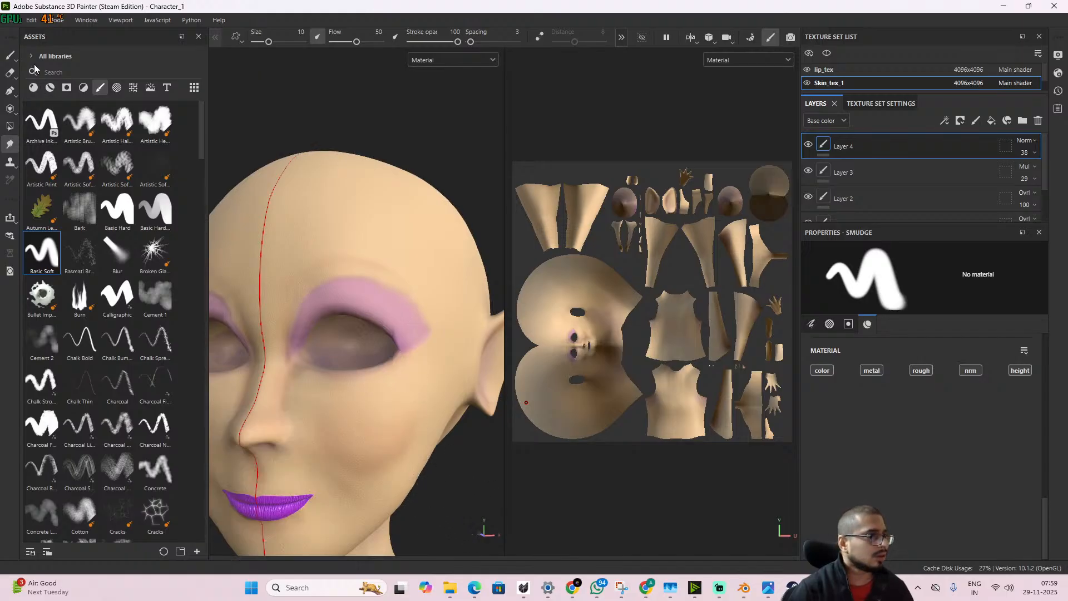
- Try to extend the purple eyeshadow at the eye's inner corner with the Paint tool
click(9, 55)
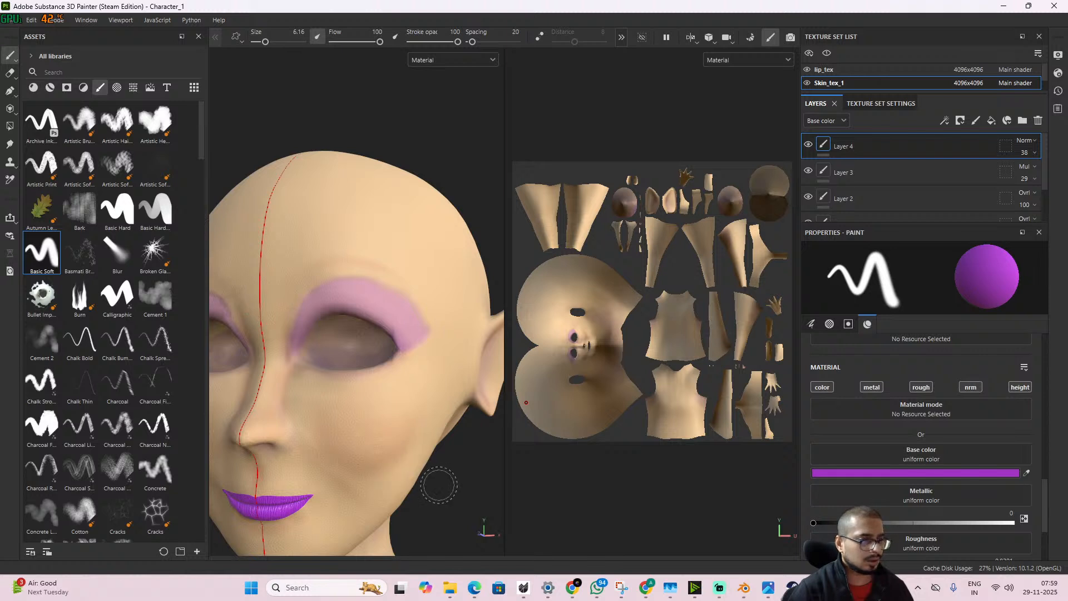
alt+shift+drag(449, 507, 449, 494)
alt+right_drag(404, 431, 425, 476)
alt+middle_drag(426, 473, 448, 282)
scroll(447, 282, up, 1)
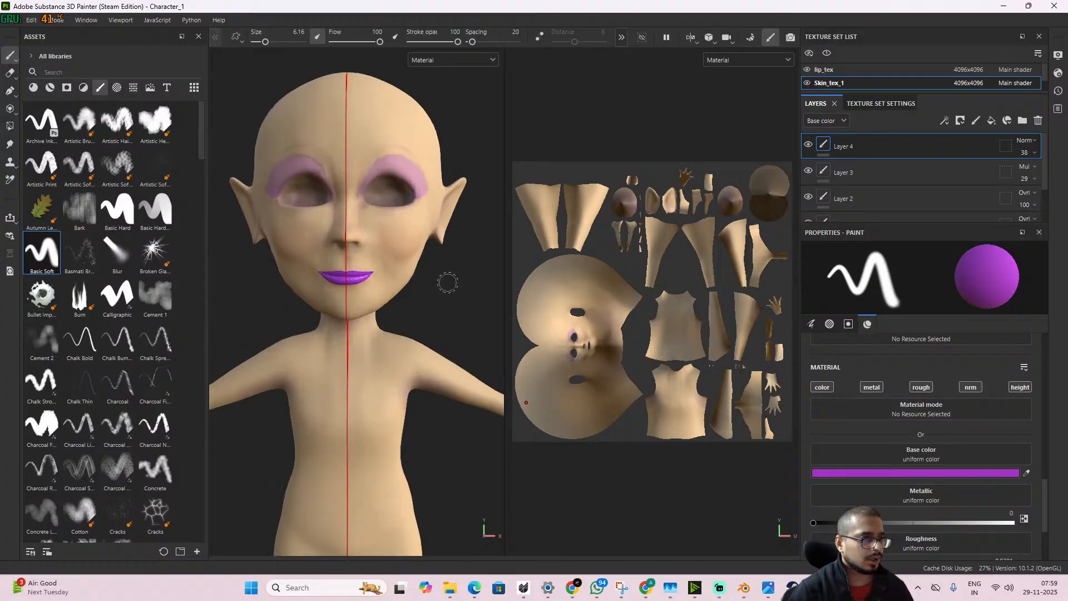
scroll(447, 403, up, 5)
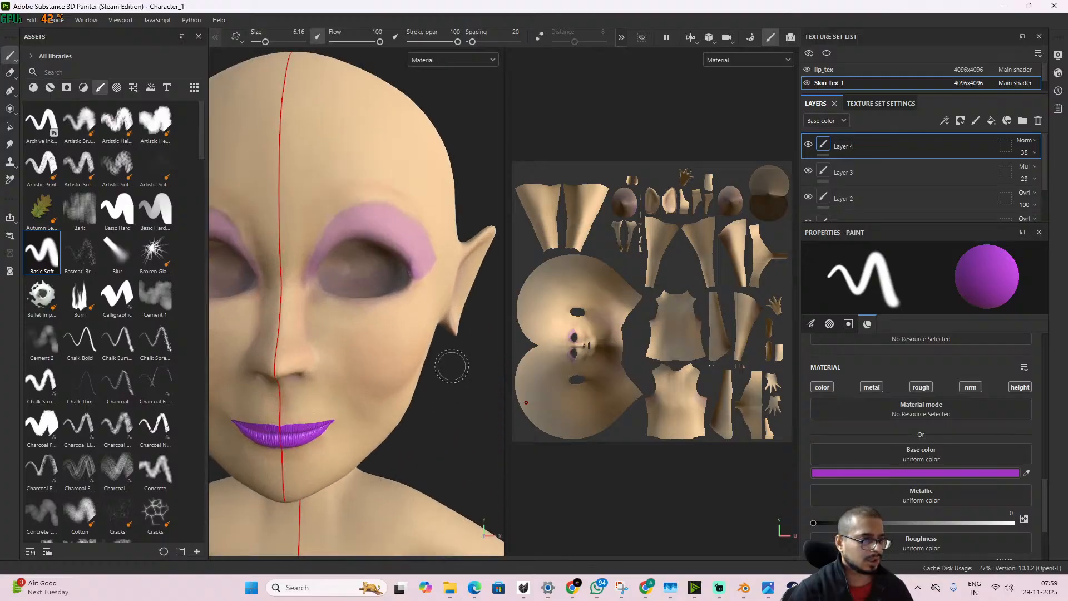
scroll(467, 400, up, 2)
scroll(448, 384, up, 2)
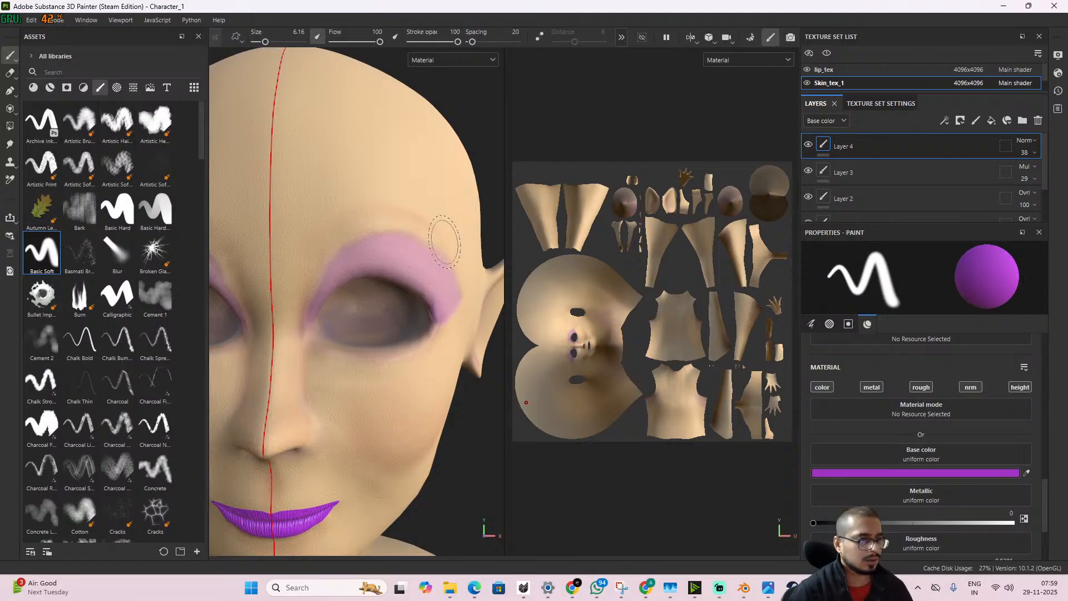
click(315, 271)
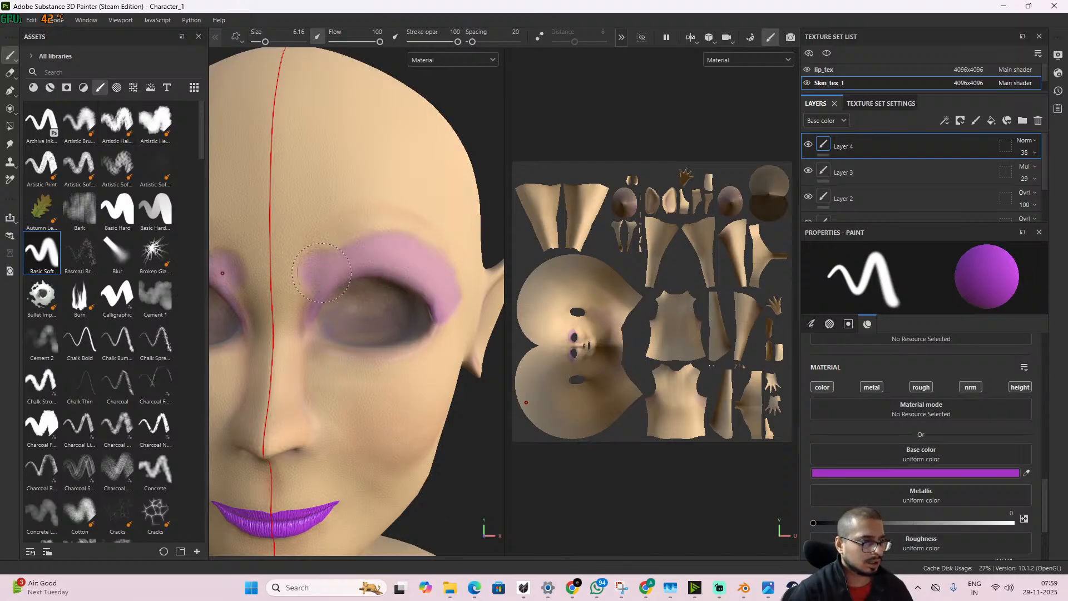
- Blend the eyeshadow's inner and outer edges into the skin with the Smudge tool at size 5.55
click(9, 145)
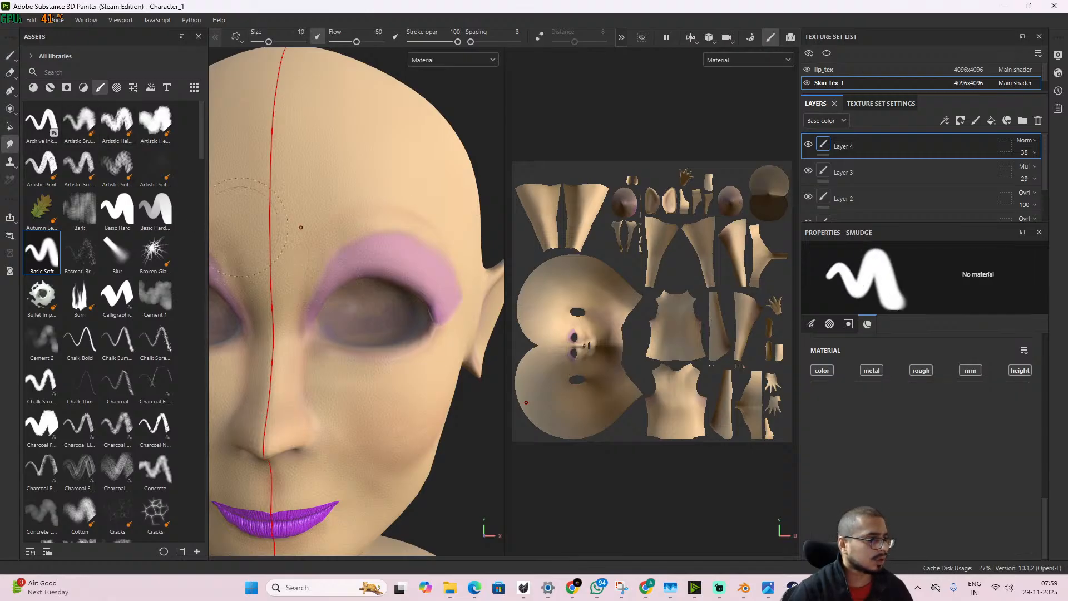
right_click(334, 273)
click(383, 350)
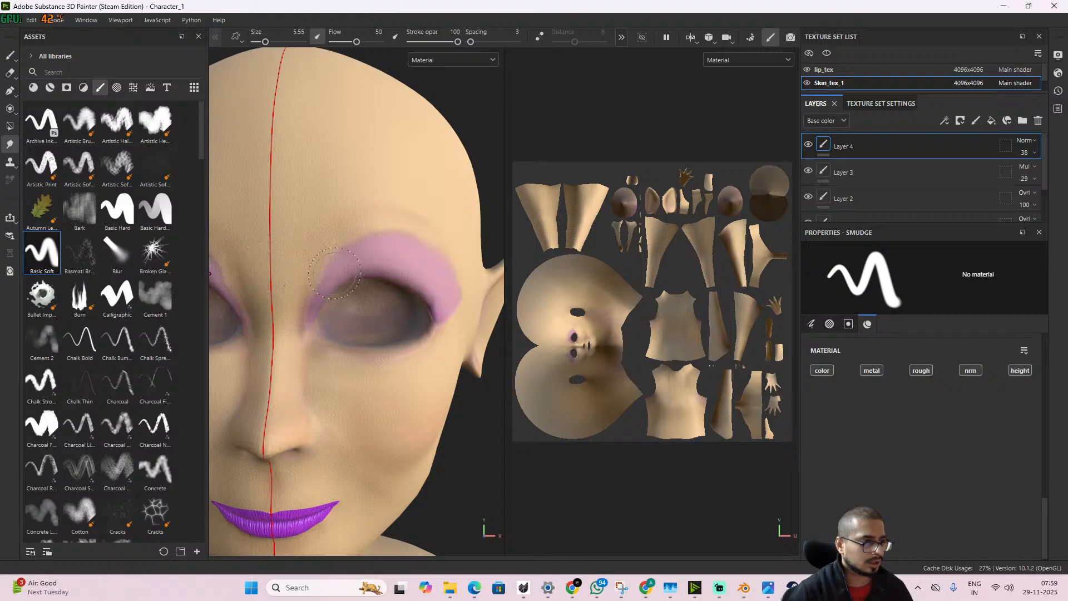
drag(322, 284, 313, 285)
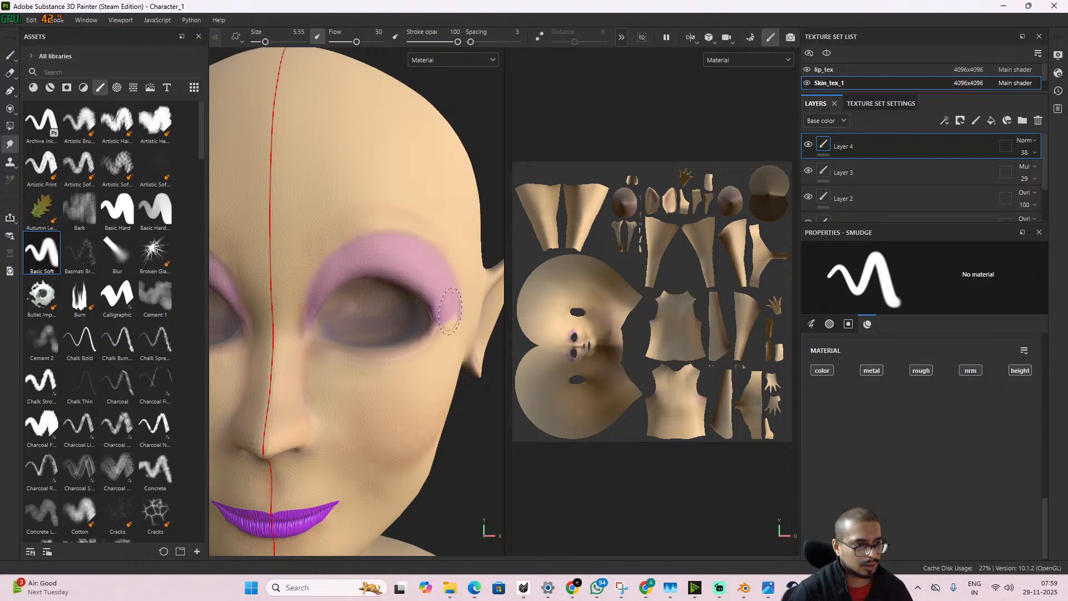
alt+drag(455, 316, 433, 312)
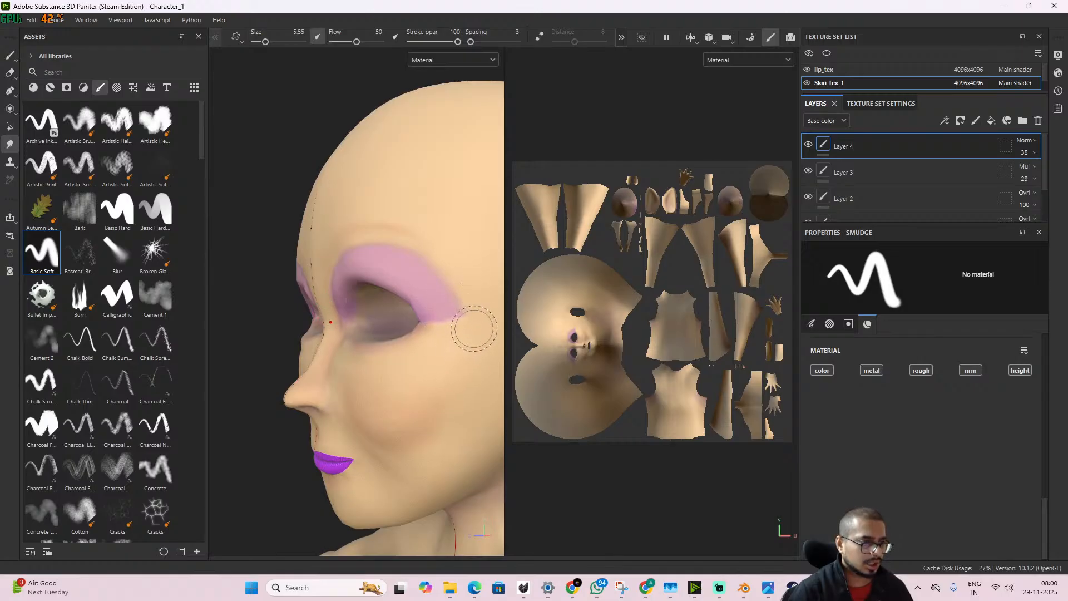
- Lower Layer 4's opacity to 13 for a subtler eyeshadow
alt+drag(434, 350, 456, 347)
scroll(423, 338, down, 3)
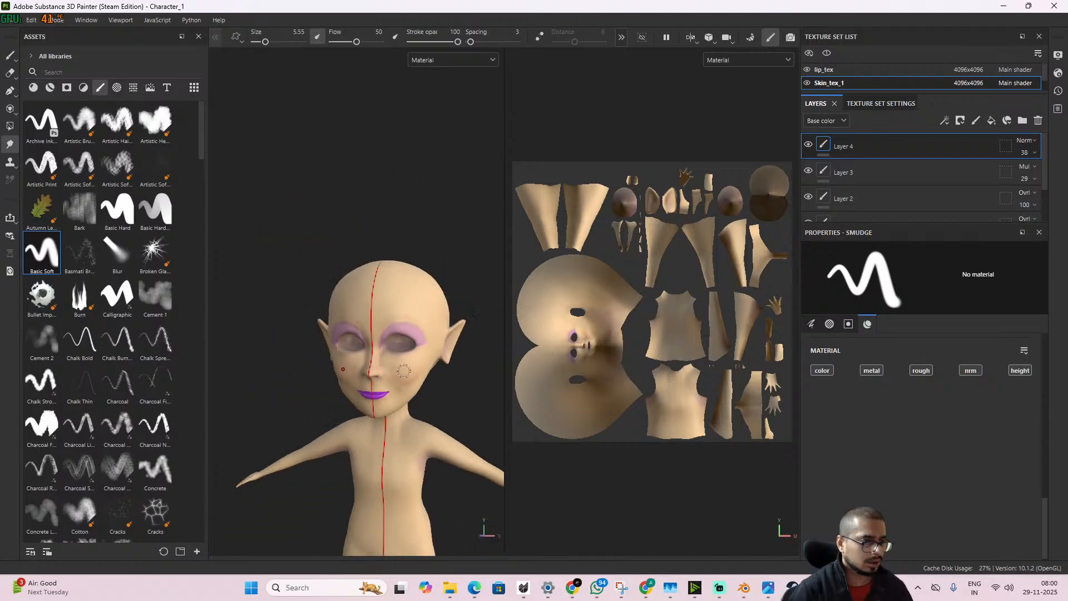
alt+drag(422, 339, 406, 369)
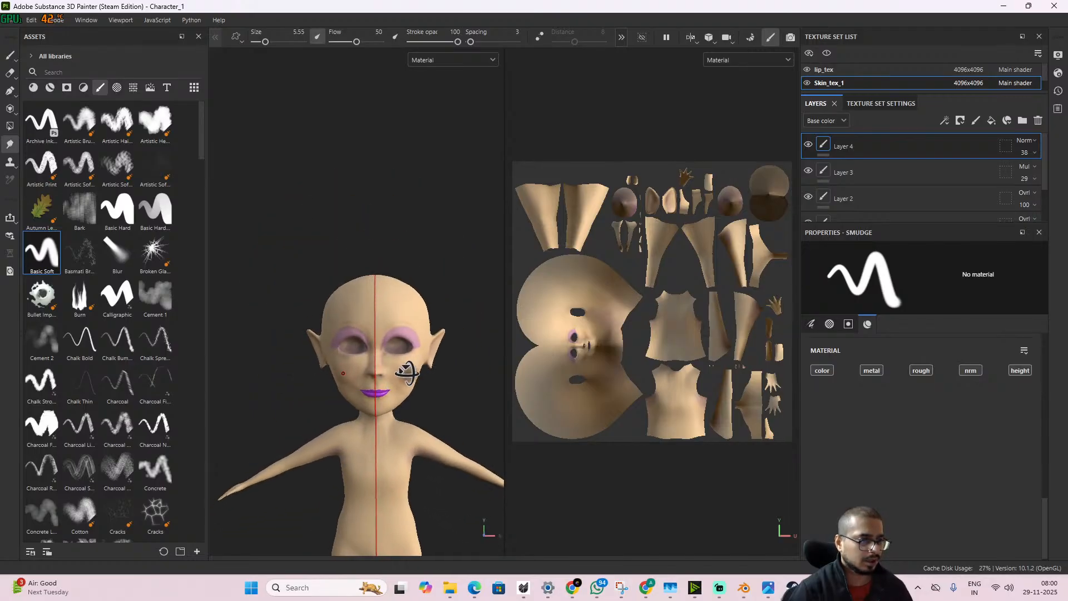
scroll(406, 369, up, 5)
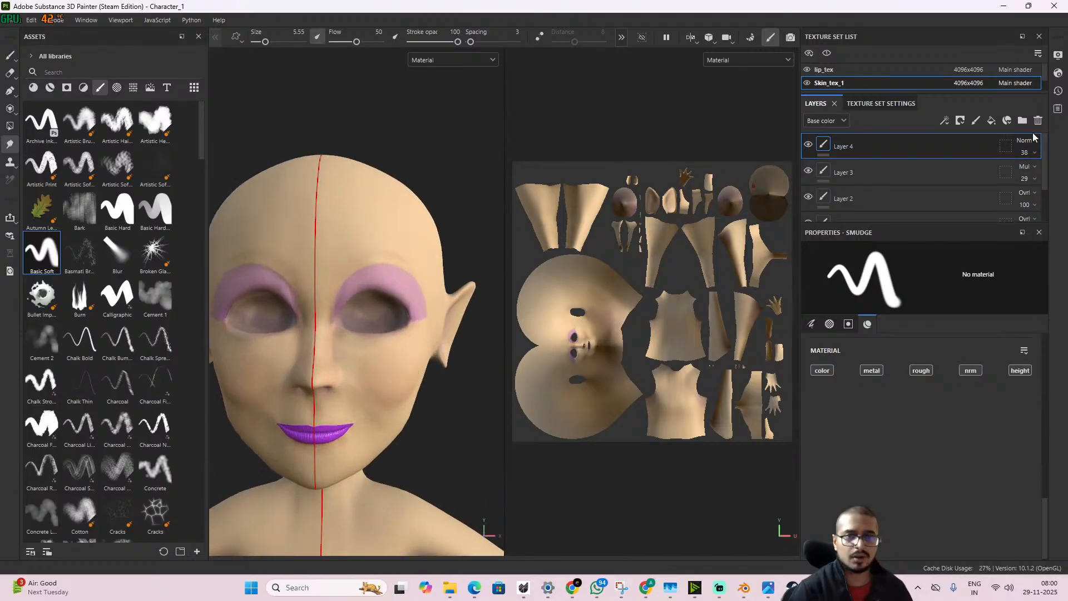
click(1027, 153)
drag(1030, 175, 1019, 174)
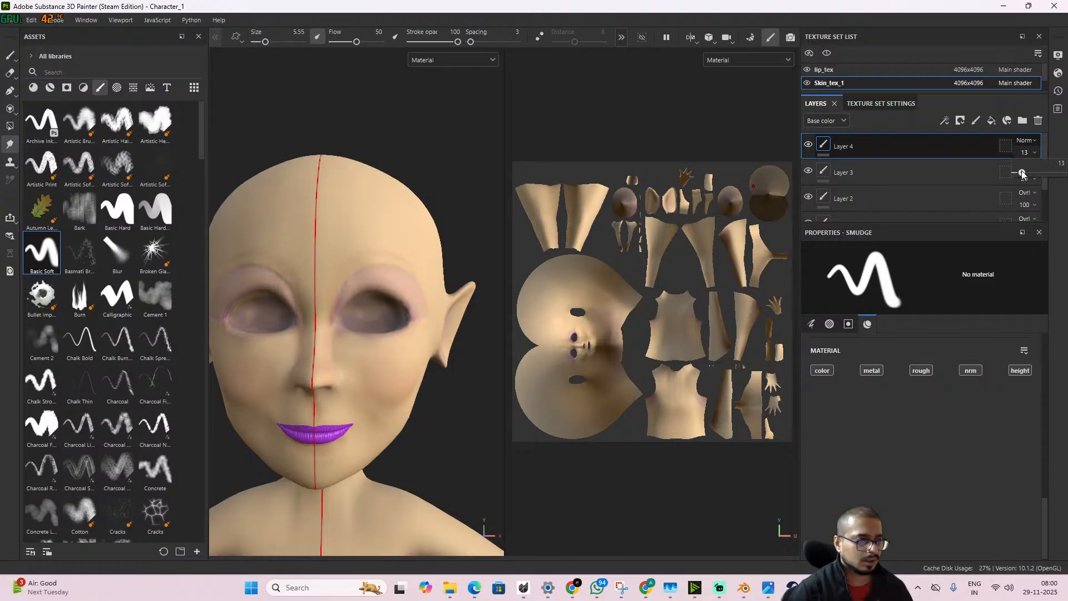
- Smudge the upper outer edge of the faint eyeshadow up close
scroll(401, 234, up, 5)
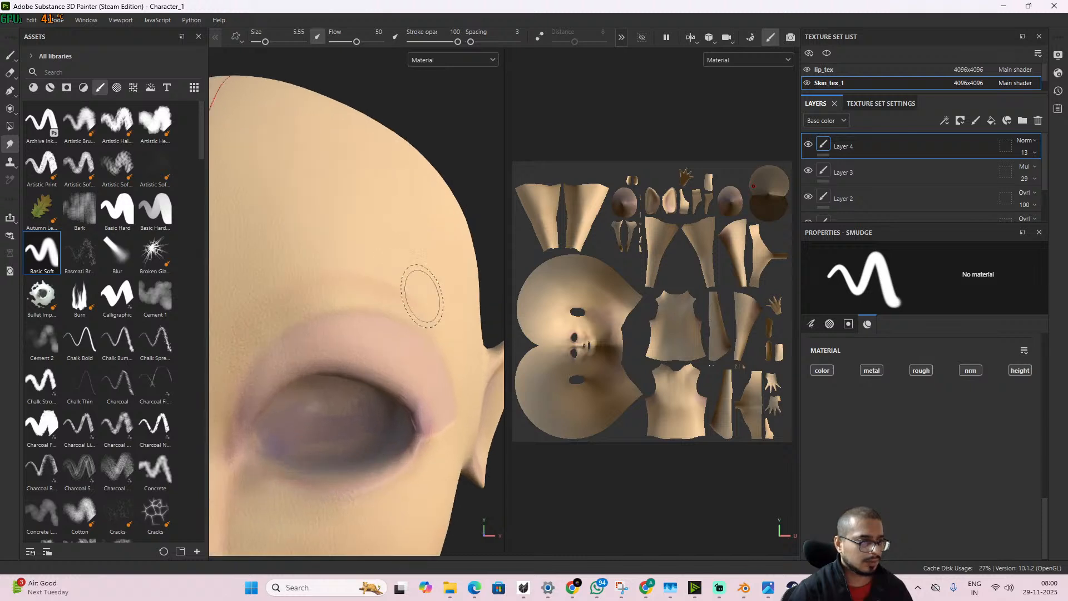
alt+drag(422, 295, 393, 289)
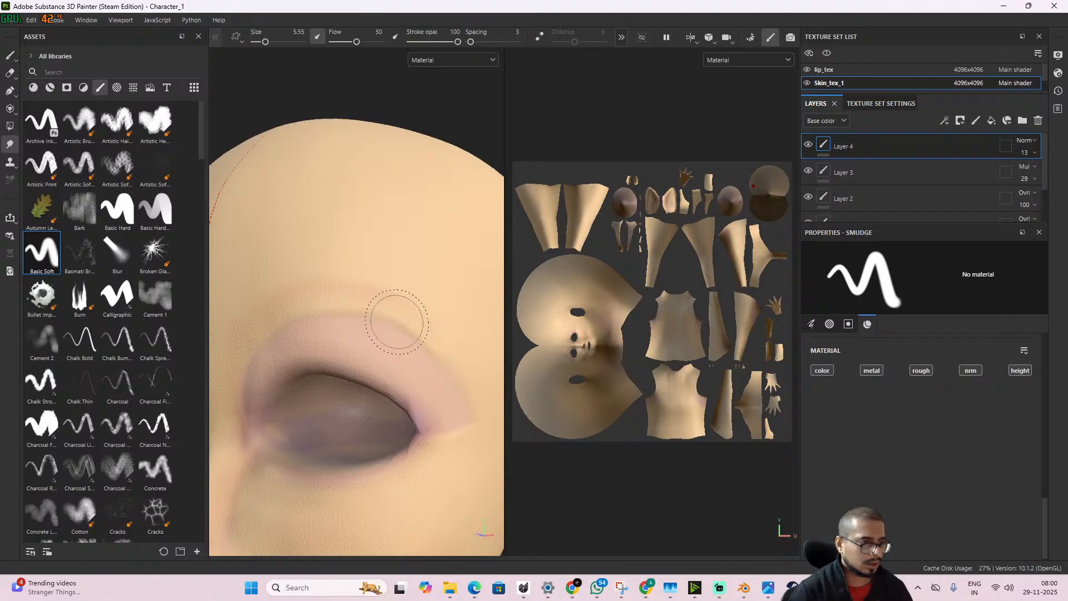
drag(397, 326, 409, 328)
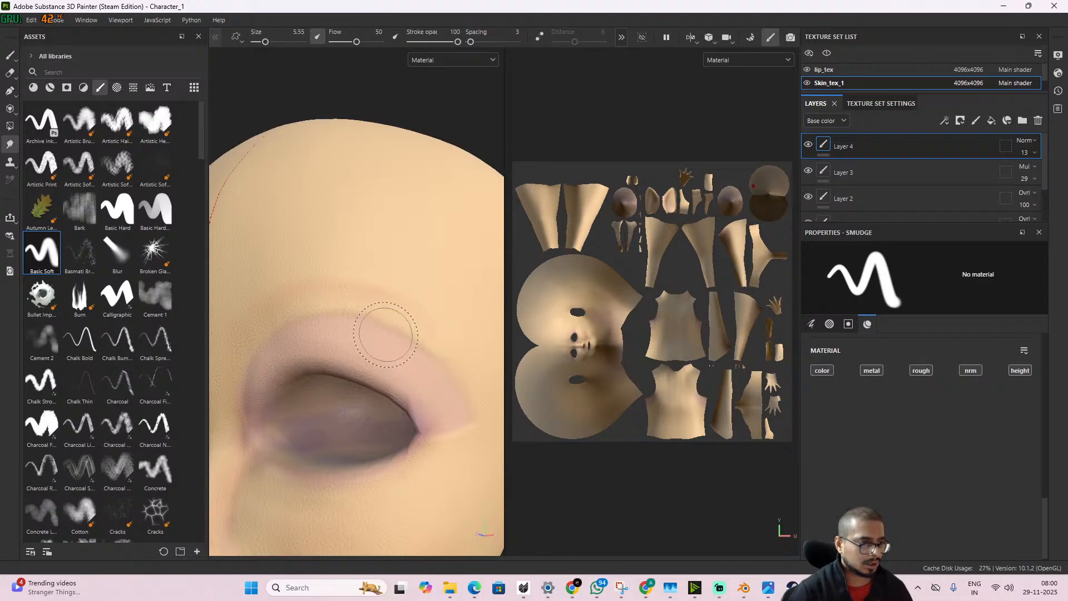
- Examine the softened eyeshadow from the side and on the full character
scroll(385, 334, down, 4)
mouse_move(385, 361)
alt+mouse_down()
mouse_move(425, 373)
mouse_move(398, 377)
mouse_move(327, 345)
mouse_move(295, 348)
mouse_move(405, 378)
alt+mouse_up()
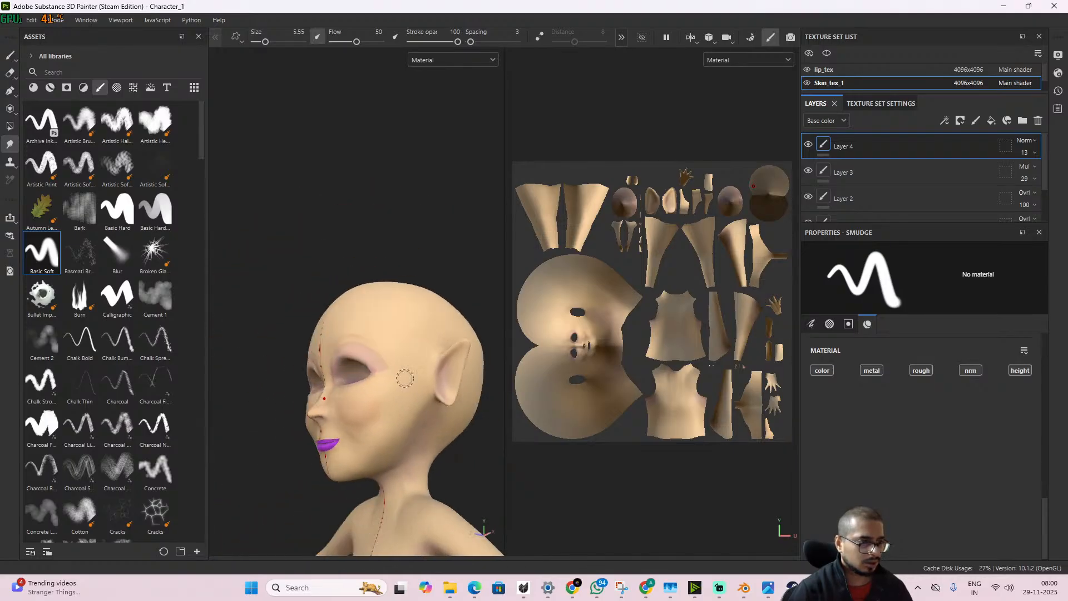
scroll(405, 378, up, 5)
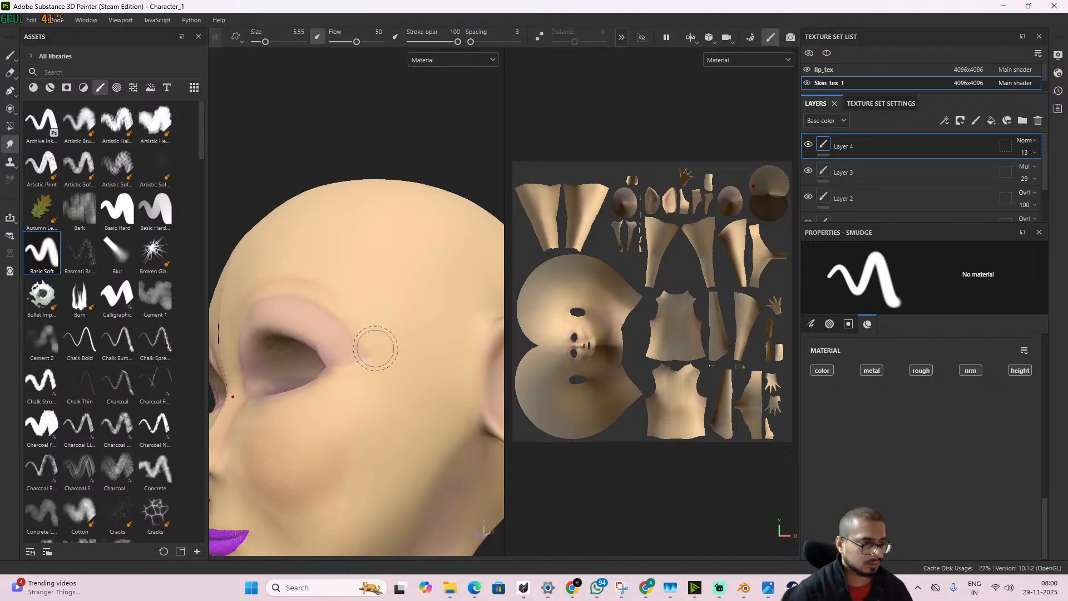
scroll(378, 352, down, 6)
alt+drag(378, 352, 422, 439)
scroll(391, 422, down, 4)
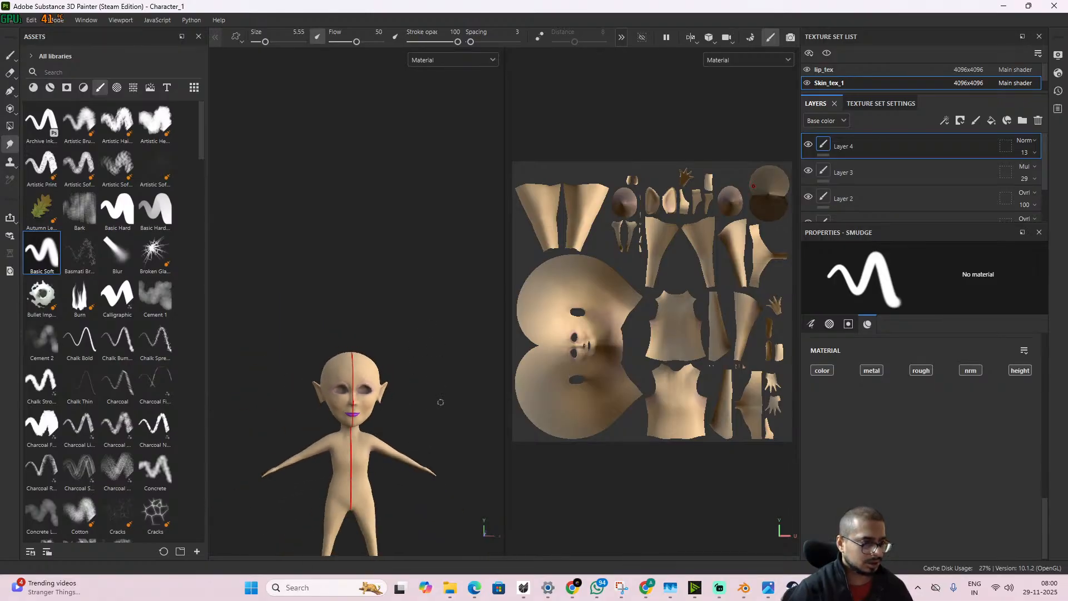
alt+middle_drag(440, 402, 440, 359)
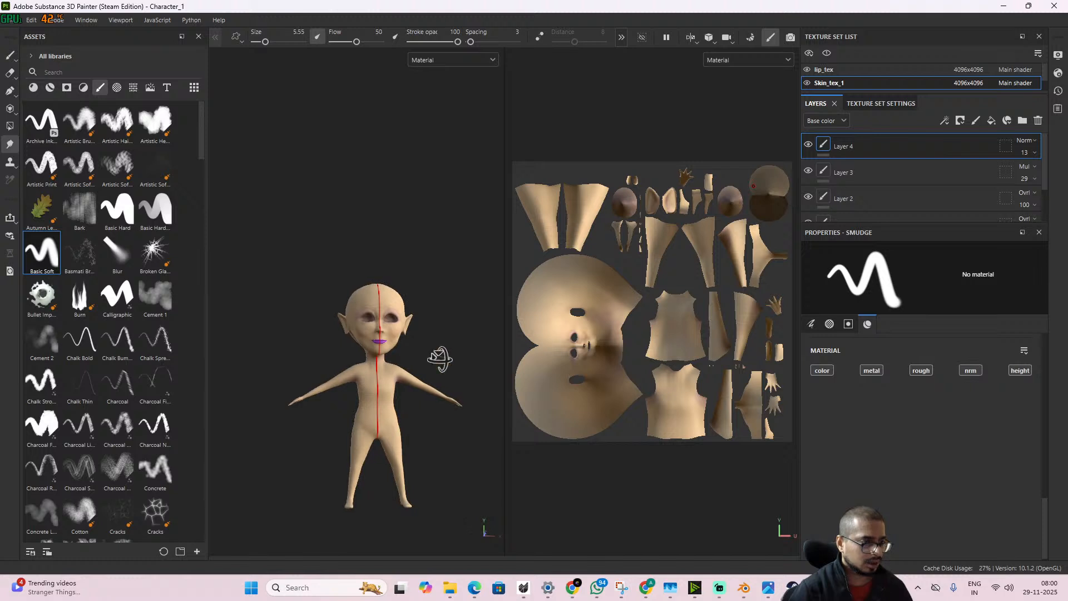
alt+drag(439, 359, 427, 382)
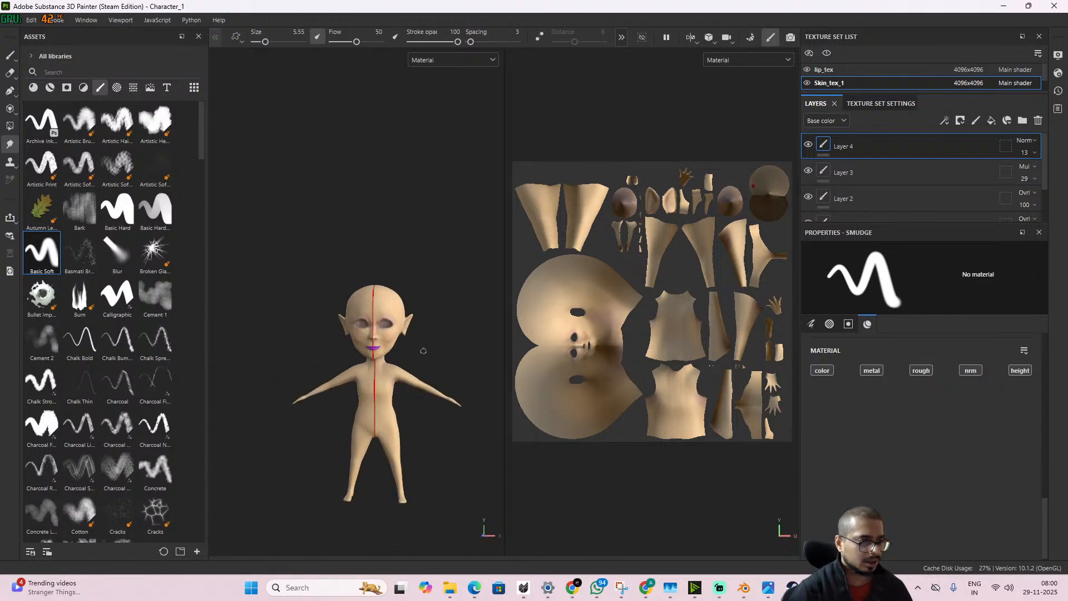
- Configure the texture export with the Document channels + Normal + AO (With Alpha) template, size 4096 and Dilation + transparent padding
scroll(423, 351, up, 3)
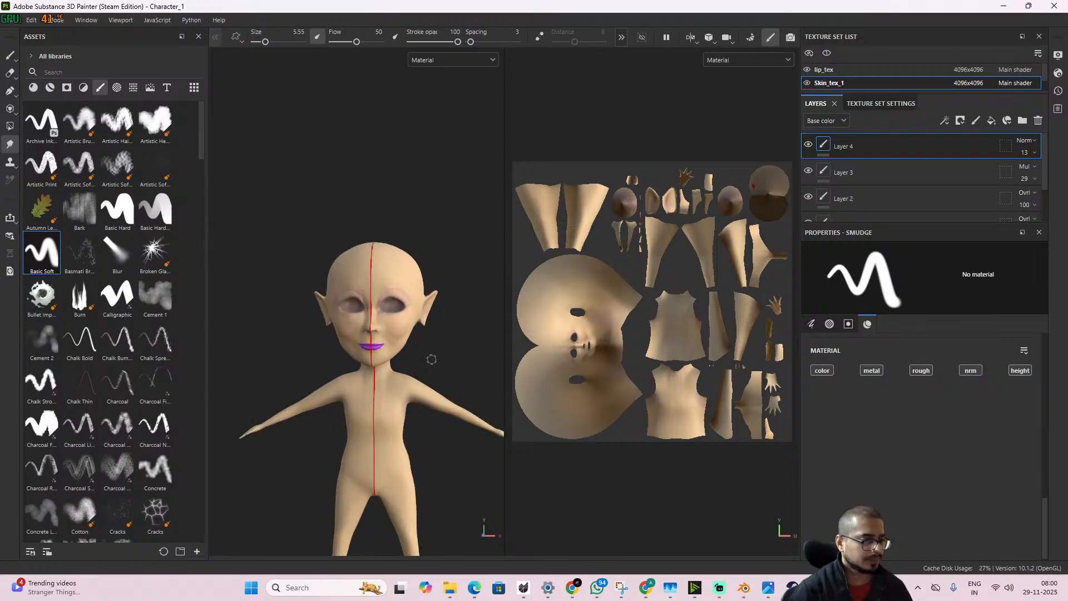
alt+middle_drag(432, 360, 421, 301)
click(11, 20)
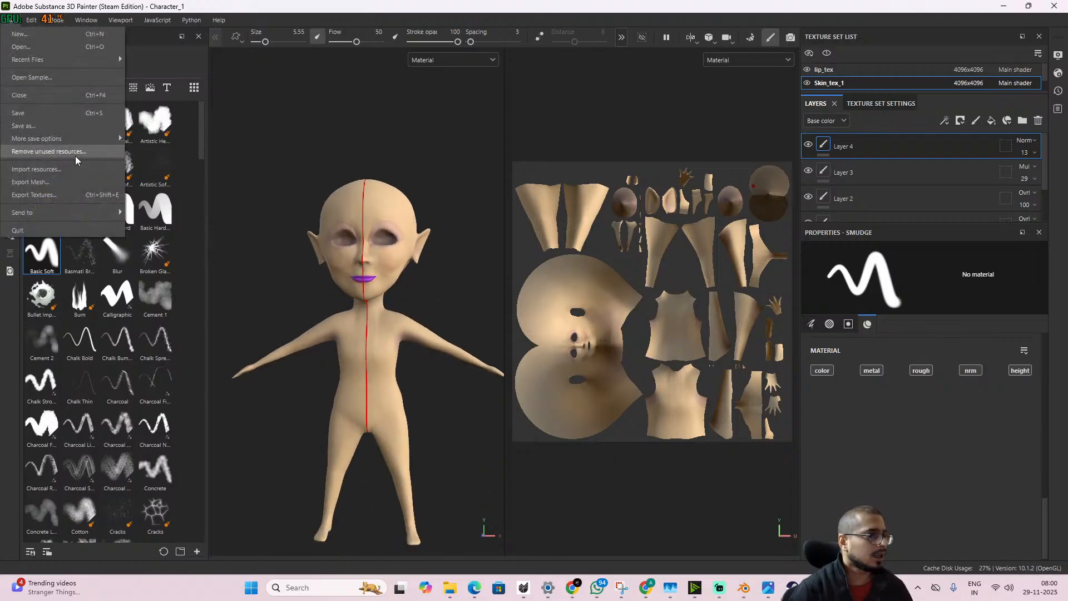
click(79, 189)
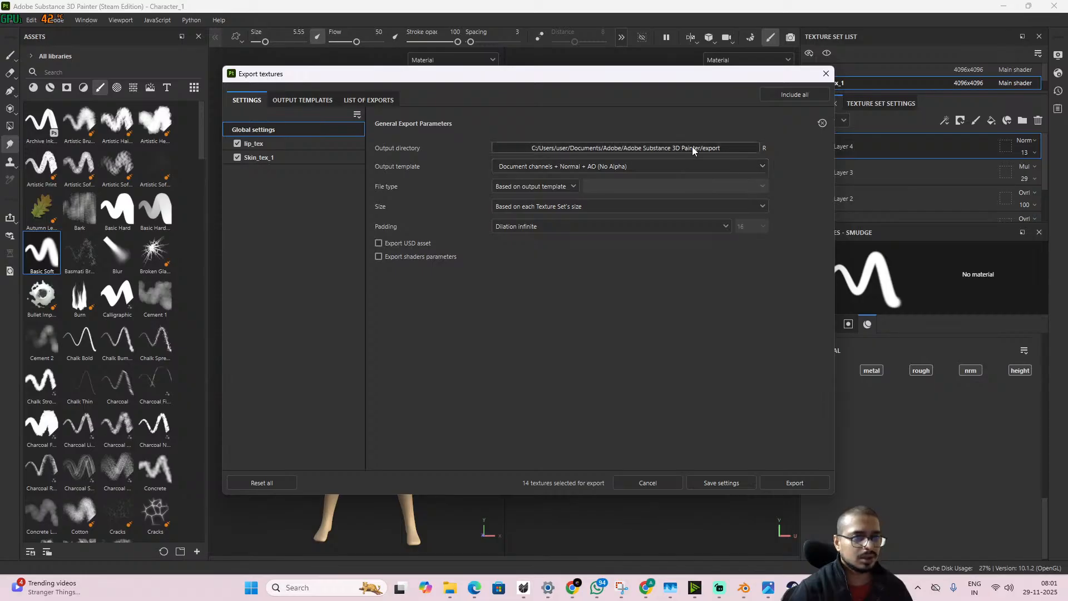
click(642, 164)
click(629, 203)
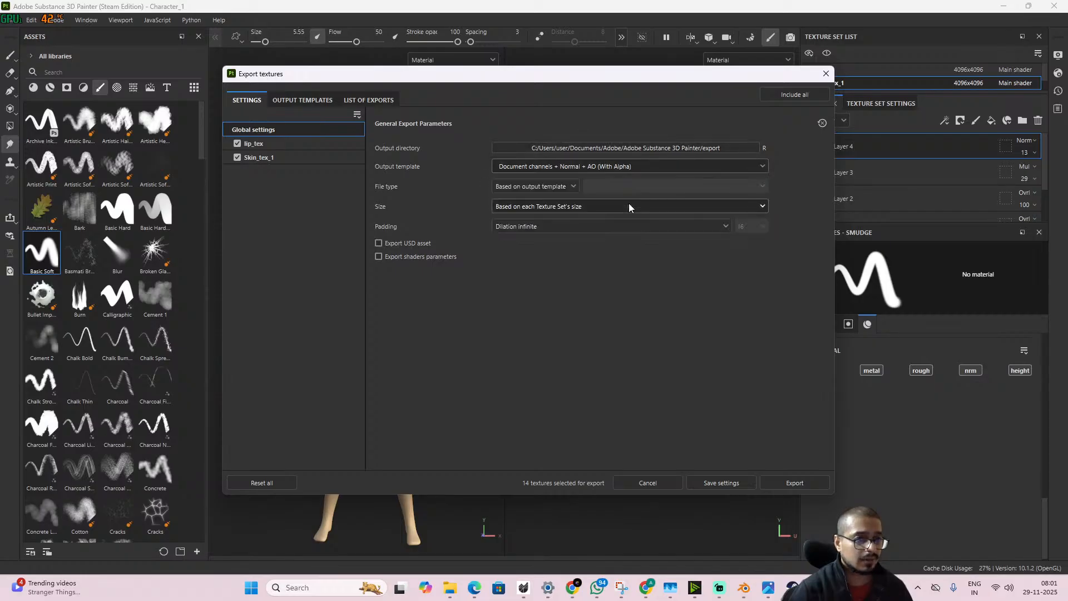
click(579, 207)
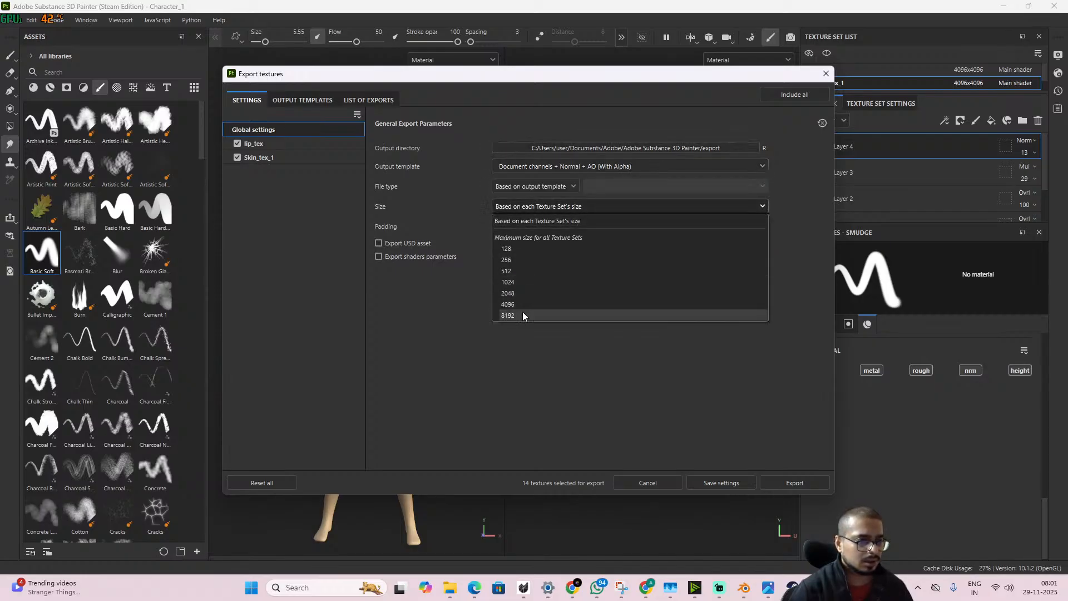
click(520, 305)
click(542, 225)
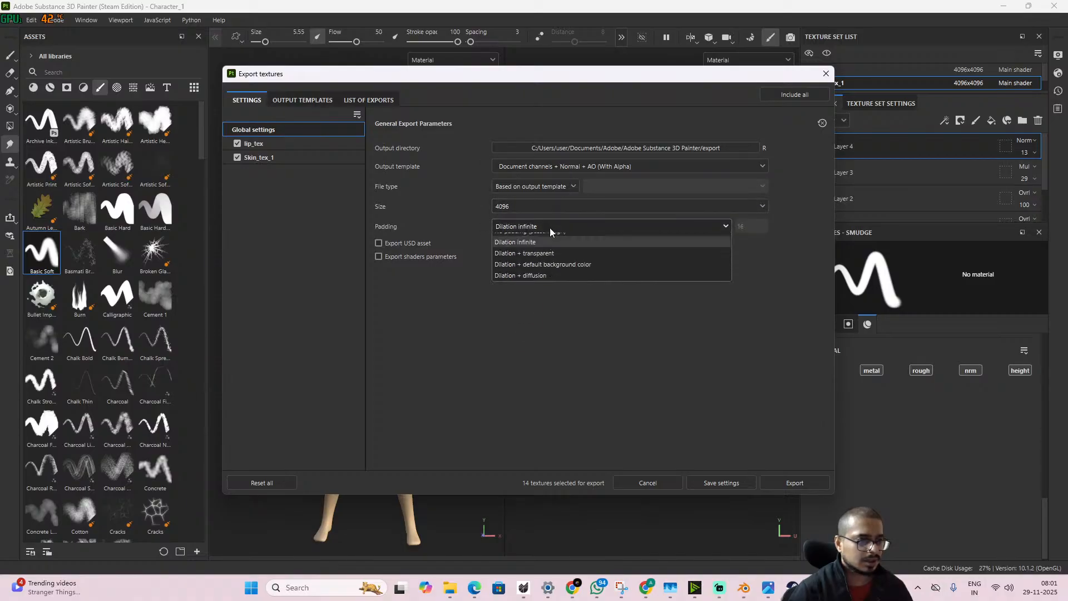
click(540, 263)
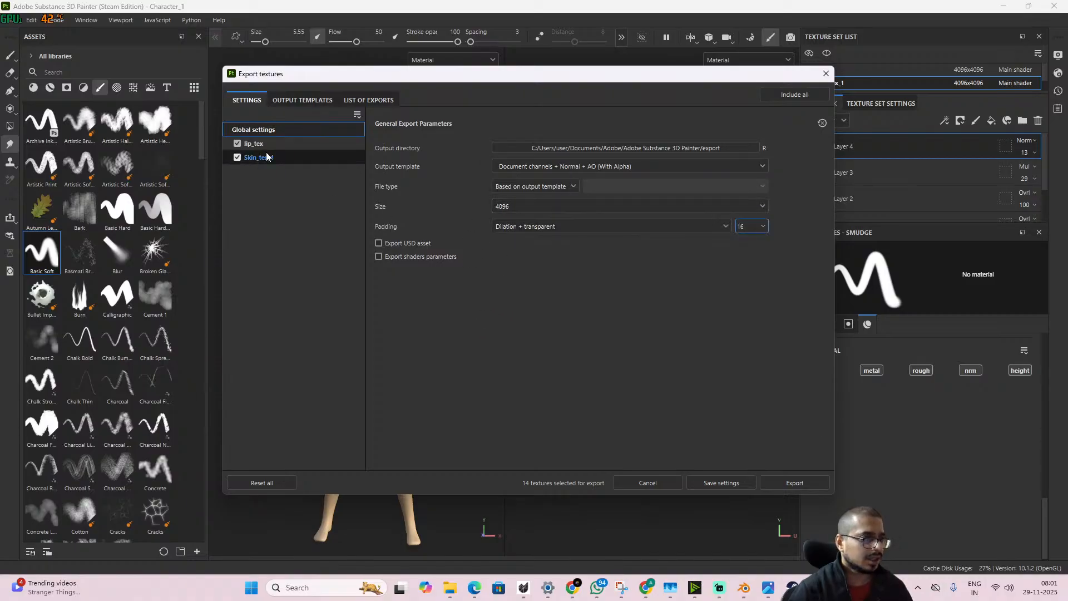
- Exclude the Normal and Mixed_AO output maps from the export of both lip_tex and Skin_tex_1, keeping Normal_OpenGL
click(295, 146)
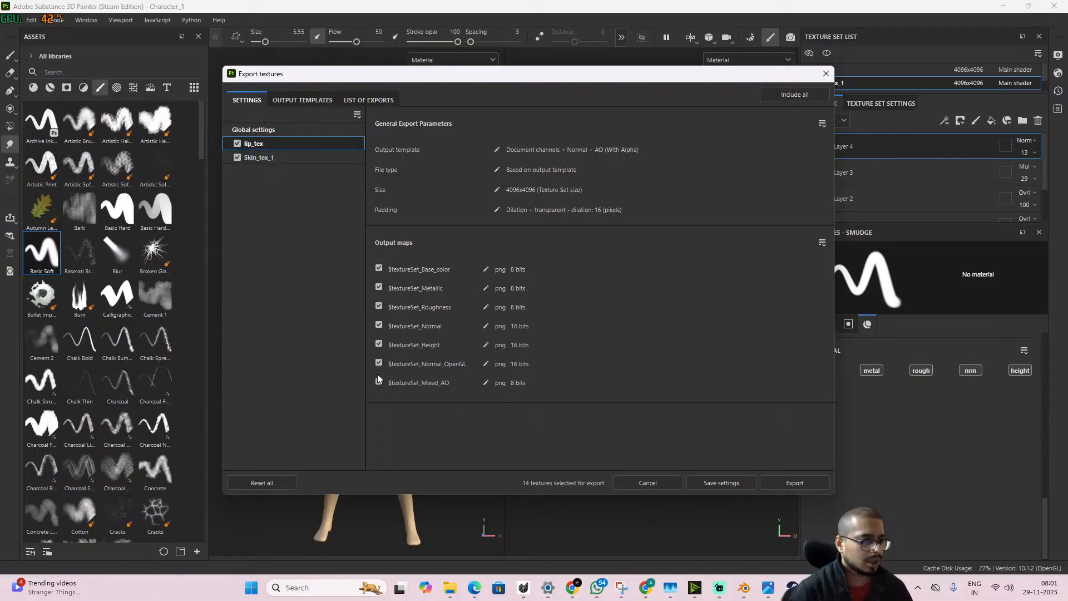
click(272, 158)
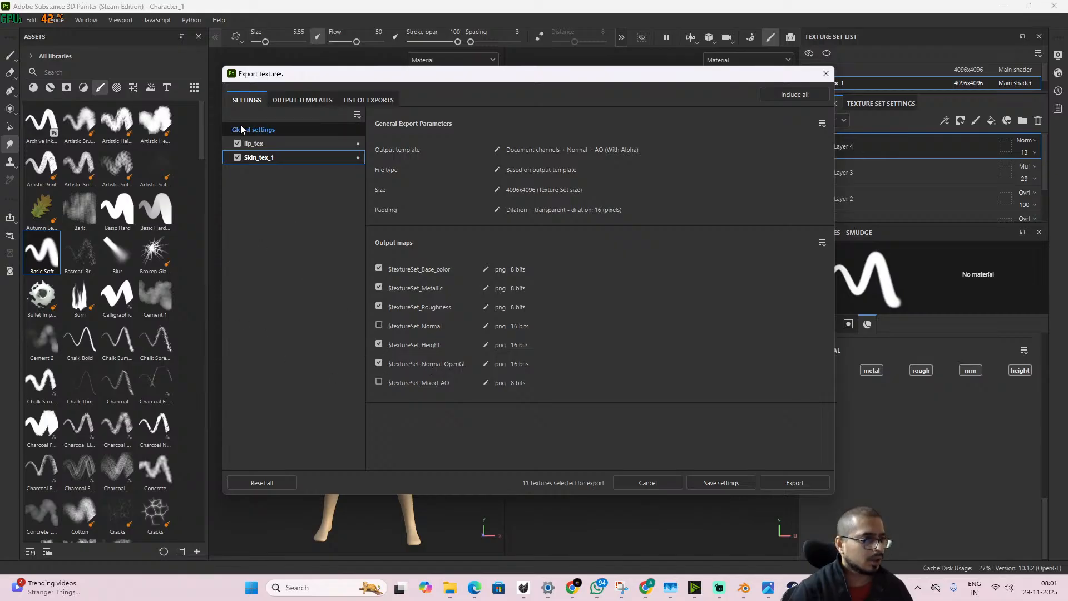
click(269, 145)
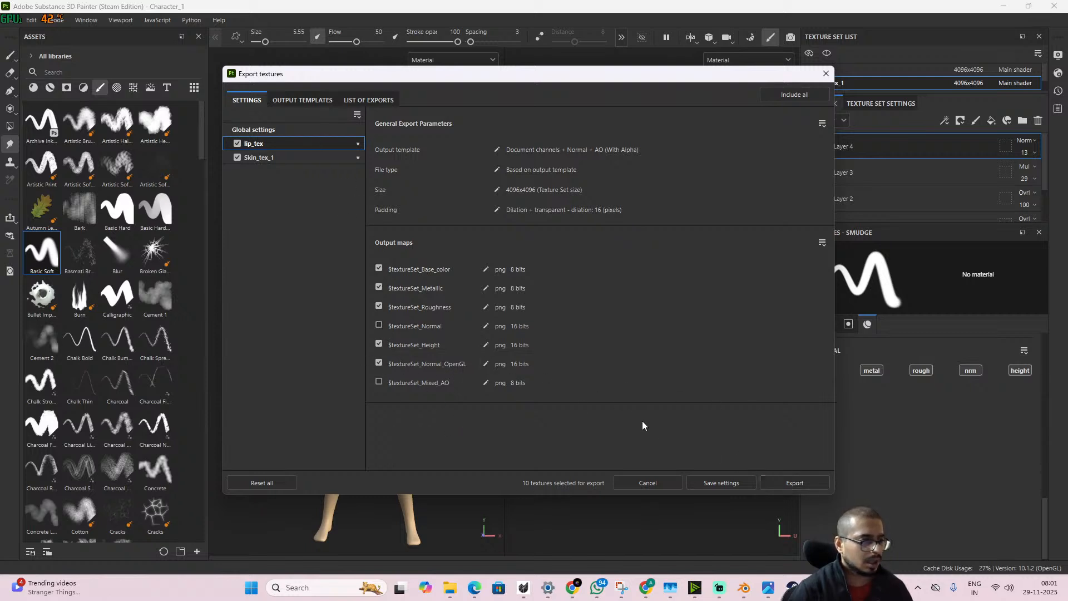
click(304, 101)
click(259, 101)
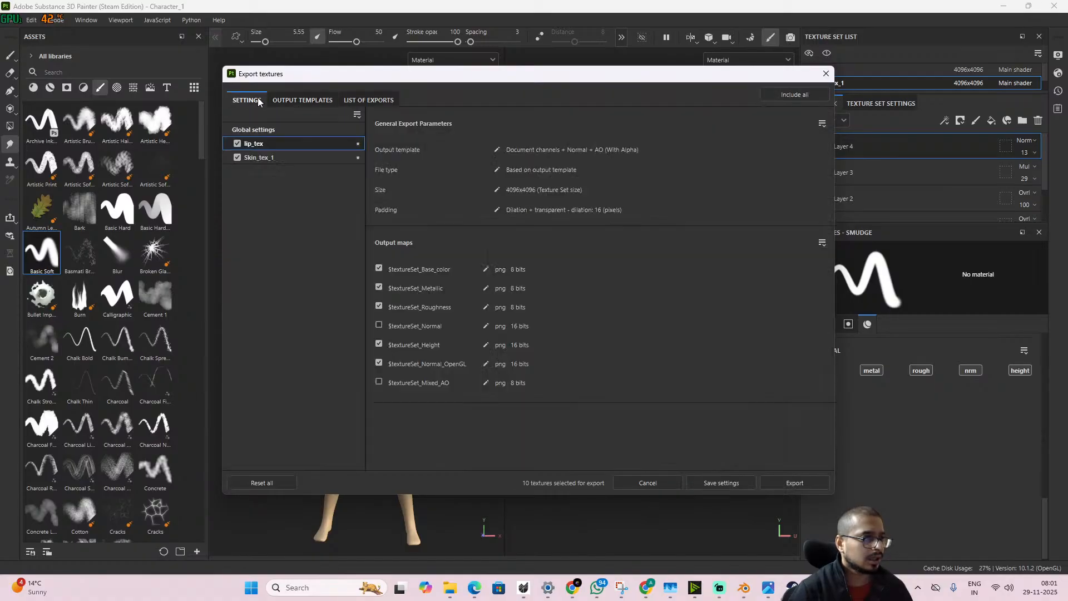
- Set the export output directory to a new folder Tex_Character_1 inside Blender_Tuttorial_1/Substance_texturing on drive D
click(297, 131)
click(706, 148)
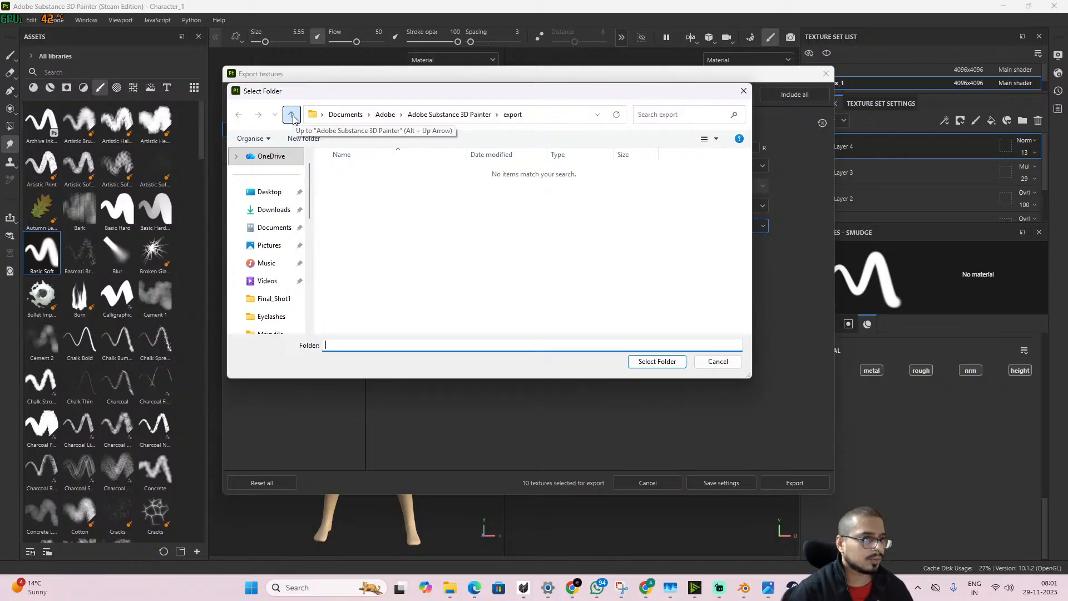
scroll(278, 300, down, 5)
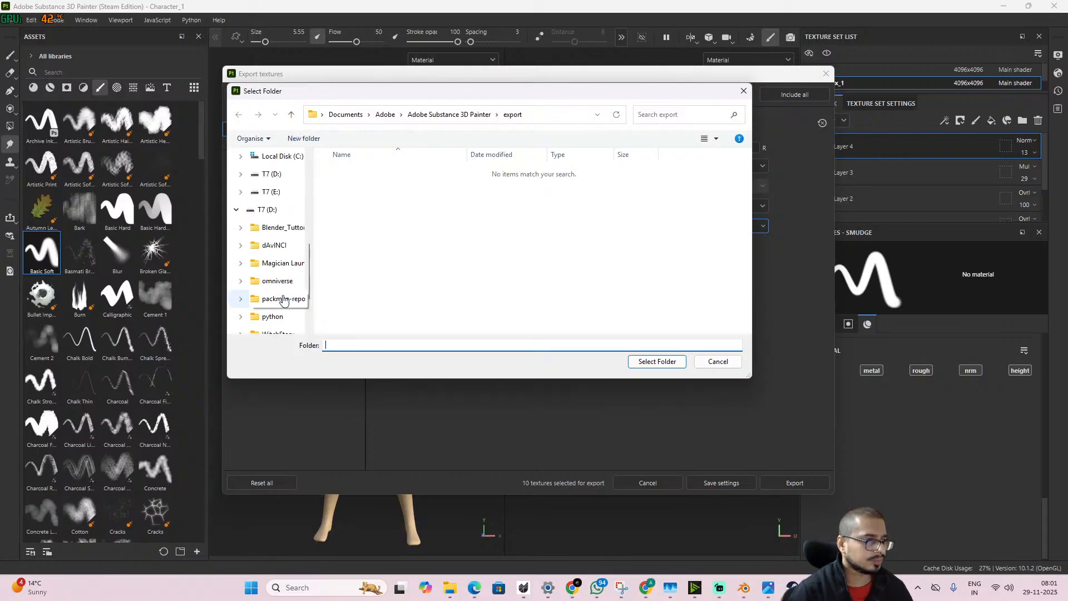
click(285, 228)
double_click(382, 219)
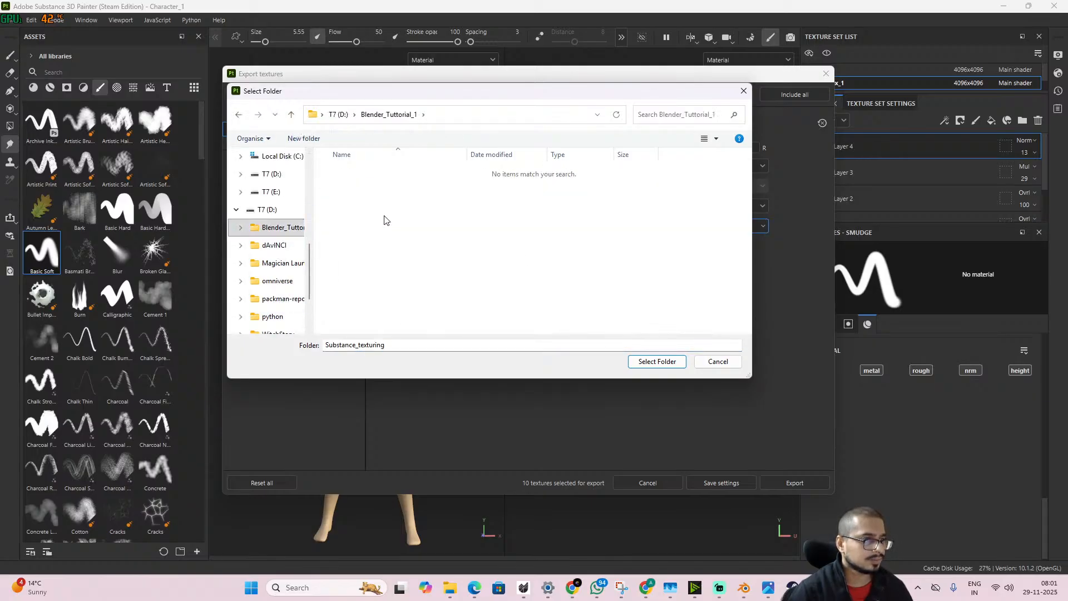
click(306, 139)
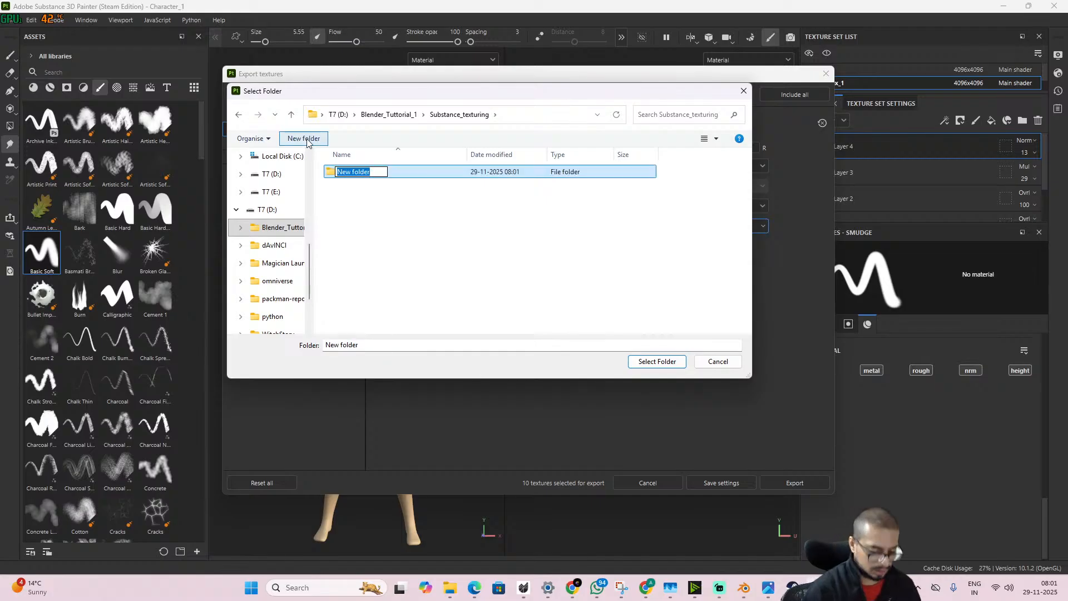
text(Tex)
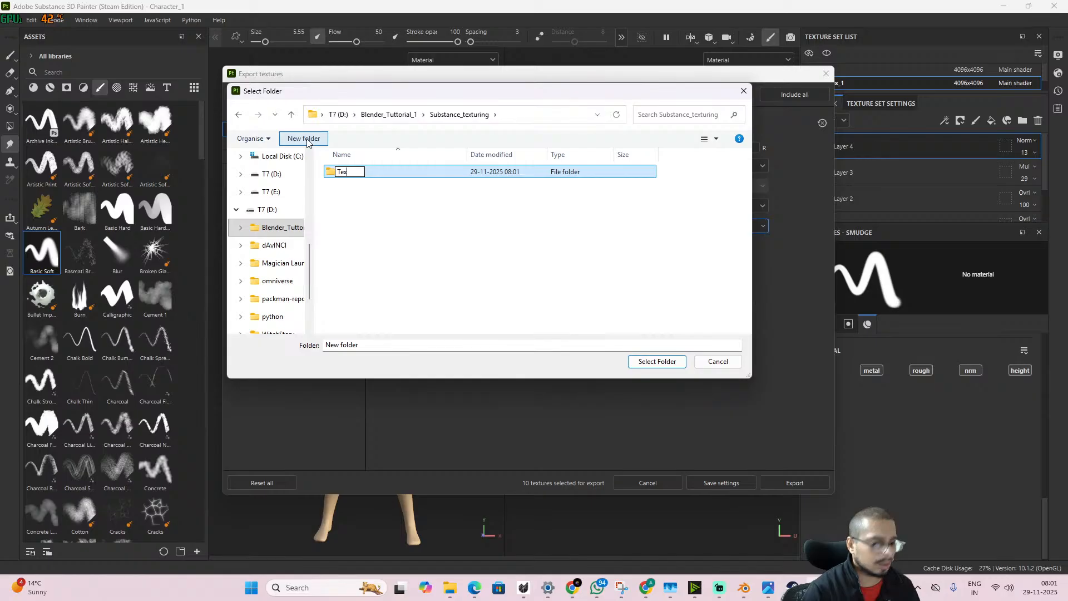
text(t_Cha)
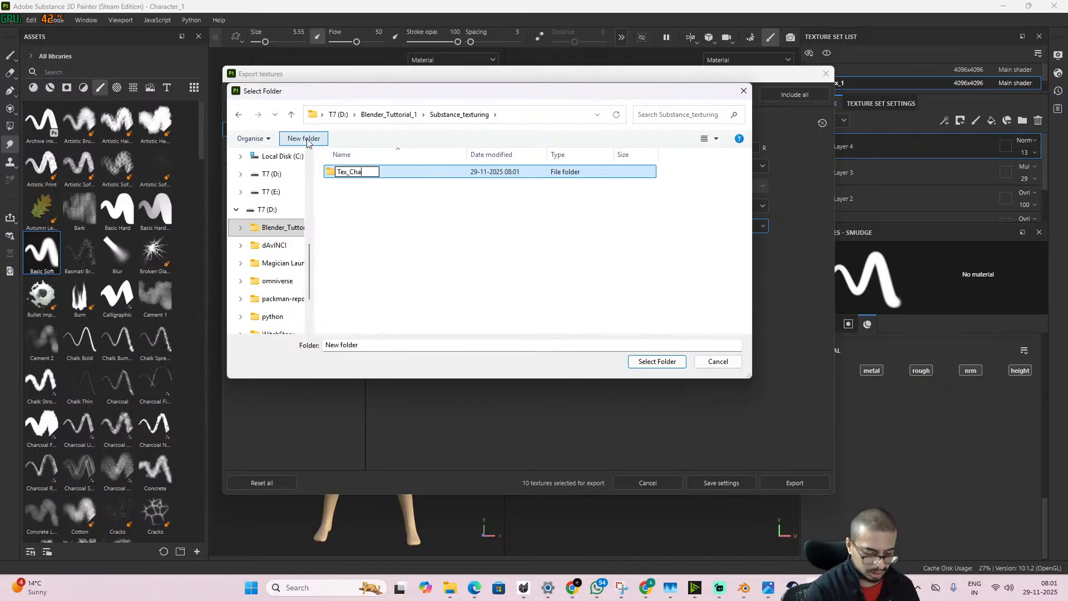
text(racter_1)
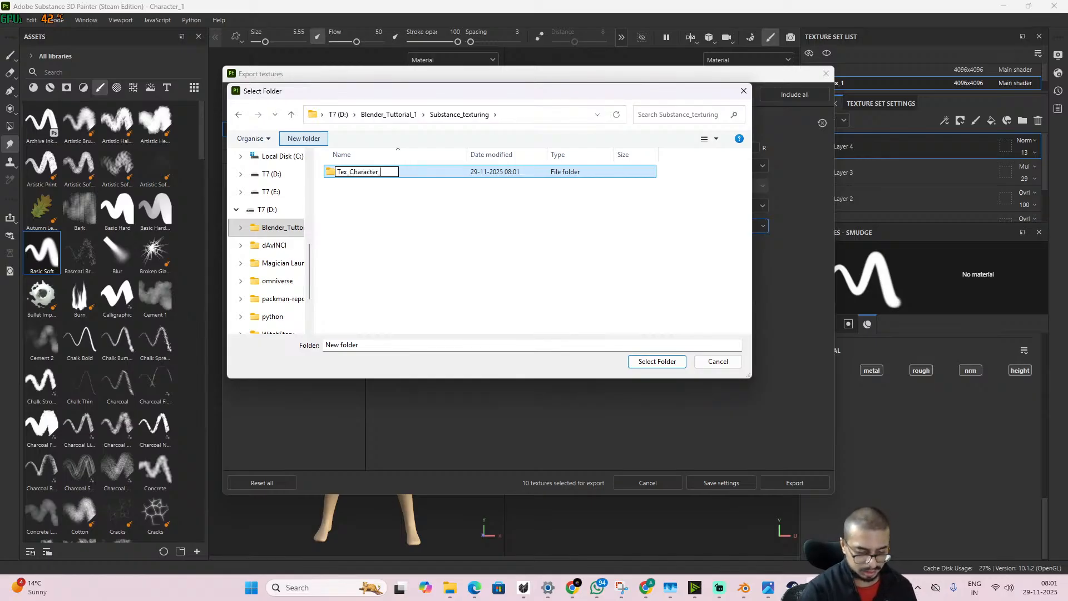
key(Return)
double_click(420, 172)
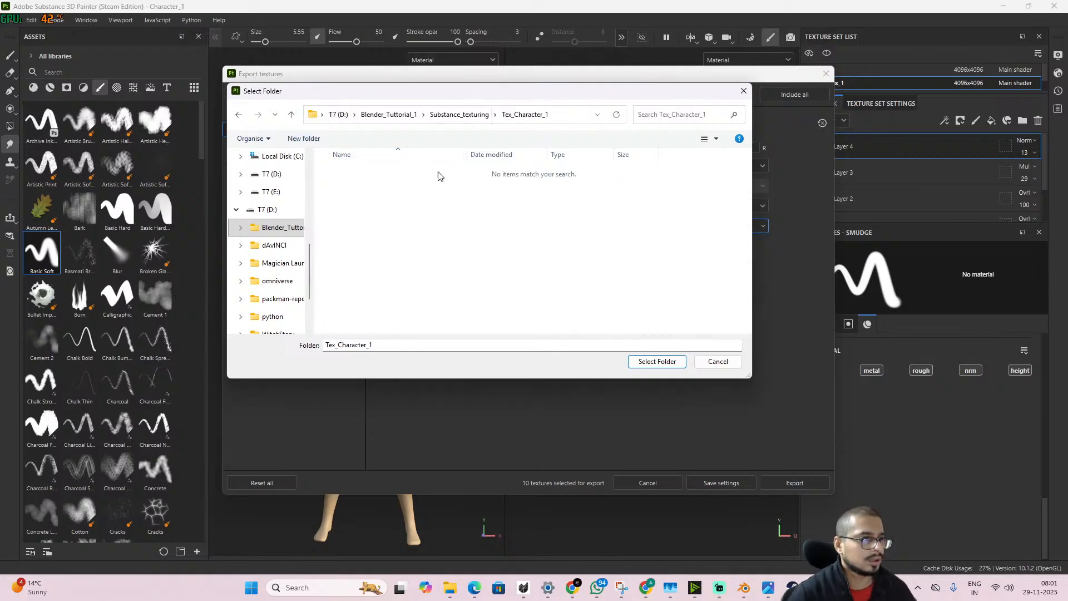
click(656, 362)
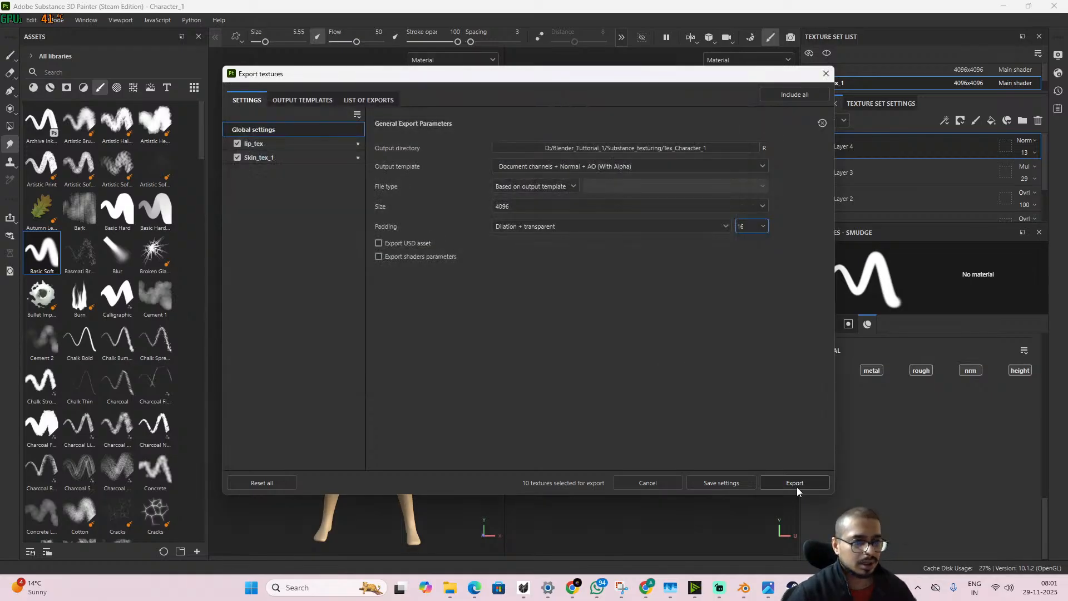
- Export the chosen texture maps and switch to the Character_1 scene in Blender
click(795, 483)
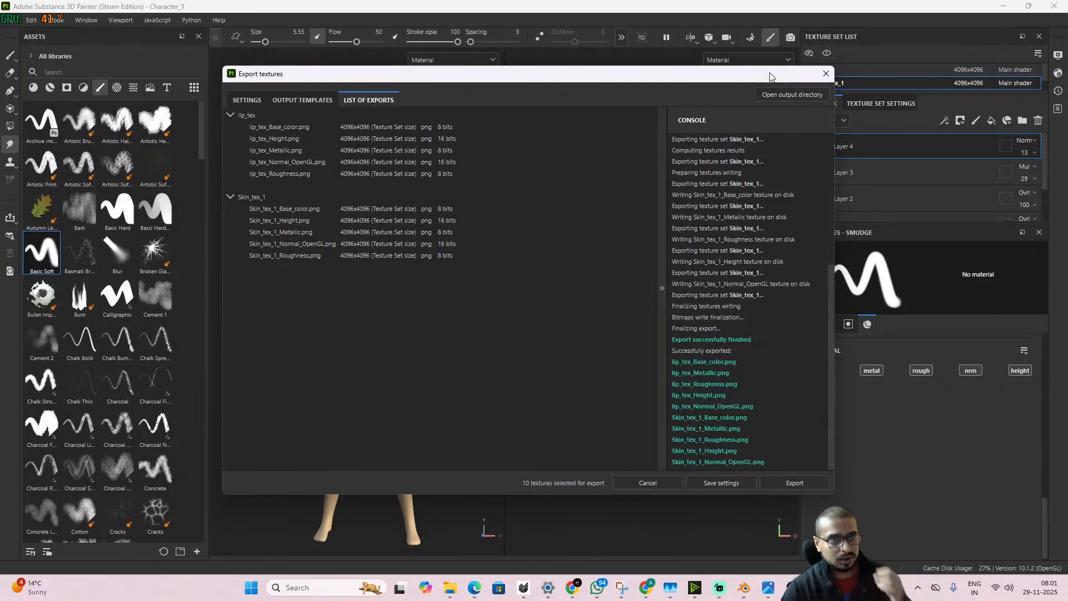
click(825, 73)
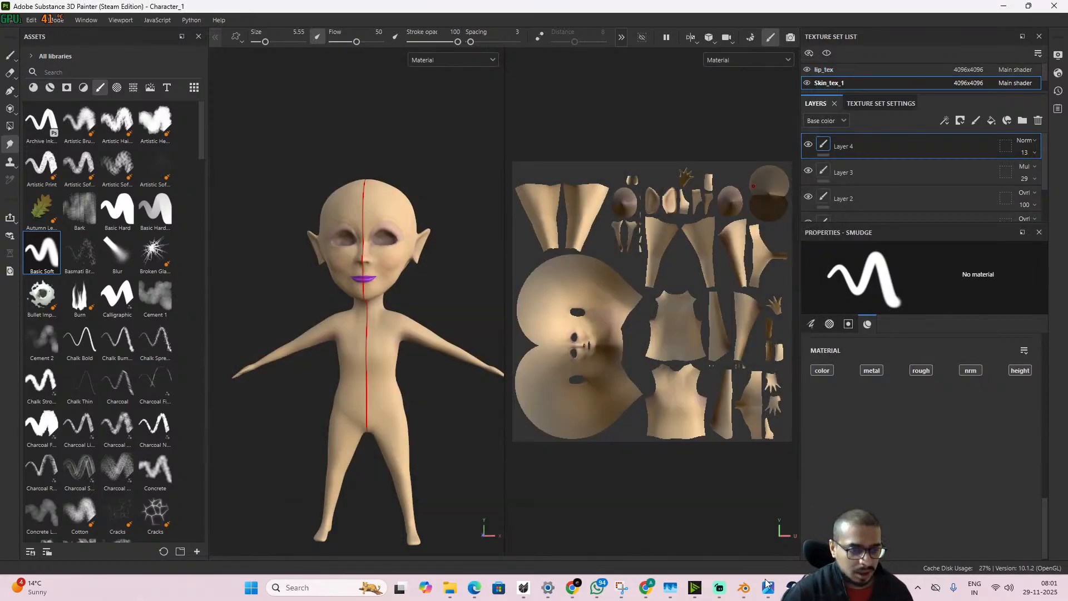
mouse_move(744, 587)
click(628, 538)
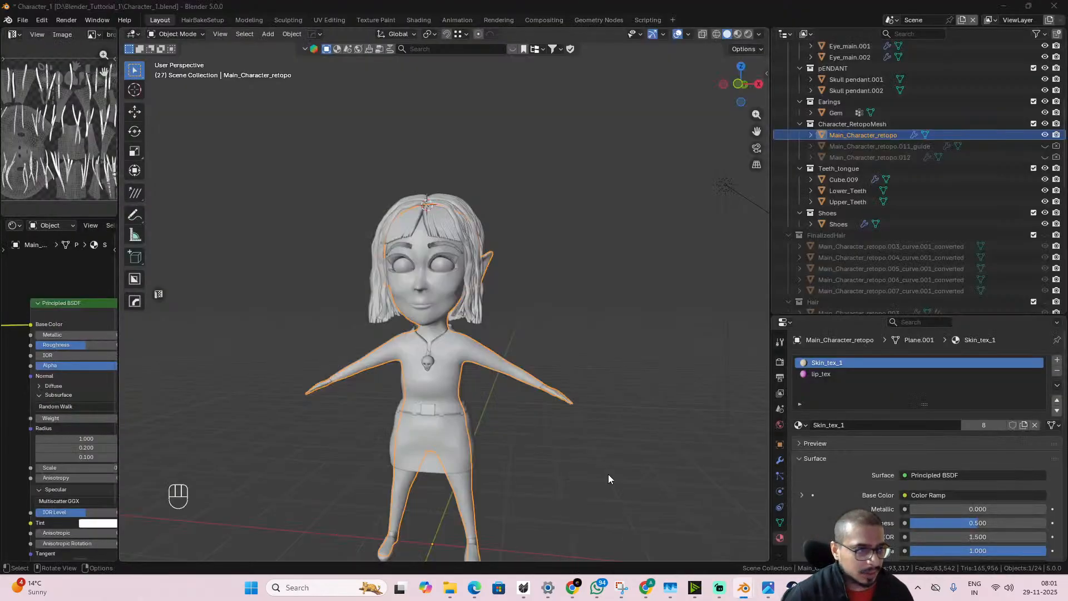
- Unhide Main_Character_retopo.012 and move it about 3.96 m along X, beside the clothed character
scroll(487, 325, down, 4)
scroll(488, 325, up, 3)
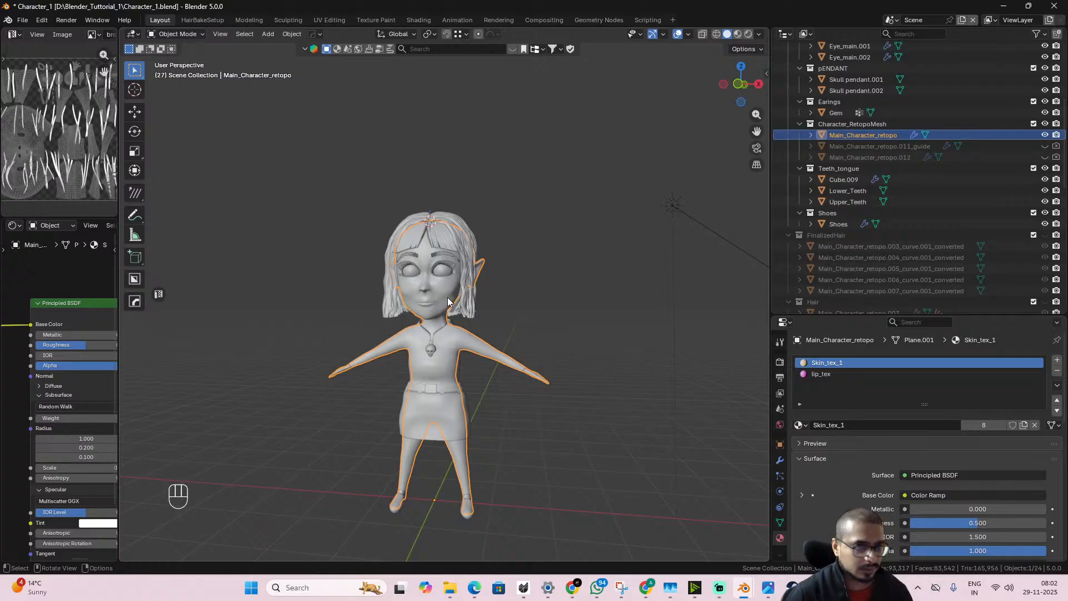
click(880, 157)
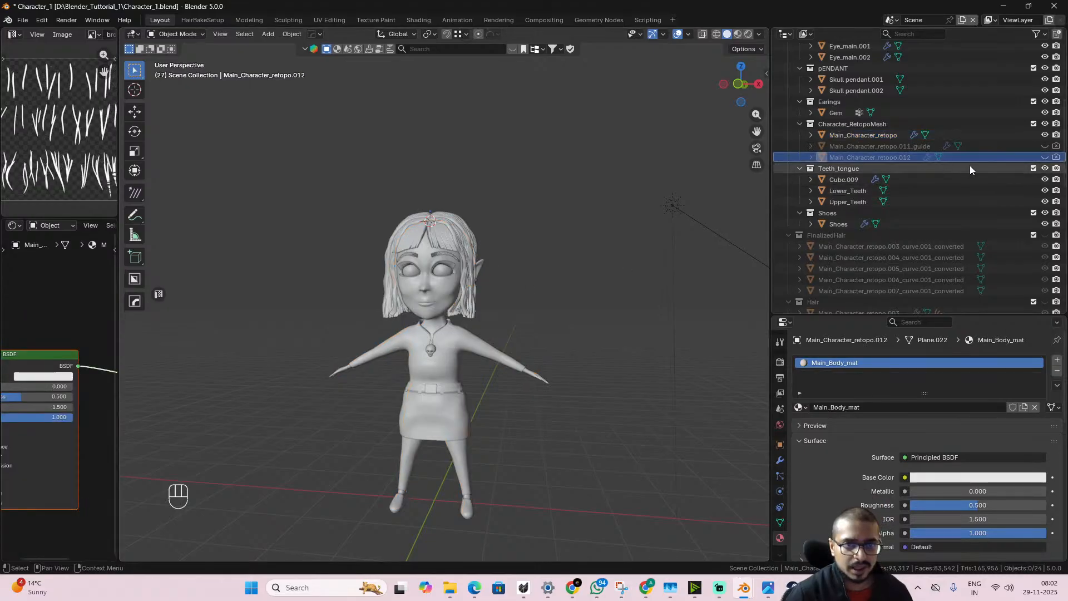
click(1044, 157)
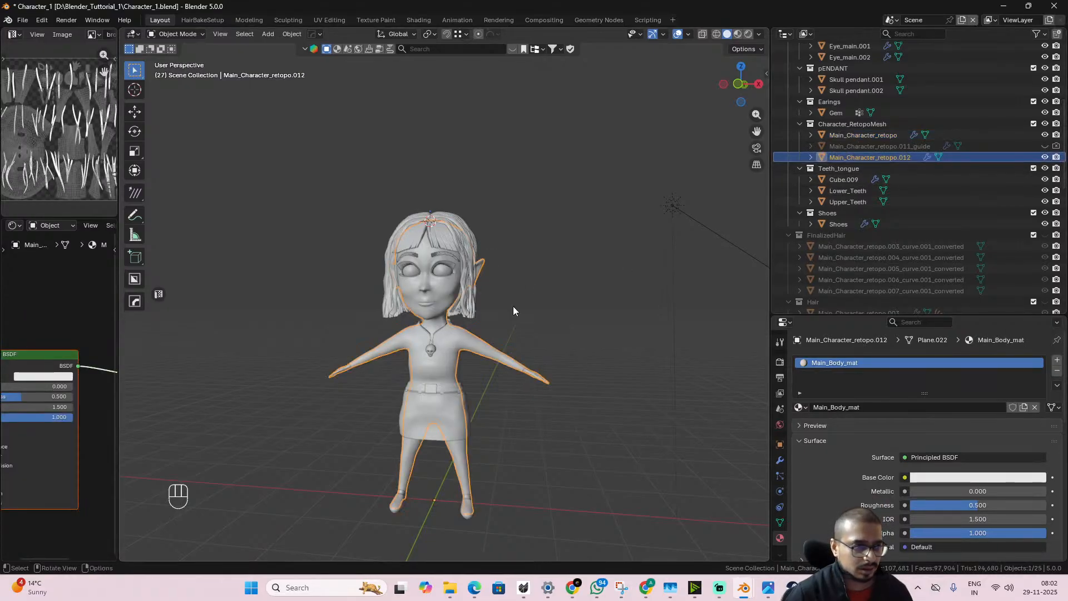
key(g)
key(x)
click(716, 378)
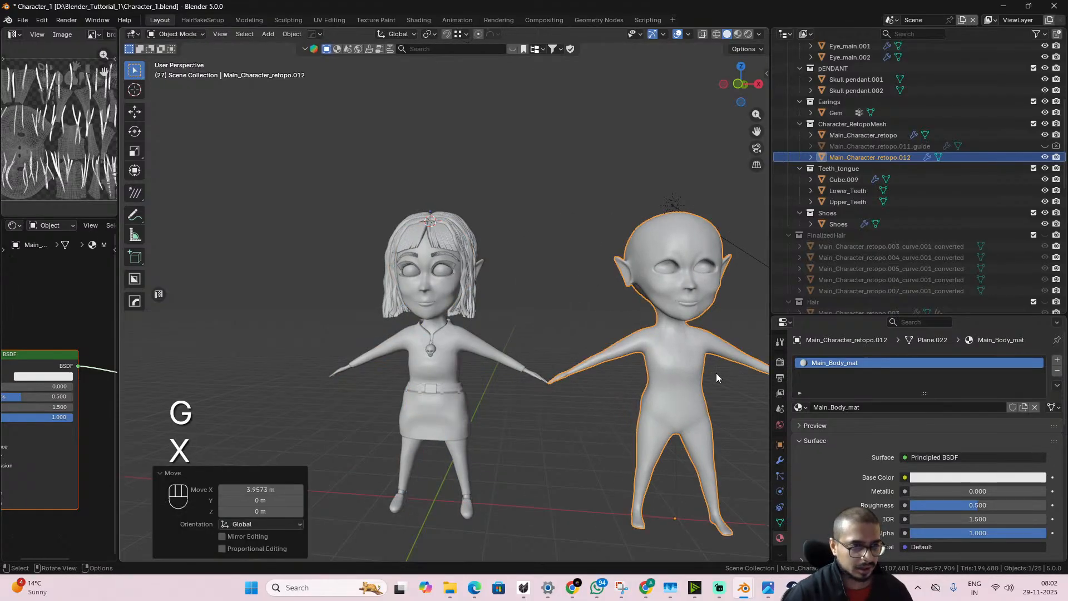
mouse_move(716, 373)
shift+middle_down()
mouse_move(589, 368)
mouse_move(535, 386)
shift+middle_up()
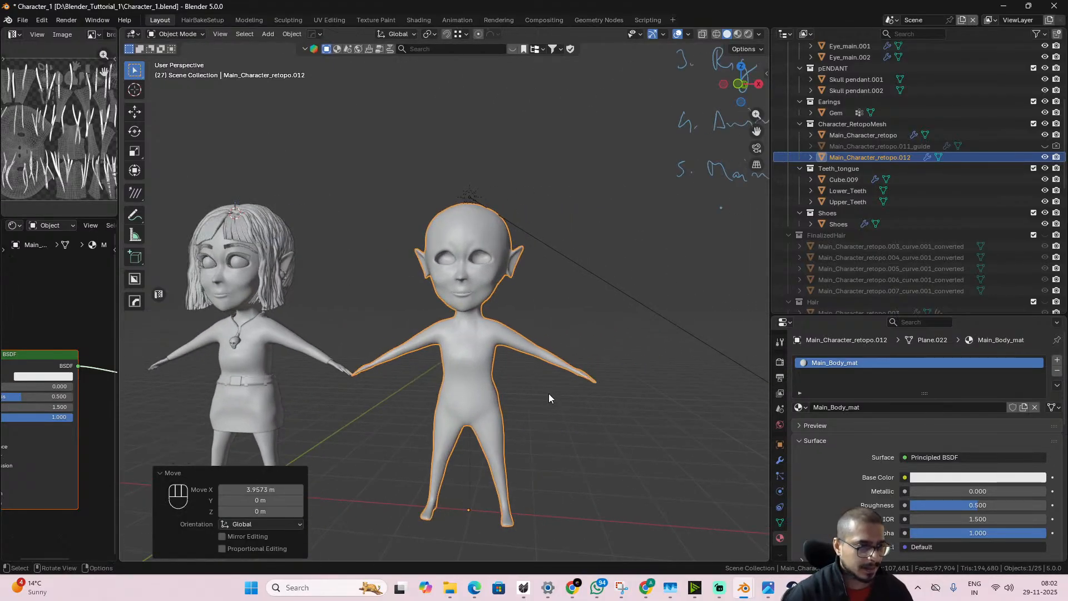
scroll(548, 393, up, 2)
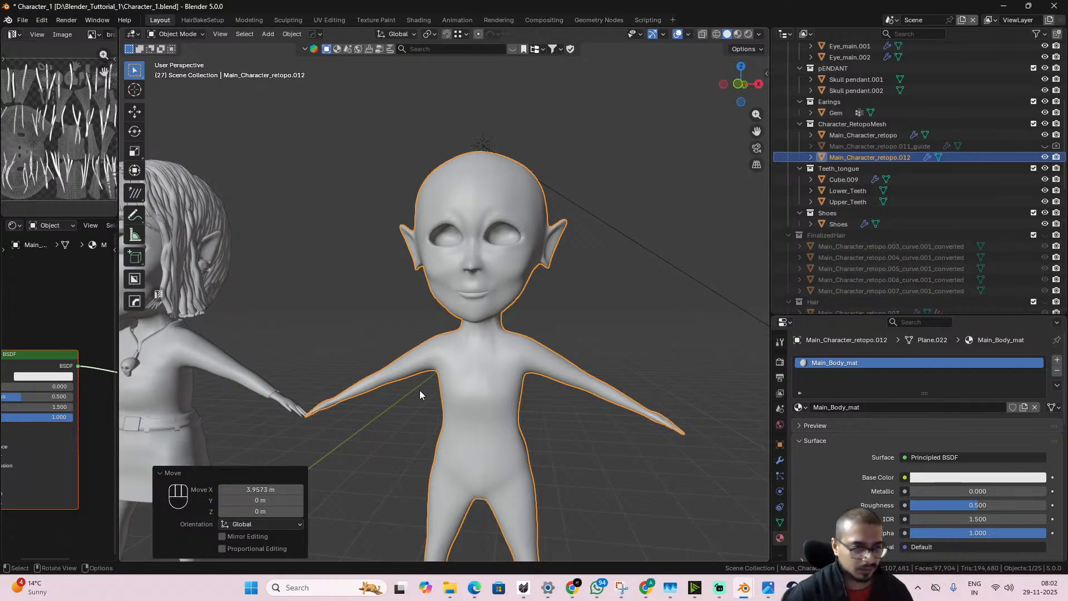
- Enlarge the shader editor and add an Image Texture node before the Principled BSDF in Main_Body_mat
drag(115, 293, 518, 294)
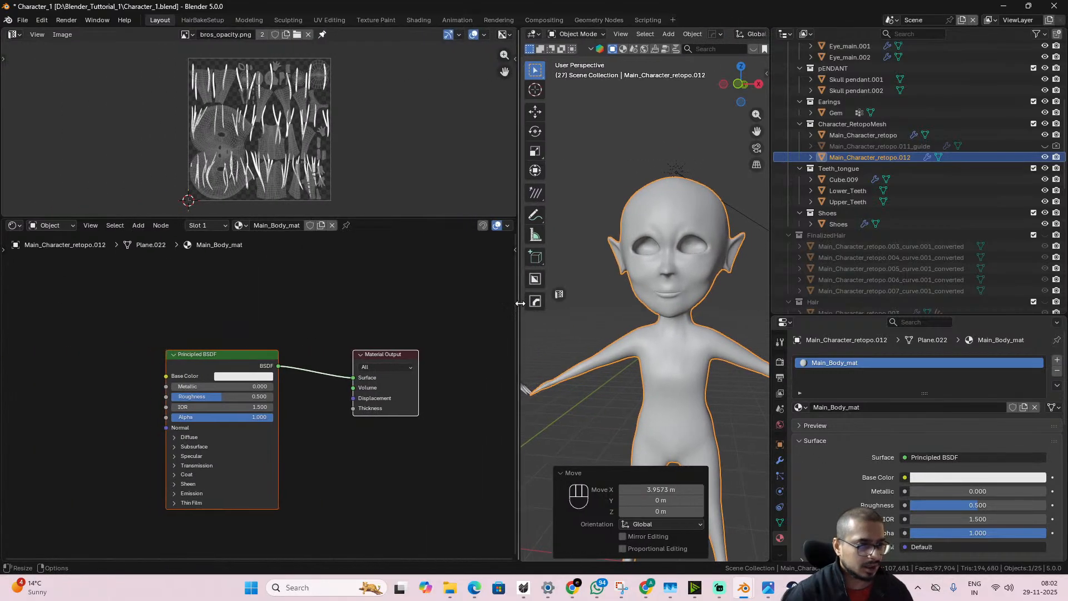
scroll(238, 383, down, 2)
middle_drag(106, 370, 213, 368)
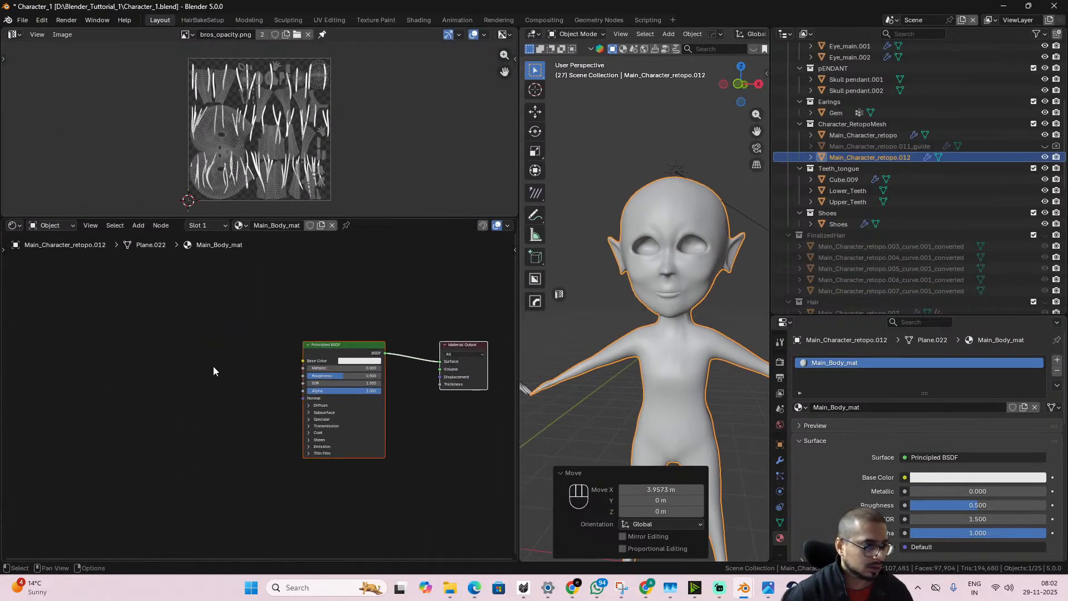
key(shift+a)
text(im)
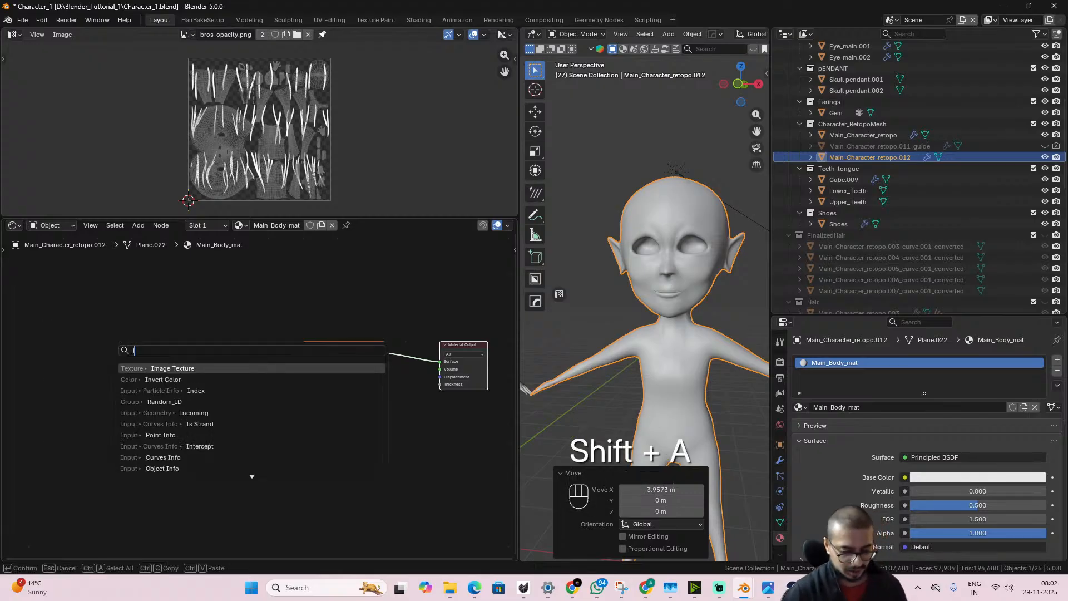
click(175, 368)
click(151, 372)
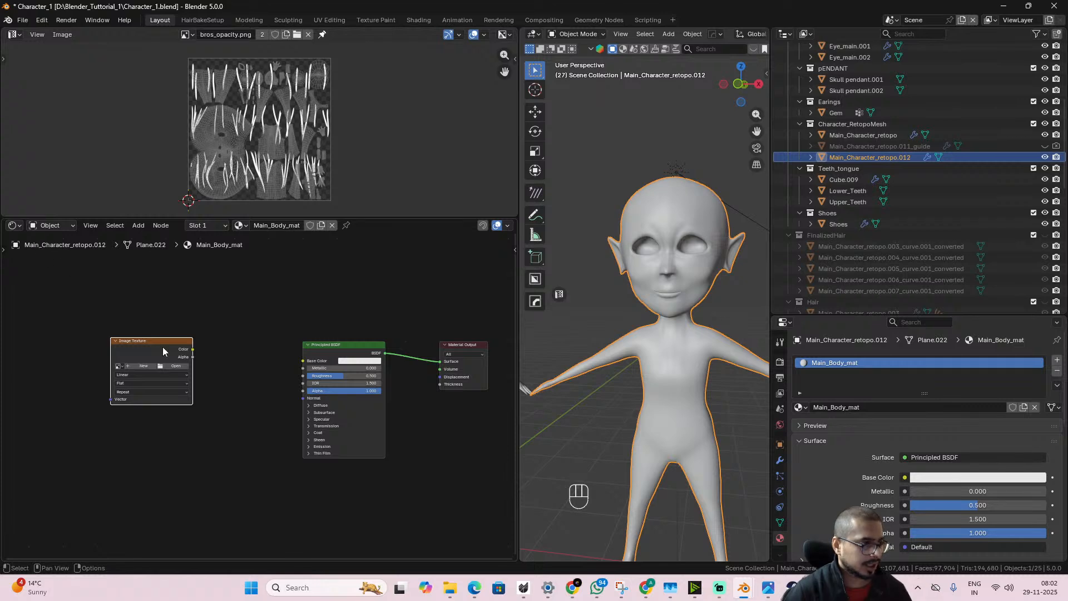
- Load Skin_tex_1_Base_color.png from Substance_texturing/Tex_Character_1 into the Image Texture node and connect its Color to the Principled BSDF's Base Color
click(174, 366)
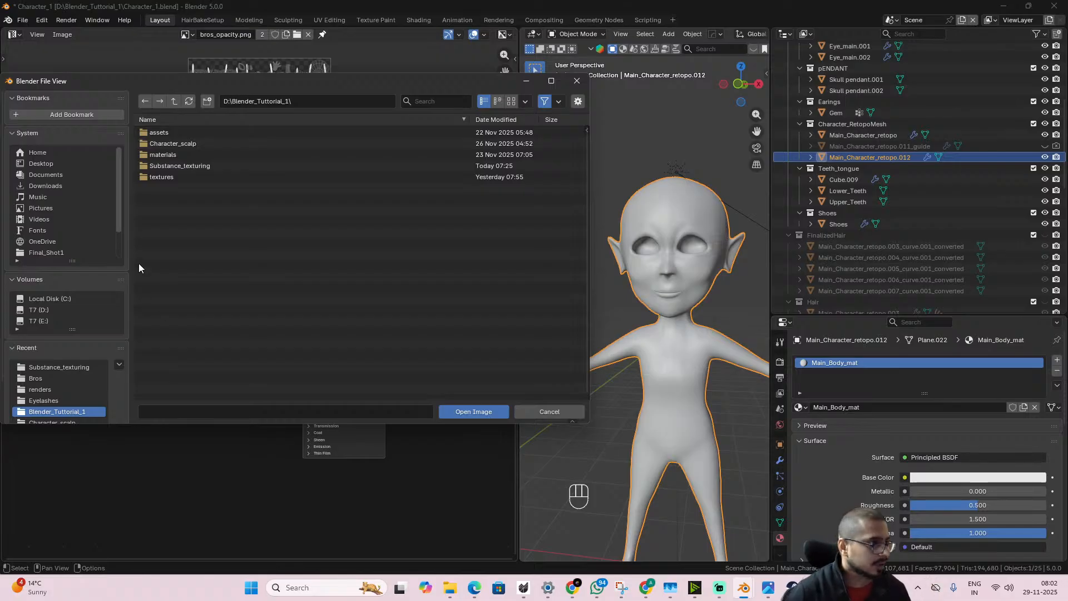
click(178, 166)
click(189, 136)
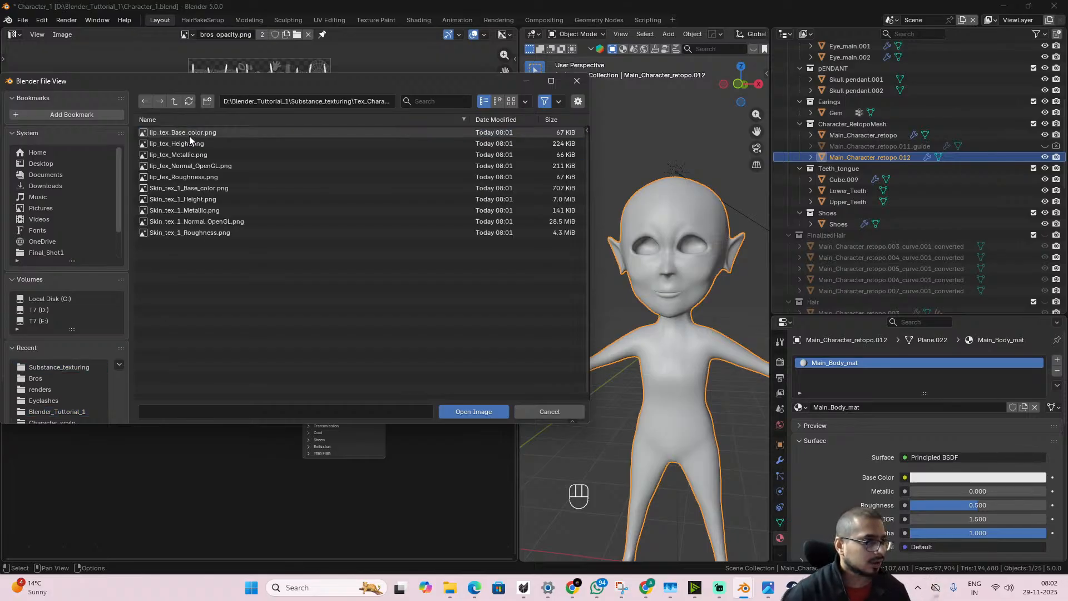
double_click(209, 138)
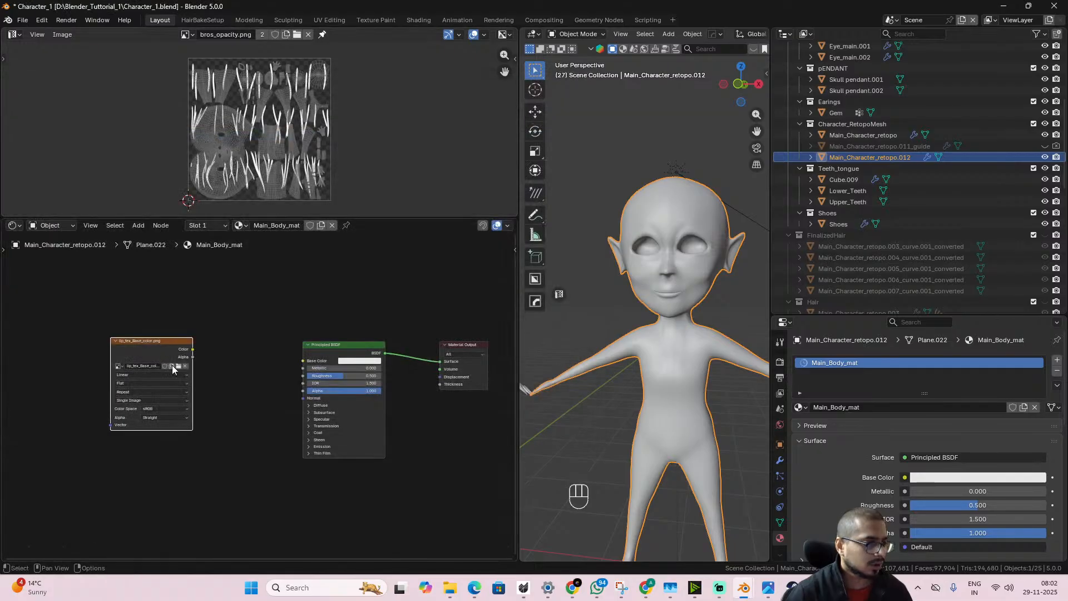
click(179, 366)
double_click(209, 192)
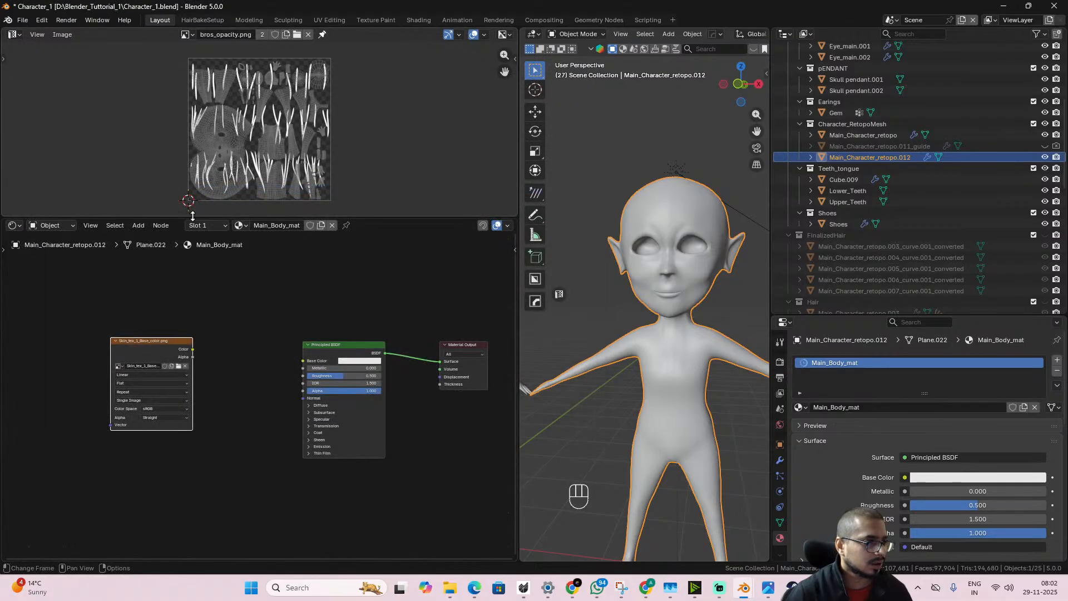
drag(193, 349, 302, 361)
- Switch the 3D viewport to rendered shading to preview the skin colour on the body
scroll(733, 35, down, 5)
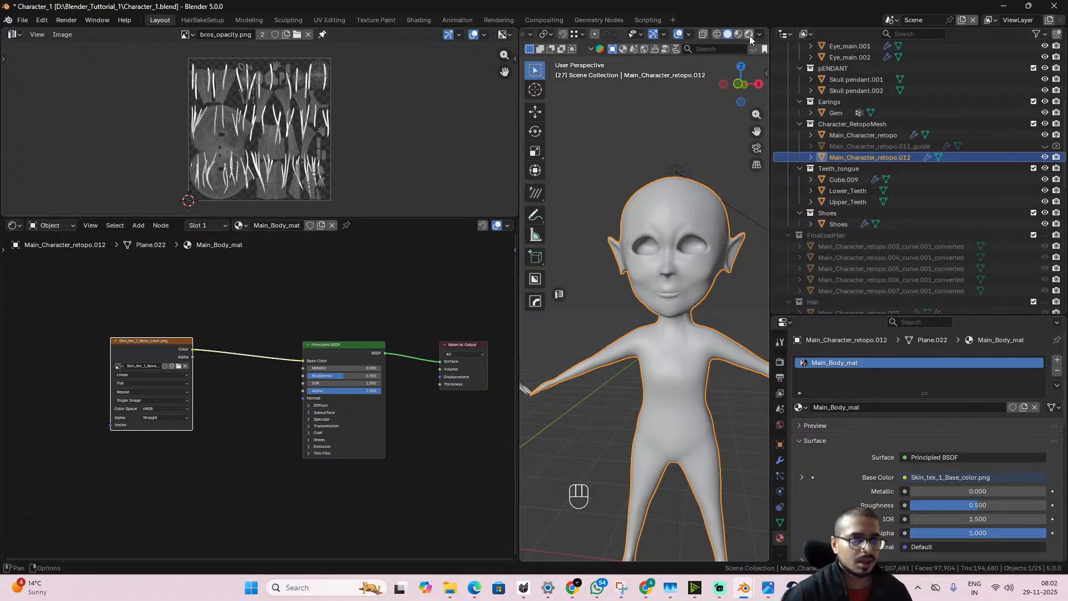
click(748, 34)
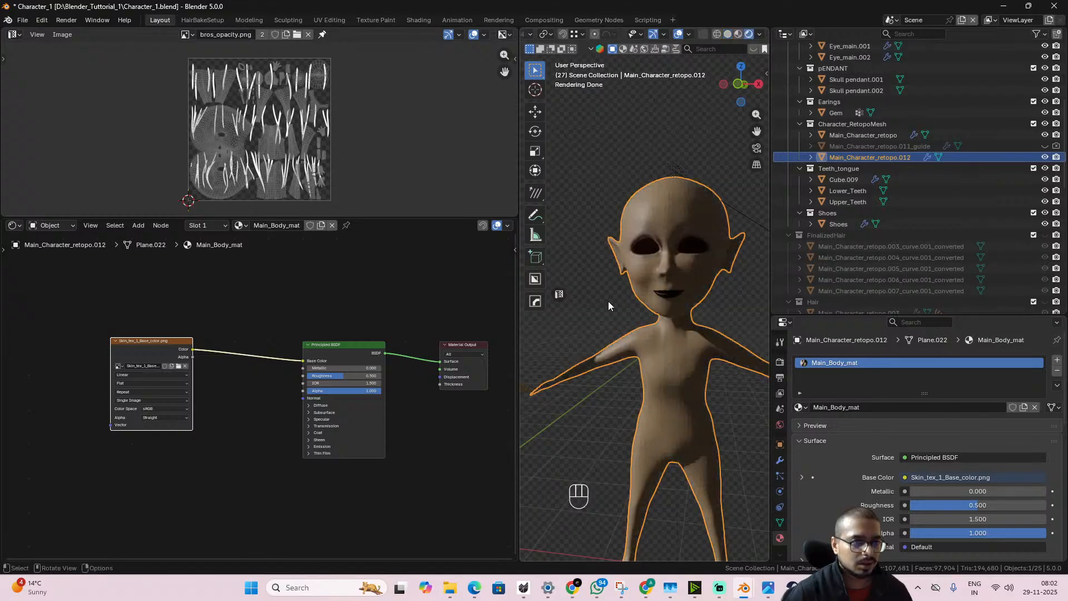
scroll(642, 306, up, 4)
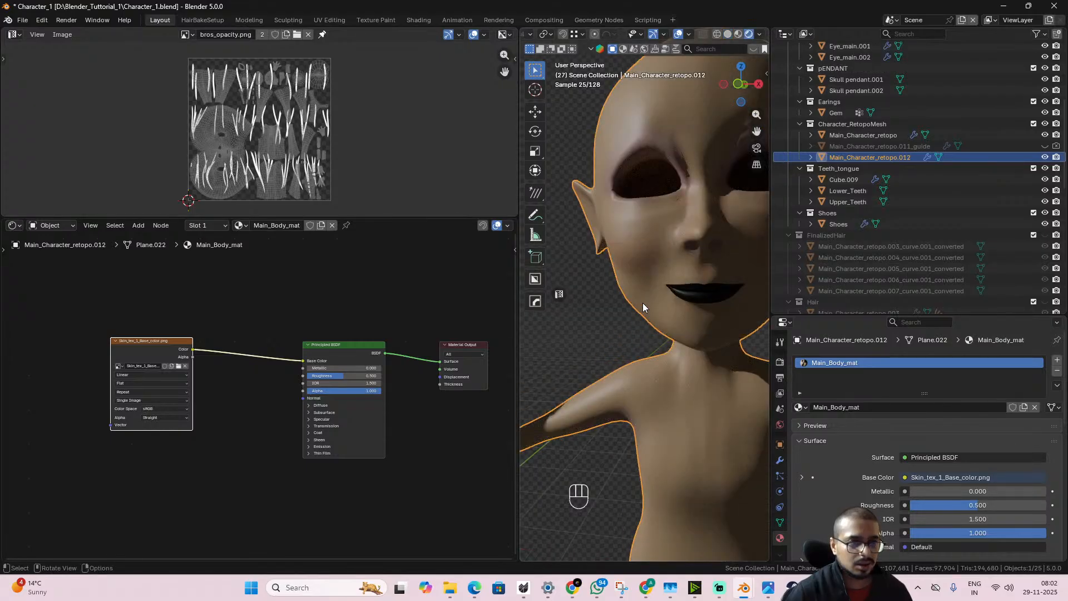
scroll(642, 303, down, 3)
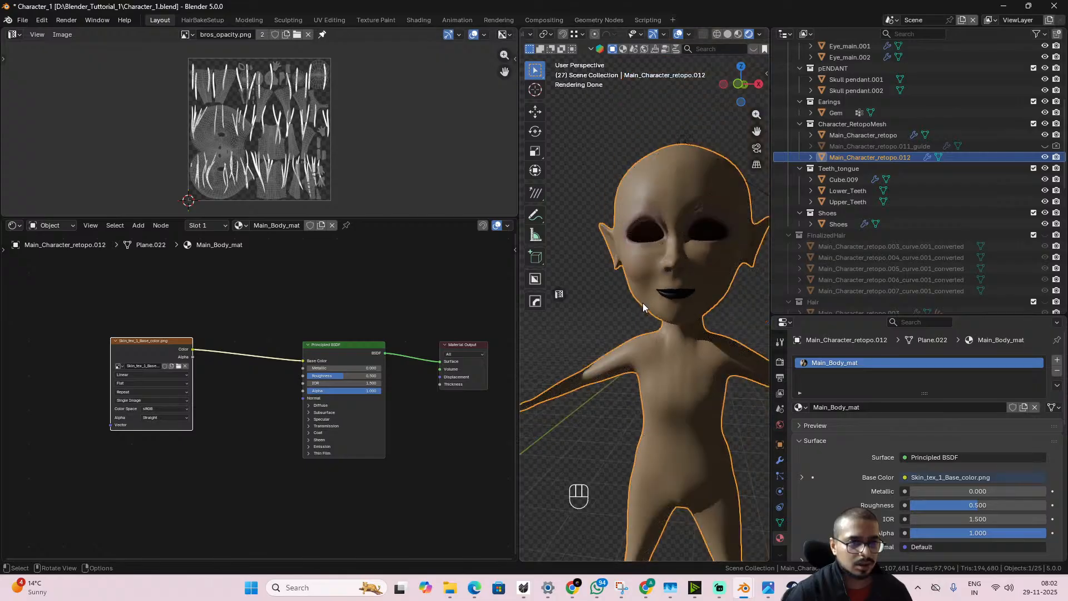
scroll(643, 303, down, 6)
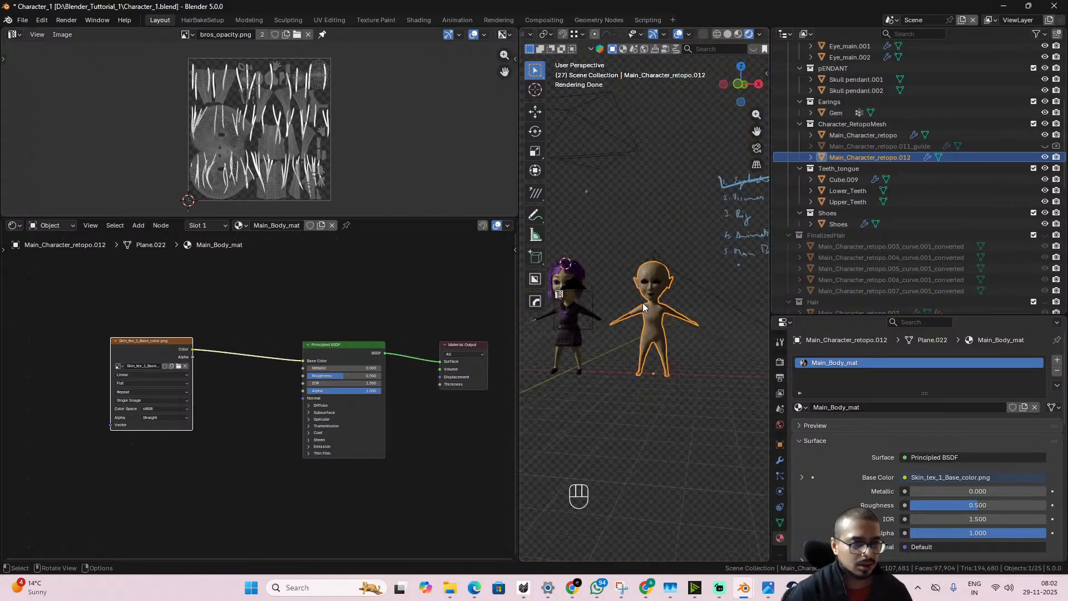
scroll(649, 300, up, 4)
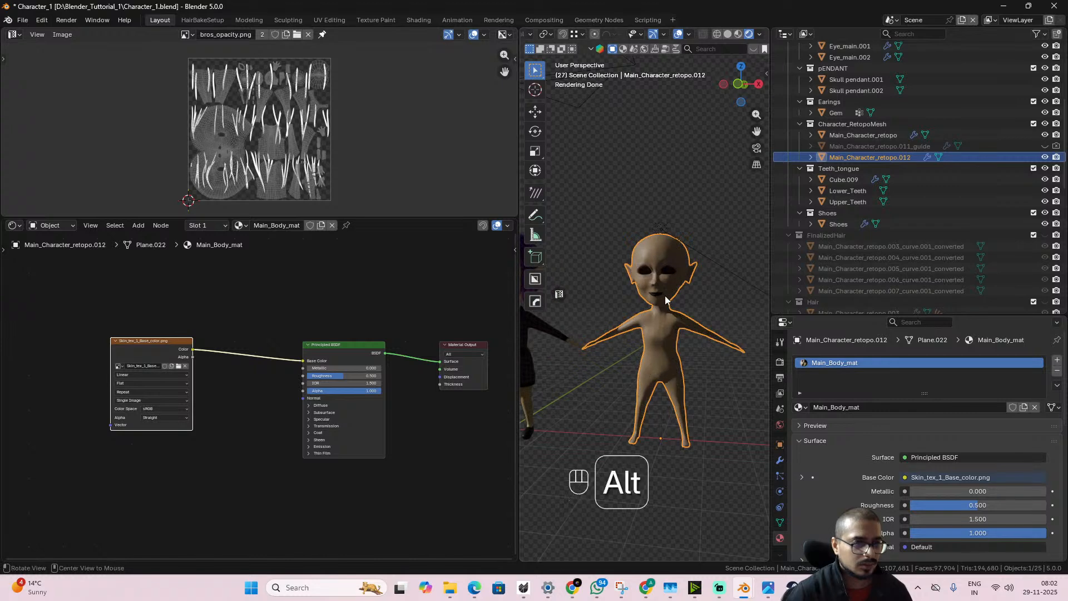
- Select the Sun light and re-aim it so it lights the front of the bald character
alt+middle_drag(665, 300, 649, 275)
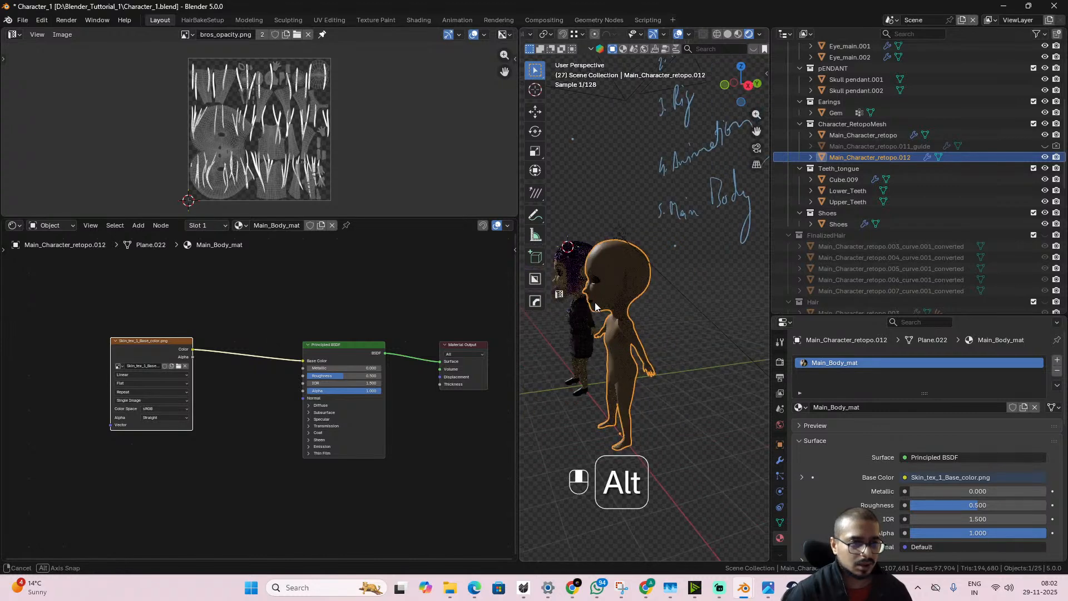
click(663, 276)
drag(681, 261, 716, 251)
alt+middle_drag(604, 312, 654, 308)
scroll(635, 360, up, 4)
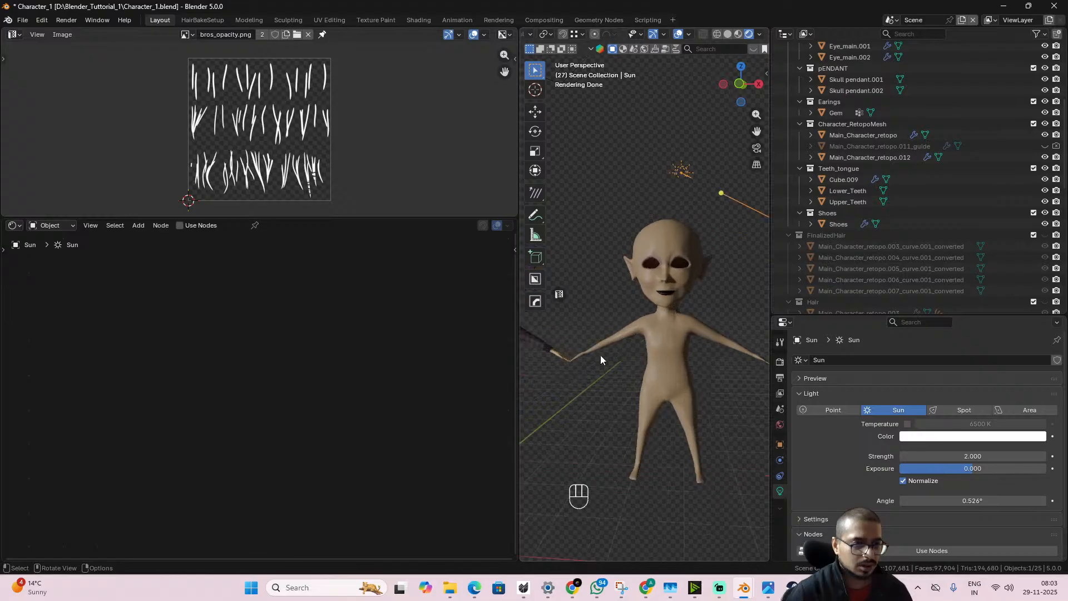
- Reselect Main_Character_retopo.012 and move its base colour texture node higher in the node graph
click(654, 237)
scroll(156, 459, up, 1)
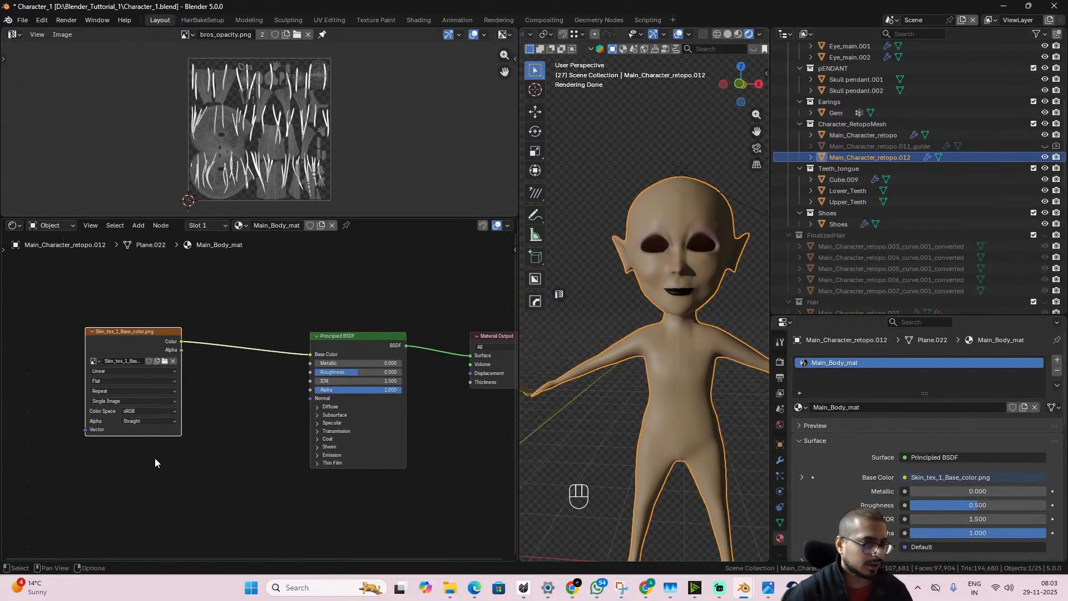
drag(151, 349, 172, 291)
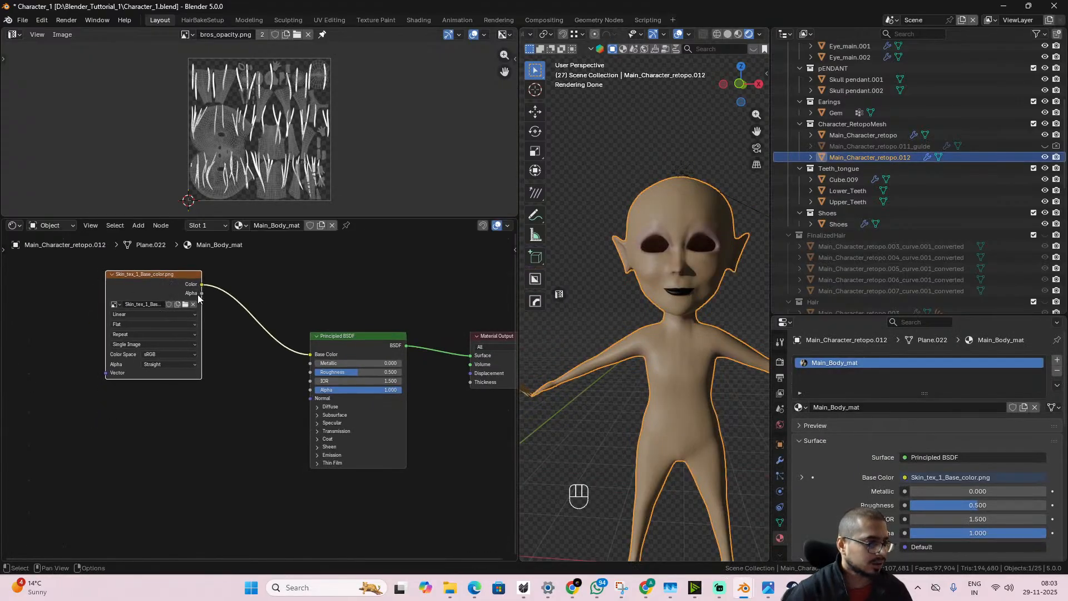
click(185, 305)
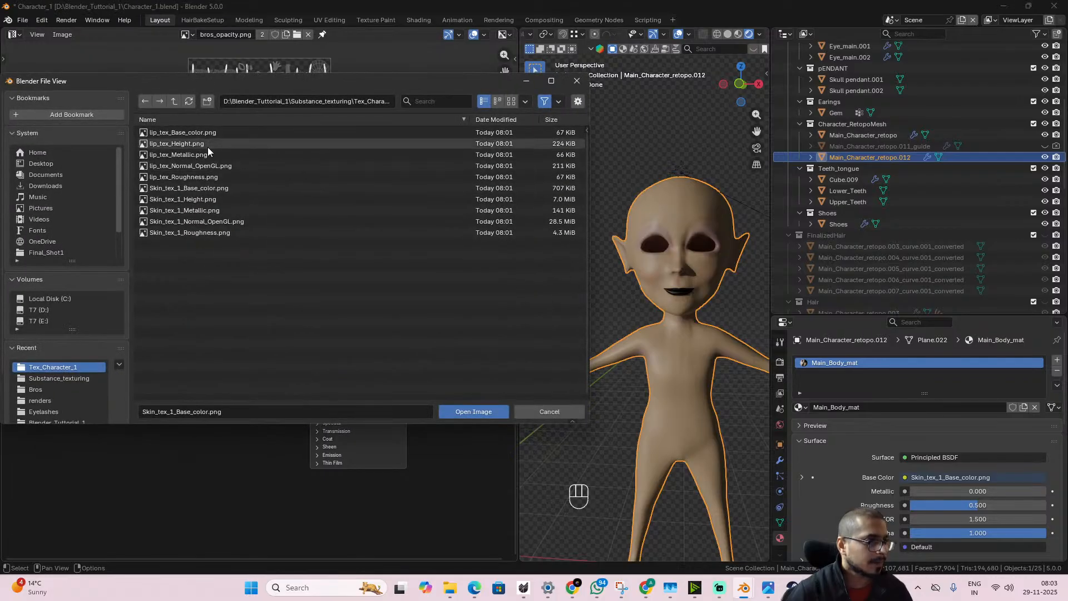
double_click(212, 215)
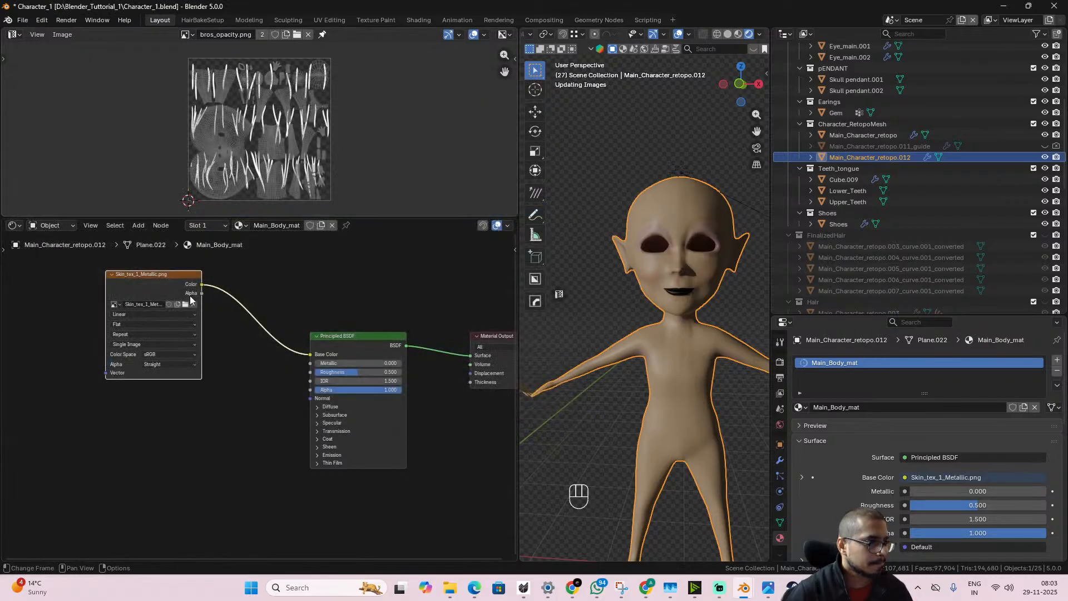
key(ctrl+z)
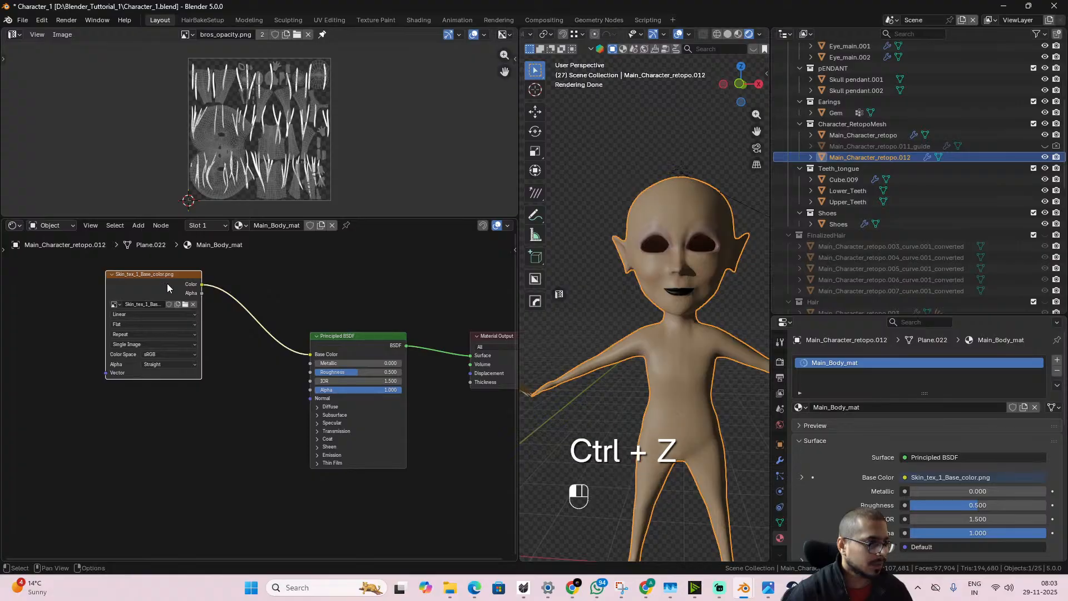
- Duplicate the base colour texture node below the original and load Skin_tex_1_Metallic.png into the copy
key(shift+d)
click(140, 401)
click(158, 418)
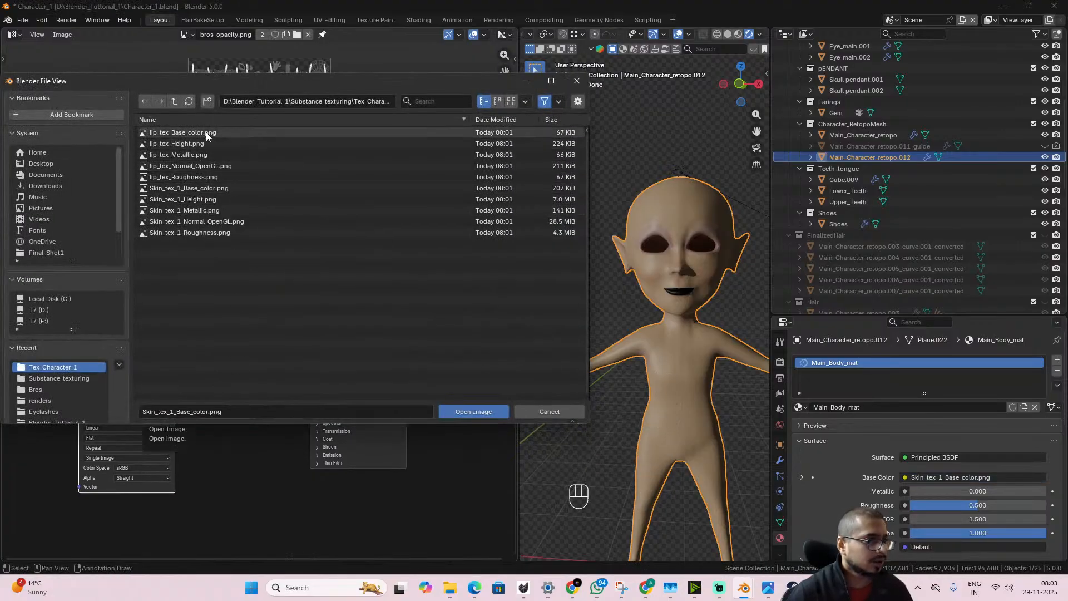
click(212, 211)
double_click(211, 212)
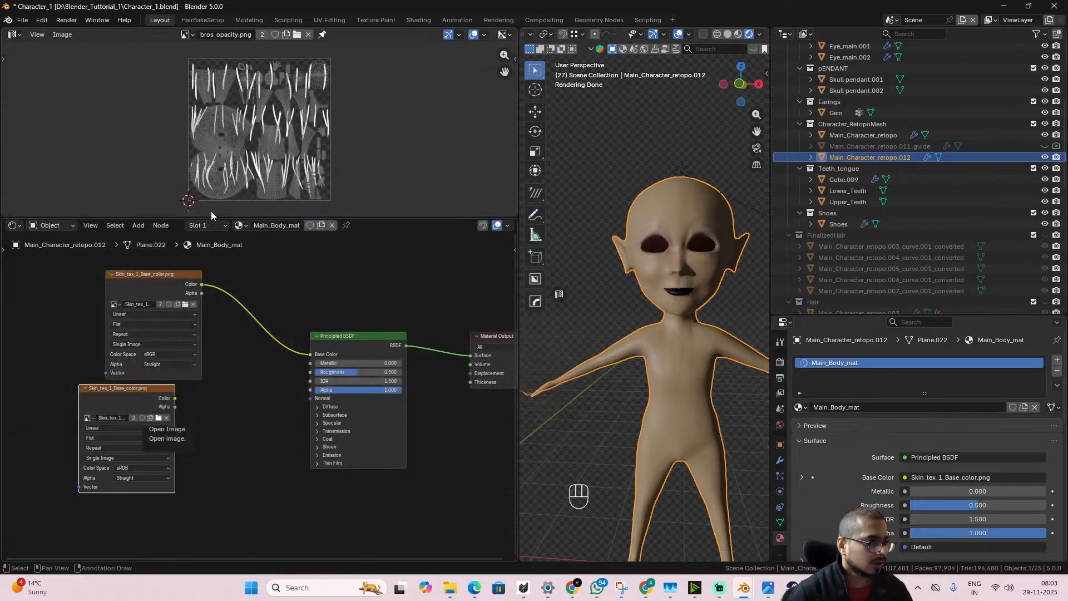
- Connect the metallic texture's Color to the Principled BSDF's Metallic input and set its color space to Non-Color
drag(175, 398, 238, 390)
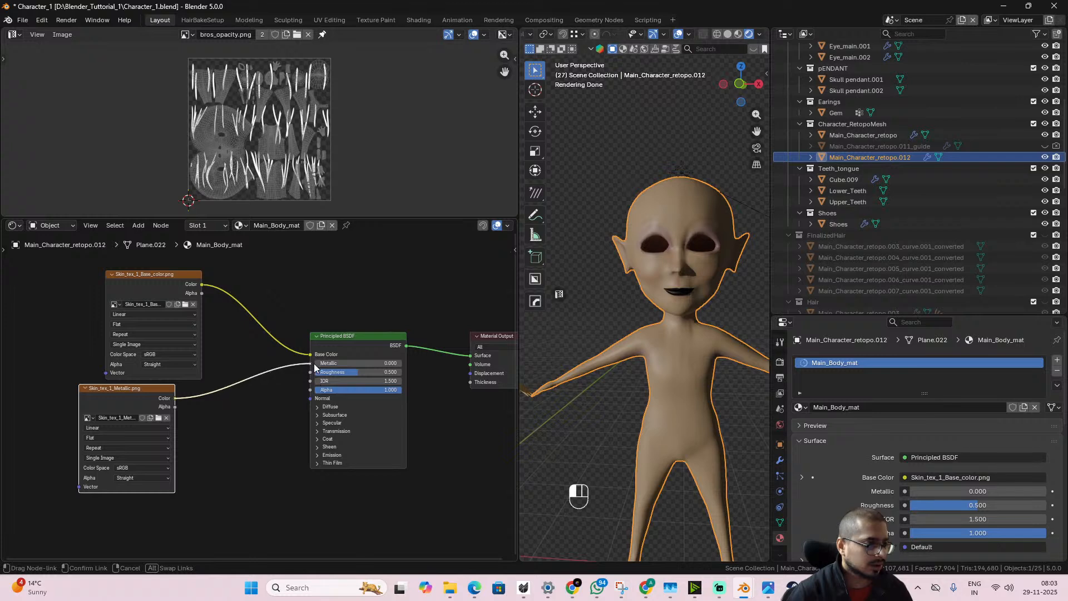
drag(314, 363, 313, 363)
click(151, 478)
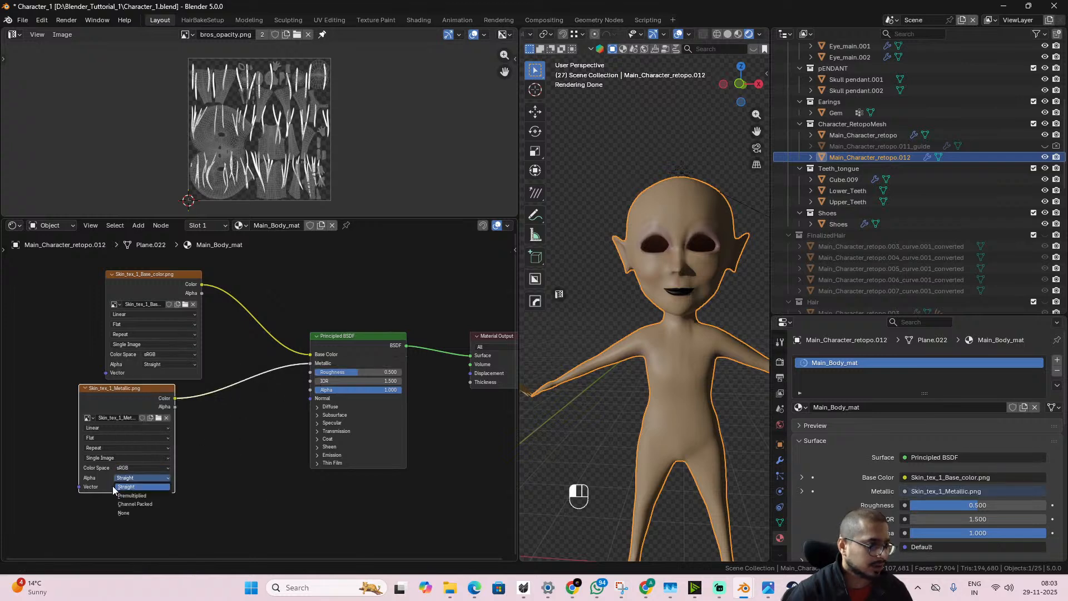
click(162, 468)
click(210, 396)
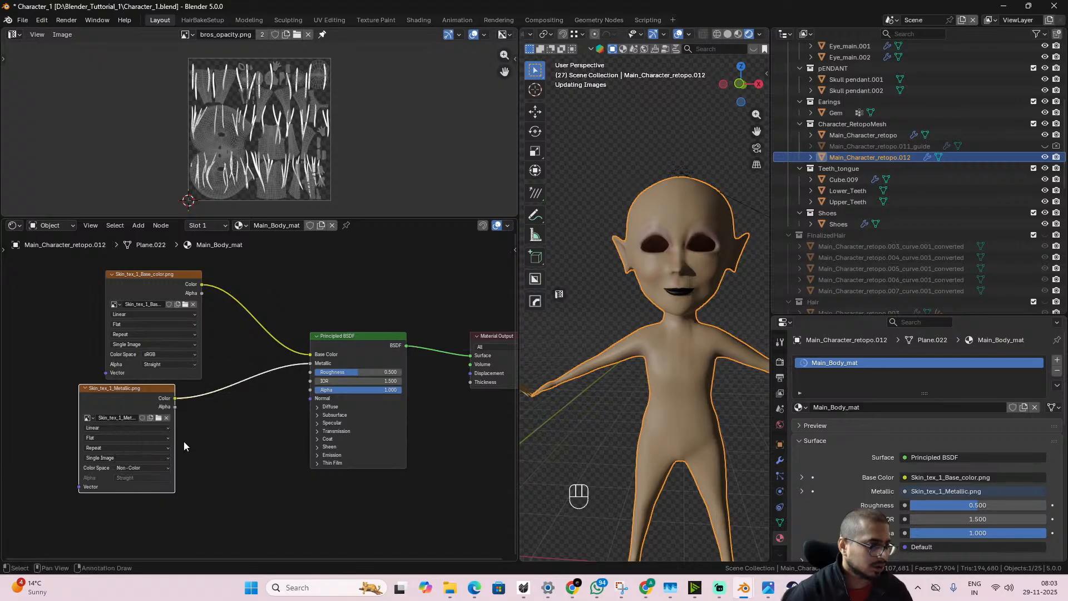
- Move the metallic node beside the base colour node, duplicate it, and load Skin_tex_1_Roughness.png into the copy
drag(124, 406, 95, 355)
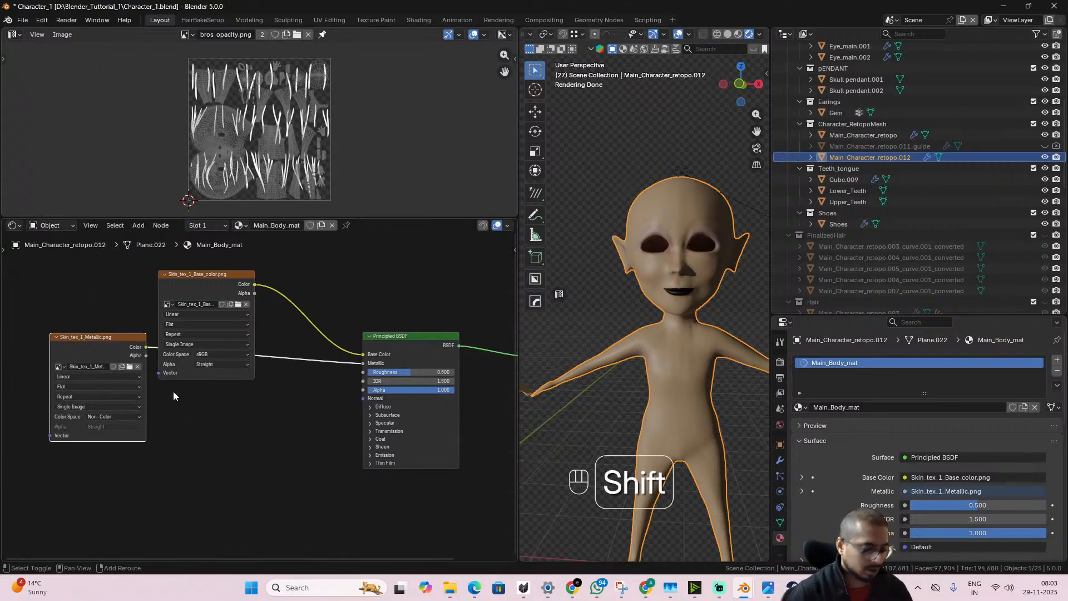
key(shift+d)
click(278, 454)
click(234, 427)
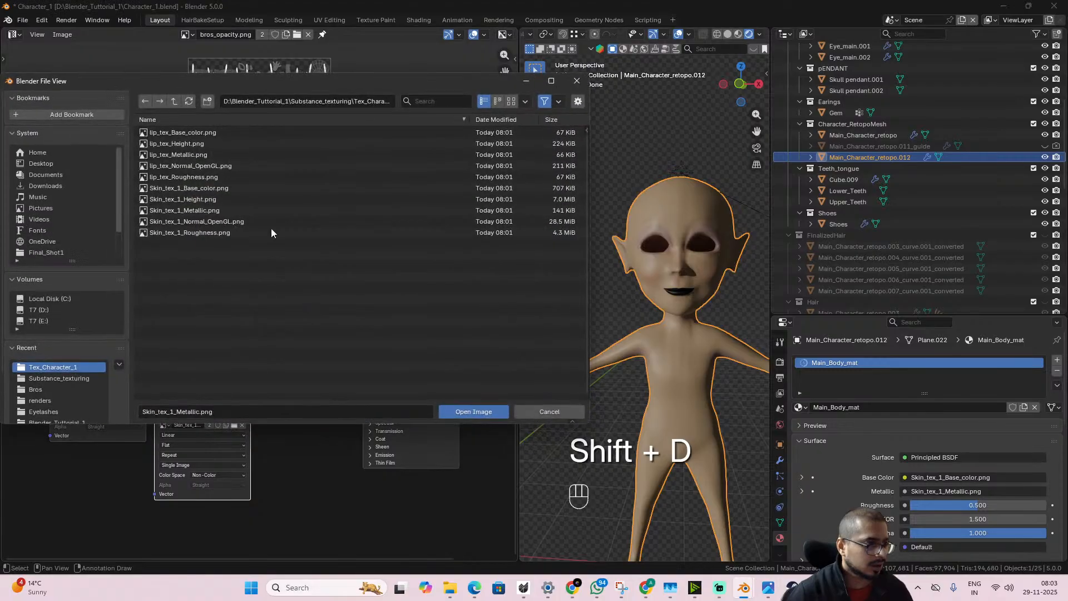
double_click(195, 231)
- Connect the roughness texture's Color to the Principled BSDF's Roughness input and set its color space to Non-Color
drag(251, 406, 363, 372)
click(218, 474)
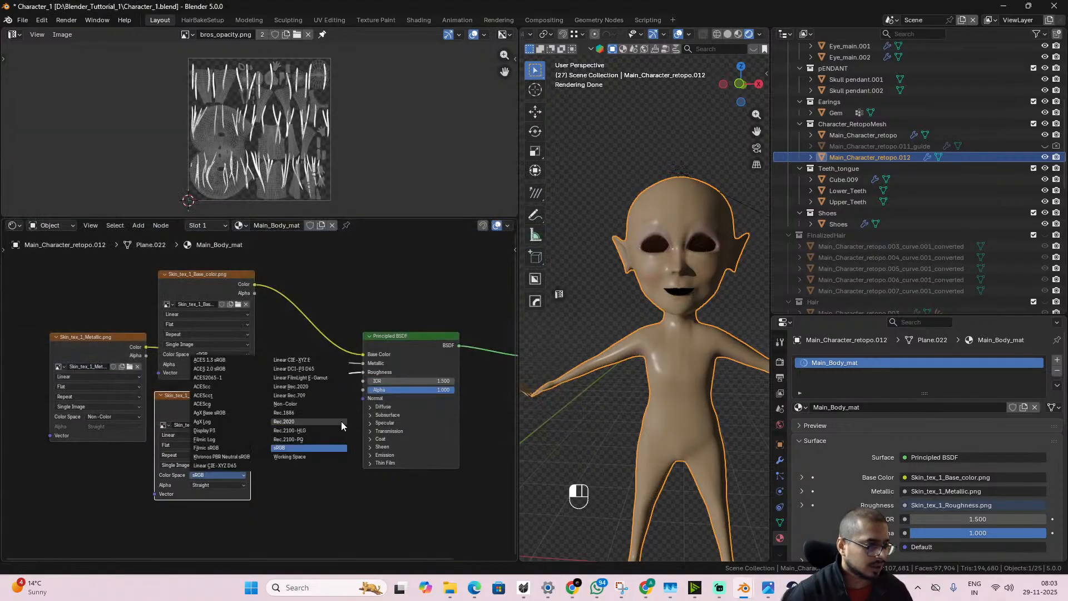
click(304, 409)
- Duplicate the roughness node, load Skin_tex_1_Normal_OpenGL.png into the copy, and set its color space to Non-Color
key(shift+d)
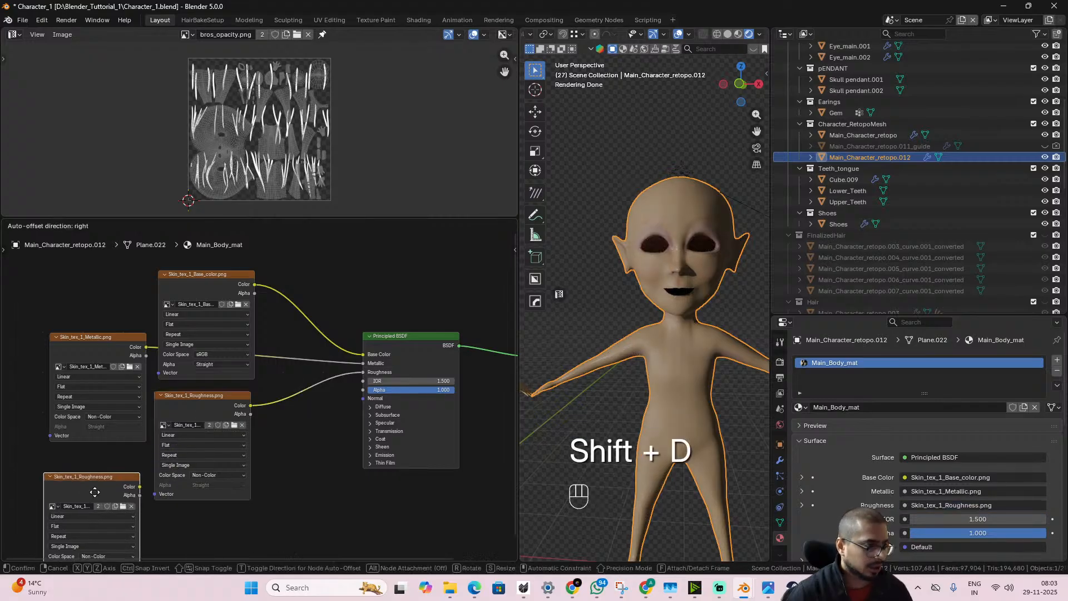
click(123, 490)
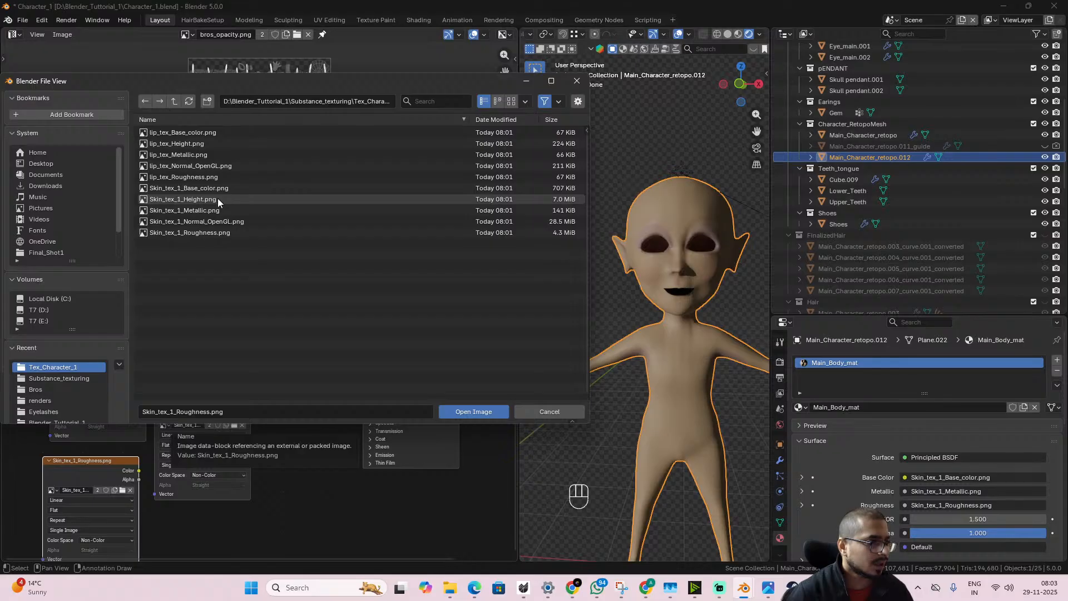
double_click(219, 220)
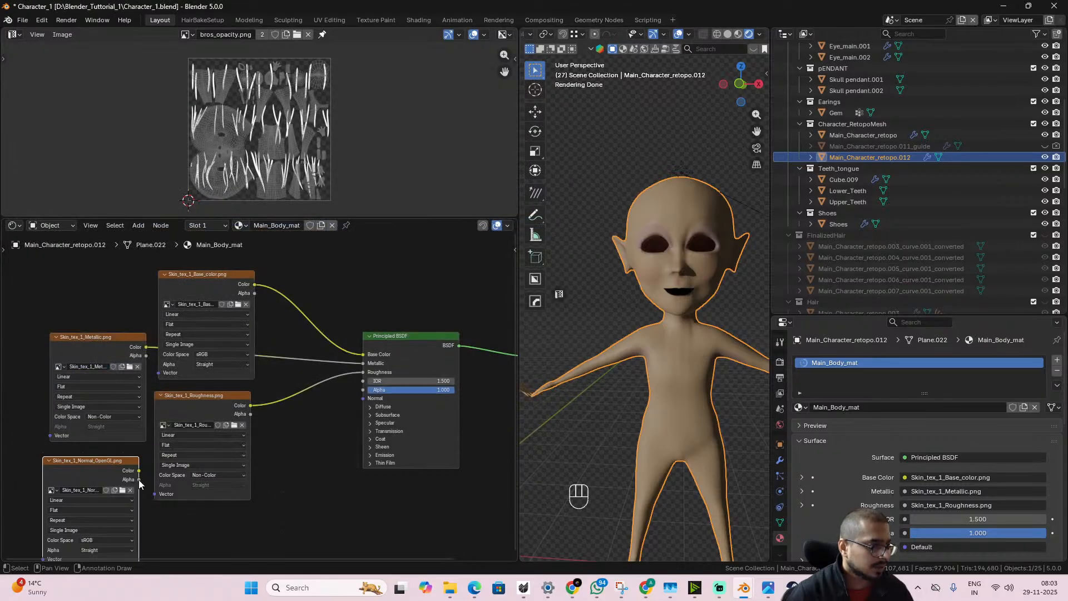
click(111, 541)
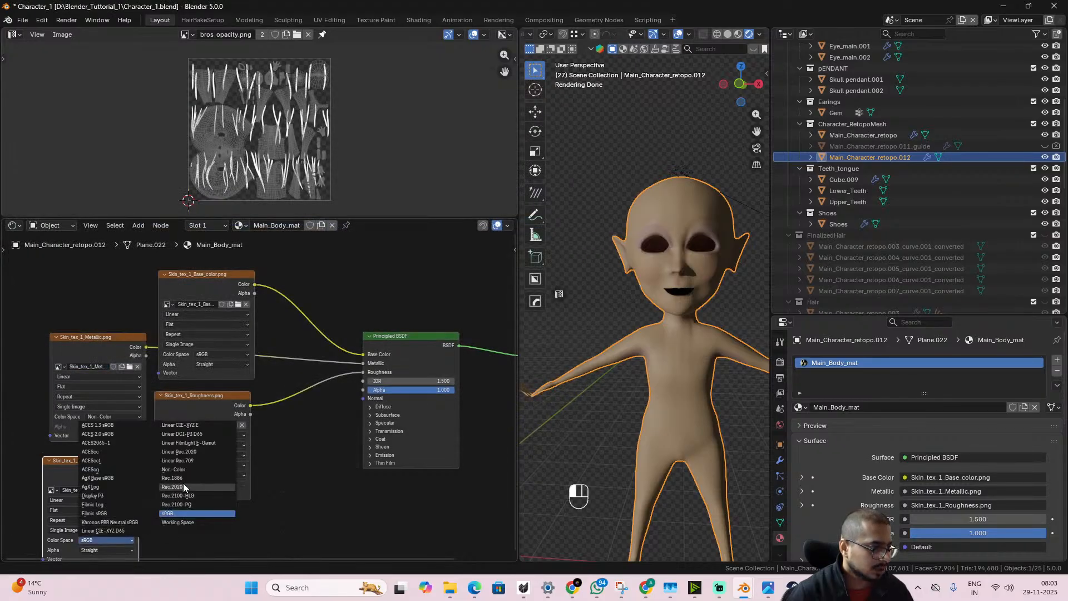
click(176, 469)
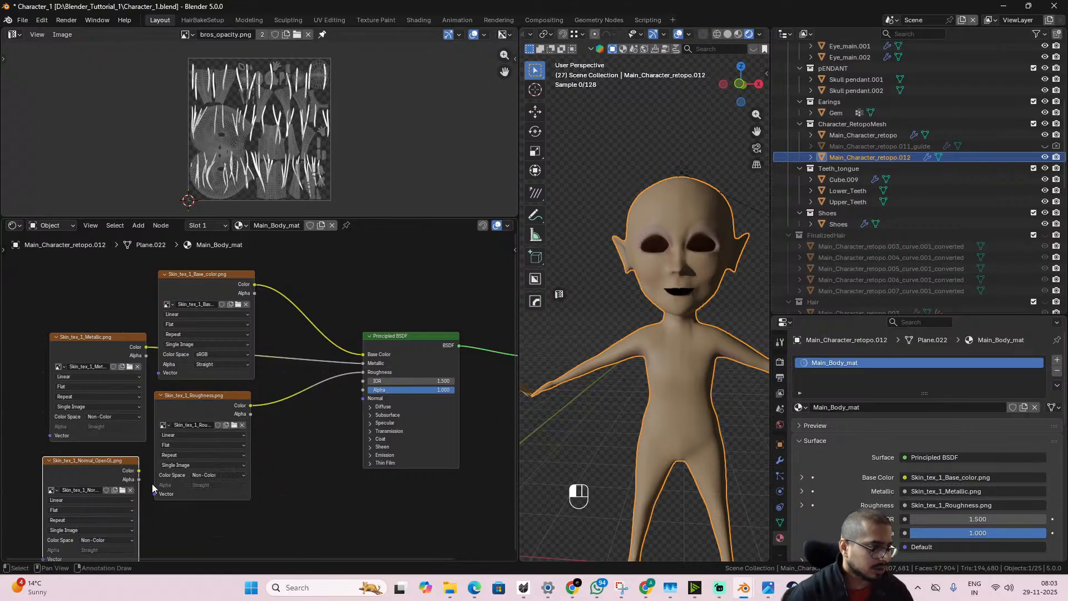
- Feed the normal texture's Color into the Height of a new Bump node and connect the Bump output to the Principled BSDF's Normal
drag(138, 472, 365, 457)
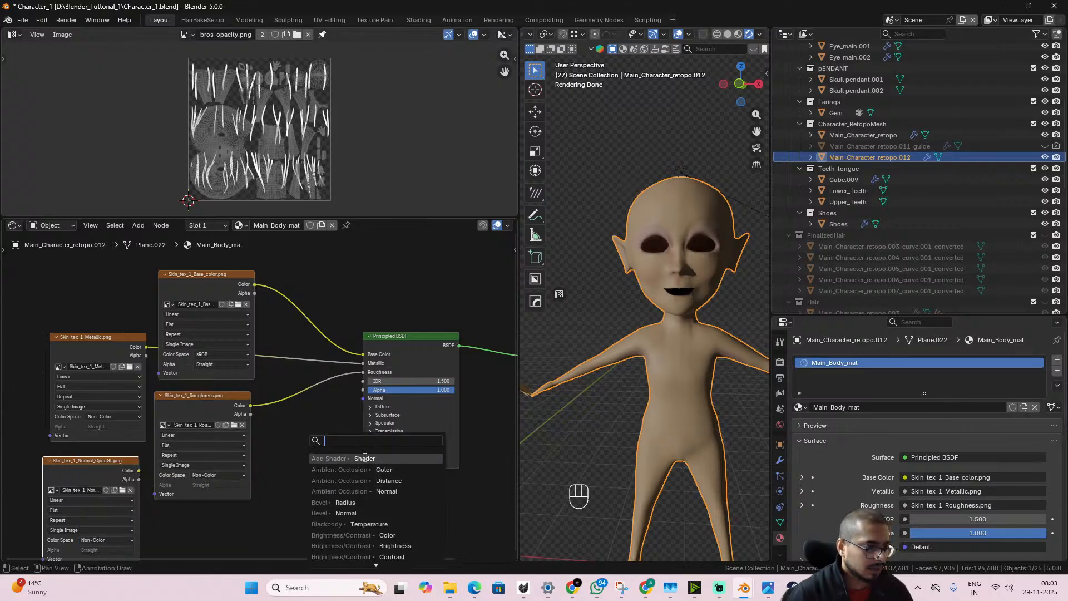
text(bum)
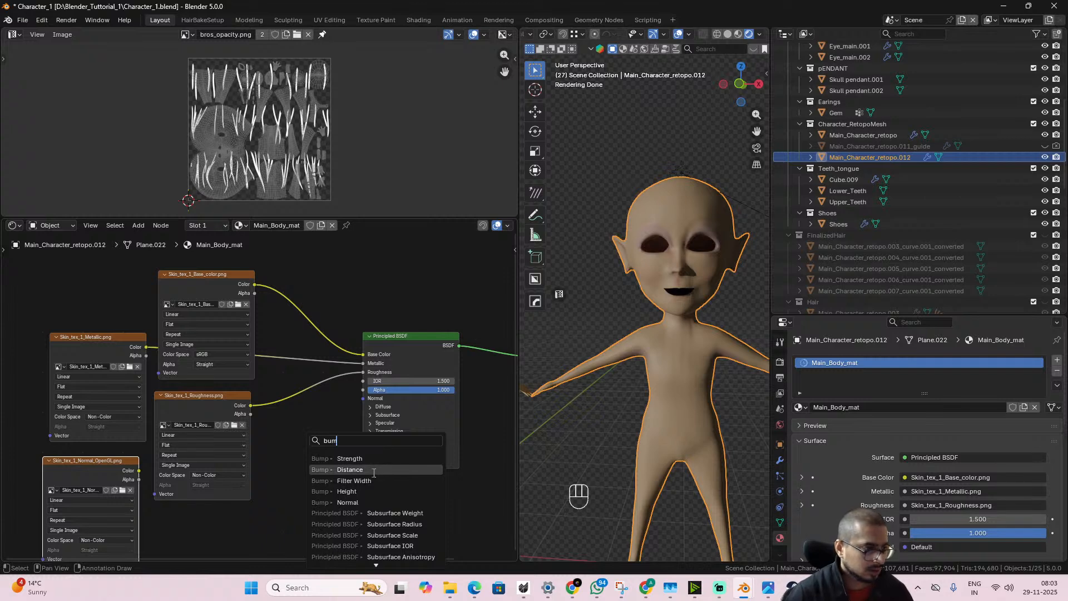
click(350, 492)
click(327, 474)
drag(323, 470, 360, 416)
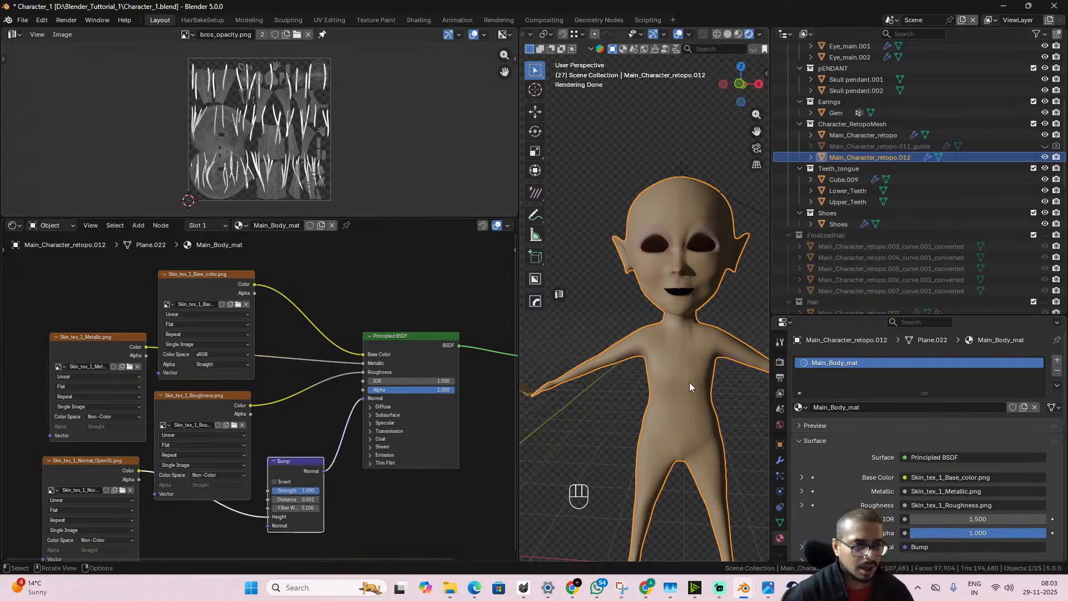
scroll(686, 382, up, 8)
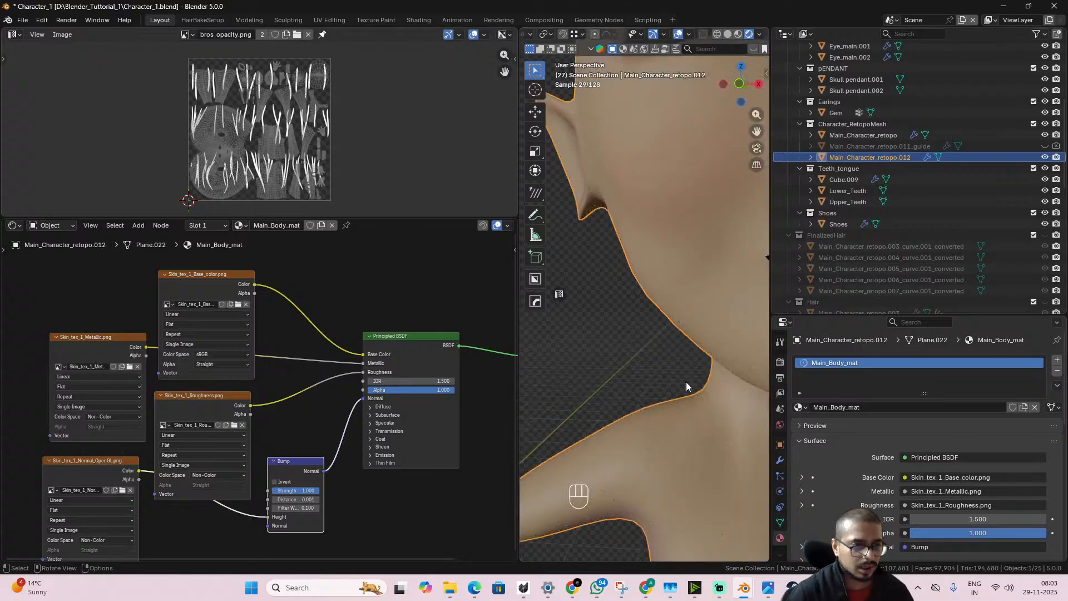
scroll(686, 381, down, 2)
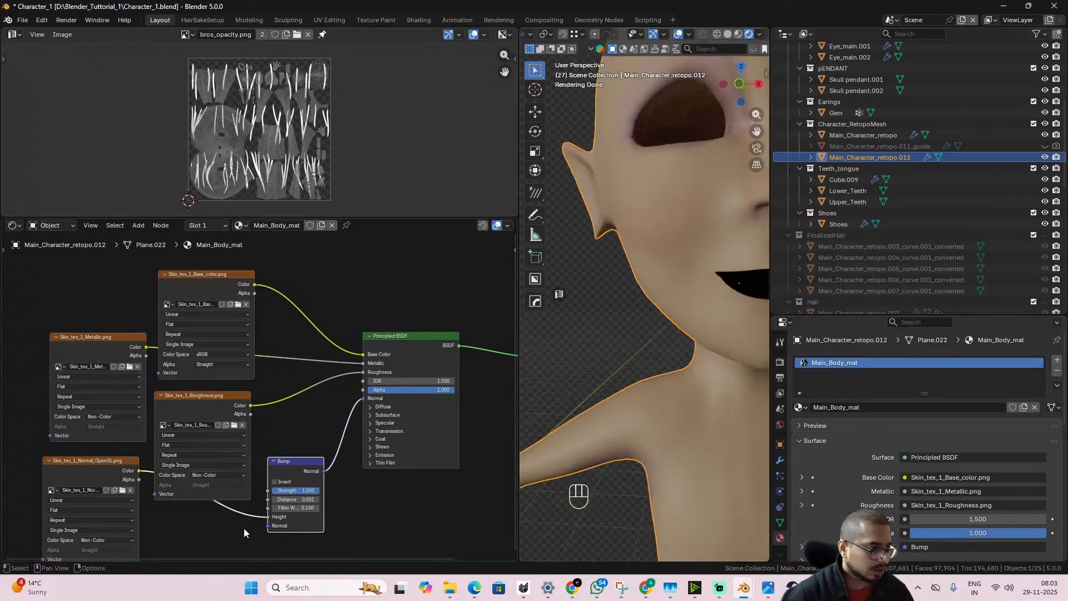
- Arrange the nodes so the Skin_tex_1_Normal_OpenGL.png node sits below the roughness node, just before the Bump node
middle_drag(192, 503, 177, 426)
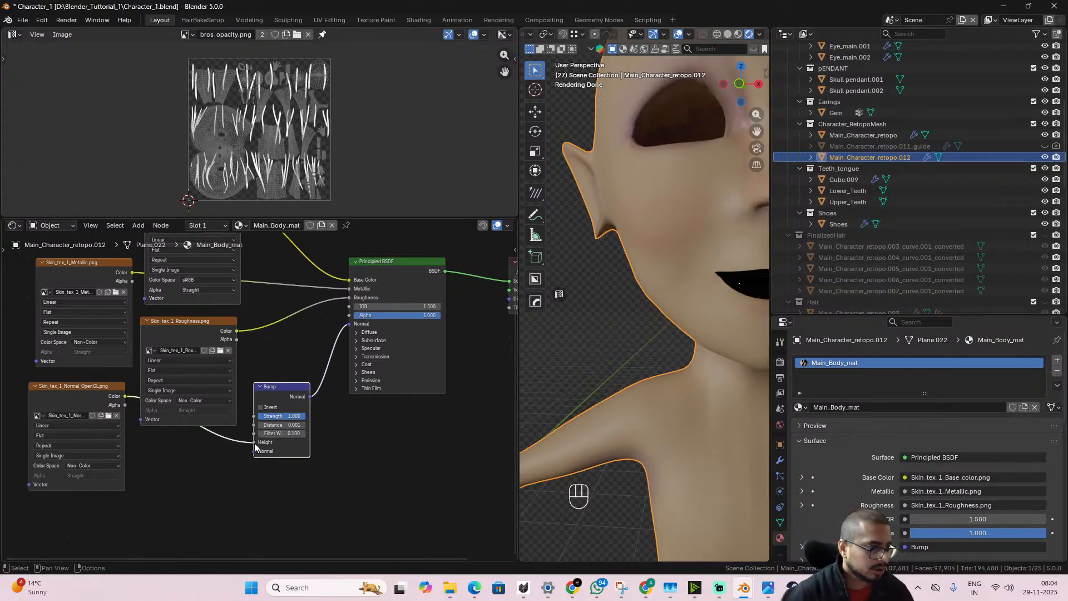
drag(255, 443, 253, 443)
drag(99, 405, 174, 466)
drag(281, 397, 277, 416)
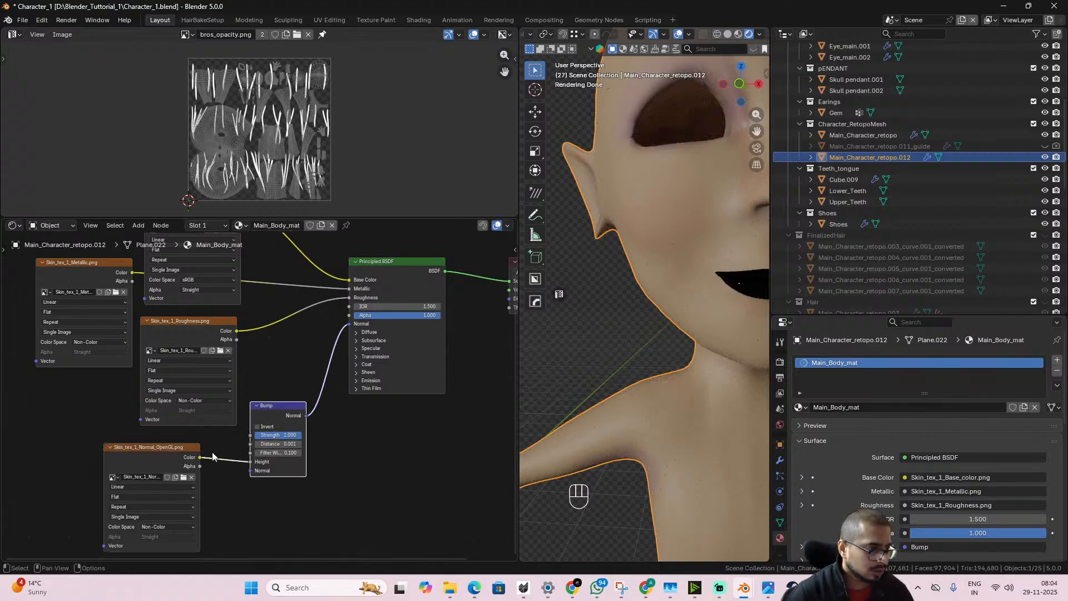
drag(164, 467, 166, 475)
- Set the Bump node's Distance to 0.01
mouse_move(277, 444)
mouse_down()
mouse_move(334, 444)
mouse_move(288, 443)
mouse_up()
click(278, 444)
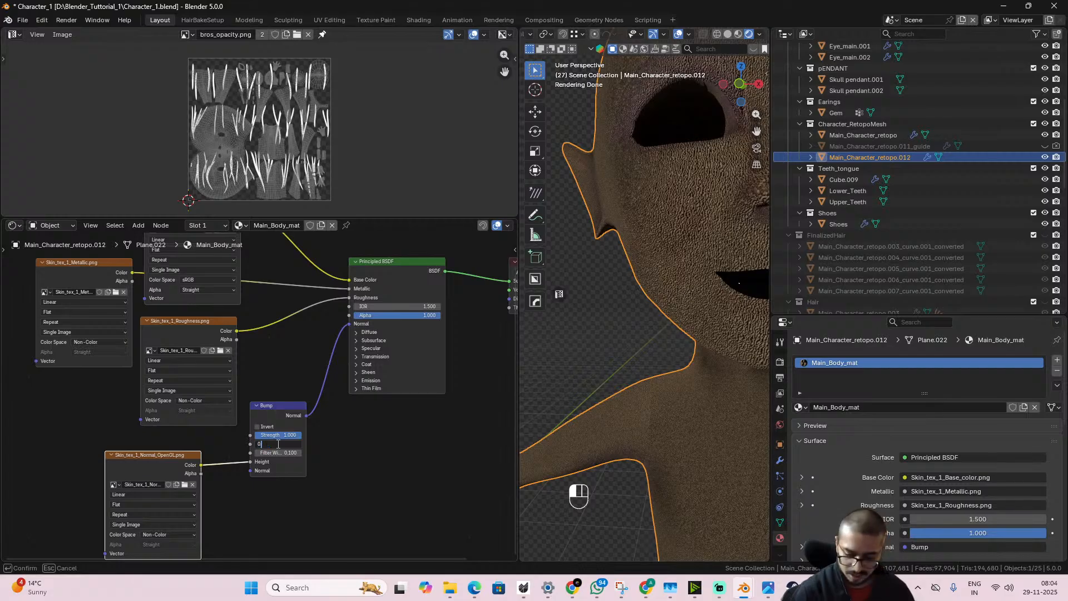
key(Return)
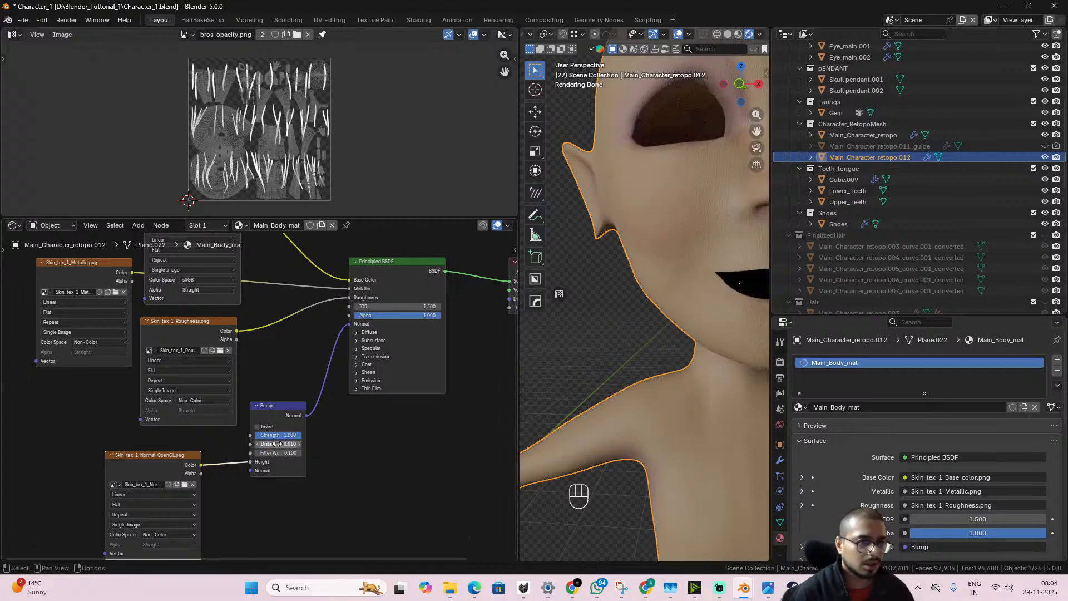
- Examine the bump effect on the character's skin in the rendered view, both full body and close to the face
middle_drag(609, 295, 607, 314)
scroll(609, 311, down, 2)
scroll(636, 346, down, 2)
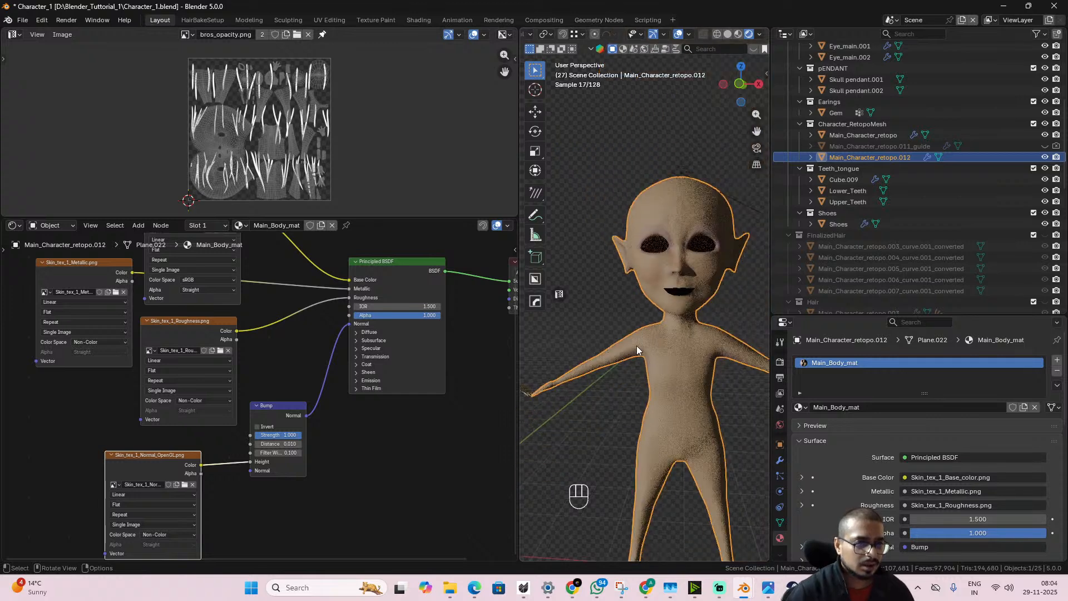
scroll(649, 359, down, 1)
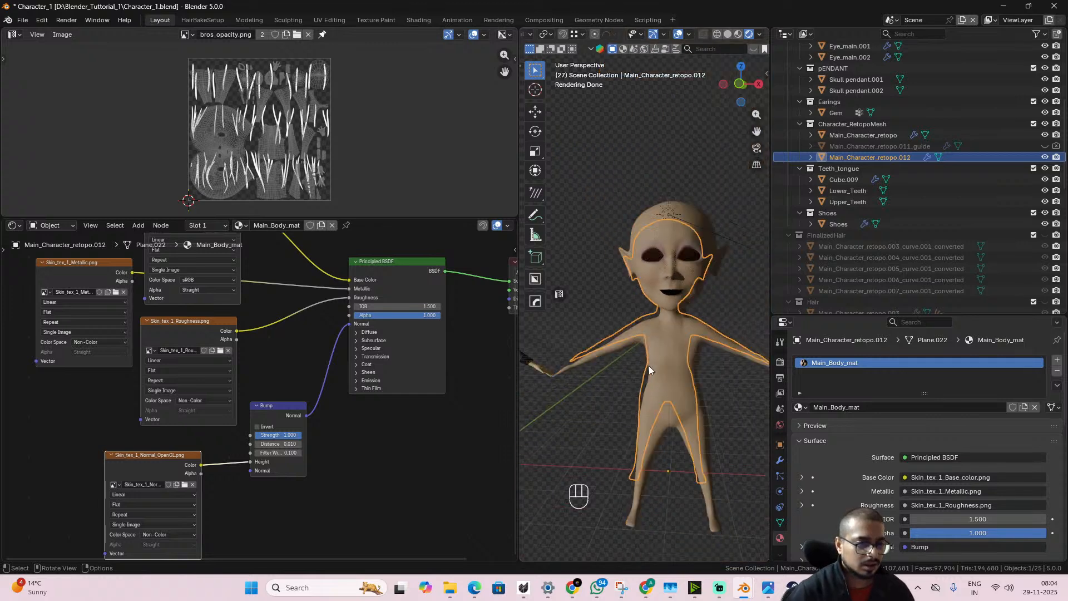
scroll(649, 366, down, 2)
scroll(648, 366, up, 1)
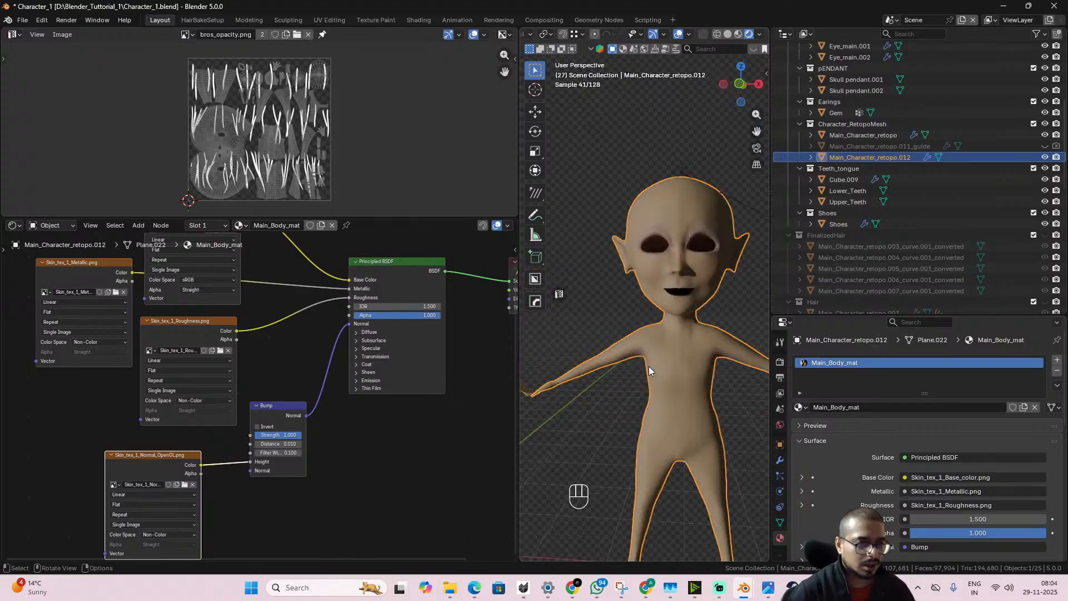
scroll(712, 311, up, 3)
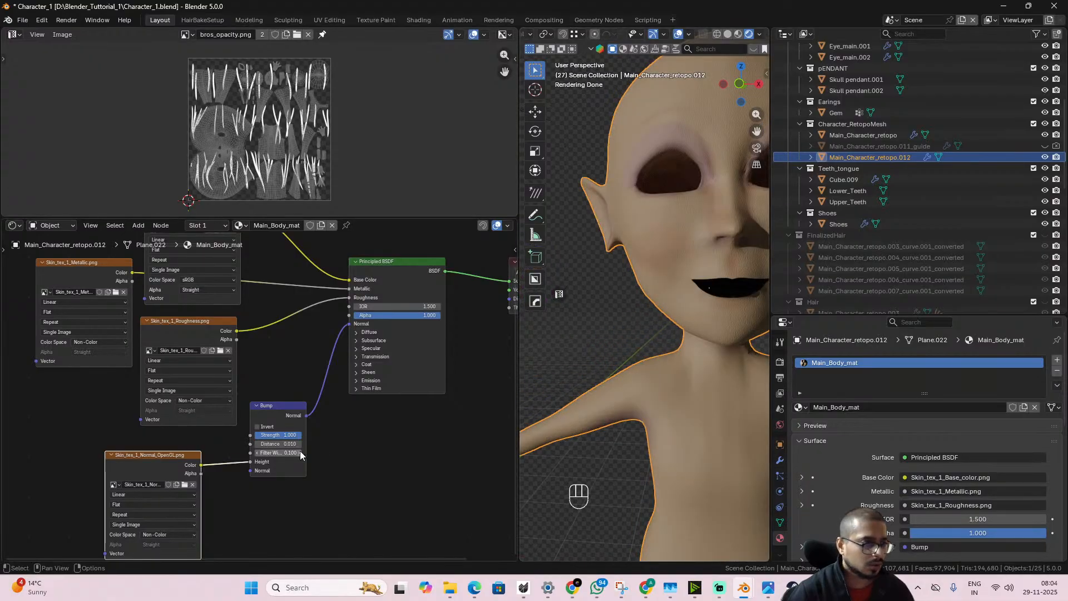
scroll(325, 452, down, 3)
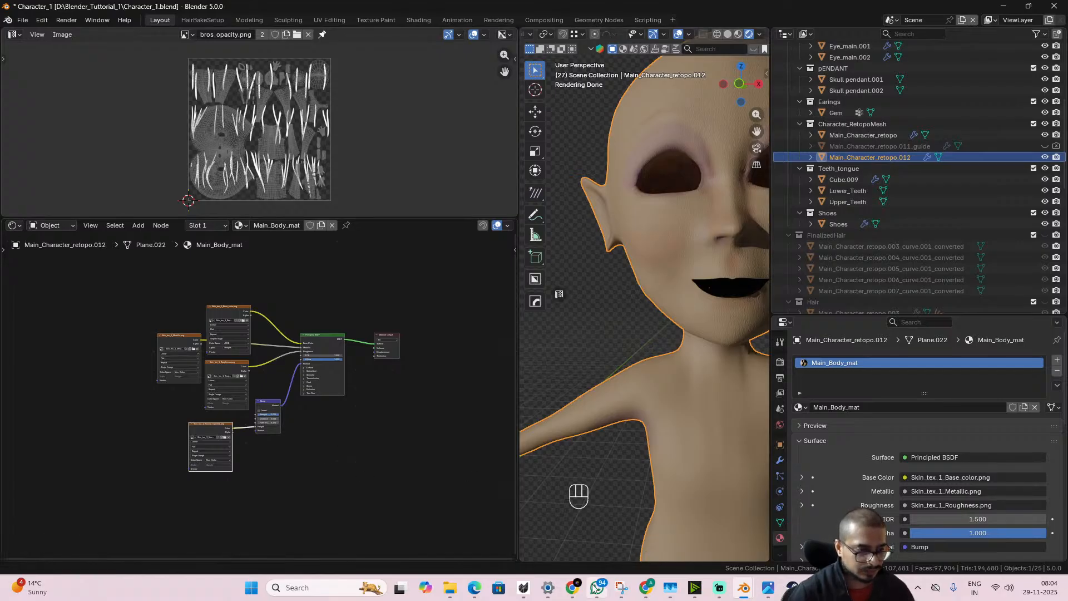
- Switch to the Photopea browser window that has Poster1.png open
mouse_move(575, 590)
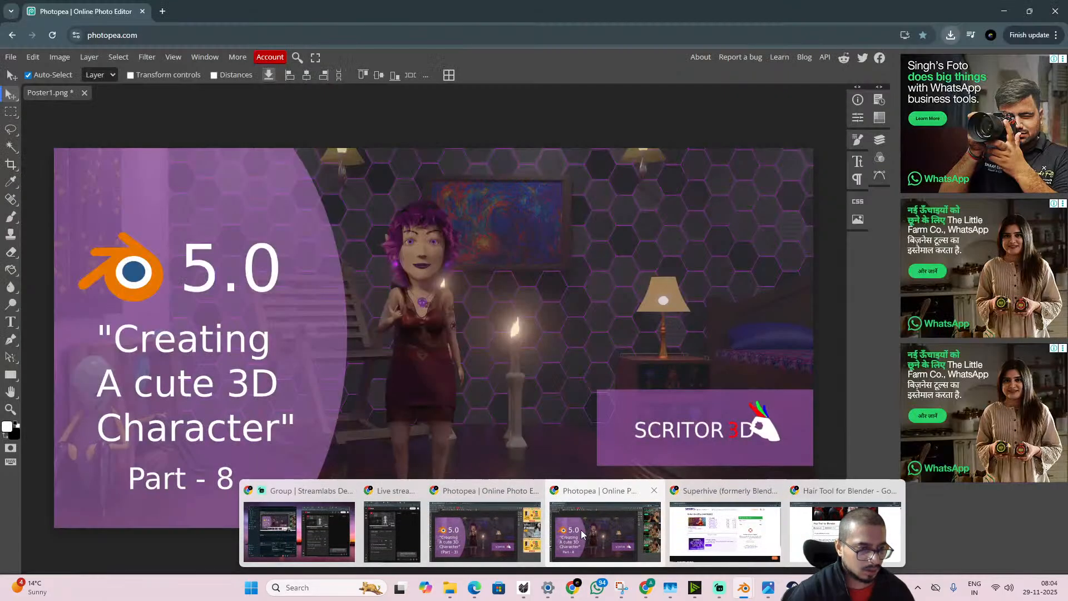
click(582, 534)
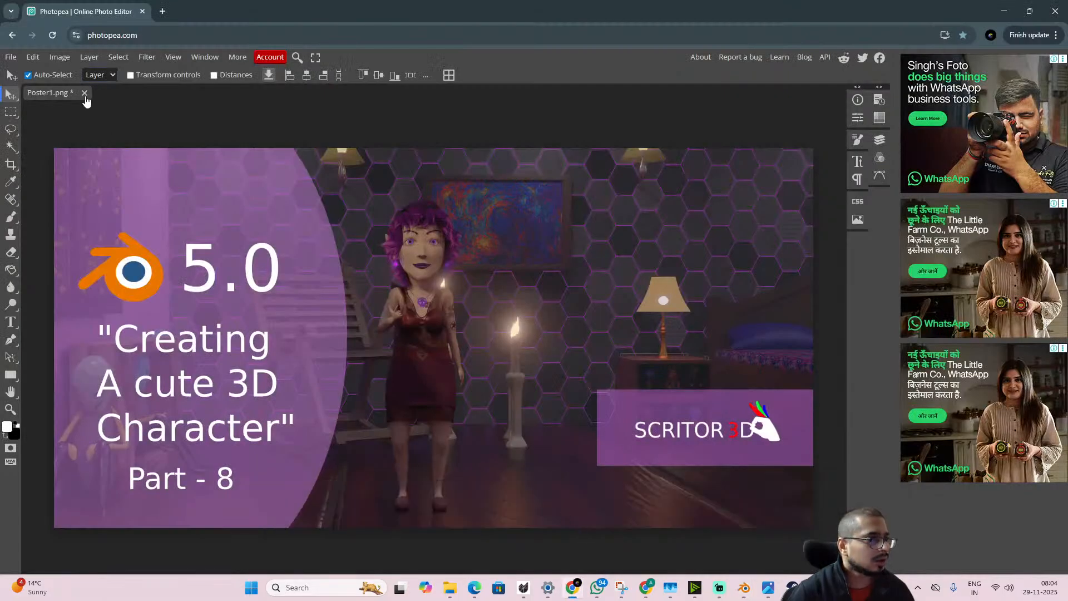
click(10, 57)
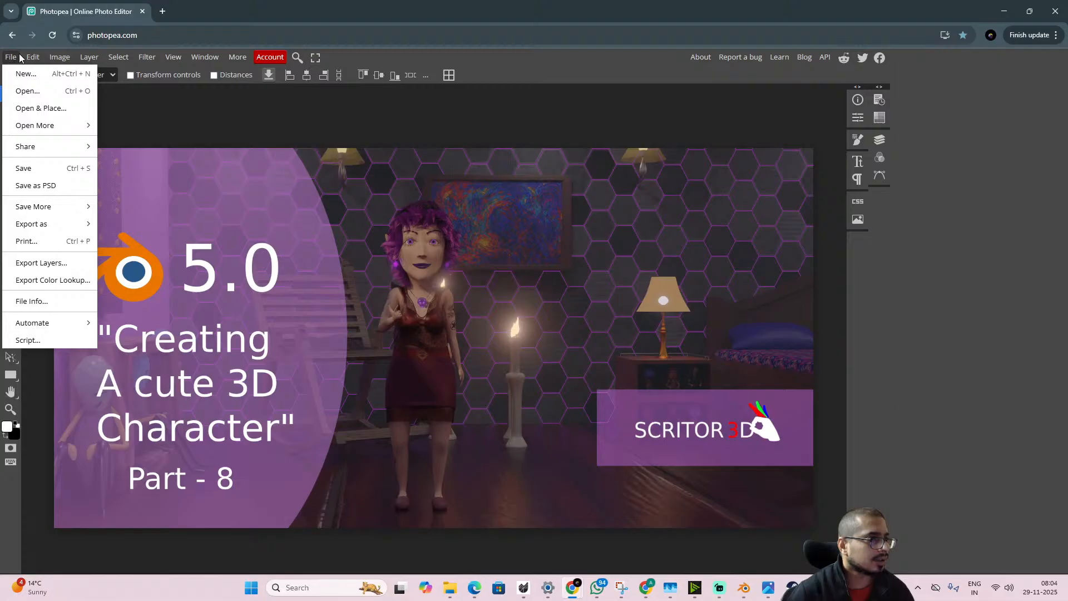
click(204, 56)
- Open the Tex_Character_1 folder inside Blender_Tuttorial_1 > Substance_texturing in File Explorer and move its window clear of Photopea
click(449, 587)
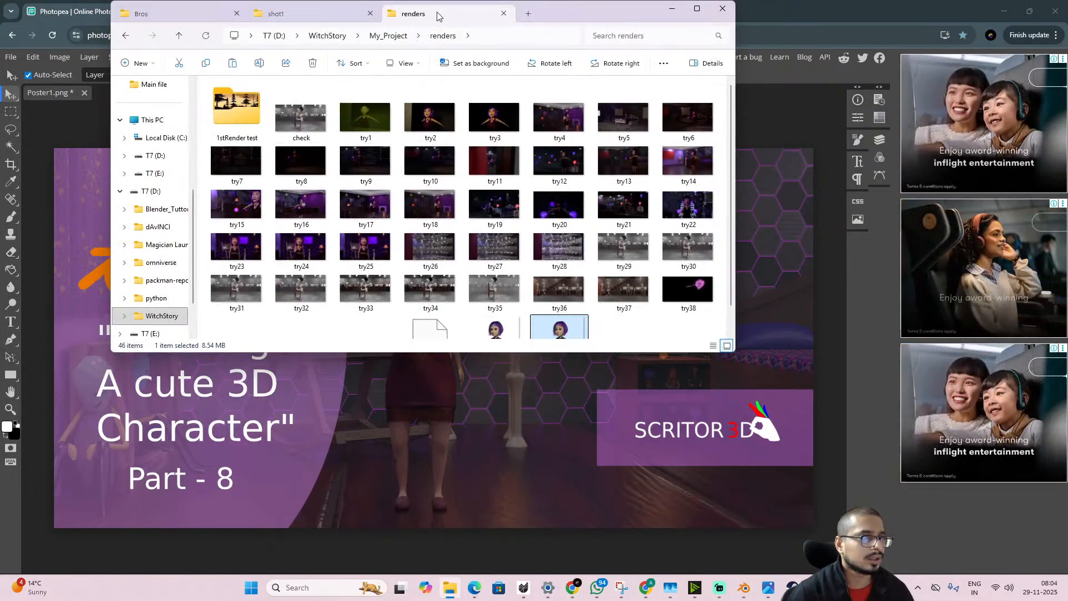
click(164, 209)
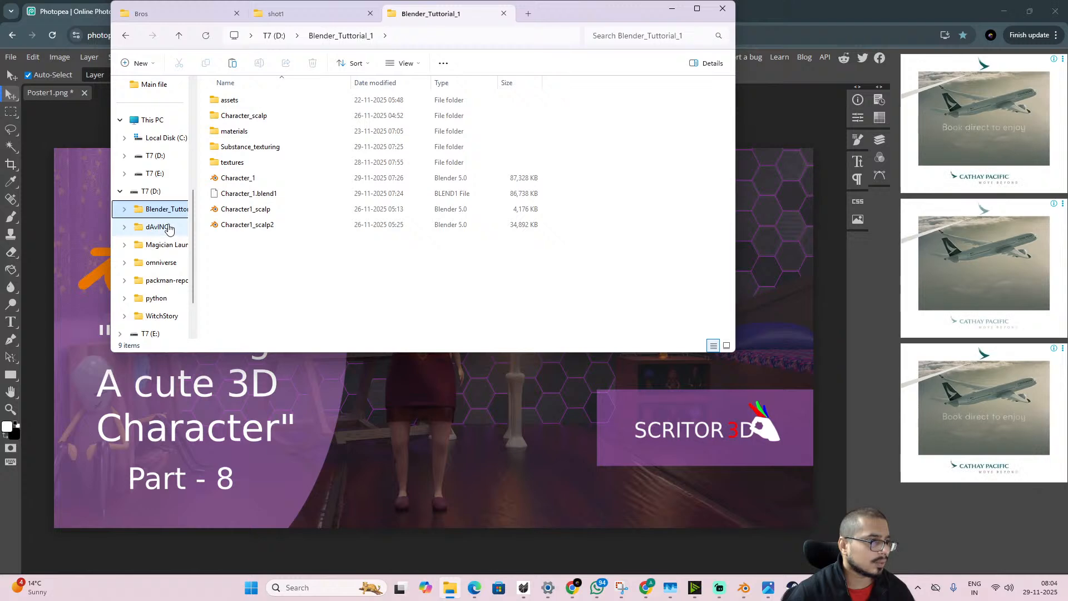
double_click(267, 146)
click(266, 103)
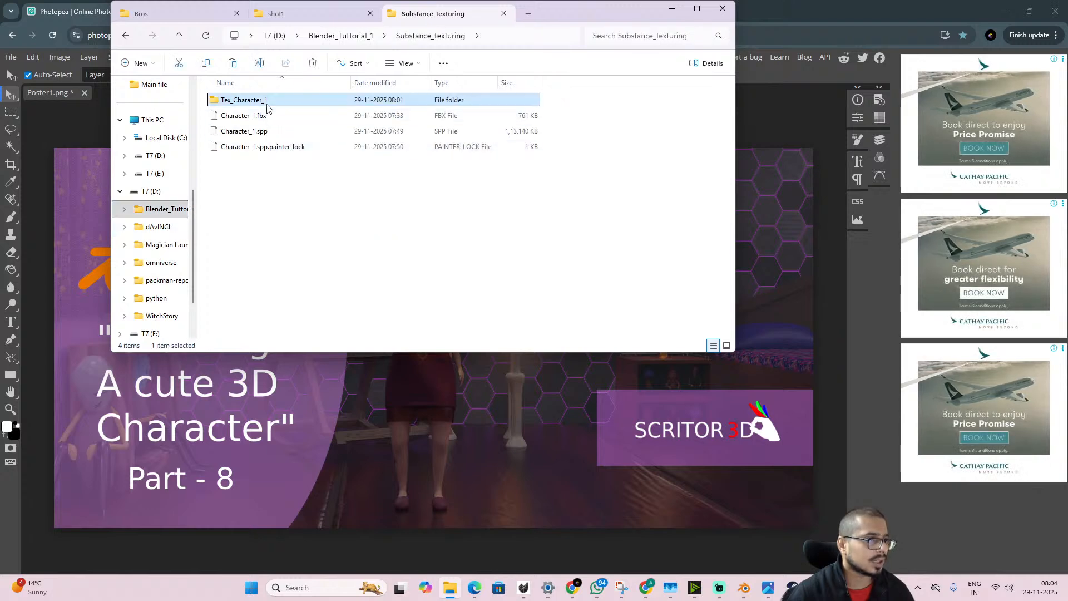
double_click(267, 104)
drag(559, 13, 1067, 119)
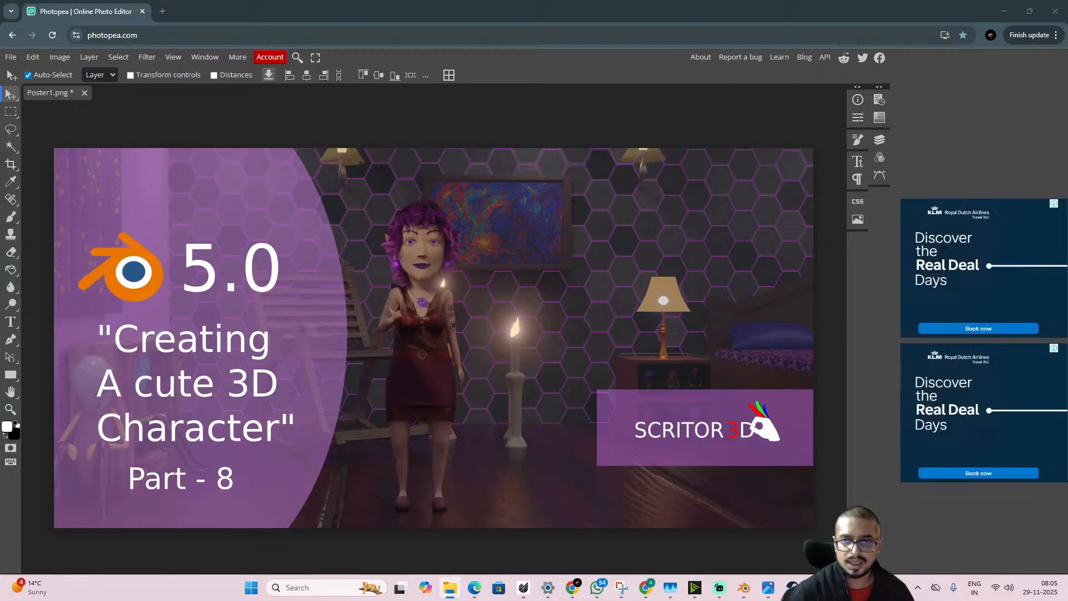
- Open Skin_tex_1_Base_color.png and Skin_tex_1_Height.png as separate Photopea documents and place the matching lip map over each
drag(1067, 120, 309, 97)
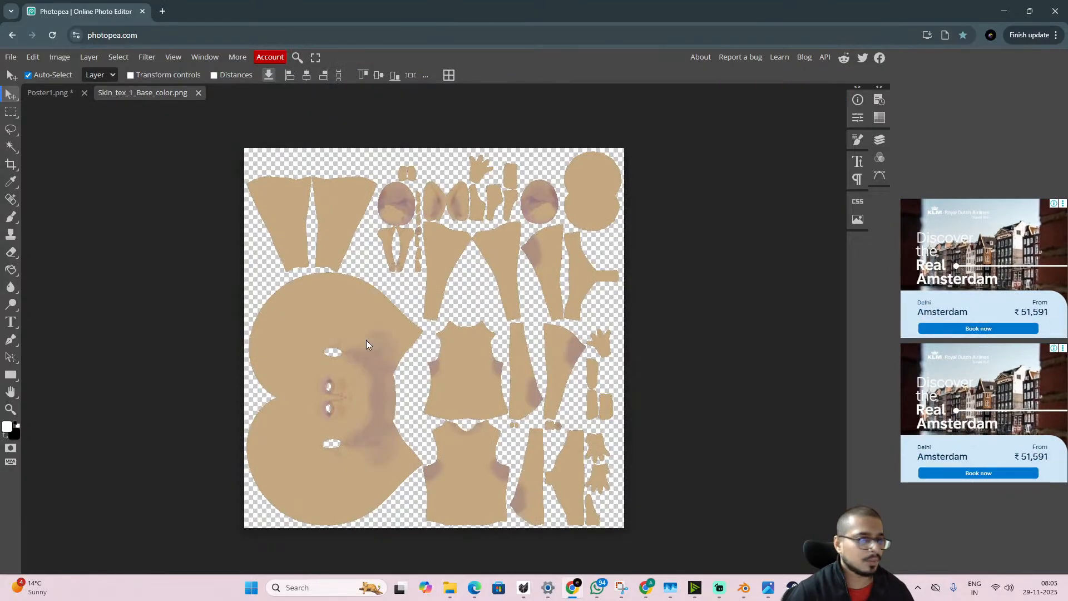
key(ctrl+t)
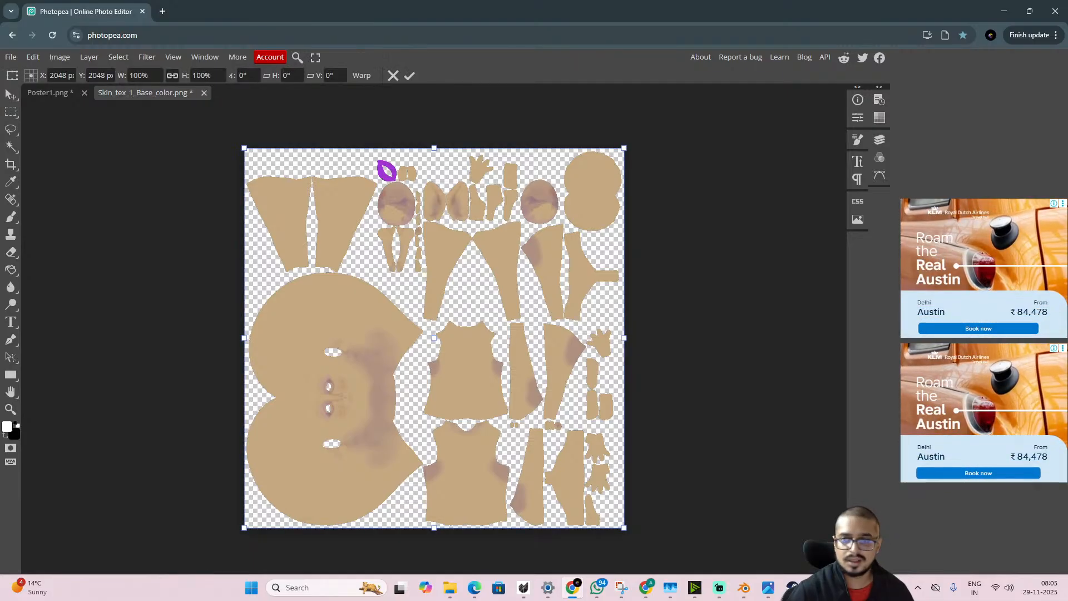
drag(1067, 120, 328, 94)
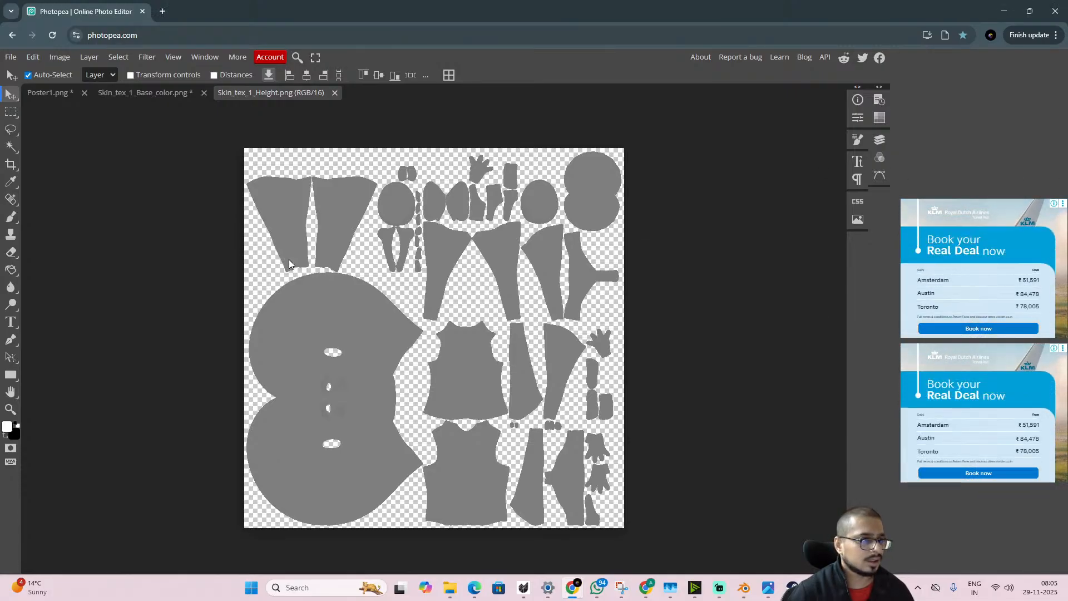
key(ctrl+t)
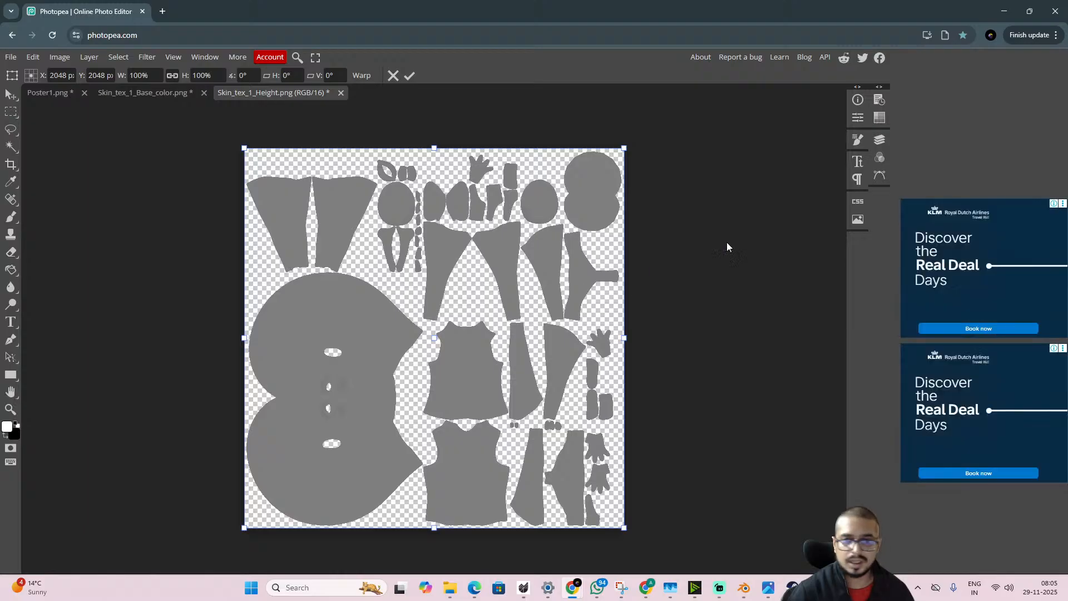
scroll(392, 156, up, 4)
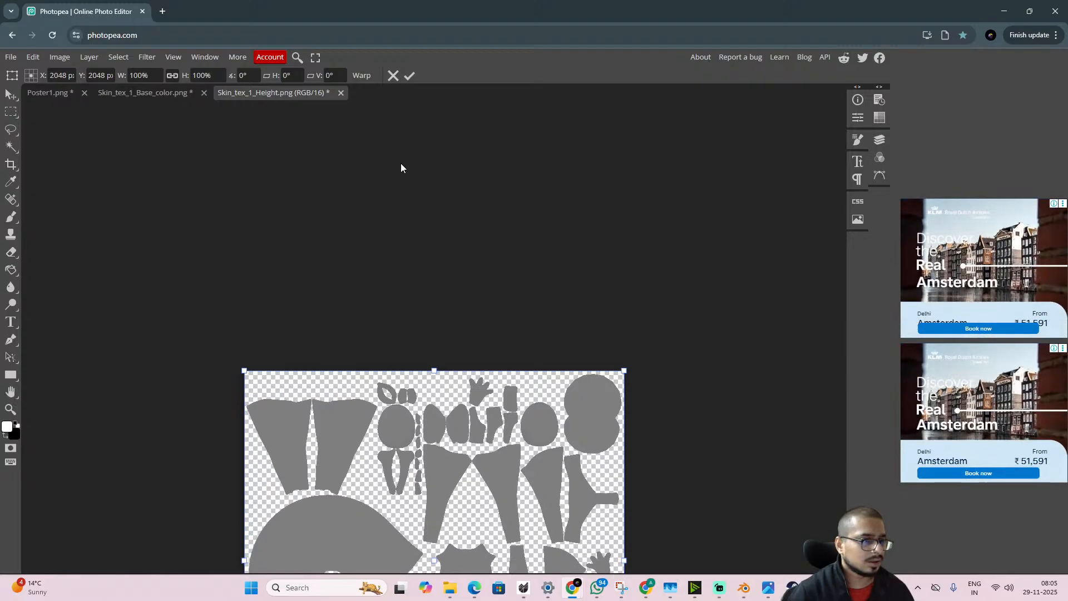
scroll(401, 163, down, 4)
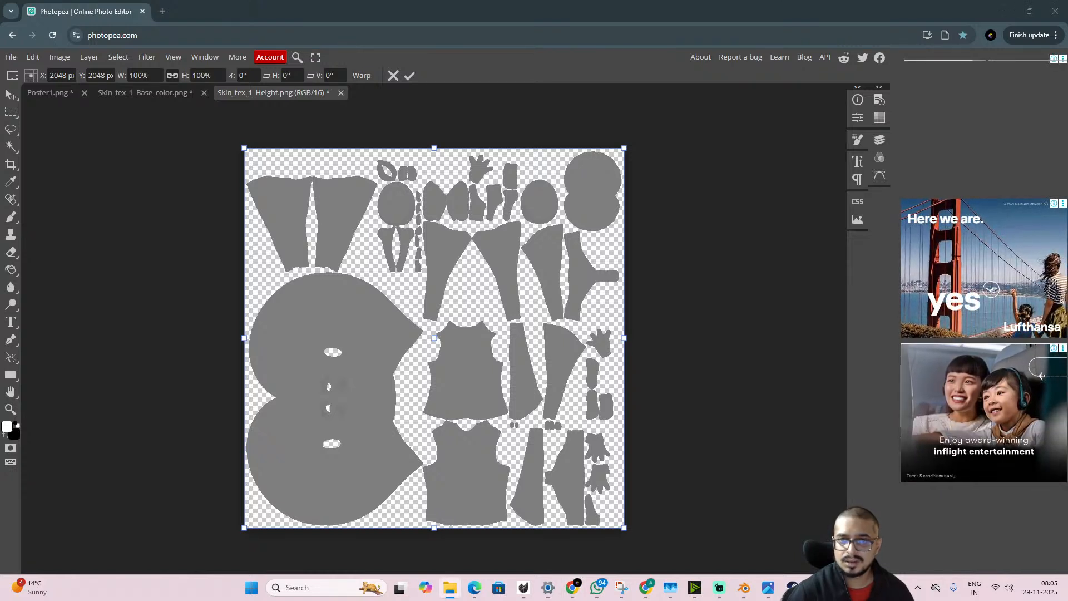
- Open lip_tex_Metallic.png and lip_tex_Roughness.png as separate documents and place the matching skin map over each
drag(362, 0, 427, 106)
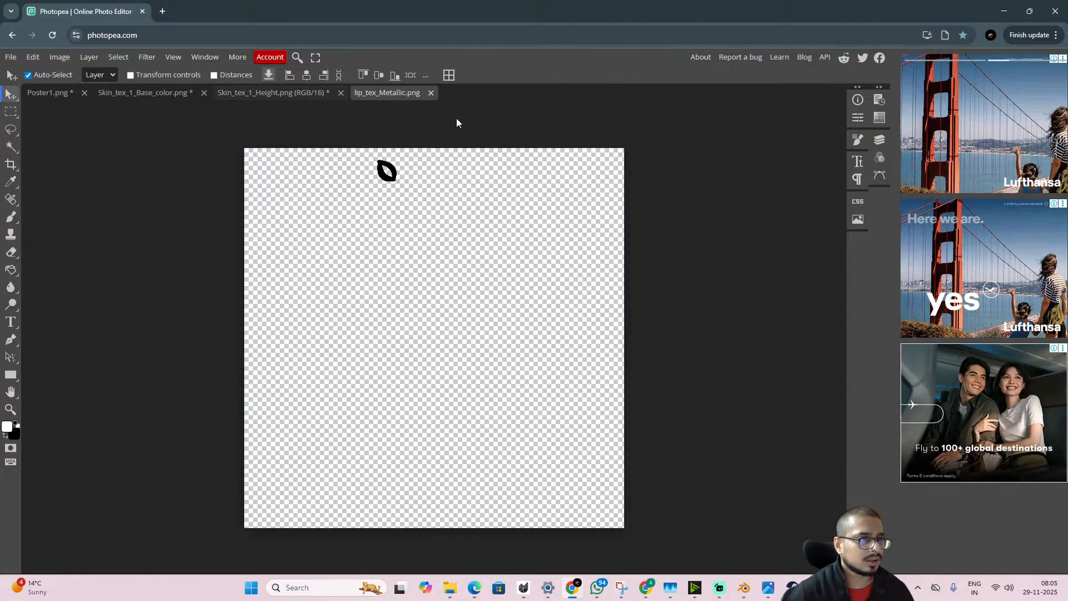
drag(1067, 281, 409, 275)
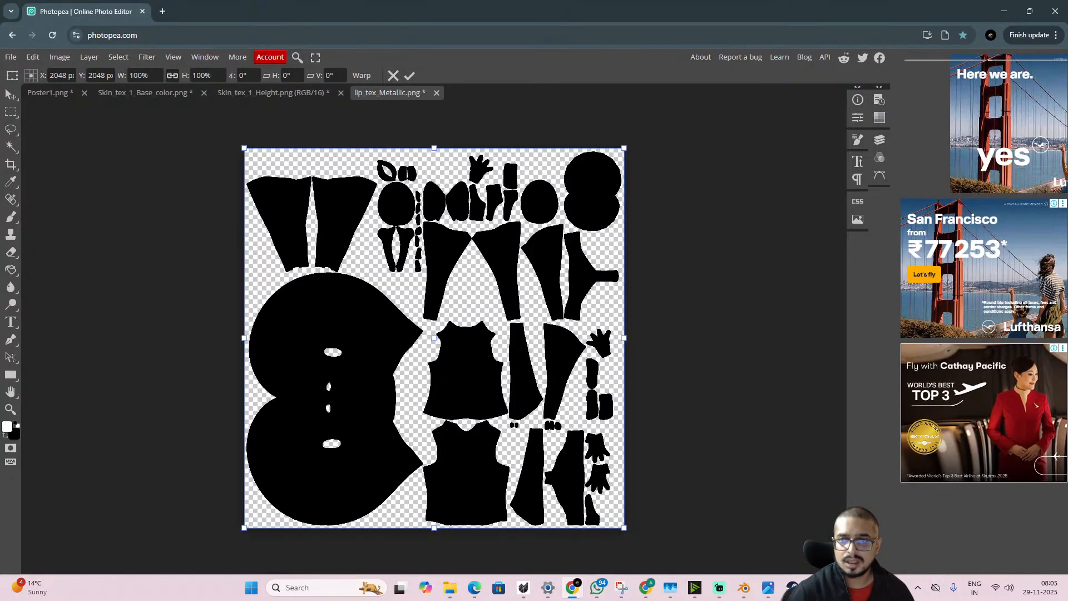
drag(618, 183, 532, 88)
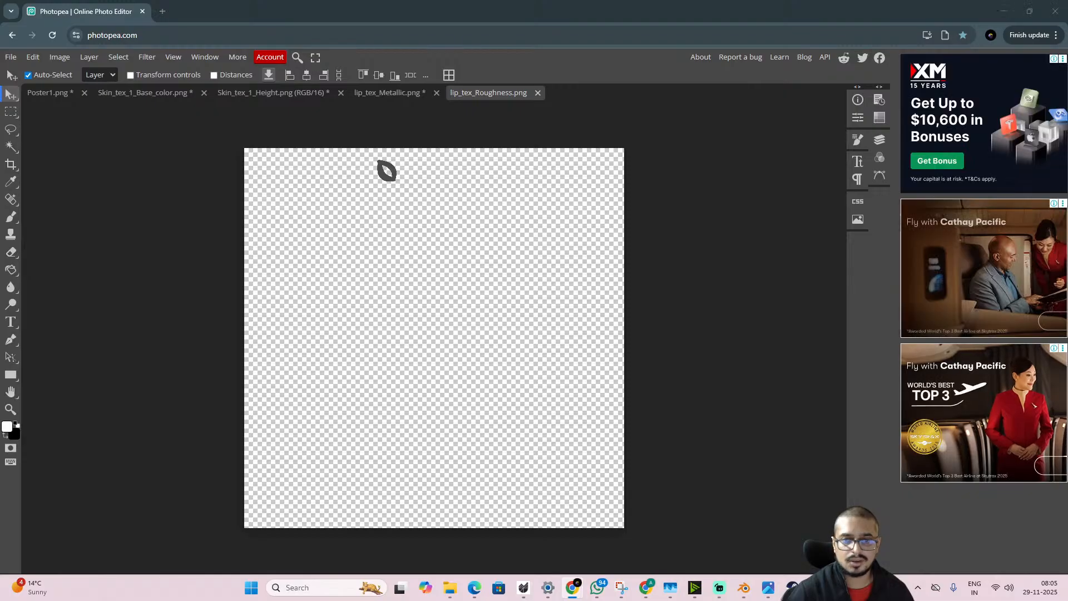
drag(723, 378, 511, 311)
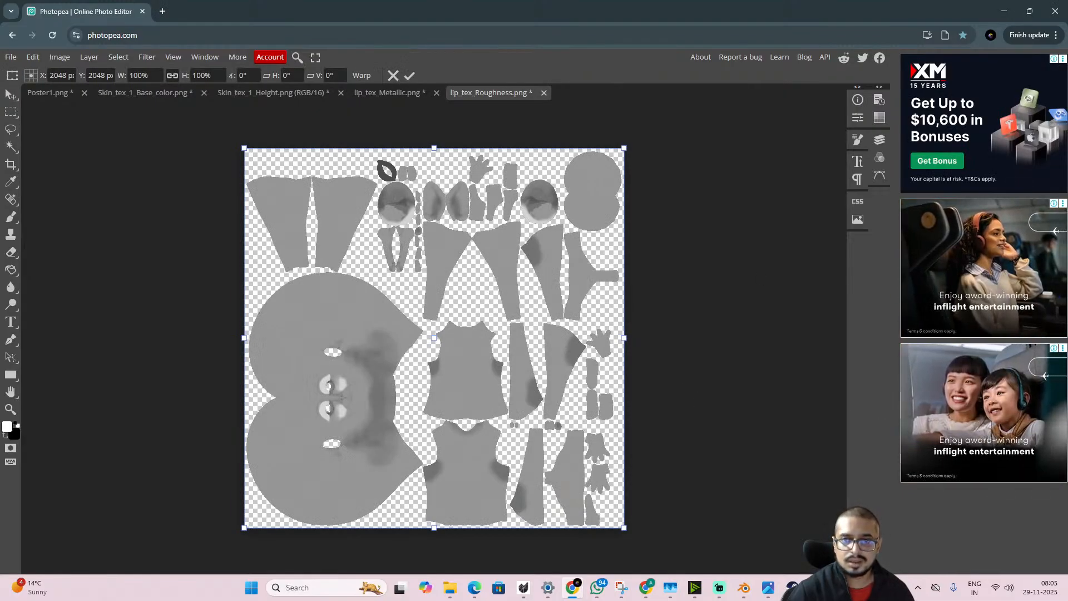
- Open lip_tex_Normal_OpenGL.png as a new document, place the Skin_tex_1_Normal_OpenGL map over it, and show the document's layers
drag(722, 146, 624, 93)
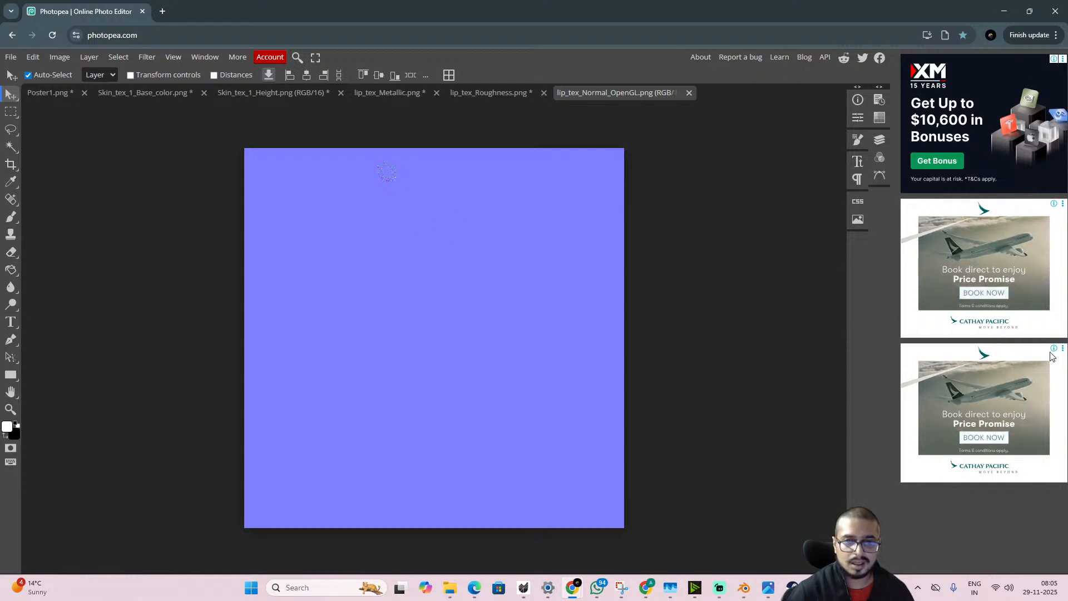
drag(1051, 356, 429, 279)
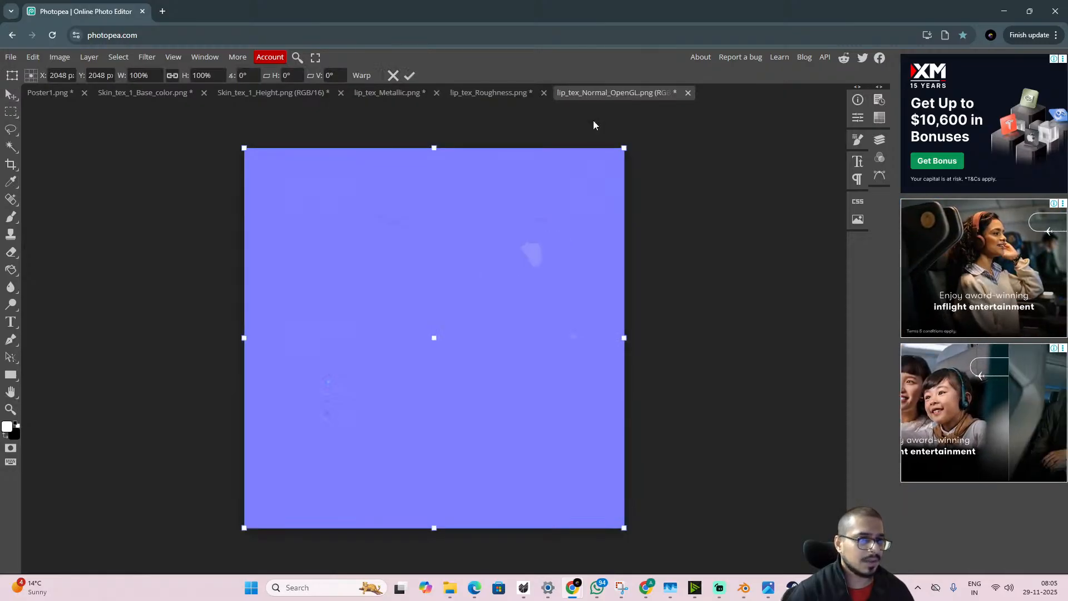
click(878, 139)
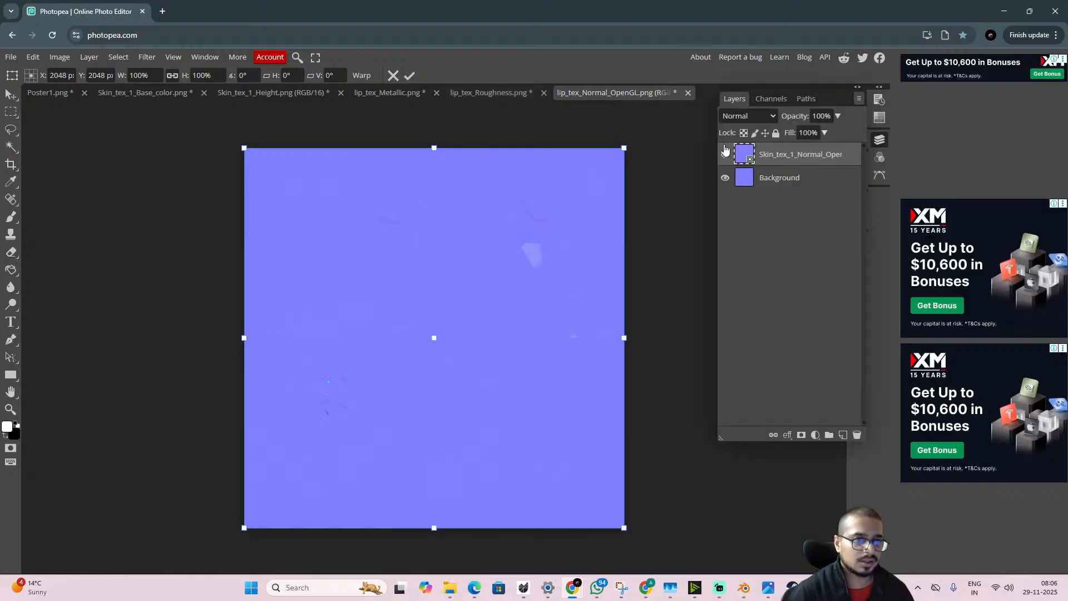
- Rasterize the Skin_tex_1 normal map layer and place the lip_tex_Roughness image above it as a new layer
right_click(757, 157)
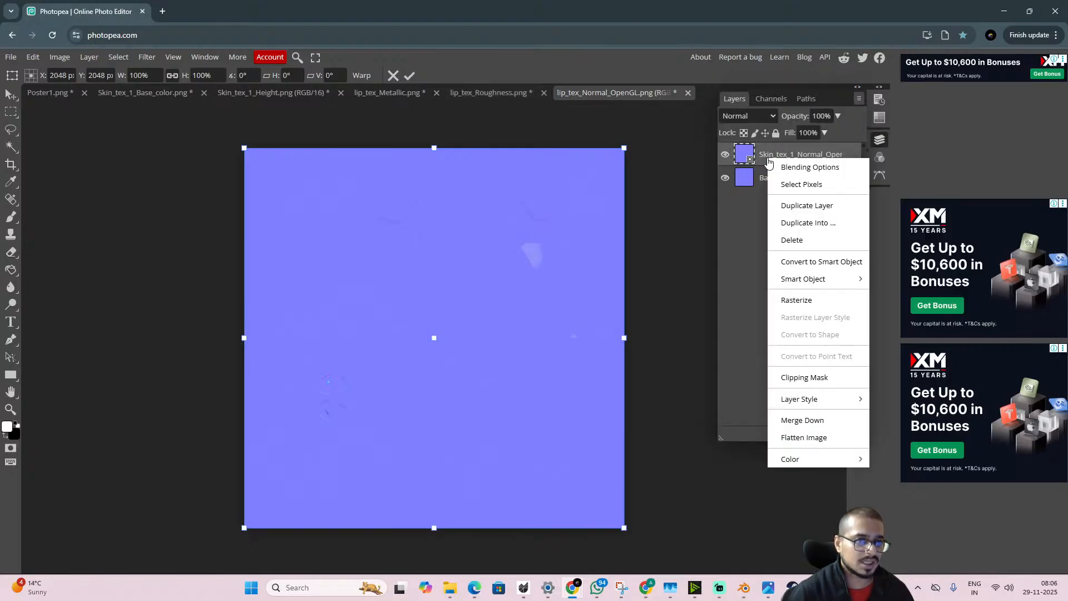
click(819, 303)
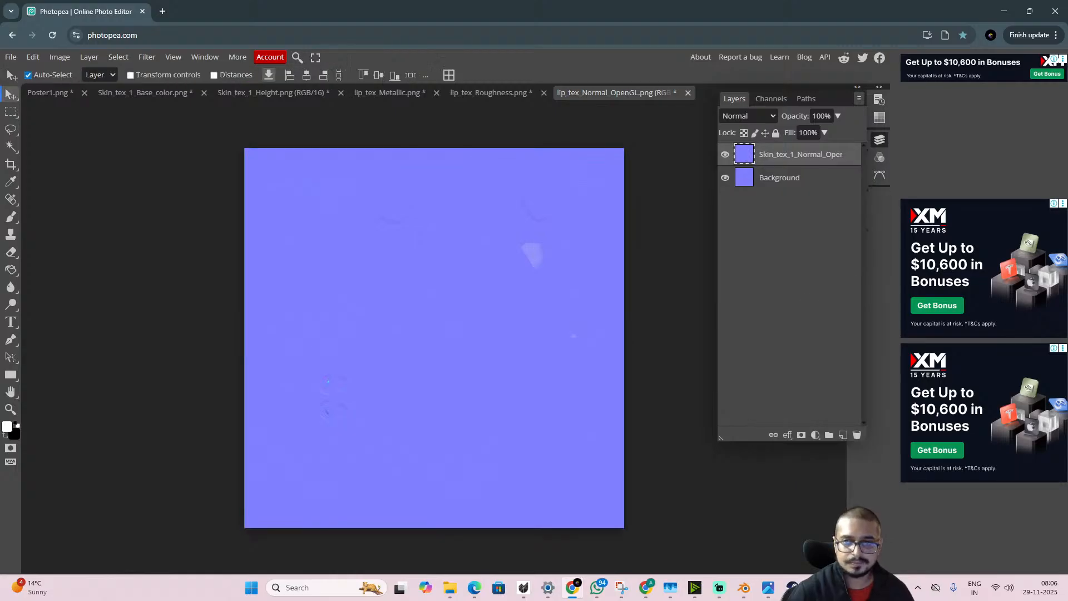
drag(648, 224, 326, 289)
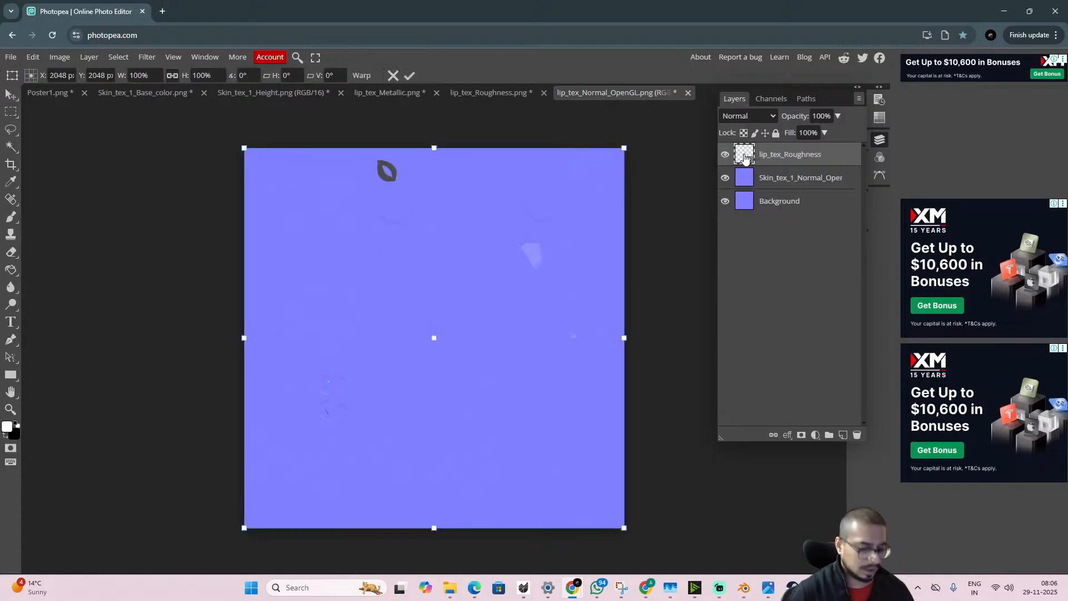
- Erase everything outside the lip shape on the Background layer, using the inverted selection of the lip_tex_Roughness layer
ctrl+click(745, 159)
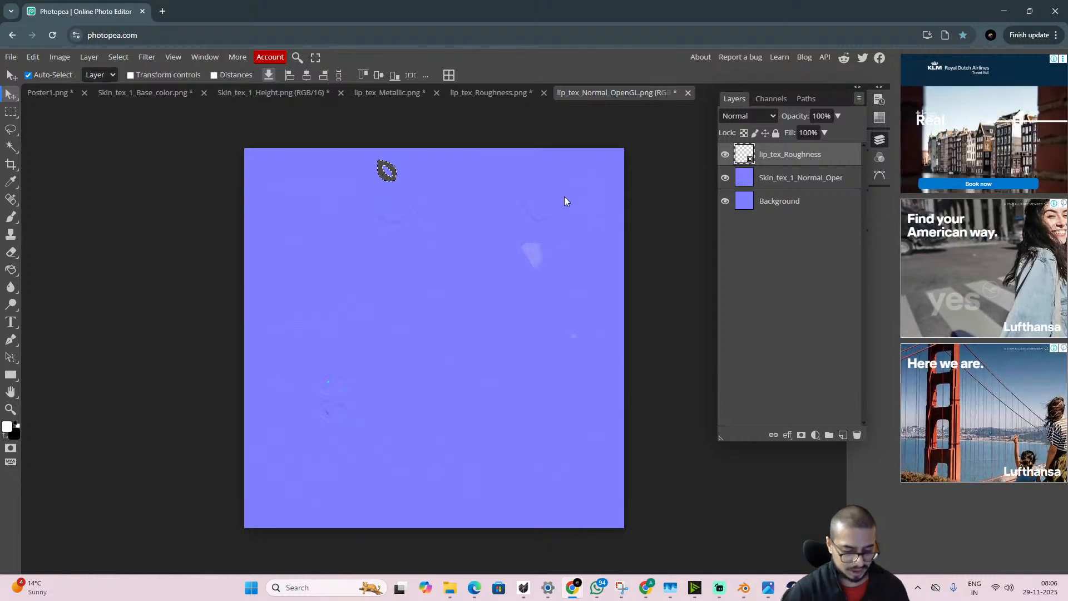
key(ctrl+shift+i)
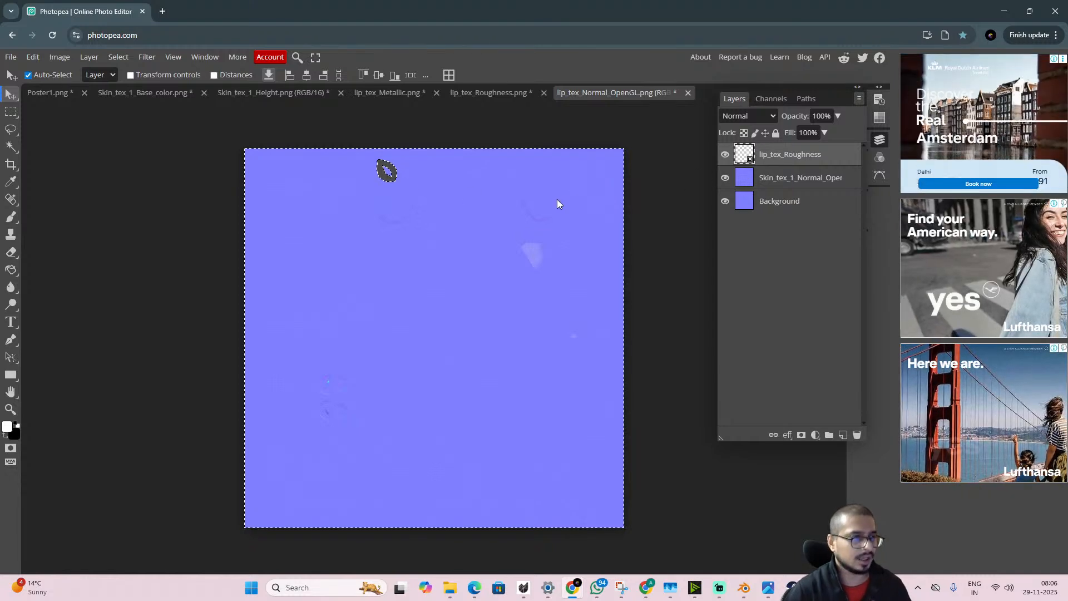
click(771, 205)
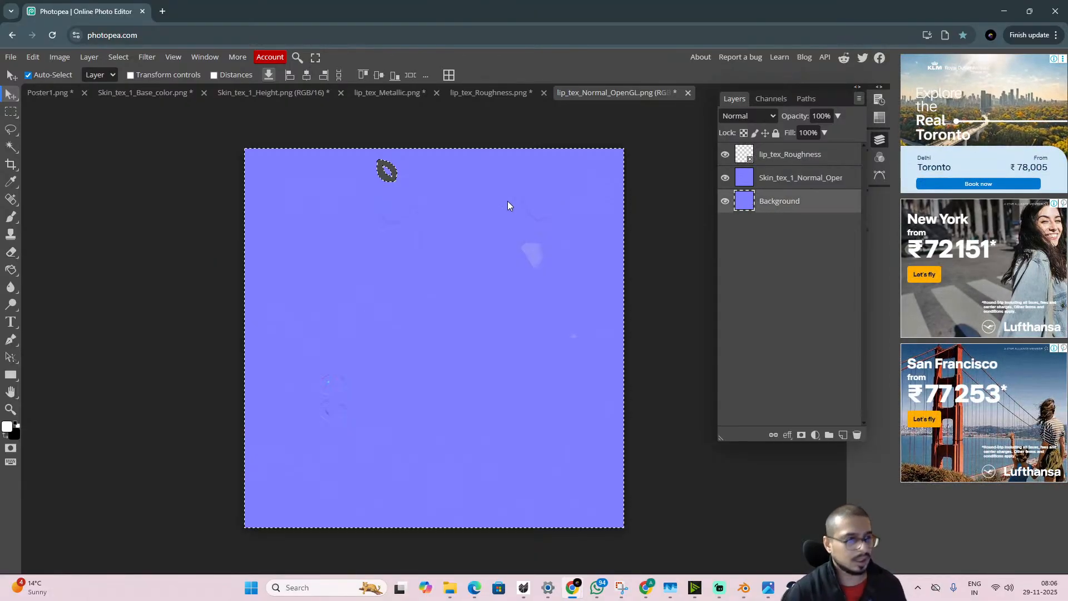
key(Delete)
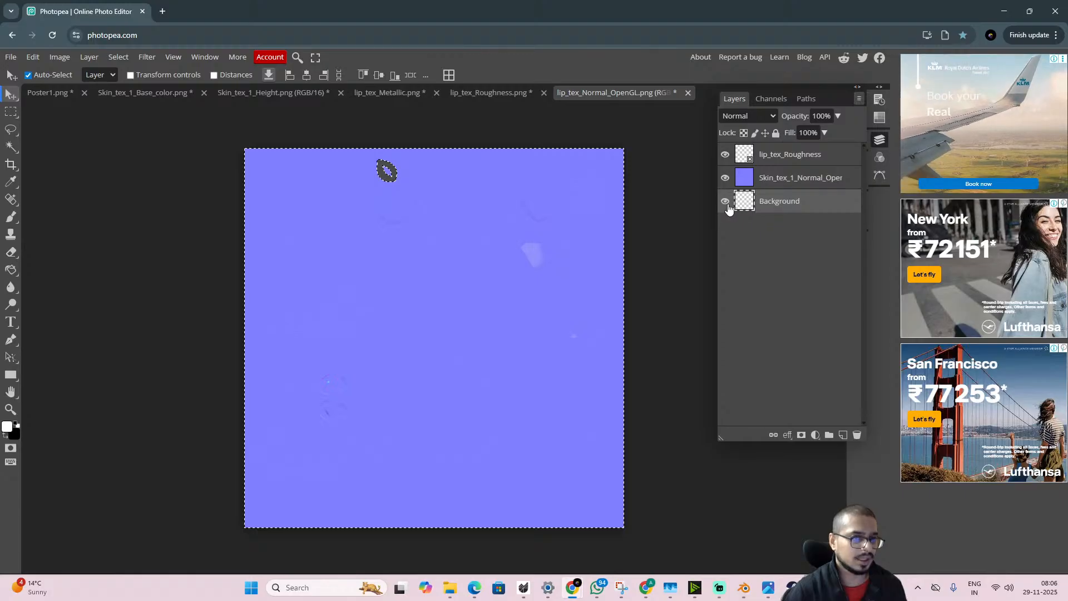
- Hide the lip_tex_Roughness layer and move the Background lip layer above the visible Skin_tex_1 normal map layer
click(725, 178)
click(725, 154)
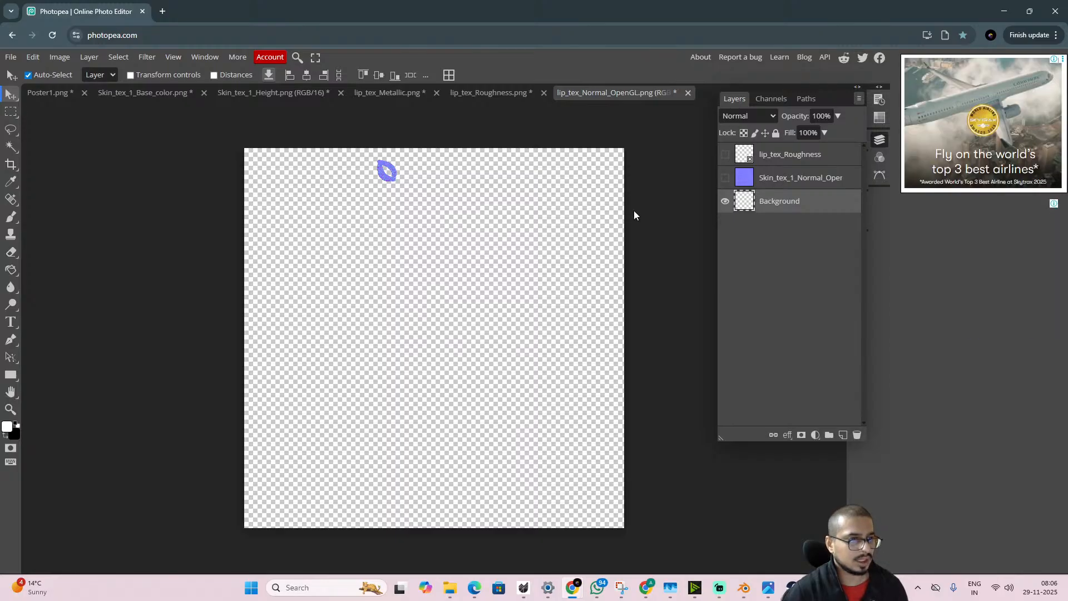
drag(755, 200, 775, 175)
click(725, 201)
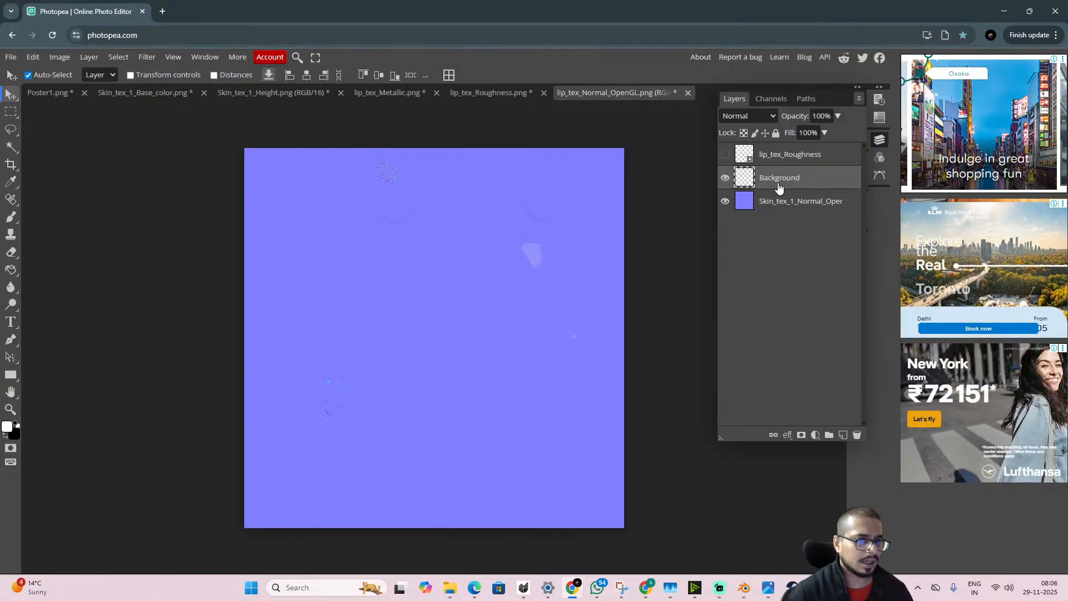
- Place the Skin_tex_1_Height image above the skin normal map layer and select everything outside its shapes
click(766, 209)
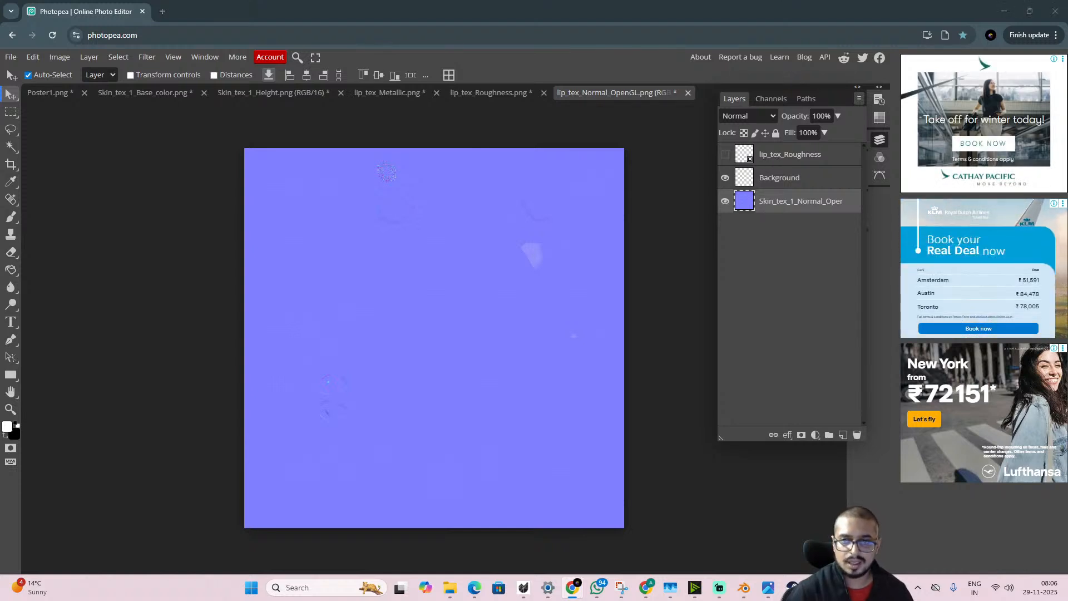
drag(436, 276, 402, 288)
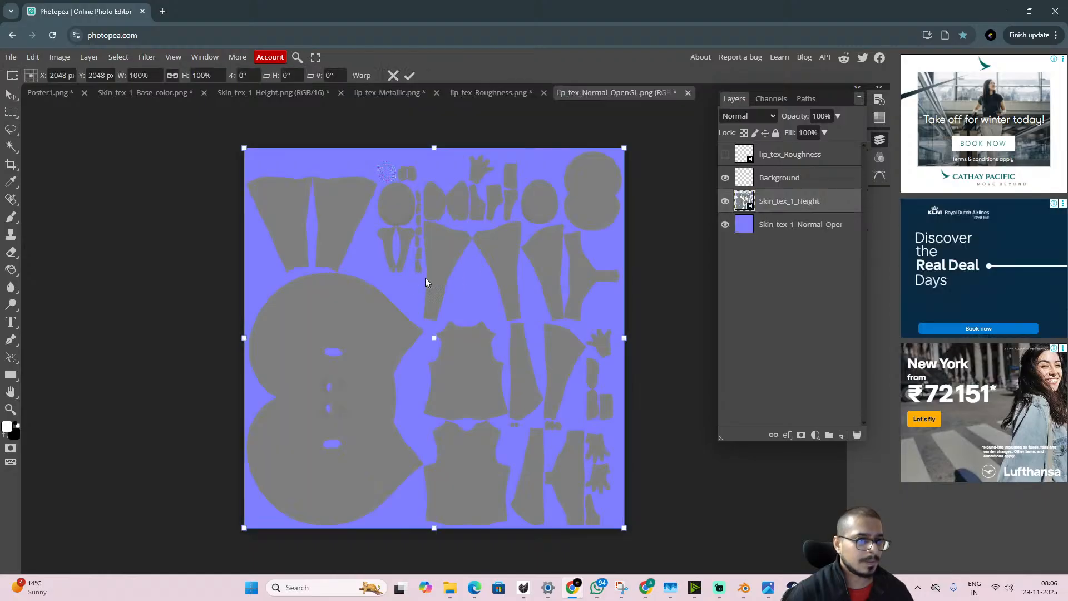
ctrl+click(746, 201)
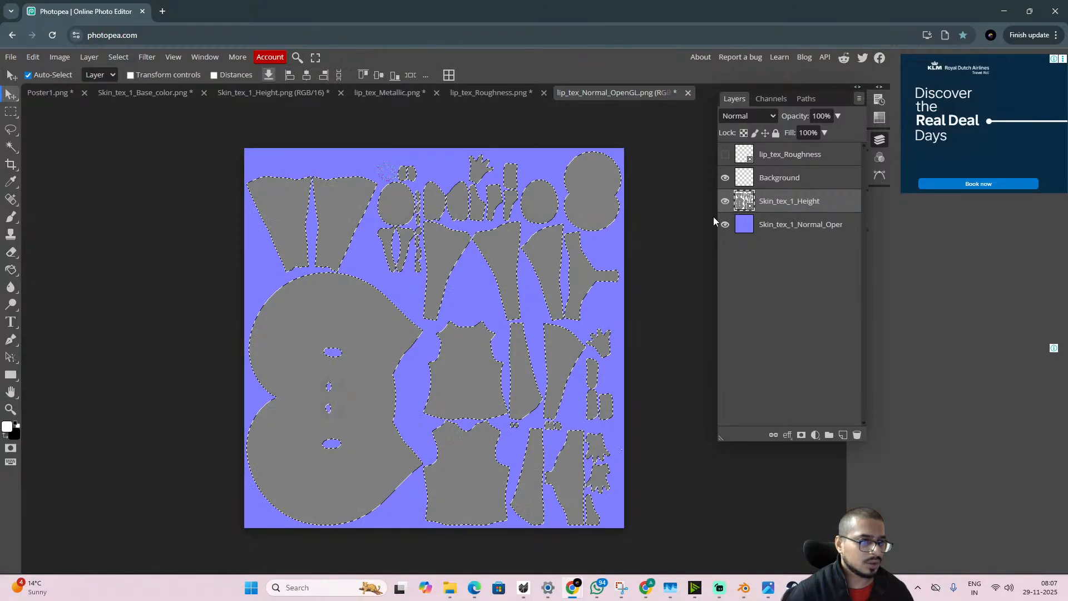
key(ctrl+shift+i)
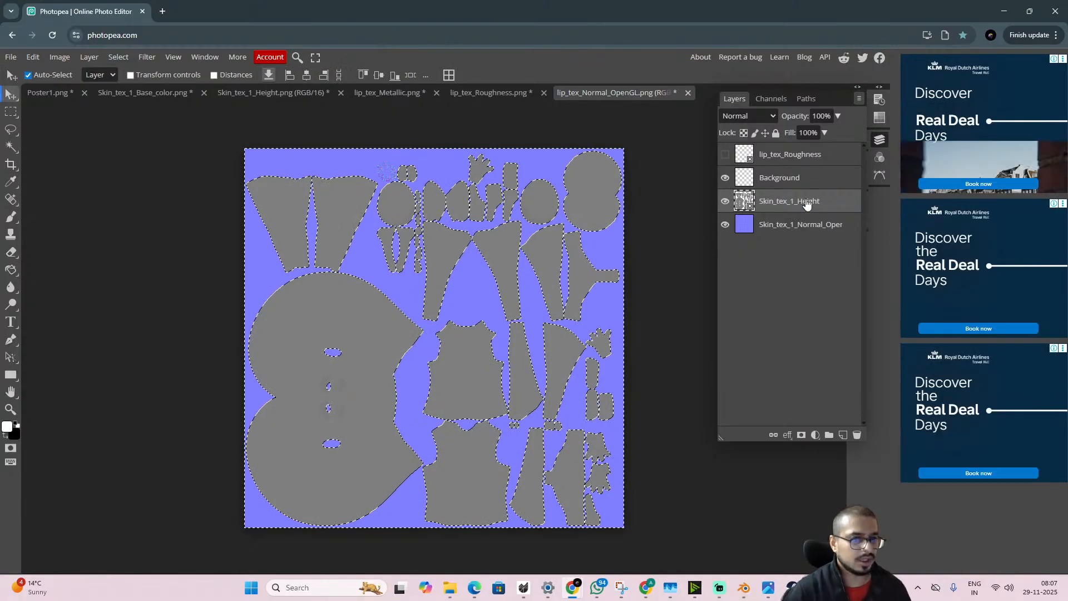
- Hide the Skin_tex_1_Height layer, then delete the selected surroundings from the skin normal map layer and clear the selection
click(726, 201)
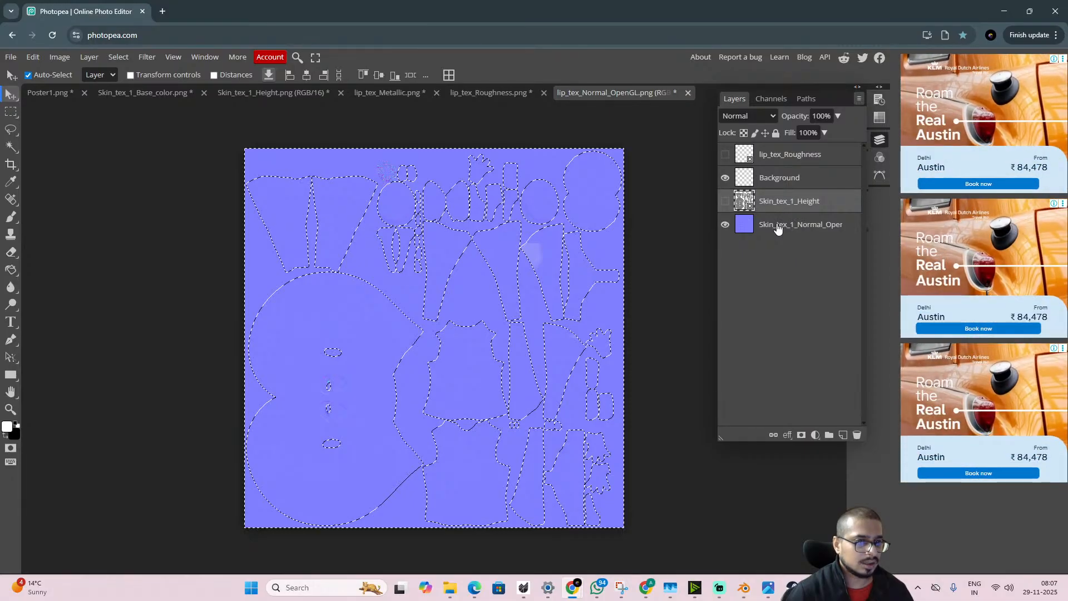
click(761, 233)
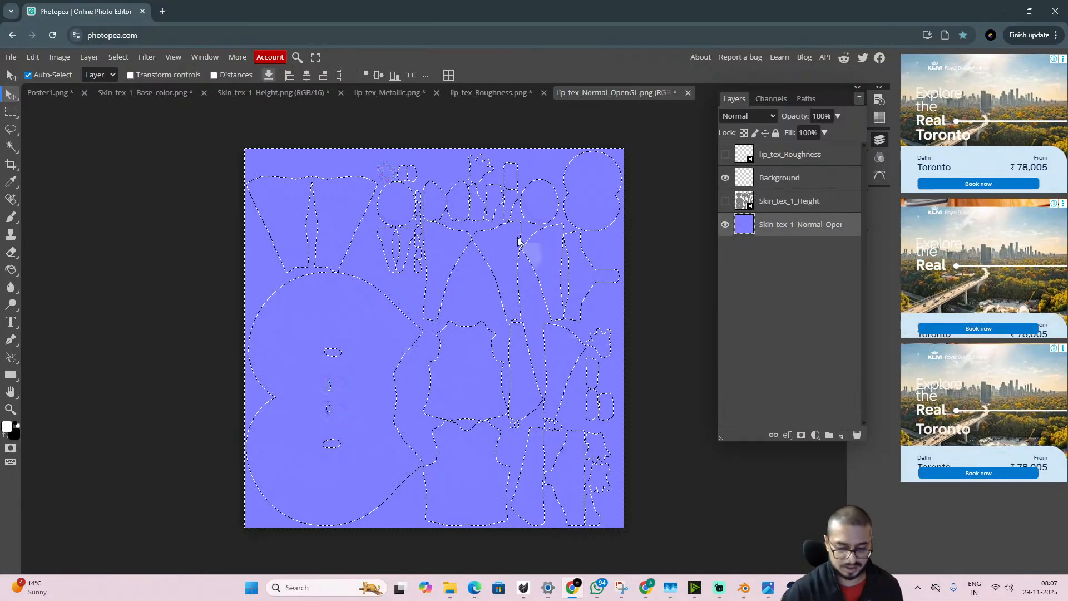
key(Delete)
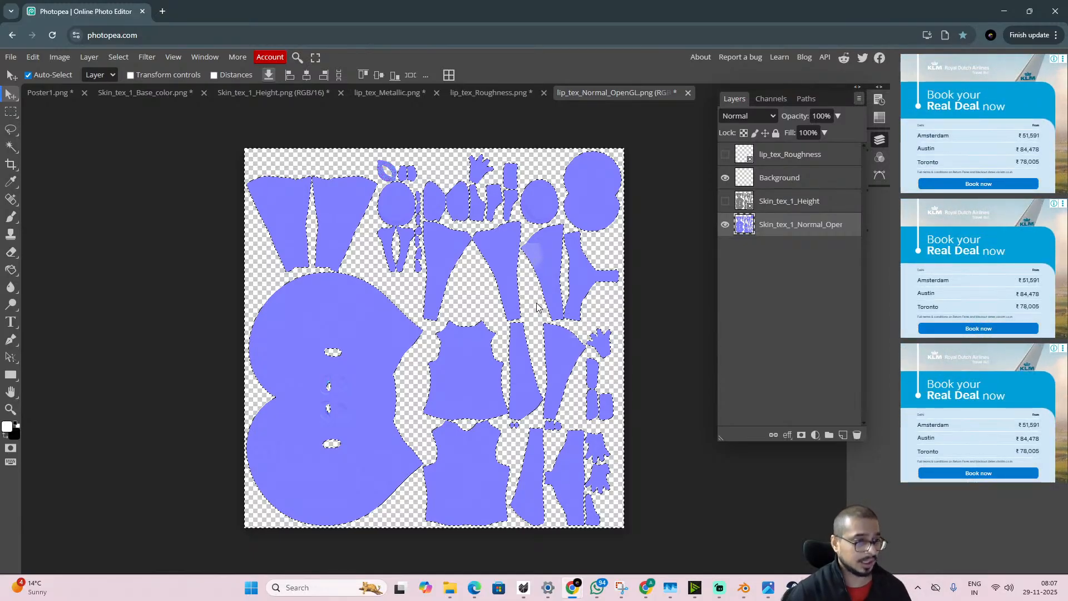
key(ctrl+d)
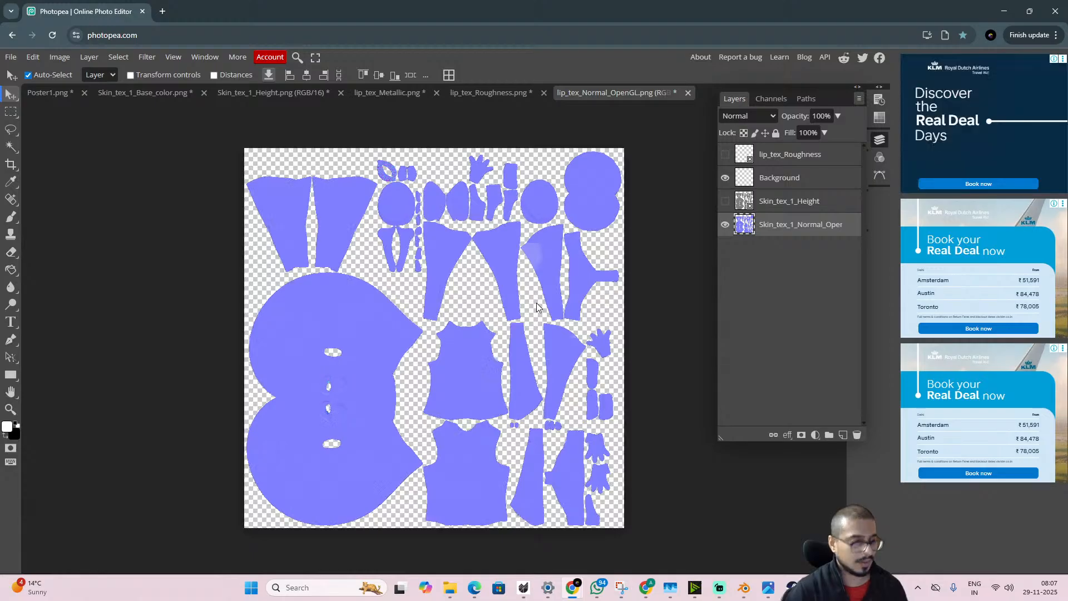
- Export the combined normal map document lip_tex_Normal_OpenGL as a PNG
click(11, 58)
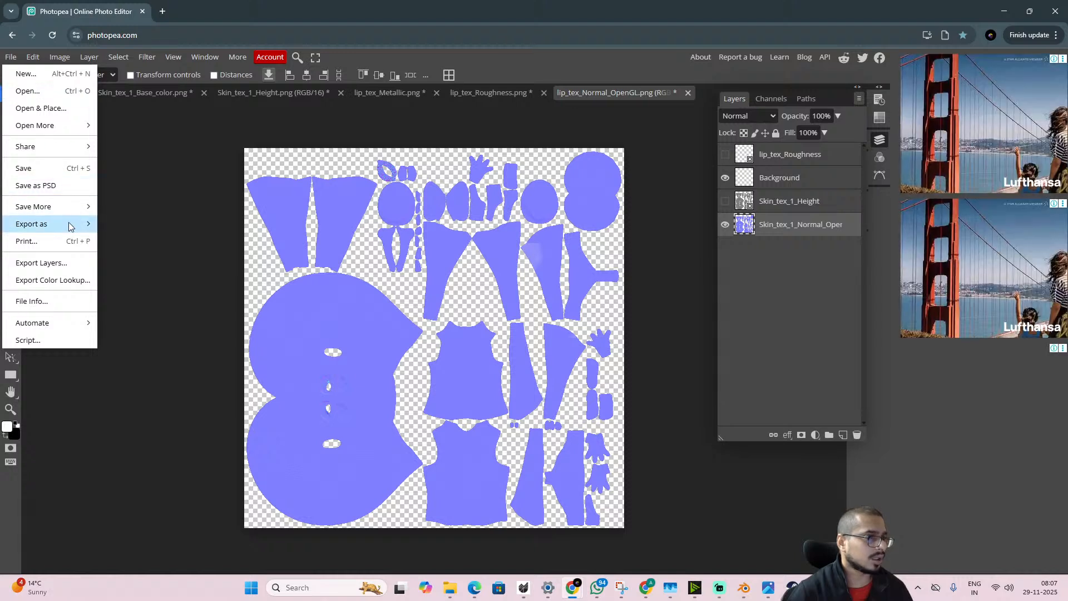
mouse_move(71, 224)
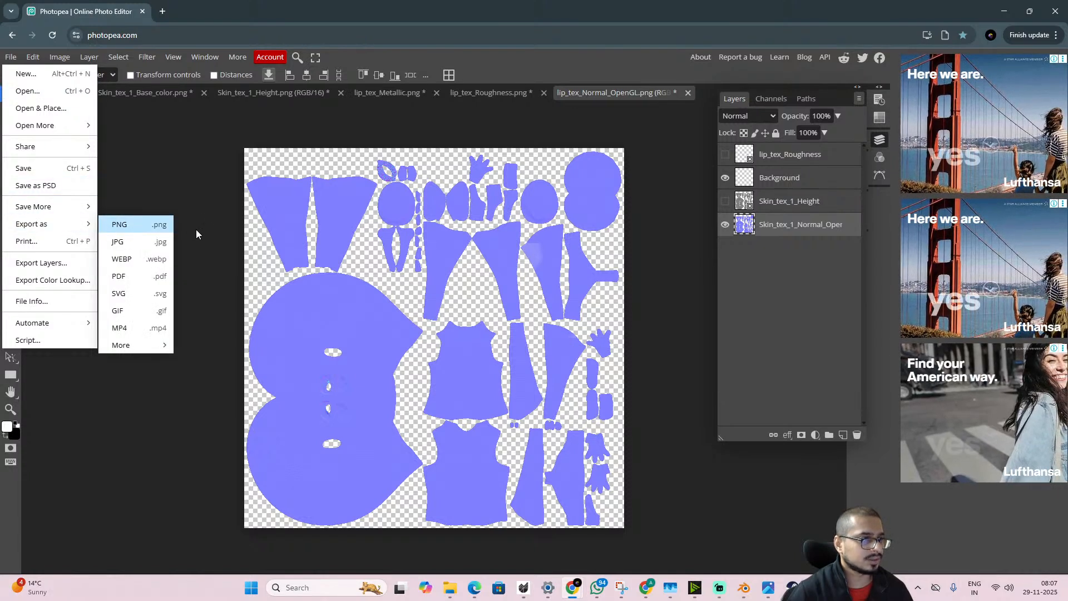
click(134, 224)
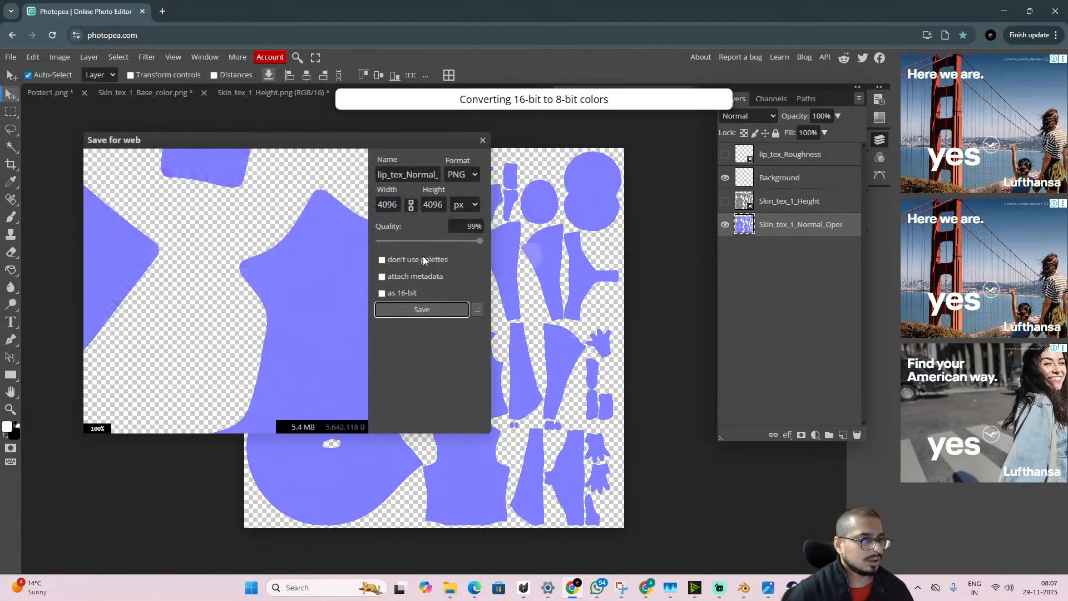
click(436, 309)
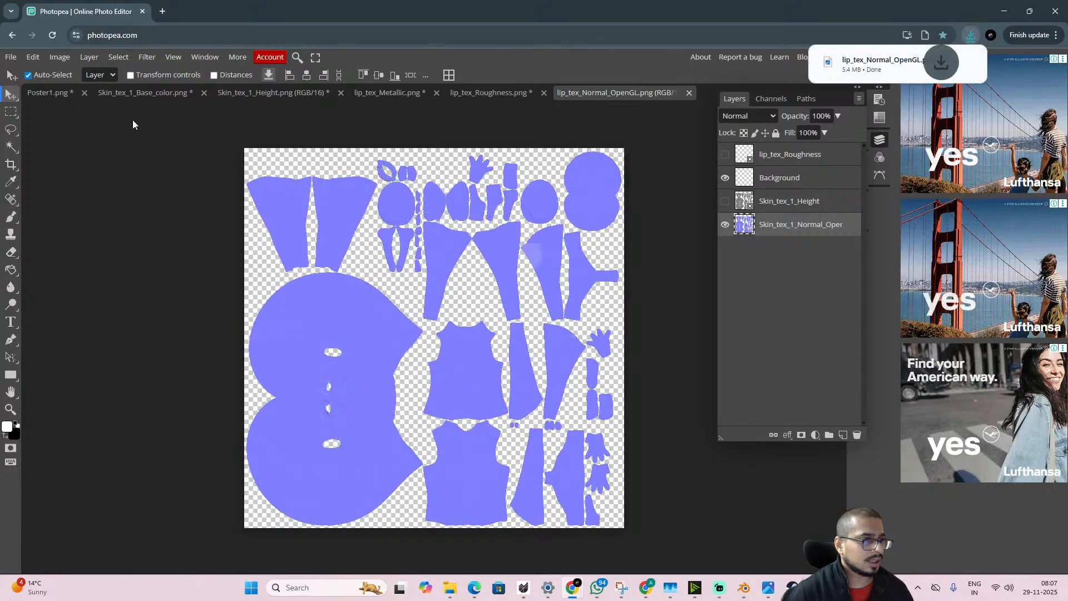
- Export the combined roughness map document lip_tex_Roughness as a PNG
click(498, 95)
click(12, 58)
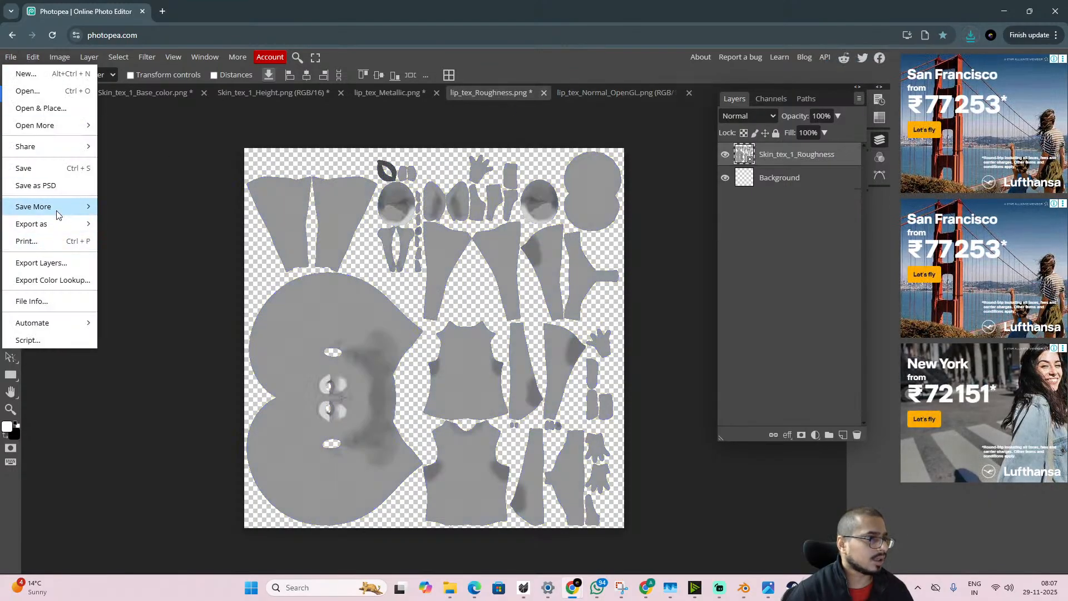
mouse_move(62, 224)
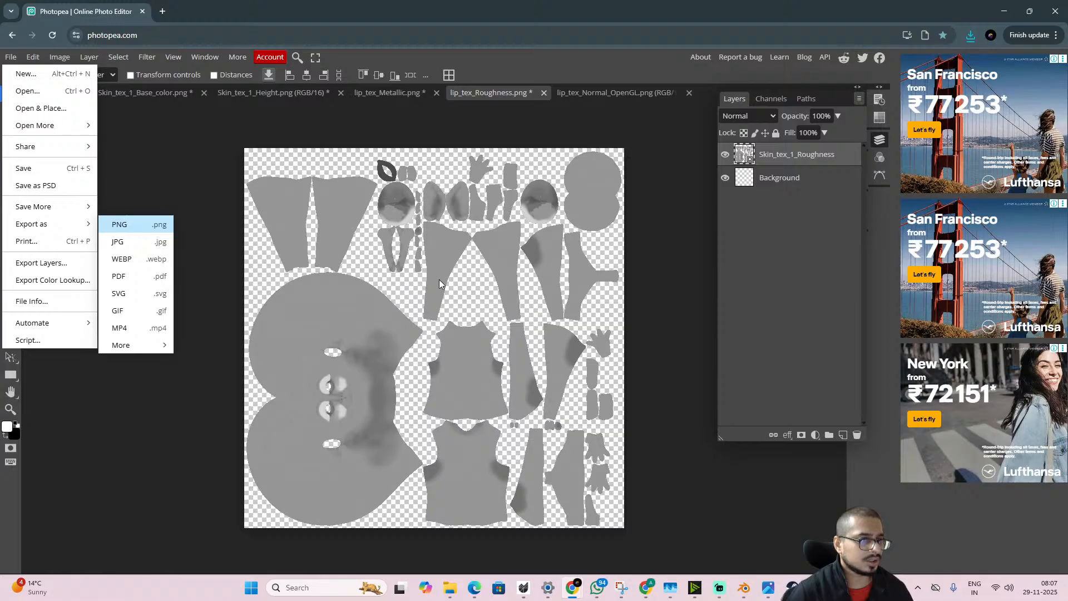
click(447, 295)
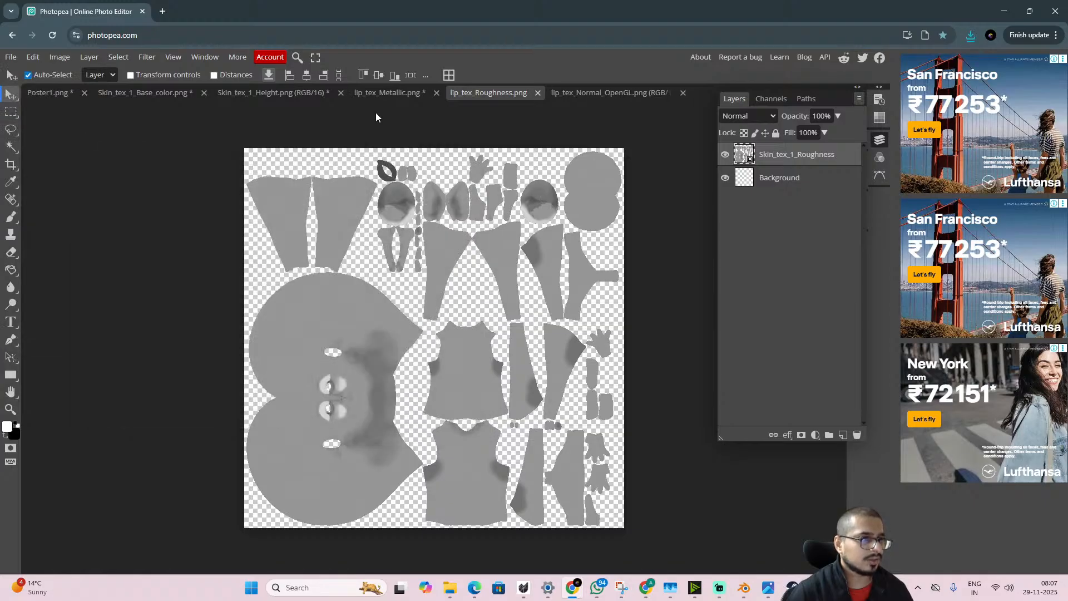
- Export the combined metallic map document lip_tex_Metallic as a PNG
click(385, 93)
click(5, 58)
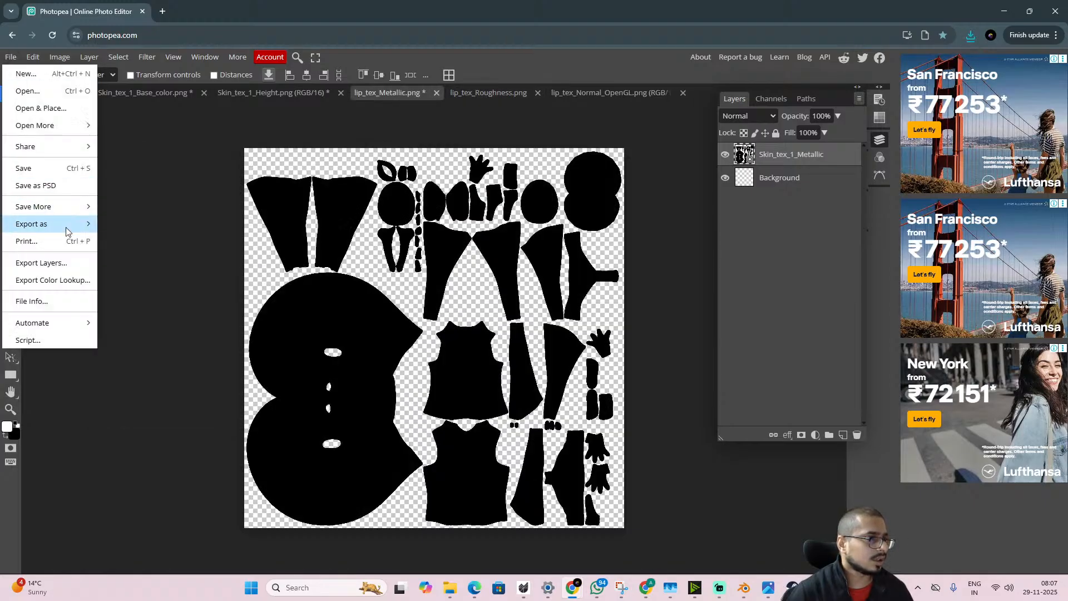
mouse_move(64, 223)
click(113, 223)
click(417, 292)
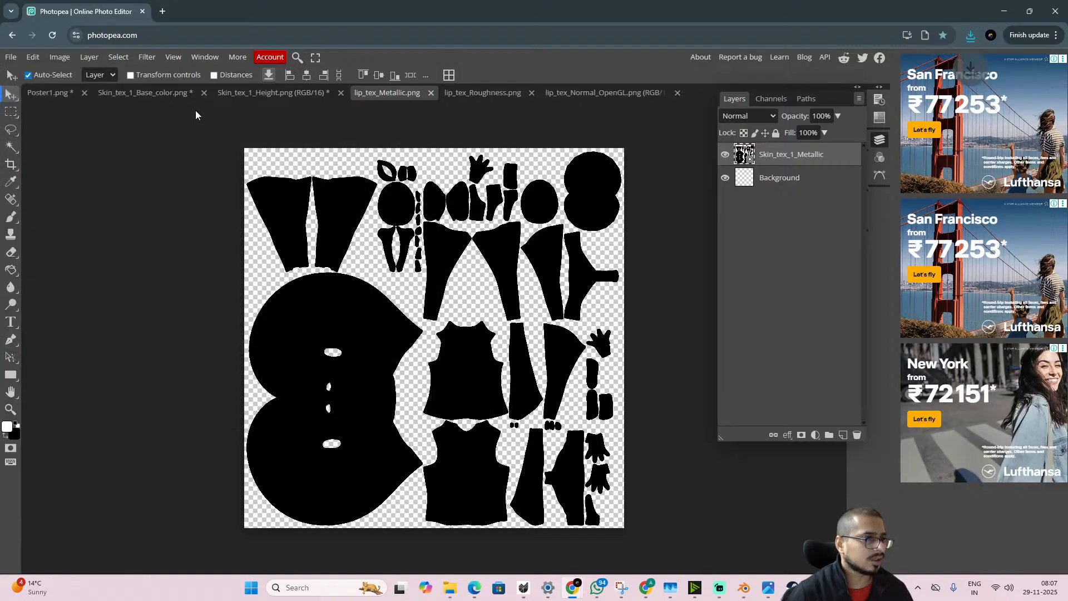
- Export the combined height map document Skin_tex_1_Height as a PNG
click(272, 93)
click(10, 56)
mouse_move(61, 223)
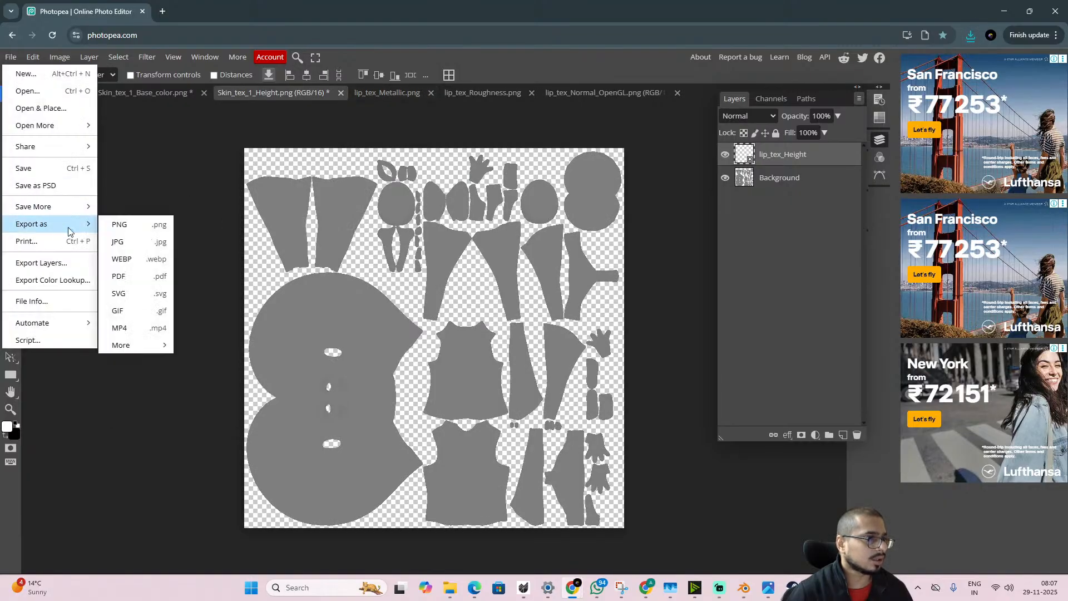
key(Return)
click(421, 308)
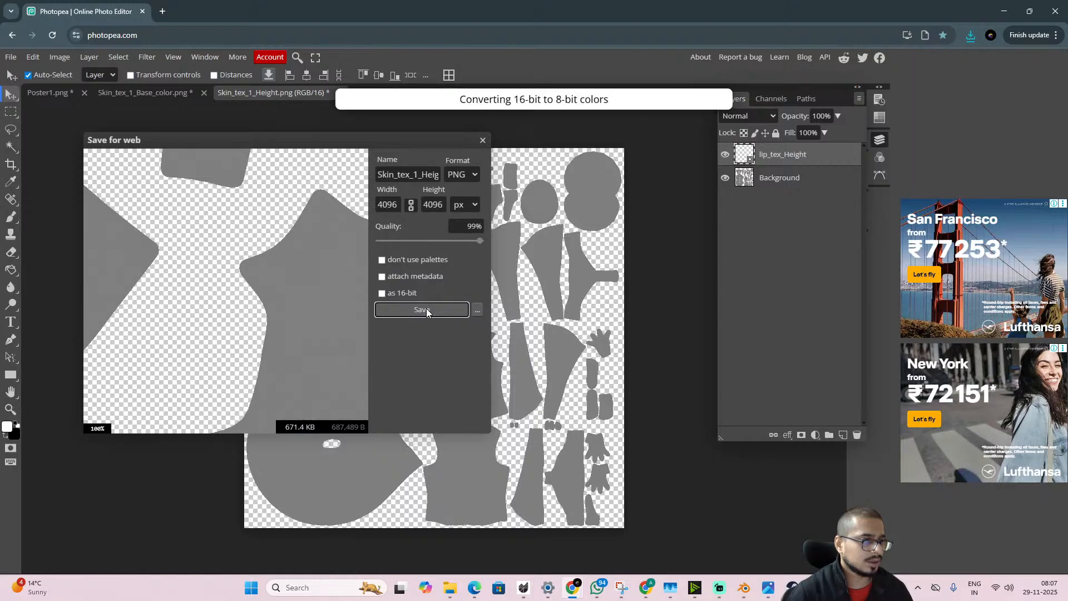
- Export the combined base colour document Skin_tex_1_Base_color as a PNG
click(155, 94)
click(10, 57)
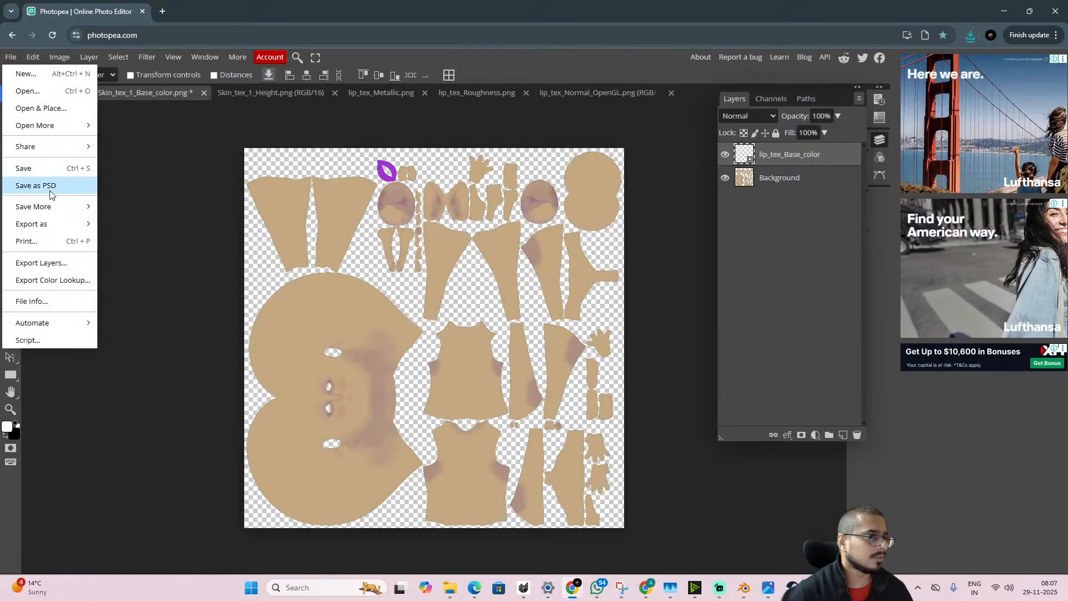
mouse_move(52, 225)
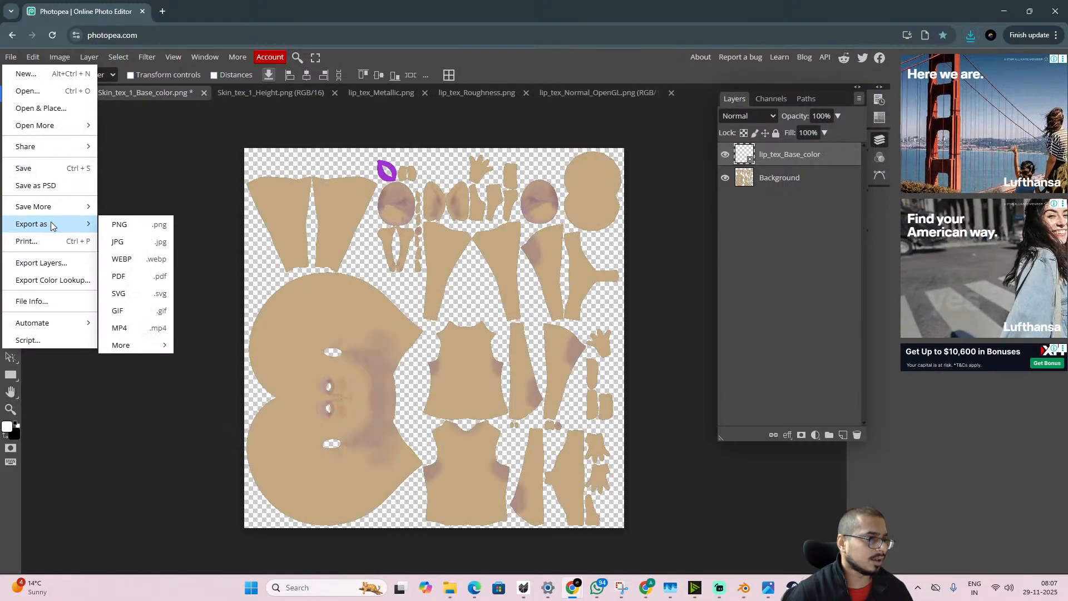
click(132, 225)
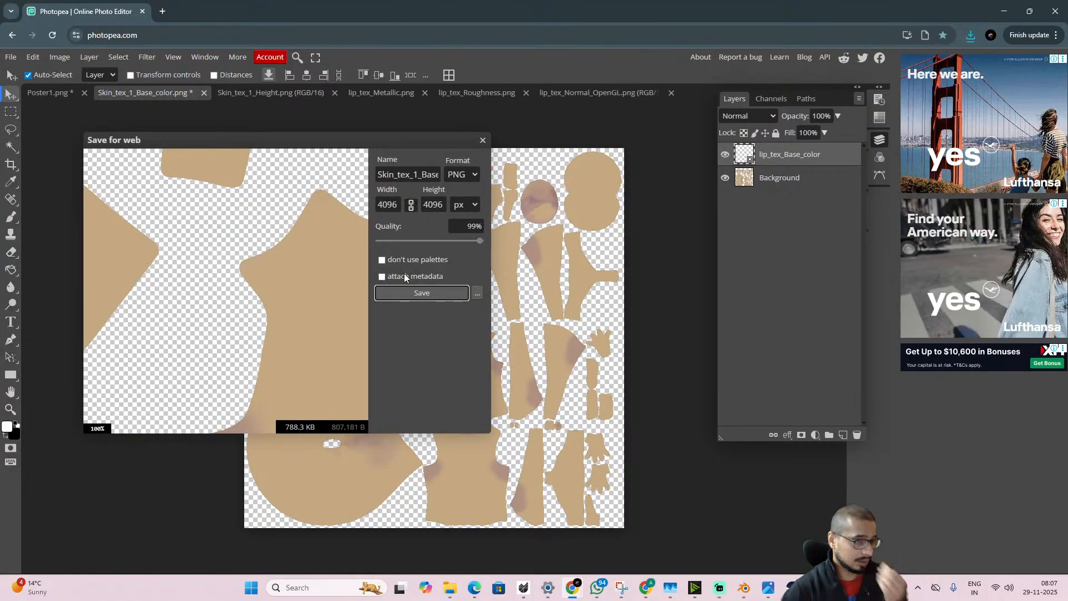
click(415, 296)
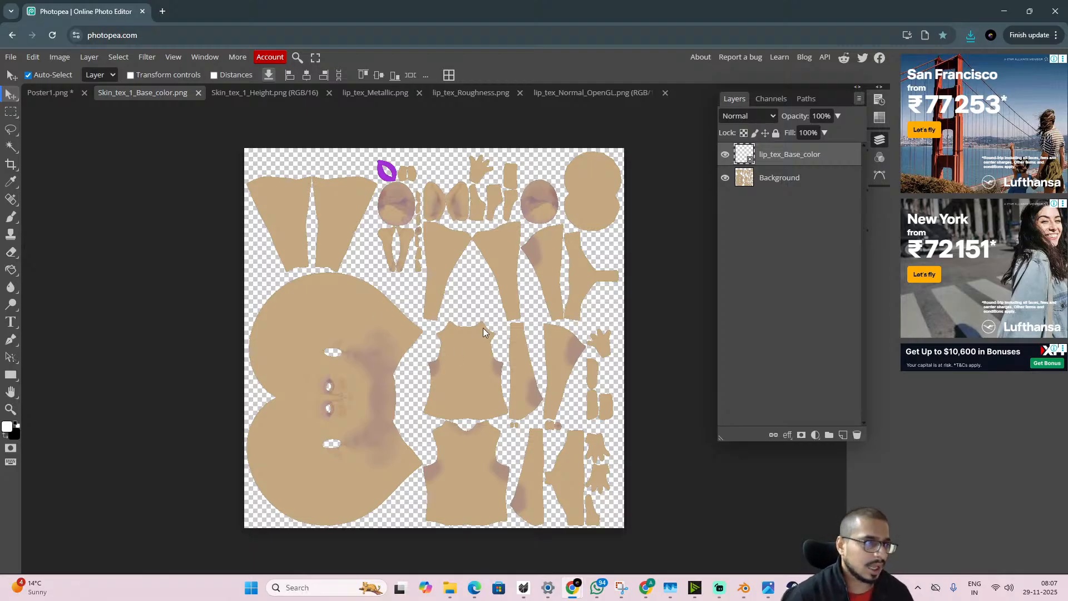
- Transfer the five exported PNG maps from Downloads into Substance_texturing's Tex_Character_final folder and open that folder
click(1004, 13)
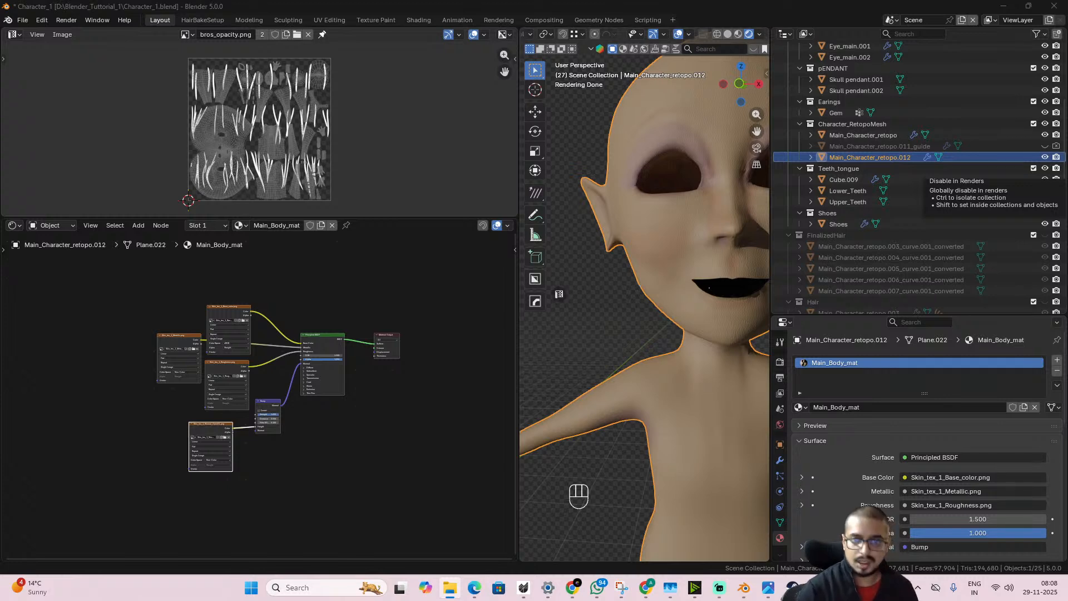
drag(697, 161, 601, 104)
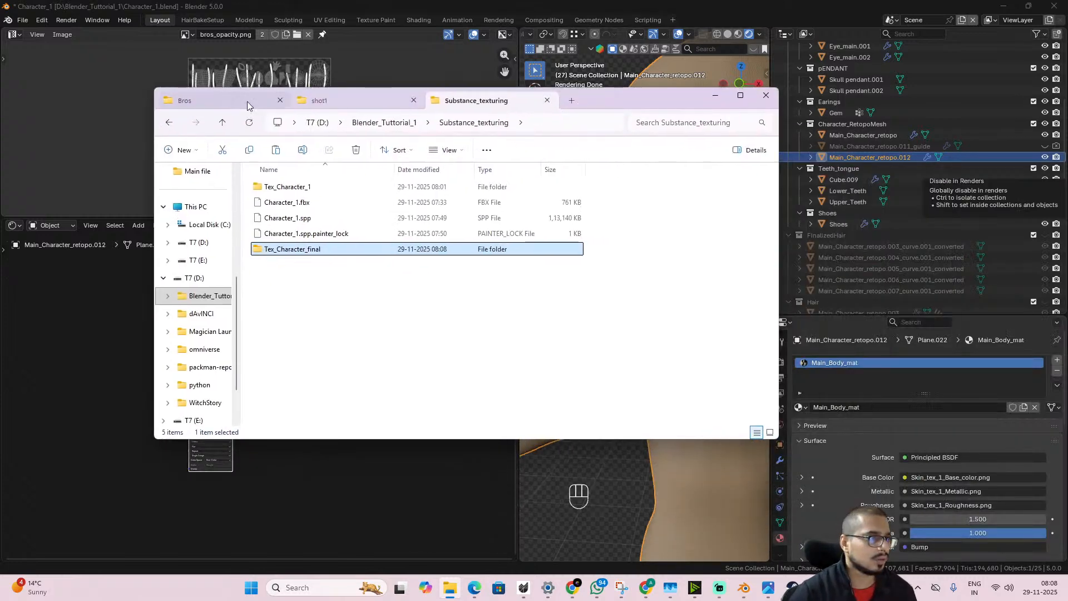
click(575, 100)
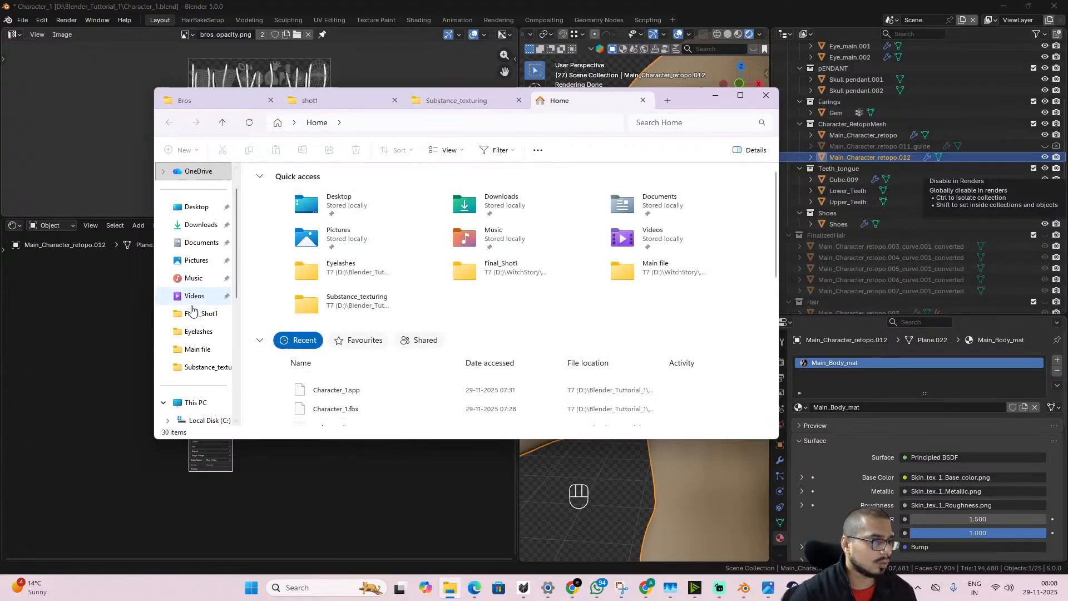
click(200, 224)
click(302, 209)
shift+click(556, 216)
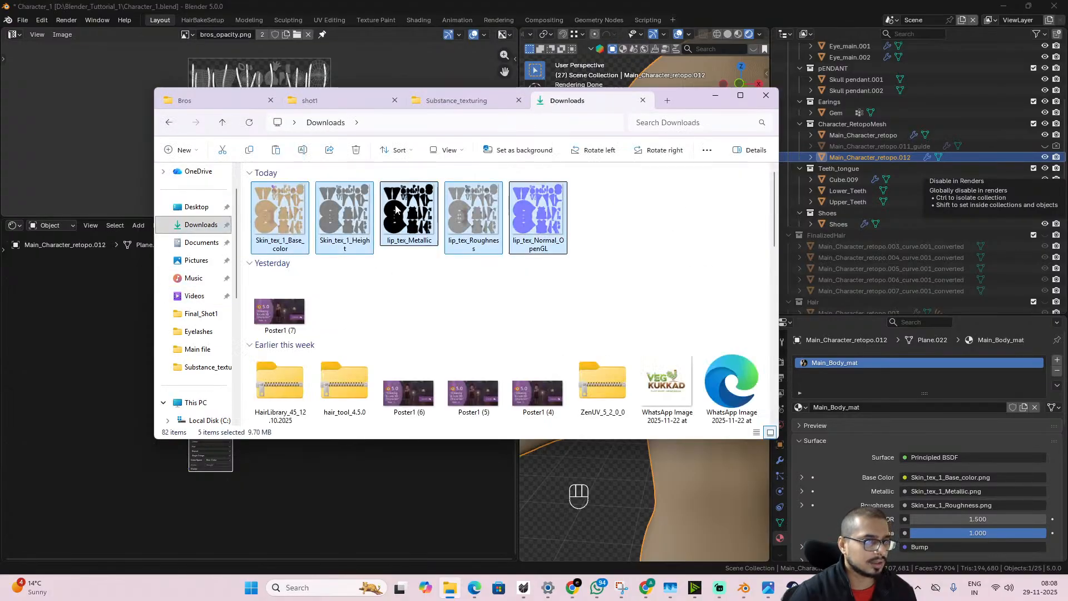
drag(278, 211, 321, 254)
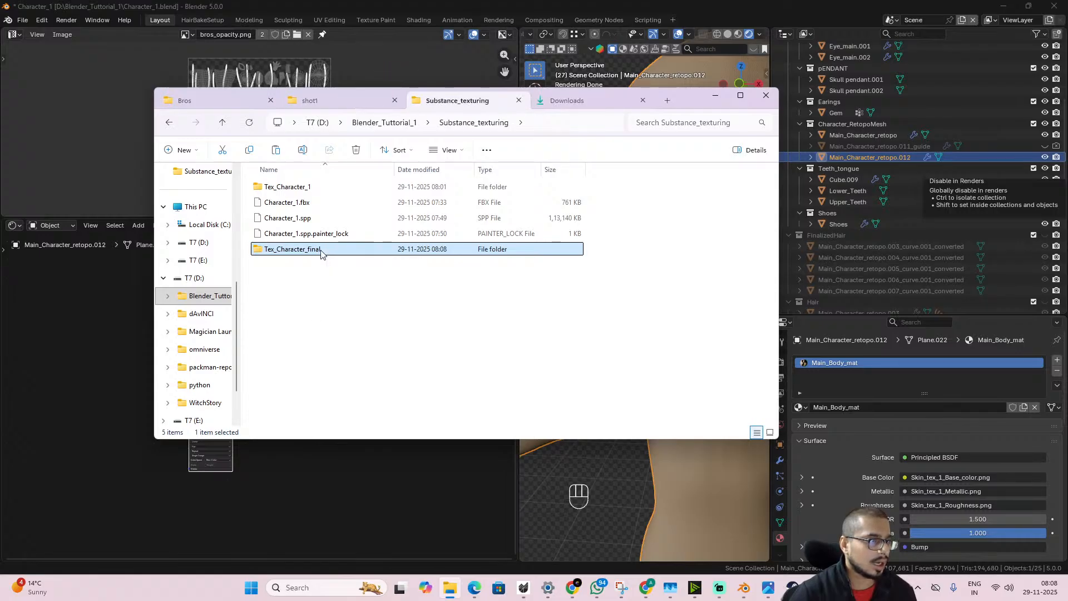
double_click(278, 253)
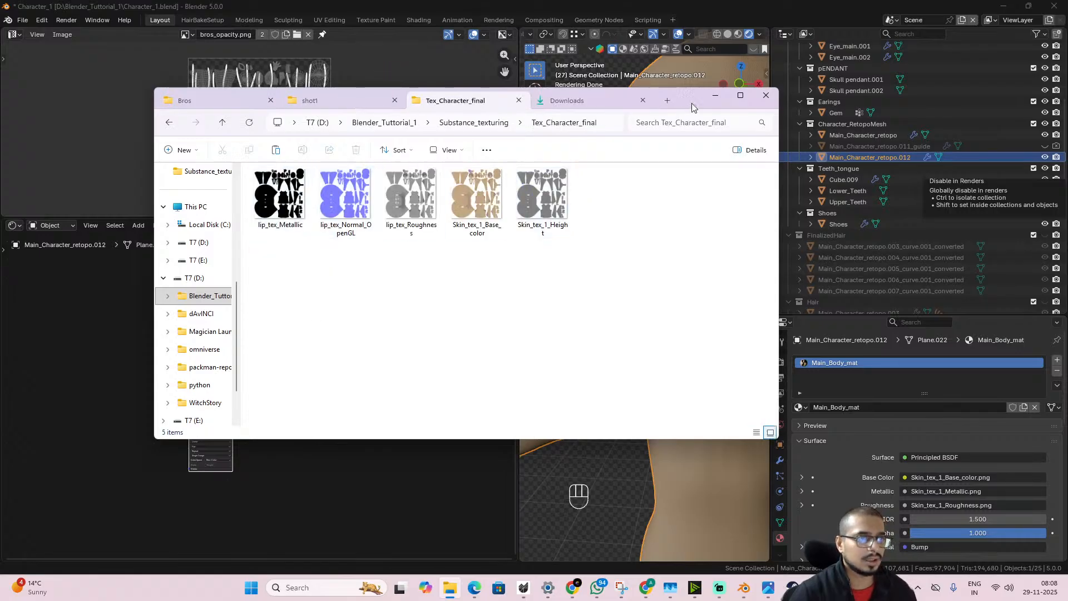
- Delete the four old image texture nodes from the Main_Body_mat node tree in Blender
drag(693, 107, 907, 156)
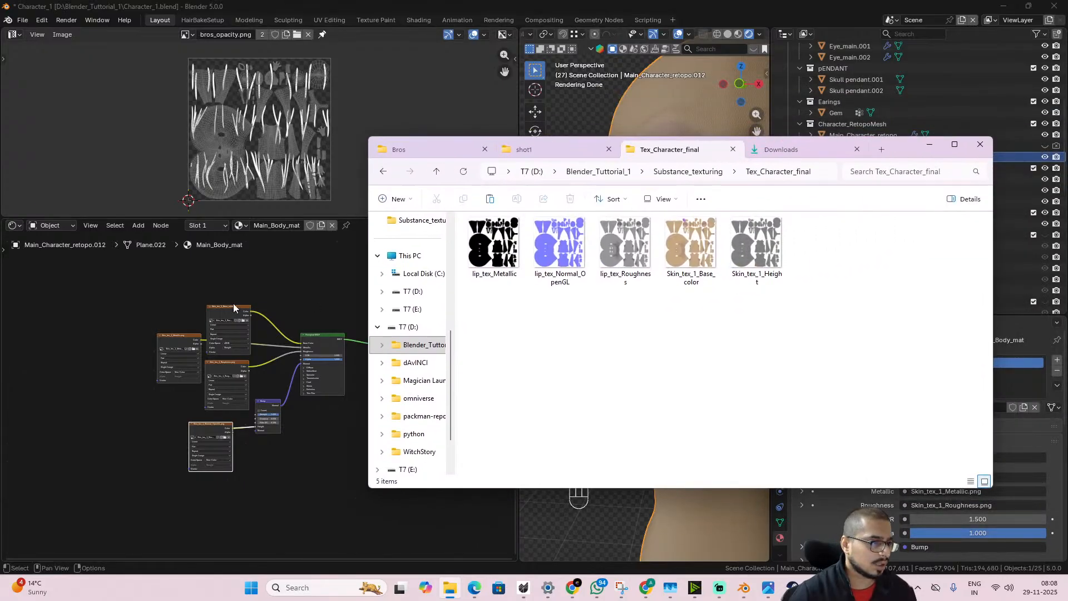
drag(137, 292, 219, 457)
key(Delete)
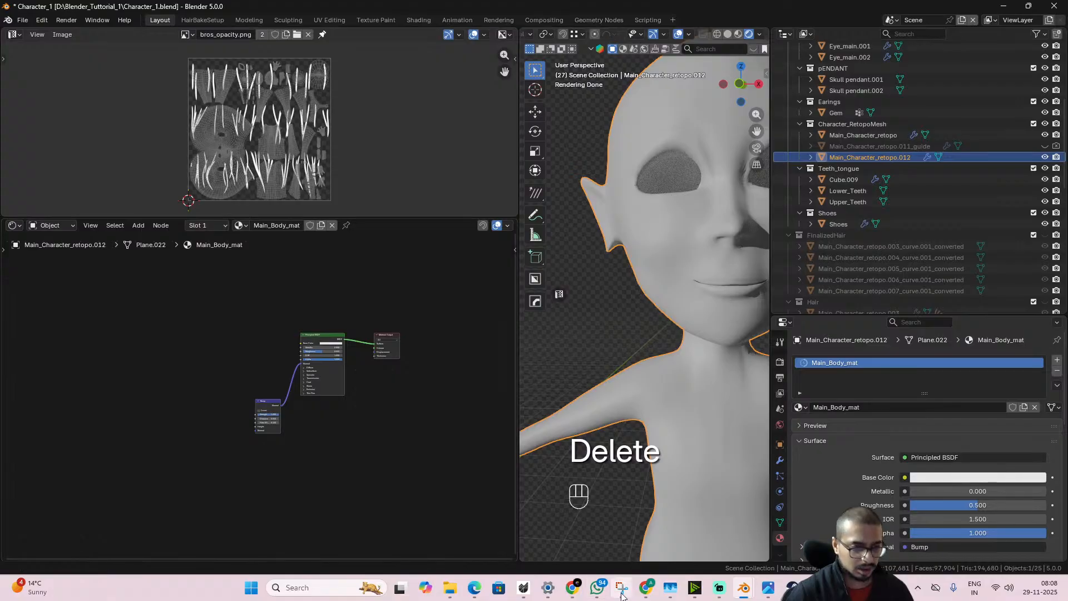
- Bring all five maps from Tex_Character_final into the Main_Body_mat node tree as image texture nodes
click(452, 588)
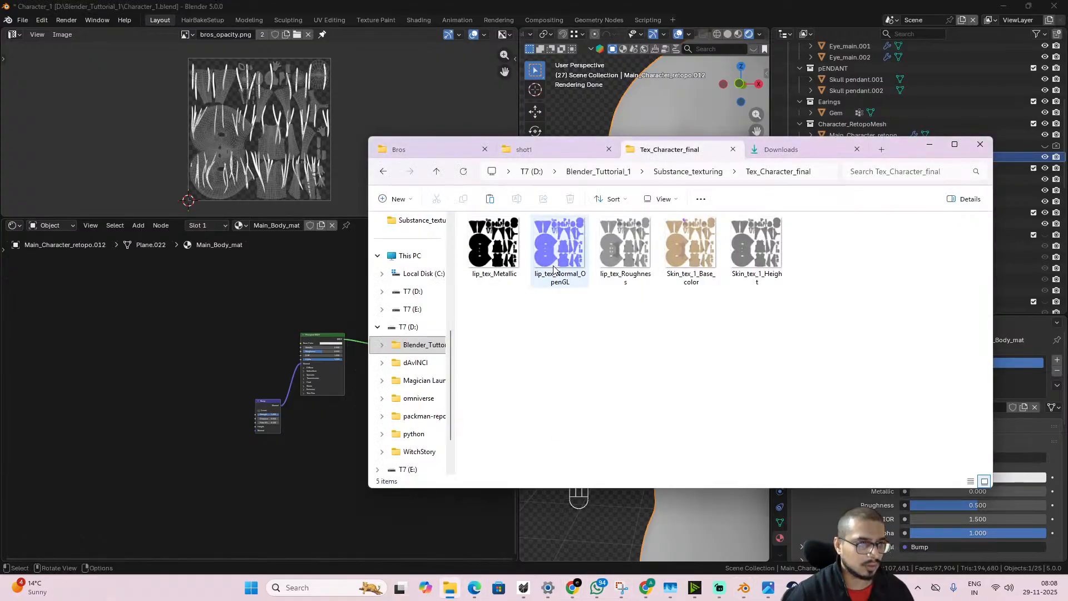
drag(475, 333, 784, 217)
drag(699, 245, 40, 346)
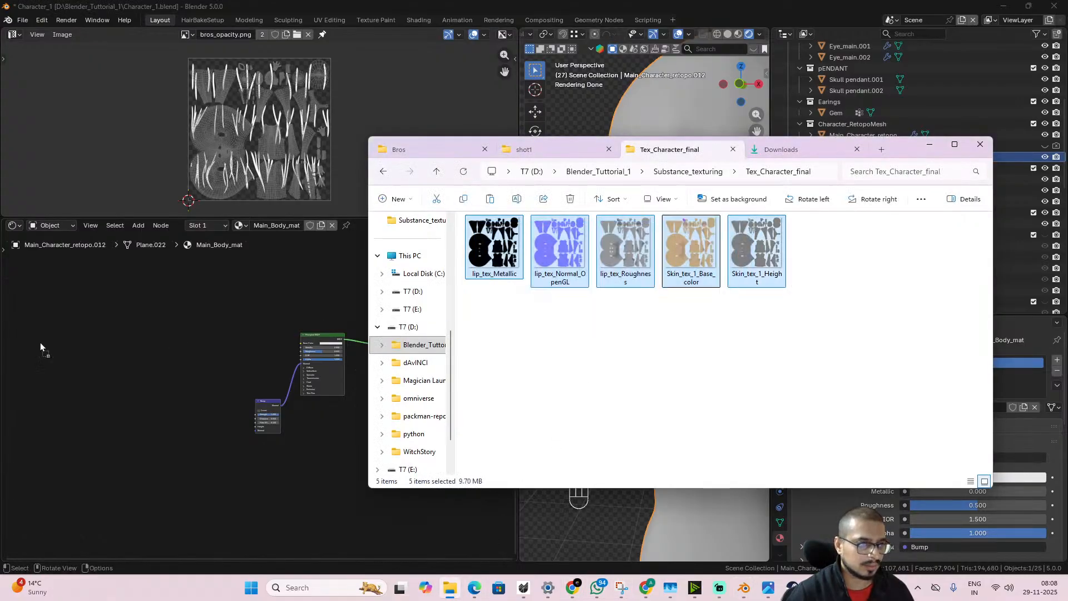
drag(147, 332, 147, 332)
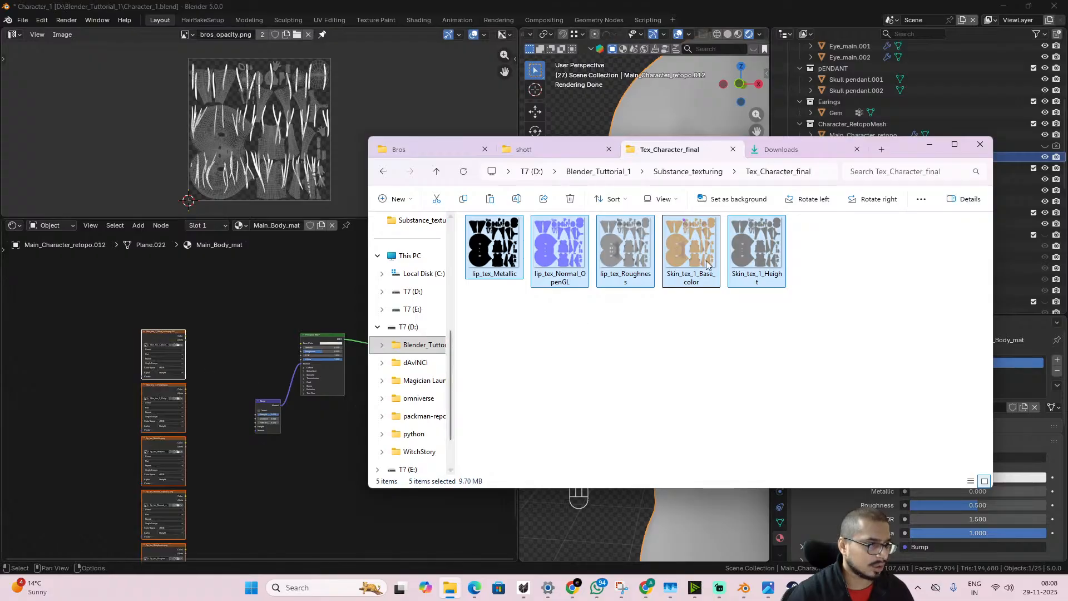
click(980, 144)
- Connect the Skin_tex_1_Base_color image's Color output to the Principled BSDF's Base Color
scroll(162, 379, up, 9)
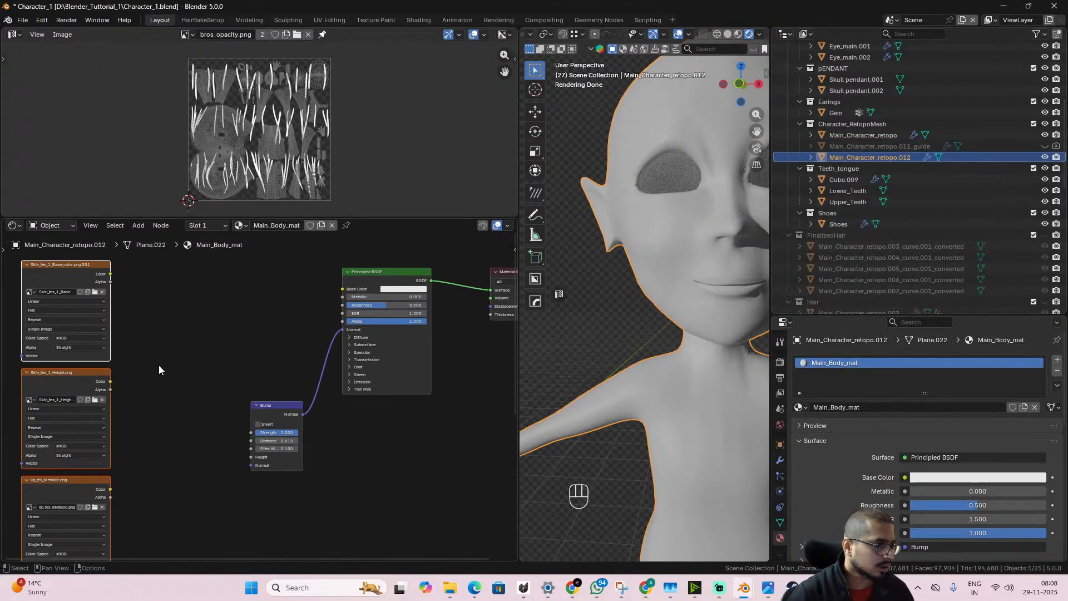
middle_drag(158, 365, 226, 390)
drag(174, 298, 409, 314)
- Link lip_tex_Metallic to the Principled BSDF's Metallic input with Non-Color space, and place its node beside the base color node
middle_drag(269, 406, 291, 317)
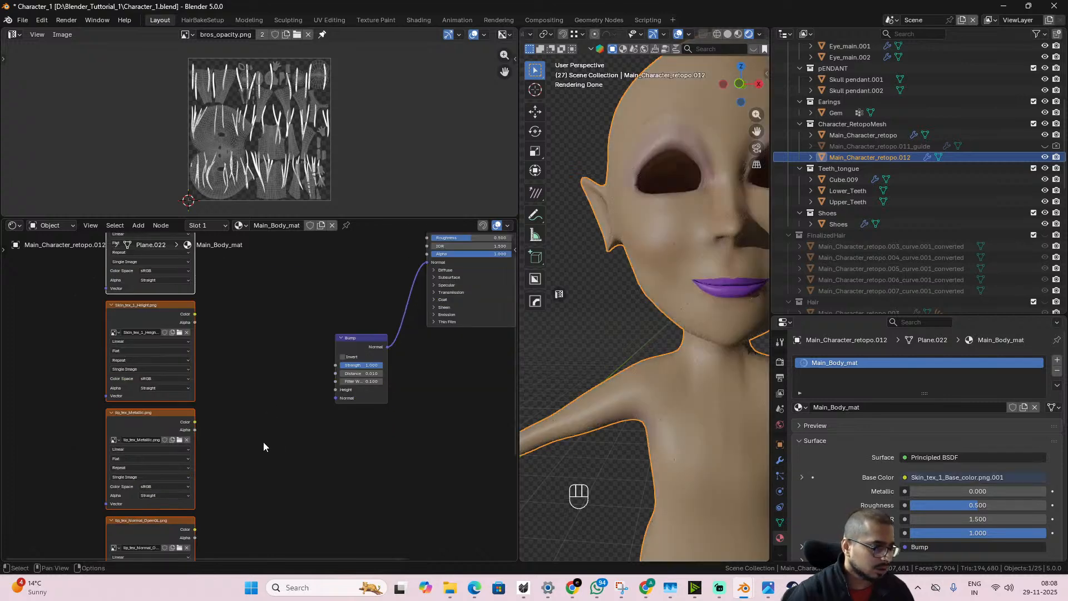
middle_drag(248, 411, 162, 483)
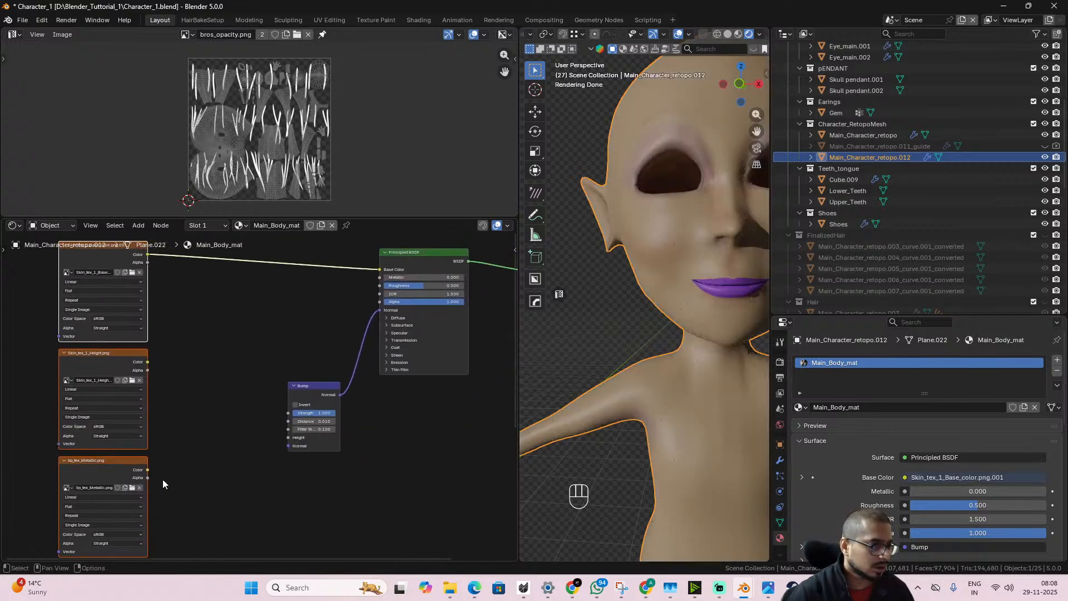
drag(147, 470, 380, 277)
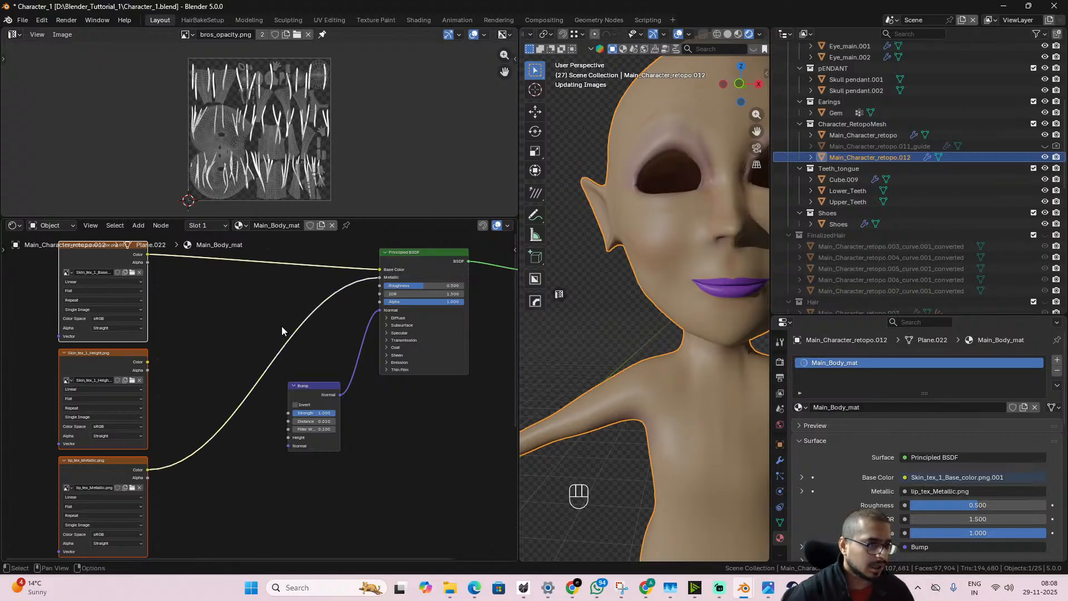
click(138, 534)
click(189, 469)
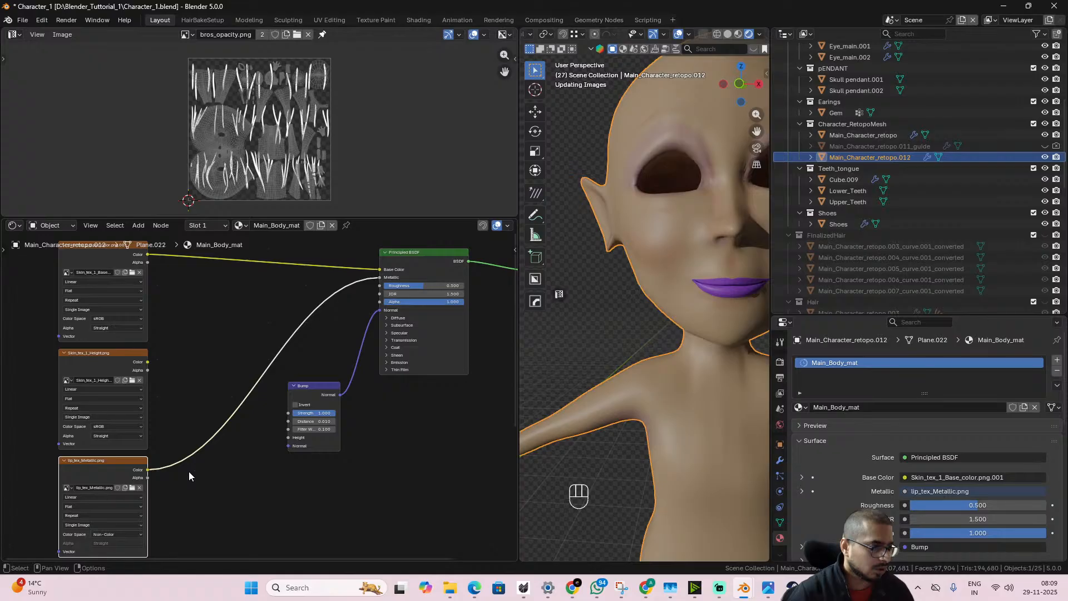
key(g)
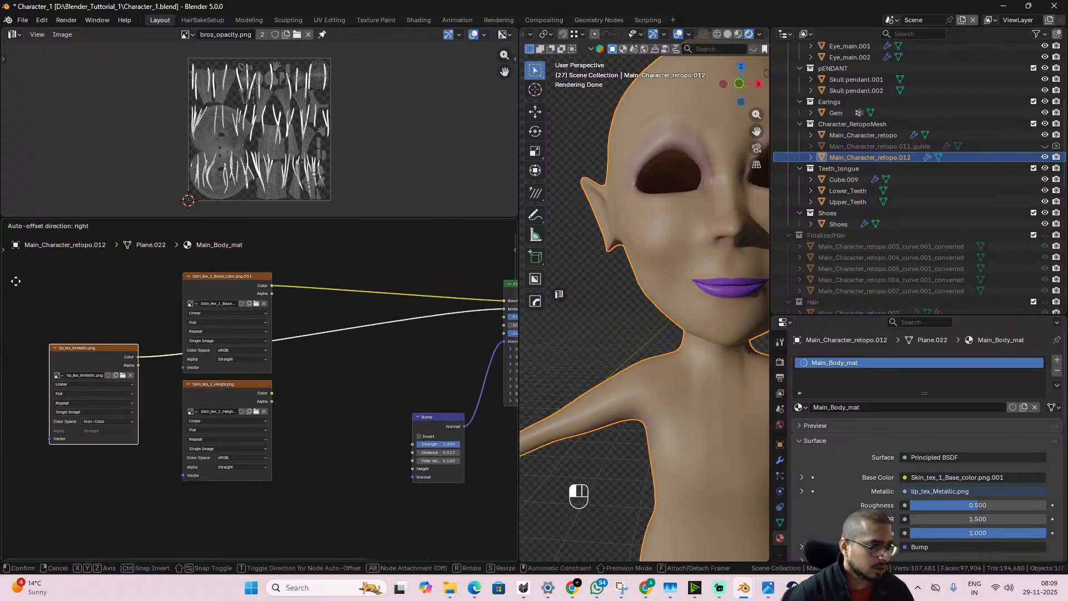
click(70, 274)
- Arrange the height and normal map nodes below the Bump node and the lip_tex_Roughness node beneath the base color node
middle_drag(394, 460, 367, 342)
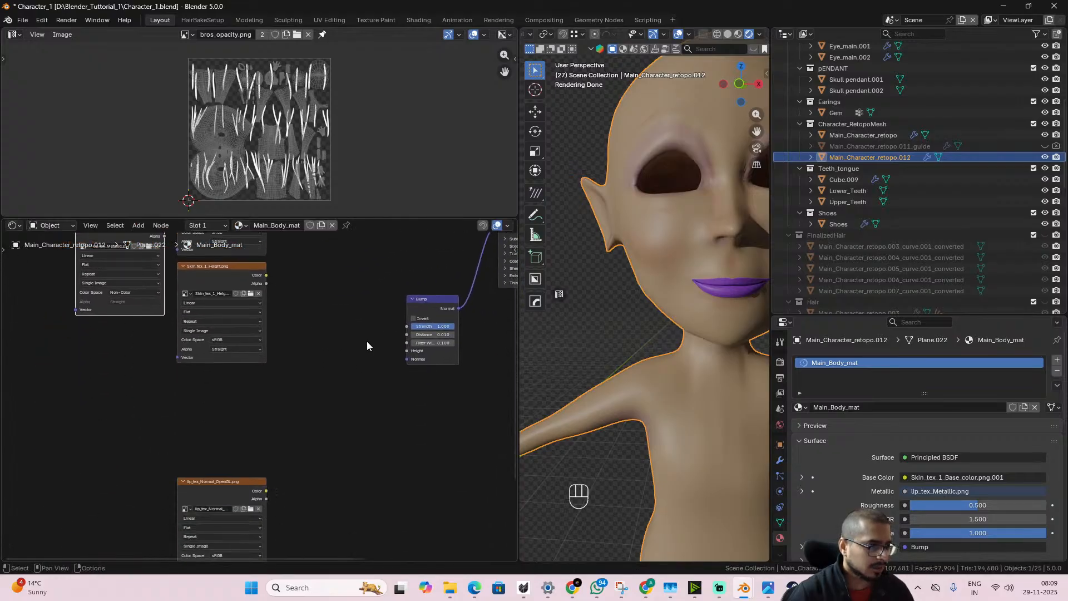
drag(238, 280, 452, 442)
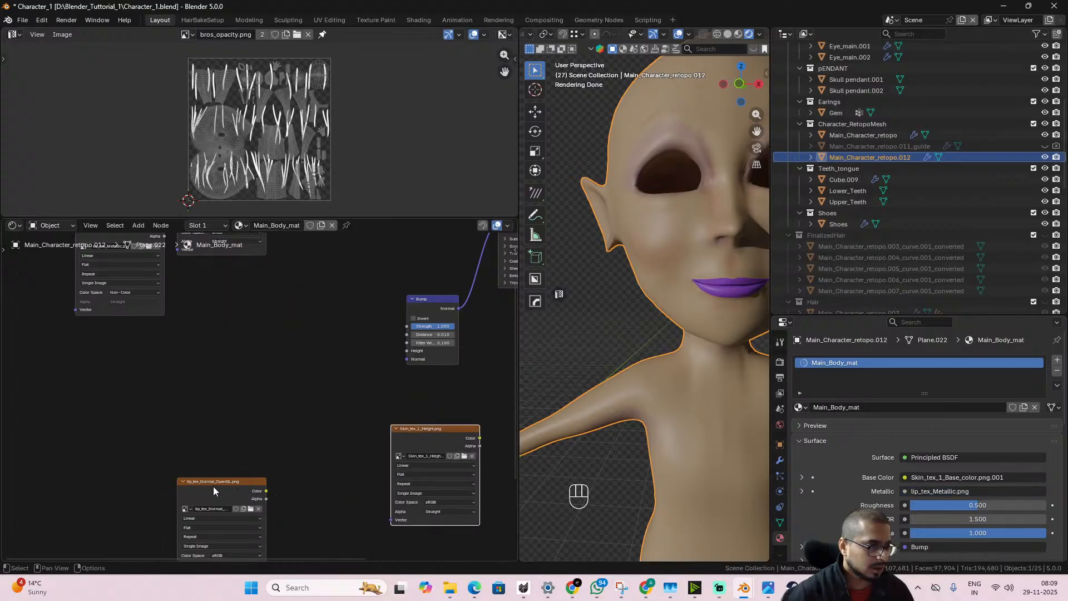
drag(212, 486, 319, 450)
middle_drag(182, 544, 165, 448)
drag(177, 497, 195, 246)
middle_drag(187, 386, 161, 522)
drag(181, 388, 171, 320)
- Set the lip_tex_Roughness image to Non-Color and connect its Color output to the Principled BSDF's Roughness
middle_drag(228, 382, 213, 448)
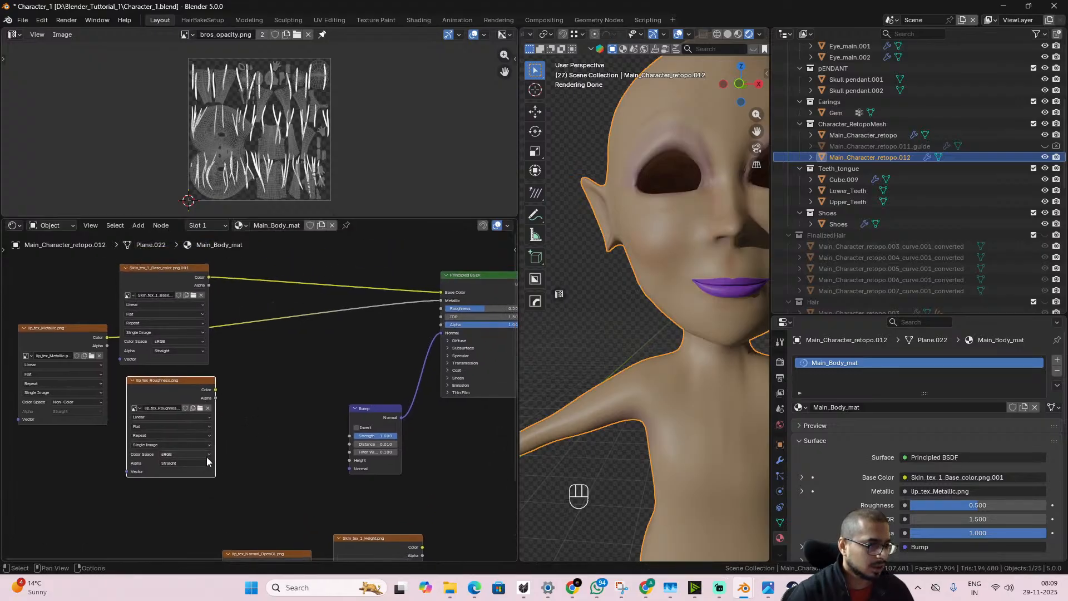
click(205, 454)
click(262, 506)
drag(215, 389, 441, 308)
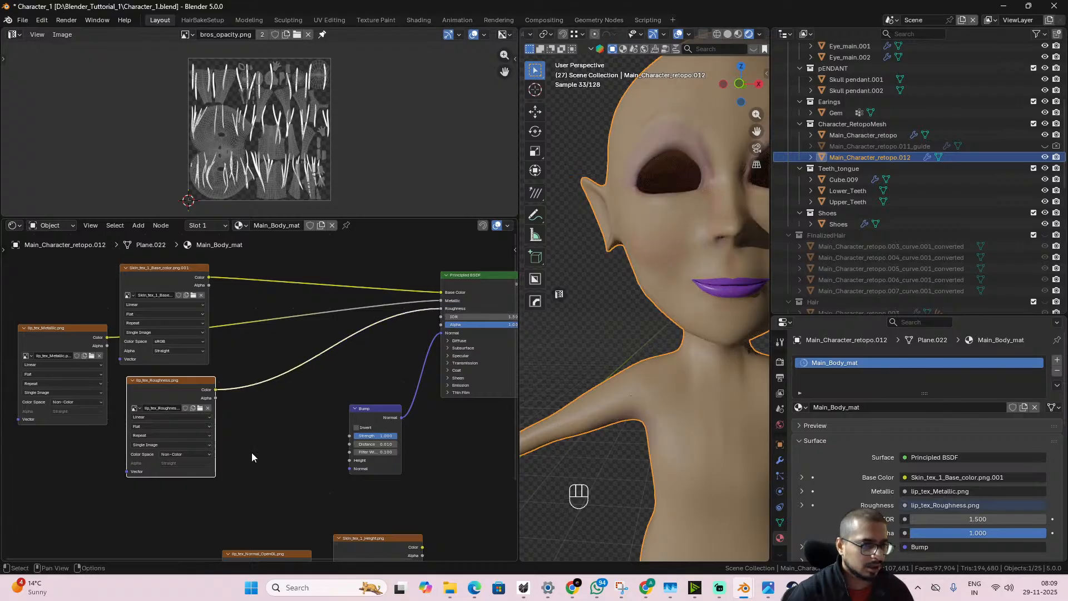
- Connect the lip_tex_Normal_OpenGL image's Color output to the Bump node's Height input
middle_drag(251, 452, 266, 337)
drag(272, 440, 365, 345)
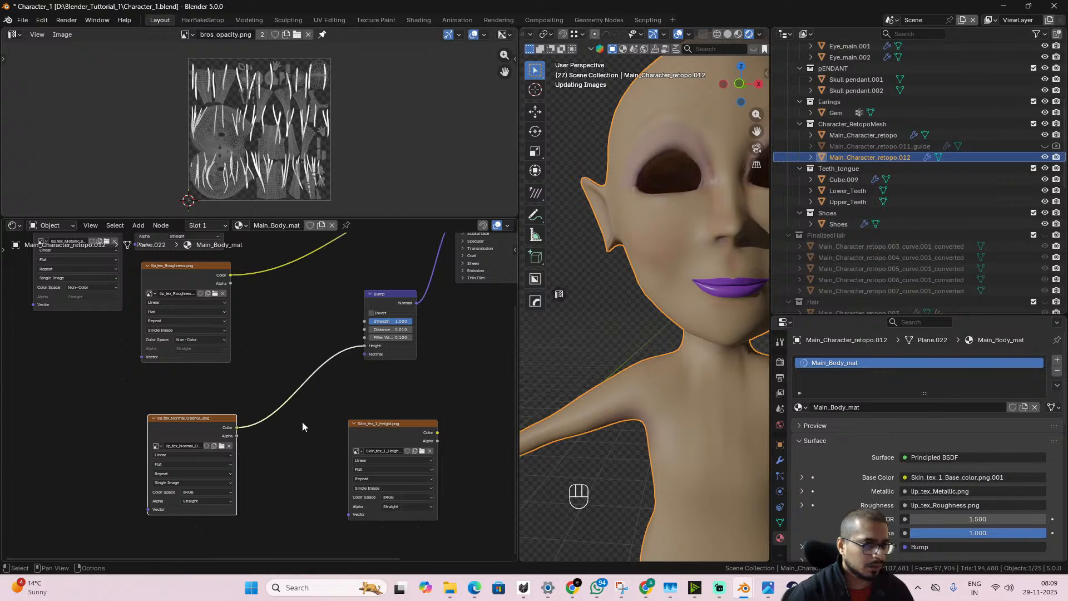
- Feed the Skin_tex_1_Height map into the Height of a new Displacement node and link that node to the Material Output's Displacement
middle_drag(293, 419, 160, 460)
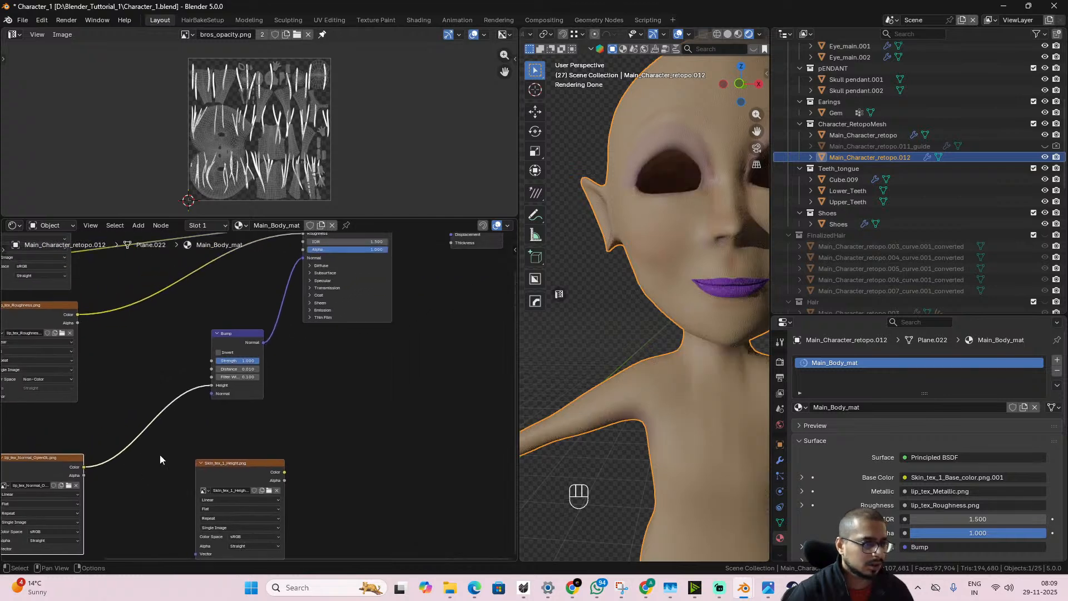
drag(286, 479, 414, 344)
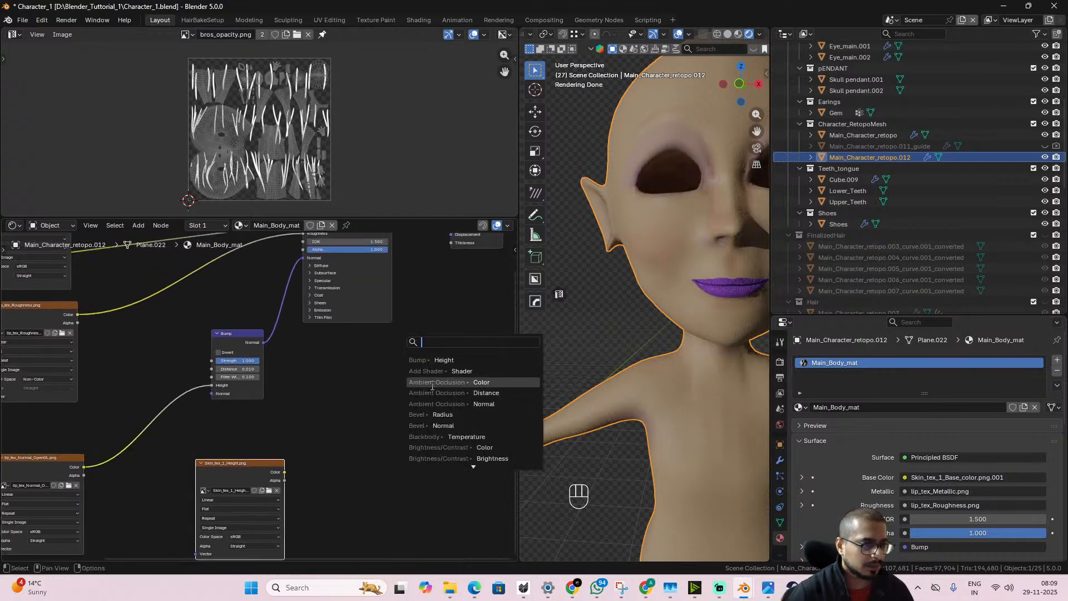
text(di)
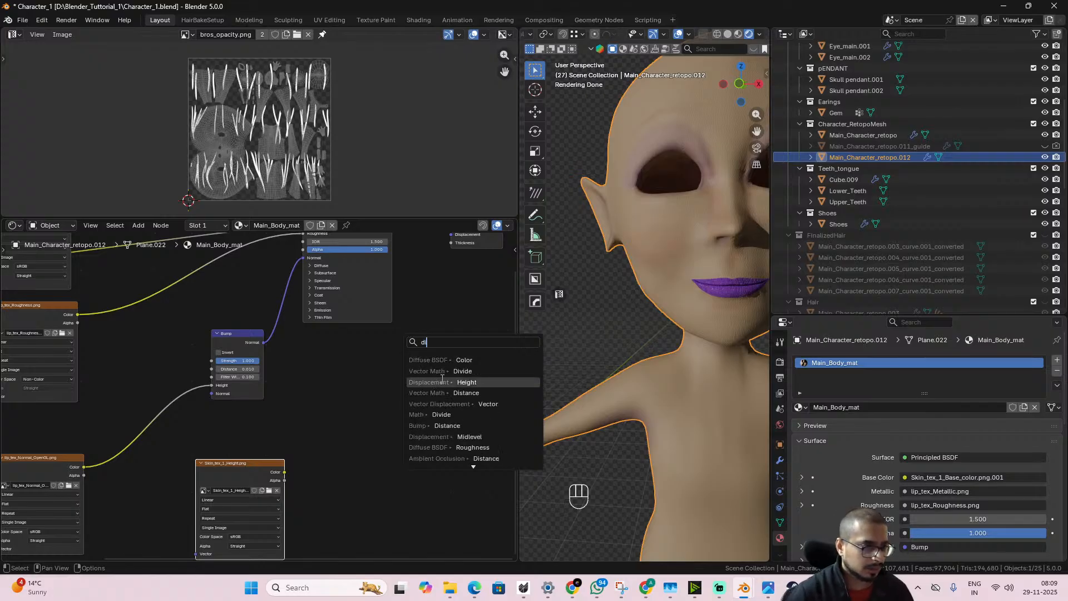
click(442, 378)
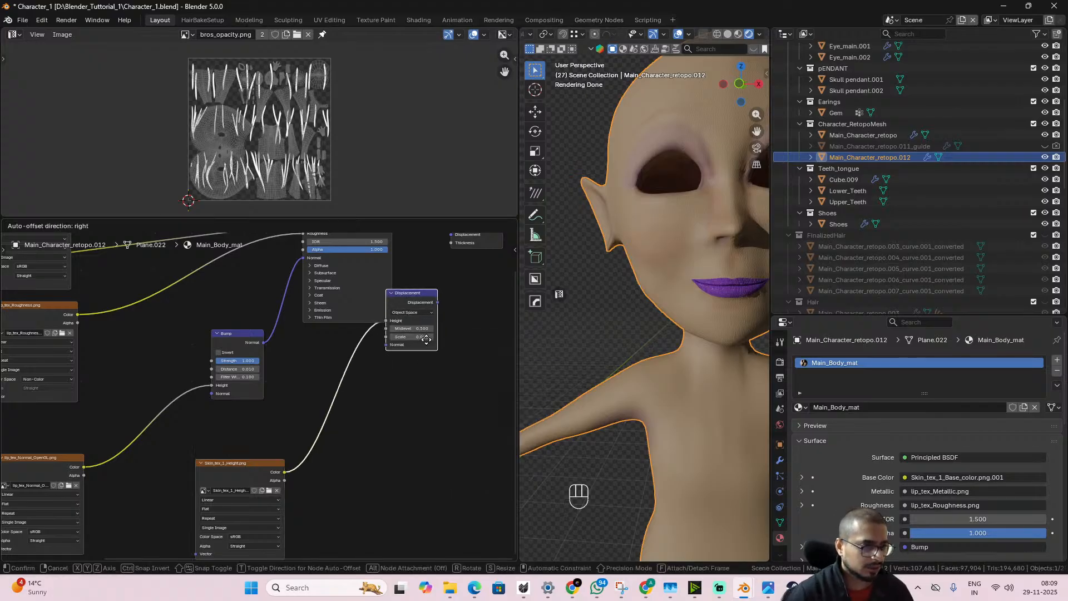
click(448, 360)
middle_drag(456, 304, 318, 439)
drag(309, 417, 315, 369)
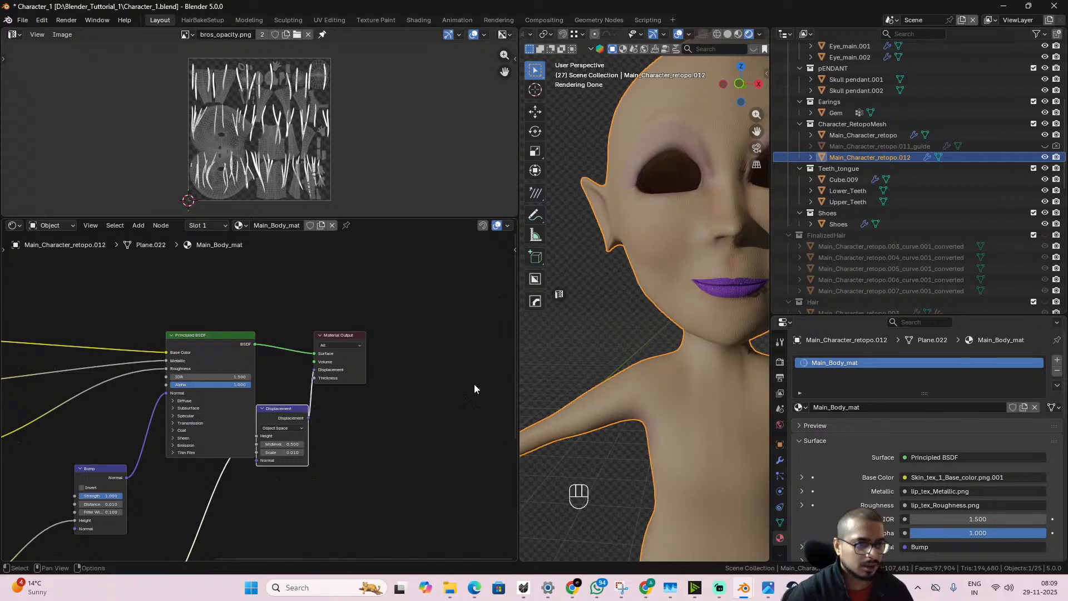
- Inspect the whole textured character in the rendered viewport and save the Blender file
scroll(626, 305, up, 2)
scroll(628, 308, down, 5)
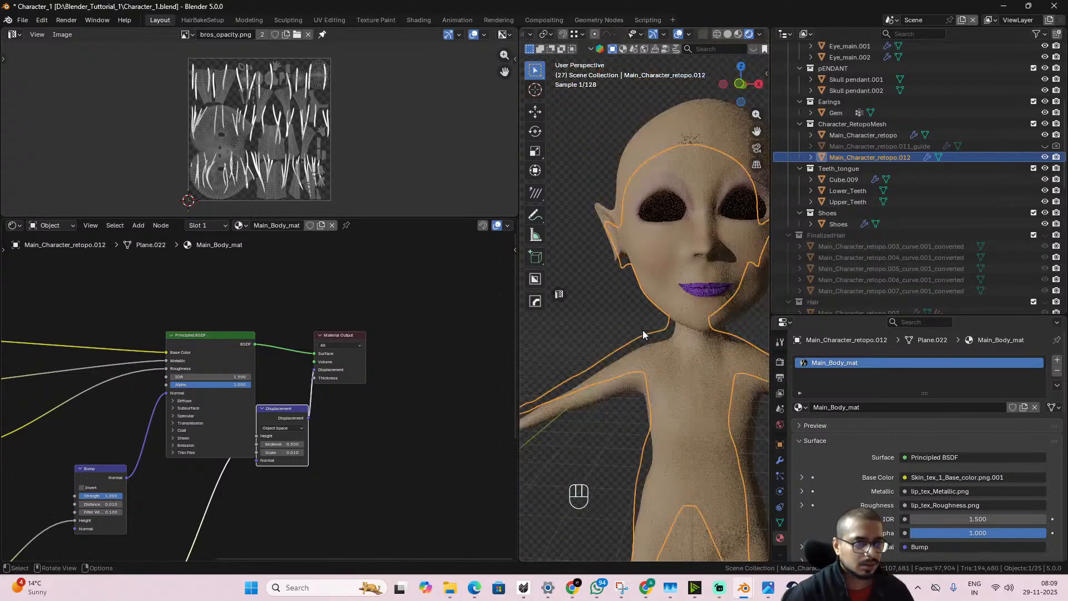
alt+drag(645, 352, 638, 352)
scroll(638, 354, down, 5)
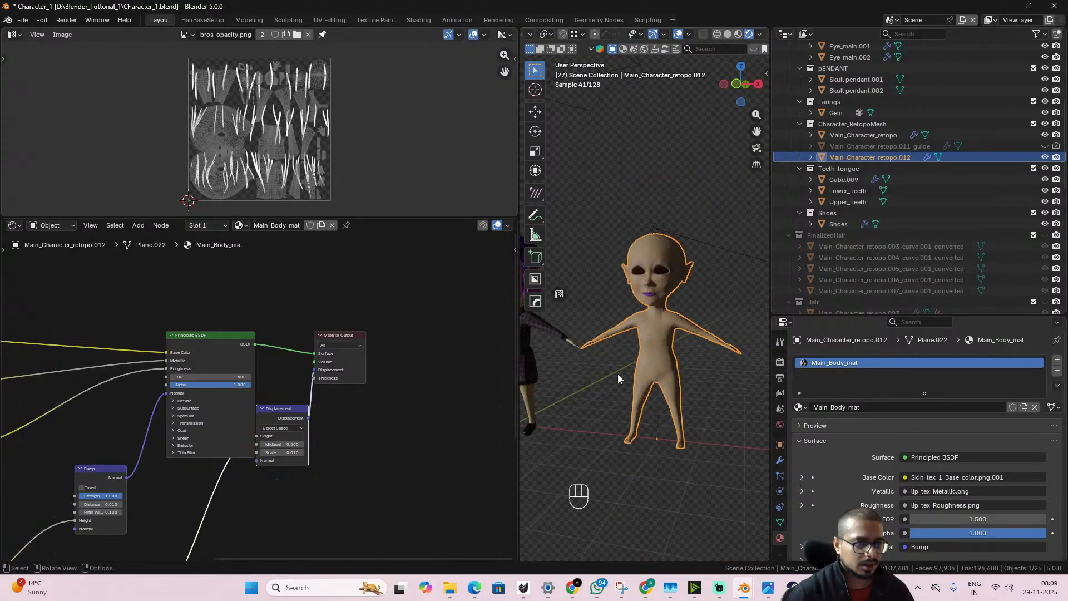
key(ctrl+s)
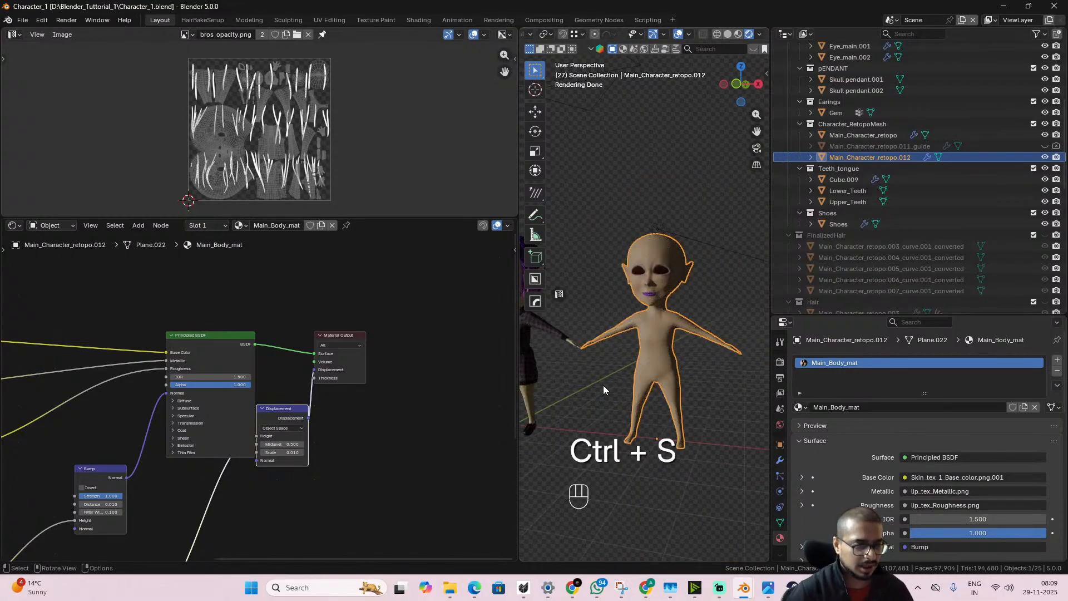
- Join away the image and node editor areas to enlarge the 3D viewport, and view both characters from the front
right_click(520, 376)
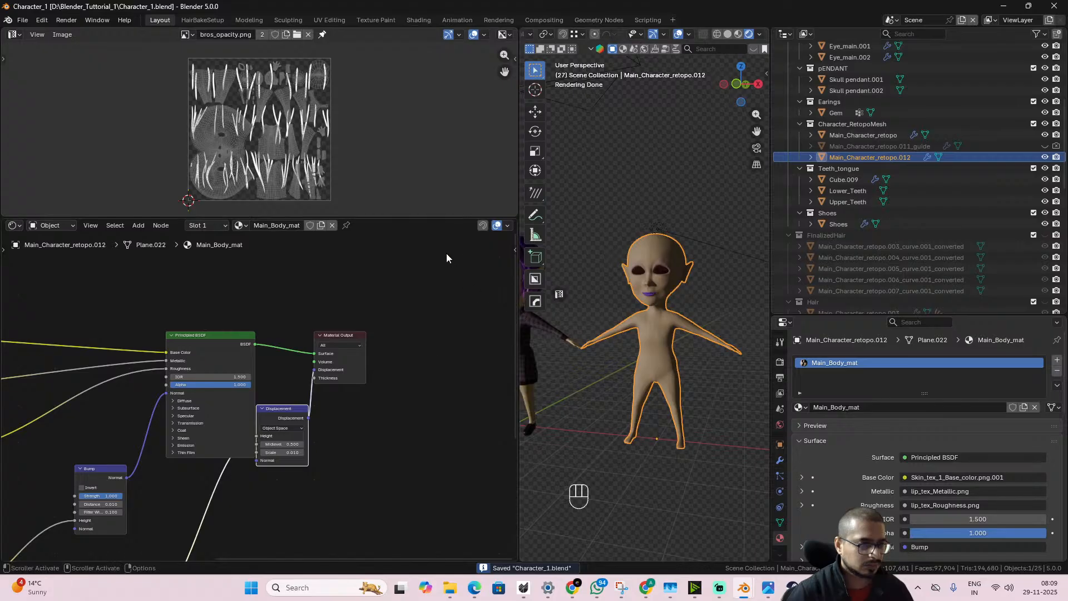
right_click(423, 218)
click(408, 243)
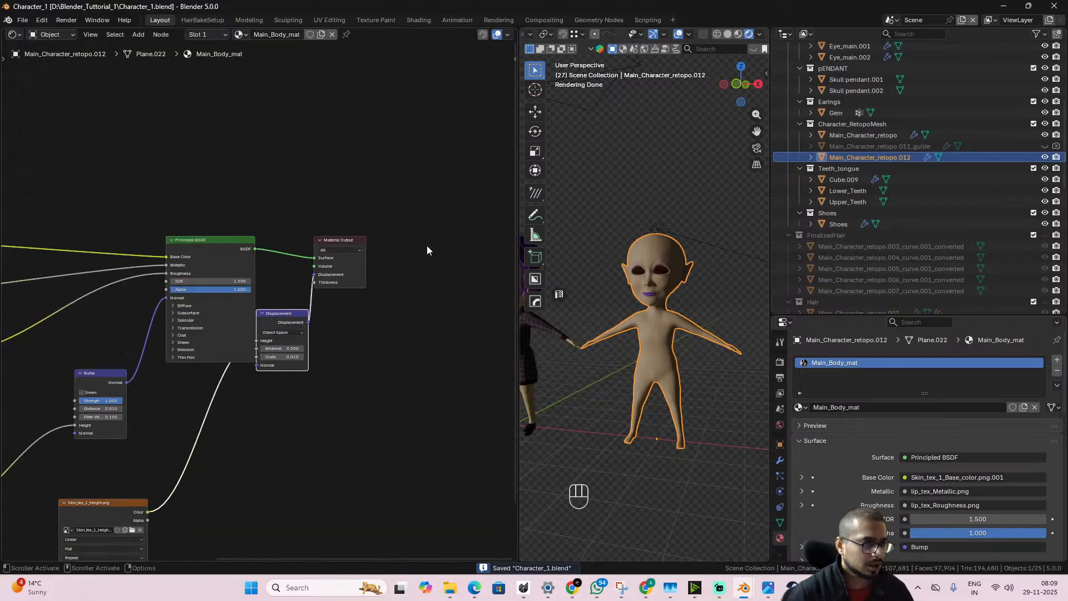
right_click(517, 303)
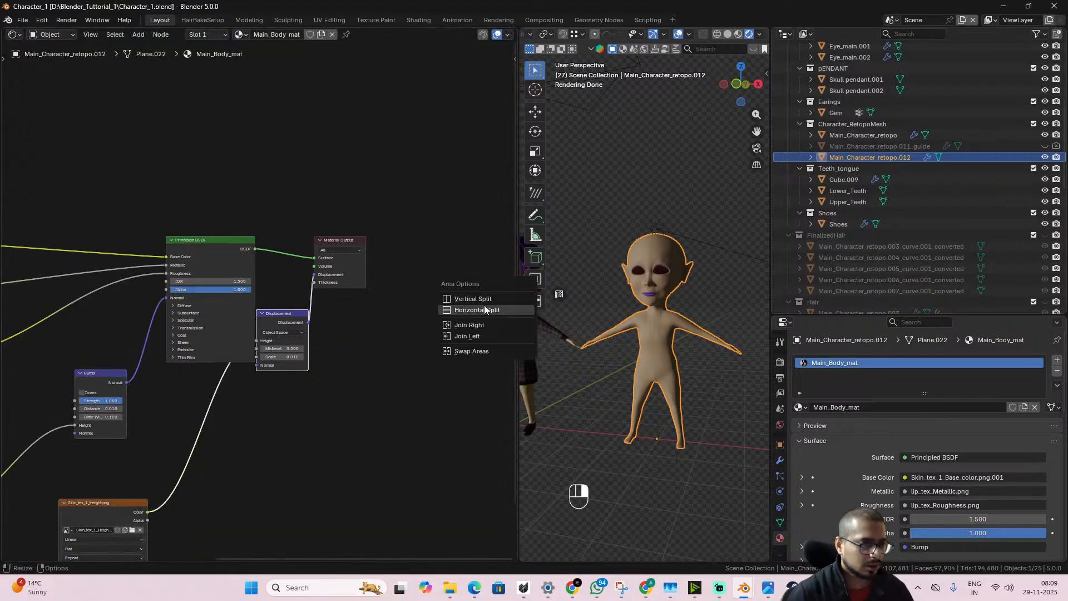
click(467, 336)
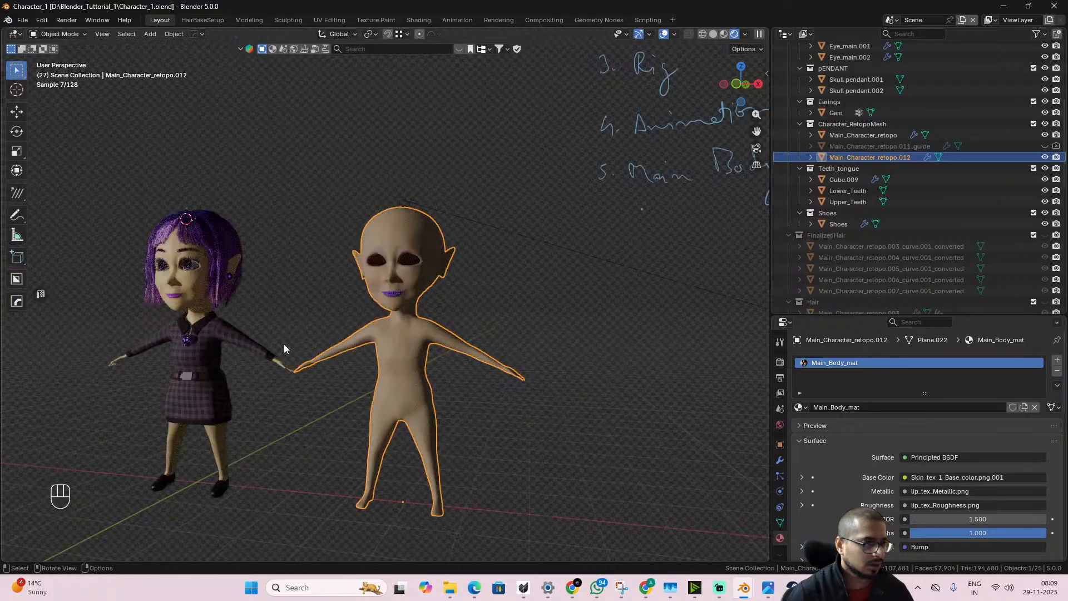
alt+drag(202, 302, 230, 309)
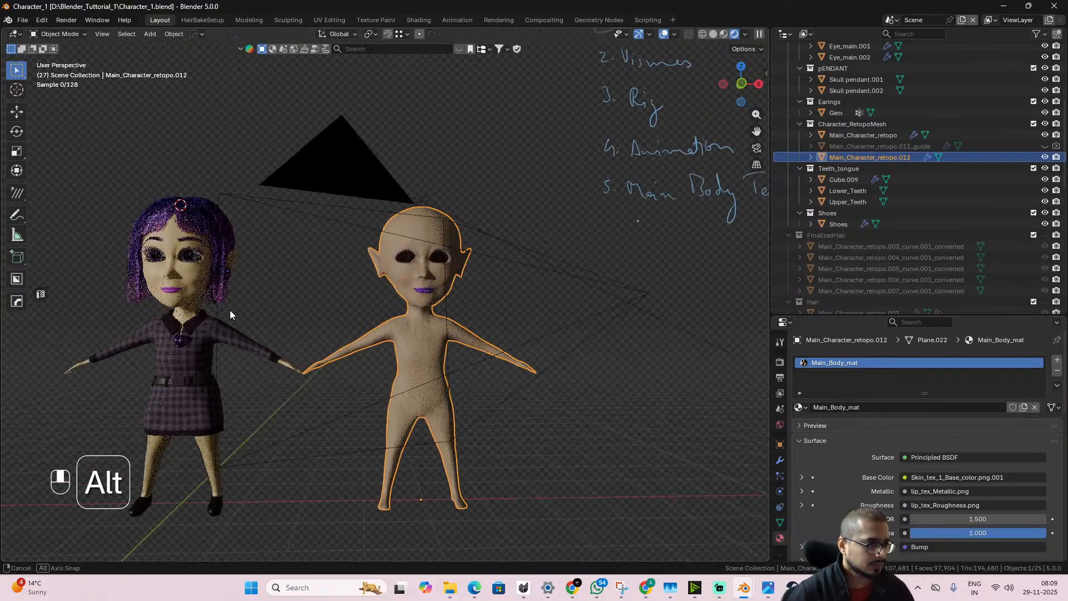
- Hide the original body mesh Main_Character_retopo and clear the location of Main_Character_retopo.012 to place it inside the clothed character
click(199, 285)
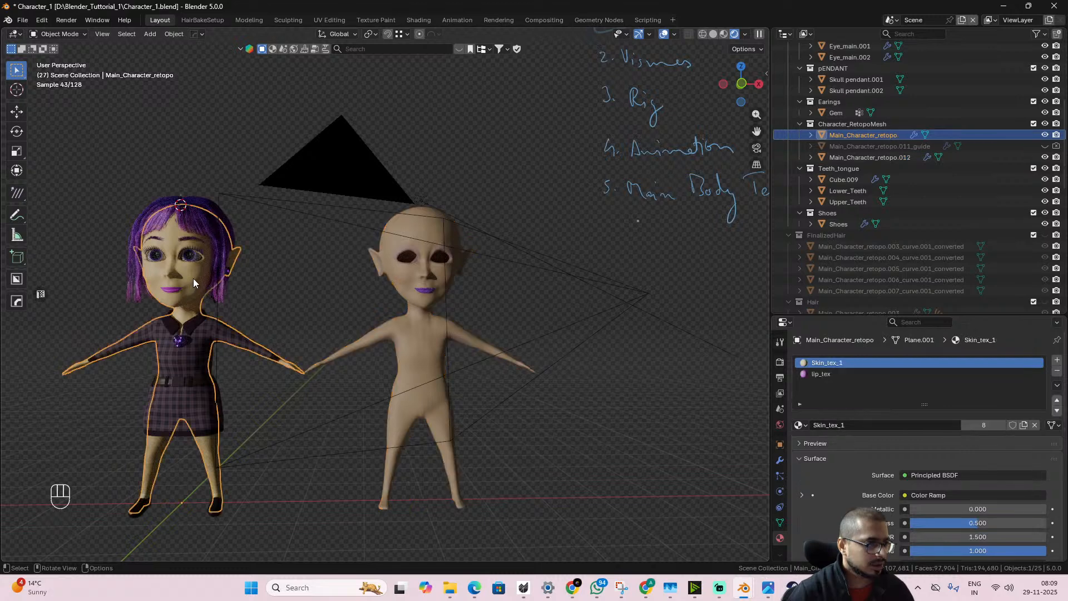
click(1044, 134)
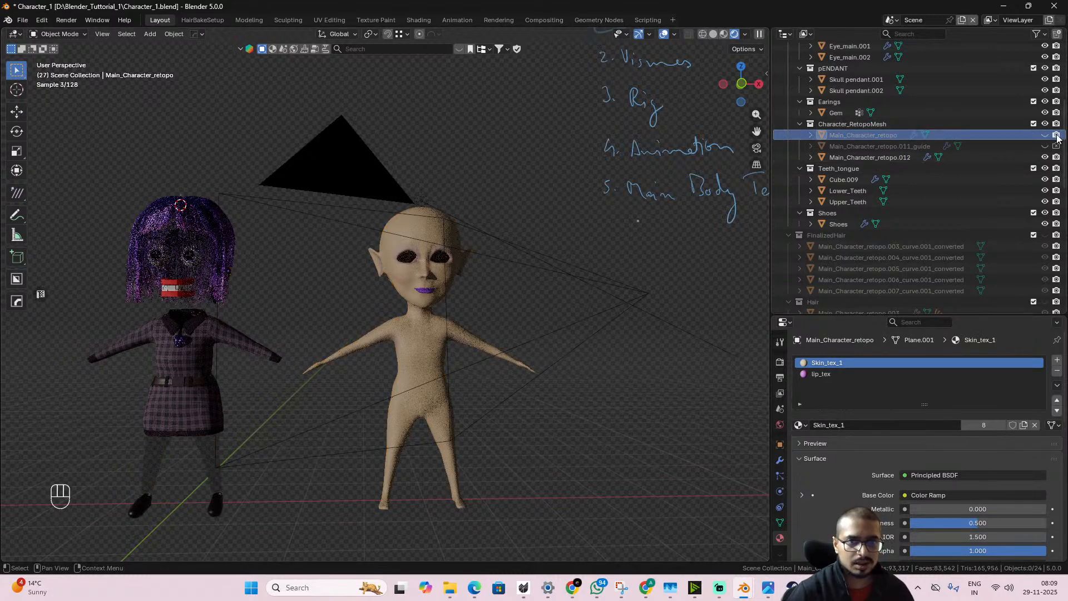
click(422, 325)
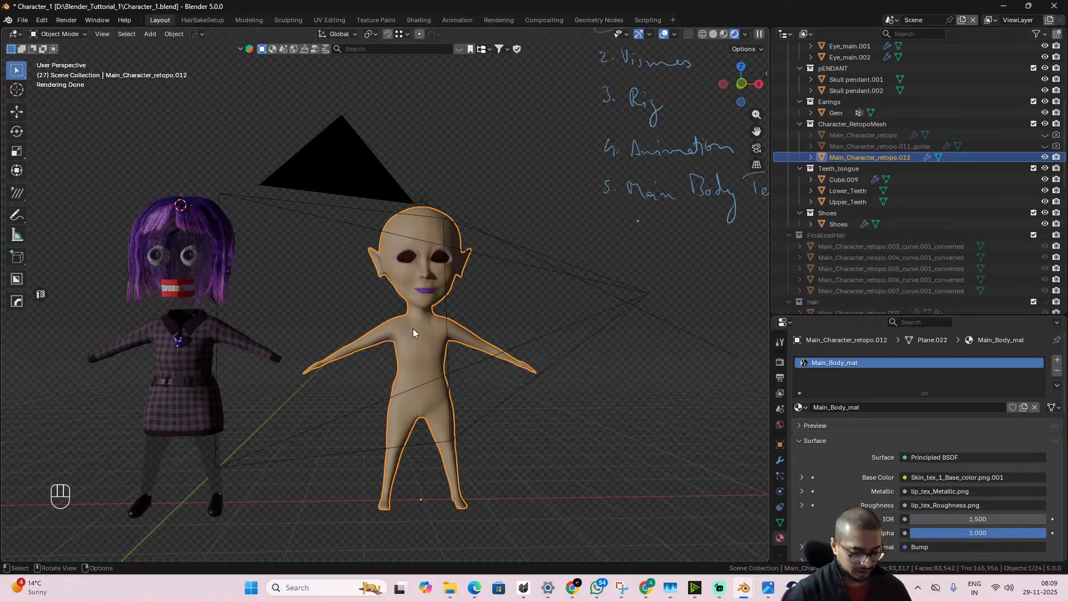
key(alt+g)
shift+middle_drag(299, 334, 439, 336)
scroll(437, 336, up, 2)
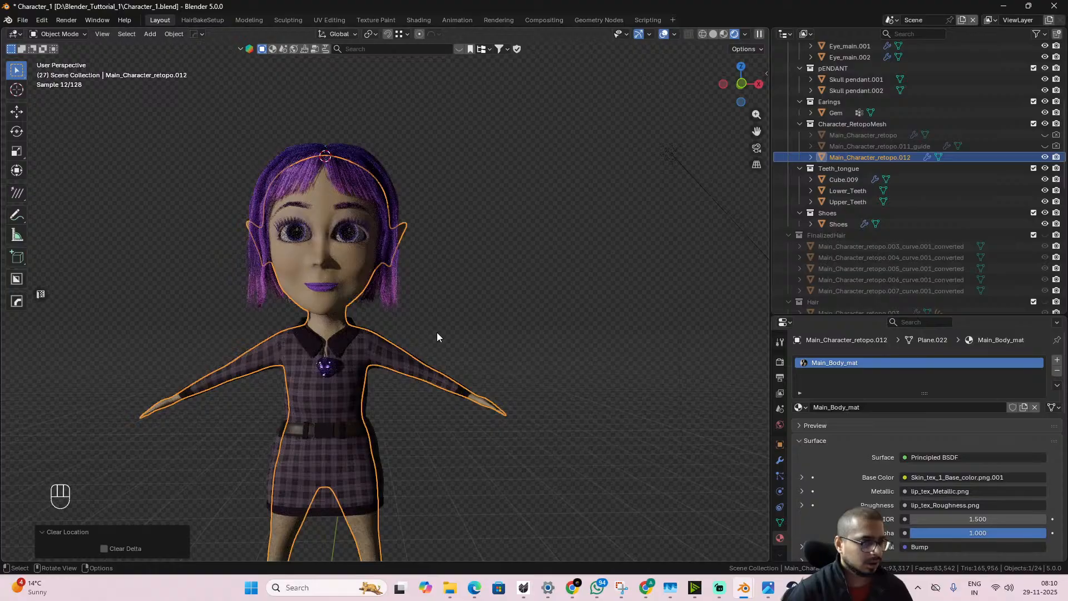
- Inspect the assembled character with its new body through the camera, up close from the side and from the front
key(KP_0)
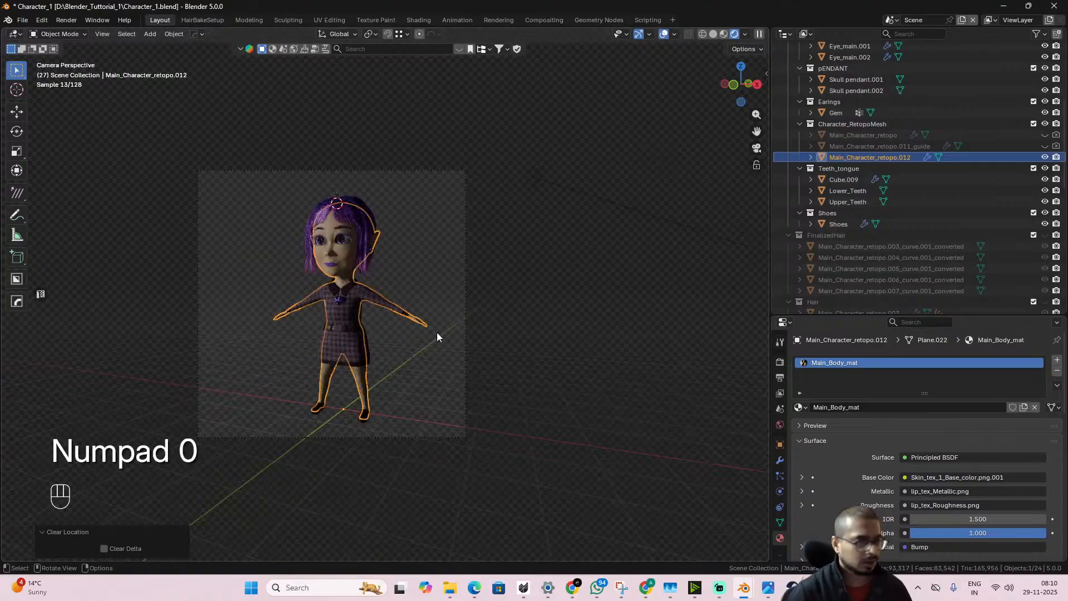
scroll(437, 332, up, 3)
scroll(432, 331, up, 2)
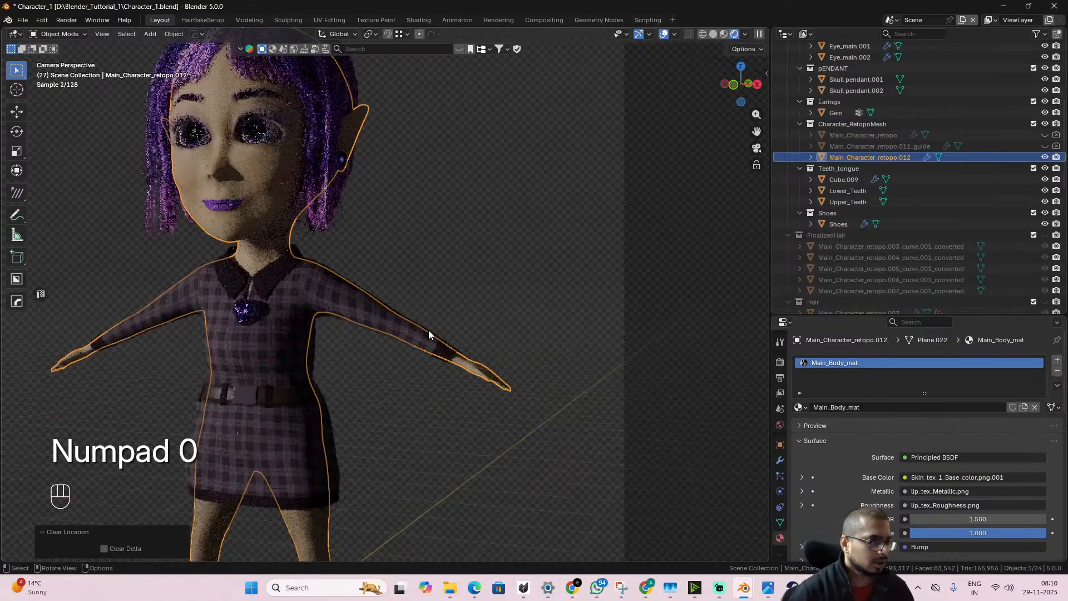
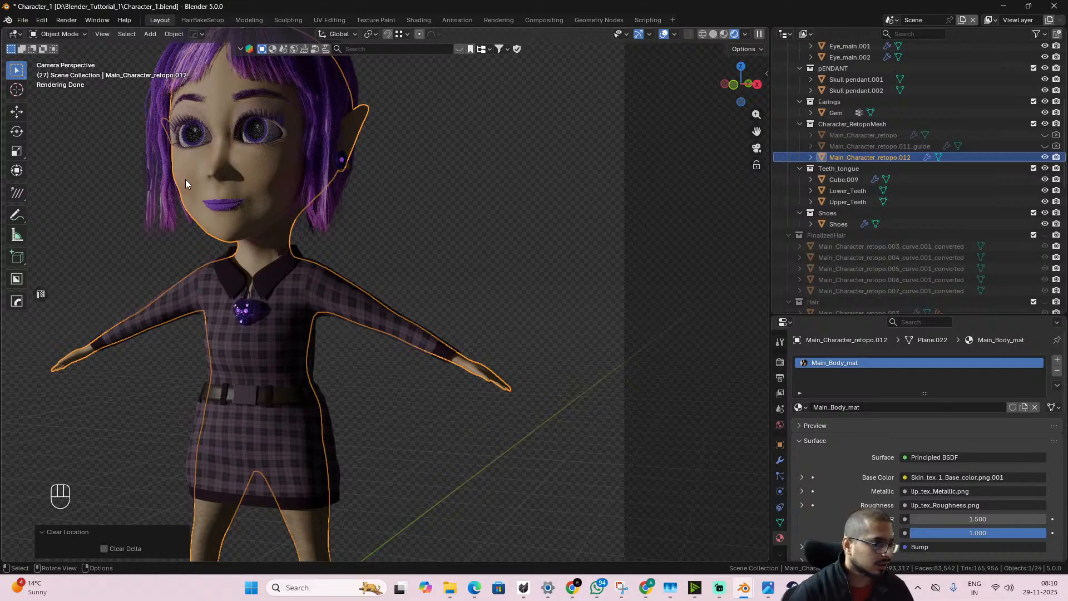
scroll(347, 313, down, 3)
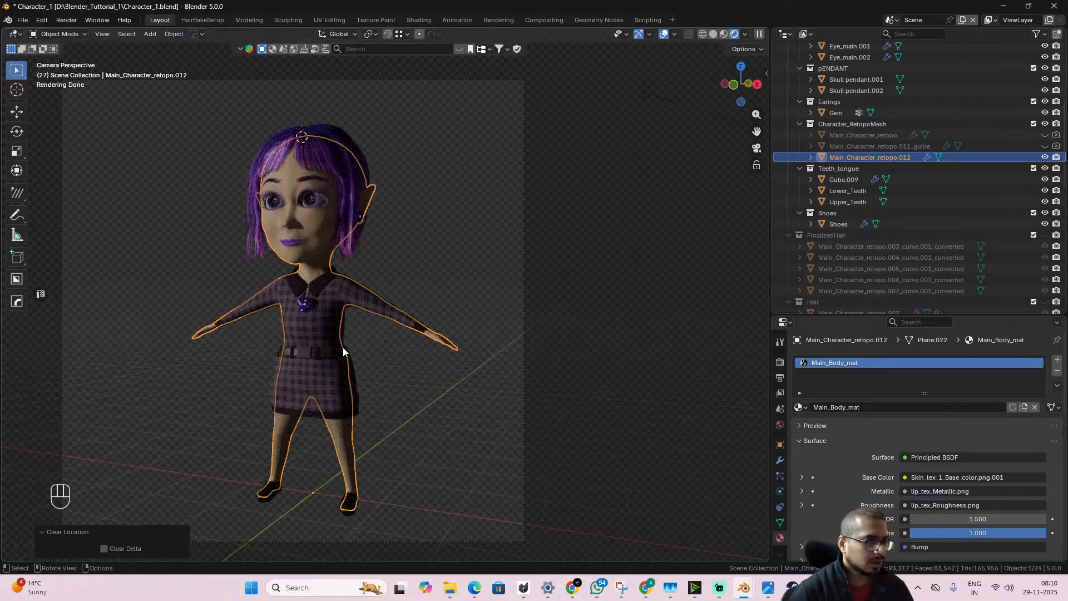
scroll(342, 348, up, 1)
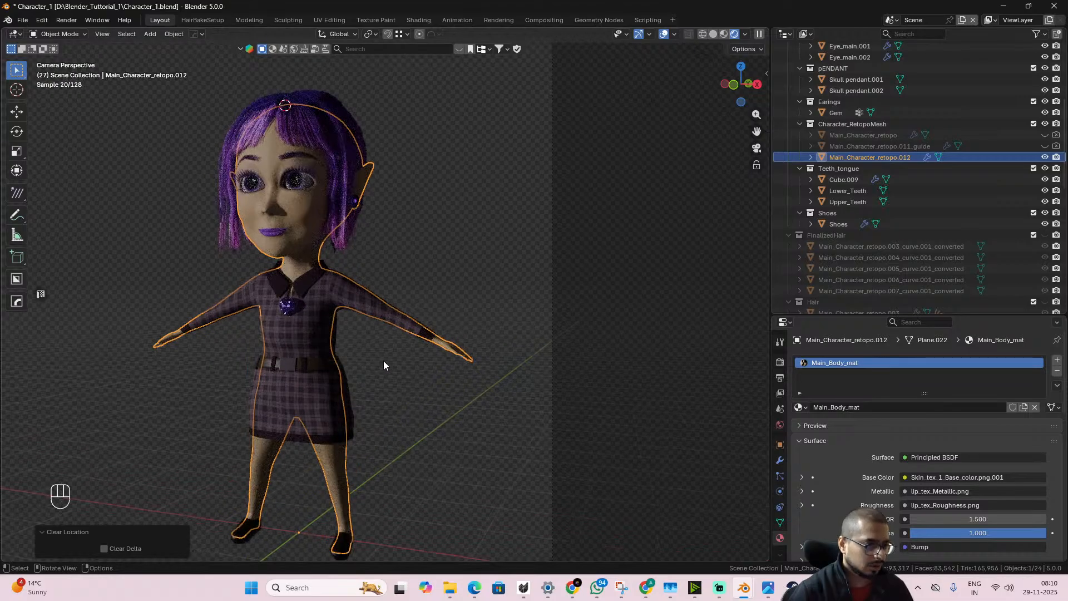
scroll(469, 409, up, 2)
scroll(469, 409, down, 4)
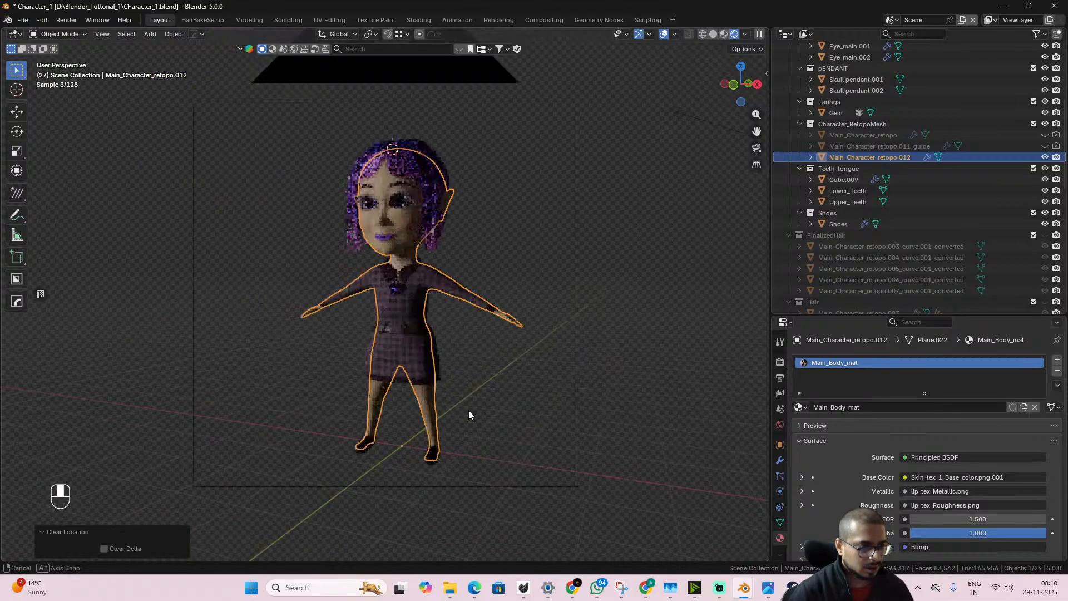
alt+middle_drag(468, 409, 418, 440)
scroll(419, 440, up, 3)
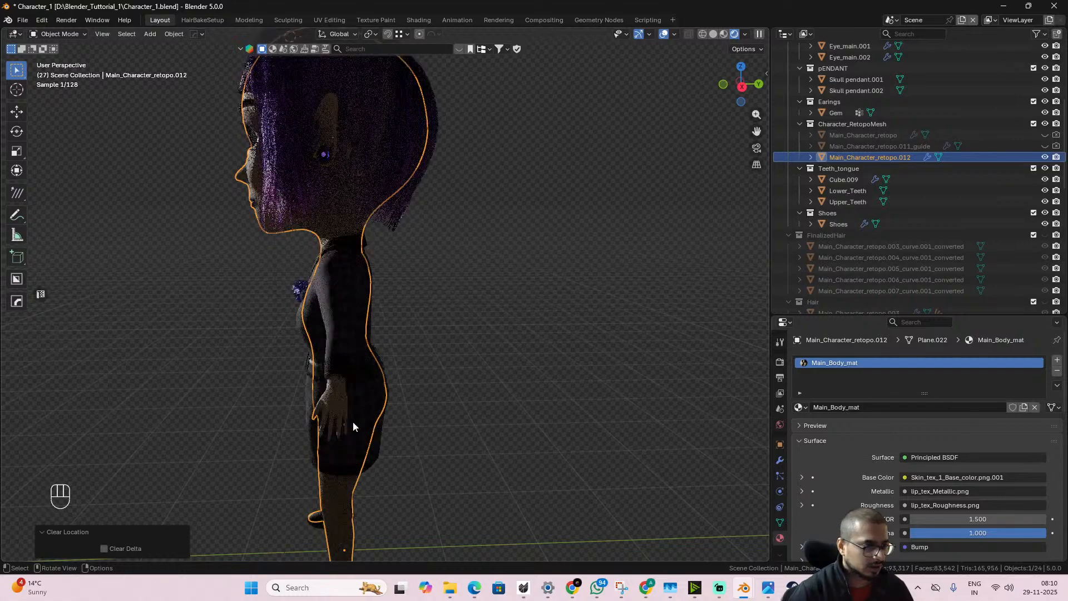
alt+middle_drag(262, 392, 419, 173)
key(KP_1)
scroll(509, 282, down, 6)
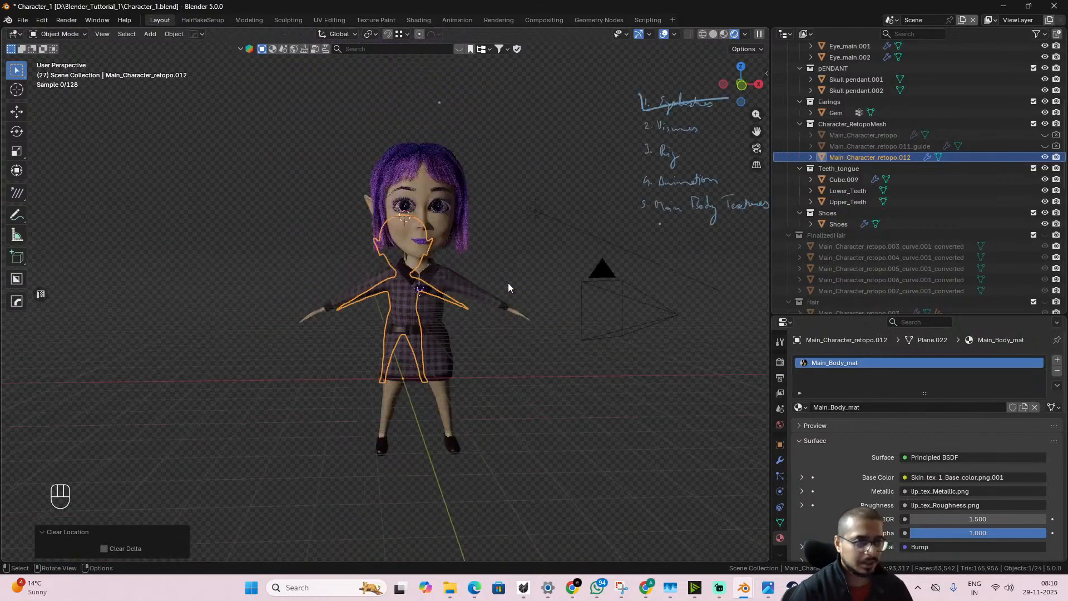
scroll(622, 239, up, 2)
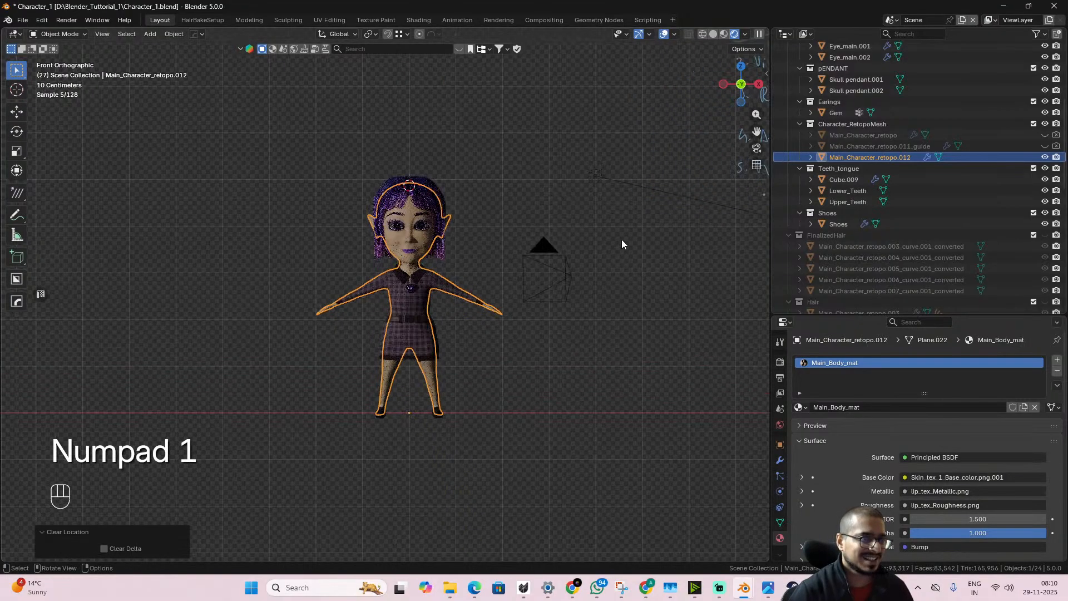
- Switch the viewport to Solid shading and save the Blender file
shift+middle_drag(621, 239, 448, 285)
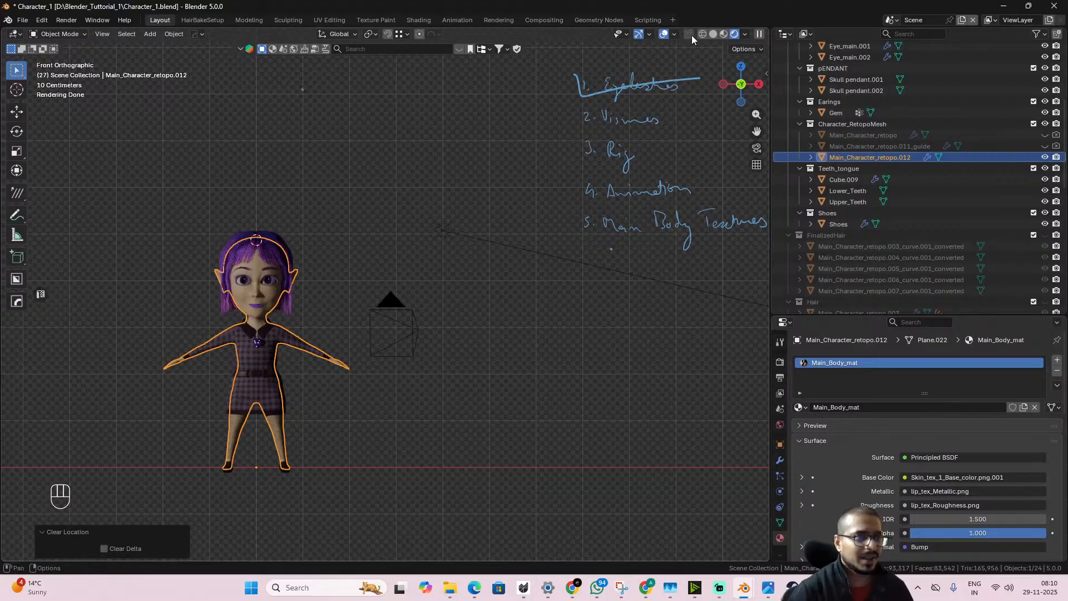
click(713, 34)
scroll(589, 304, up, 2)
shift+middle_drag(589, 303, 484, 318)
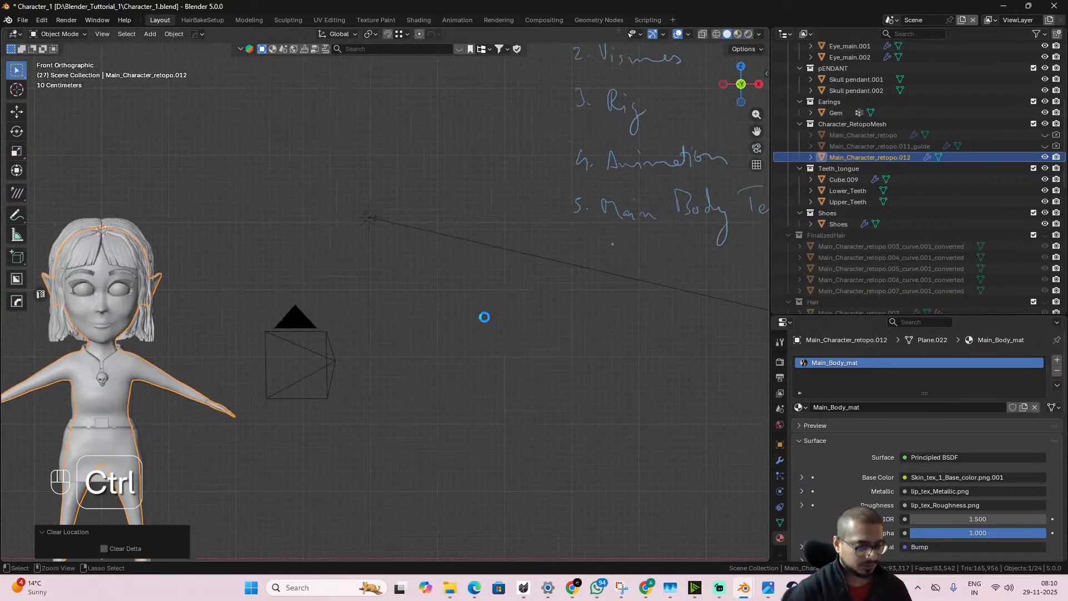
key(ctrl+s)
- Tick off item 5, Main Body Textures, in the annotated to-do list and write "6. Nails" and "7. Scalp" below it with Annotate
shift+middle_drag(570, 323, 402, 389)
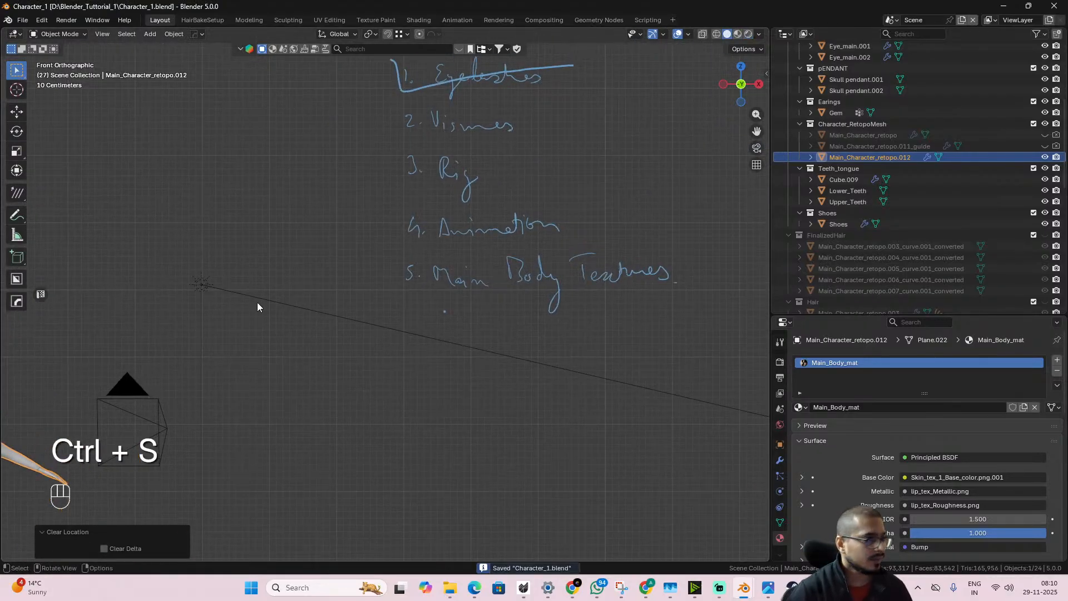
click(17, 215)
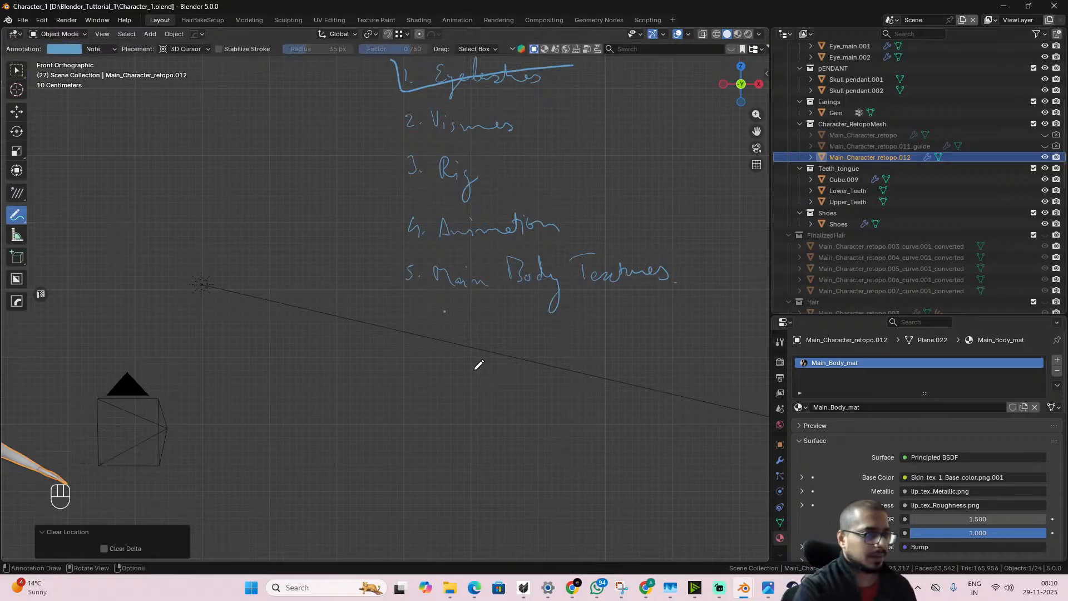
drag(388, 285, 429, 265)
mouse_move(416, 315)
mouse_down()
mouse_move(461, 311)
mouse_move(486, 329)
mouse_up()
mouse_move(488, 329)
mouse_down()
mouse_move(490, 300)
mouse_move(493, 332)
mouse_up()
drag(405, 360, 412, 376)
drag(404, 368, 419, 367)
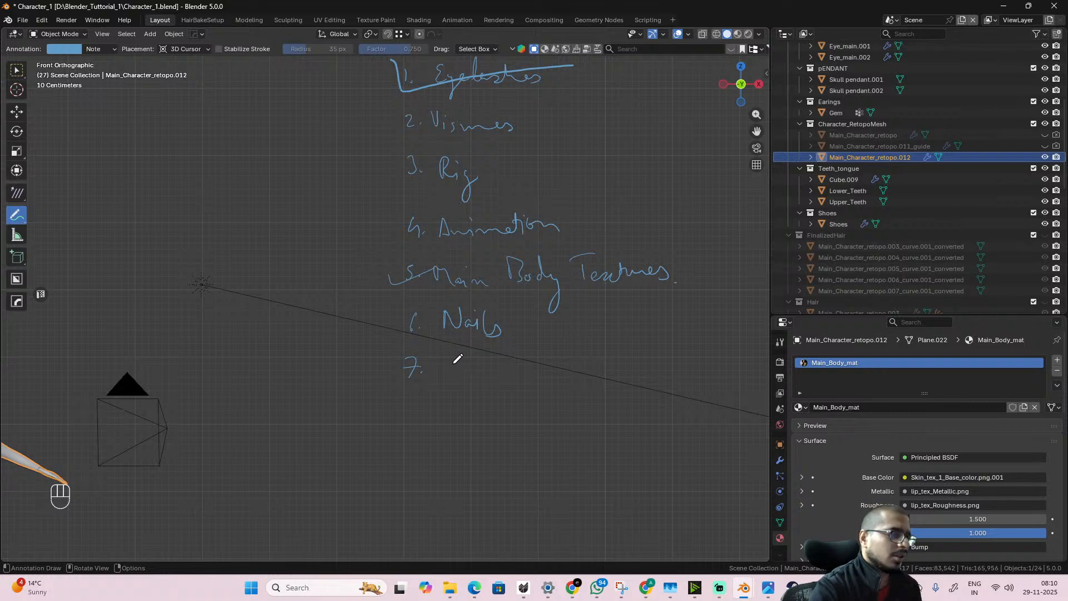
mouse_move(459, 357)
mouse_down()
mouse_move(445, 375)
mouse_move(471, 366)
mouse_up()
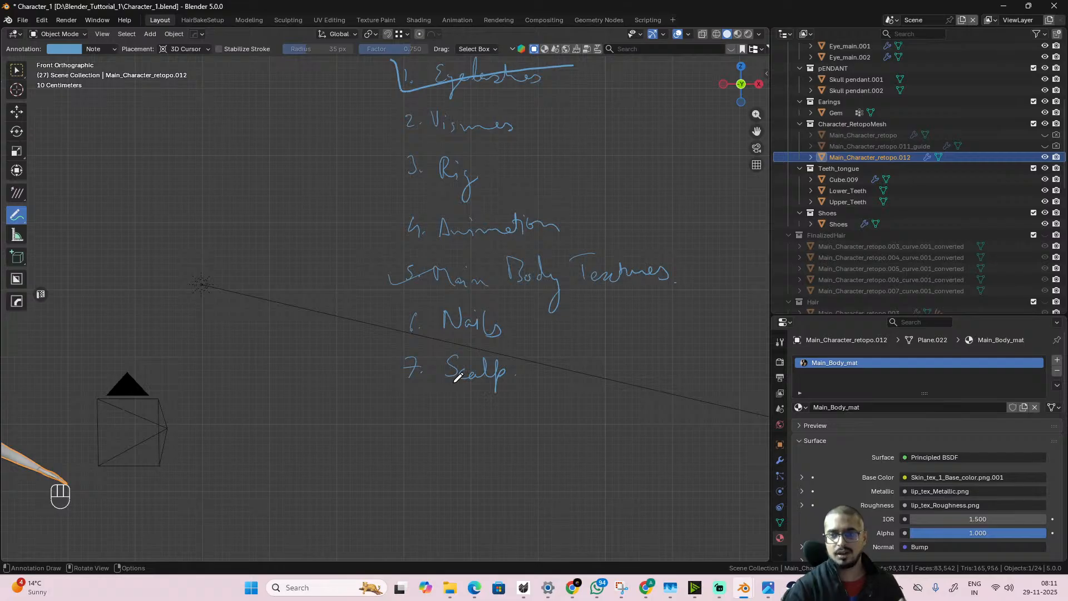
- Frame the character from the front and switch from Annotate back to the selection tool
scroll(492, 339, down, 3)
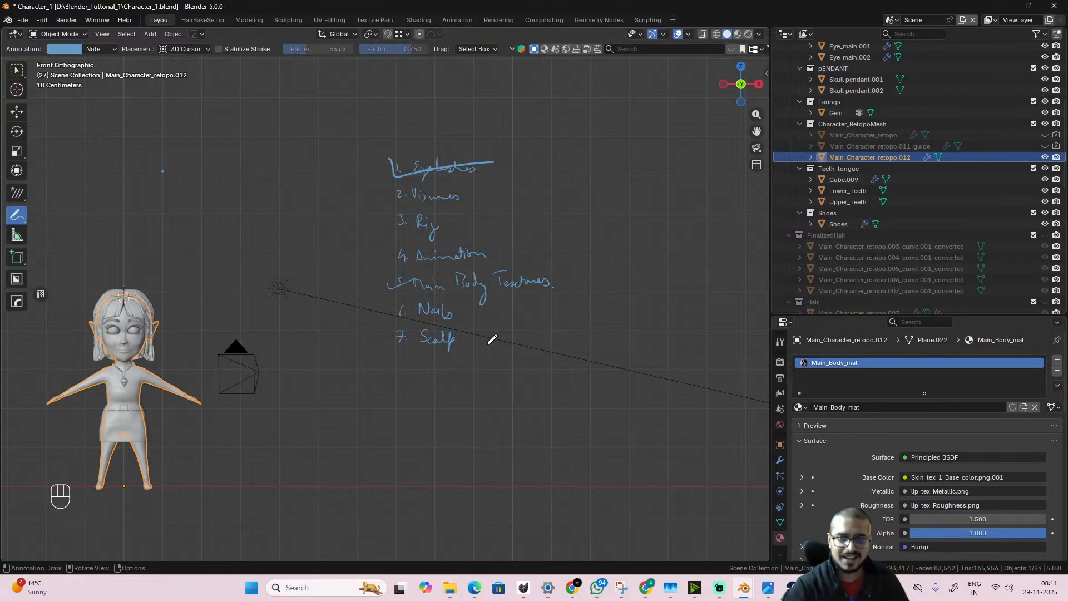
scroll(155, 334, up, 2)
shift+middle_drag(216, 311, 507, 204)
scroll(479, 219, up, 2)
shift+middle_drag(445, 224, 470, 257)
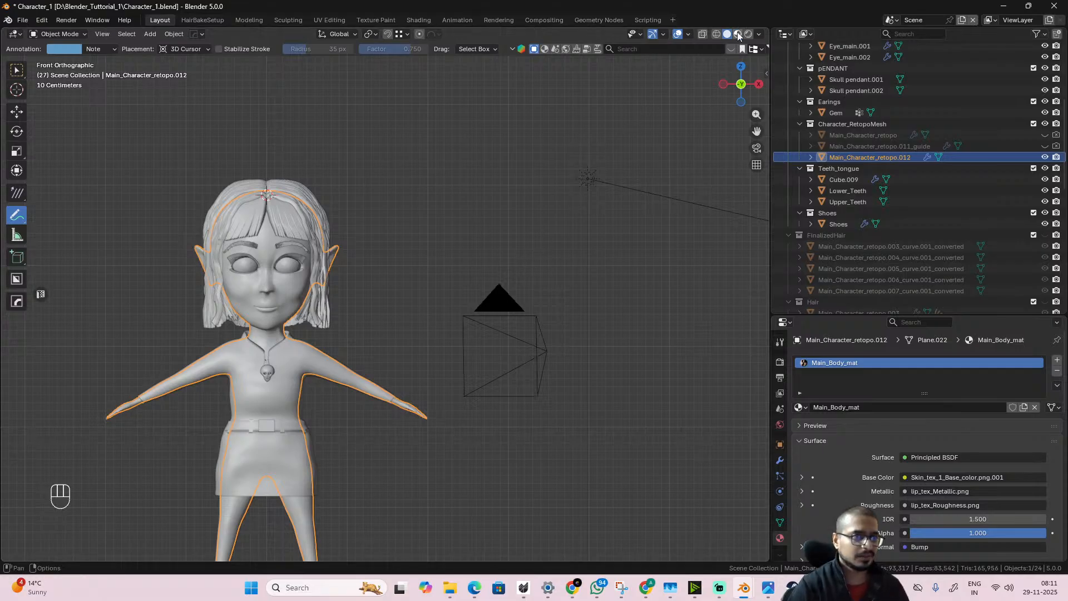
key(alt)
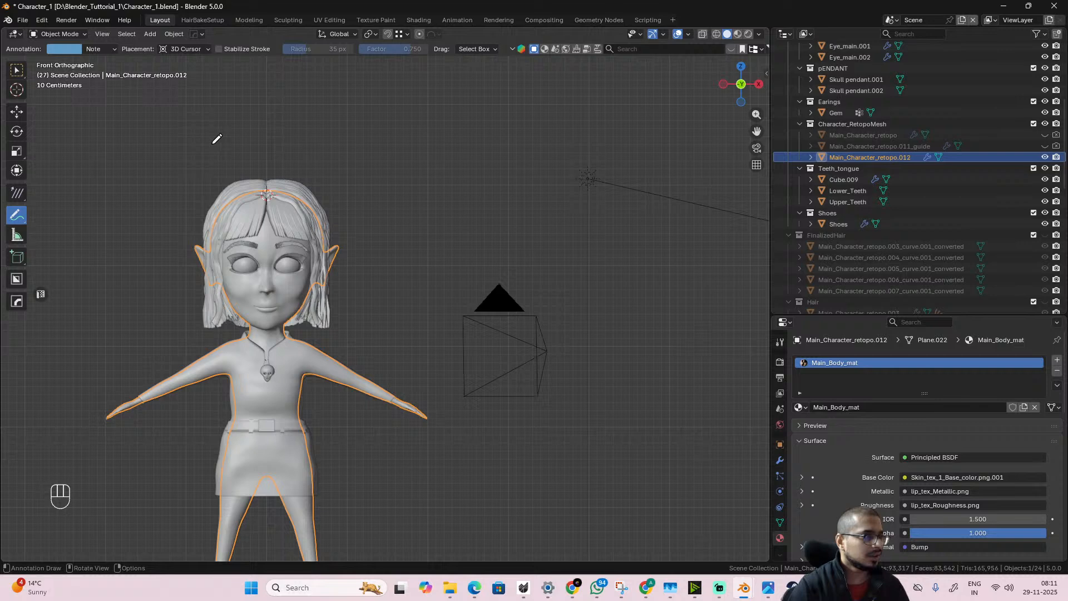
click(18, 76)
- Put Main_Character_retopo.012 into Edit Mode with X-ray enabled and show the head in the right orthographic view
scroll(395, 319, up, 2)
mouse_move(396, 319)
alt+middle_down()
mouse_move(308, 328)
mouse_move(298, 319)
mouse_move(314, 296)
mouse_move(372, 292)
mouse_move(220, 278)
alt+middle_up()
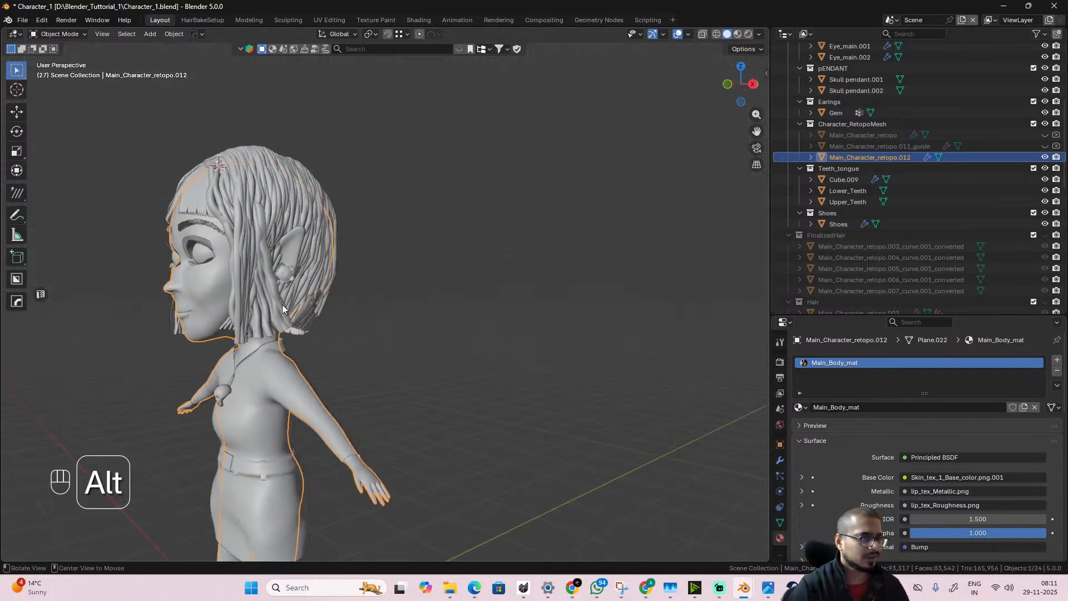
key(Tab)
key(alt+z)
alt+middle_drag(373, 346, 341, 350)
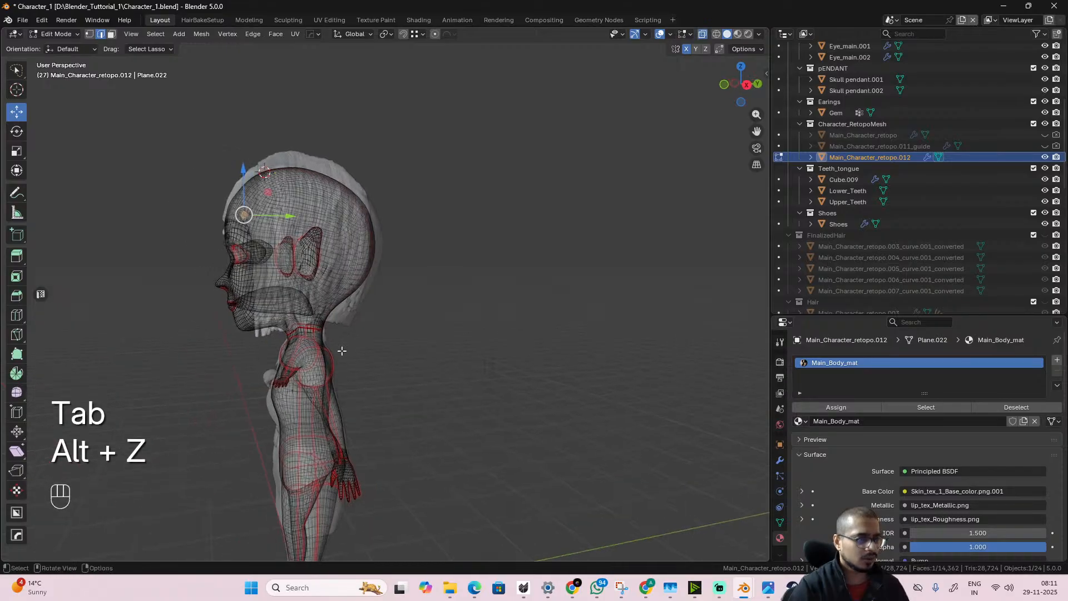
key(KP_1)
key(KP_3)
scroll(353, 245, up, 5)
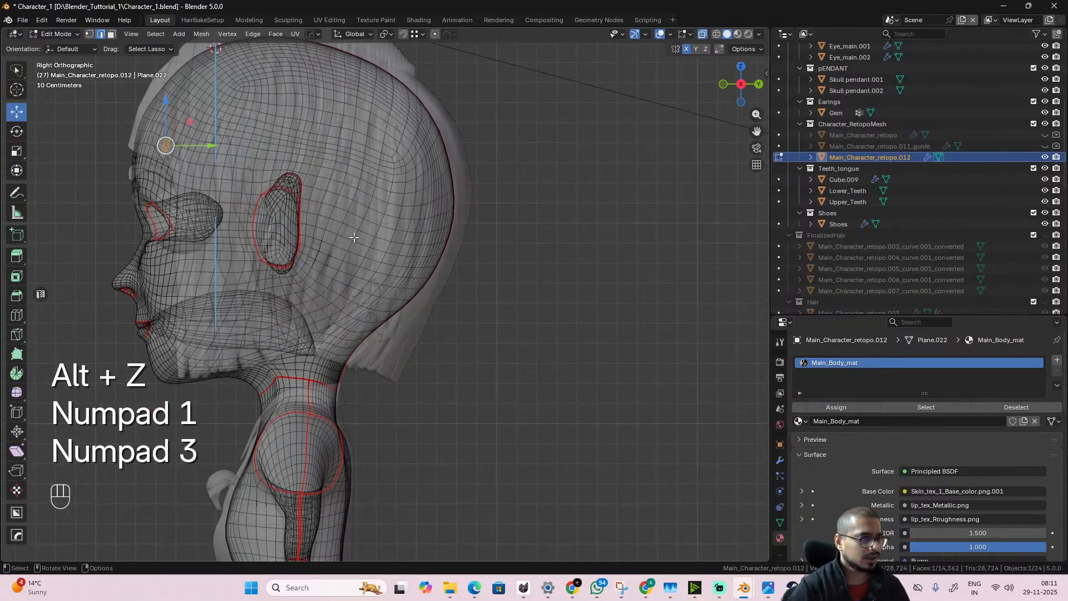
- In face select mode, lasso the scalp faces of the head from the front hairline around the ear to the nape
shift+middle_drag(353, 245, 420, 369)
scroll(402, 361, up, 1)
shift+middle_drag(400, 295, 382, 344)
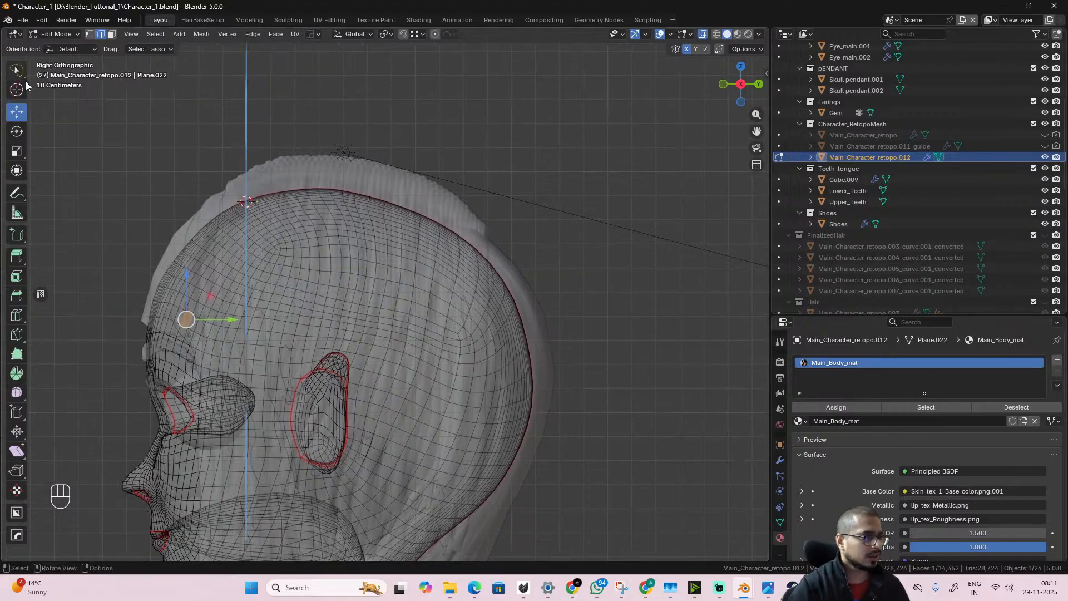
mouse_move(187, 144)
mouse_down()
mouse_move(170, 186)
mouse_move(207, 248)
mouse_up()
click(111, 34)
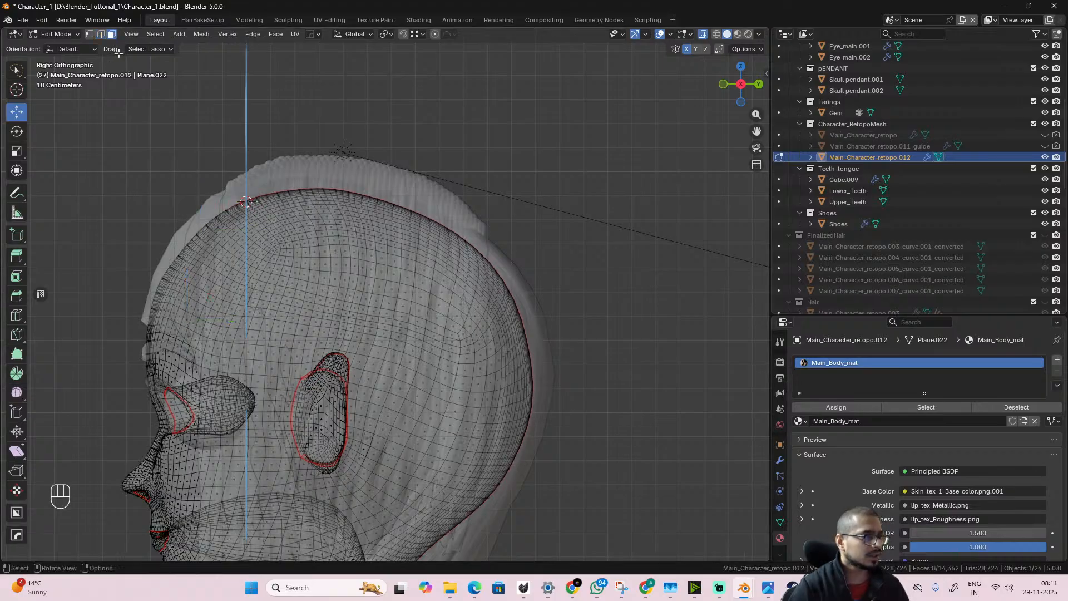
mouse_move(203, 133)
mouse_down()
mouse_move(182, 225)
mouse_move(192, 250)
mouse_move(277, 327)
mouse_move(277, 396)
mouse_move(325, 347)
mouse_move(345, 352)
mouse_move(355, 370)
mouse_move(374, 441)
mouse_move(348, 556)
mouse_move(500, 556)
mouse_move(712, 89)
mouse_move(547, 173)
mouse_up()
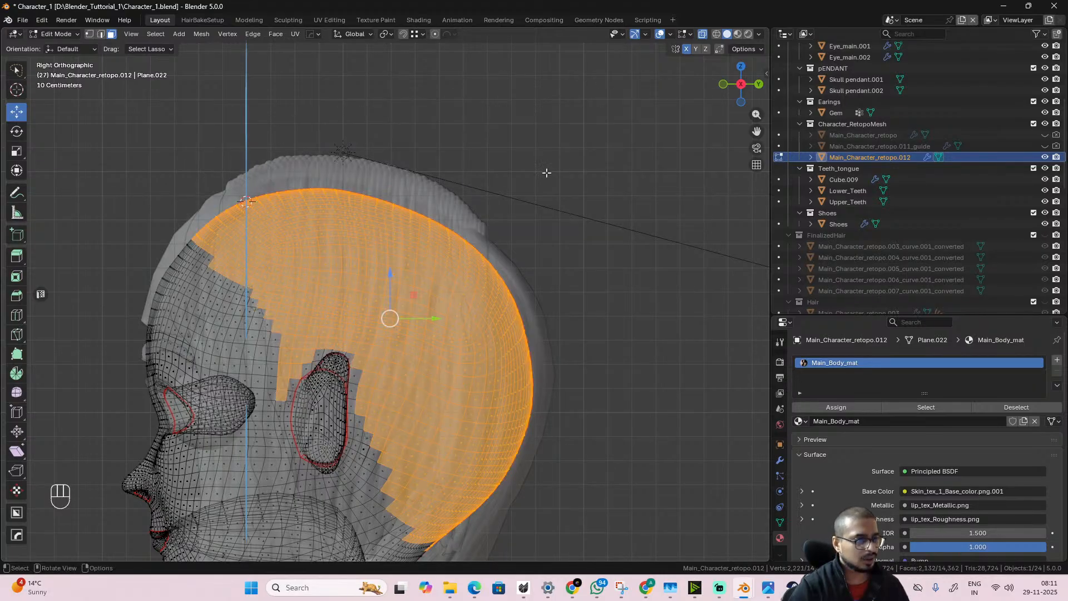
- Extend the scalp selection over the faces behind and below the ear down to the nape, and deselect the stray faces at the ear
scroll(547, 173, up, 2)
scroll(501, 223, up, 2)
shift+middle_drag(416, 400, 434, 266)
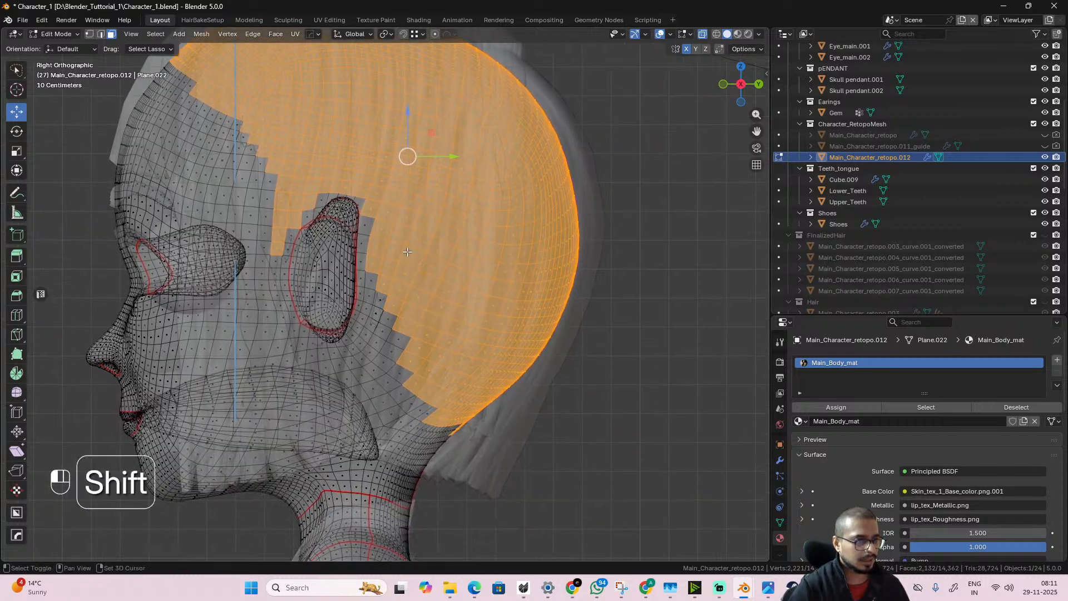
shift+click(396, 265)
mouse_move(419, 248)
shift+mouse_down()
mouse_move(376, 282)
mouse_move(371, 354)
mouse_move(411, 409)
mouse_move(477, 445)
shift+mouse_up()
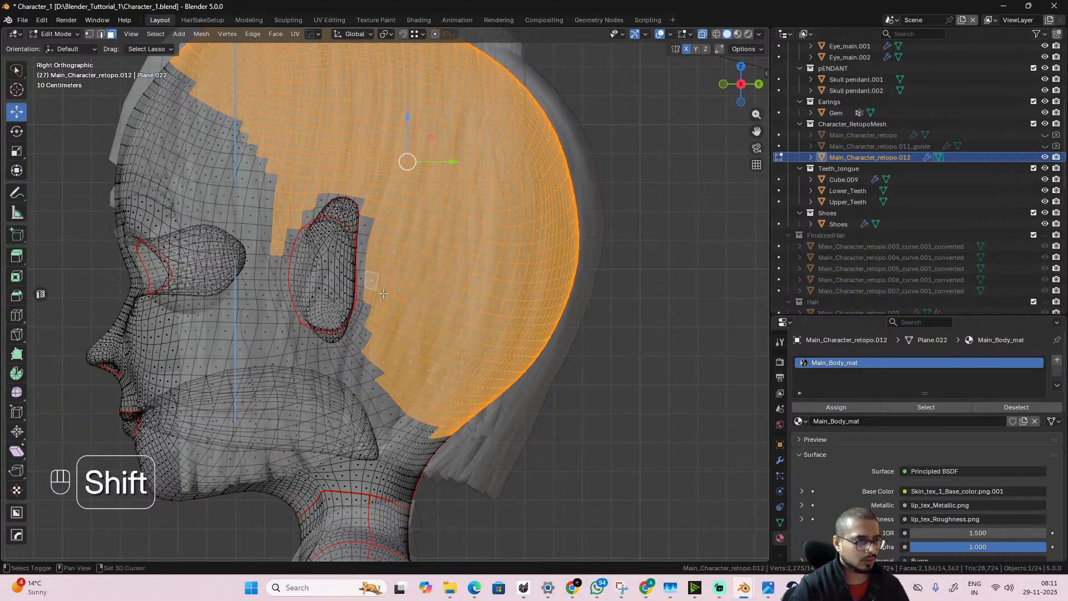
mouse_move(383, 293)
shift+mouse_down()
mouse_move(350, 326)
mouse_move(365, 372)
mouse_move(396, 390)
shift+mouse_up()
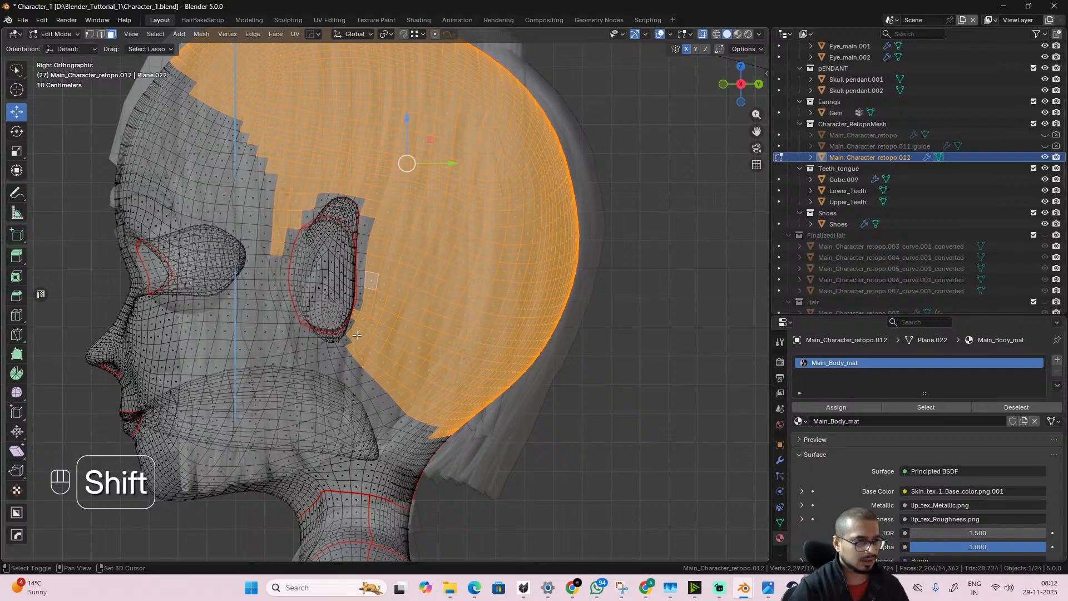
mouse_move(356, 336)
shift+mouse_down()
mouse_move(342, 350)
mouse_move(349, 333)
shift+mouse_up()
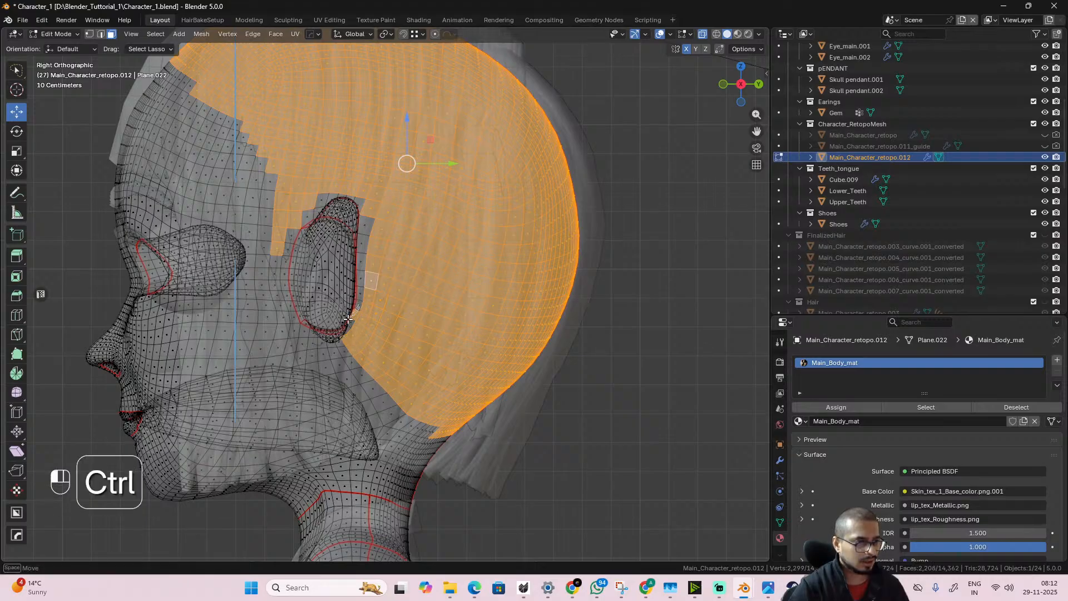
ctrl+drag(360, 308, 336, 318)
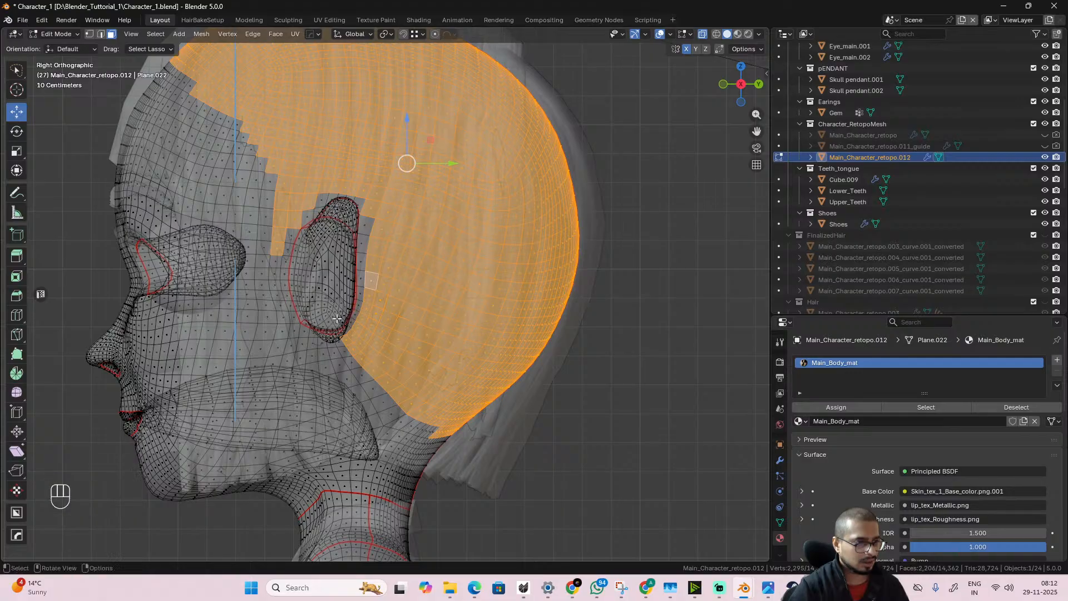
- Check the scalp face selection from the front with X-ray toggled off and on, and return to the right side view
scroll(340, 300, down, 4)
alt+middle_drag(368, 348, 446, 384)
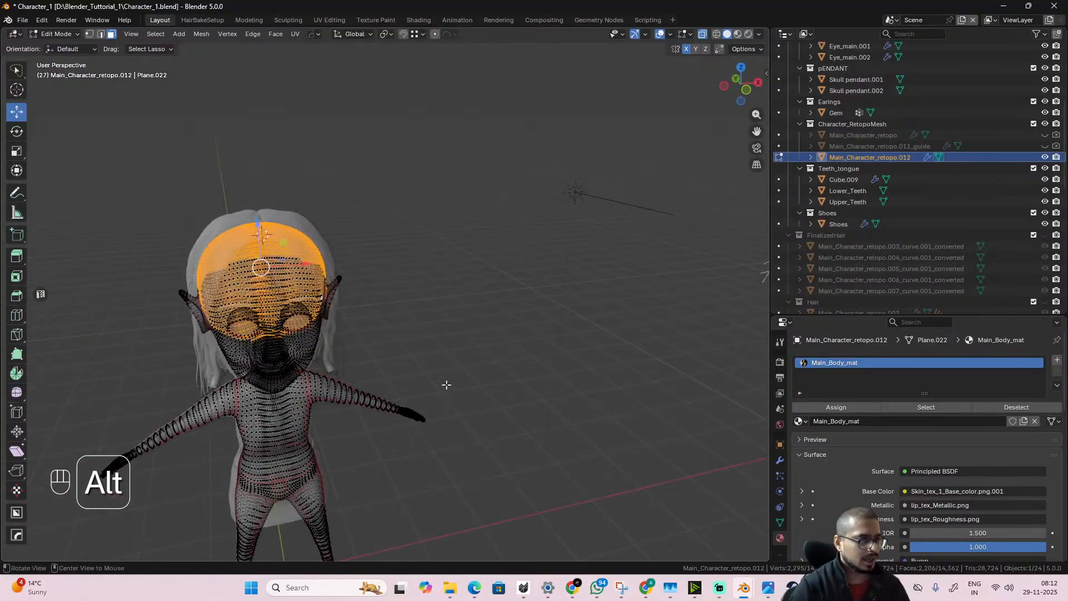
key(alt+z)
key(alt+z)
scroll(345, 352, up, 3)
alt+middle_drag(345, 352, 272, 217)
key(KP_3)
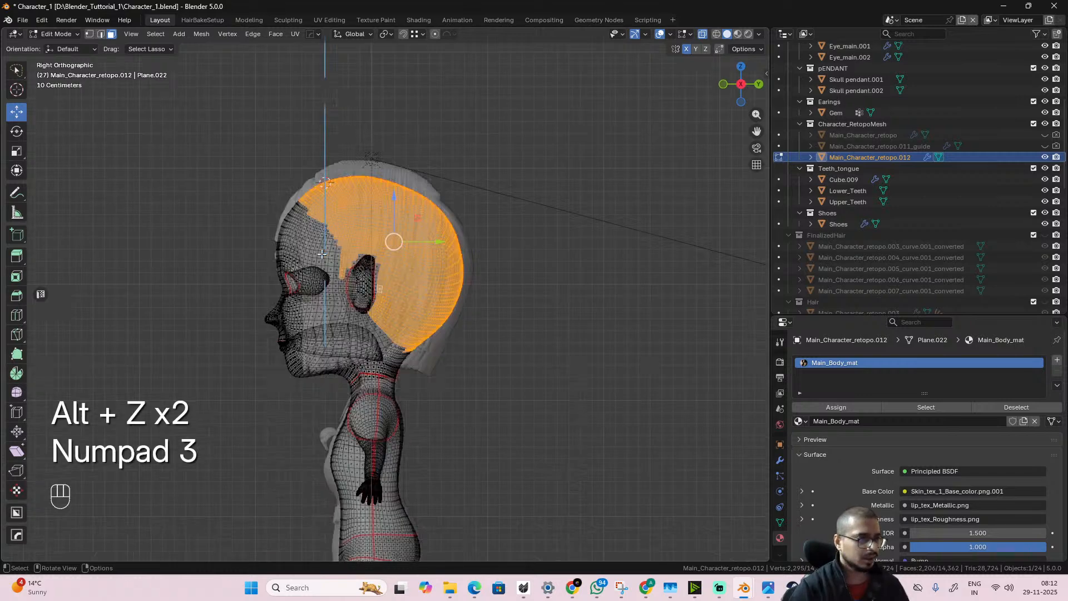
- Add the missed faces near the ear to the scalp selection in the side view, and turn X-ray off
scroll(370, 417, up, 4)
mouse_move(292, 305)
shift+mouse_down()
mouse_move(320, 356)
mouse_move(295, 303)
mouse_move(283, 334)
mouse_move(356, 371)
shift+mouse_up()
scroll(356, 372, down, 5)
alt+middle_drag(369, 425, 336, 429)
key(alt+z)
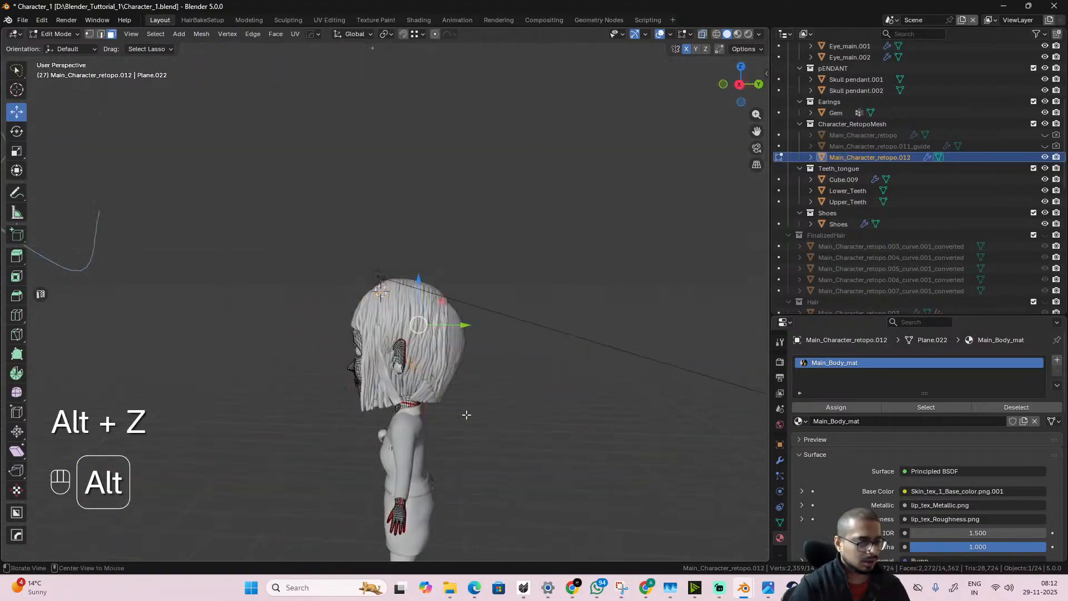
- Duplicate the selected scalp faces in place, separate the copy into its own object, and return to Object Mode
scroll(478, 430, up, 2)
key(shift+d)
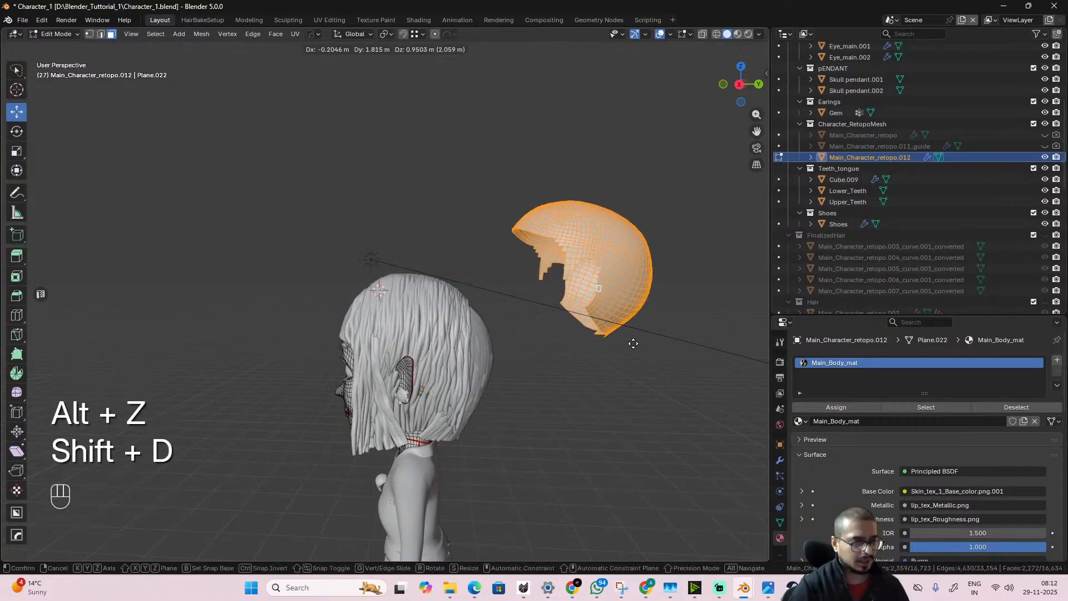
right_click(618, 349)
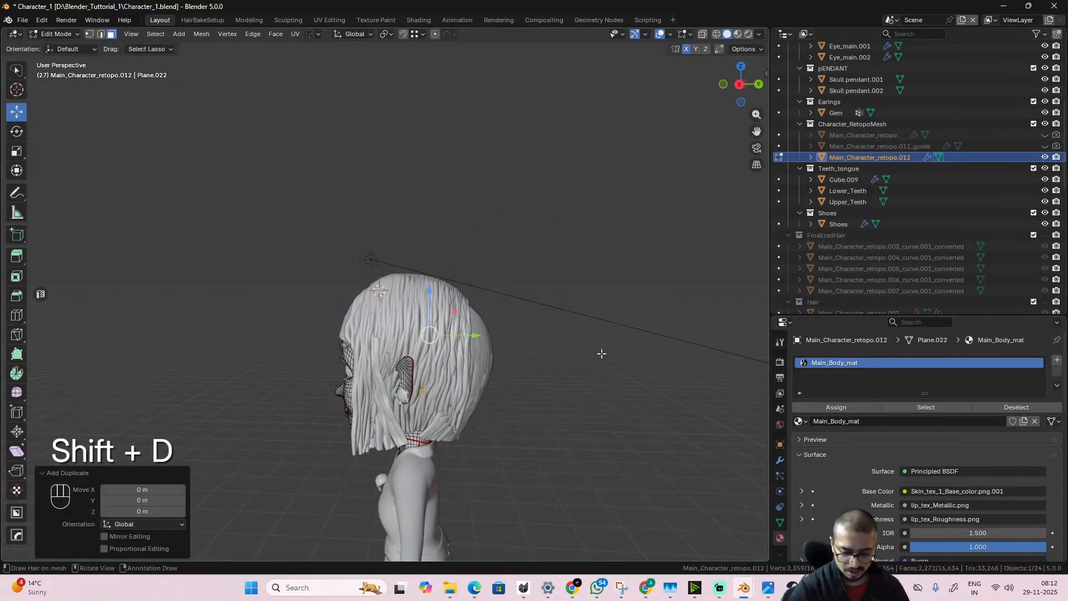
key(p)
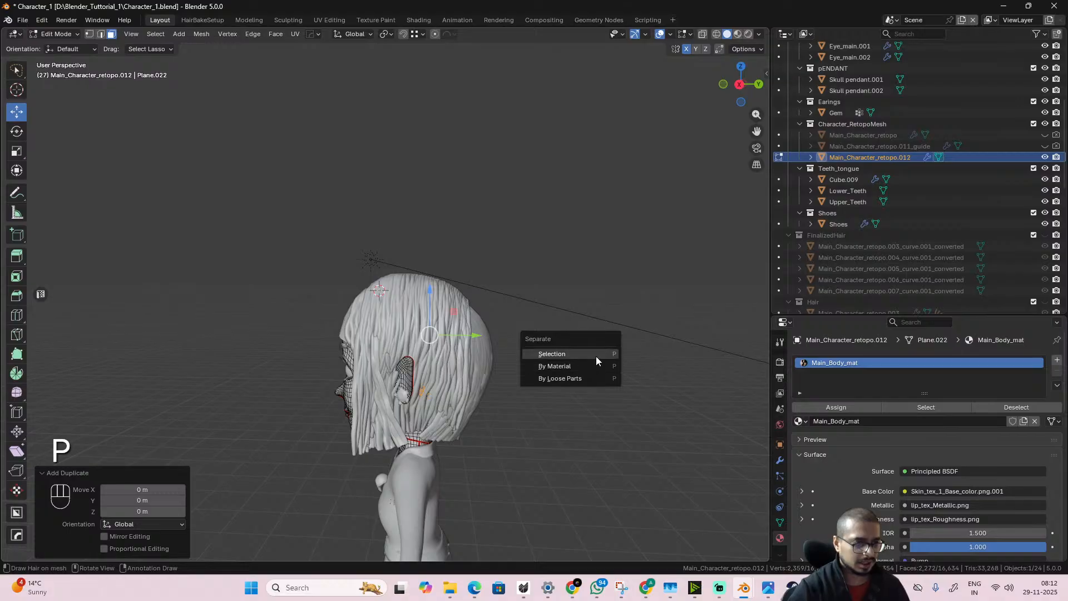
click(596, 356)
key(Tab)
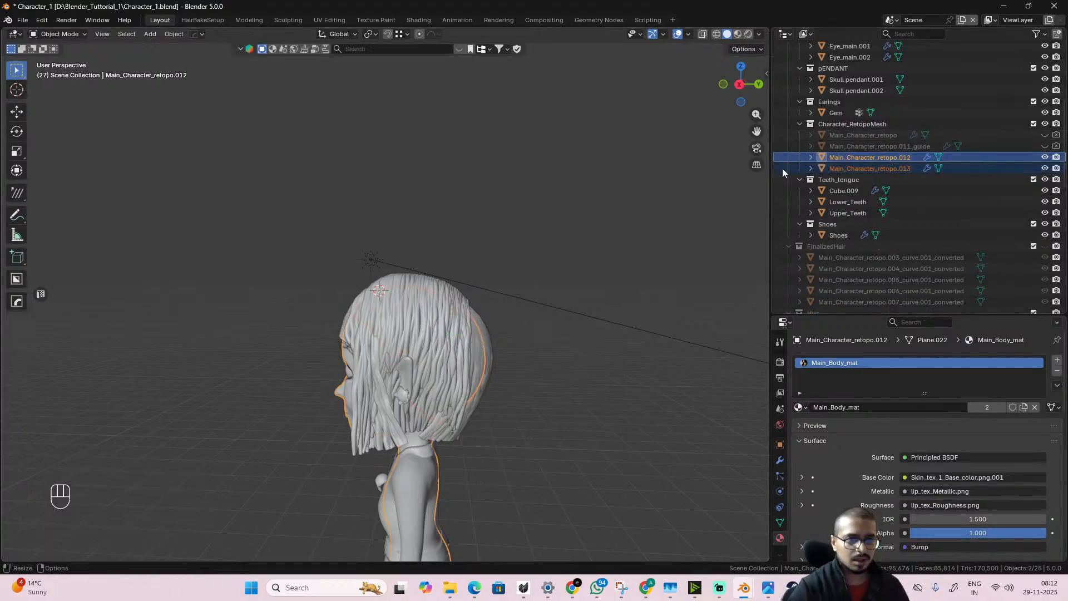
- Rename the separated head-cap object to Scalp
click(856, 169)
double_click(863, 168)
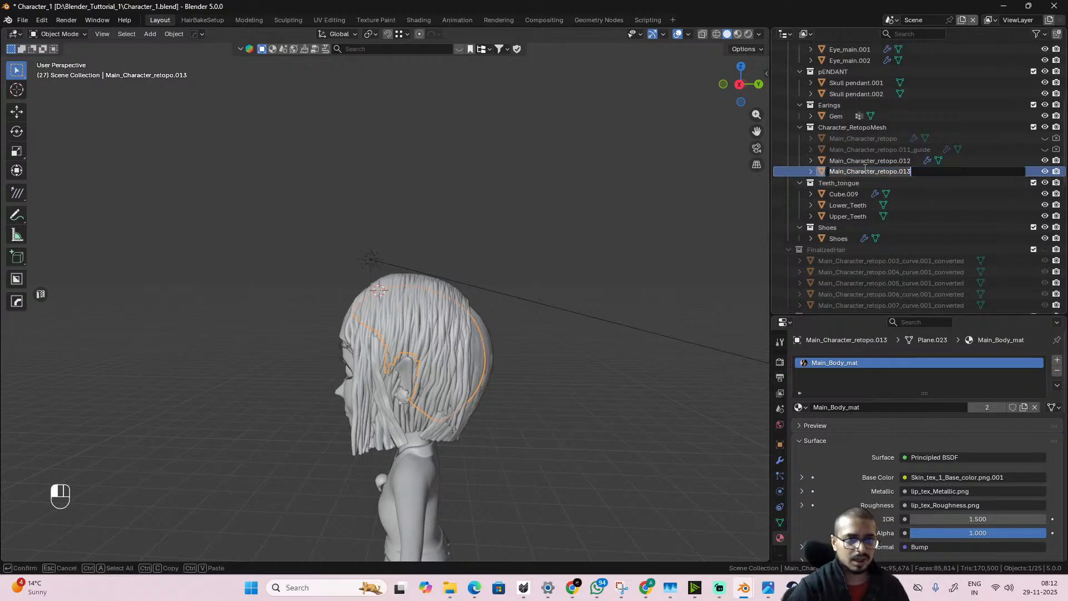
text(Sca)
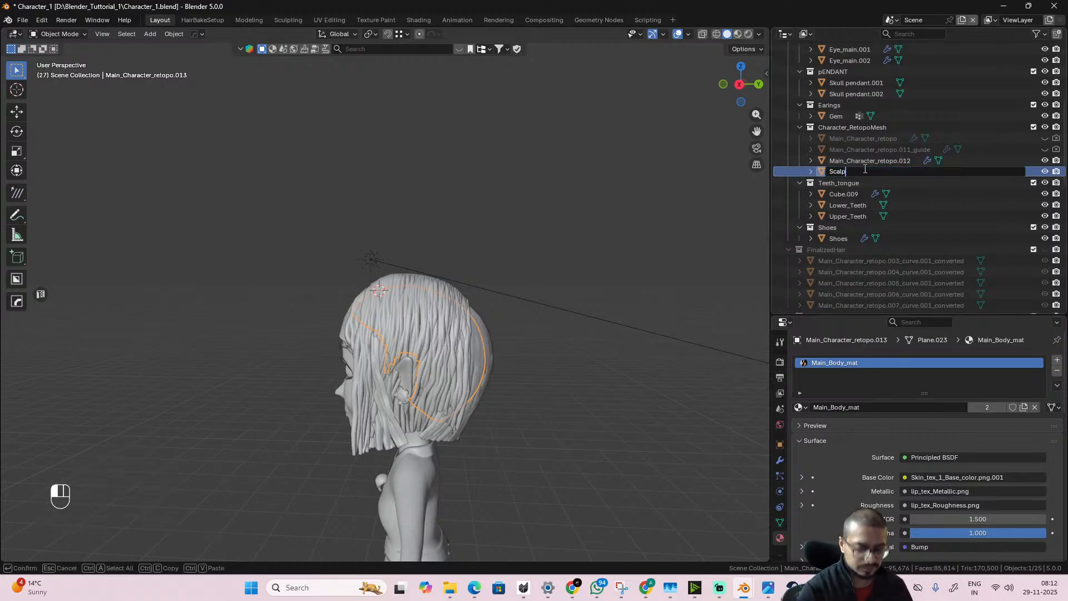
text(lp)
key(Return)
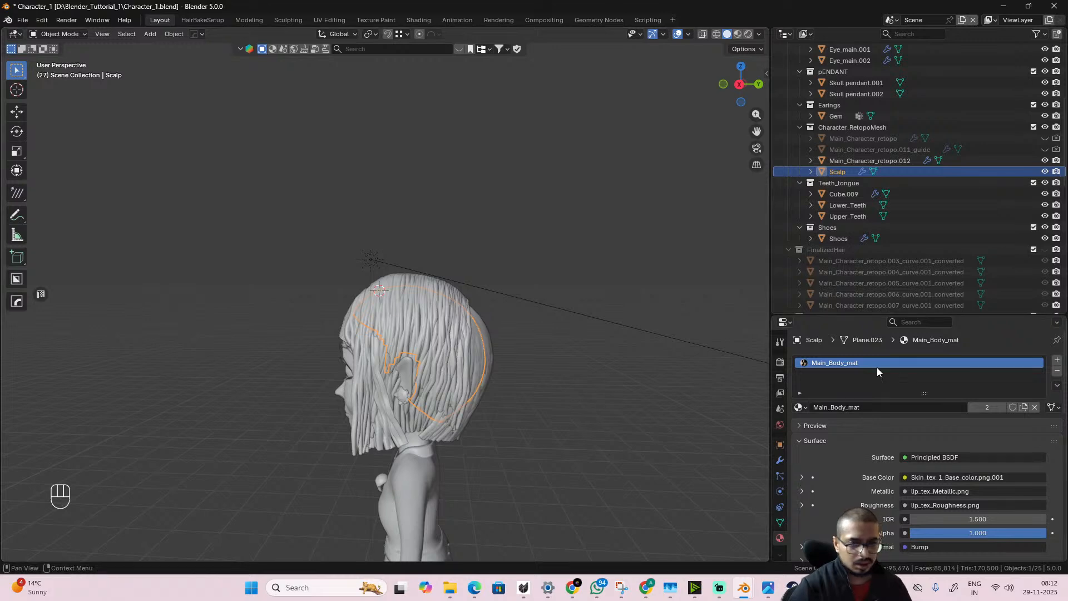
- Remove the Main_Body_mat material slot from the Scalp object and give it a new material
scroll(532, 369, down, 4)
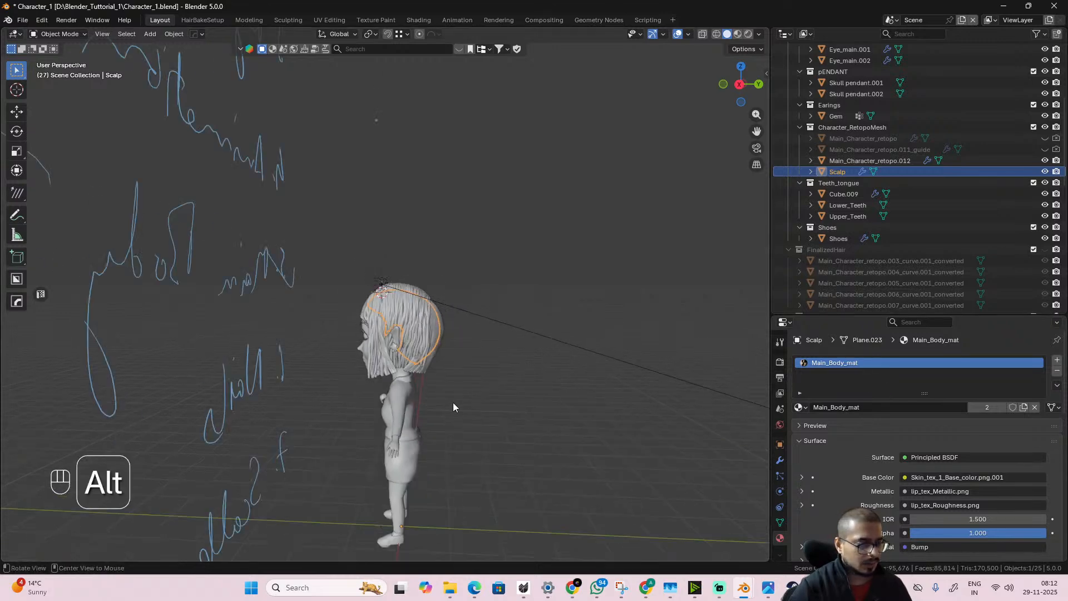
alt+middle_drag(452, 402, 489, 395)
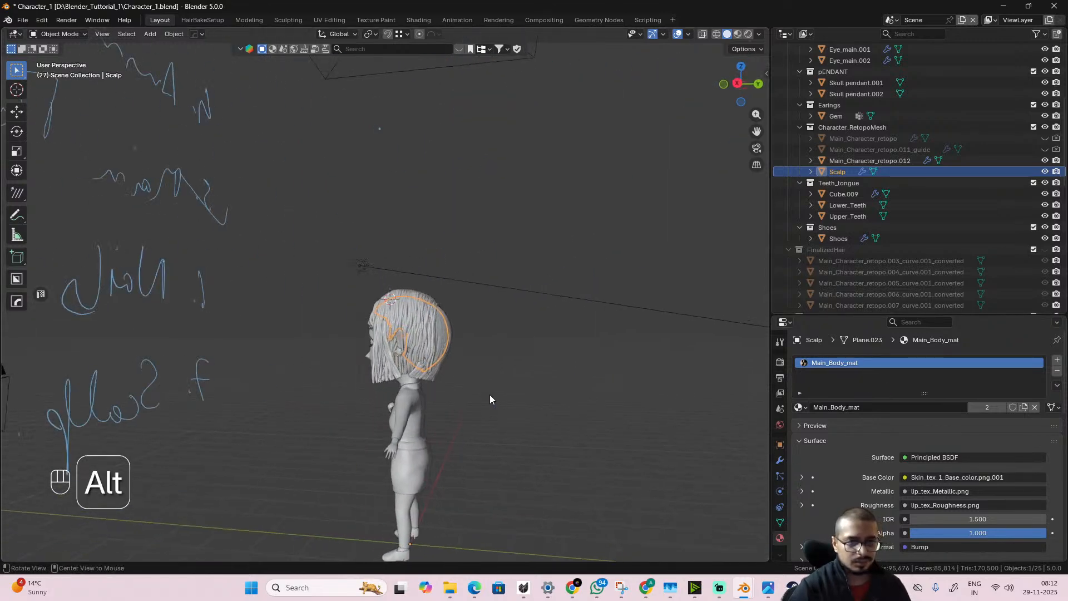
click(1057, 371)
click(903, 406)
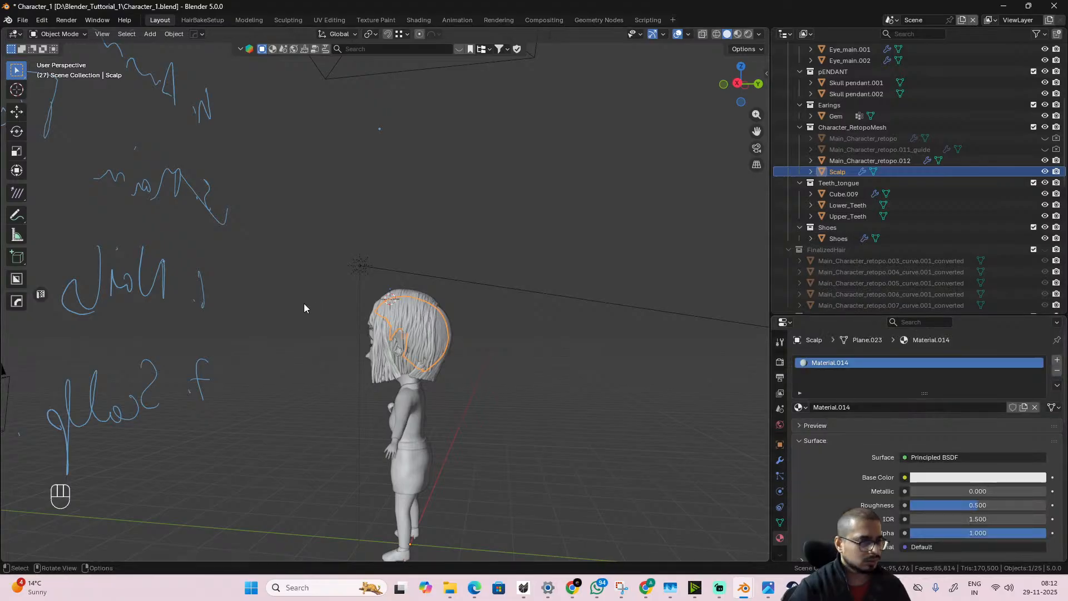
- Split the 3D viewport vertically and turn the new area into a Shader Editor showing the scalp material's nodes
drag(3, 29, 351, 61)
click(20, 35)
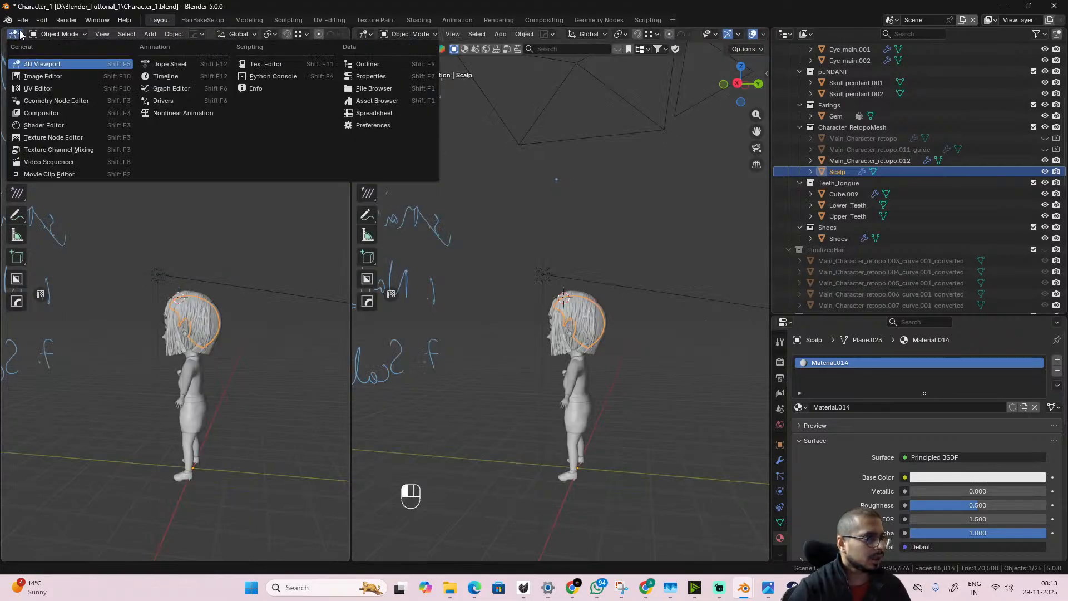
click(75, 126)
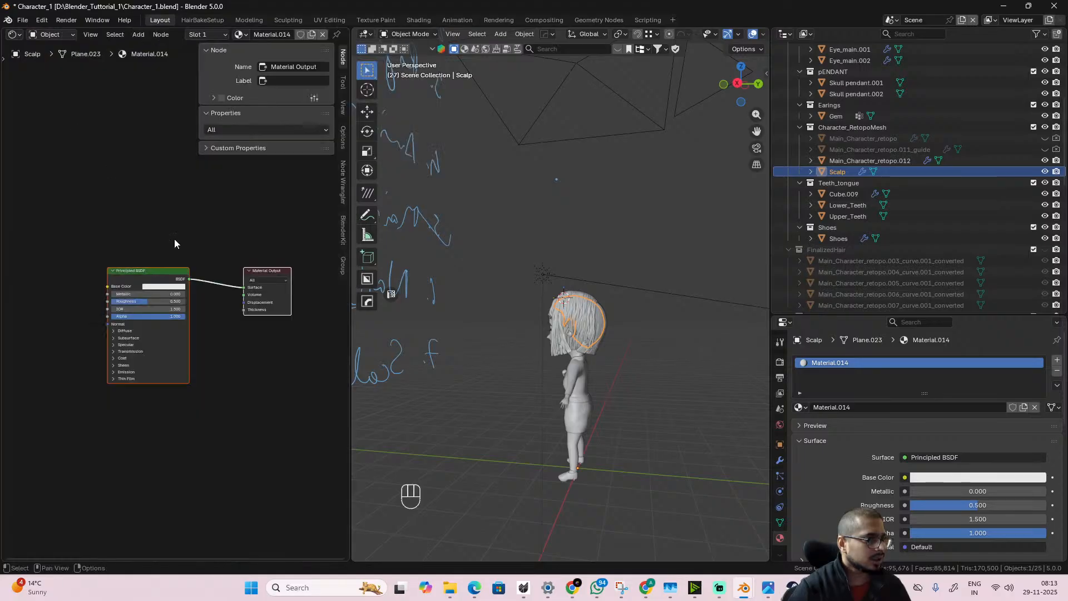
scroll(228, 415, up, 3)
middle_drag(164, 449, 205, 420)
scroll(72, 253, down, 4)
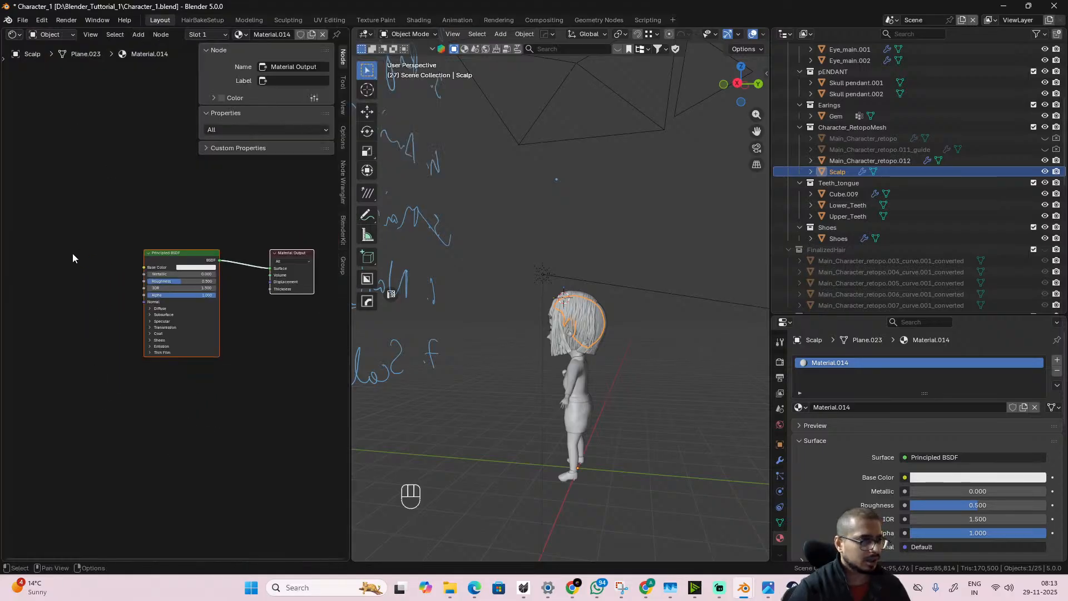
- Add an Image Texture node with a new blank 1024 x 1024 px image with alpha to the scalp material, and save the file
key(shift+a)
click(67, 225)
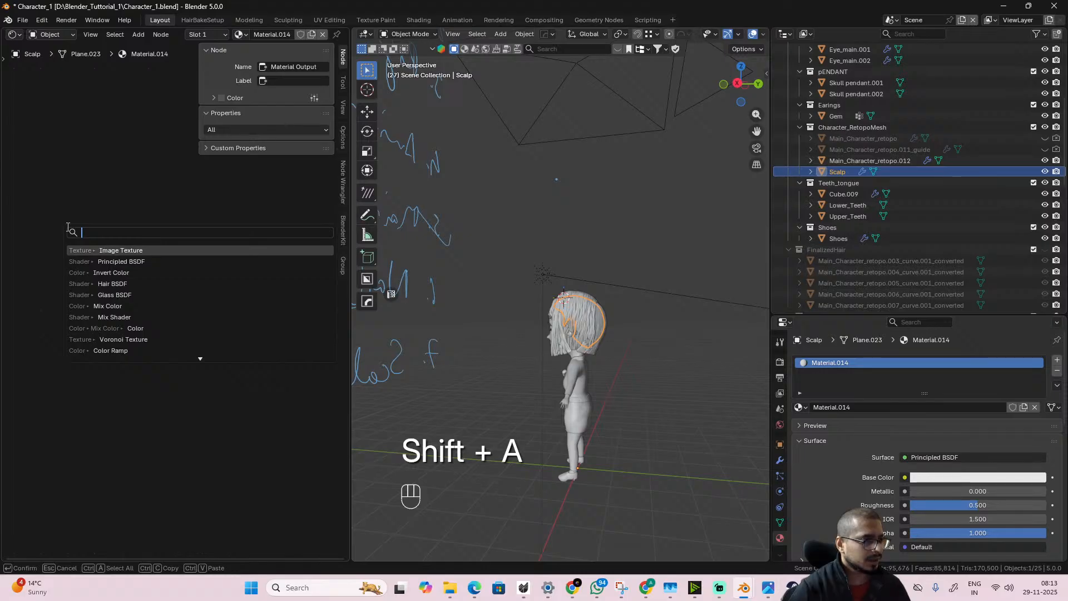
click(106, 250)
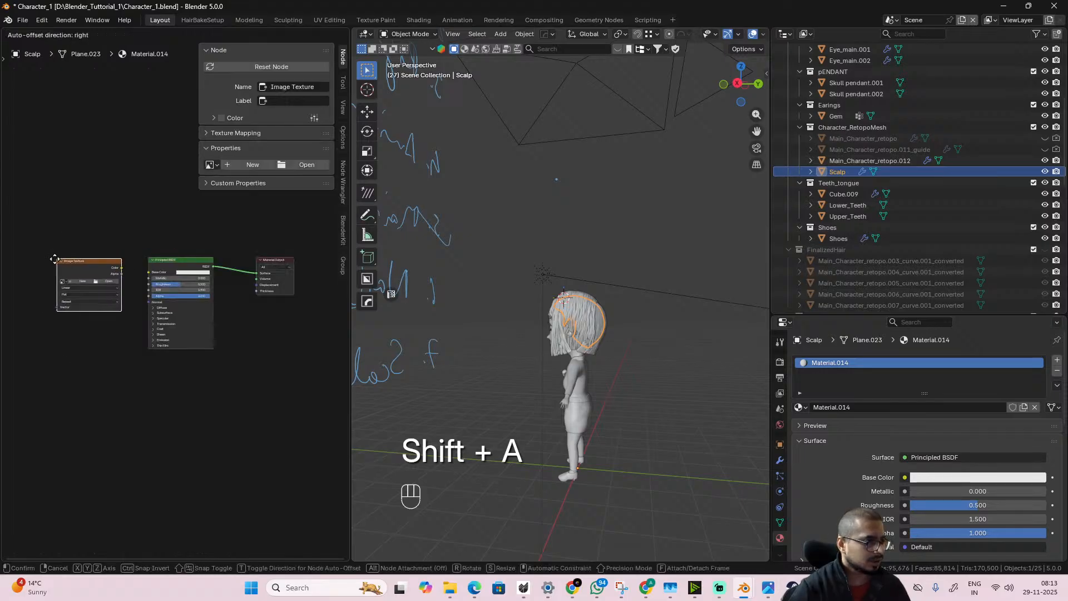
click(119, 356)
scroll(131, 382, up, 1)
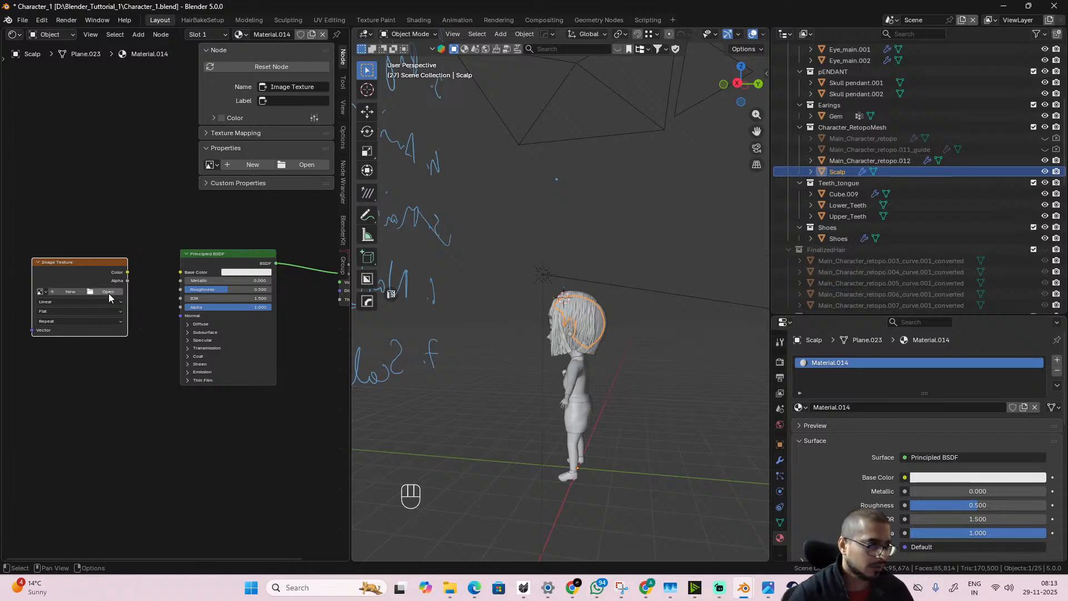
click(59, 292)
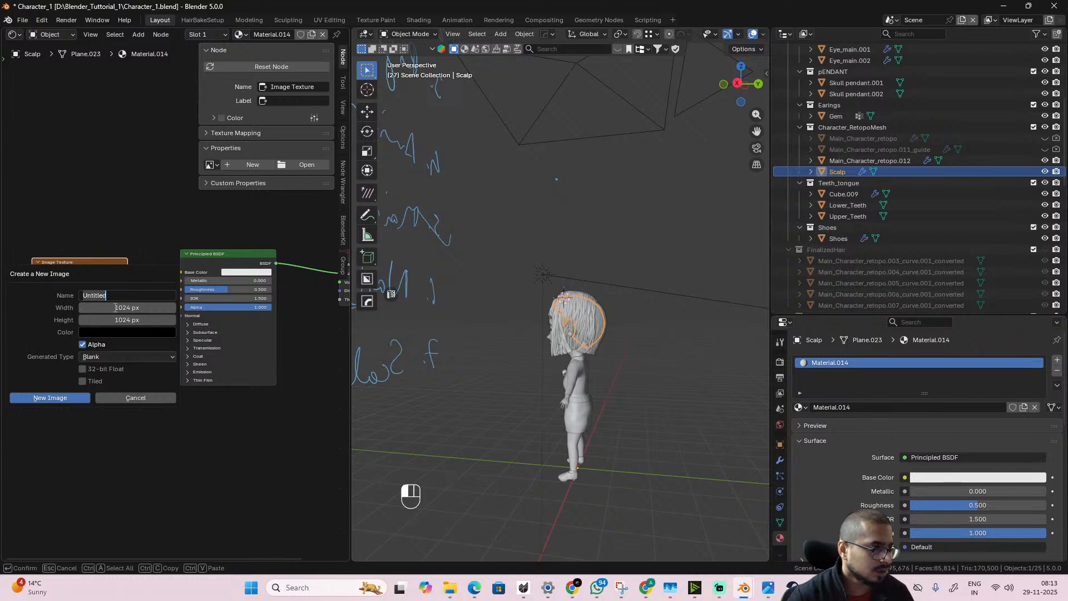
click(70, 397)
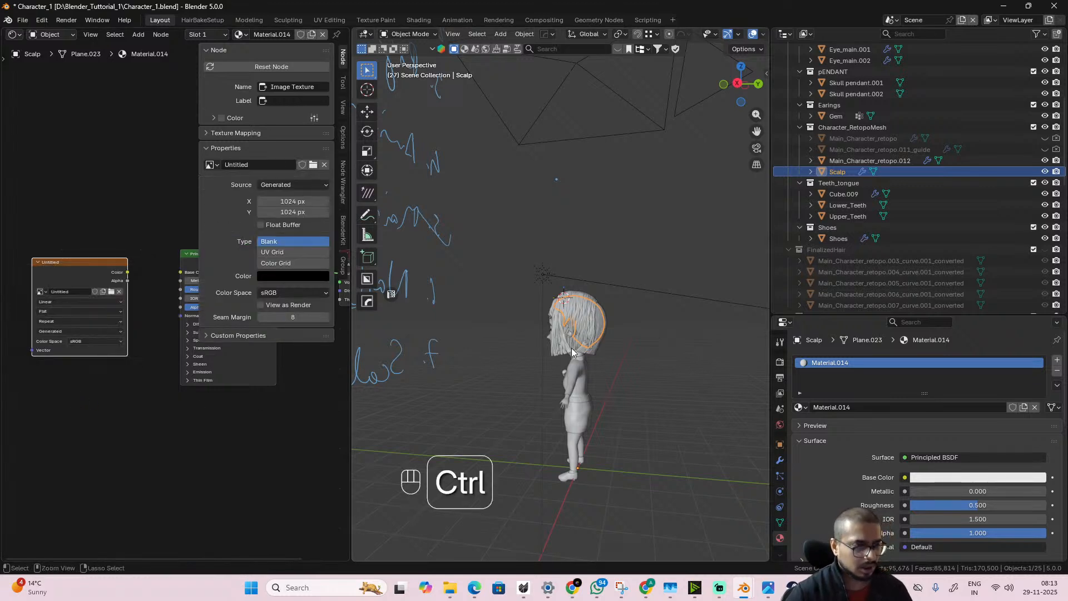
key(ctrl+s)
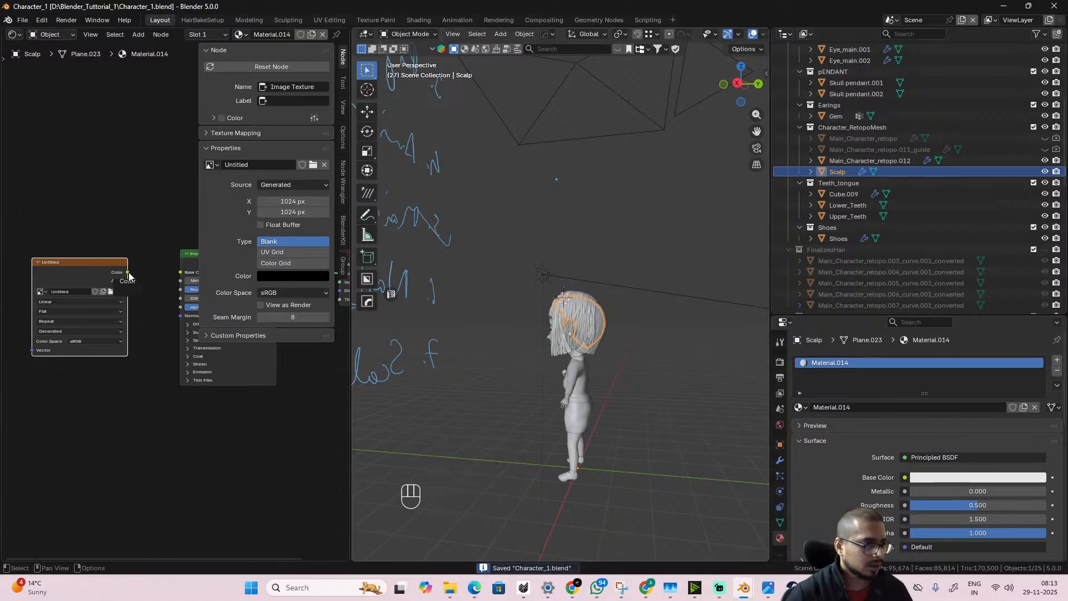
- Place the image node below the shader node and connect its Alpha output to the Principled BSDF's Alpha input
drag(85, 272, 66, 355)
scroll(160, 337, up, 1)
middle_drag(159, 337, 122, 416)
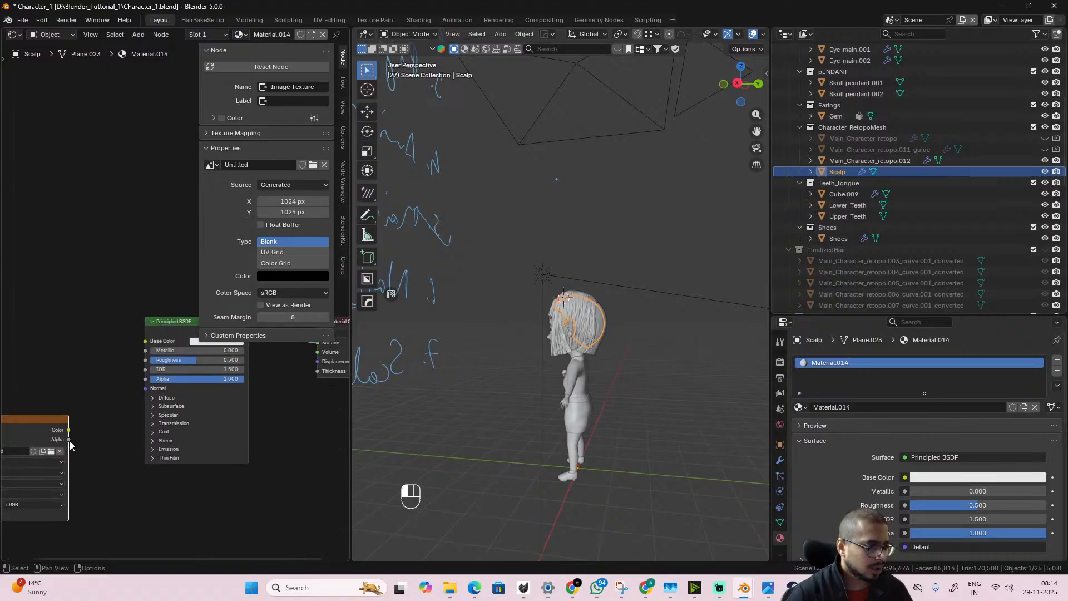
drag(69, 439, 146, 379)
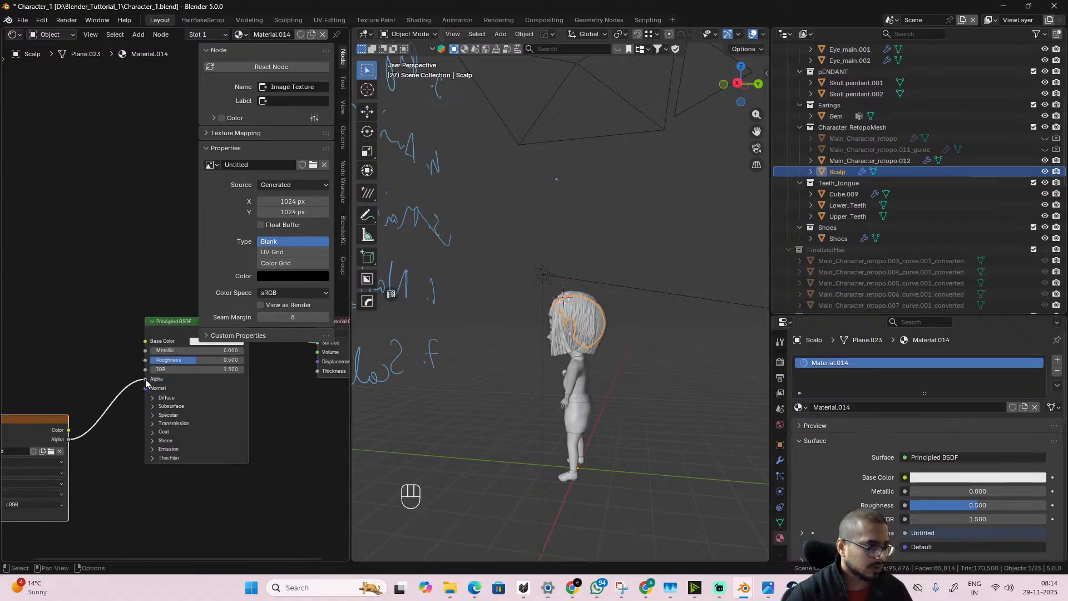
scroll(740, 34, down, 3)
- Show the character in Material Preview shading and set the scalp material's Base Color to black
click(740, 34)
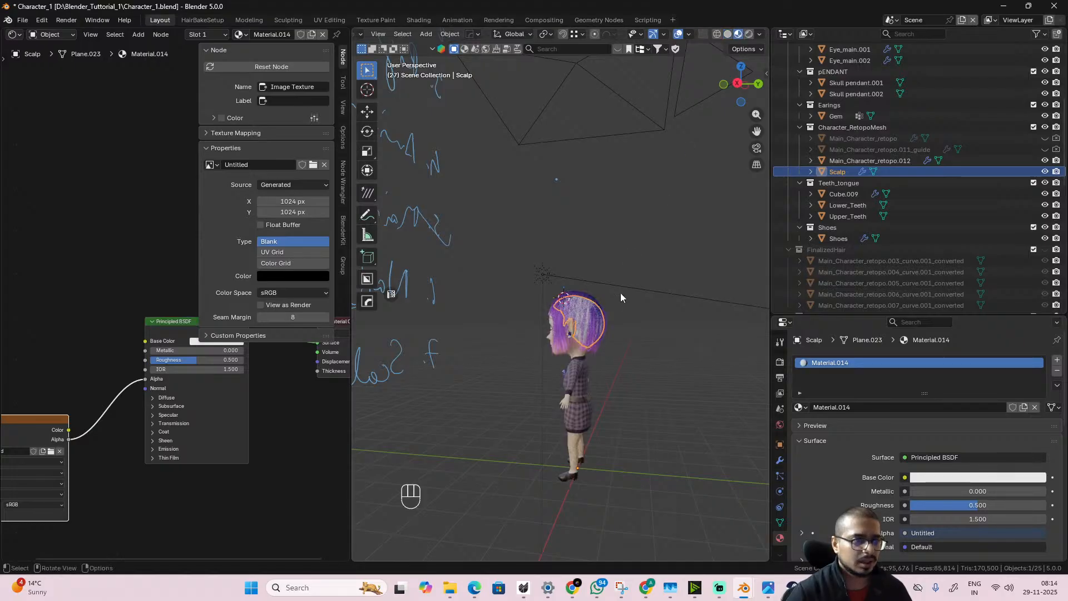
scroll(600, 325, up, 5)
mouse_move(609, 356)
alt+mouse_down()
mouse_move(632, 359)
mouse_move(622, 362)
alt+mouse_up()
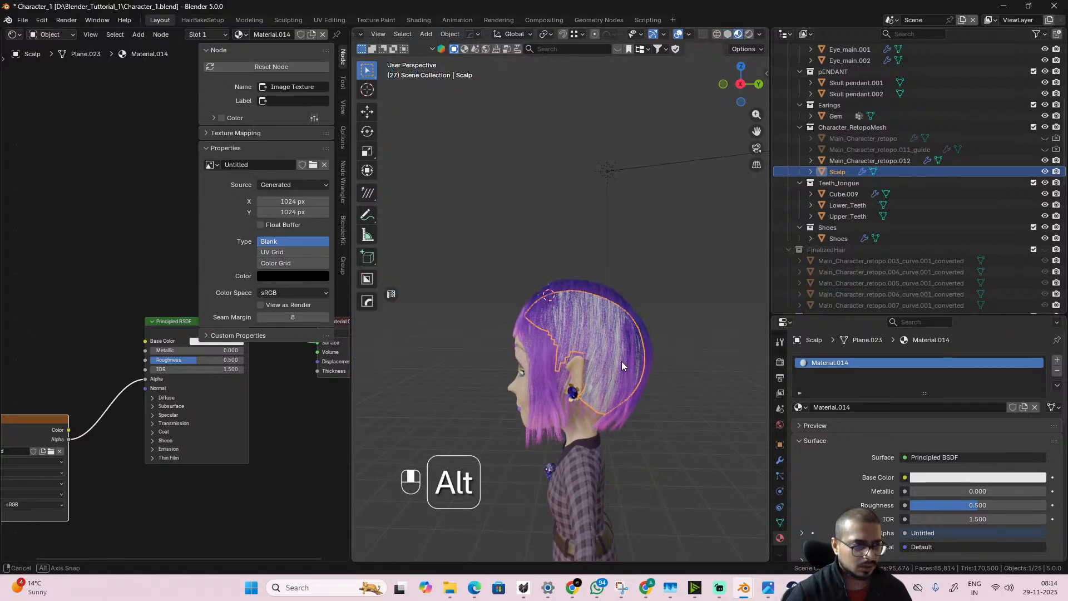
drag(186, 328, 155, 344)
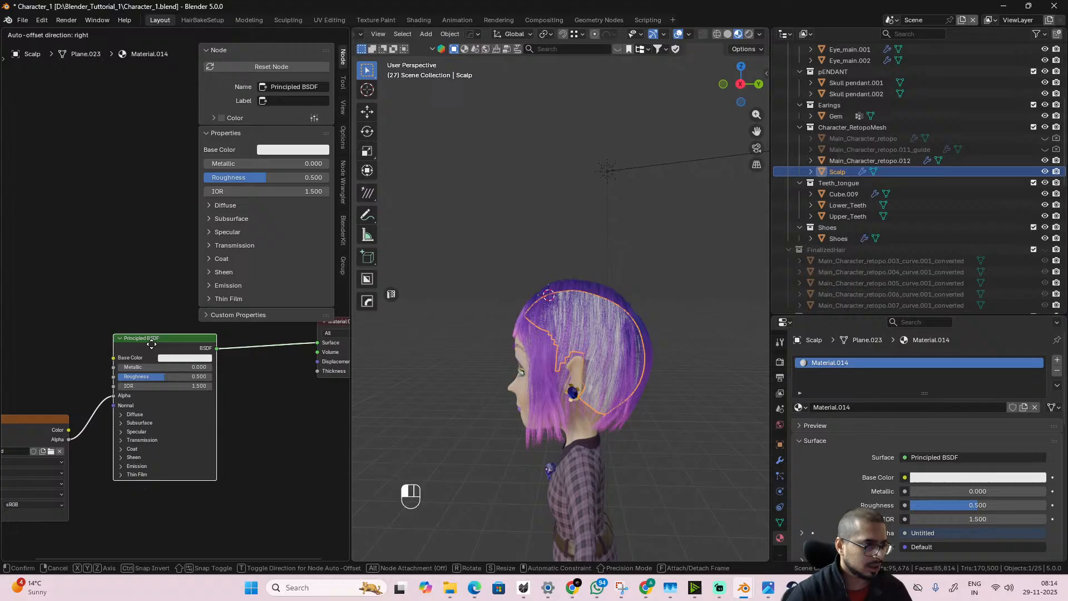
click(179, 357)
drag(236, 212, 237, 274)
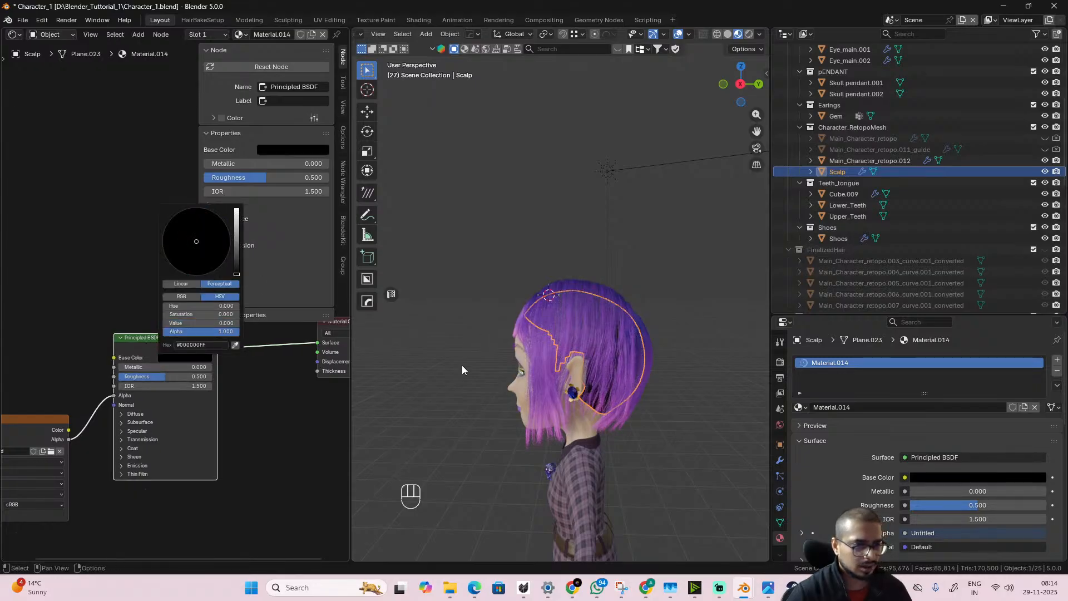
scroll(596, 426, up, 4)
alt+drag(597, 426, 543, 470)
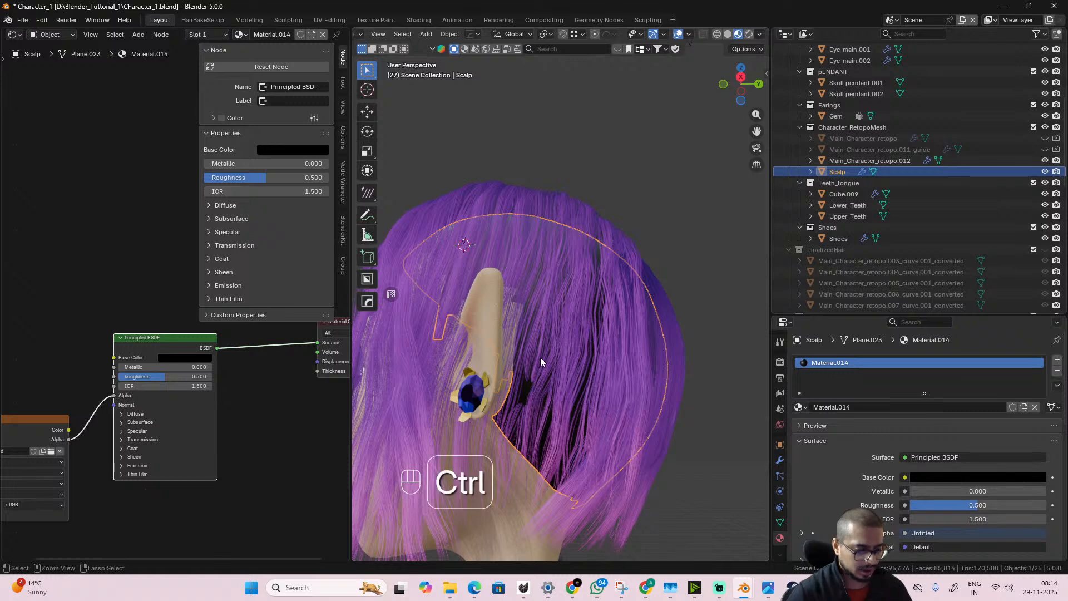
- Put the Scalp into Texture Paint mode, set the brush blending to Erase Alpha, and paint along the scalp edge below the ear
key(ctrl+Tab)
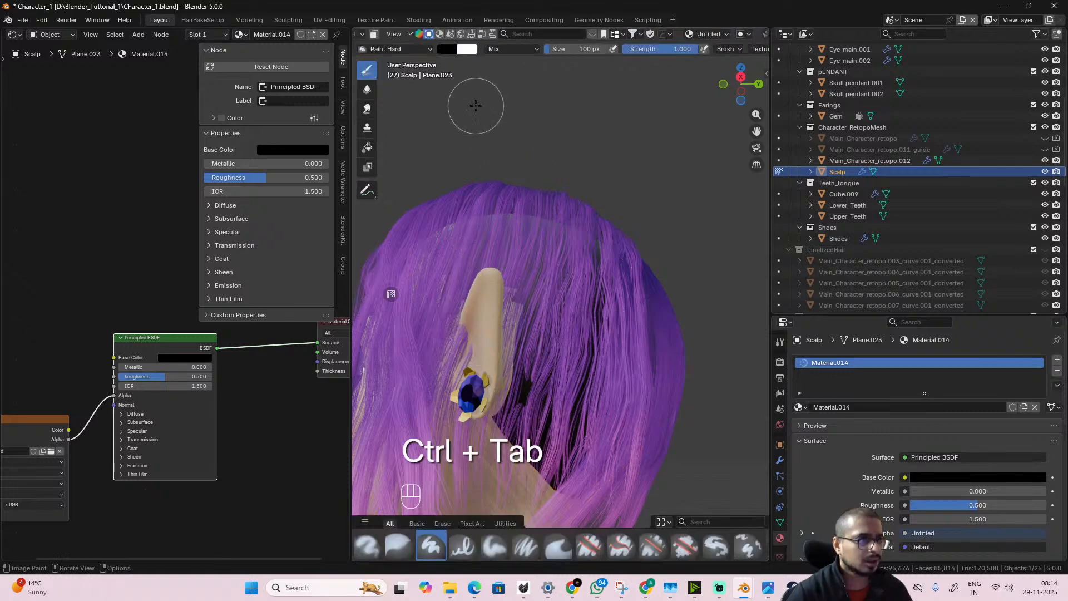
click(516, 49)
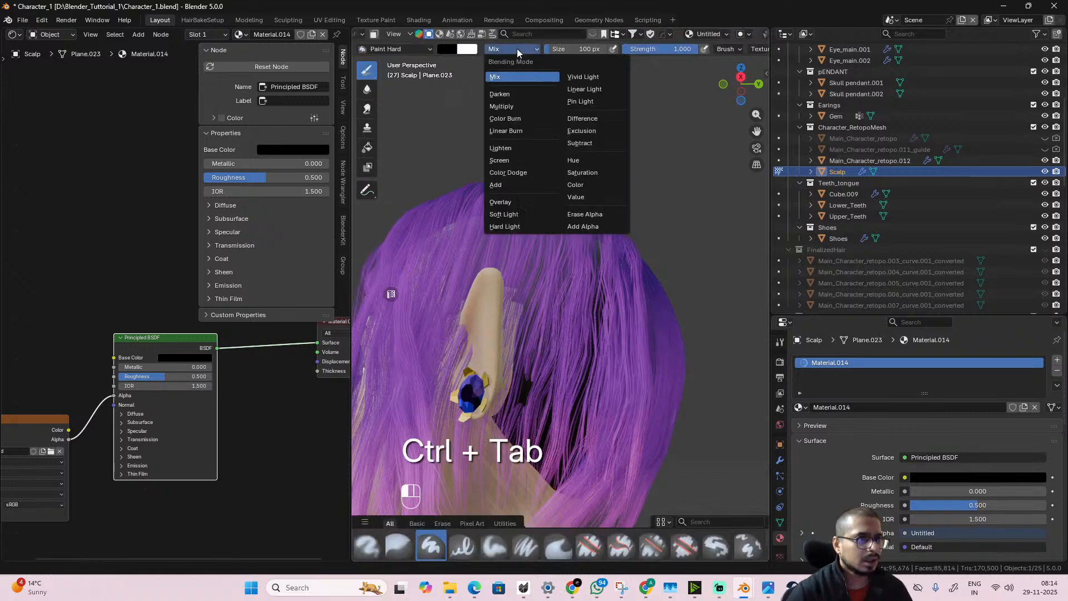
click(602, 216)
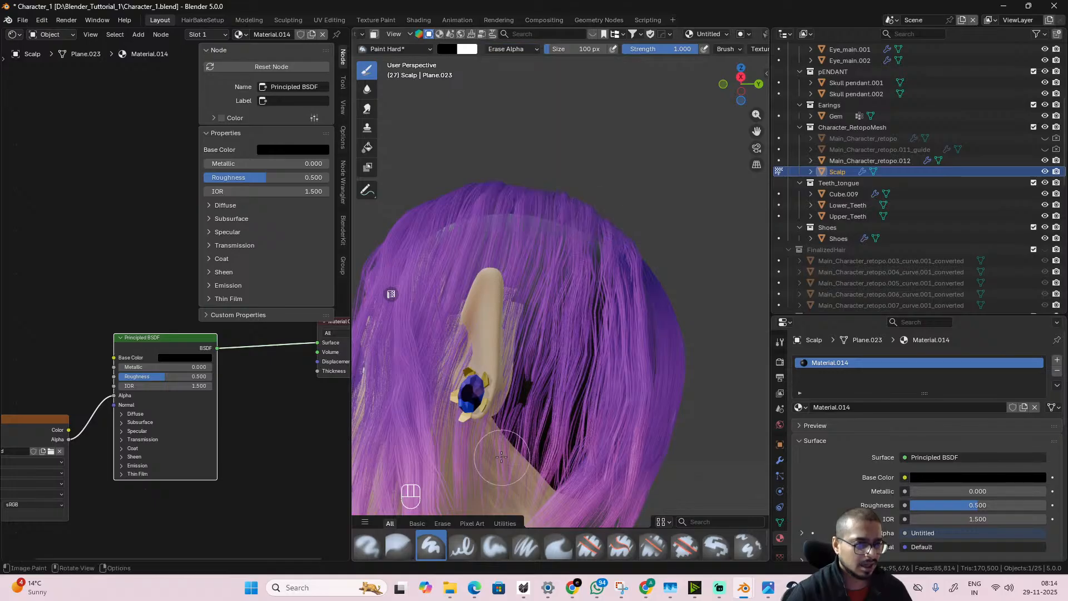
mouse_move(501, 456)
mouse_down()
mouse_move(523, 428)
mouse_move(501, 417)
mouse_move(531, 453)
mouse_move(517, 439)
mouse_up()
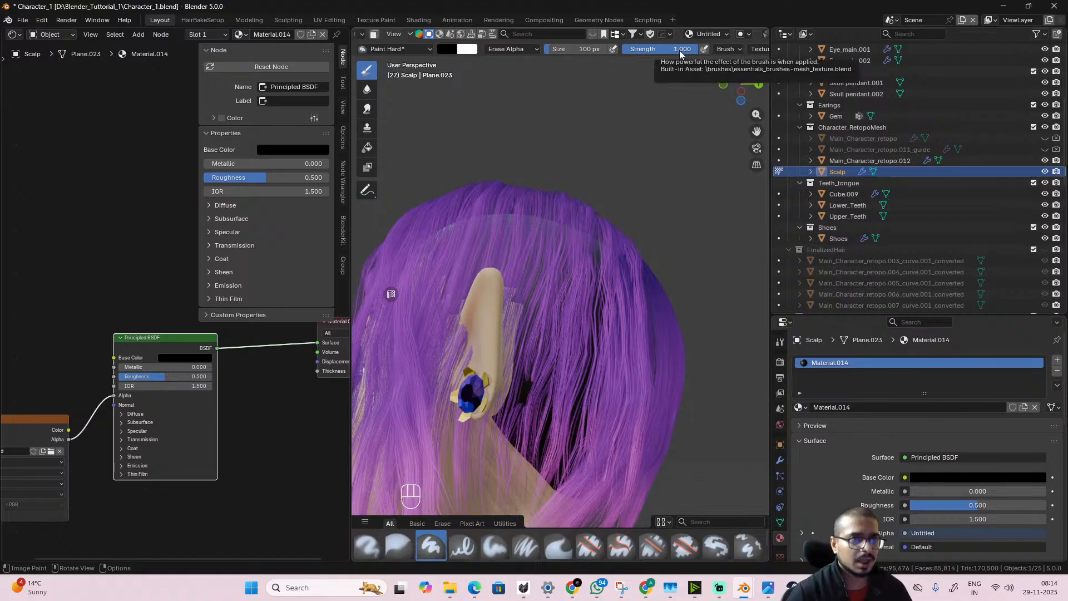
- Maximize the 3D viewport for painting and open its sidebar
scroll(684, 51, down, 5)
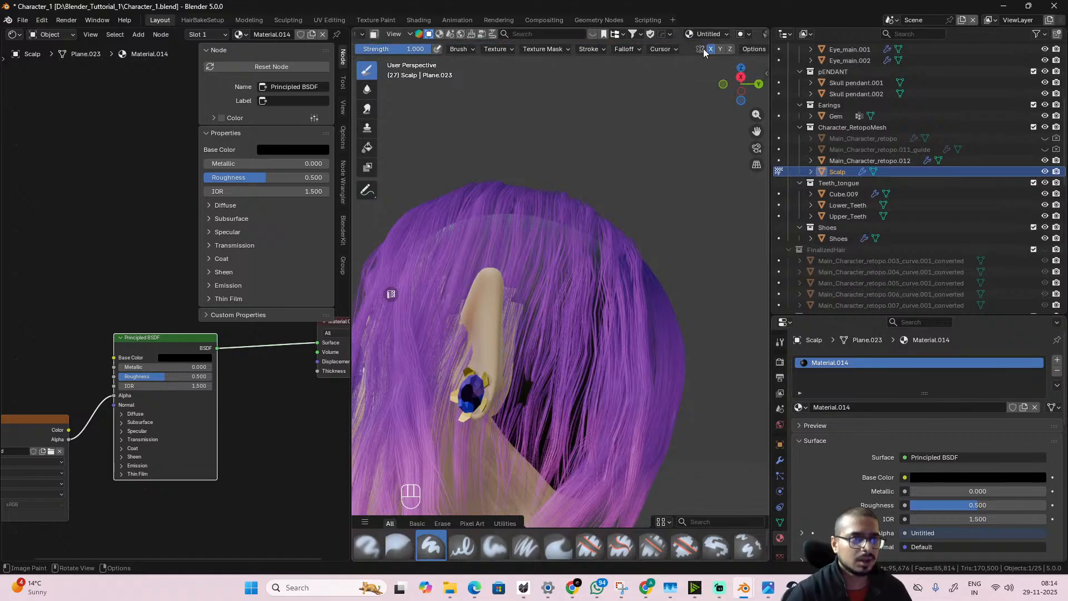
scroll(690, 70, down, 6)
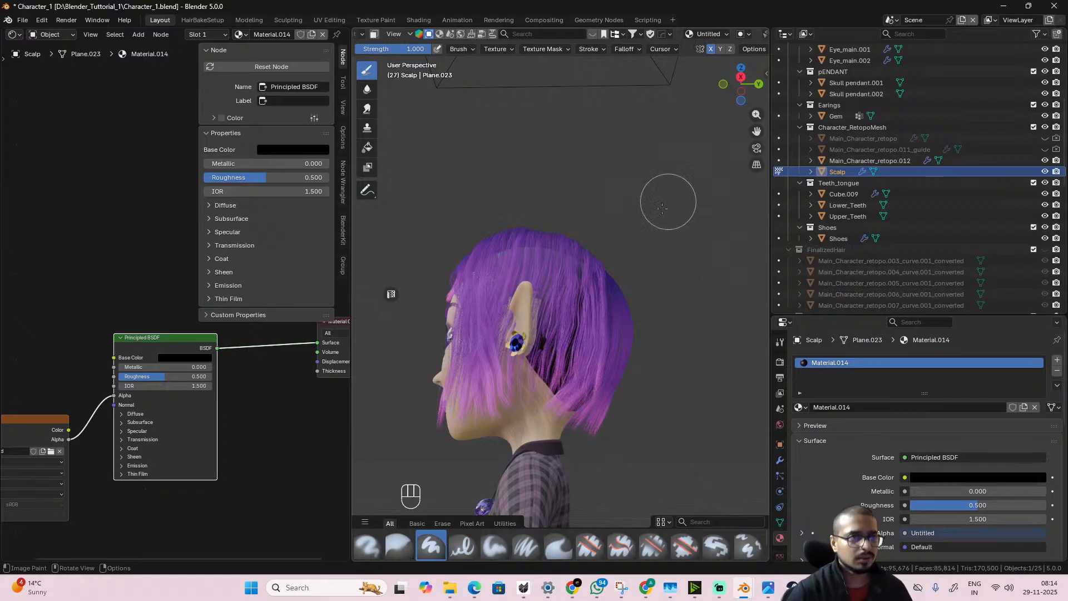
key(ctrl+space)
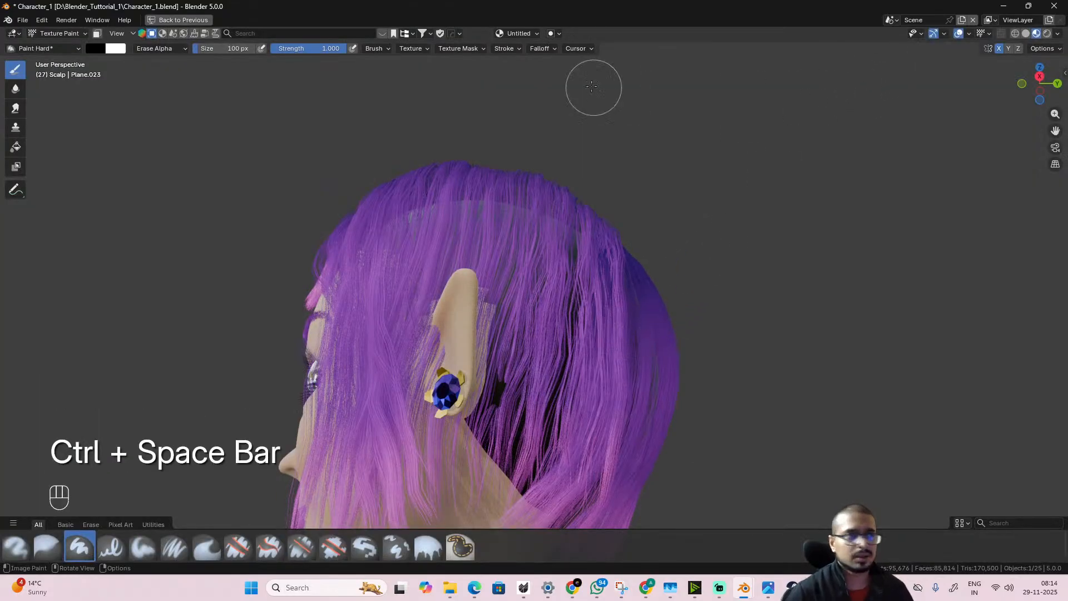
key(n)
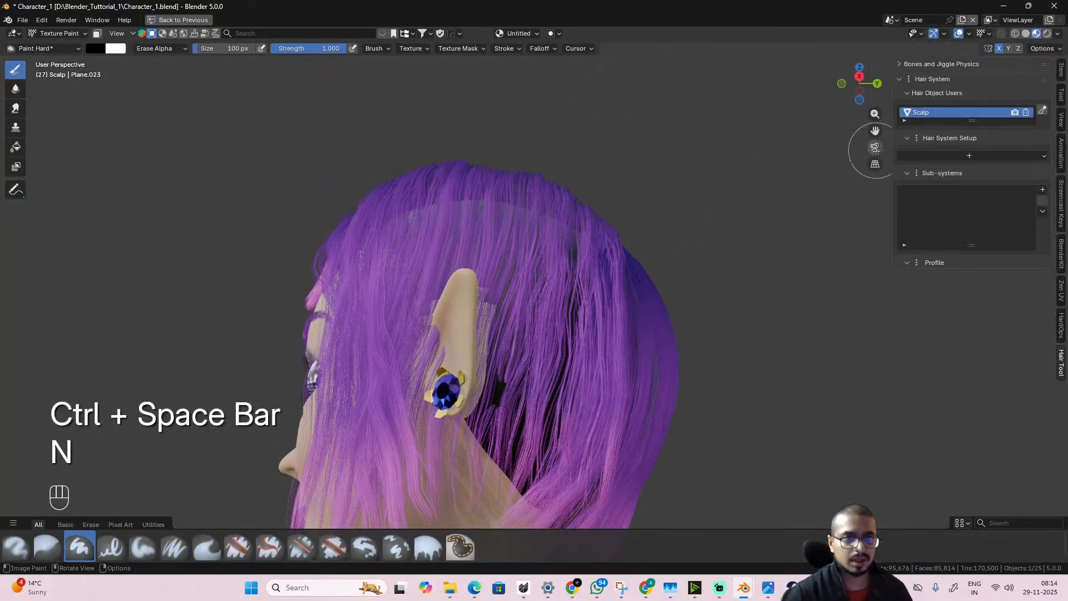
- Show the active brush's tool settings in the sidebar and switch the 3D viewport to Solid shading
click(1060, 71)
click(1060, 101)
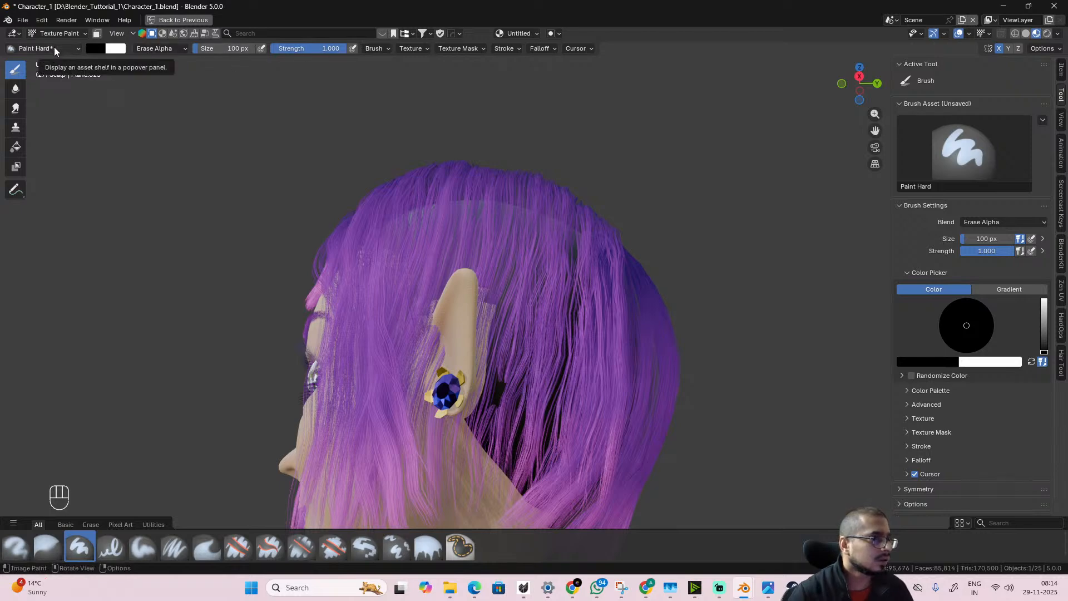
scroll(482, 386, down, 2)
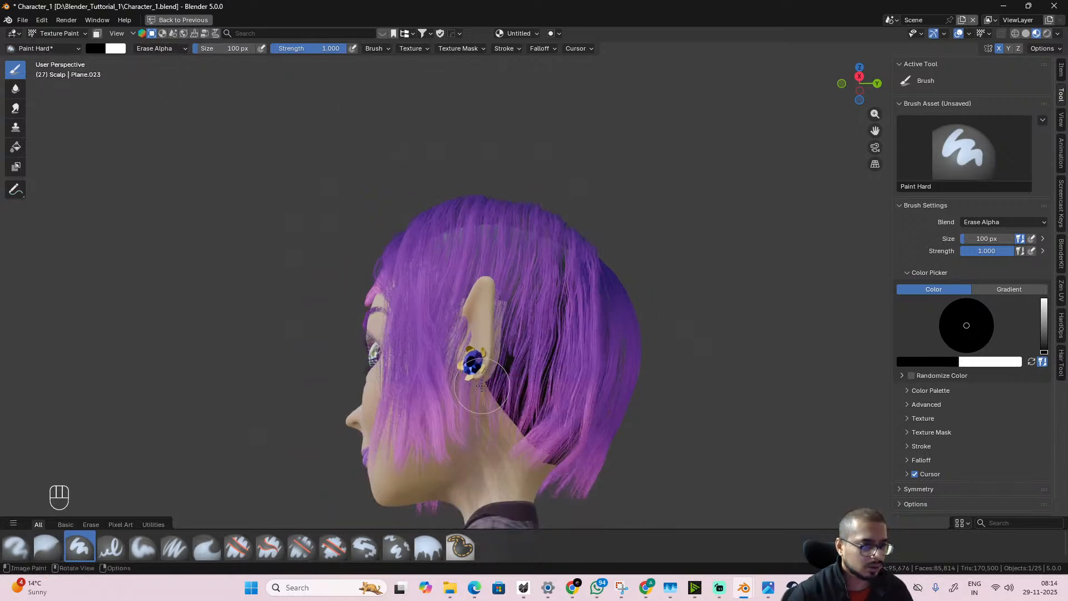
scroll(482, 385, down, 1)
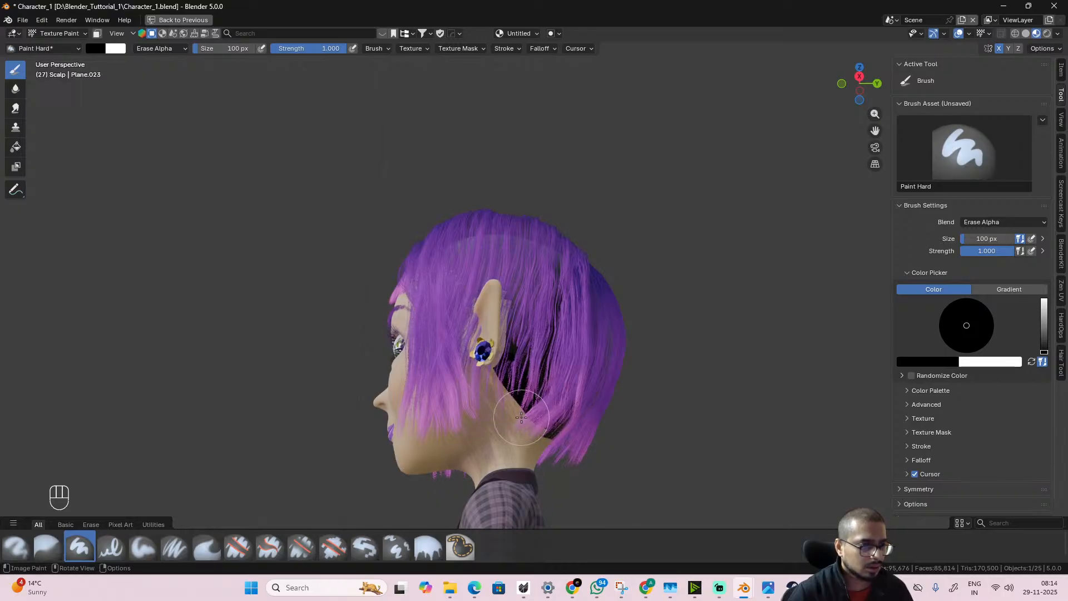
middle_drag(523, 409, 488, 363)
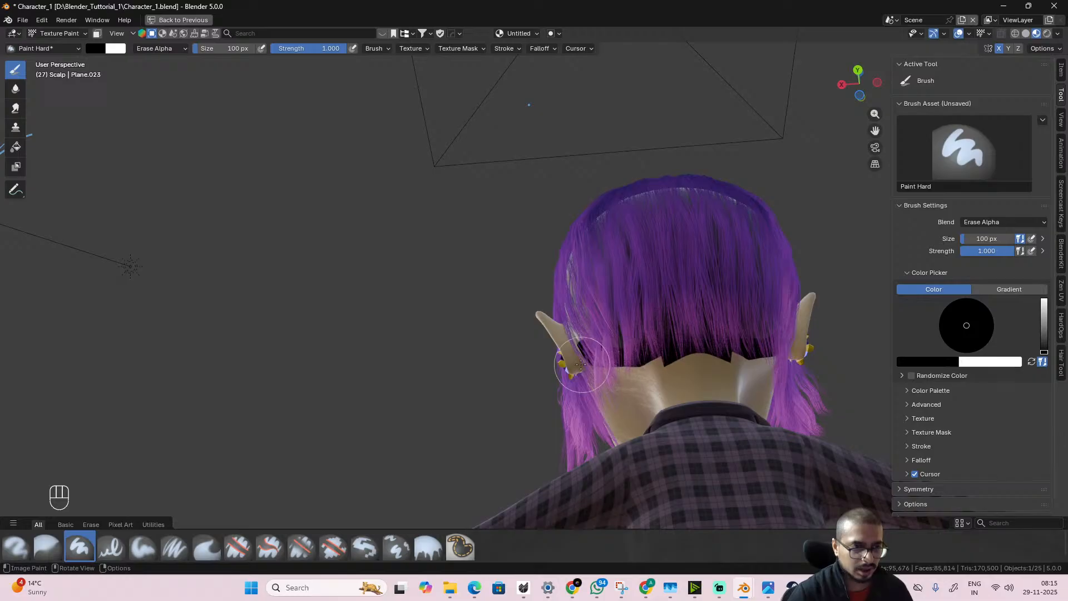
click(1046, 34)
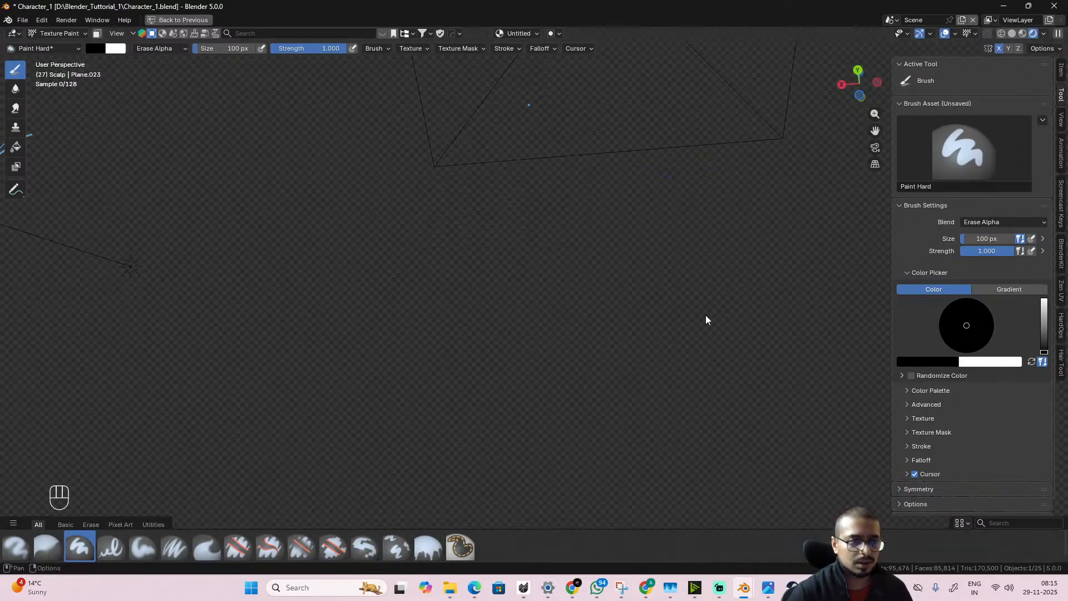
click(1012, 34)
middle_drag(276, 126, 382, 140)
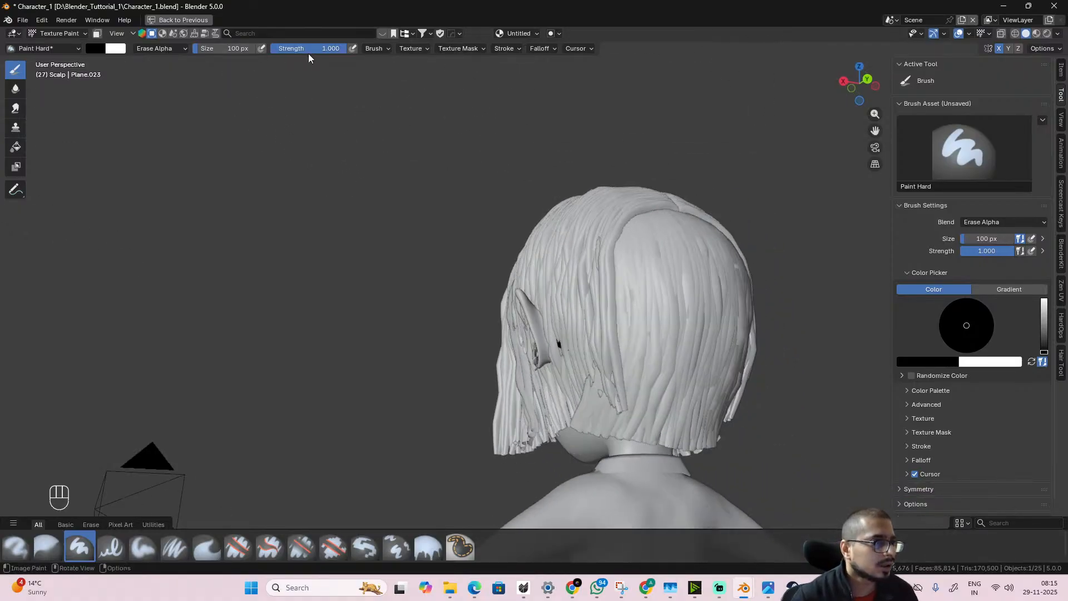
- Restore the full layout and rename the image in the scalp material's image texture node to scalp_alpha
click(519, 34)
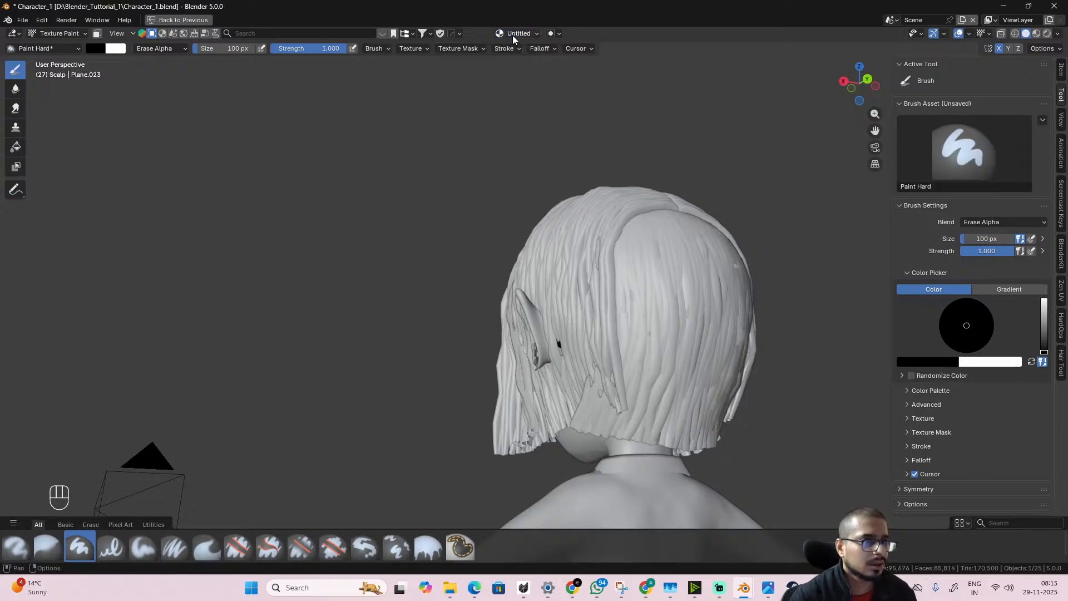
key(ctrl+space)
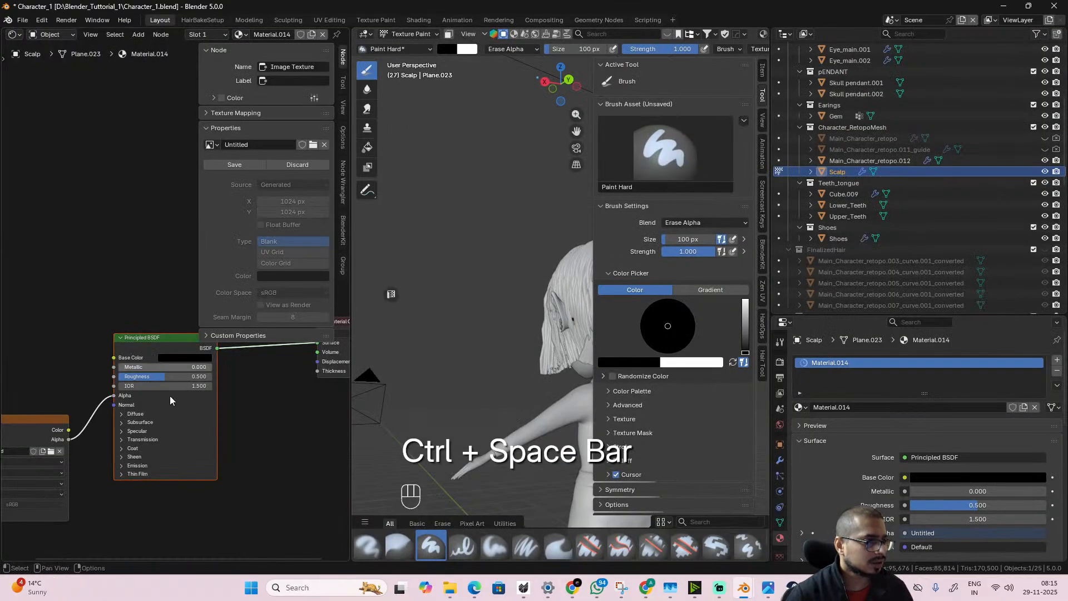
middle_drag(44, 490, 101, 450)
scroll(101, 450, up, 2)
click(43, 426)
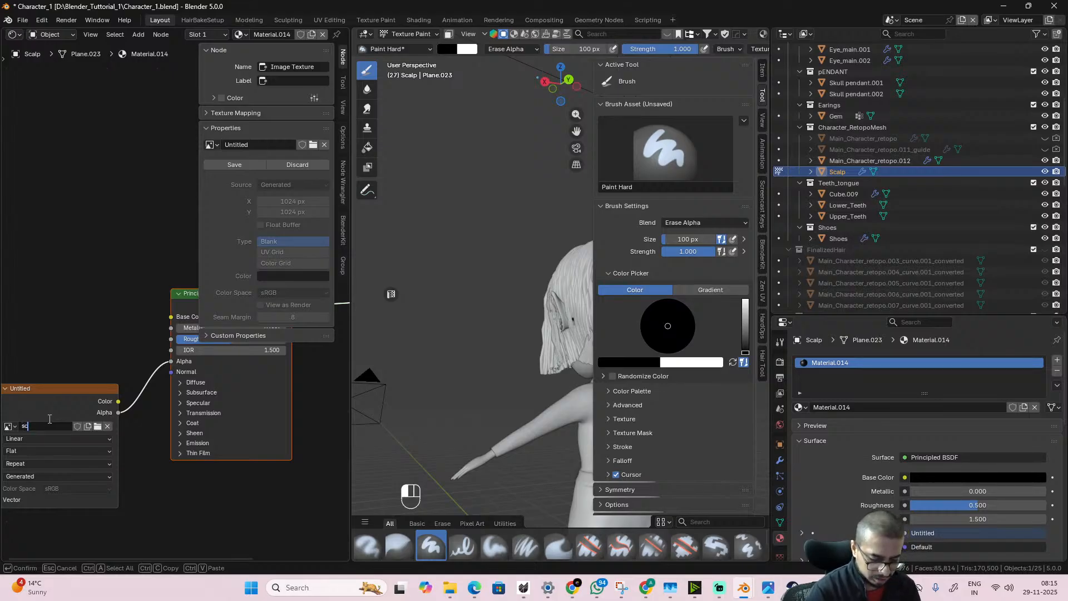
text(_alpha)
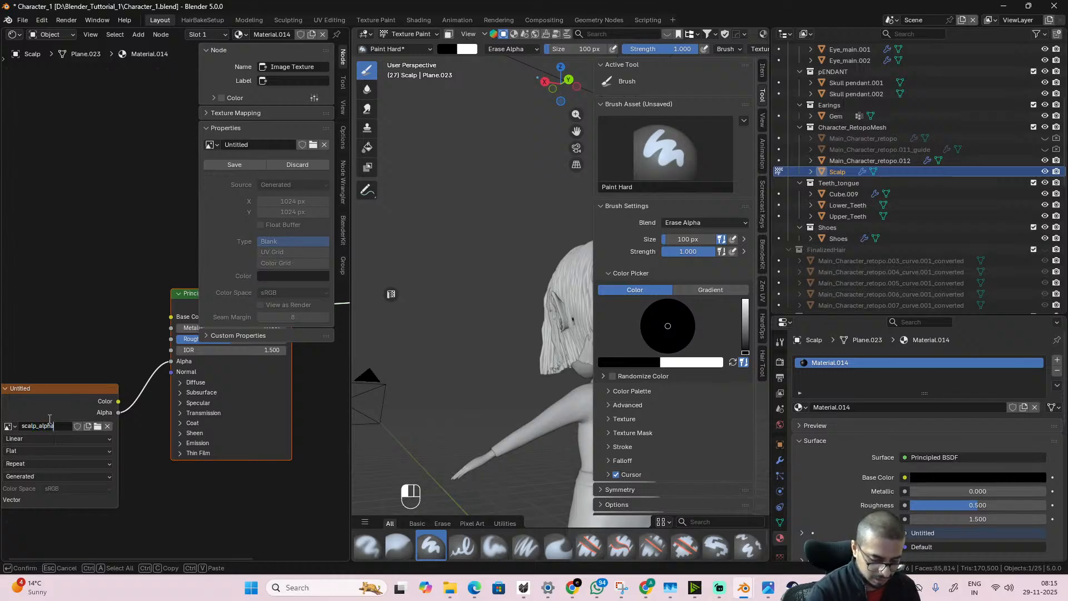
key(Return)
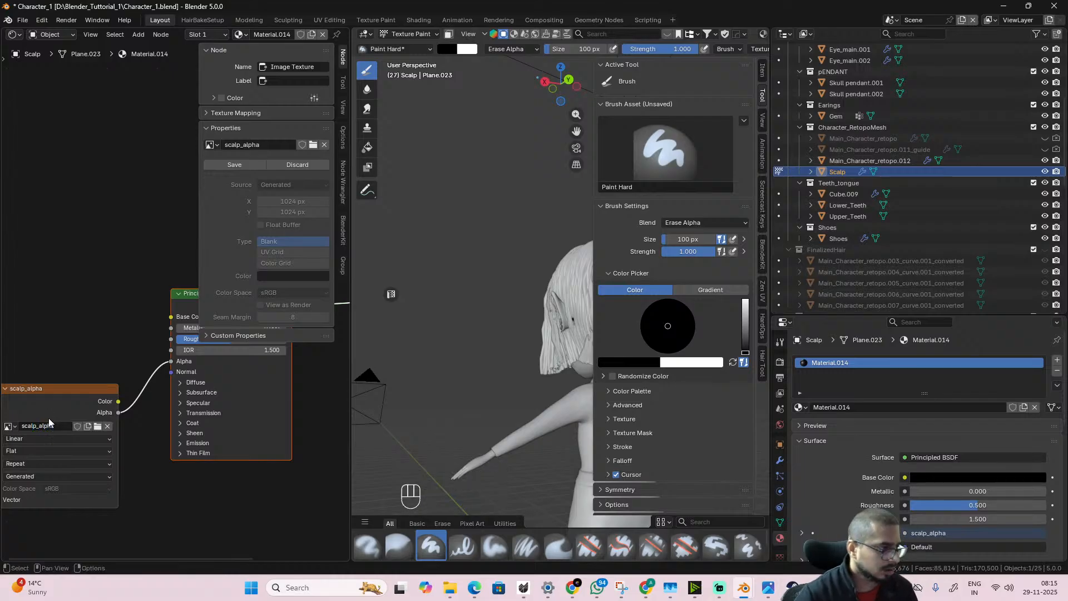
- Switch to the Texture Paint workspace, widen its 3D viewport, and frame the character's head
scroll(270, 477, down, 1)
middle_drag(270, 476, 190, 520)
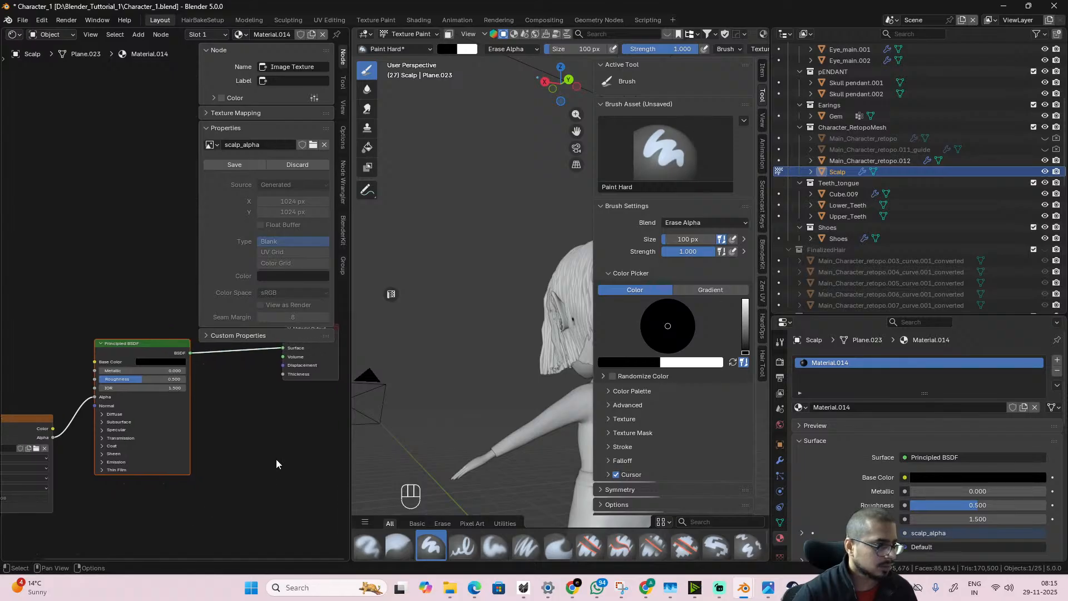
drag(352, 304, 154, 307)
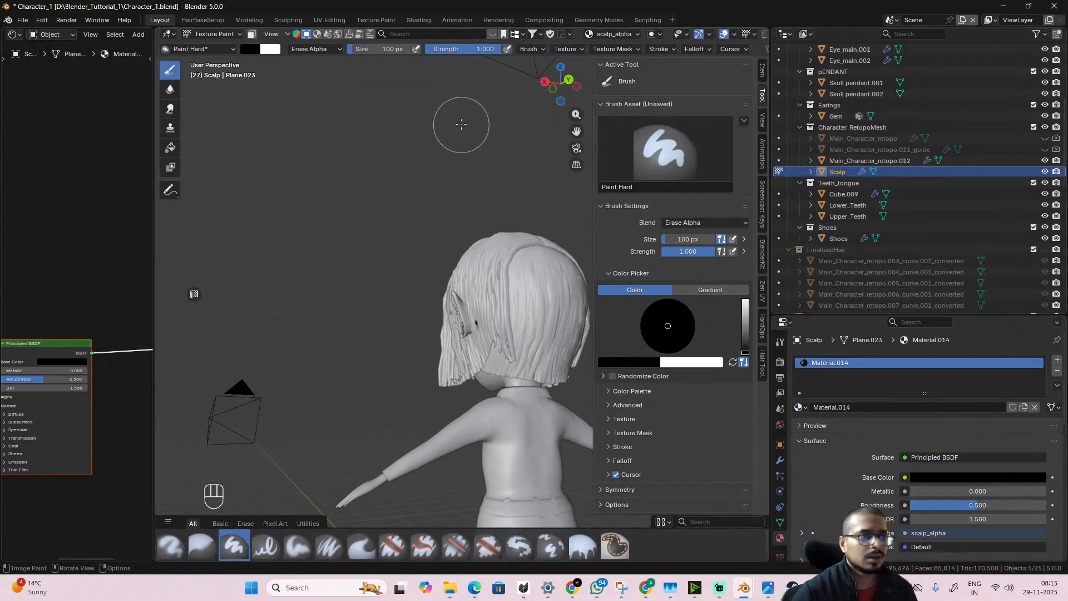
click(376, 19)
drag(438, 274, 127, 256)
shift+middle_drag(449, 155, 460, 352)
scroll(460, 353, up, 4)
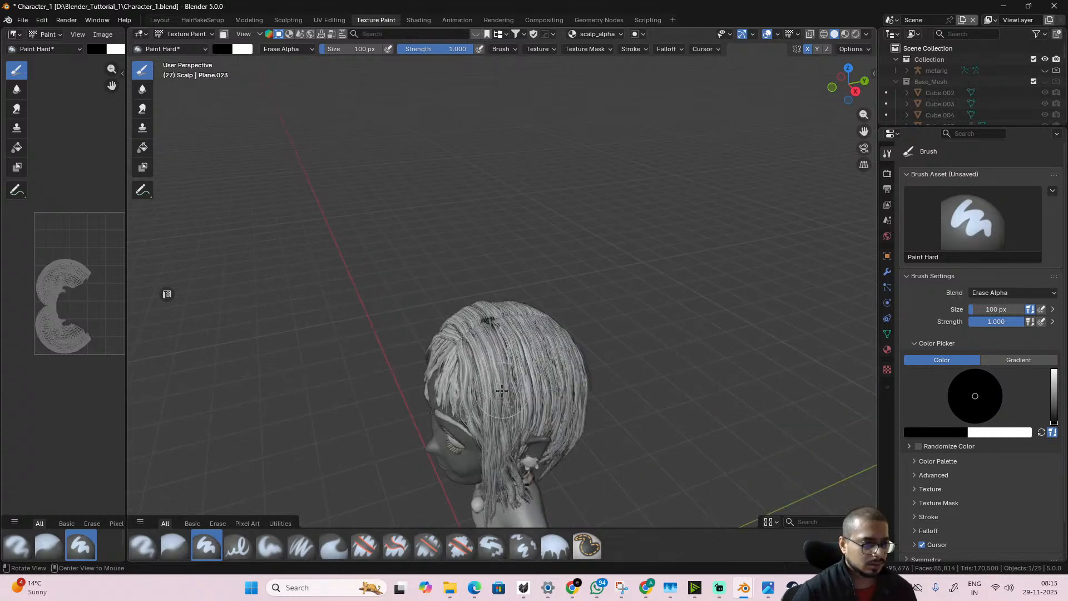
mouse_move(500, 392)
middle_down()
mouse_move(516, 343)
mouse_move(495, 388)
middle_up()
scroll(527, 367, up, 2)
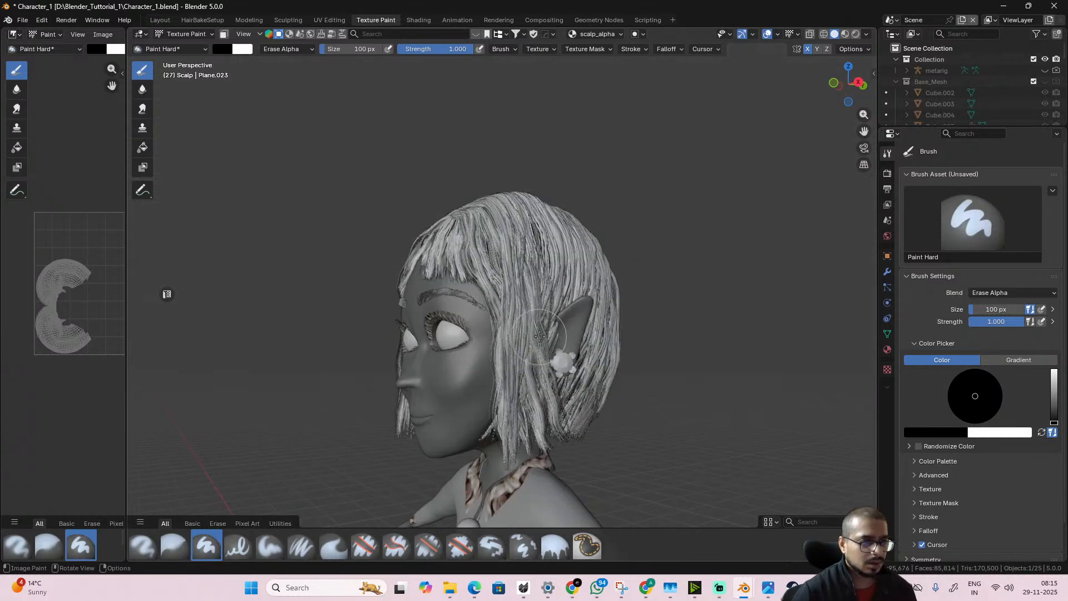
- Return to Object Mode and hide the large outer hair mesh and the side hair mesh beneath it
key(ctrl+Tab)
click(475, 339)
click(542, 260)
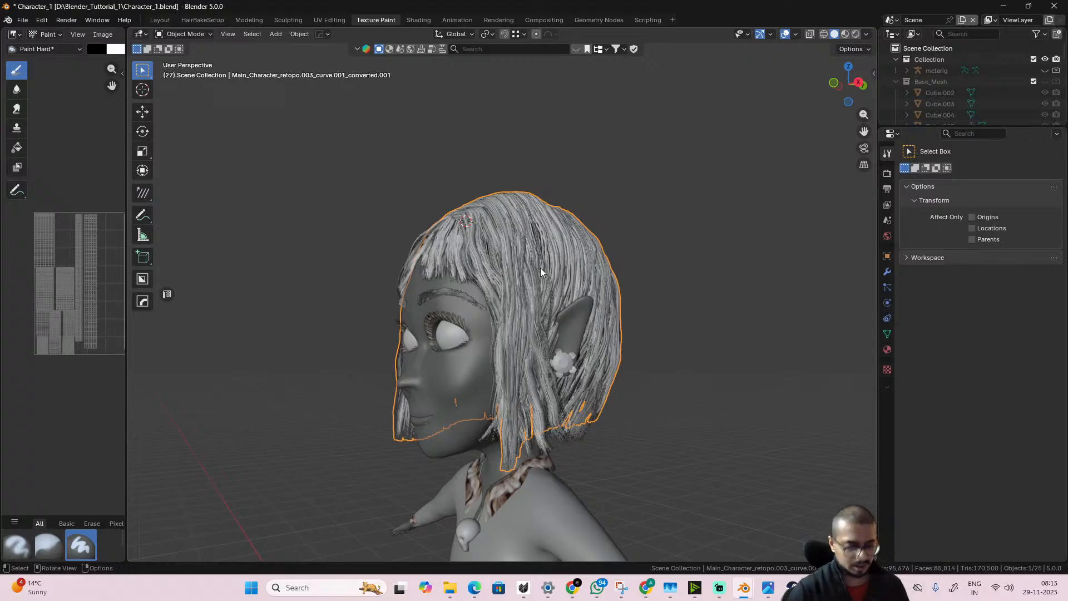
key(h)
click(520, 273)
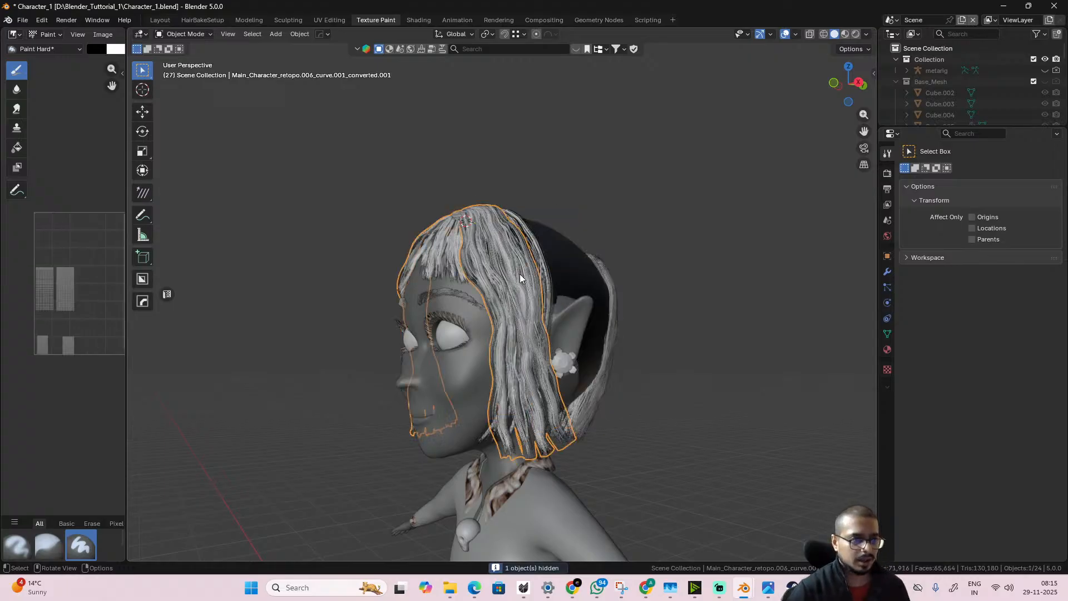
key(h)
- Hide the remaining side, fringe and back hair meshes so the scalp is fully exposed
click(535, 286)
key(h)
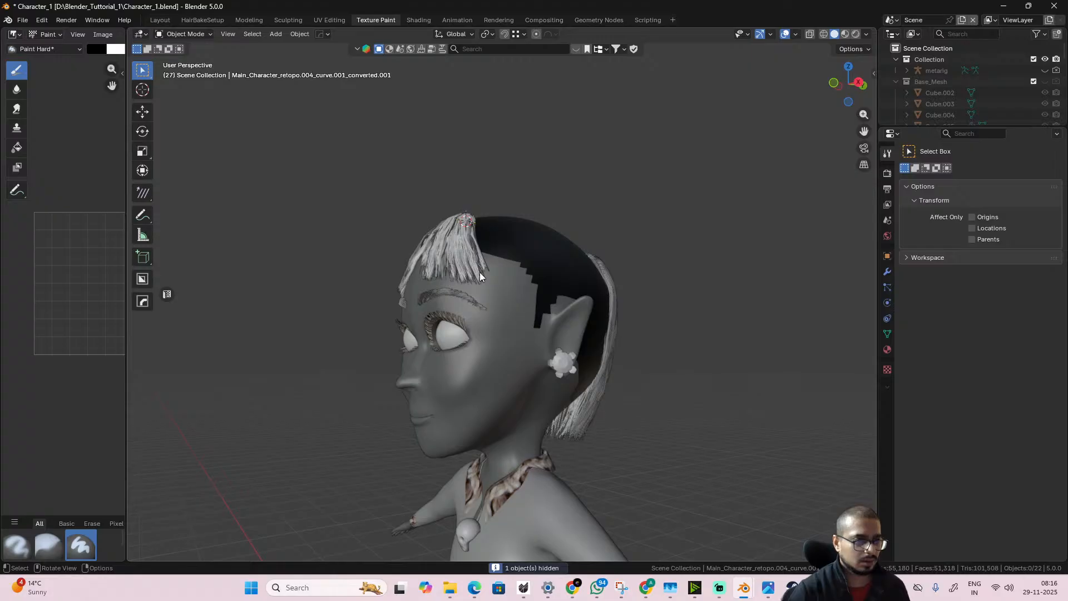
key(ctrl+z)
middle_drag(492, 277, 527, 298)
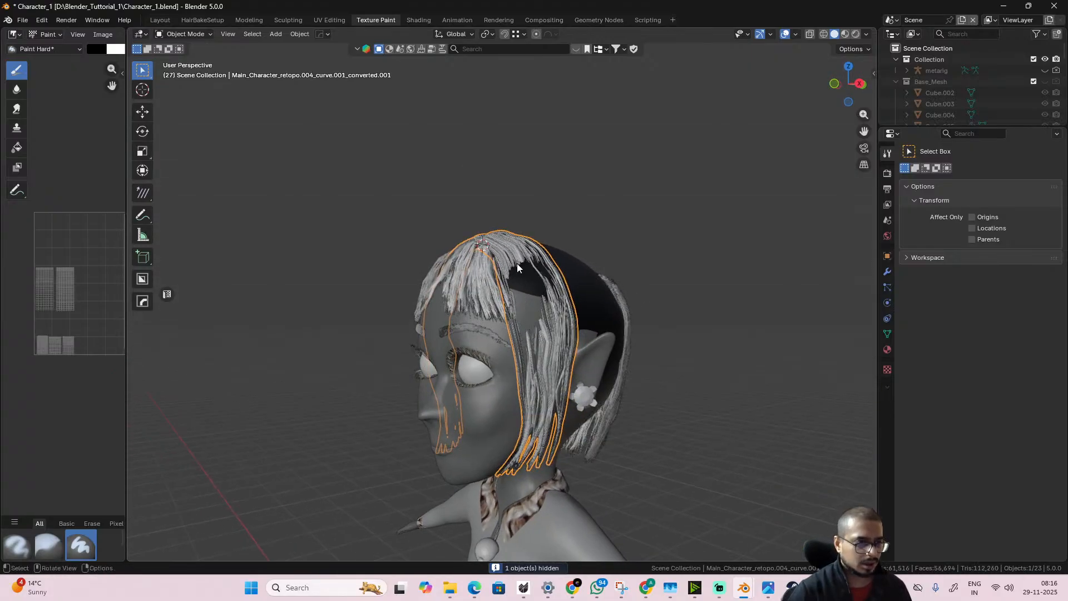
middle_drag(535, 345, 506, 338)
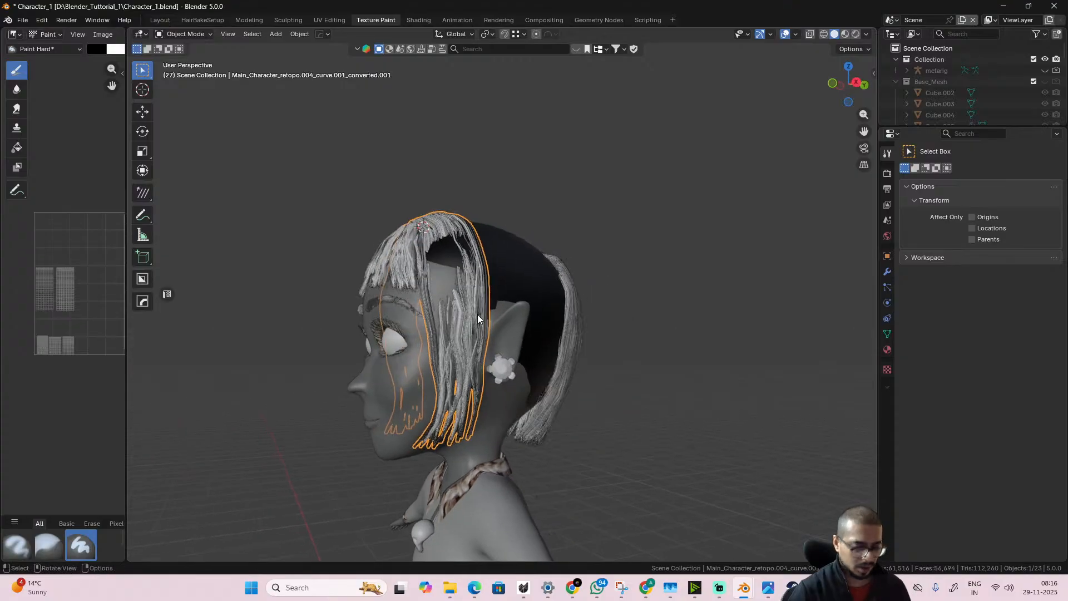
key(h)
click(400, 255)
key(h)
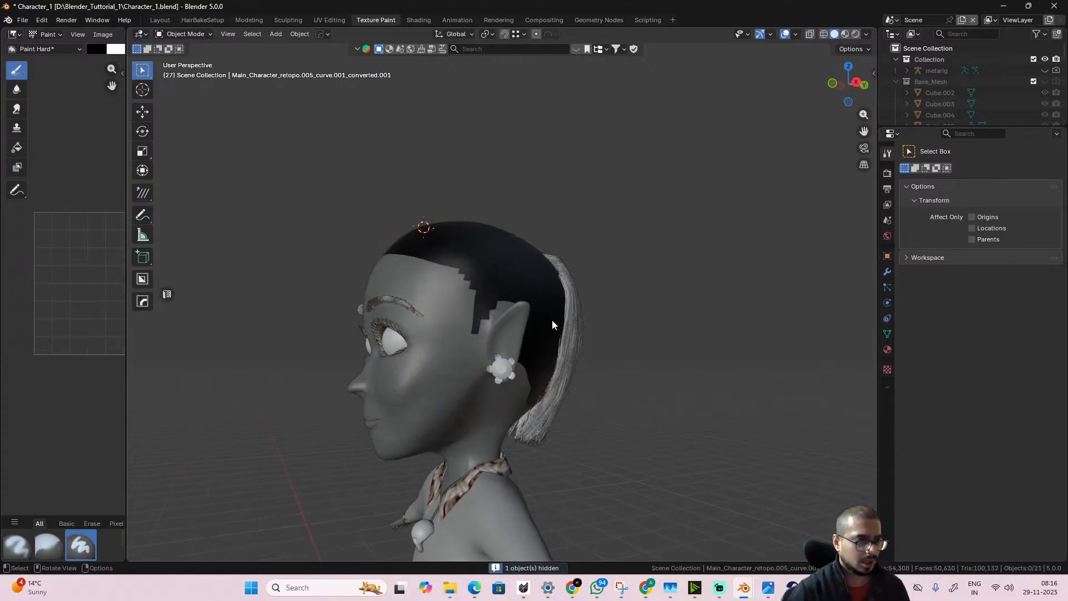
click(577, 304)
key(h)
- Select the Scalp, put it back into Texture Paint mode, and undo the stroke made at the temple
middle_drag(557, 373, 472, 363)
click(414, 299)
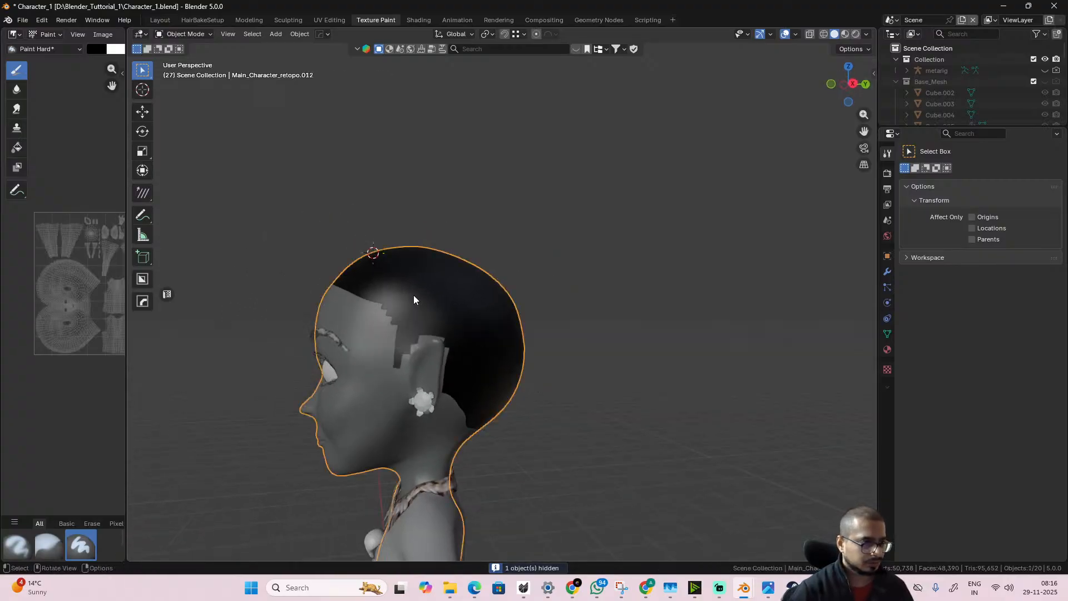
click(442, 313)
key(ctrl+Tab)
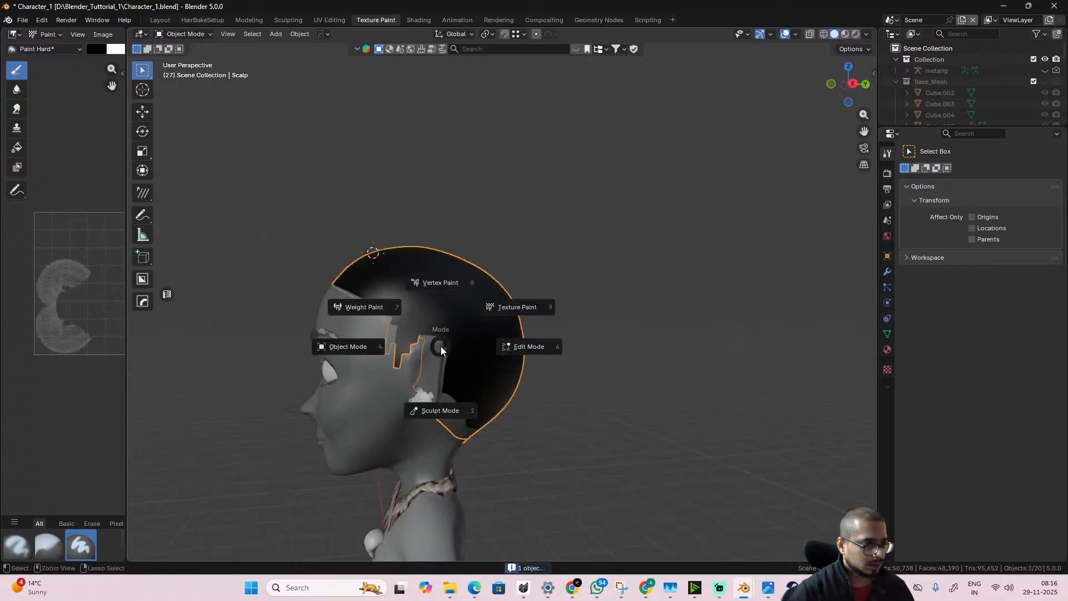
click(478, 325)
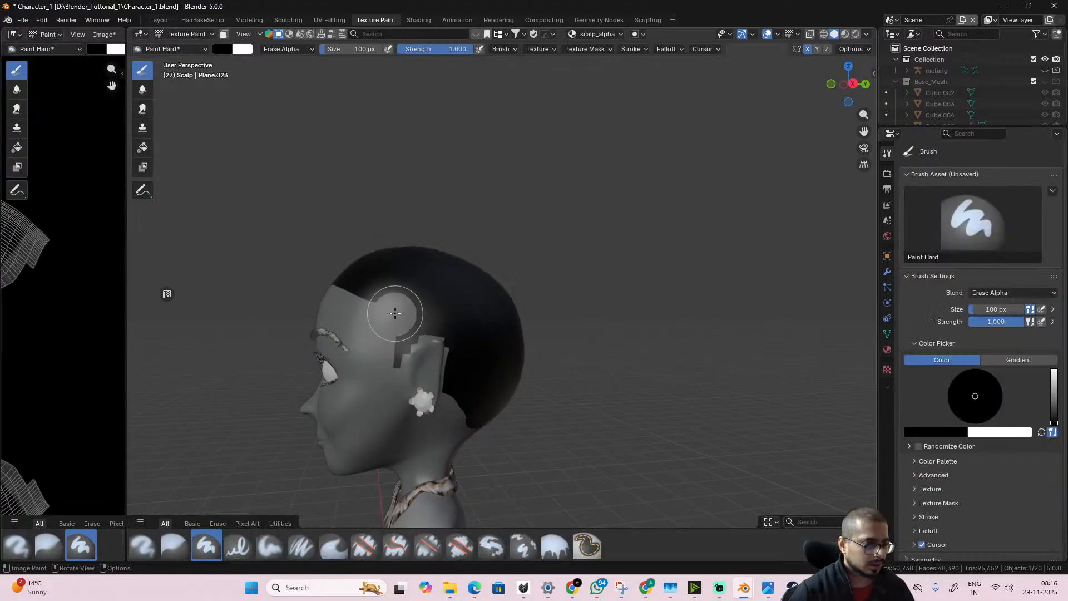
key(ctrl+z)
- Set the brush strength to 0.525 and erase the stepped scalp edge from the temple down to the ear
scroll(399, 382, up, 5)
scroll(400, 384, down, 3)
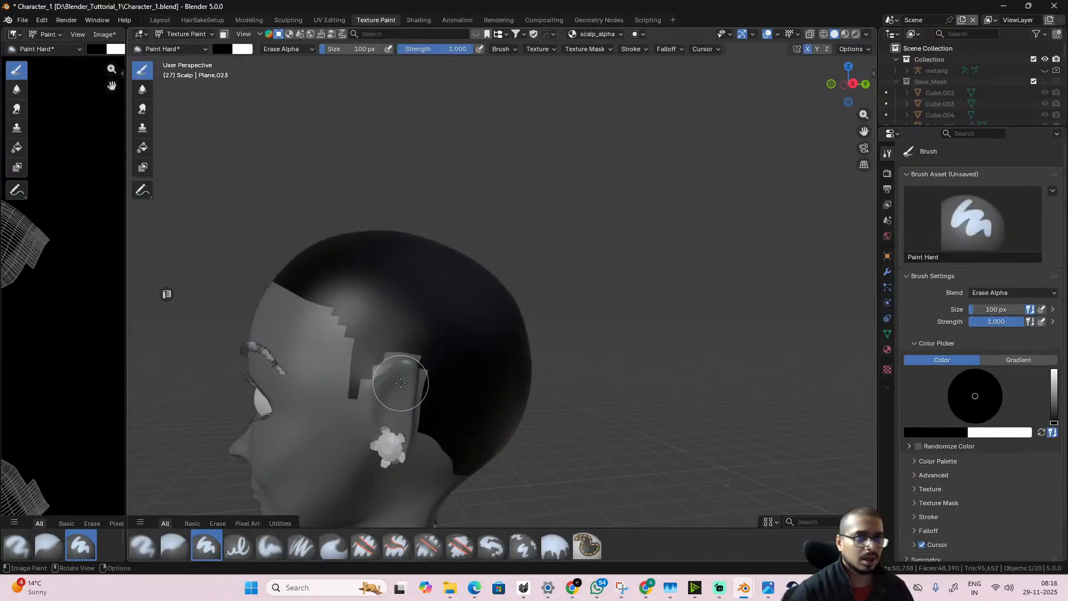
shift+middle_drag(393, 393, 429, 351)
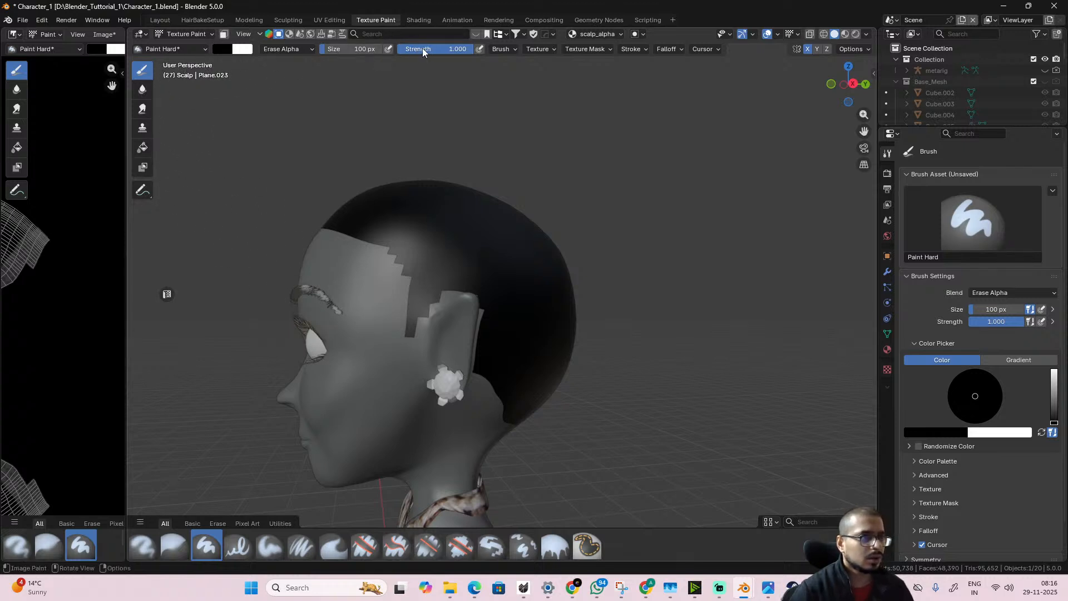
mouse_move(440, 48)
mouse_down()
mouse_move(388, 49)
mouse_move(440, 49)
mouse_up()
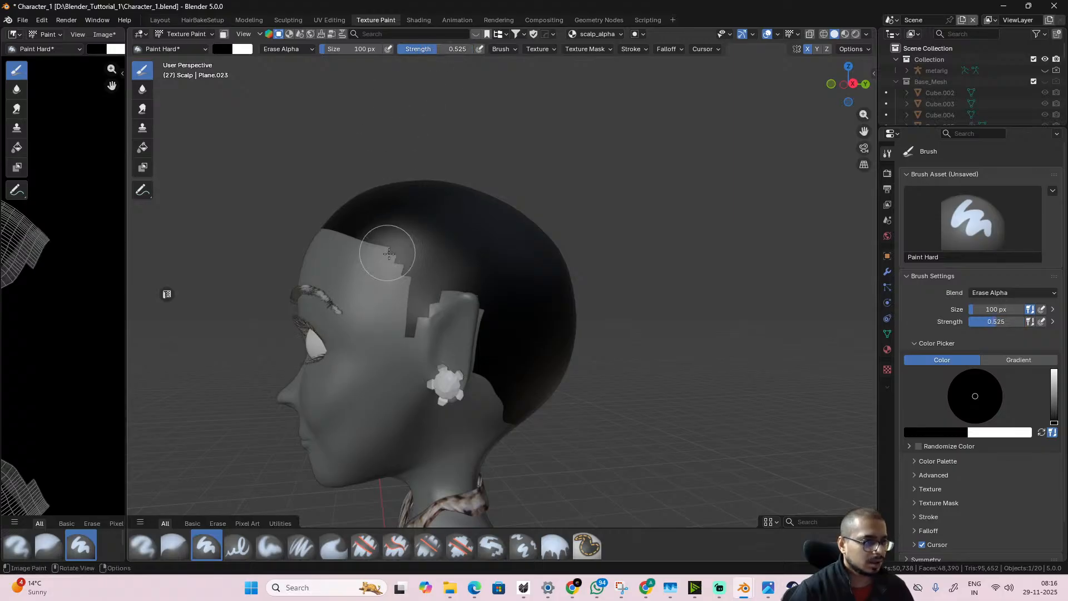
mouse_move(388, 253)
mouse_down()
mouse_move(410, 306)
mouse_move(401, 327)
mouse_move(415, 291)
mouse_move(406, 339)
mouse_move(440, 275)
mouse_move(472, 309)
mouse_move(475, 364)
mouse_up()
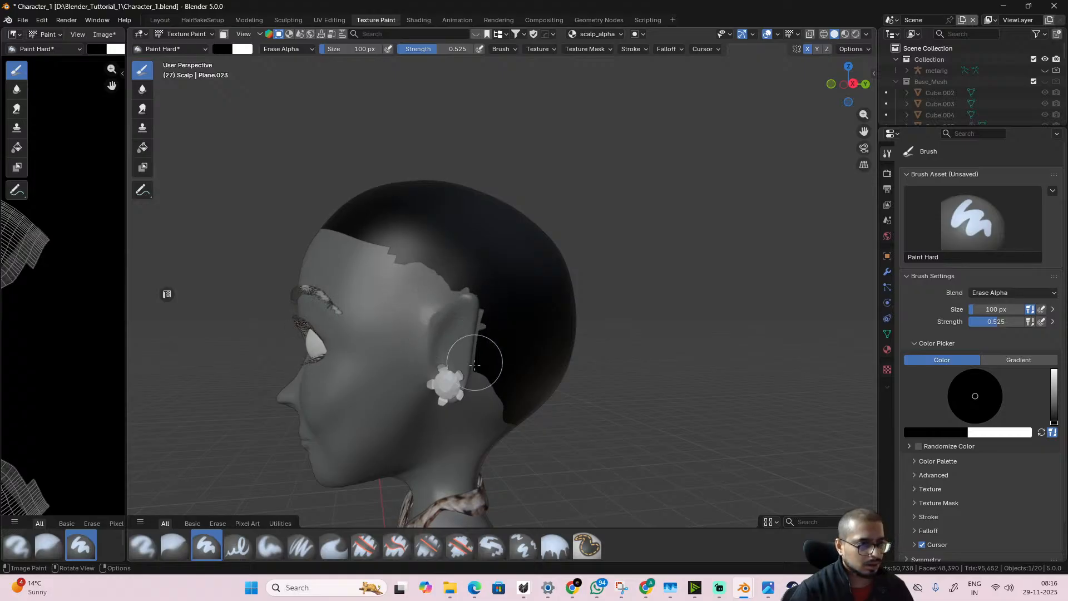
- Erase the scalp edge behind the ear and down to the nape of the neck
middle_drag(483, 364, 456, 362)
mouse_move(321, 317)
mouse_down()
mouse_move(317, 348)
mouse_move(339, 374)
mouse_move(386, 410)
mouse_move(393, 401)
mouse_move(408, 410)
mouse_up()
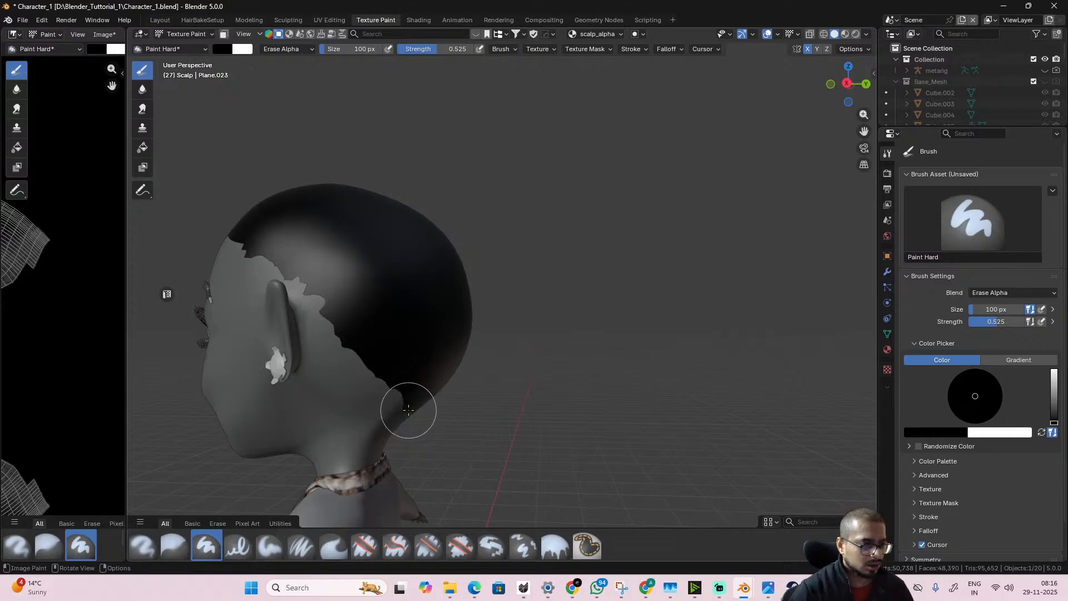
middle_drag(408, 409, 291, 370)
drag(291, 369, 258, 358)
- Erase the scalp edge around the temple corner of the front hairline
mouse_move(258, 358)
middle_down()
mouse_move(297, 385)
mouse_move(672, 310)
middle_up()
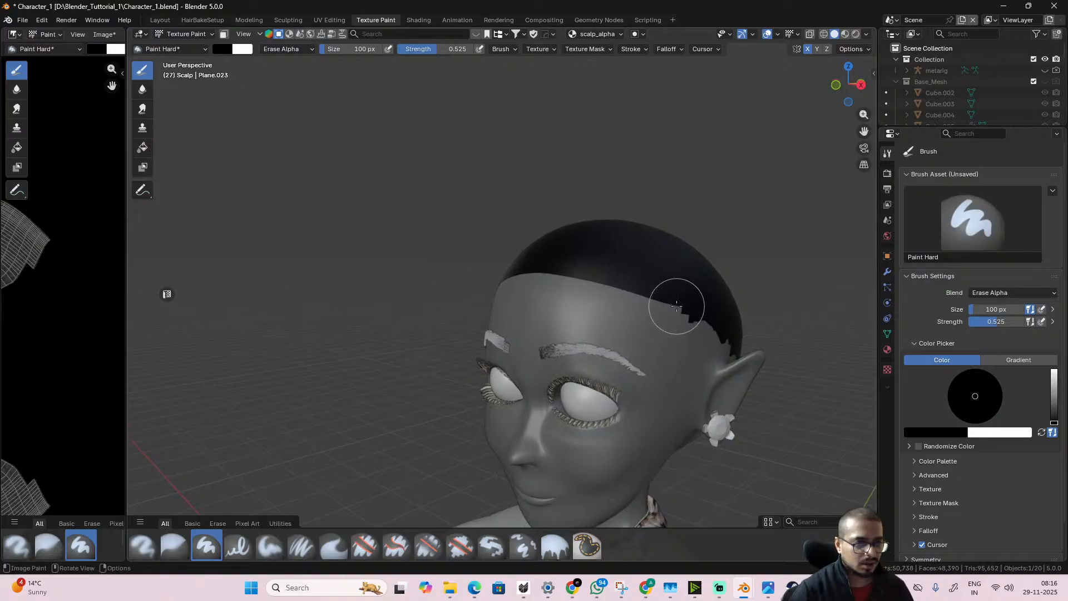
drag(676, 306, 591, 267)
mouse_move(591, 267)
middle_down()
mouse_move(573, 314)
mouse_move(488, 338)
middle_up()
key(Tab)
key(Tab)
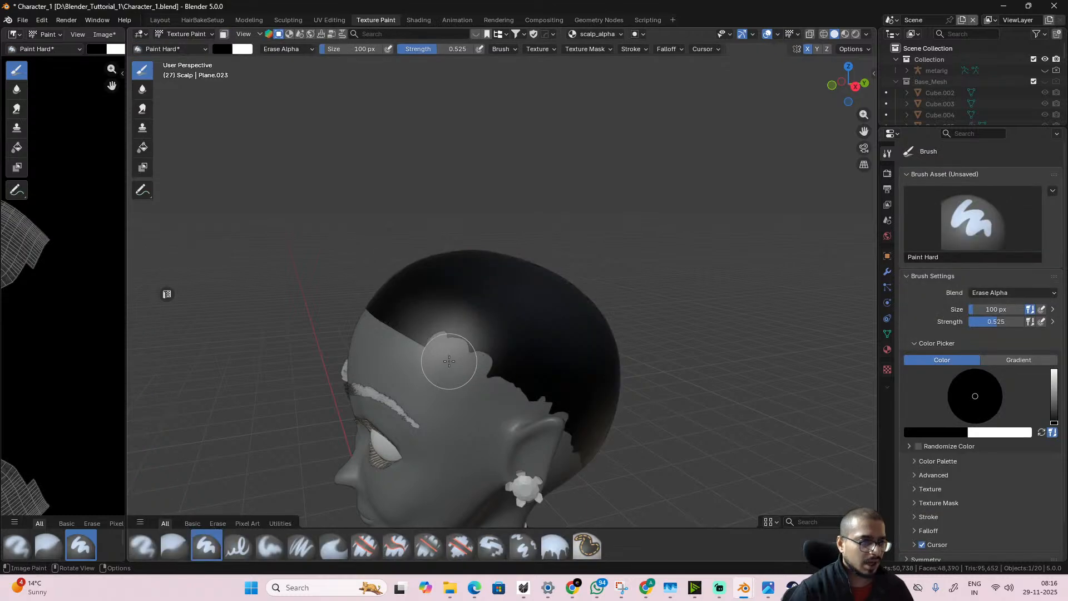
- Reduce the brush size to 60 px and erase along the forehead hairline from the temple
key(f)
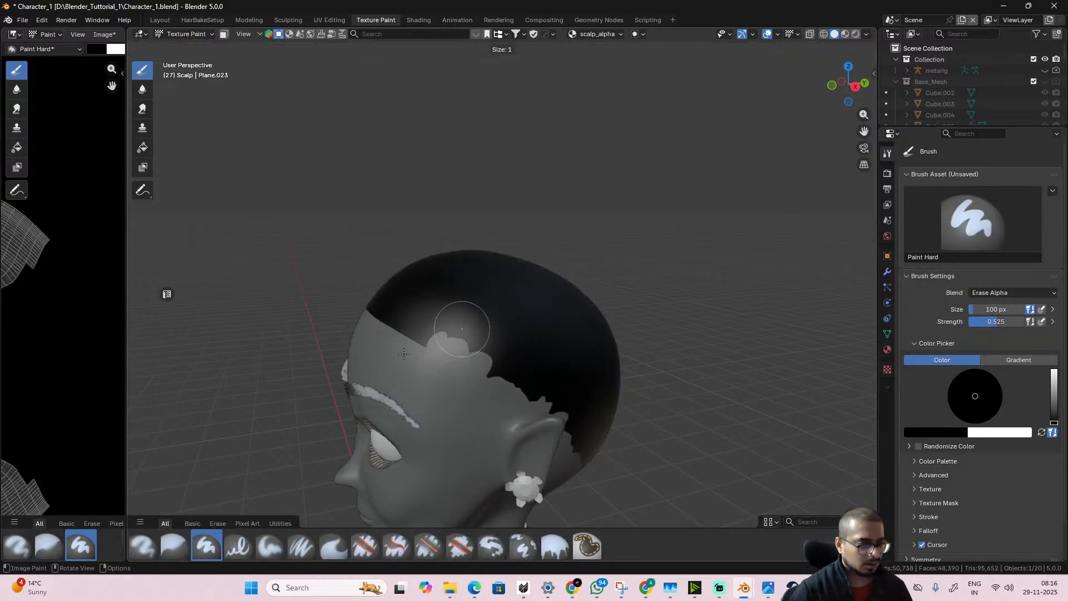
click(461, 325)
drag(422, 338, 376, 317)
mouse_move(376, 317)
middle_down()
mouse_move(698, 327)
mouse_move(615, 351)
middle_up()
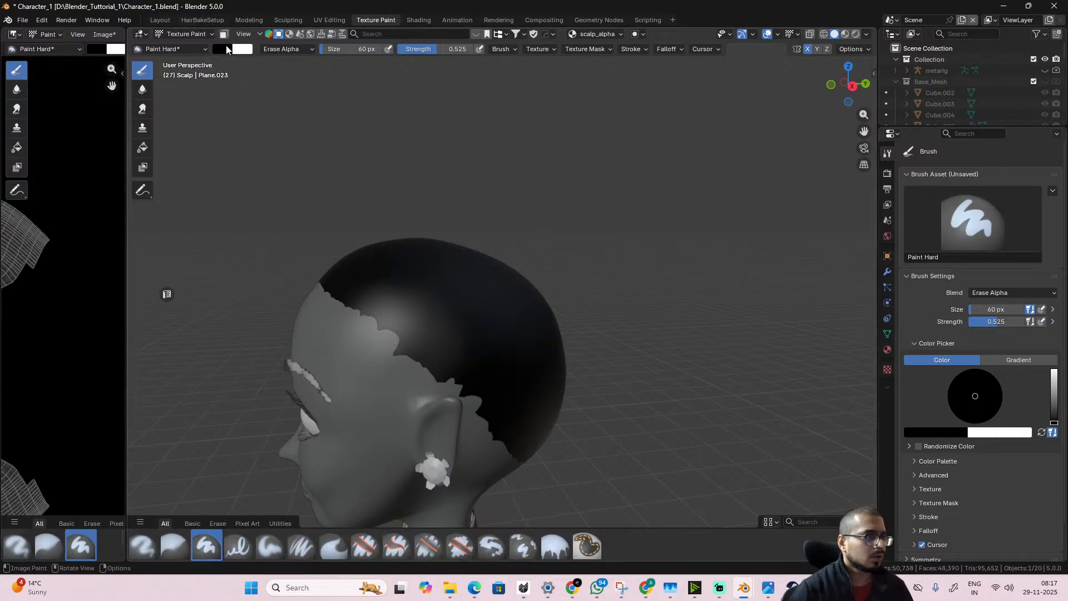
- Switch to the Airbrush brush and paint with Mix blending along the scalp edge from the temple toward the ear
click(164, 49)
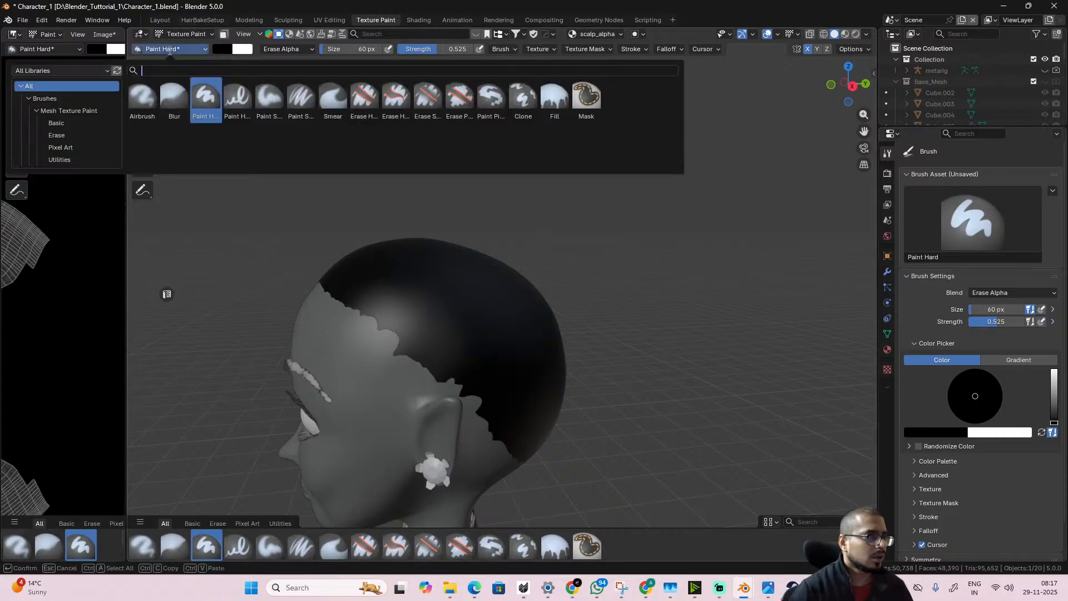
click(142, 98)
mouse_move(370, 318)
mouse_down()
mouse_move(393, 341)
mouse_move(358, 327)
mouse_move(400, 357)
mouse_move(385, 355)
mouse_move(446, 389)
mouse_move(391, 365)
mouse_up()
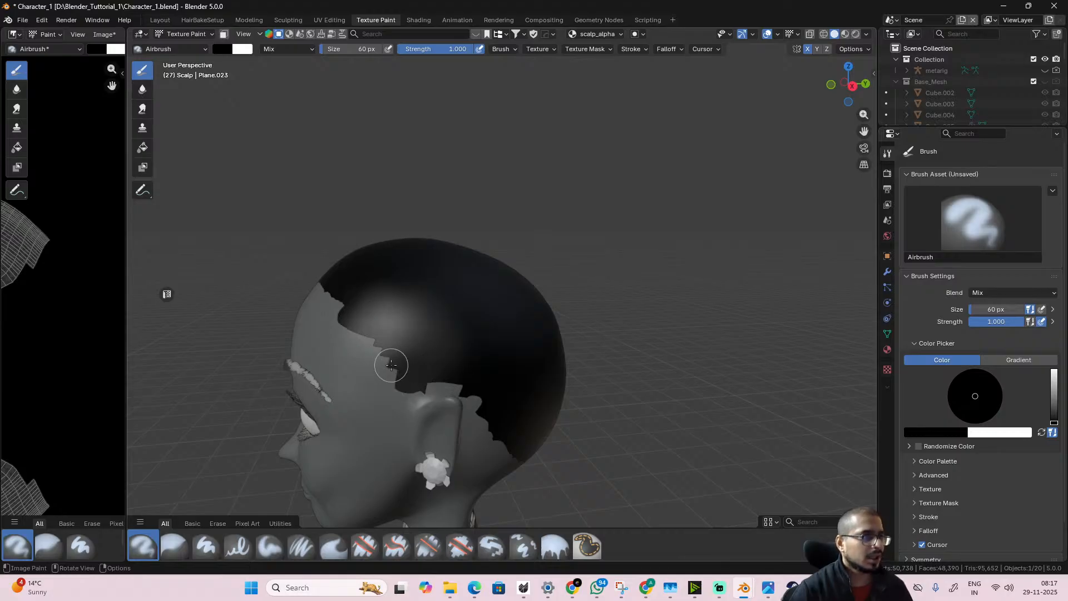
- Extend the black scalp area down in front of the ear with the Airbrush in Mix blending
click(294, 51)
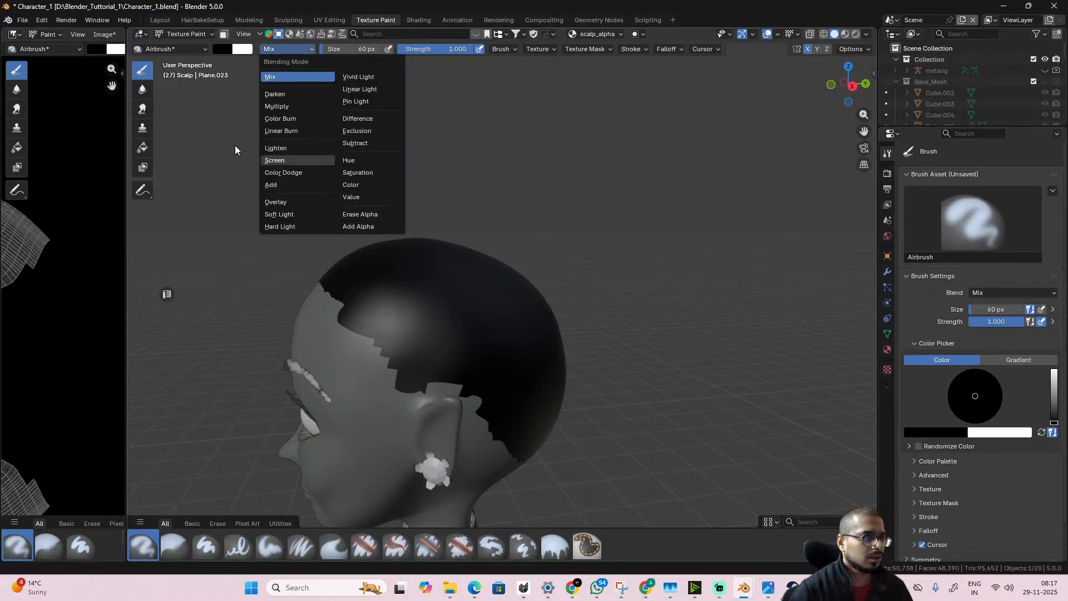
mouse_move(430, 386)
mouse_down()
mouse_move(396, 384)
mouse_move(411, 403)
mouse_move(403, 415)
mouse_move(394, 390)
mouse_up()
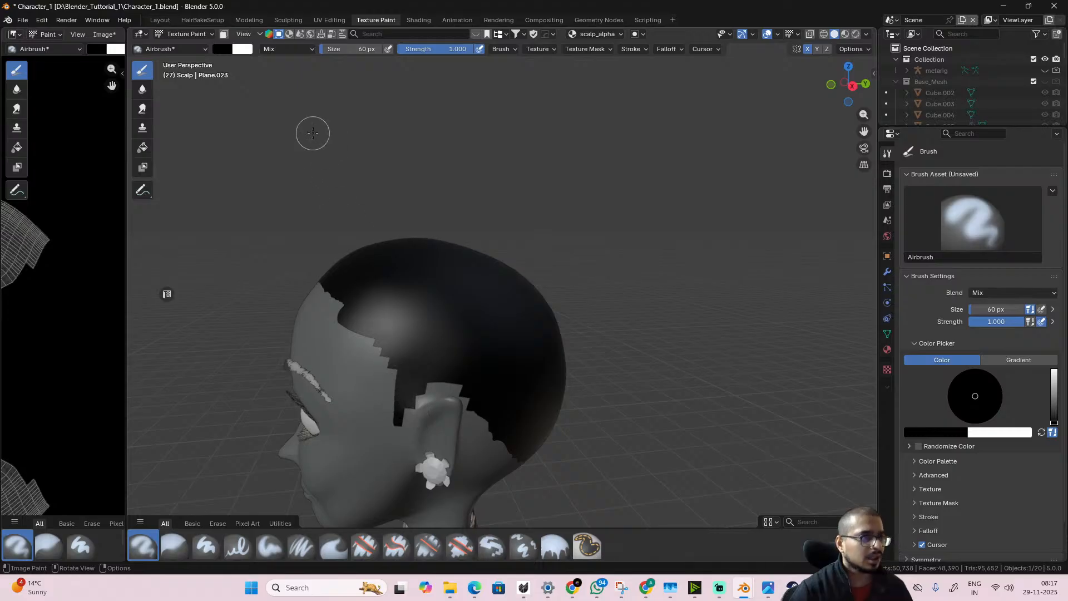
- Switch to the Blur brush and stroke along the forehead hairline and the scalp edge behind the ear
click(164, 49)
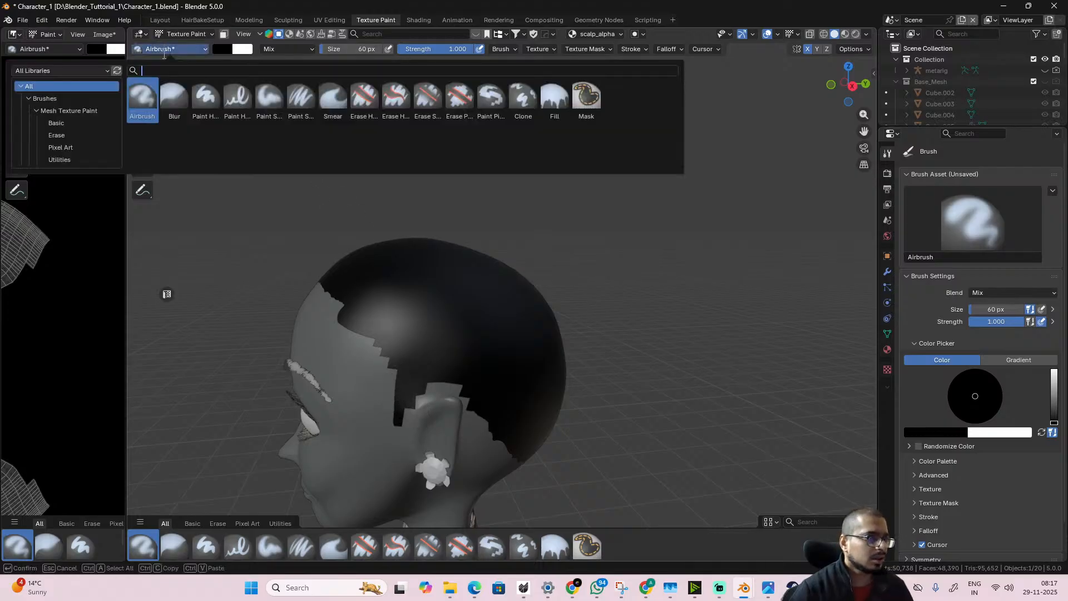
click(174, 98)
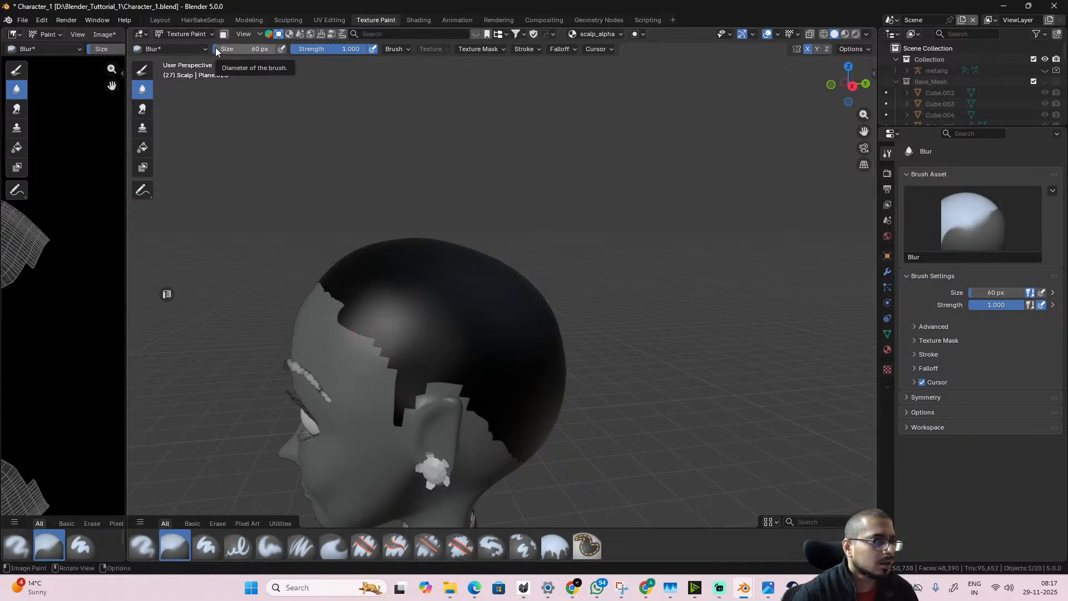
drag(372, 348, 331, 307)
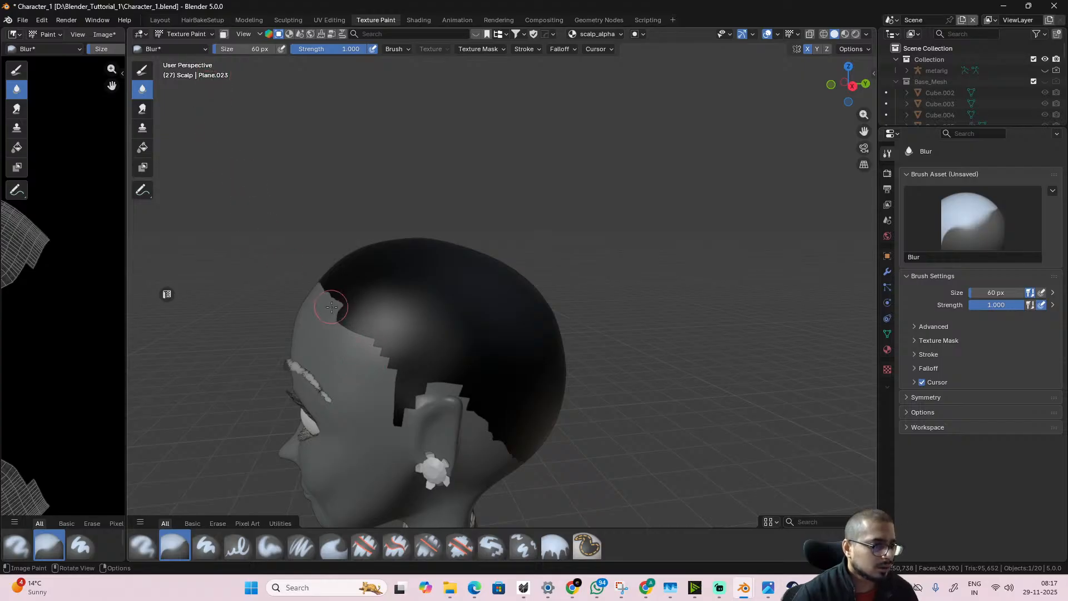
middle_drag(335, 312, 560, 380)
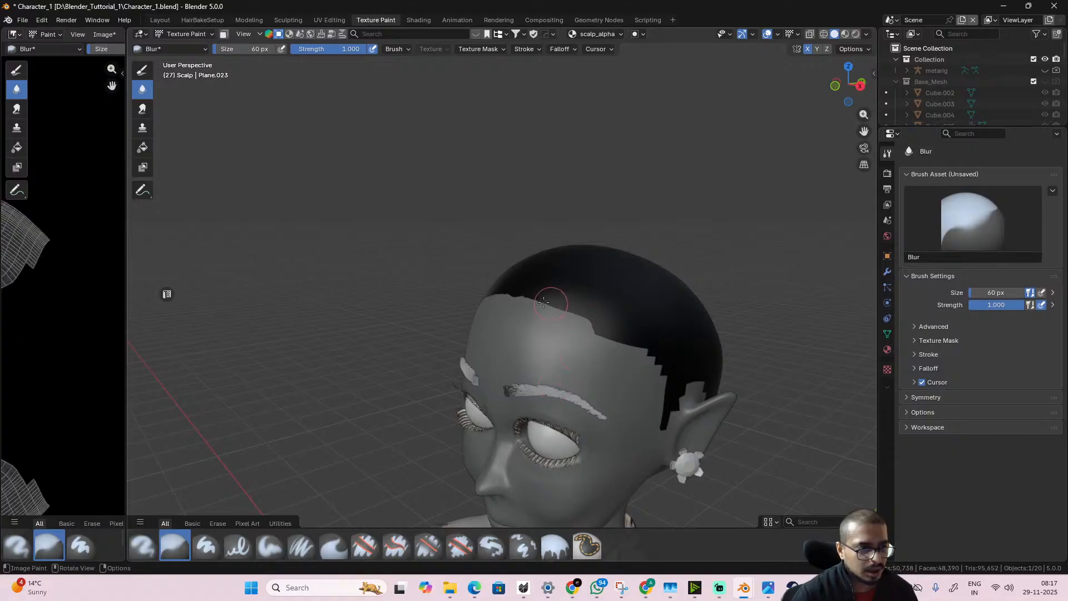
mouse_move(543, 302)
mouse_down()
mouse_move(589, 329)
mouse_move(489, 291)
mouse_move(576, 317)
mouse_up()
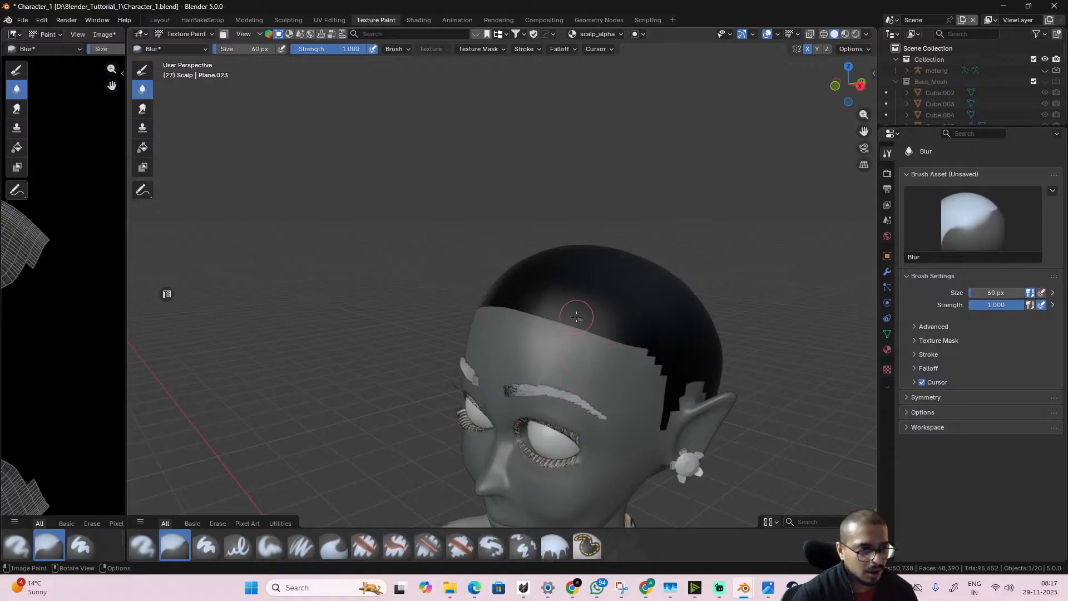
middle_drag(579, 332, 302, 286)
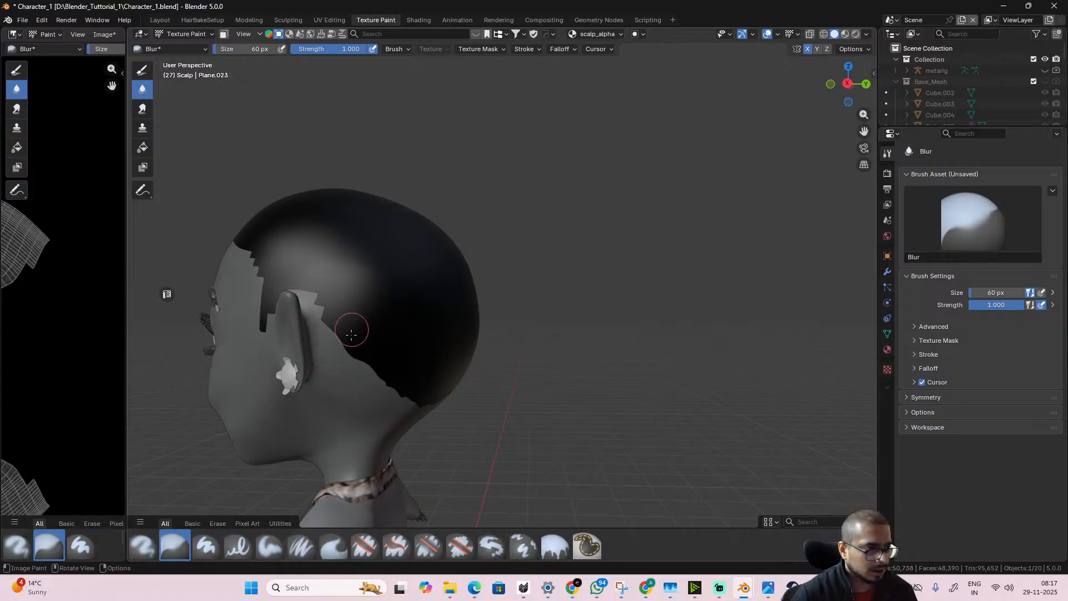
mouse_move(352, 367)
mouse_down()
mouse_move(396, 393)
mouse_move(324, 338)
mouse_move(408, 392)
mouse_up()
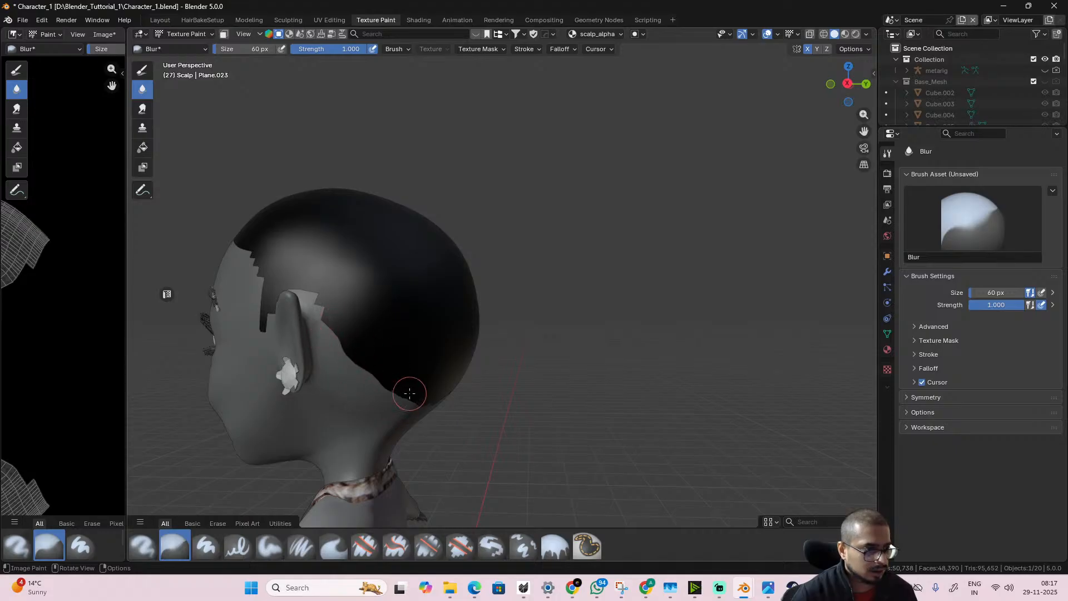
- Switch to the Paint Soft Pressure brush and paint the scalp edge from behind the ear to the nape
click(395, 49)
click(162, 49)
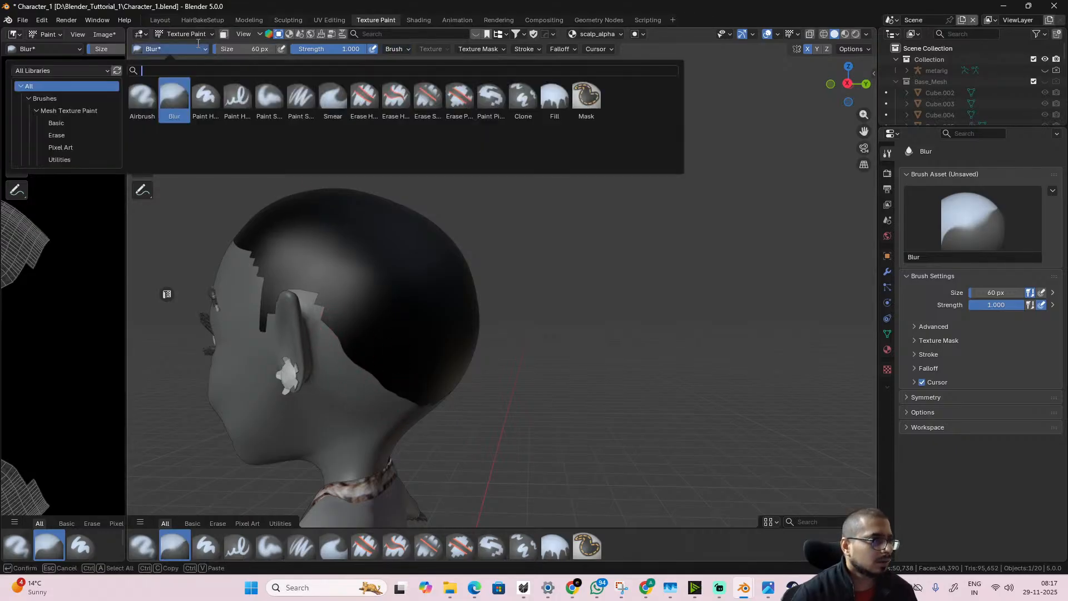
click(301, 99)
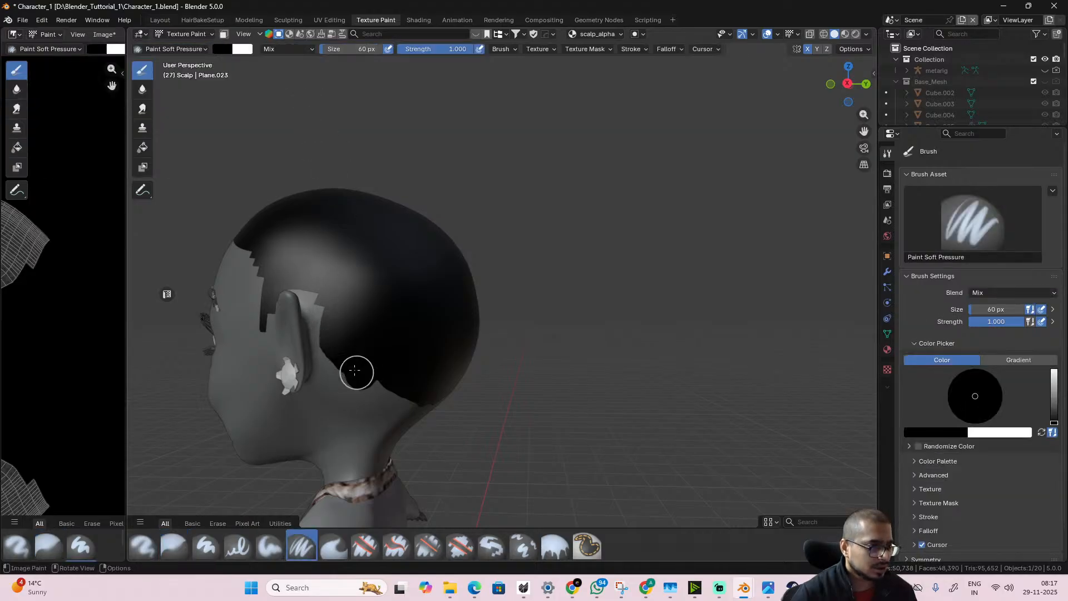
drag(354, 369, 408, 410)
middle_drag(413, 410, 286, 322)
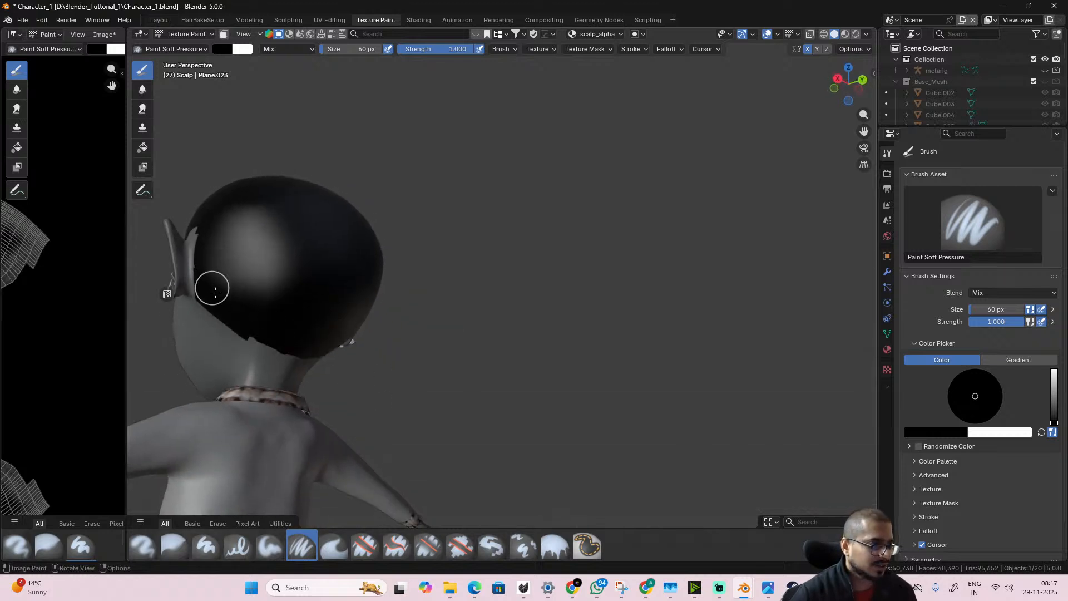
mouse_move(253, 343)
middle_down()
mouse_move(282, 365)
mouse_move(280, 328)
mouse_move(406, 322)
mouse_move(550, 291)
middle_up()
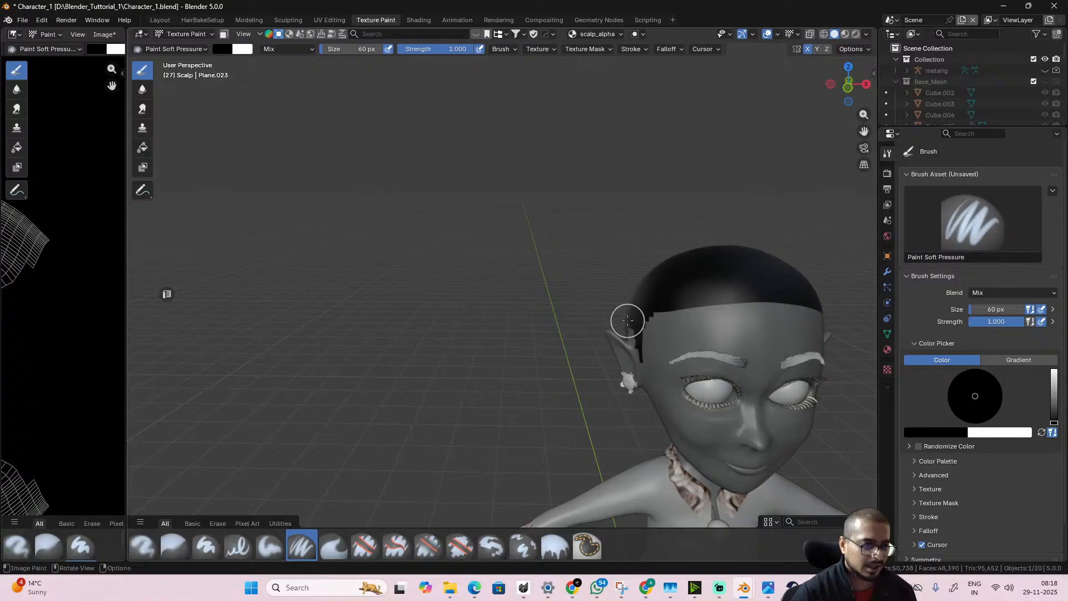
middle_drag(627, 321, 436, 305)
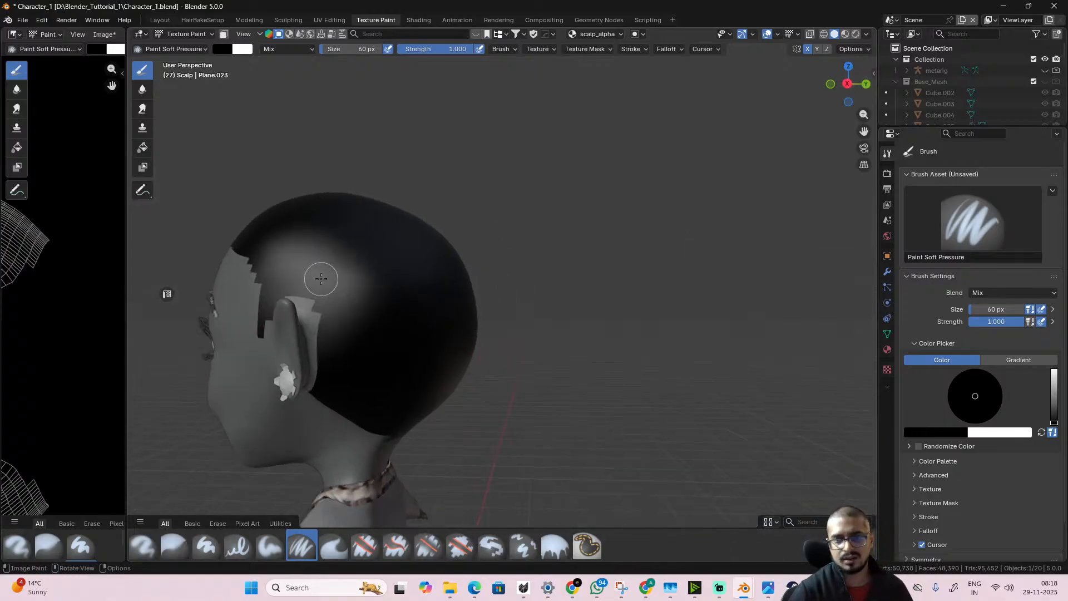
- Set the brush blending to Erase Alpha and erase the scalp edge just below and behind the ear
middle_drag(322, 278, 399, 235)
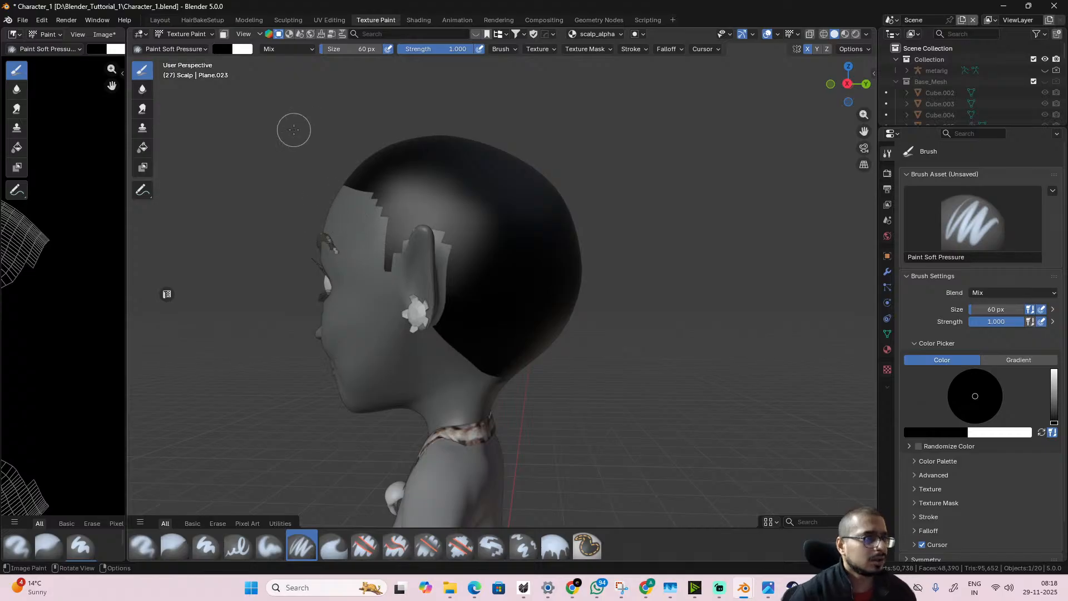
click(299, 48)
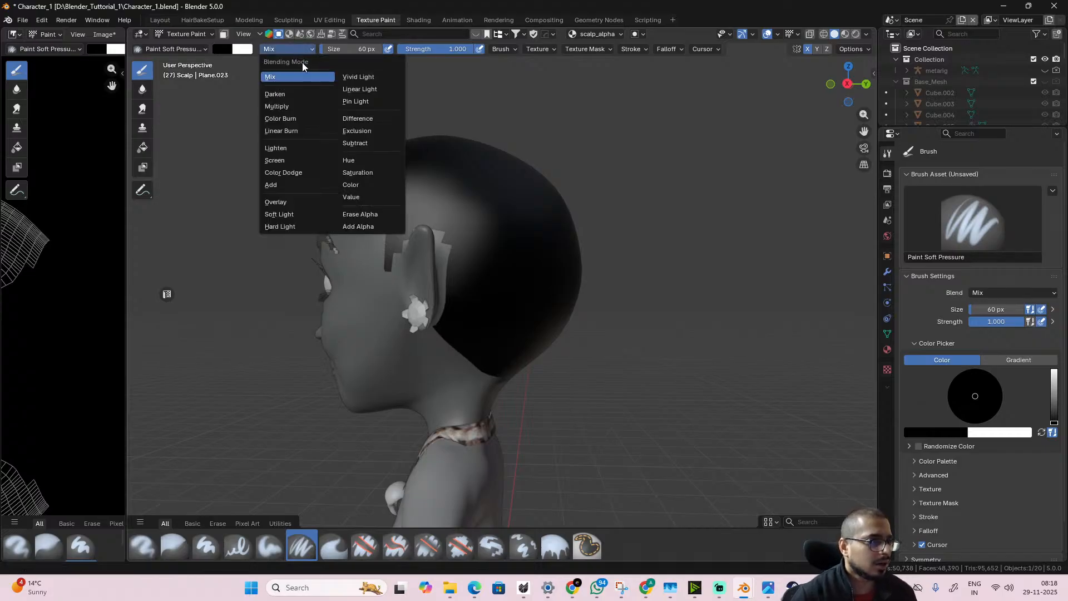
click(361, 207)
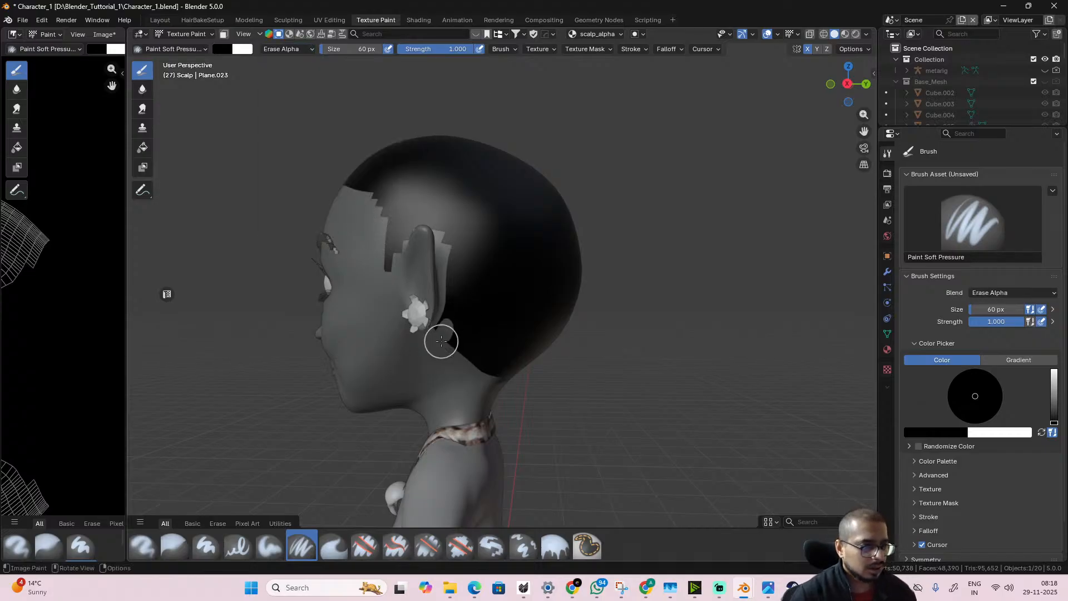
scroll(482, 382, up, 5)
scroll(479, 376, down, 3)
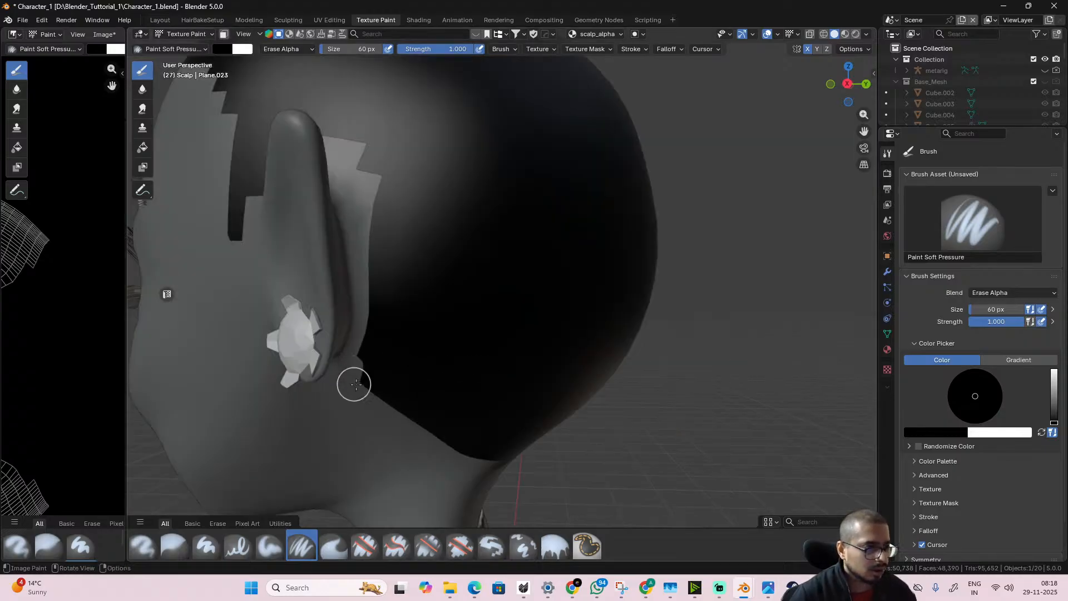
- Preview the head with its materials and widen the image editor to examine the full scalp_alpha texture and UV layout
click(845, 34)
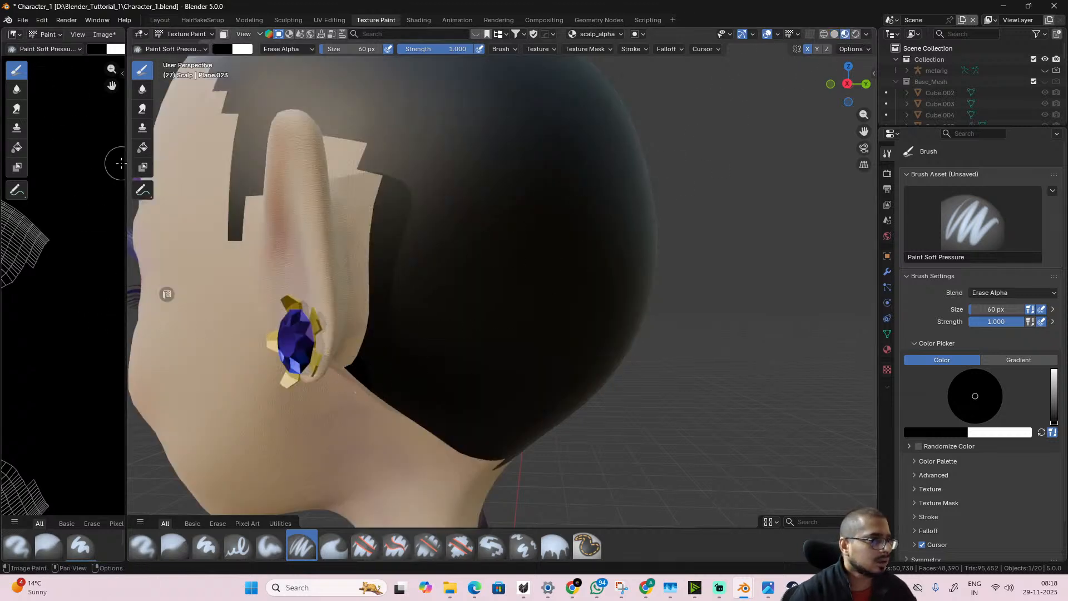
drag(124, 174, 445, 178)
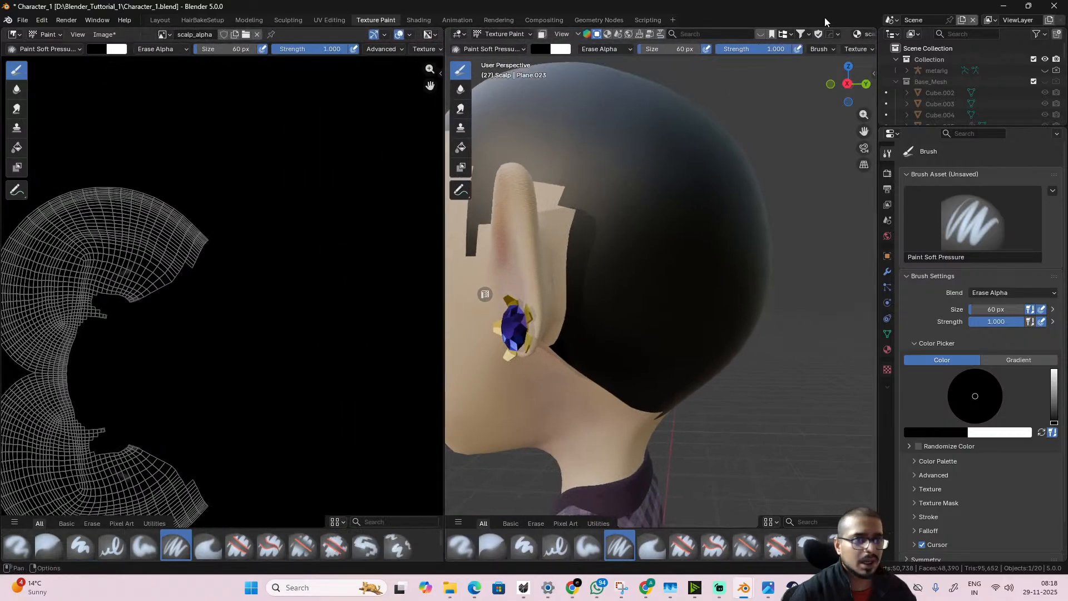
scroll(145, 306, down, 2)
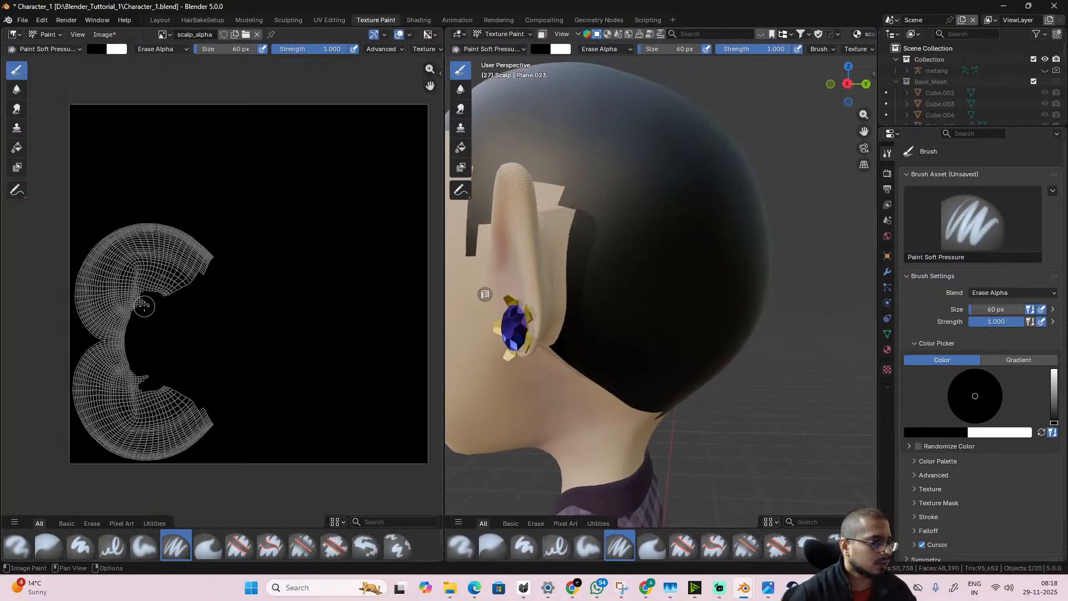
scroll(144, 305, up, 1)
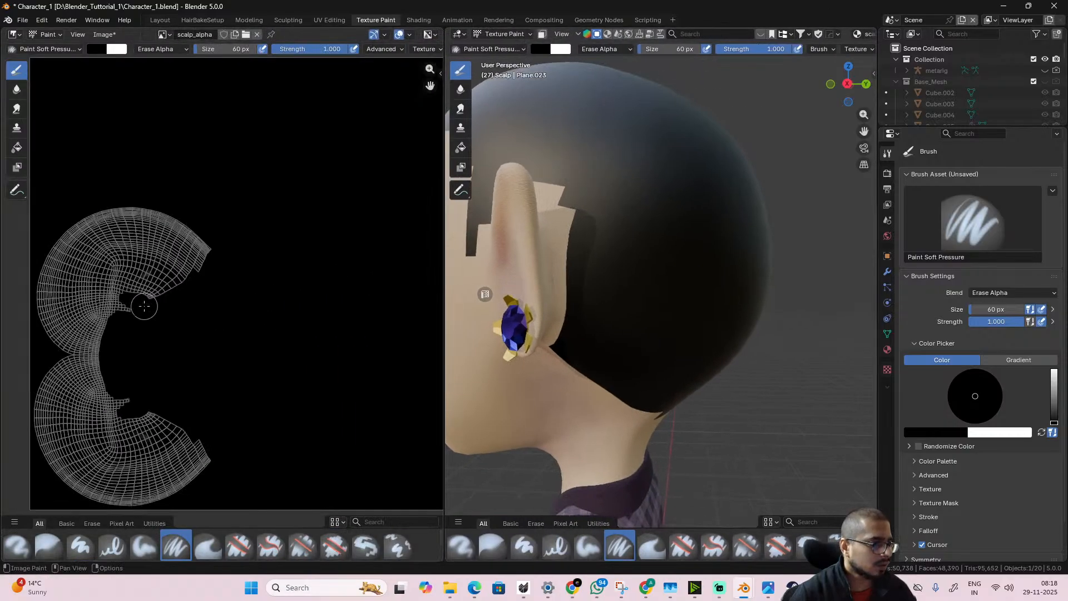
- Change the image editor area to the Shader Editor and select the scalp material's Principled BSDF node
click(14, 35)
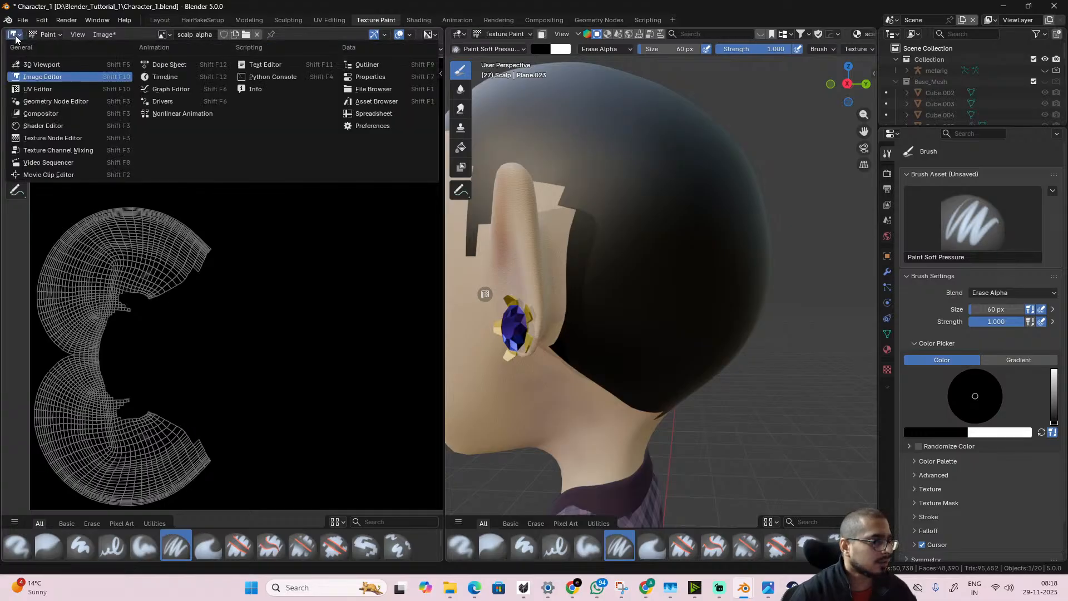
click(65, 127)
click(206, 359)
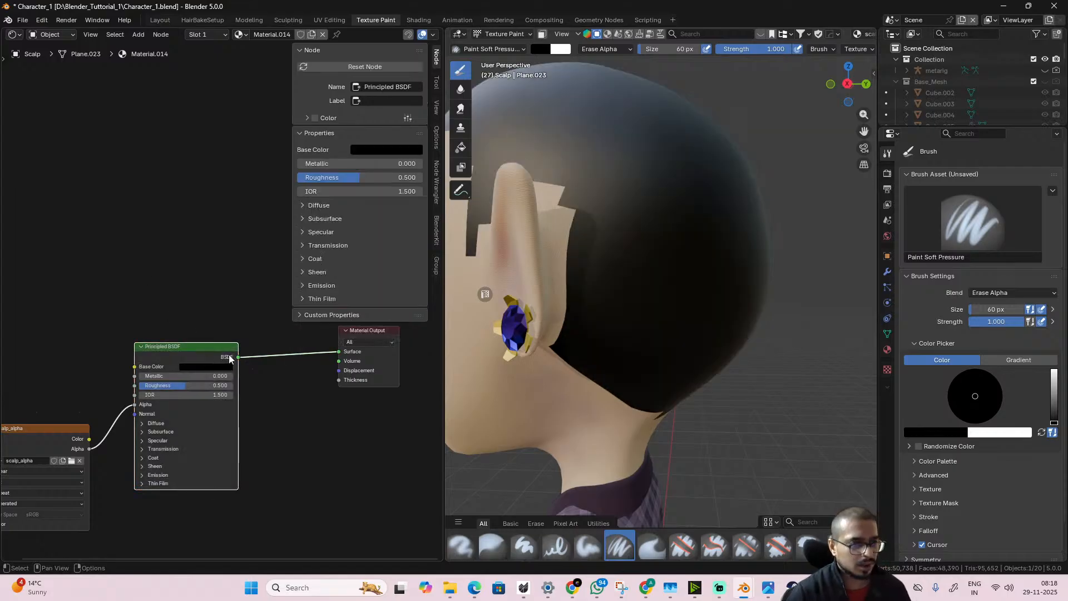
- Return the 3D viewport to solid shading with the whole head in view
mouse_move(589, 371)
middle_down()
mouse_move(557, 334)
mouse_move(590, 369)
mouse_move(570, 379)
middle_up()
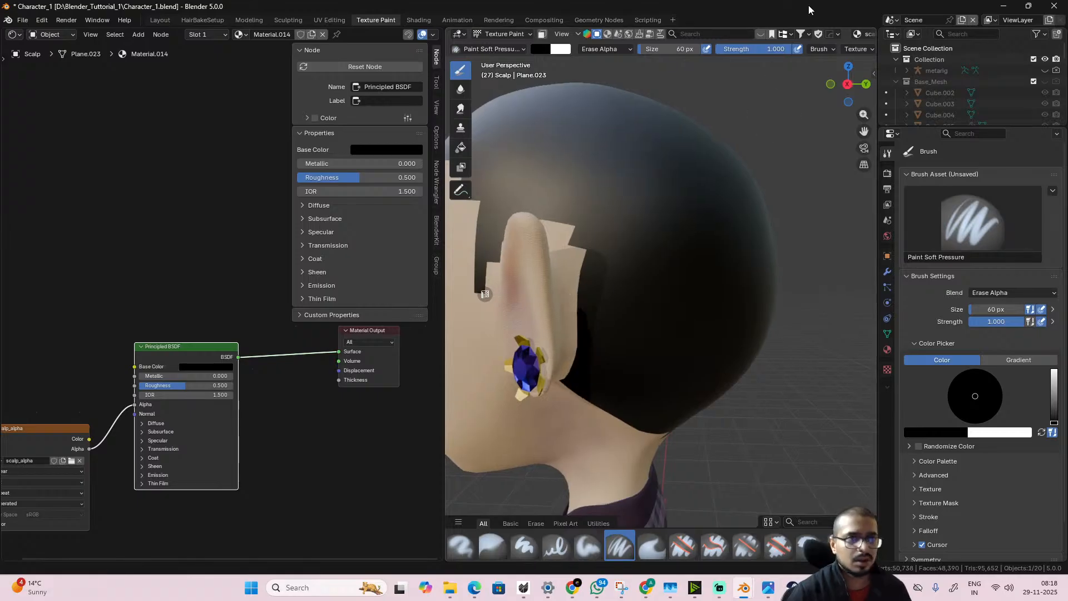
scroll(839, 36, down, 5)
scroll(841, 49, down, 3)
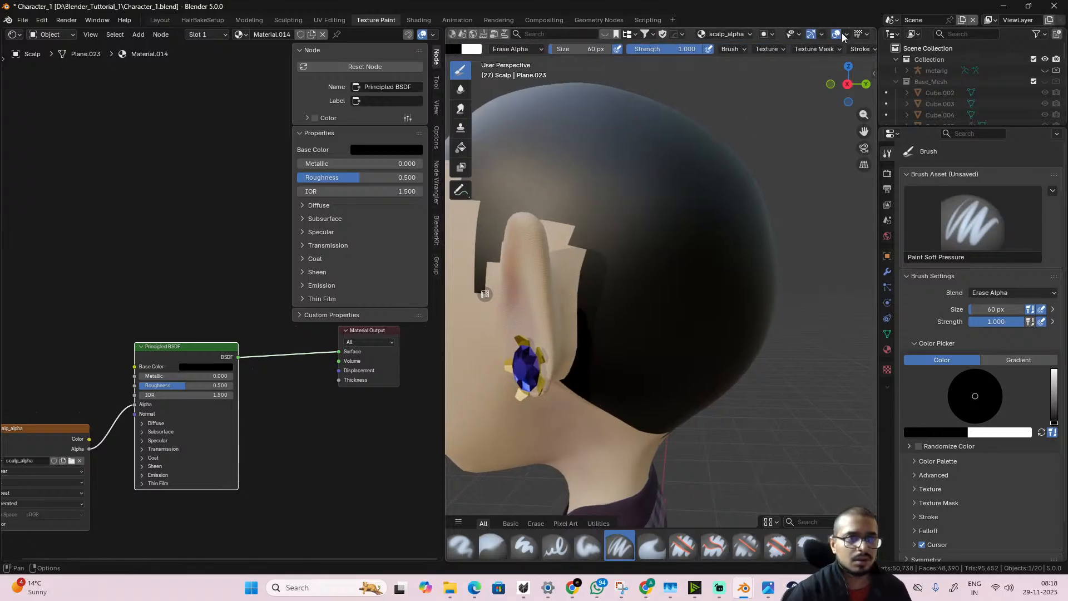
scroll(842, 36, down, 3)
click(835, 35)
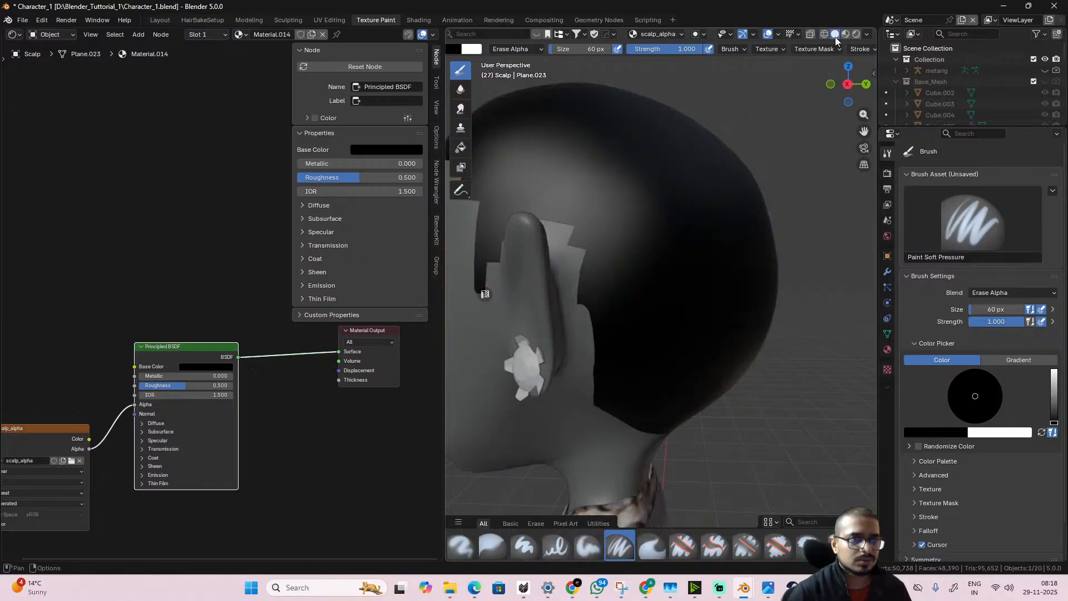
scroll(689, 327, down, 6)
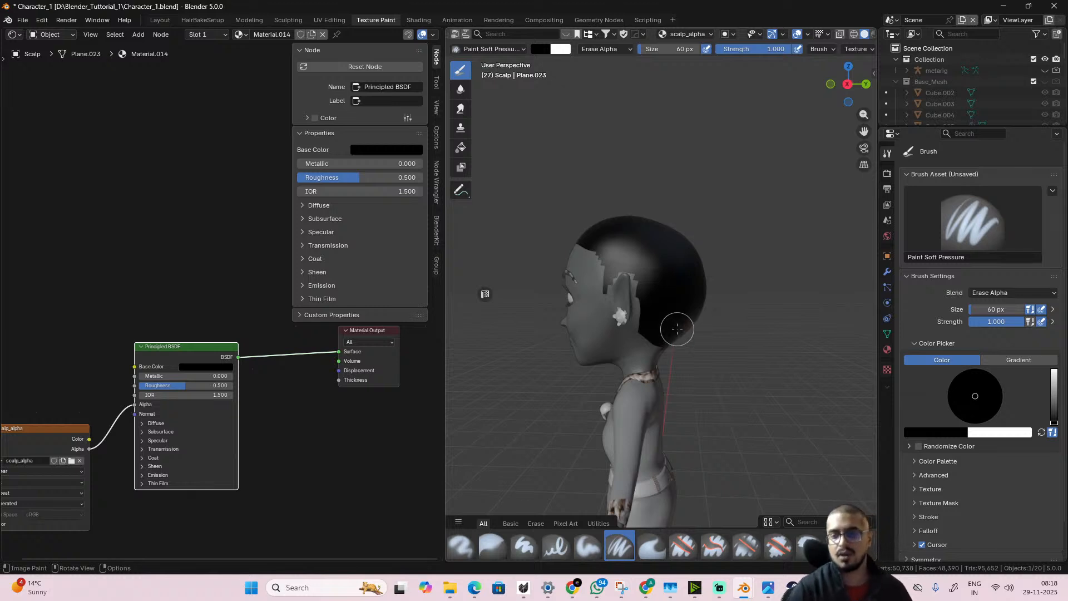
- In Object Mode, export only the Scalp object as Character_1_scalp.fbx into the Substance_texturing folder
key(ctrl+Tab)
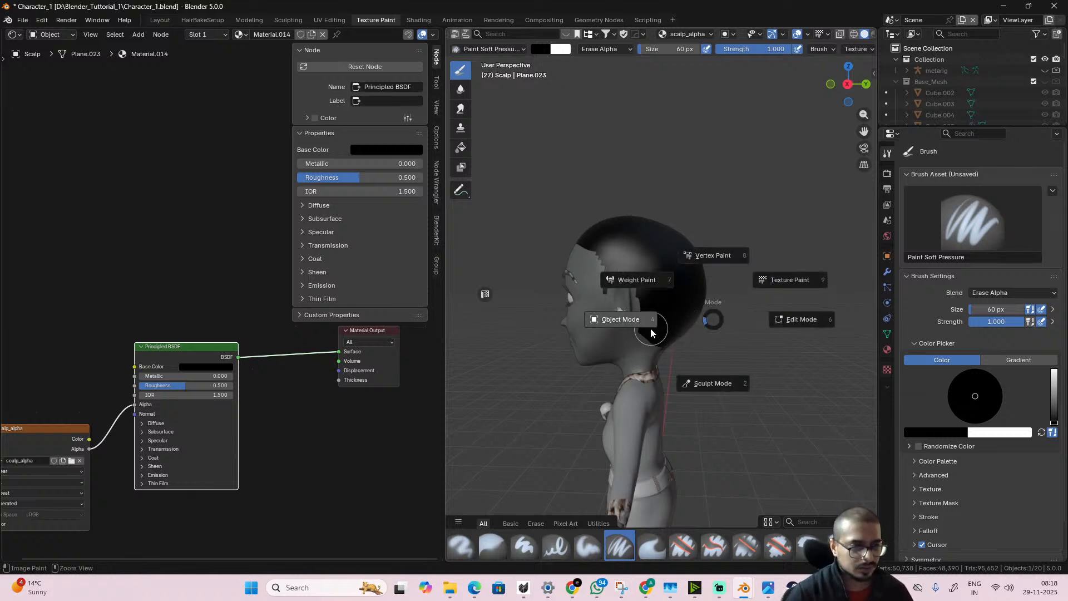
click(645, 325)
click(671, 292)
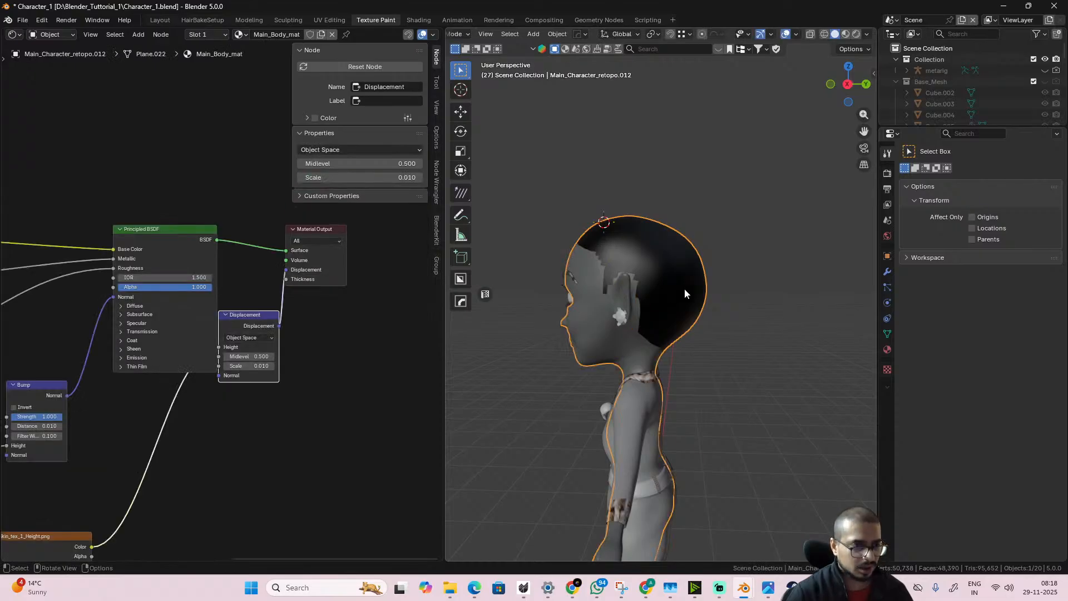
click(684, 288)
key(q)
mouse_move(684, 288)
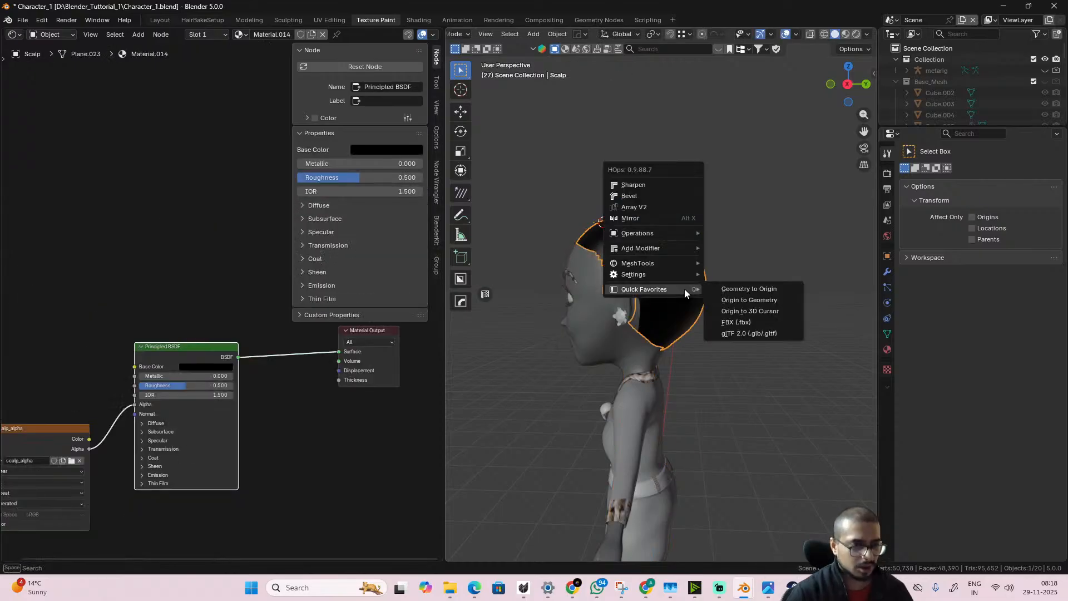
click(760, 322)
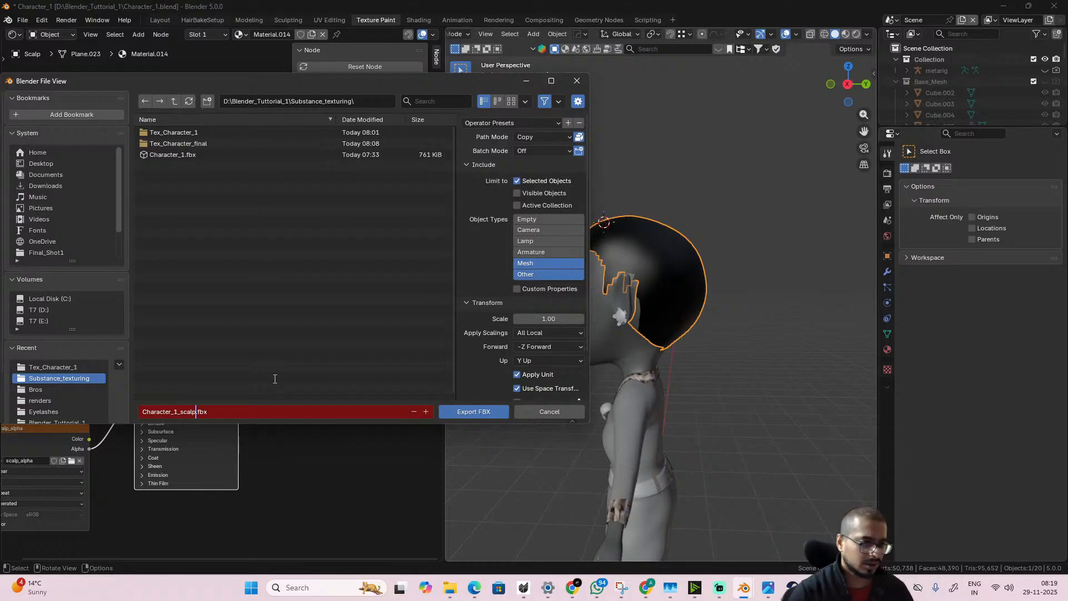
key(Return)
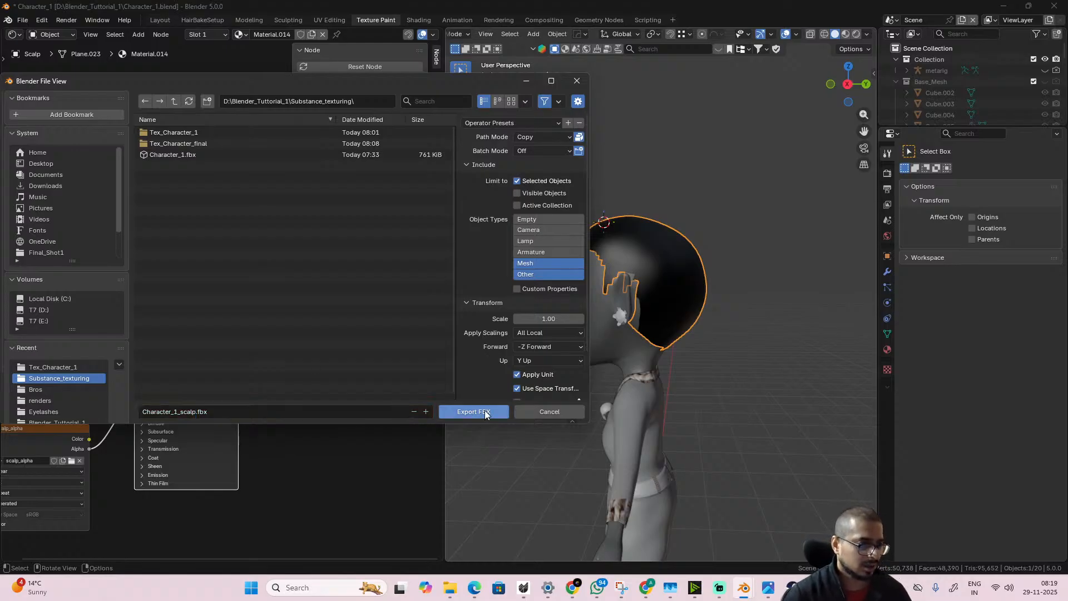
click(485, 412)
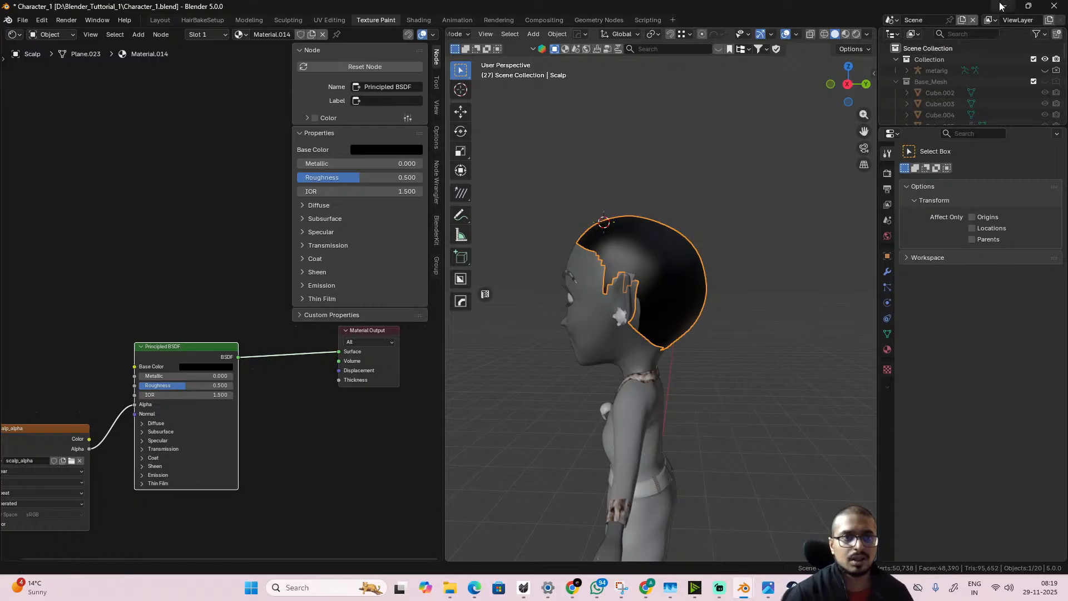
- Switch to Substance 3D Painter and create a new 4096 project from Character_1_scalp.fbx in the Substance_texturing folder
click(1002, 6)
click(11, 20)
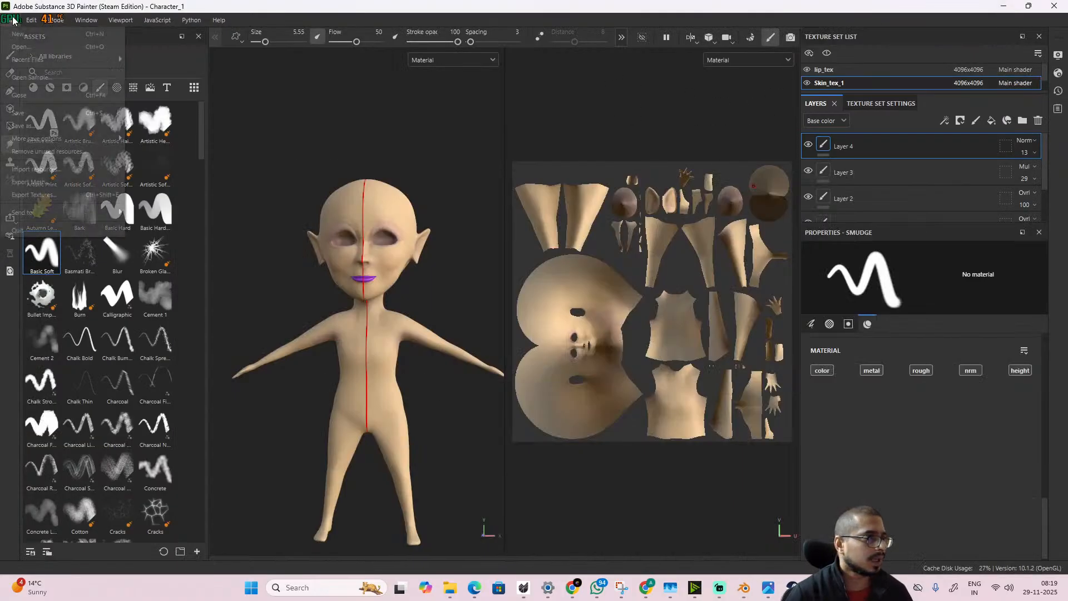
click(23, 37)
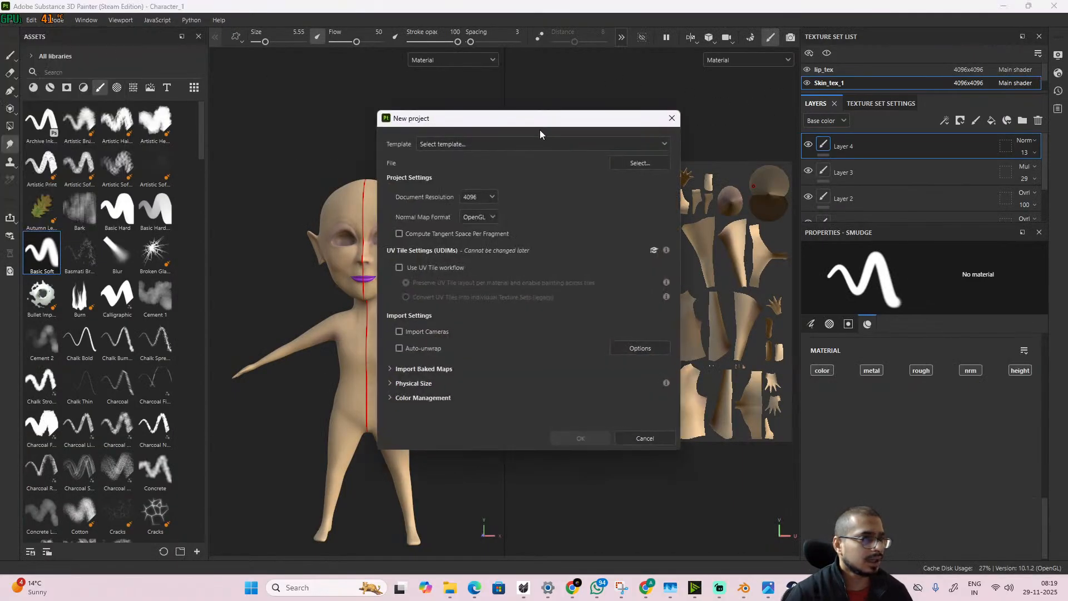
click(634, 162)
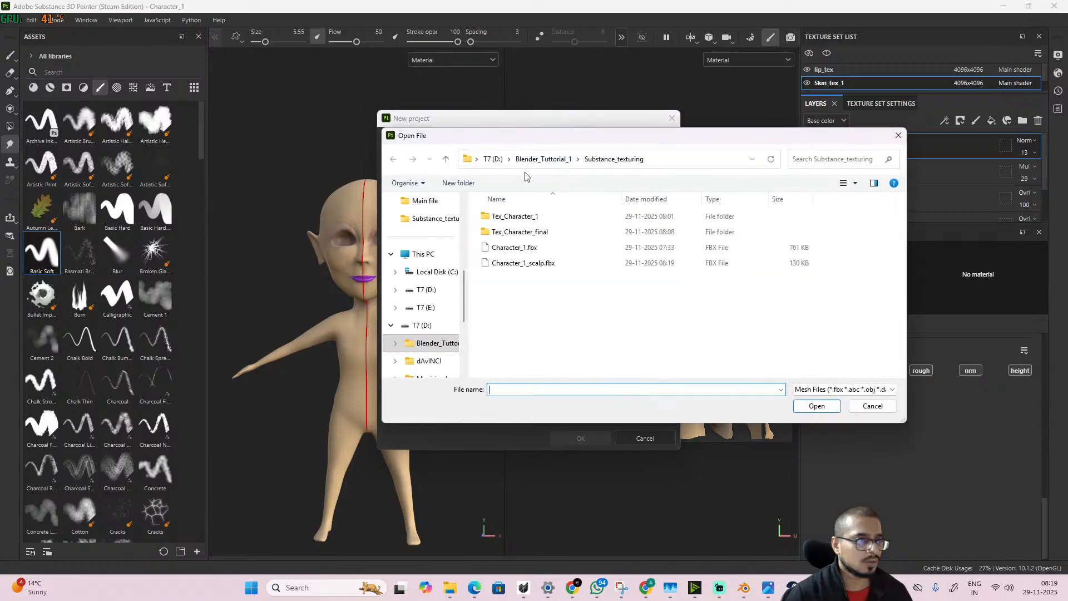
click(517, 265)
click(817, 406)
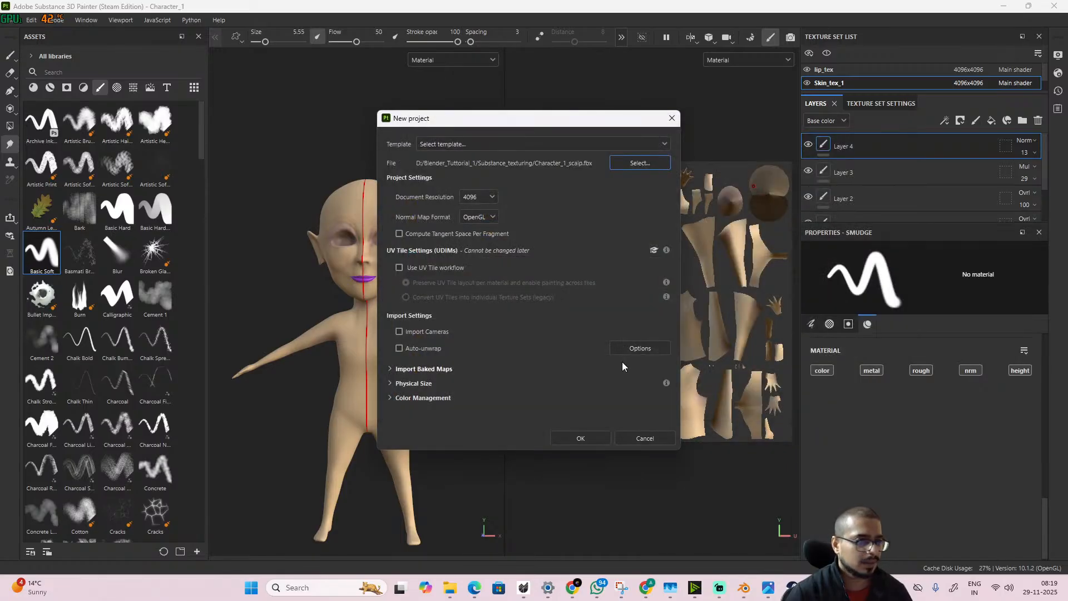
click(575, 437)
click(477, 305)
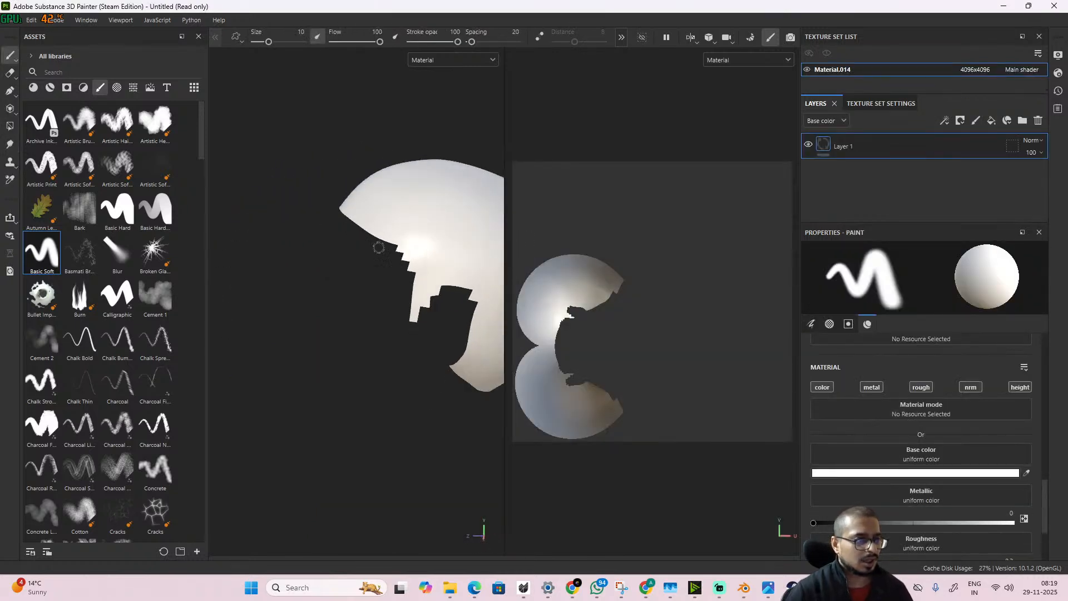
- Bake the selected mesh maps for the scalp's Material.014 texture set at 4096 and return to painting mode
scroll(411, 250, down, 5)
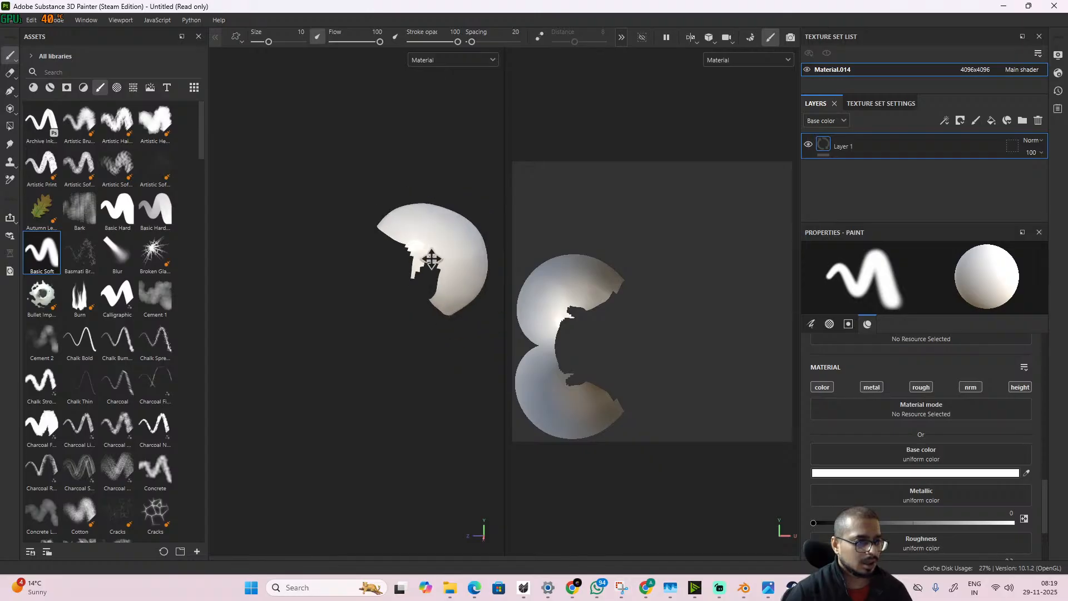
middle_drag(431, 259, 381, 283)
click(881, 103)
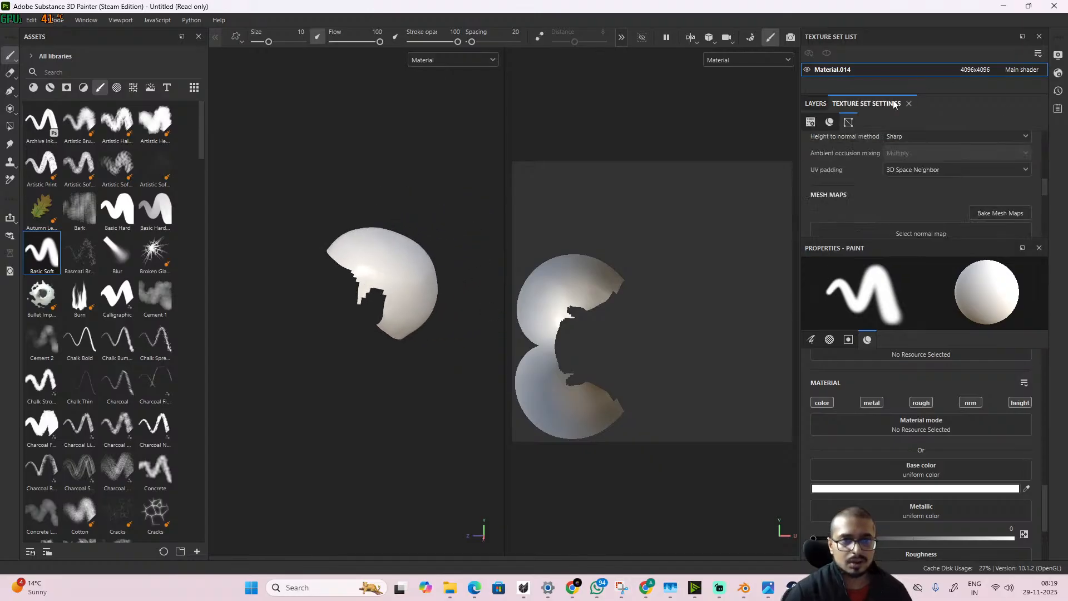
click(998, 213)
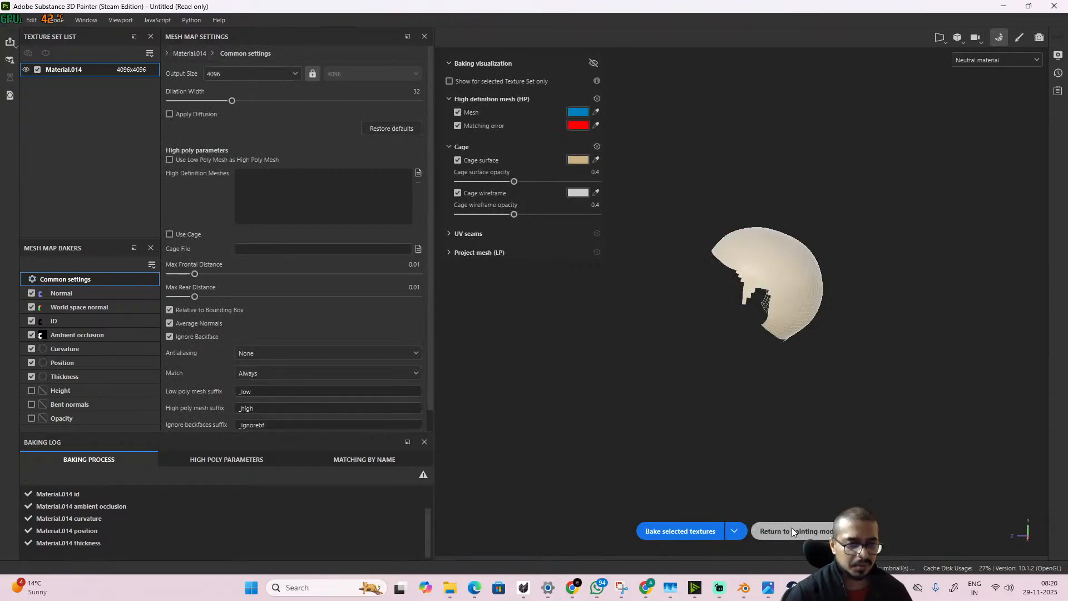
click(793, 531)
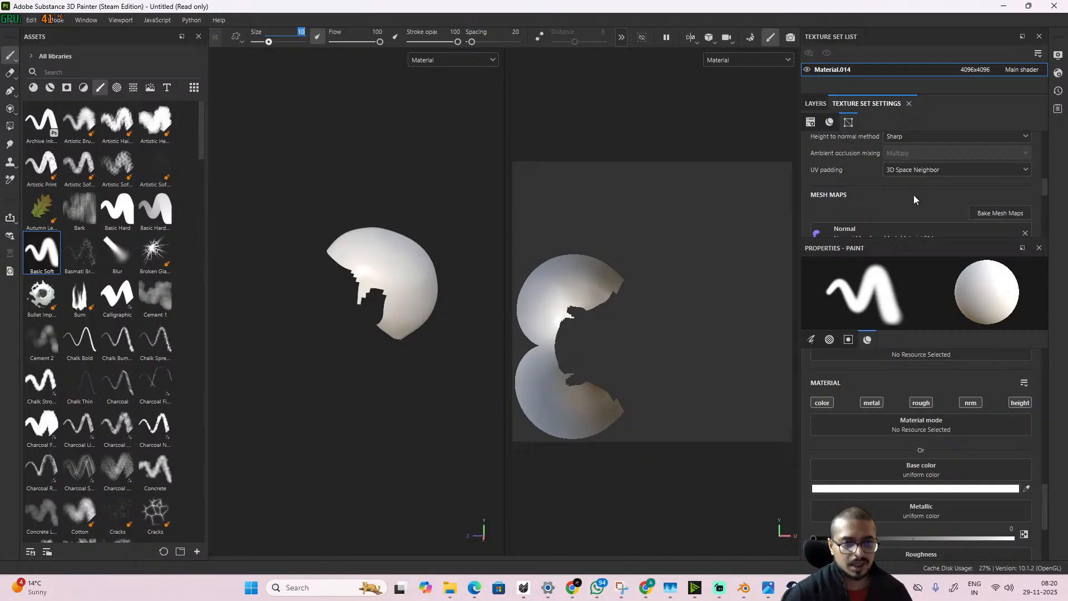
- Add an Opacity channel to the Material.014 texture set
scroll(913, 195, down, 2)
scroll(917, 196, up, 3)
scroll(929, 194, down, 2)
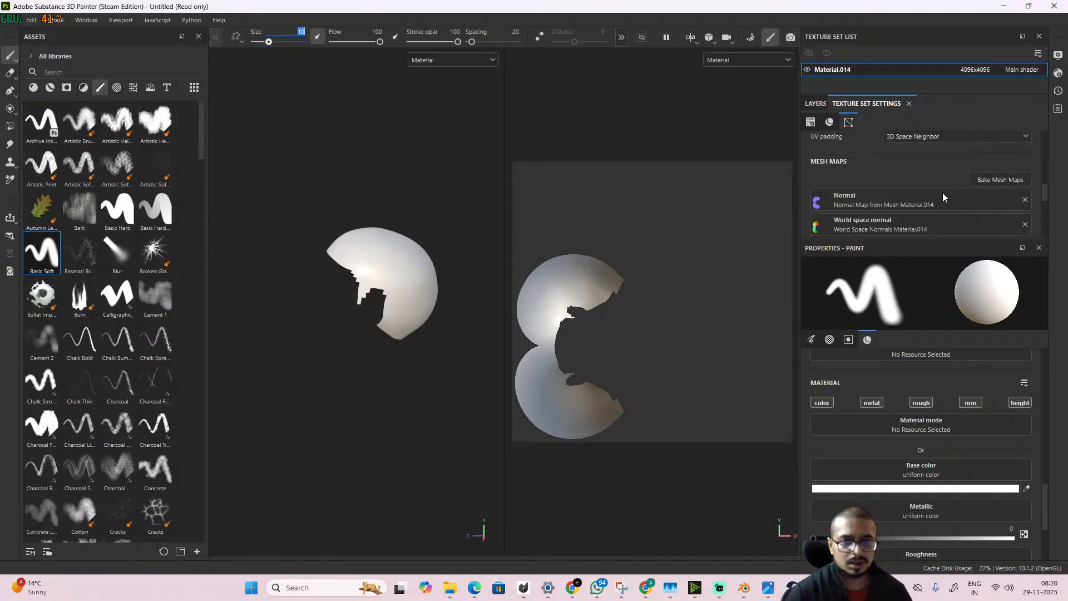
scroll(942, 192, up, 5)
click(1022, 143)
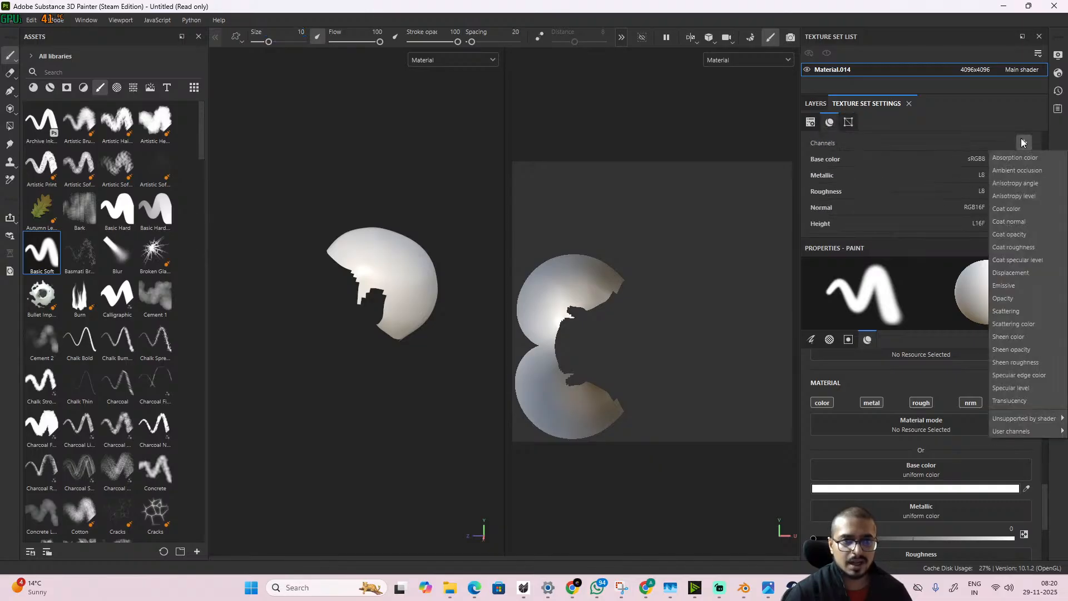
click(1009, 299)
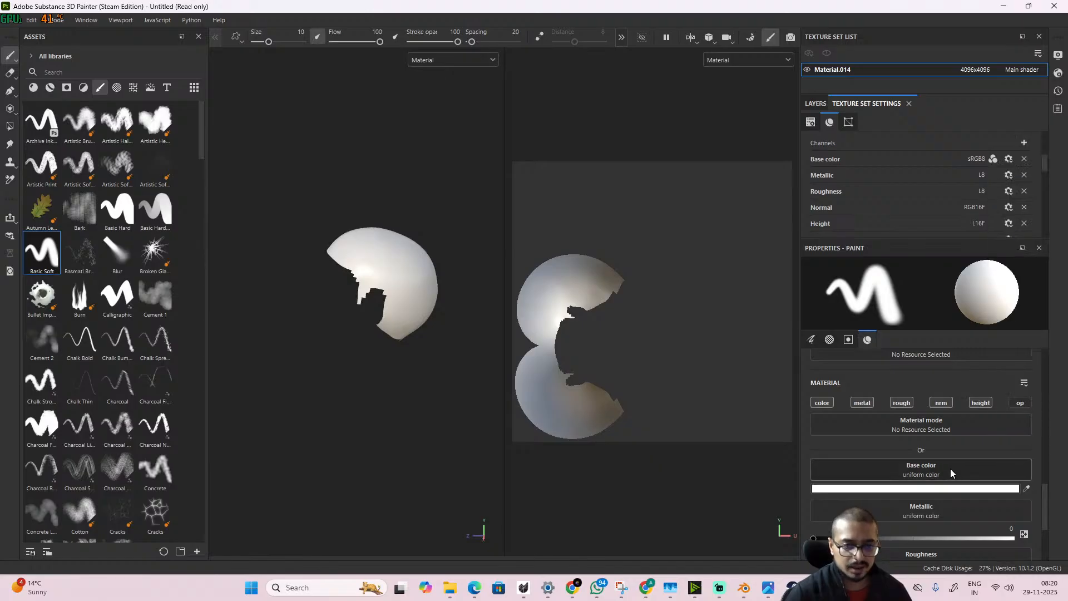
- Restrict the Layer 1 paint brush to the opacity channel, disabling color, metal, rough, nrm and height, and set its opacity to 0
scroll(950, 469, down, 2)
scroll(950, 468, up, 3)
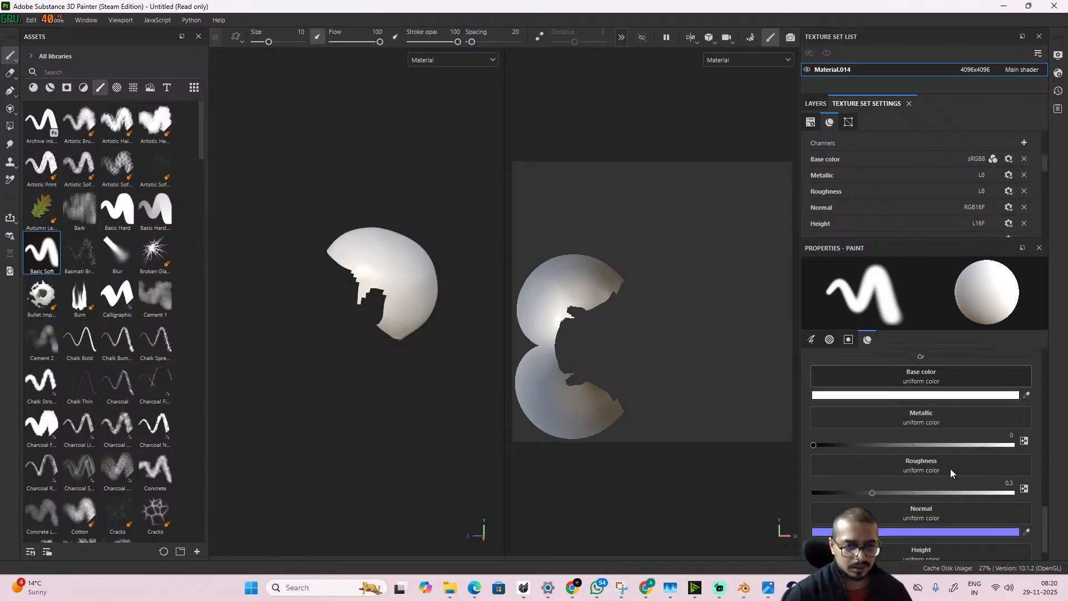
click(817, 105)
scroll(933, 449, down, 3)
scroll(933, 449, down, 1)
scroll(965, 443, up, 3)
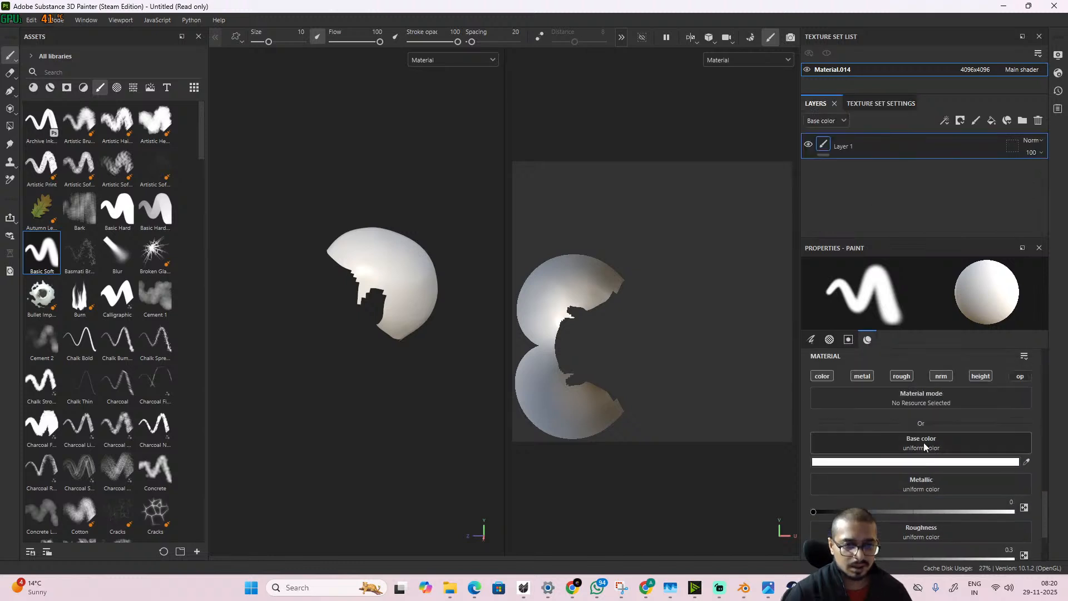
click(822, 376)
click(863, 377)
click(901, 378)
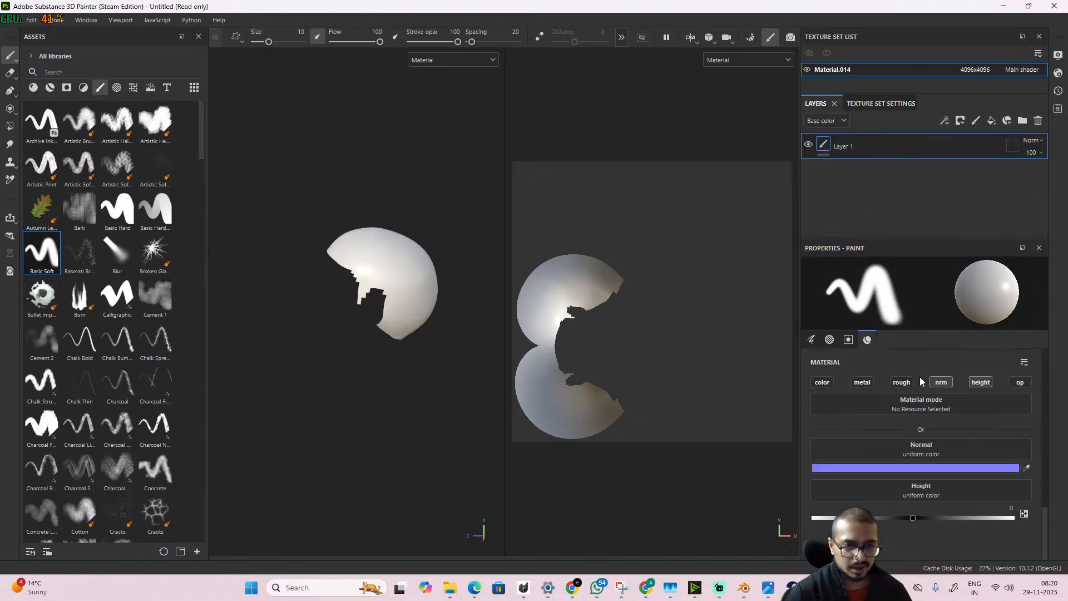
click(938, 382)
click(980, 382)
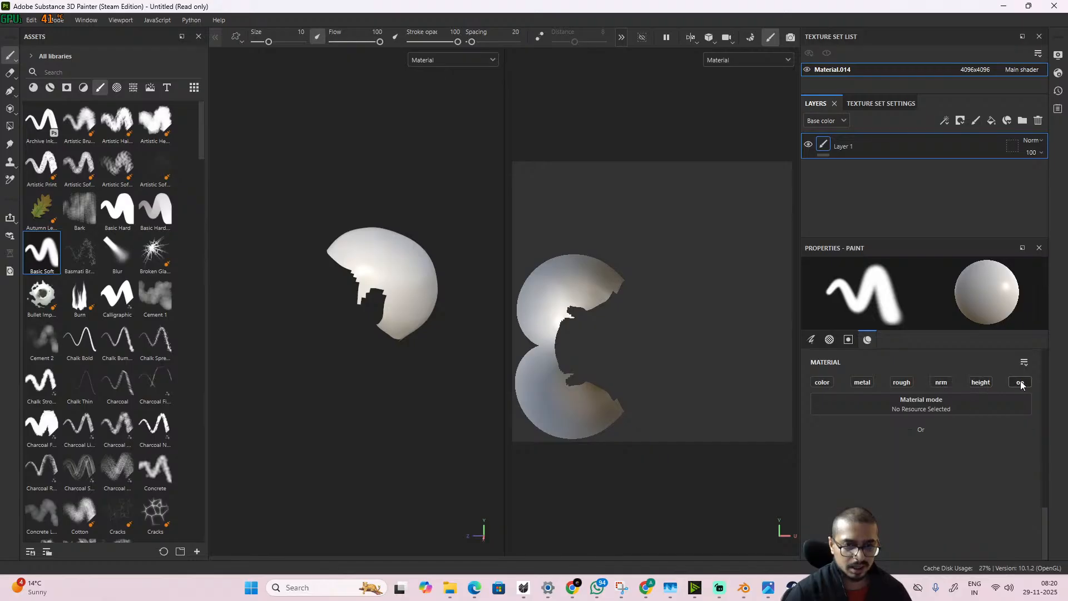
click(1020, 383)
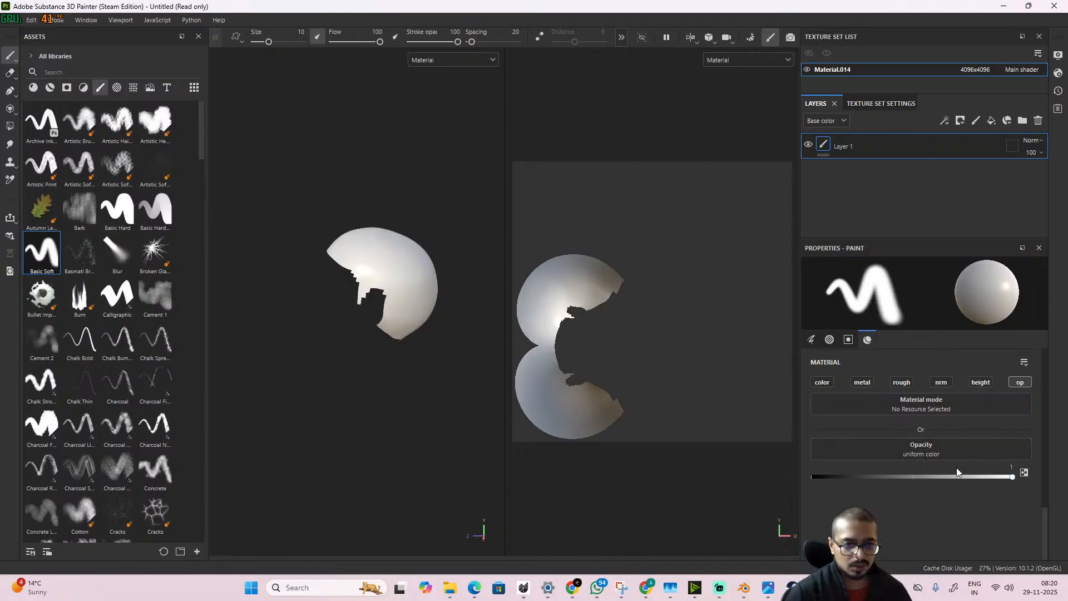
drag(956, 473, 812, 477)
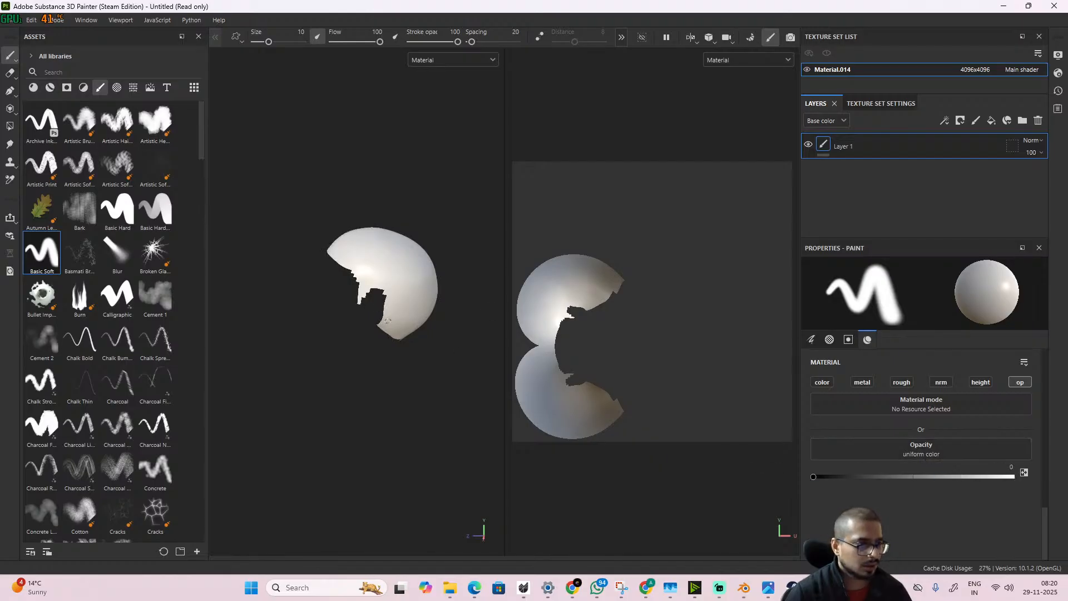
- Display only the Opacity channel in the 3D and UV views
scroll(436, 356, up, 3)
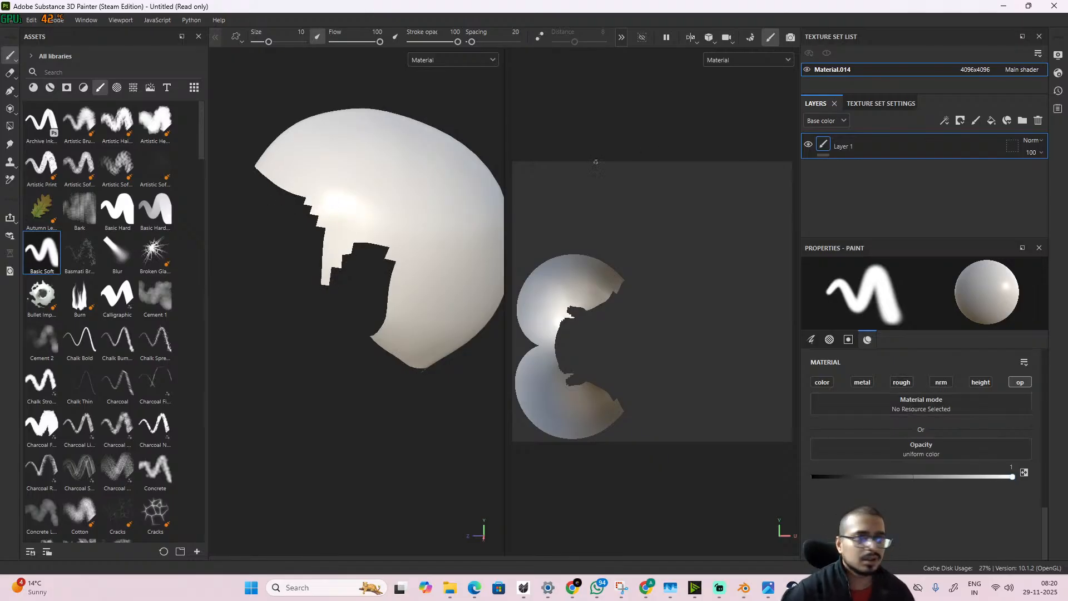
click(473, 60)
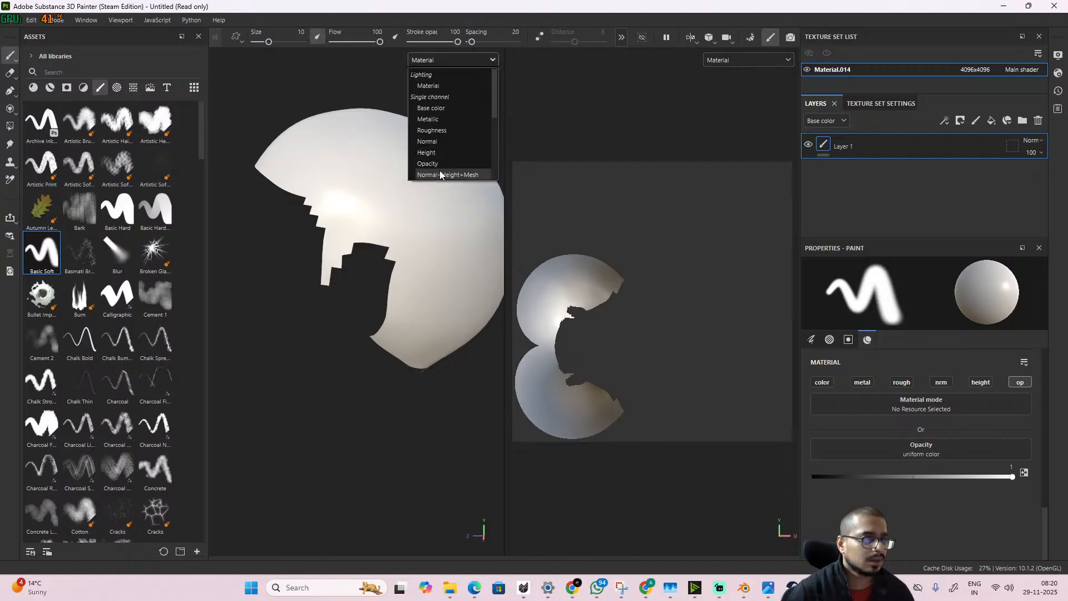
click(439, 173)
click(477, 59)
click(439, 163)
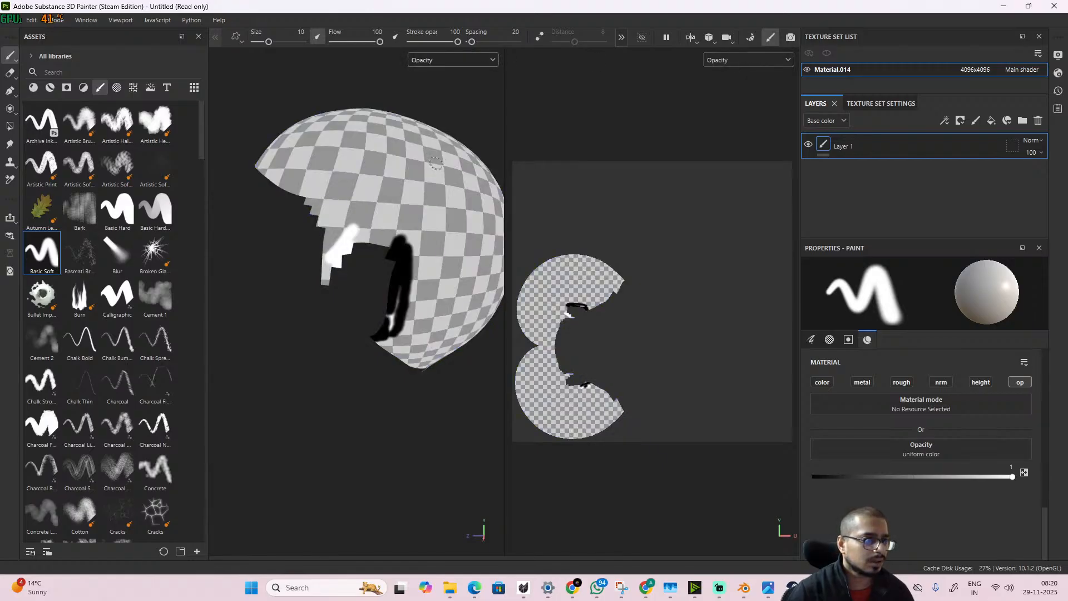
- Undo the test opacity strokes around the scalp's ear cutout
key(ctrl+z)
key(ctrl+z)
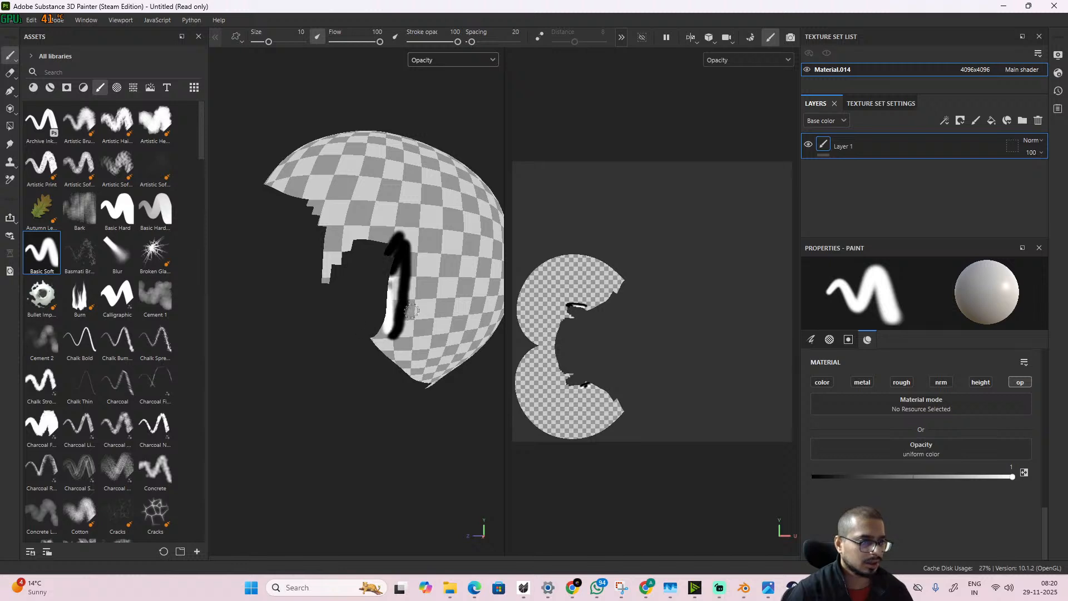
key(ctrl+z)
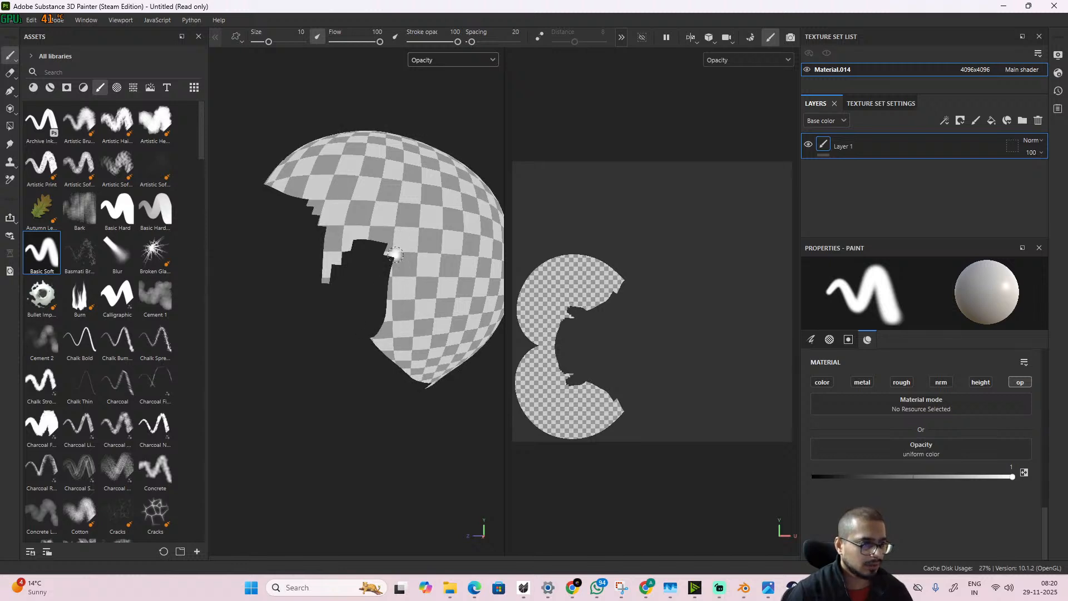
- Try painting full opacity along the scalp's ear and nape edges without symmetry, and undo the strokes
mouse_move(391, 280)
mouse_down()
mouse_move(382, 337)
mouse_move(401, 363)
mouse_move(380, 350)
mouse_up()
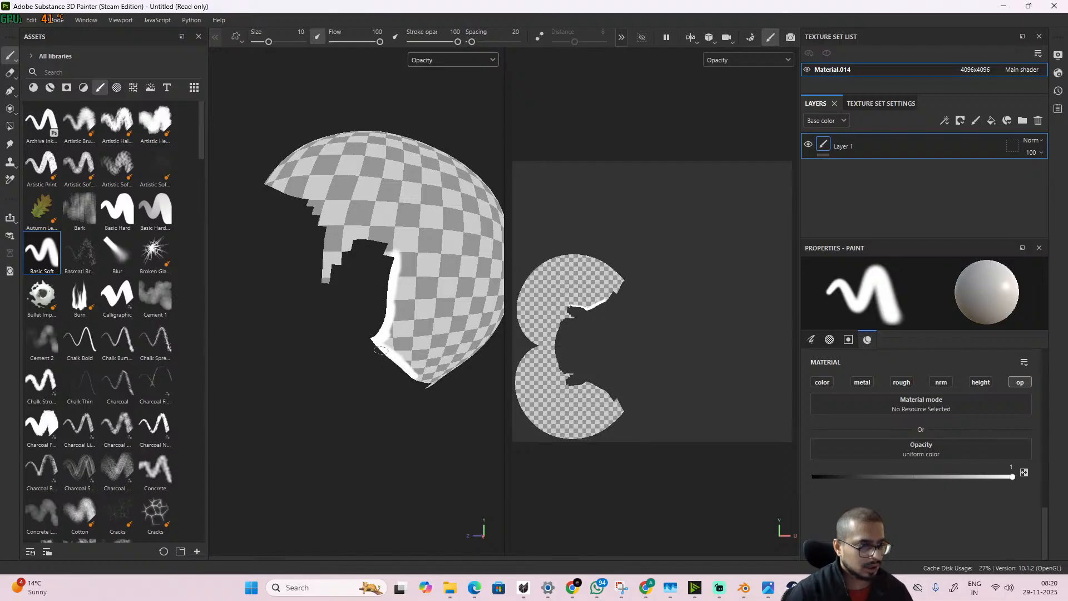
mouse_move(448, 400)
alt+mouse_down()
mouse_move(365, 339)
mouse_move(452, 366)
alt+mouse_up()
alt+middle_drag(444, 365, 336, 314)
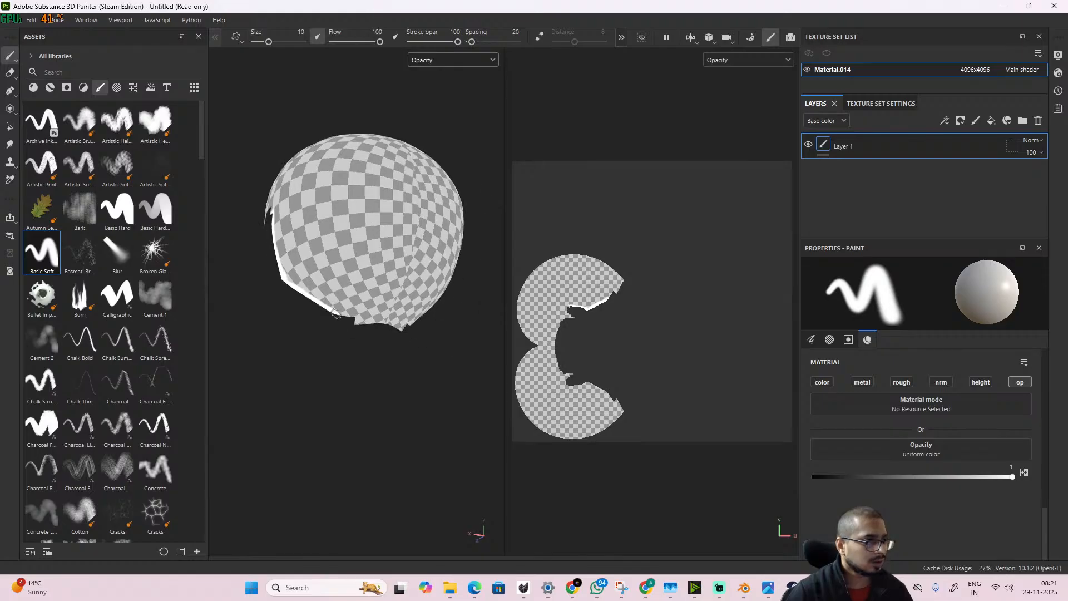
scroll(336, 314, up, 1)
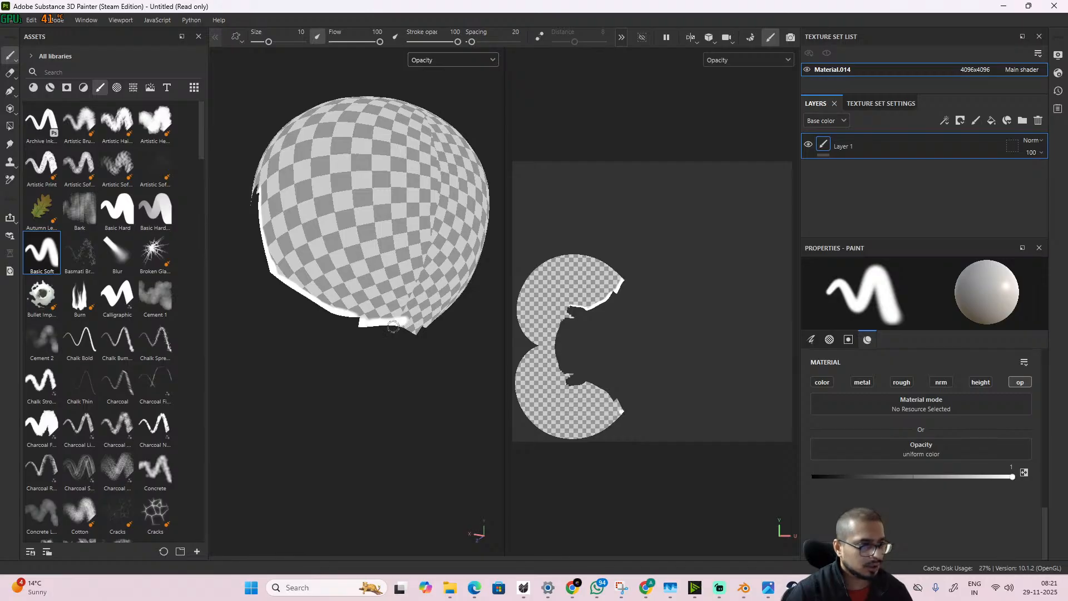
key(ctrl+z)
key(ctrl+z)
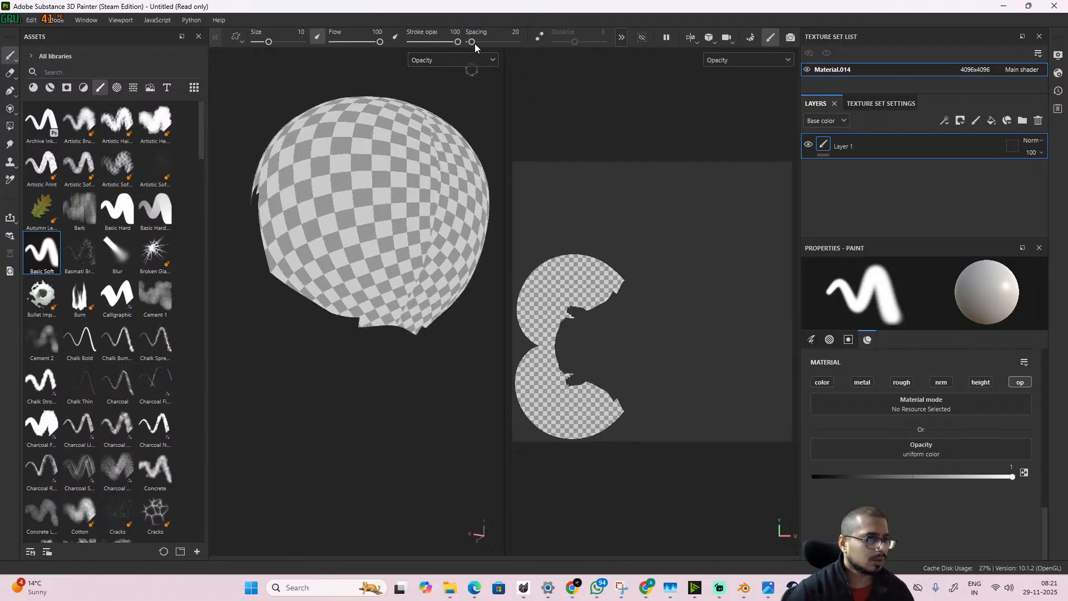
- Turn on symmetry and paint full opacity along the scalp's nape edge, behind the ear, and around the ear cutout
click(620, 38)
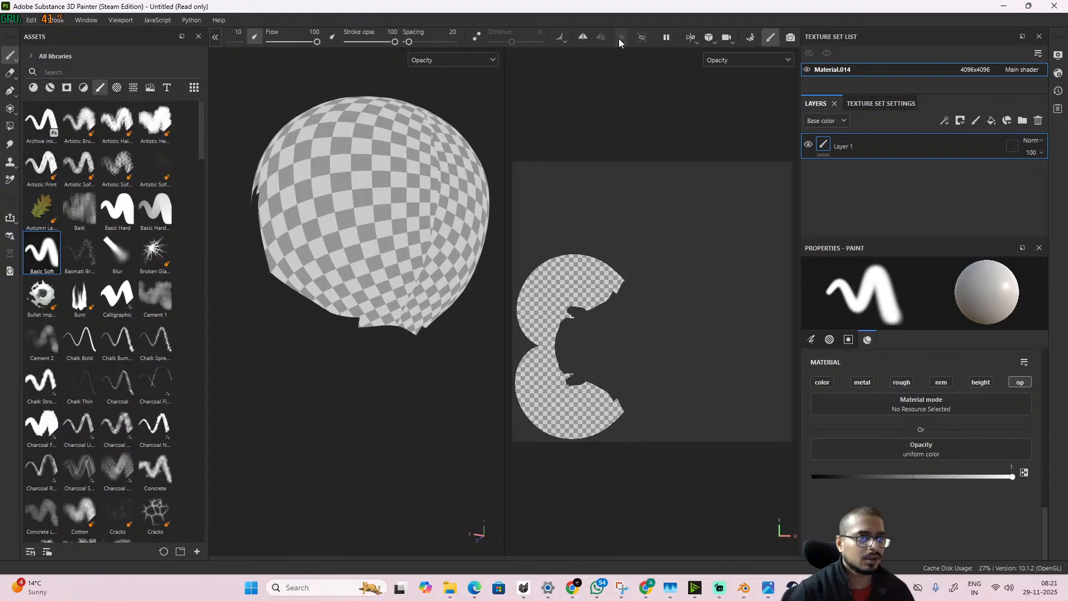
click(583, 38)
drag(390, 322, 352, 326)
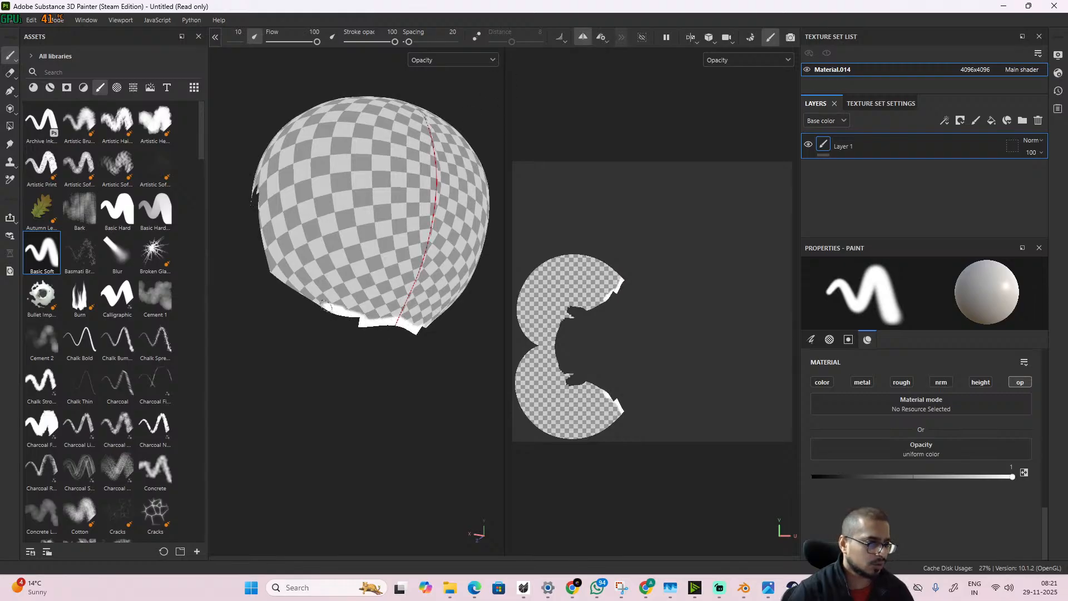
drag(325, 306, 272, 272)
alt+drag(257, 236, 308, 292)
drag(282, 237, 283, 170)
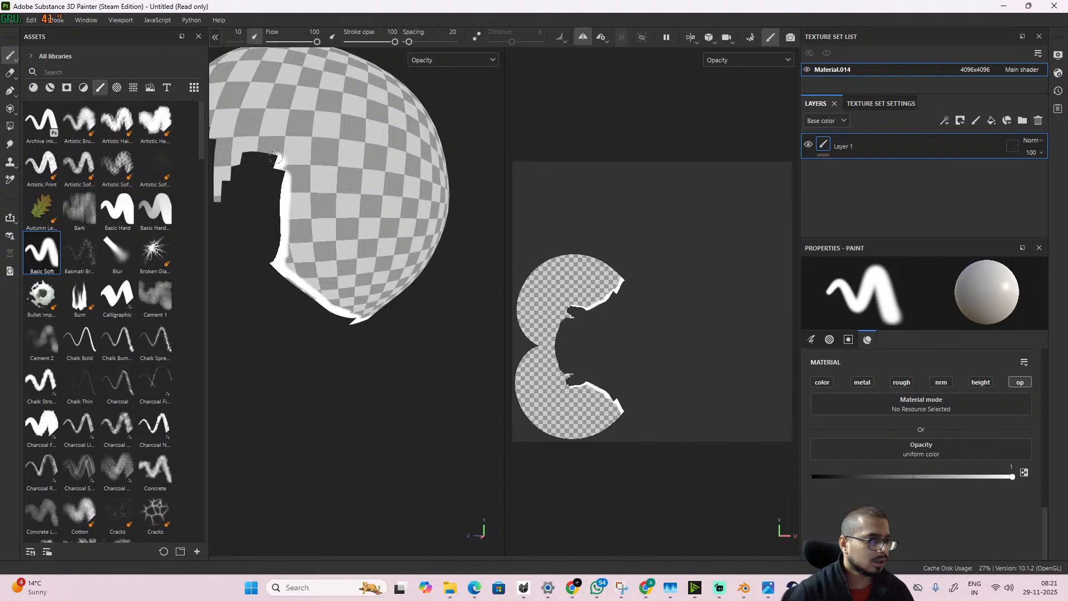
drag(276, 155, 249, 147)
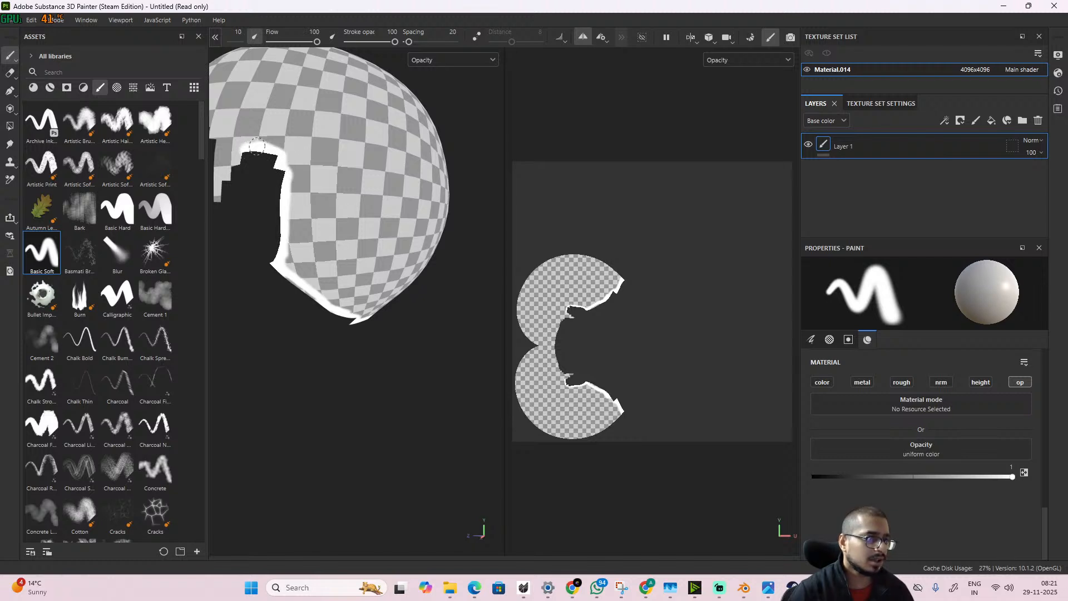
mouse_move(230, 170)
mouse_down()
mouse_move(238, 151)
mouse_move(217, 187)
mouse_up()
- Paint full opacity along the sideburn and the front hairline edge of the scalp
alt+right_drag(265, 189, 266, 229)
alt+drag(265, 229, 289, 239)
scroll(426, 289, up, 4)
alt+middle_drag(289, 239, 311, 424)
mouse_move(311, 422)
mouse_down()
mouse_move(322, 409)
mouse_move(312, 418)
mouse_move(314, 332)
mouse_move(271, 280)
mouse_move(320, 307)
mouse_move(262, 331)
mouse_up()
mouse_move(417, 321)
mouse_down()
mouse_move(250, 285)
mouse_move(372, 316)
mouse_move(329, 334)
mouse_move(377, 370)
mouse_move(415, 310)
mouse_move(325, 285)
mouse_move(210, 295)
mouse_up()
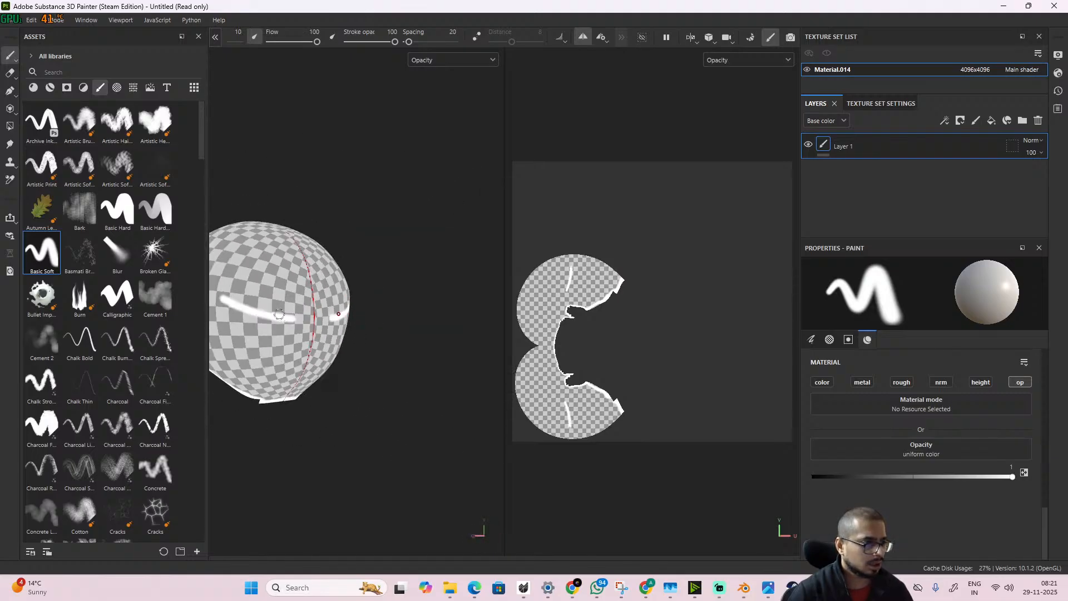
- Erase the stray opacity stroke across the back of the scalp
key(e)
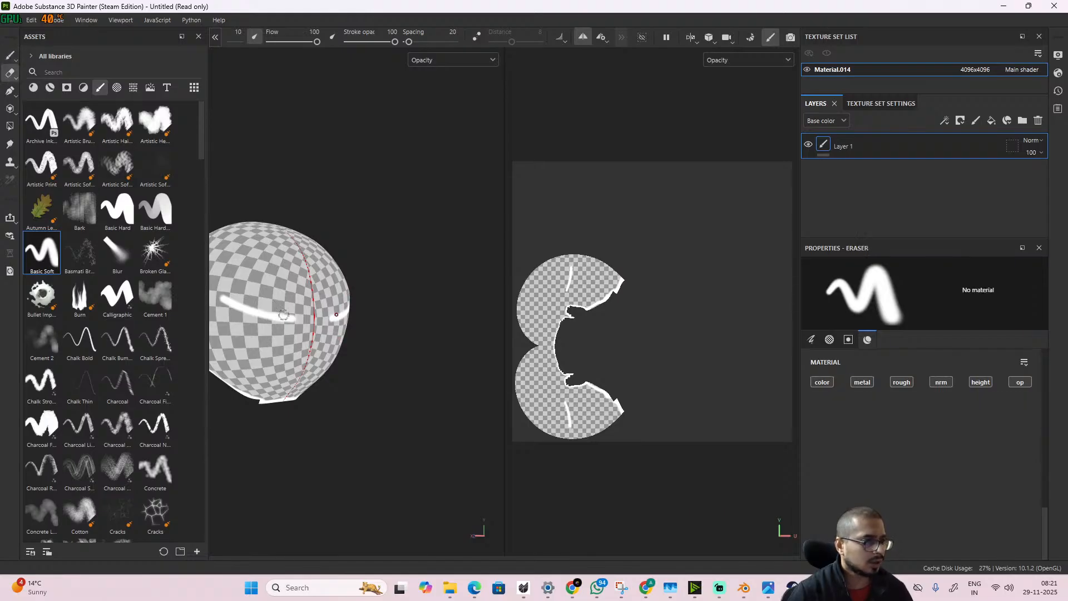
drag(307, 313, 265, 315)
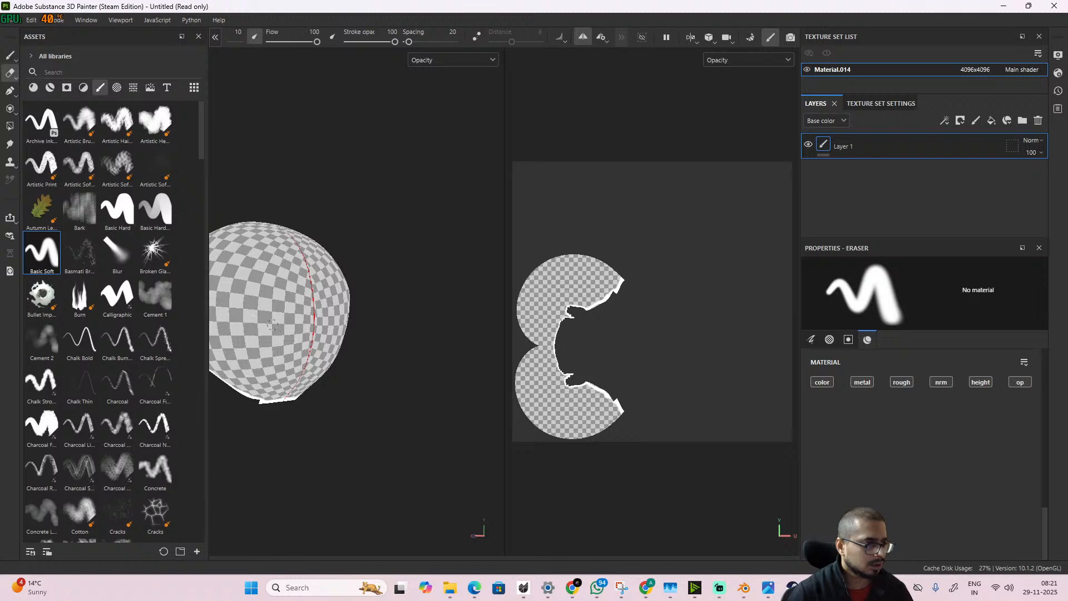
alt+drag(256, 318, 402, 338)
alt+middle_drag(402, 337, 412, 340)
scroll(339, 339, up, 3)
alt+middle_drag(338, 338, 337, 391)
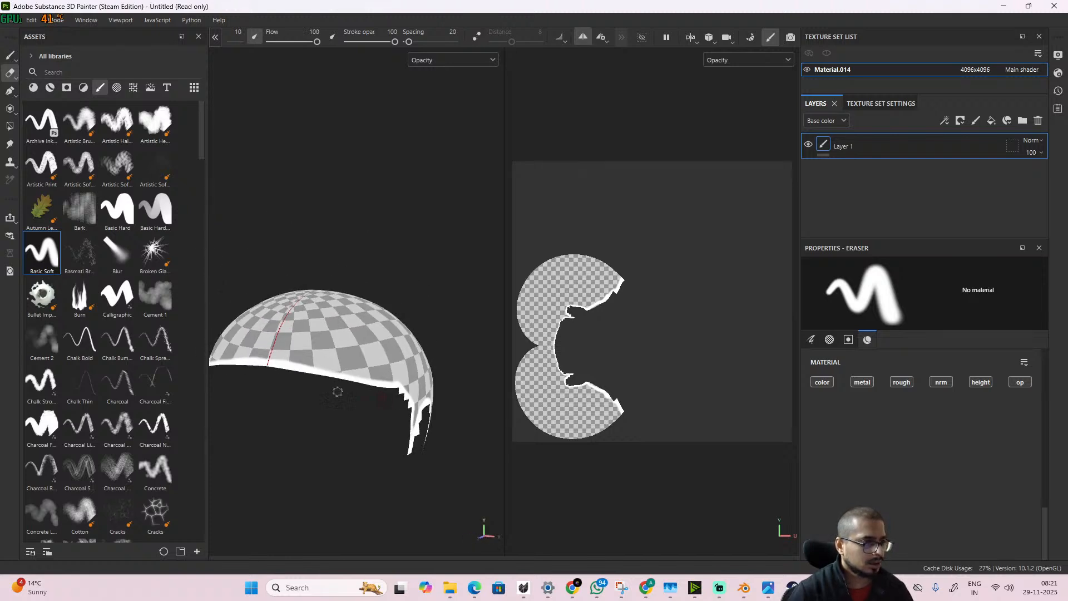
- Set the Smudge tool's brush size to 54.27 and smudge the opacity along the scalp's front hairline inward
scroll(337, 392, up, 1)
click(10, 144)
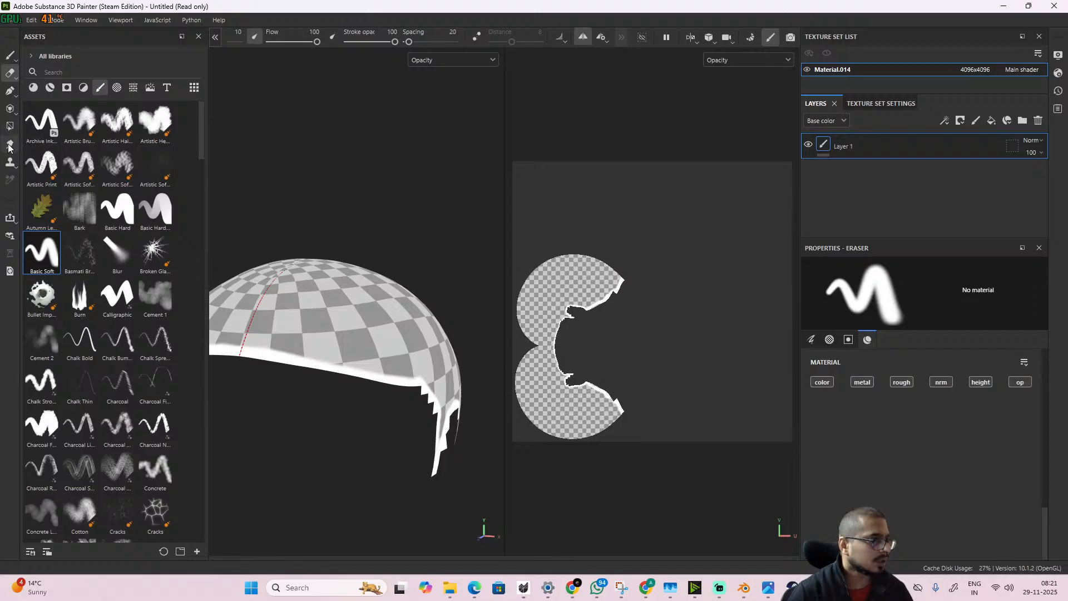
right_click(377, 330)
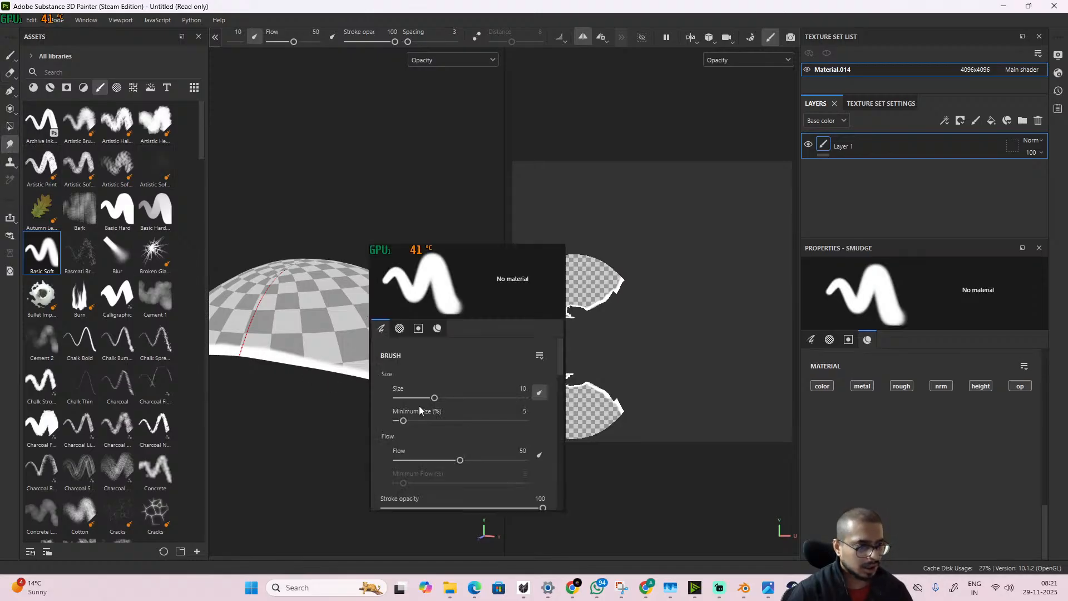
drag(434, 389, 488, 393)
mouse_move(408, 367)
mouse_down()
mouse_move(393, 346)
mouse_move(311, 368)
mouse_move(275, 356)
mouse_move(261, 331)
mouse_move(239, 344)
mouse_move(359, 343)
mouse_up()
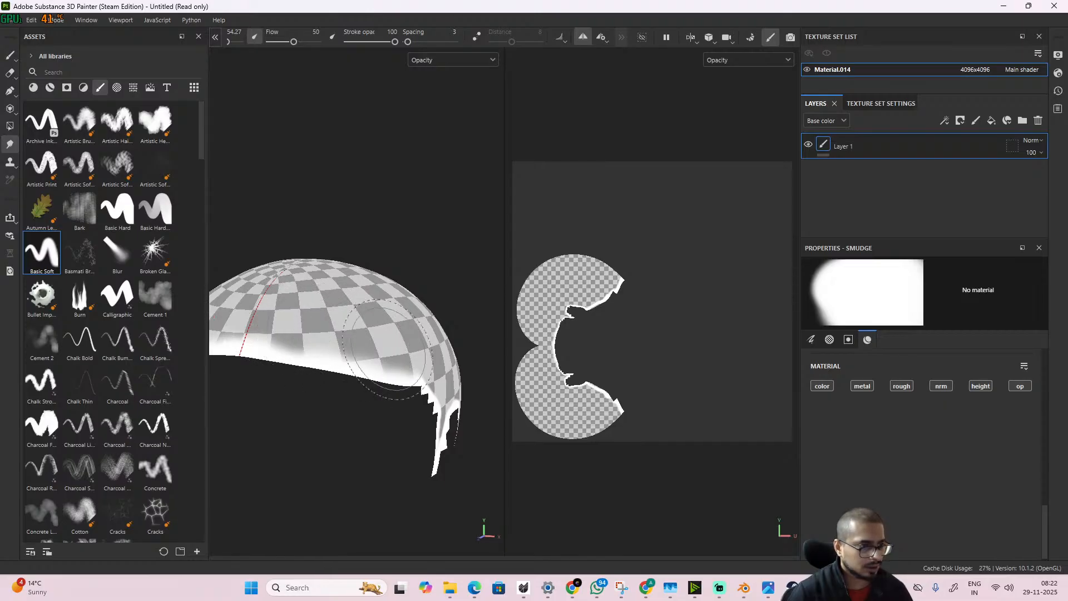
alt+drag(410, 375, 320, 351)
mouse_move(436, 384)
mouse_down()
mouse_move(439, 406)
mouse_move(462, 420)
mouse_move(448, 413)
mouse_up()
- Smudge the opacity edge inward around the scalp's sideburn, ear cutout and nape
alt+middle_drag(448, 414, 320, 338)
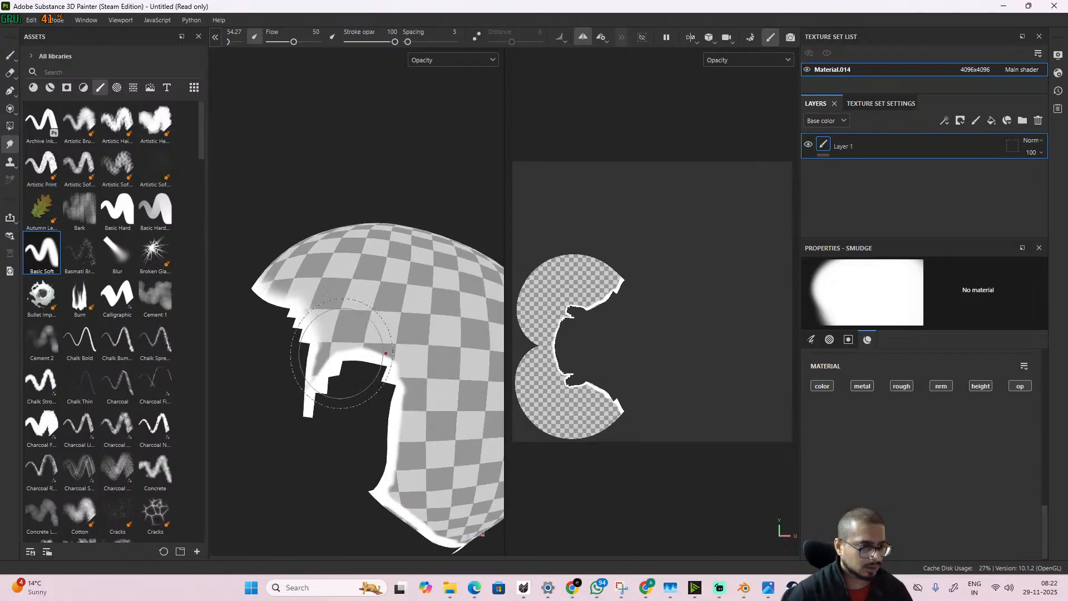
mouse_move(332, 359)
mouse_down()
mouse_move(328, 367)
mouse_move(316, 356)
mouse_move(320, 345)
mouse_move(367, 362)
mouse_move(417, 400)
mouse_move(390, 428)
mouse_move(384, 478)
mouse_move(425, 484)
mouse_move(395, 495)
mouse_move(429, 434)
mouse_move(377, 270)
mouse_move(355, 388)
mouse_move(390, 434)
mouse_move(422, 445)
mouse_move(384, 422)
mouse_move(363, 430)
mouse_up()
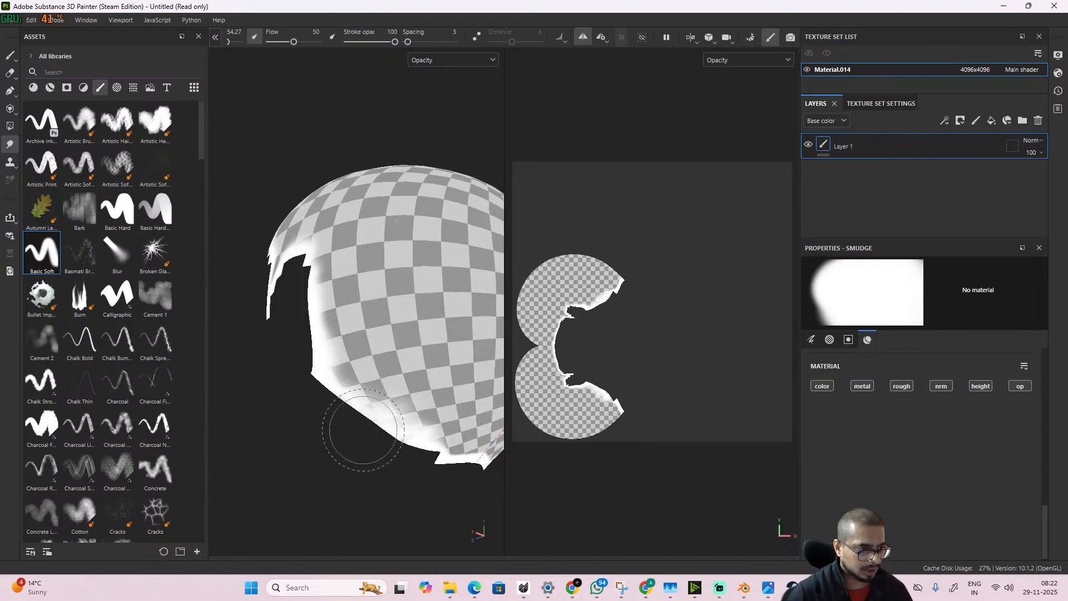
alt+drag(429, 465, 438, 437)
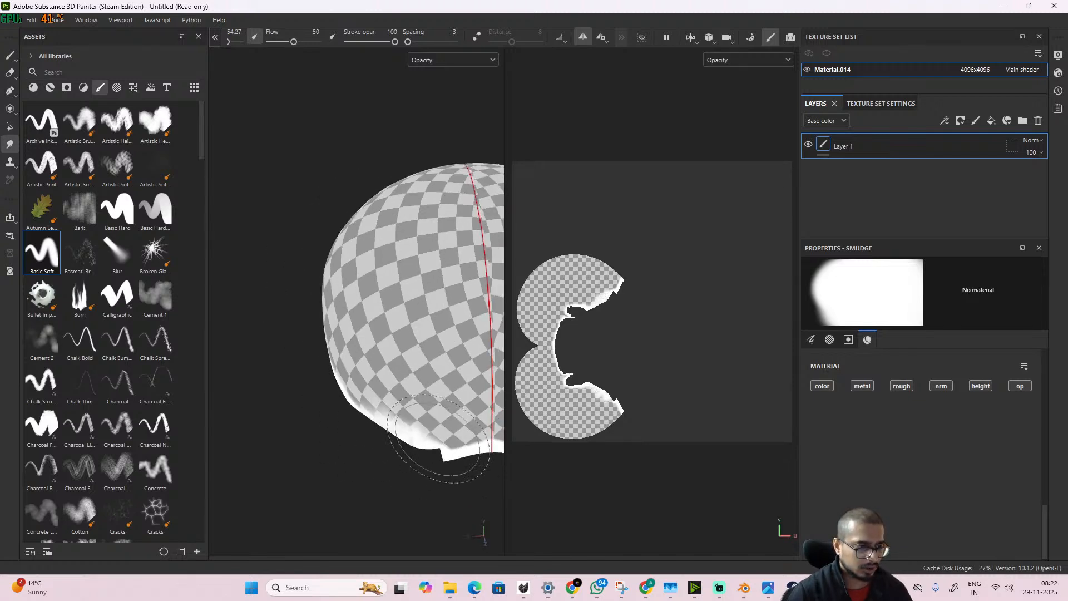
alt+drag(356, 404, 331, 374)
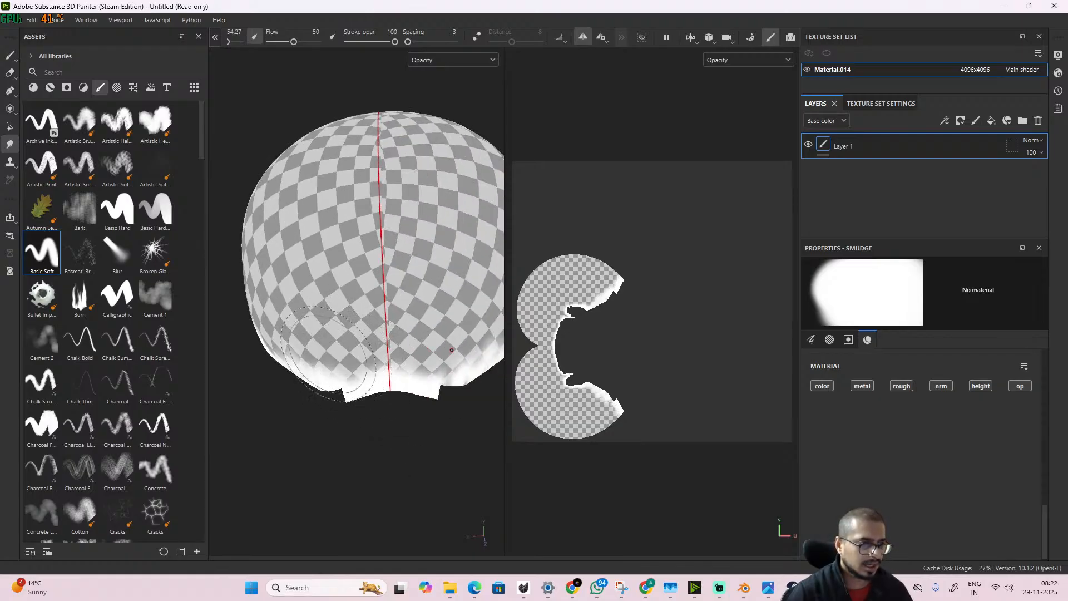
alt+drag(327, 353, 477, 434)
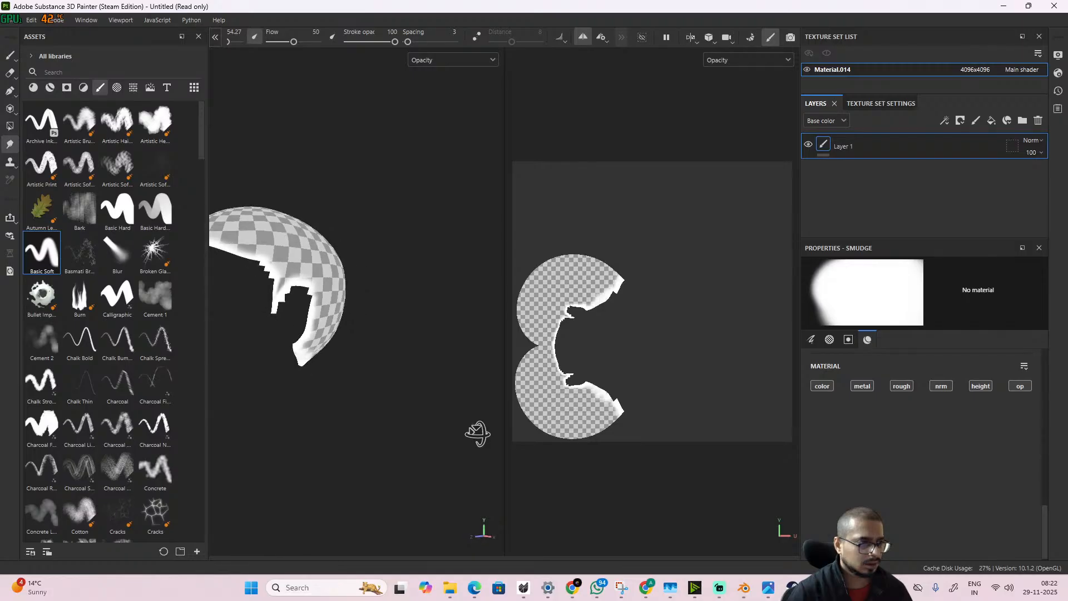
mouse_move(334, 358)
alt+mouse_down()
mouse_move(309, 357)
mouse_move(393, 422)
mouse_move(345, 406)
mouse_move(281, 327)
mouse_move(347, 354)
alt+mouse_up()
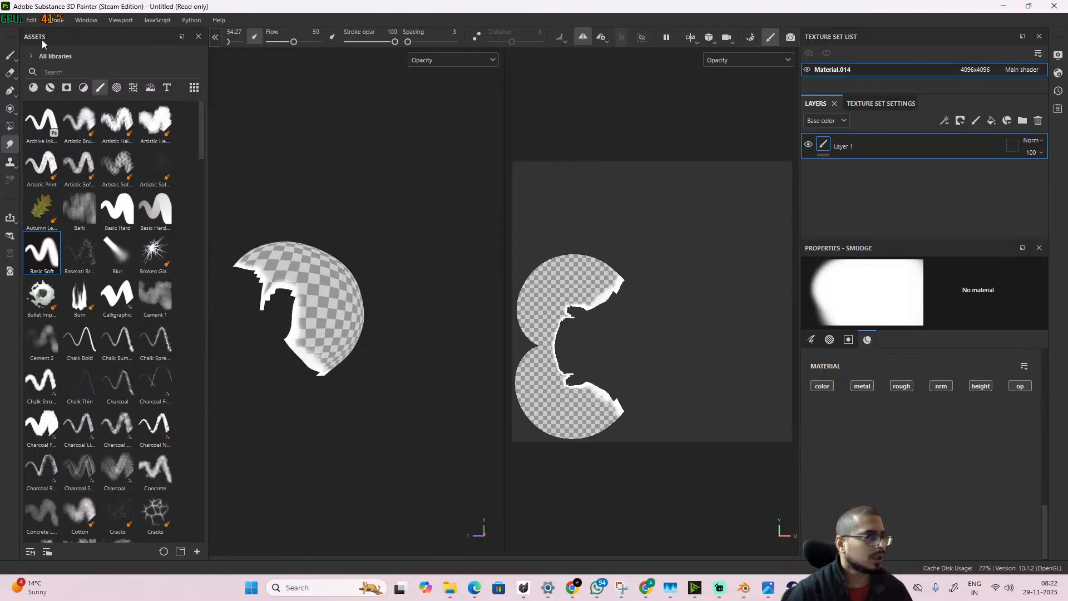
- Open the texture export settings and limit Material.014's output maps to $textureSet_Opacity
click(11, 24)
click(70, 188)
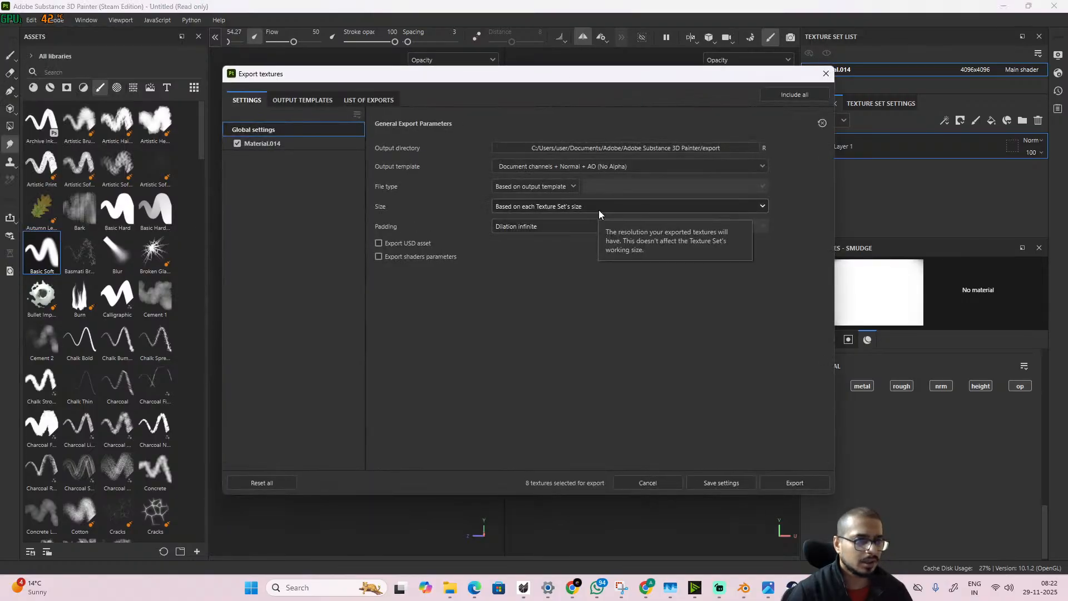
click(278, 144)
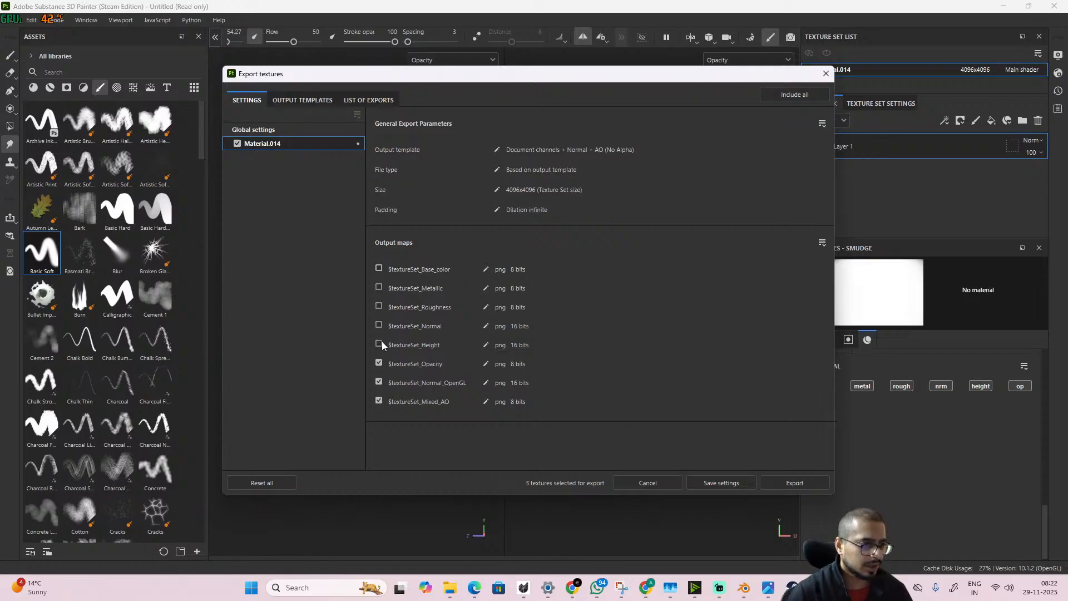
- Set the export's output directory to D:/Blender_Tuttorial_1/Substance_texturing/Tex_Character_final
click(293, 130)
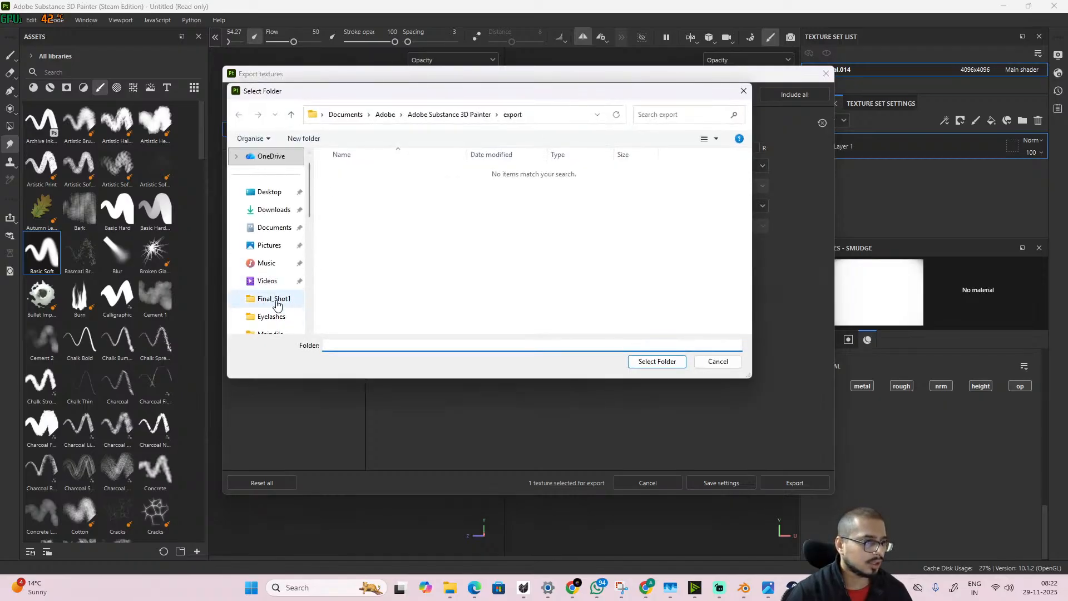
scroll(270, 313, down, 3)
click(282, 191)
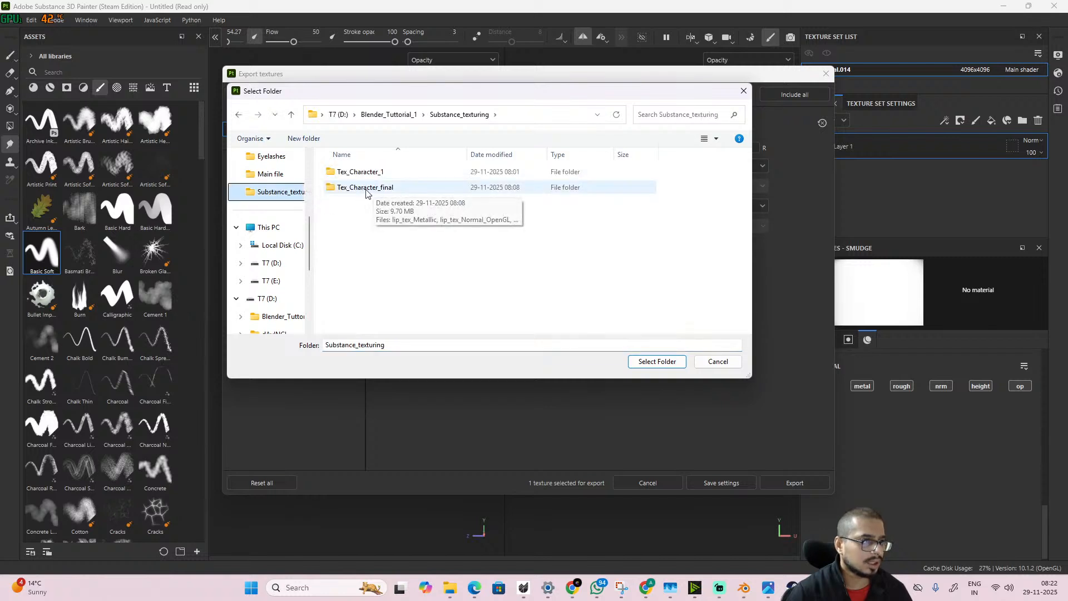
double_click(366, 188)
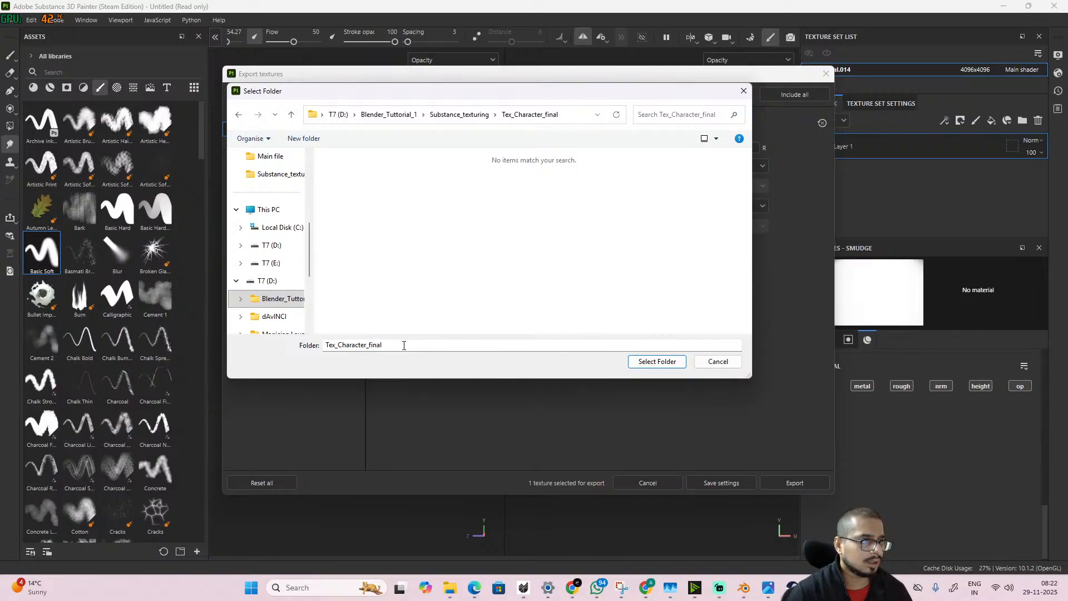
click(656, 362)
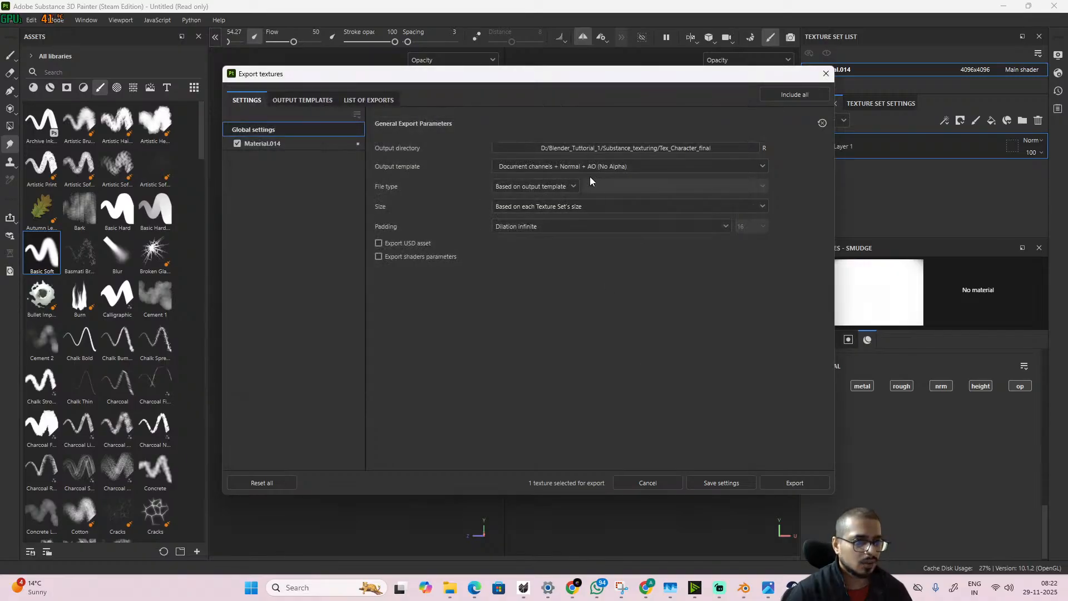
- Export the opacity texture with the Document channels + Normal + AO (No Alpha) template and close the export window
click(613, 167)
click(613, 166)
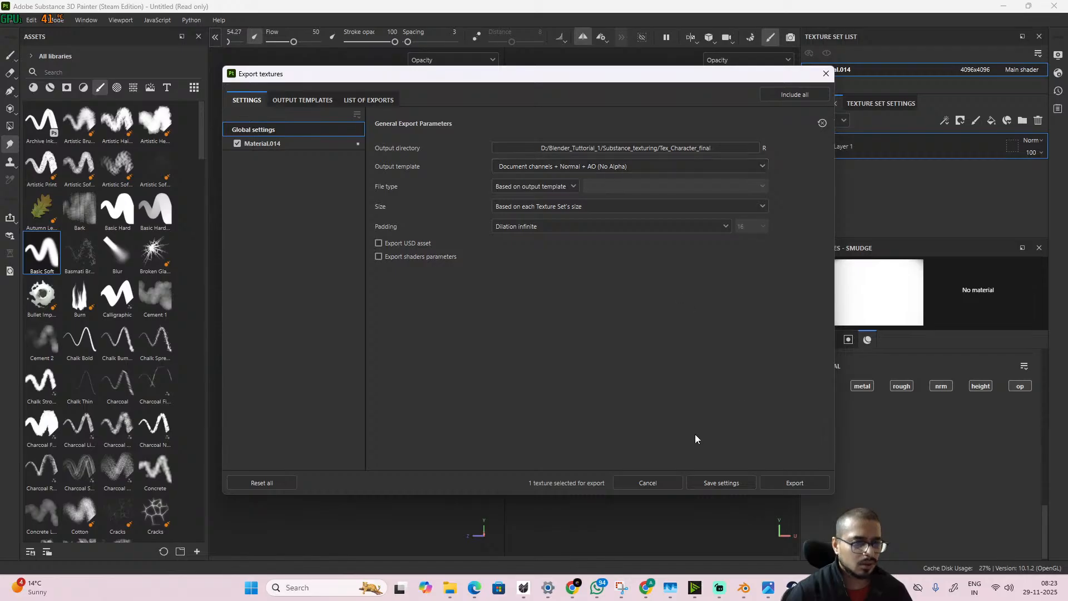
click(789, 483)
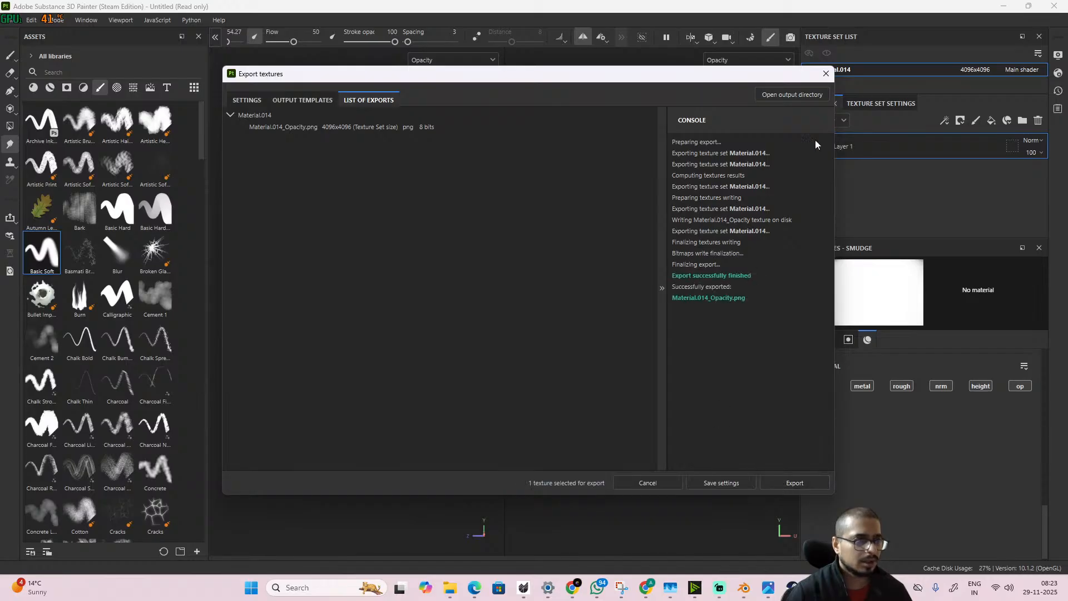
click(826, 73)
- Switch to Blender and load Material.014_Opacity.png from Tex_Character_final into the scalp material's image texture node
mouse_move(740, 588)
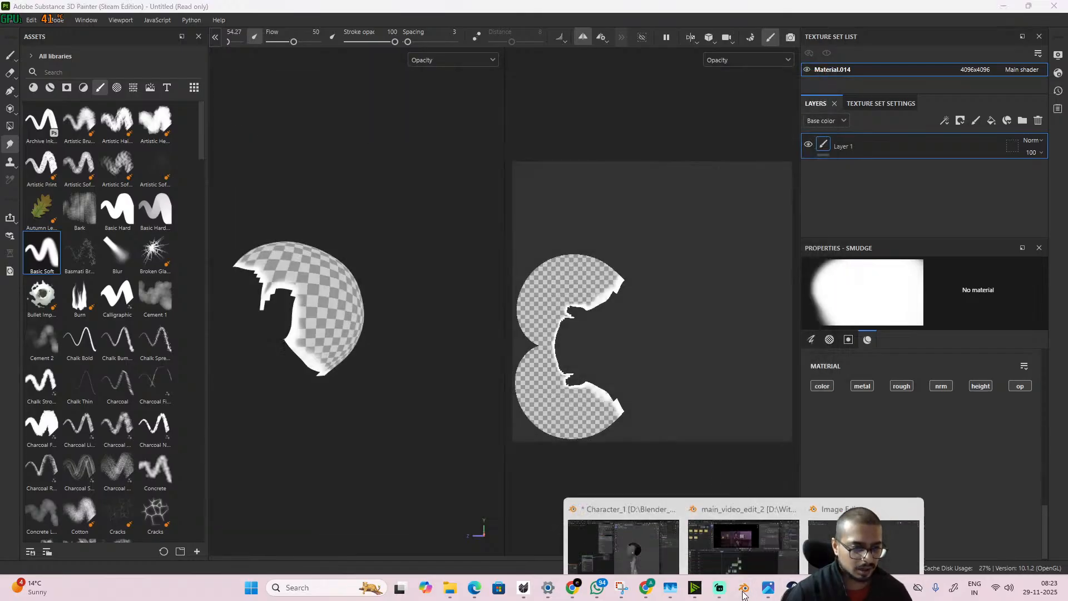
click(662, 532)
scroll(672, 346, up, 2)
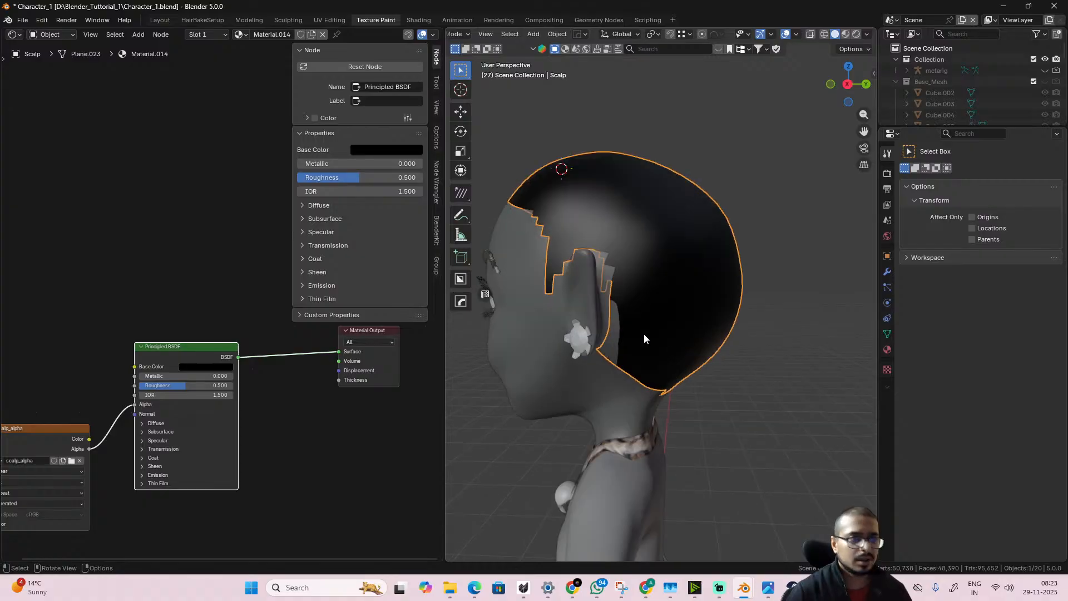
scroll(643, 333, down, 5)
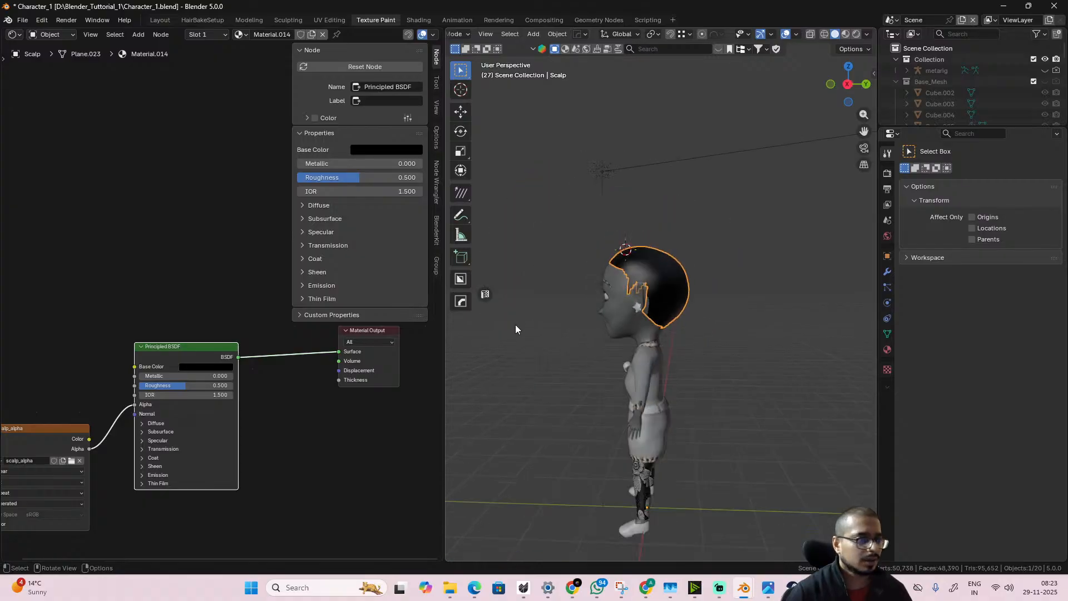
click(71, 461)
click(176, 166)
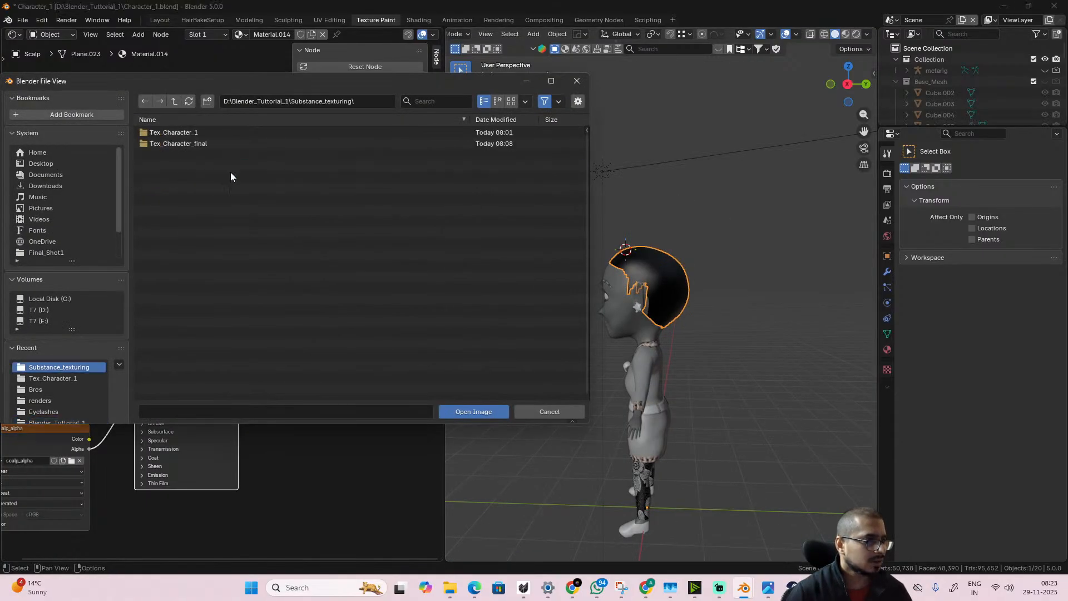
click(207, 146)
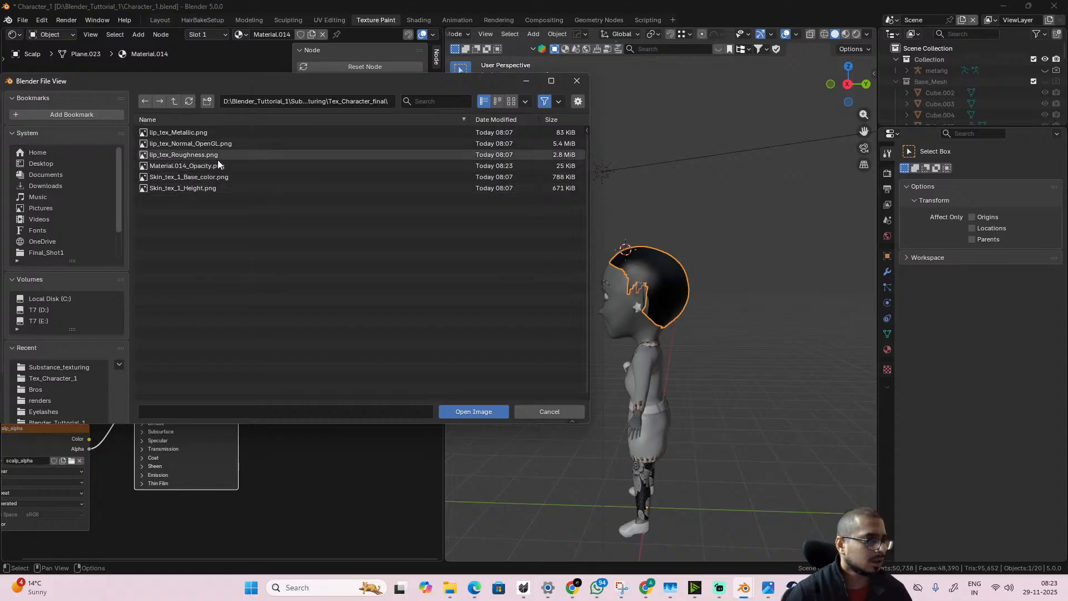
click(218, 167)
double_click(218, 167)
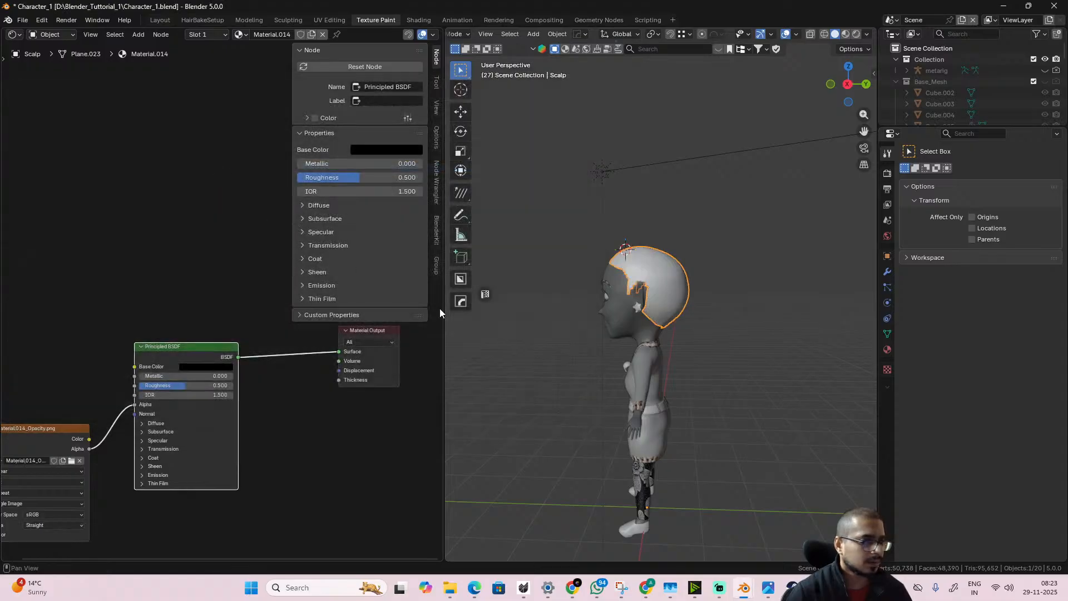
- Show the scalp in Material Preview shading and set the opacity image's color space to Non-Color
scroll(628, 328, up, 8)
scroll(615, 329, down, 5)
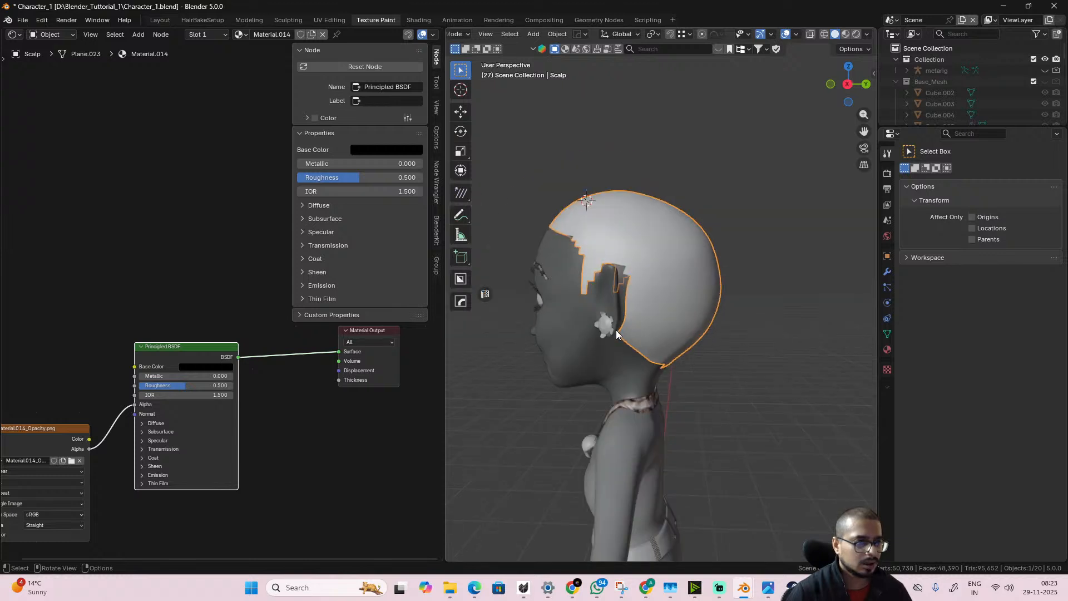
click(846, 34)
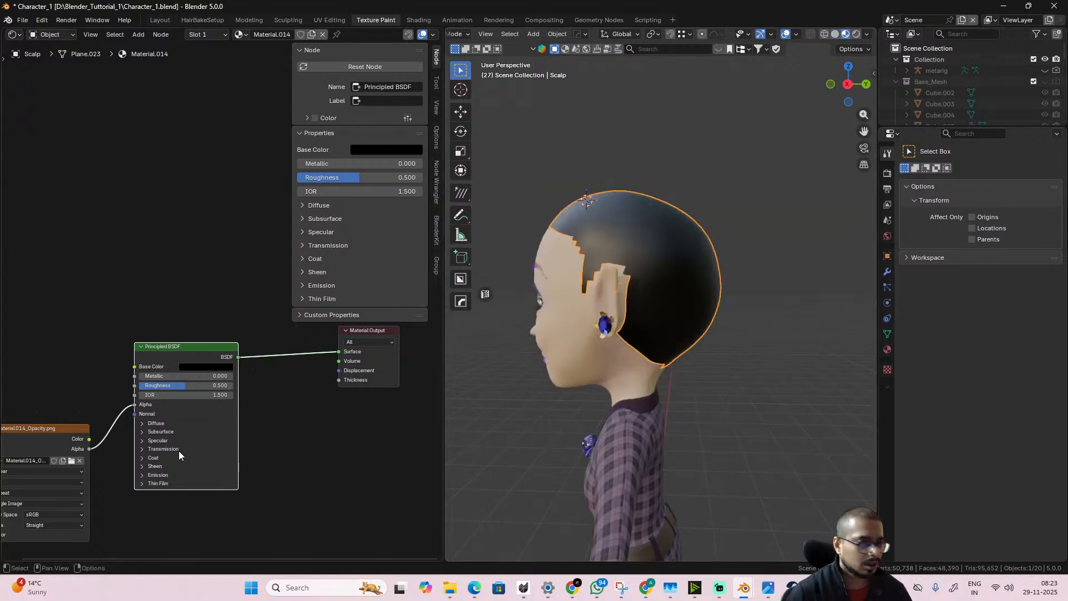
drag(88, 439, 134, 404)
click(71, 515)
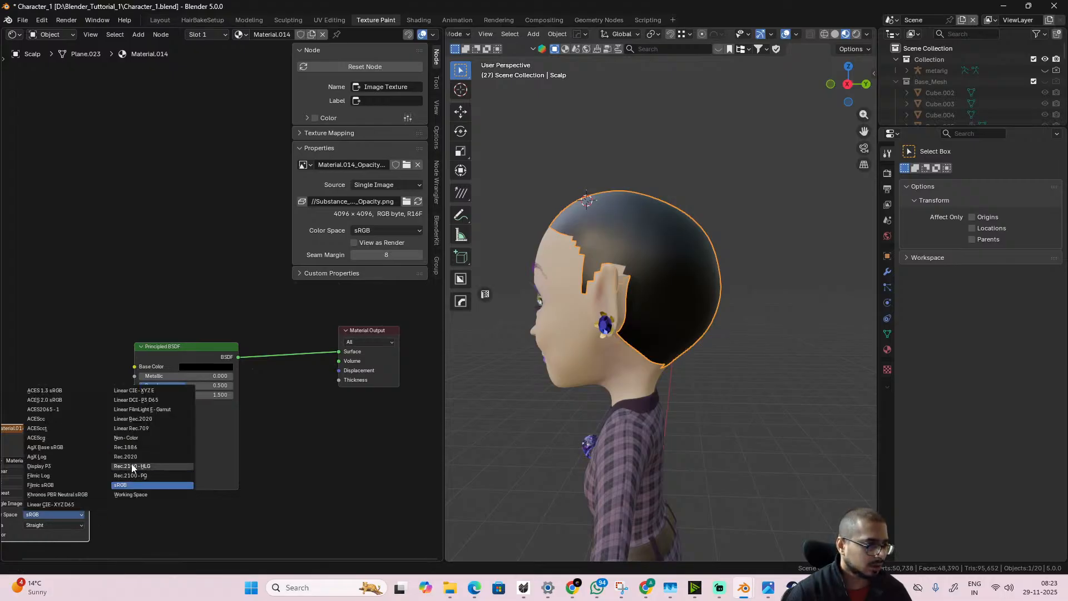
click(207, 367)
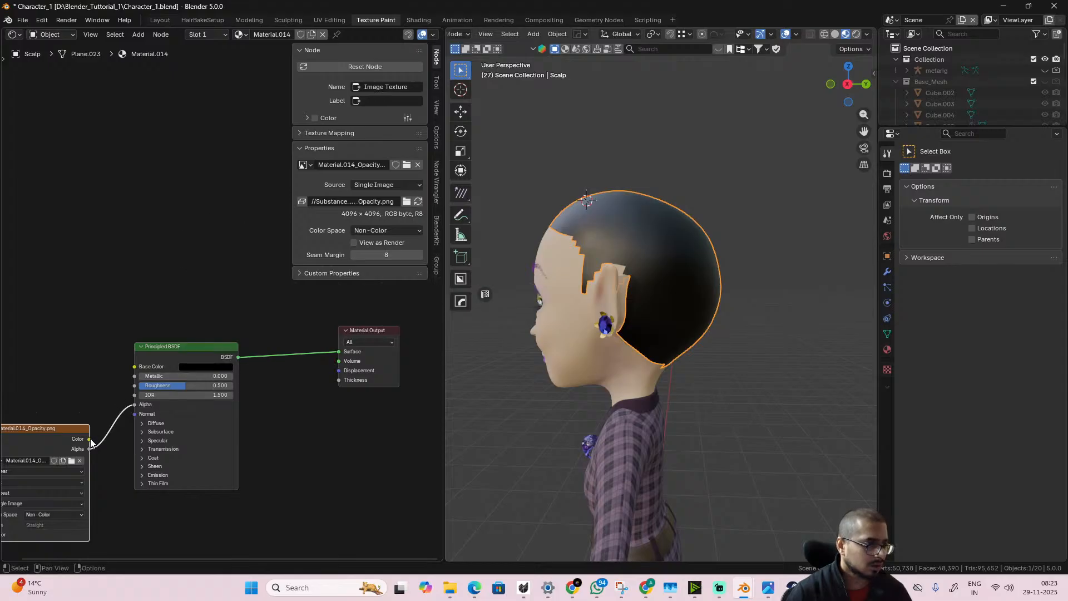
- Connect the opacity image's Color output to the Principled BSDF's Base Color and check the scalp in Rendered shading
drag(89, 439, 129, 368)
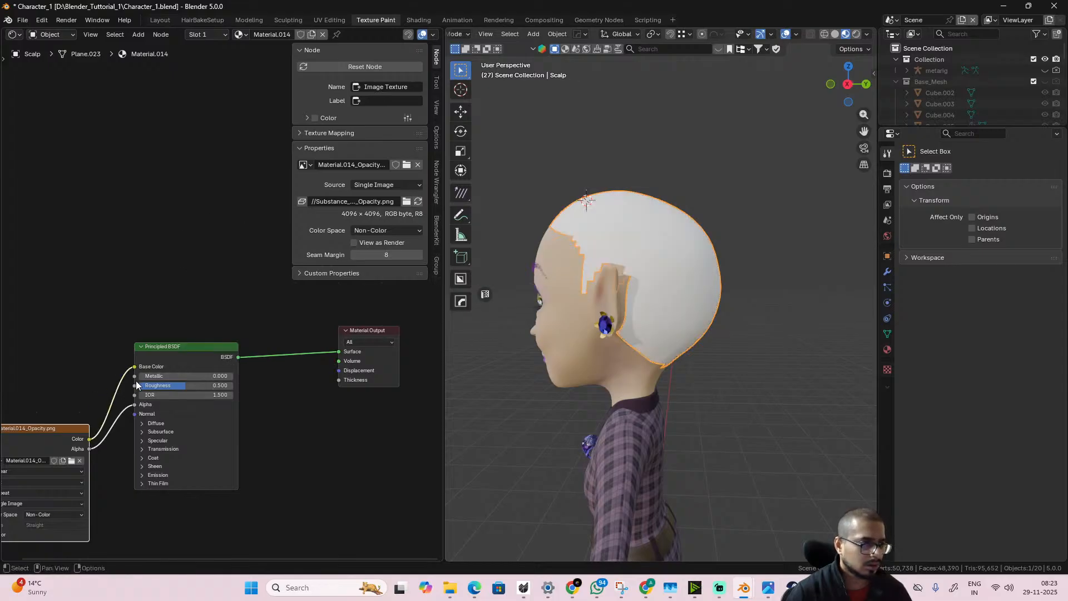
scroll(667, 280, down, 4)
scroll(664, 282, up, 6)
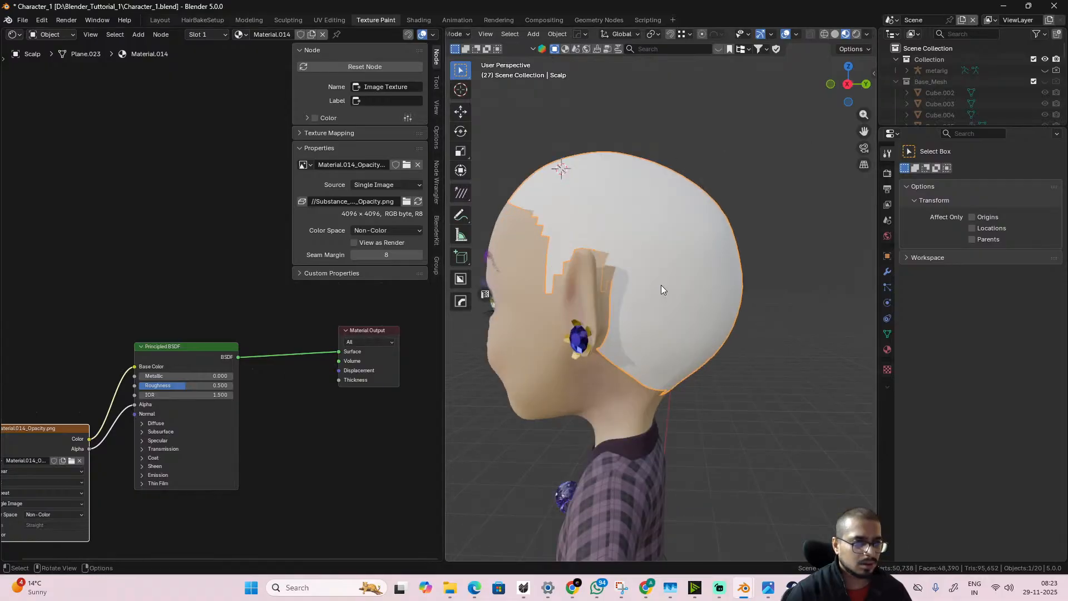
click(856, 34)
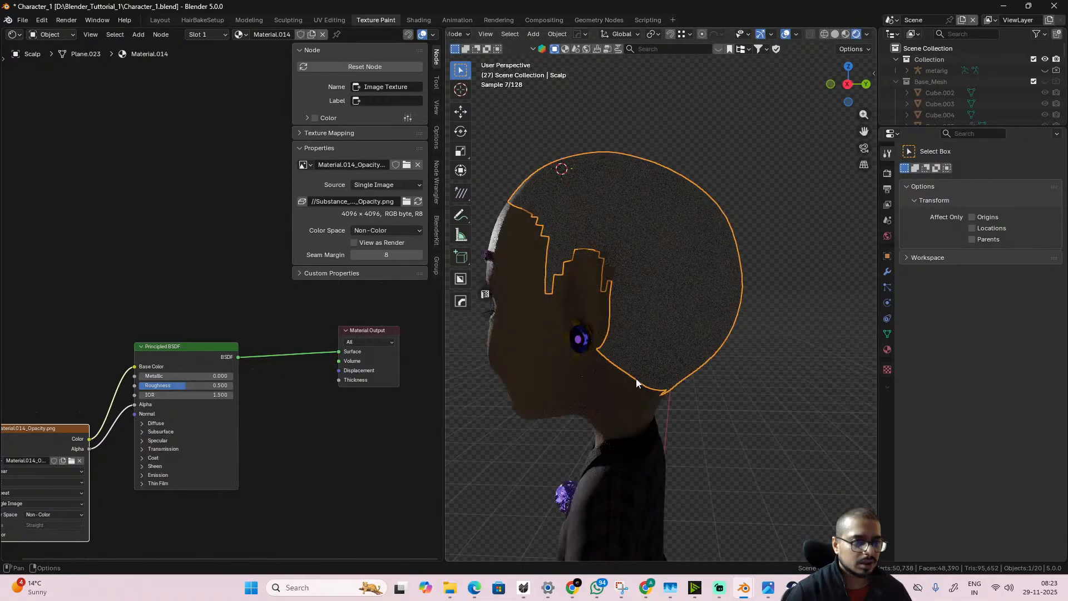
middle_drag(632, 402, 639, 398)
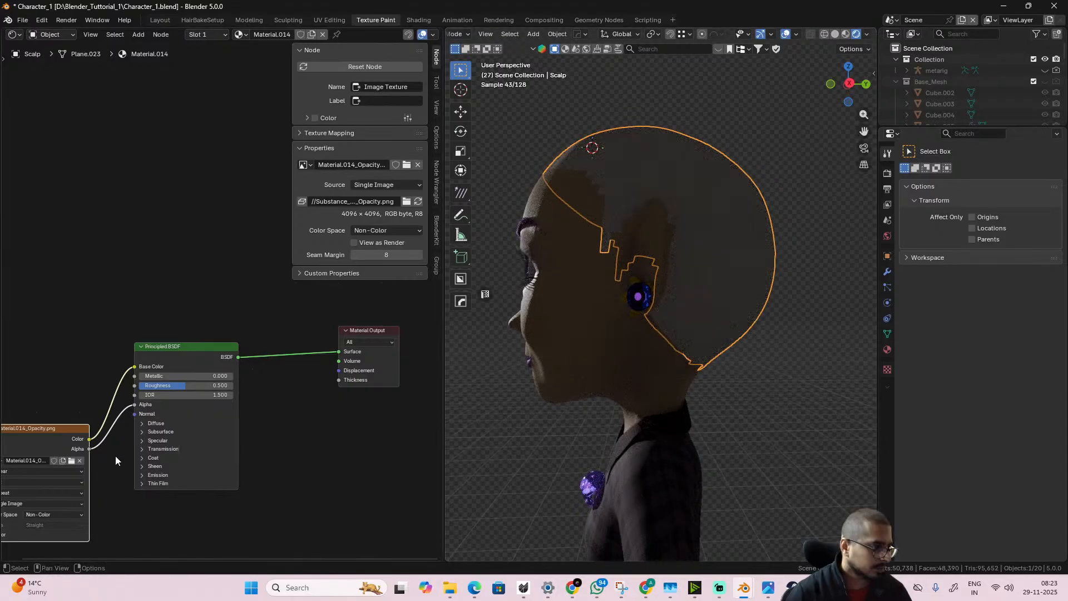
- Preview the opacity image's Color and Alpha outputs directly on the scalp through the Material Output
middle_drag(115, 455, 170, 419)
ctrl+shift+click(115, 403)
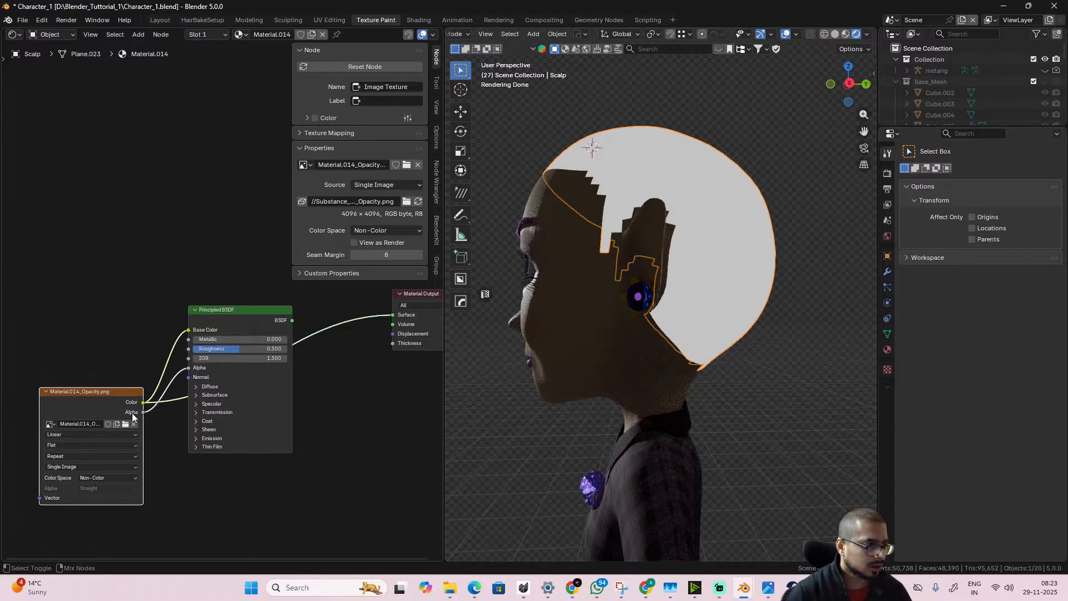
ctrl+shift+click(139, 414)
shift+click(136, 415)
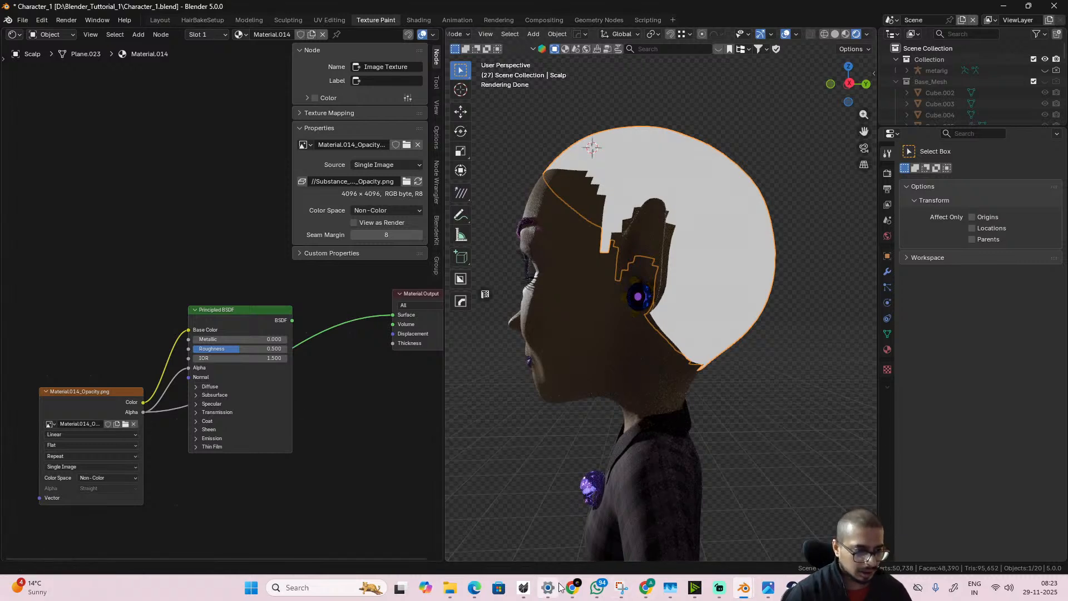
- Open the exported Material.014_Opacity.png from the Tex_Character_final folder in the image viewer to inspect its contents
click(450, 588)
click(818, 245)
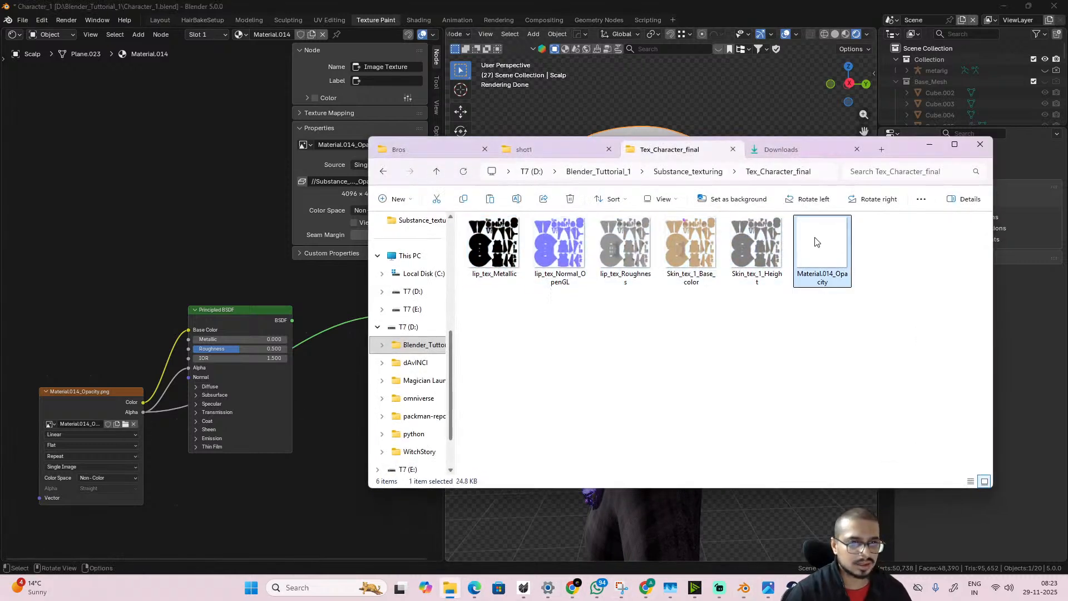
double_click(816, 241)
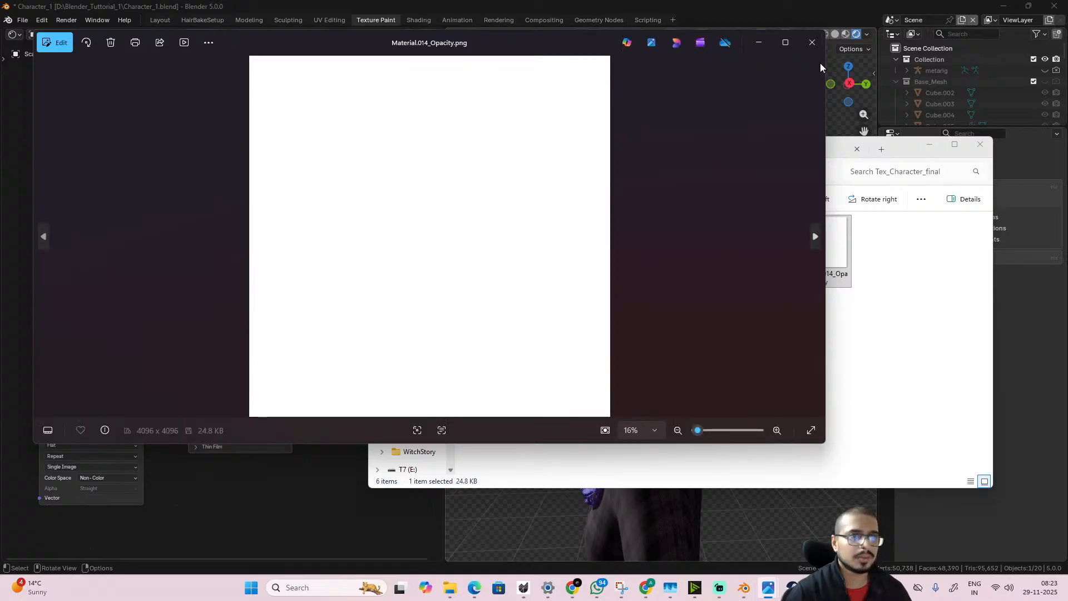
- Close the opacity image and switch back to Substance 3D Painter to examine the scalp's painted opacity edge
click(812, 43)
click(929, 145)
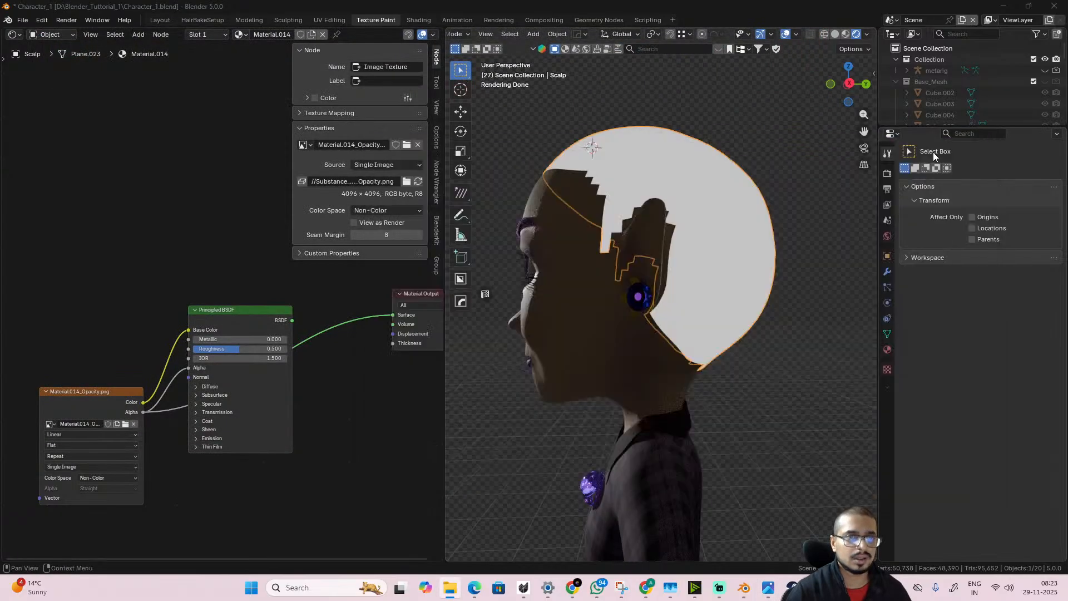
click(1001, 7)
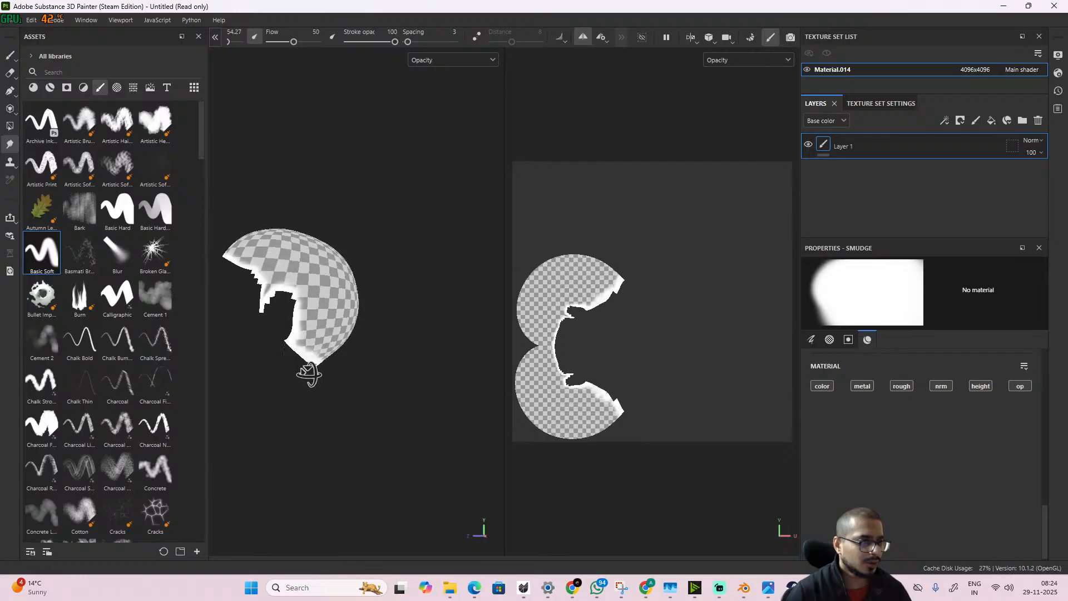
alt+drag(309, 374, 284, 367)
alt+middle_drag(277, 333, 314, 363)
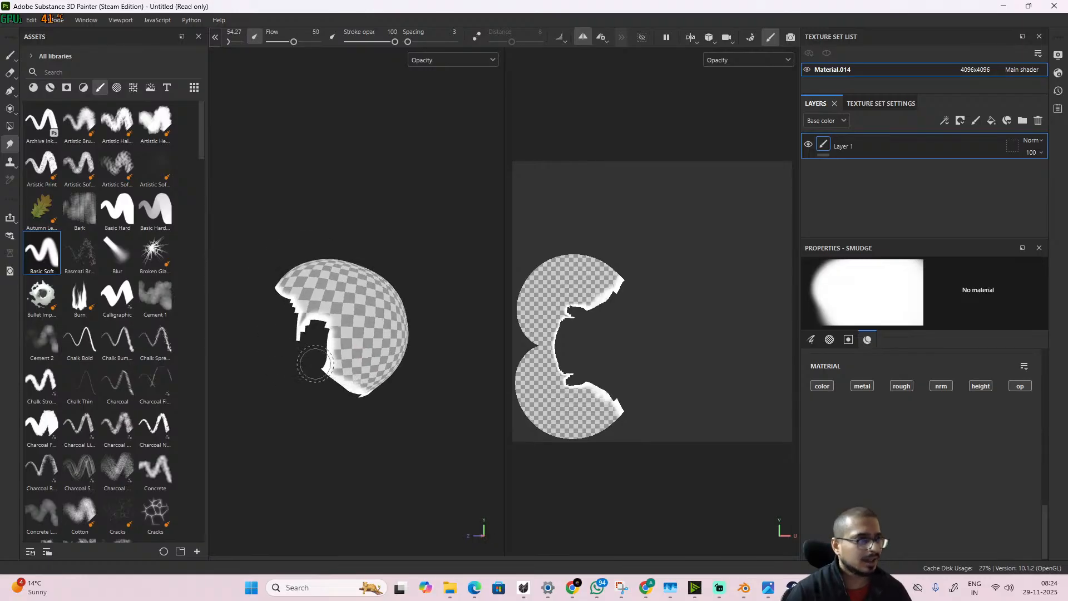
alt+drag(315, 363, 346, 384)
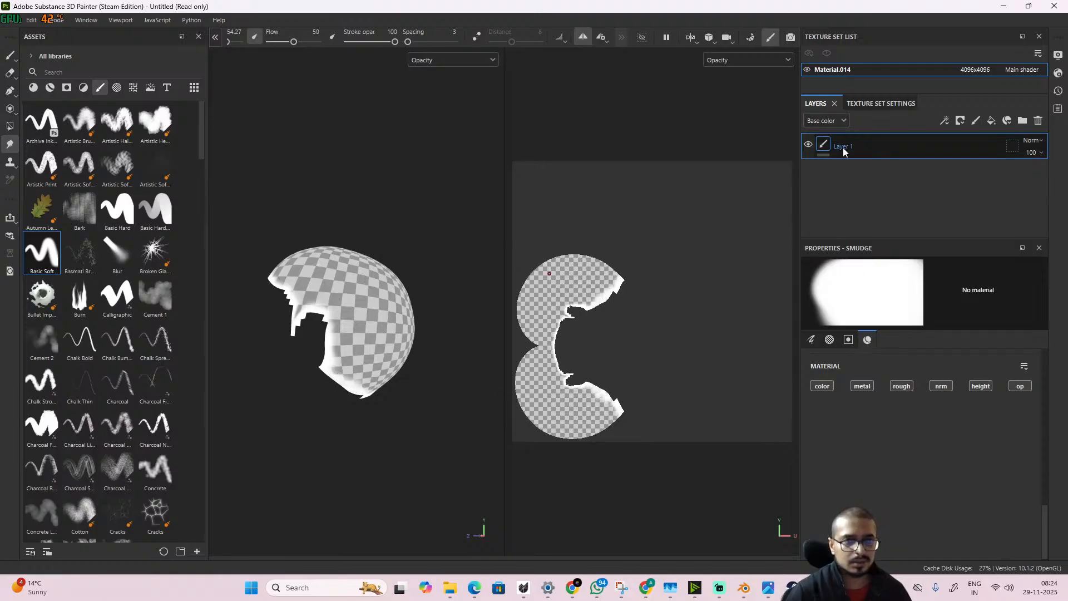
right_click(827, 149)
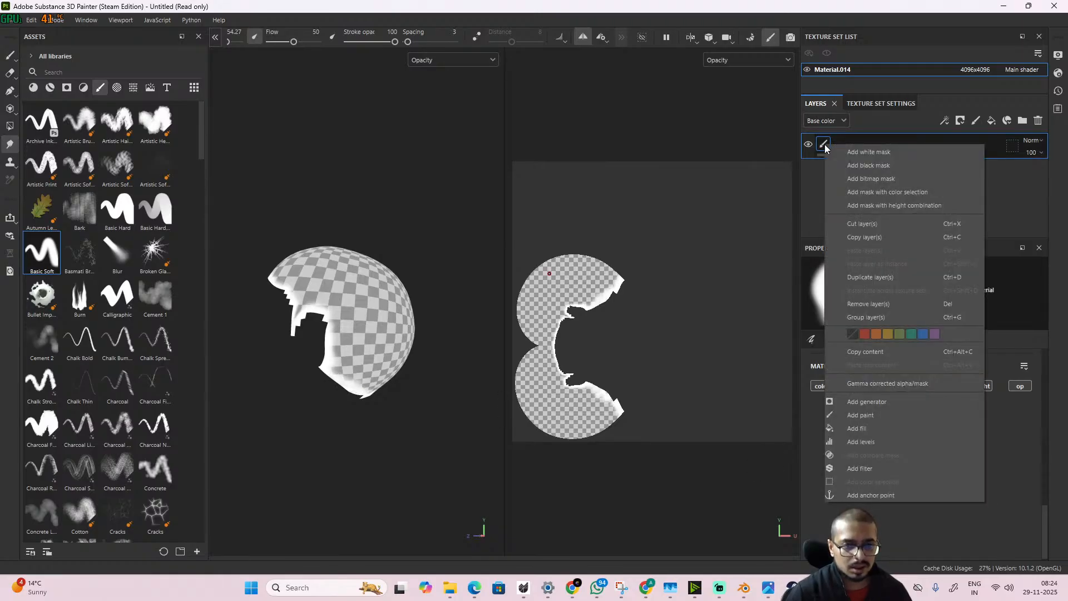
click(878, 403)
click(927, 313)
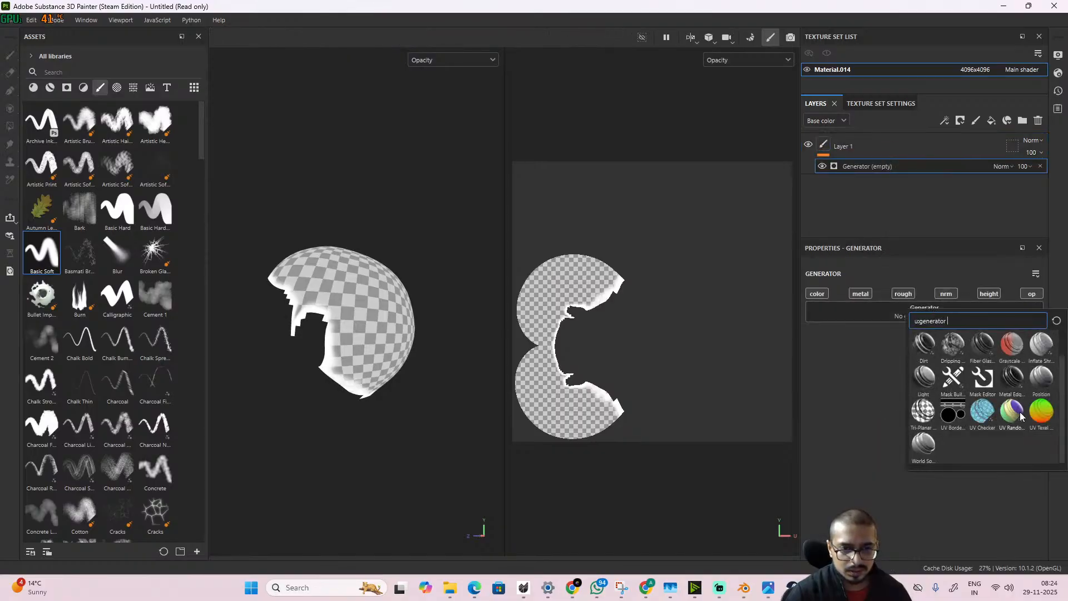
click(933, 307)
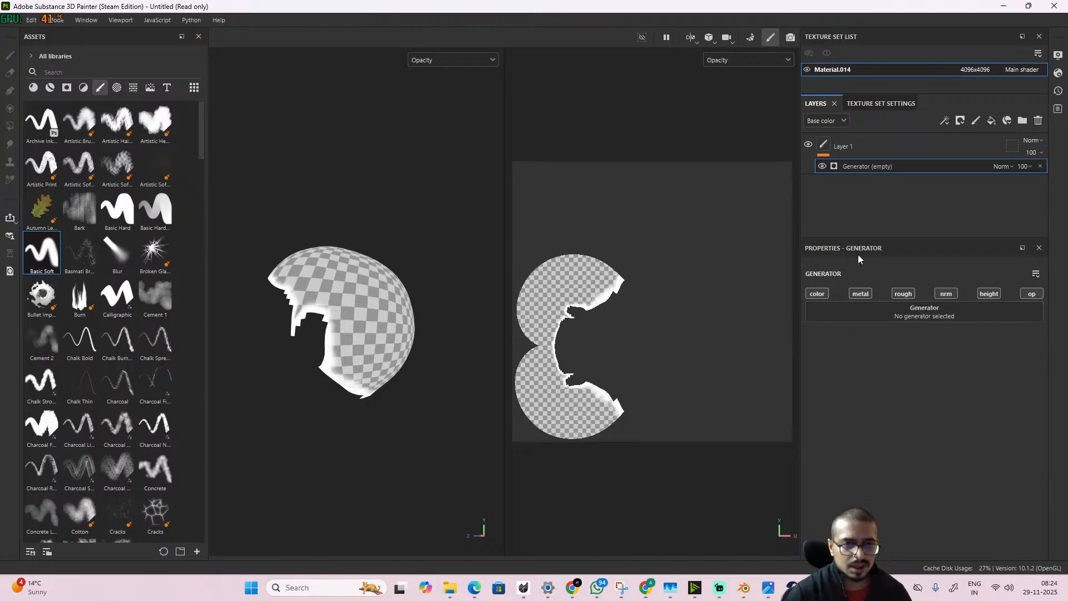
click(1040, 165)
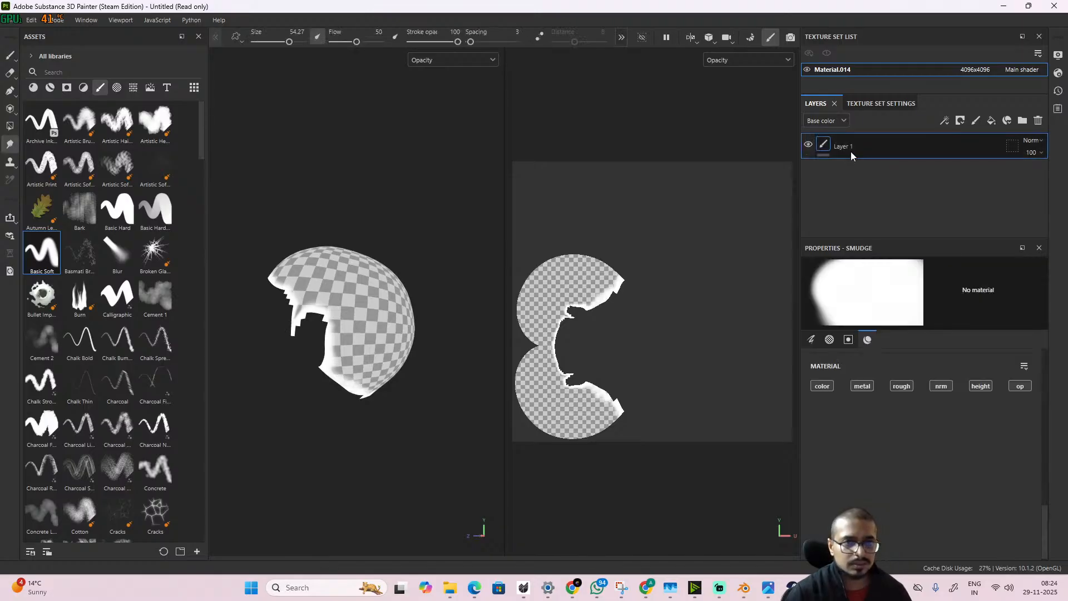
- Add a filter to Layer 1 and load the Gradient filter into it
right_click(850, 151)
click(906, 477)
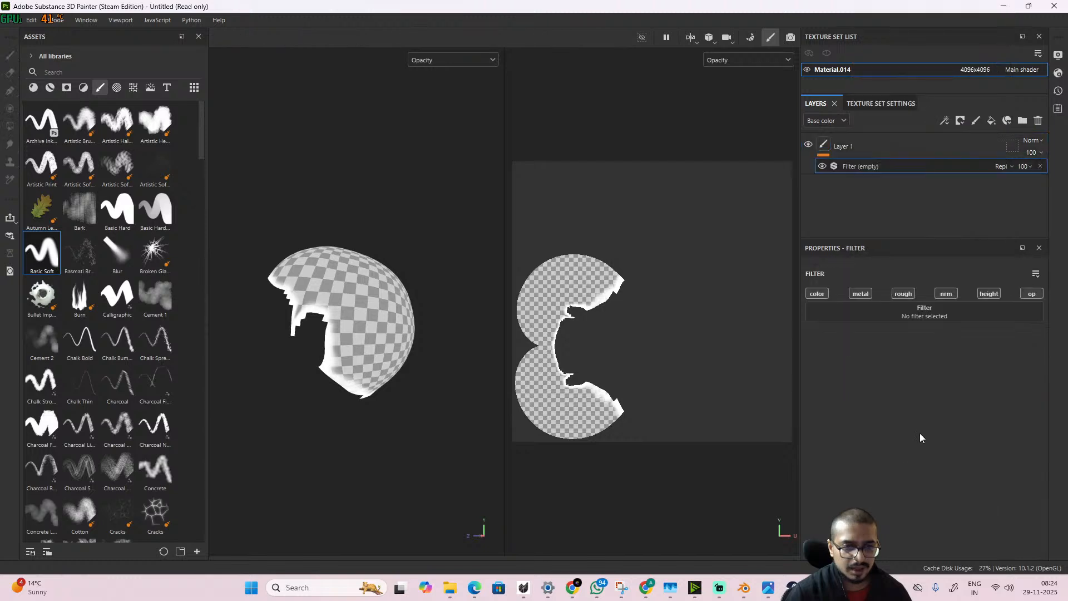
click(893, 313)
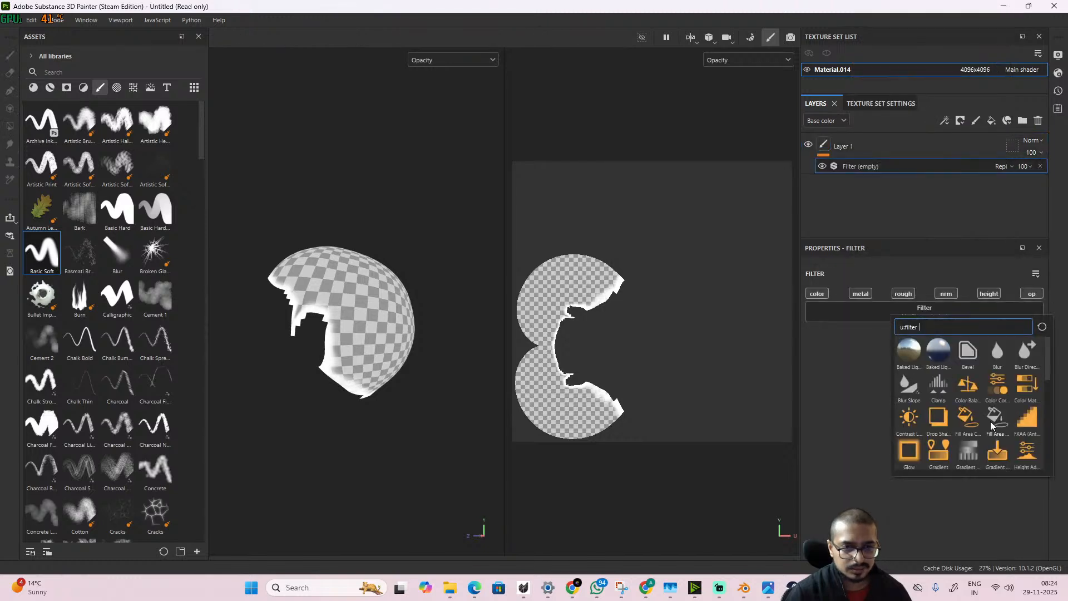
click(940, 457)
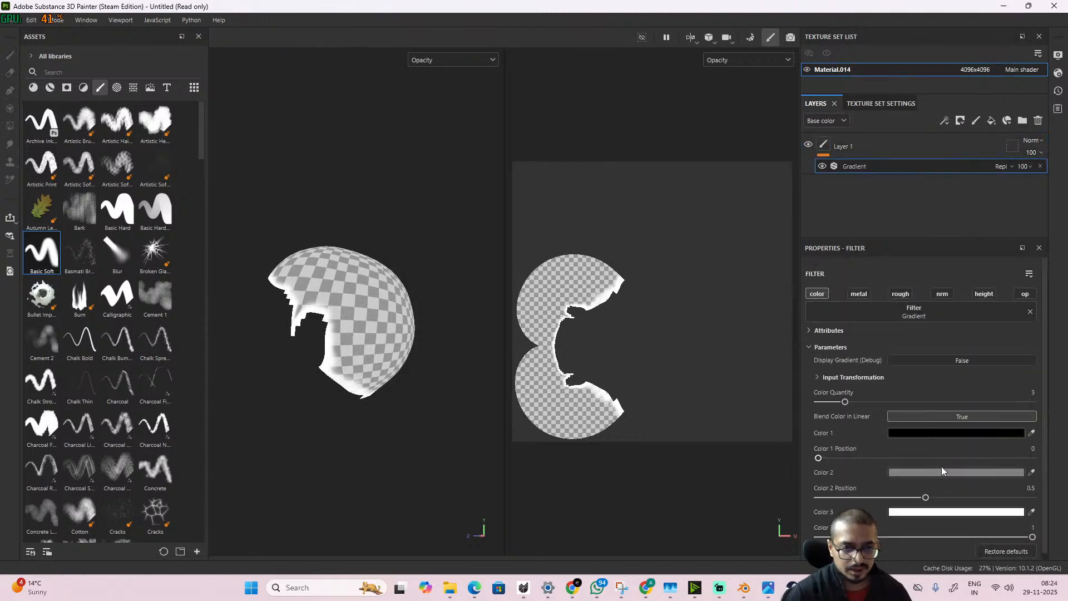
- Set the Gradient filter's Color 3 to near-black 050404 and darken Color 2 to near black
click(968, 512)
click(842, 513)
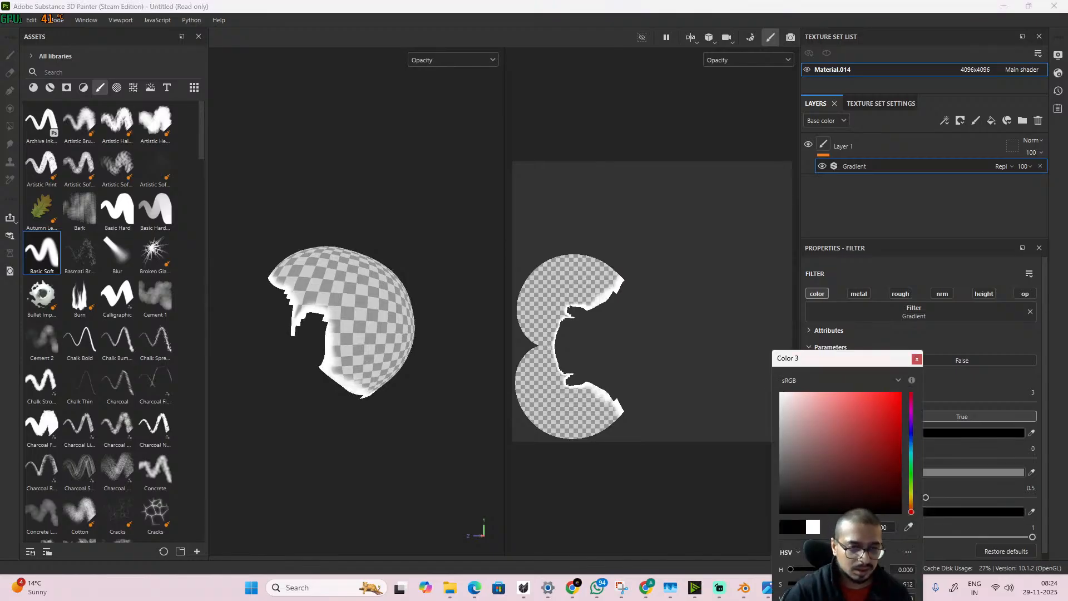
click(807, 512)
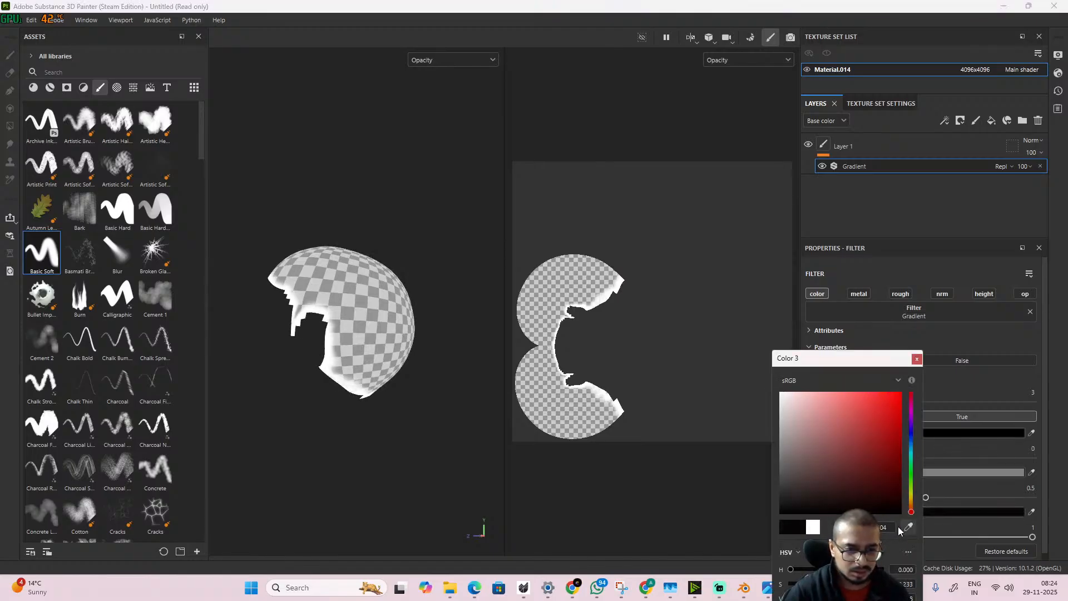
drag(833, 365, 727, 207)
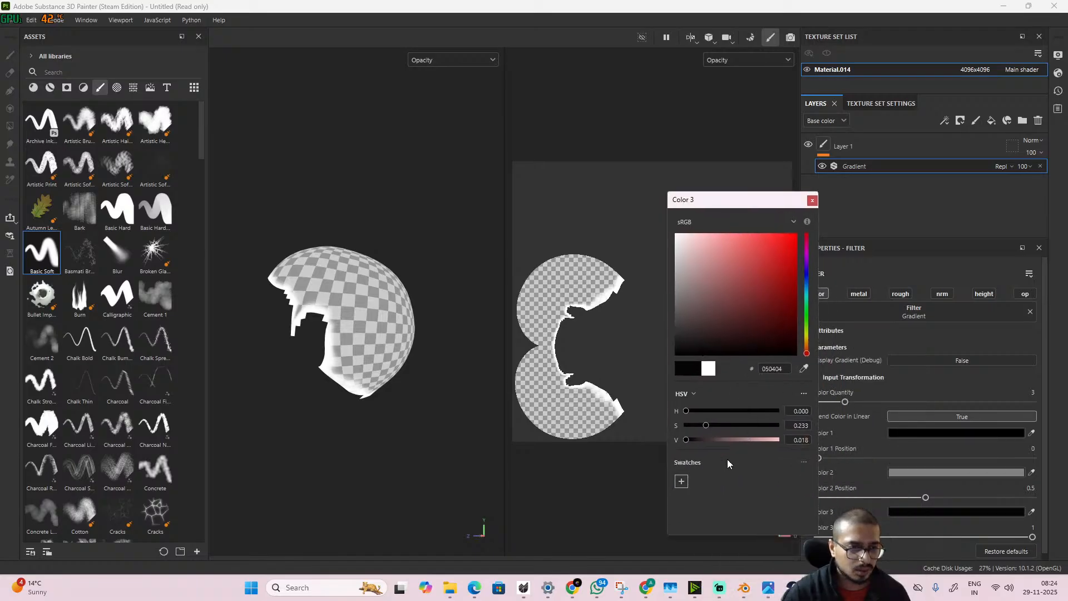
click(812, 201)
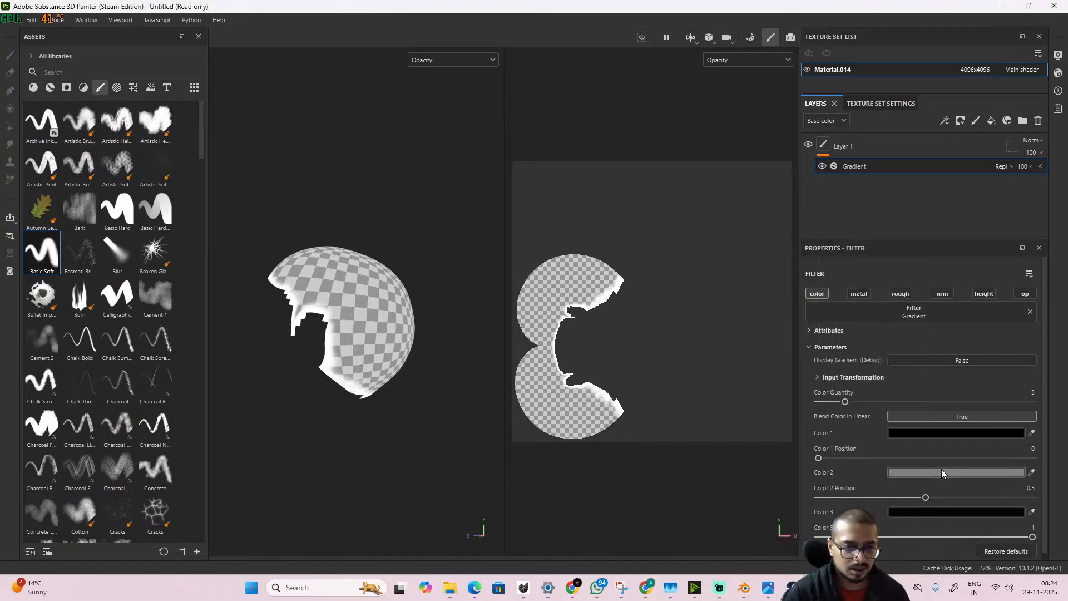
click(942, 470)
click(723, 354)
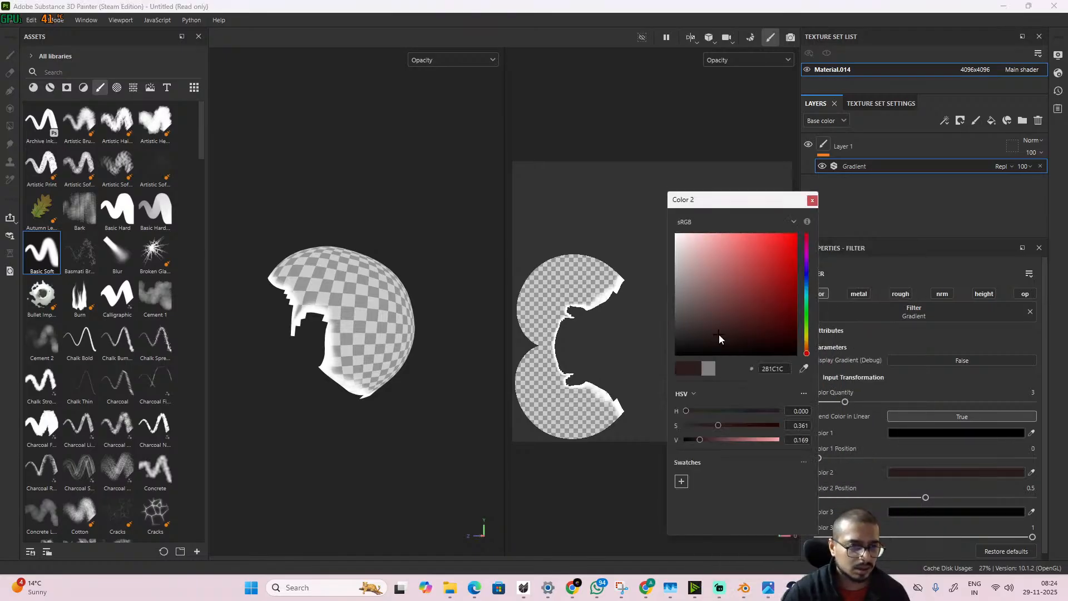
click(812, 200)
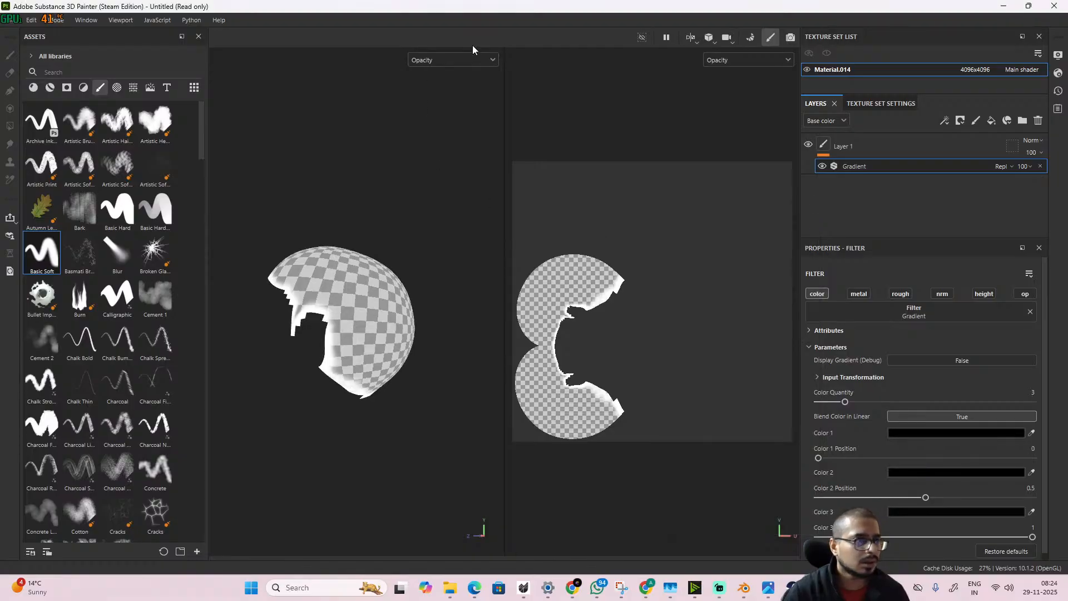
- Switch the viewport display to Material and activate the Paint tool on Layer 1
click(462, 61)
click(446, 82)
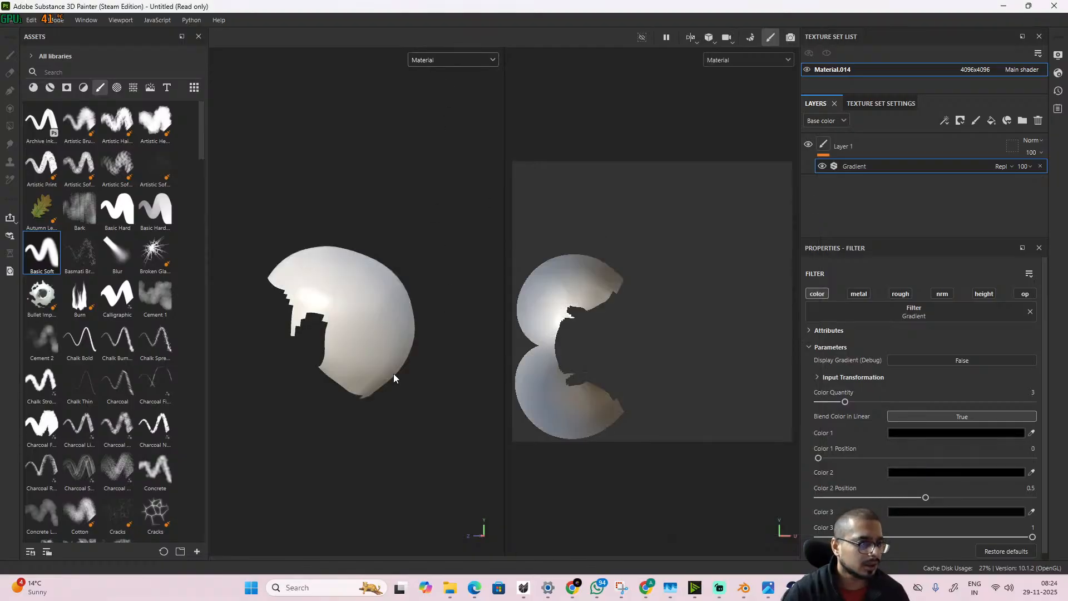
alt+drag(392, 373, 323, 371)
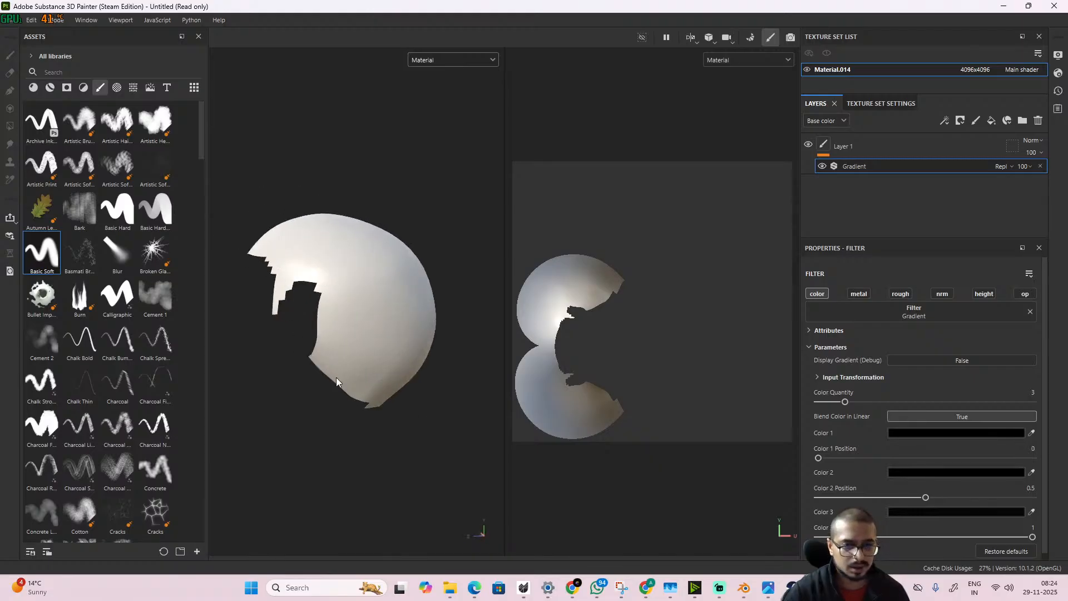
click(825, 147)
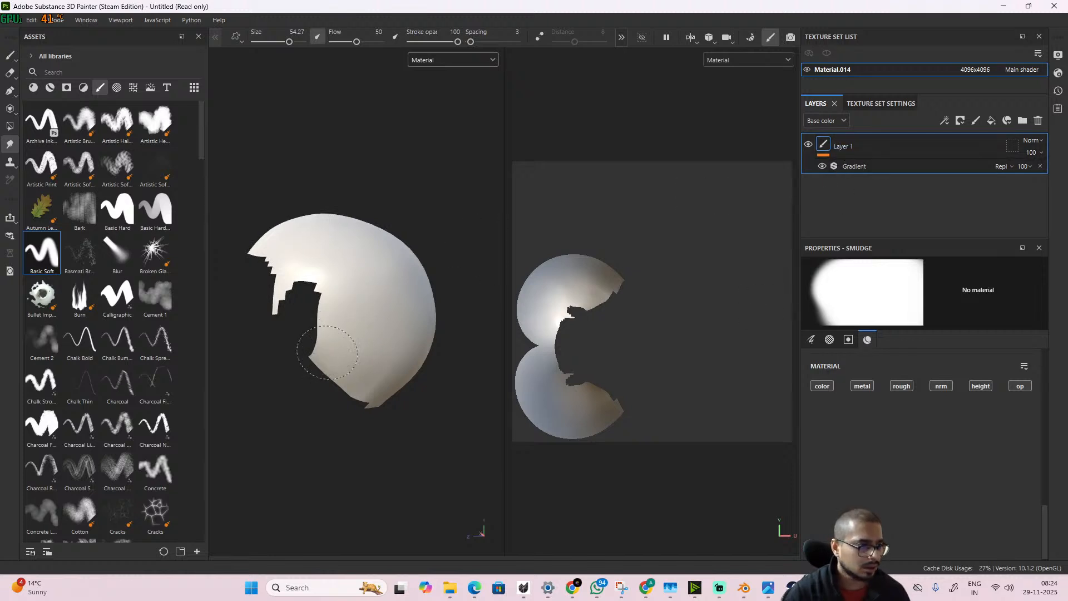
click(10, 55)
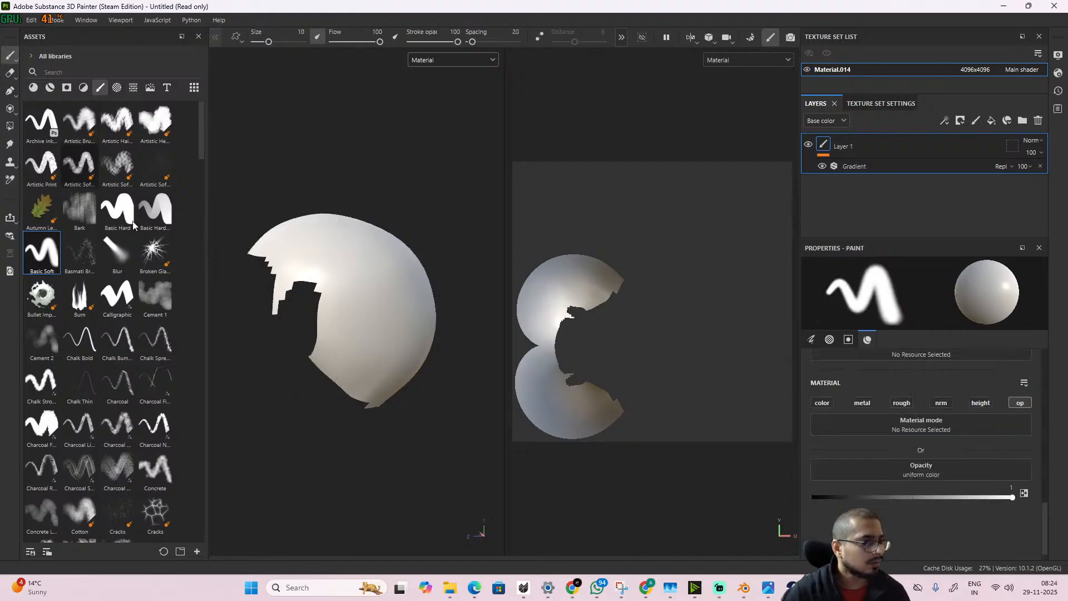
scroll(380, 394, up, 1)
alt+middle_drag(328, 386, 373, 441)
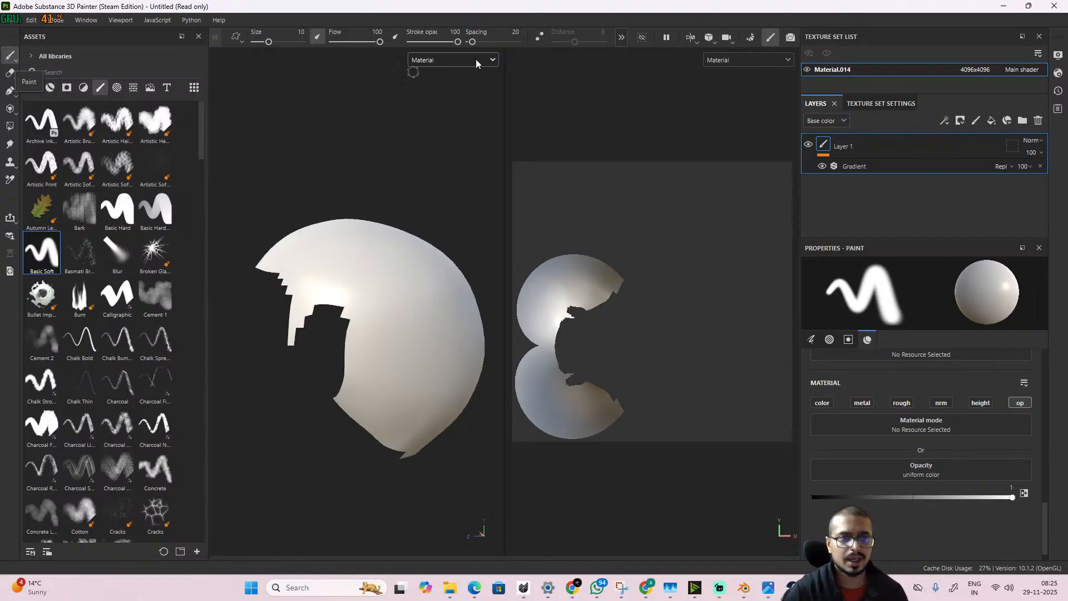
- Replace Layer 1 with a new paint layer and set the brush to paint only base color in black 000000
click(1037, 121)
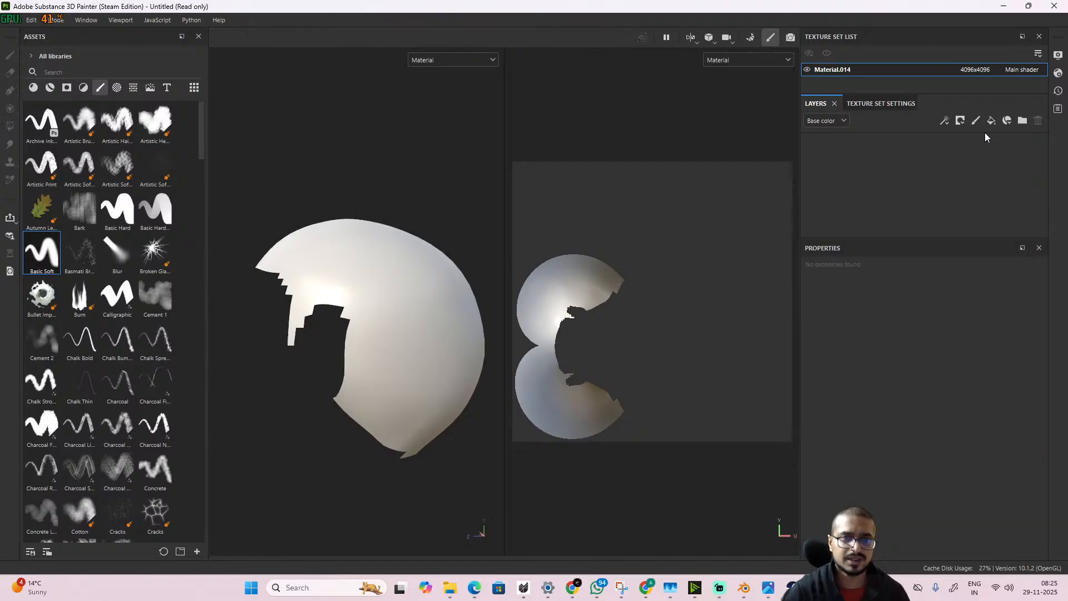
click(939, 146)
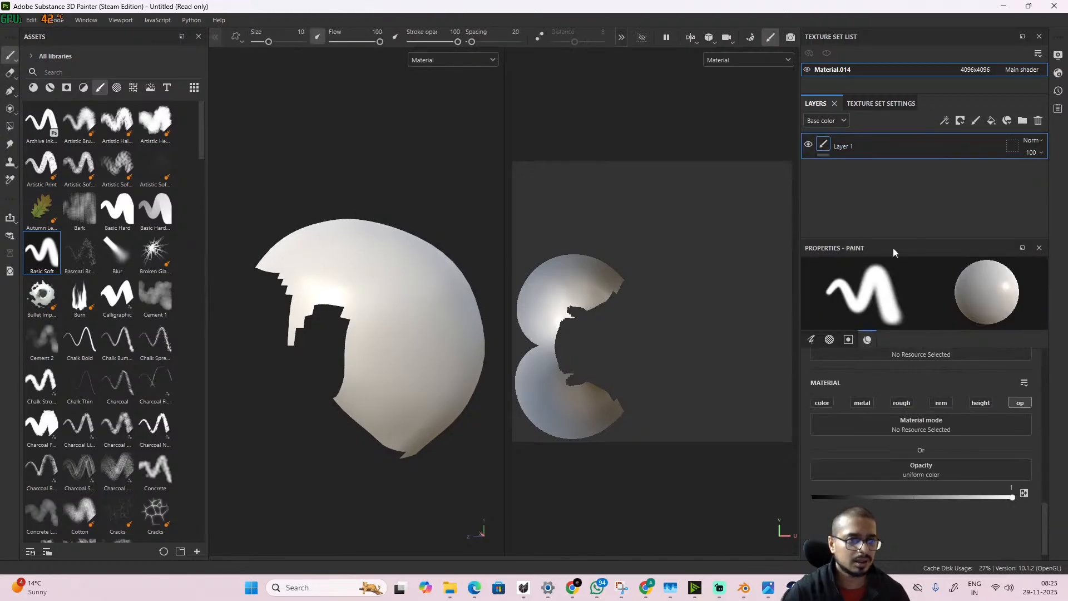
click(818, 403)
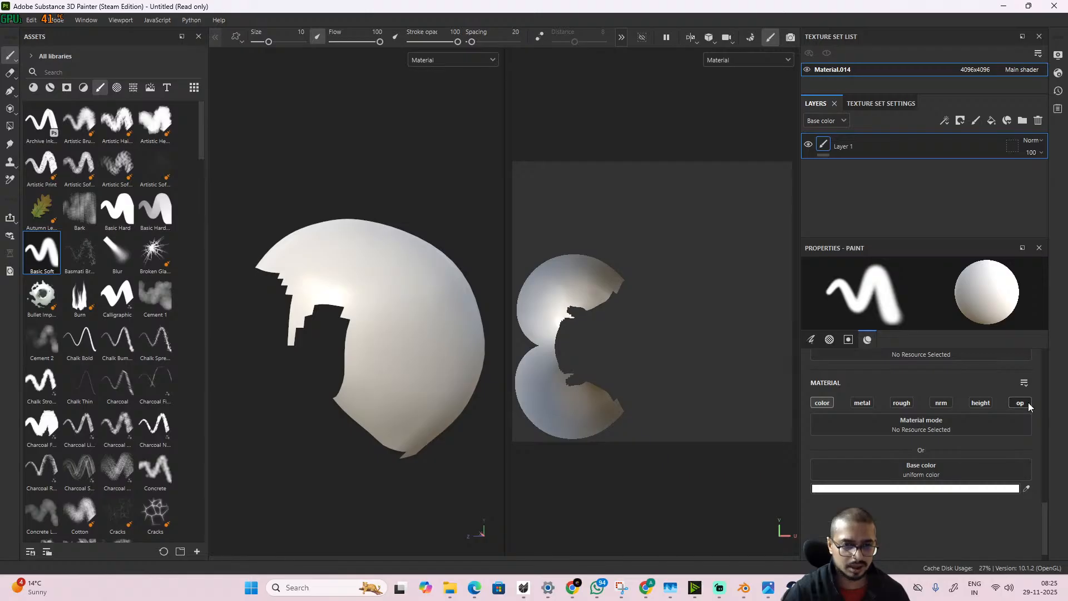
click(913, 489)
drag(719, 288, 665, 359)
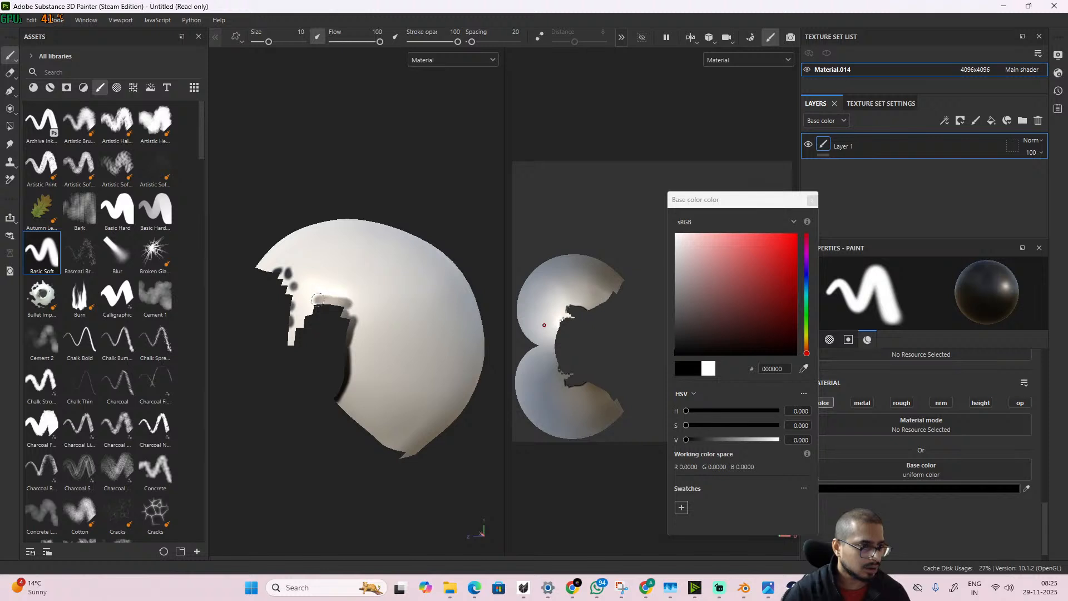
- Paint a soft black border along the scalp's edge around the ear cutout, sideburn and front hairline
mouse_move(319, 304)
alt+mouse_down()
mouse_move(358, 367)
mouse_move(366, 358)
mouse_move(354, 373)
alt+mouse_up()
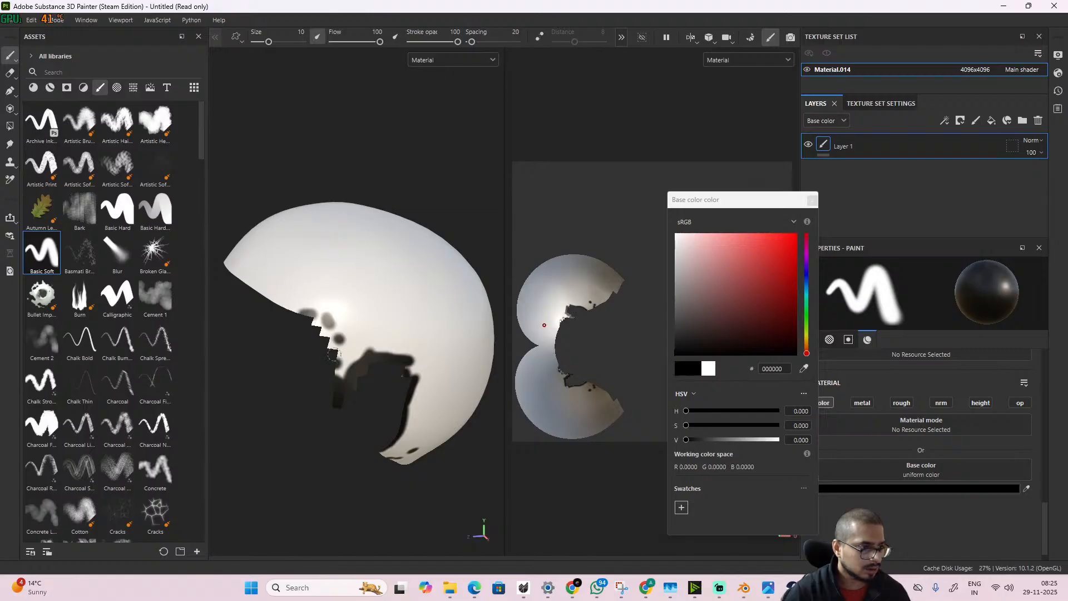
drag(338, 357, 337, 367)
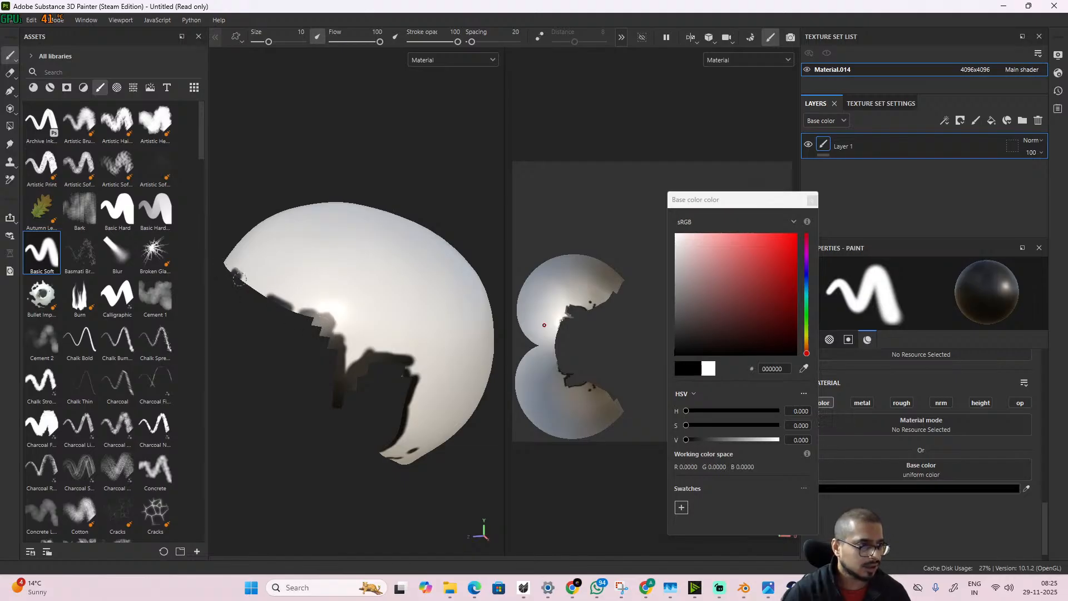
drag(226, 262, 271, 301)
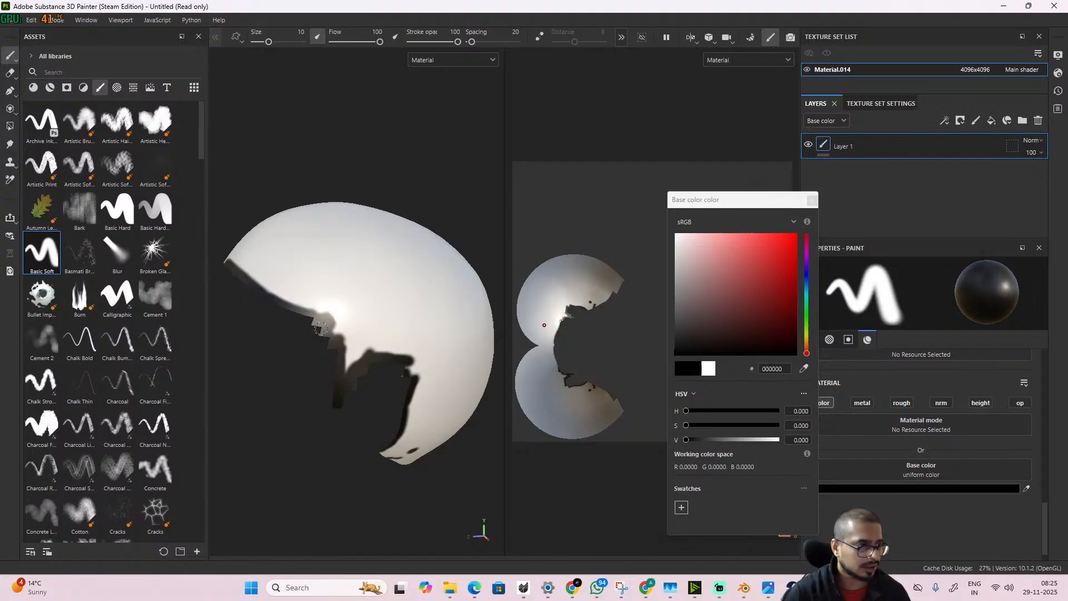
alt+drag(319, 330, 378, 420)
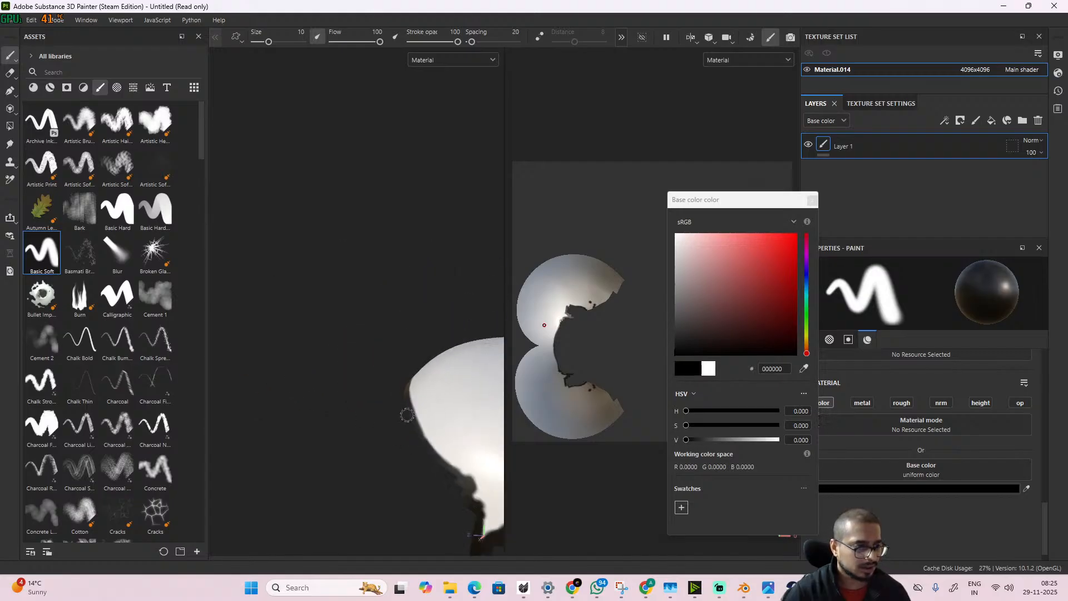
- Continue the black border along the scalp's lower back edge and erase the stray black dot above it
mouse_move(471, 488)
alt+mouse_down()
mouse_move(299, 291)
mouse_move(364, 366)
mouse_move(349, 322)
alt+mouse_up()
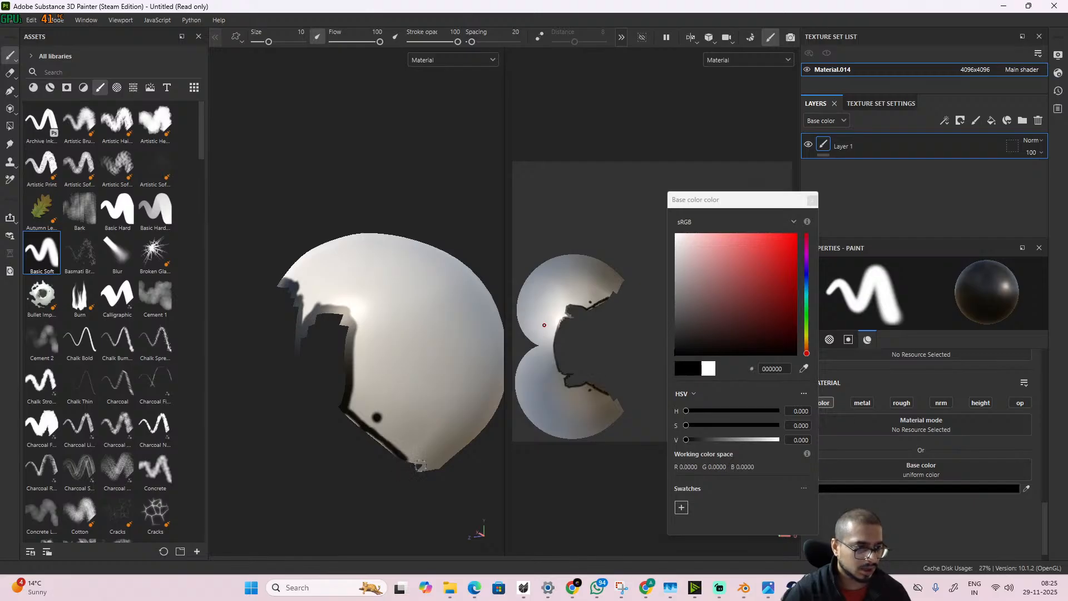
alt+drag(406, 460, 331, 398)
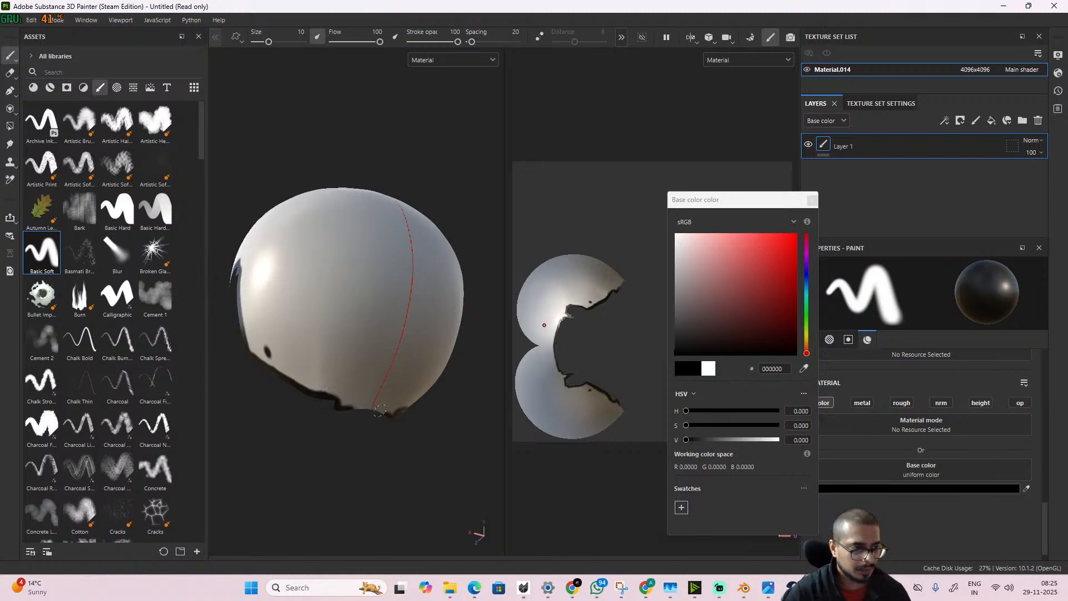
mouse_move(380, 409)
mouse_down()
mouse_move(343, 403)
mouse_move(345, 428)
mouse_move(303, 358)
mouse_up()
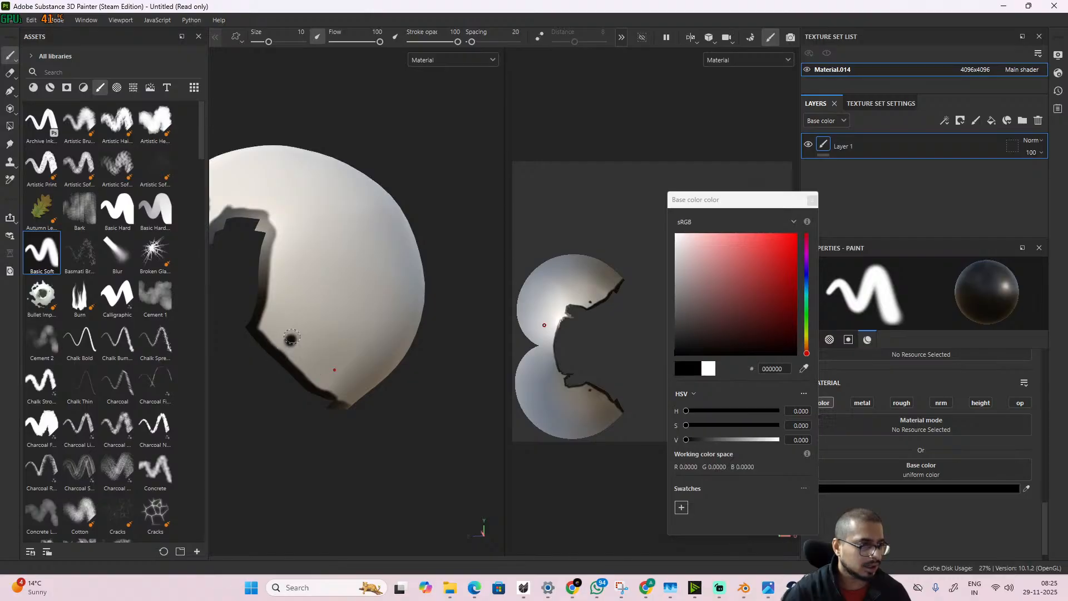
click(10, 75)
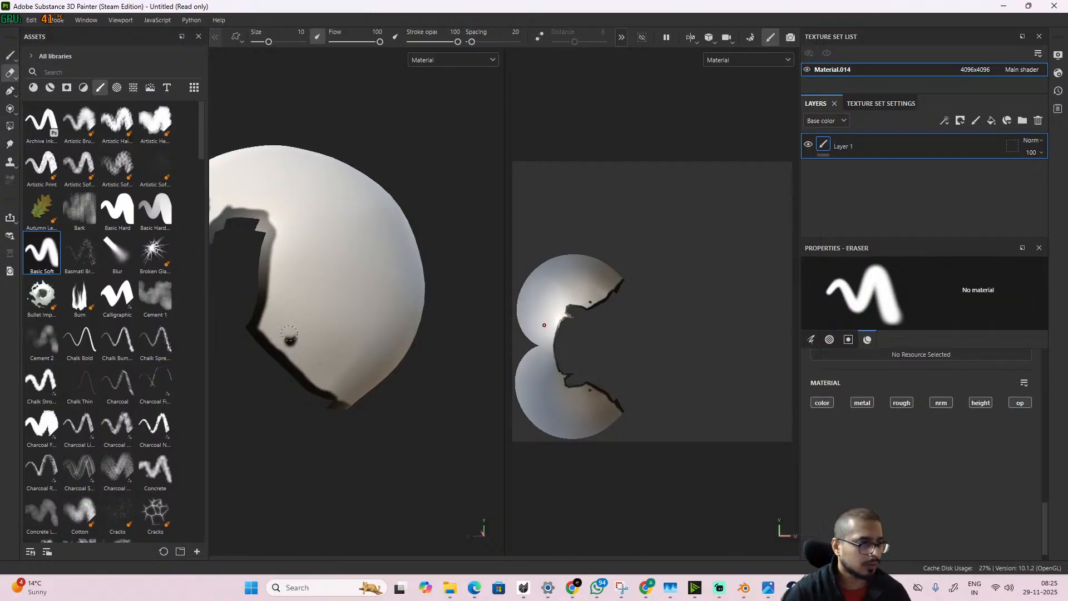
alt+drag(385, 373, 403, 420)
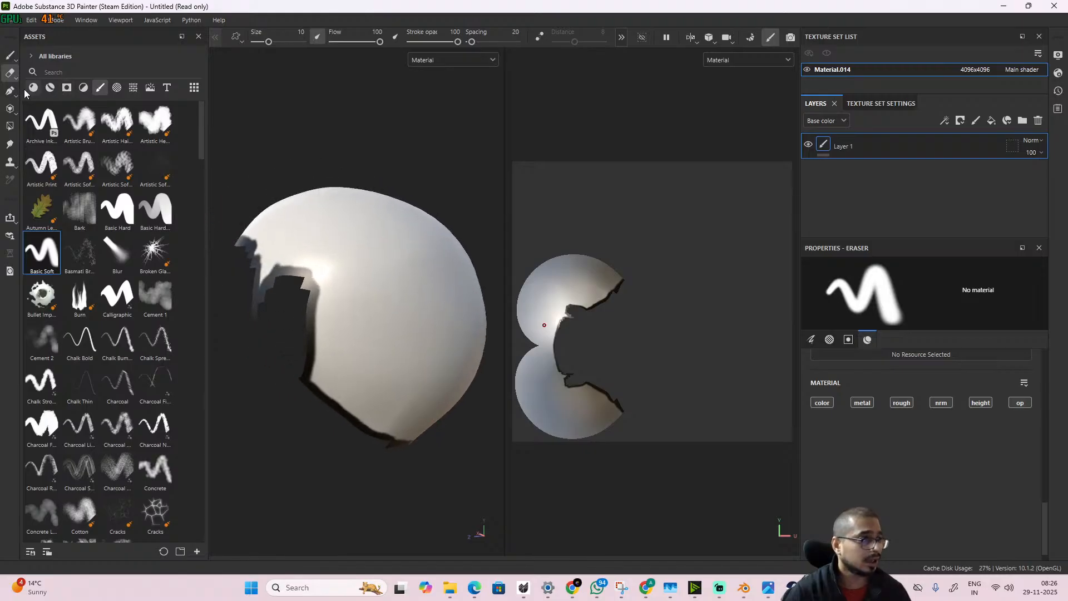
- Smudge the scalp's painted black border inward around the ear cutout, sideburn and front hairline to create a soft fade
click(9, 57)
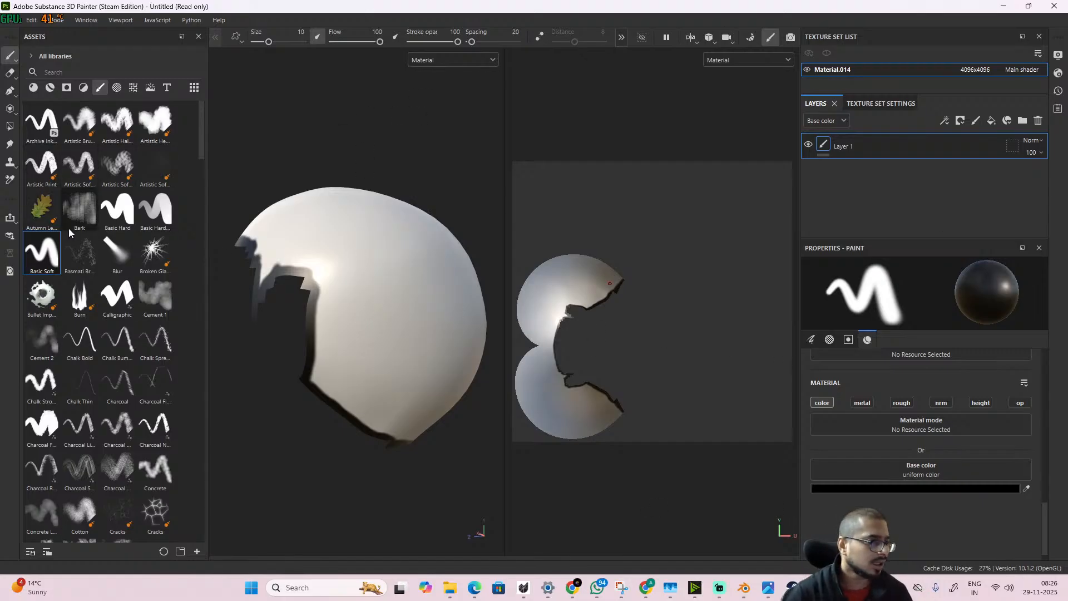
click(8, 145)
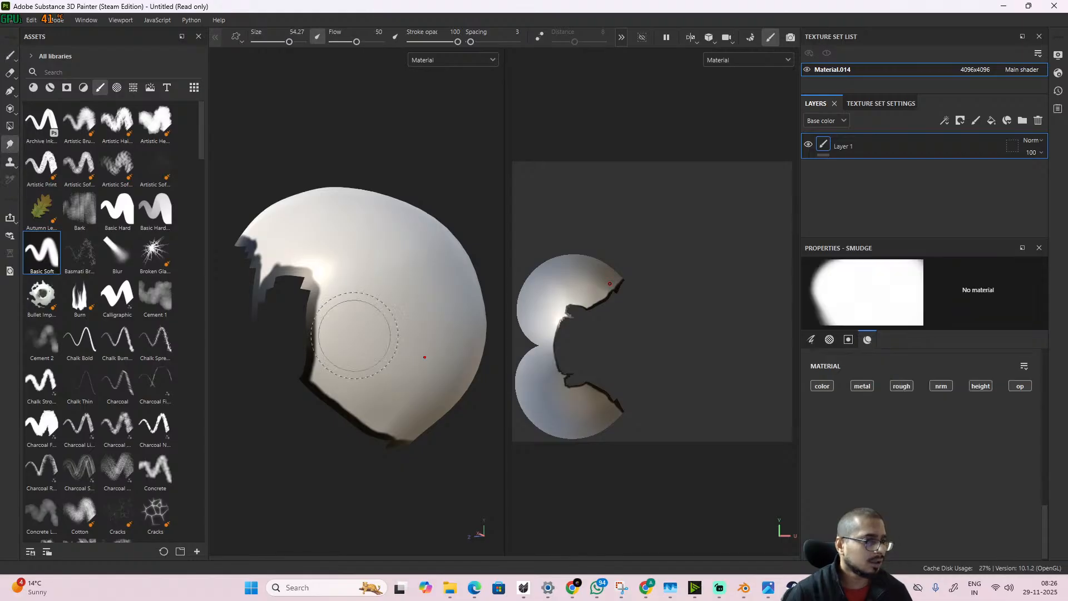
mouse_move(346, 311)
mouse_down()
mouse_move(328, 384)
mouse_move(358, 409)
mouse_move(370, 411)
mouse_move(375, 396)
mouse_move(334, 389)
mouse_move(381, 442)
mouse_move(428, 445)
mouse_move(398, 445)
mouse_move(453, 488)
mouse_move(412, 440)
mouse_up()
mouse_move(321, 238)
mouse_down()
mouse_move(317, 279)
mouse_move(328, 264)
mouse_move(316, 242)
mouse_move(312, 355)
mouse_move(411, 406)
mouse_move(429, 384)
mouse_move(391, 386)
mouse_up()
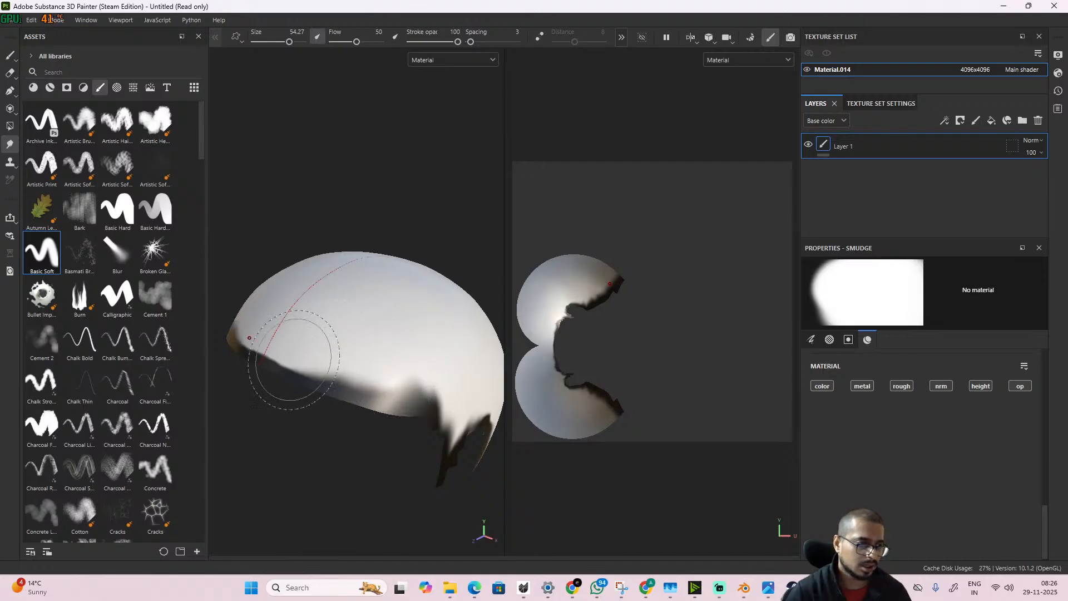
drag(294, 359, 304, 333)
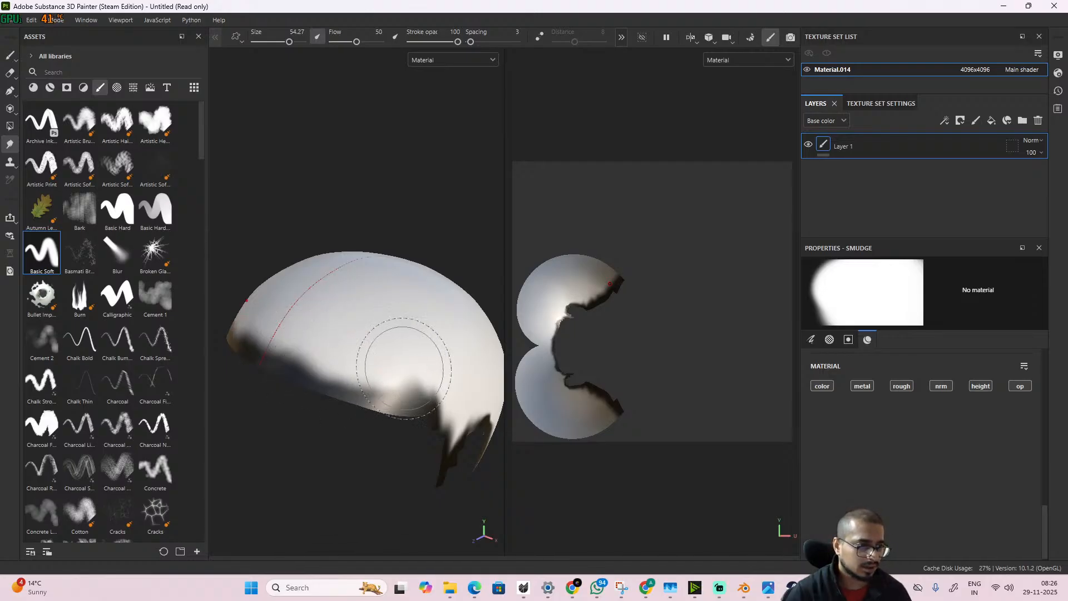
mouse_move(404, 369)
mouse_down()
mouse_move(436, 377)
mouse_move(381, 357)
mouse_move(441, 393)
mouse_move(417, 429)
mouse_move(346, 401)
mouse_move(382, 391)
mouse_move(363, 357)
mouse_up()
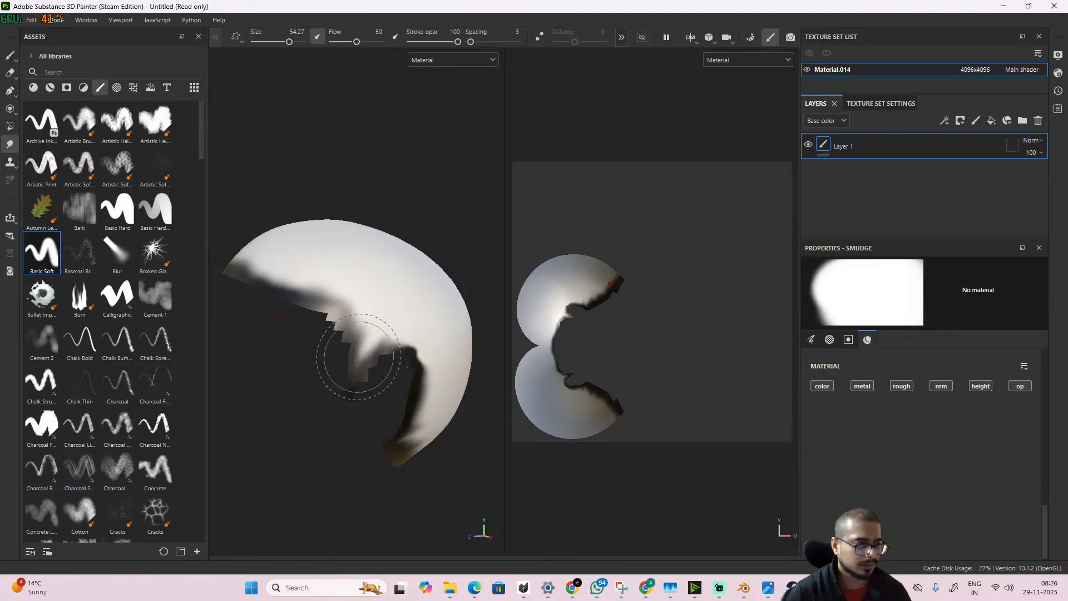
alt+drag(359, 357, 345, 334)
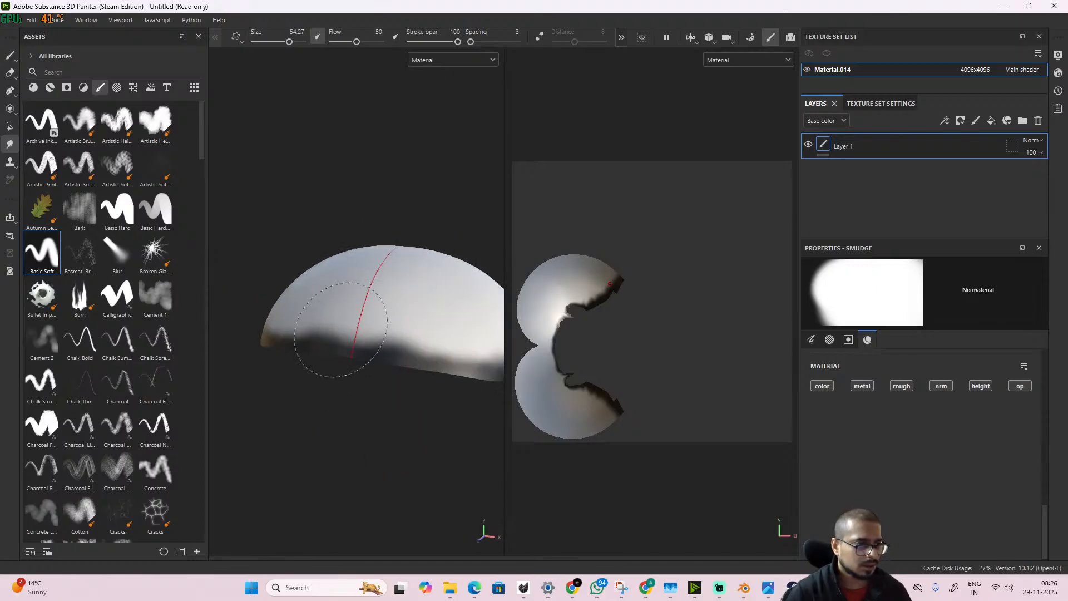
mouse_move(390, 336)
mouse_down()
mouse_move(358, 345)
mouse_move(366, 333)
mouse_up()
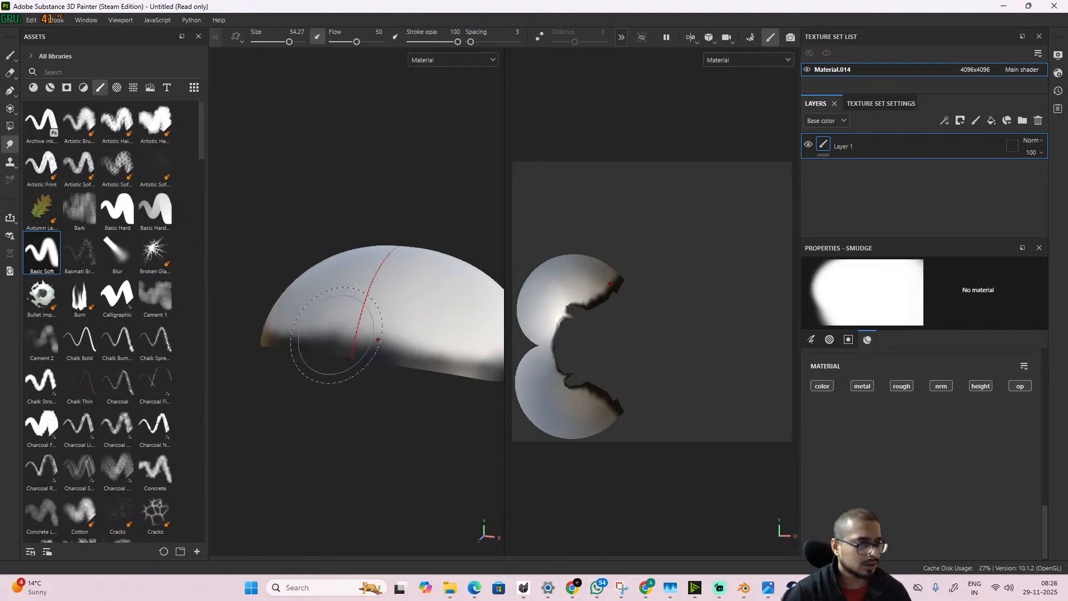
- Set up a texture export for Material.014 that outputs only the Base_color map instead of Opacity
click(12, 23)
click(54, 191)
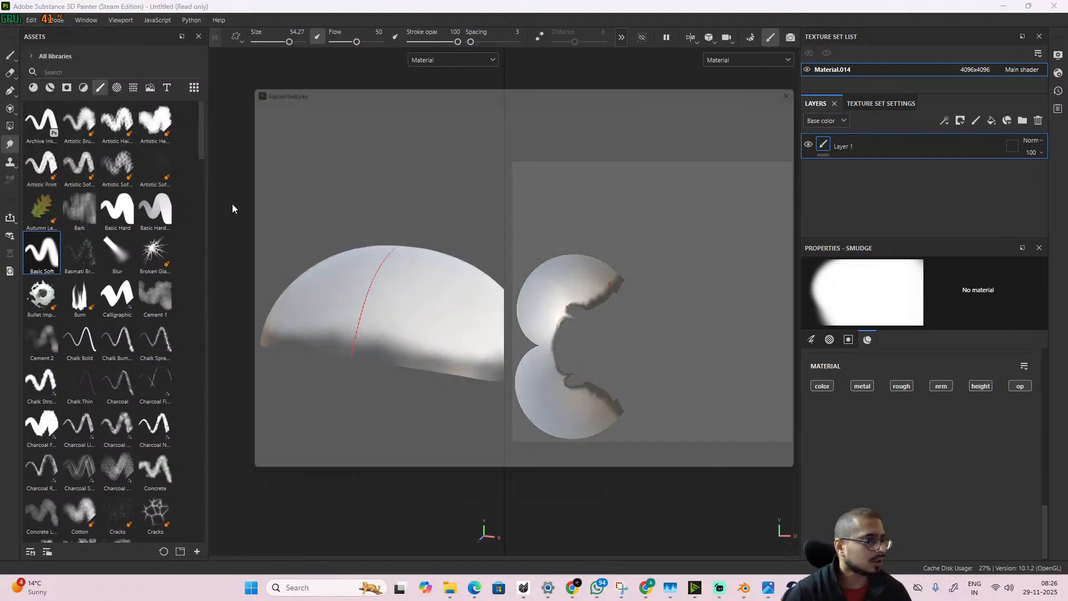
click(267, 143)
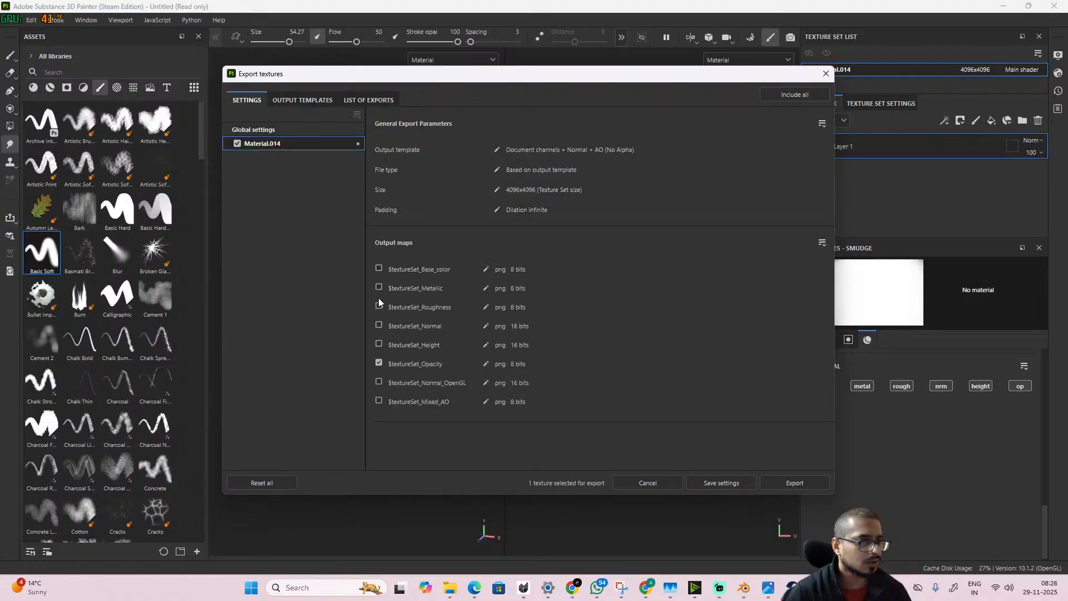
click(379, 364)
click(379, 268)
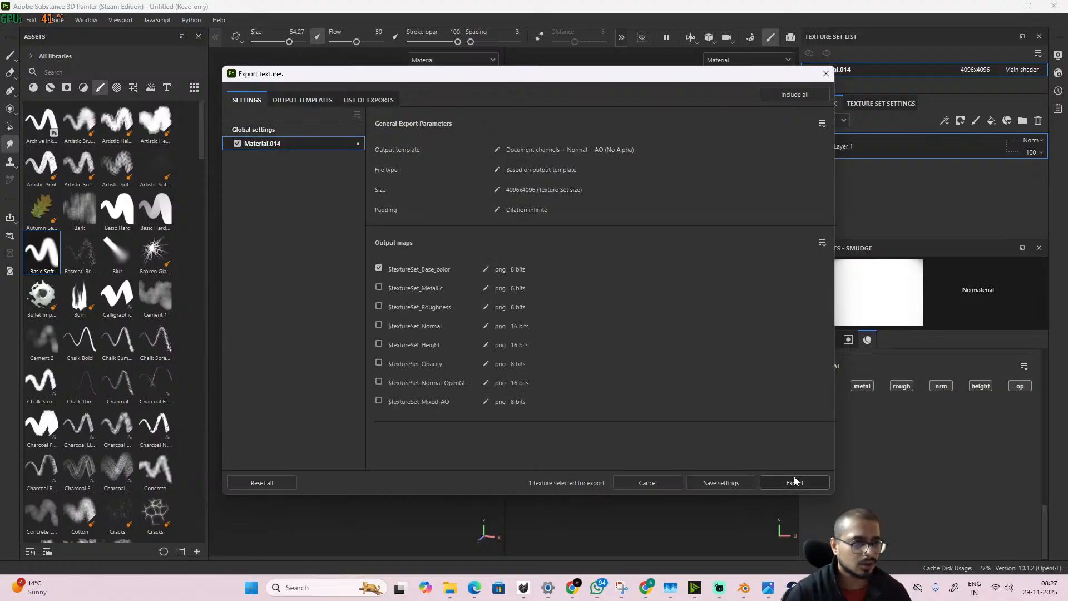
- Set the export's output directory to the Substance_texturing folder and export the base color texture
click(291, 131)
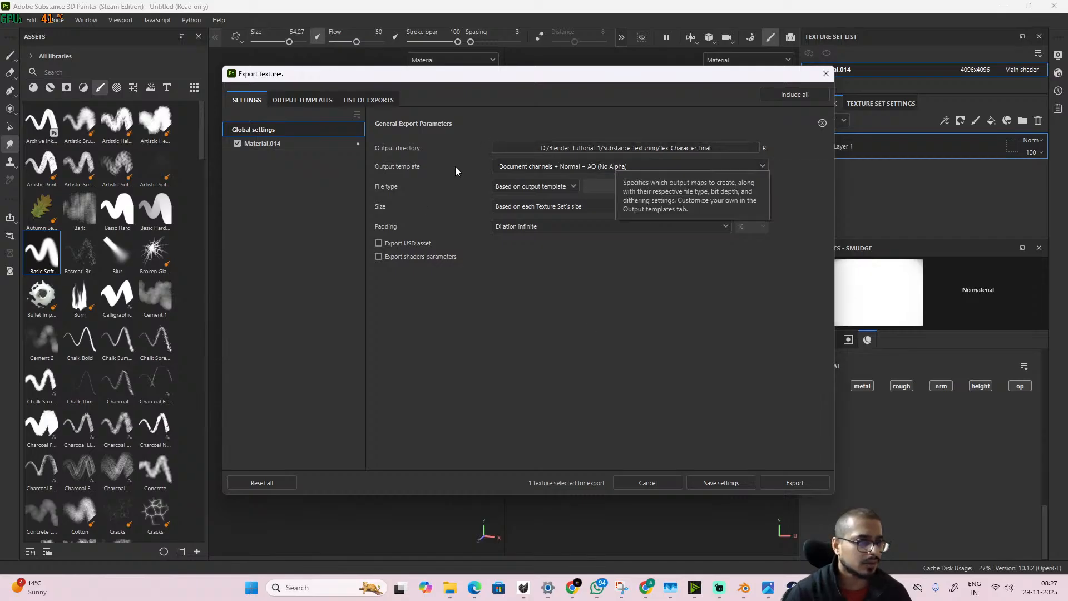
click(719, 146)
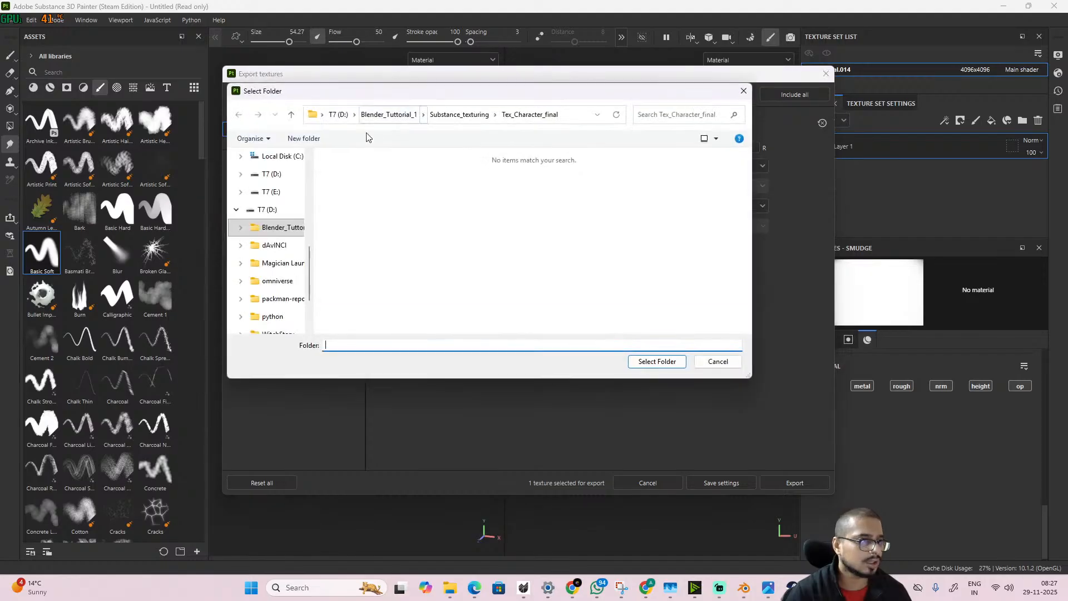
click(291, 115)
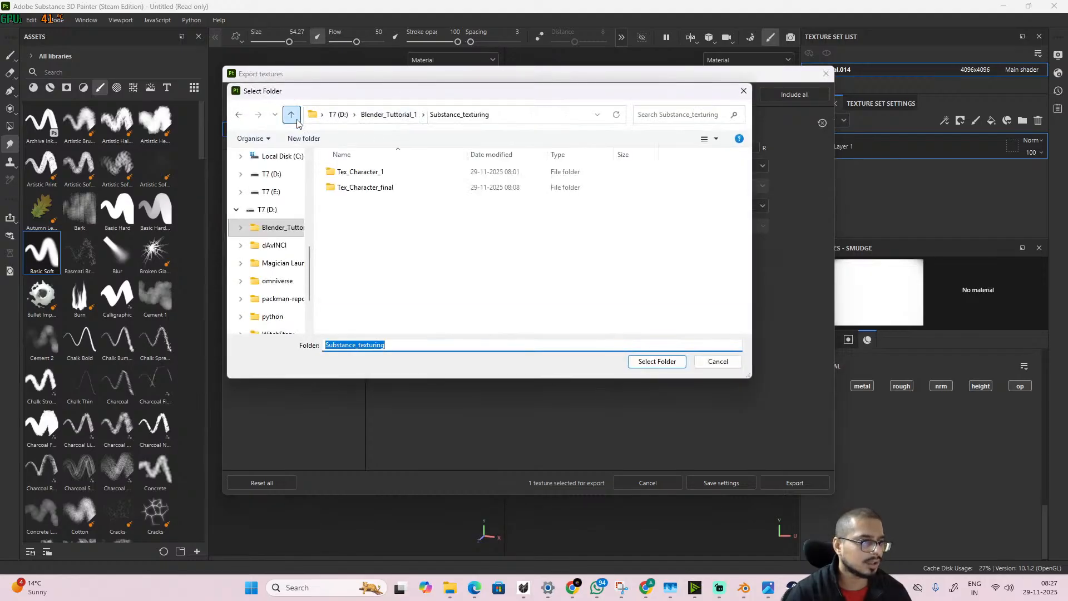
click(662, 366)
click(807, 481)
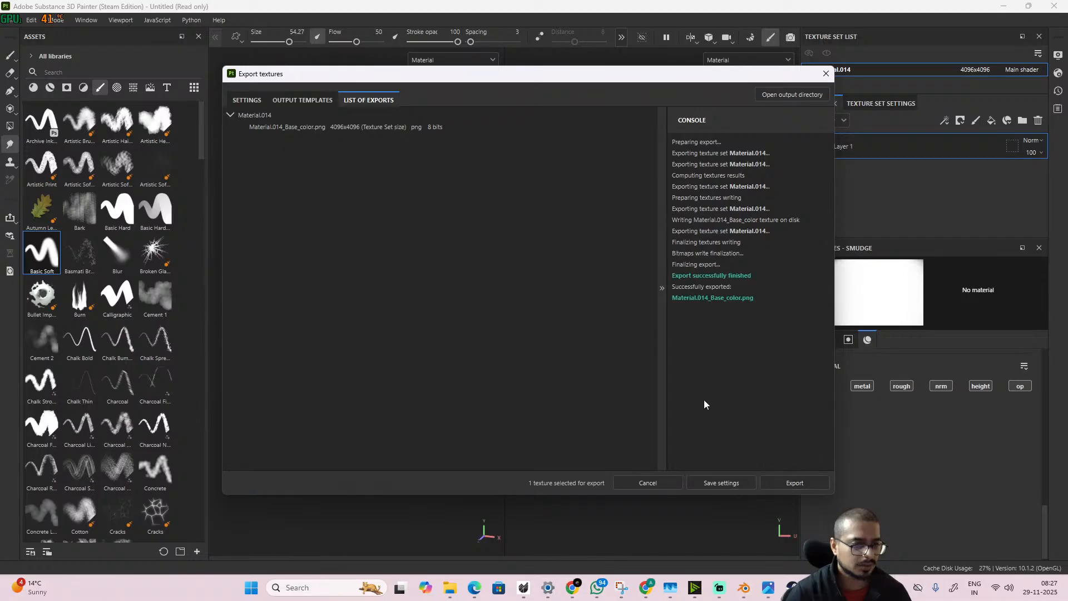
click(825, 74)
- Switch to the Character_1 file in Blender and connect the scalp material's Principled BSDF to the Material Output's Surface
mouse_move(745, 592)
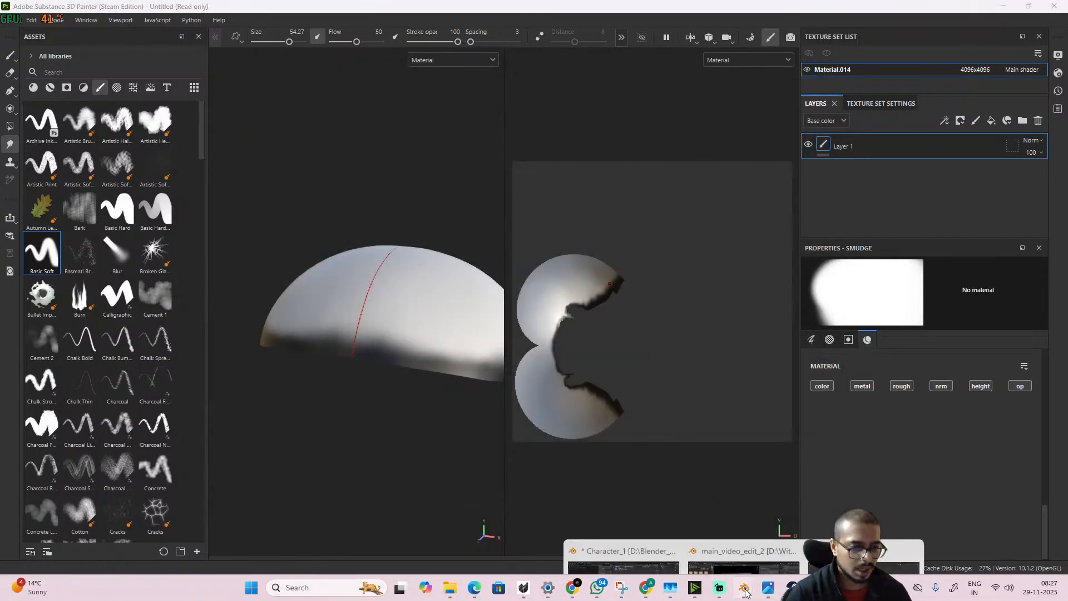
click(649, 530)
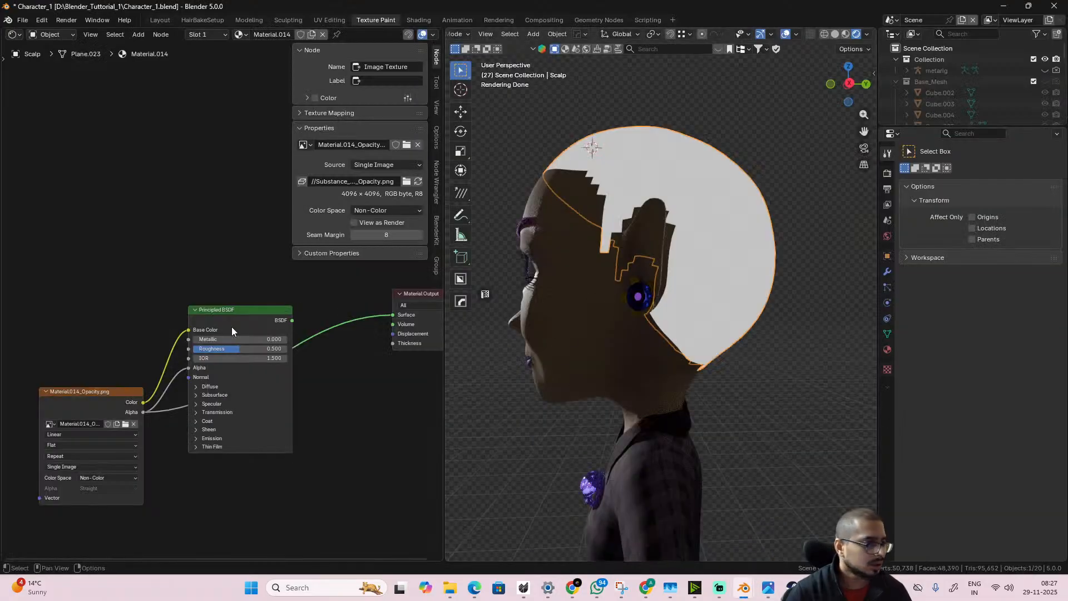
drag(286, 321, 396, 323)
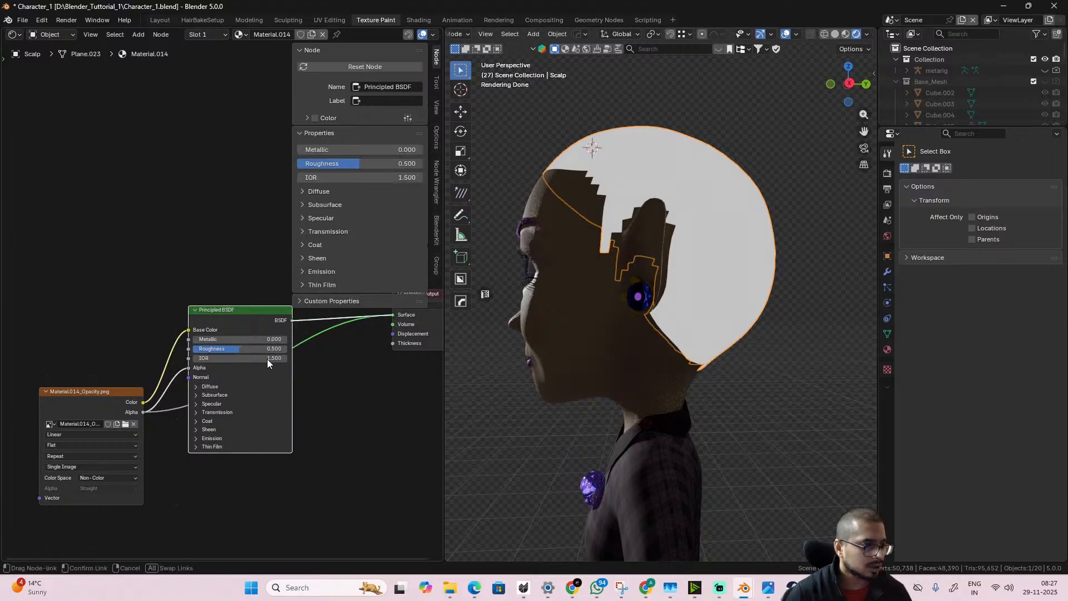
- Load Material.014_Base_color.png from Substance_texturing into the scalp's image texture node and disconnect its Color output from Base Color
click(126, 424)
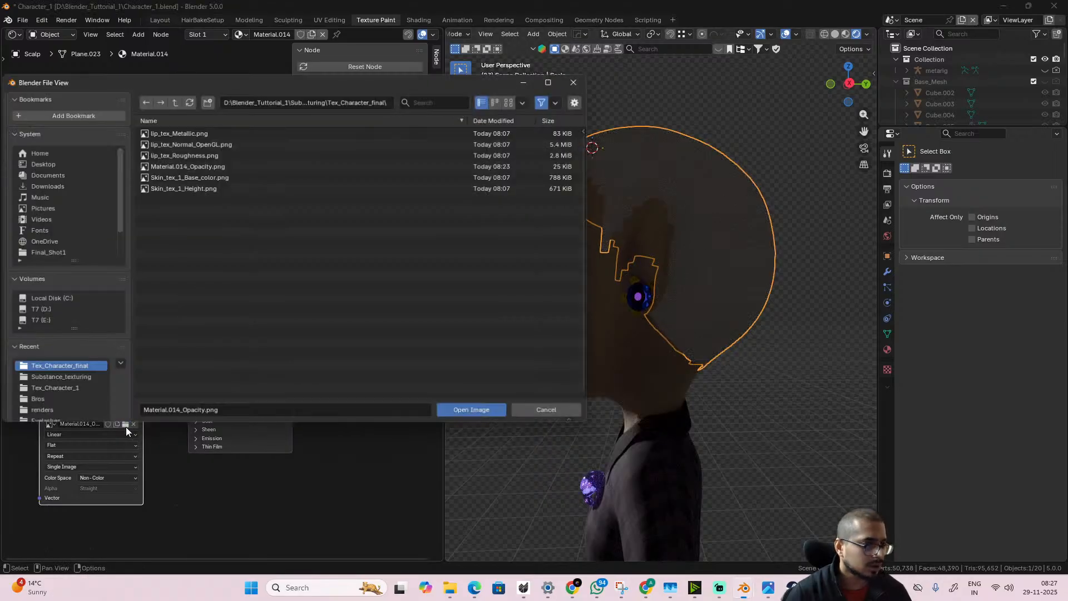
click(173, 101)
double_click(236, 156)
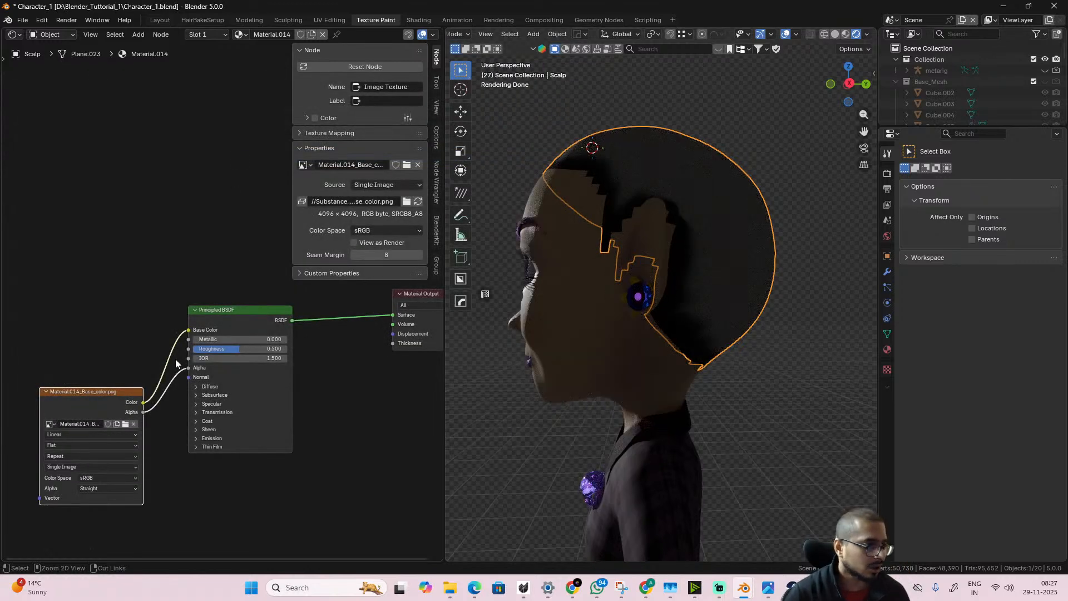
ctrl+right_drag(107, 258, 104, 291)
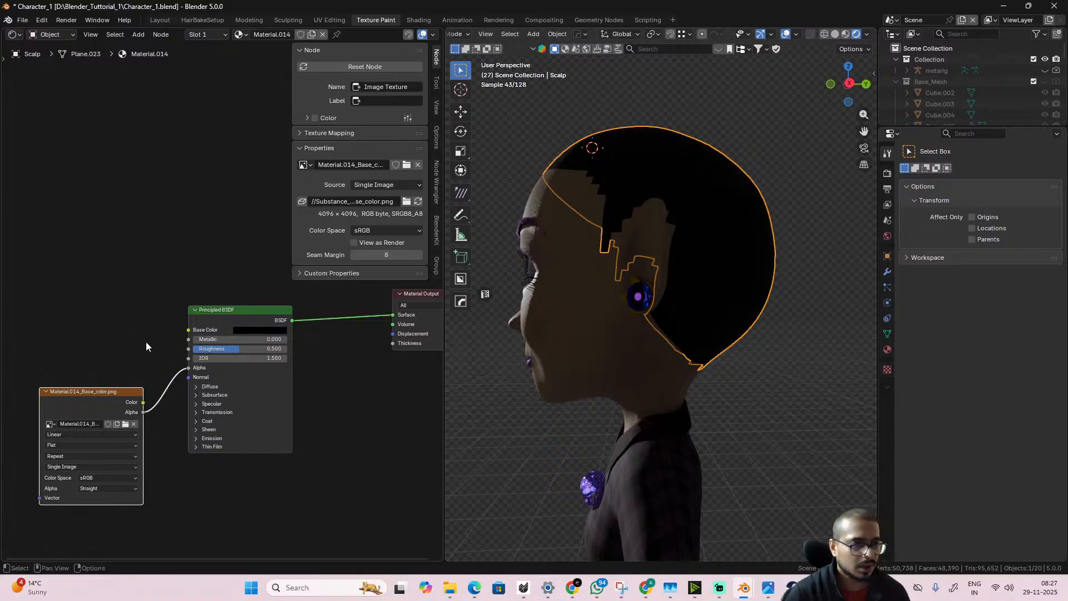
- Set the image texture's color space to Non-Color and drive the Principled BSDF's Alpha from its Color output instead of its Alpha output
middle_drag(586, 290, 612, 323)
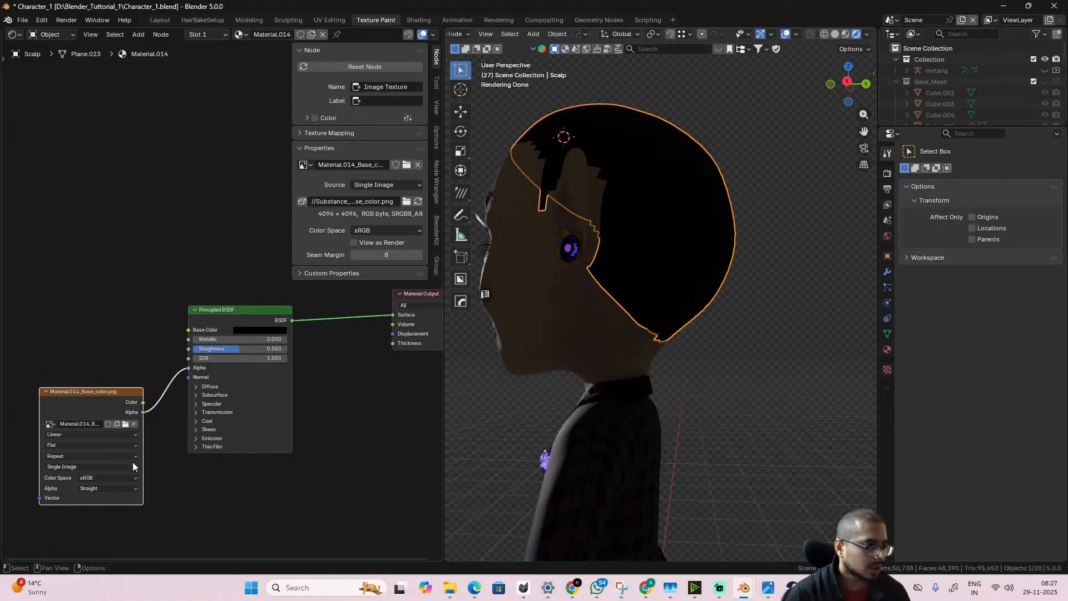
click(129, 476)
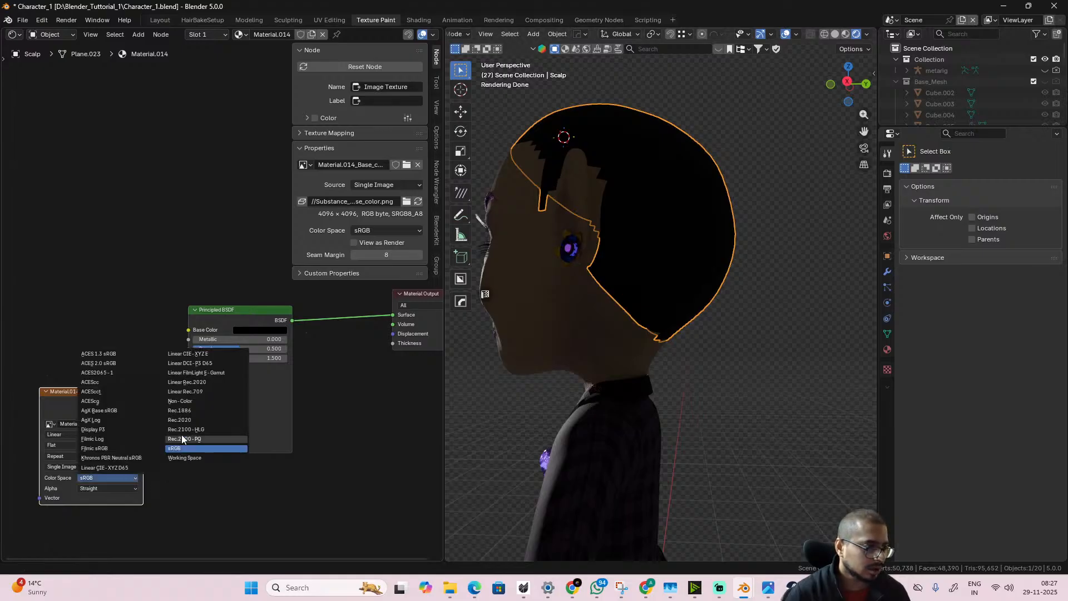
click(202, 401)
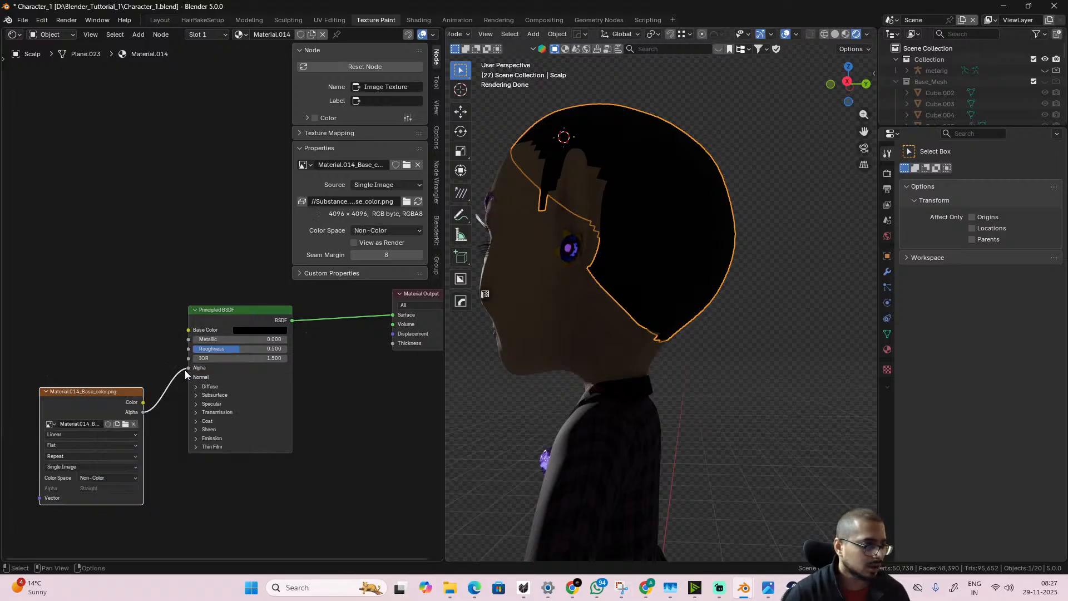
ctrl+right_drag(176, 362, 181, 410)
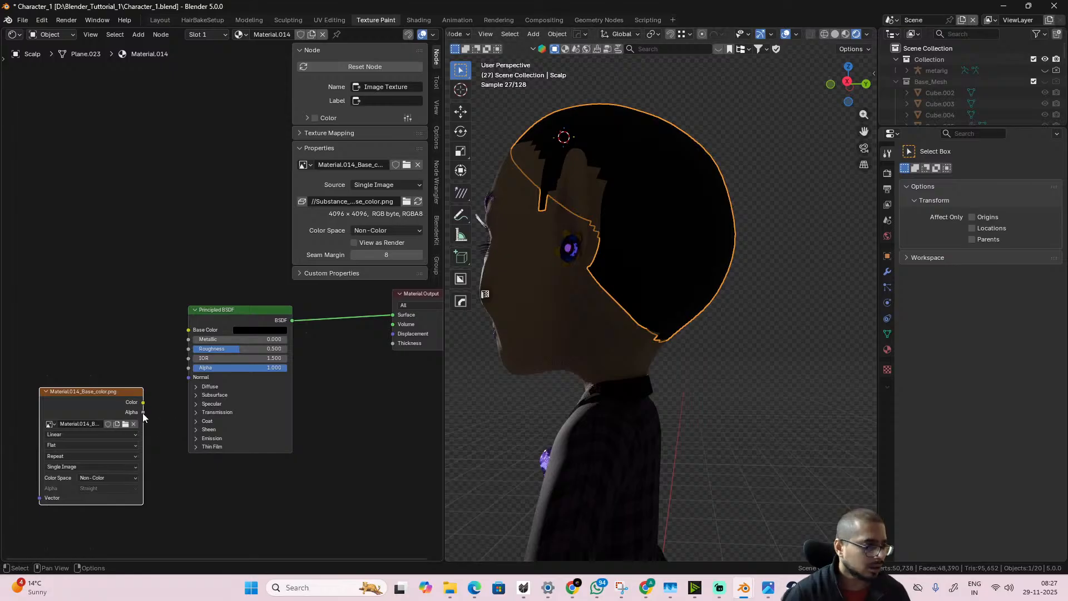
drag(143, 403, 189, 368)
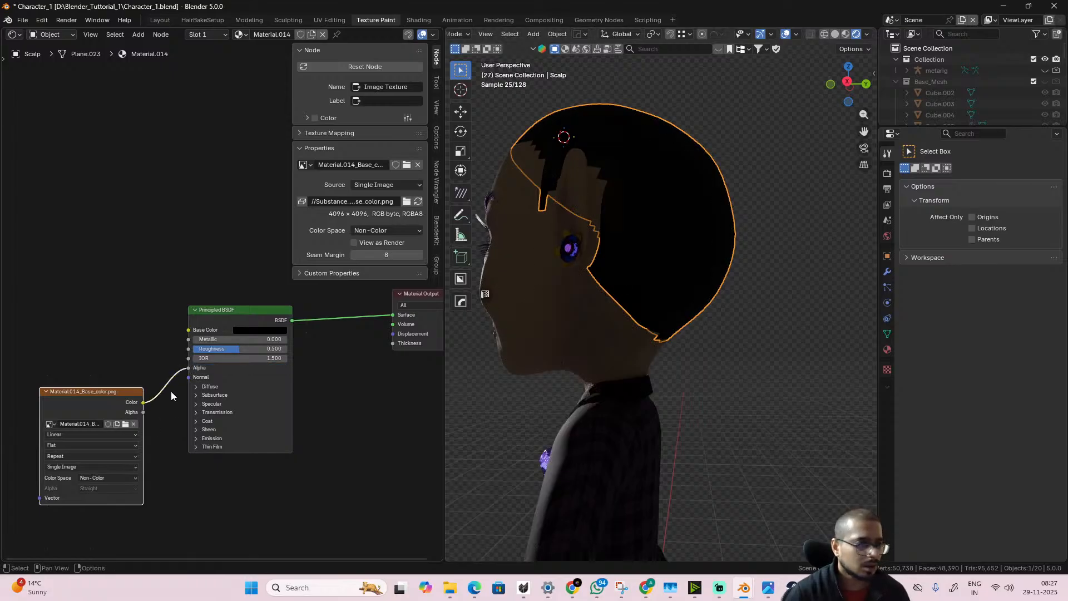
- Mute and unmute the Principled BSDF node to check its effect on the scalp
click(262, 320)
key(m)
key(m)
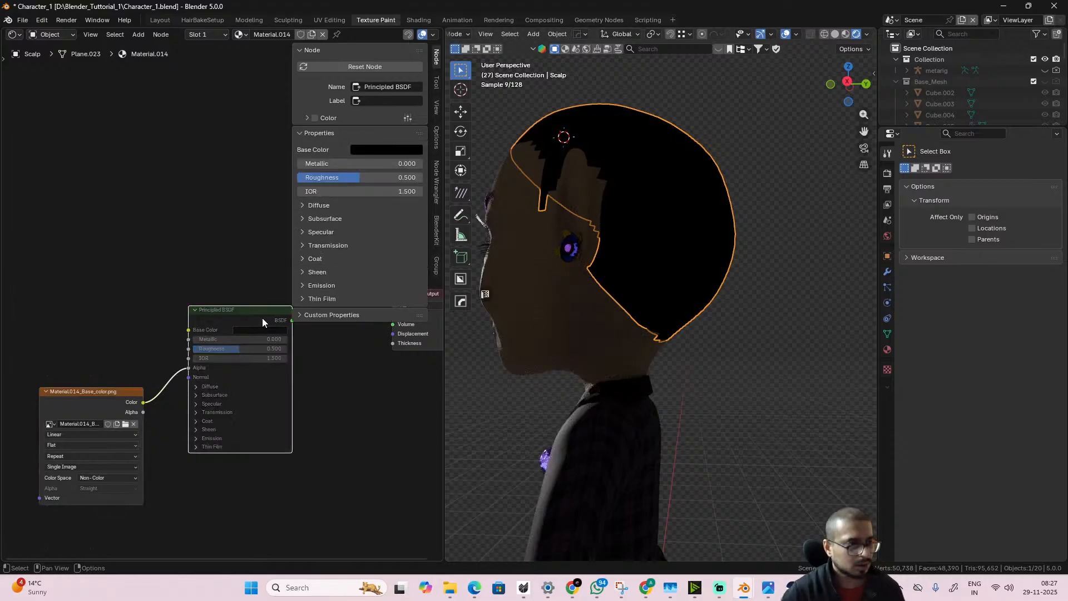
scroll(337, 428, down, 2)
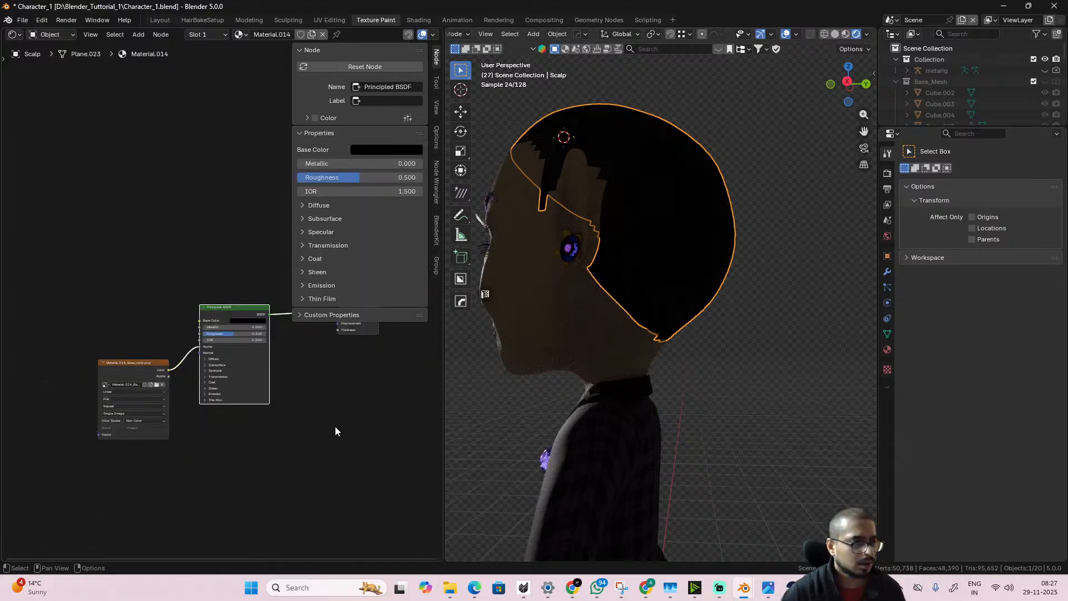
middle_drag(335, 426, 299, 459)
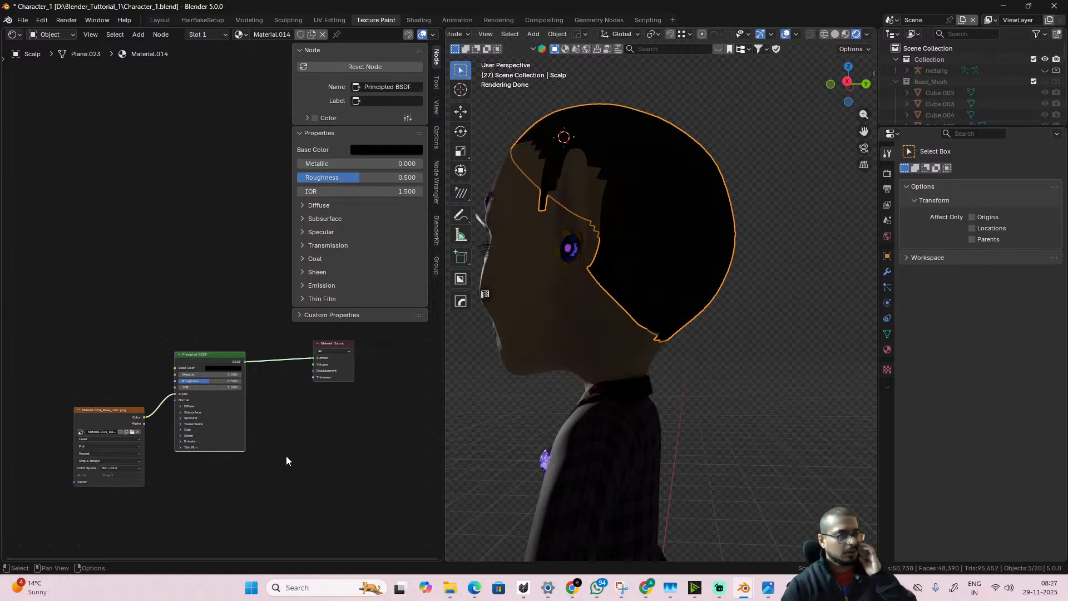
scroll(272, 465, up, 1)
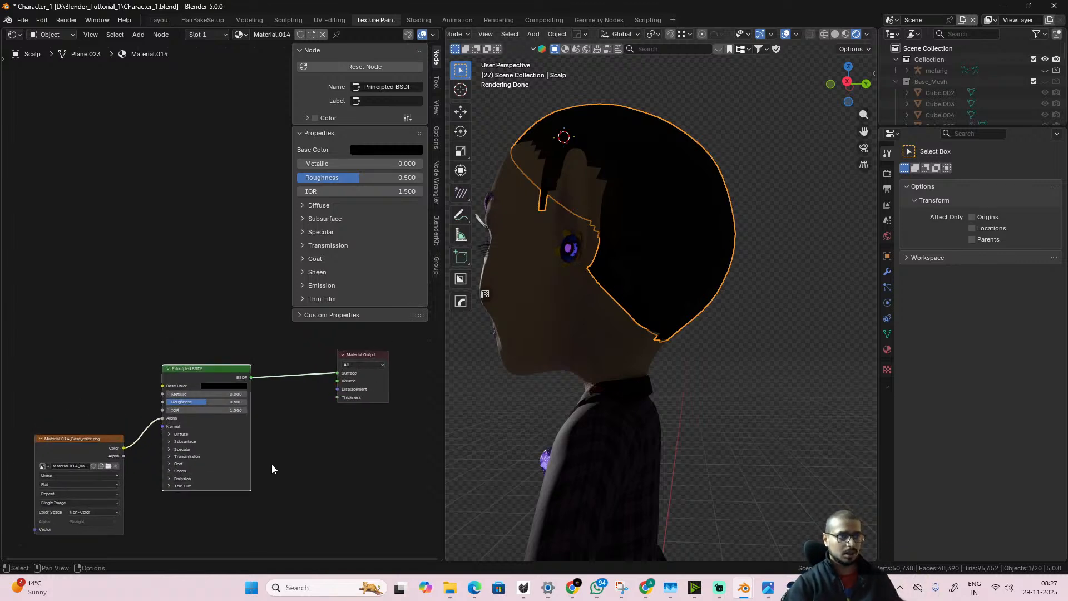
middle_drag(548, 243, 472, 342)
scroll(128, 445, up, 3)
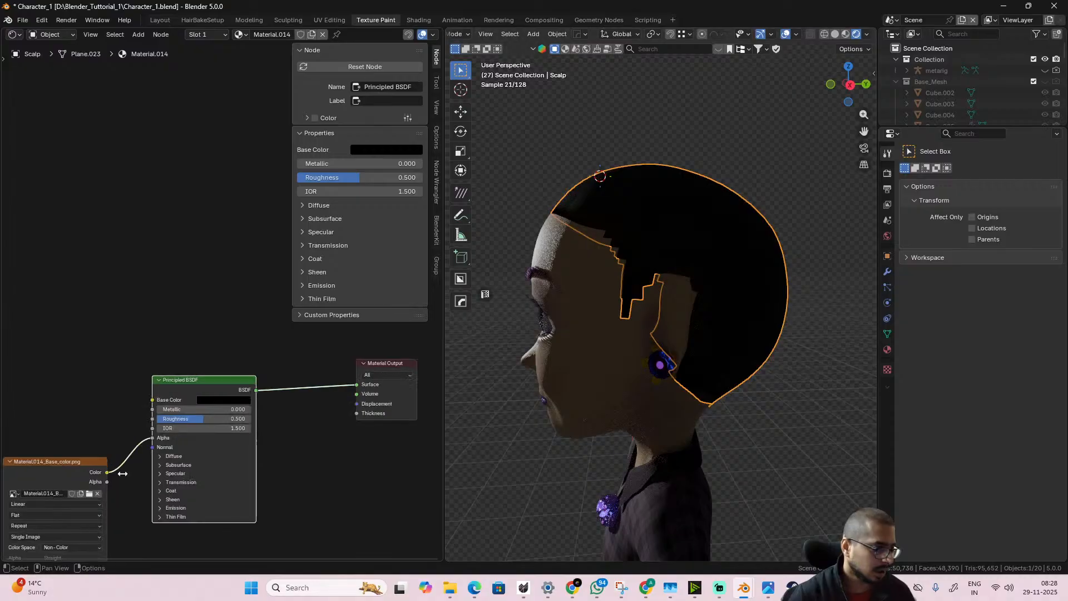
- Move the image texture node away from the shader and try an Invert Color node on the link into Alpha
drag(145, 393, 64, 369)
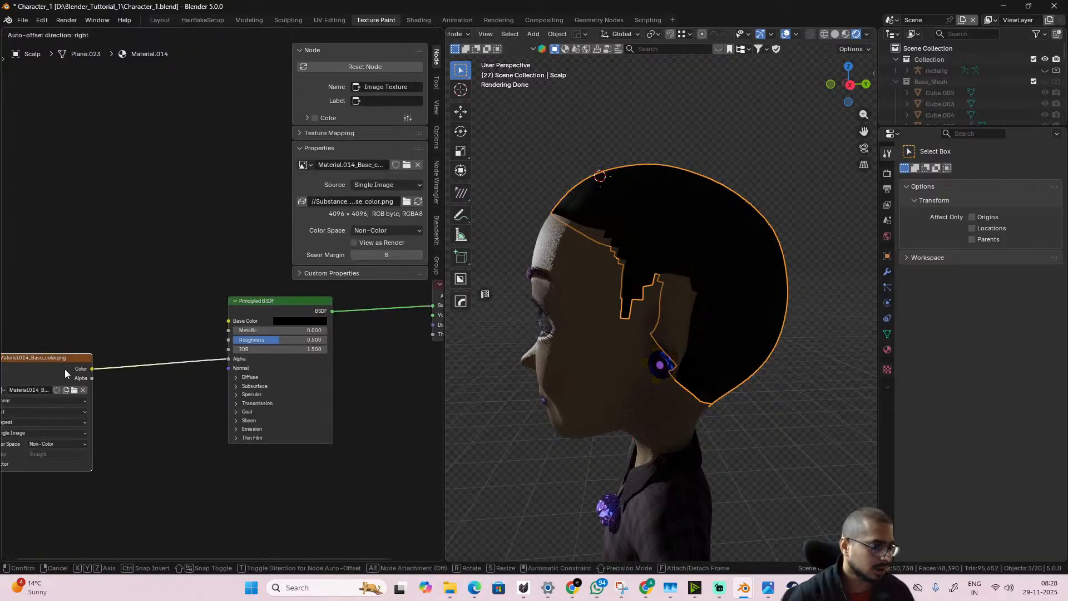
key(shift+a)
text(in)
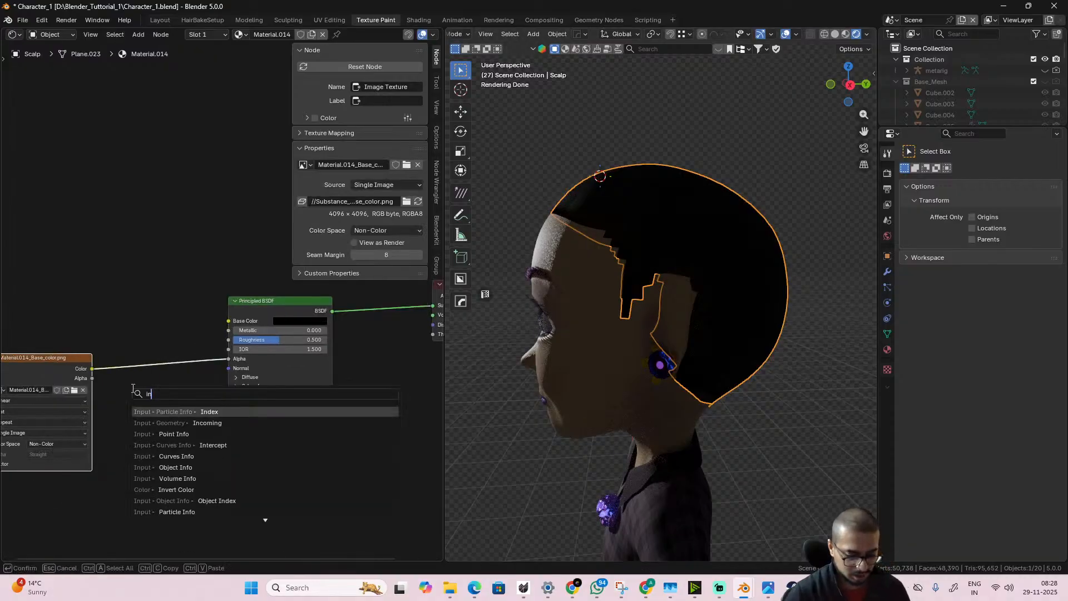
text(vert)
key(Return)
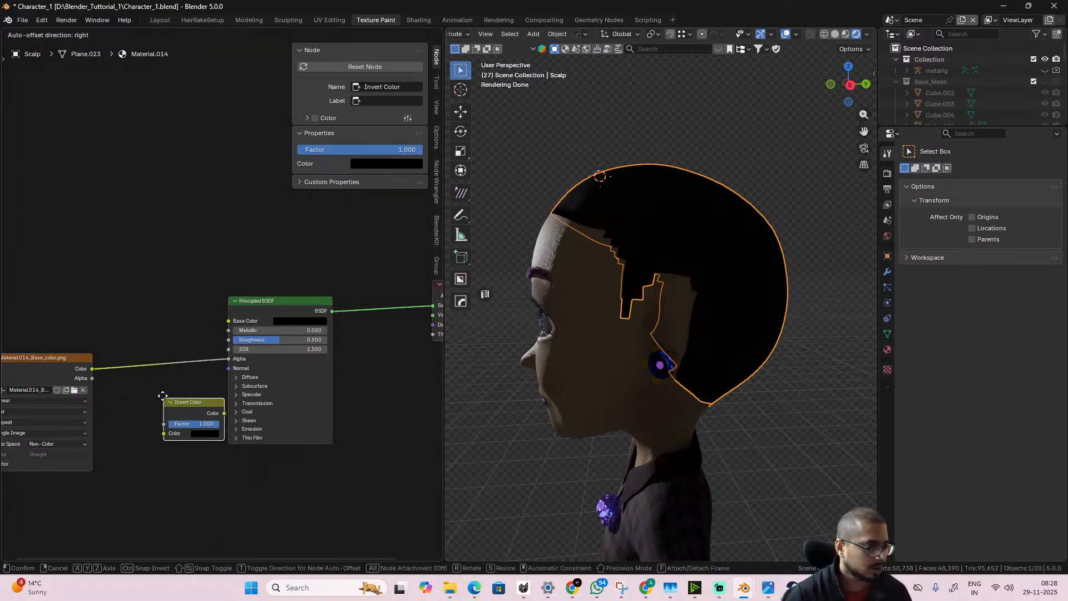
click(148, 362)
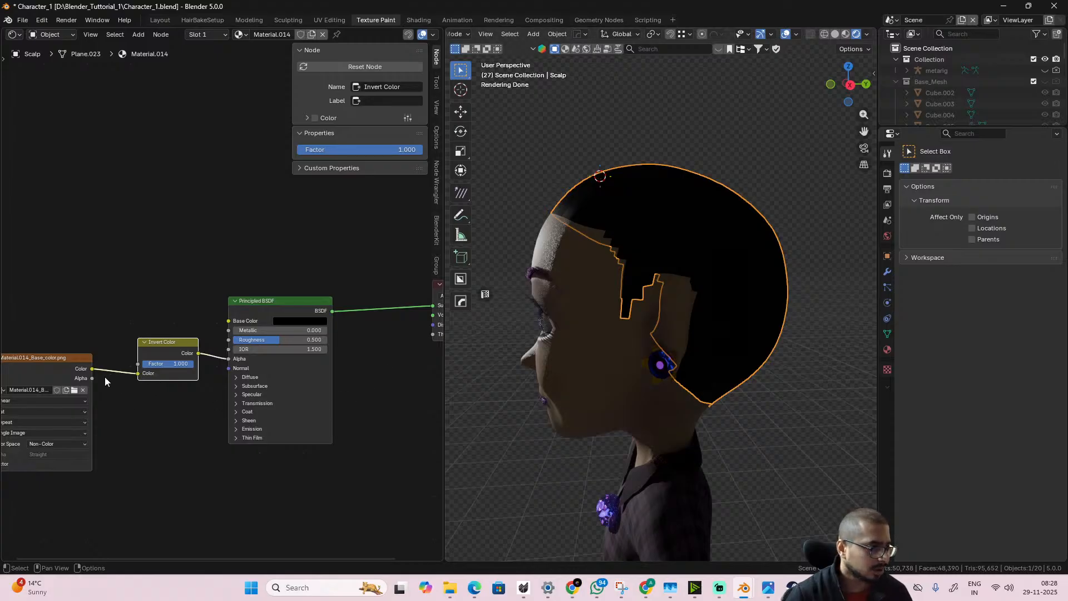
- Connect the image texture's Alpha output directly to the Principled BSDF's Alpha input and delete the Invert Color node
drag(92, 379, 229, 358)
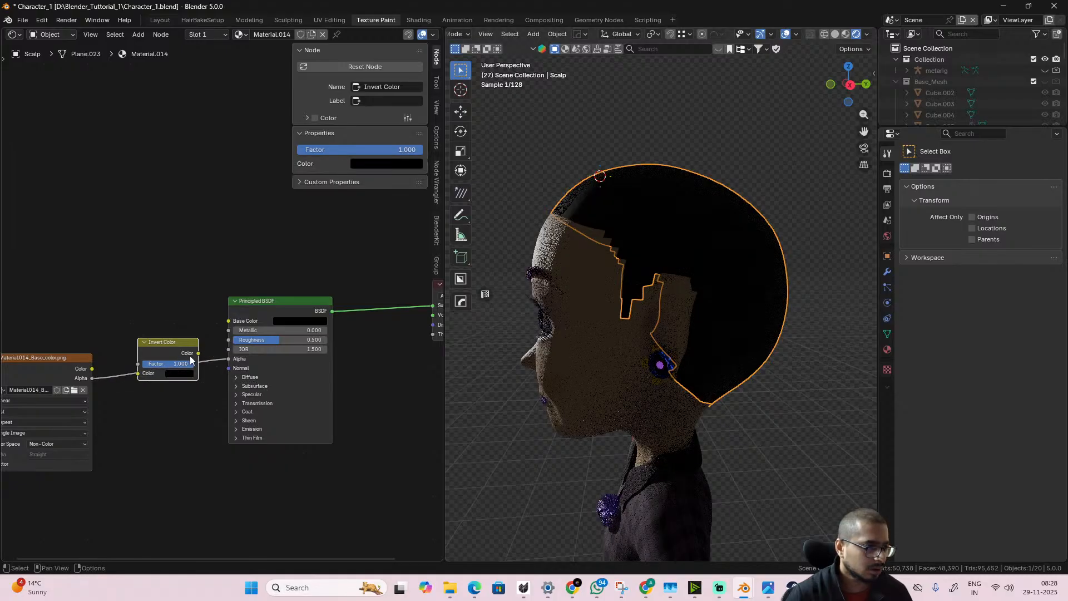
key(x)
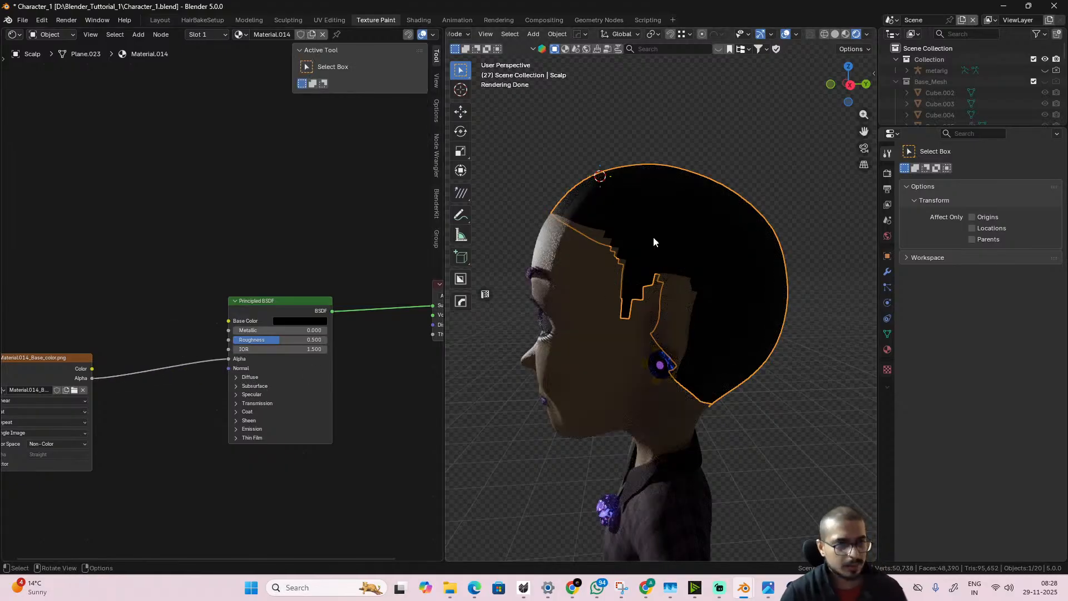
- Inspect the exported Material.014_Base_color image from the Substance_texturing folder, then close the image and put the folder window away
click(454, 589)
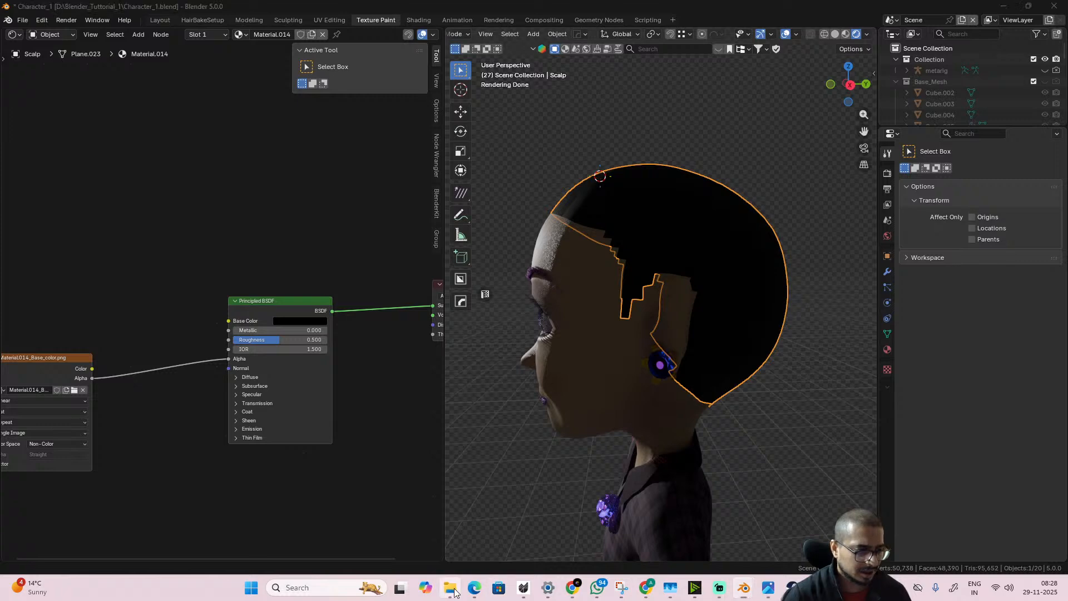
click(437, 174)
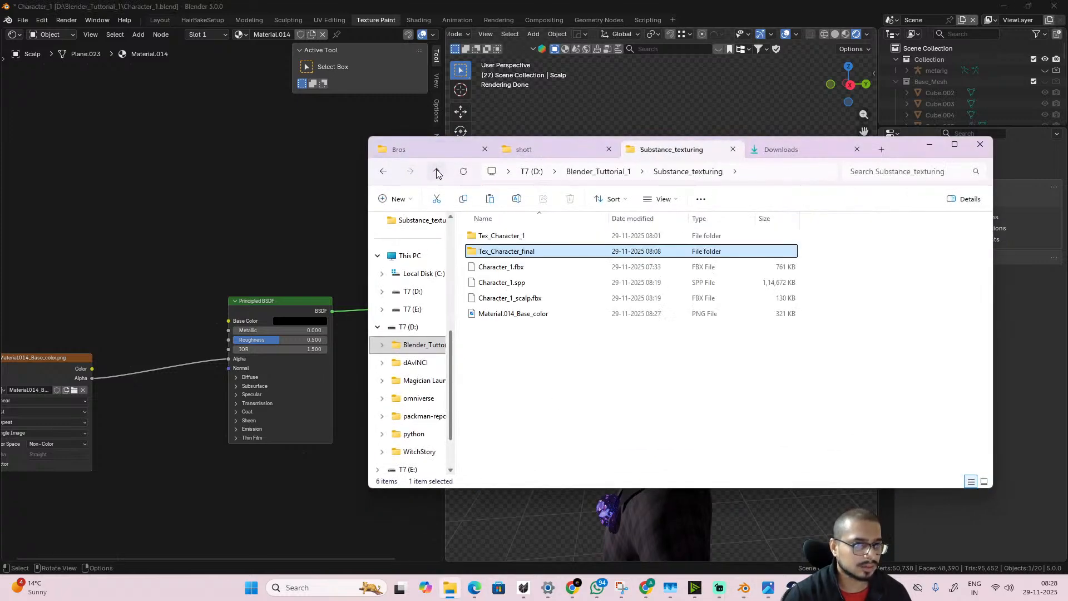
double_click(542, 313)
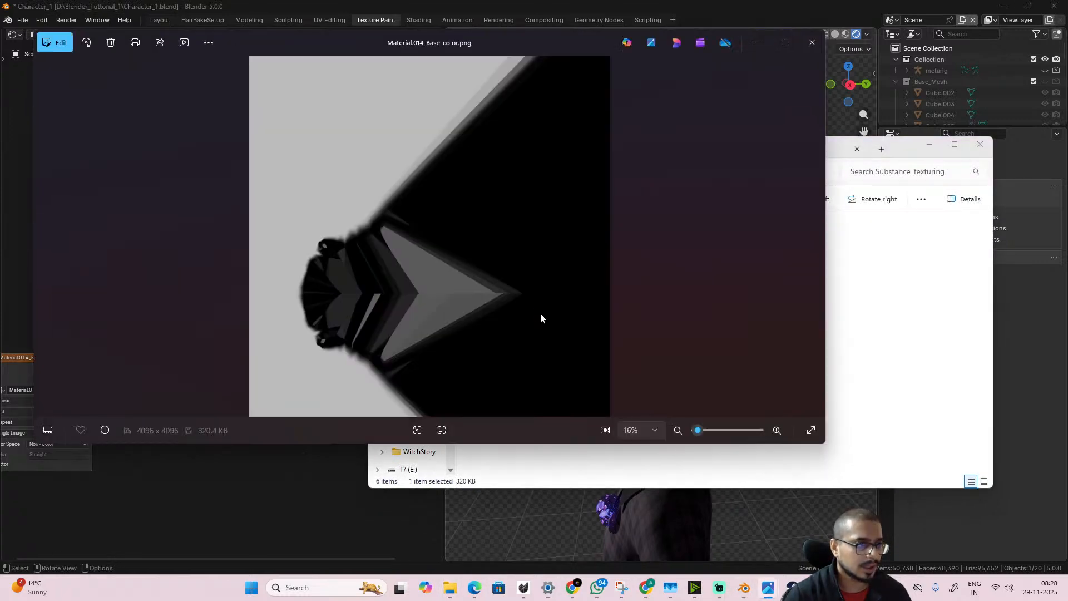
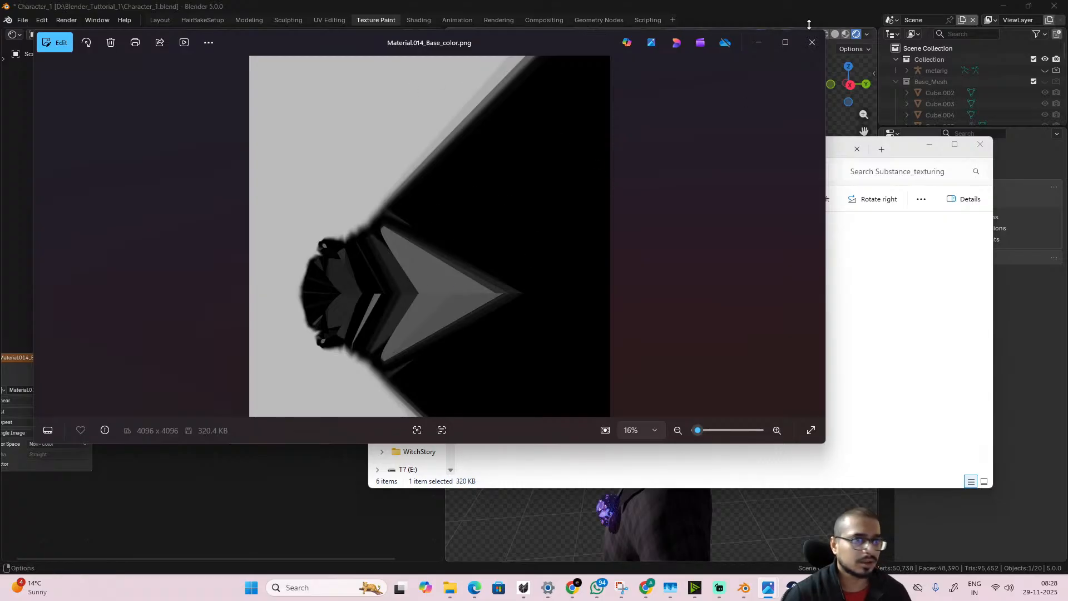
click(811, 43)
click(927, 145)
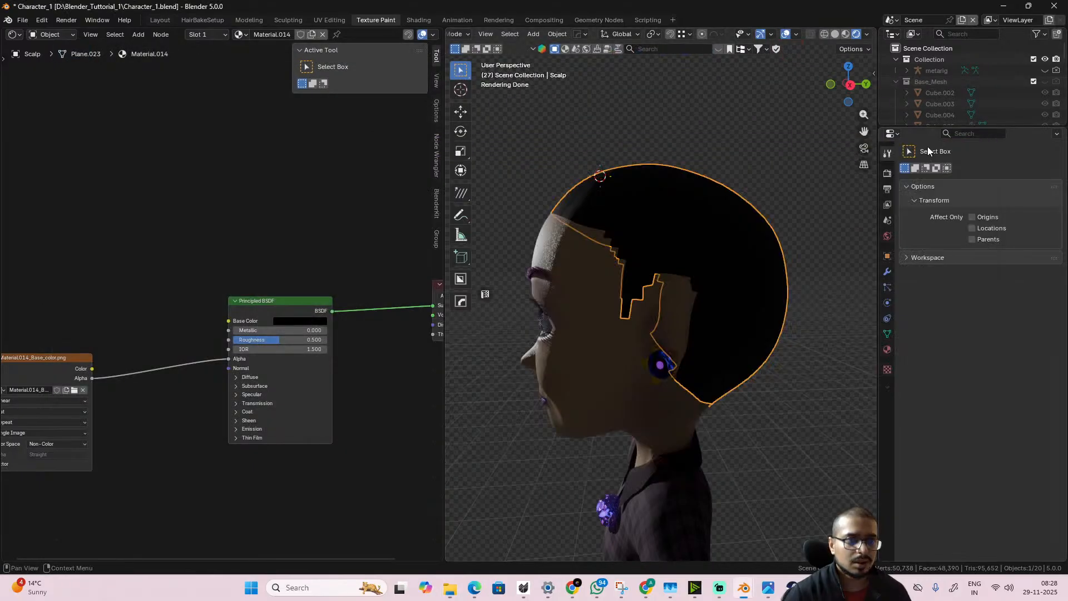
- Switch to Substance 3D Painter, view the scalp mesh from the side and open the texture export settings
click(1004, 10)
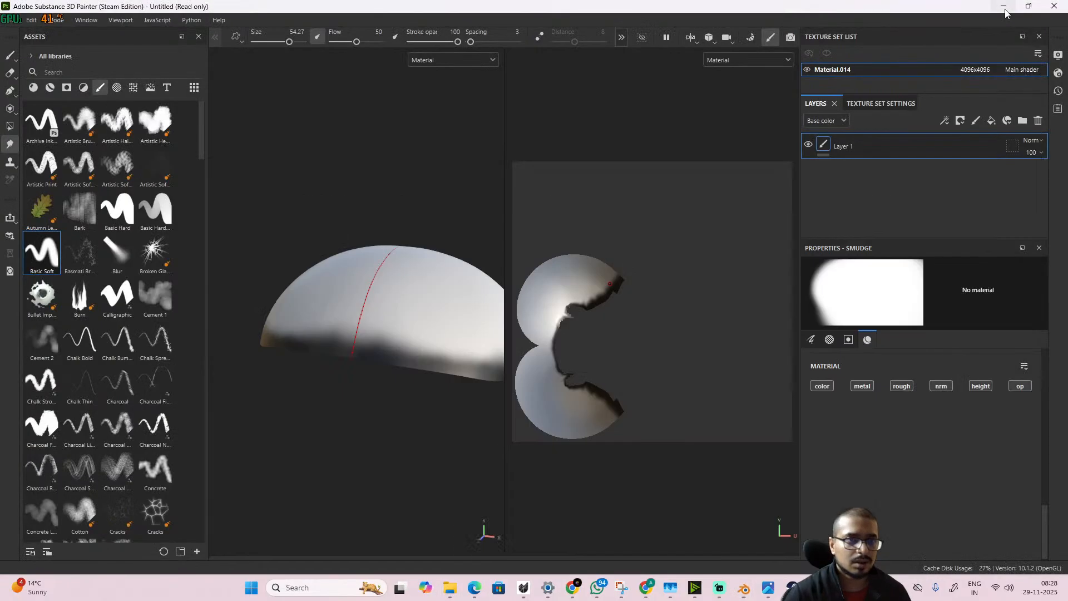
mouse_move(393, 369)
alt+mouse_down()
mouse_move(405, 386)
mouse_move(348, 377)
mouse_move(357, 340)
mouse_move(369, 348)
mouse_move(343, 336)
alt+mouse_up()
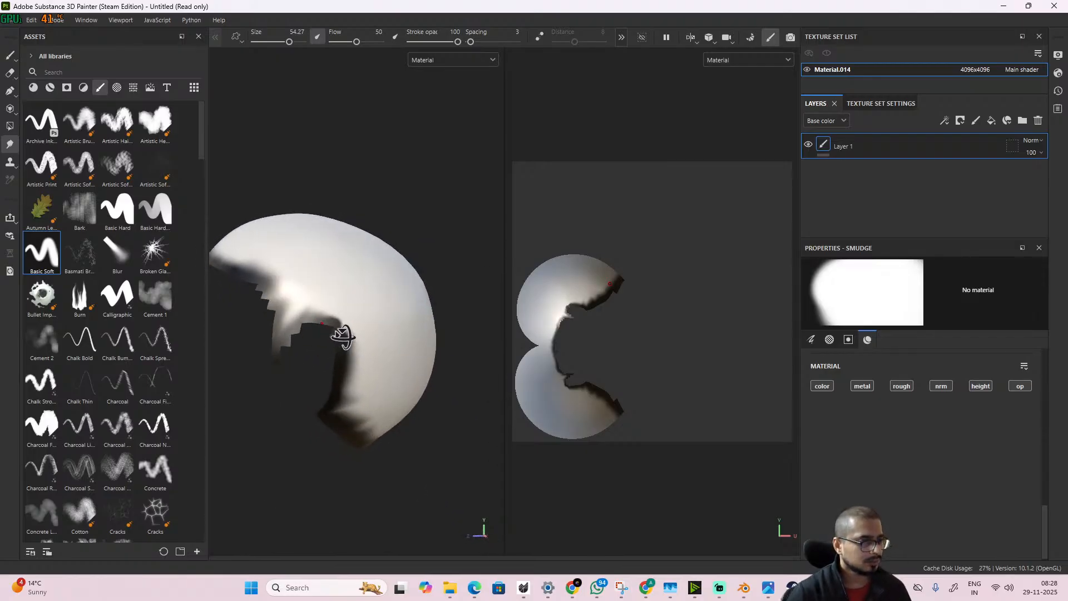
click(10, 21)
mouse_move(45, 143)
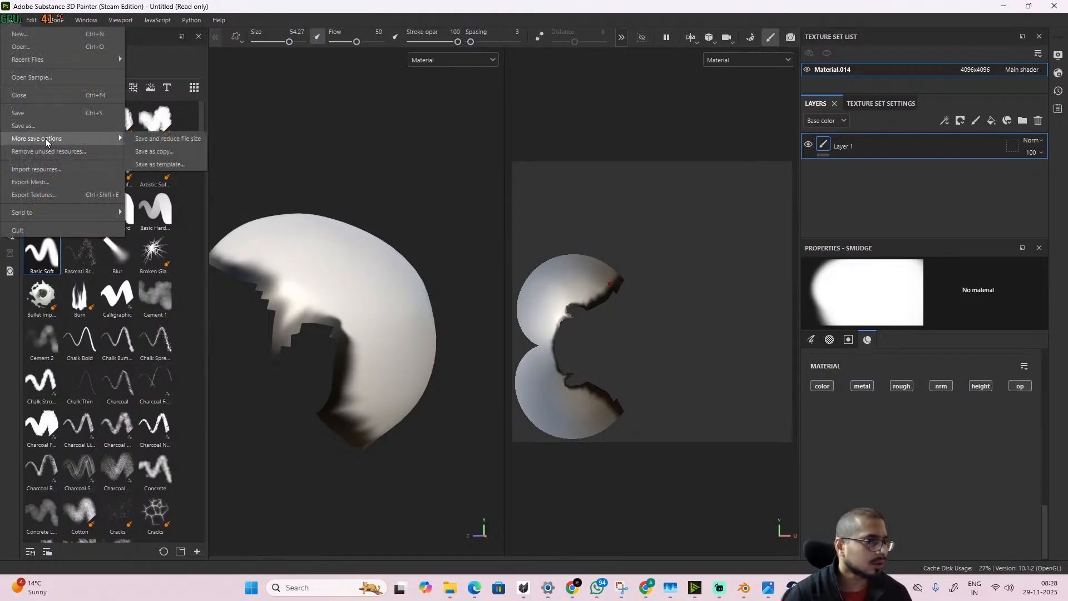
click(34, 194)
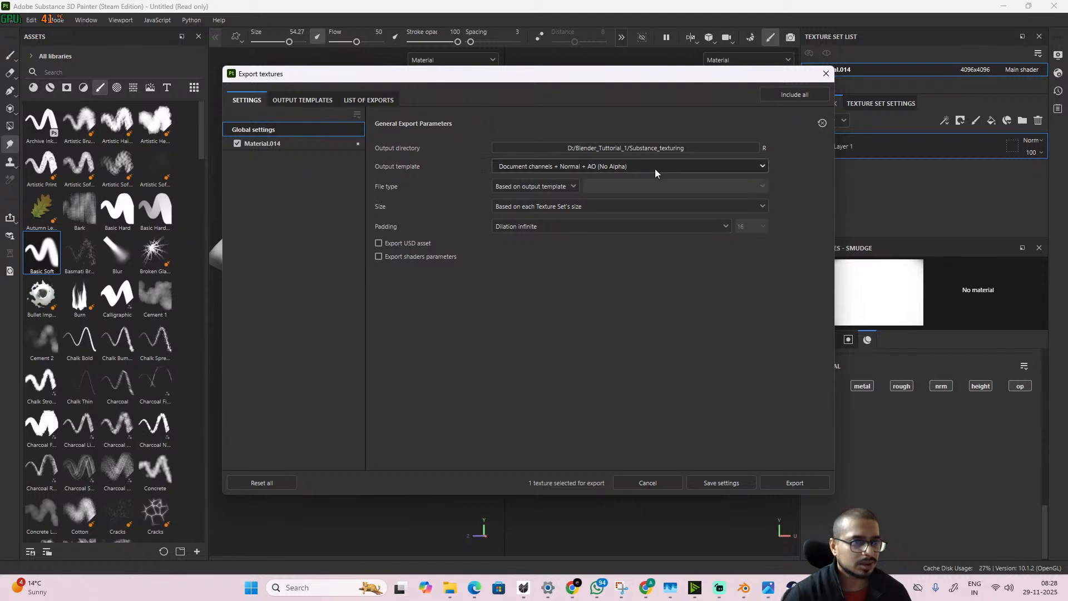
- Export the texture with the Document channels + Normal + AO (With Alpha) template, Dilation + transparent padding and size 512
click(656, 169)
click(626, 200)
click(621, 225)
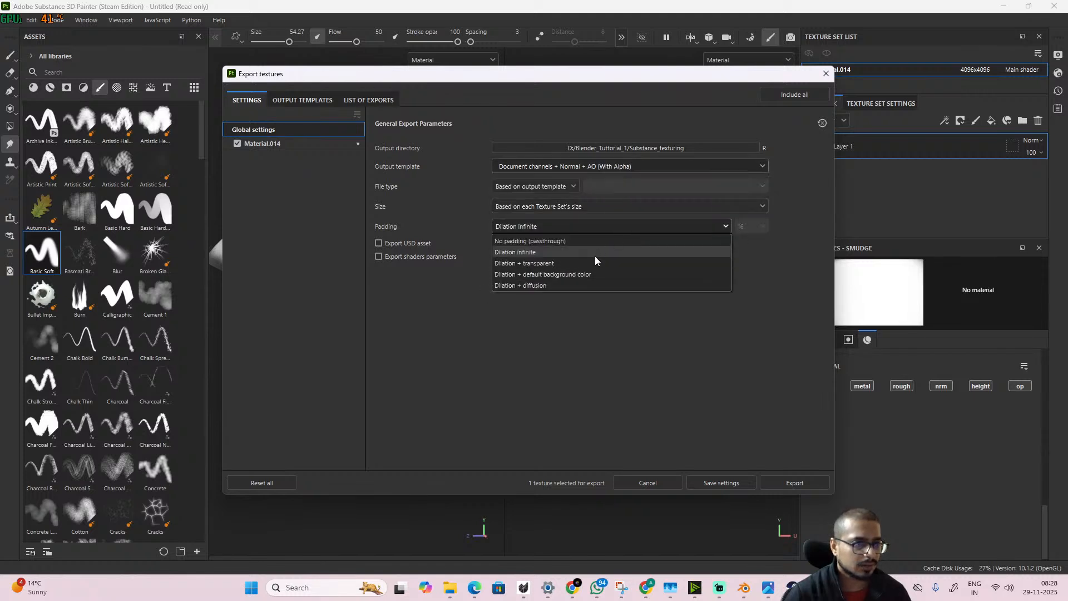
click(594, 263)
click(596, 207)
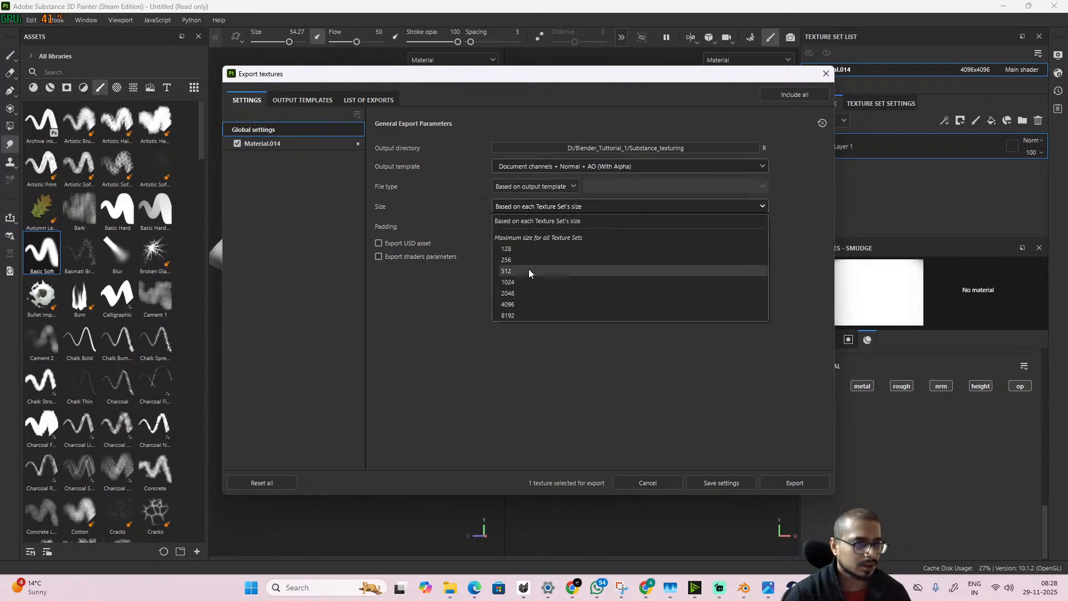
click(529, 271)
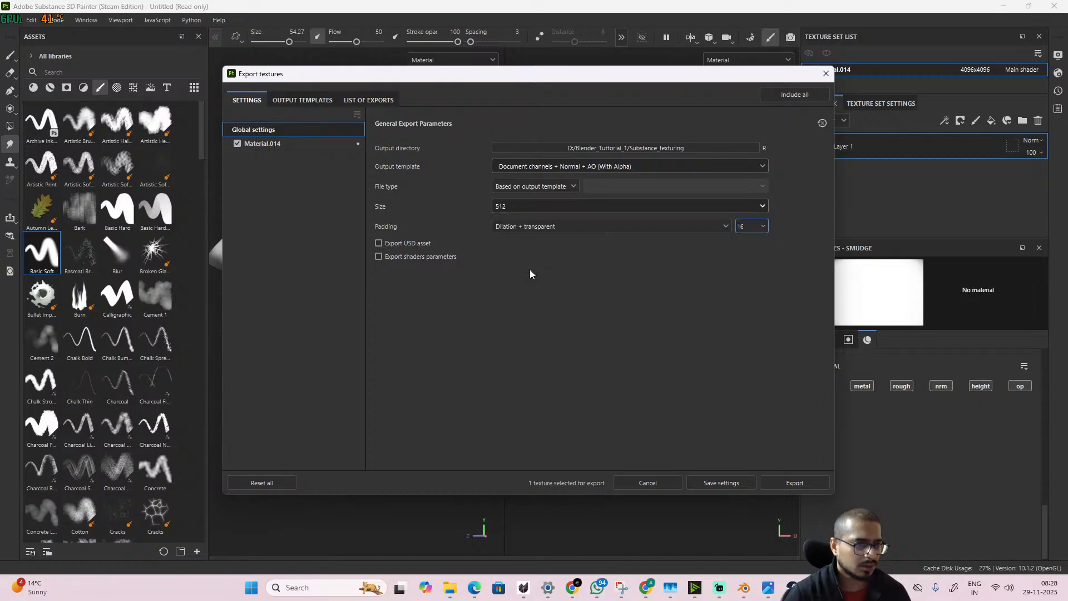
click(786, 484)
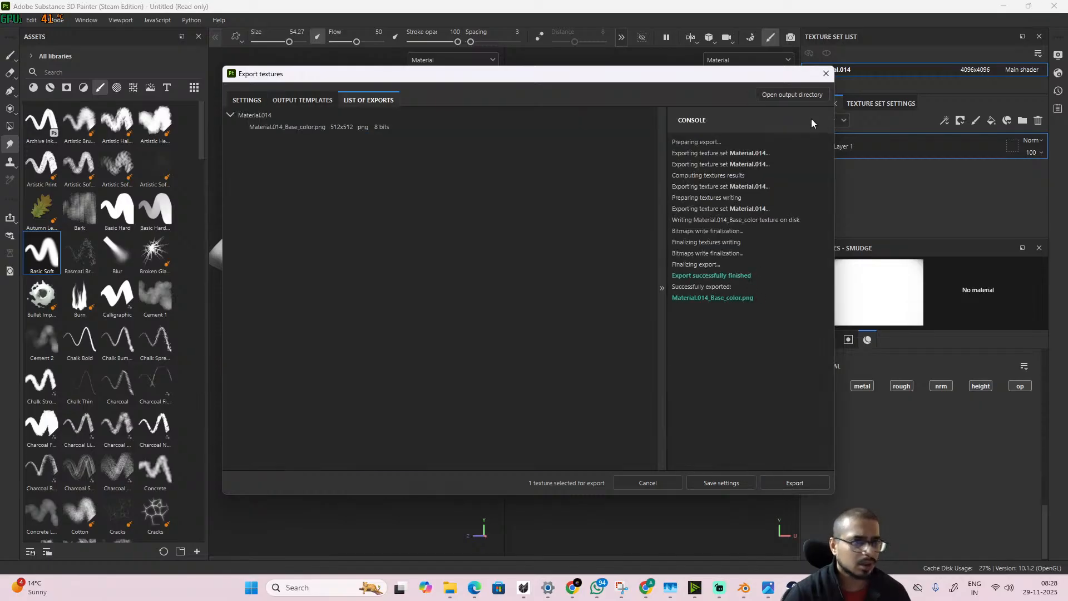
click(825, 73)
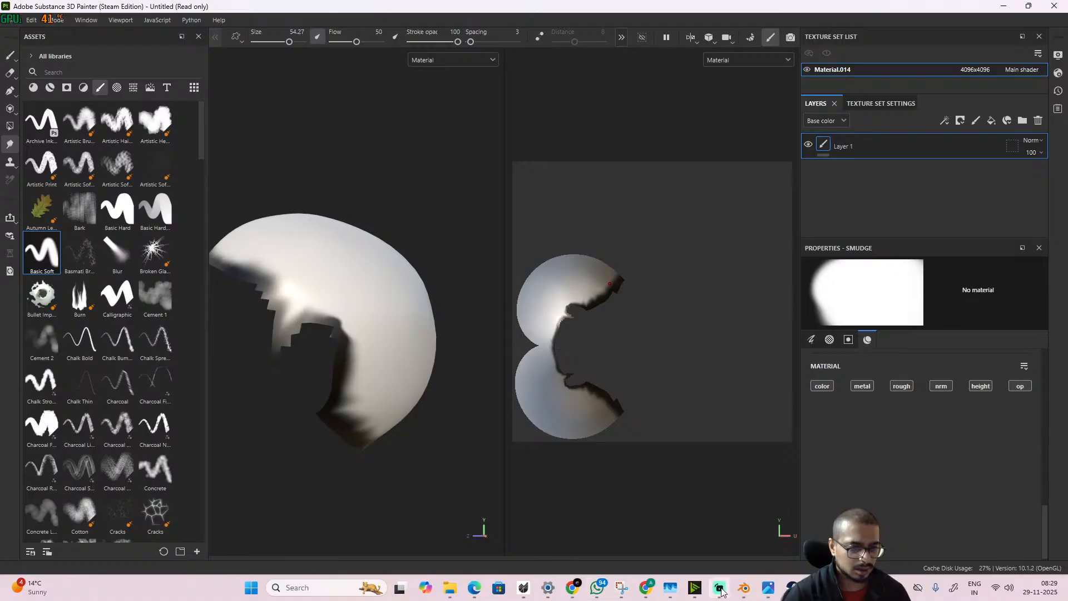
- Switch back to Blender and load the re-exported Material.014_Base_color.png into the scalp's image texture node
mouse_move(744, 587)
click(627, 549)
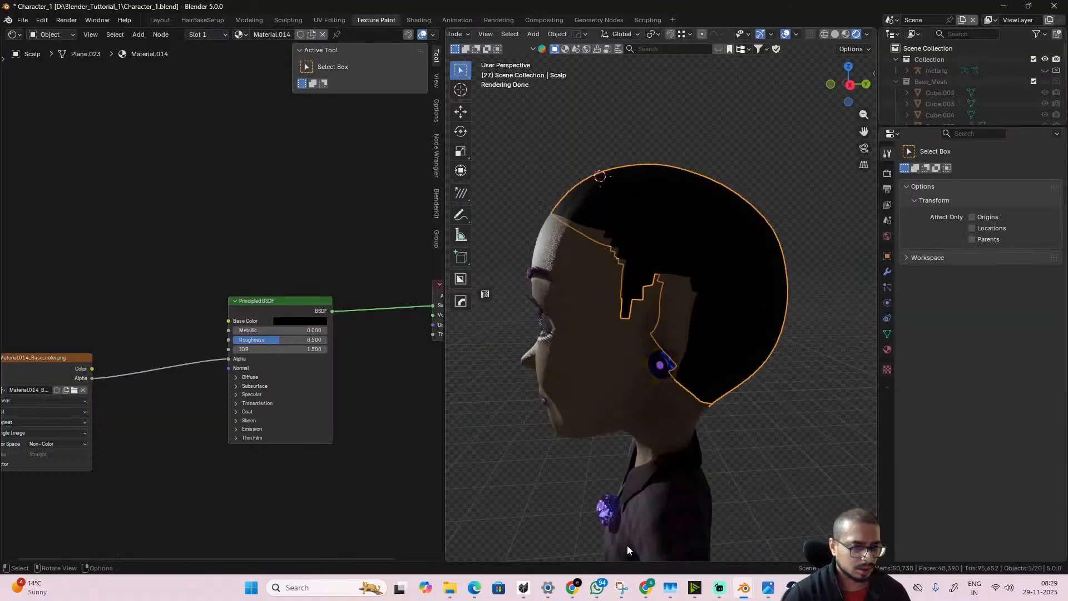
click(75, 391)
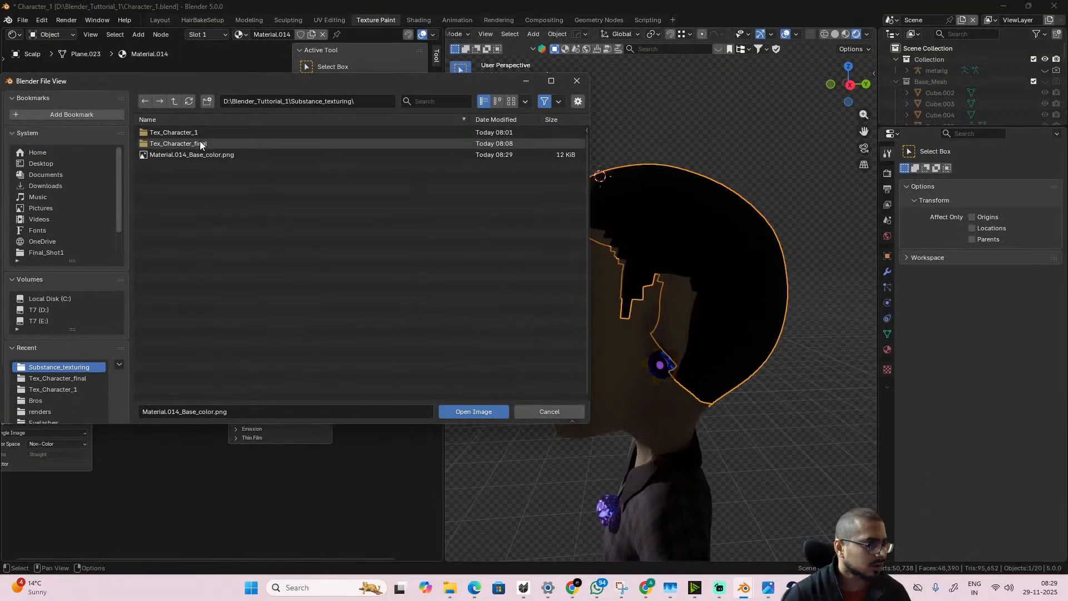
double_click(214, 159)
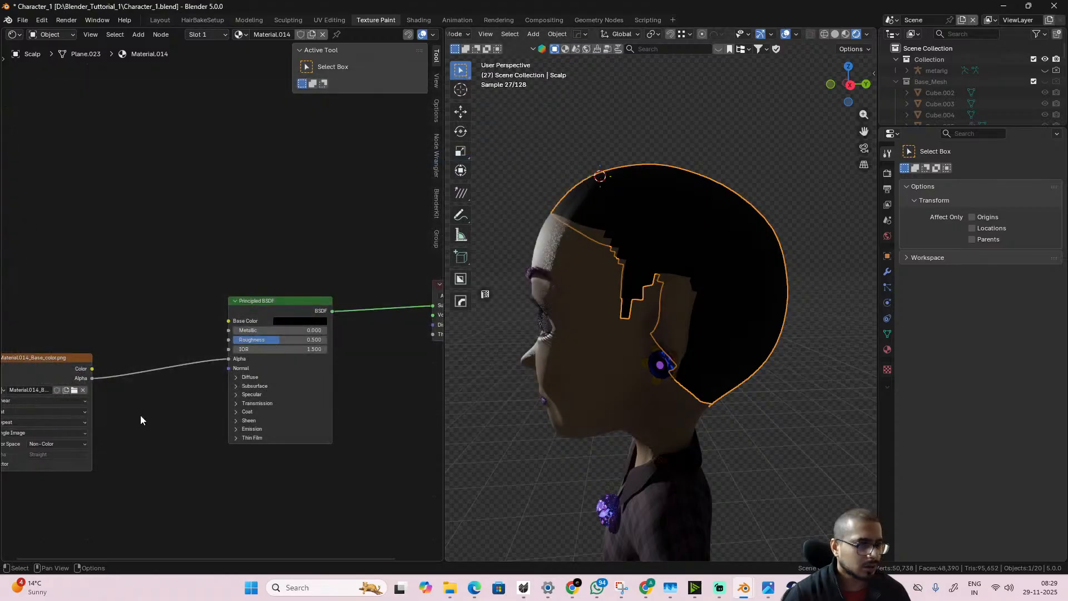
- Try connecting the image texture's Color output to the Principled BSDF's Alpha input
middle_drag(104, 451, 196, 421)
scroll(192, 412, up, 1)
drag(169, 346, 326, 335)
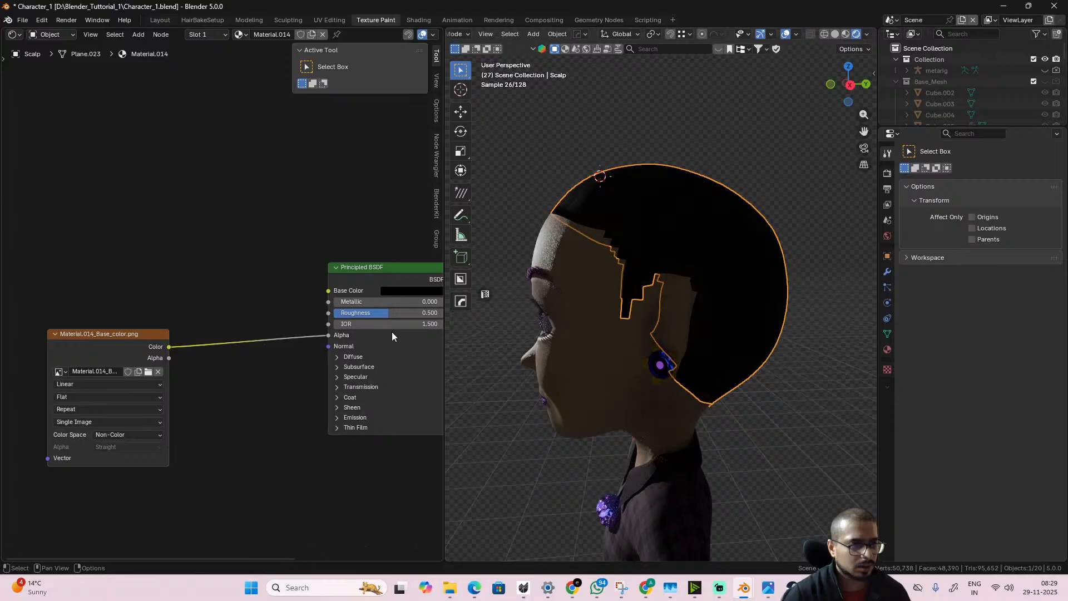
- Switch the viewport to Material Preview shading and view the whole character from behind
mouse_move(501, 334)
middle_down()
mouse_move(535, 334)
mouse_move(450, 339)
mouse_move(592, 359)
mouse_move(756, 342)
mouse_move(740, 389)
mouse_move(636, 397)
mouse_move(549, 354)
mouse_move(526, 314)
mouse_move(590, 329)
mouse_move(576, 338)
mouse_move(586, 353)
mouse_move(611, 358)
mouse_move(657, 330)
mouse_move(623, 344)
mouse_move(628, 332)
mouse_move(656, 335)
mouse_move(641, 335)
mouse_move(778, 114)
middle_up()
scroll(580, 331, down, 5)
click(846, 34)
middle_drag(752, 200, 665, 356)
scroll(330, 321, down, 2)
- Move the Principled BSDF and image texture nodes up and hide the node editor's sidebar
scroll(329, 321, down, 5)
middle_drag(333, 359, 285, 361)
scroll(300, 362, up, 5)
drag(280, 277, 284, 239)
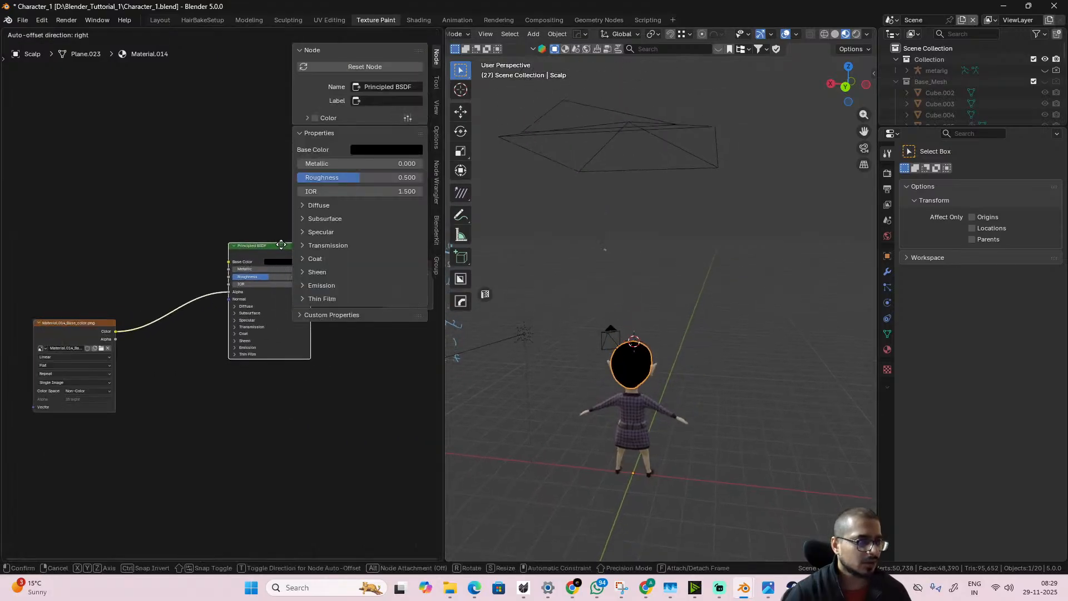
key(n)
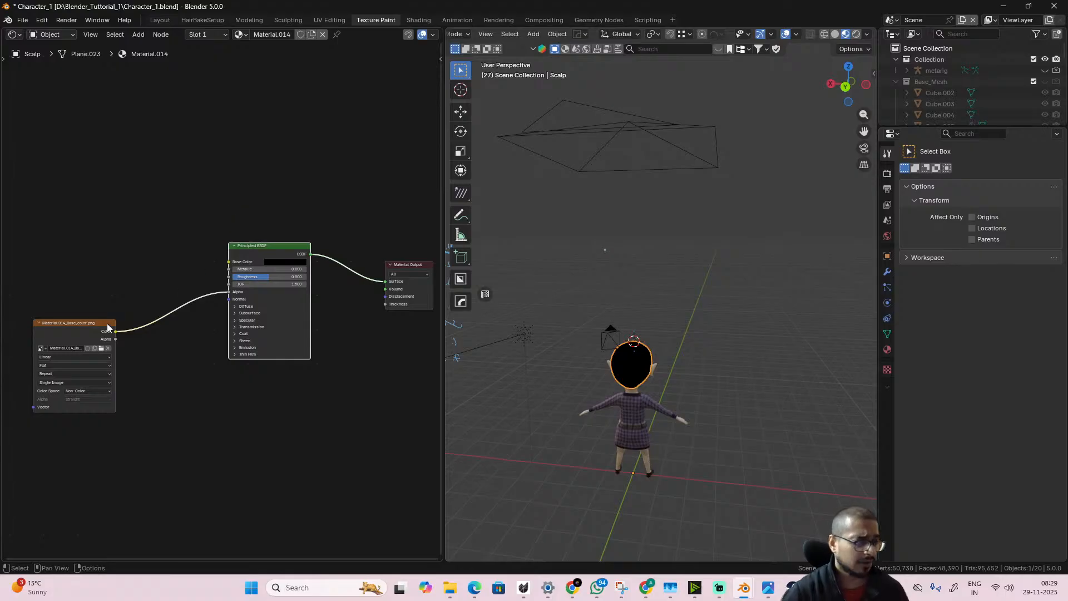
drag(109, 327, 158, 269)
- Connect the image texture's Alpha output to the Principled BSDF's Alpha input and check the scalp's hairline up close
scroll(206, 316, up, 1)
middle_drag(181, 300, 134, 337)
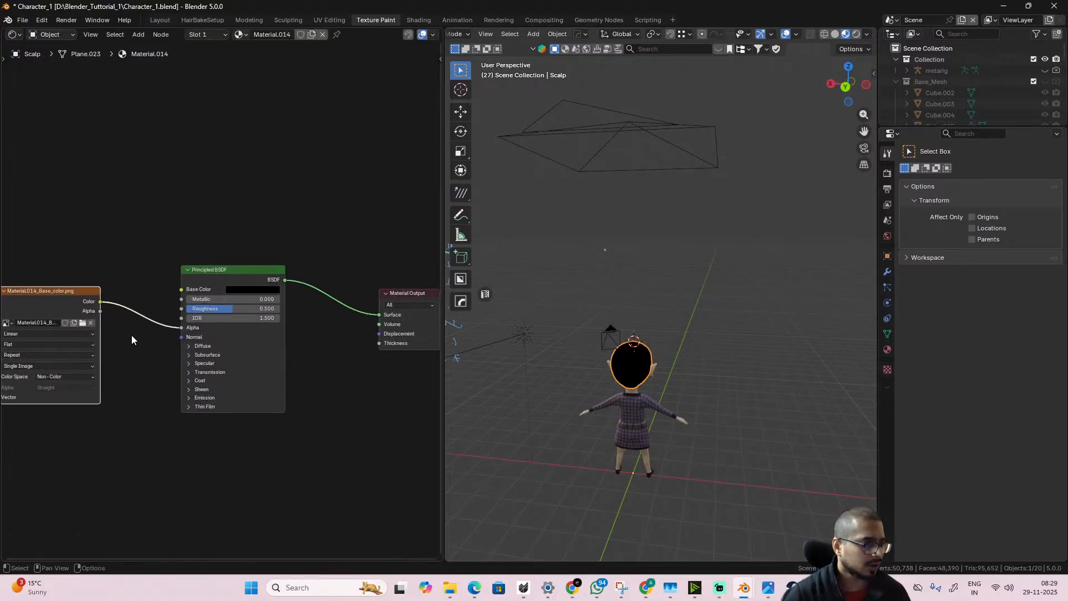
scroll(100, 317, up, 1)
drag(79, 314, 173, 333)
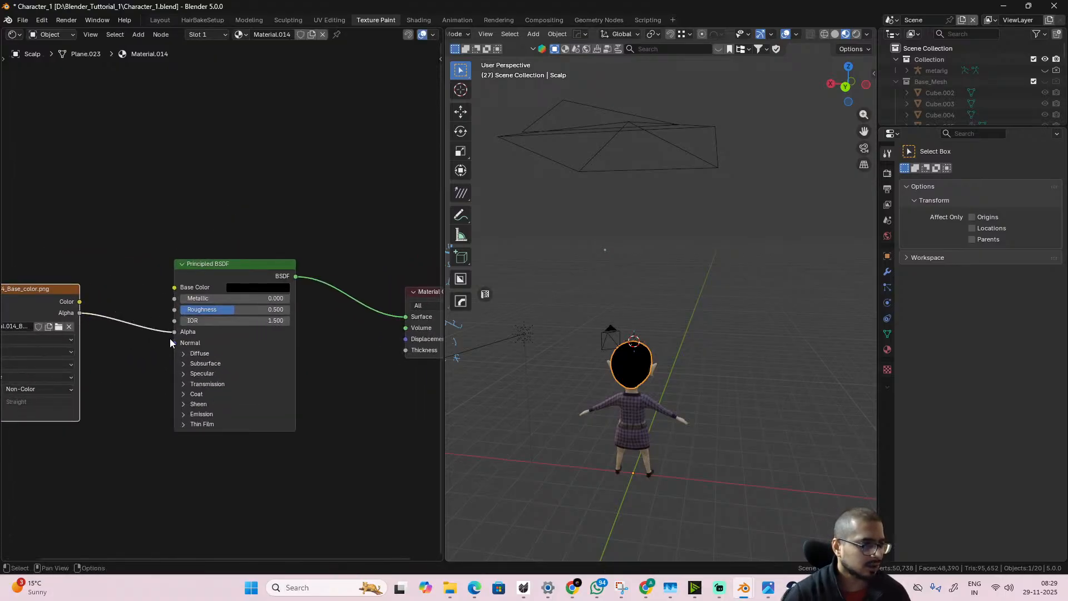
scroll(611, 423, up, 3)
middle_drag(668, 423, 710, 403)
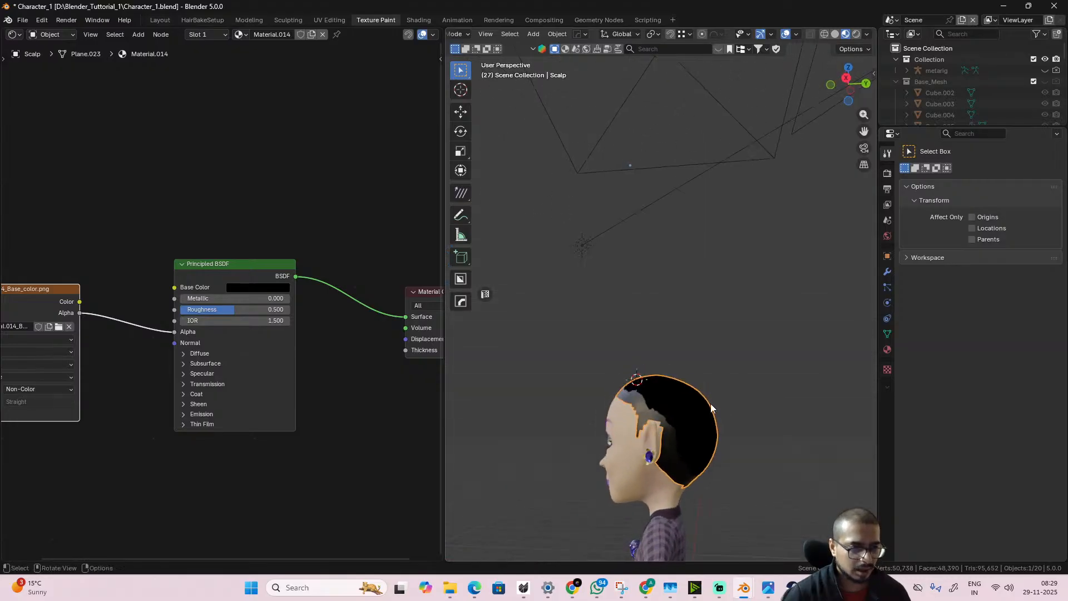
scroll(679, 479, up, 3)
middle_drag(679, 479, 772, 330)
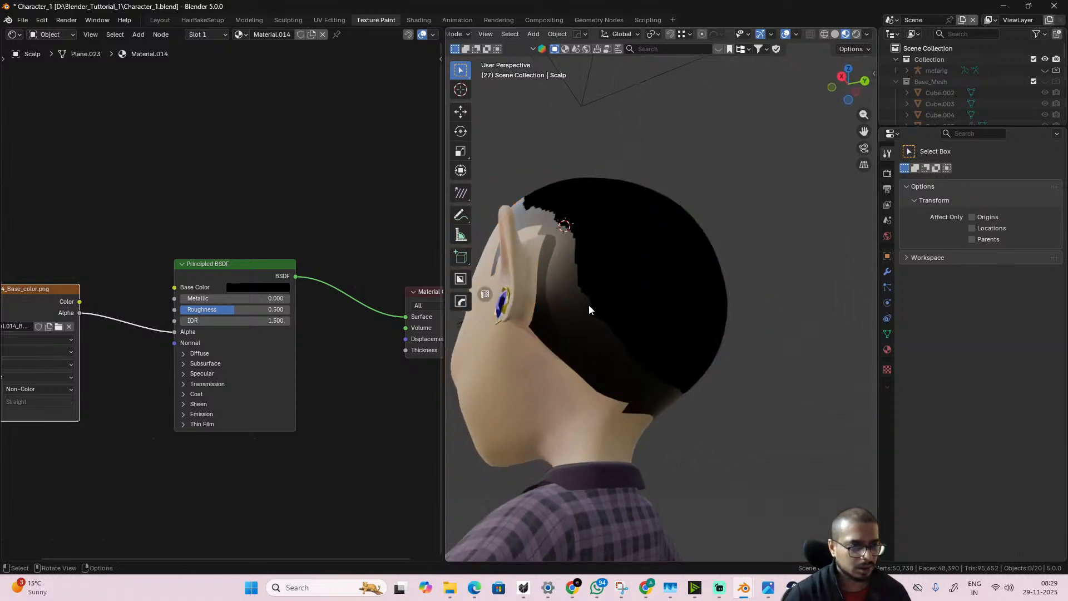
- Connect the image texture's Color output to the Principled BSDF's Base Color and switch the viewport to Rendered shading
middle_drag(553, 310, 576, 370)
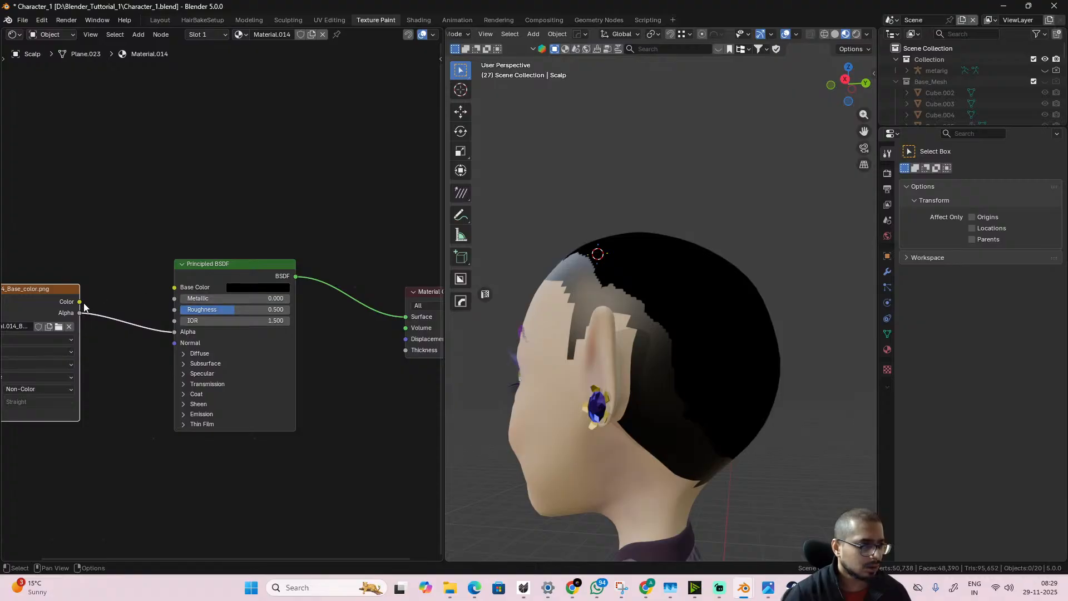
drag(87, 306, 176, 287)
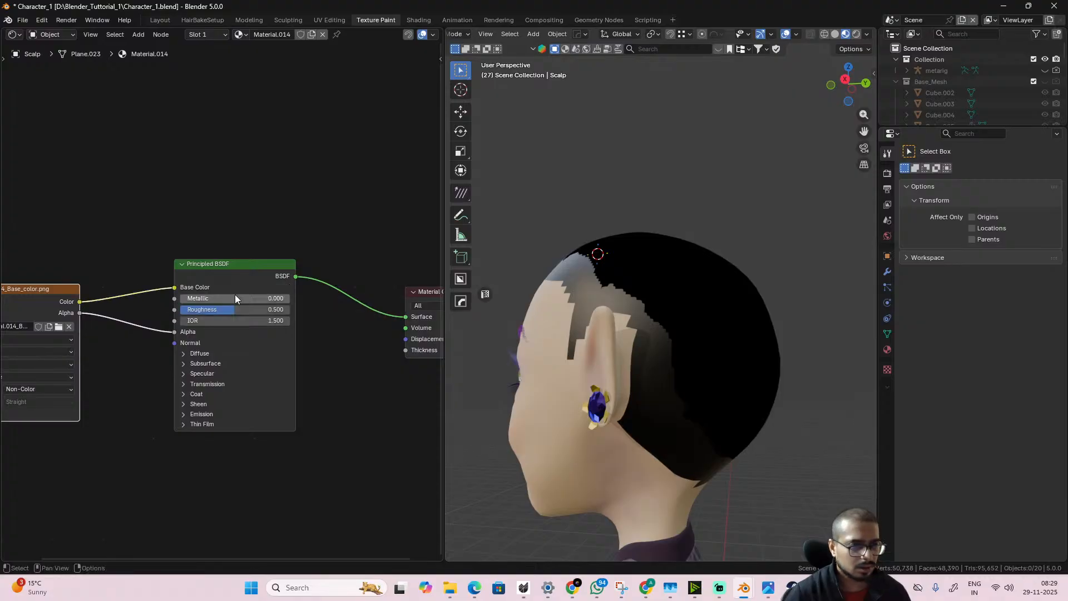
click(857, 33)
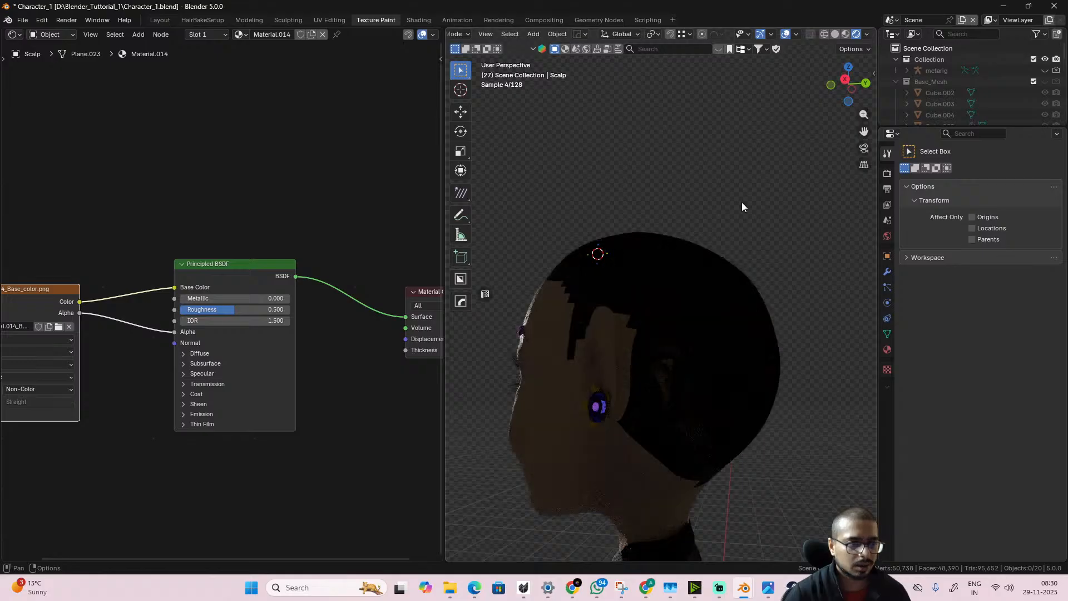
middle_drag(719, 249, 640, 331)
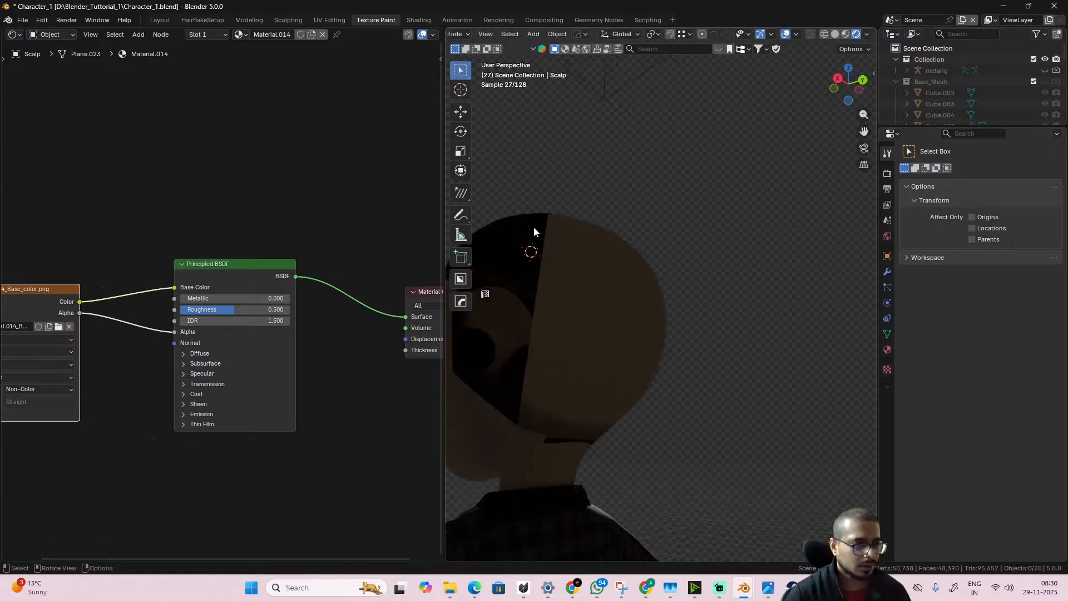
- Scale the scalp's entire mesh up by about 1.02 so it sits slightly outside the head
click(534, 224)
click(537, 224)
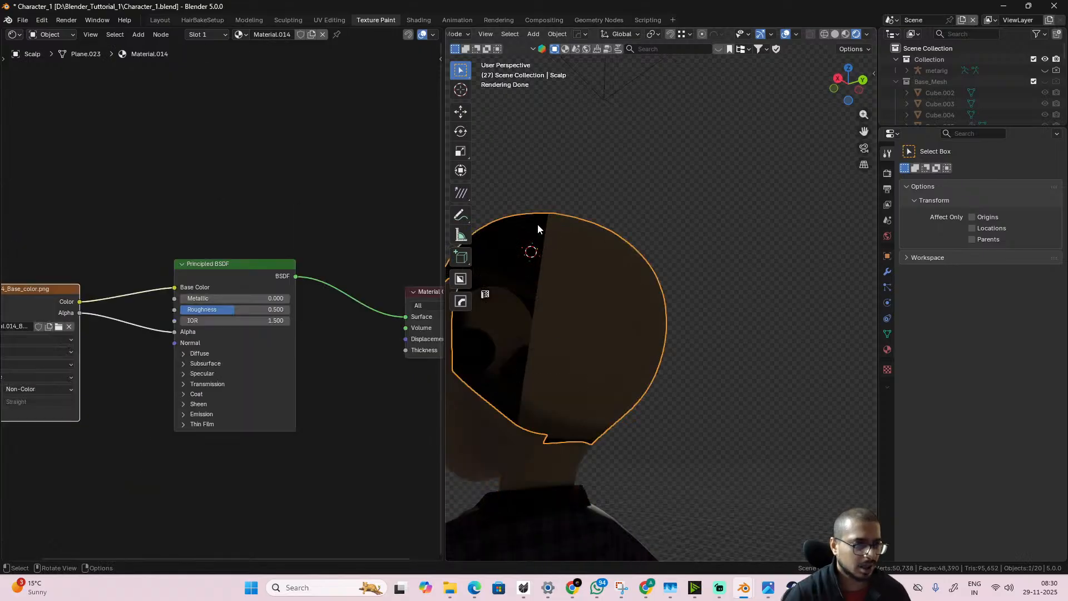
key(Tab)
key(a)
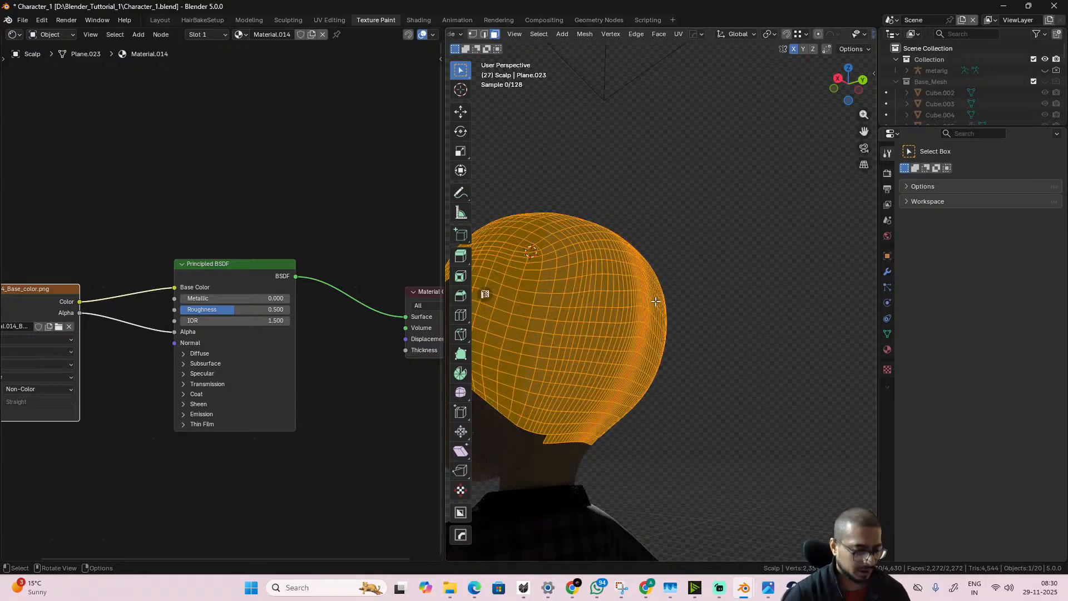
key(s)
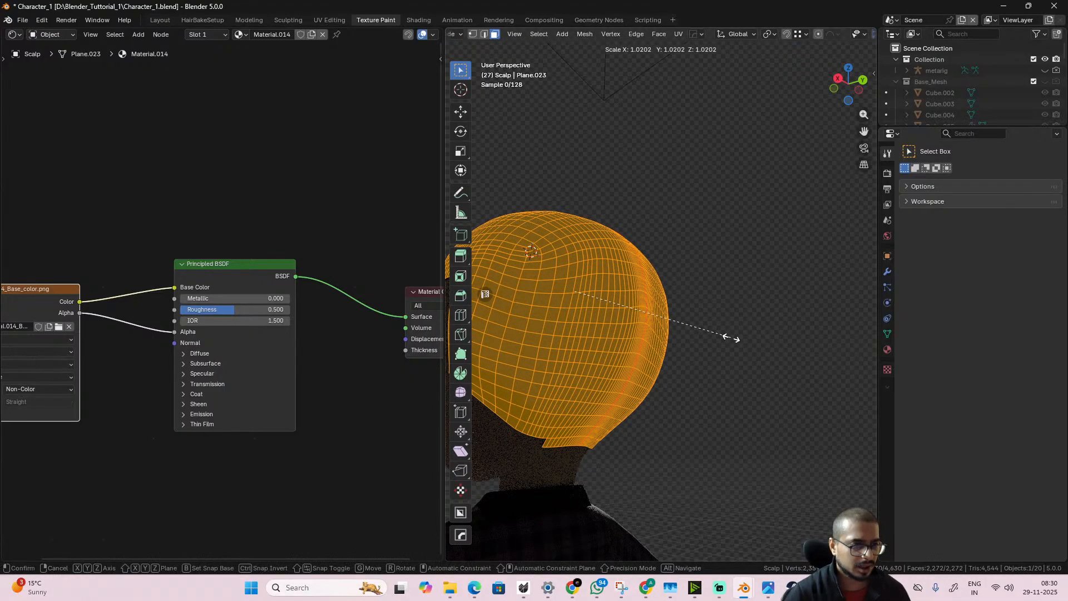
click(726, 336)
key(Tab)
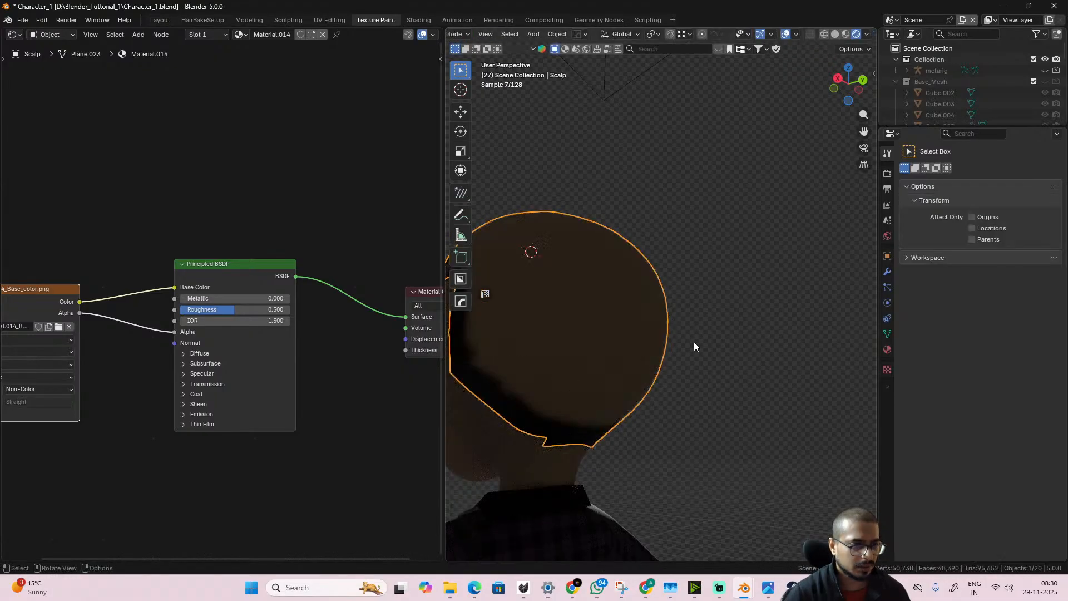
middle_drag(706, 353, 707, 353)
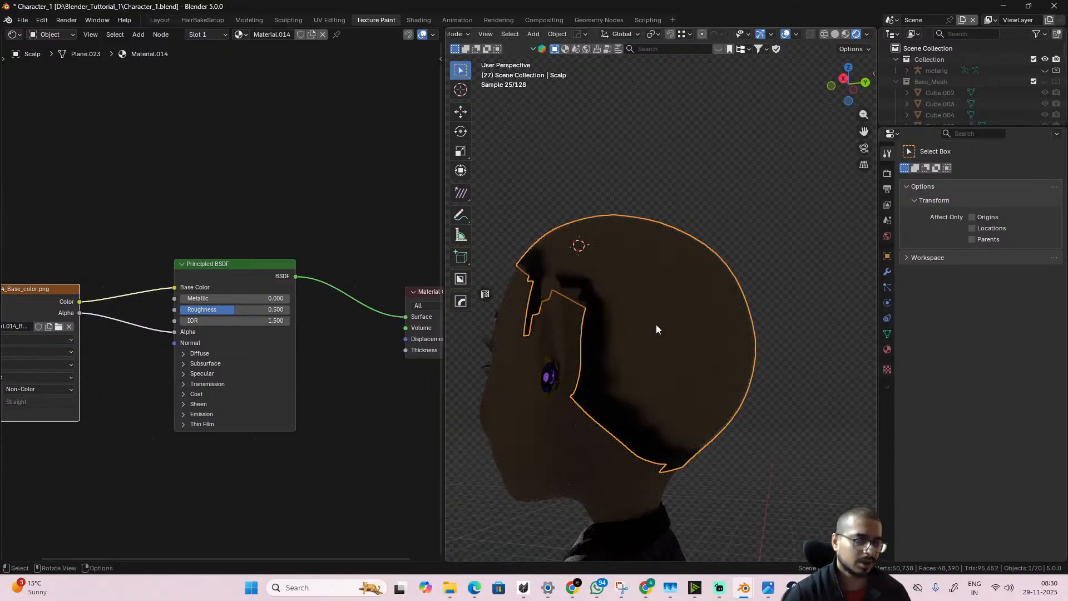
- Insert an Invert Color node between the image texture's Alpha output and the Principled BSDF's Alpha input
click(117, 338)
key(shift+a)
click(114, 348)
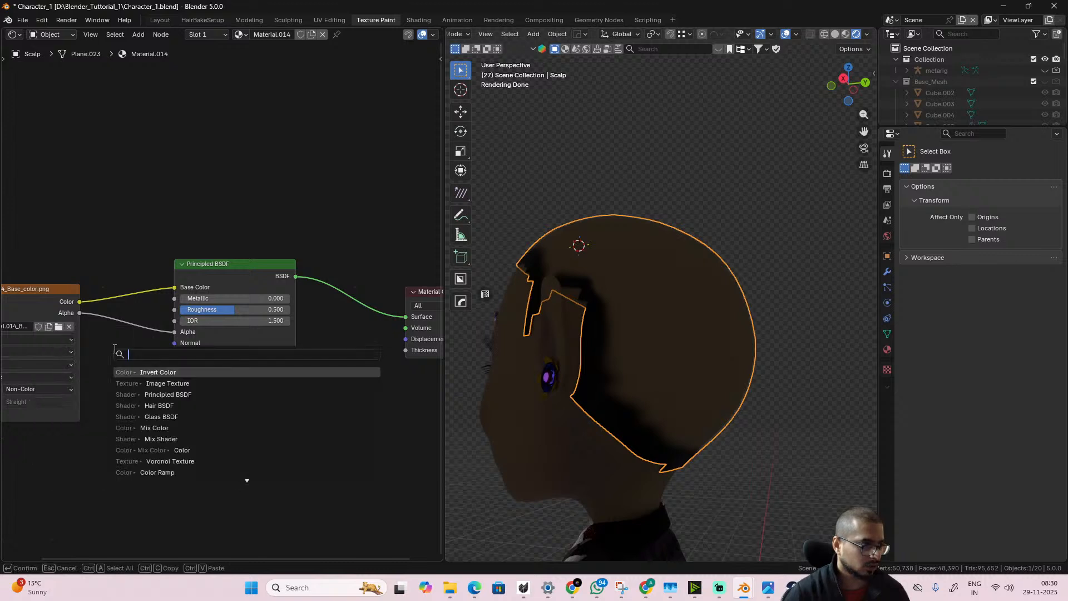
click(162, 371)
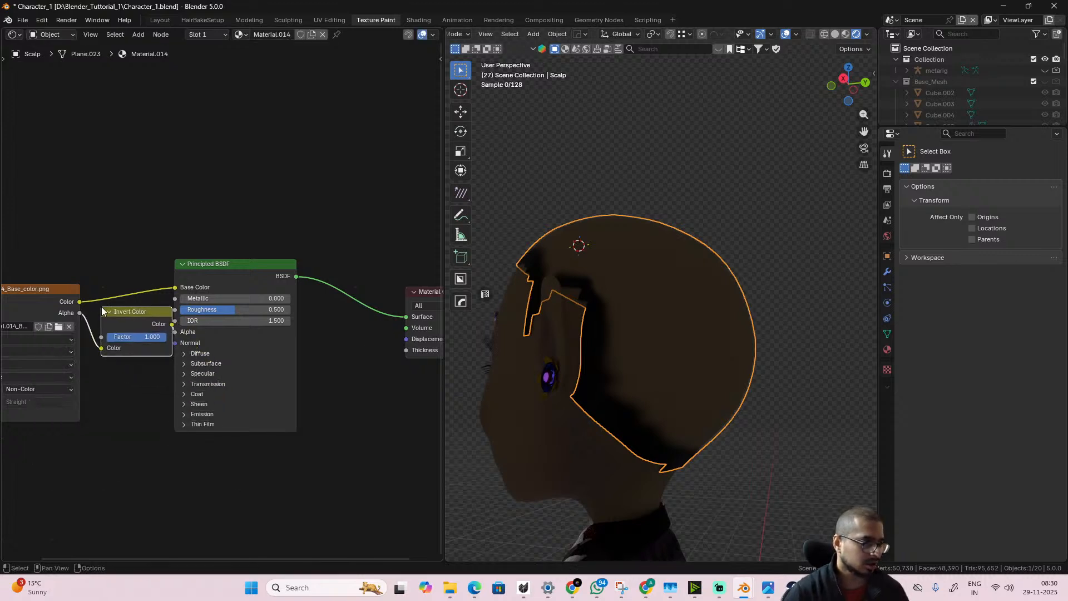
click(134, 328)
scroll(572, 375, down, 6)
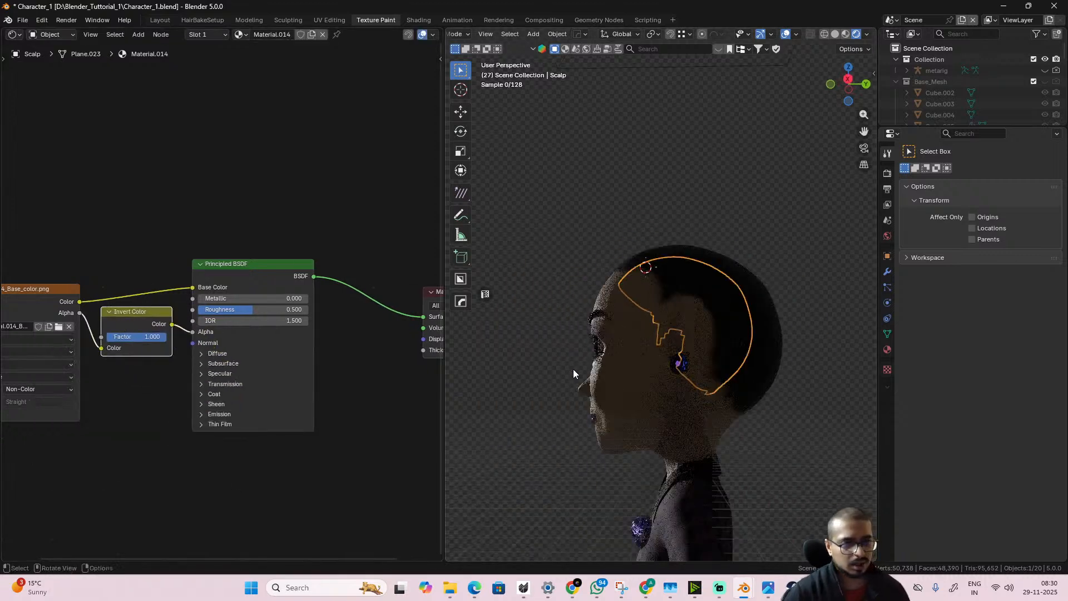
- Deselect the scalp and check the rendered character from several angles and in front view
key(Tab)
key(Tab)
click(748, 396)
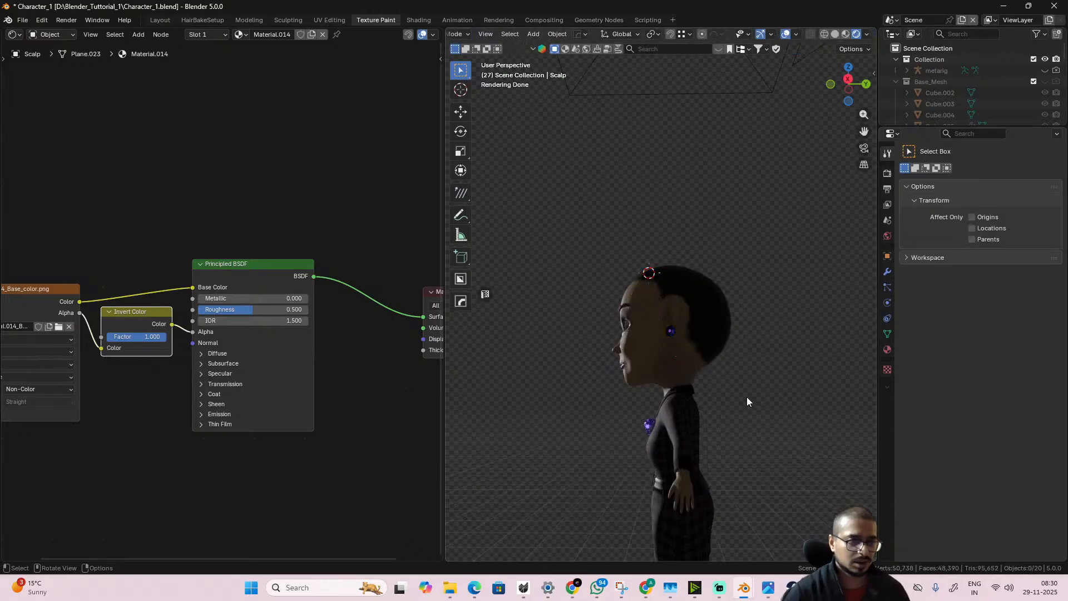
middle_drag(657, 428, 732, 291)
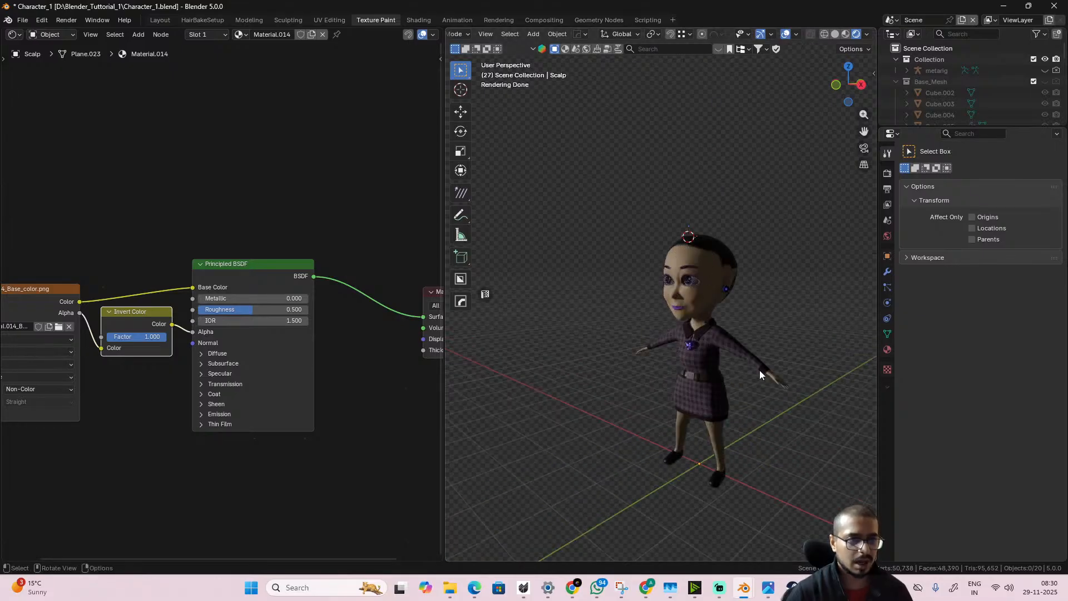
shift+middle_drag(759, 370, 708, 402)
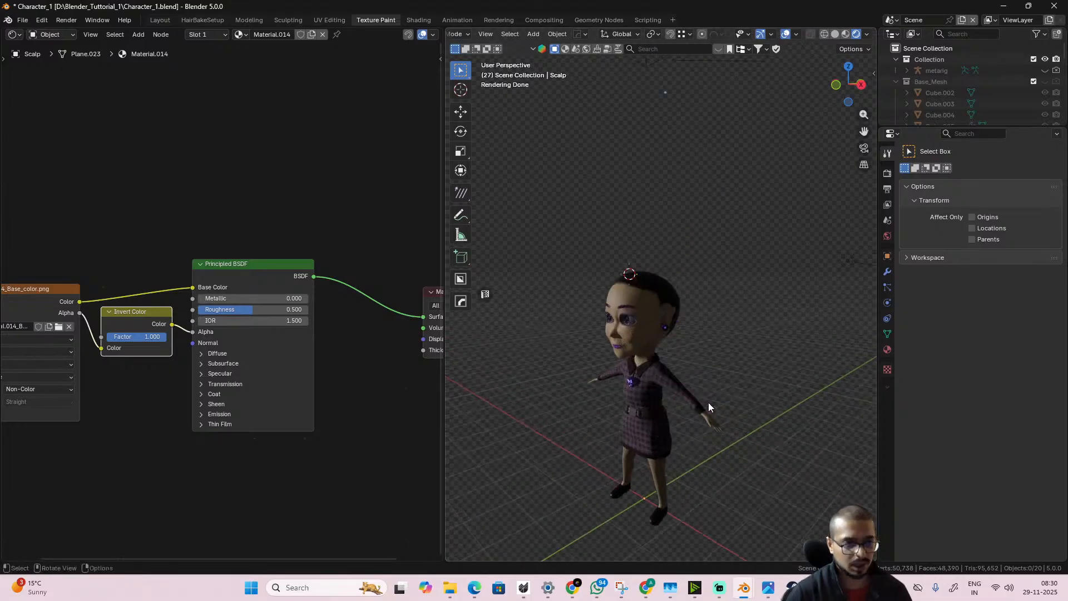
key(KP_1)
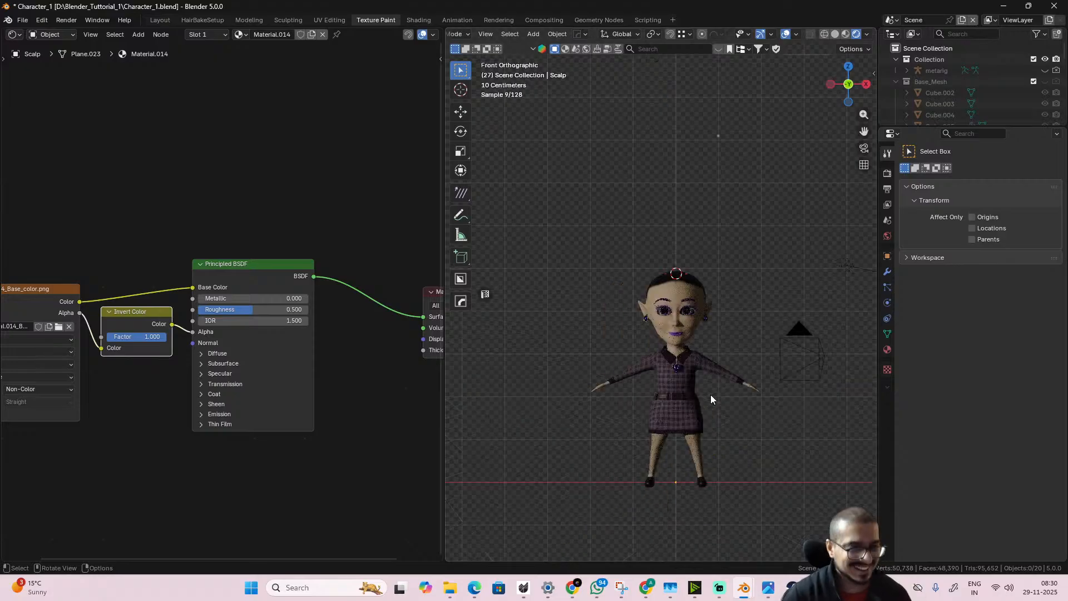
scroll(726, 402, up, 2)
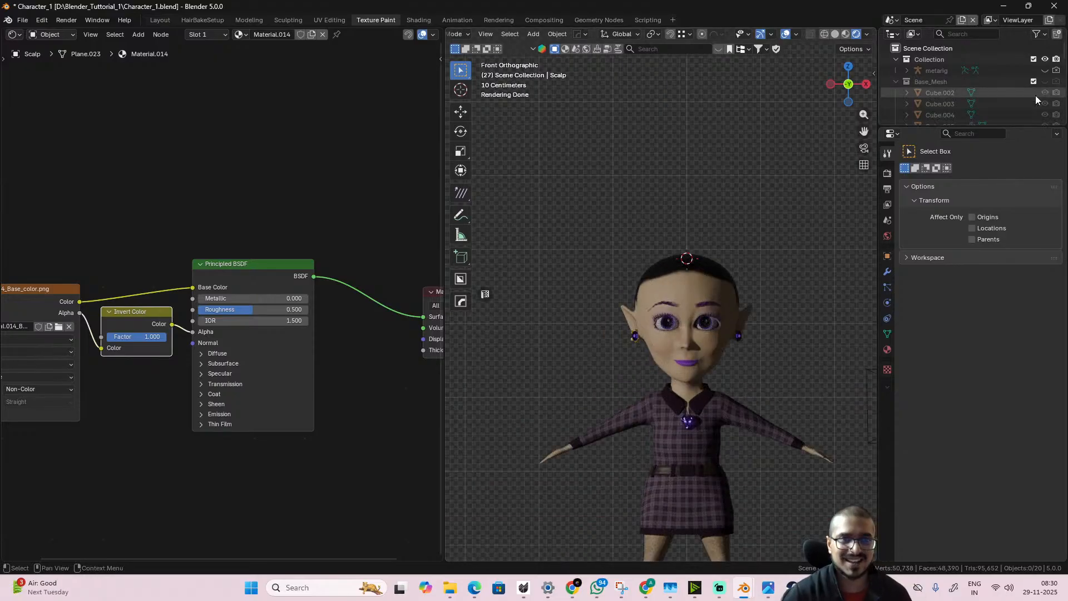
- Enlarge the outliner and show the FinalizedHair collection briefly before hiding it again
drag(975, 128, 974, 487)
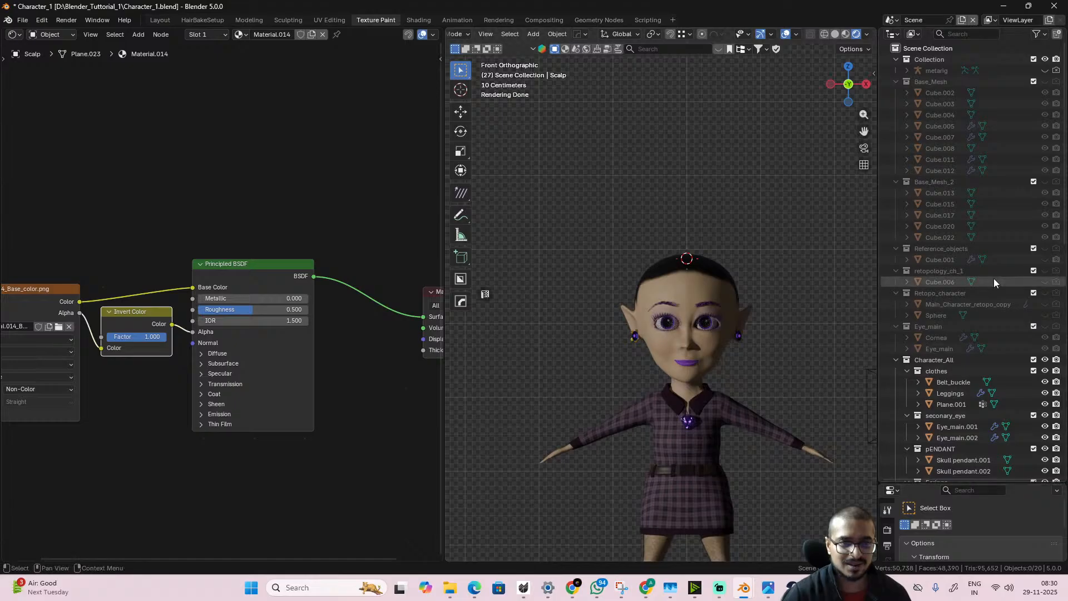
scroll(994, 282, down, 4)
scroll(994, 282, down, 11)
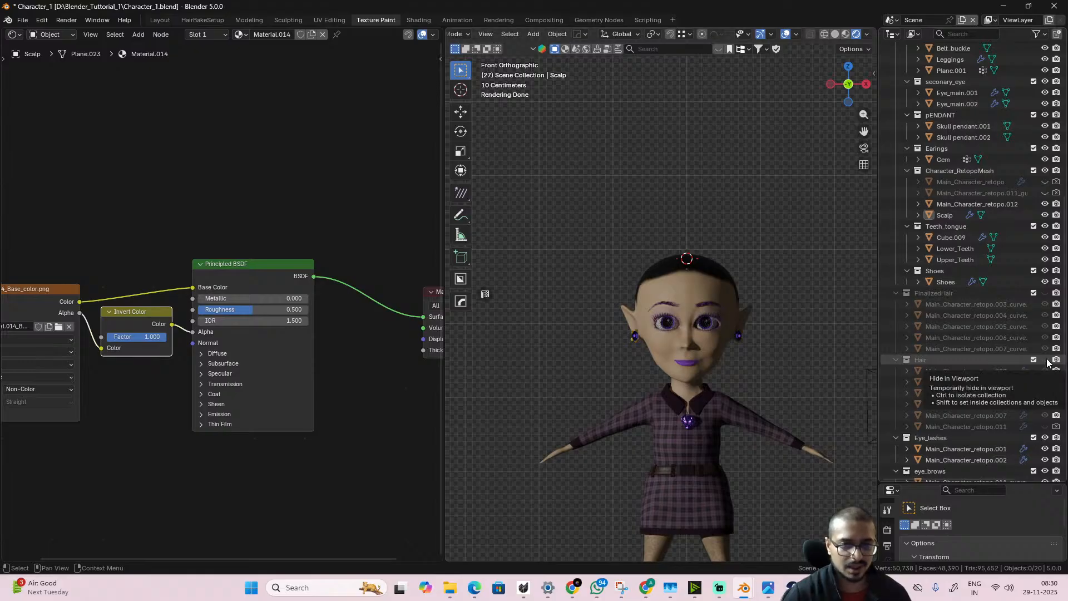
click(1044, 293)
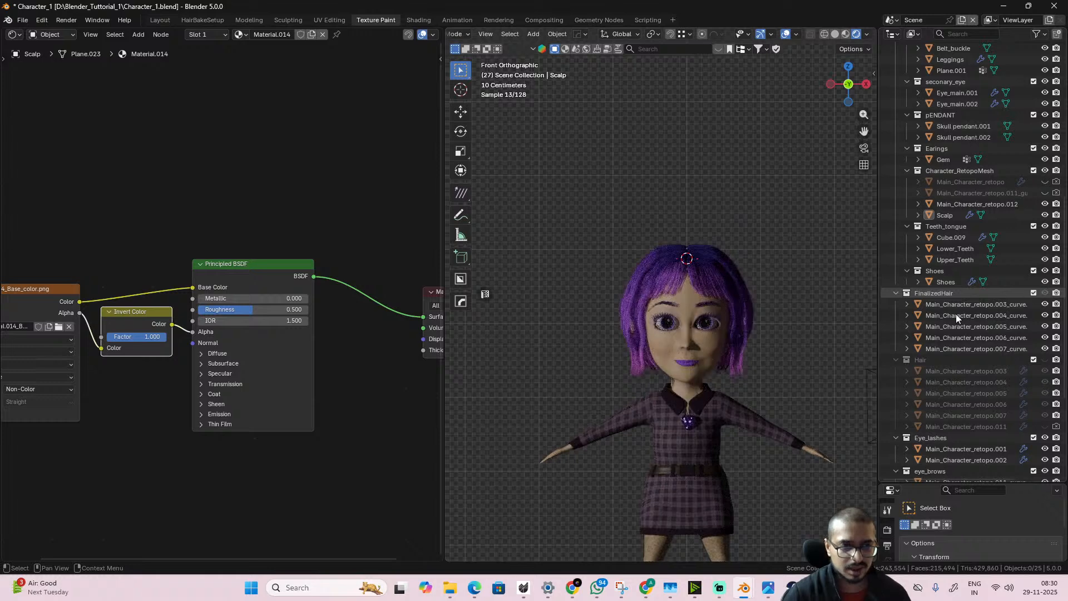
click(1044, 293)
- Disable the FinalizedHair collection in renders, collapse it, and unhide all hair objects in the f_hairs_2 collection
scroll(1012, 347, down, 5)
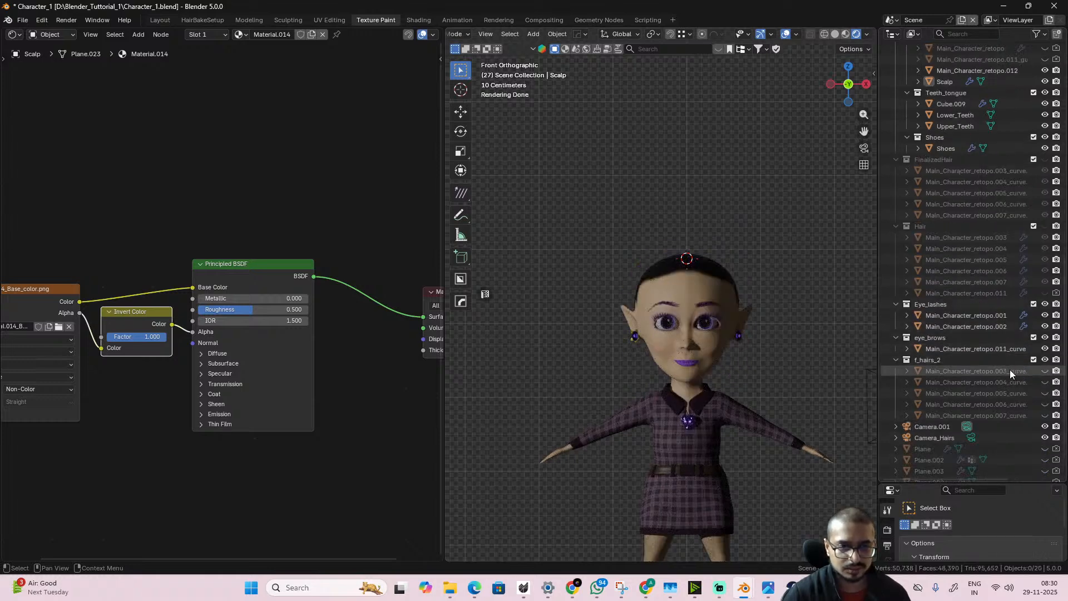
scroll(1035, 189, up, 2)
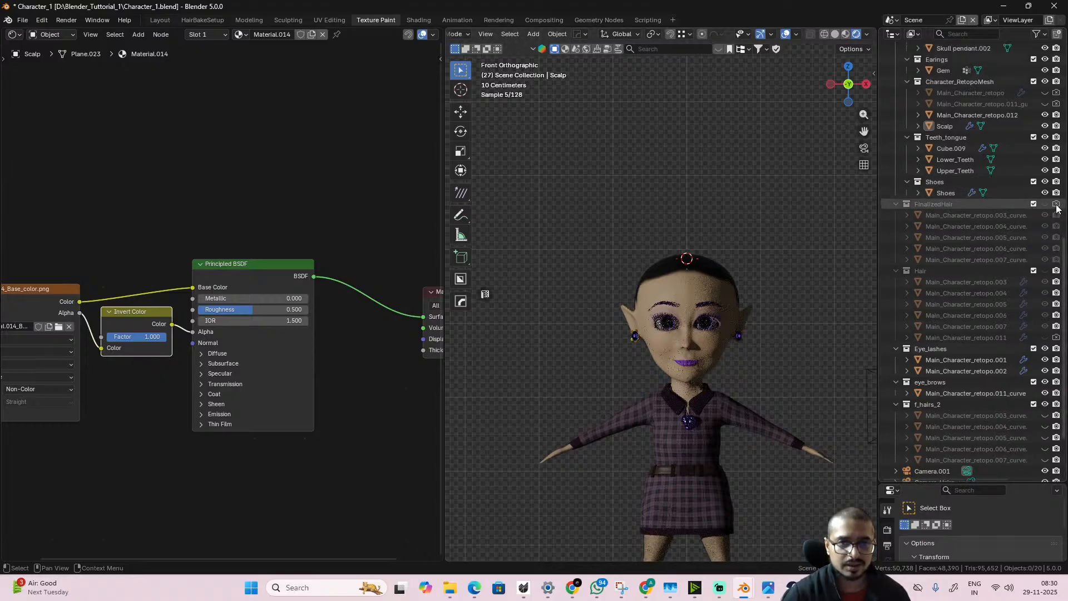
click(1056, 204)
click(893, 204)
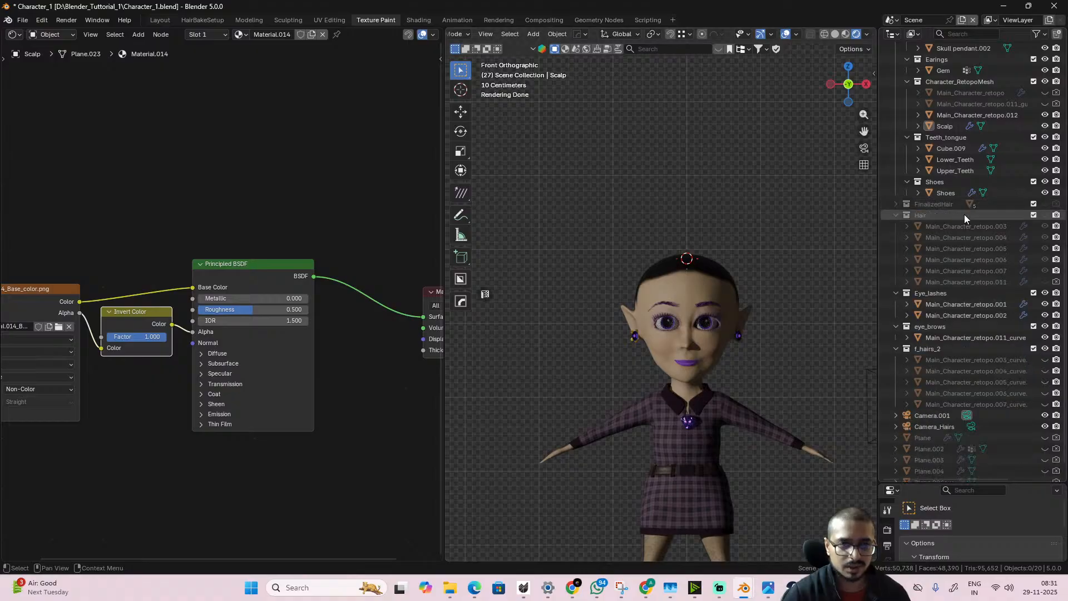
click(1045, 360)
drag(1045, 371, 1045, 404)
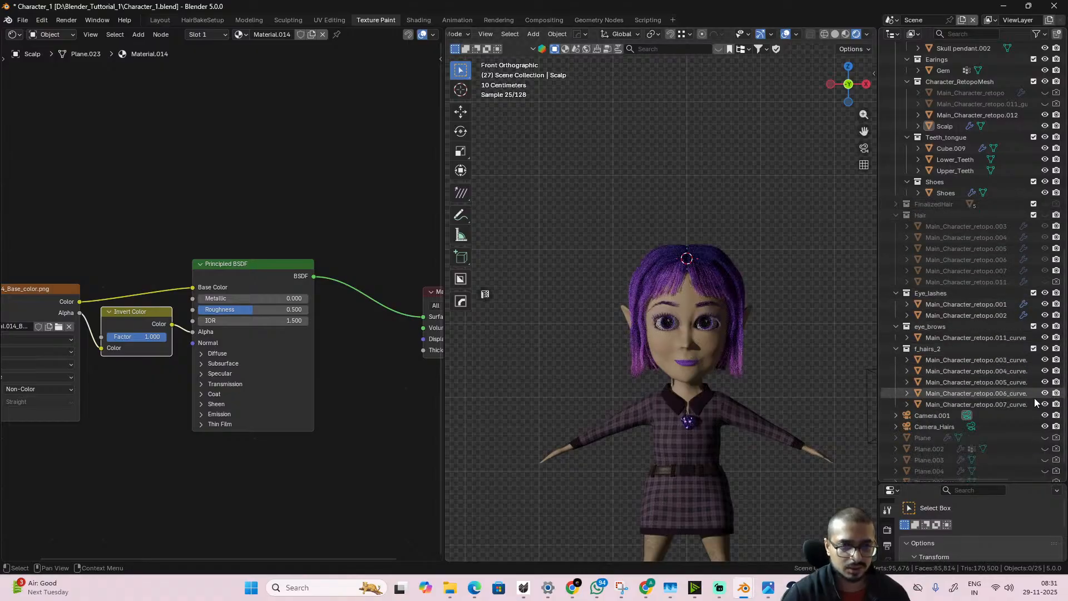
- Examine the hair over the scalp in the rendered view from the back, side and front
middle_drag(775, 328, 563, 272)
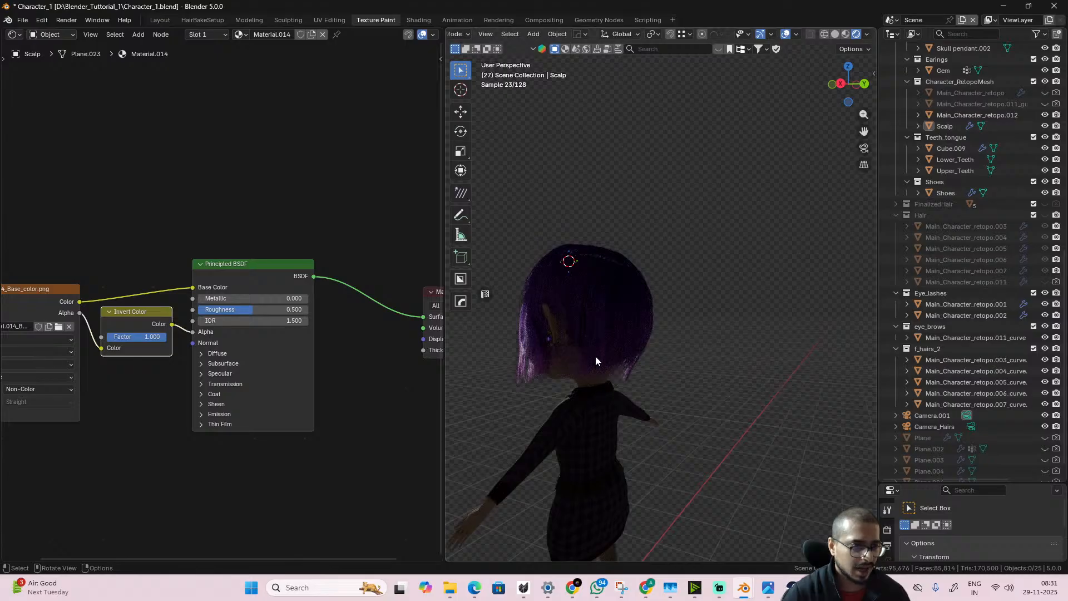
middle_drag(595, 356, 601, 332)
scroll(642, 387, down, 3)
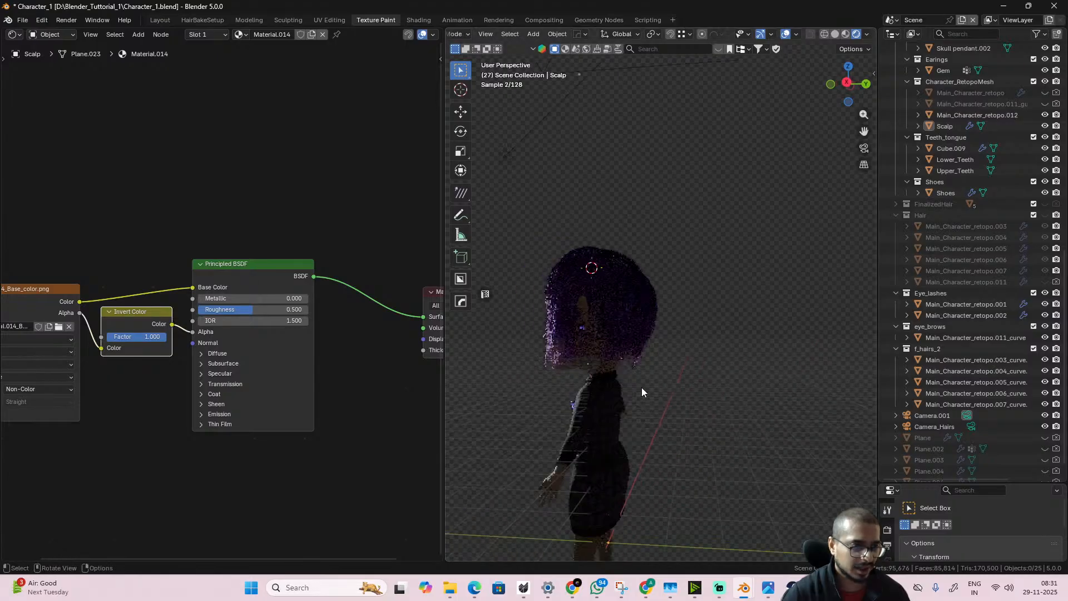
middle_drag(643, 389, 722, 398)
scroll(648, 381, up, 4)
scroll(735, 391, down, 4)
key(KP_1)
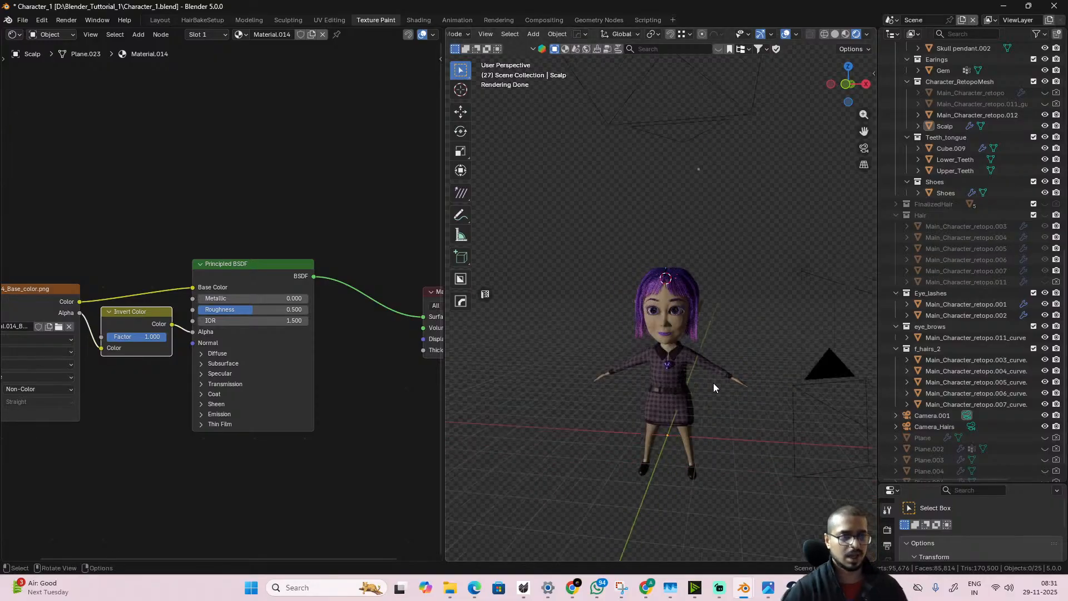
scroll(756, 315, up, 3)
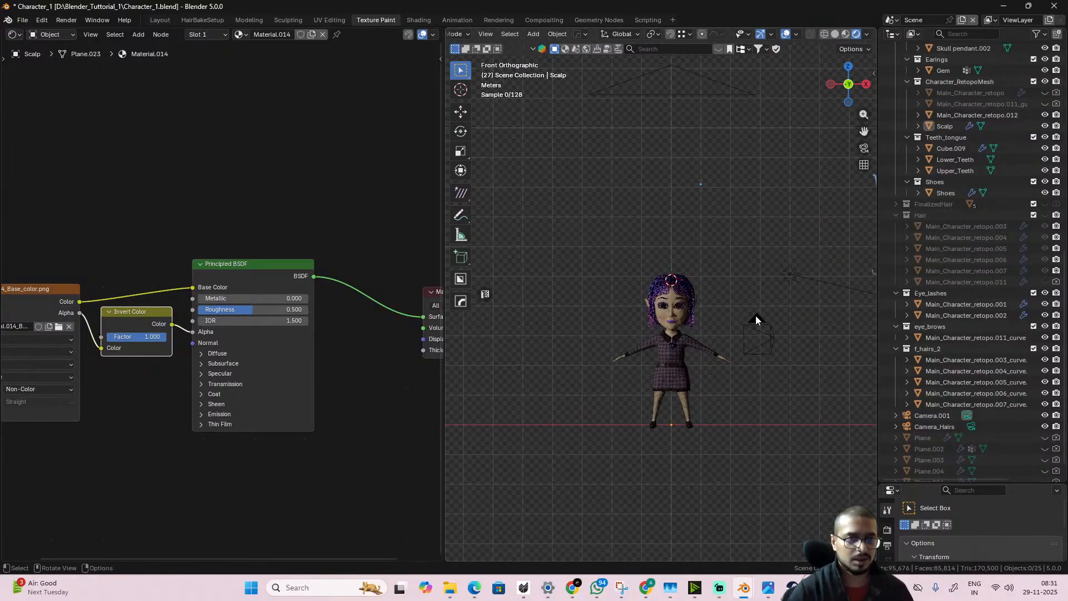
- Expand the 3D viewport over the node editor and tick off "7. Scalp" in the handwritten list with the Annotate tool
shift+middle_drag(756, 315, 562, 351)
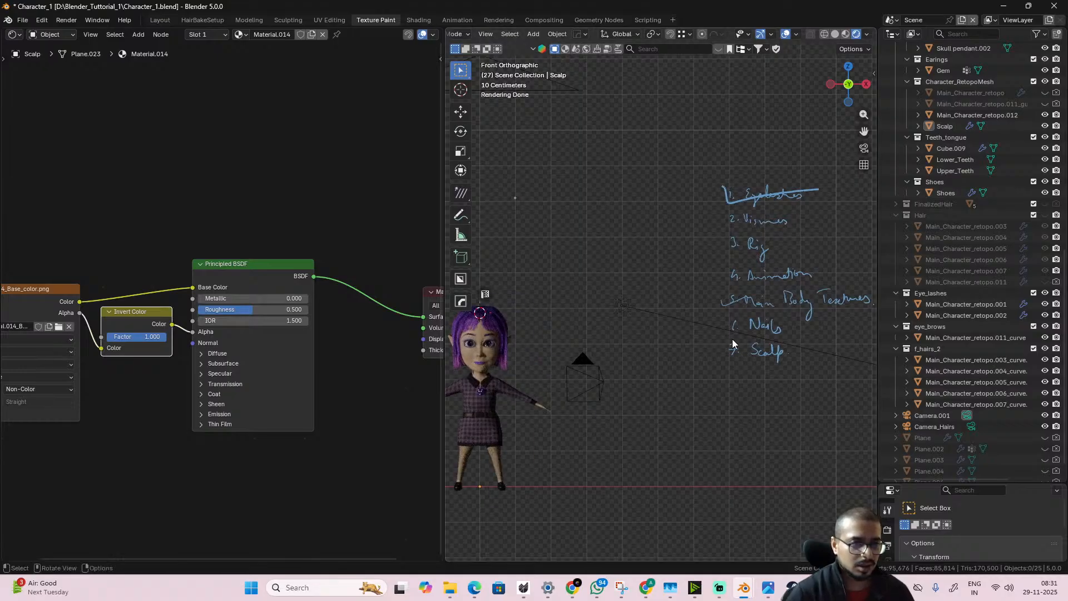
right_click(440, 220)
click(402, 221)
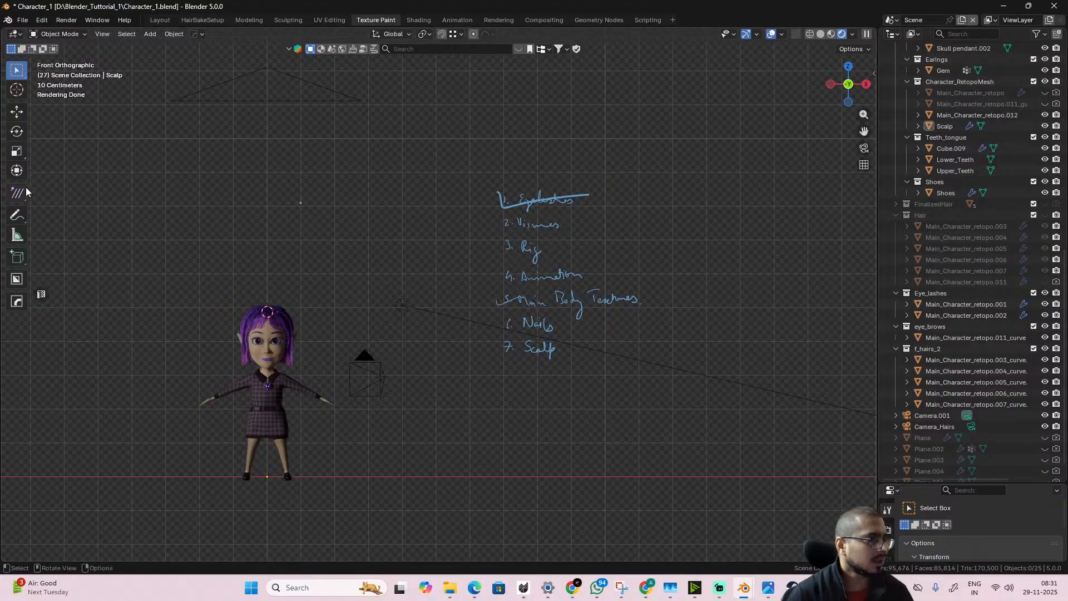
click(17, 215)
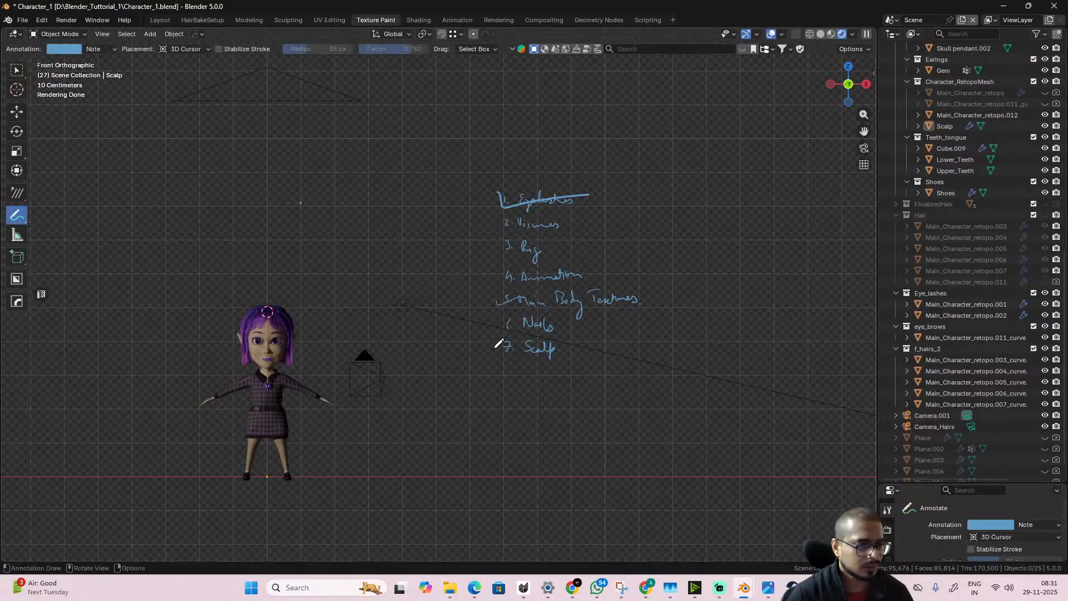
drag(494, 348, 555, 343)
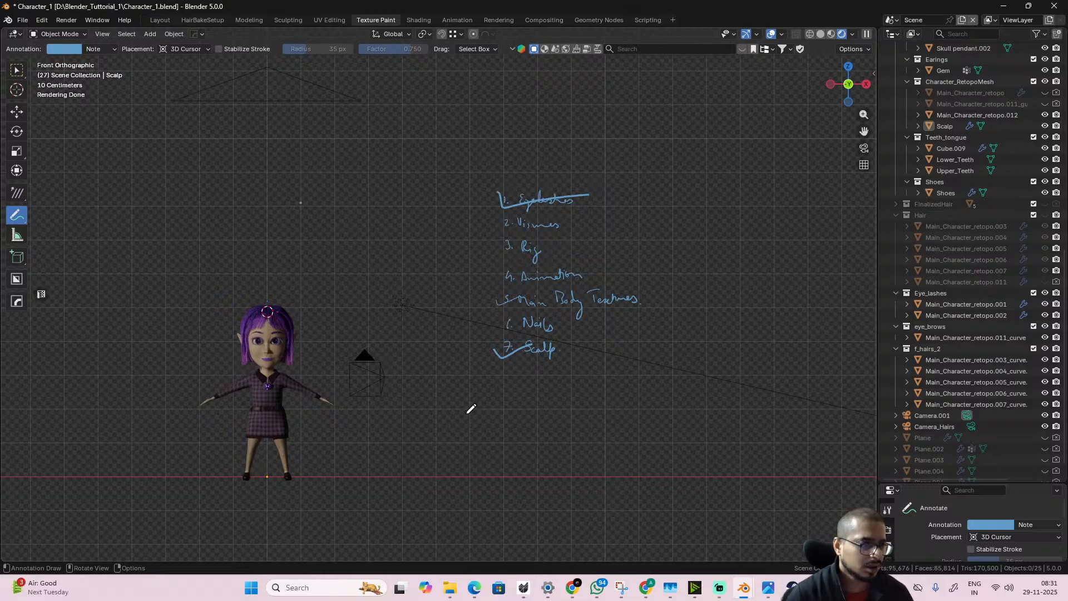
- Save the file and switch the viewport to Solid shading
scroll(466, 413, up, 3)
shift+middle_drag(522, 352, 668, 256)
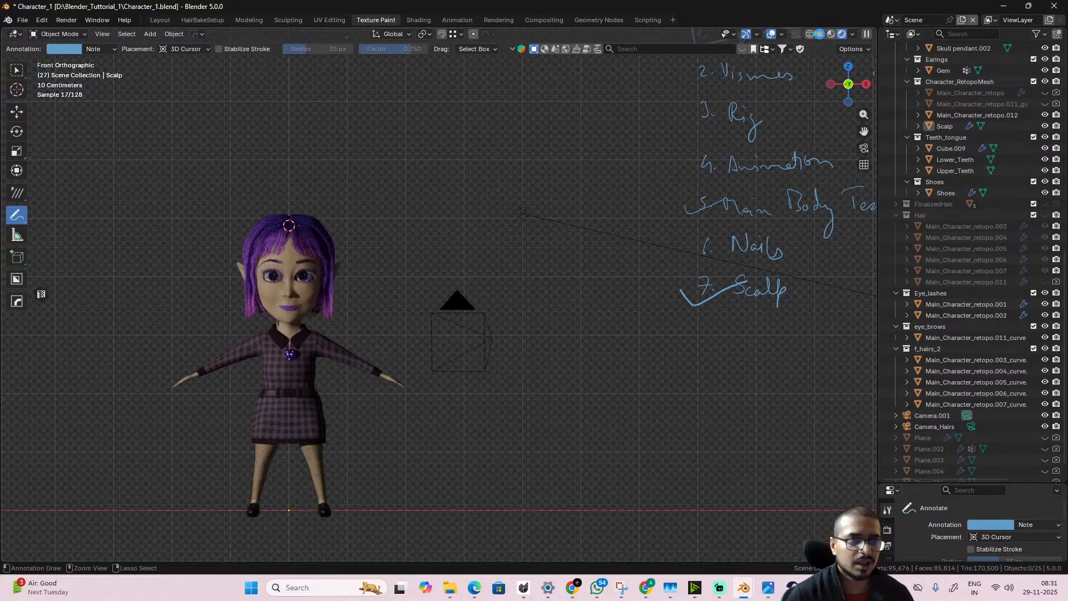
key(ctrl+s)
click(820, 33)
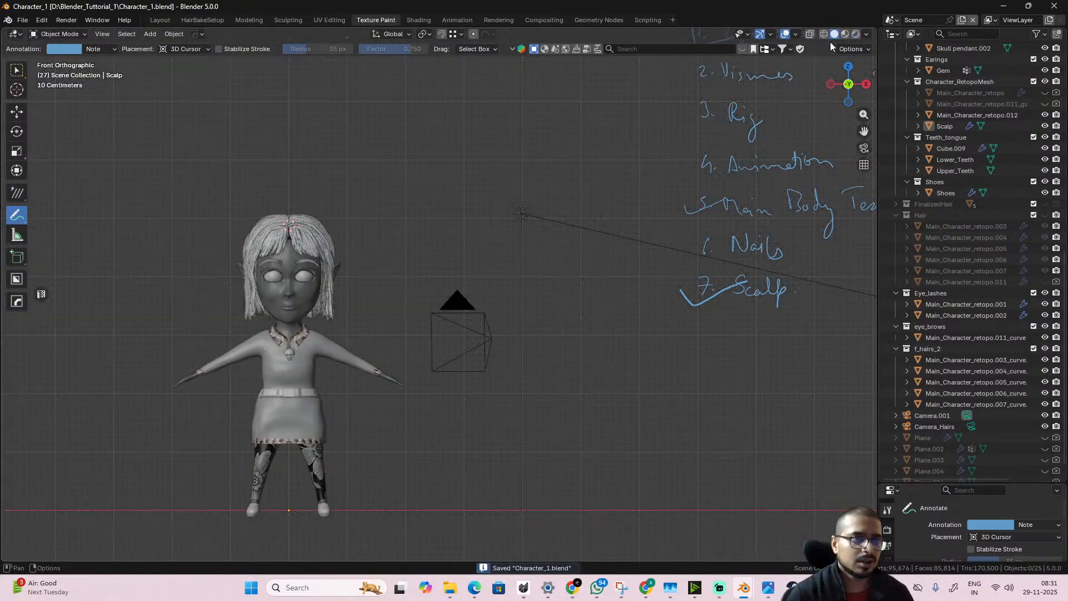
mouse_move(510, 312)
middle_down()
mouse_move(432, 325)
mouse_move(353, 369)
mouse_move(345, 363)
middle_up()
- Switch to the Layout workspace and frame the character's upper body in the viewport
click(160, 20)
mouse_move(500, 356)
middle_down()
mouse_move(508, 361)
mouse_move(423, 375)
mouse_move(554, 395)
middle_up()
scroll(403, 412, up, 3)
shift+middle_drag(403, 412, 418, 313)
scroll(538, 440, up, 4)
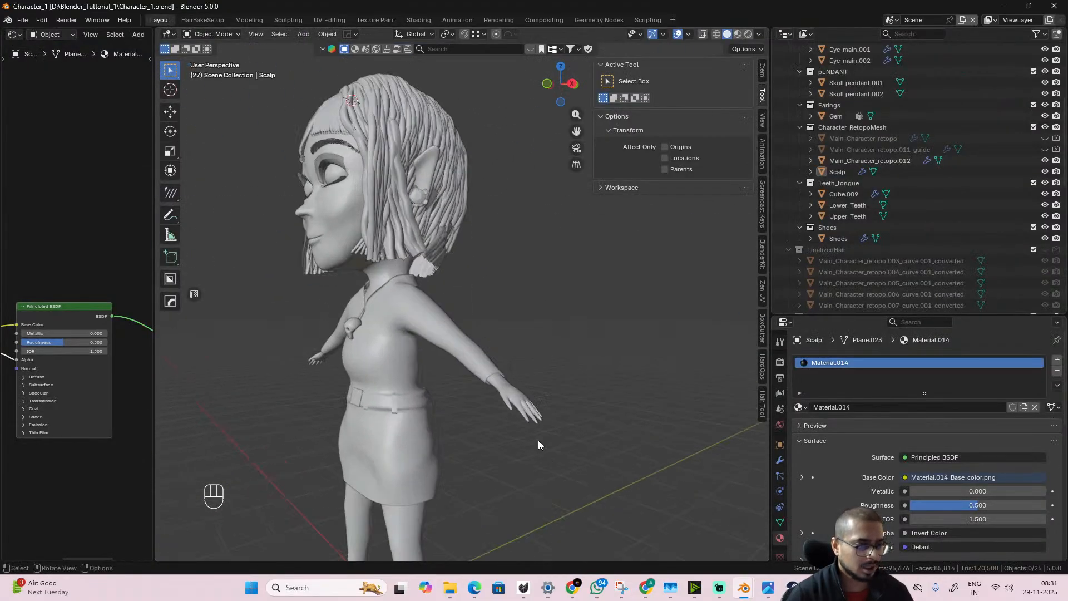
- Enter Edit Mode on the body mesh and select the faces covering the thumb's nail area
alt+middle_drag(542, 442, 462, 450)
scroll(501, 462, up, 3)
click(460, 402)
key(Tab)
scroll(527, 460, up, 2)
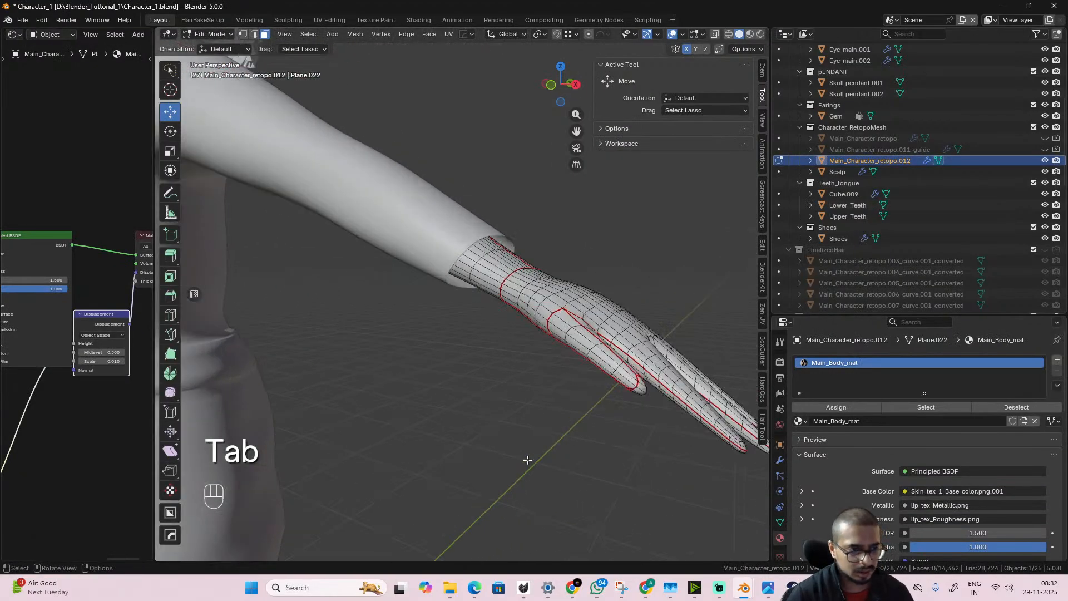
click(626, 384)
alt+middle_drag(661, 432, 604, 435)
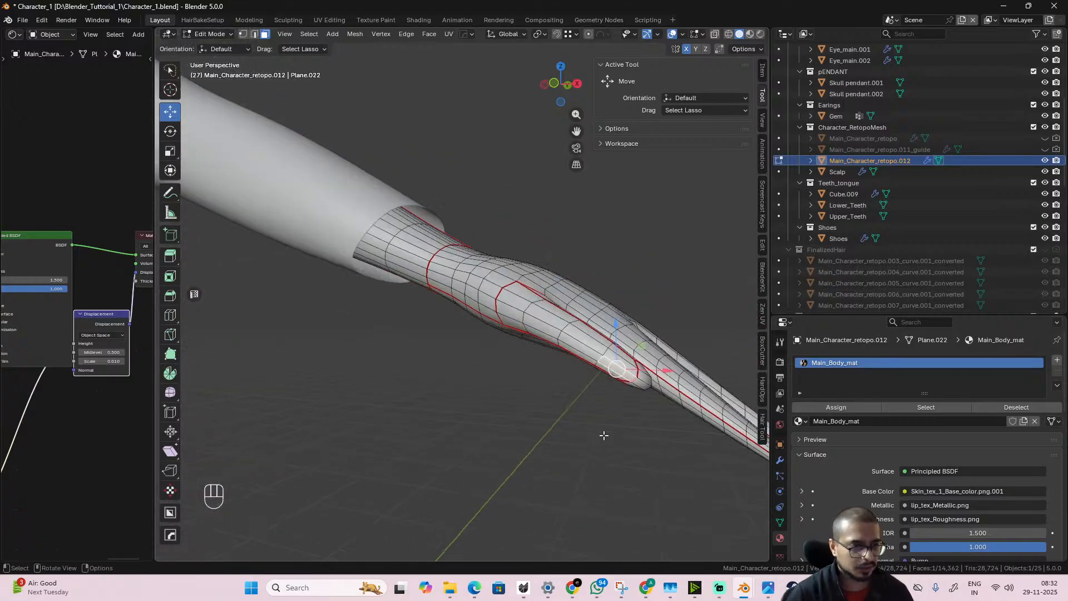
ctrl+shift+click(632, 377)
- Extend the face selection with the nail areas on the tips of the other four fingers of the same hand
alt+middle_drag(648, 412, 388, 385)
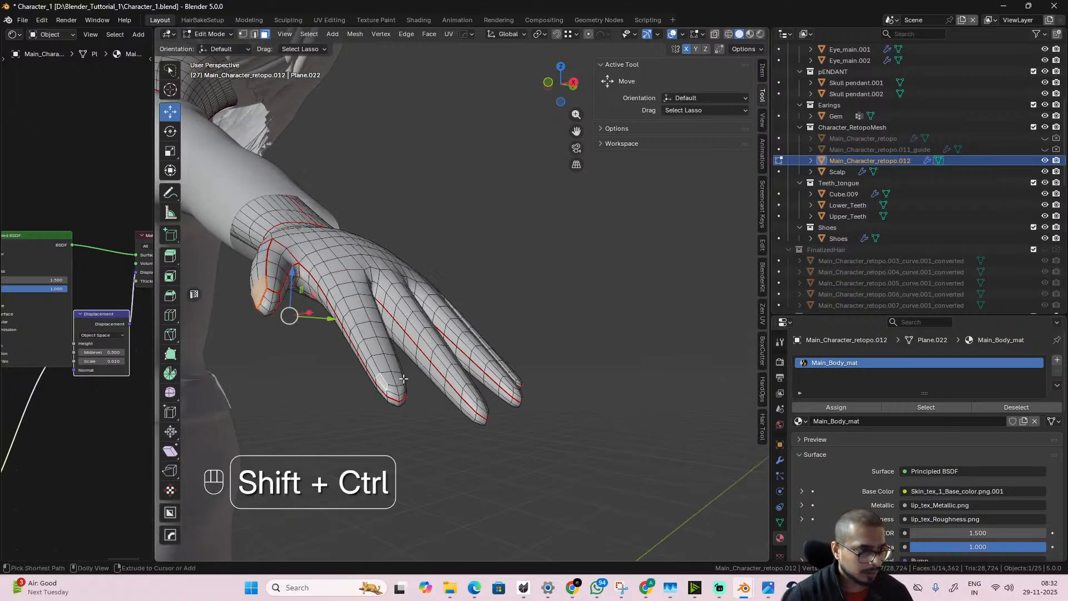
ctrl+shift+click(390, 387)
alt+middle_drag(431, 411, 386, 390)
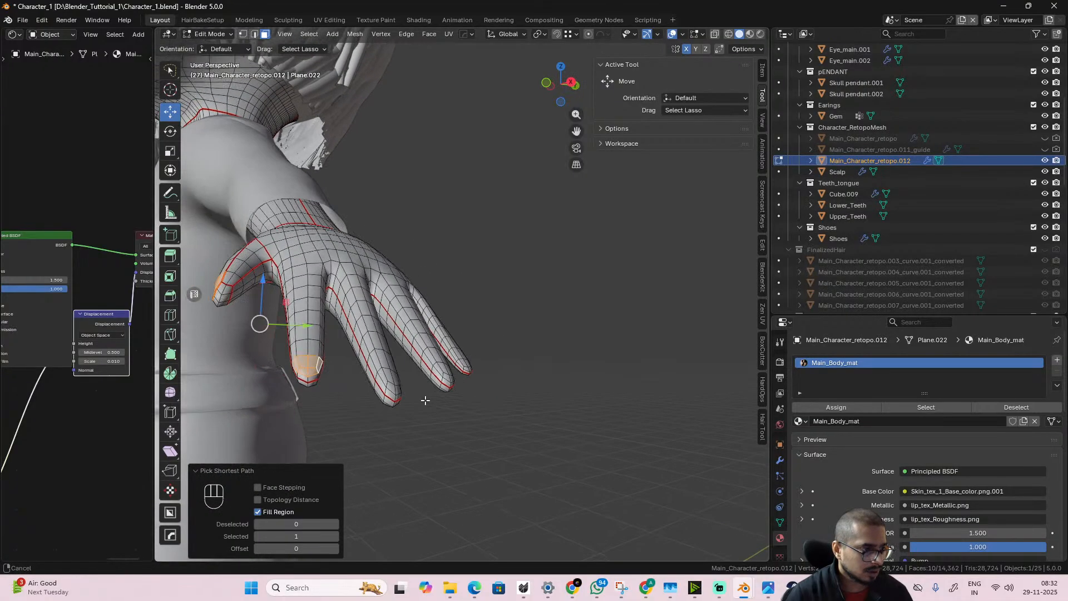
ctrl+shift+click(391, 388)
alt+middle_drag(391, 388, 250, 367)
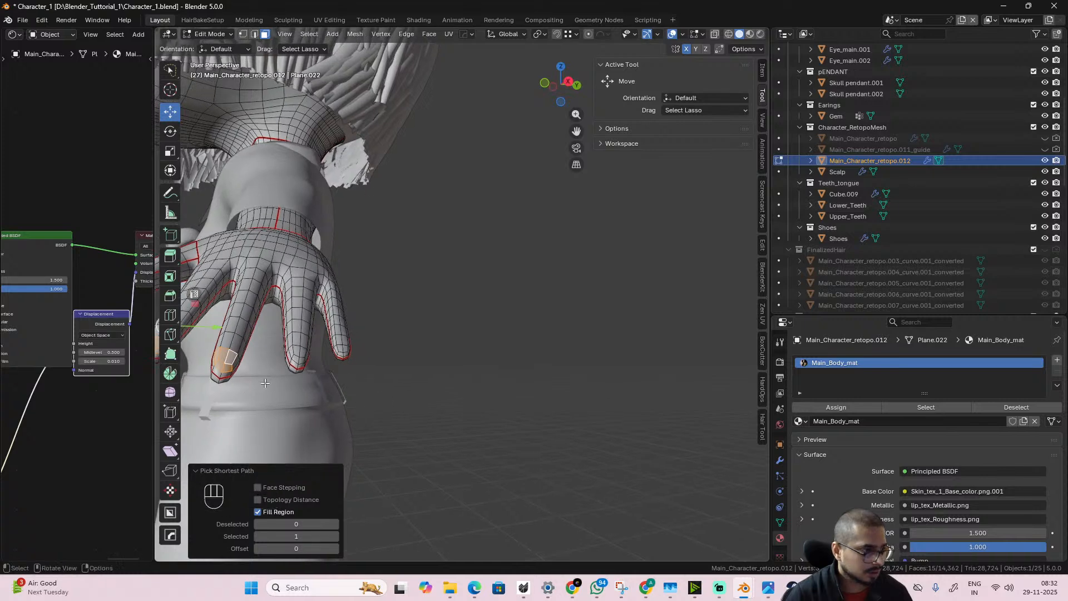
shift+click(237, 362)
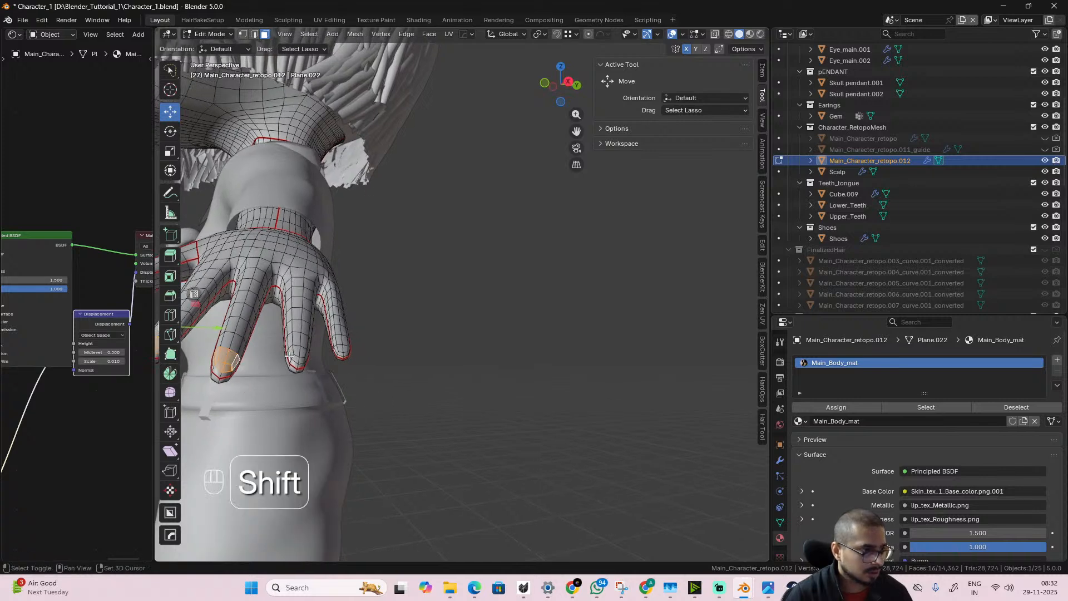
shift+click(290, 353)
alt+middle_drag(289, 354, 210, 350)
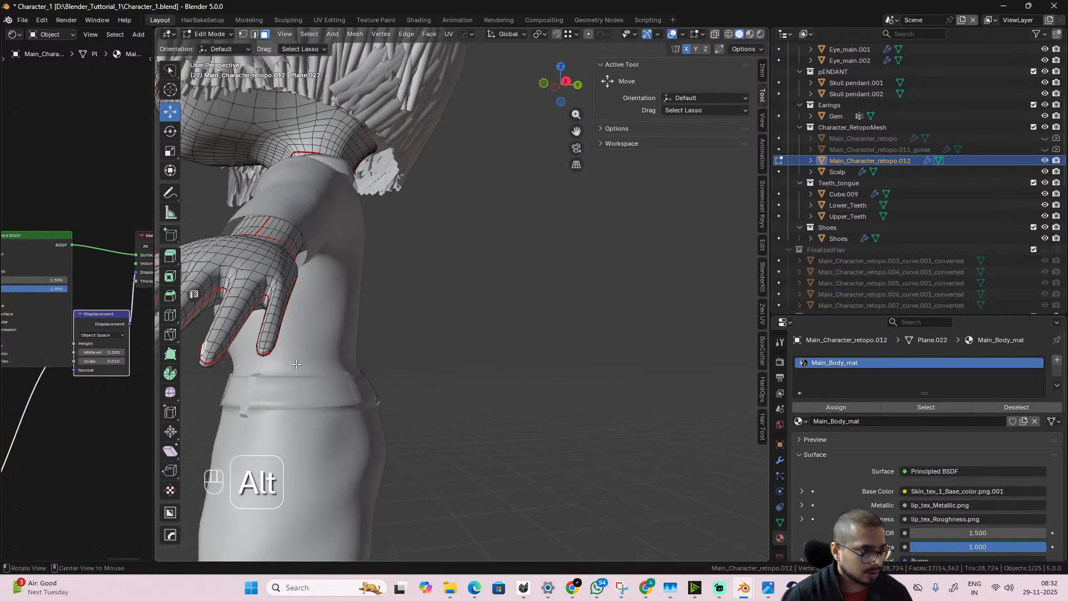
ctrl+shift+click(219, 351)
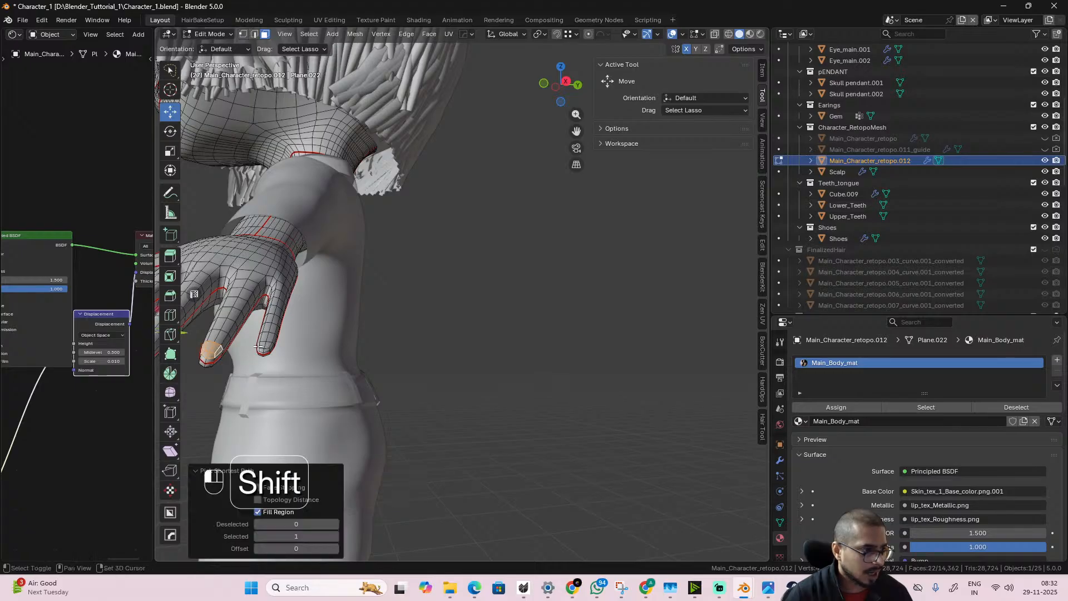
shift+click(268, 345)
ctrl+shift+click(272, 347)
- Duplicate the selected nail faces in place and separate the copy into its own object, returning to Object Mode
alt+middle_drag(274, 357, 362, 384)
scroll(423, 342, down, 4)
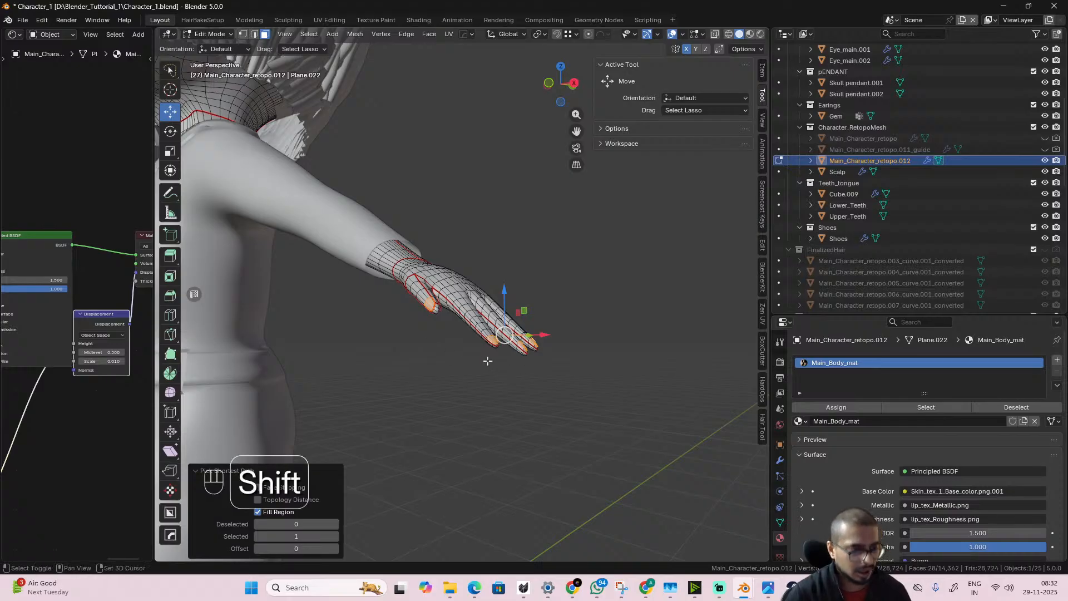
key(shift+d)
right_click(581, 326)
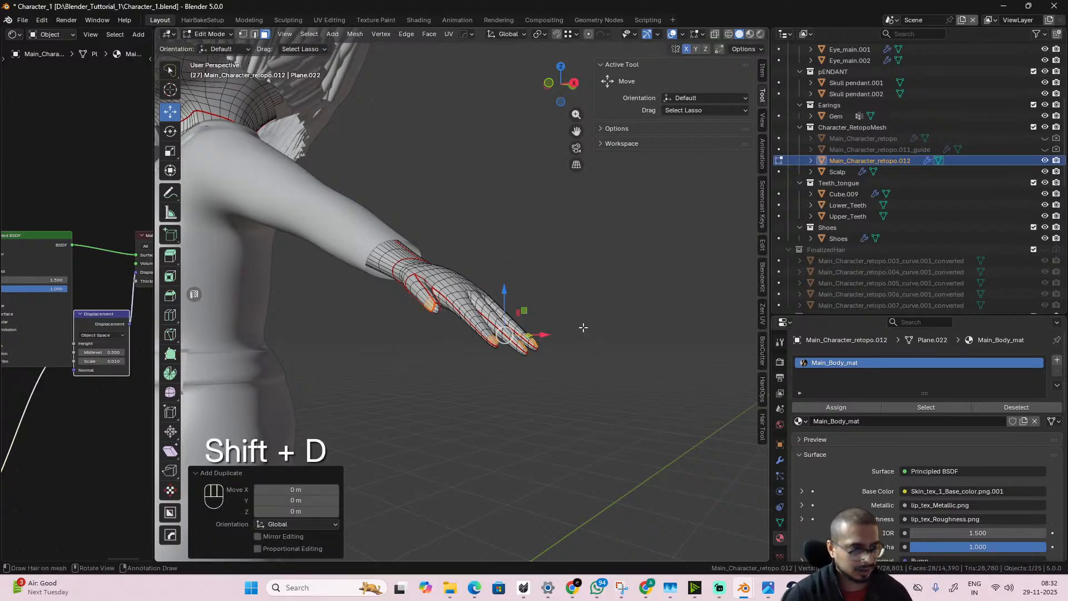
key(p)
click(583, 328)
key(Tab)
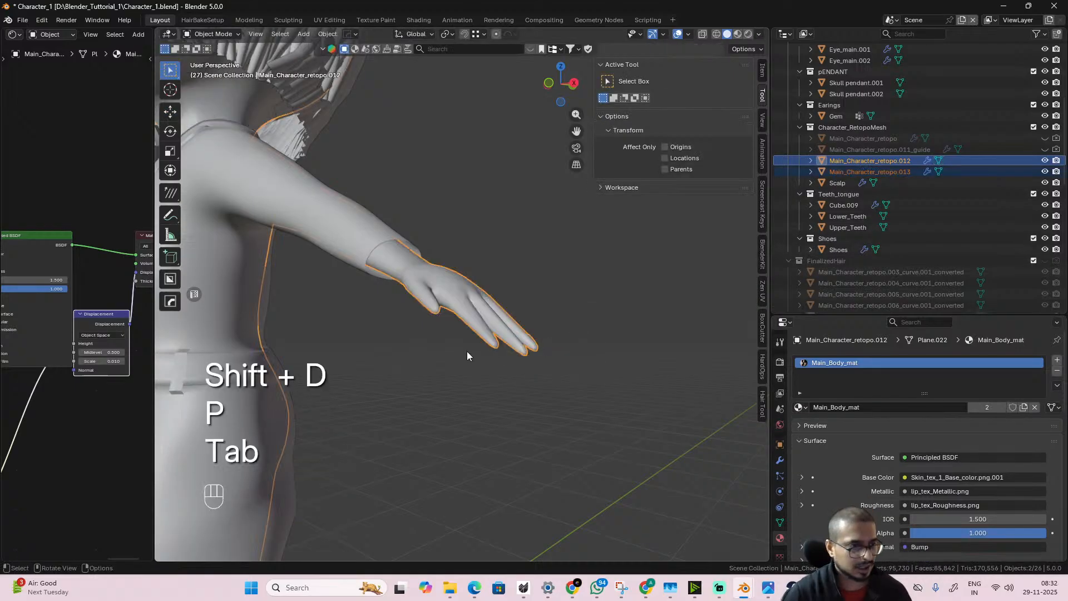
- Select the separated nail object and fatten all its faces outward by about 0.00086 m
click(431, 308)
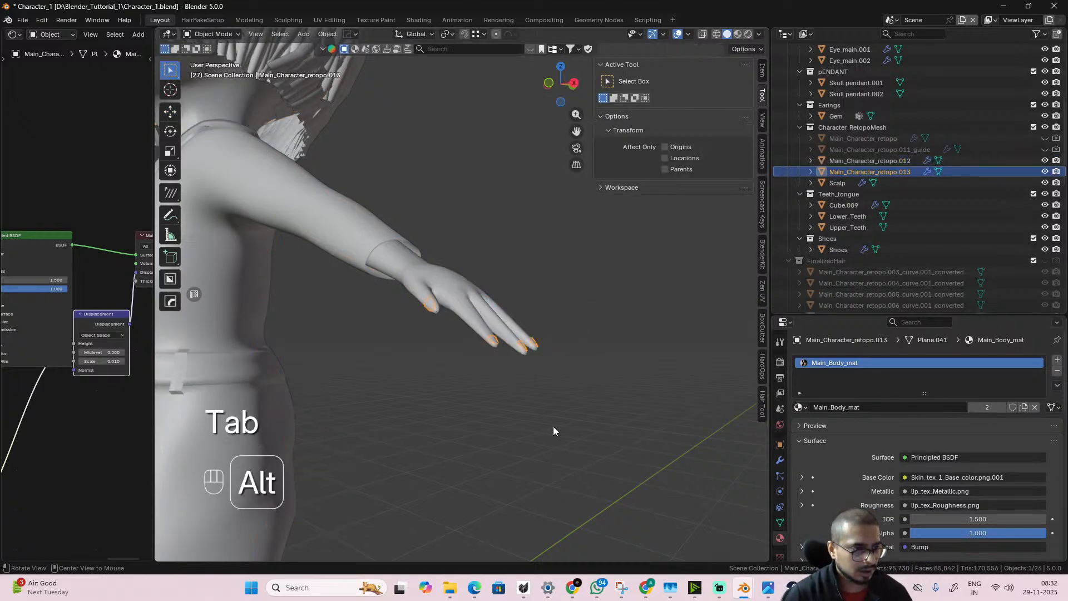
middle_drag(553, 426, 536, 428)
key(Tab)
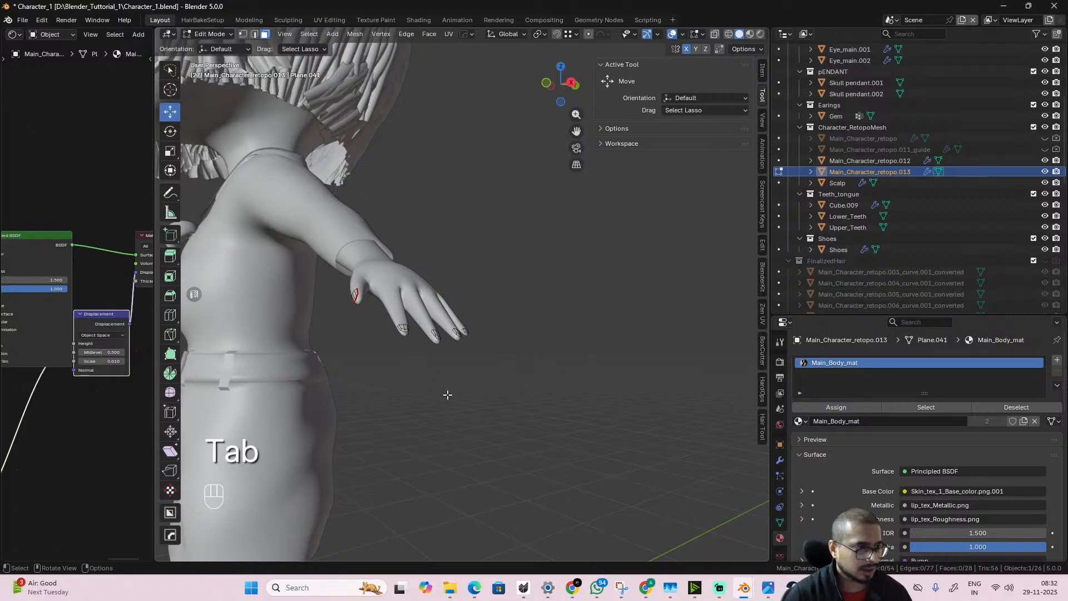
key(a)
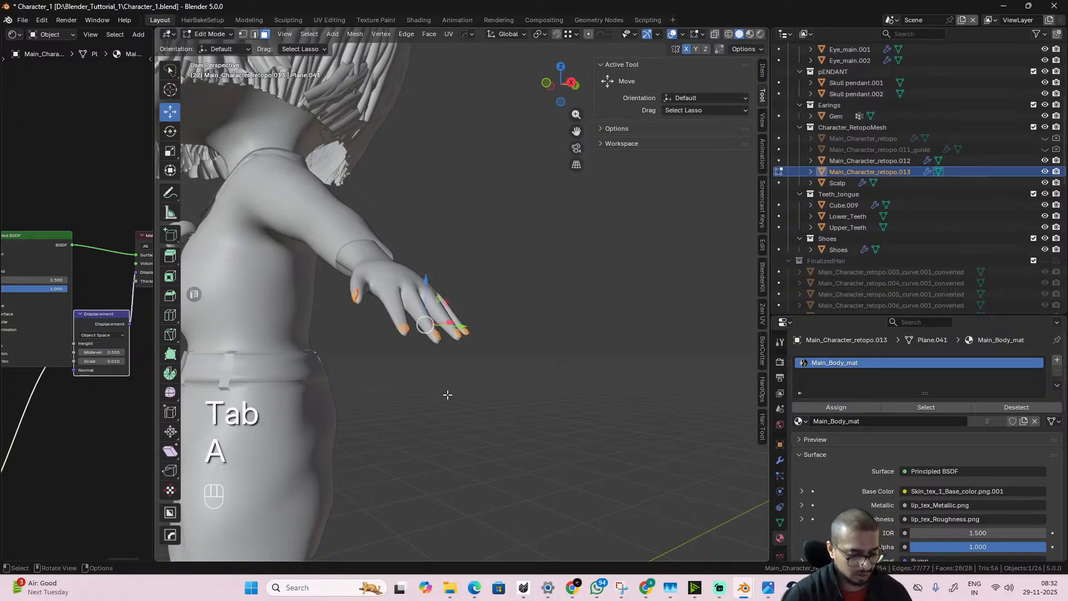
key(alt+s)
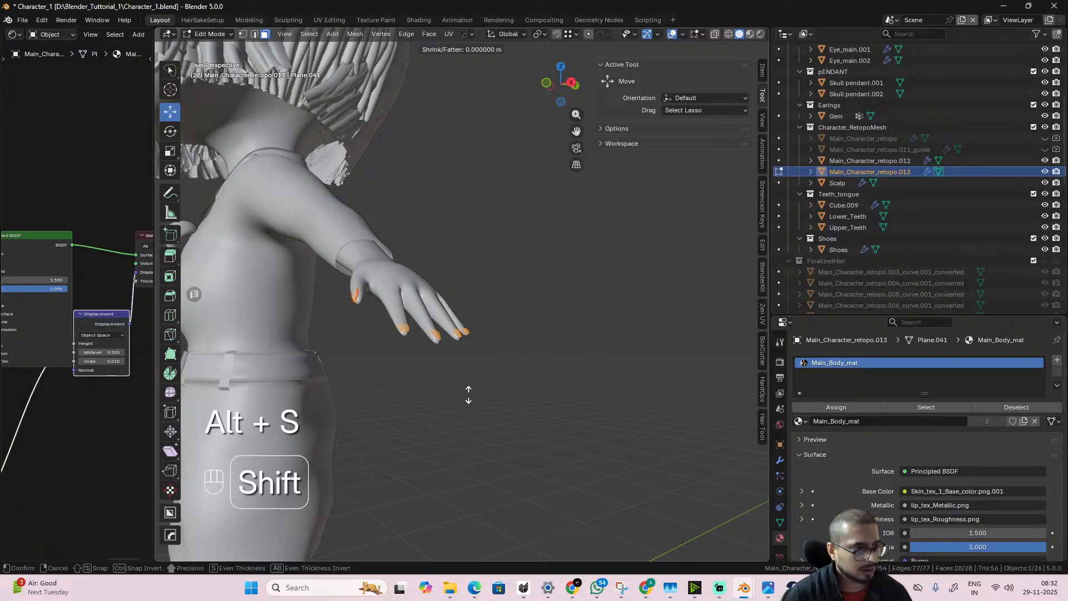
click(466, 392)
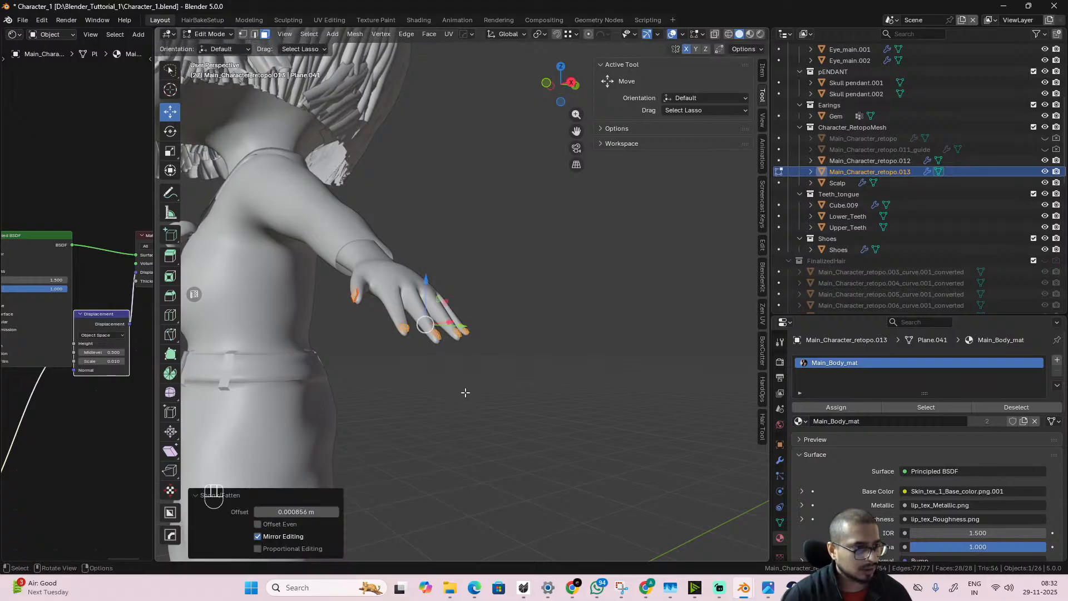
key(Tab)
- Replace the nail object's body material with a new material that has a purple base color
alt+drag(463, 395, 493, 399)
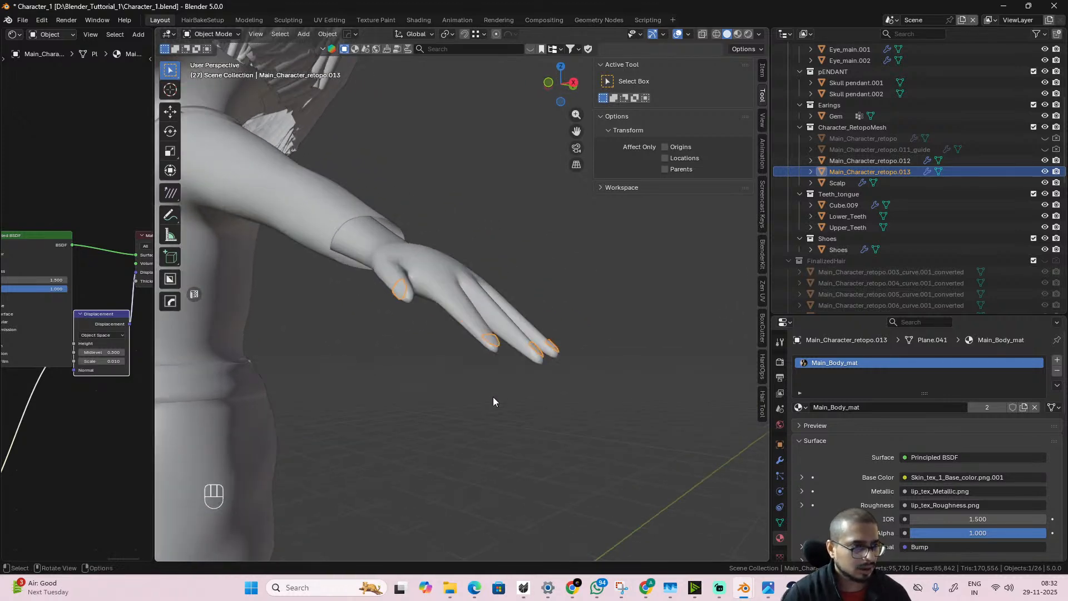
scroll(493, 396, up, 2)
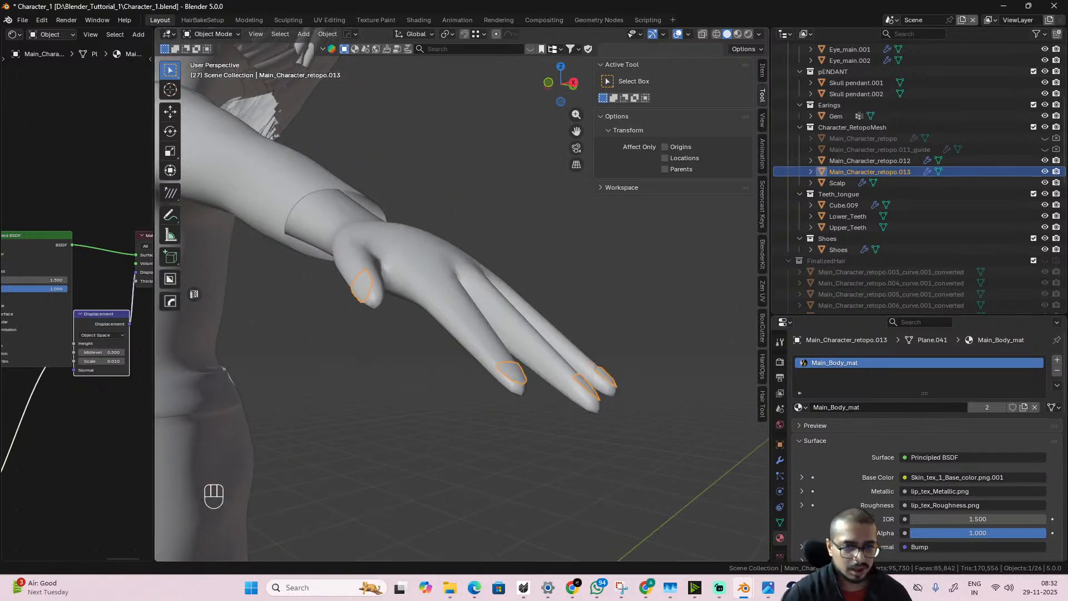
click(1035, 407)
click(956, 405)
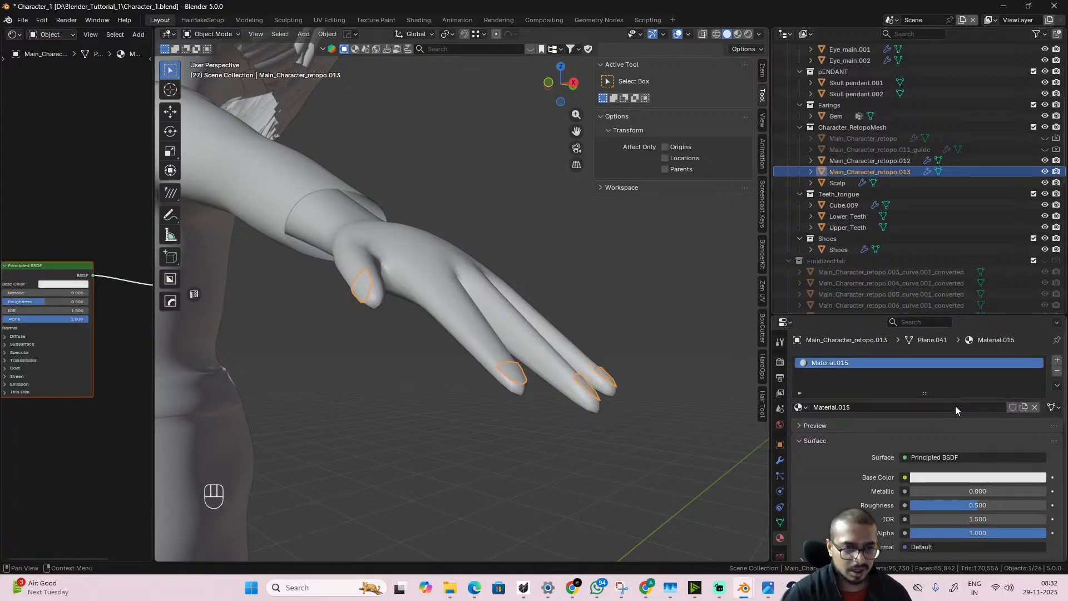
click(1004, 478)
drag(1004, 328, 1017, 332)
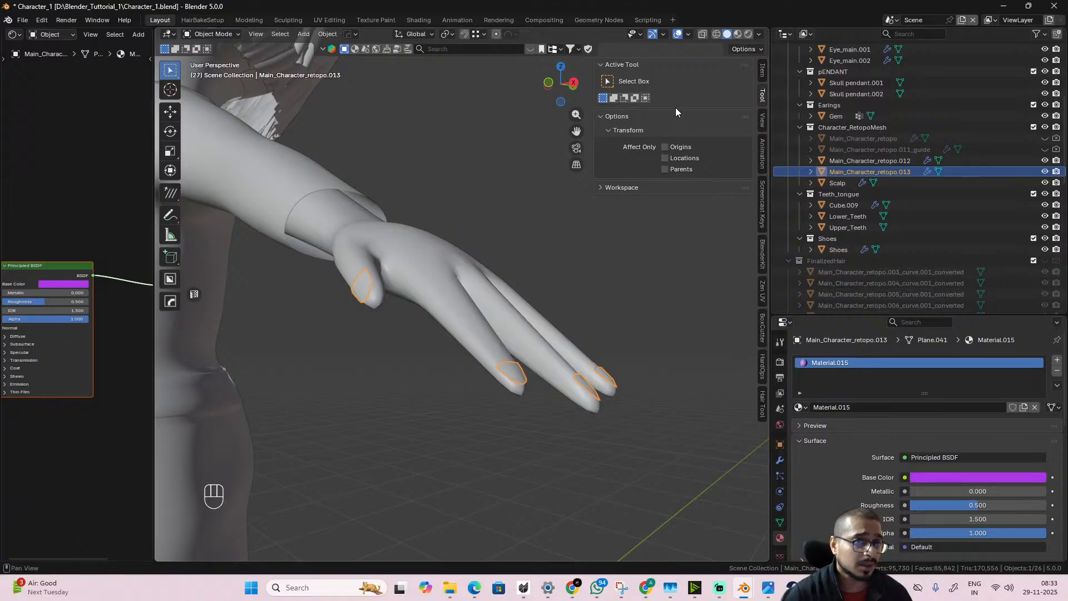
- Preview the nails in Rendered shading, return to Solid shading and set the nail material's roughness to about 0.037
click(748, 33)
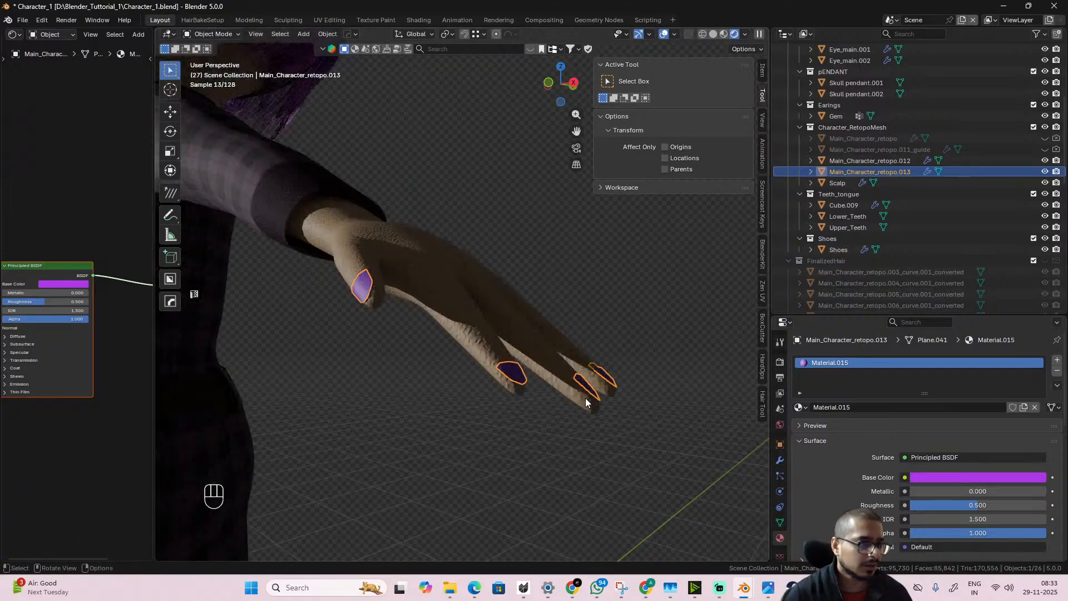
click(713, 34)
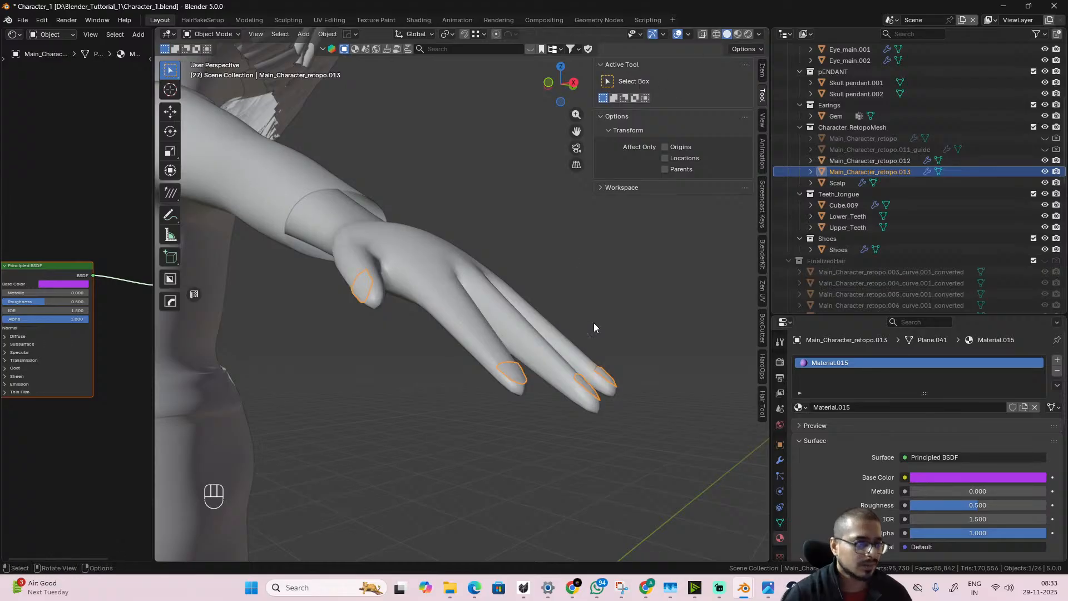
drag(990, 501, 893, 509)
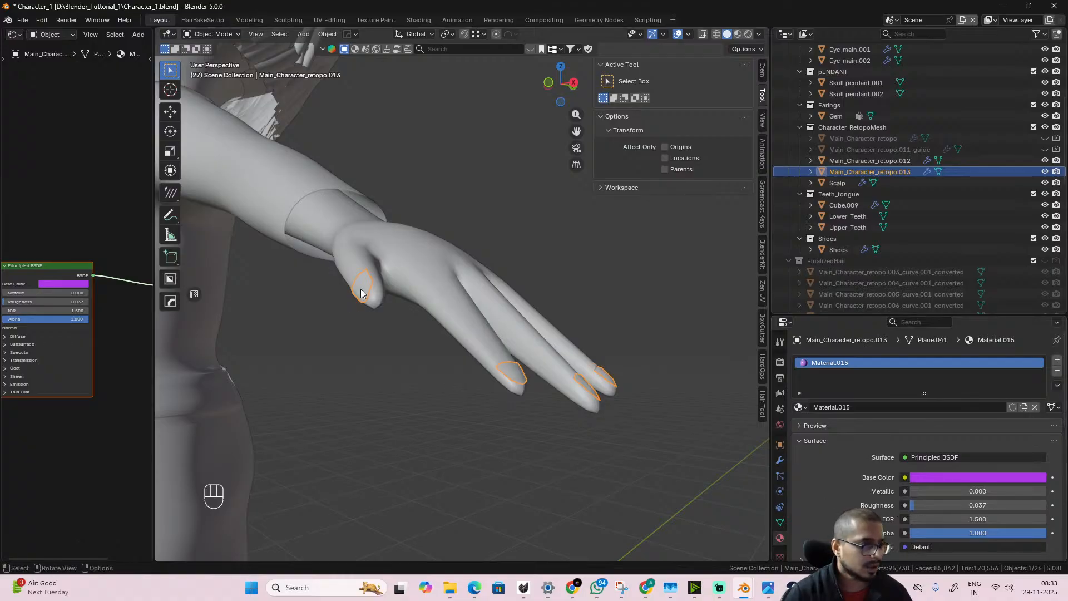
- Select the thumb nail's tip edges and, in front view, extend them past the fingertip by about 0.017 m in X and -0.012 m in Z
key(Tab)
middle_drag(361, 291, 422, 313)
alt+drag(422, 313, 419, 312)
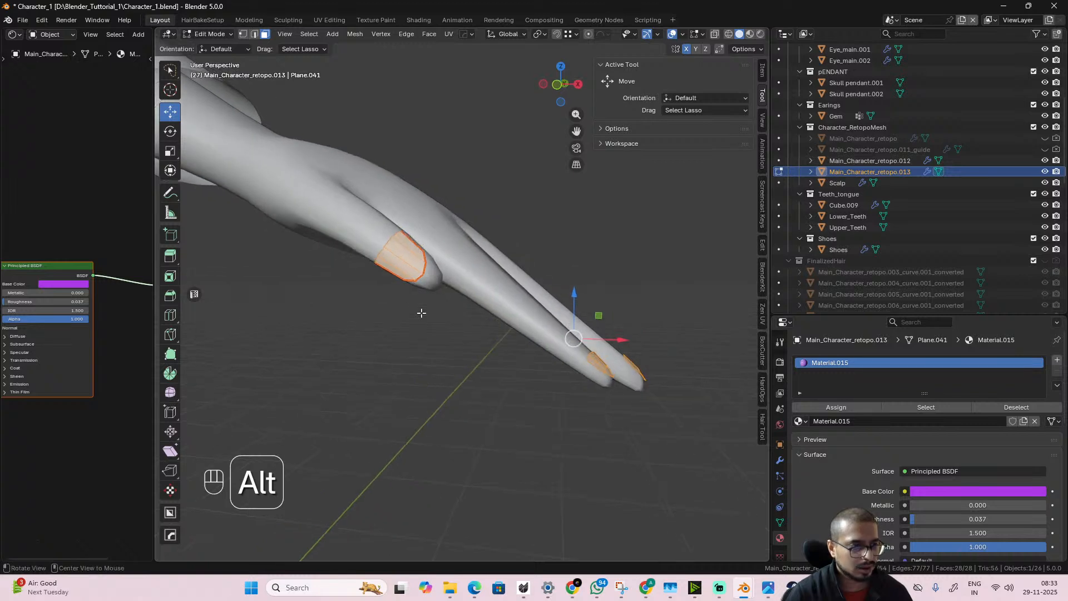
key(alt+a)
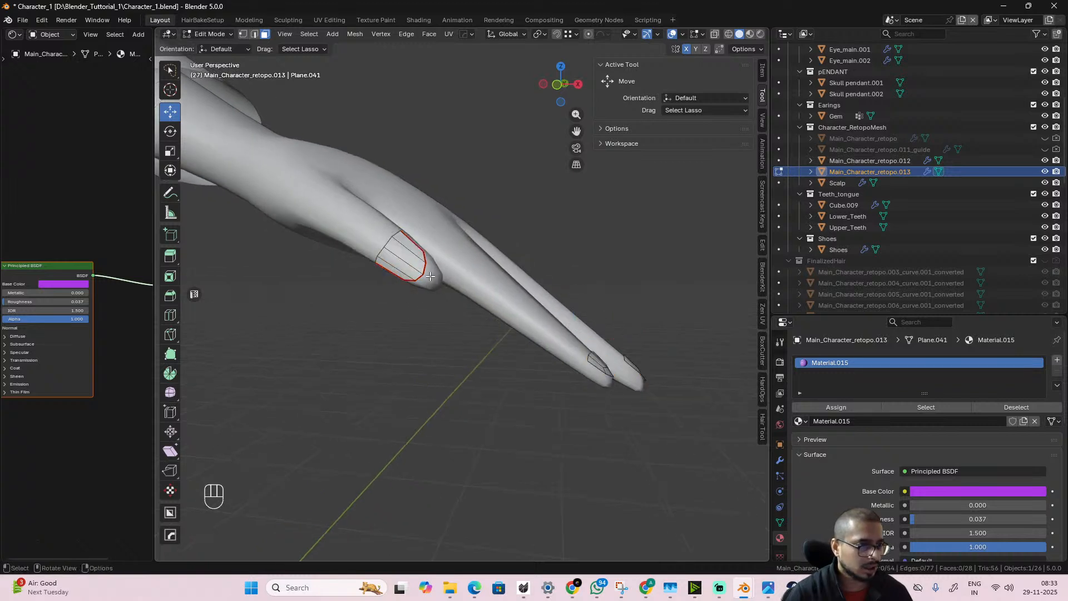
key(2)
click(407, 281)
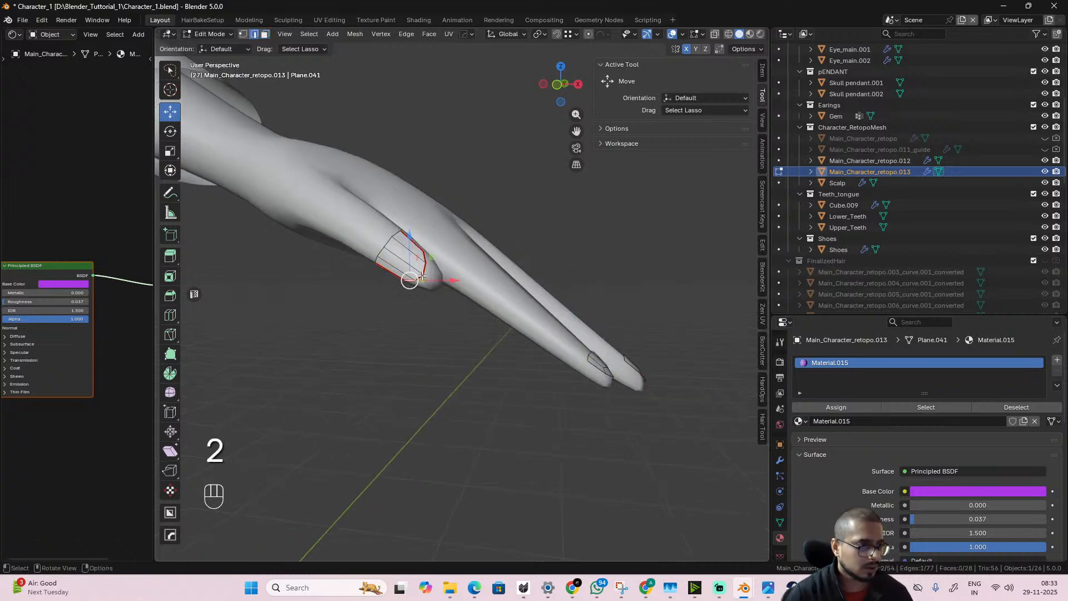
ctrl+shift+click(431, 265)
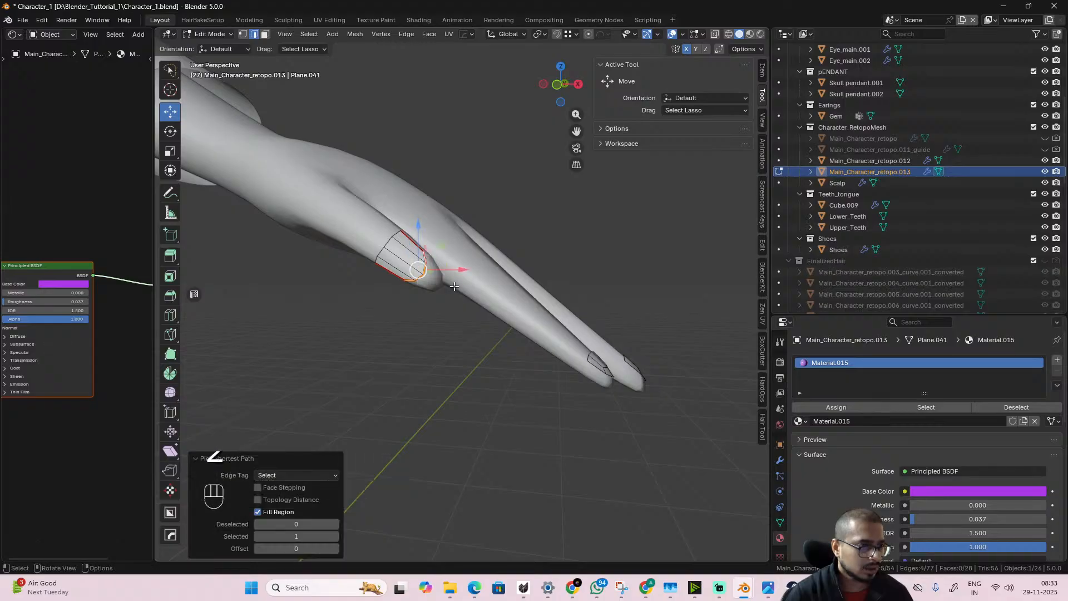
alt+middle_drag(455, 308, 482, 318)
key(KP_1)
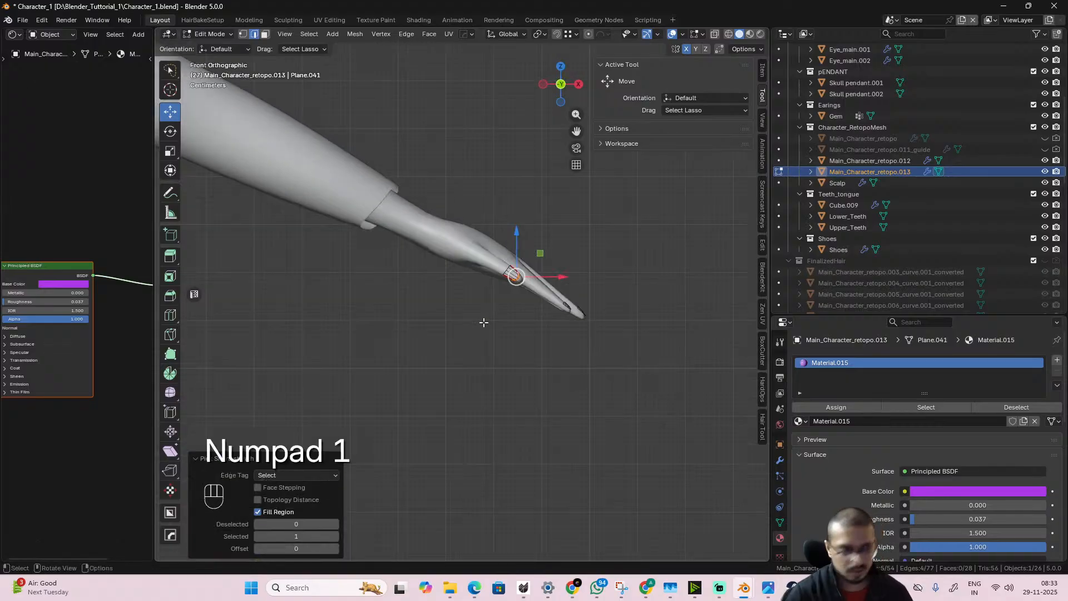
scroll(487, 323, up, 4)
shift+middle_drag(583, 305, 479, 358)
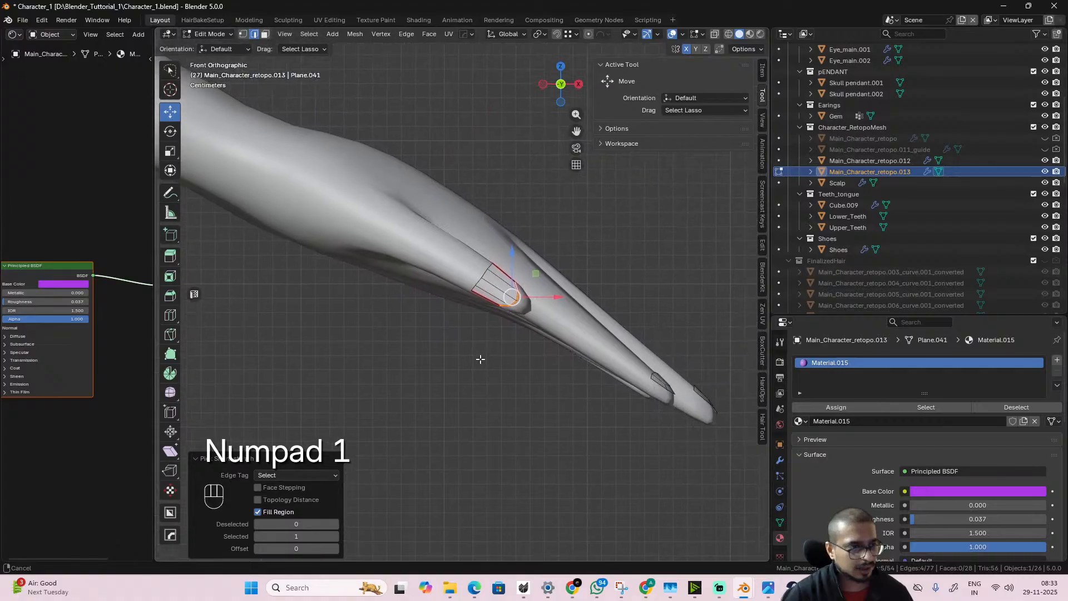
scroll(545, 376, up, 2)
key(g)
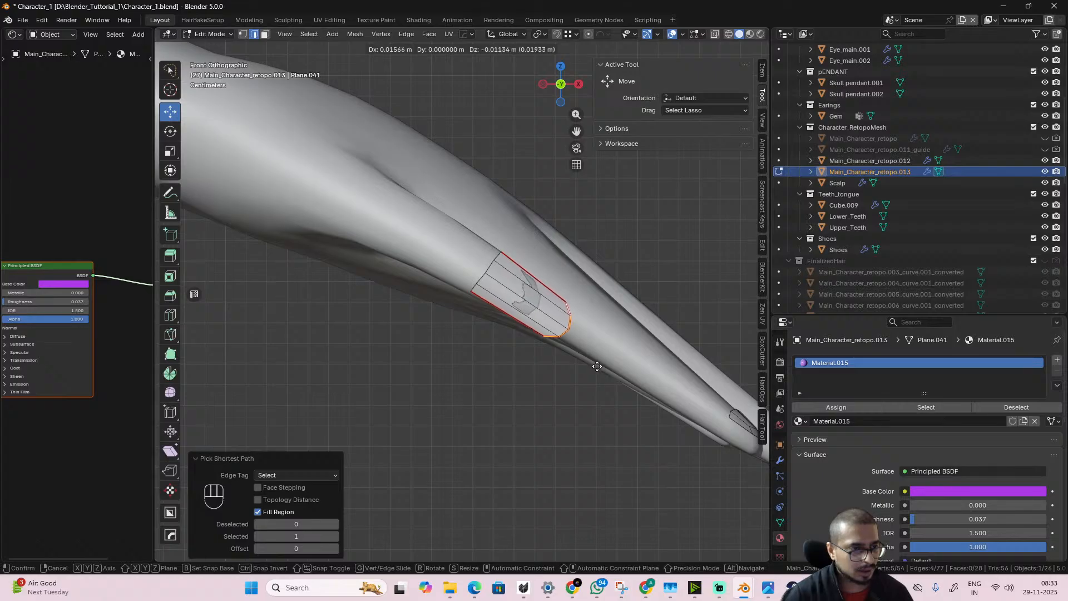
click(600, 367)
- Taper the thumb nail's tip edges by scaling them to about 0.567 and shift them about -0.0039 m along Y
key(s)
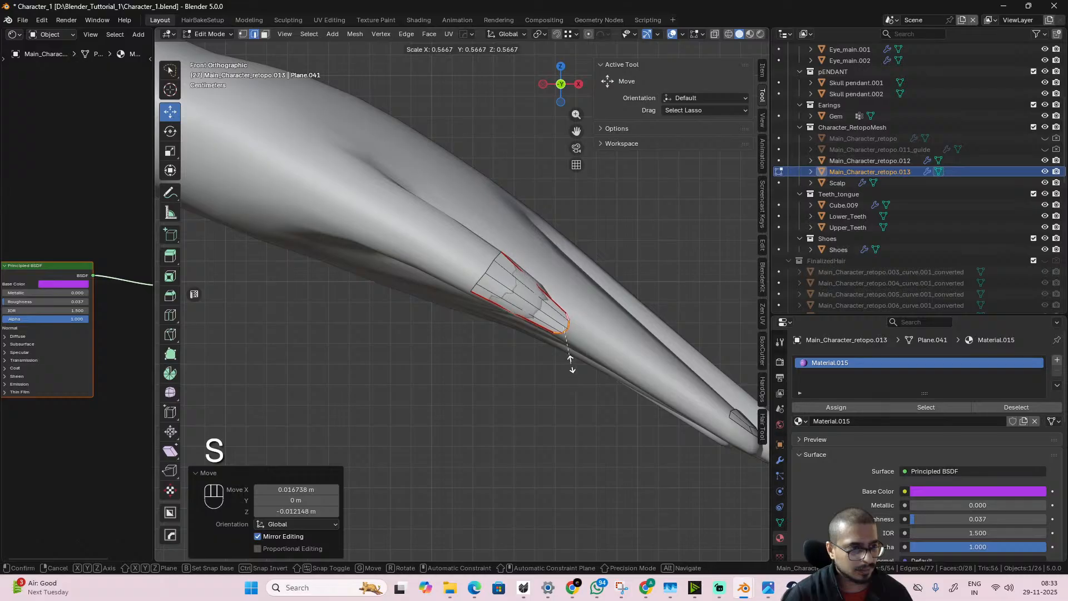
click(571, 364)
middle_drag(579, 369, 569, 367)
scroll(543, 362, down, 2)
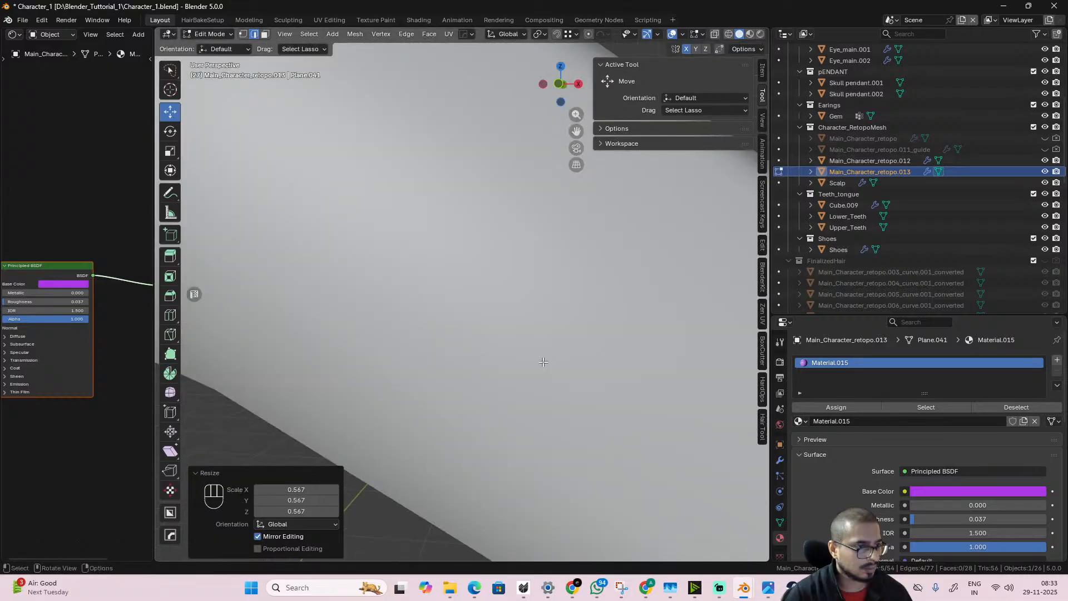
scroll(544, 362, down, 6)
middle_drag(503, 362, 605, 345)
scroll(374, 335, up, 4)
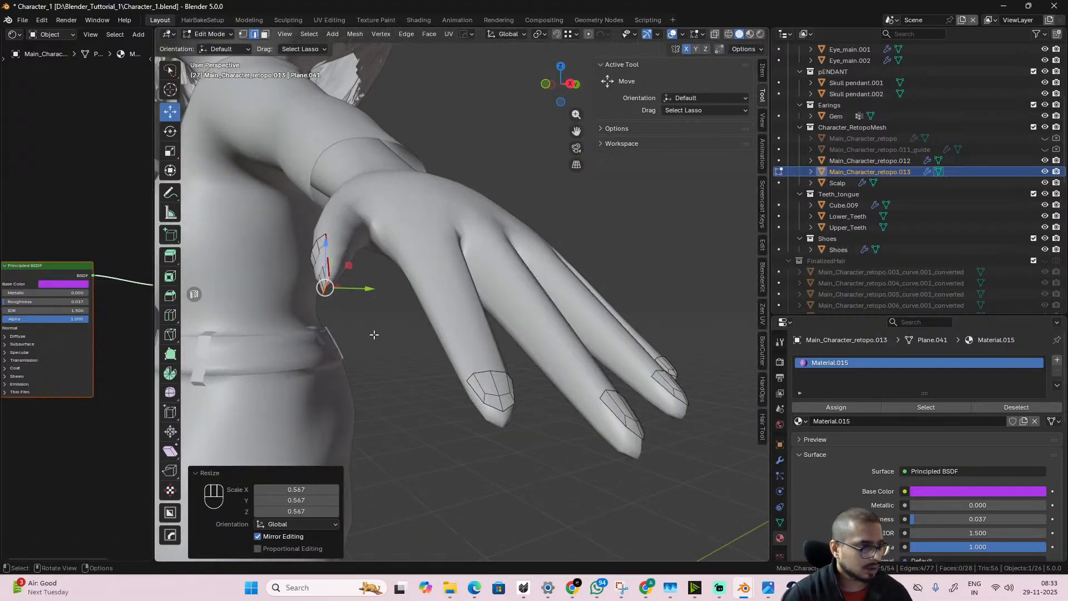
middle_drag(375, 334, 314, 311)
drag(324, 310, 314, 310)
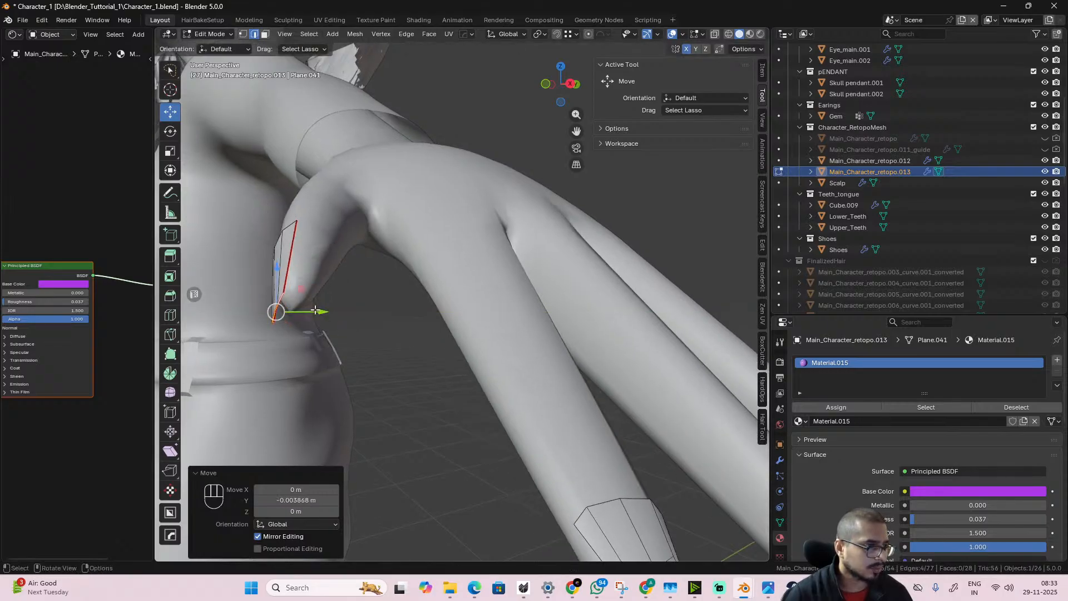
scroll(315, 310, down, 5)
middle_drag(432, 371, 476, 381)
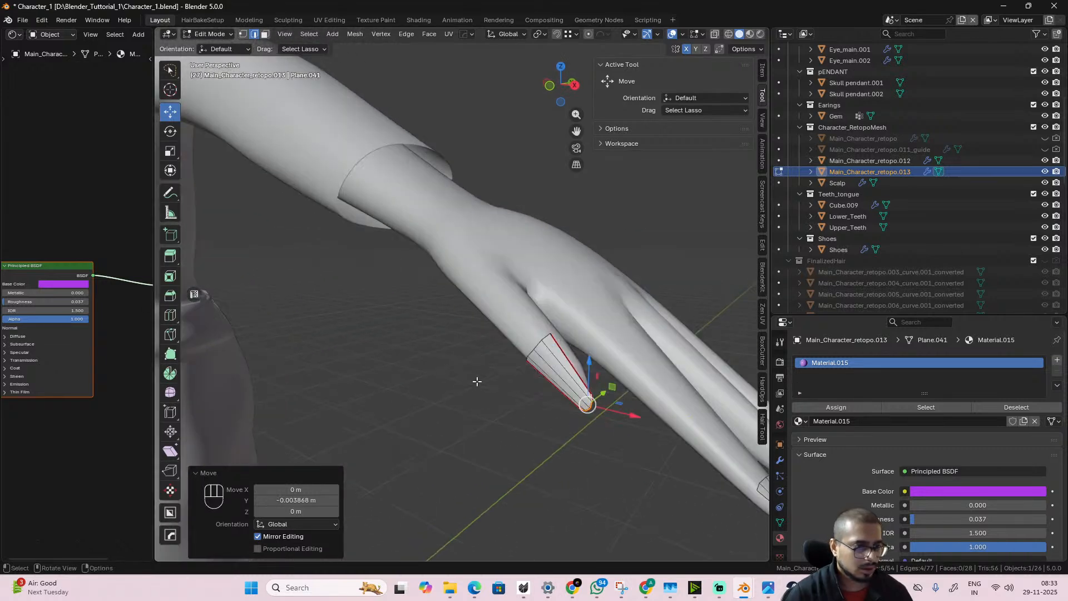
- Add one loop cut across the middle of the thumb nail, slid to a factor of about -0.113, and scale it up
key(ctrl+r)
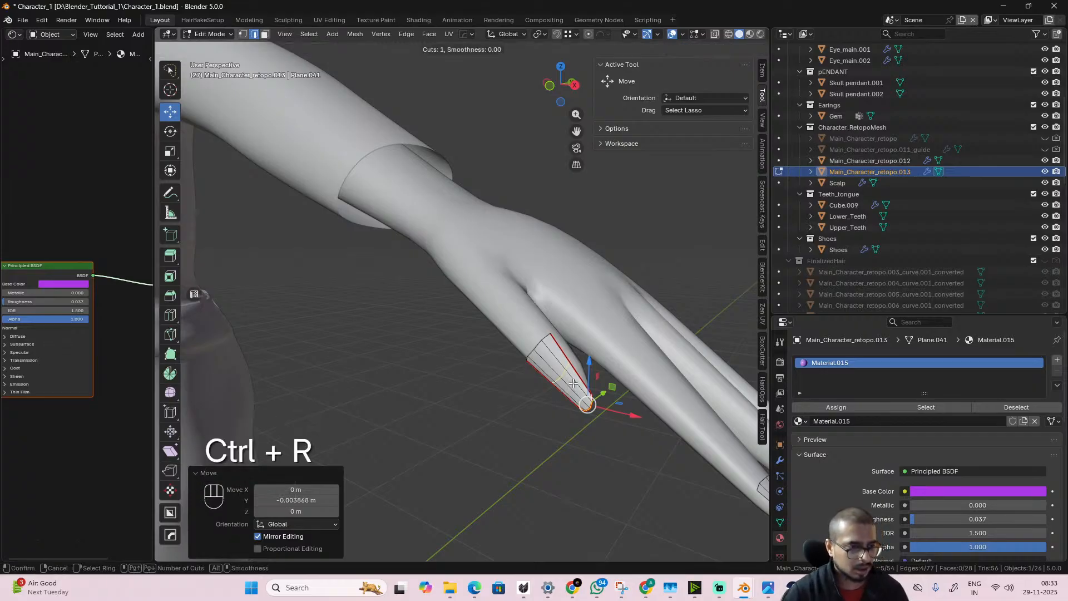
click(576, 381)
click(586, 386)
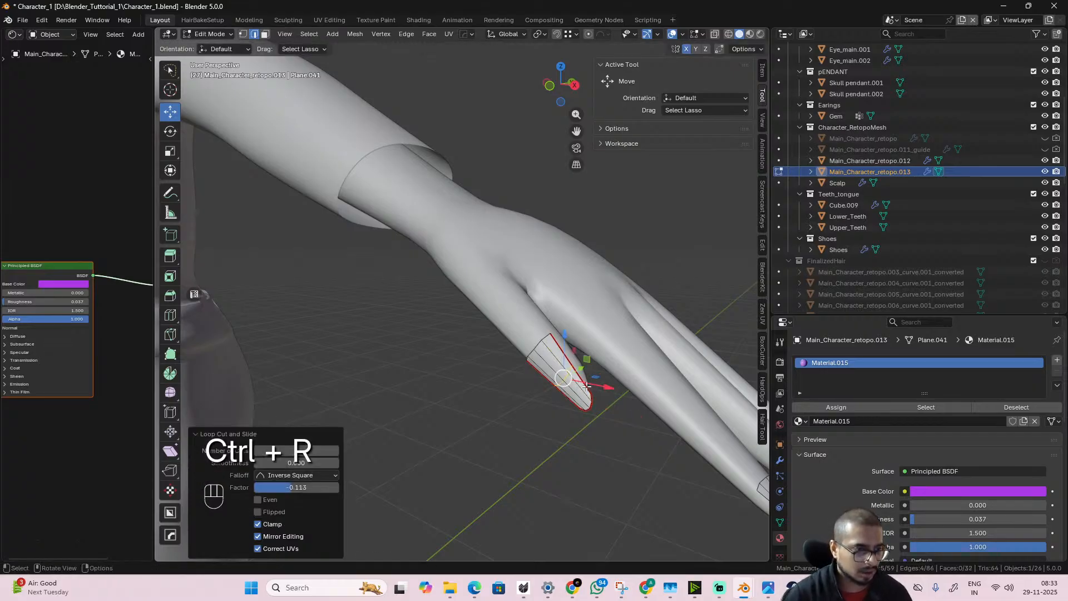
key(s)
click(645, 390)
key(Tab)
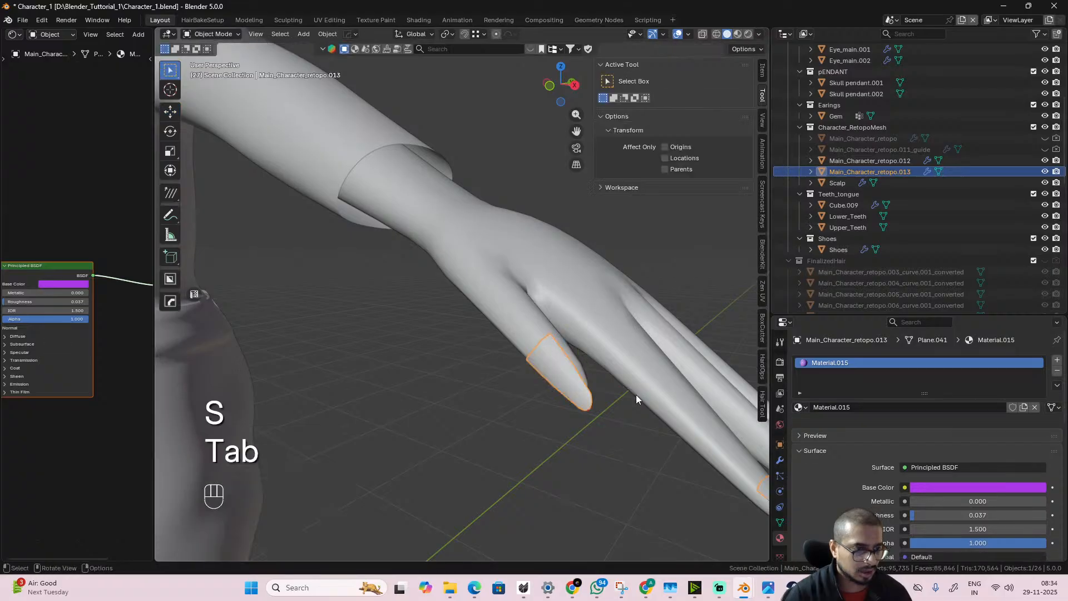
- Scale the thumb nail's base edges to about 0.817 and shift them very slightly along negative Y
alt+drag(636, 395, 586, 394)
key(Tab)
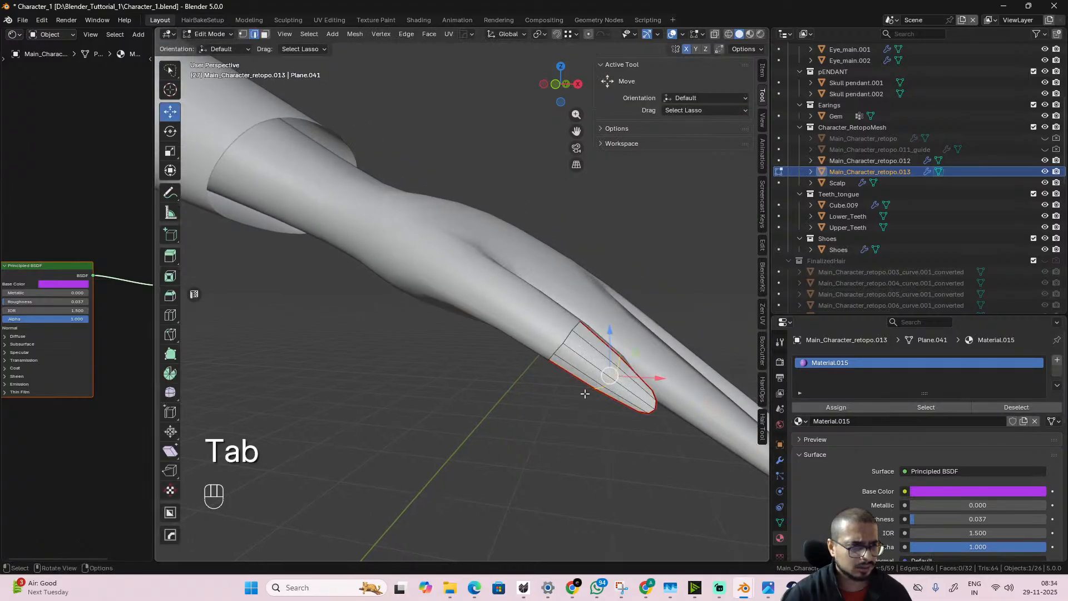
click(569, 337)
key(s)
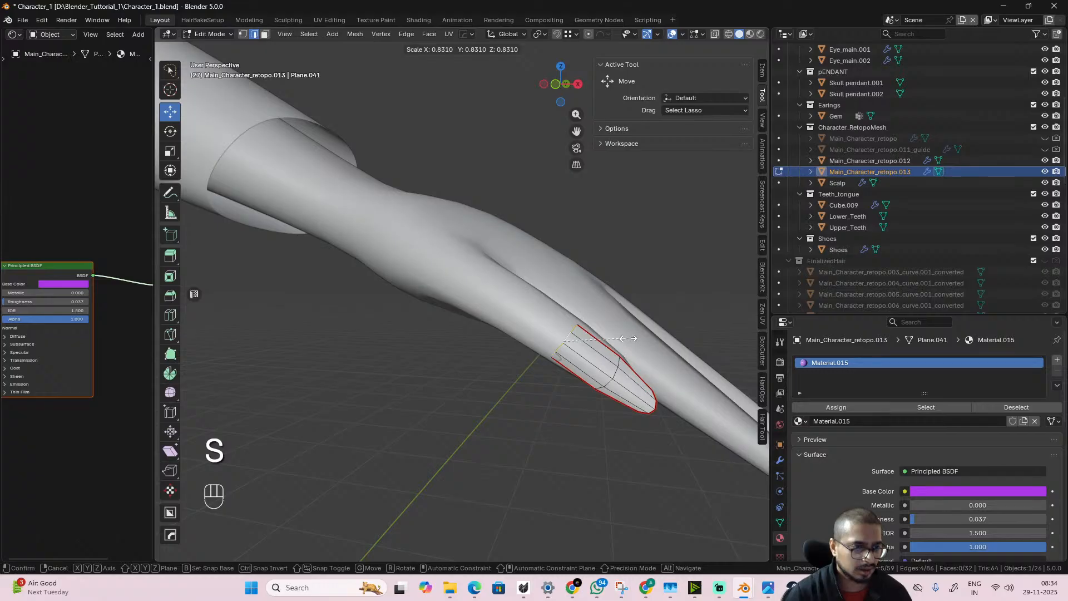
click(629, 339)
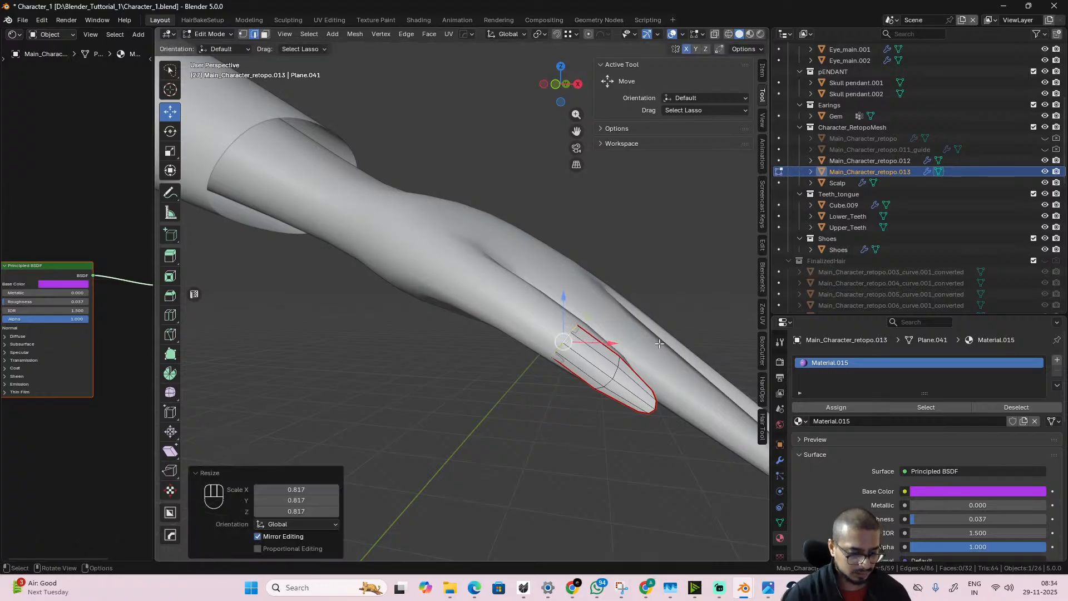
key(g)
key(y)
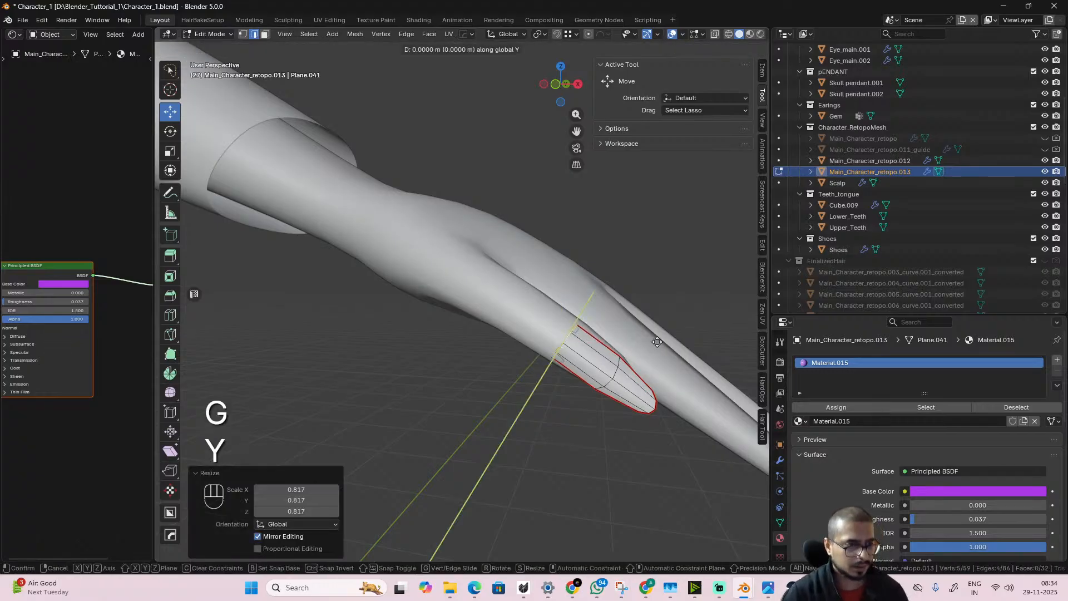
key(shift)
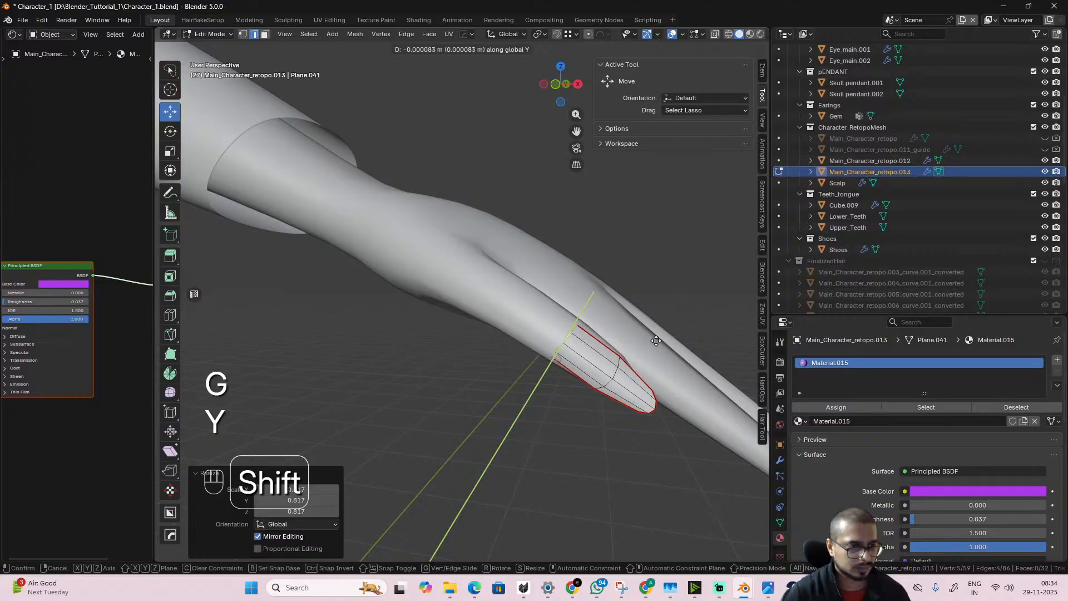
click(654, 341)
key(Tab)
- Select the tip edges of the four finger nails and, in front view, extend them by about 0.0078 m in X and -0.0070 m in Z
alt+drag(628, 393, 576, 385)
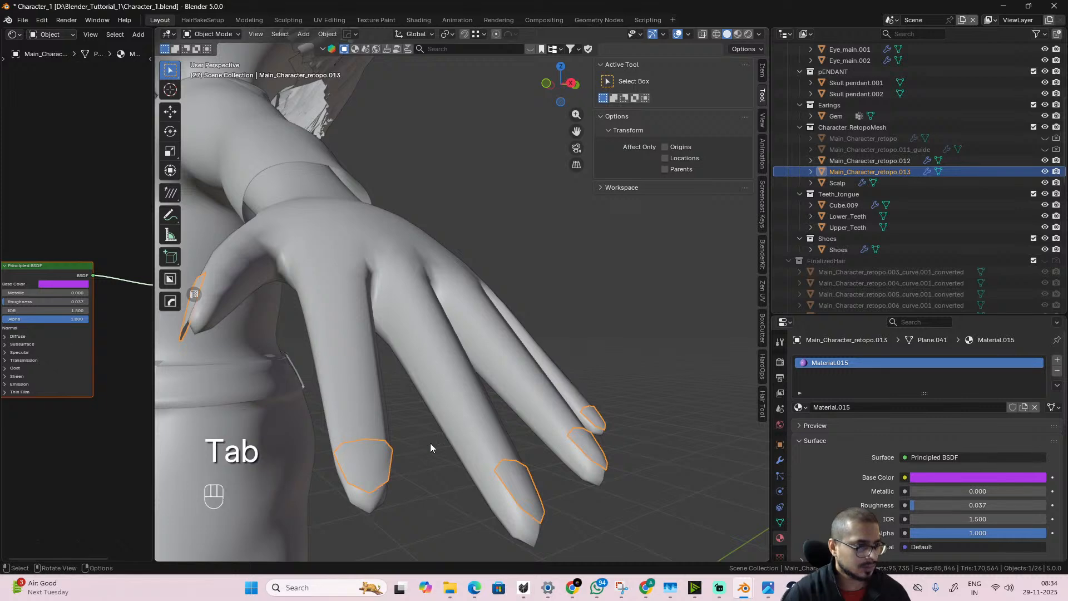
scroll(416, 461, down, 4)
key(Tab)
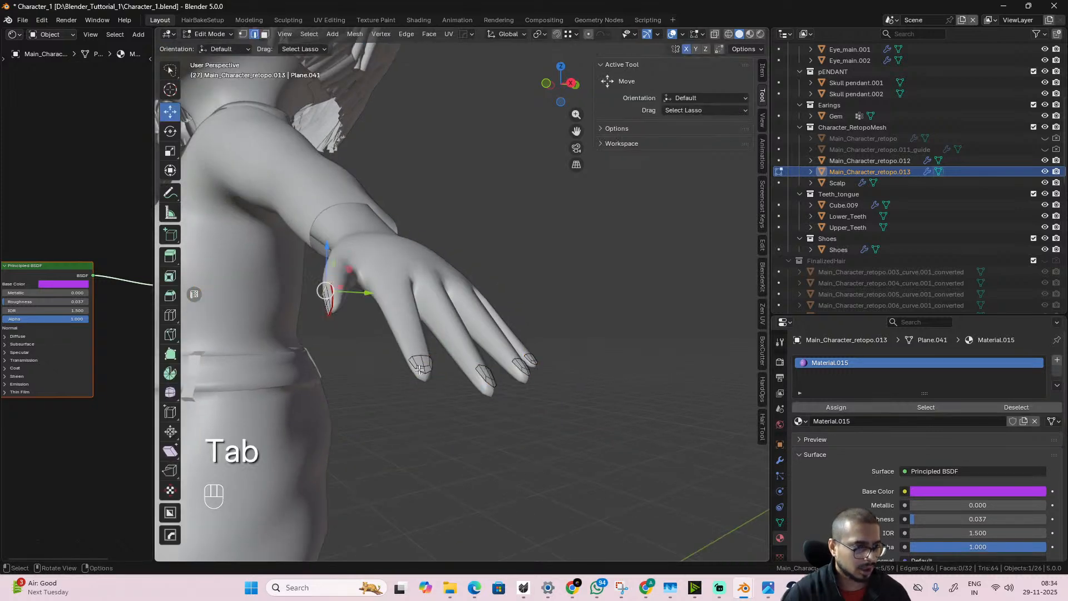
click(420, 370)
alt+drag(419, 370, 386, 384)
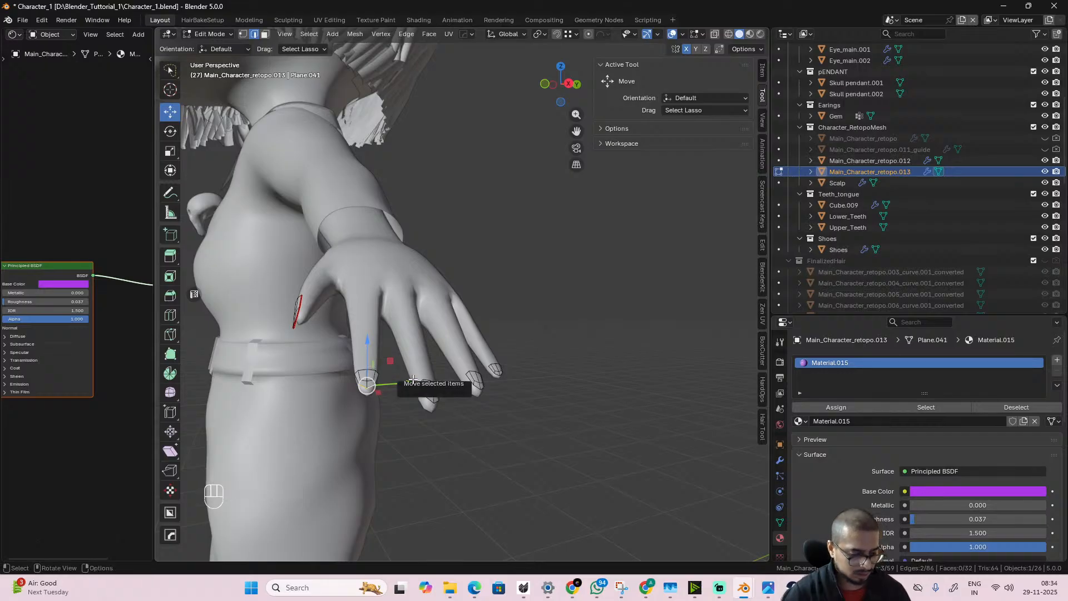
key(KP_1)
scroll(427, 382, up, 3)
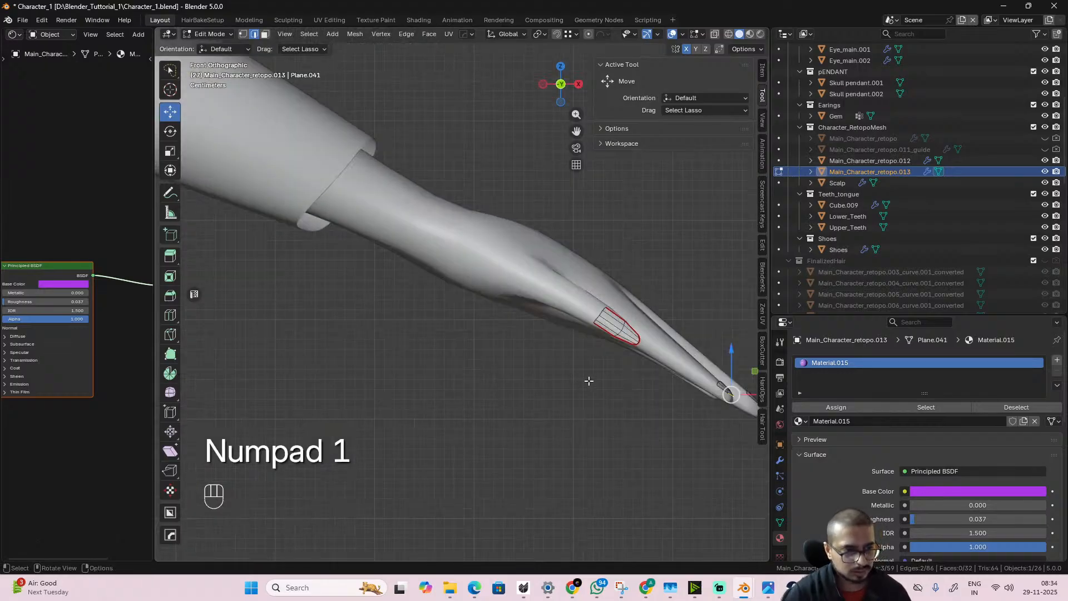
shift+middle_drag(589, 382, 293, 306)
scroll(398, 325, up, 7)
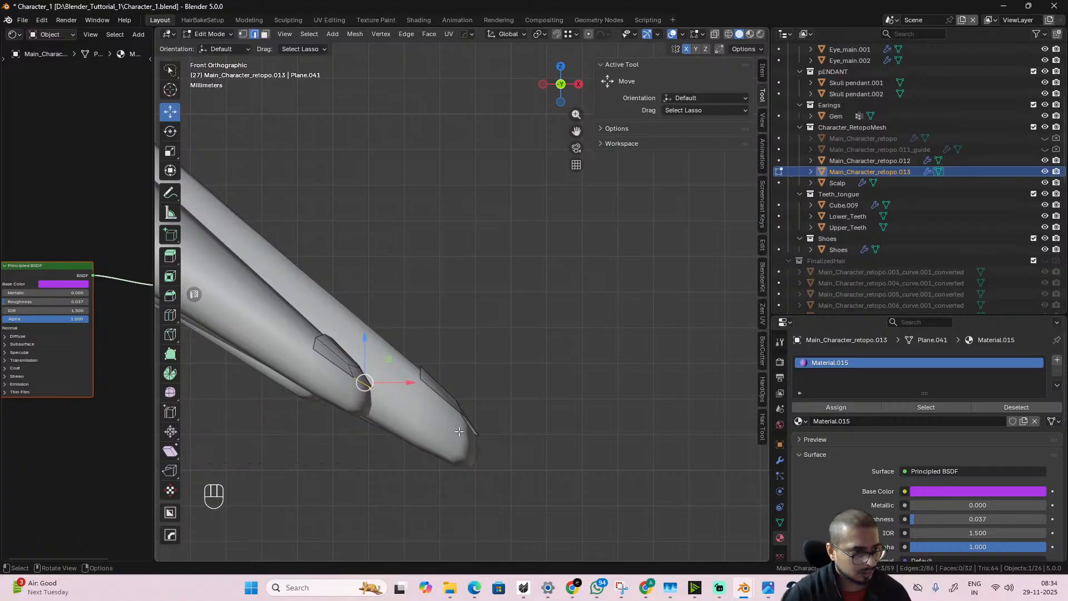
alt+drag(482, 439, 247, 371)
scroll(425, 427, down, 3)
scroll(423, 431, down, 1)
shift+click(407, 442)
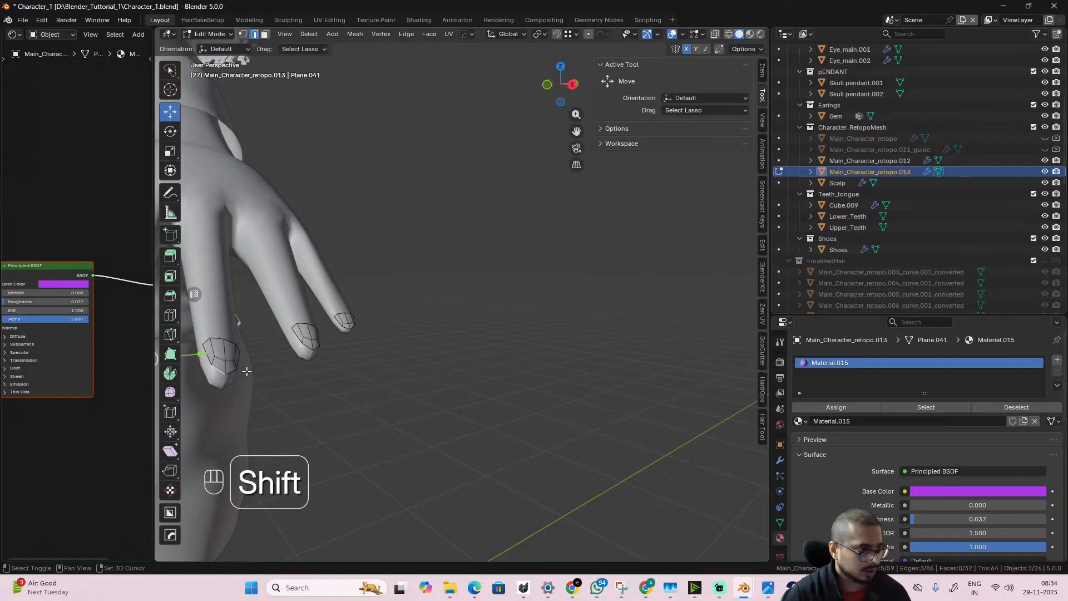
shift+click(314, 348)
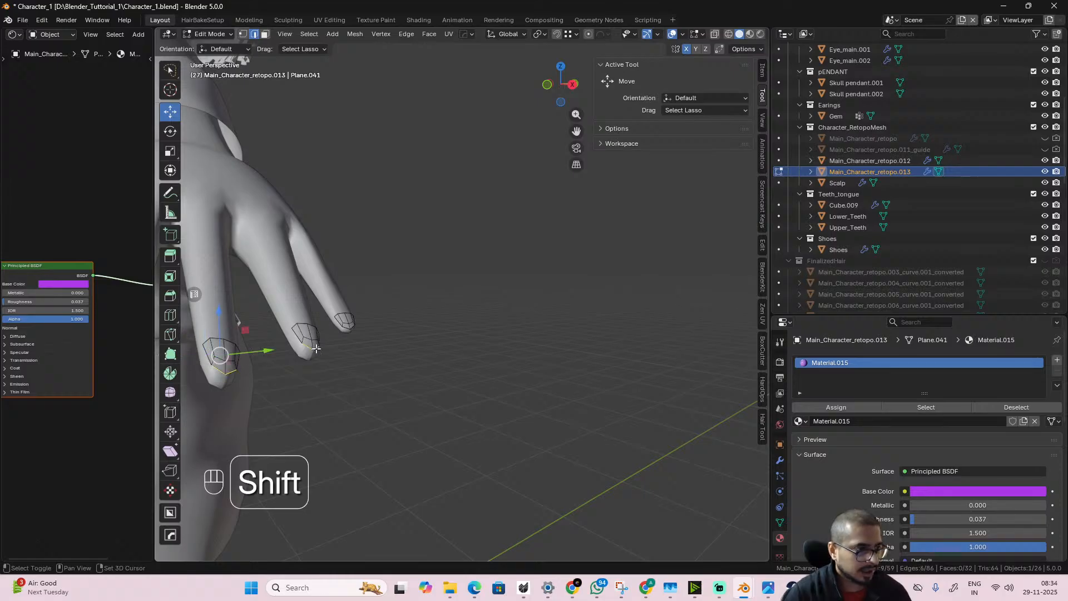
shift+click(346, 329)
key(KP_1)
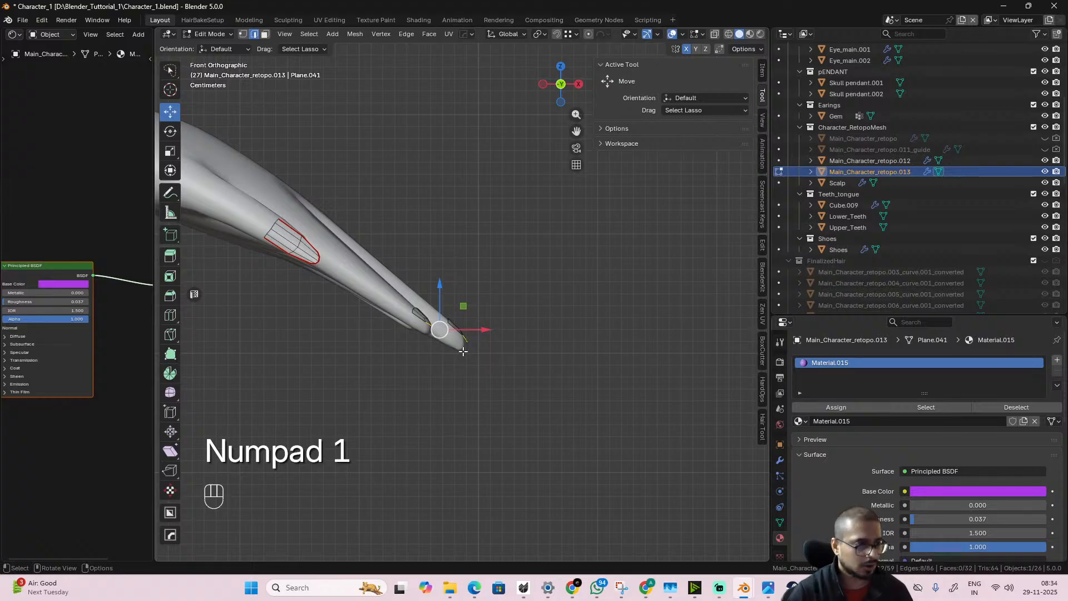
scroll(462, 356, up, 2)
key(g)
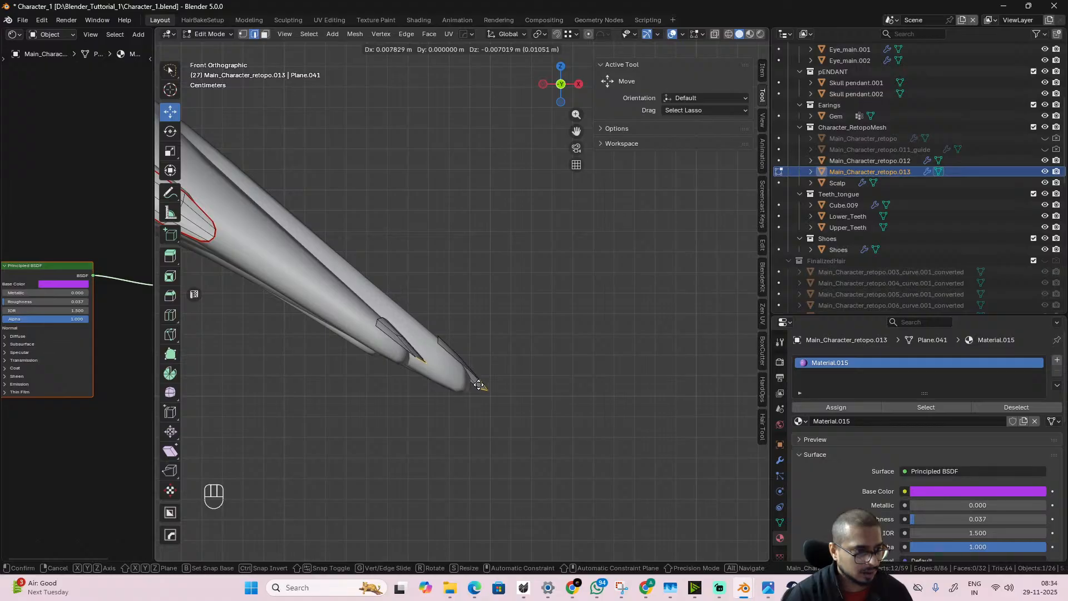
click(479, 384)
key(Tab)
- Select the four finger nails completely with X-ray and try to offset them along their normals with Shrink/Fatten
alt+middle_drag(489, 388, 349, 381)
scroll(349, 380, up, 2)
alt+middle_drag(422, 372, 491, 359)
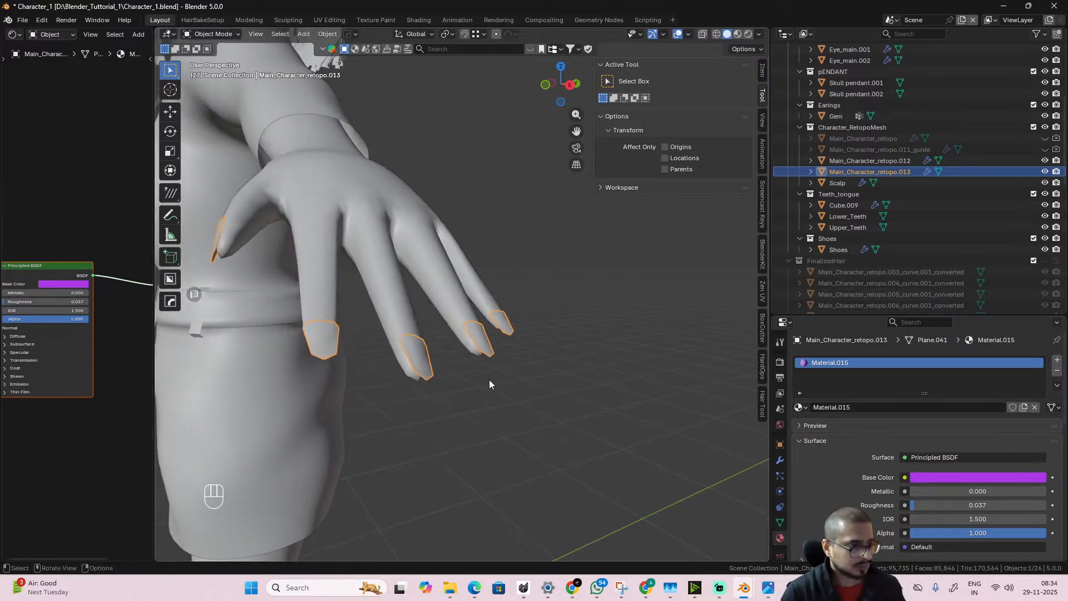
key(Tab)
mouse_move(489, 379)
alt+middle_down()
mouse_move(429, 384)
mouse_move(437, 414)
mouse_move(454, 415)
mouse_move(445, 432)
alt+middle_up()
key(alt+z)
mouse_move(558, 278)
mouse_down()
mouse_move(225, 426)
mouse_move(532, 344)
mouse_move(276, 311)
mouse_move(617, 381)
mouse_up()
scroll(479, 376, up, 2)
key(alt+z)
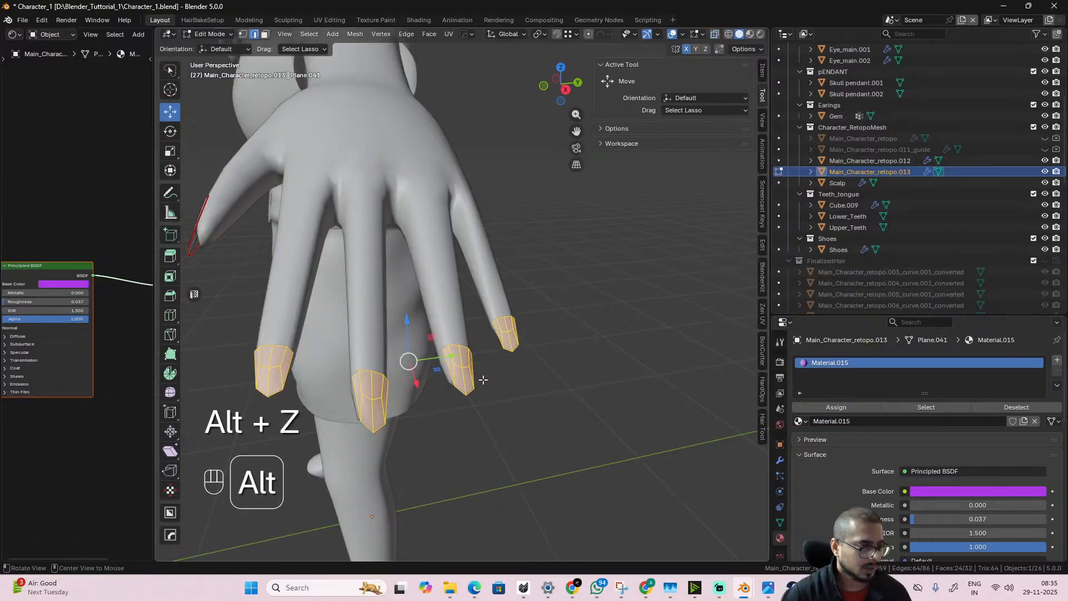
key(alt+s)
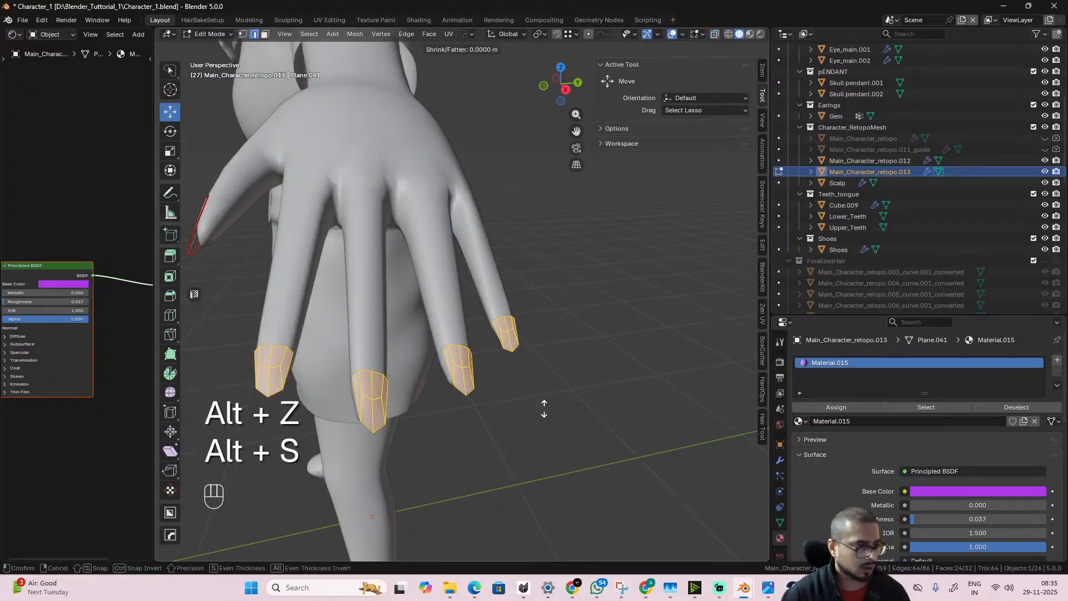
click(631, 408)
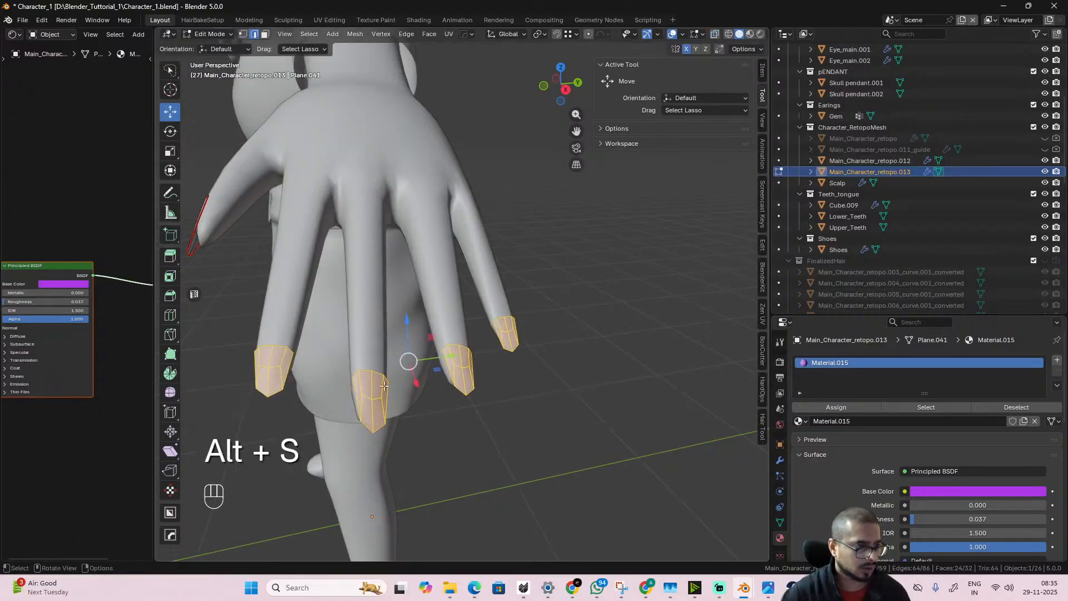
- Select the base edges of the four finger nails and scale them to about 0.8 using Individual Origins as the pivot
click(371, 373)
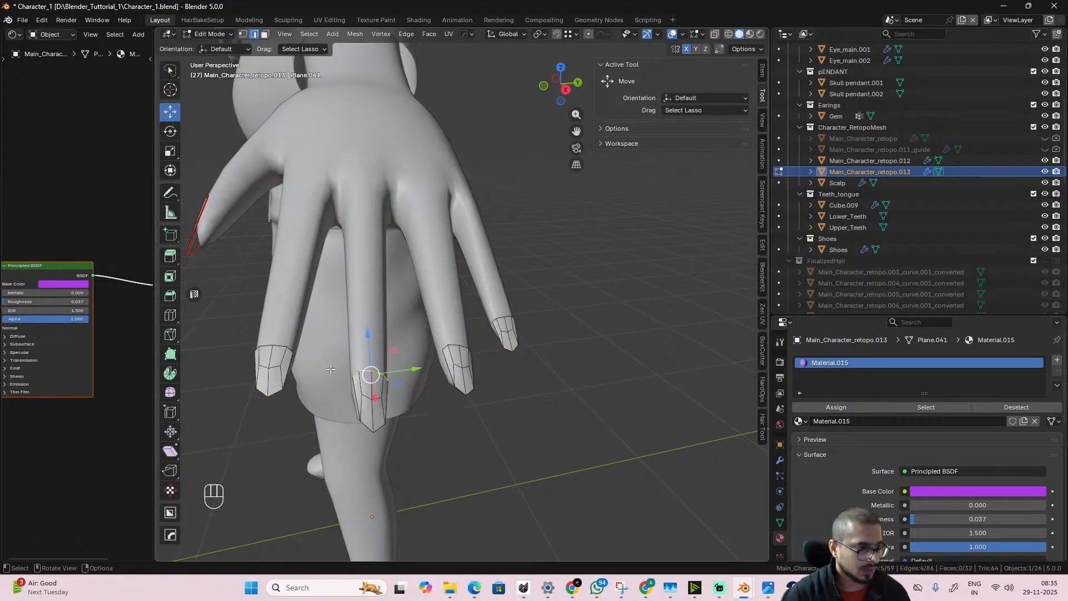
shift+click(272, 346)
shift+click(455, 346)
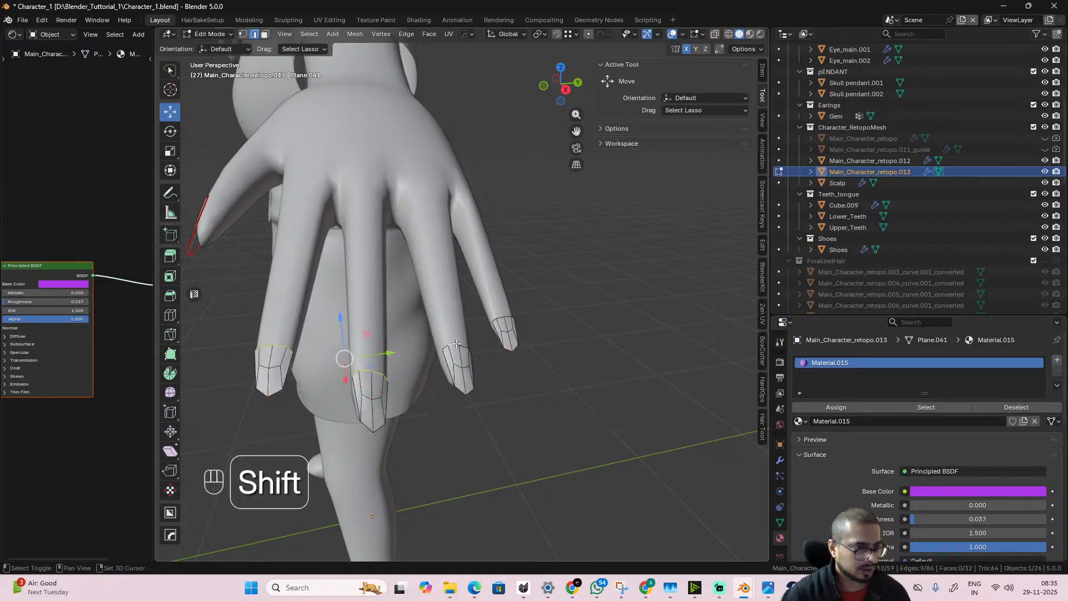
shift+click(507, 316)
key(s)
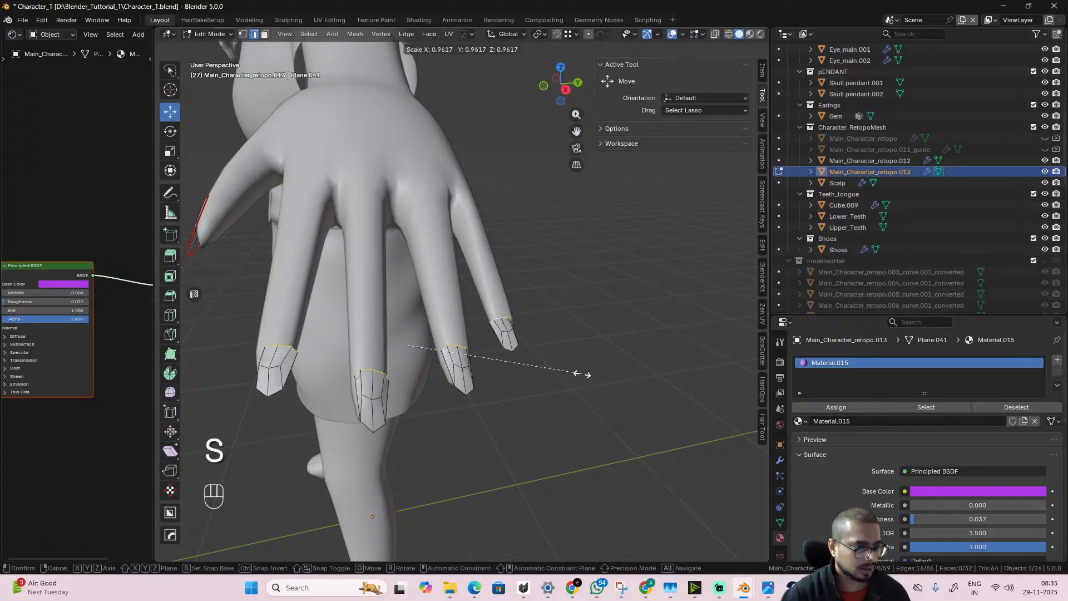
click(581, 373)
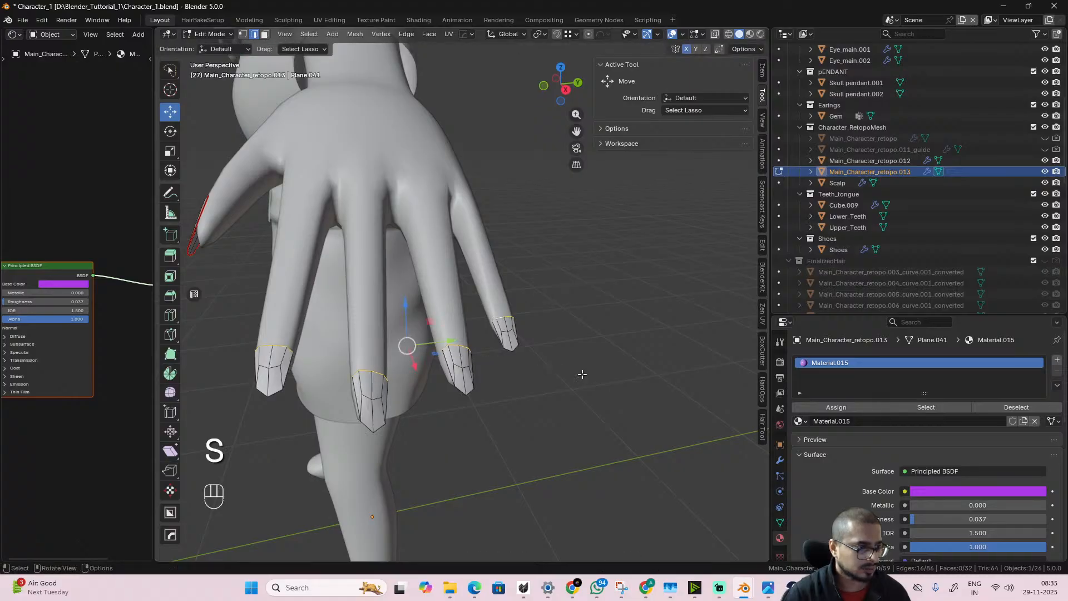
click(540, 34)
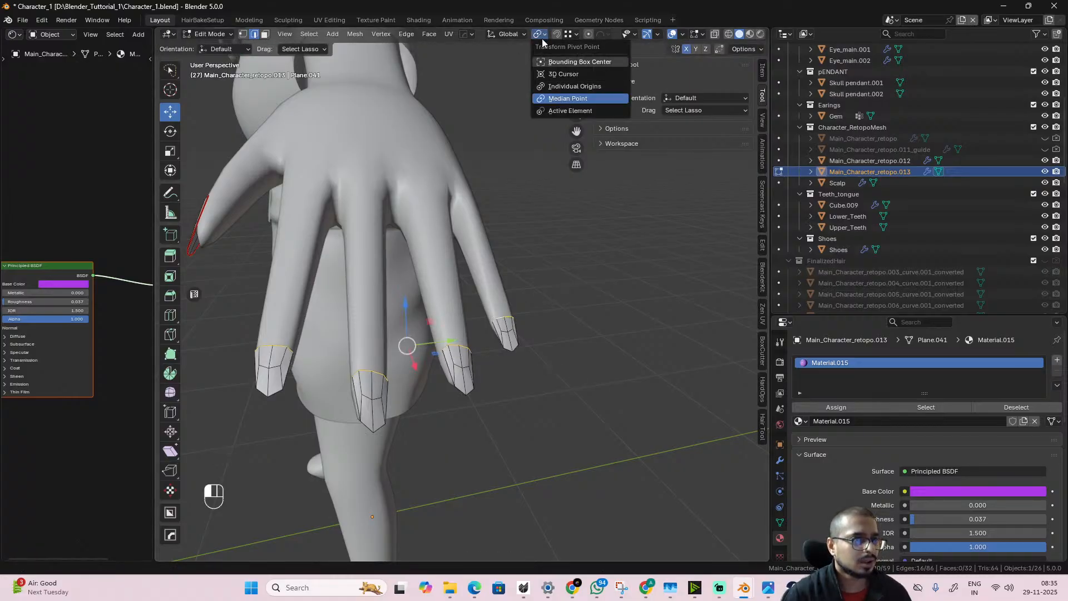
click(574, 86)
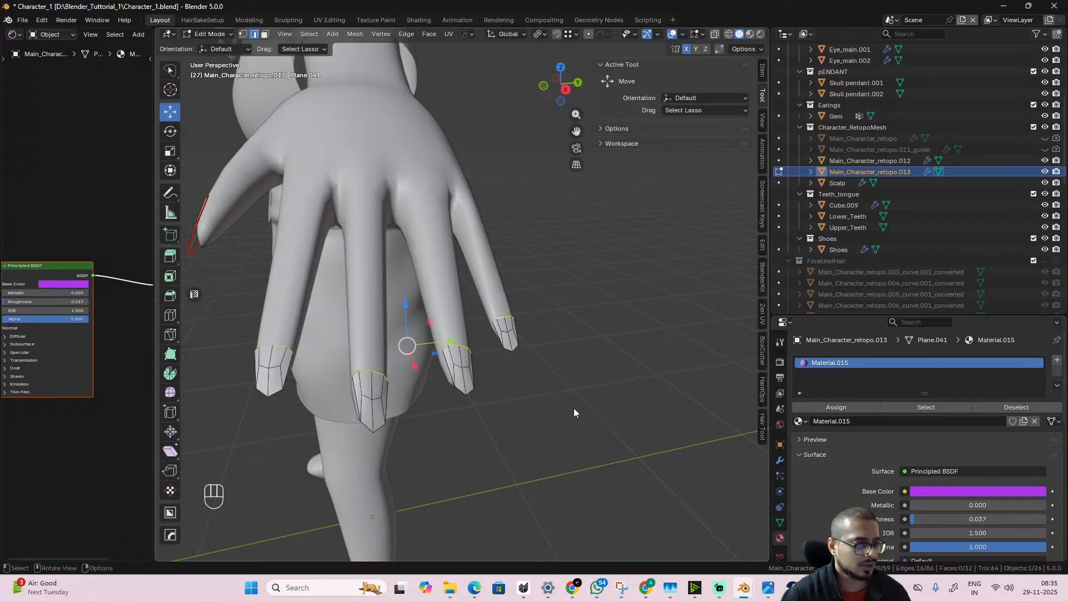
key(s)
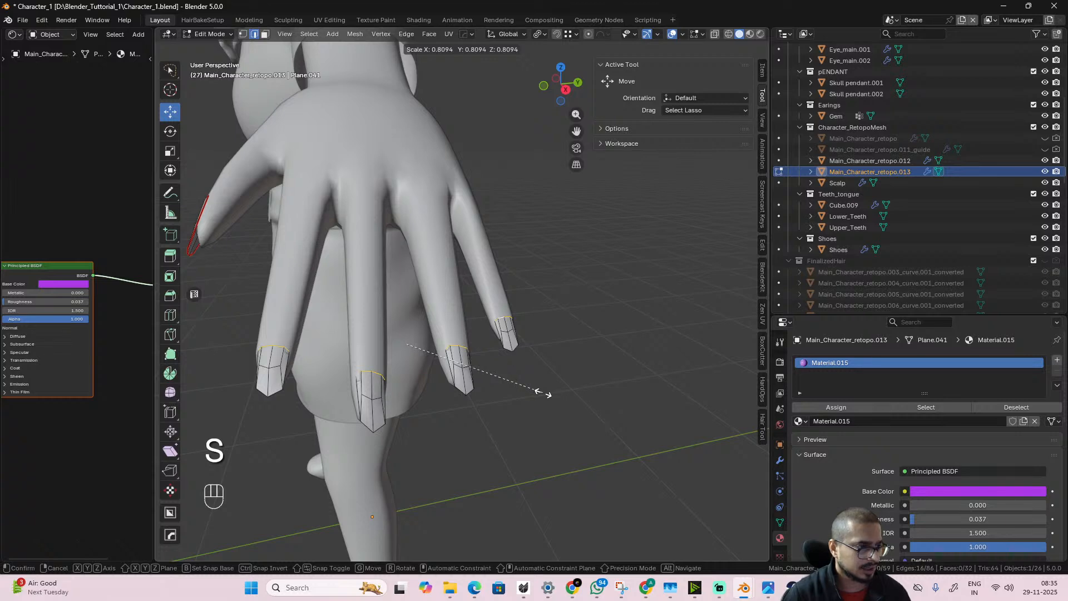
click(536, 396)
- Undo the stray move of the four nails' base edges and raise them about 0.00096 m along Z
middle_drag(534, 398, 534, 402)
shift+drag(412, 310, 412, 306)
key(ctrl+z)
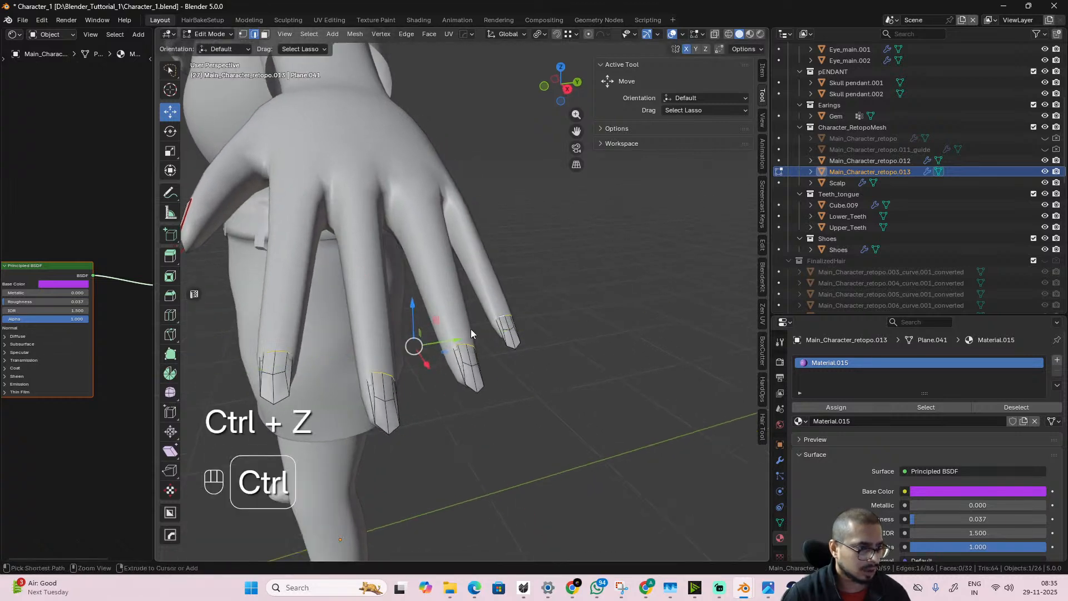
key(g)
key(z)
shift+click(602, 400)
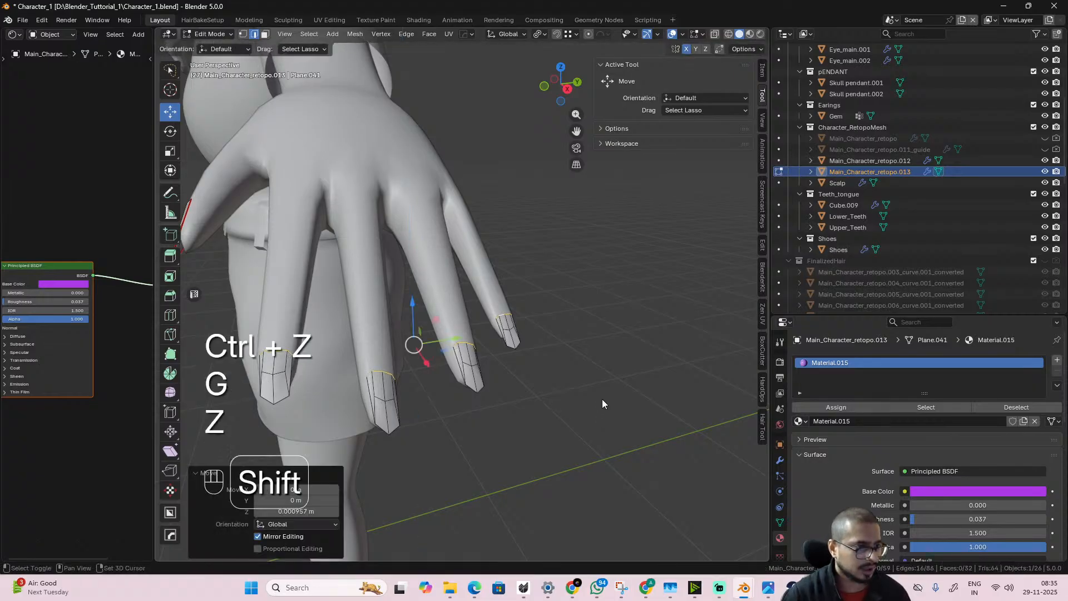
key(Tab)
- Inspect the shaped nails from several angles, close up and in relation to the whole character
scroll(520, 396, down, 4)
alt+drag(520, 396, 572, 383)
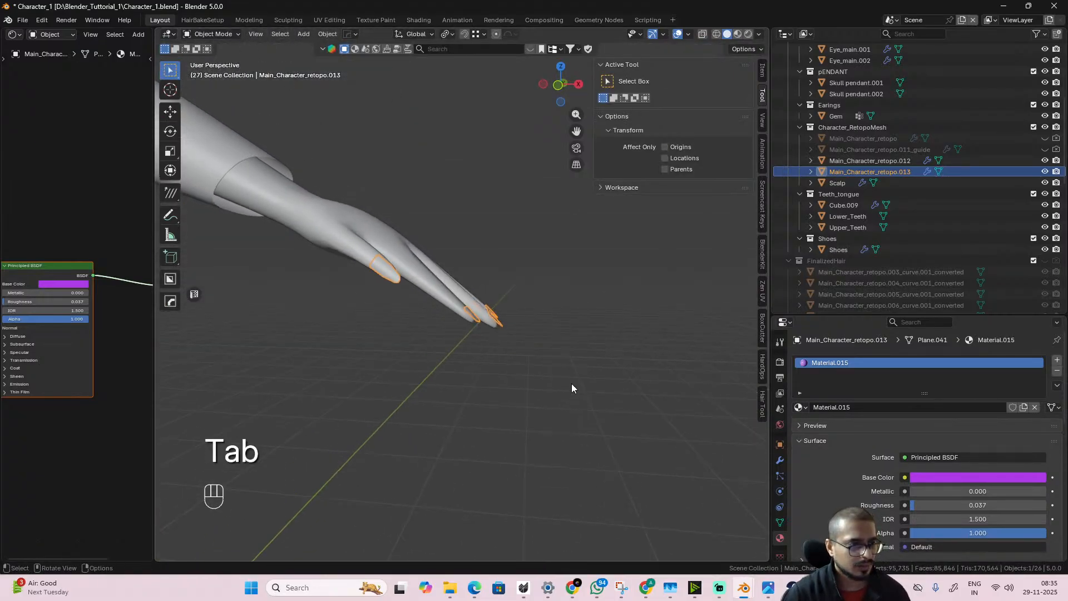
scroll(571, 384, up, 8)
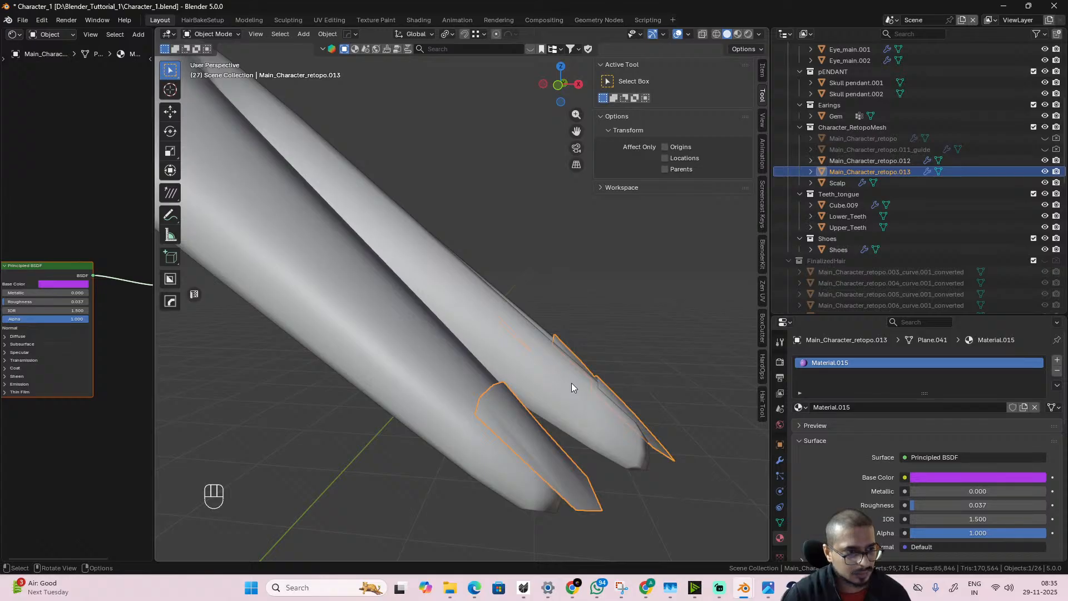
scroll(572, 382, down, 8)
alt+drag(565, 381, 520, 386)
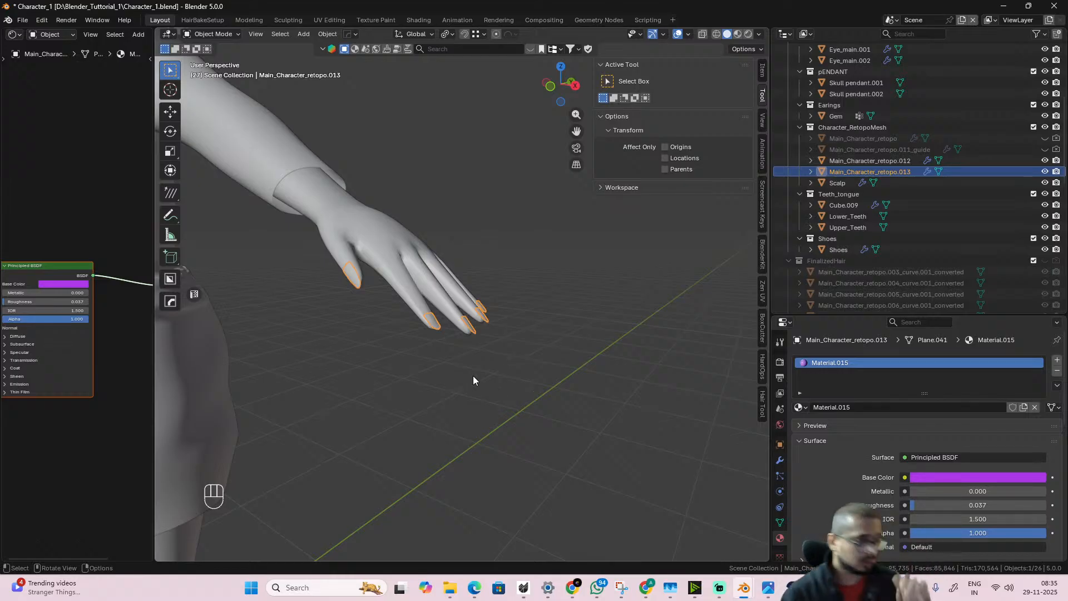
scroll(448, 296, down, 7)
alt+drag(438, 308, 453, 335)
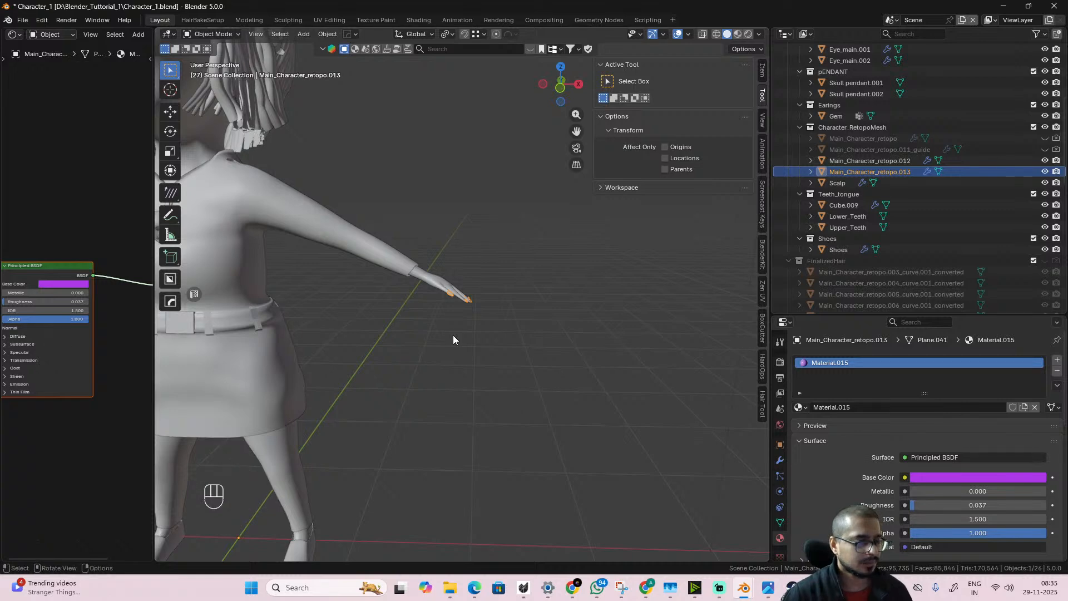
scroll(452, 335, up, 3)
shift+middle_drag(462, 328, 576, 319)
scroll(501, 338, down, 4)
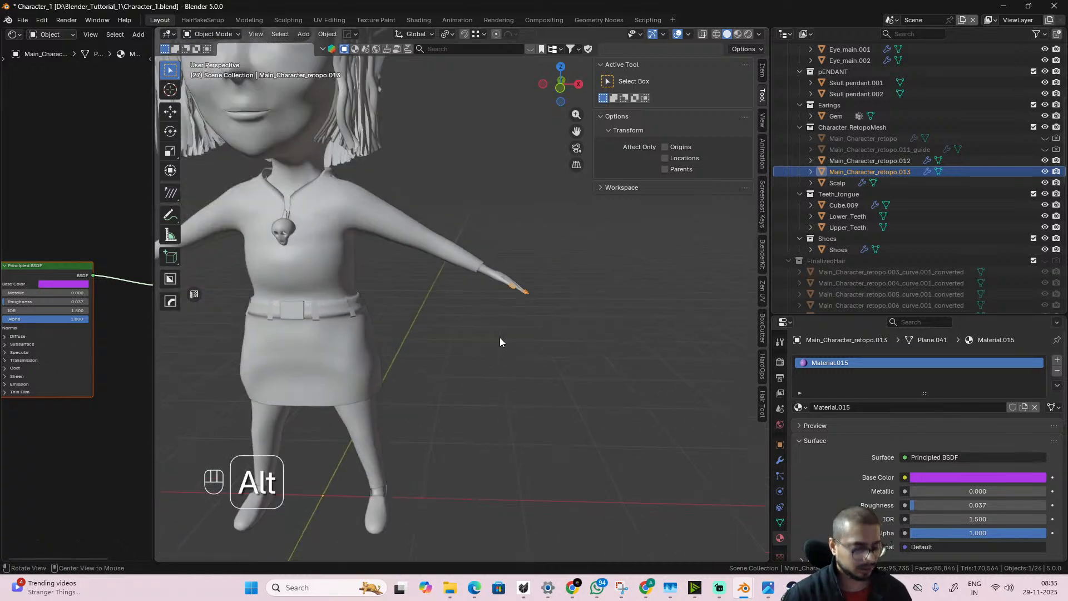
- Mirror the fingernails across the X axis in Symmetry mode onto the character's other hand
key(alt+x)
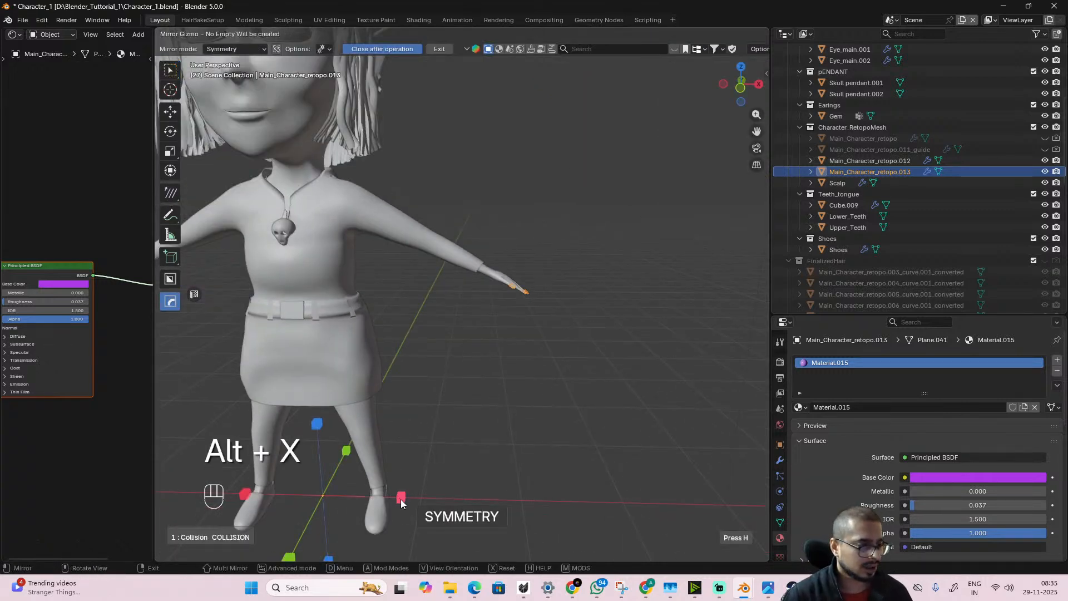
click(401, 499)
scroll(445, 436, down, 3)
scroll(454, 396, up, 4)
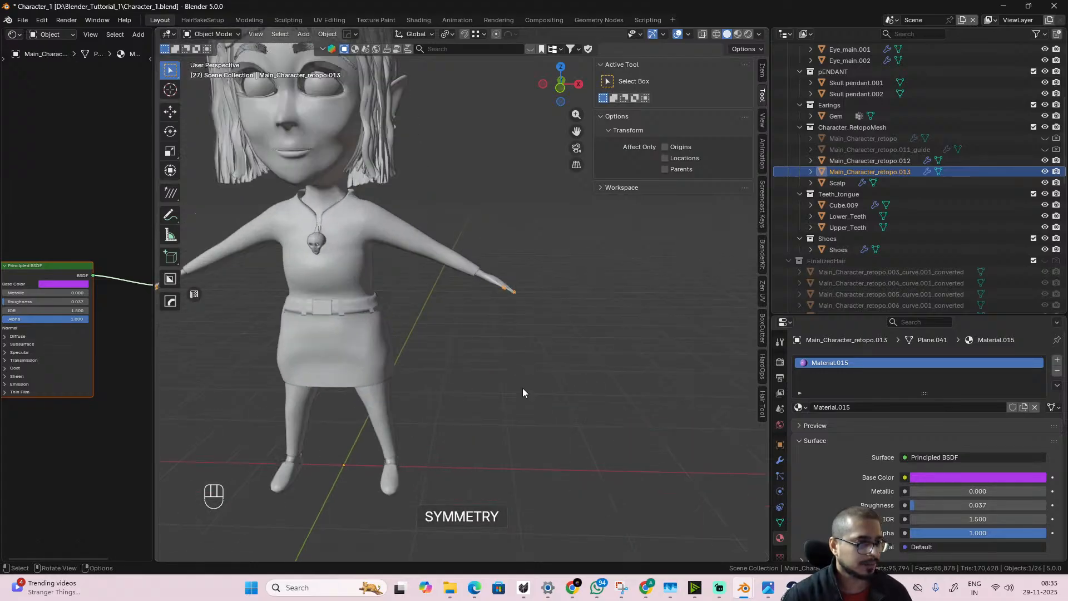
shift+middle_drag(522, 388, 572, 413)
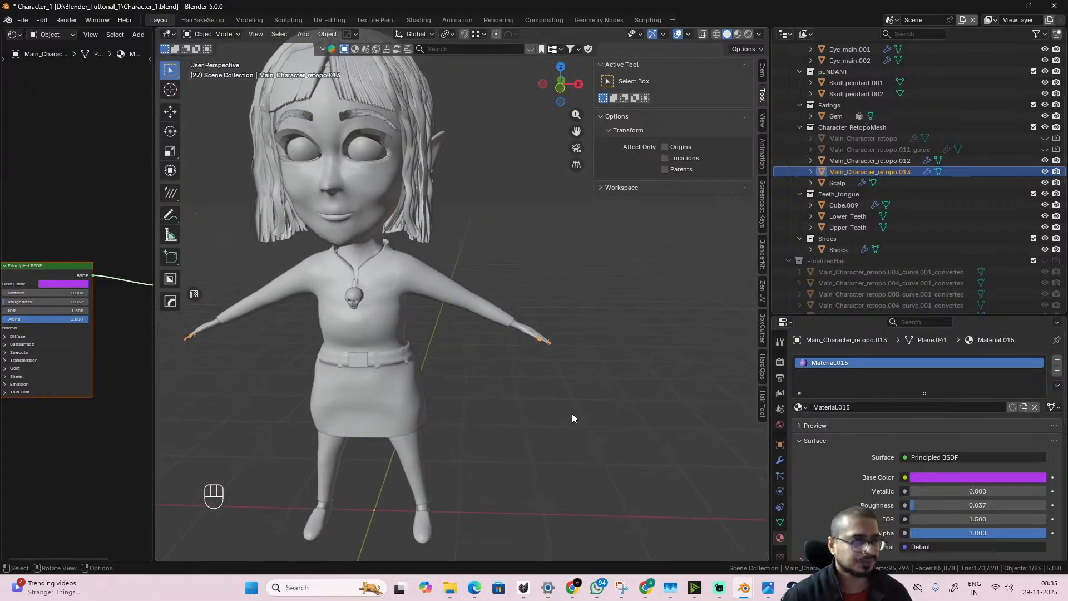
- Inspect the mirrored purple nails on the hands and the whole character in rendered shading
click(747, 35)
scroll(619, 397, up, 3)
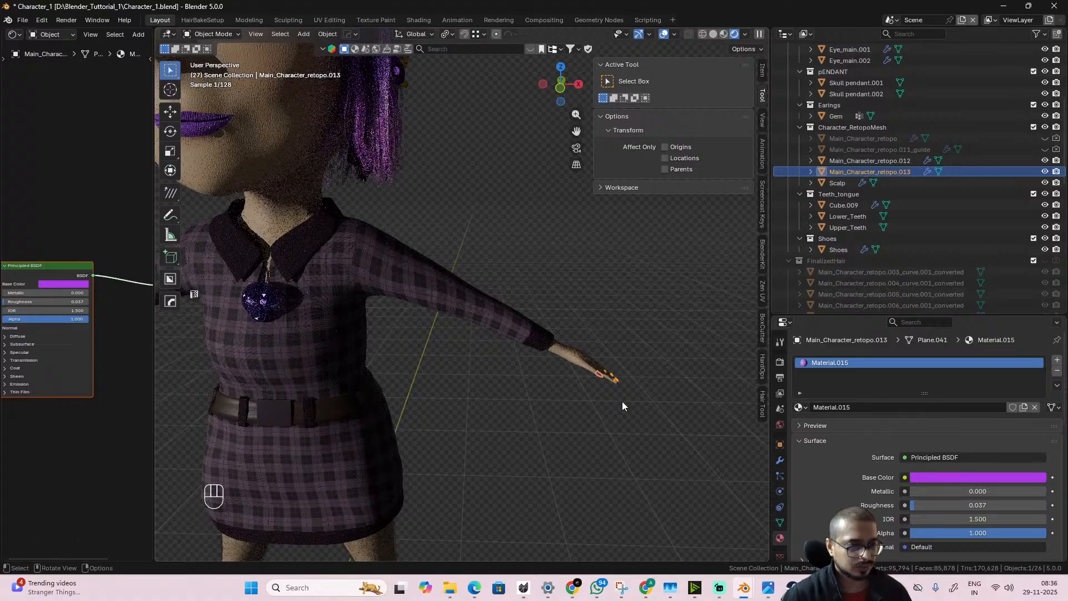
scroll(622, 401, down, 4)
click(620, 415)
alt+drag(619, 415, 462, 412)
scroll(465, 411, up, 4)
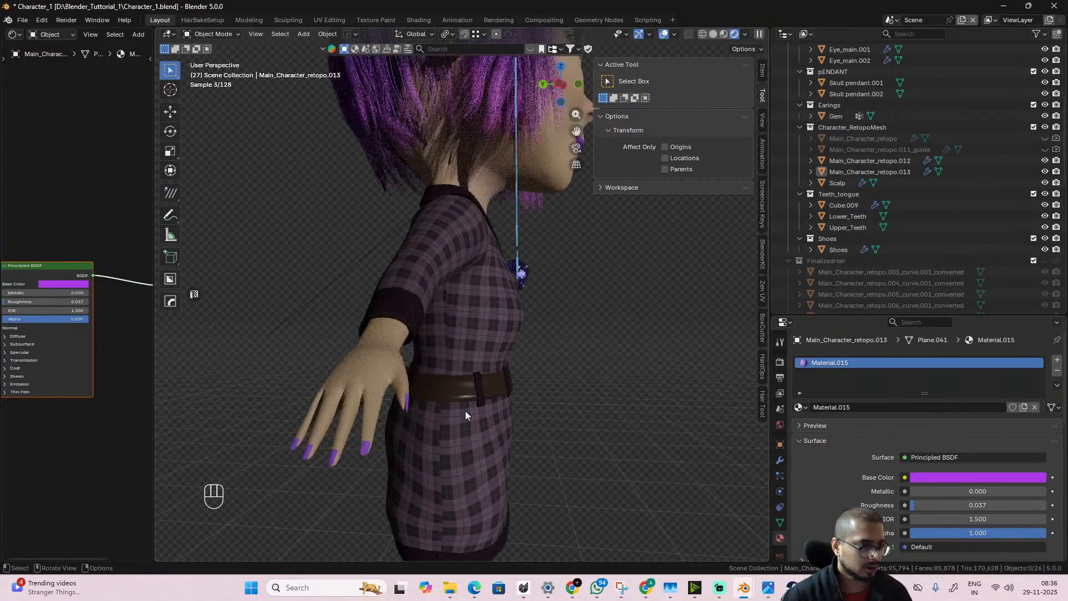
scroll(465, 410, down, 4)
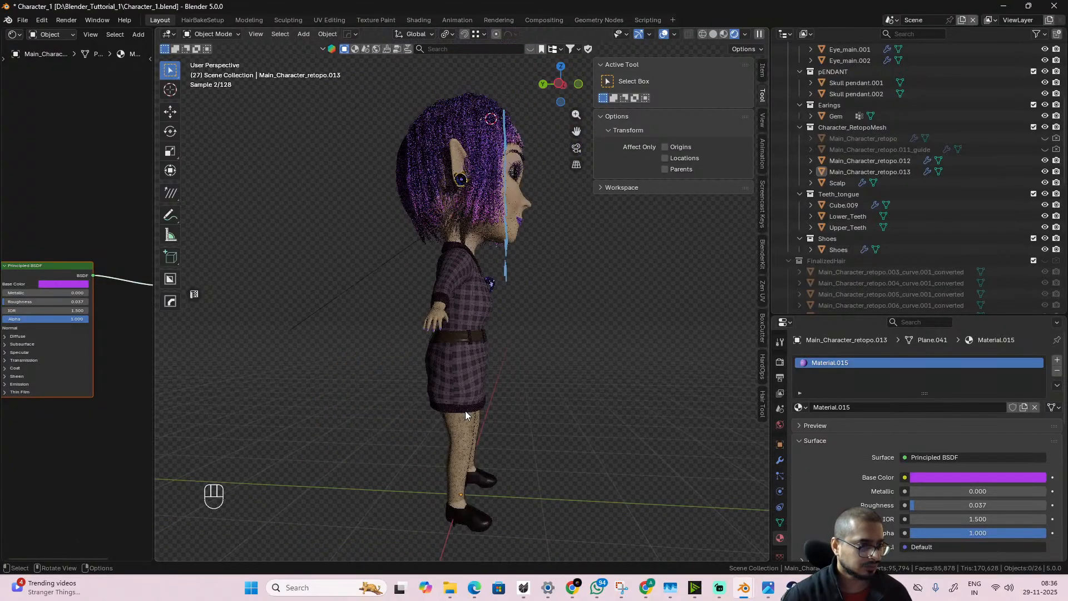
alt+drag(465, 411, 367, 406)
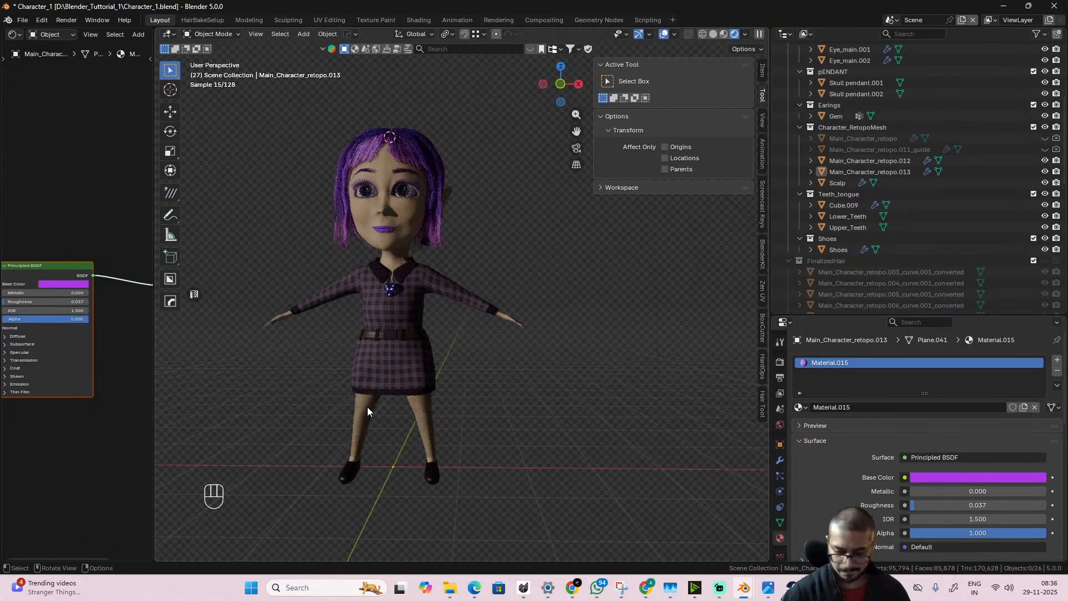
- Change the belt buckle's base color to purple and check it from the front and at an angle
key(KP_1)
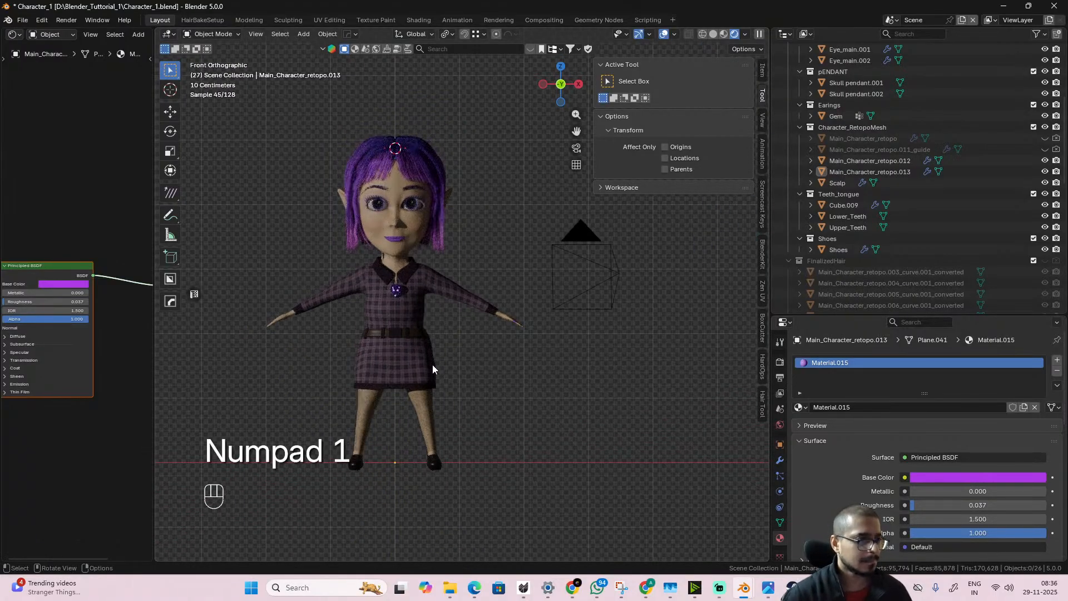
scroll(433, 365, up, 2)
click(375, 352)
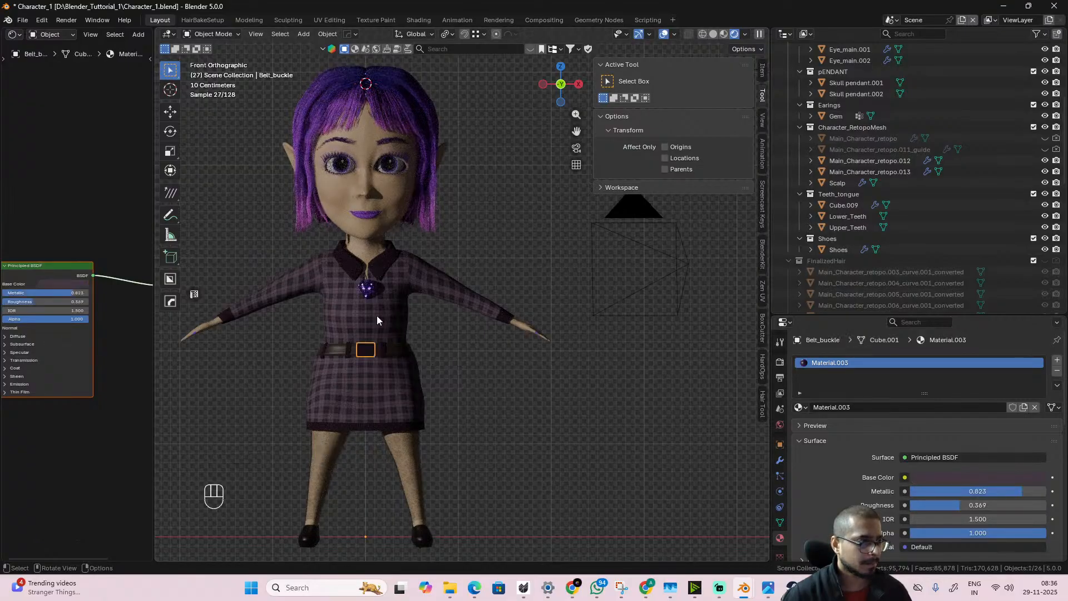
click(63, 283)
mouse_move(113, 189)
mouse_down()
mouse_move(112, 166)
mouse_move(94, 185)
mouse_move(80, 174)
mouse_move(93, 183)
mouse_up()
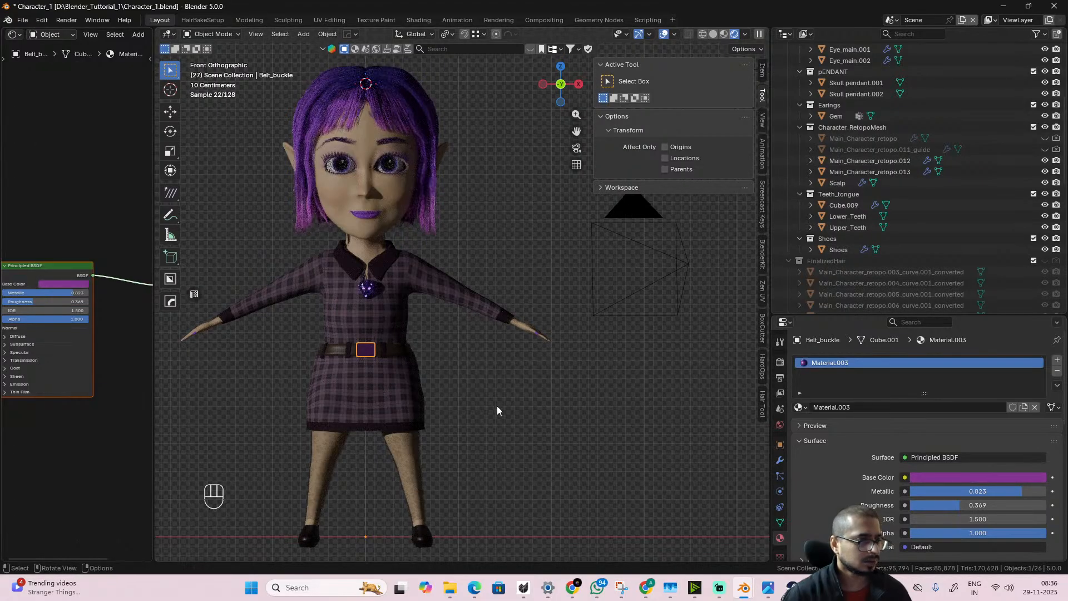
scroll(496, 405, down, 6)
scroll(496, 406, up, 5)
click(514, 428)
middle_drag(514, 428, 496, 425)
- Look through the camera and move it about 0.258 m along X and -0.101 m along Y in view orientation to reframe the character
key(KP_0)
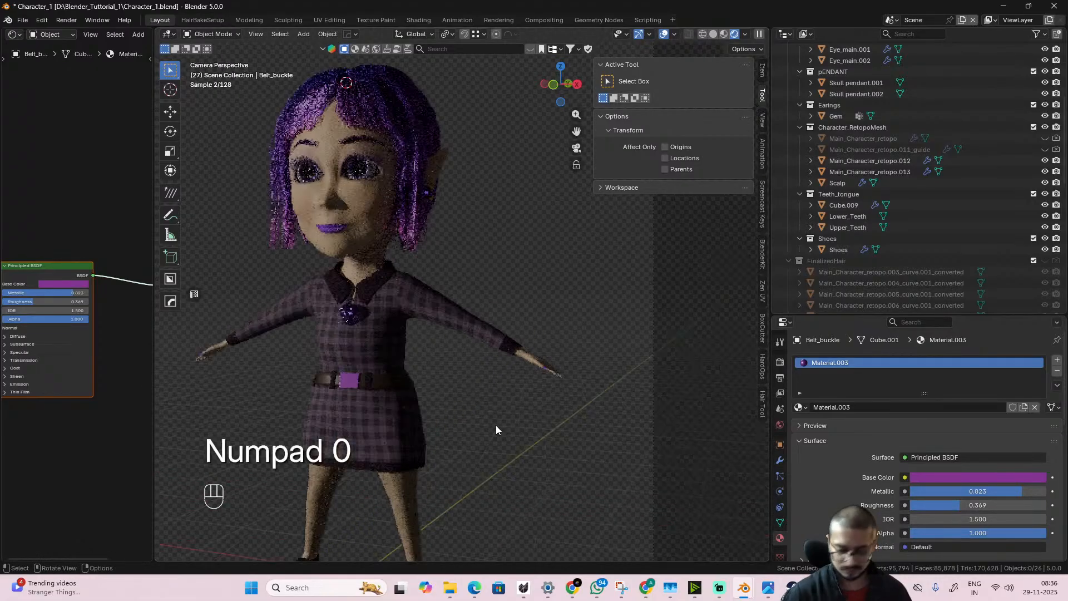
scroll(419, 378, up, 2)
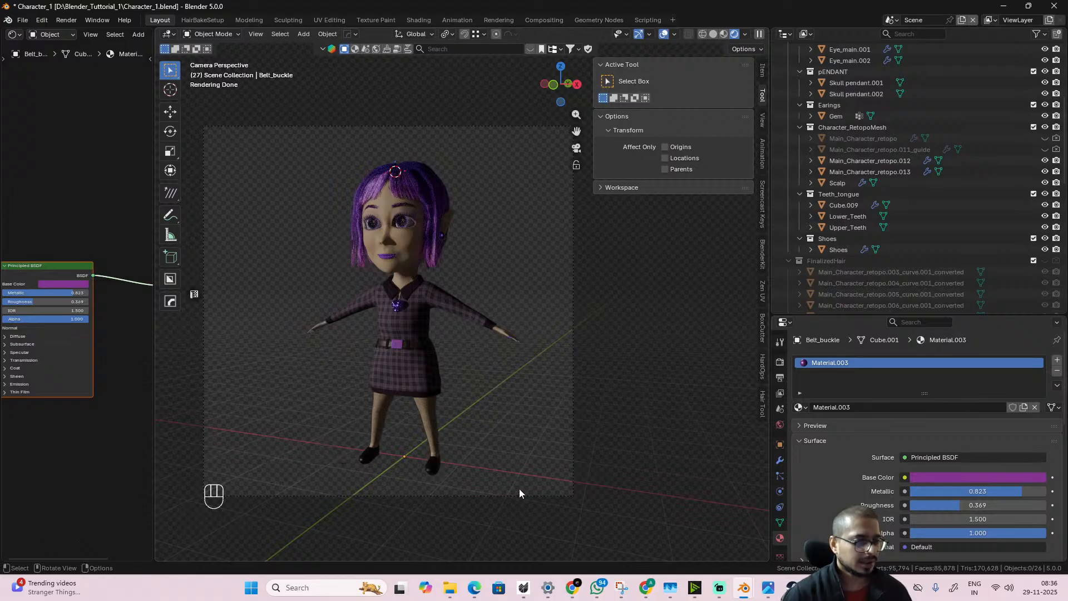
click(520, 495)
key(g)
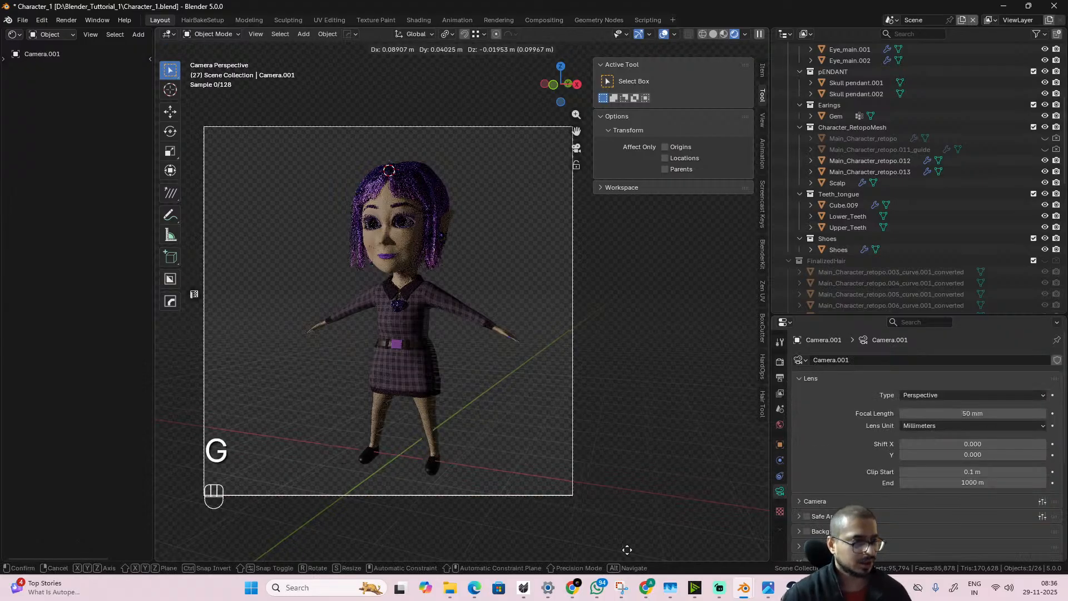
click(589, 17)
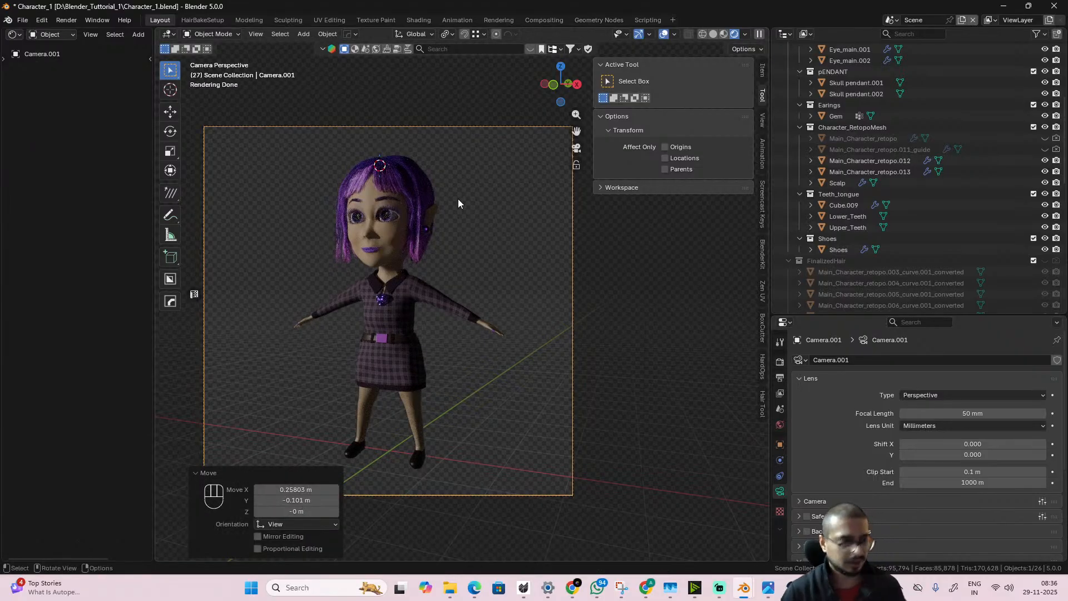
- Render the character from the camera and examine the skin texture, lips, eyes and clothing up close
key(F12)
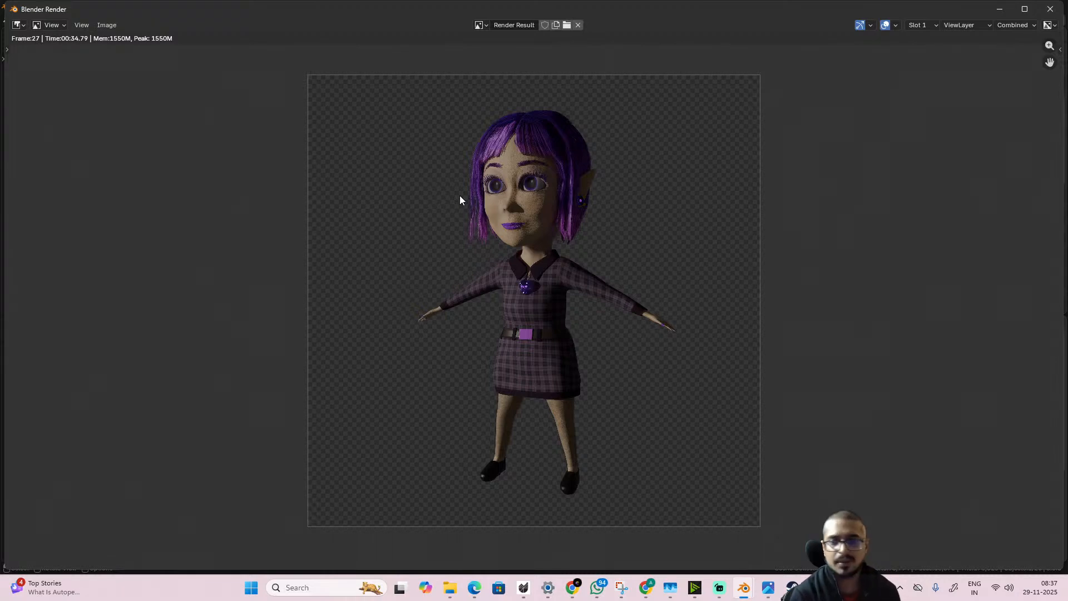
scroll(578, 148, up, 6)
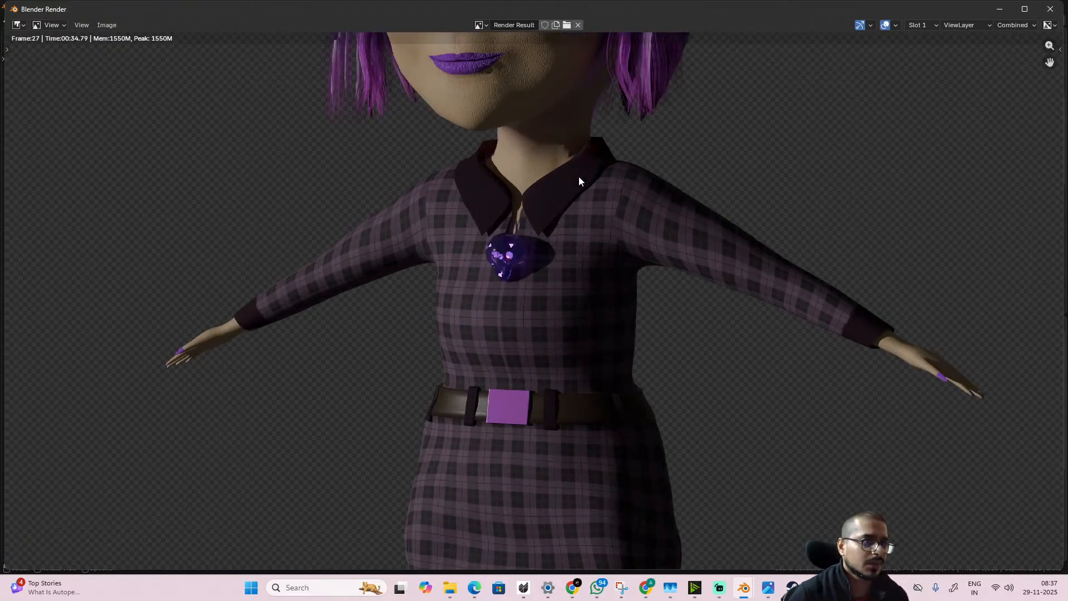
middle_drag(604, 163, 597, 392)
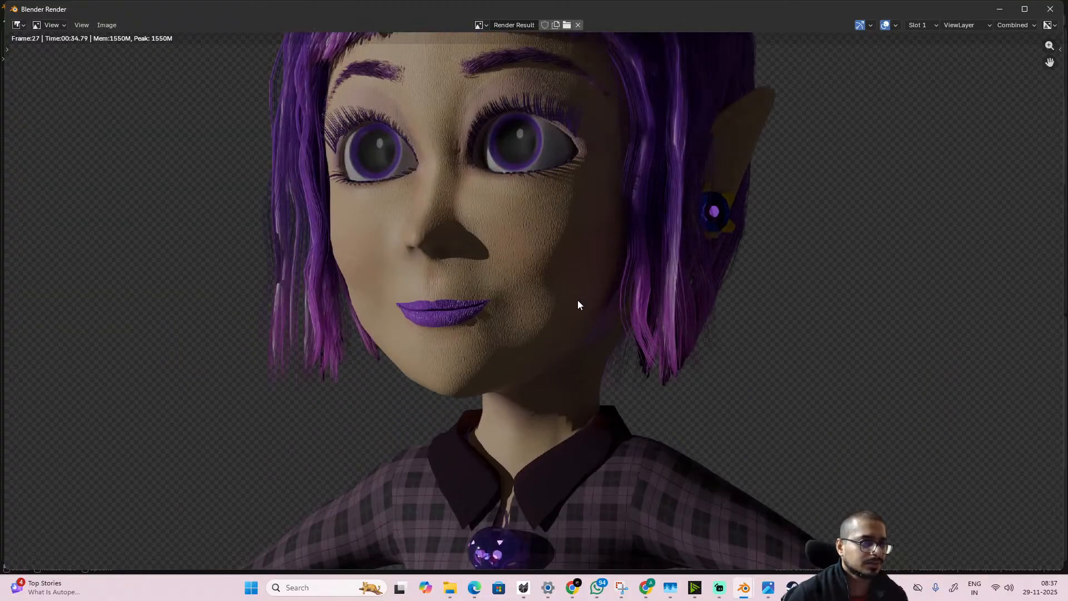
scroll(578, 301, up, 1)
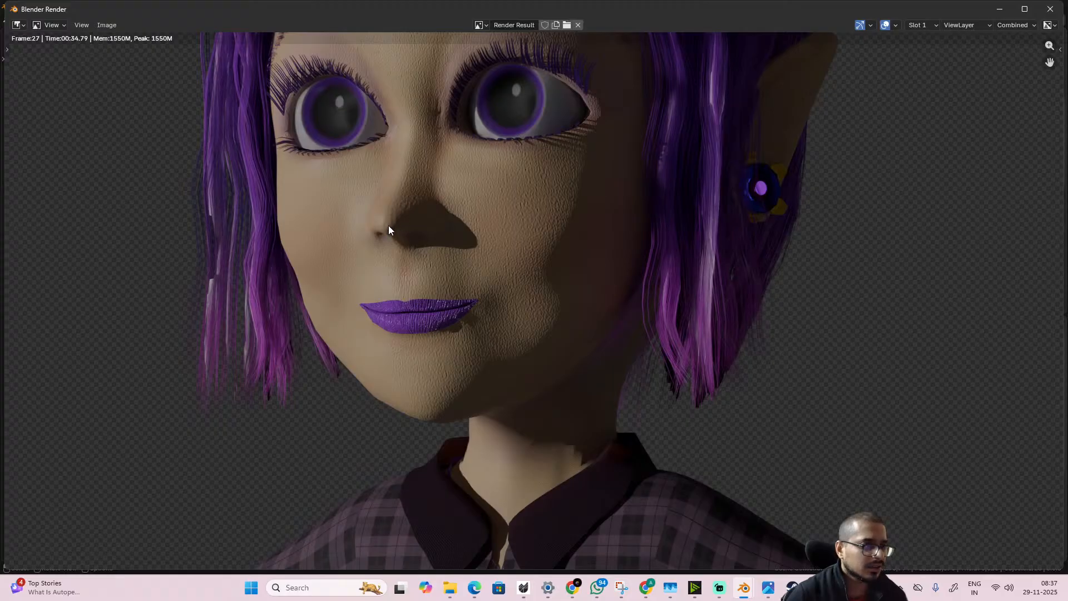
scroll(526, 350, up, 2)
scroll(509, 235, down, 6)
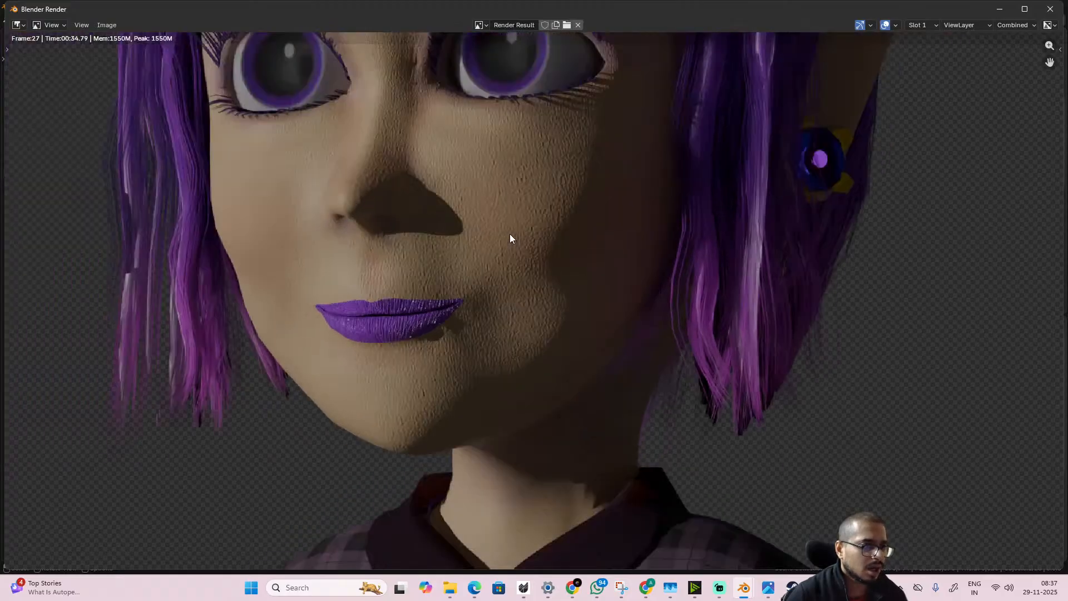
scroll(525, 275, up, 4)
scroll(525, 275, up, 2)
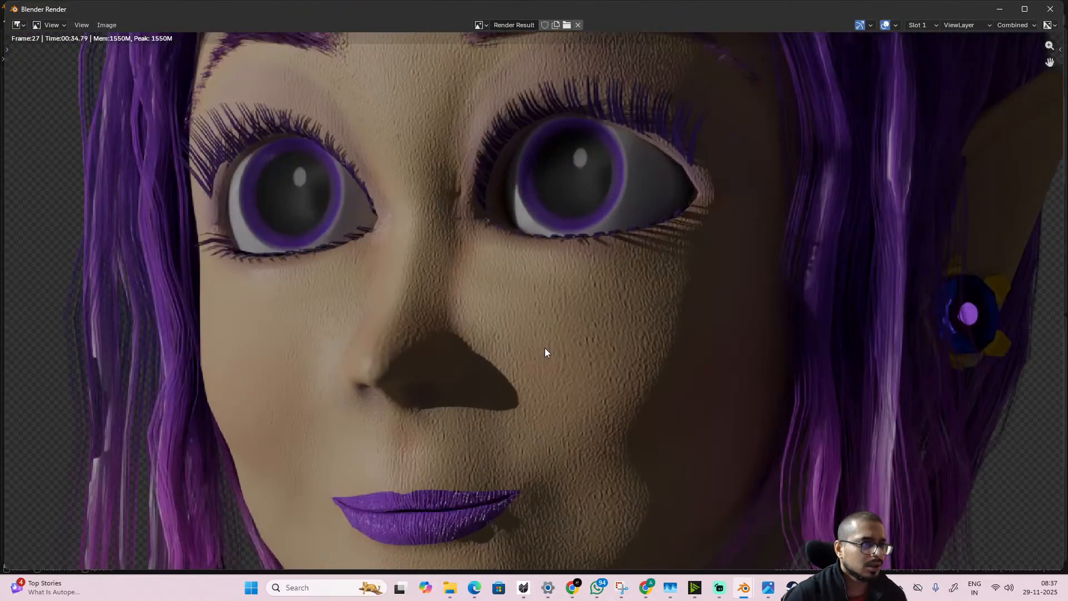
scroll(509, 324, down, 4)
scroll(532, 339, up, 2)
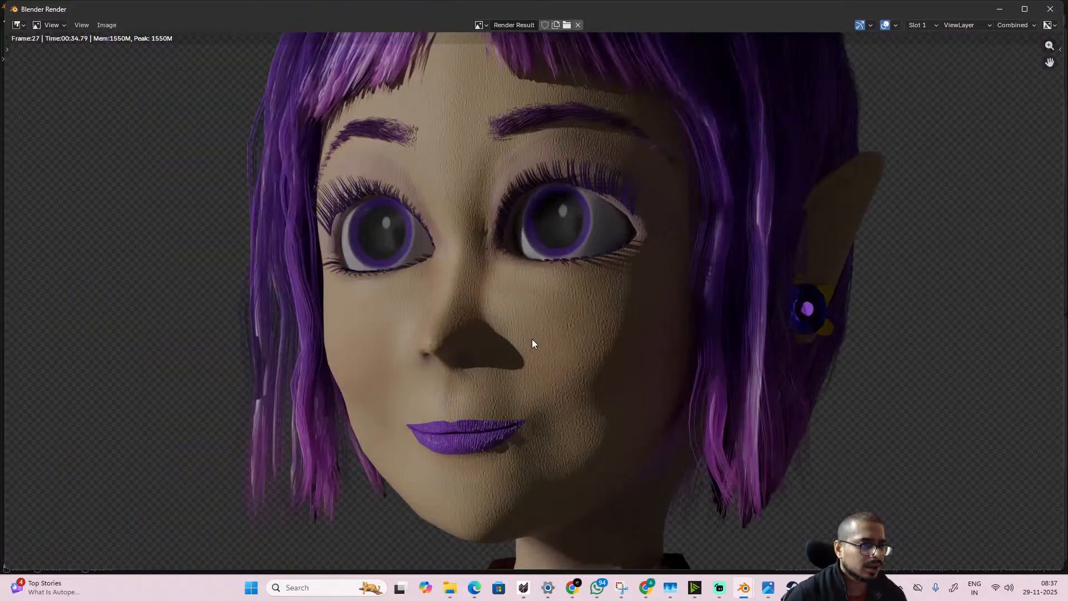
click(1001, 11)
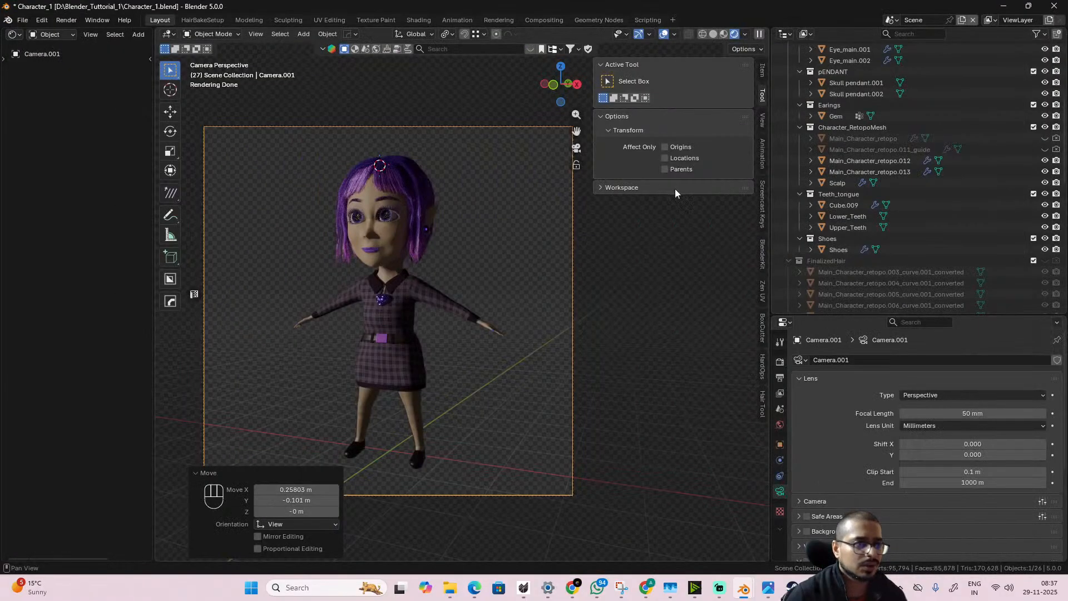
- Set the Bump node's Strength to 0.1 in the body's Main_Body_mat material
click(383, 302)
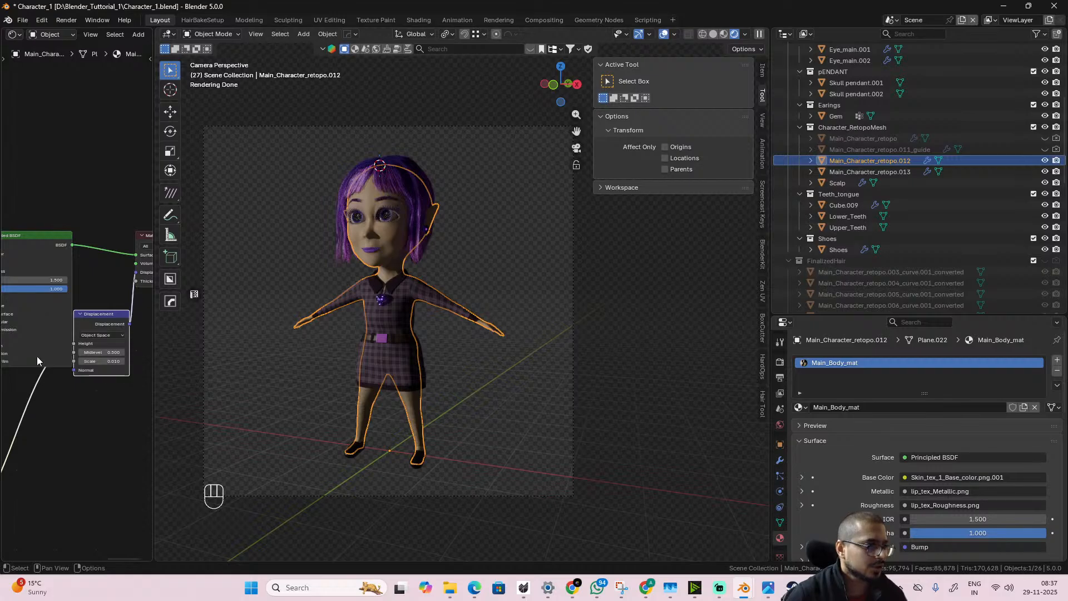
drag(151, 374, 466, 390)
scroll(167, 446, up, 1)
click(38, 426)
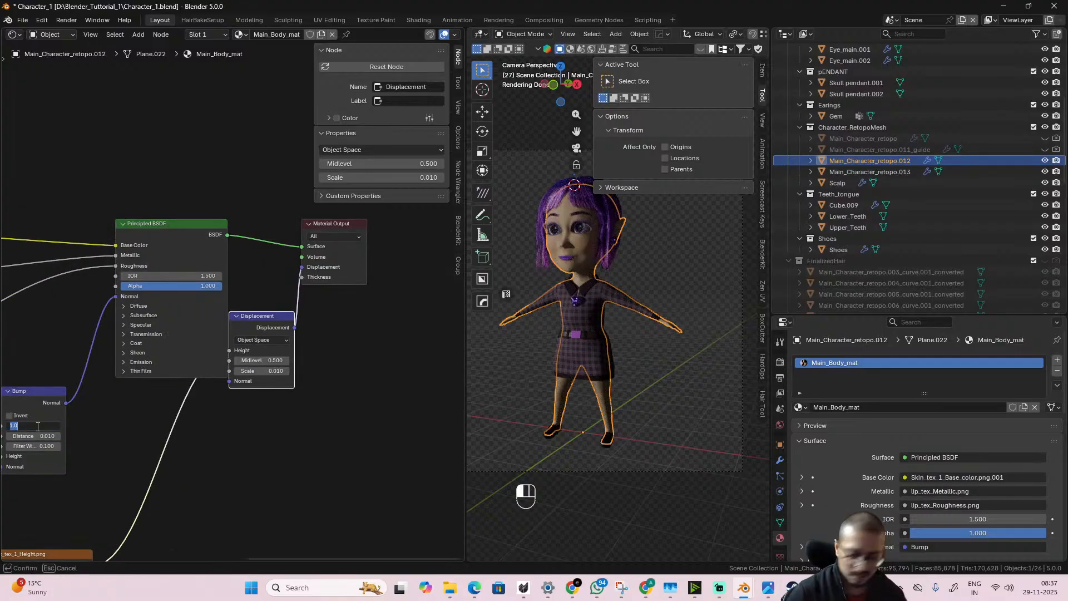
text(0)
text(.01)
key(Return)
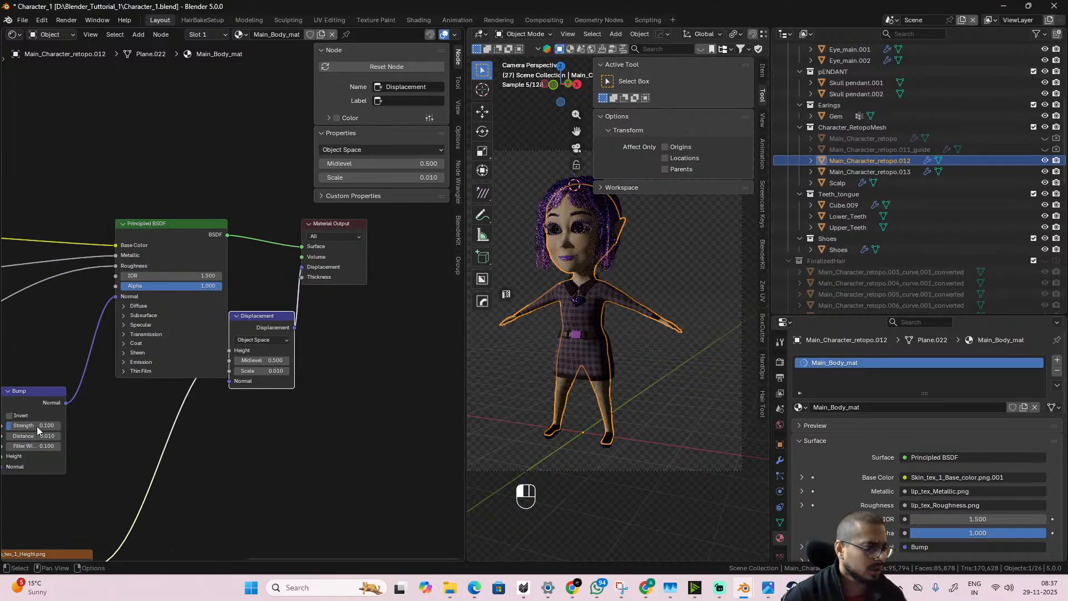
scroll(350, 339, up, 2)
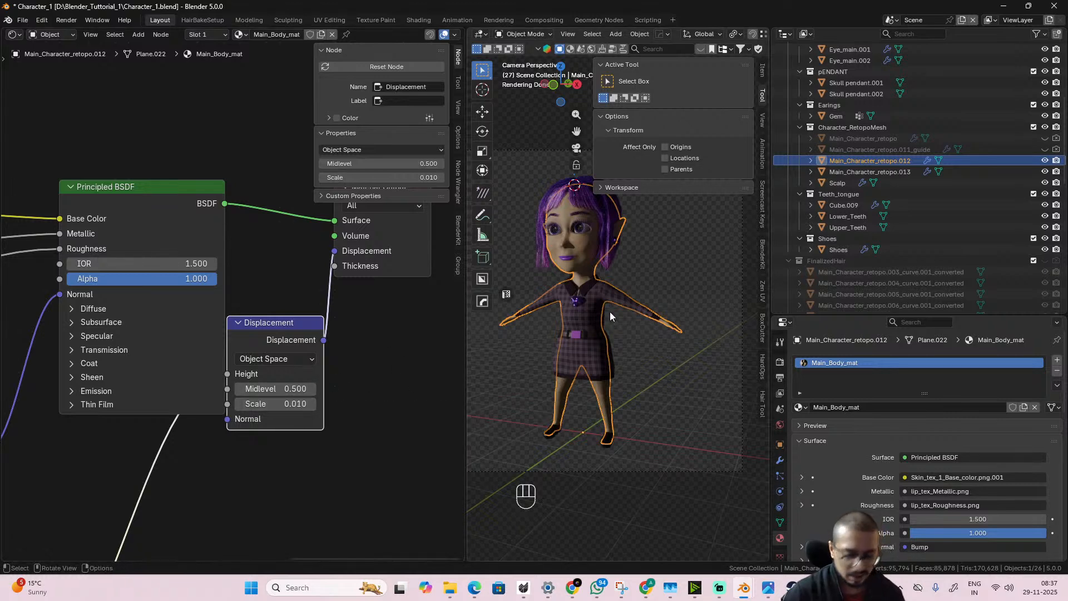
- Render the character again and examine how smooth the face's skin looks with the reduced bump
key(F12)
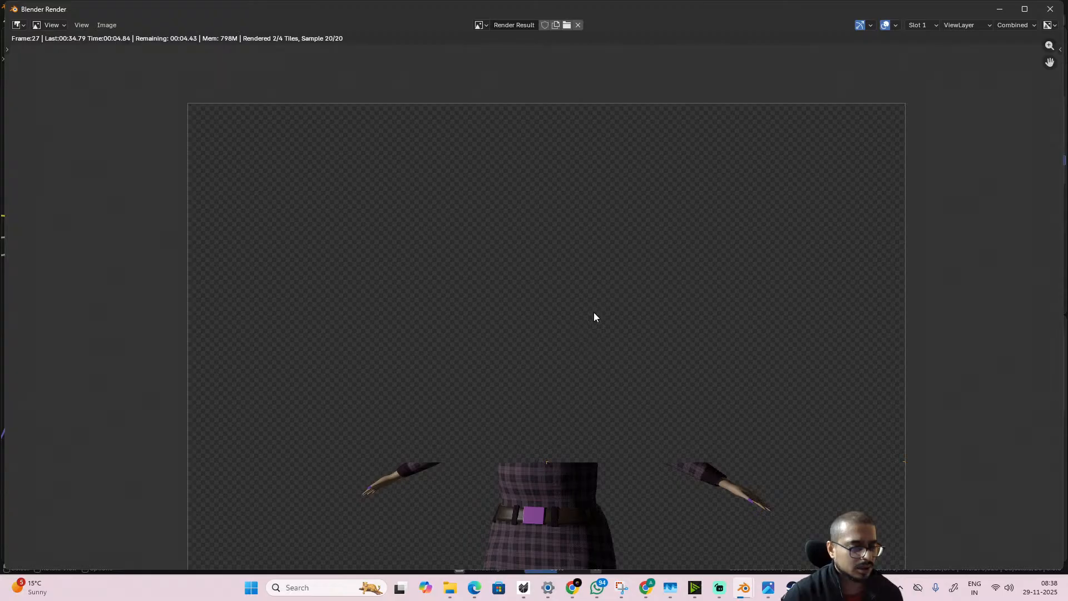
scroll(594, 317, up, 1)
scroll(594, 317, up, 3)
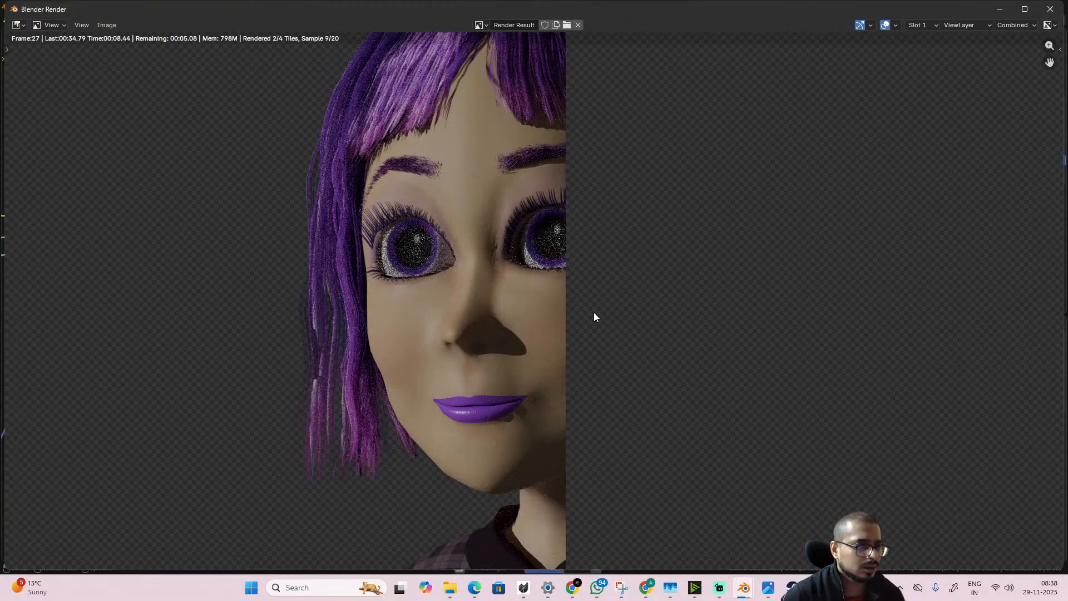
scroll(594, 317, up, 3)
scroll(594, 317, down, 4)
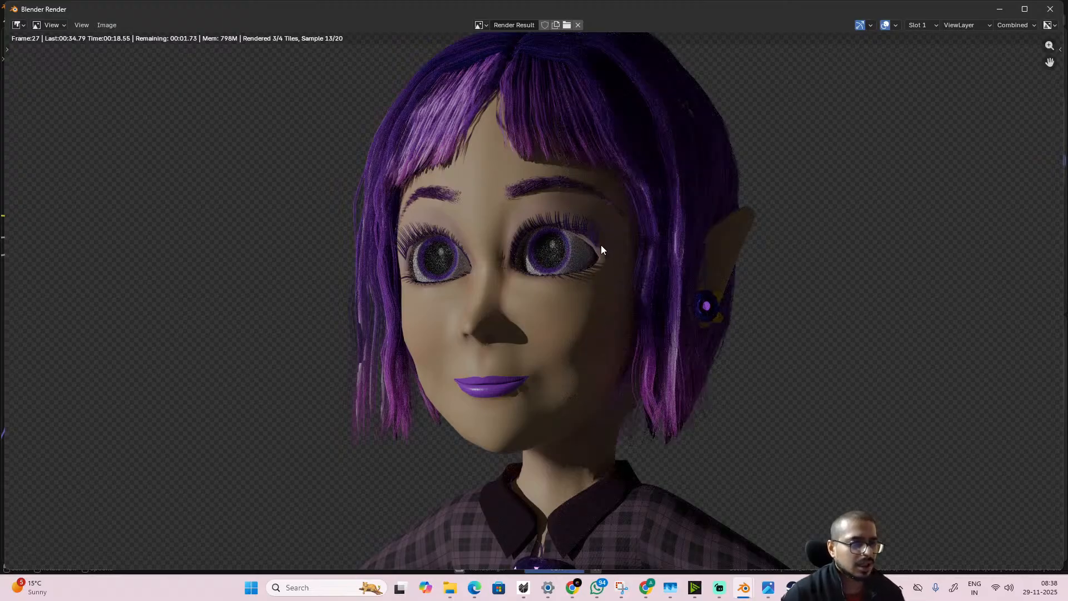
scroll(589, 246, up, 2)
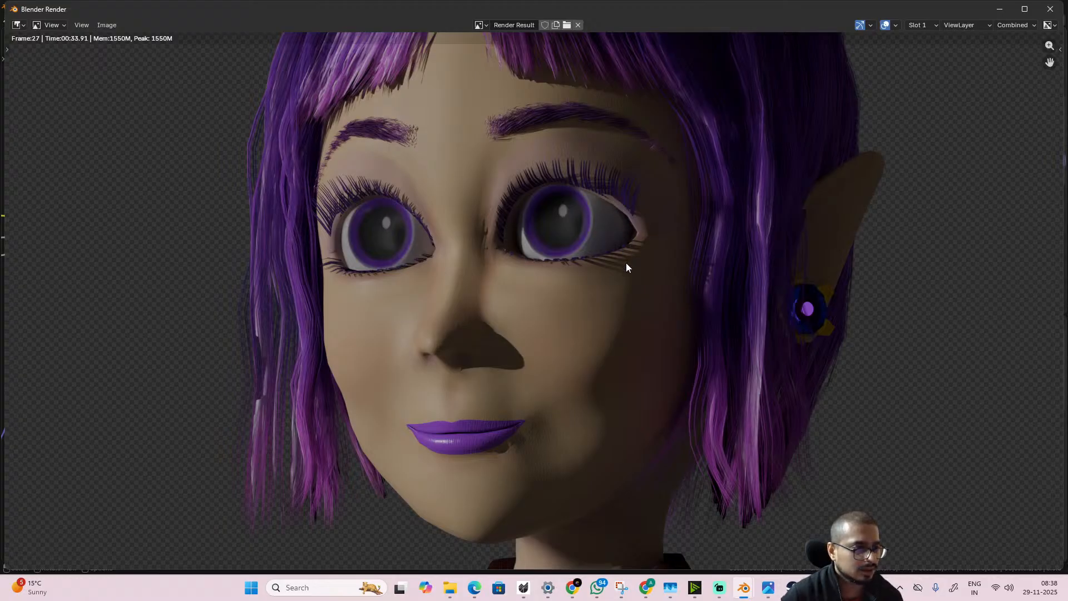
scroll(549, 300, up, 3)
scroll(550, 300, down, 6)
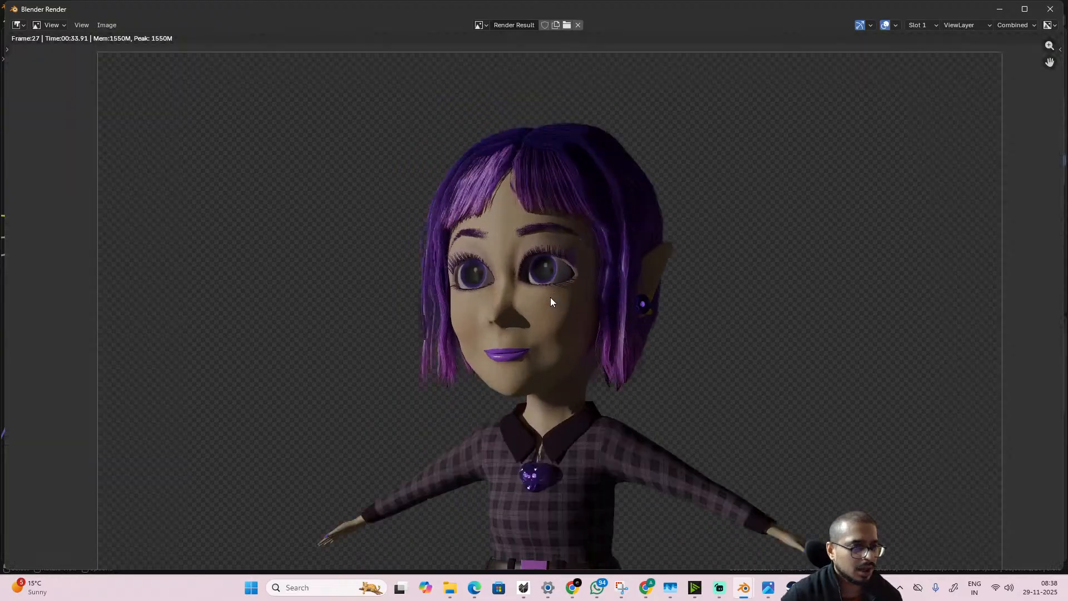
scroll(551, 302, down, 2)
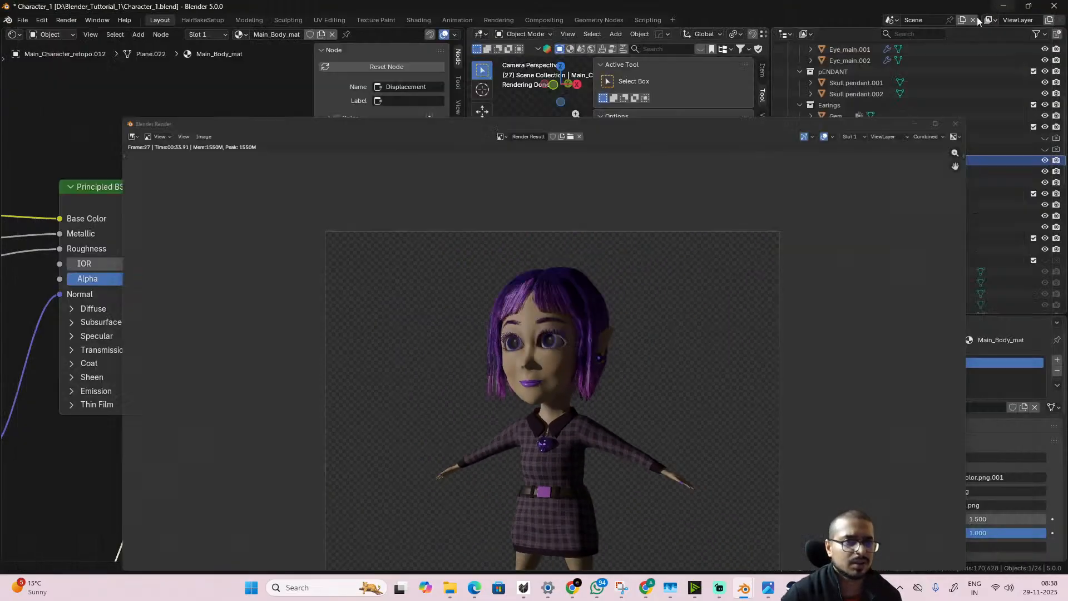
click(999, 9)
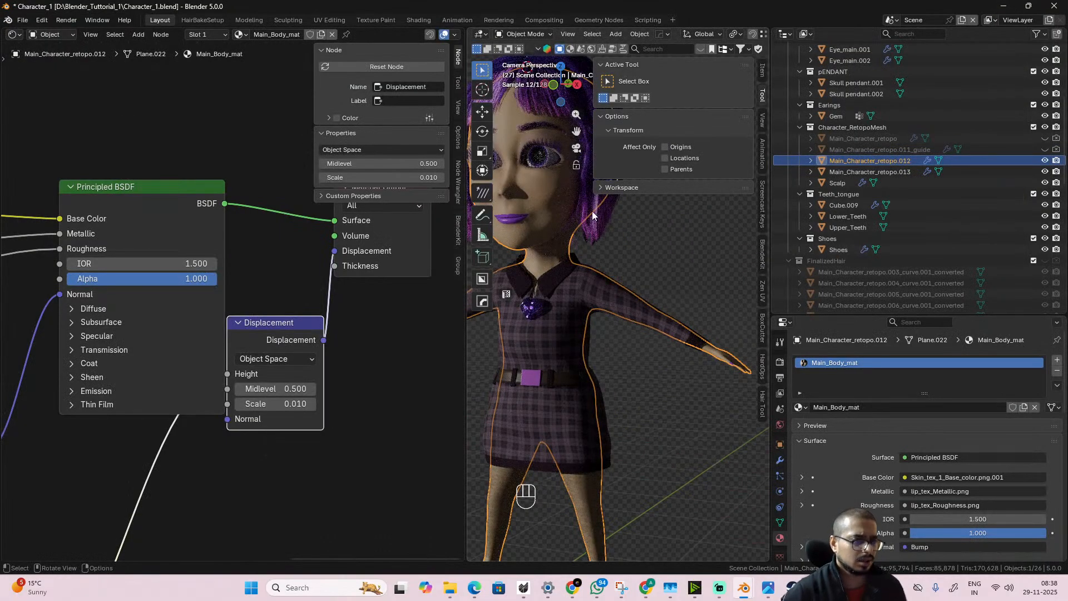
- Save the file, maximize the viewport on the face in solid shading and select the upper eyelash mesh
key(ctrl+space)
scroll(580, 228, up, 3)
shift+middle_drag(406, 198, 699, 513)
scroll(694, 504, up, 3)
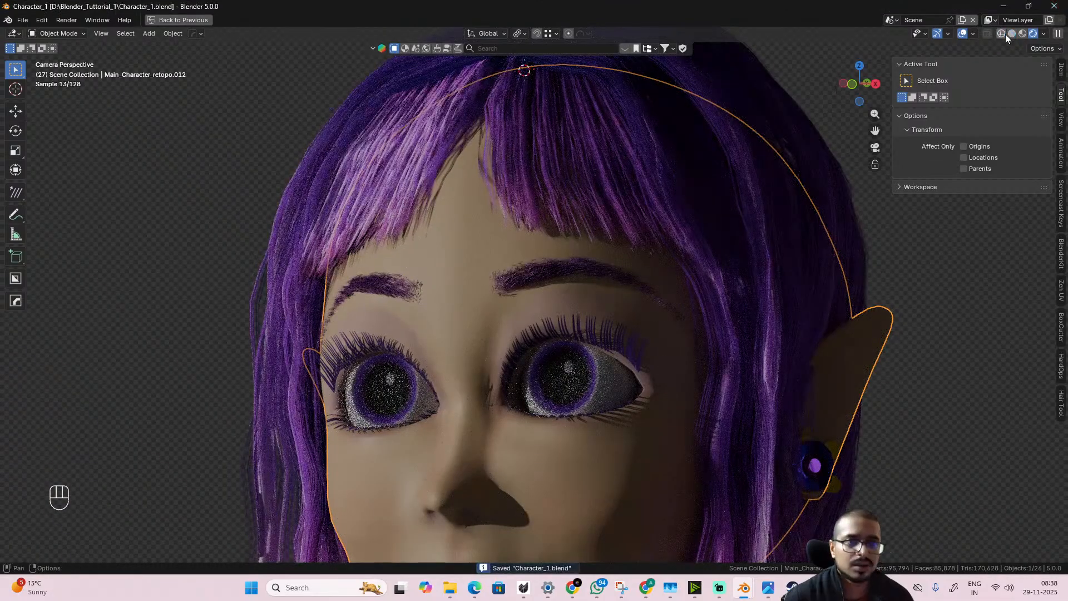
click(1007, 34)
click(632, 349)
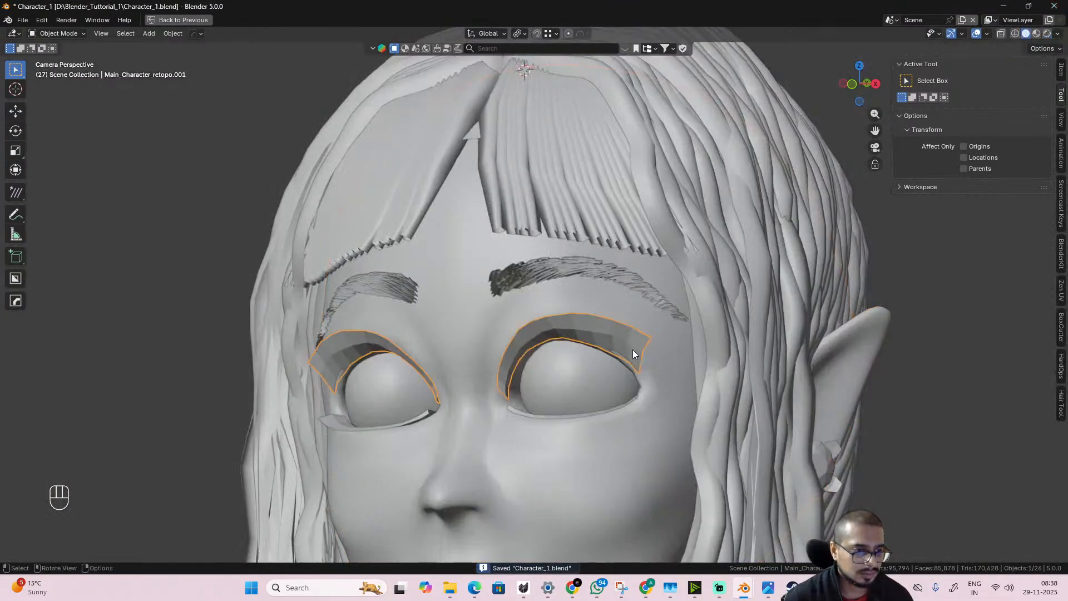
- In Edit Mode, move the three outermost lower-edge vertices of the upper eyelash mesh closer to the eyelid rim
scroll(632, 349, up, 5)
scroll(640, 343, up, 3)
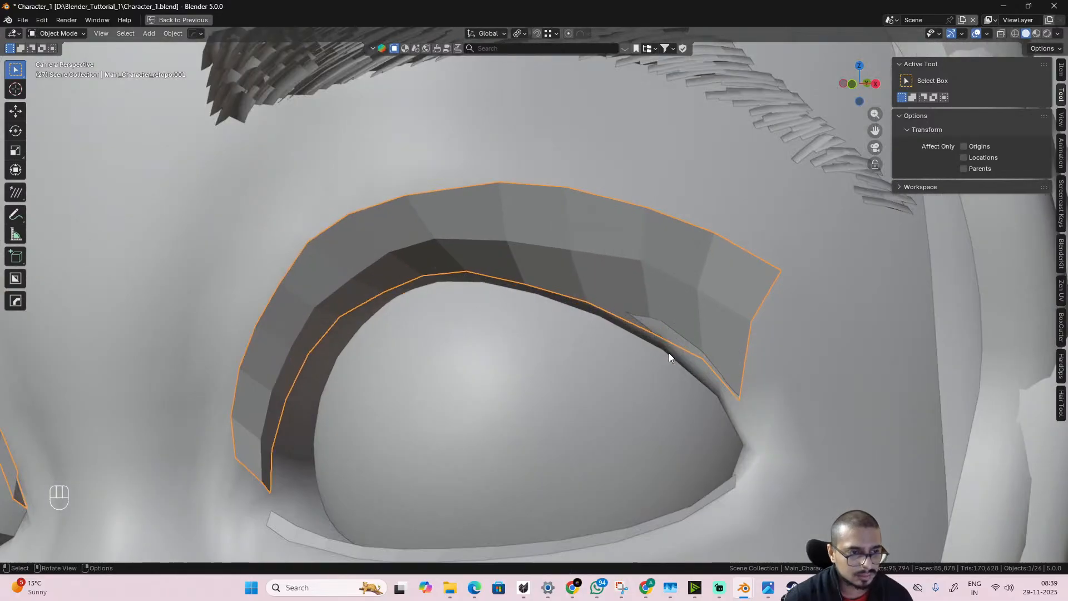
key(Tab)
key(1)
click(702, 360)
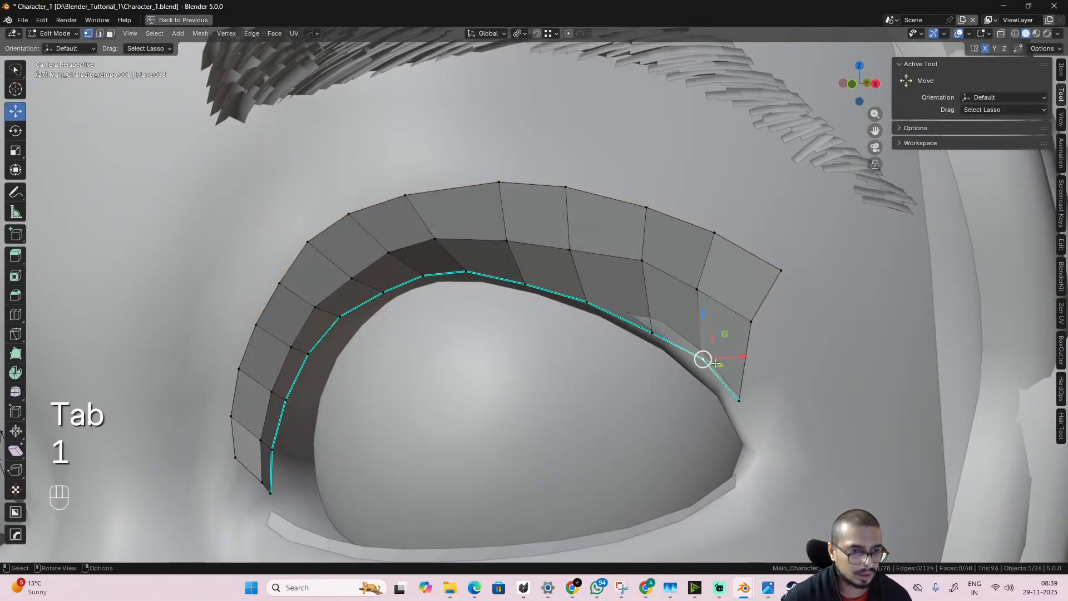
key(g)
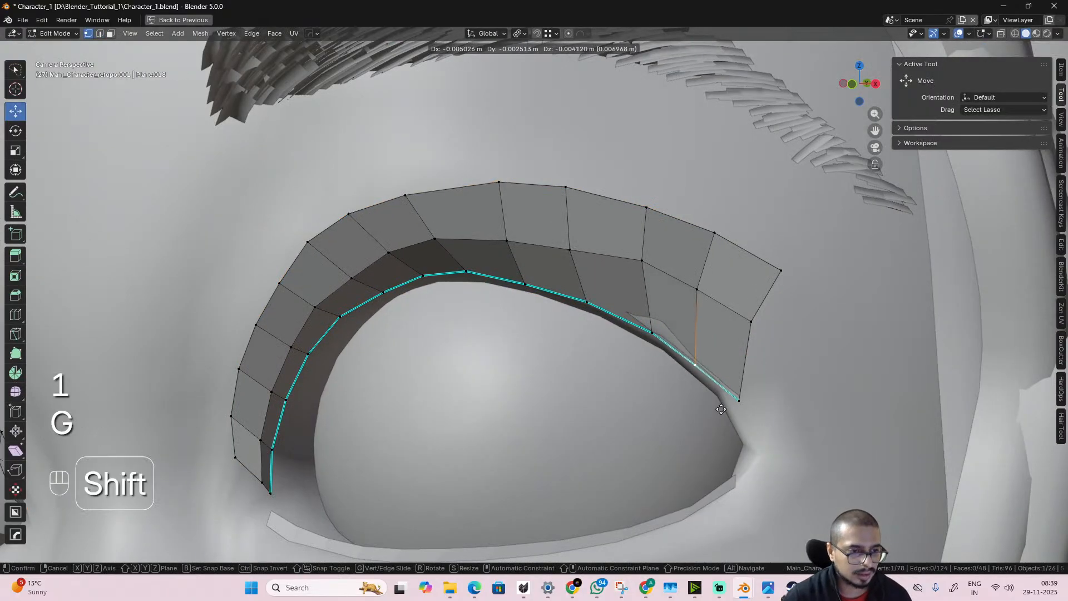
shift+click(712, 418)
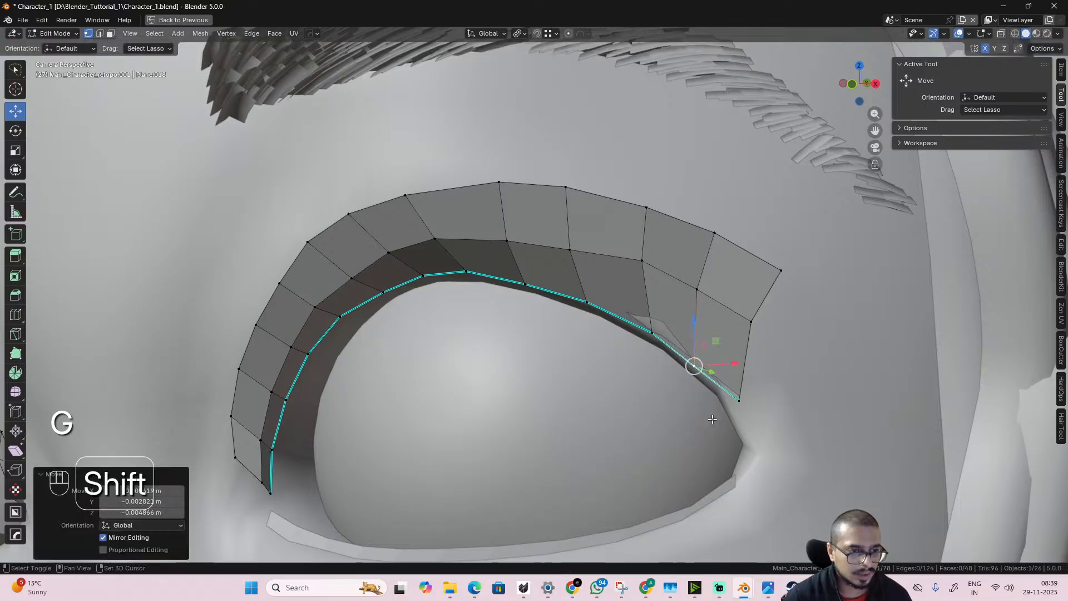
click(740, 400)
key(g)
click(740, 405)
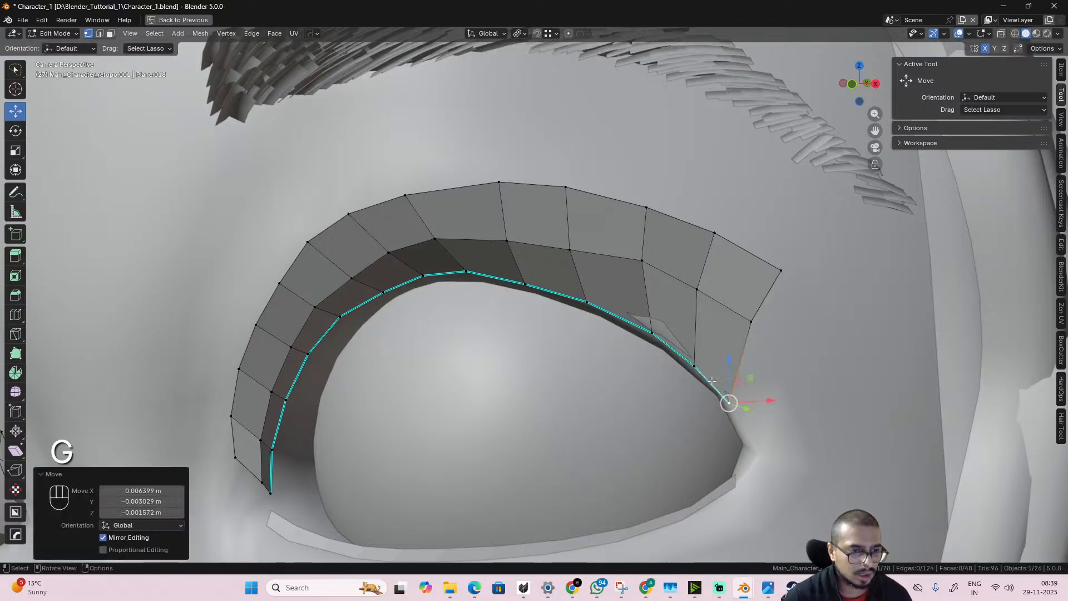
click(655, 334)
key(g)
key(g)
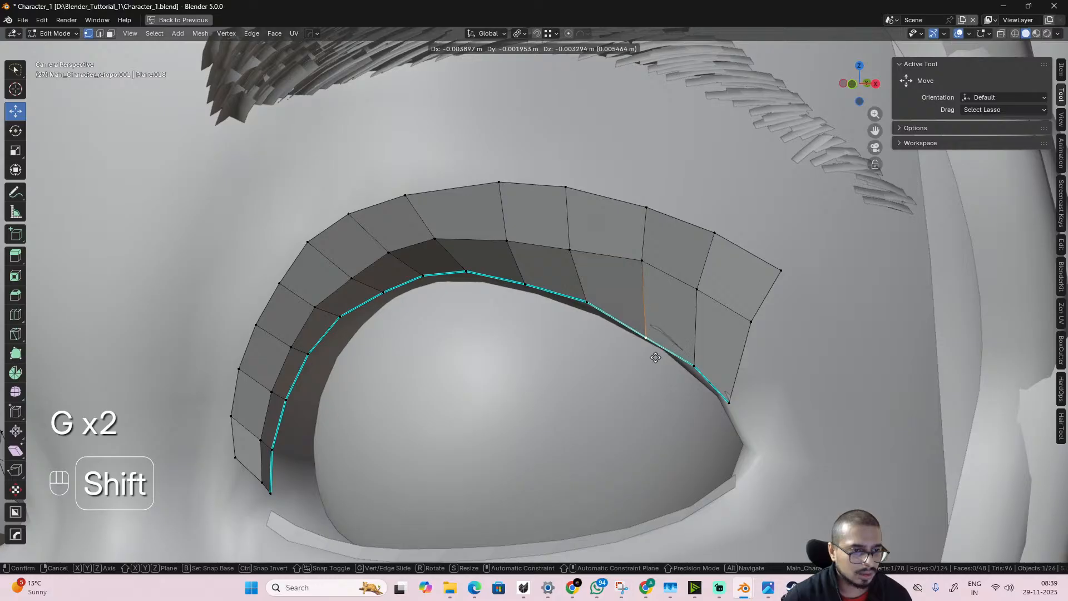
shift+click(670, 343)
- Lower the three outermost middle-row vertices of the upper eyelash mesh along Z, the last by about 0.0096 m
alt+middle_drag(680, 340, 675, 362)
scroll(573, 200, up, 3)
shift+middle_drag(574, 193, 557, 360)
key(KP_Decimal)
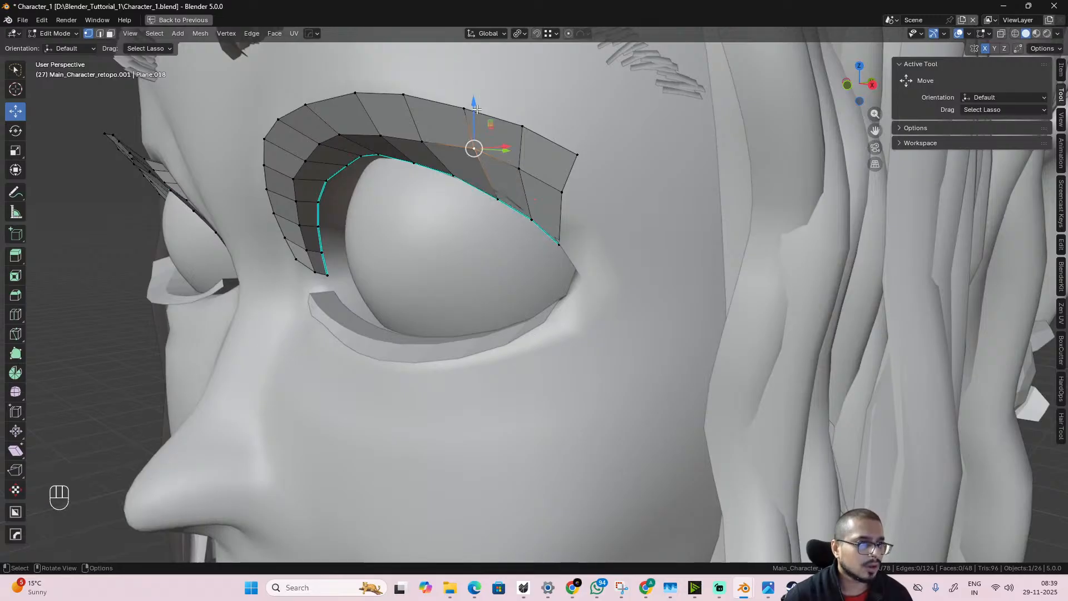
drag(472, 107, 558, 166)
click(518, 168)
click(561, 191)
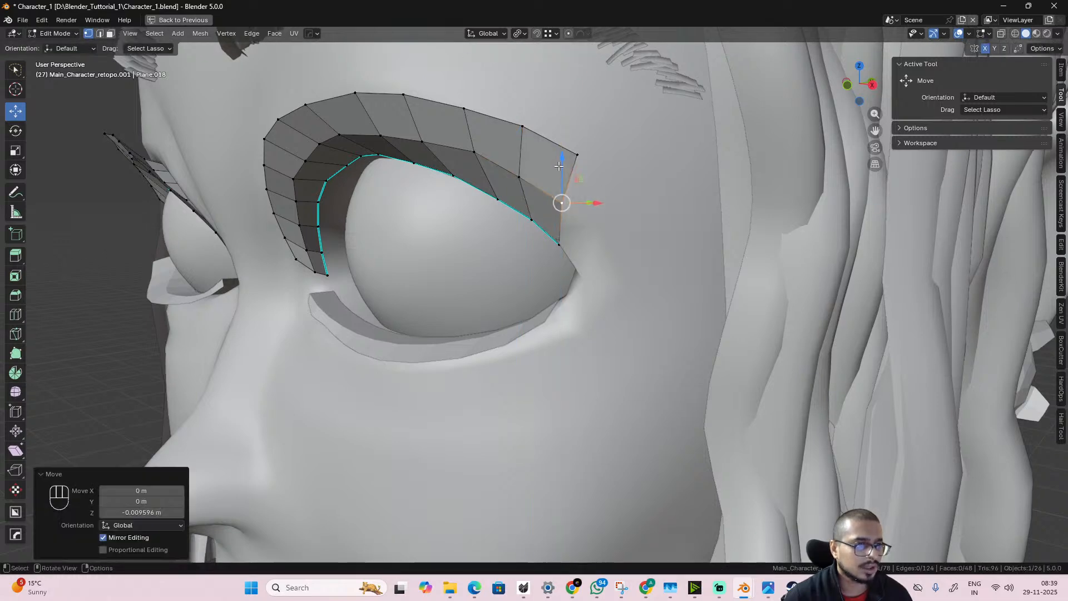
- Try to extend the upper eyelash toward the eye's outer corner by moving its end column of three vertices down and outward in front view
scroll(558, 167, down, 4)
alt+middle_drag(558, 166, 557, 285)
scroll(658, 265, up, 1)
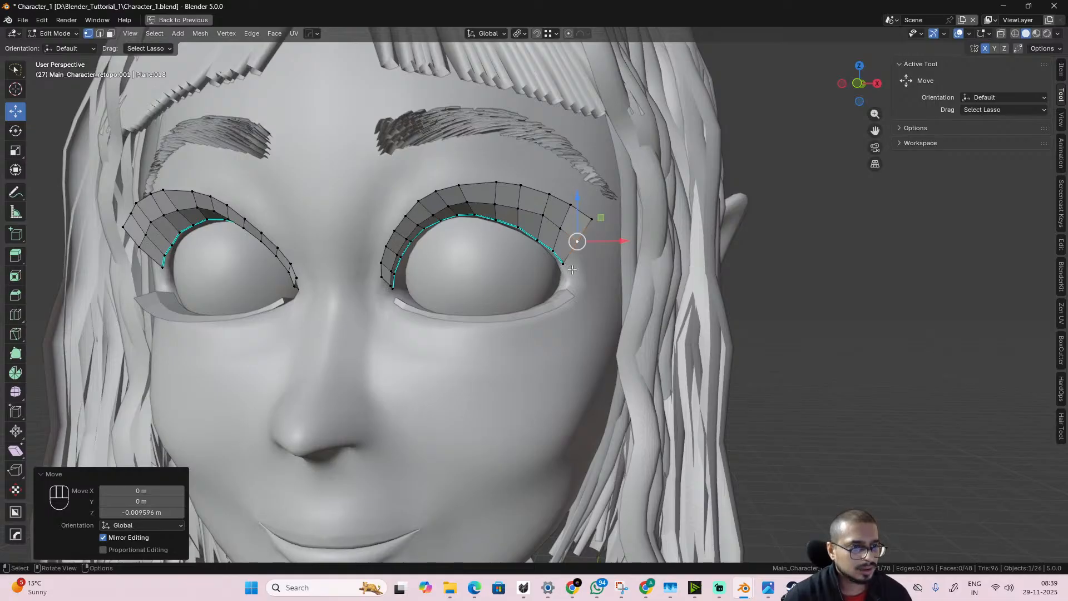
click(564, 265)
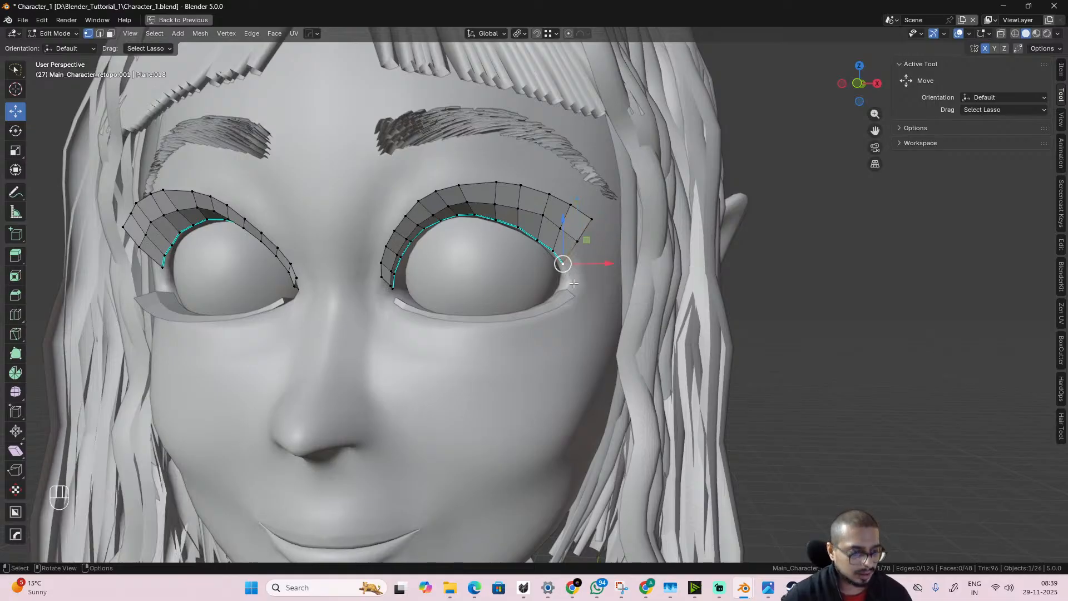
key(KP_1)
right_click(573, 284)
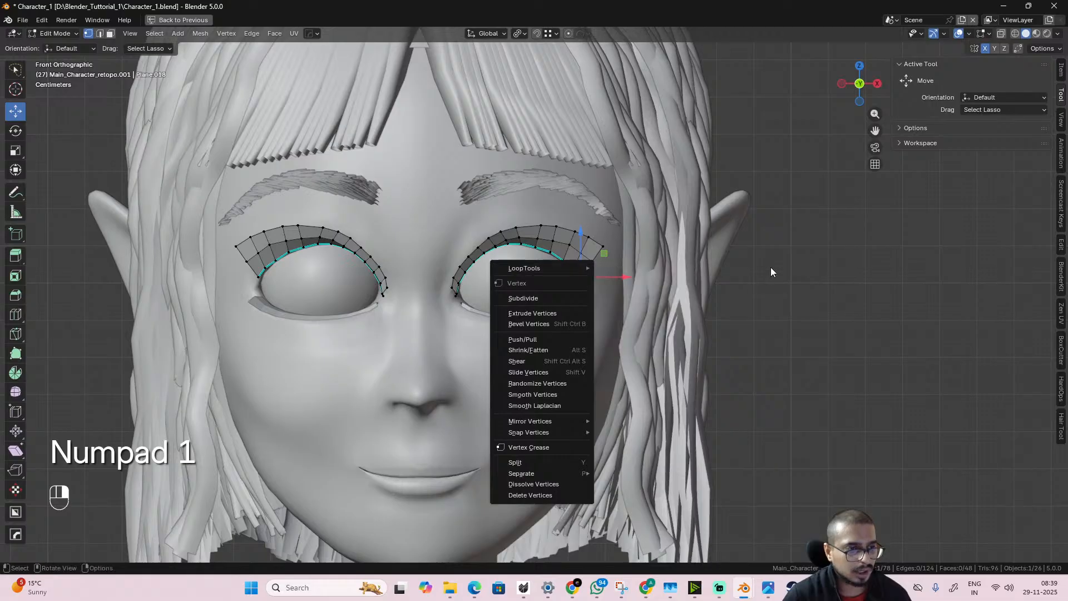
click(909, 309)
scroll(662, 317, up, 4)
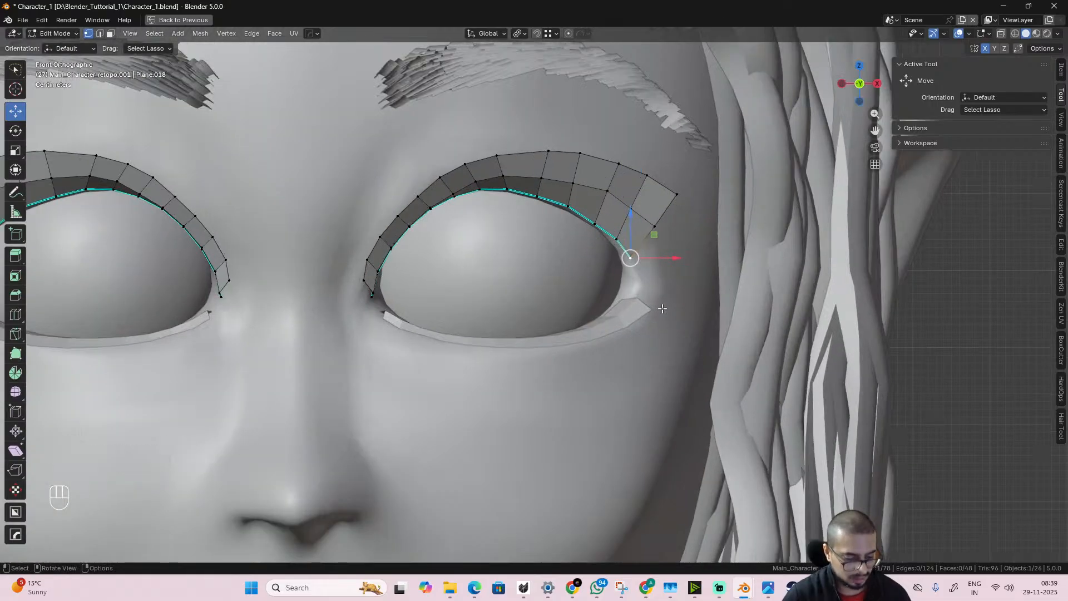
key(g)
click(671, 326)
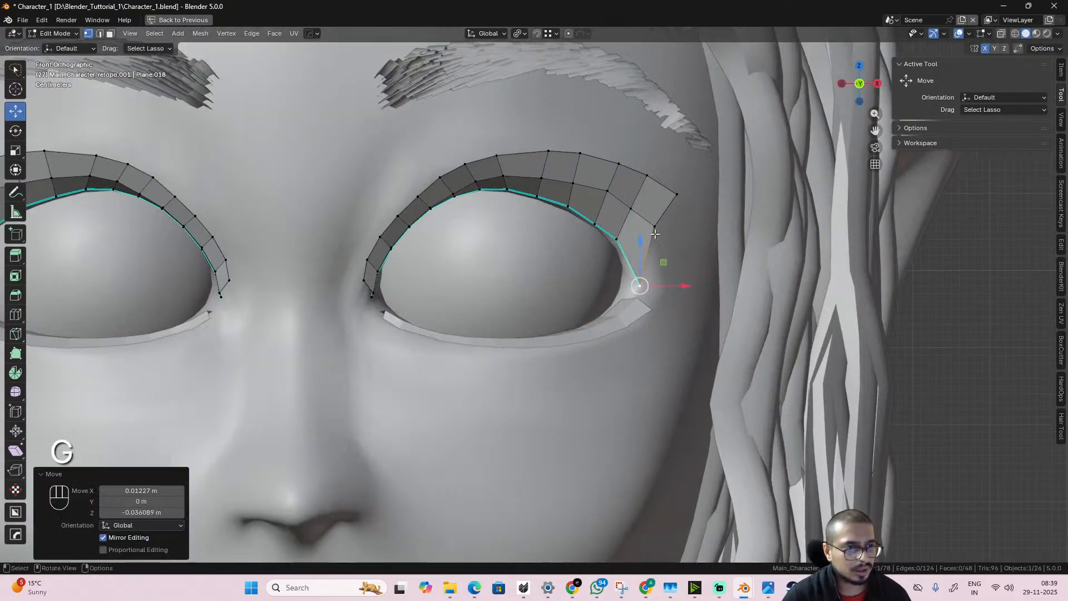
key(g)
click(670, 260)
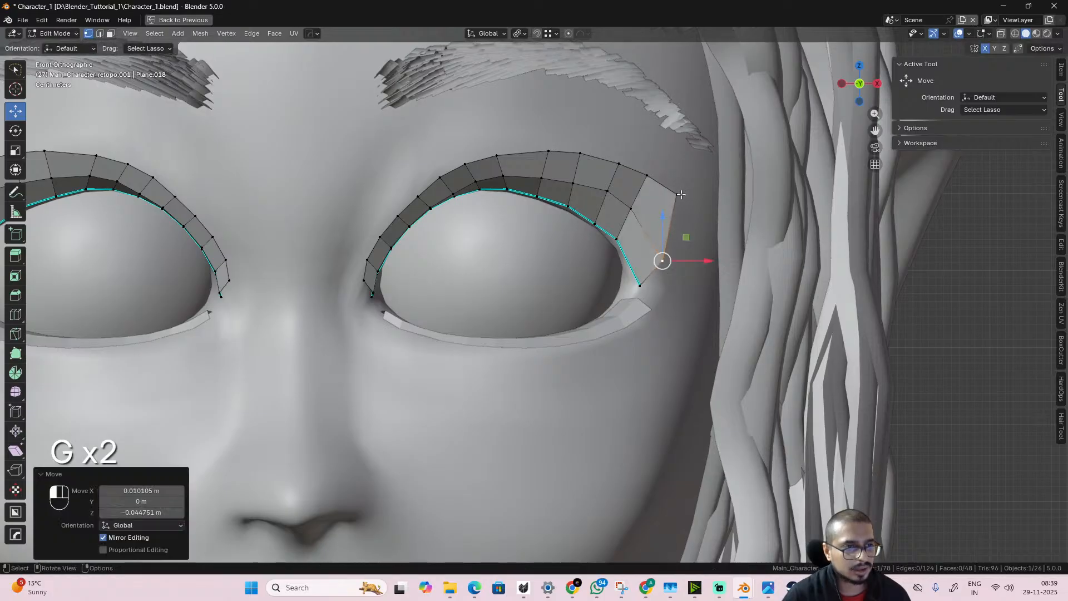
key(g)
click(699, 220)
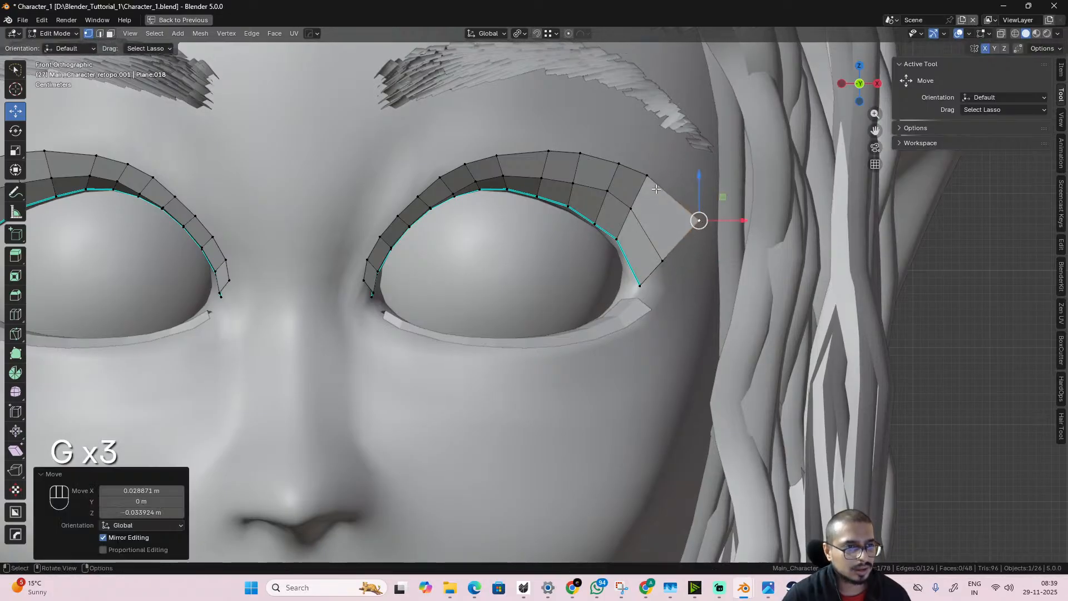
- Try to even out the stretched eyelash faces by moving the upper and middle vertices of the two neighbouring columns down and outward
click(648, 178)
key(g)
click(667, 199)
click(631, 208)
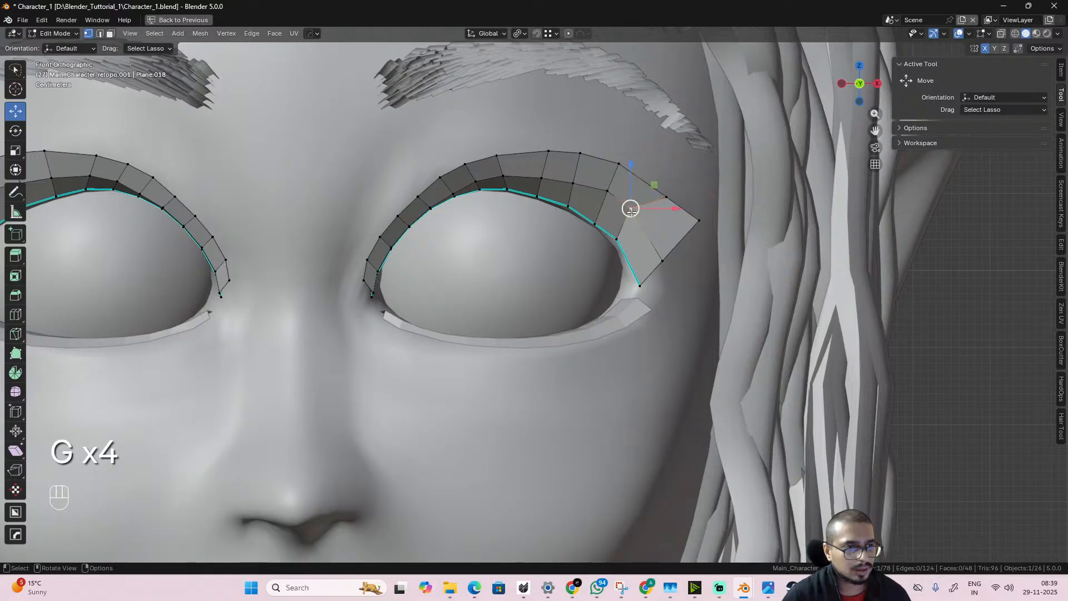
key(g)
click(637, 223)
click(605, 189)
key(g)
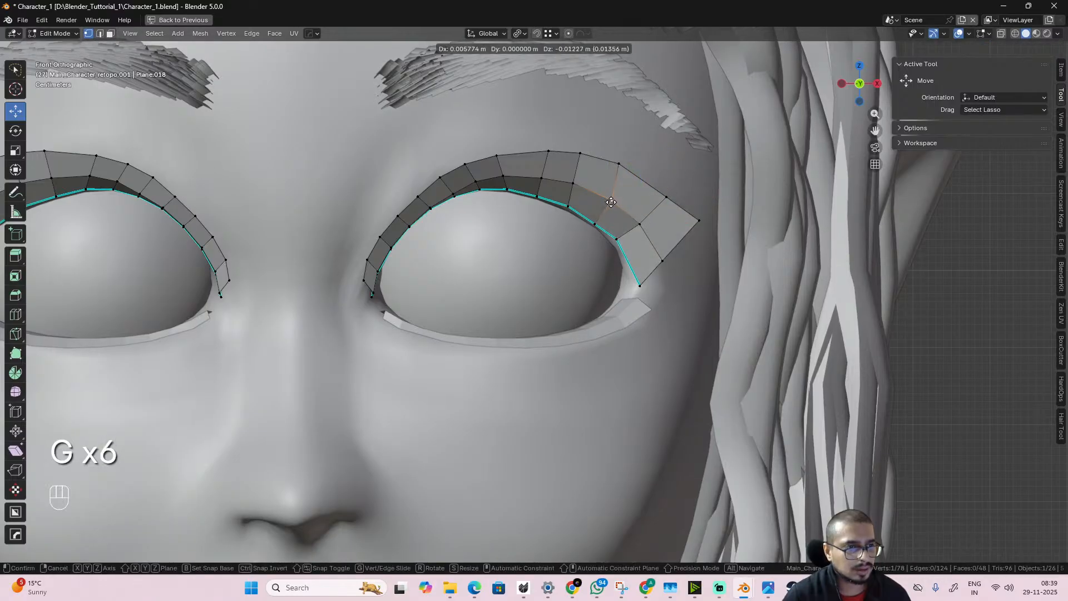
click(613, 201)
click(617, 163)
key(g)
click(629, 168)
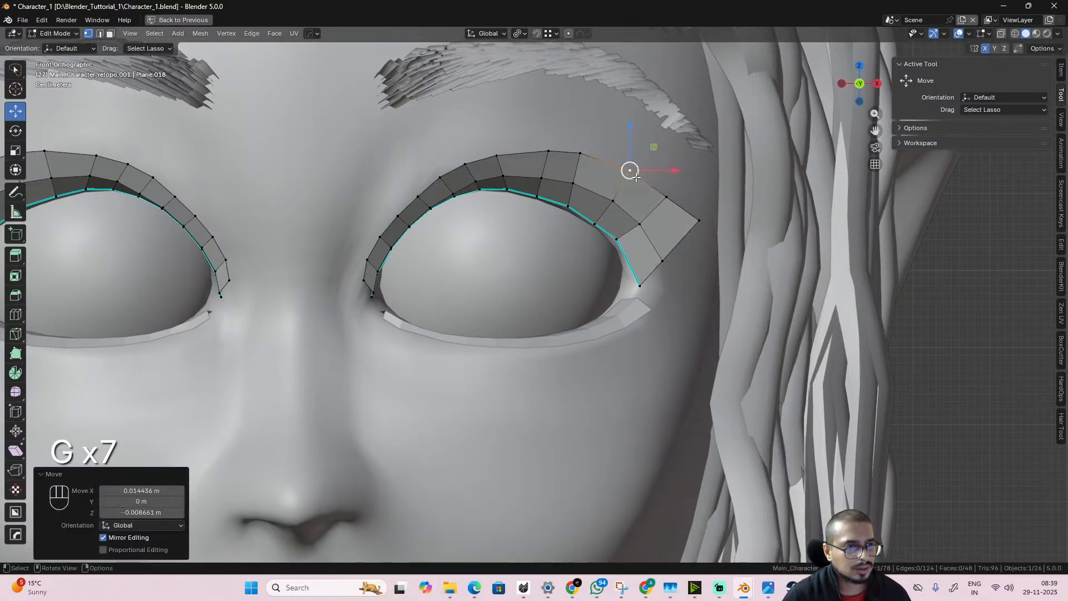
- Switch the viewport to rendered shading and examine how the stretched lashes look at the outer corner of the eye
scroll(678, 225, down, 2)
scroll(668, 253, down, 1)
scroll(648, 289, up, 2)
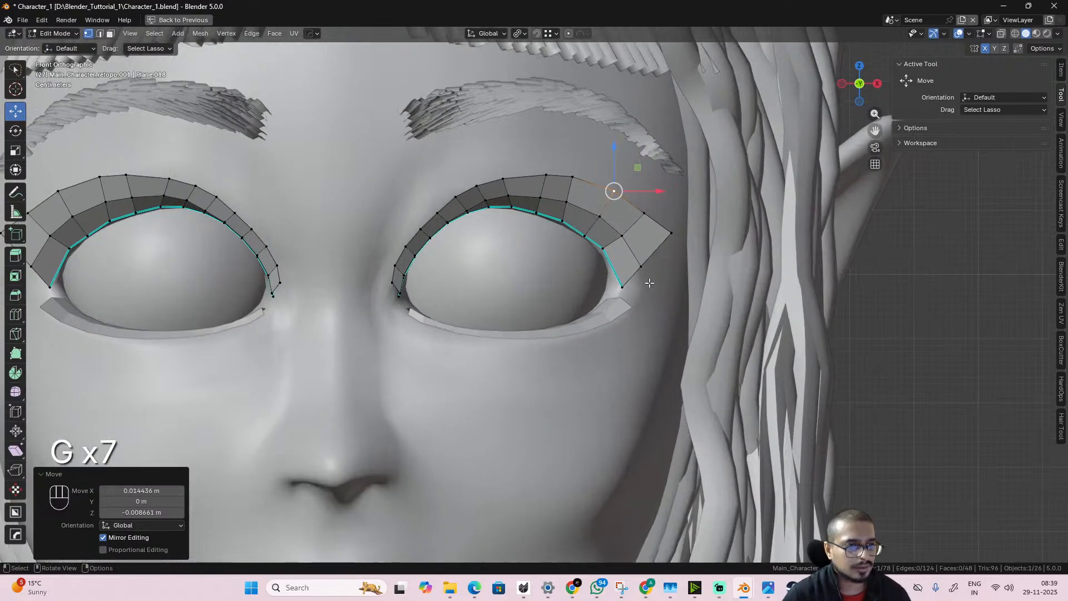
click(1046, 34)
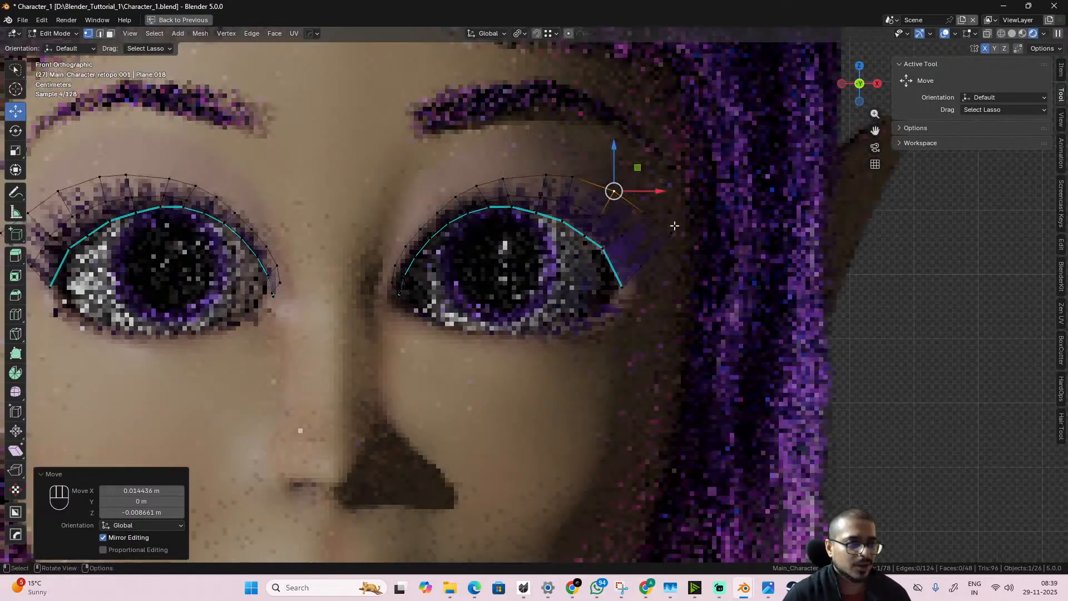
scroll(658, 299, up, 3)
alt+drag(657, 299, 639, 293)
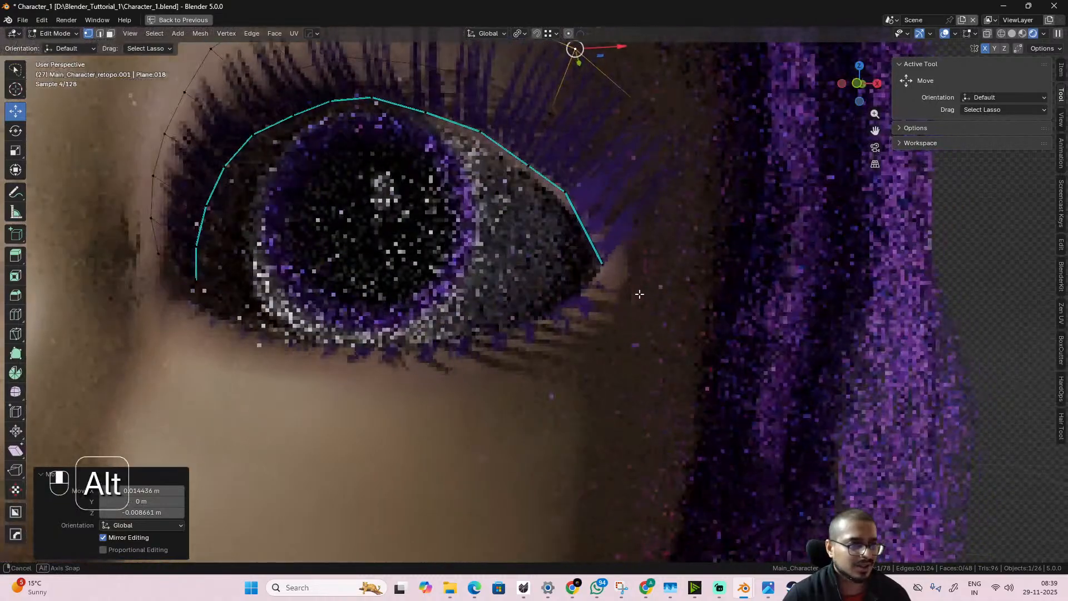
scroll(639, 294, down, 3)
scroll(615, 287, down, 2)
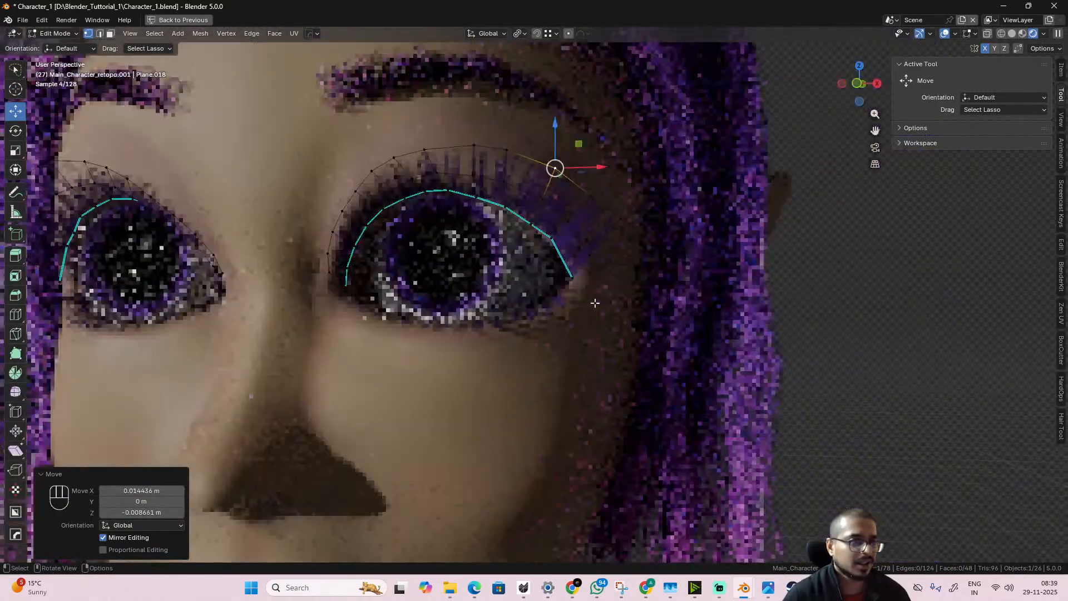
- Undo the front-view vertex moves that stretched the outer end of the upper eyelash
key(ctrl+z)
key(ctrl+z)
key(ctrl+z)
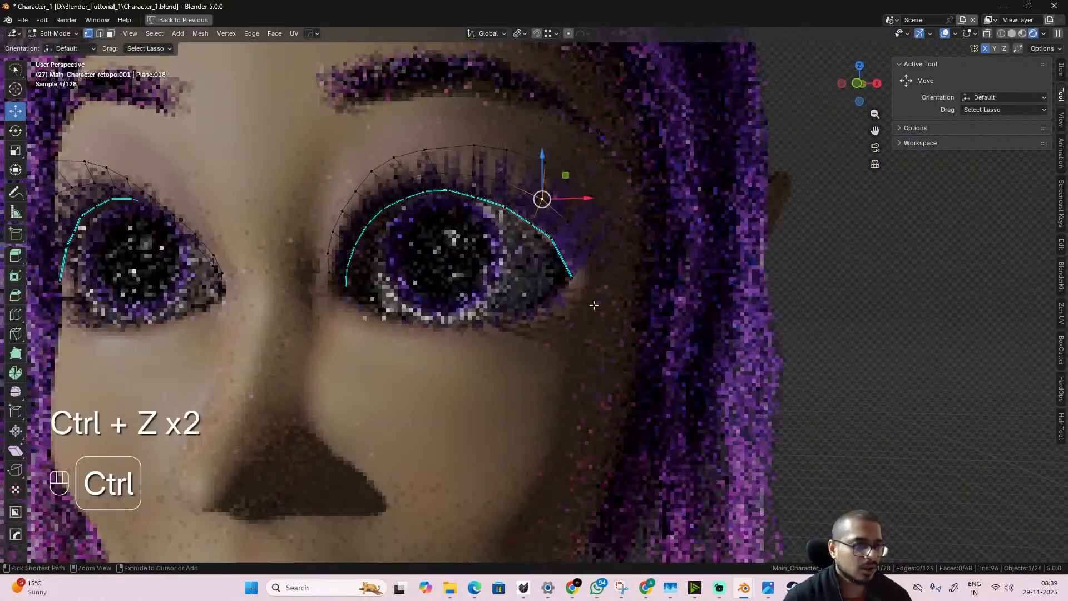
key(ctrl+z)
key(ctrl+z)
key(ctrl+z)
key(ctrl+z)
key(ctrl+z)
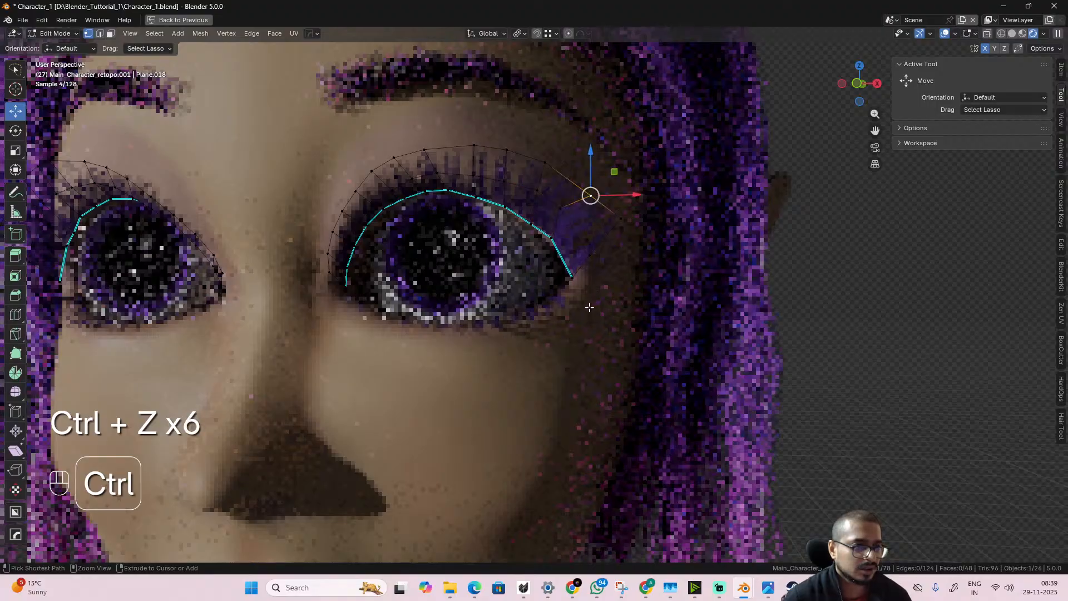
key(ctrl+z)
key(ctrl+z)
key(ctrl+z)
key(ctrl+z)
key(ctrl+z)
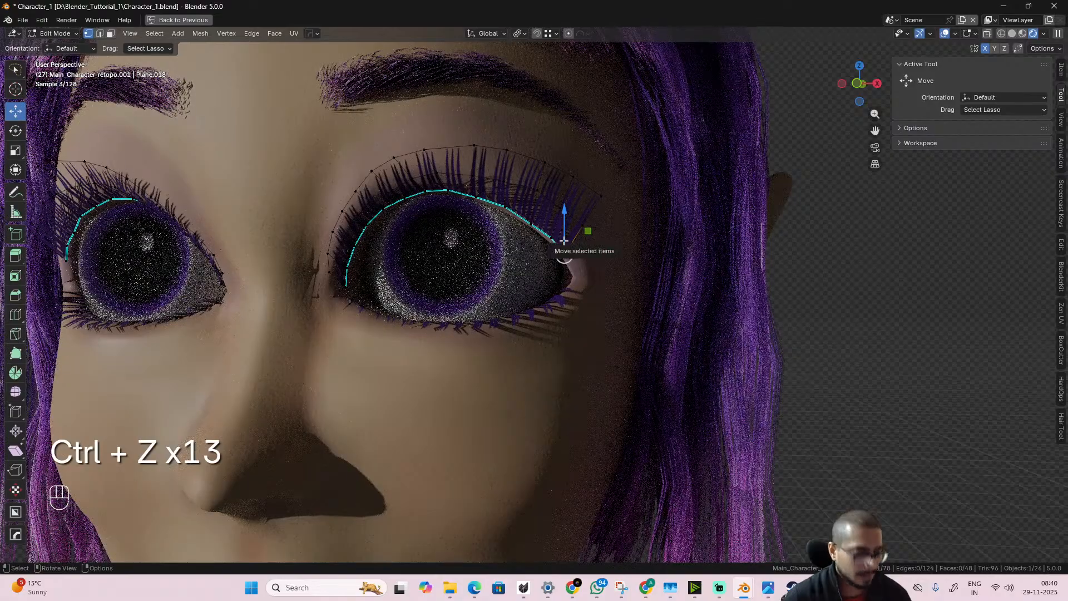
- Duplicate the four outermost faces of the upper eyelash and place the copy about 0.057 m outward and 0.059 m lower
key(3)
click(569, 224)
shift+click(581, 208)
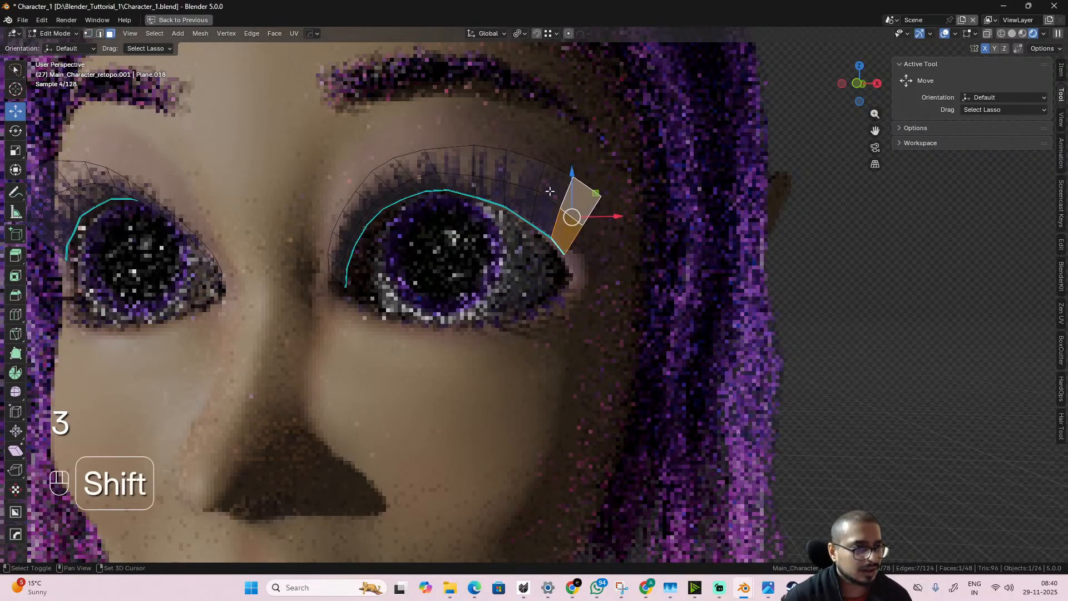
shift+click(550, 191)
shift+click(568, 228)
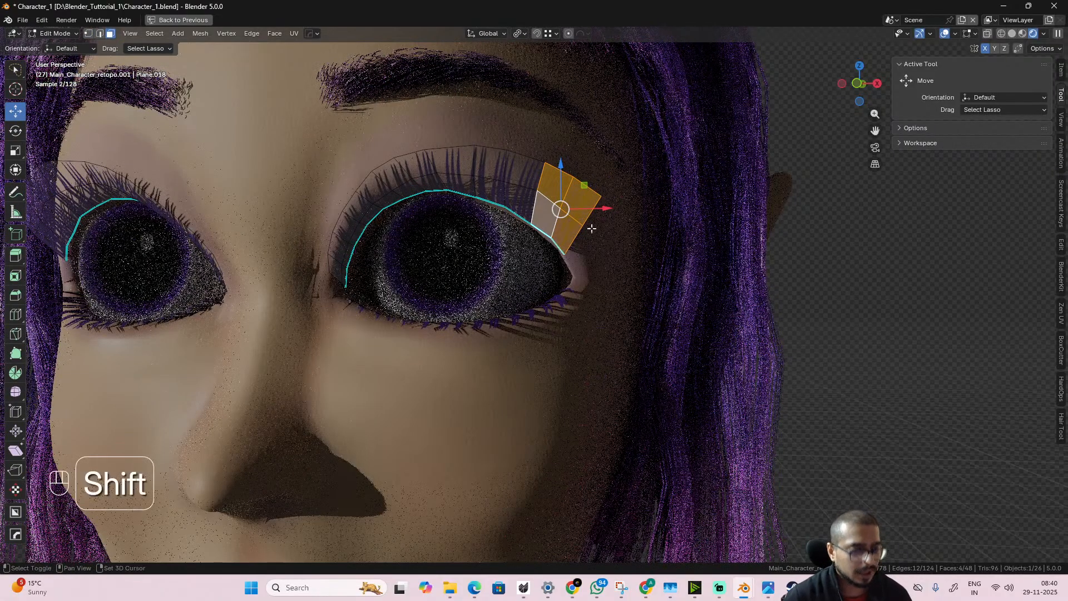
key(shift+d)
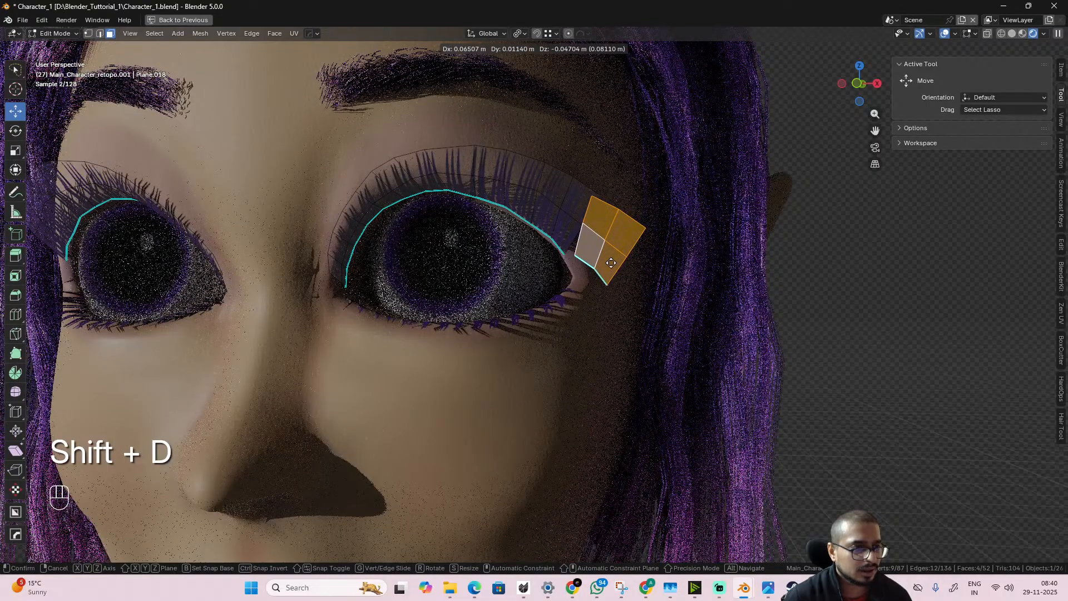
click(605, 267)
- In front view, rotate the duplicated eyelash faces about -26.5° and move them against the outer corner of the eye
key(KP_1)
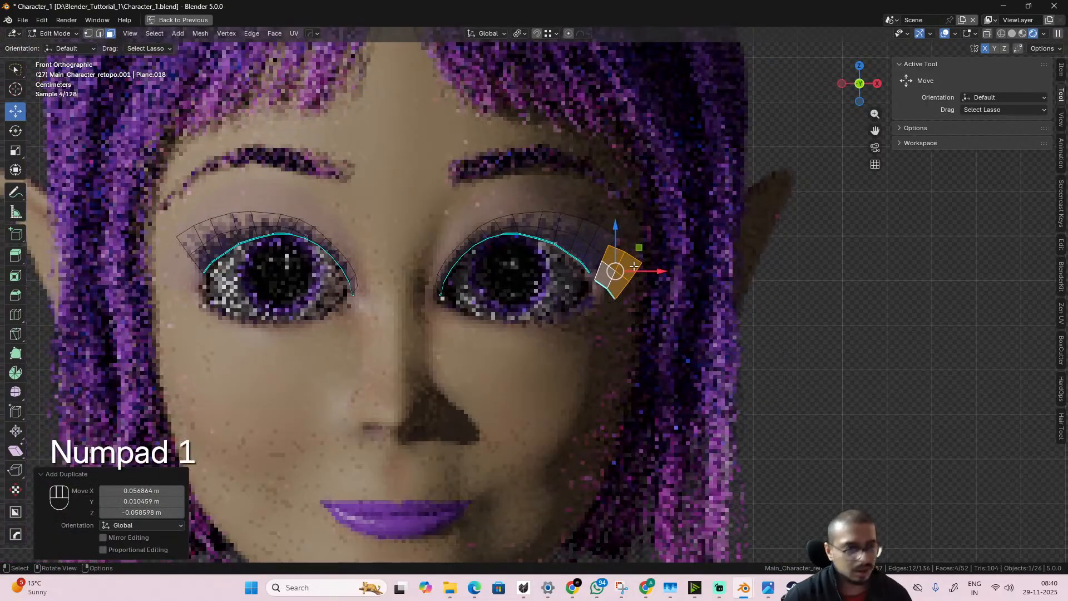
scroll(630, 263, up, 3)
key(r)
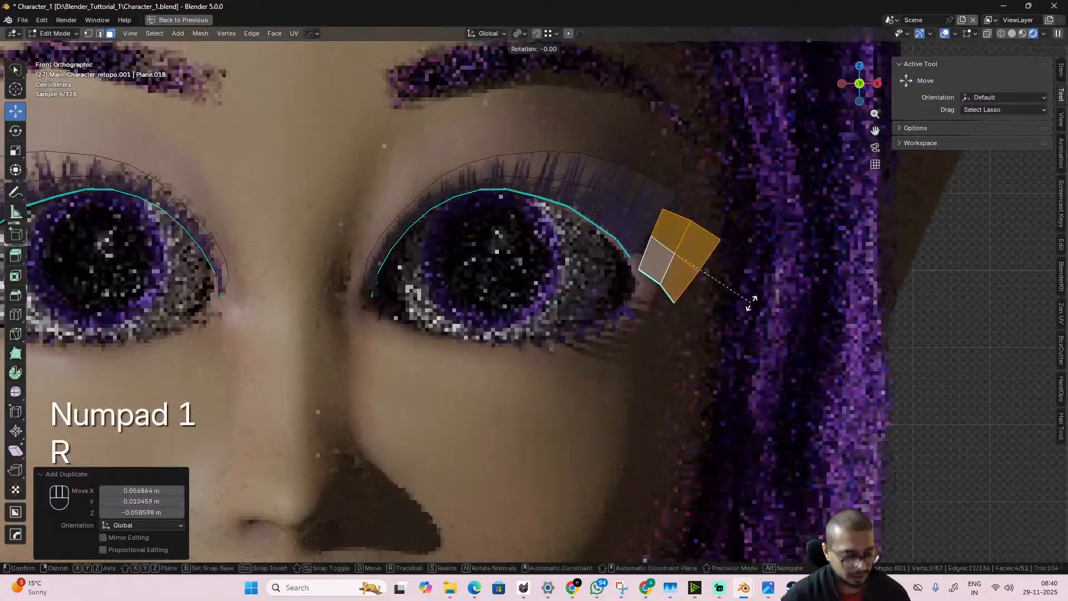
click(723, 341)
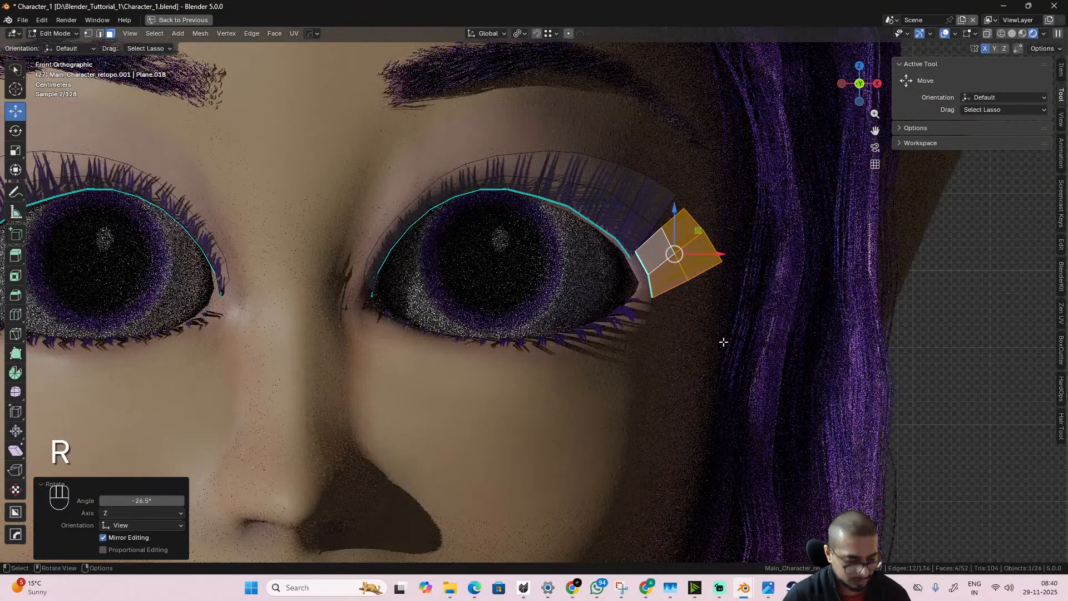
scroll(728, 340, up, 4)
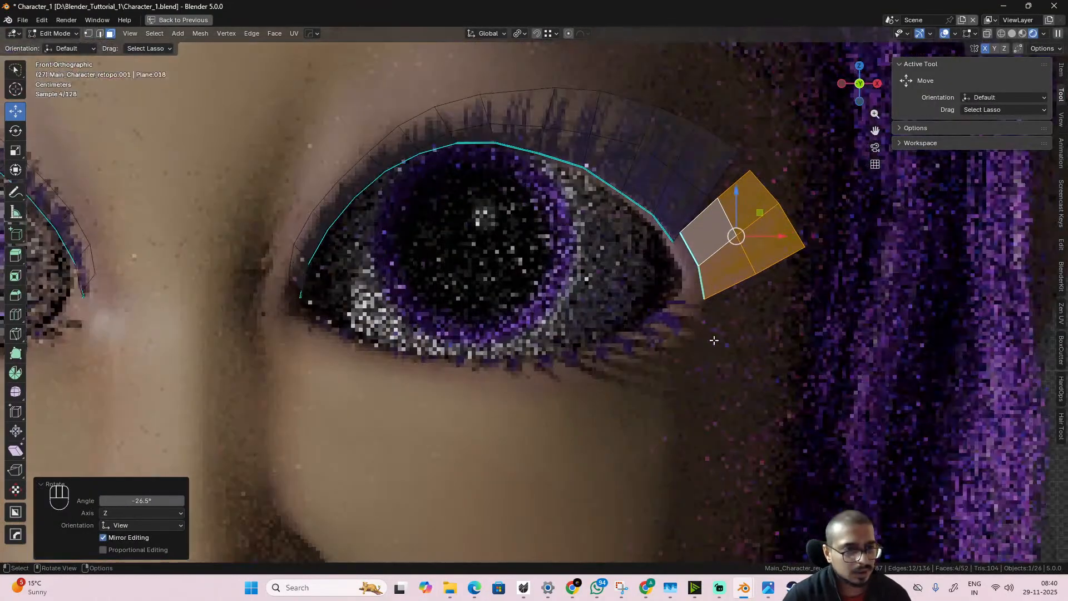
scroll(645, 351, up, 2)
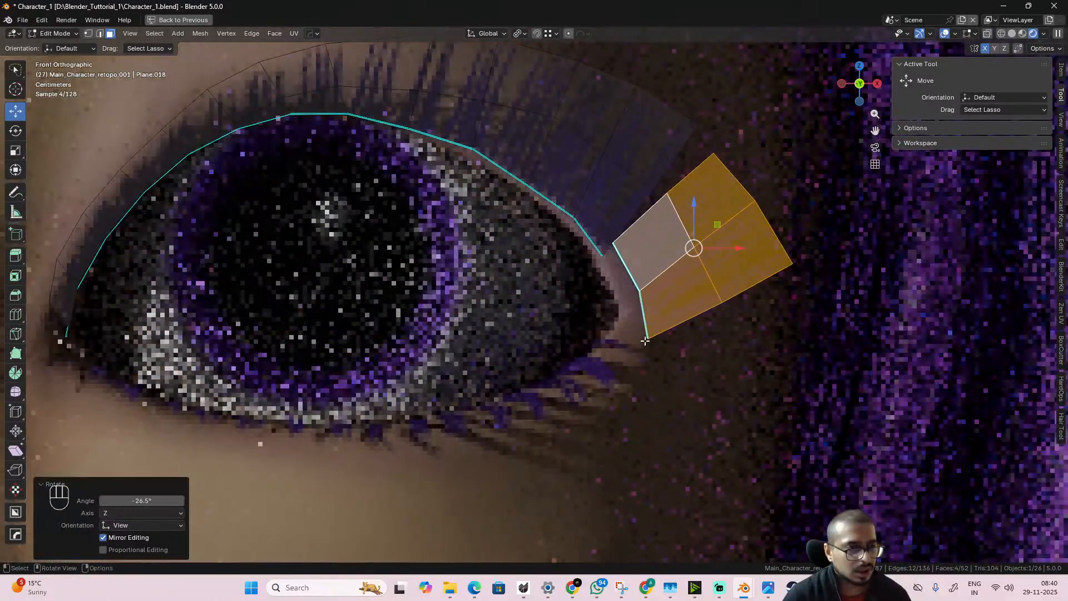
key(g)
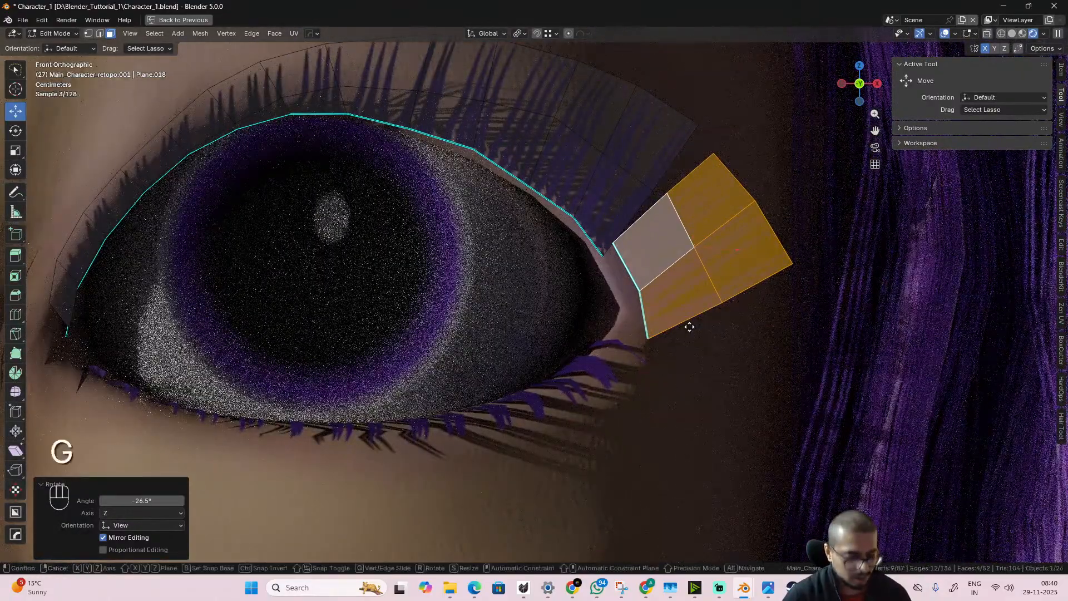
click(665, 289)
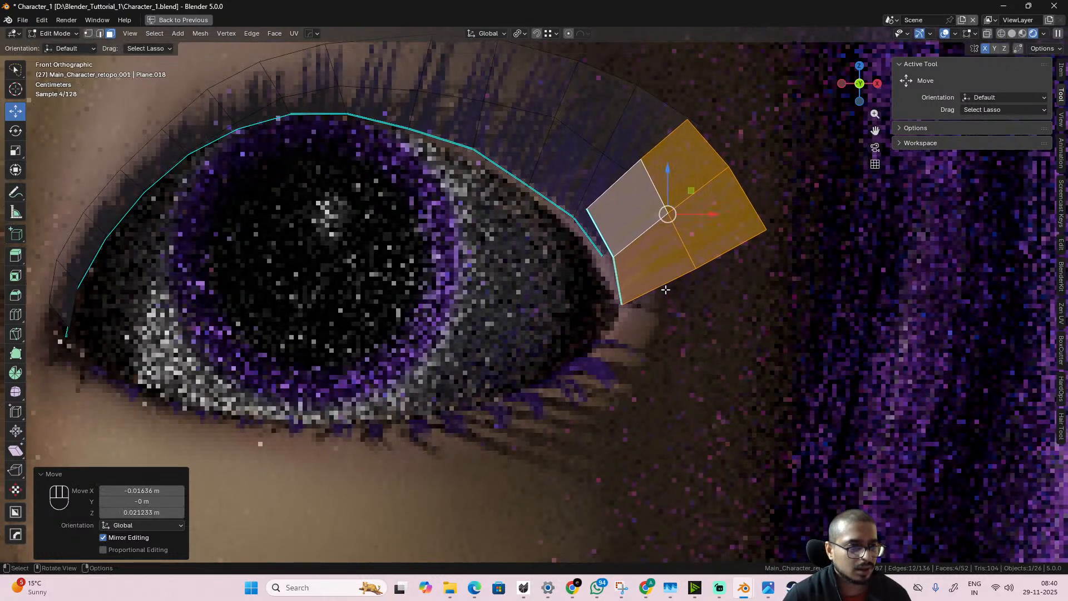
- Delete the two upper faces of the duplicated eyelash section, keeping its two lower faces at the outer corner of the eye
click(631, 206)
shift+click(690, 186)
key(x)
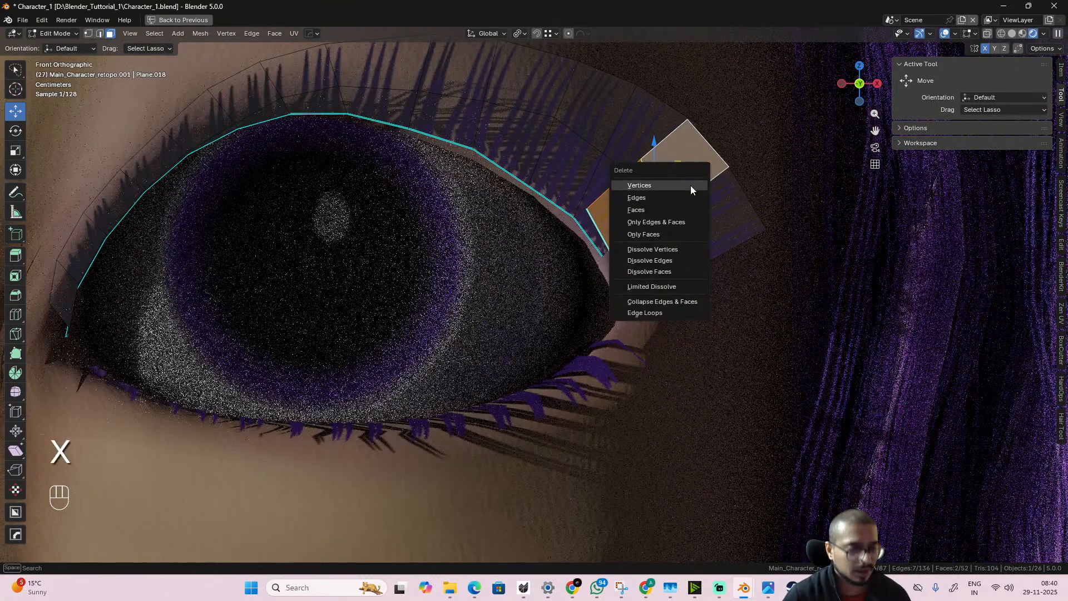
click(689, 185)
key(ctrl+z)
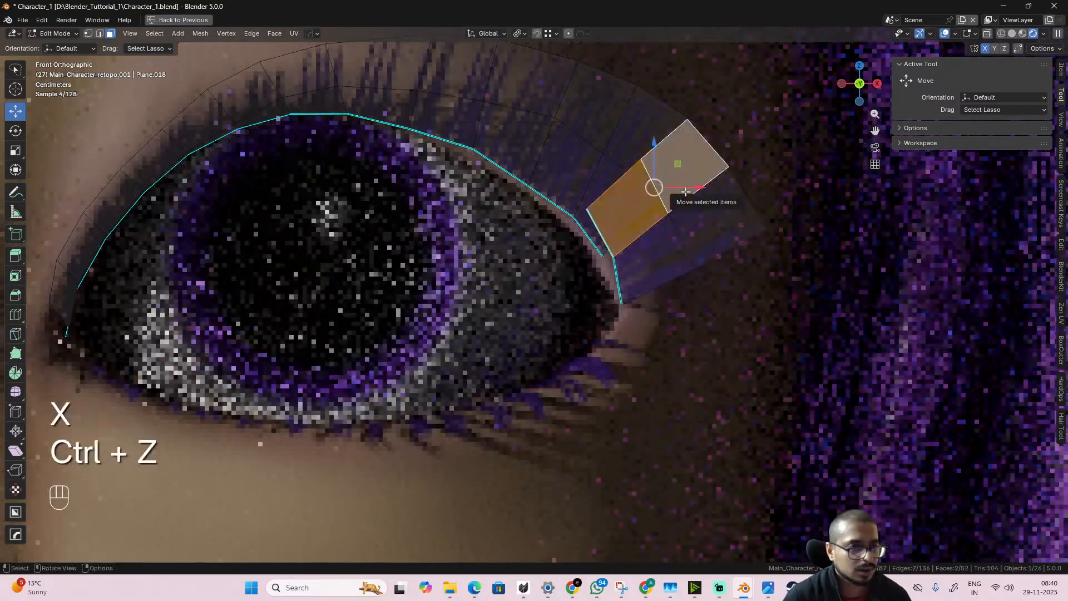
key(x)
click(677, 218)
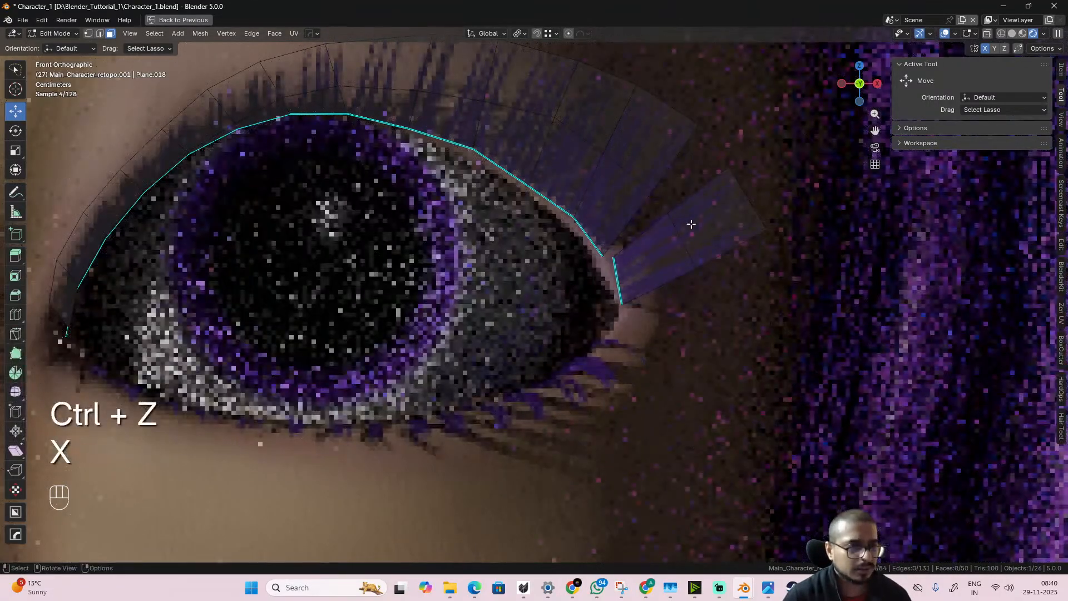
- Merge the base vertices of the duplicated section and the main upper eyelash using At Last
click(668, 267)
shift+click(715, 235)
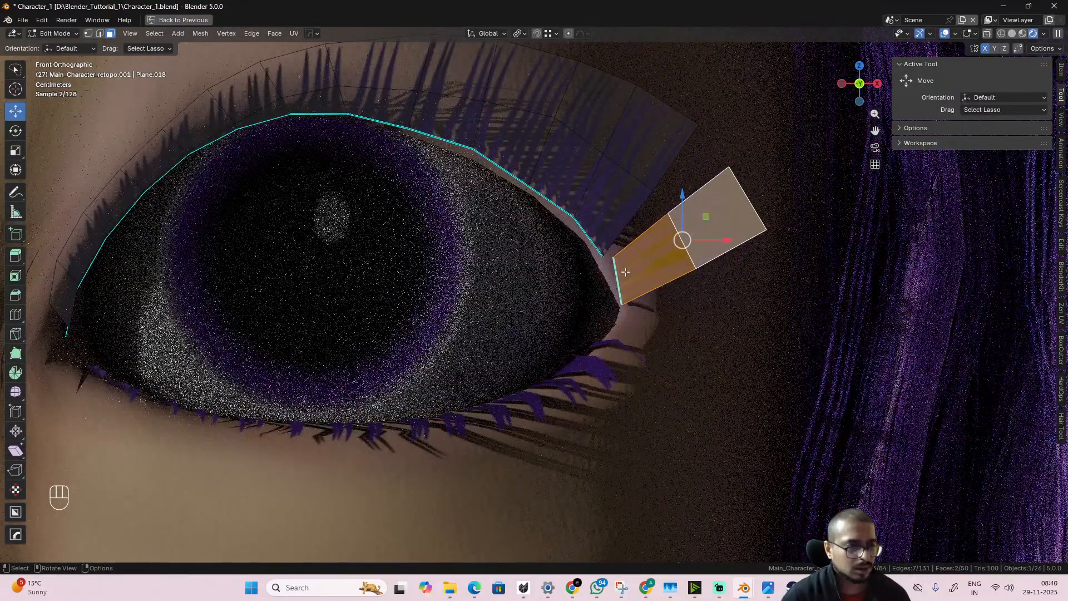
key(1)
click(614, 257)
shift+click(605, 266)
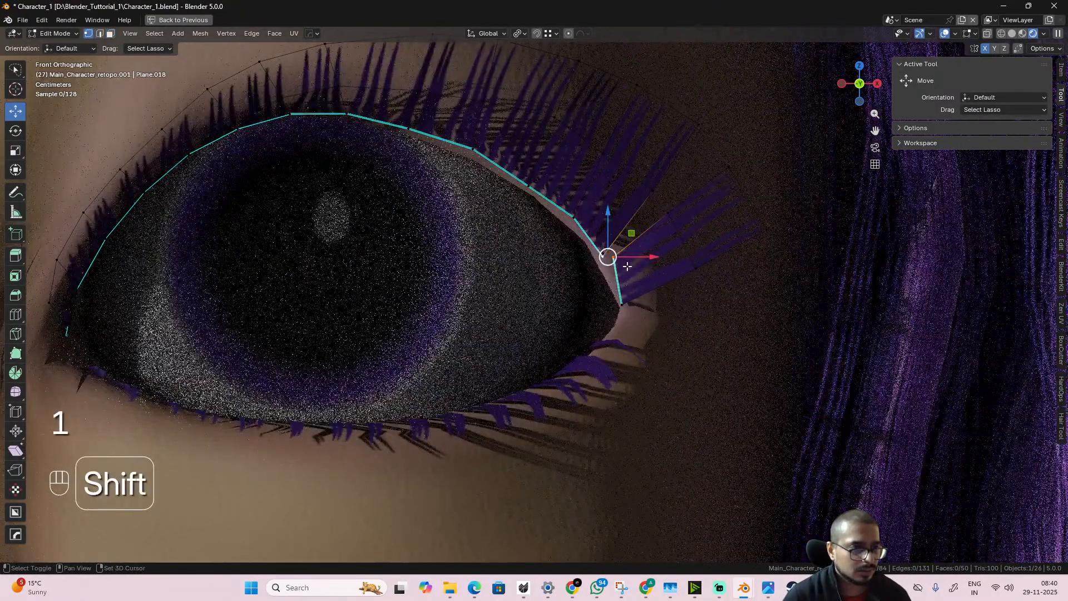
key(m)
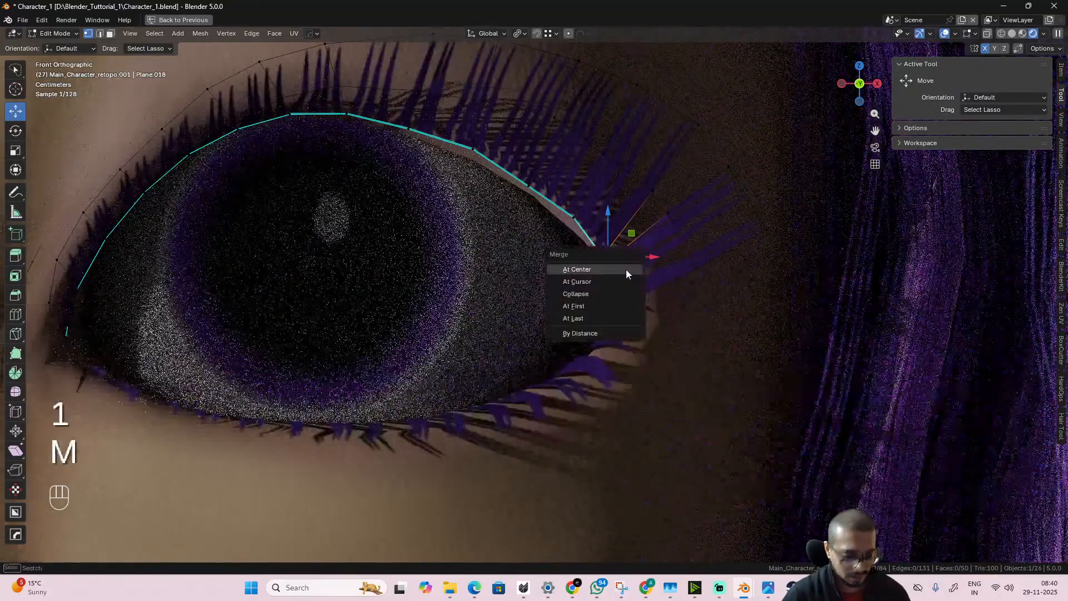
click(610, 320)
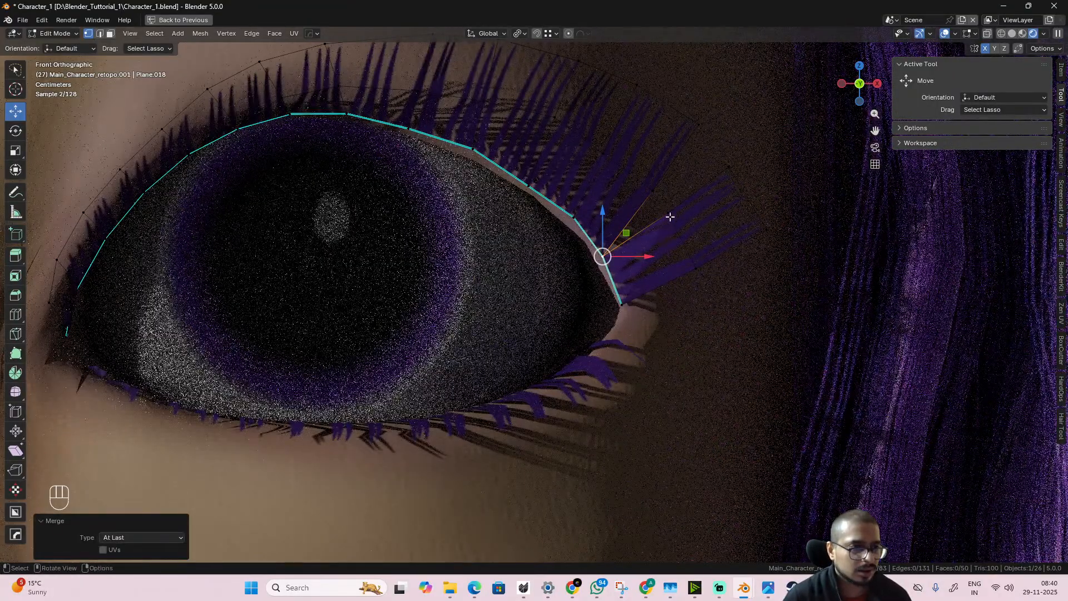
- Merge the middle and tip vertex pairs between the duplicated section and the main upper eyelash using At Last
shift+click(654, 189)
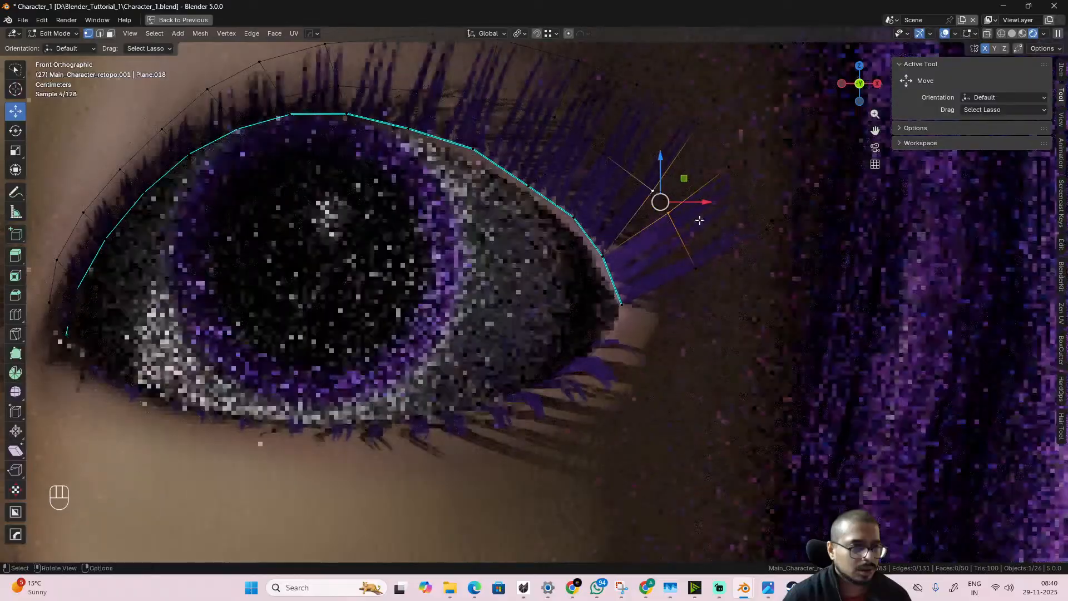
key(m)
click(695, 223)
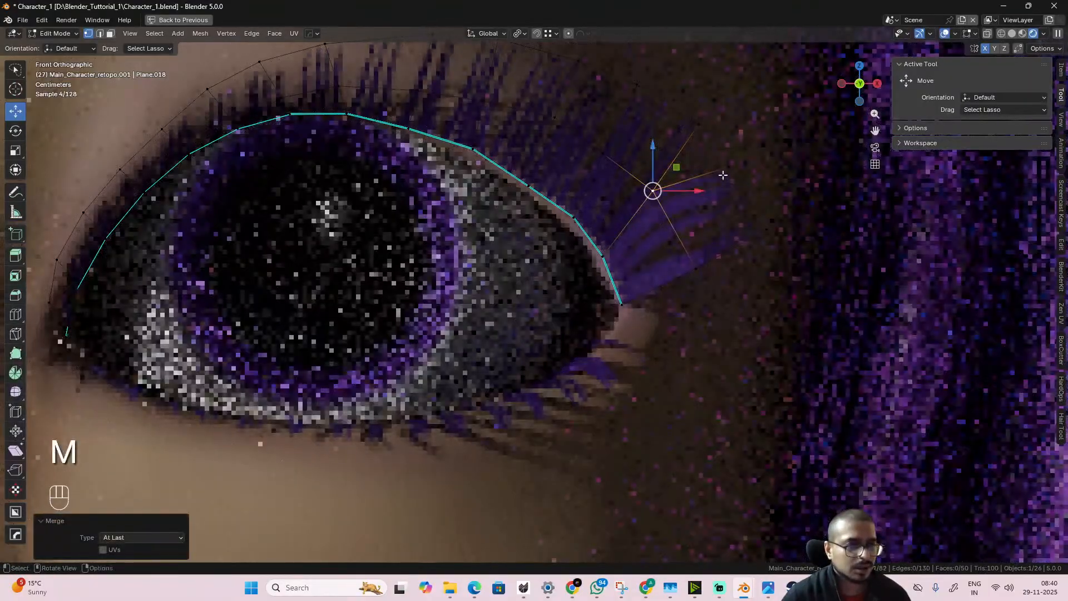
shift+click(698, 124)
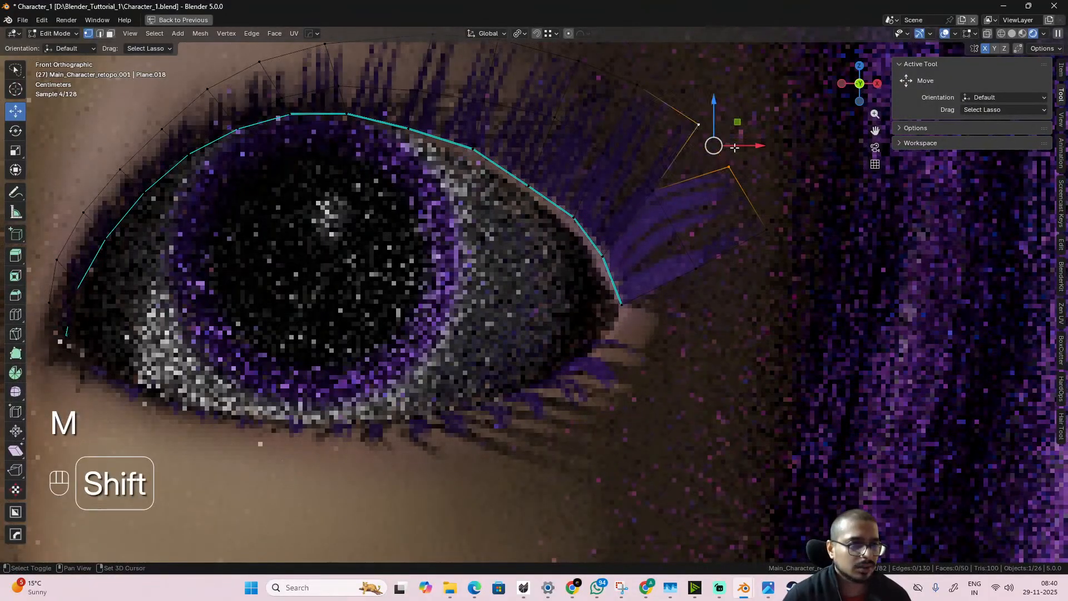
key(m)
click(723, 212)
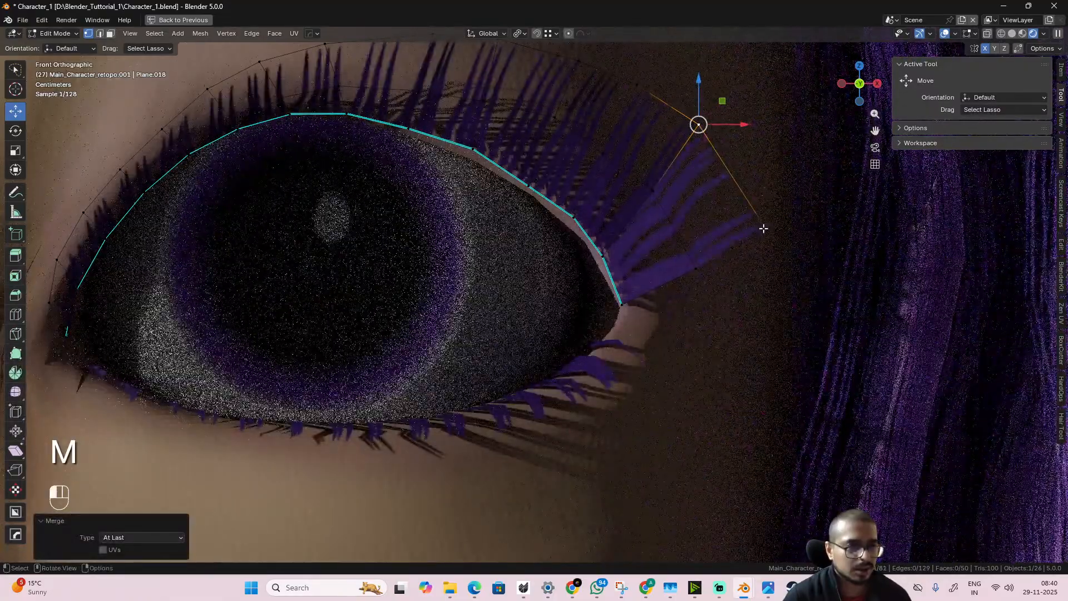
- In front view, raise the tip and middle vertices of the lash's outer end and shift its base vertex about 0.005 m outward
click(766, 228)
key(g)
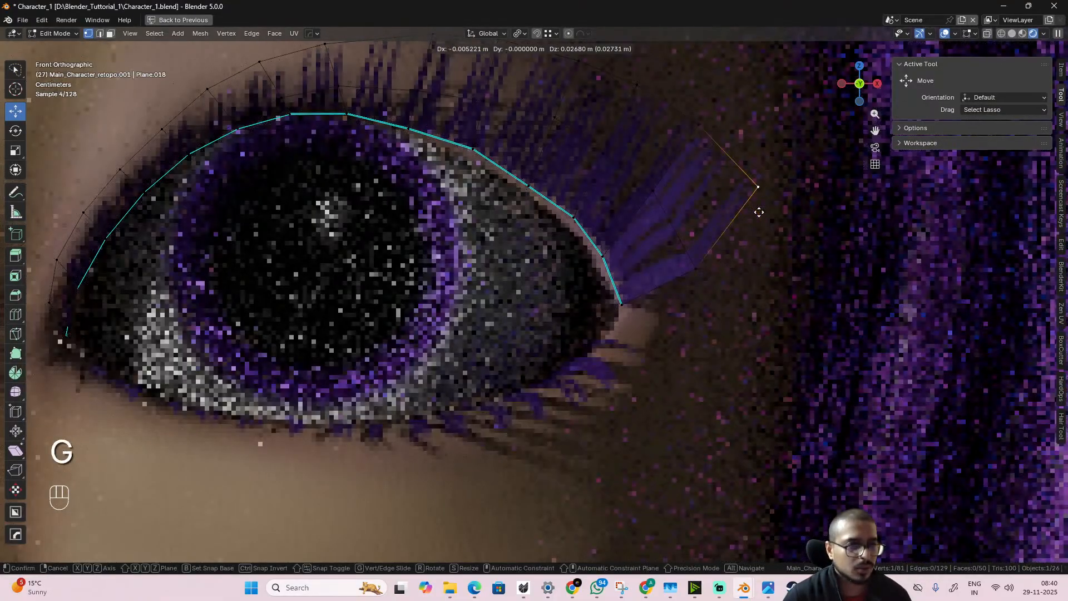
key(g)
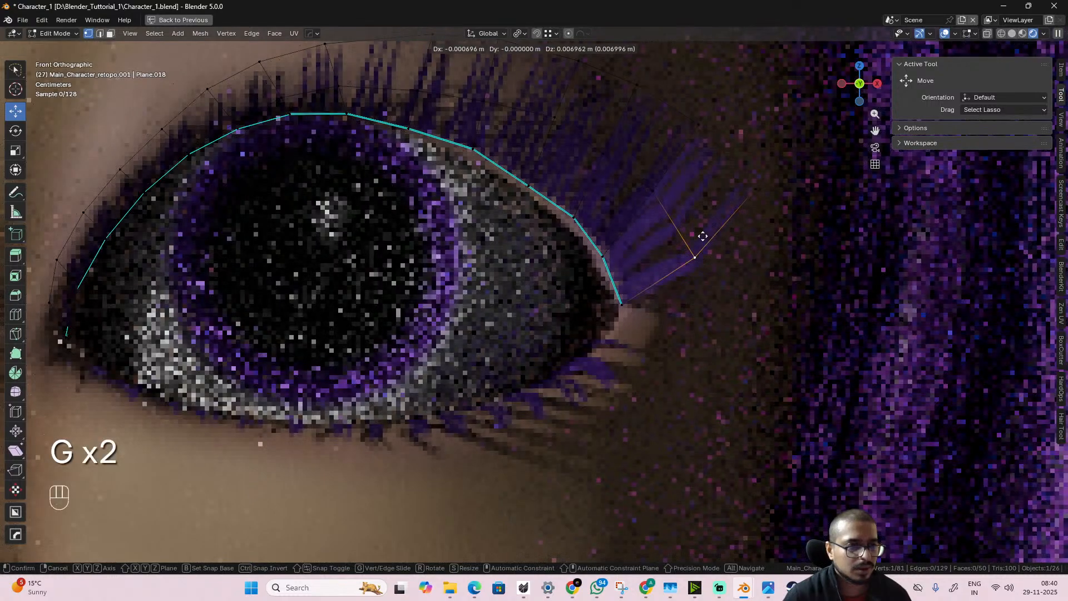
click(696, 232)
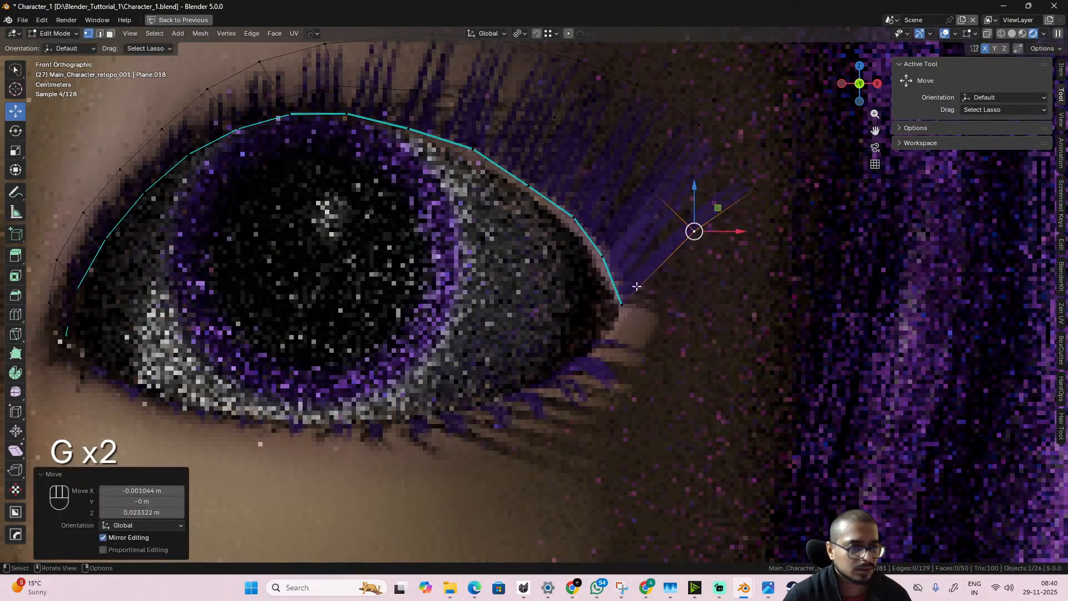
click(621, 305)
key(g)
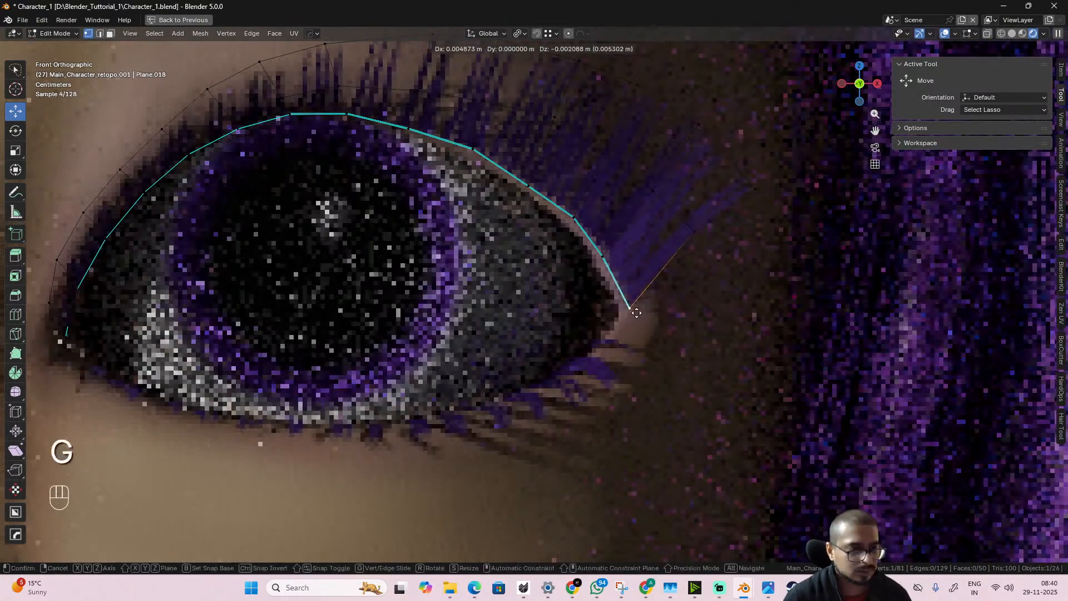
click(636, 313)
- In right view, move the base vertex of the lash's outer end about 0.0067 m along Y and 0.0029 m up
alt+middle_drag(656, 325, 612, 328)
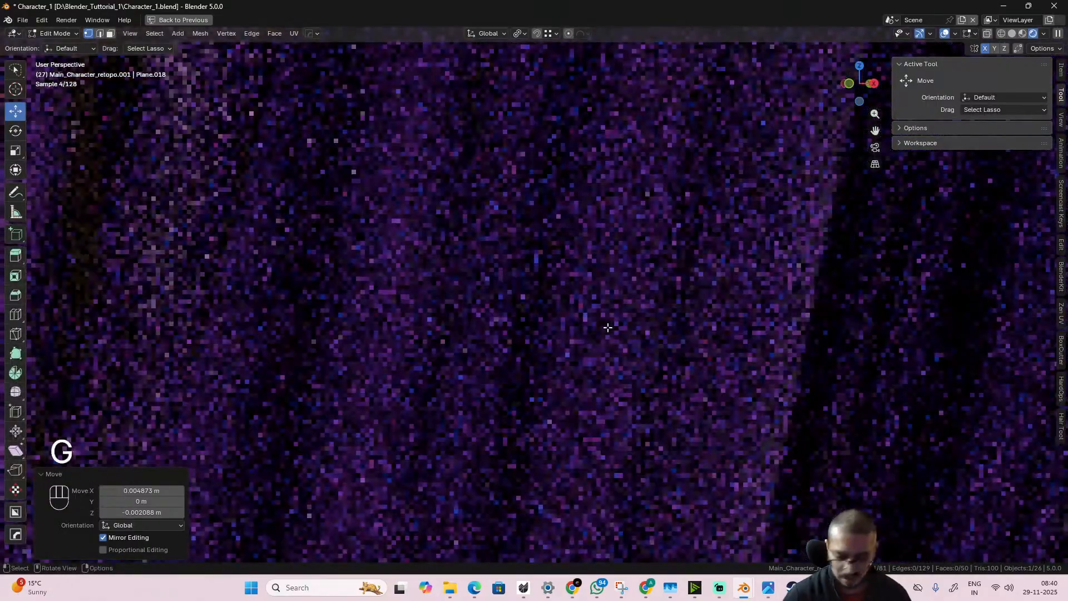
key(KP_3)
scroll(288, 361, down, 4)
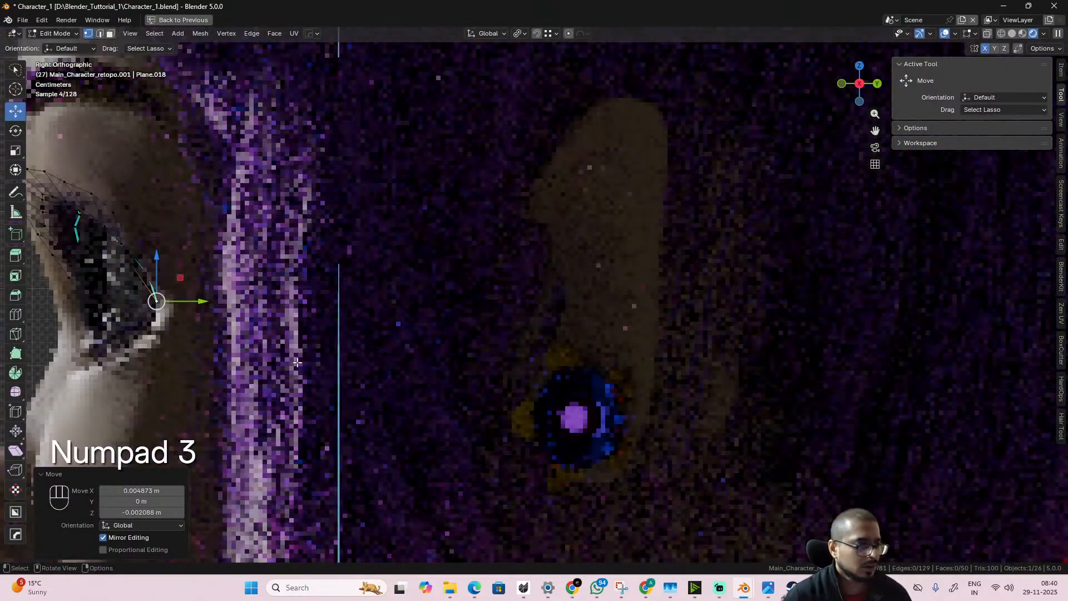
shift+middle_drag(295, 362, 489, 372)
scroll(324, 337, up, 2)
scroll(324, 338, up, 2)
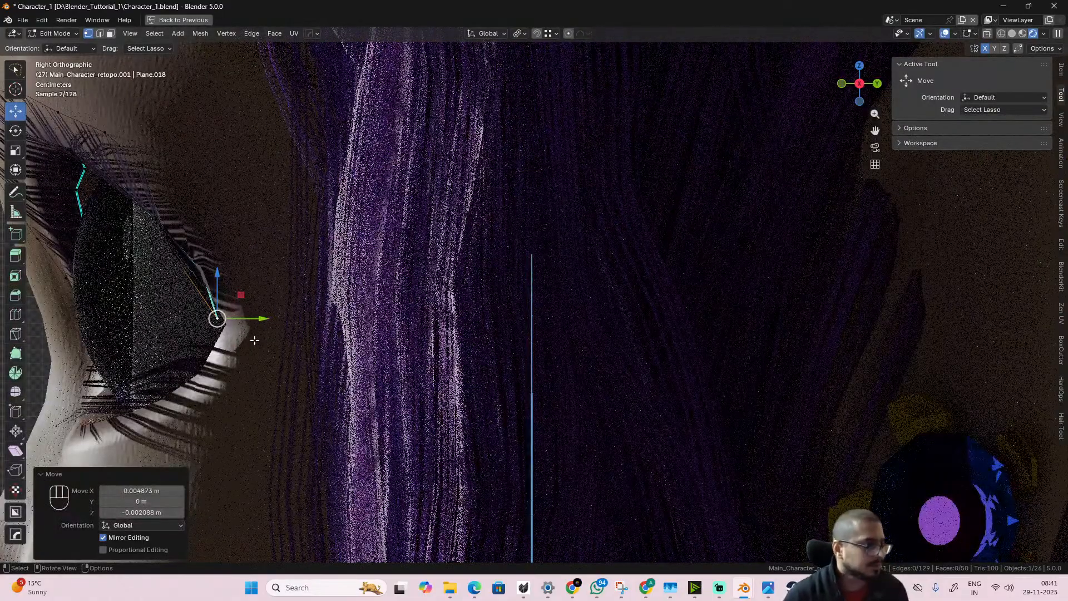
key(g)
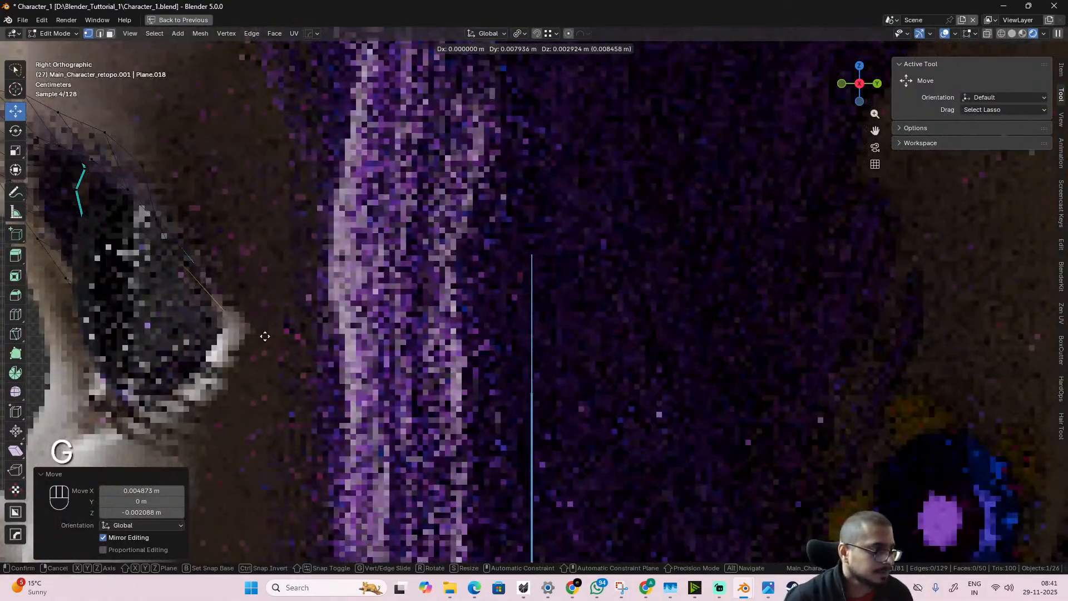
click(258, 337)
- Return to Object Mode and examine the extended upper lashes from the front and up close at the outer eye corner
scroll(222, 363, down, 2)
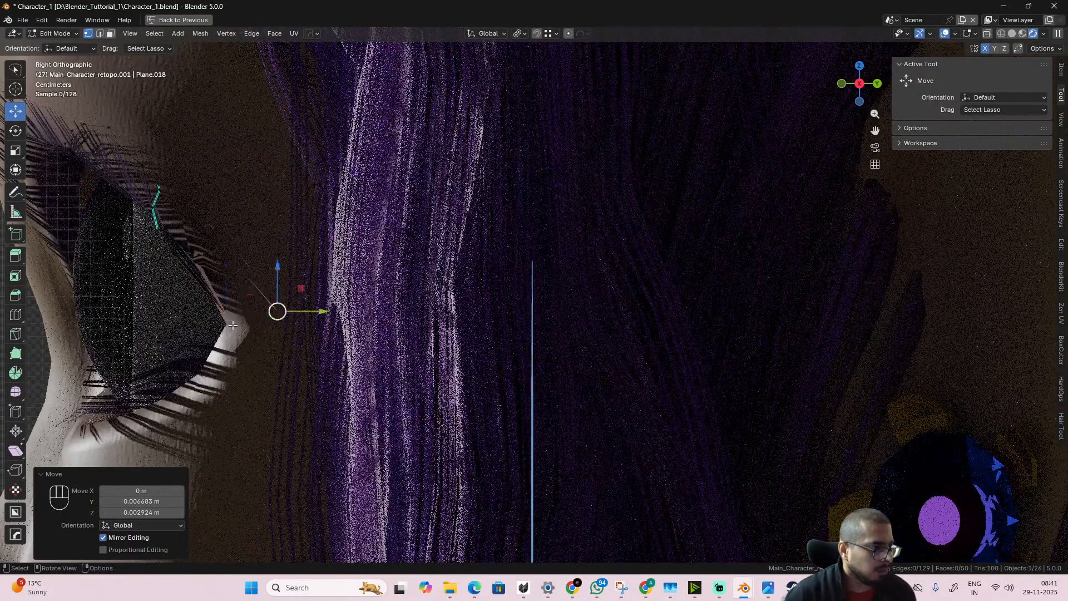
alt+middle_drag(290, 342, 411, 306)
scroll(435, 289, down, 3)
key(Tab)
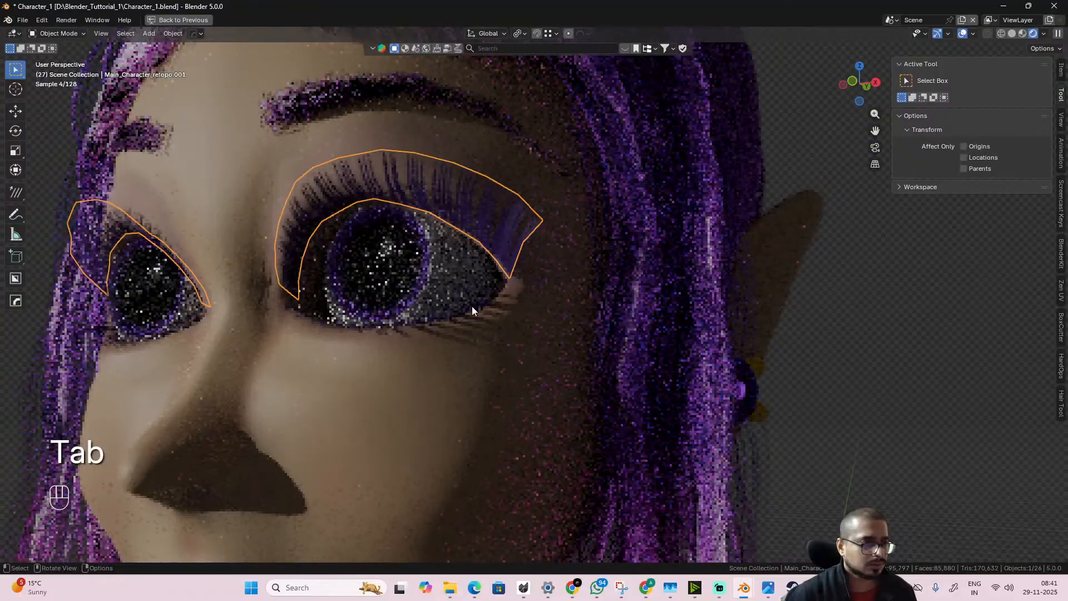
scroll(482, 314, down, 3)
alt+middle_drag(491, 323, 519, 321)
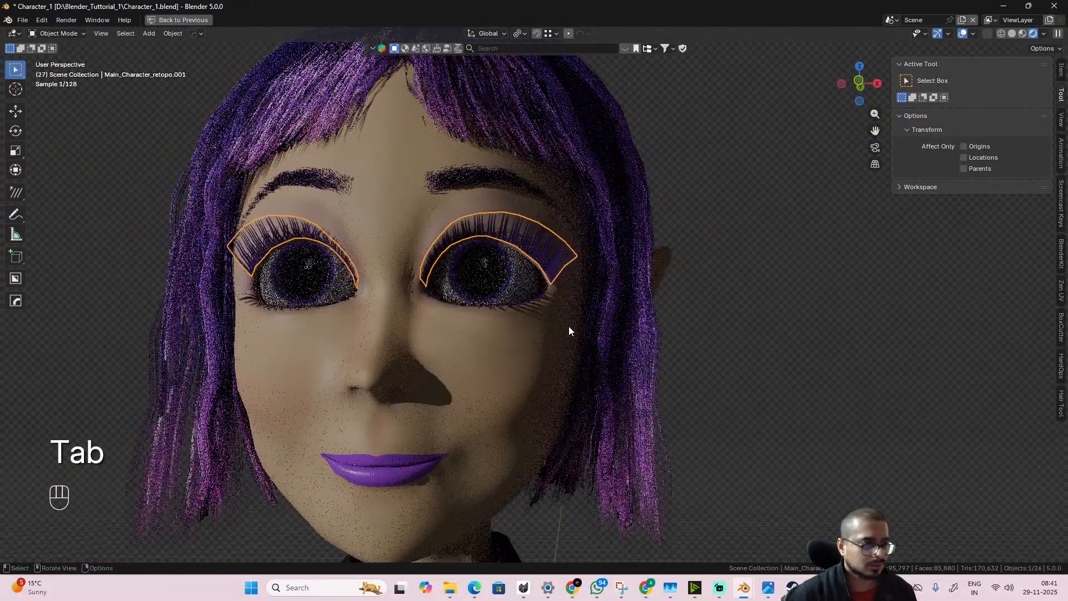
scroll(569, 326, up, 3)
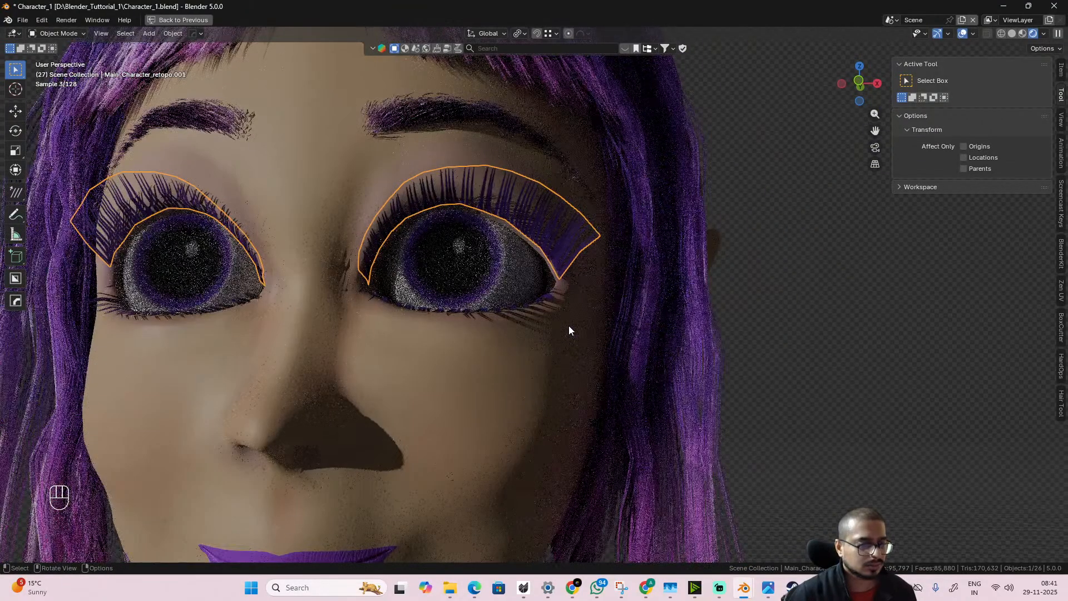
scroll(573, 324, up, 4)
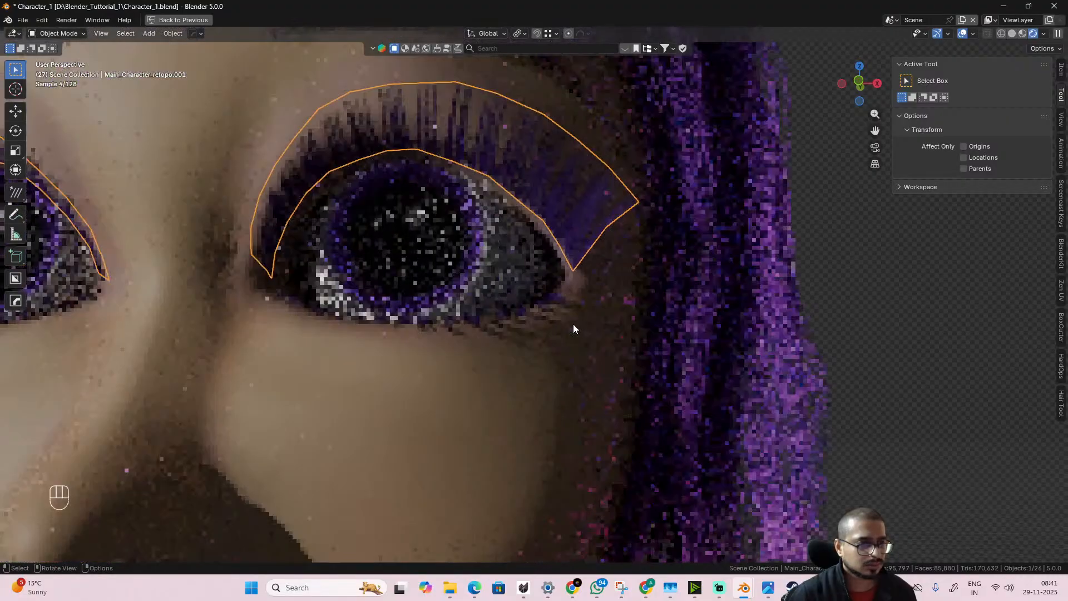
scroll(560, 370, up, 3)
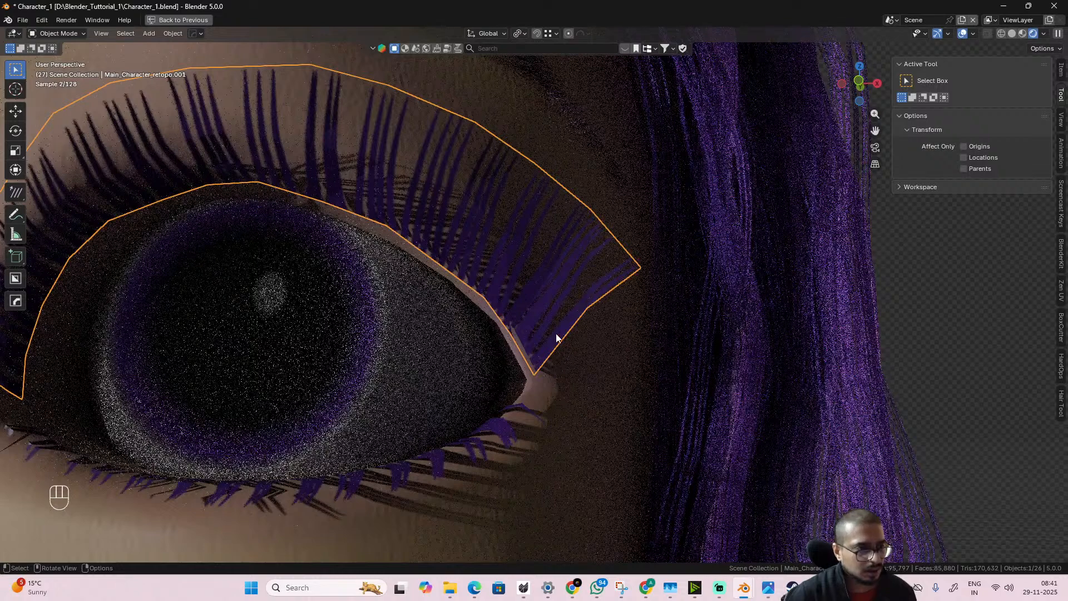
- Move the middle vertex of the lash's outer end along the Y axis and check the face in Object Mode
key(Tab)
click(587, 307)
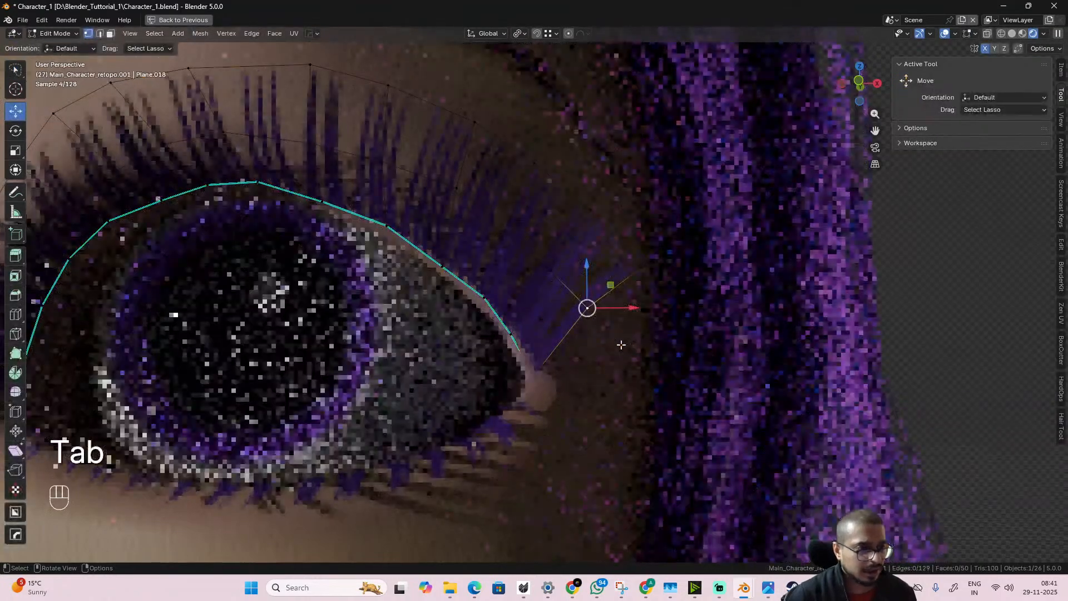
key(g)
key(y)
key(x)
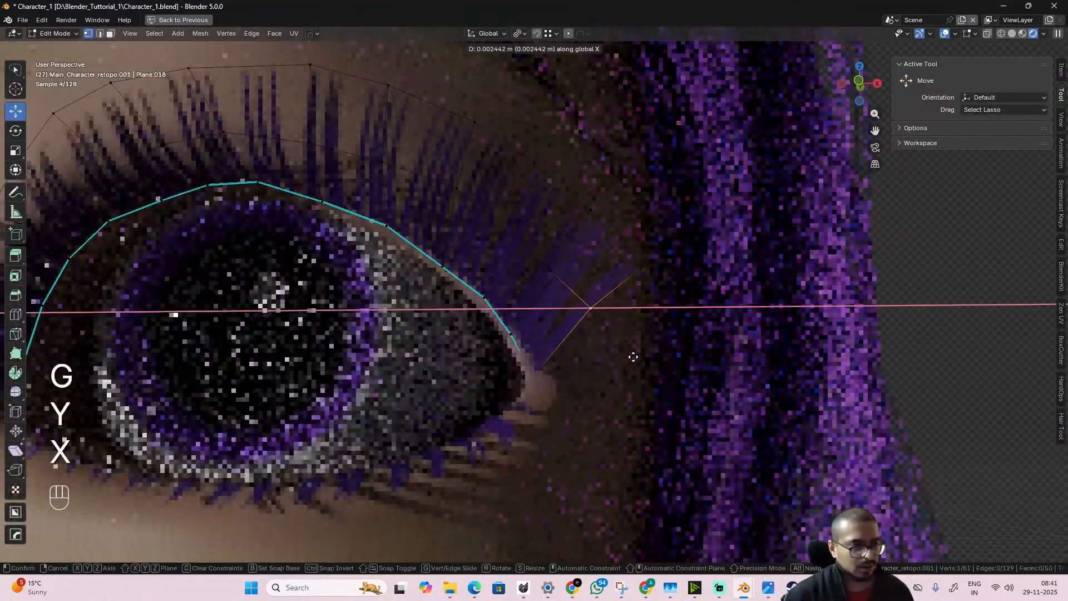
key(y)
key(shift)
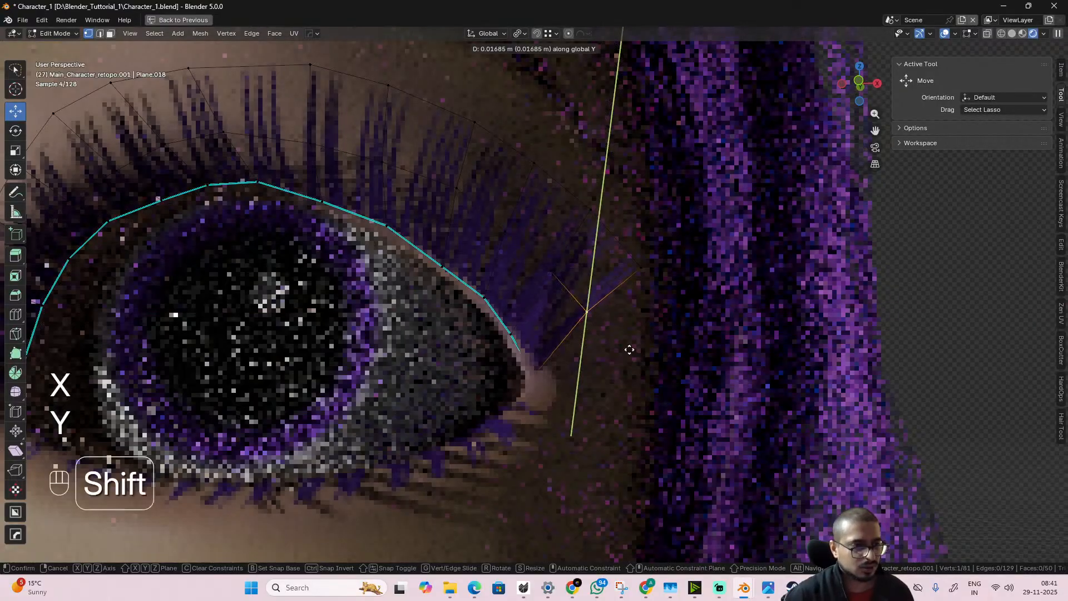
click(615, 334)
key(Tab)
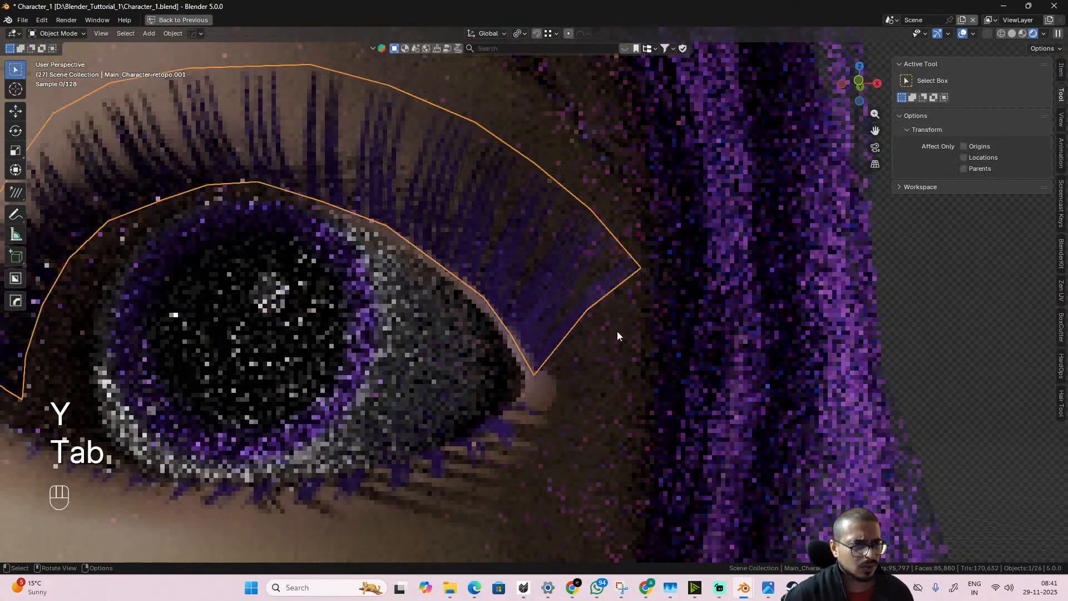
scroll(613, 334, down, 2)
scroll(613, 333, down, 3)
scroll(573, 338, down, 2)
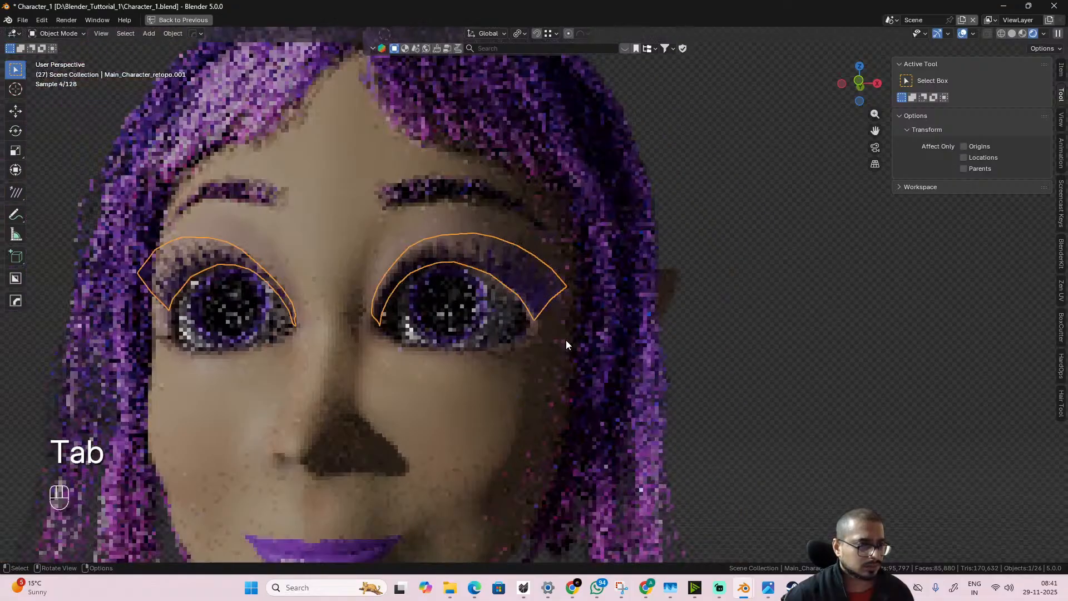
scroll(566, 341, up, 1)
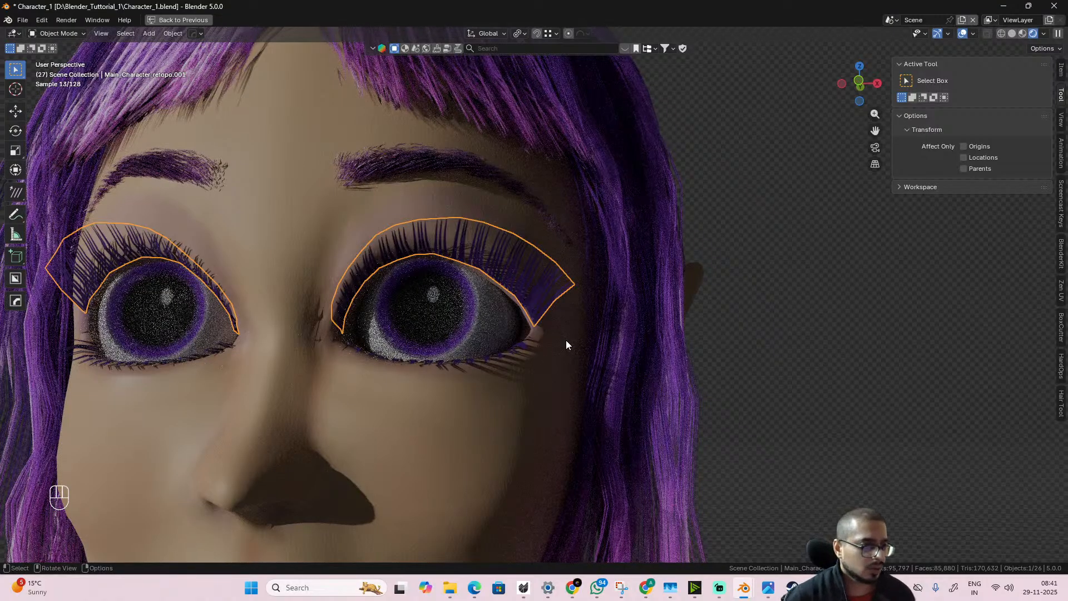
- Readjust the depth of the lash's outer end along the Y axis from a side angle and return to Object Mode
scroll(567, 344, up, 3)
alt+middle_drag(566, 344, 425, 299)
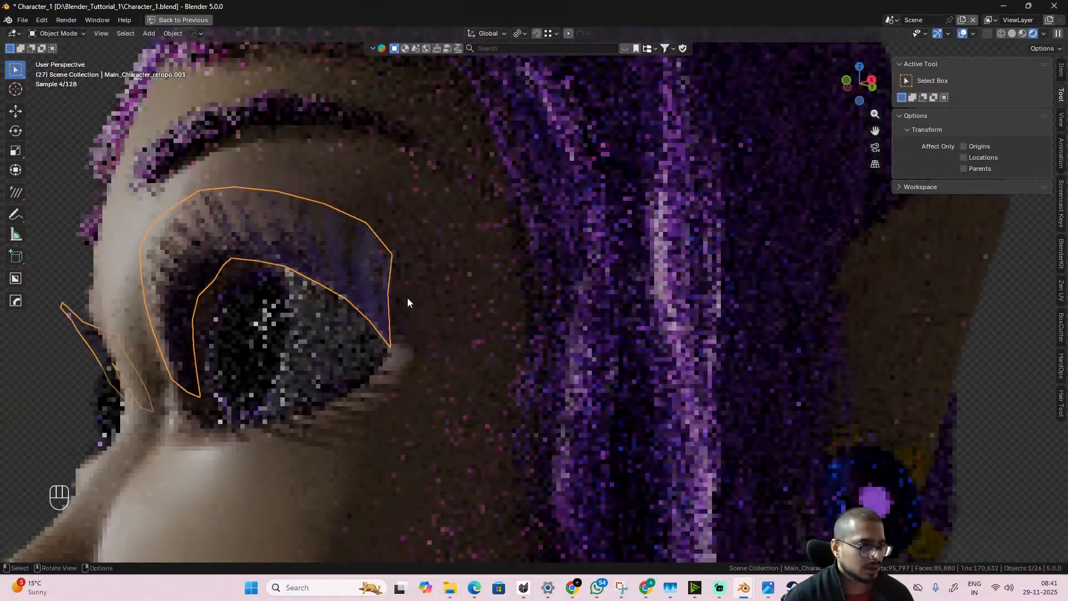
key(Tab)
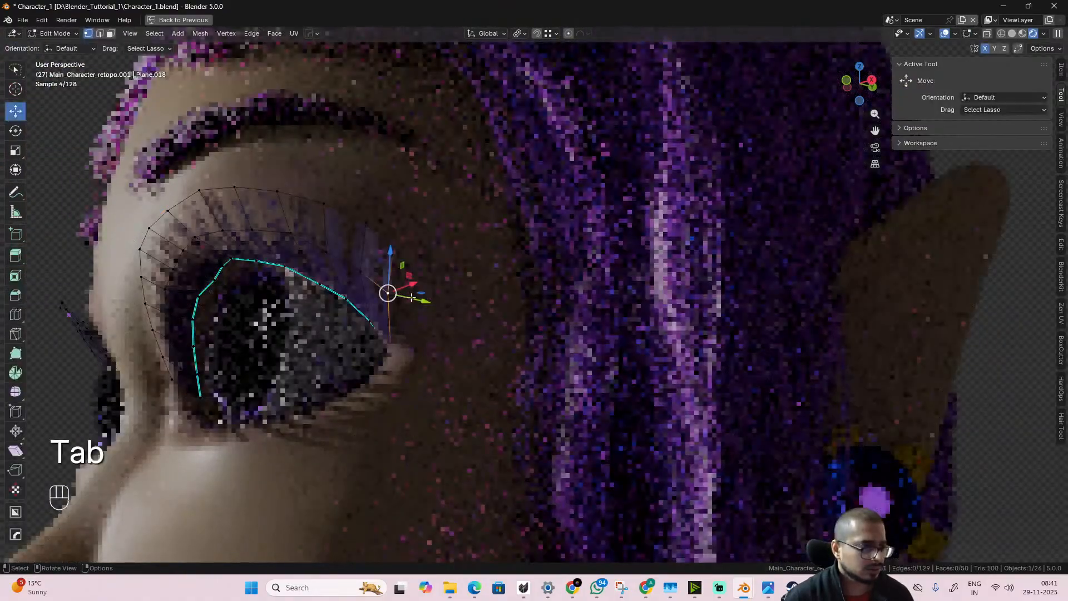
middle_drag(418, 325, 388, 318)
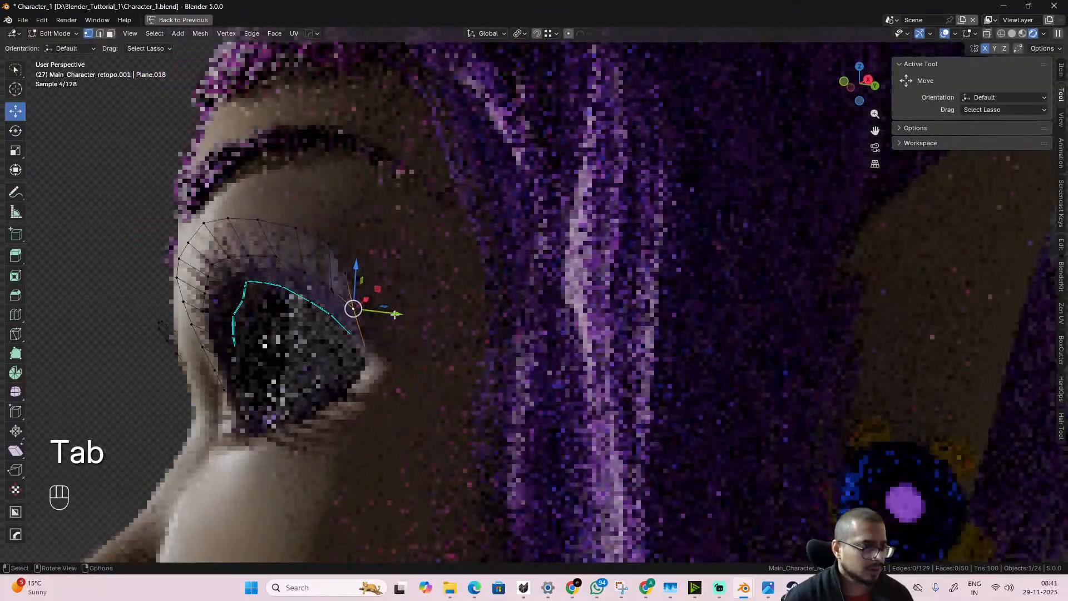
drag(394, 314, 398, 279)
click(346, 273)
key(Tab)
alt+middle_drag(383, 346, 441, 339)
key(alt+z)
scroll(441, 339, down, 1)
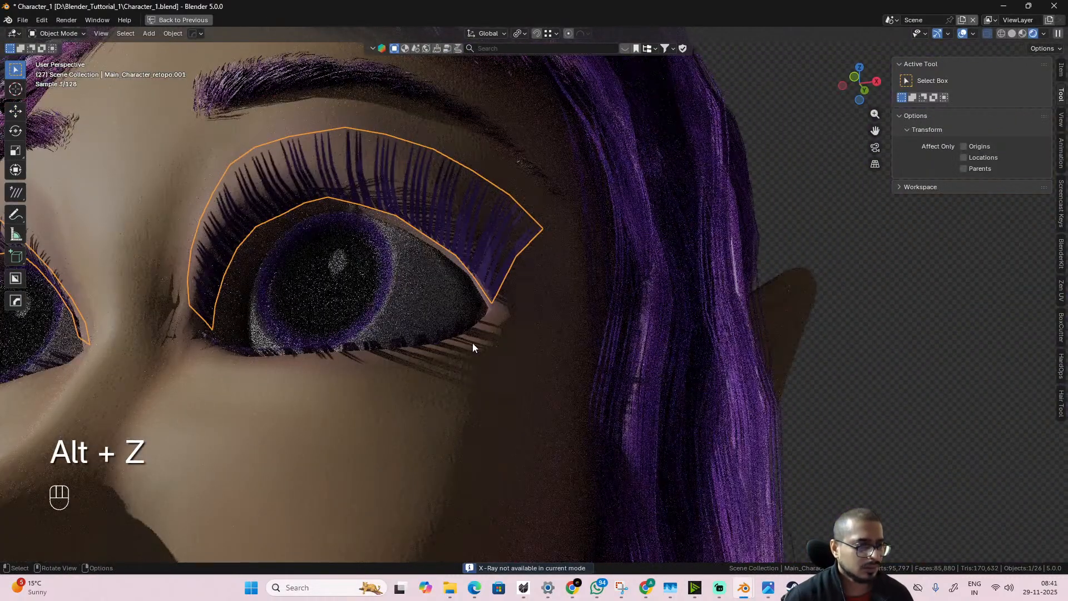
- Save the Character_1.blend file
scroll(479, 346, down, 3)
key(ctrl)
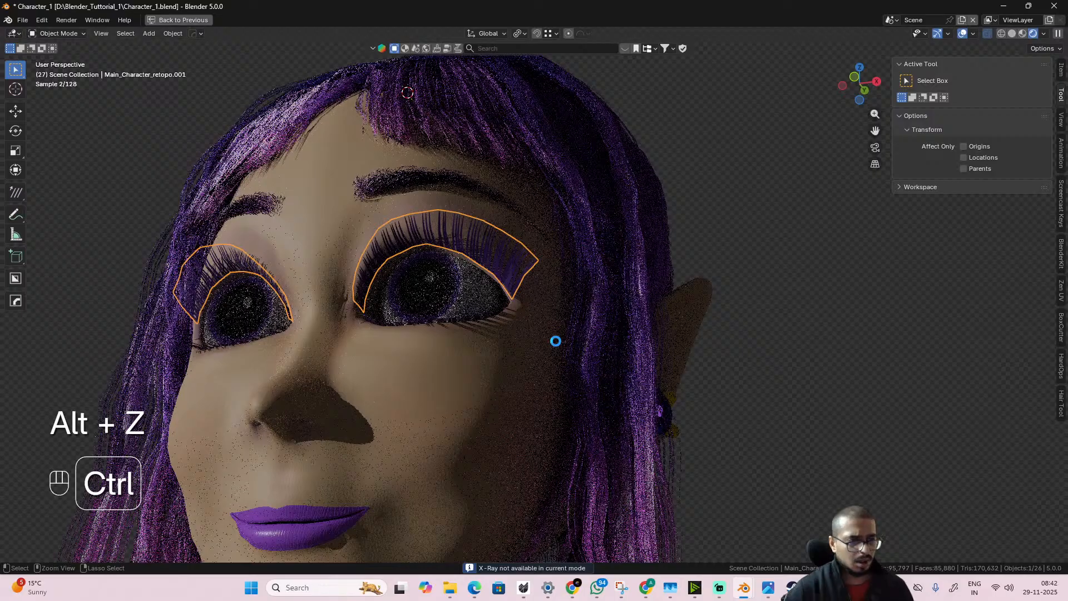
key(ctrl+s)
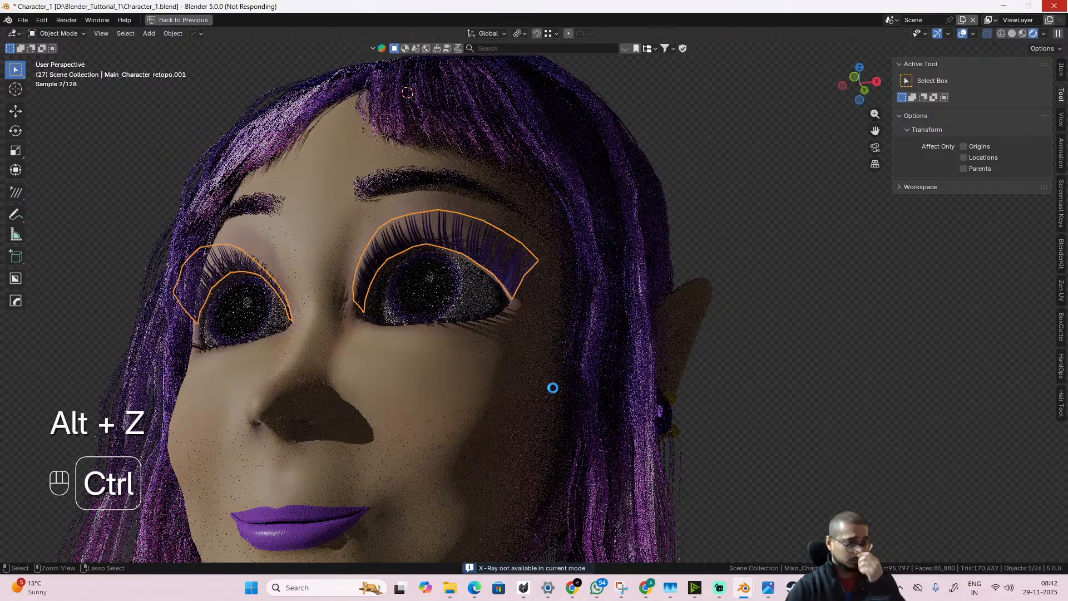
scroll(552, 388, down, 3)
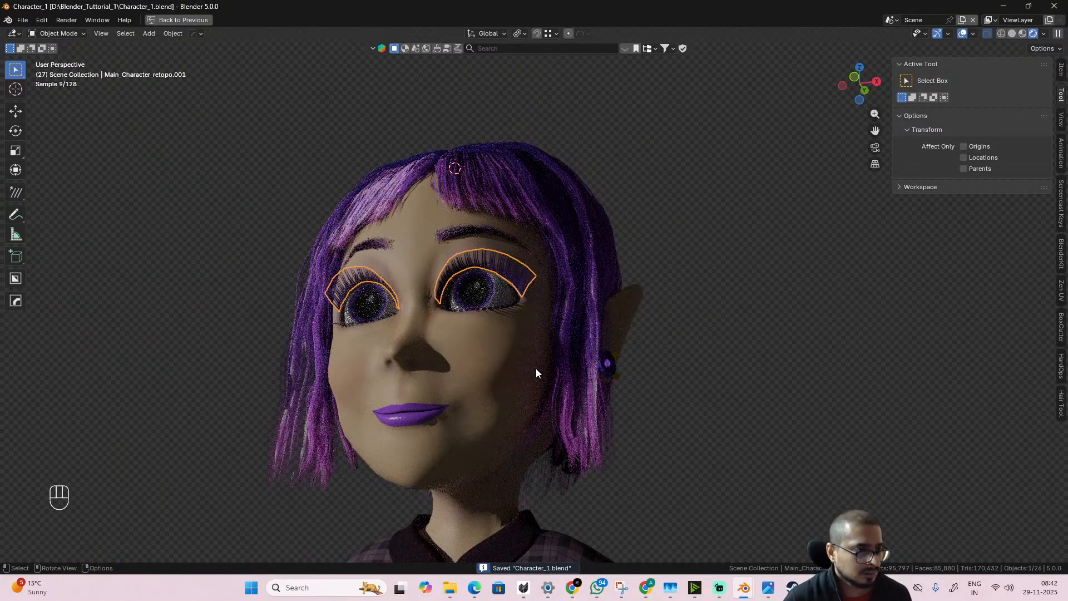
- Mirror the reshaped upper lash mesh across the X axis onto the opposite eye
alt+middle_drag(533, 369, 549, 342)
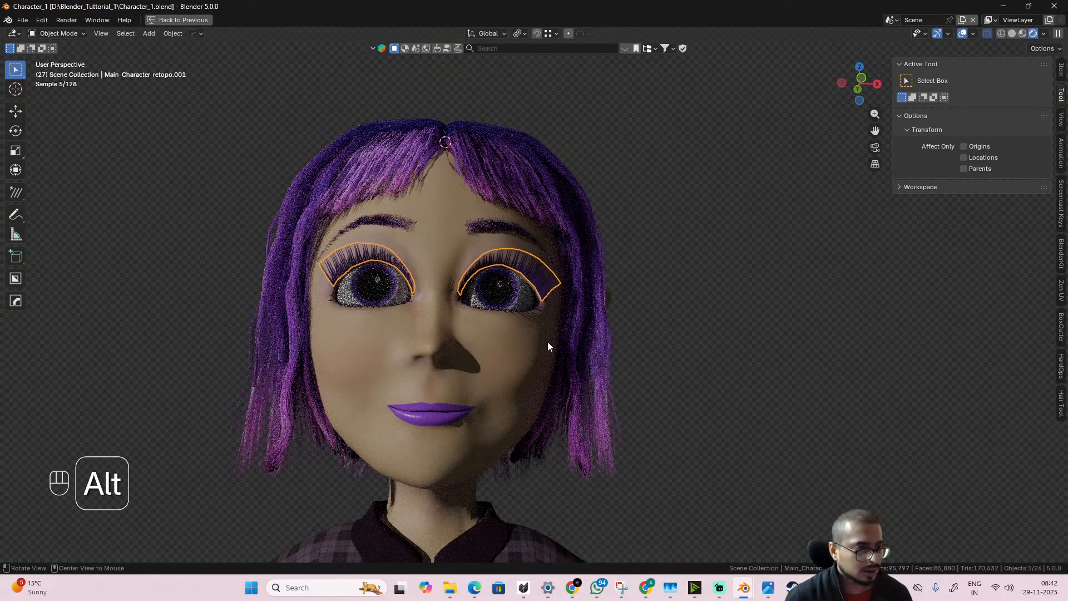
key(alt+x)
scroll(546, 345, down, 6)
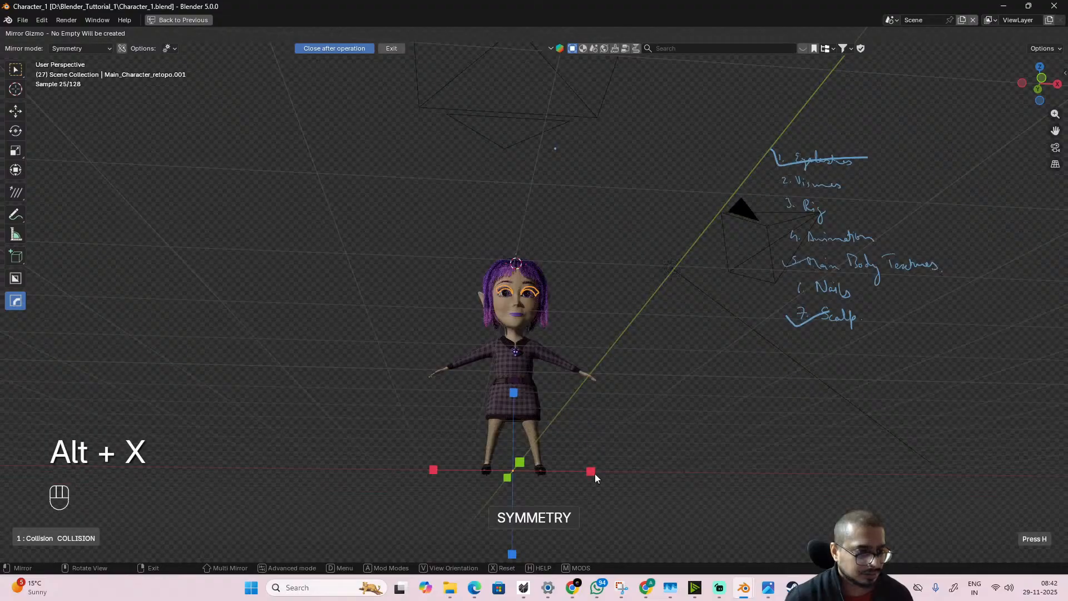
click(590, 472)
key(n)
scroll(607, 375, up, 4)
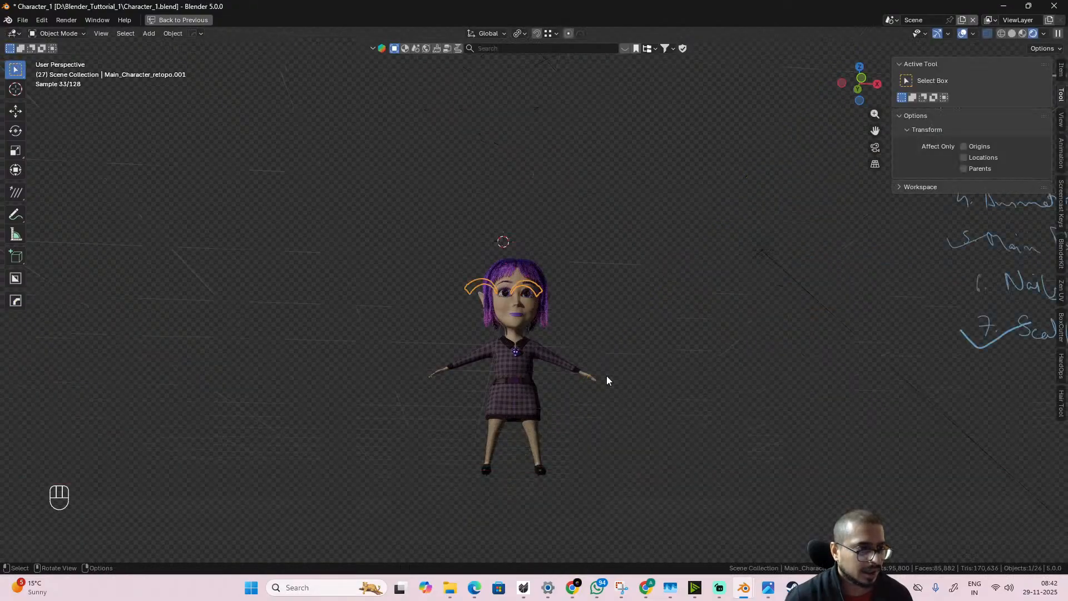
scroll(607, 375, up, 2)
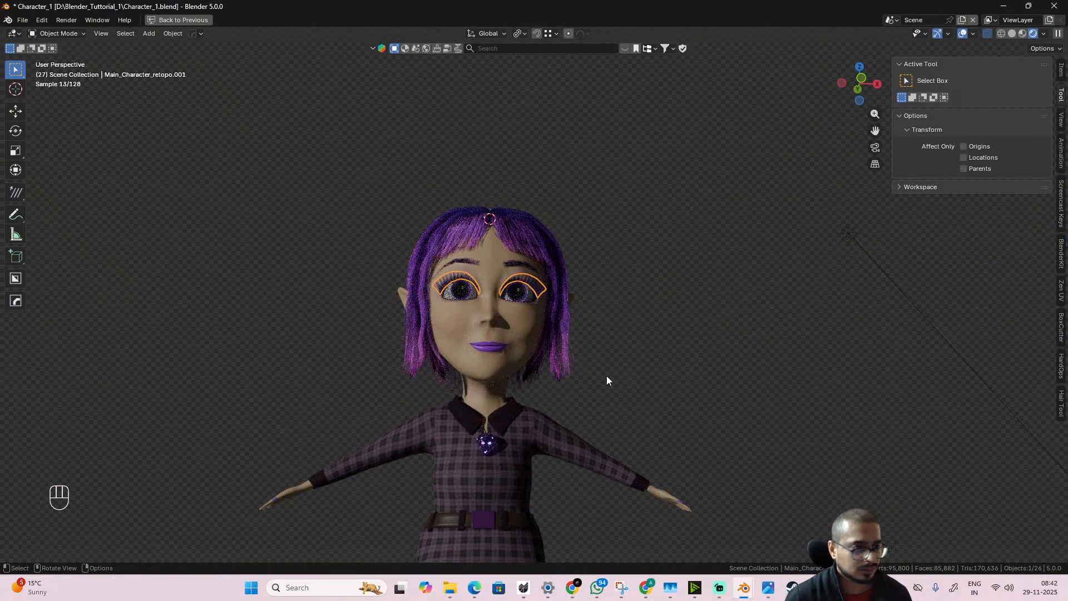
- Check the face from the right, front and camera views, and select the character's left eyeball
key(KP_3)
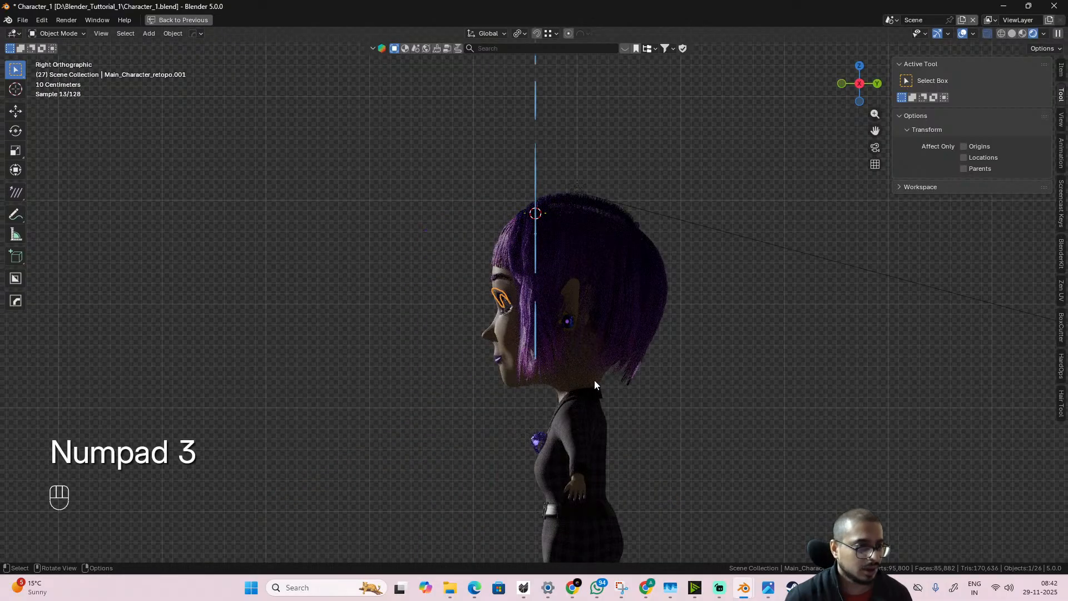
key(KP_1)
key(KP_0)
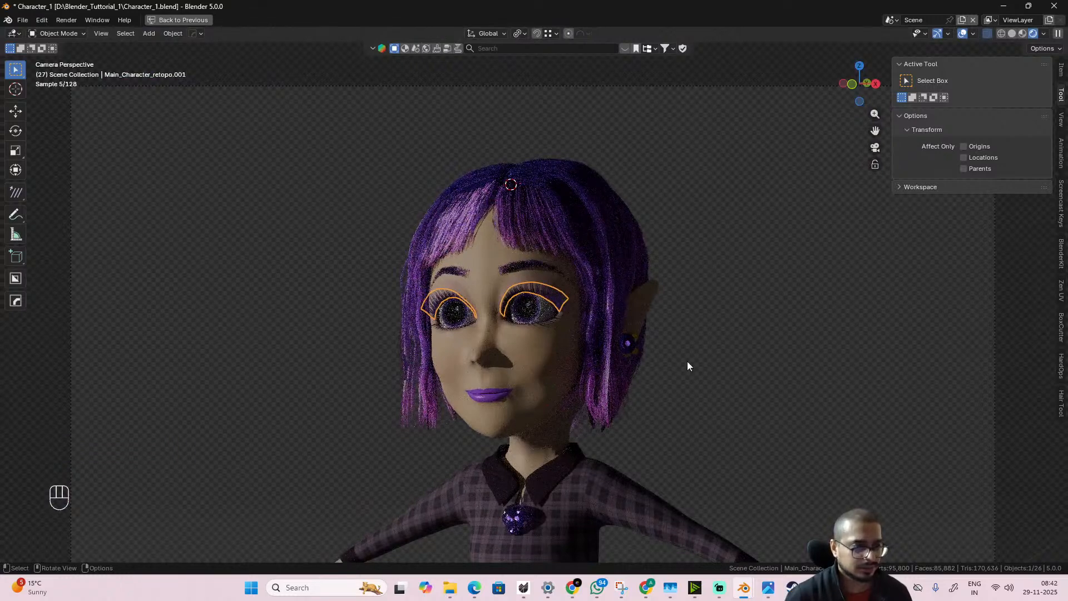
click(747, 412)
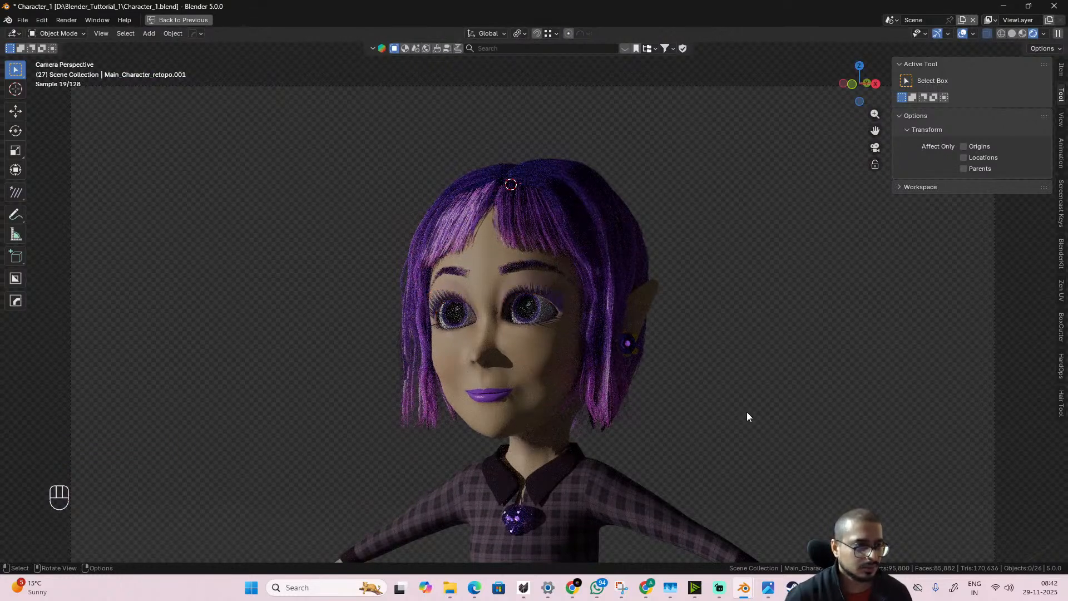
scroll(560, 334, up, 3)
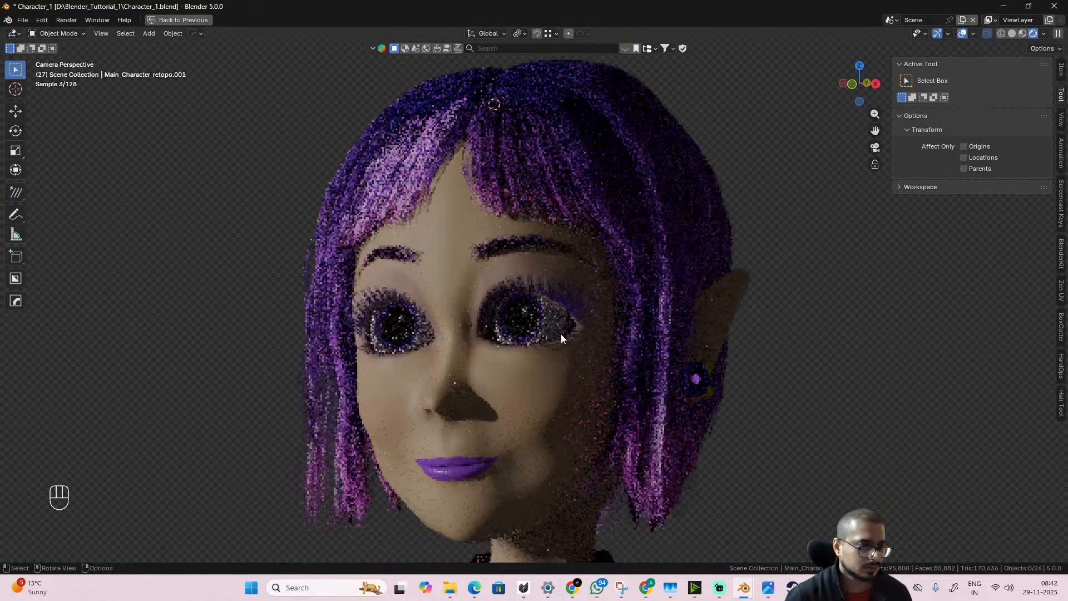
click(545, 328)
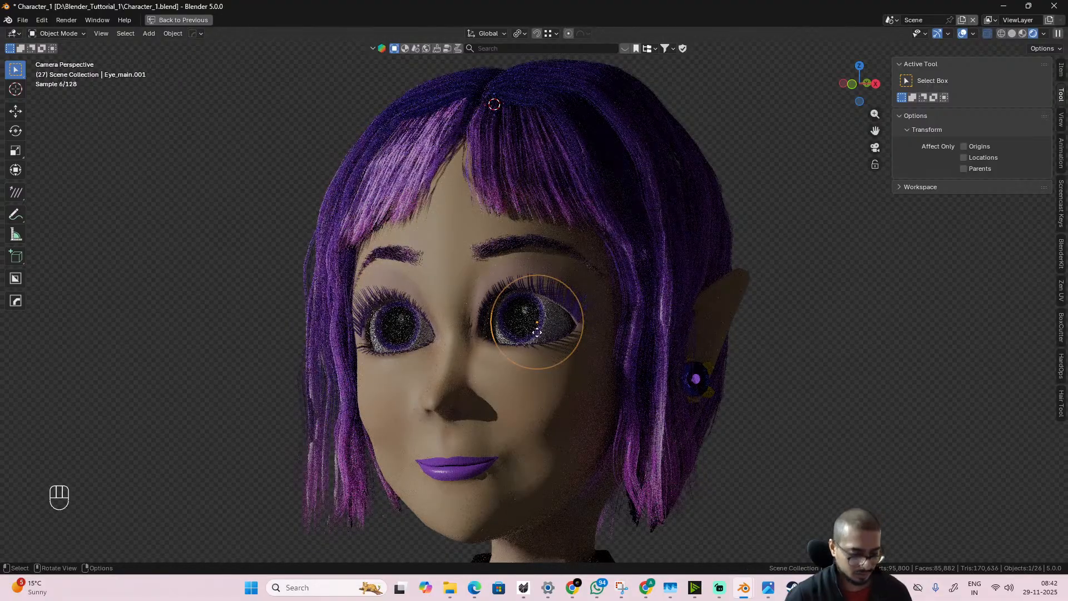
key(g)
right_click(504, 337)
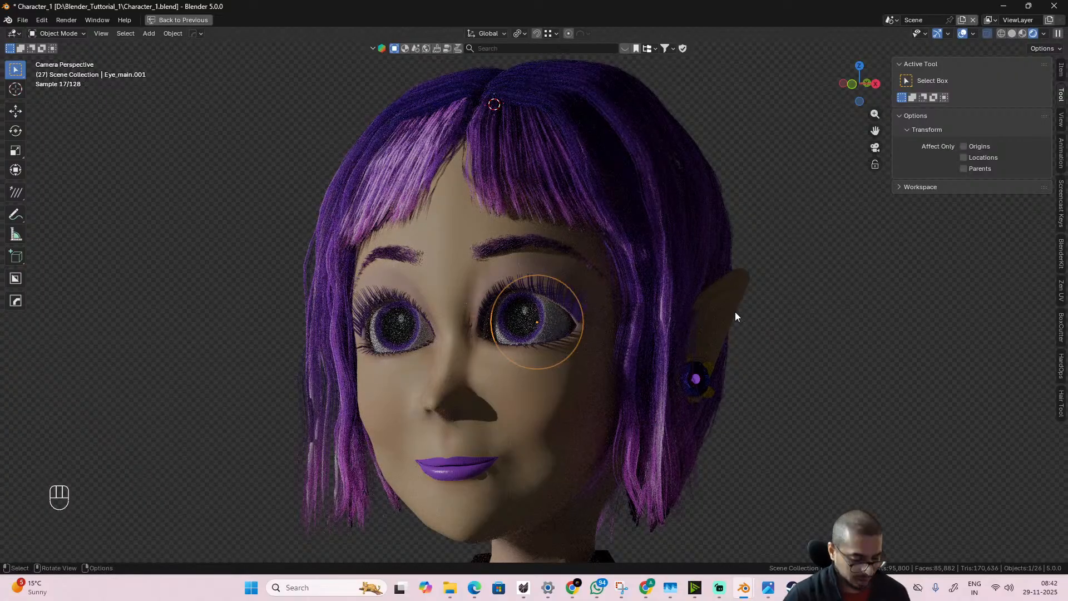
key(ctrl+Tab)
click(649, 317)
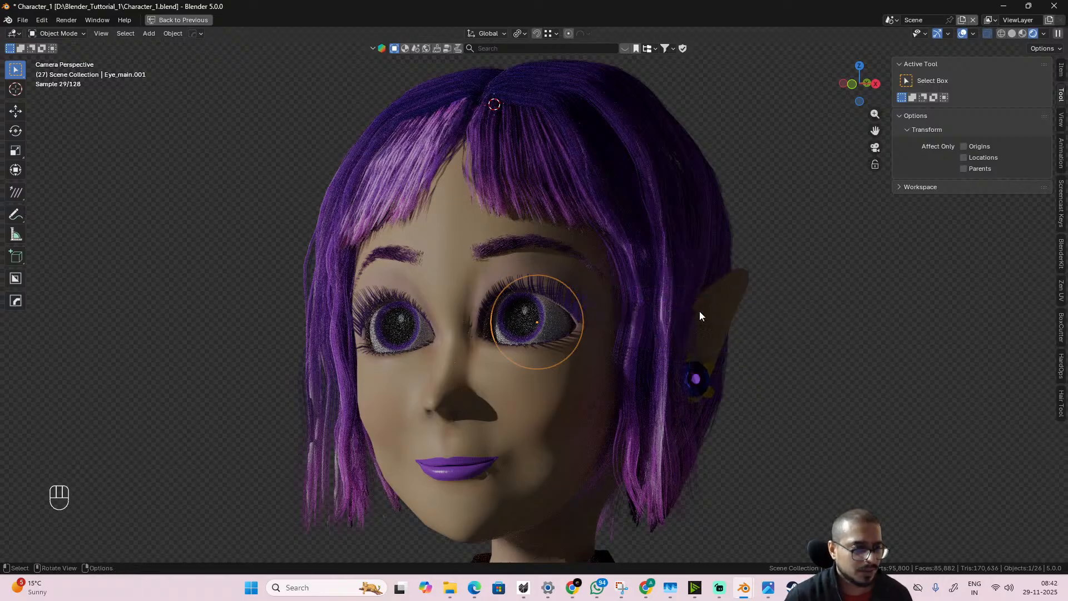
- Restore the full workspace layout, switch to solid shading without X-ray and choose the eyeball's Material.002
key(ctrl+space)
key(z)
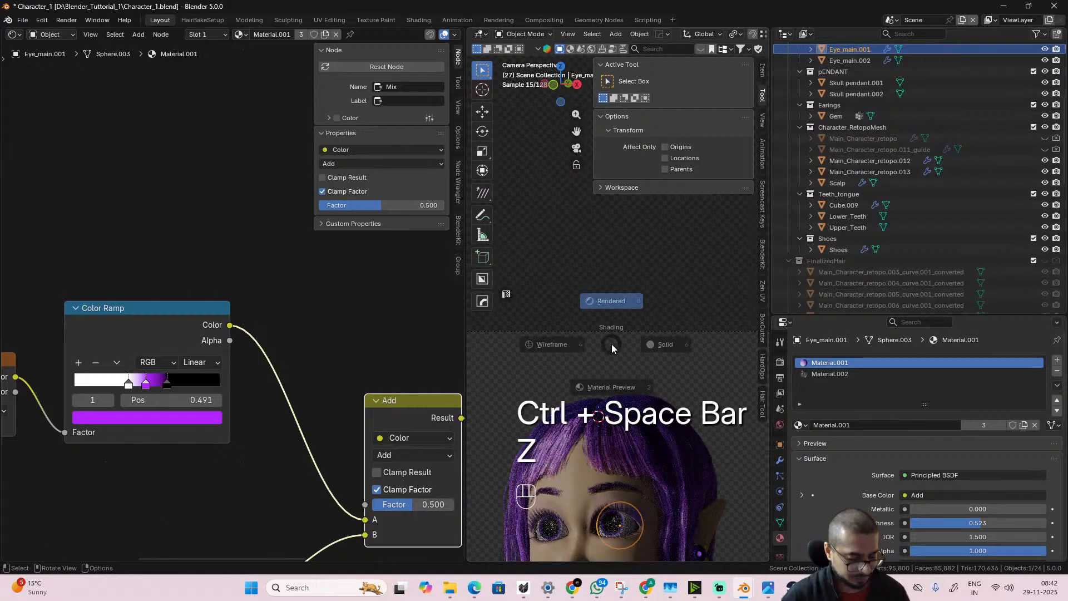
click(702, 343)
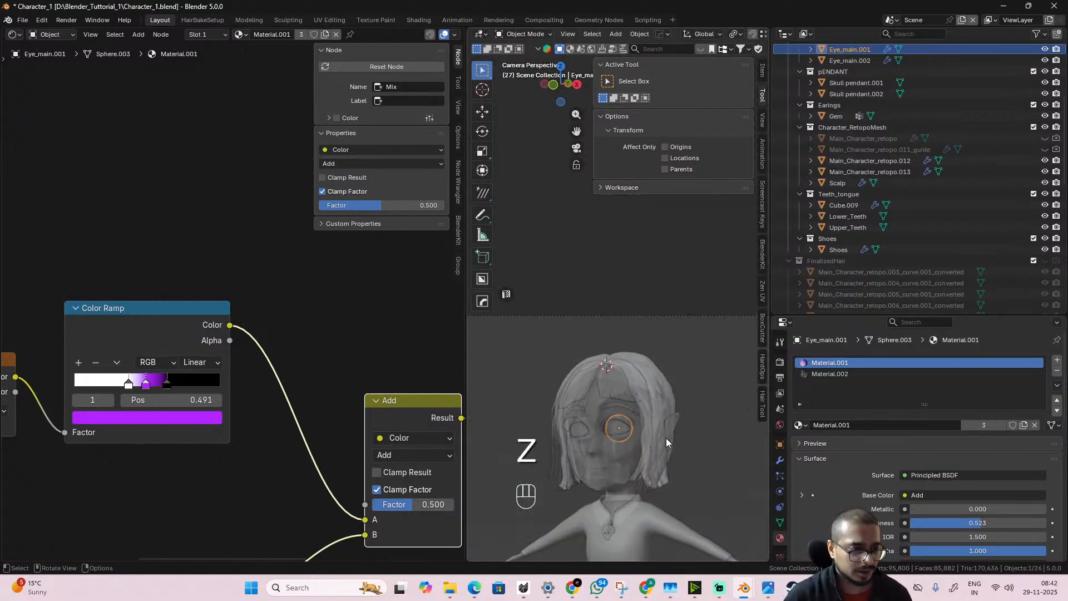
key(alt+z)
scroll(666, 438, up, 3)
click(860, 374)
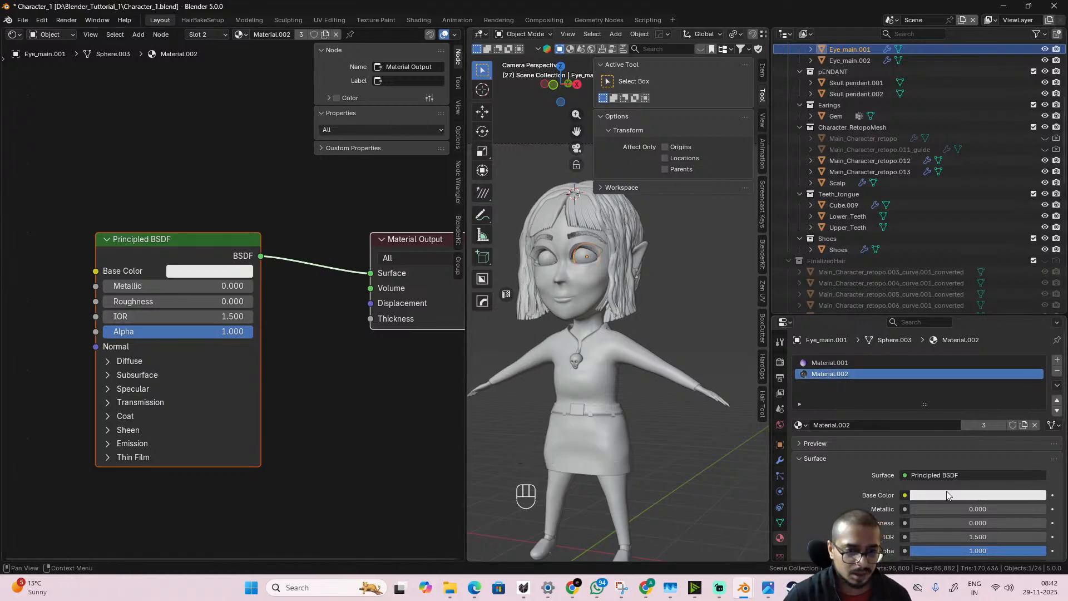
scroll(946, 491, down, 5)
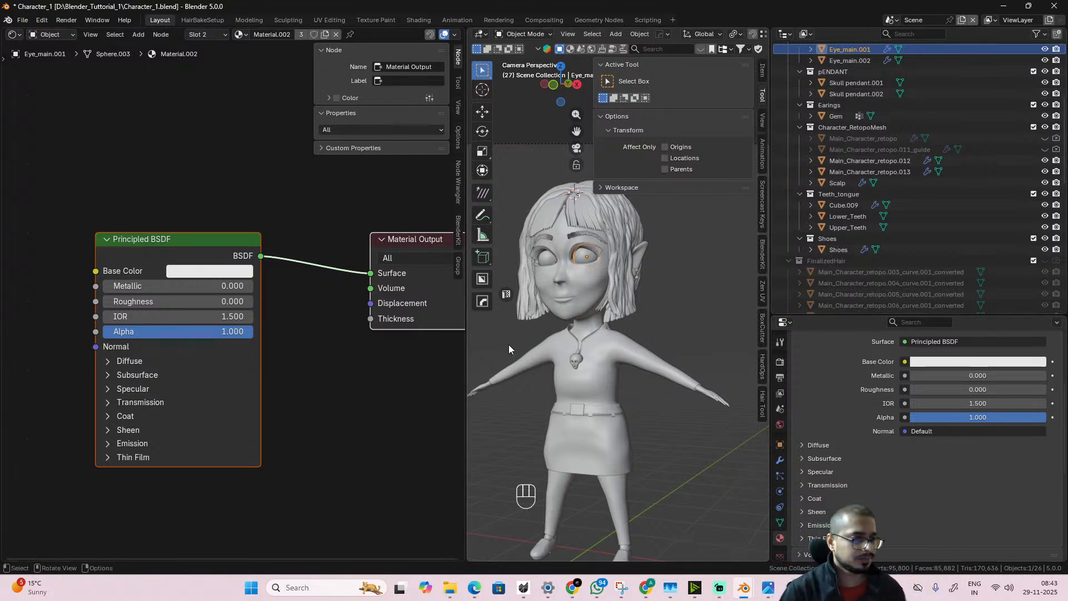
- Widen the 3D viewport against the shader editor and frame the character's face
drag(466, 350, 261, 349)
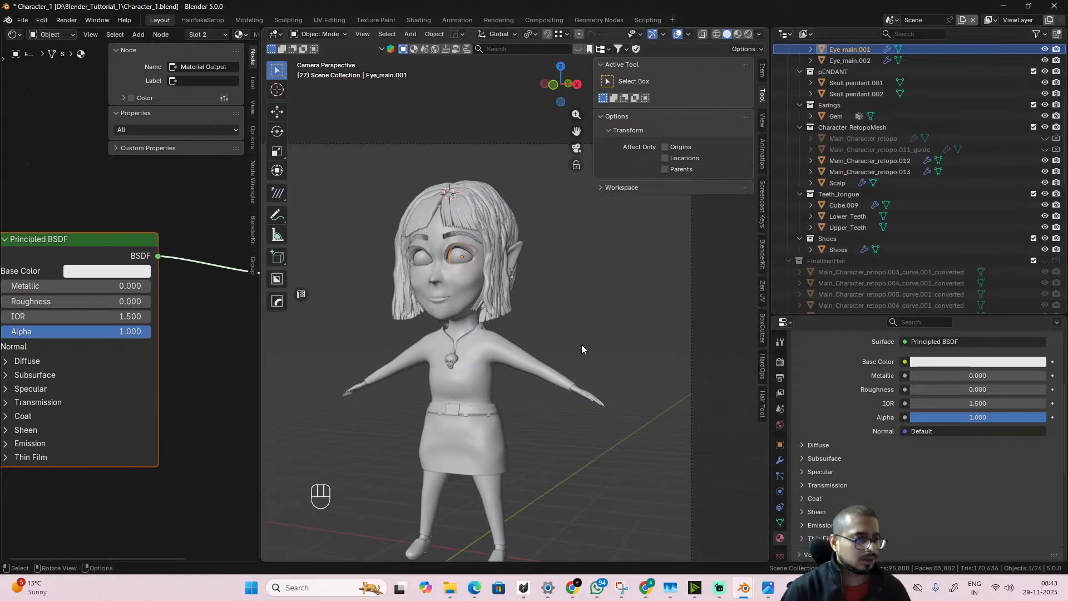
scroll(586, 349, up, 1)
shift+middle_drag(585, 349, 626, 378)
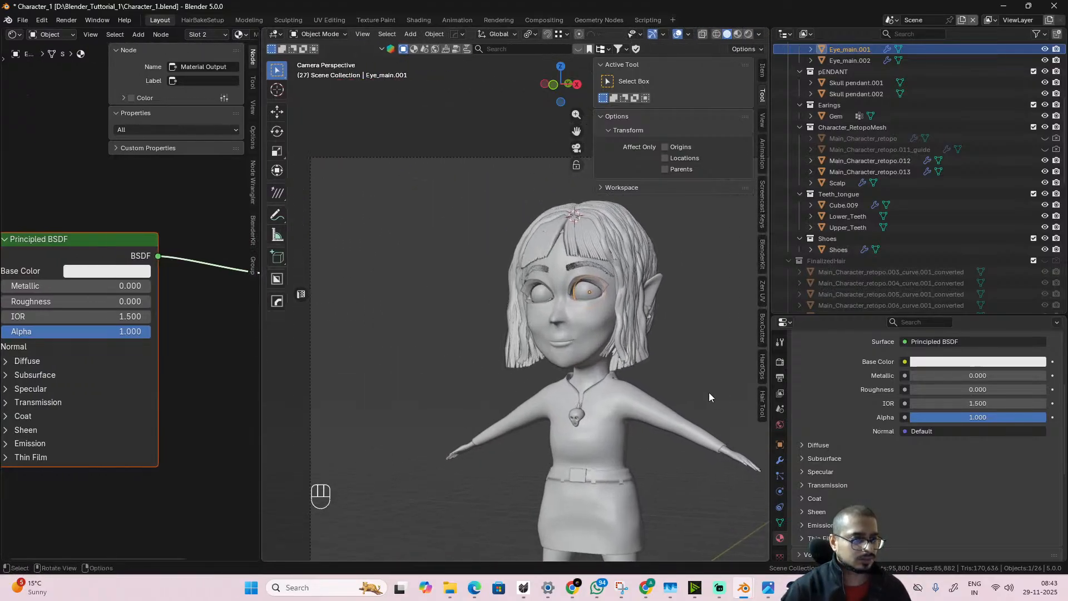
scroll(707, 393, up, 2)
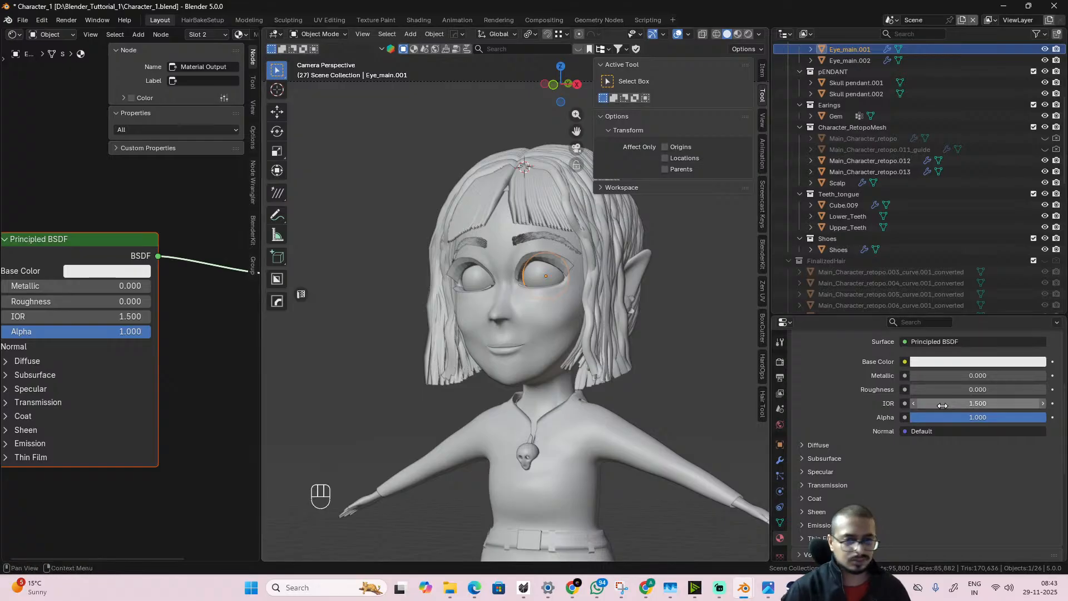
- Set the IOR of the eye's Principled BSDF in Material.002 to 1.3
click(977, 403)
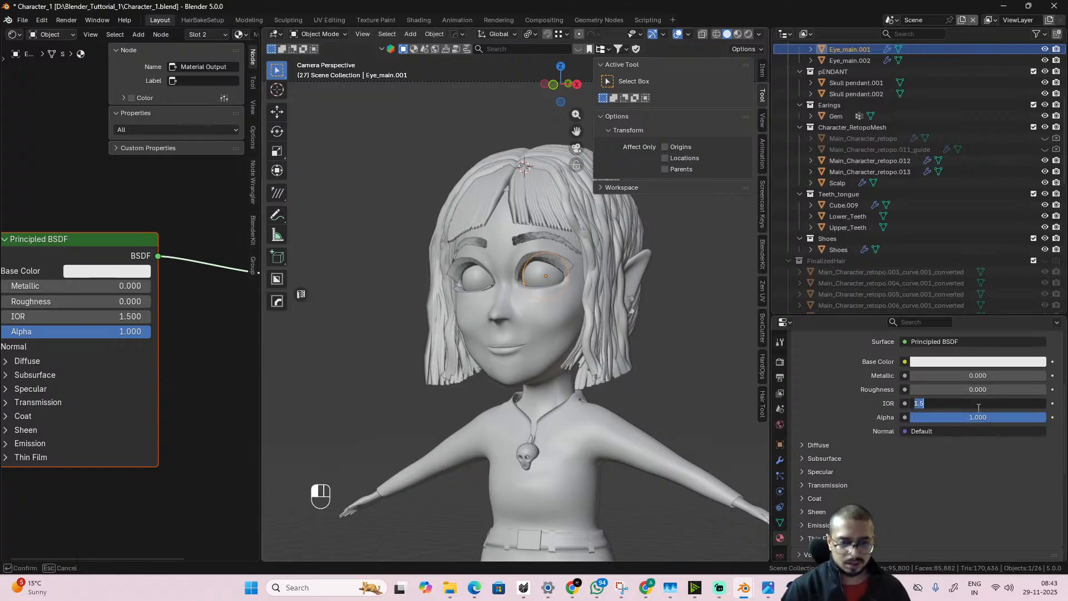
text(1)
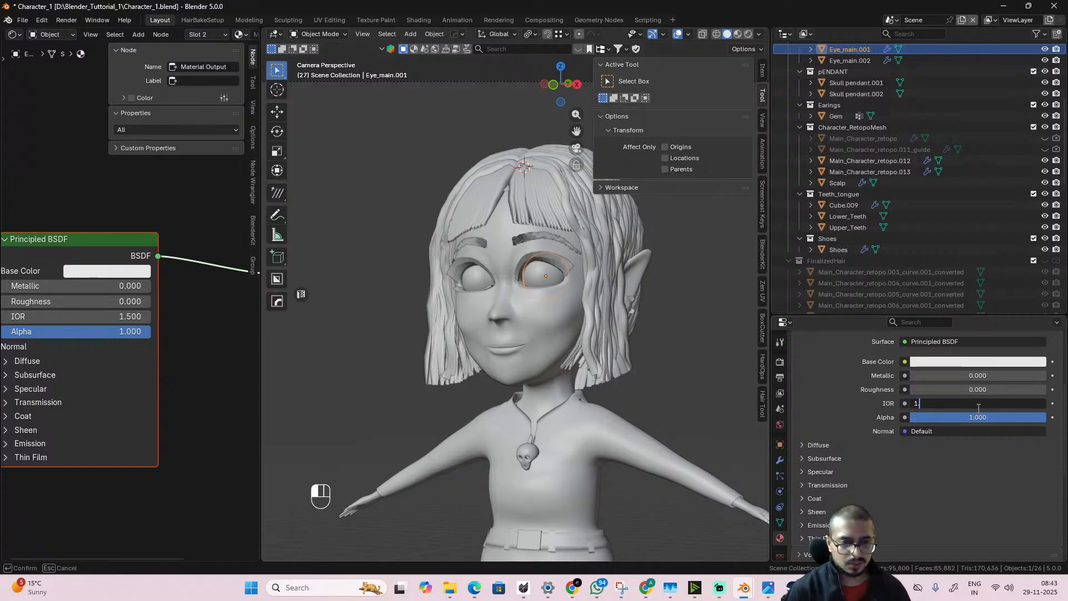
text(.3)
key(Return)
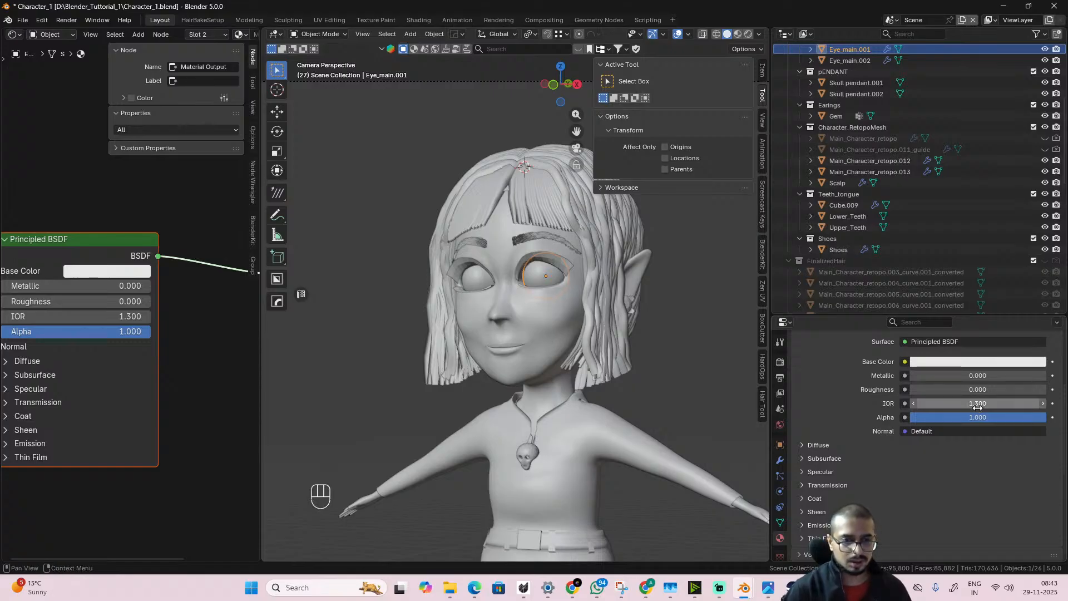
- Switch the viewport to rendered shading and examine the eyes up close
click(746, 35)
scroll(636, 338, up, 5)
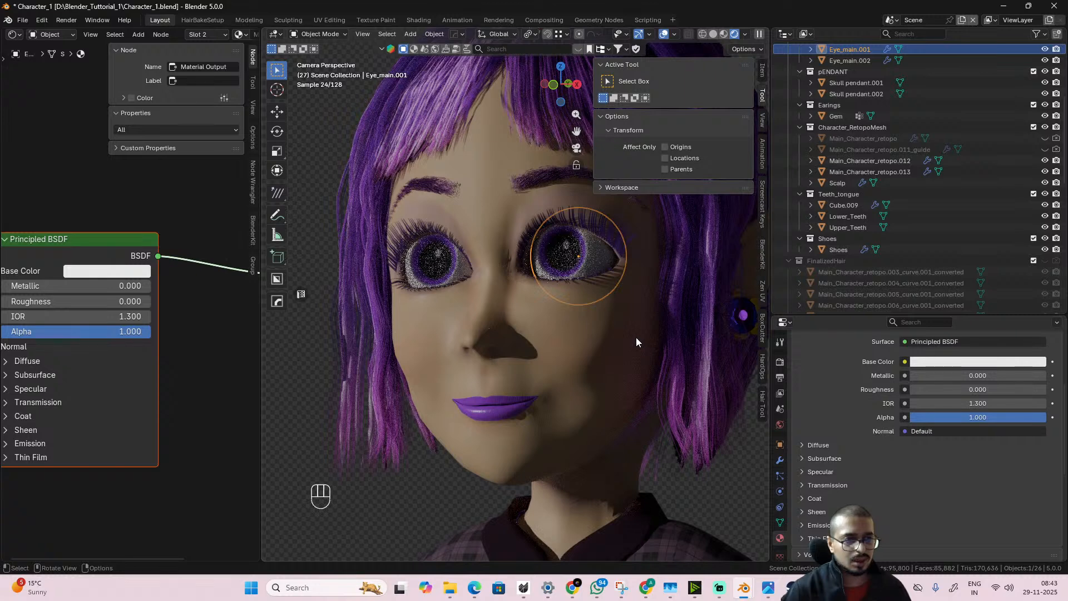
scroll(887, 447, down, 2)
scroll(863, 440, down, 1)
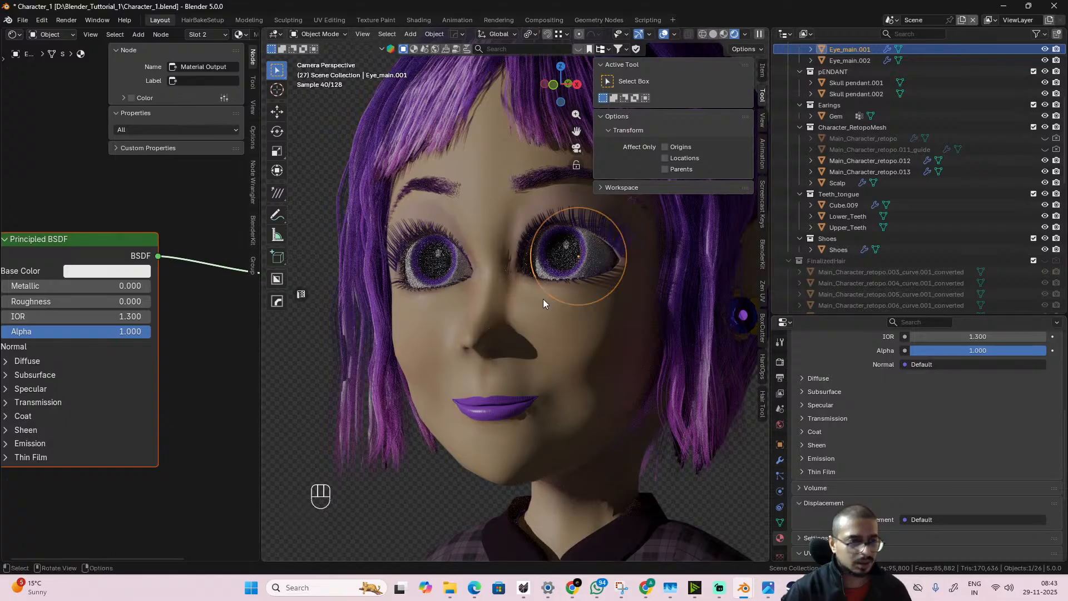
- Hide the shader editor's sidebar and add a Glass BSDF node below the Principled BSDF in Material.002
scroll(92, 316, down, 2)
scroll(97, 331, down, 3)
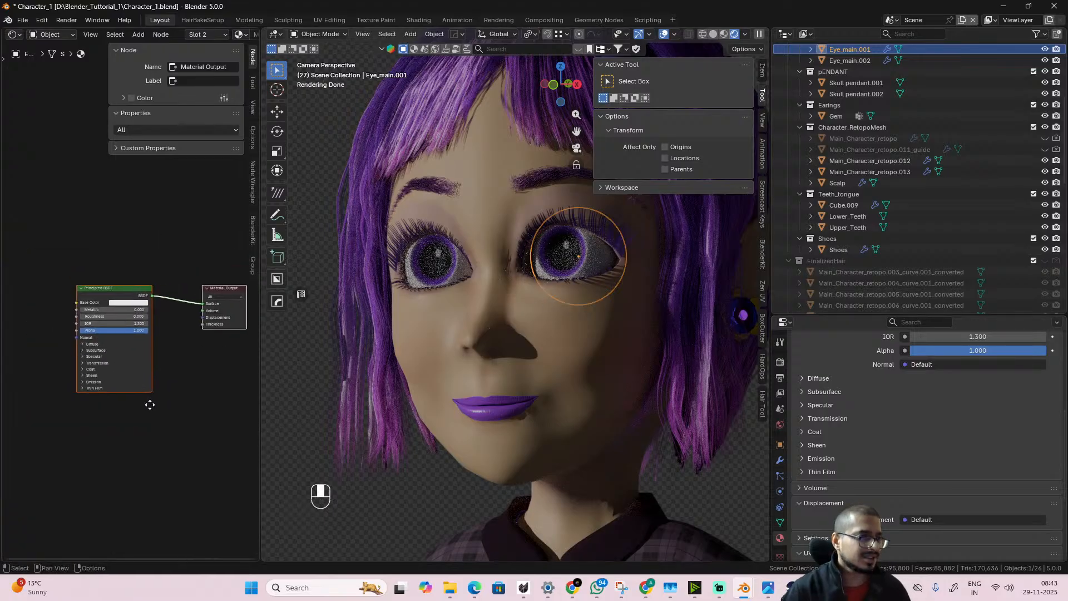
click(115, 323)
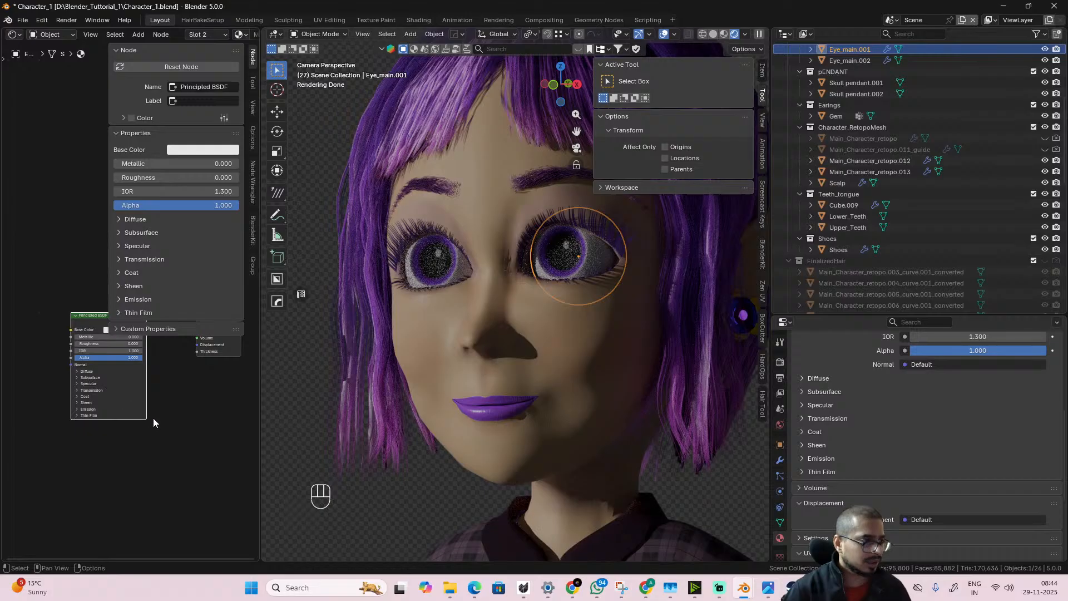
key(n)
key(shift+a)
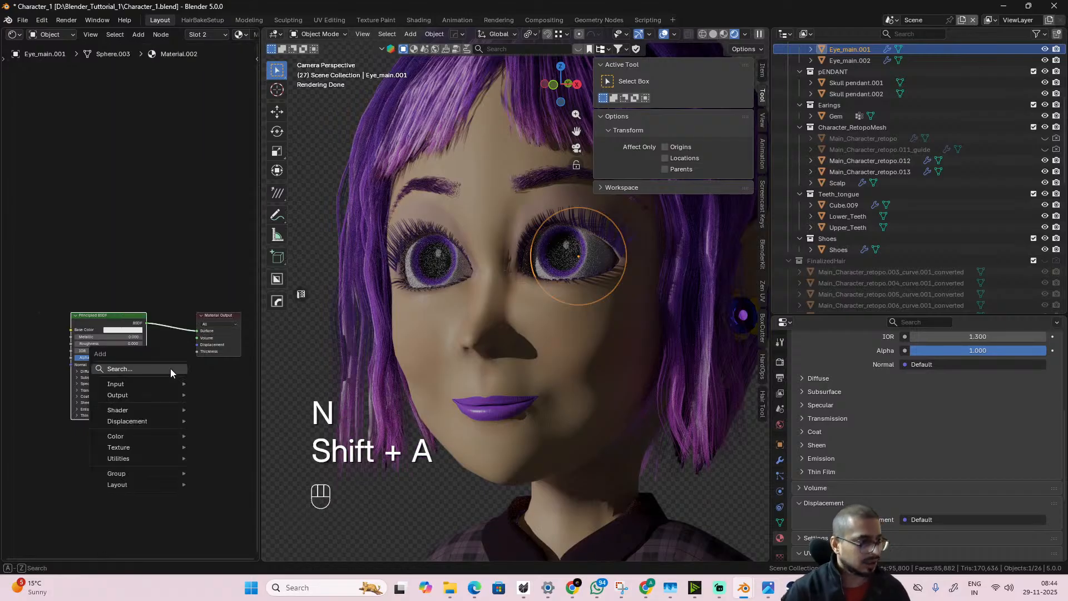
click(170, 369)
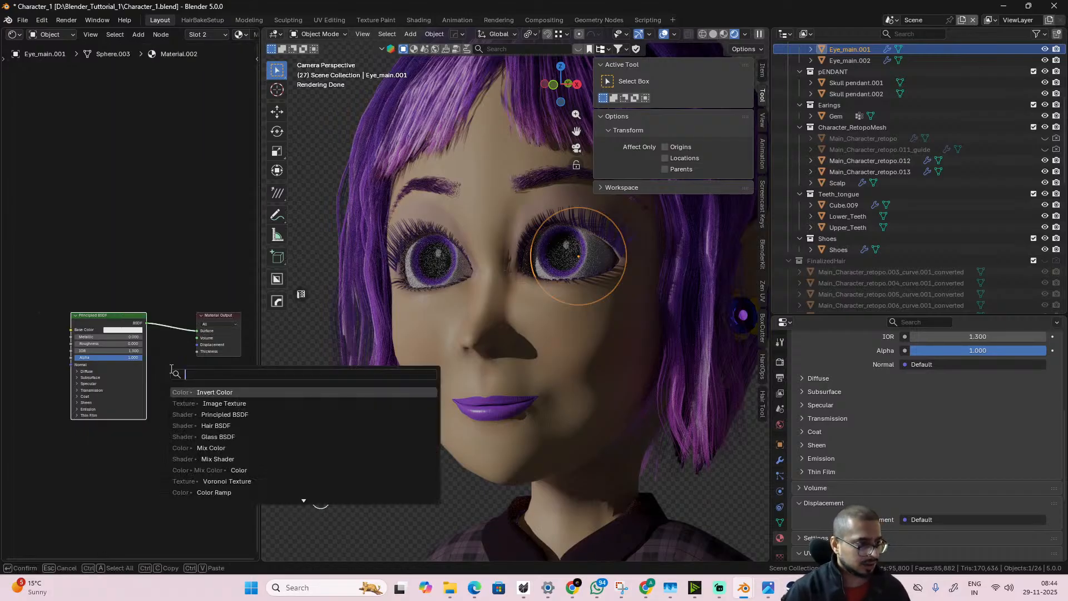
click(178, 436)
click(74, 425)
- Connect the Glass BSDF to the Material Output's Surface and delete the Principled BSDF, putting the glass node in its place
drag(119, 436, 198, 331)
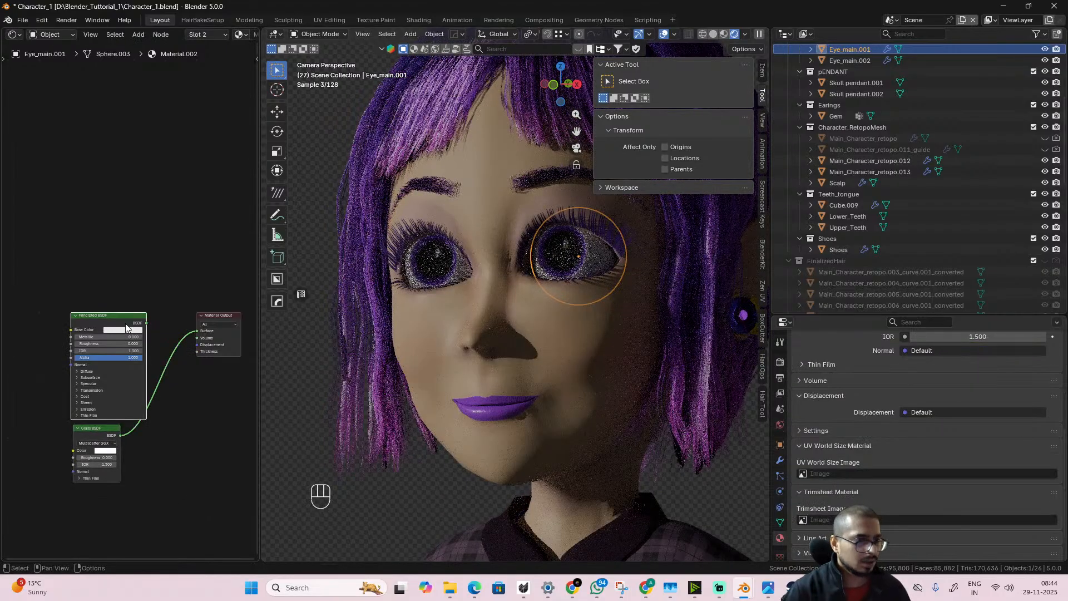
key(Delete)
drag(102, 428, 147, 321)
- Set the Glass BSDF's IOR to 1.3 and expand its Thin Film settings
scroll(151, 405, up, 9)
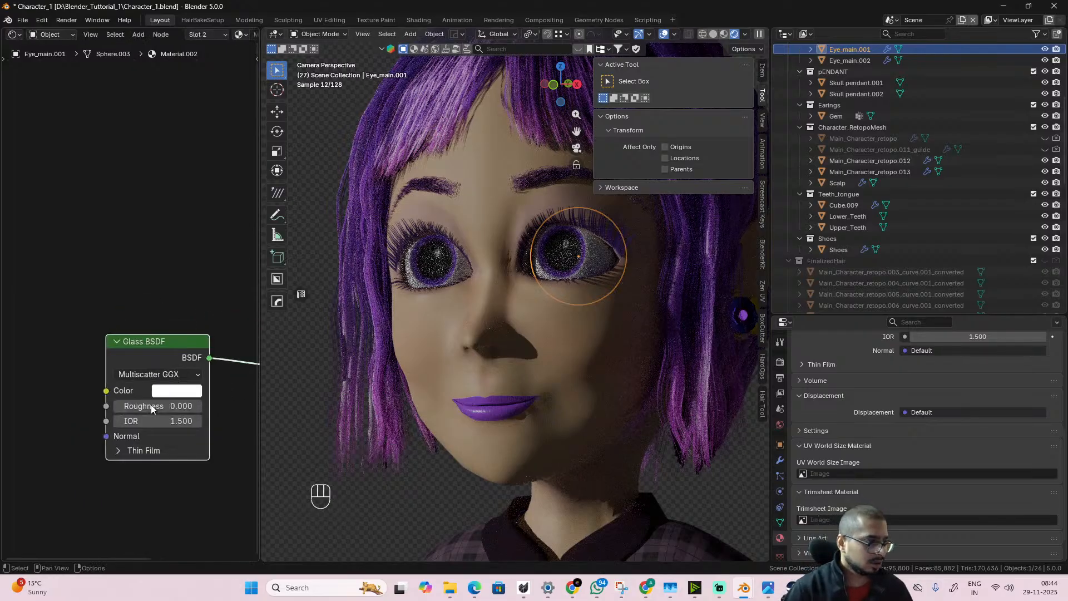
scroll(151, 405, up, 1)
click(189, 436)
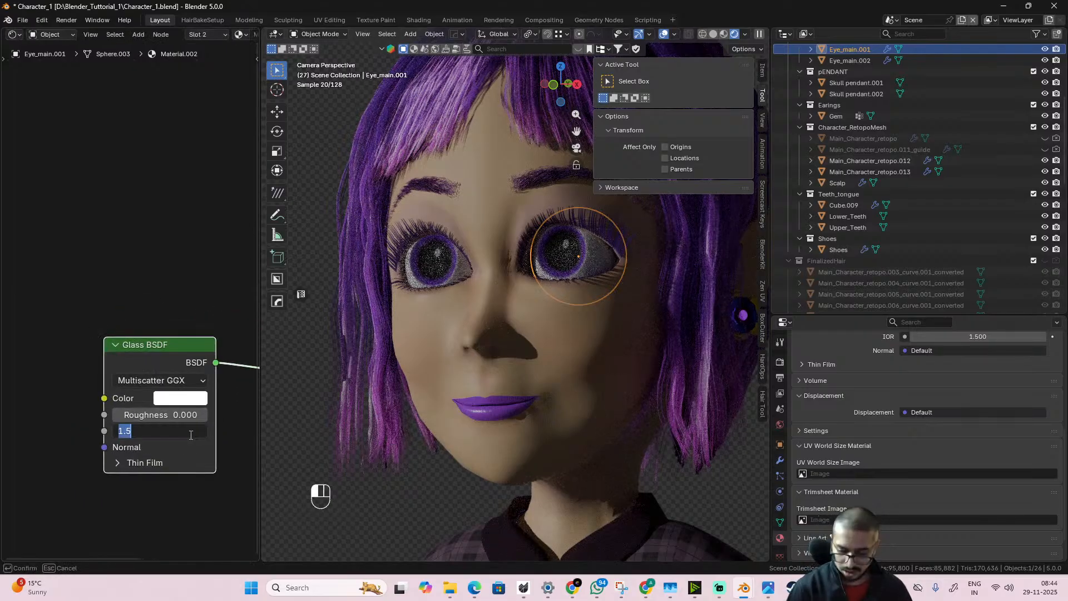
text(1.3)
key(Return)
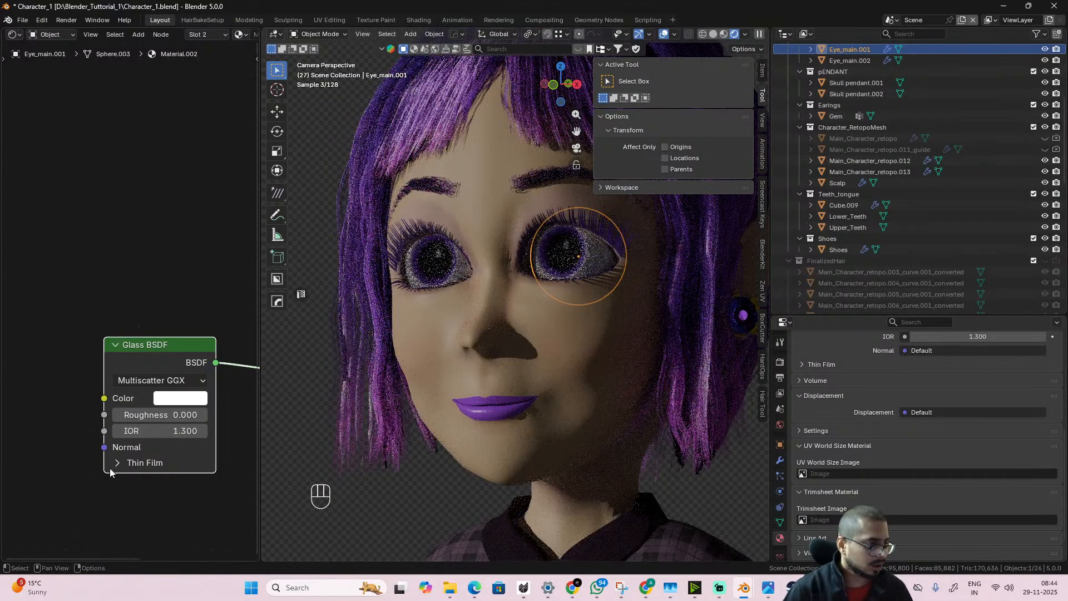
click(146, 463)
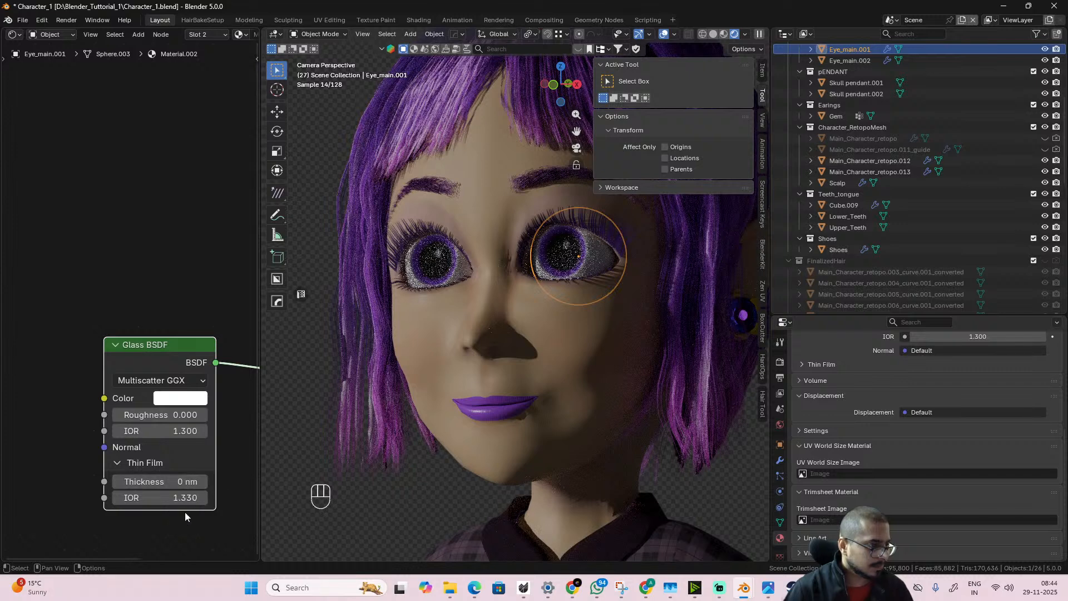
- Set the Glass BSDF's thin film thickness to 200 pm and its roughness to 0.001
click(204, 484)
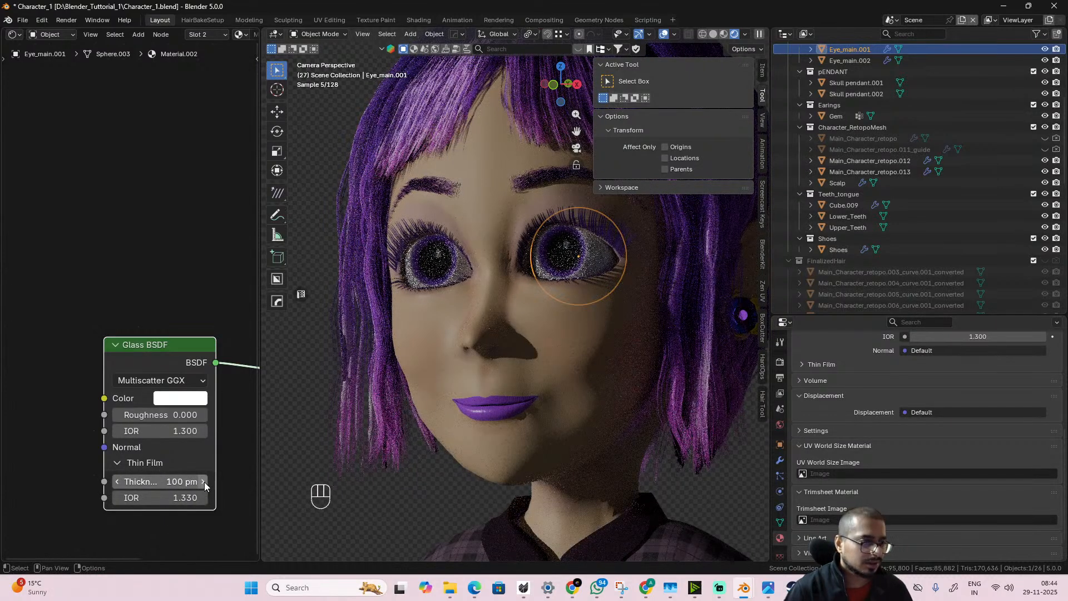
click(203, 482)
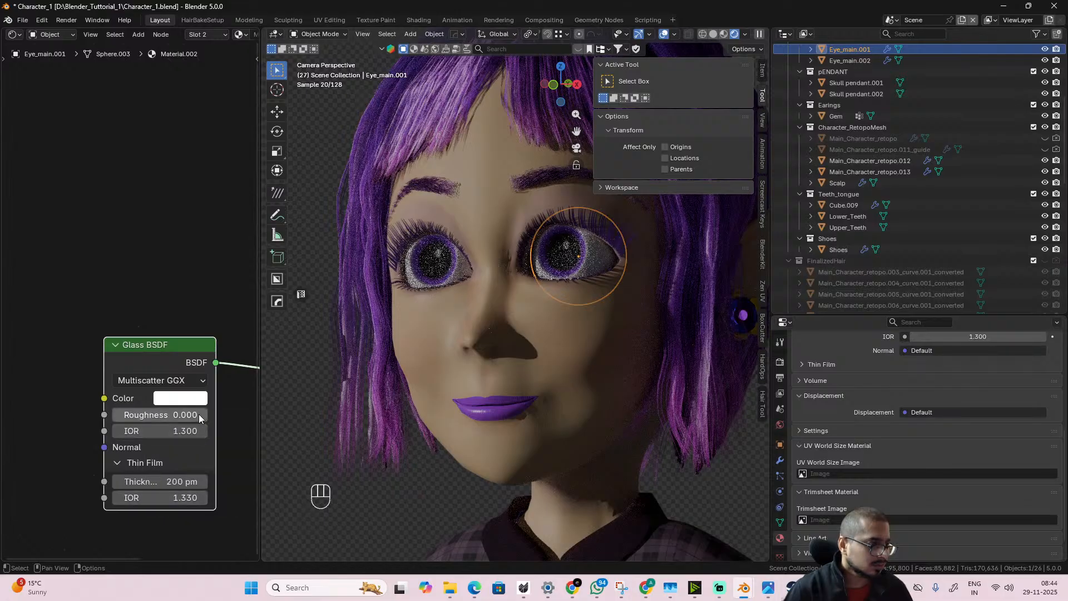
shift+drag(170, 415, 183, 415)
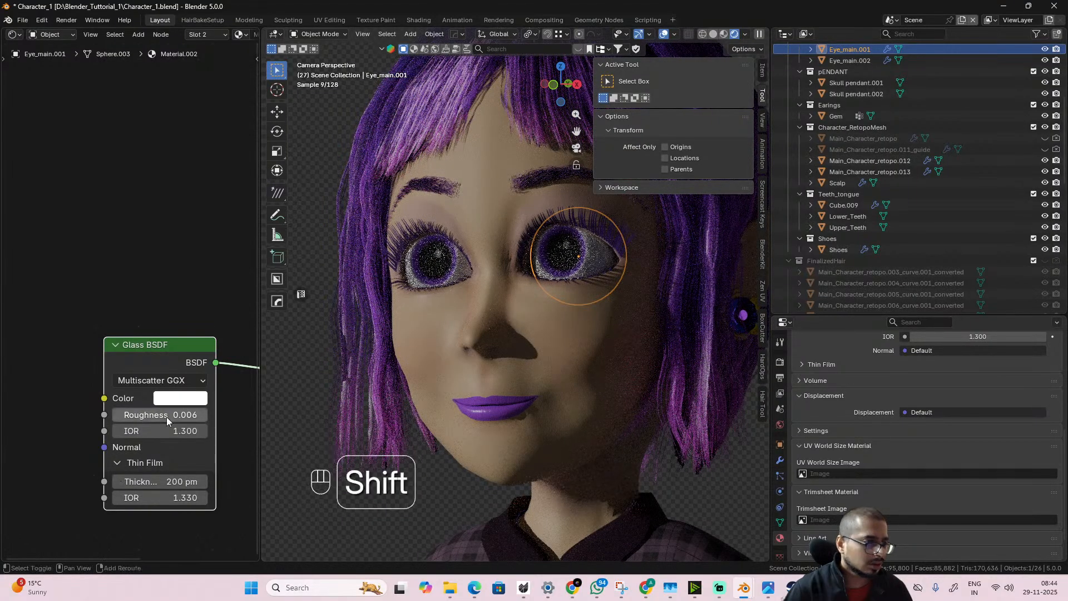
shift+drag(179, 415, 171, 415)
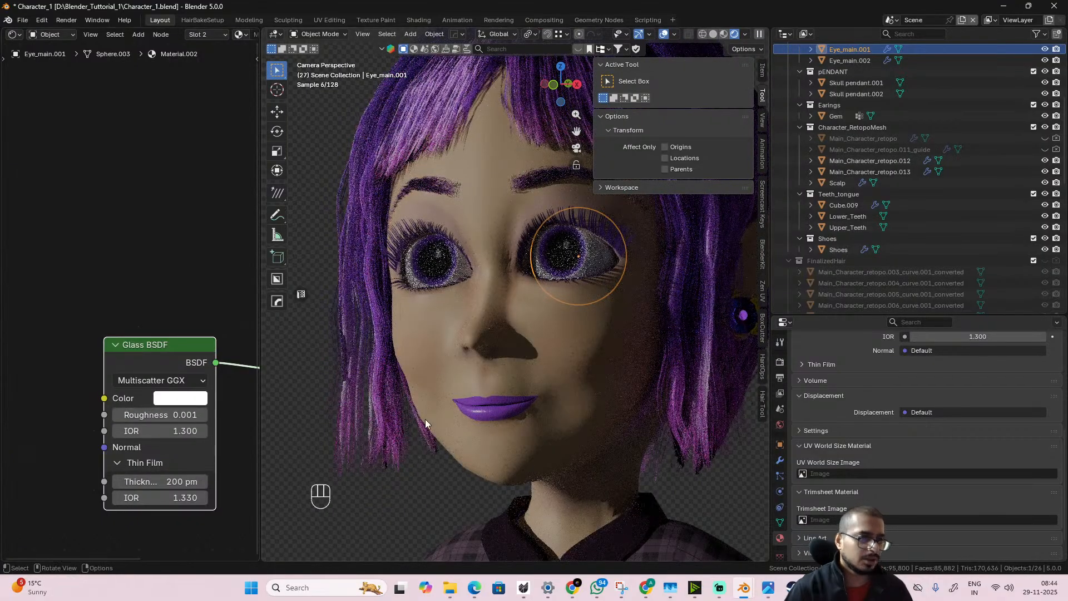
- Render the current frame of the character as a still image
key(F12)
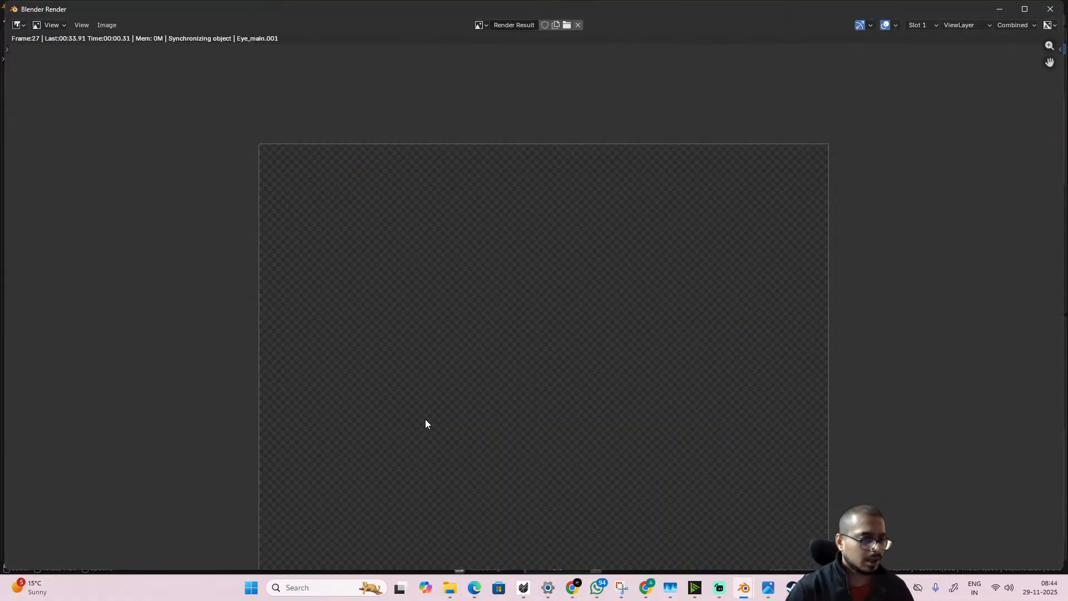
scroll(530, 385, down, 2)
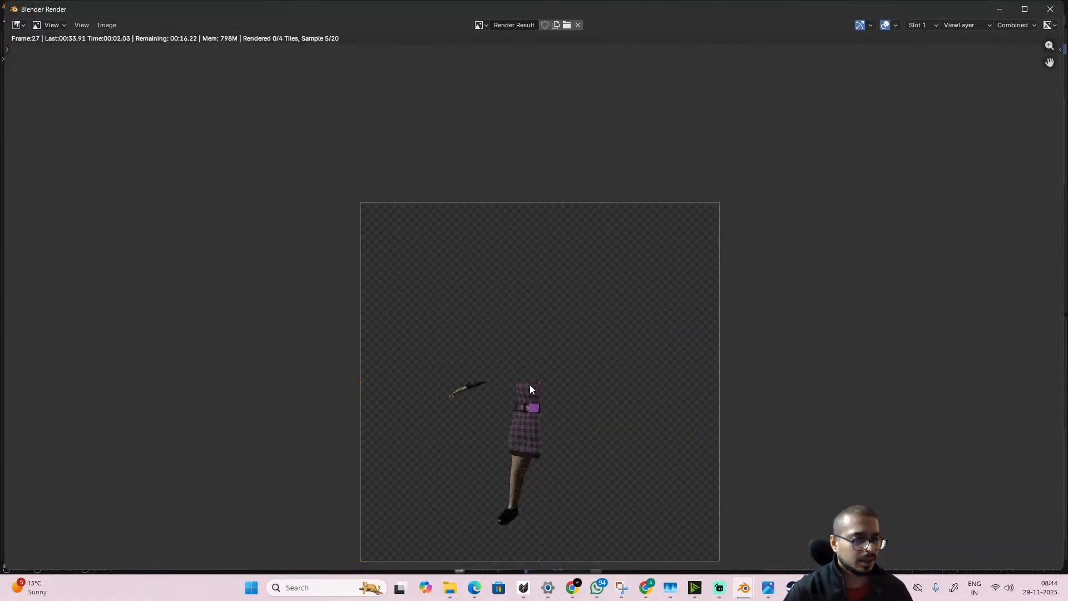
scroll(529, 385, up, 1)
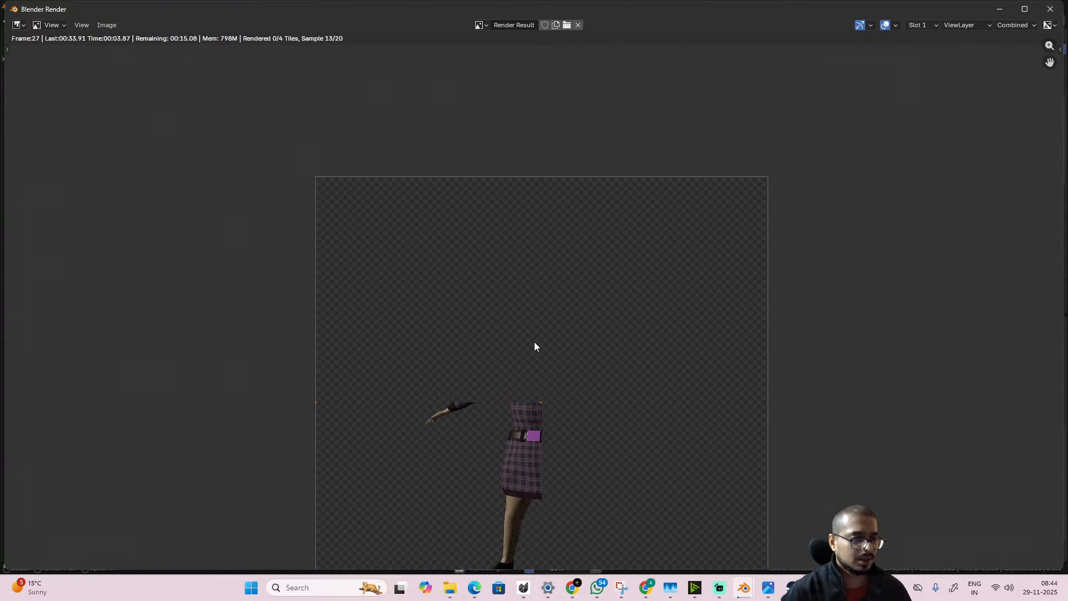
middle_drag(534, 343, 599, 368)
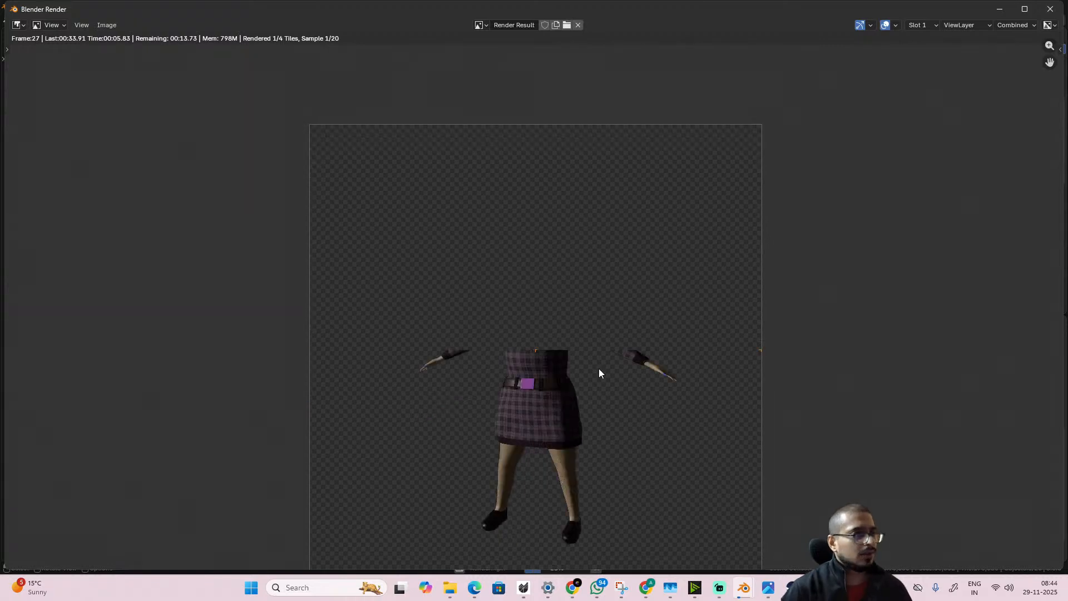
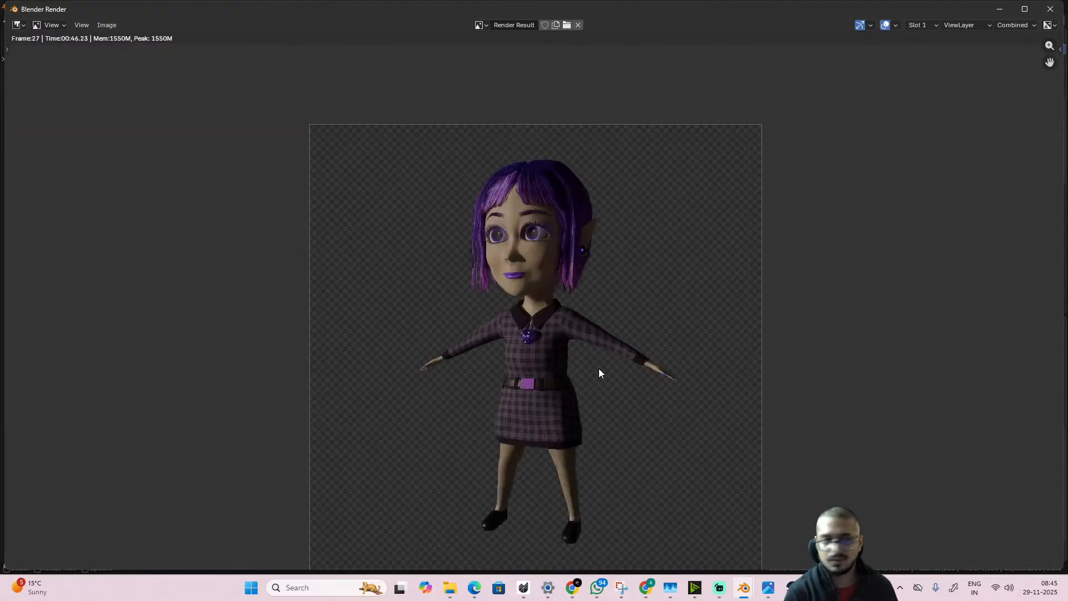
- Examine the rendered face up close, checking the glass eyes, eyelashes, eyebrows and hair
scroll(599, 368, up, 5)
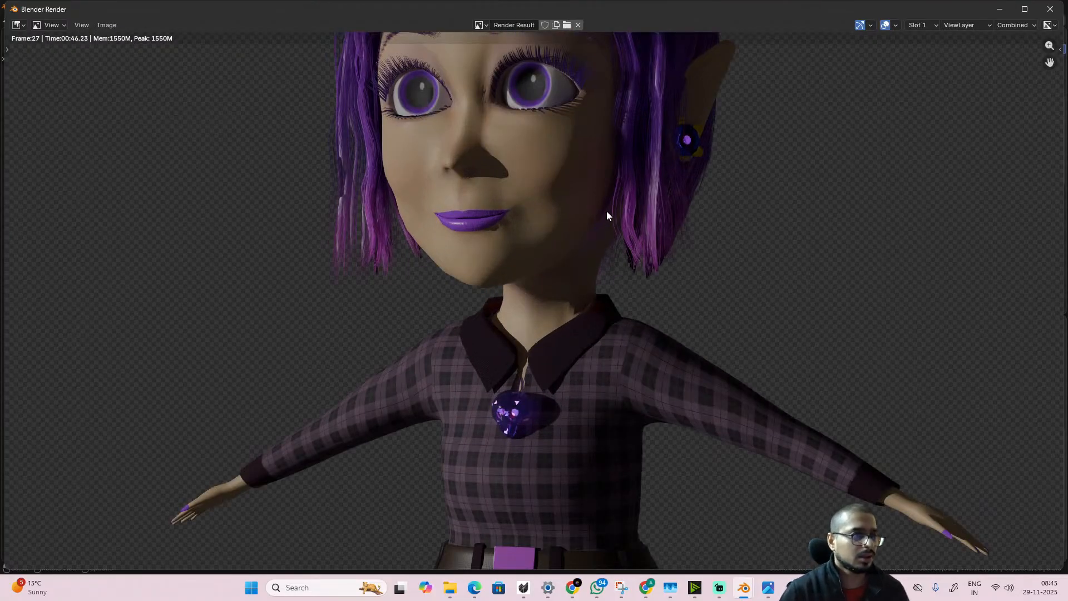
middle_drag(594, 247, 589, 425)
scroll(586, 415, up, 5)
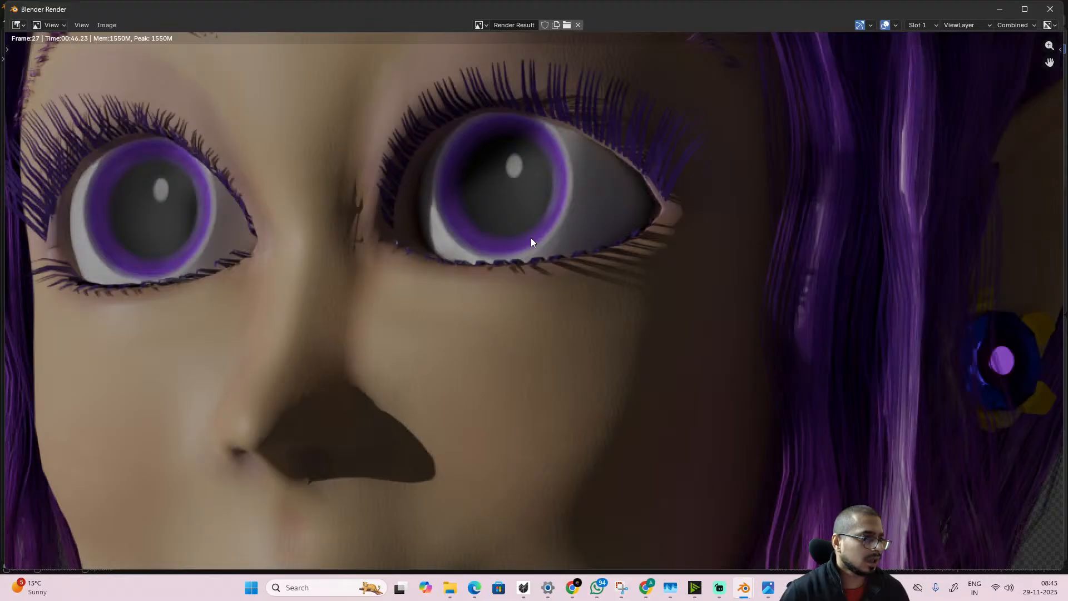
scroll(531, 238, down, 2)
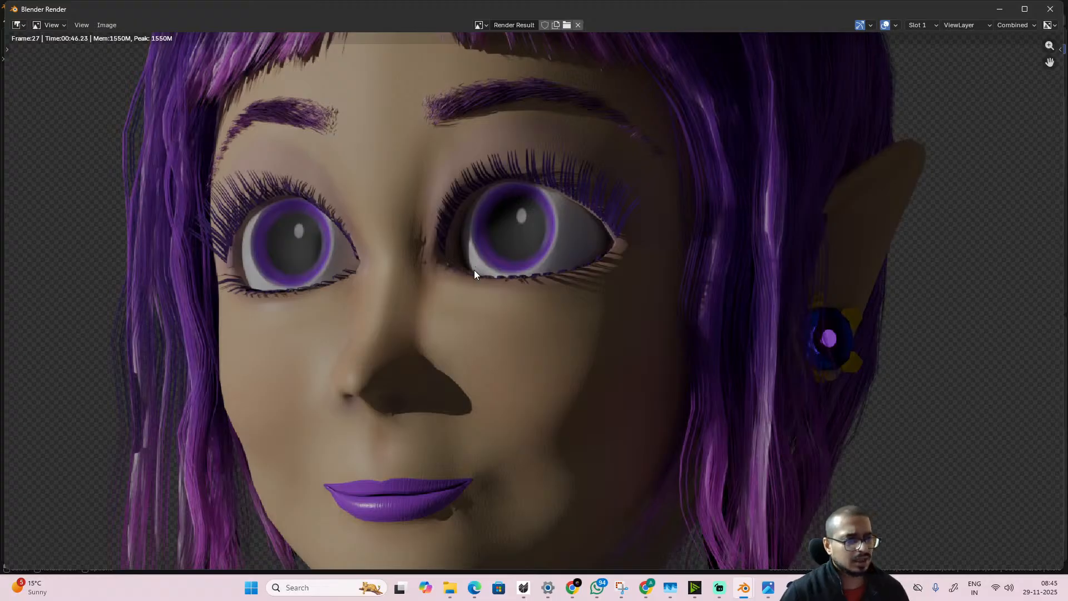
scroll(523, 267, down, 6)
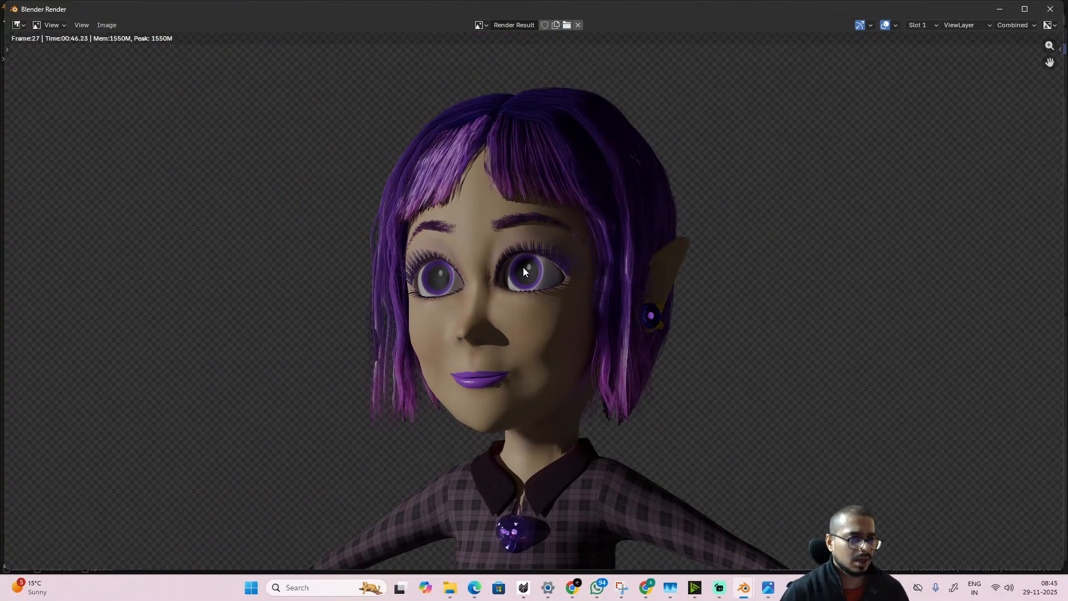
scroll(527, 298, up, 3)
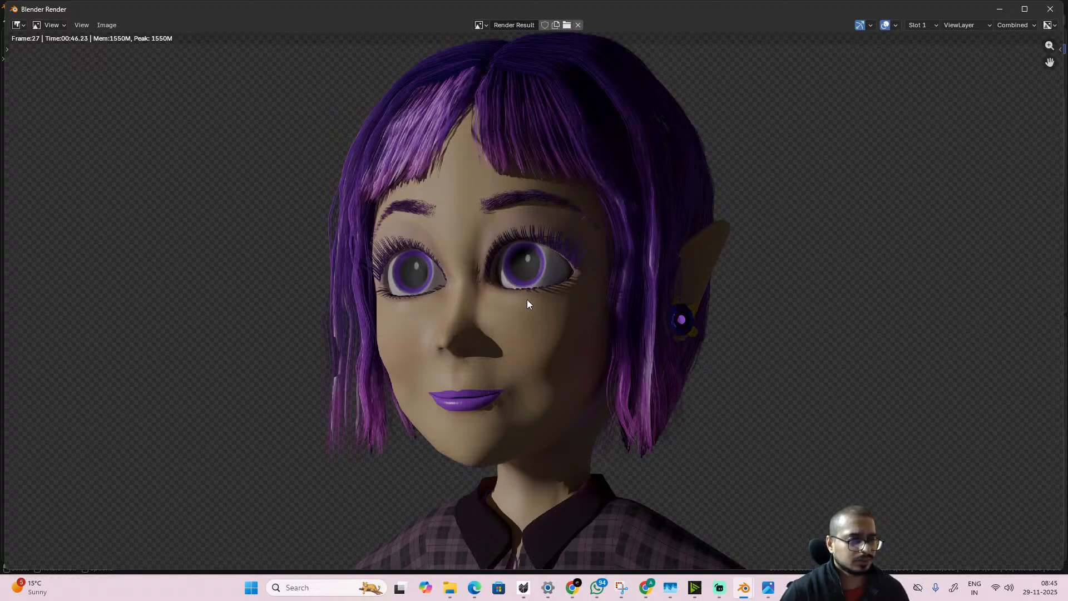
scroll(526, 299, down, 4)
scroll(532, 292, up, 6)
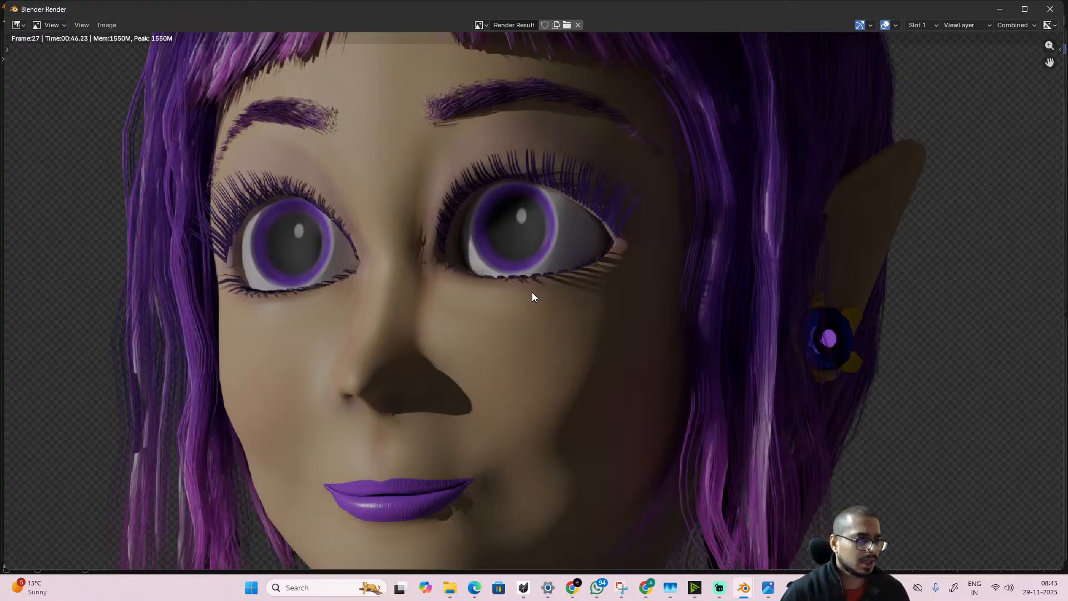
scroll(549, 286, down, 6)
scroll(544, 334, up, 2)
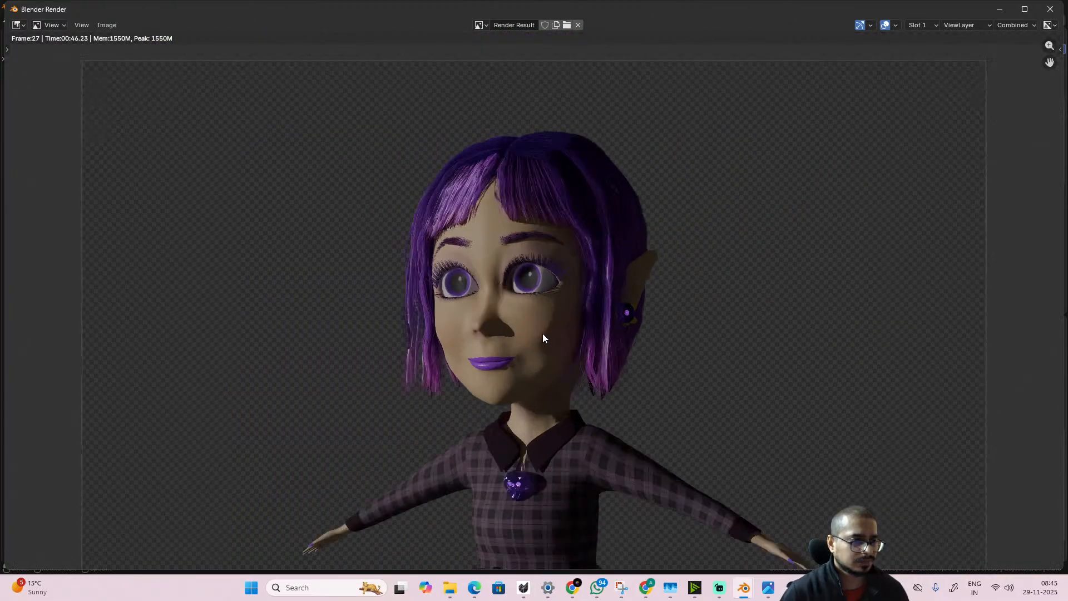
scroll(543, 337, up, 2)
scroll(544, 334, down, 3)
scroll(543, 335, up, 3)
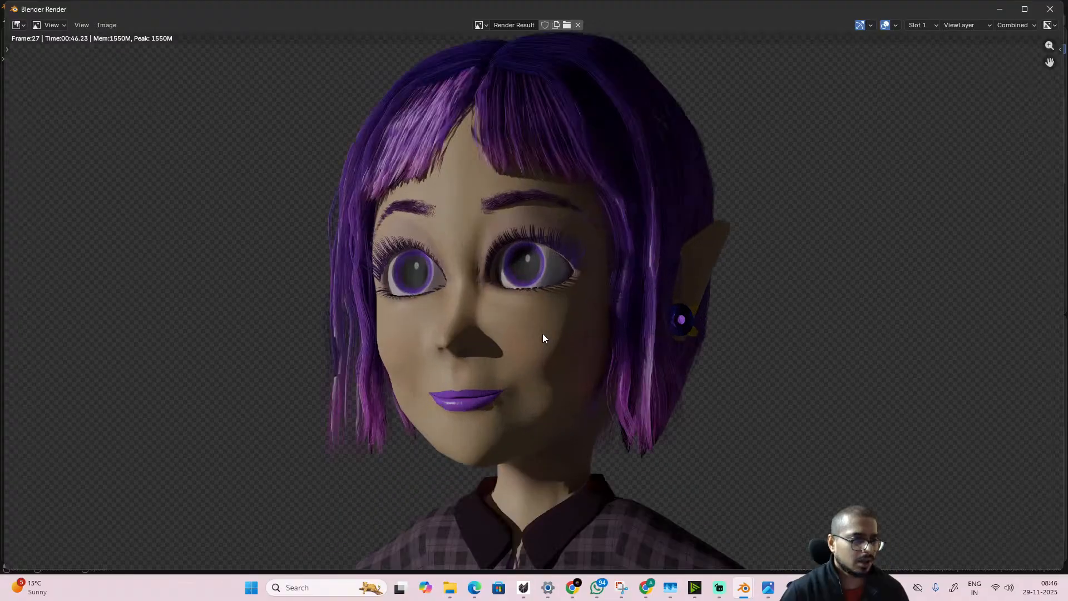
scroll(544, 336, down, 5)
- Inspect the rendered dress, belt, pendant, legs and shoes, ending with the full figure in view
middle_drag(566, 415, 556, 317)
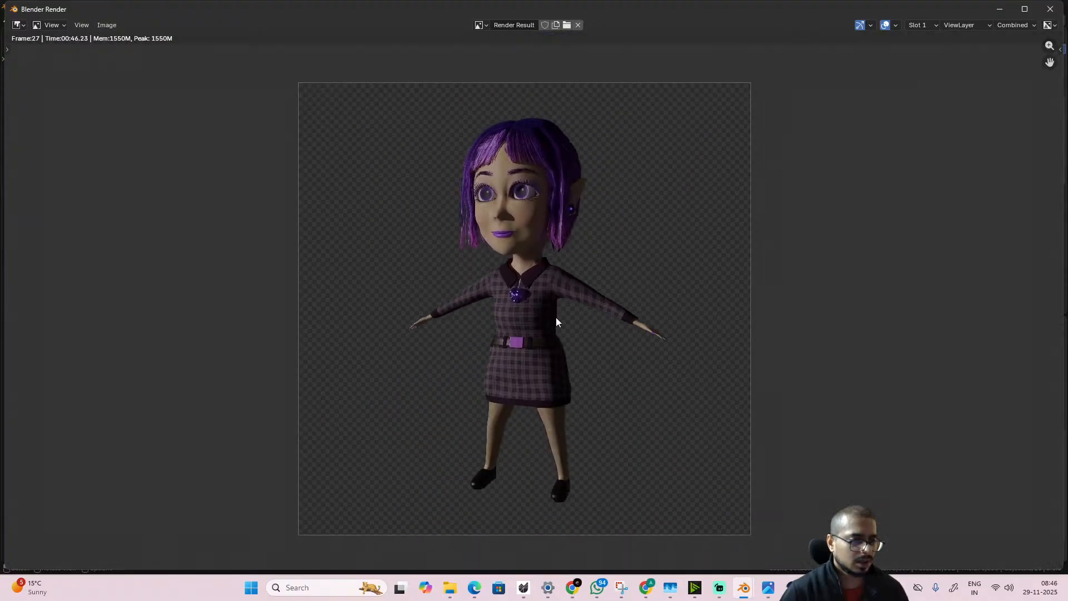
scroll(556, 317, up, 2)
middle_drag(588, 491, 578, 351)
scroll(590, 376, up, 5)
scroll(588, 377, down, 4)
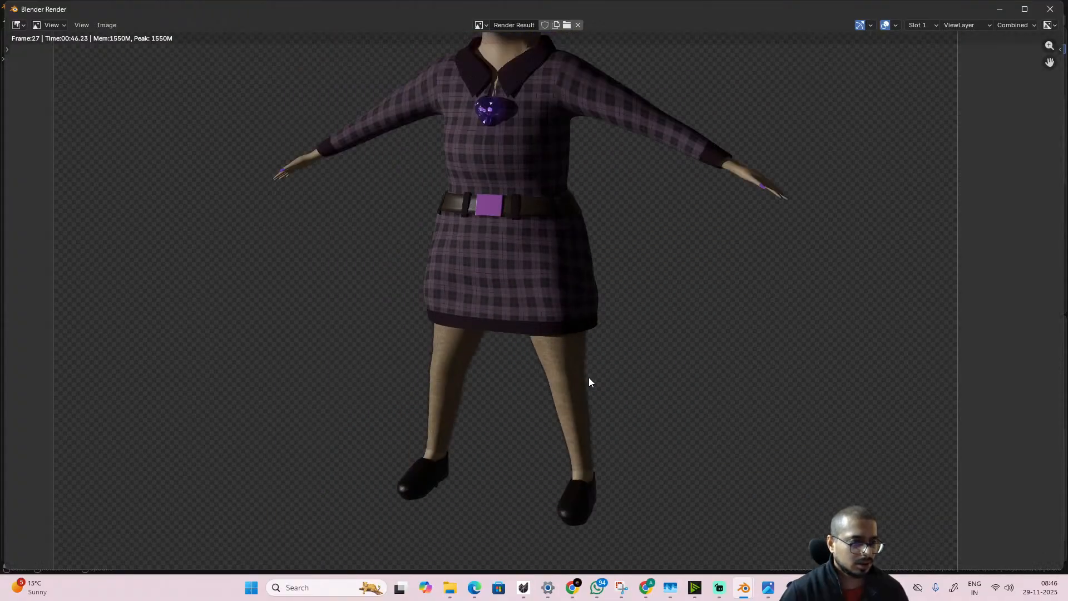
scroll(589, 377, up, 4)
middle_drag(618, 499, 591, 318)
scroll(593, 320, up, 4)
scroll(594, 322, down, 6)
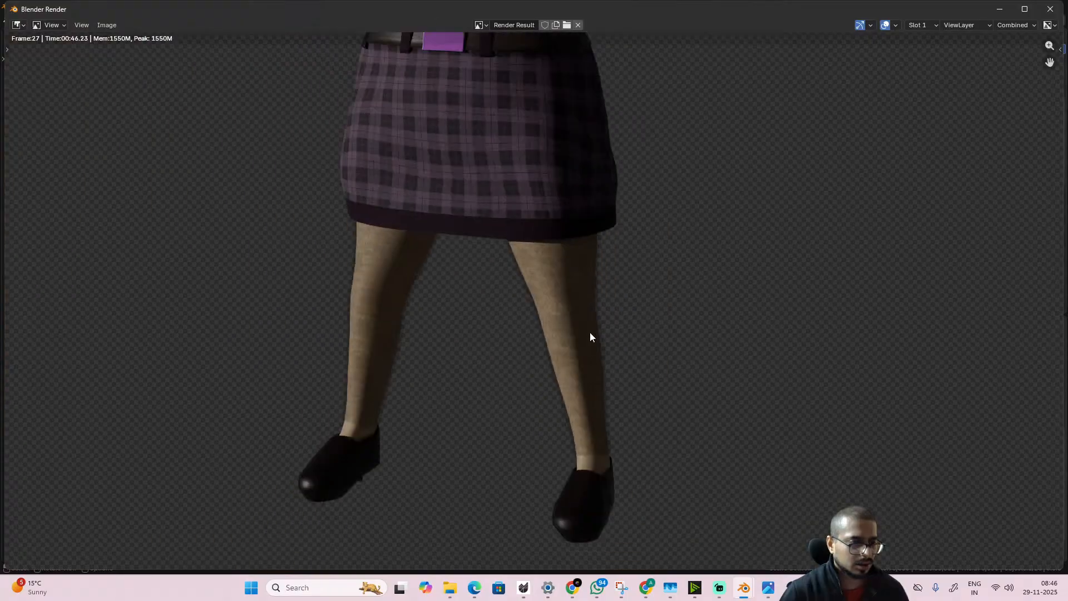
middle_drag(595, 381, 579, 239)
scroll(648, 403, up, 4)
scroll(648, 404, down, 4)
scroll(596, 267, down, 3)
scroll(571, 383, up, 2)
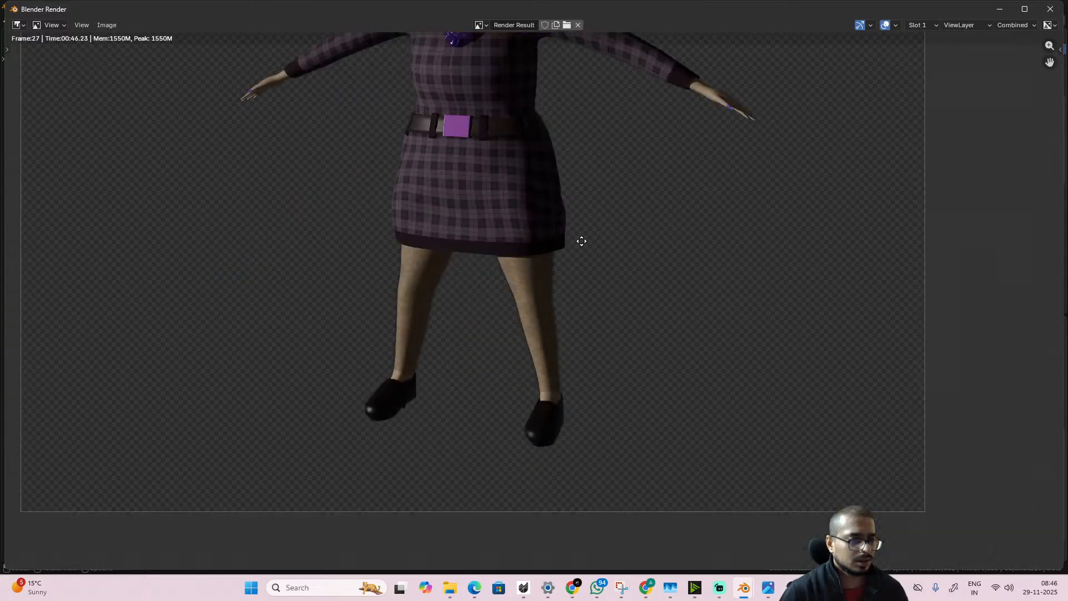
scroll(595, 423, up, 4)
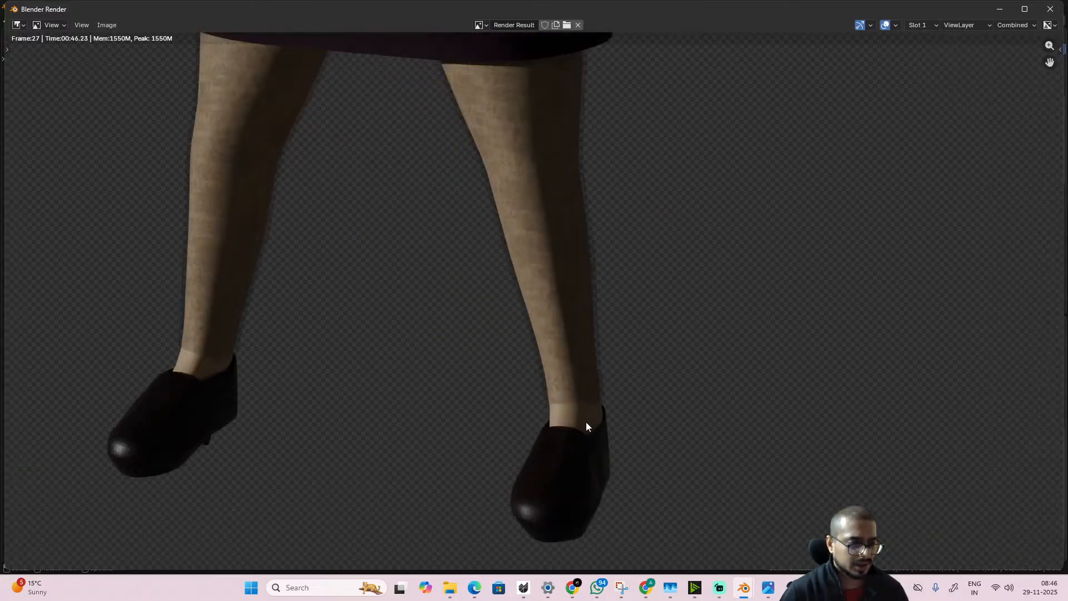
scroll(621, 397, down, 4)
middle_drag(579, 305, 575, 470)
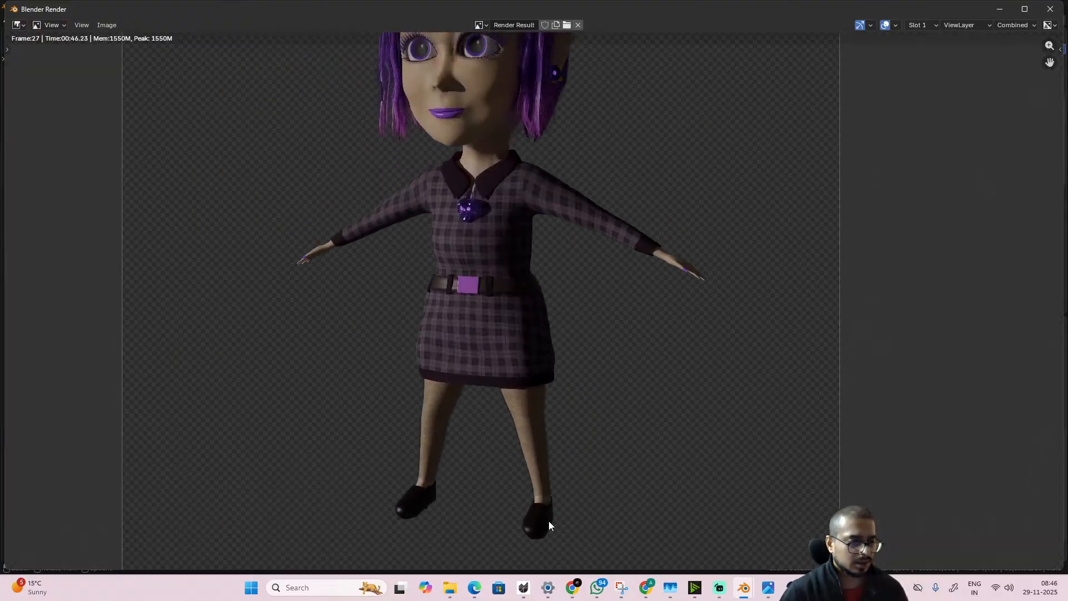
scroll(574, 520, up, 1)
middle_drag(574, 519, 568, 410)
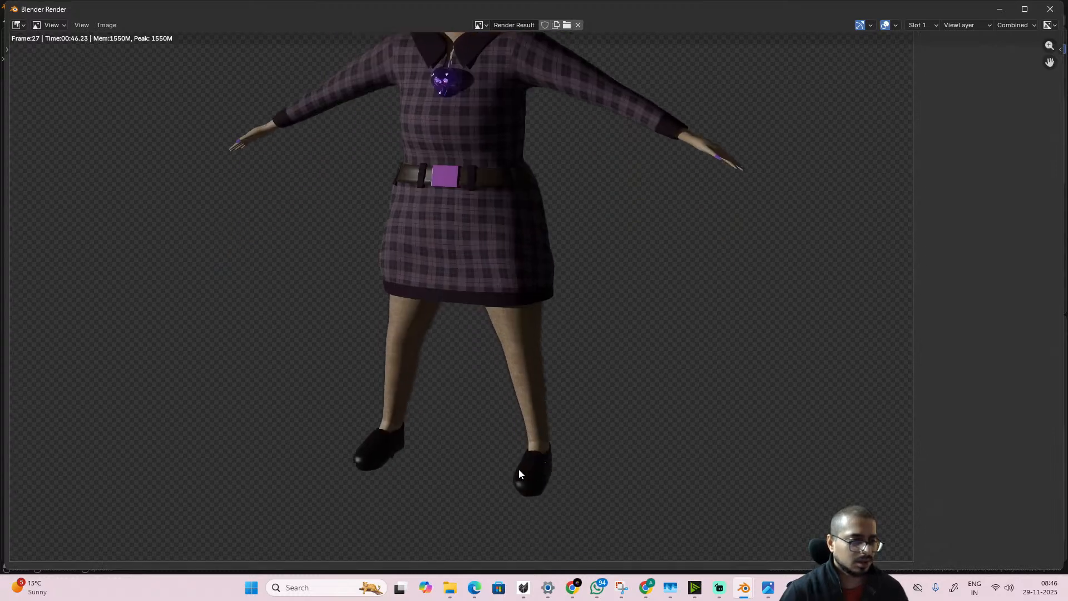
middle_drag(688, 292, 683, 436)
scroll(684, 438, up, 1)
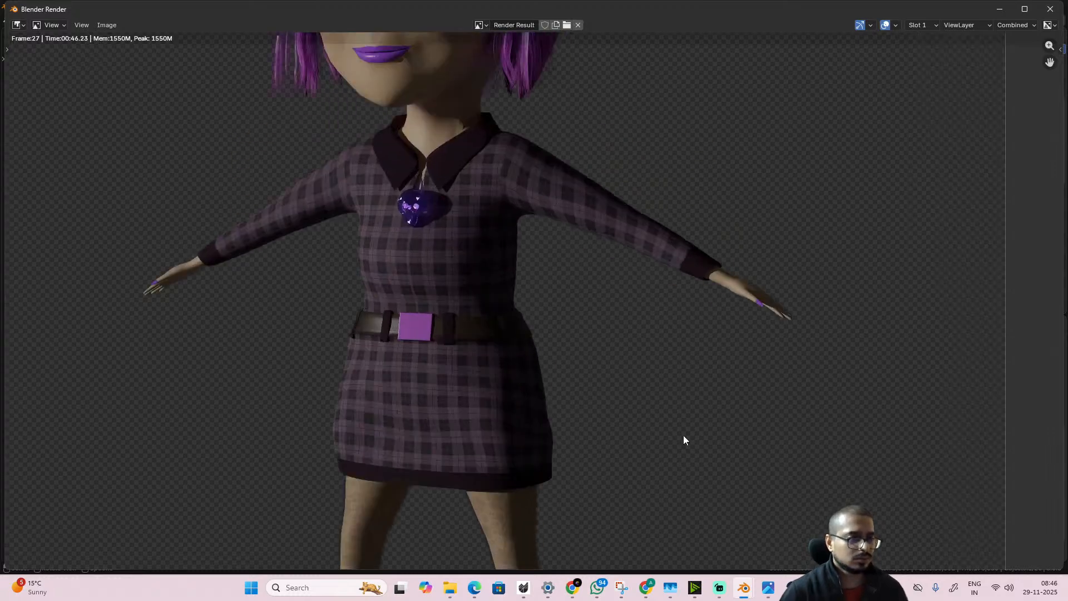
middle_drag(621, 431, 634, 483)
scroll(631, 455, down, 3)
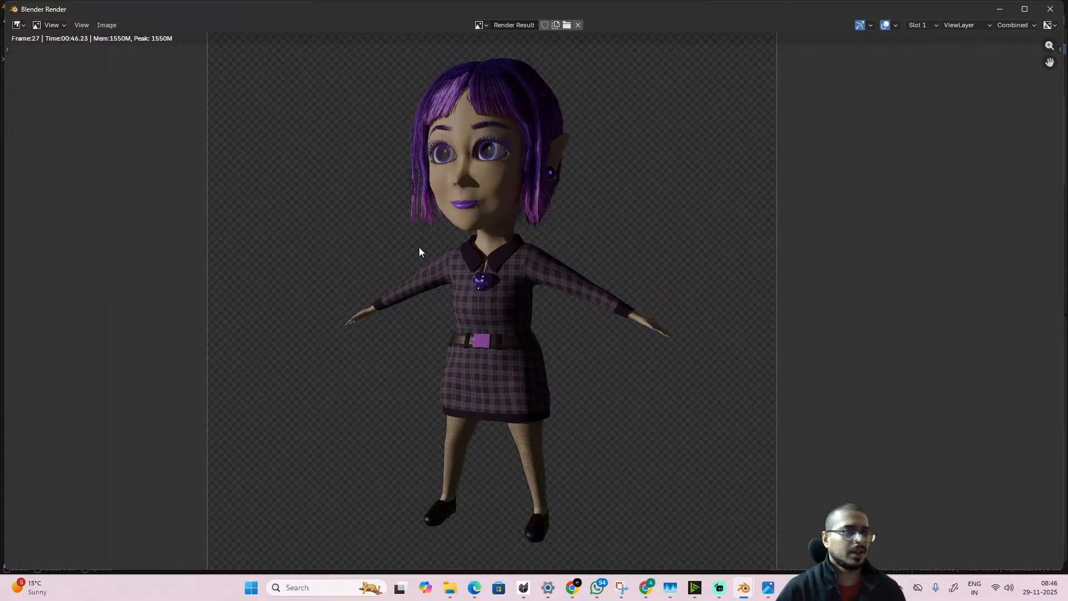
- Save the render as try45.png in the renders folder, using PNG with 16-bit color depth and 0% compression
click(107, 25)
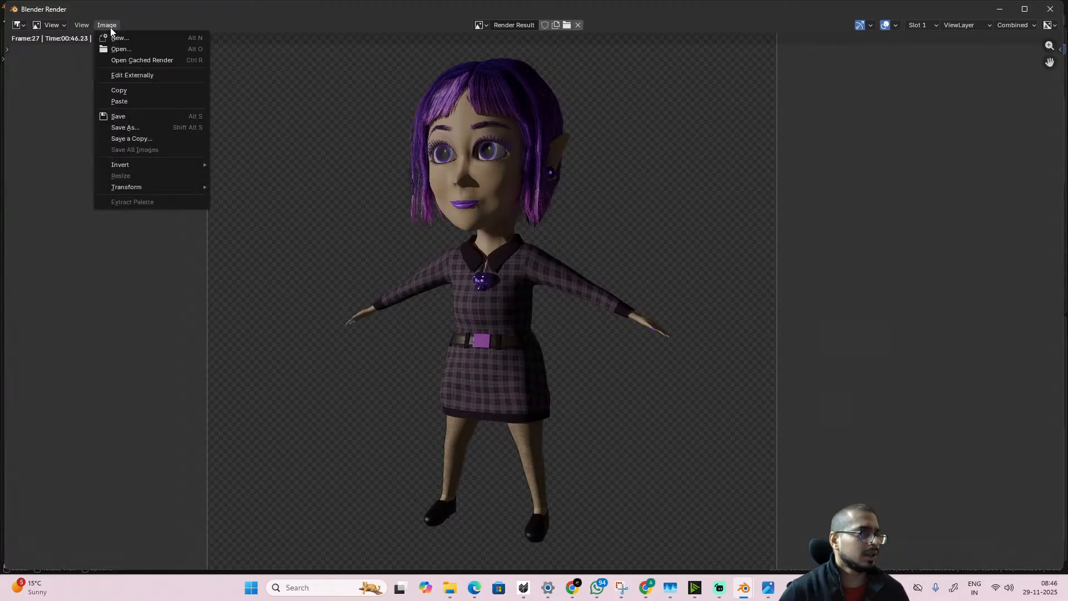
click(158, 127)
scroll(238, 363, down, 5)
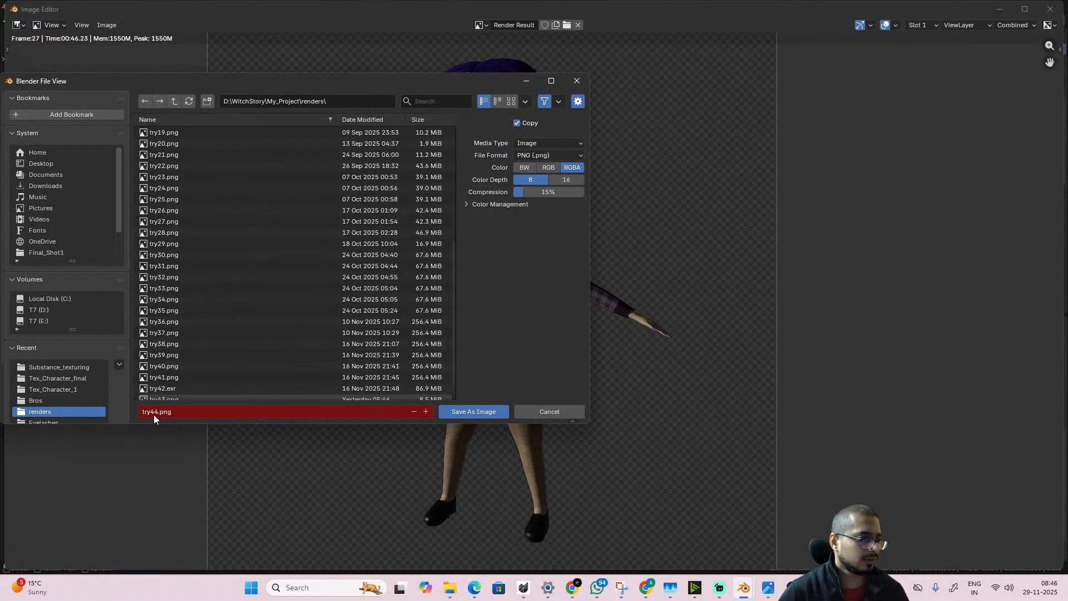
click(154, 415)
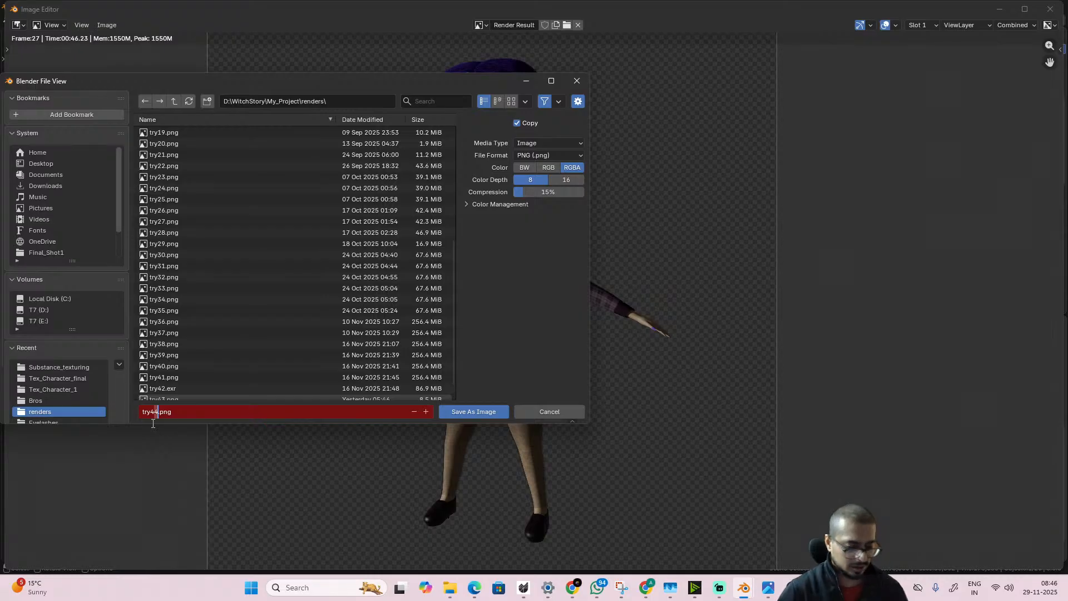
text(5)
key(Return)
click(561, 183)
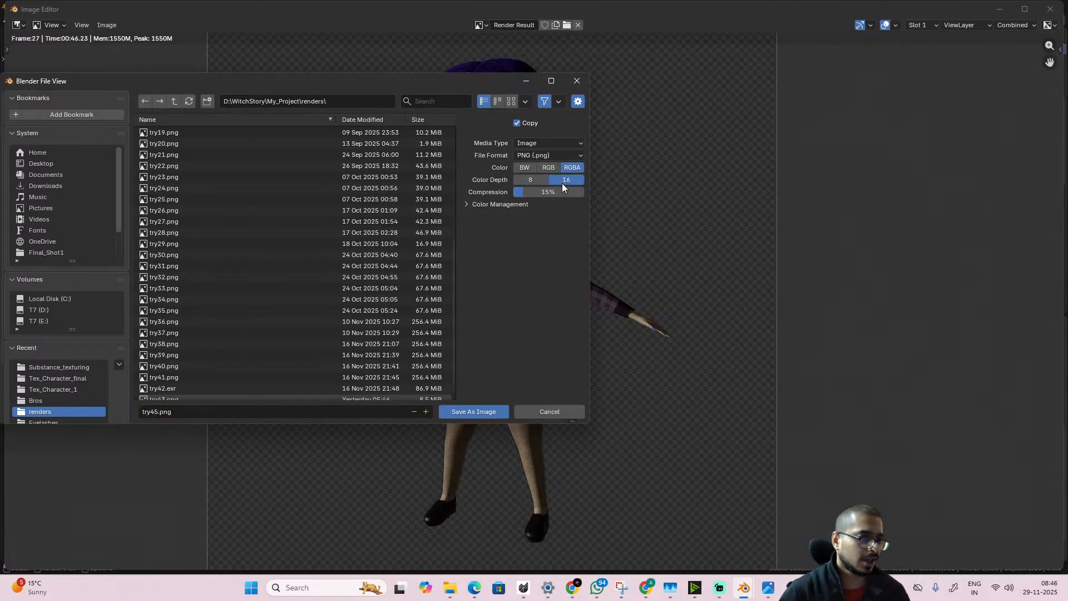
drag(546, 191, 513, 190)
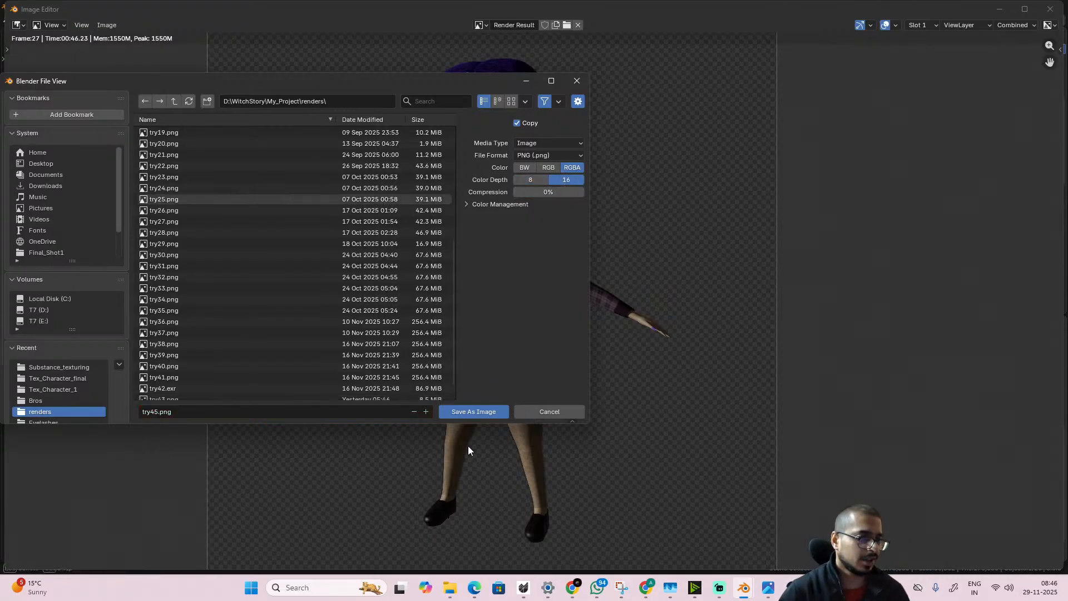
click(484, 412)
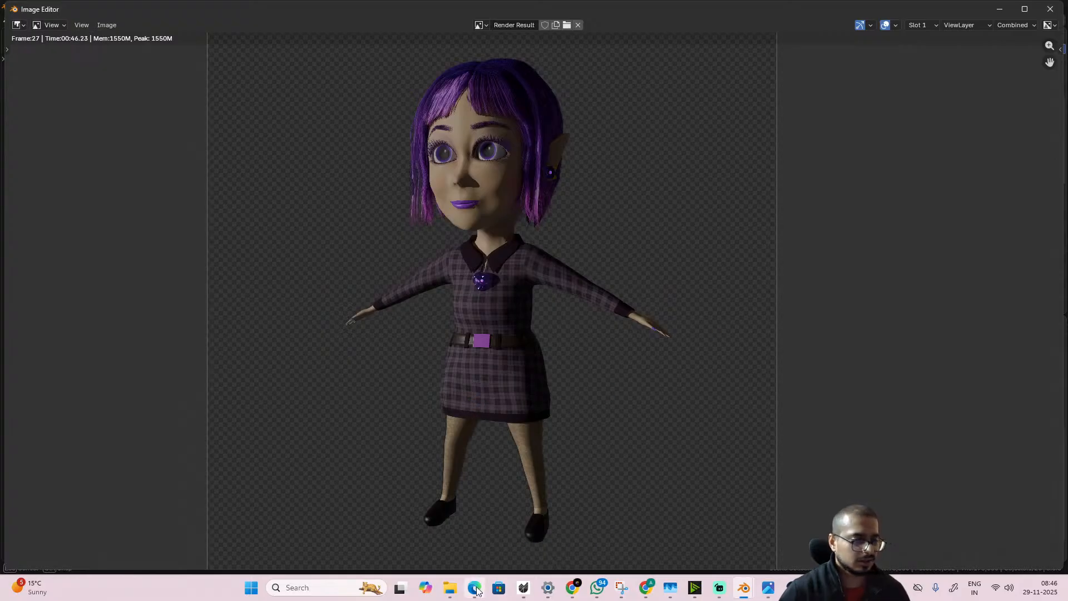
- Switch to File Explorer and open the WitchStory > My_Project > renders folder in a maximized window
click(449, 588)
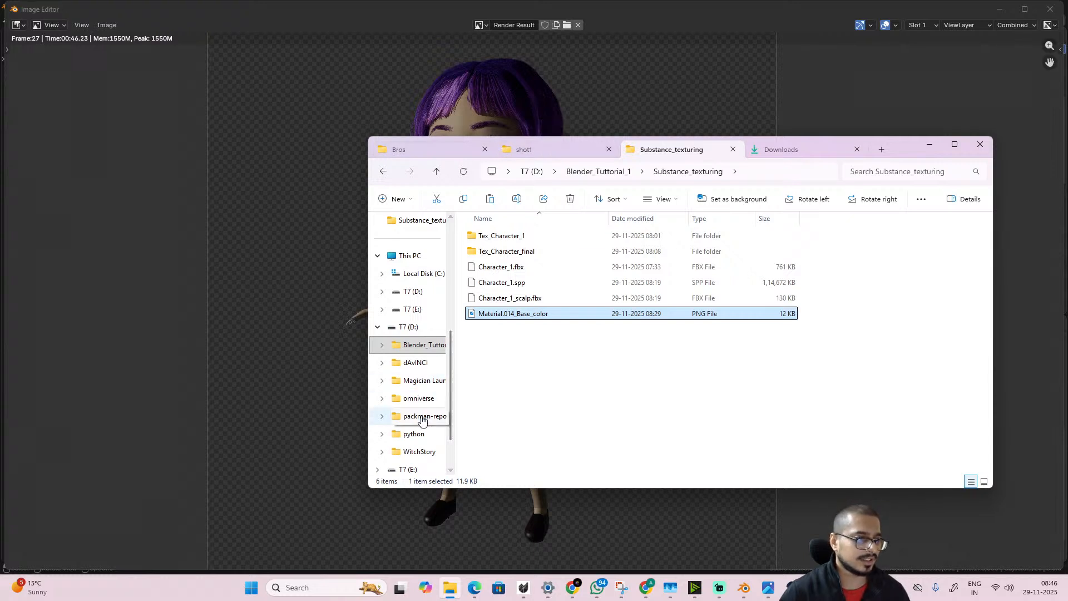
scroll(424, 433, down, 1)
click(420, 397)
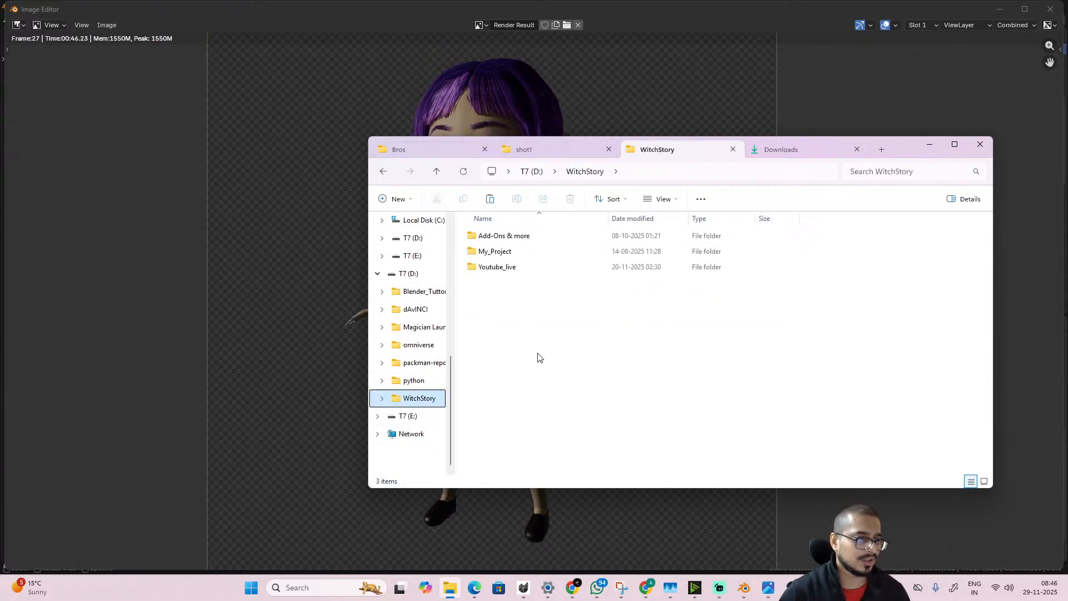
double_click(503, 254)
scroll(497, 311, down, 1)
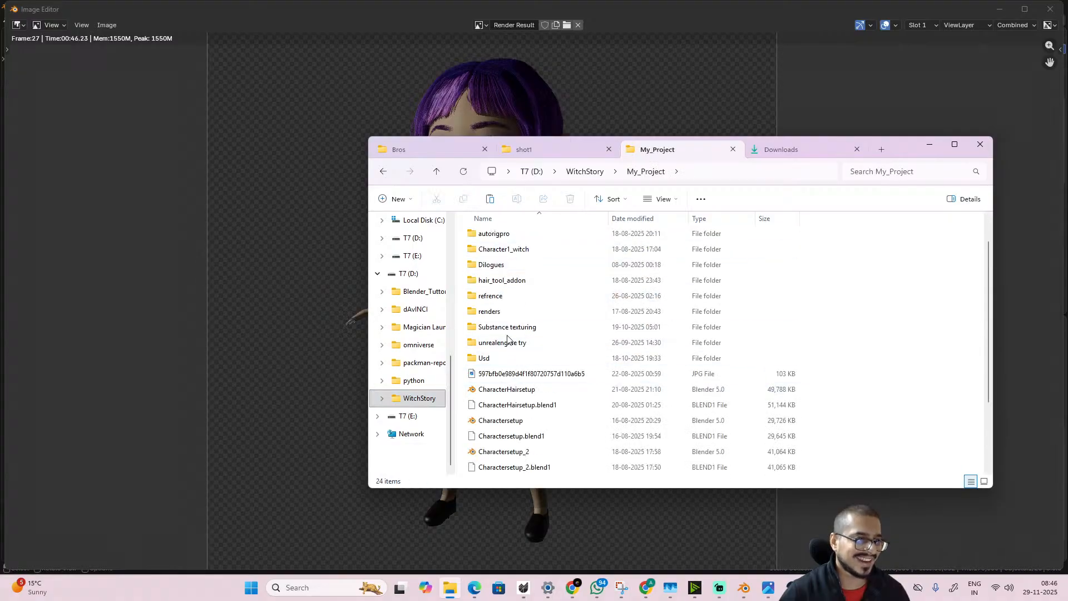
double_click(507, 313)
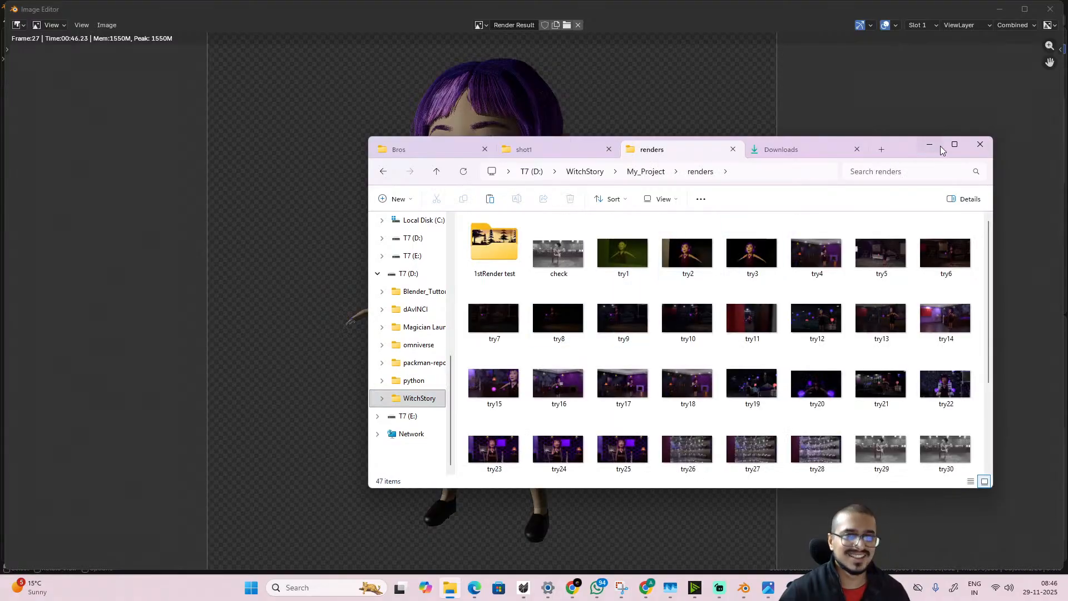
click(952, 145)
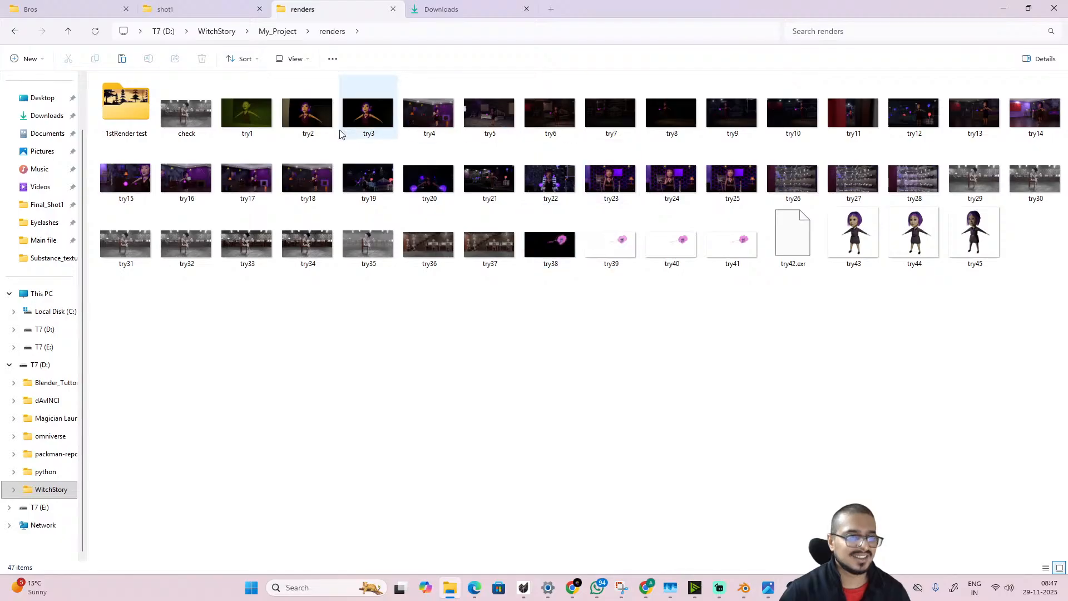
- Review the saved renders one by one at full window size, from check.png through to try45.png, then close the image viewer
double_click(200, 123)
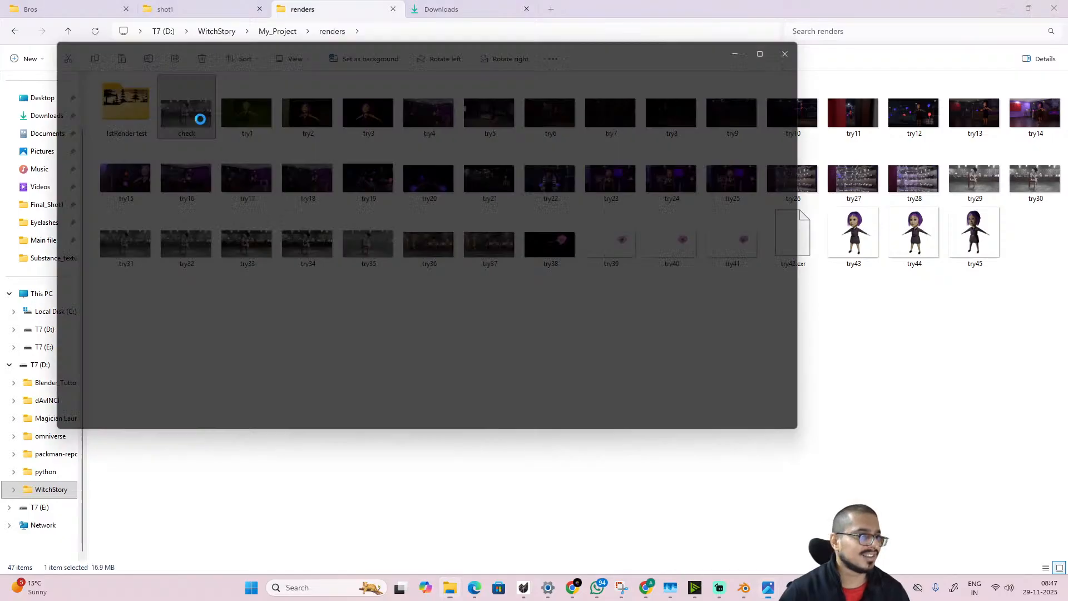
click(776, 41)
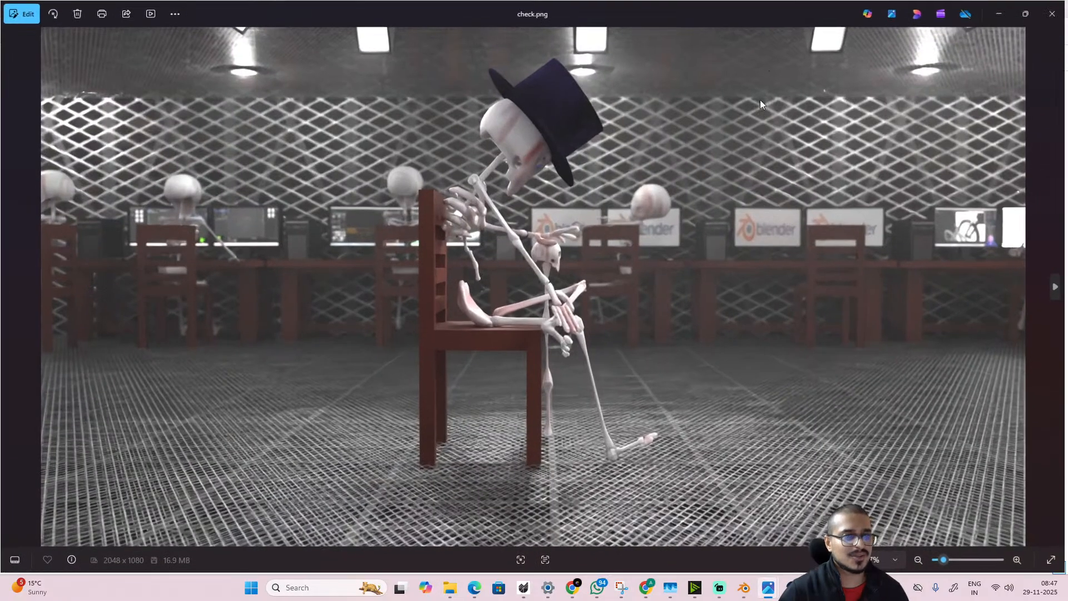
key(Right)
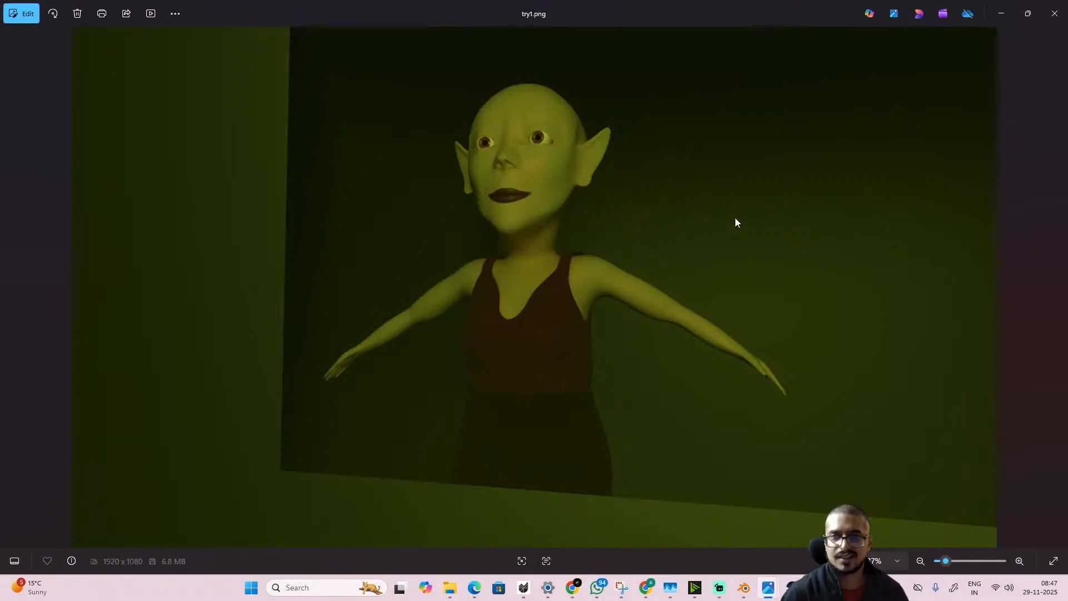
key(Right)
key(Right)
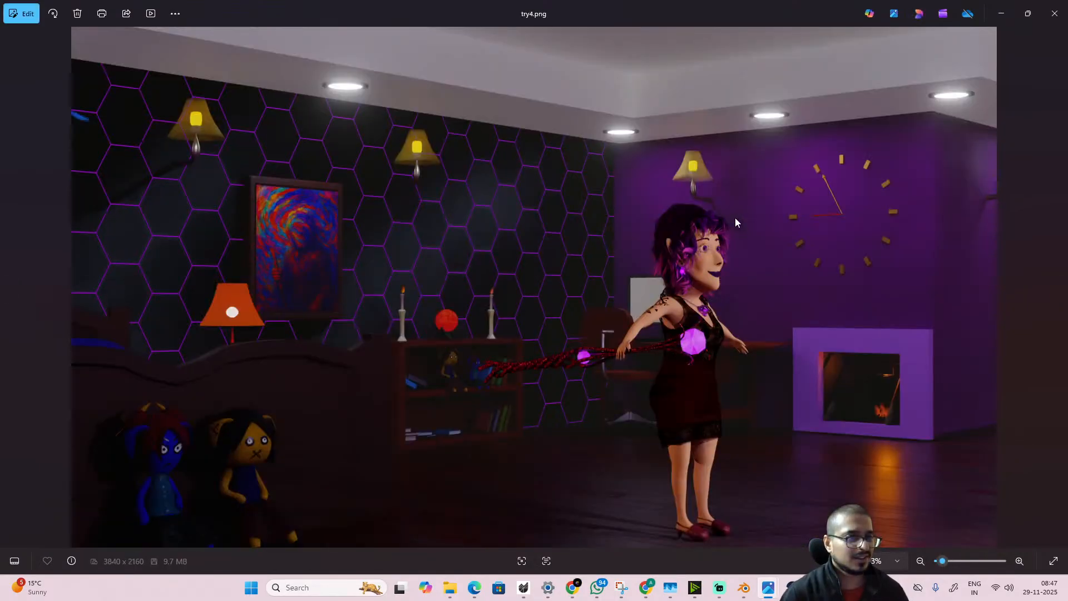
key(Right)
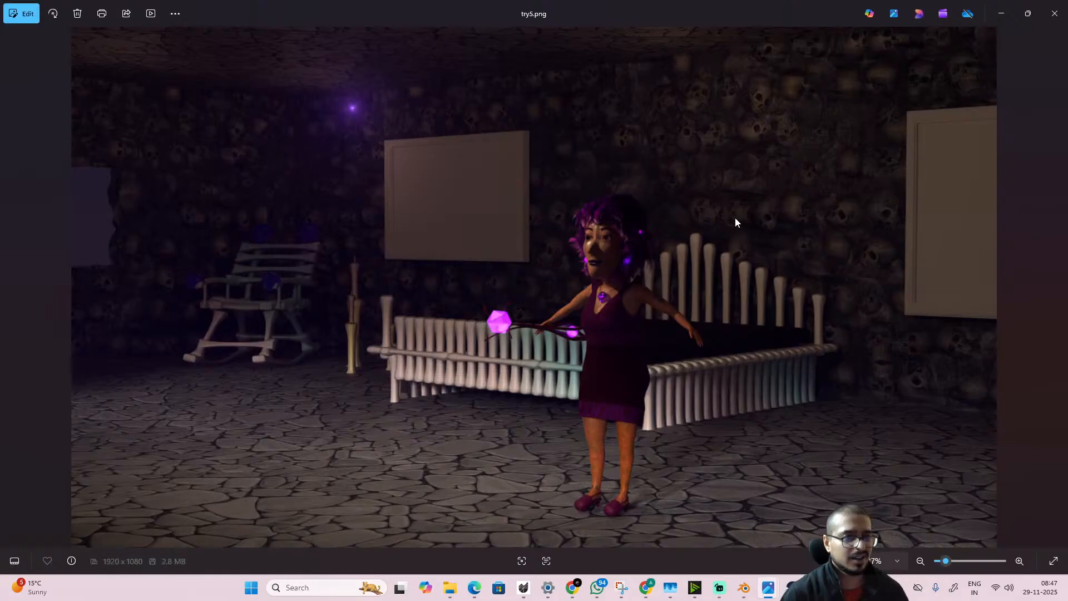
key(Right)
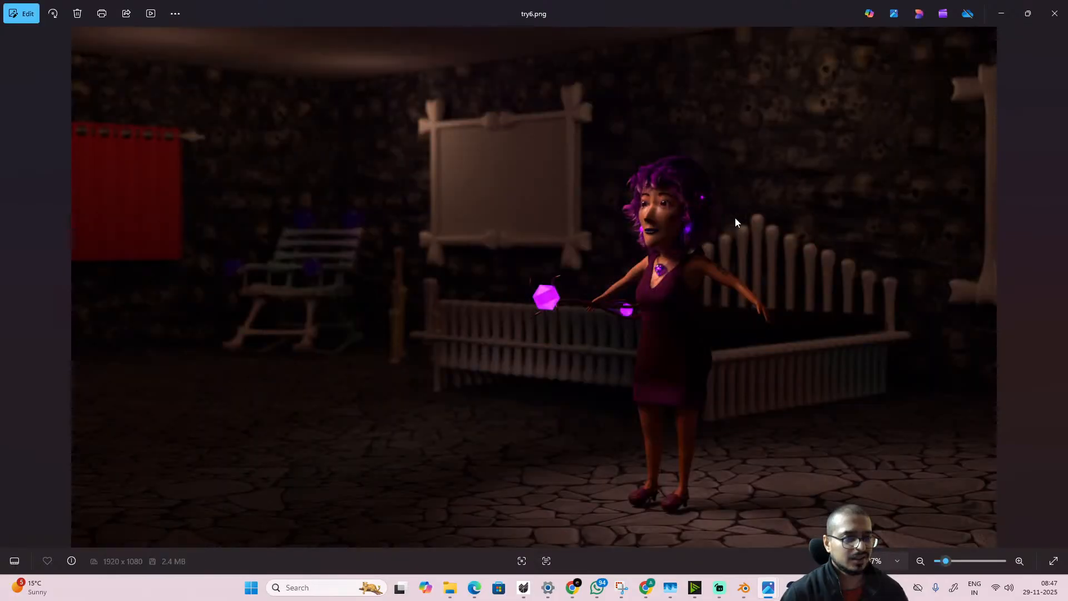
key(Right)
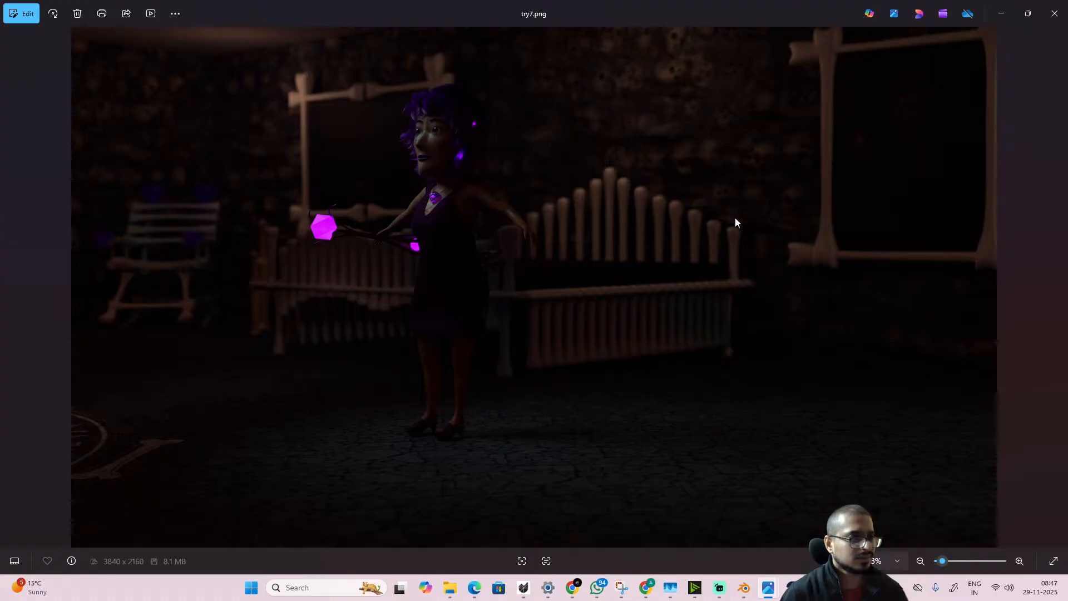
key(Right)
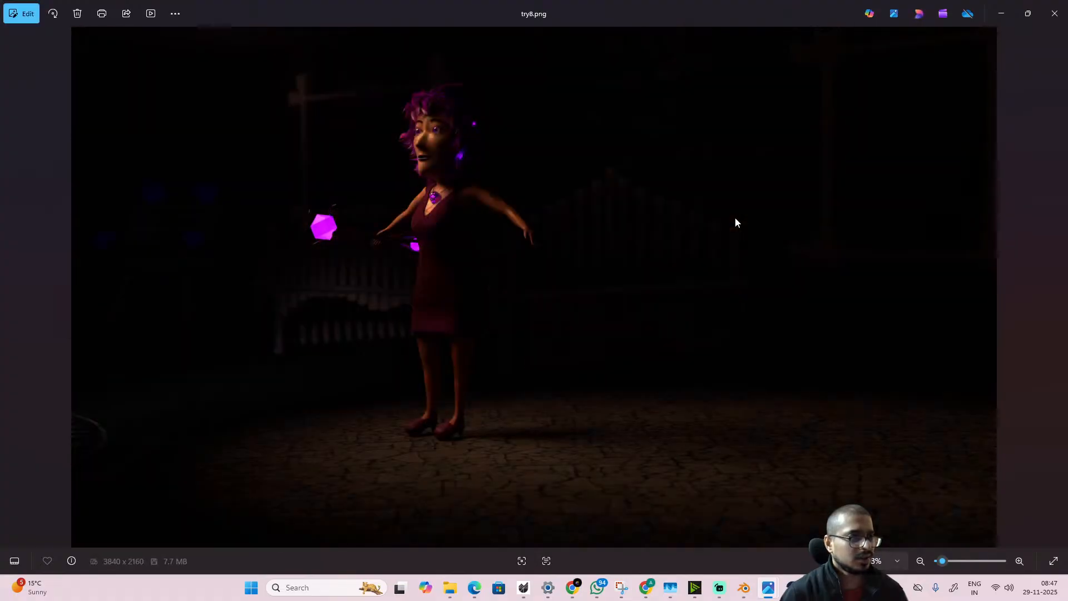
key(Right)
key(Right)
key(Right)
key(Right)
key(Right)
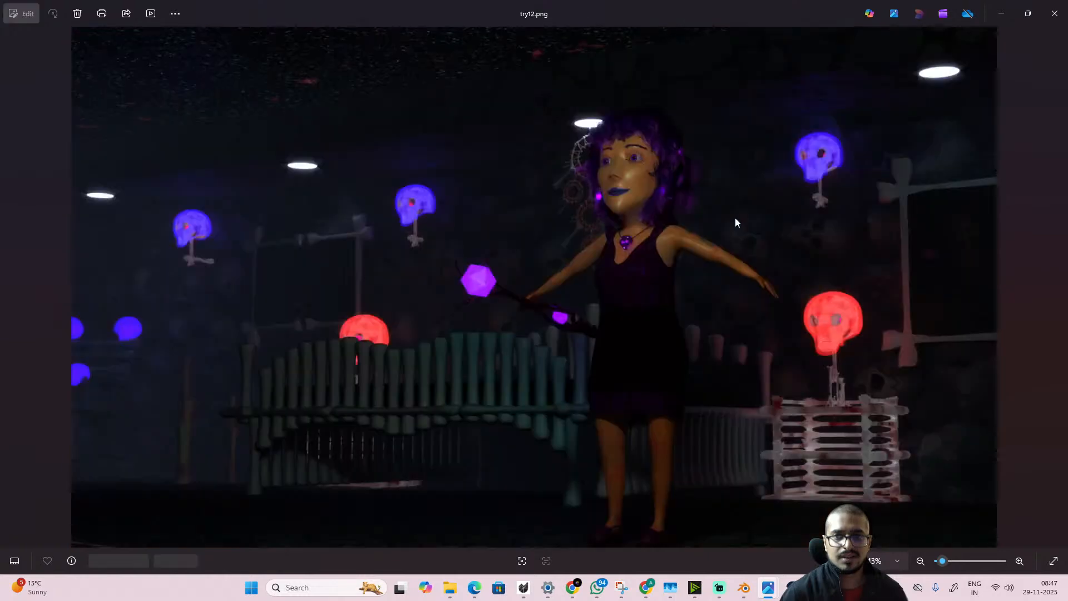
key(Right)
key(Right)
key(Right)
key(Right)
key(Right)
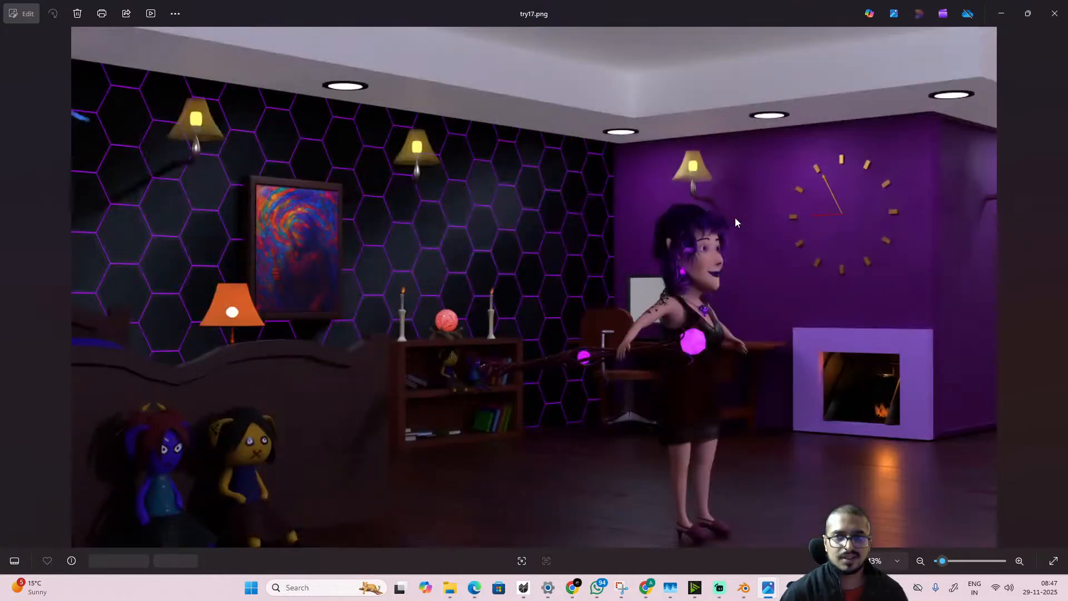
key(Right)
key(Right)
key(Right)
key(Right)
key(Right)
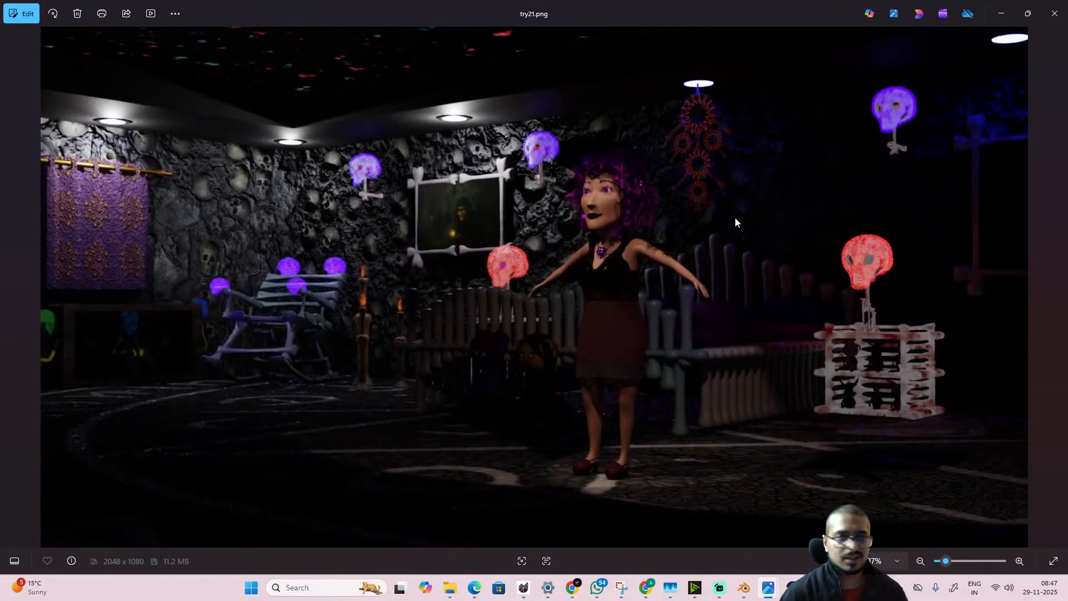
key(Right)
key(Right)
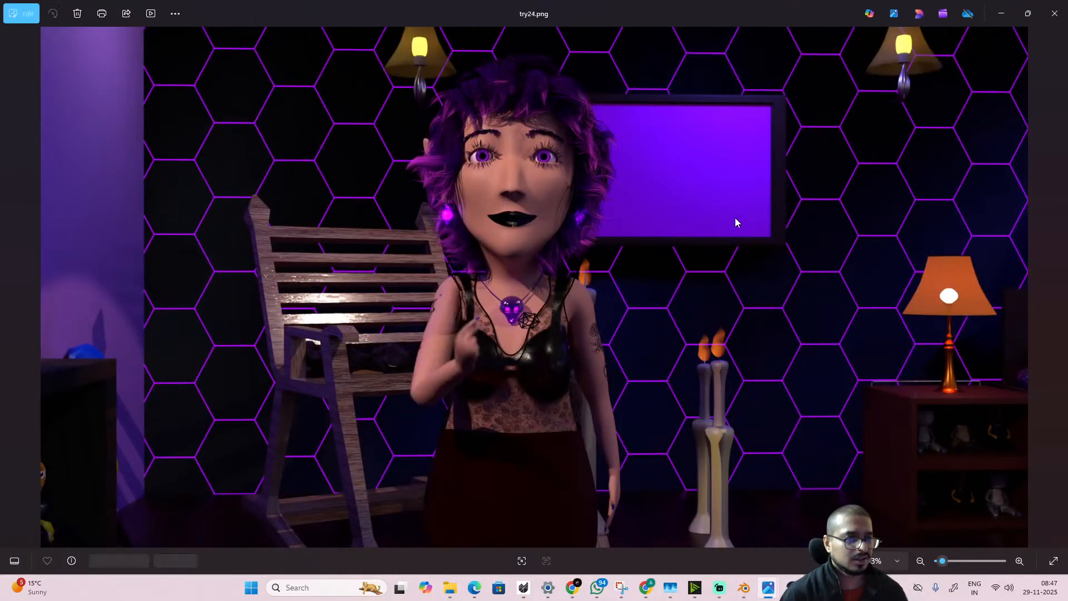
key(Right)
key(Right)
key(Right)
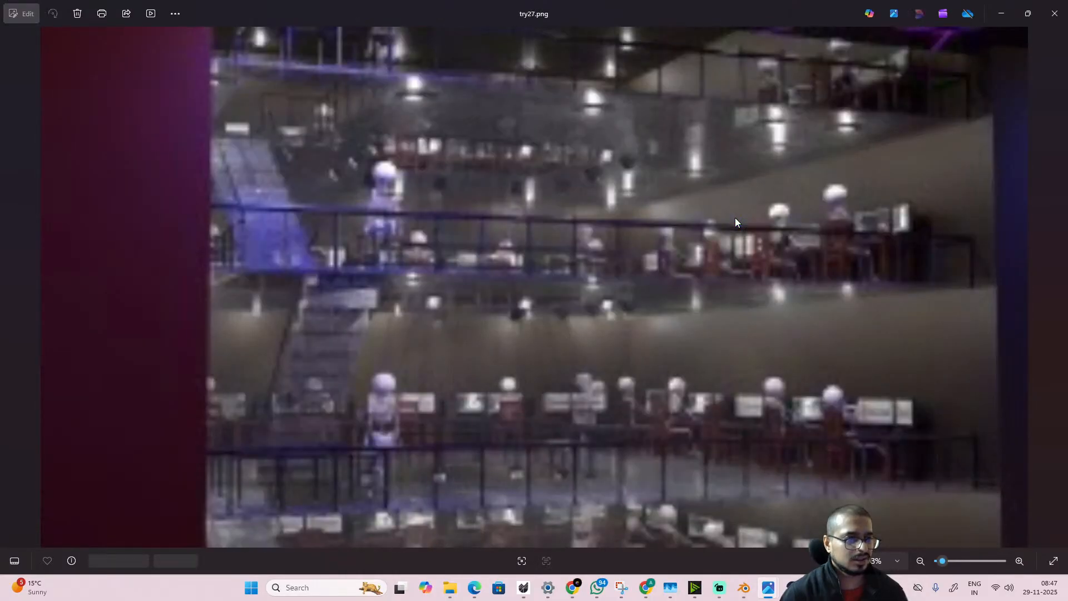
key(Right)
key(Right)
key(Right)
key(Right)
key(Right)
key(Right)
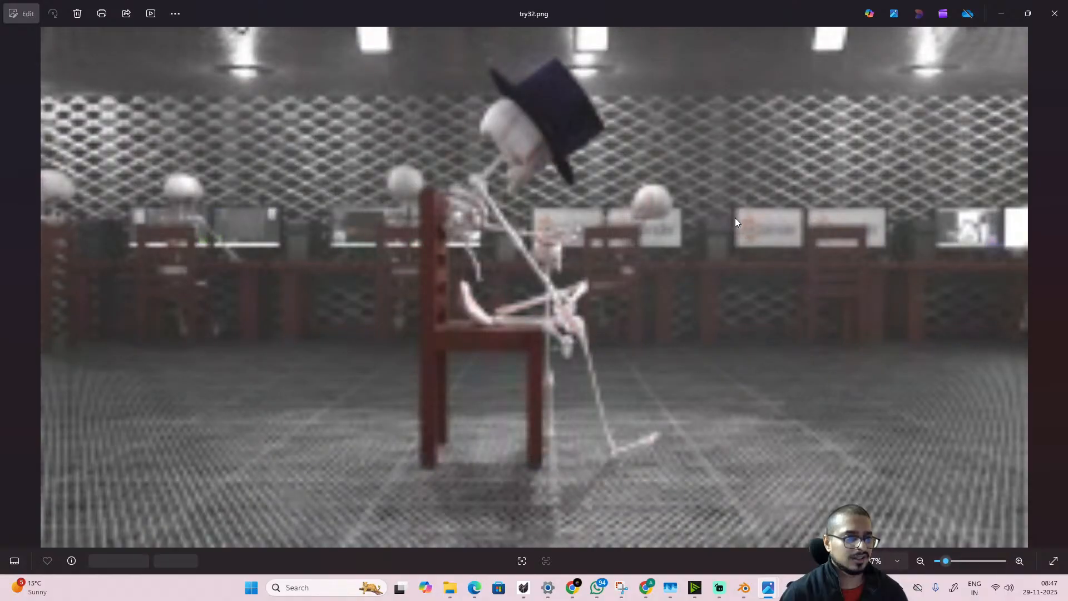
key(Right)
key(Right)
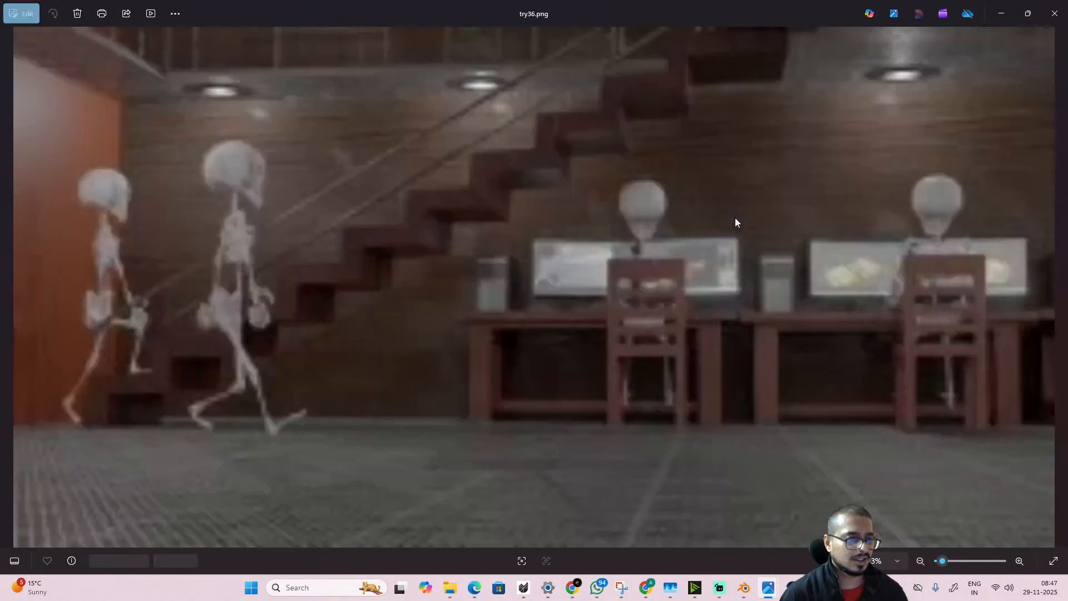
key(Right)
key(Right)
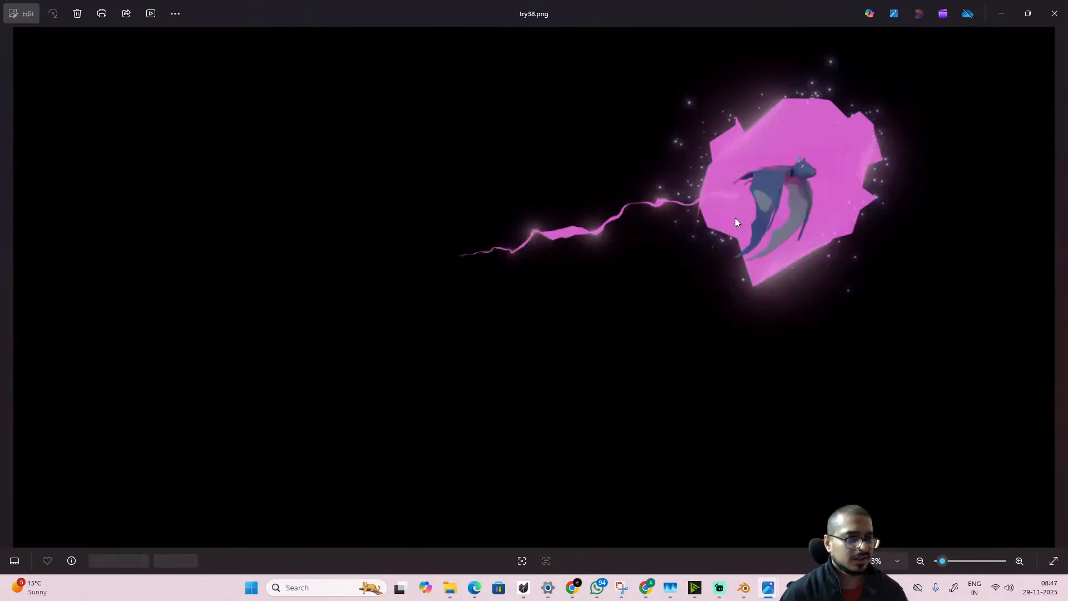
key(Right)
key(Right)
key(Right)
key(Right)
key(Right)
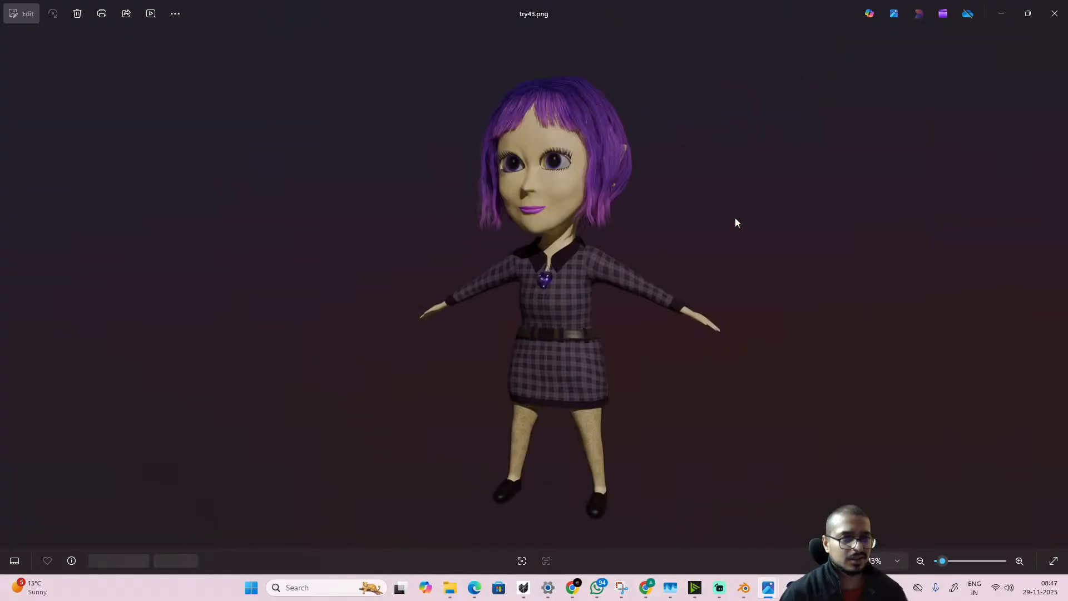
key(Right)
key(Right)
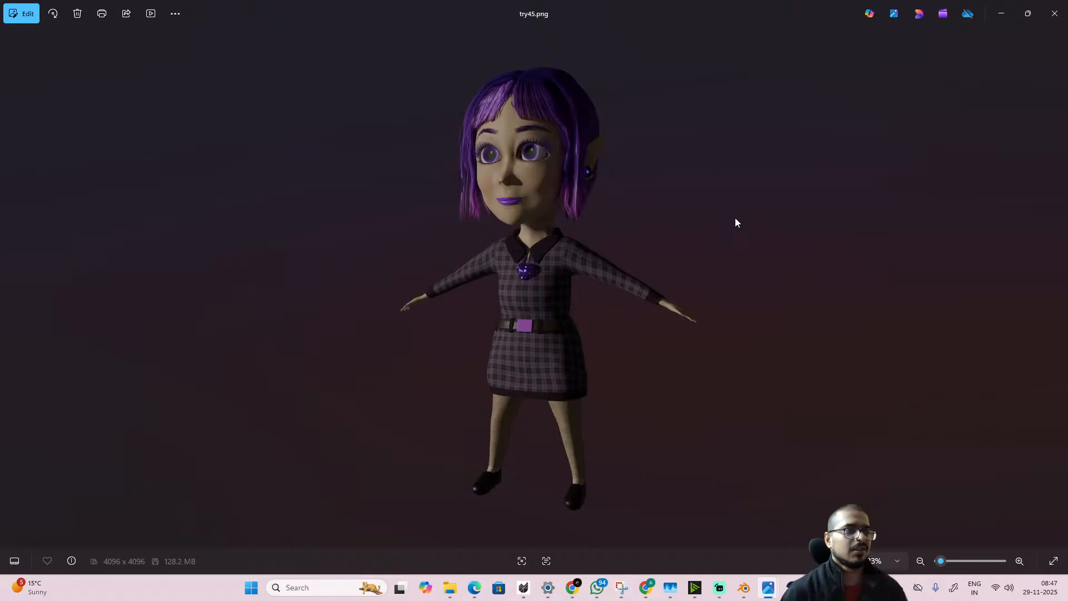
click(1055, 13)
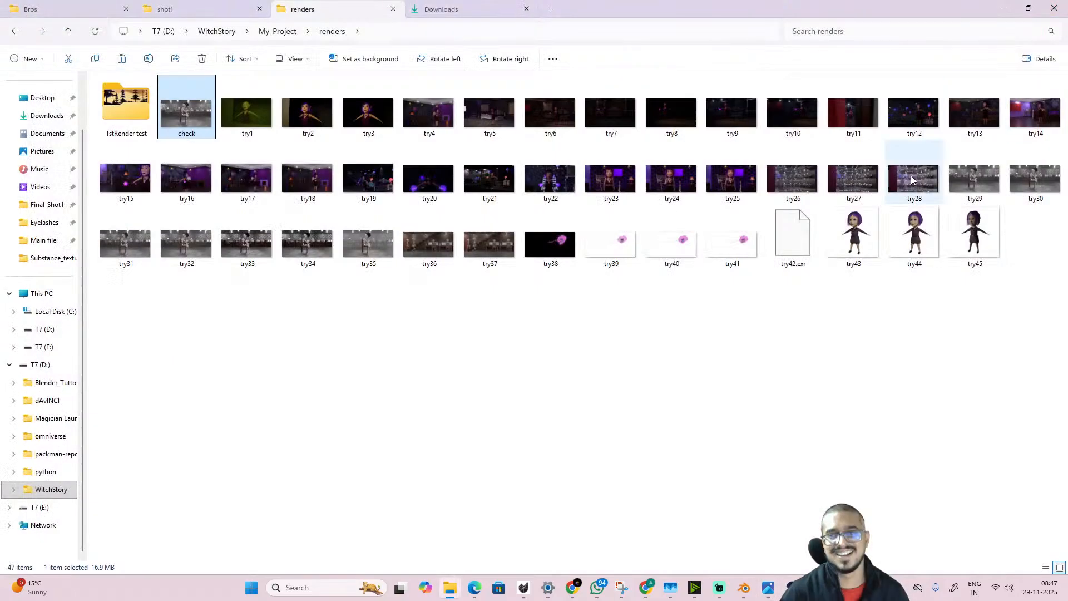